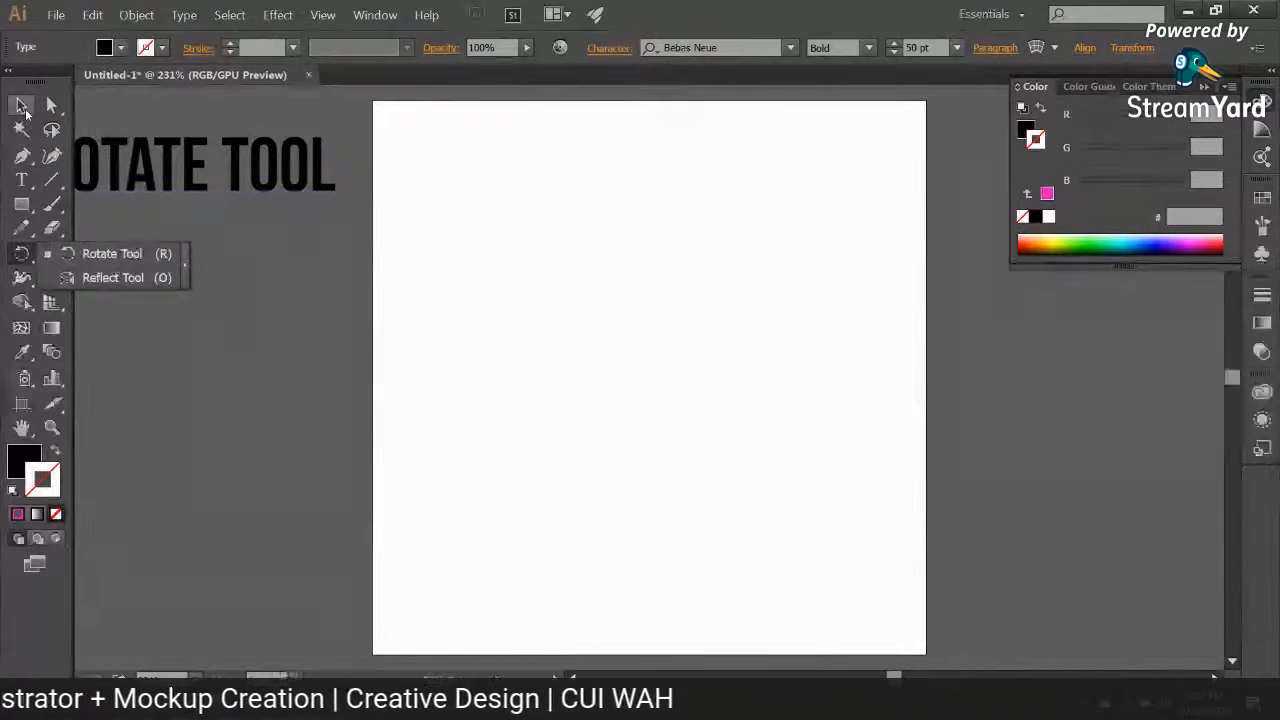
Step: Launch QiPress.exe from New folder (2) within the desktop's Soft folder, close the folder window and return to Illustrator
{"action": "left_click", "coordinate": [22, 106]}
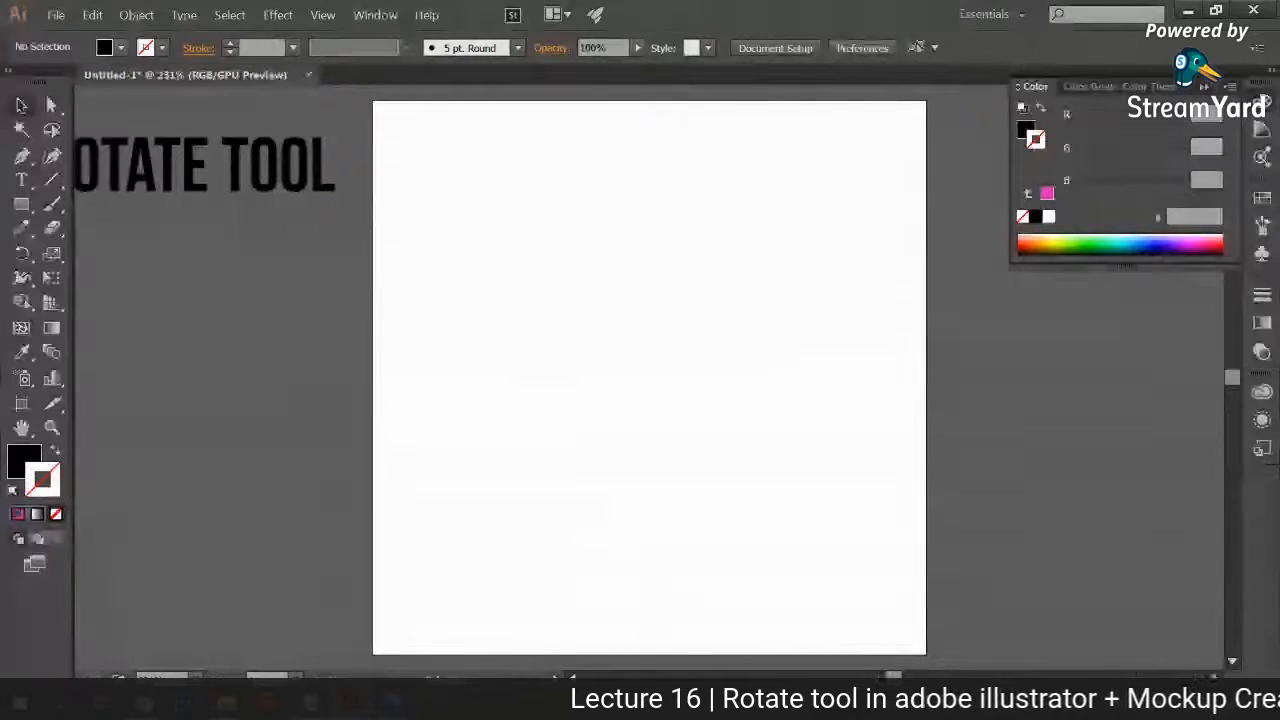
{"action": "left_click", "coordinate": [1277, 706]}
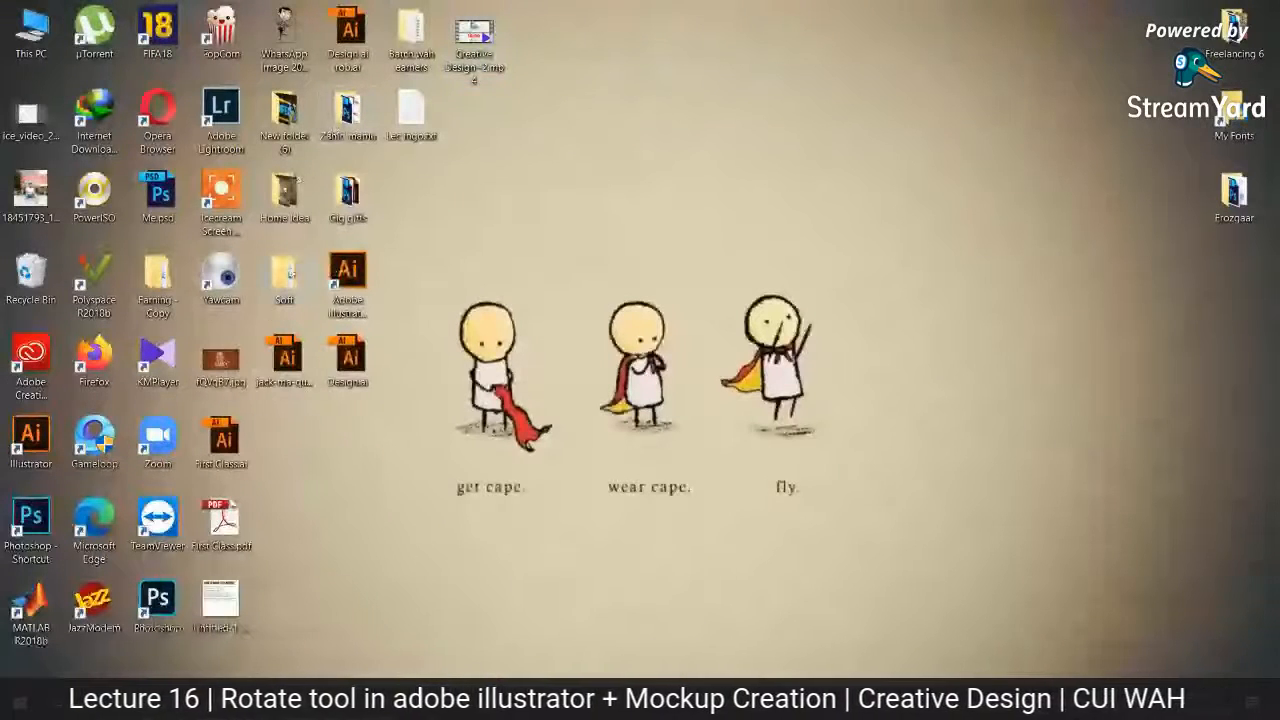
{"action": "double_click", "coordinate": [284, 275]}
{"action": "double_click", "coordinate": [260, 188]}
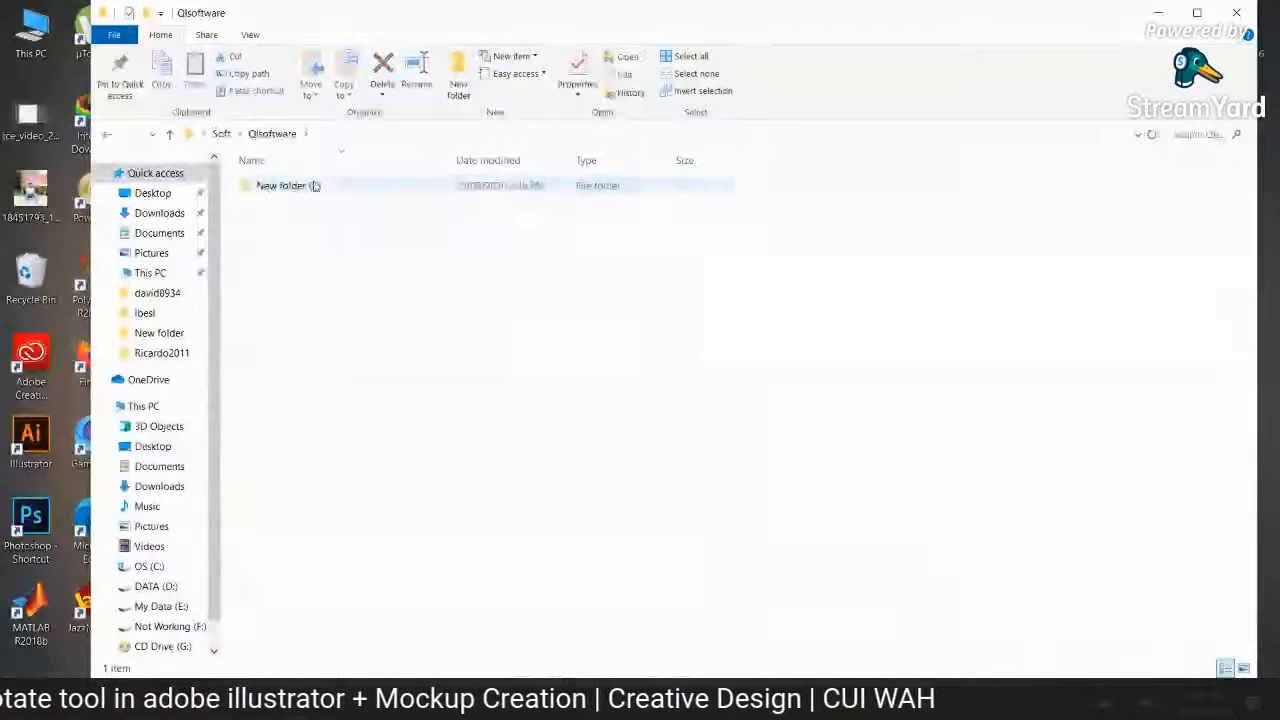
{"action": "double_click", "coordinate": [270, 188]}
{"action": "left_click", "coordinate": [296, 244]}
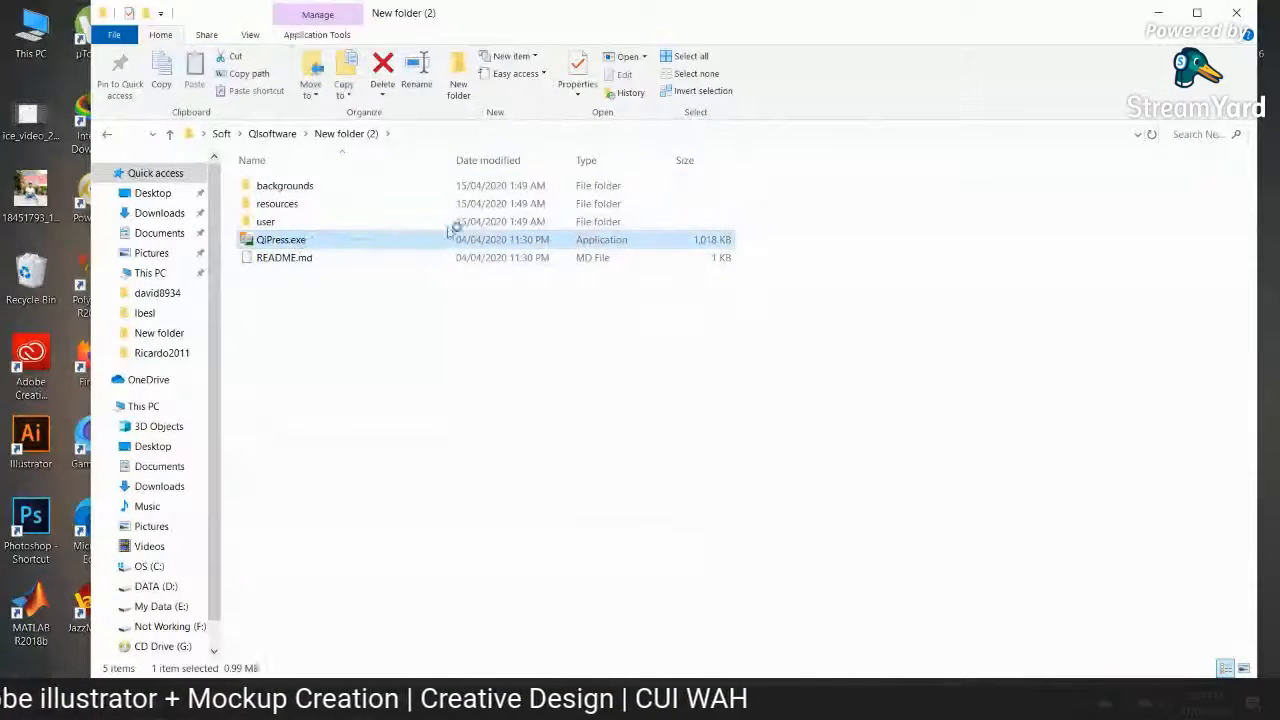
{"action": "left_click", "coordinate": [1238, 13]}
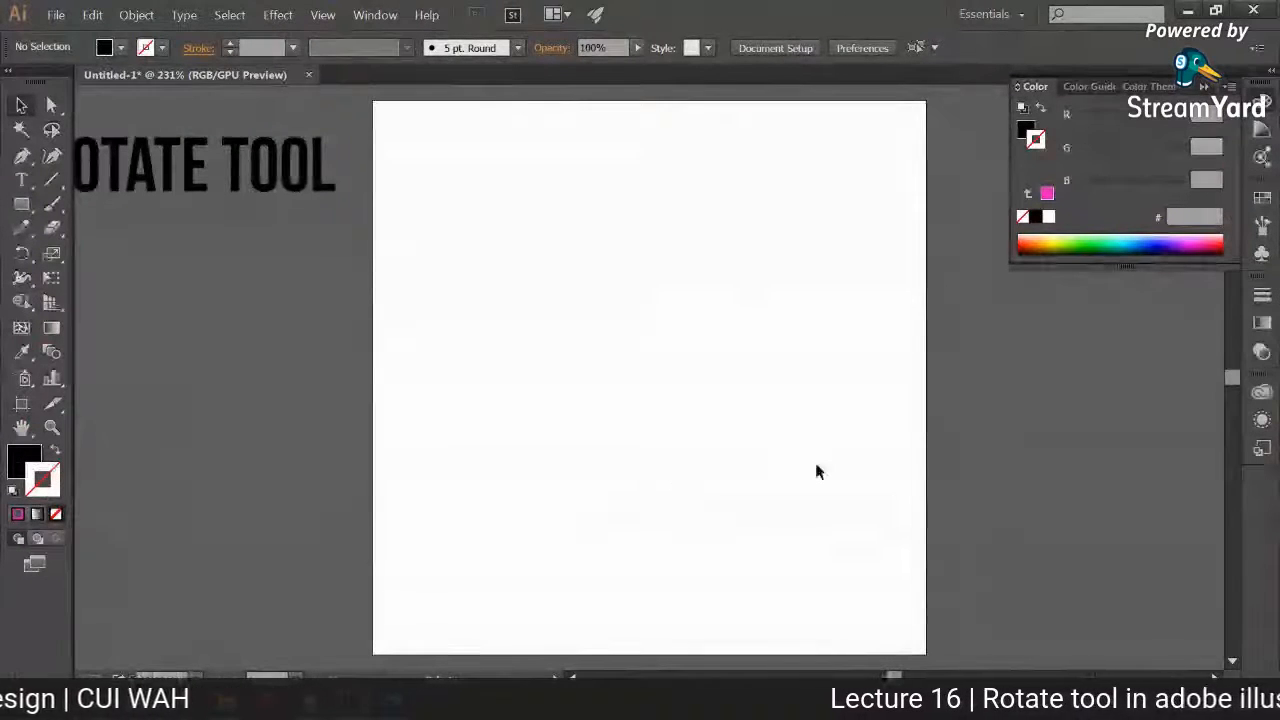
{"action": "left_click", "coordinate": [441, 560]}
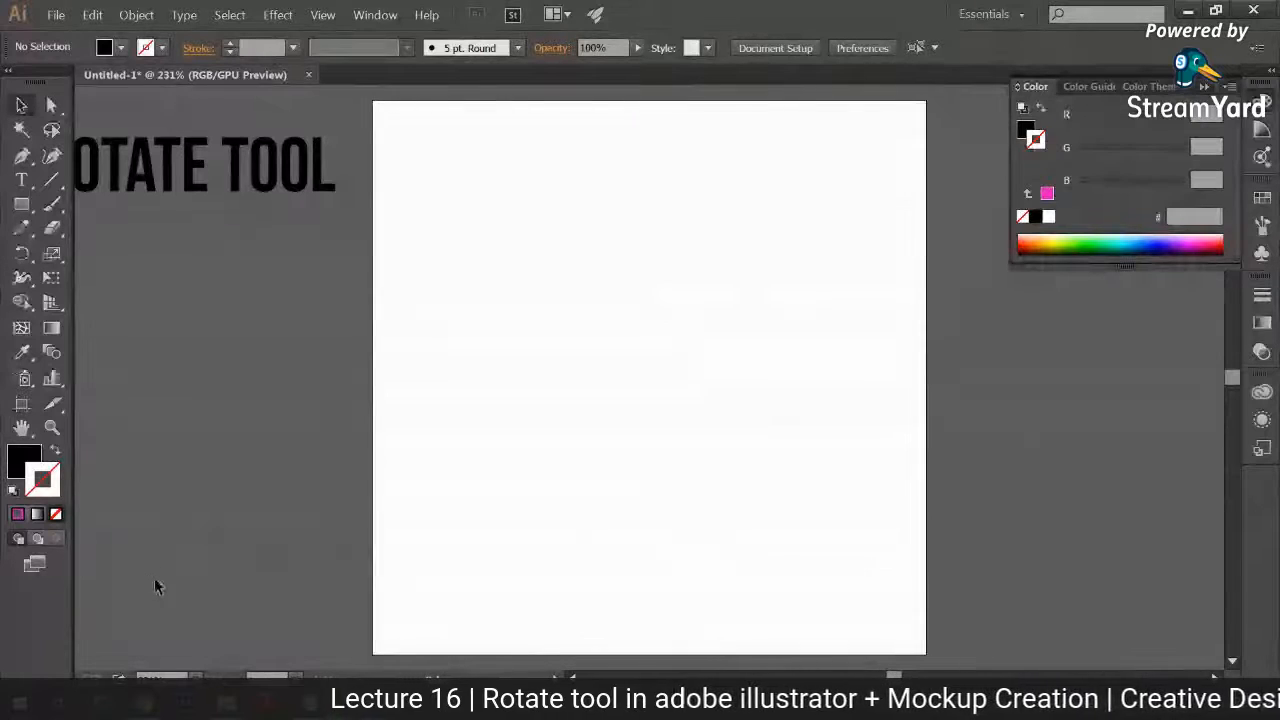
Step: Draw a large circle on the artboard and swap its fill and stroke to leave an unfilled black 1 pt outline
{"action": "right_click", "coordinate": [27, 206]}
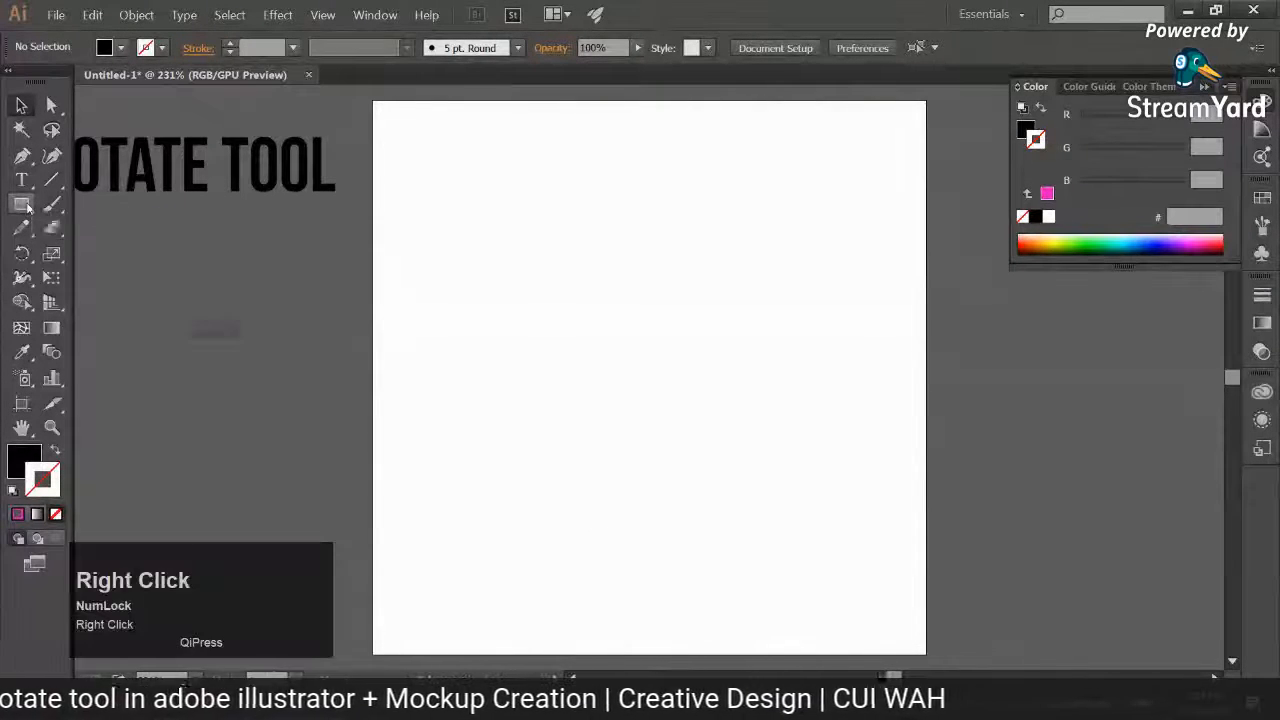
{"action": "left_click", "coordinate": [93, 253]}
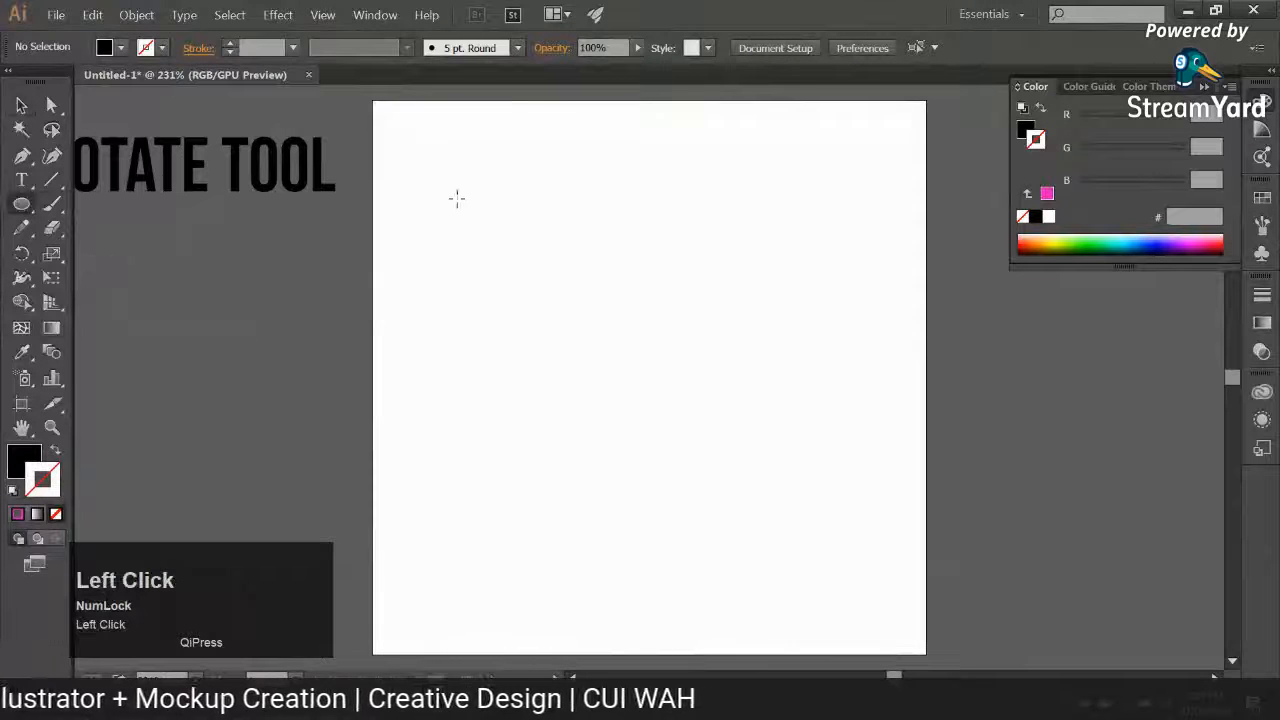
{"action": "left_click_drag", "start_coordinate": [455, 196], "coordinate": [817, 584]}
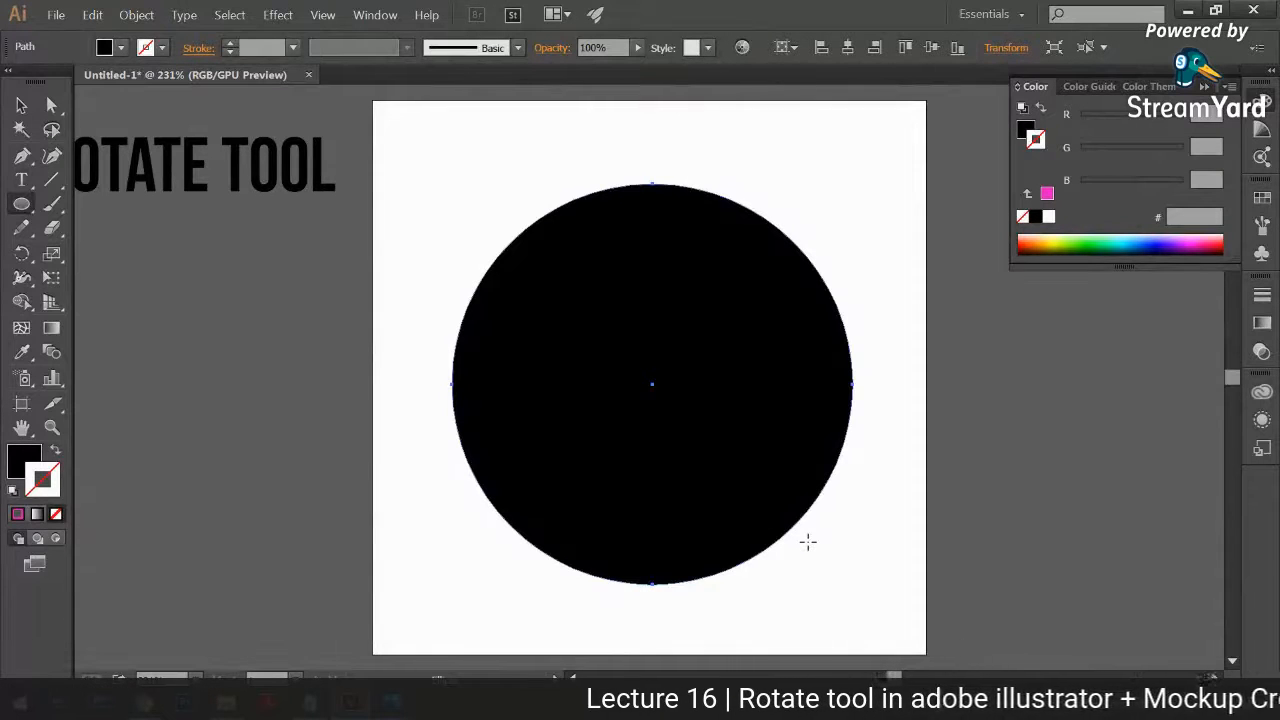
{"action": "left_click", "coordinate": [23, 107]}
{"action": "left_click", "coordinate": [57, 452]}
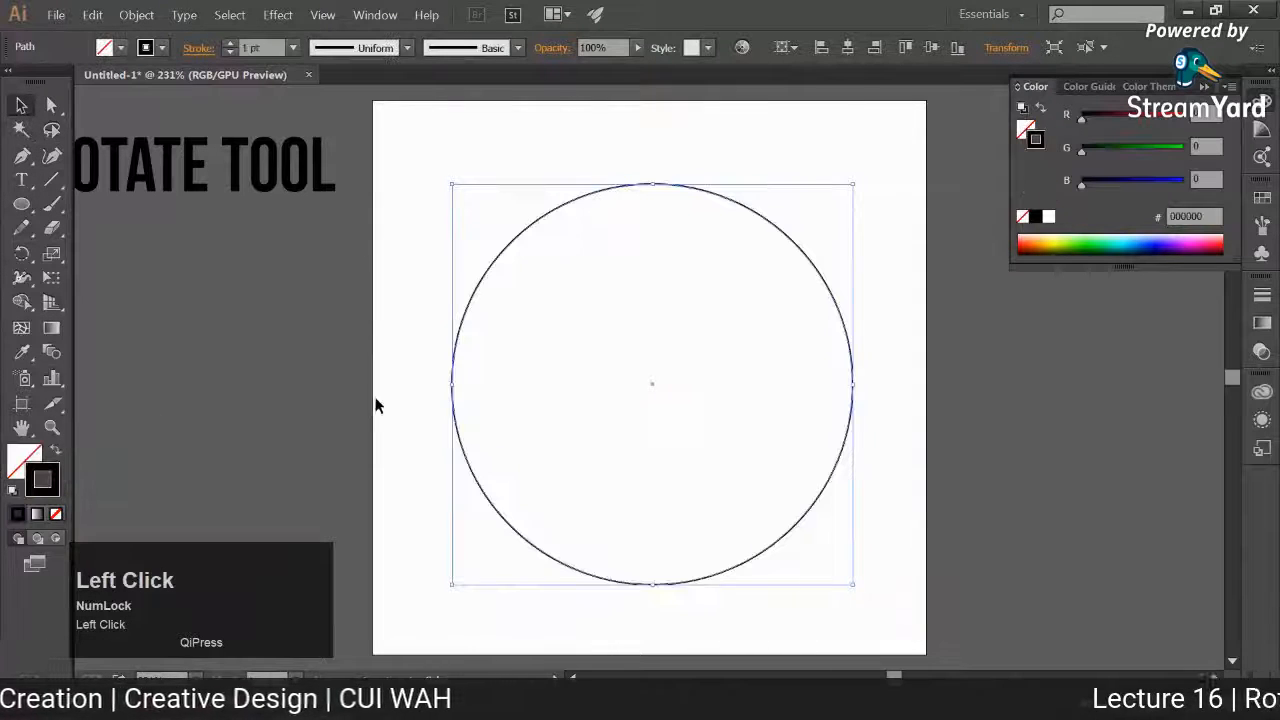
{"action": "left_click", "coordinate": [377, 402]}
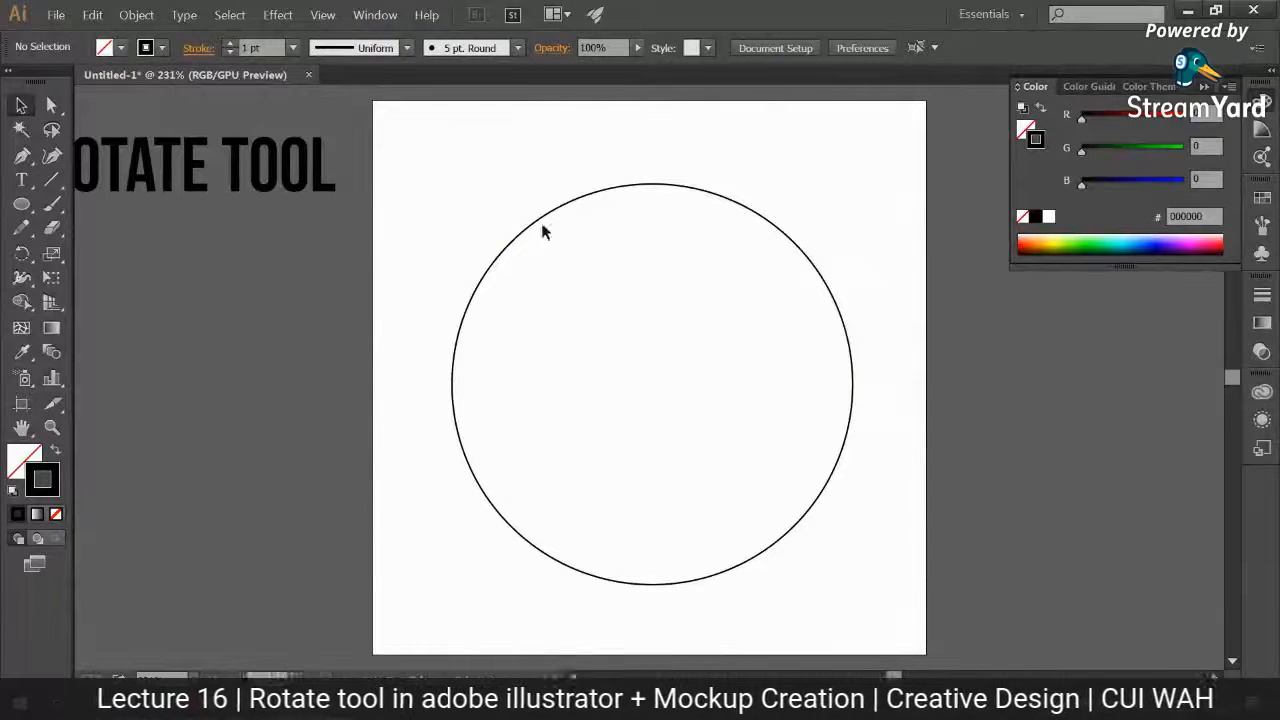
Step: Select the circle and show the document rulers, then hide them and show them once more
{"action": "left_click", "coordinate": [591, 194]}
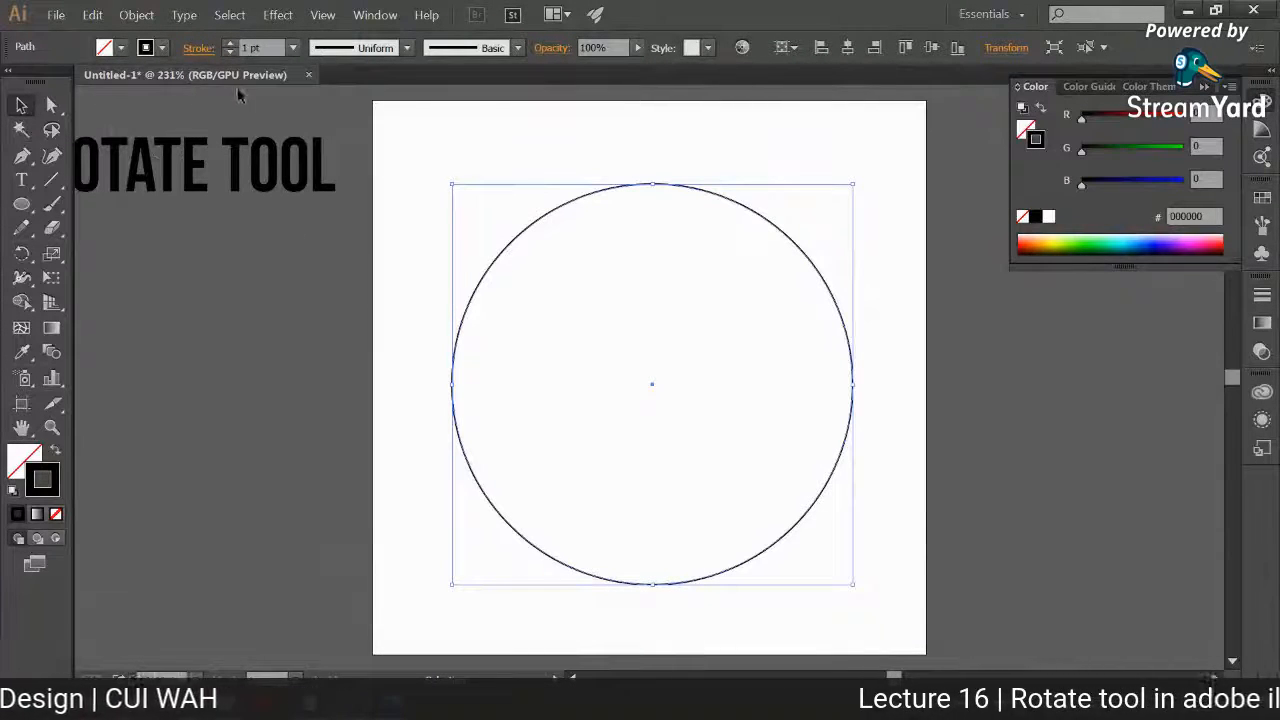
{"action": "key", "text": "ctrl+r"}
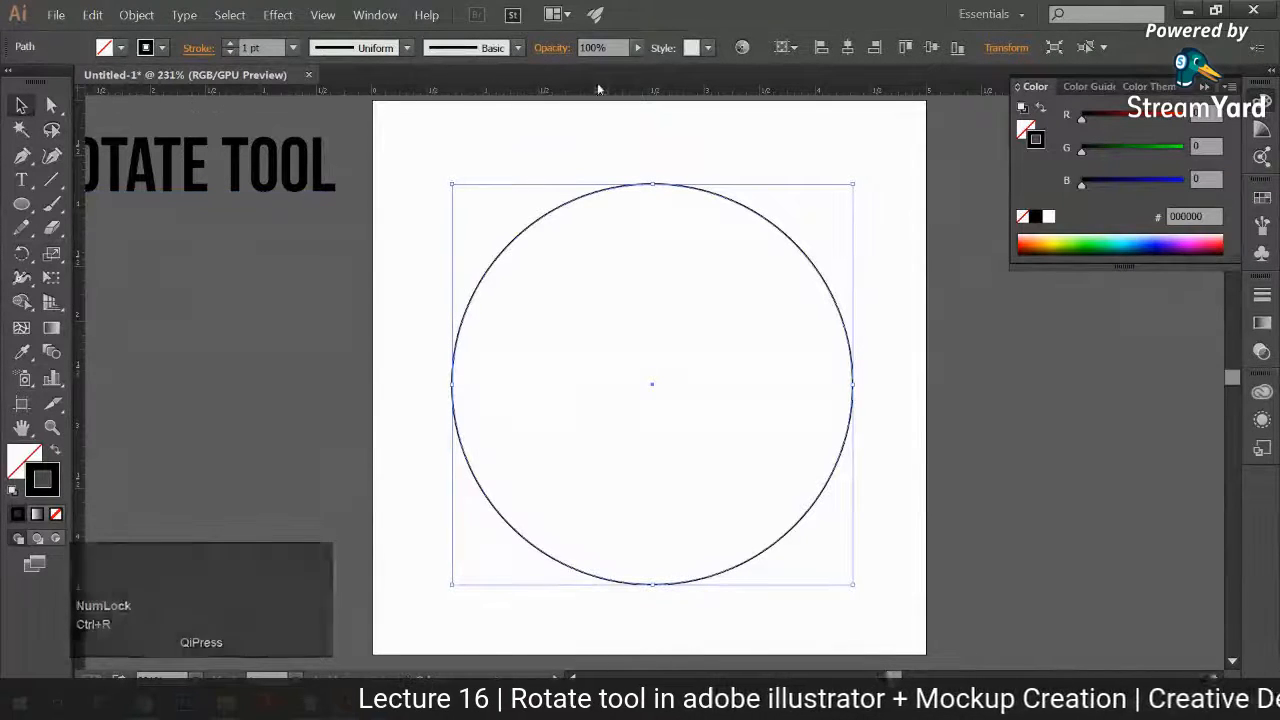
{"action": "left_click", "coordinate": [322, 14]}
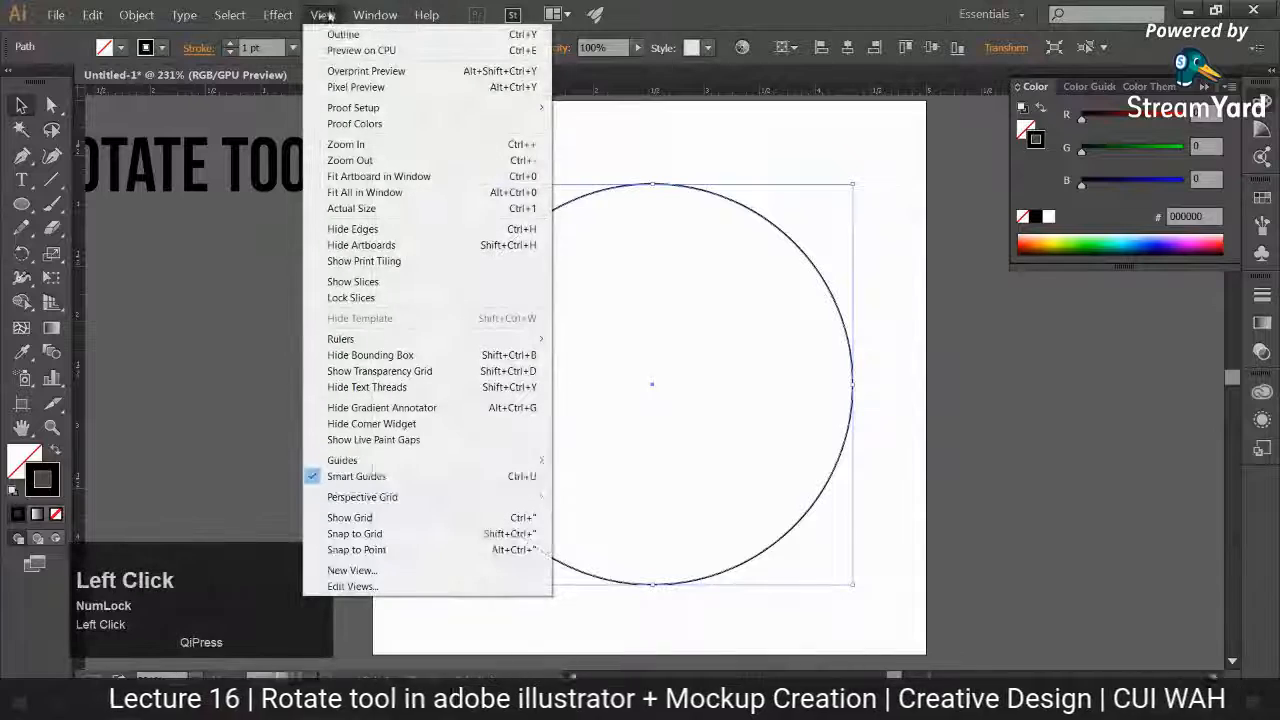
{"action": "mouse_move", "coordinate": [345, 338]}
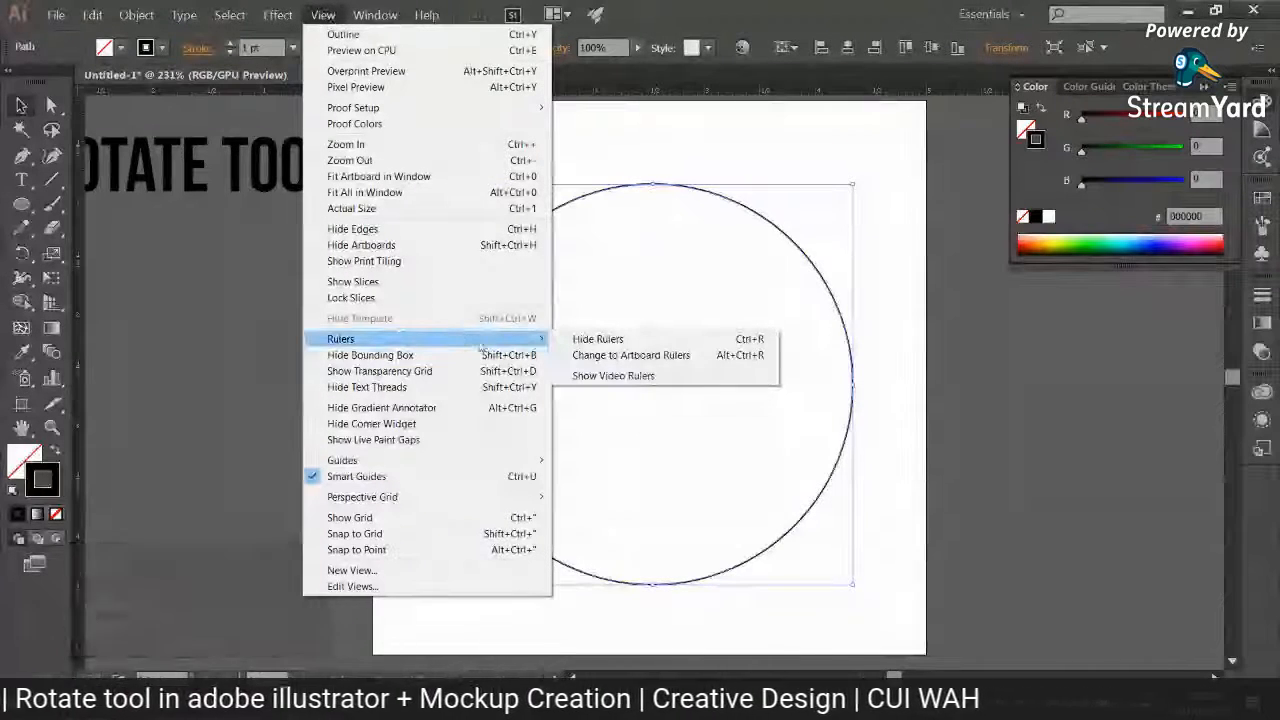
{"action": "left_click", "coordinate": [605, 334]}
{"action": "left_click", "coordinate": [322, 14]}
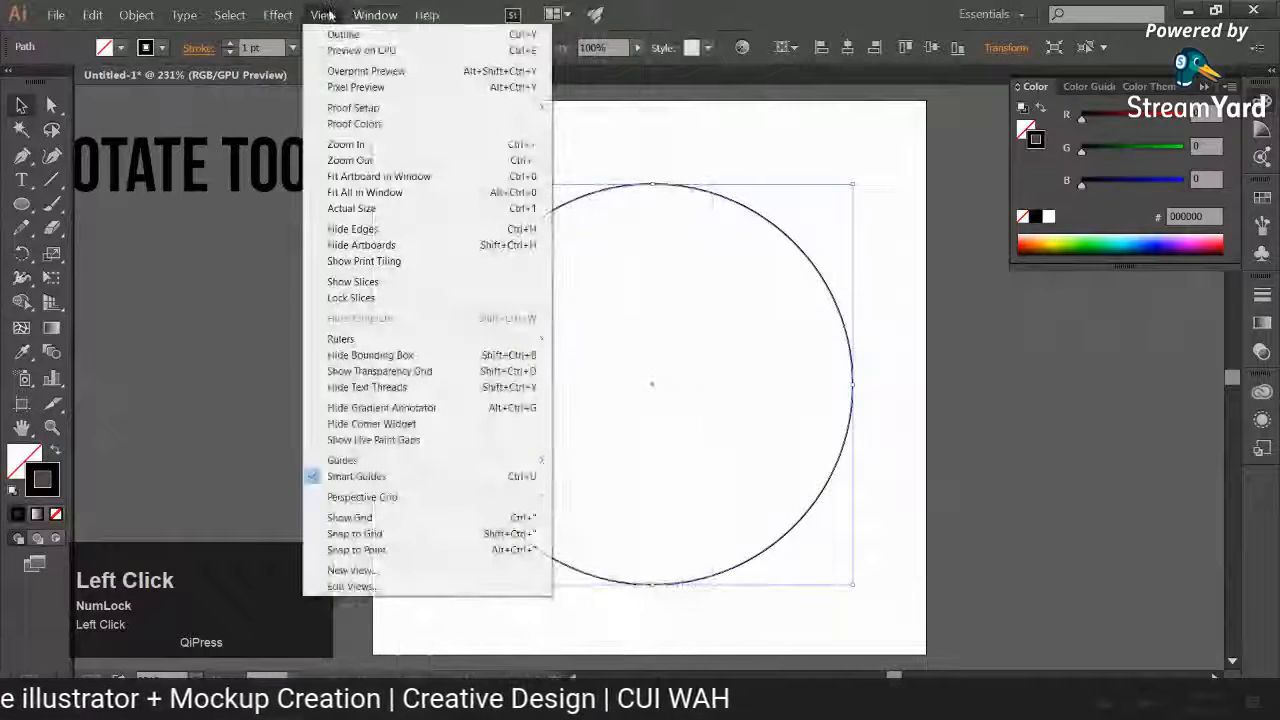
{"action": "mouse_move", "coordinate": [505, 347]}
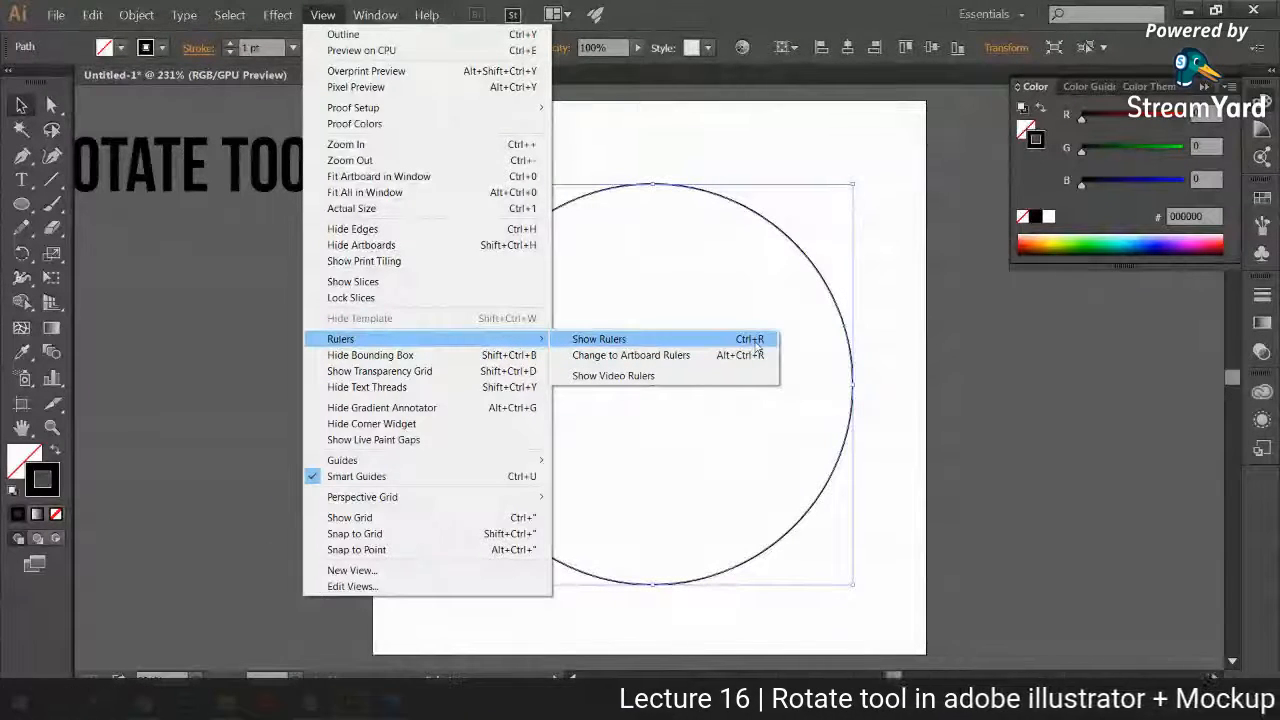
{"action": "left_click", "coordinate": [757, 346]}
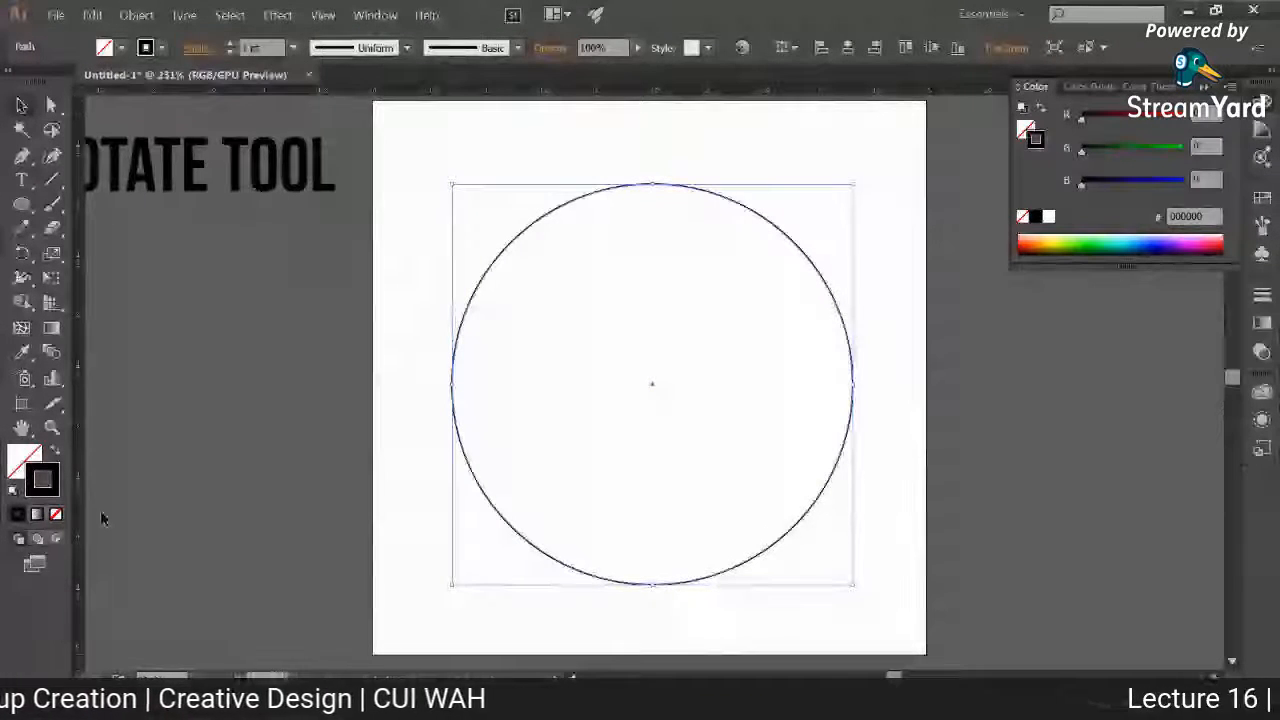
Step: Place a vertical and a horizontal ruler guide through the centre of the large circle and clear the selection
{"action": "left_click", "coordinate": [82, 372]}
{"action": "left_click", "coordinate": [476, 284]}
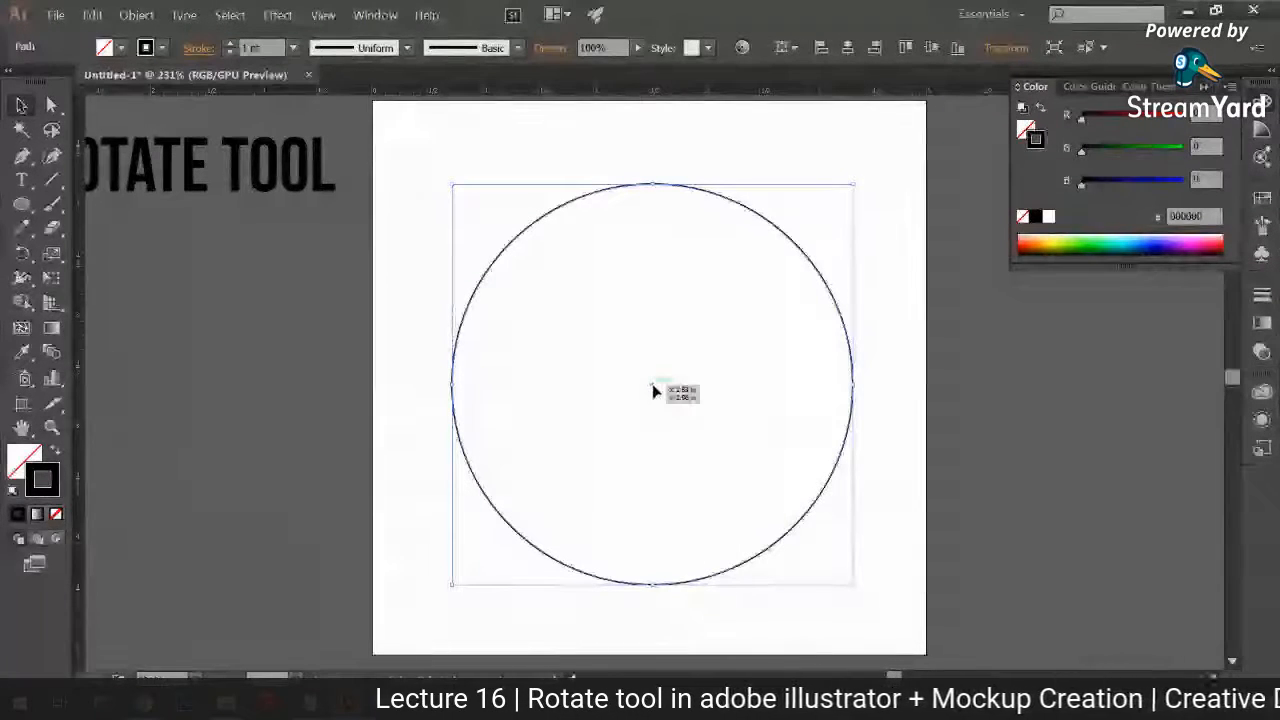
{"action": "left_click", "coordinate": [137, 378]}
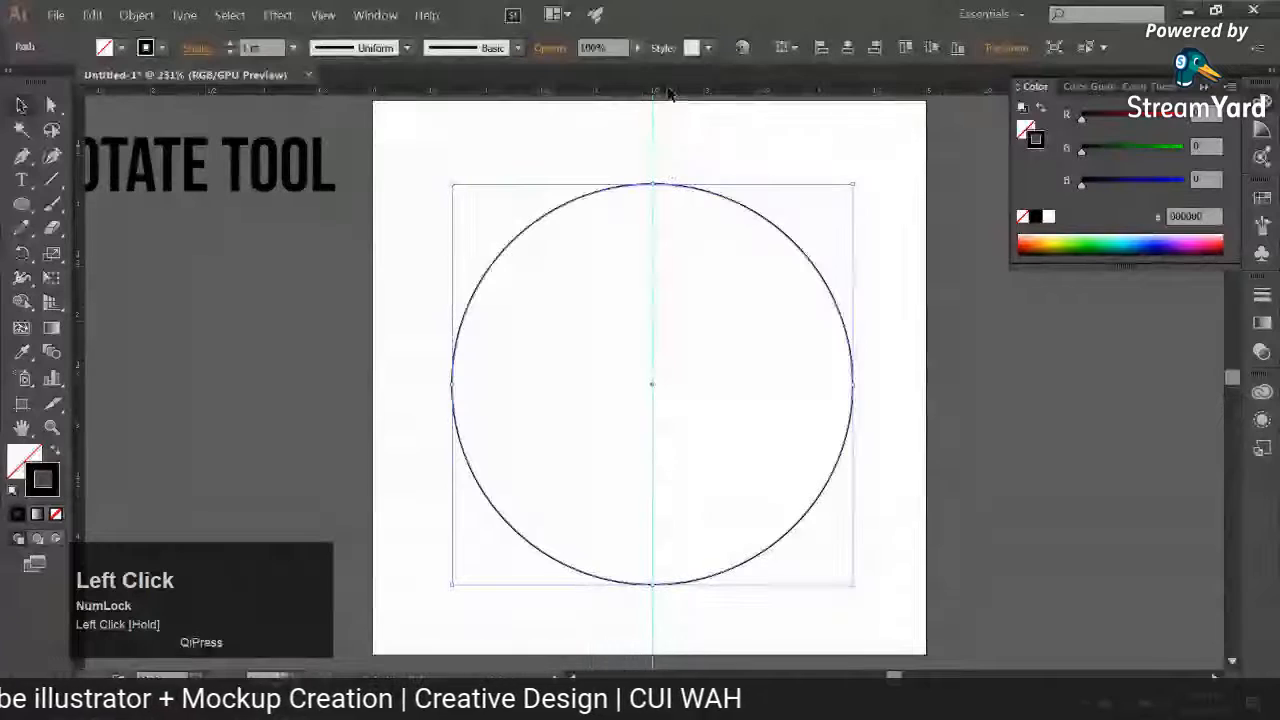
{"action": "left_click_drag", "start_coordinate": [667, 98], "coordinate": [655, 390]}
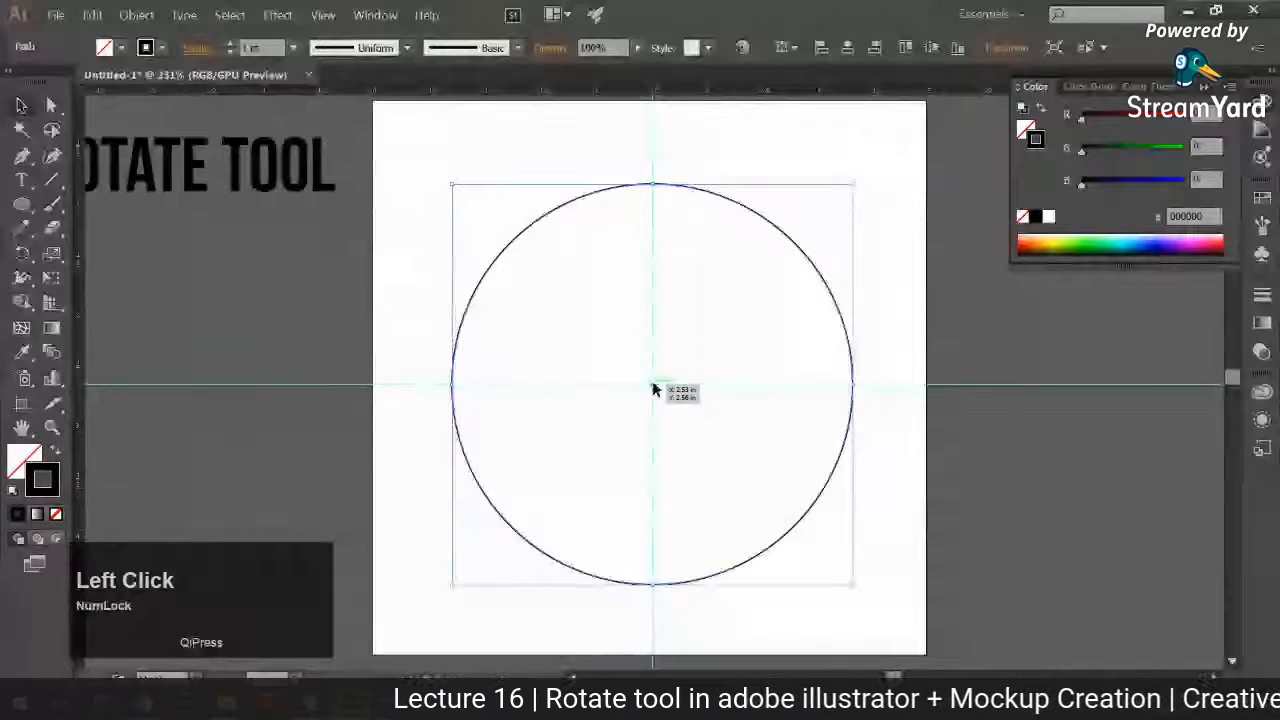
{"action": "left_click", "coordinate": [387, 510]}
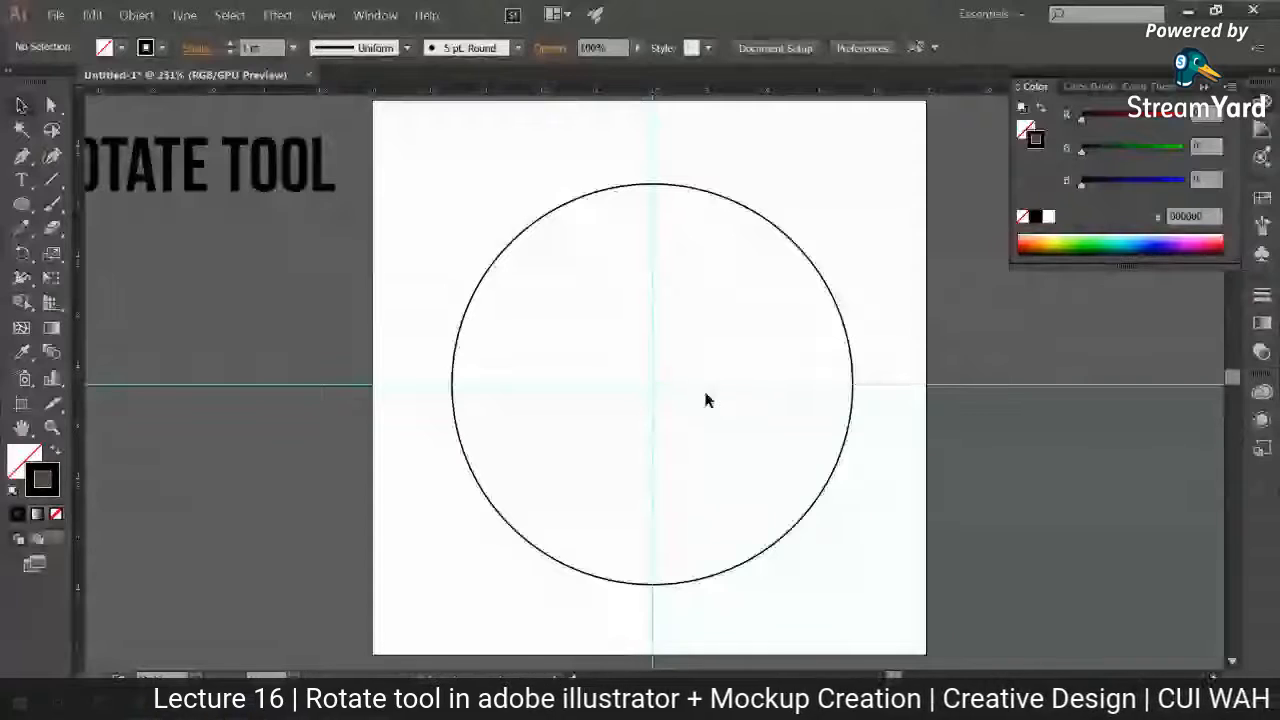
Step: Draw a small circle about 0.22 in wide on the vertical guide, just inside the large circle's upper edge
{"action": "key", "text": "ctrl+plus"}
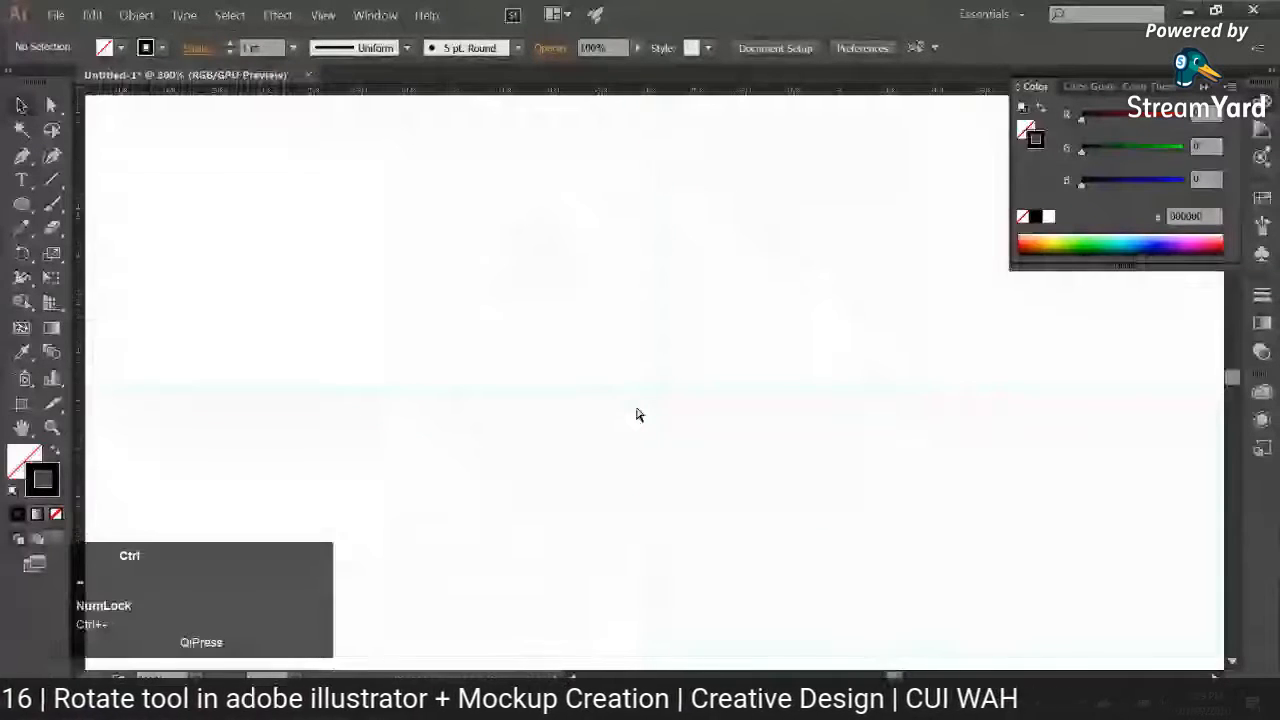
{"action": "key", "text": "ctrl+minus"}
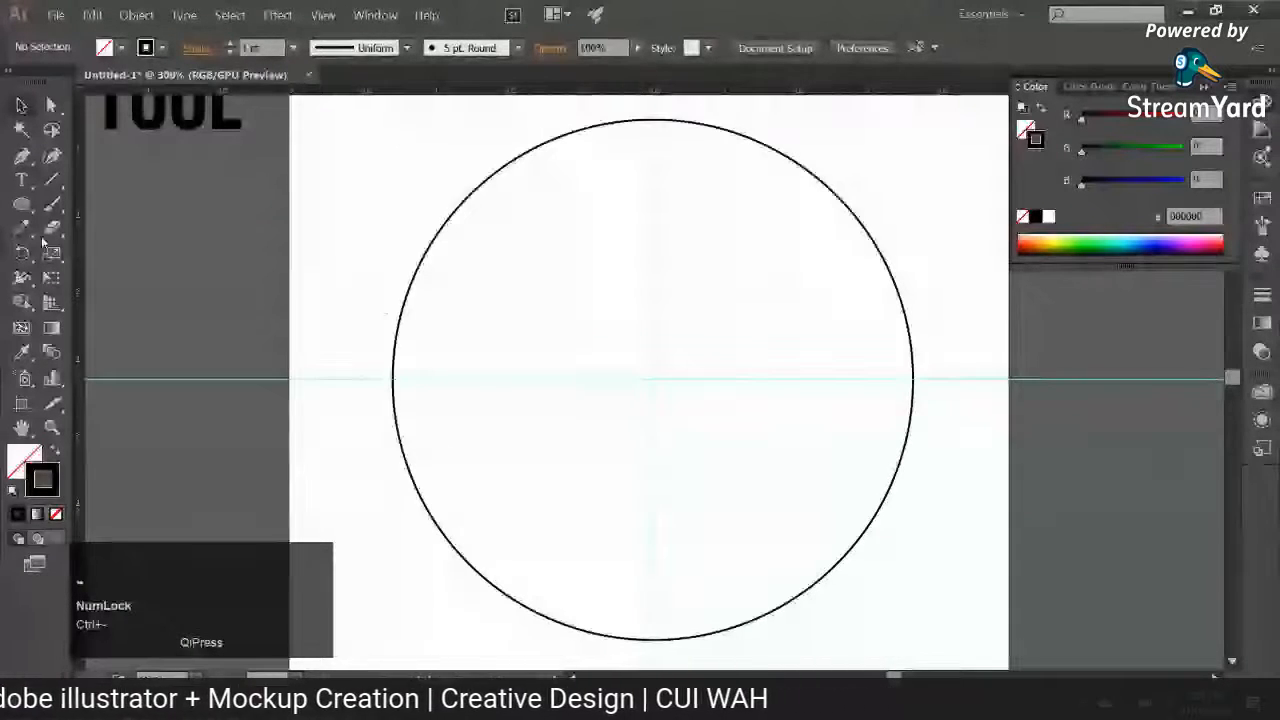
{"action": "right_click", "coordinate": [22, 204]}
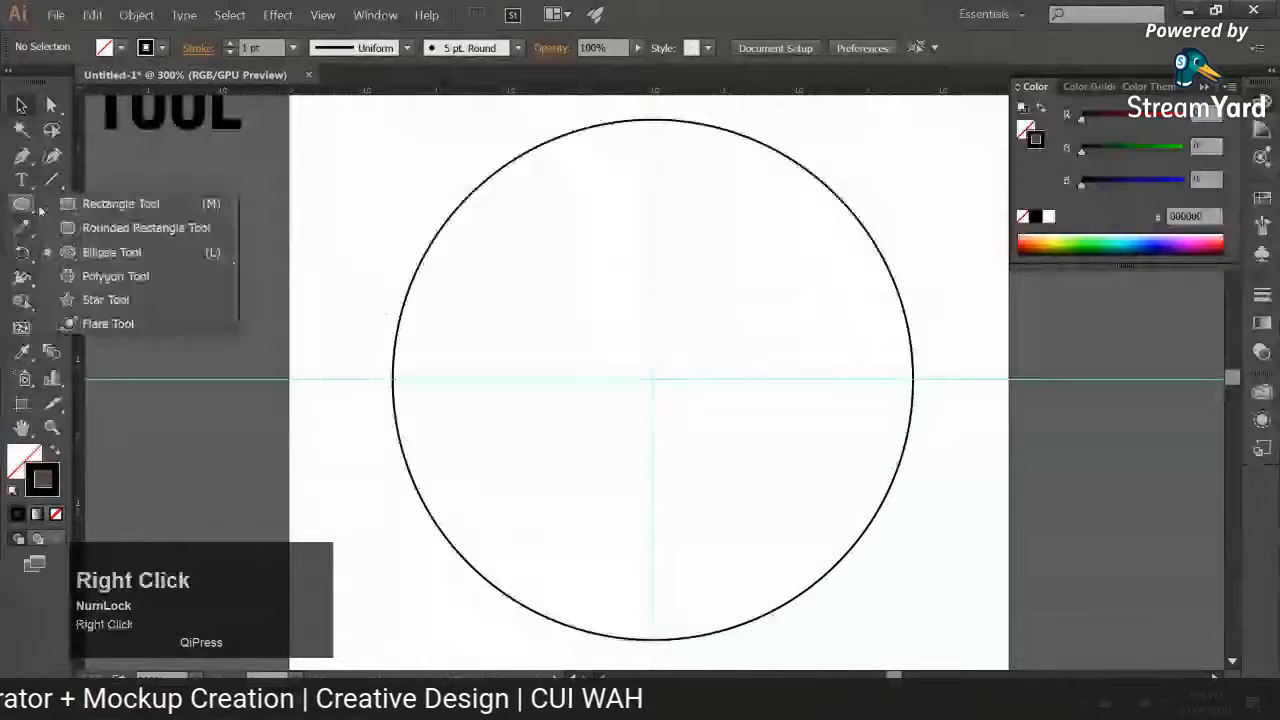
{"action": "left_click", "coordinate": [97, 253]}
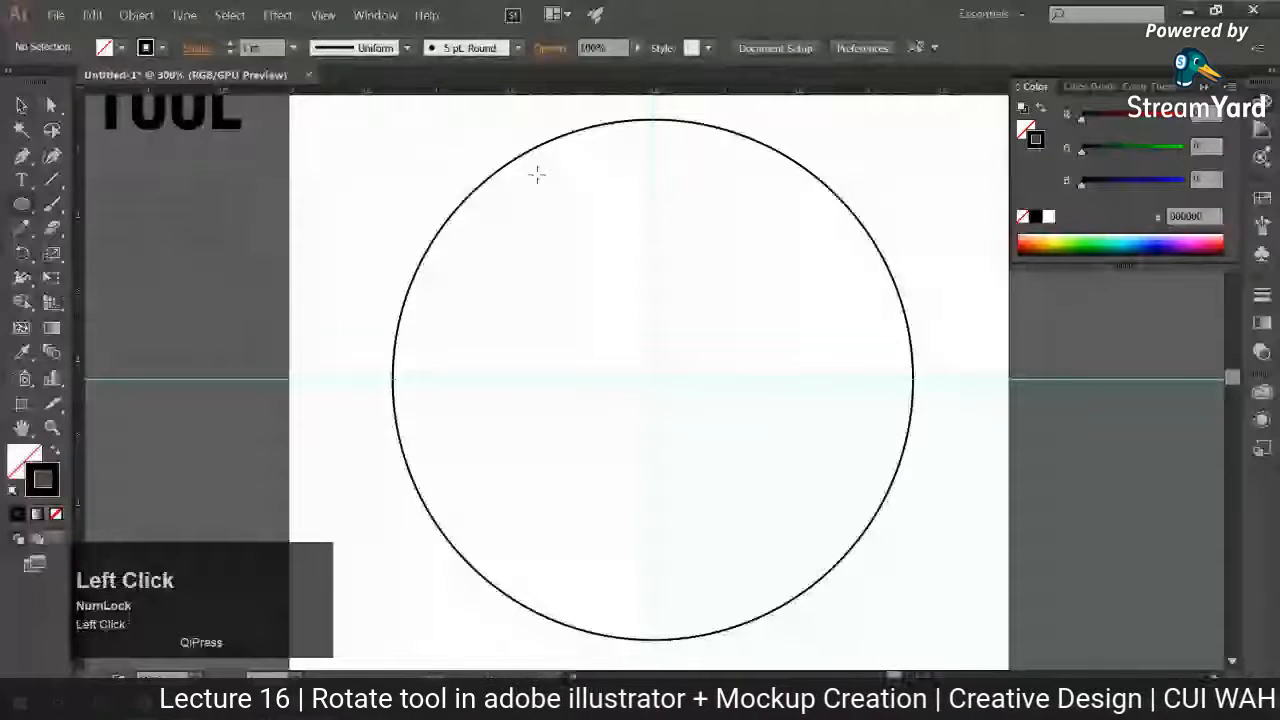
{"action": "left_click_drag", "start_coordinate": [652, 148], "coordinate": [668, 163]}
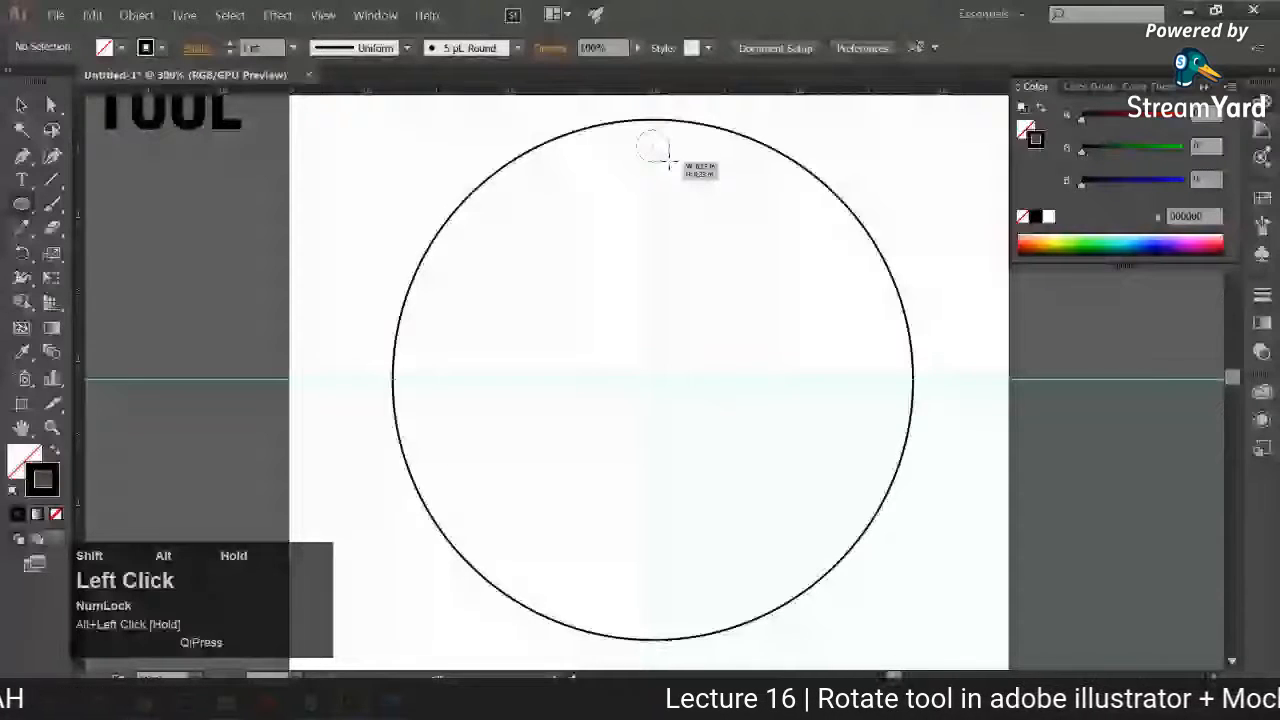
{"action": "left_click_drag", "start_coordinate": [669, 163], "coordinate": [669, 163]}
{"action": "key", "text": "shift+x"}
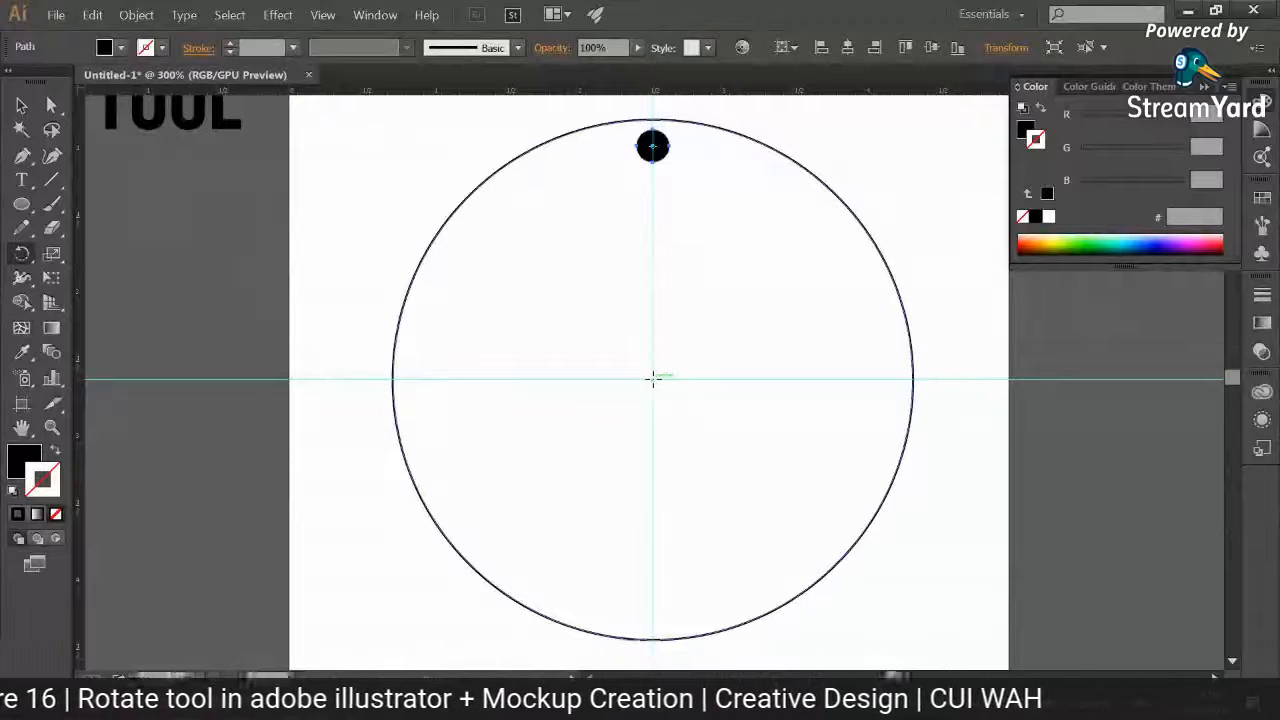
{"action": "right_click", "coordinate": [654, 381]}
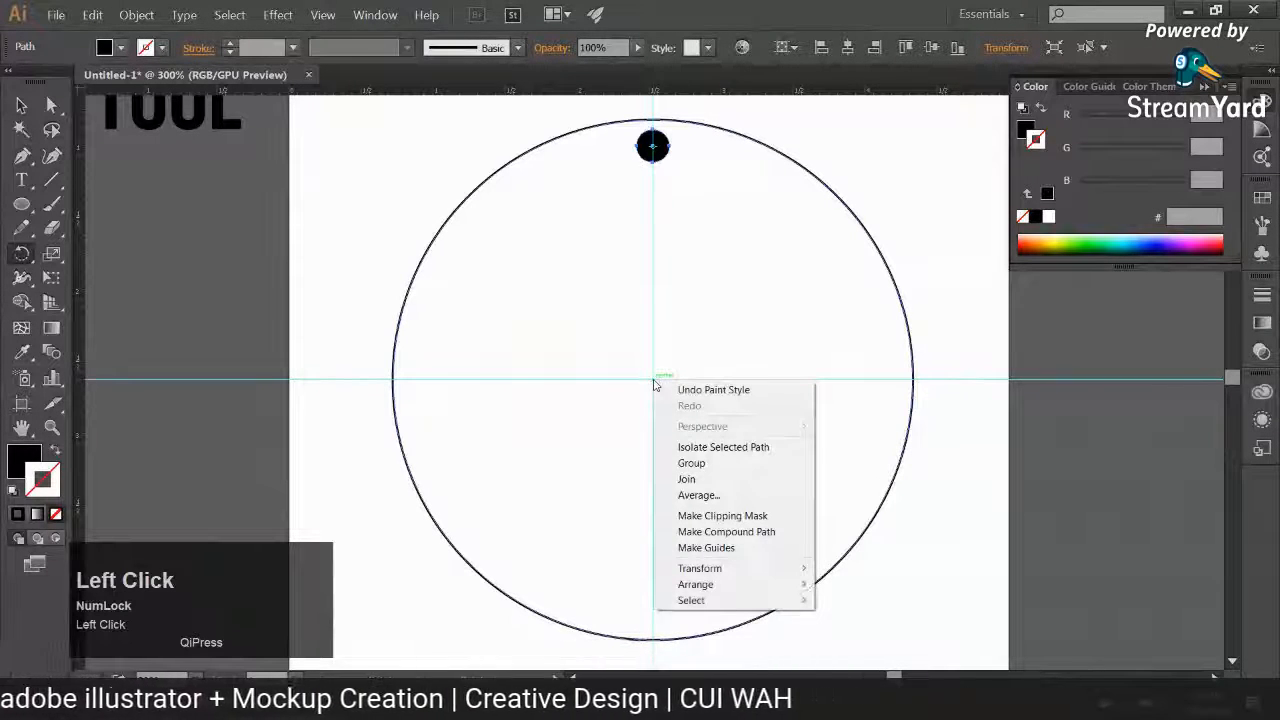
{"action": "left_click", "coordinate": [654, 381]}
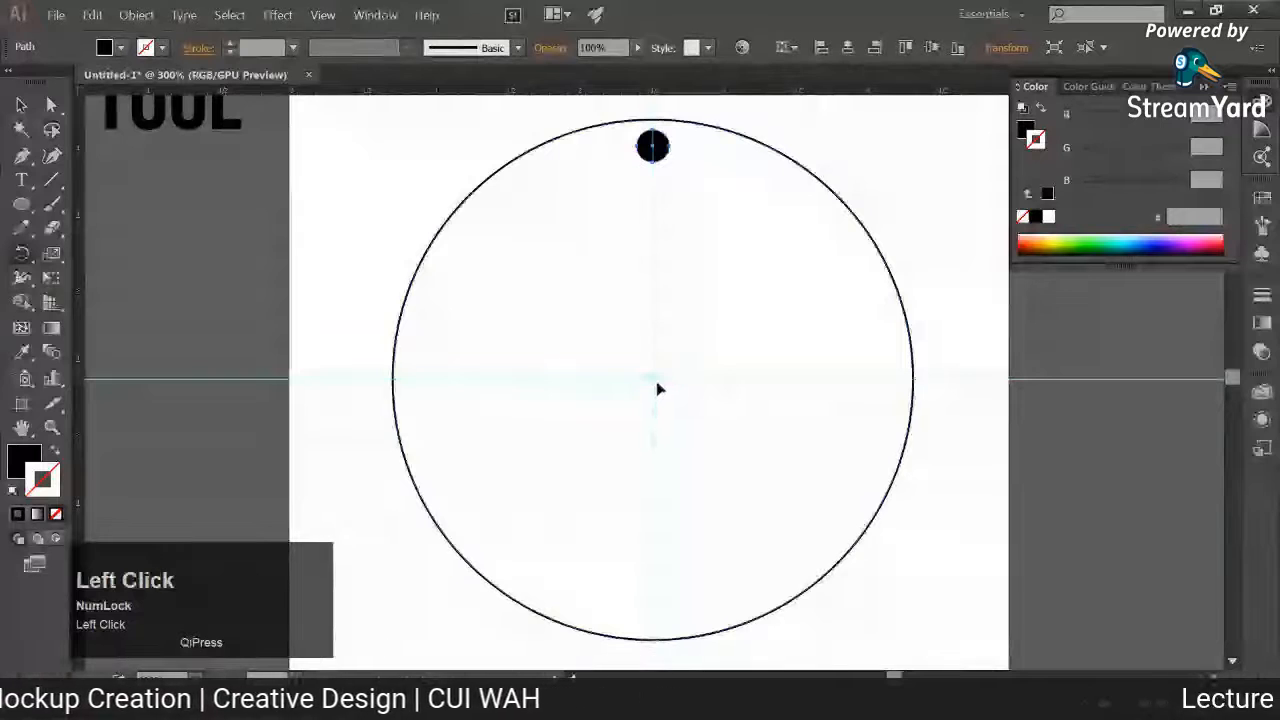
{"action": "key", "text": "ctrl+z"}
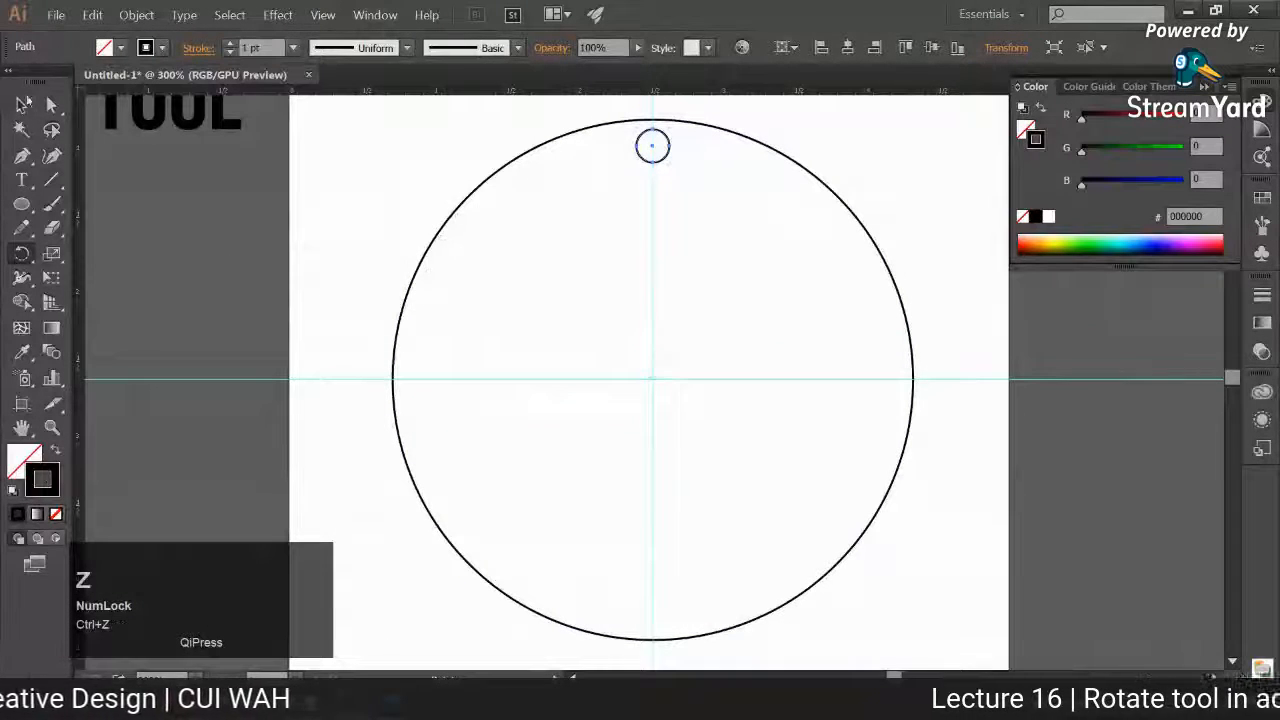
Step: Swap the small circle's fill and stroke to make it solid black and set the Rotate tool's pivot at the guide intersection
{"action": "left_click", "coordinate": [22, 104]}
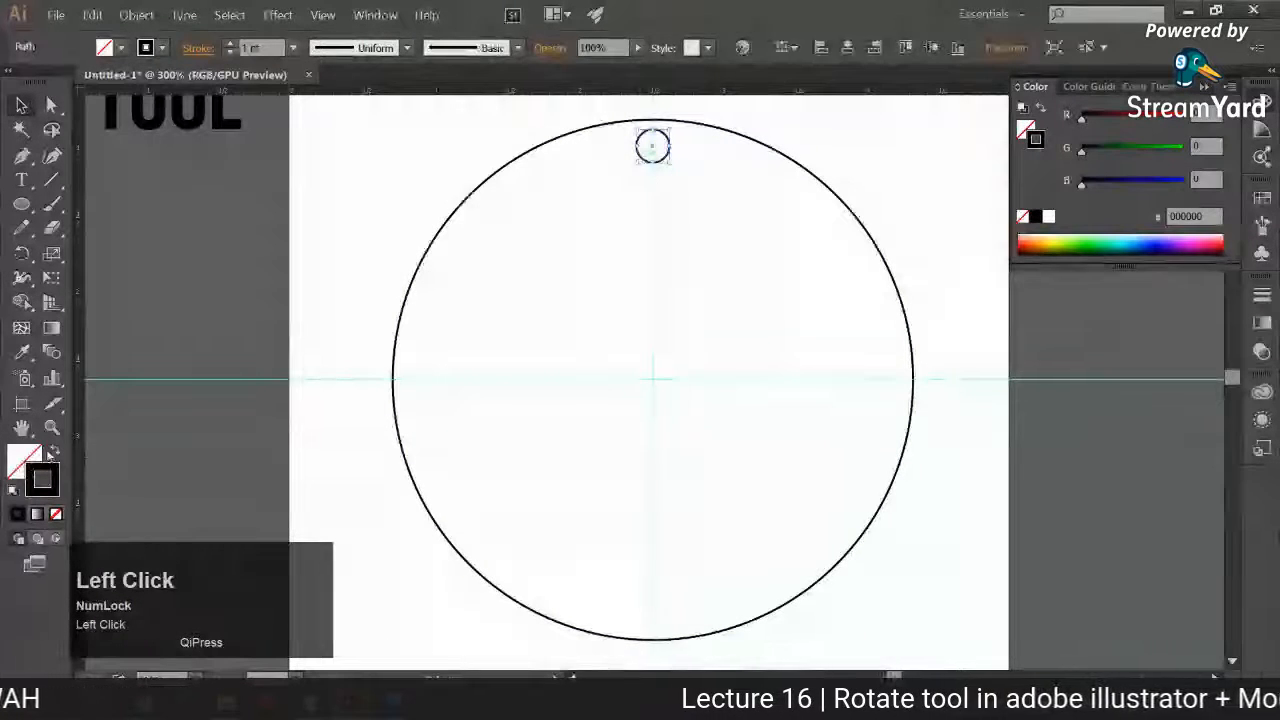
{"action": "left_click", "coordinate": [52, 452]}
{"action": "left_click", "coordinate": [22, 253]}
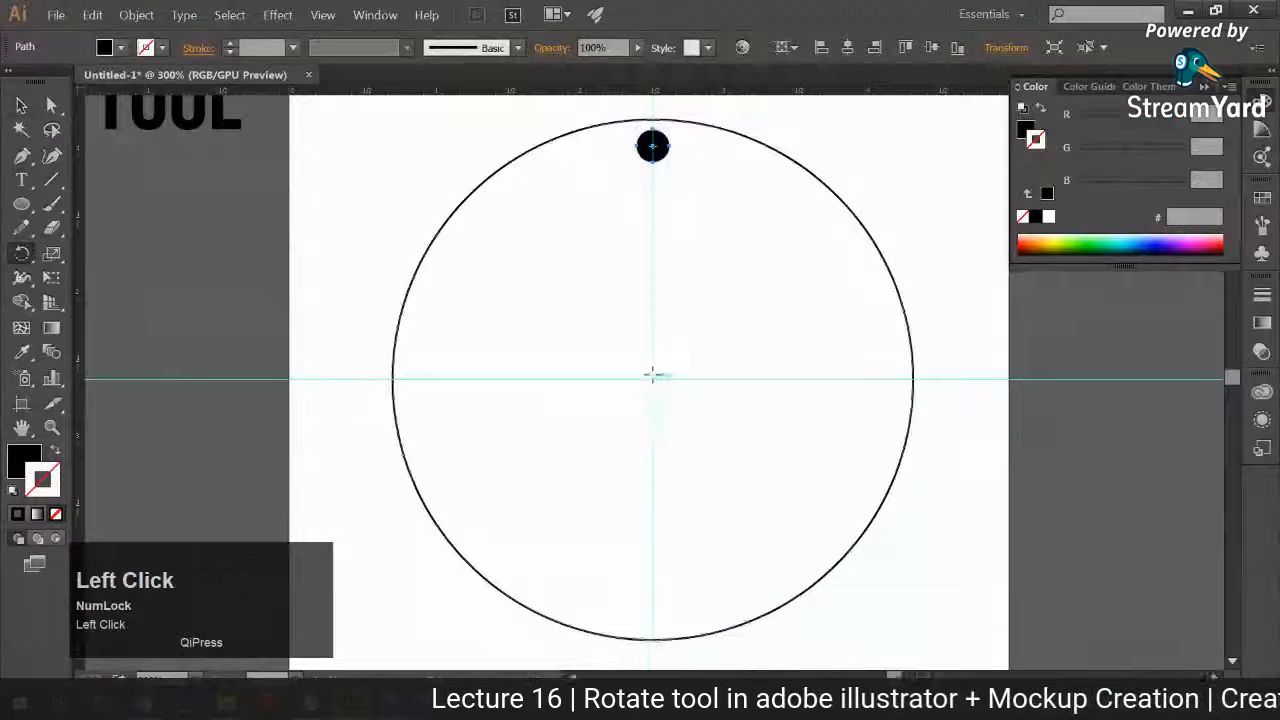
{"action": "left_click", "coordinate": [652, 378]}
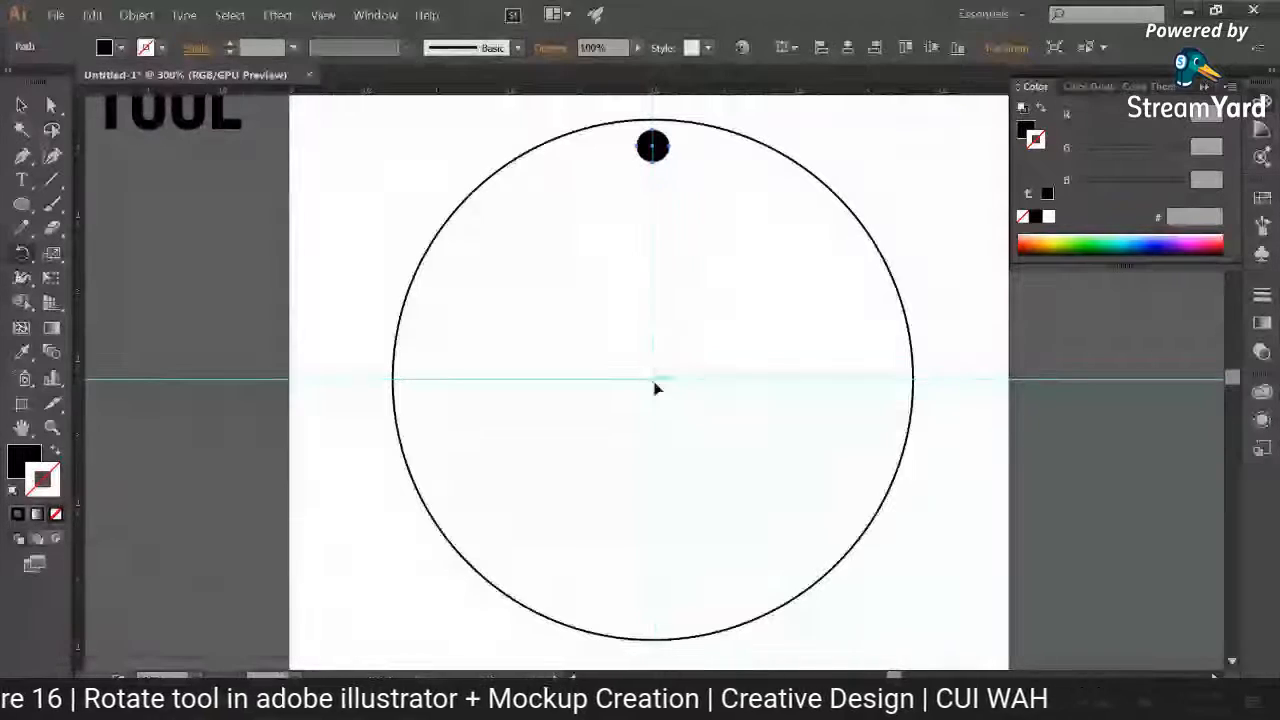
{"action": "key", "text": "ctrl+equal"}
{"action": "key", "text": "ctrl+equal"}
{"action": "key", "text": "ctrl+equal"}
{"action": "key", "text": "ctrl+equal"}
{"action": "key", "text": "ctrl+equal"}
{"action": "key", "text": "ctrl+equal"}
{"action": "key", "text": "ctrl+equal"}
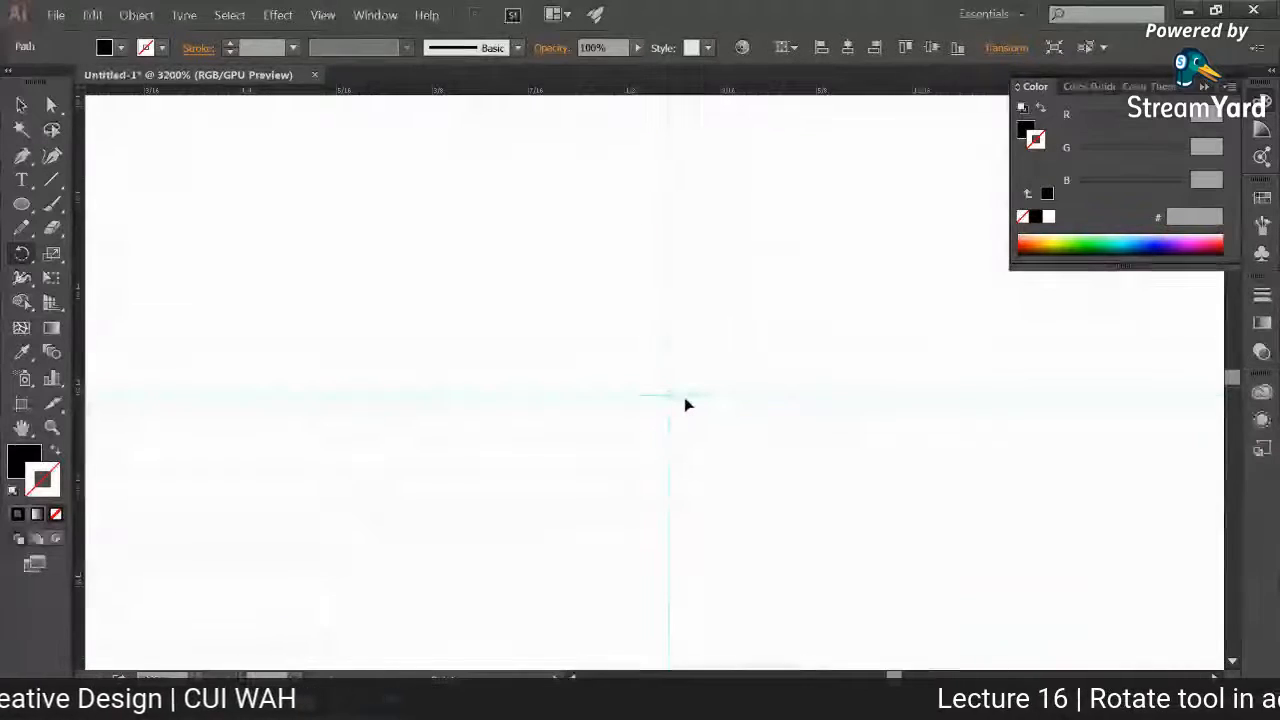
{"action": "key", "text": "ctrl+0"}
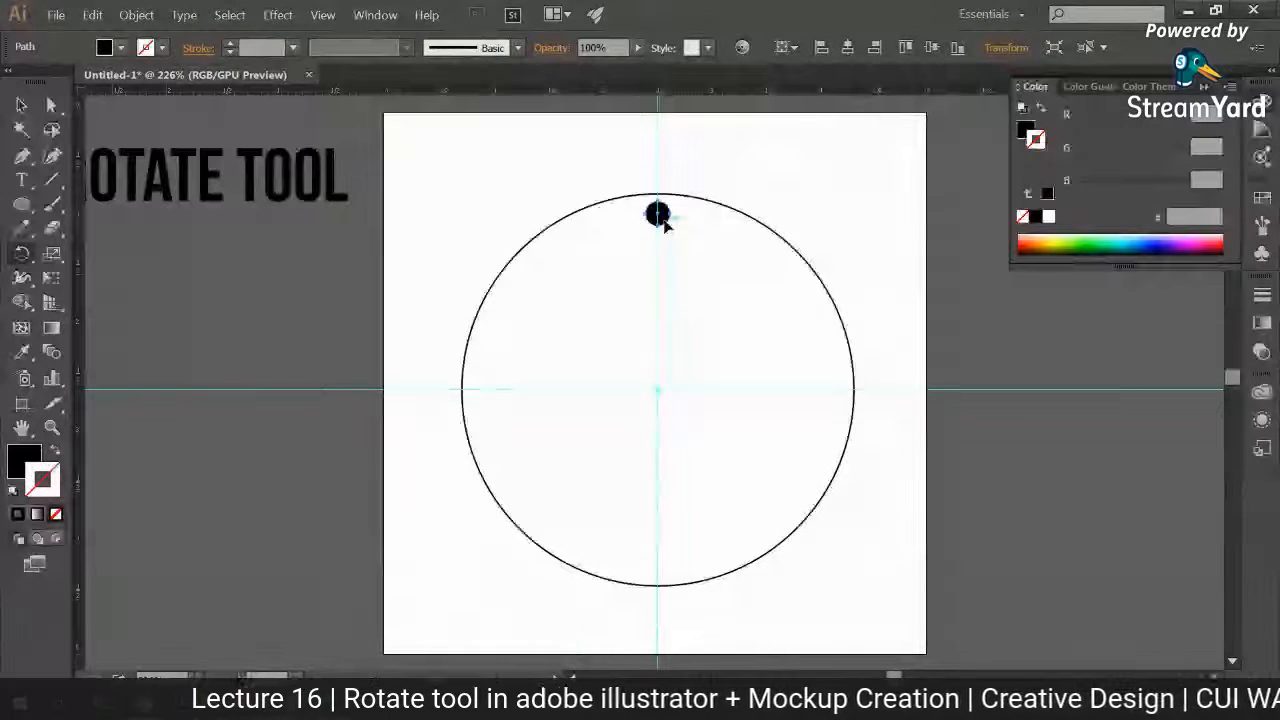
Step: Try rotating the small black circle around the large circle's centre to different positions, and undo the last rotation
{"action": "left_click_drag", "start_coordinate": [658, 213], "coordinate": [848, 401]}
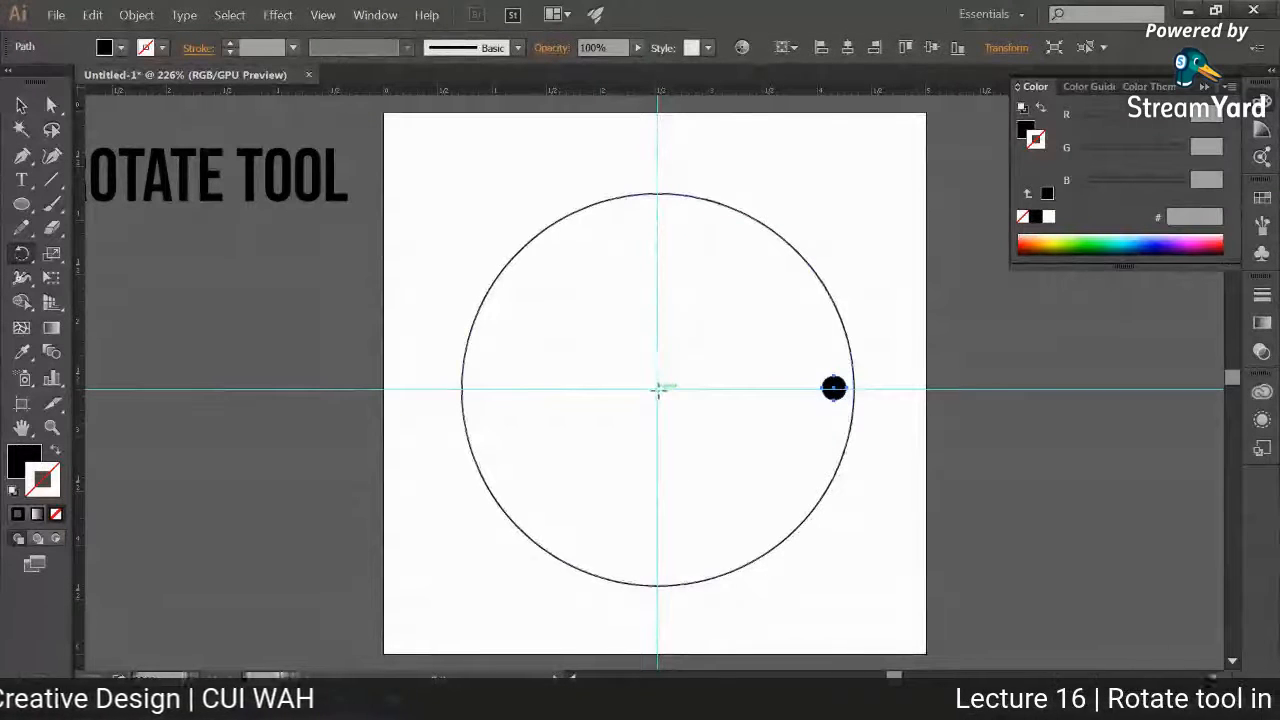
{"action": "left_click", "coordinate": [832, 389]}
{"action": "left_click_drag", "start_coordinate": [830, 408], "coordinate": [544, 484]}
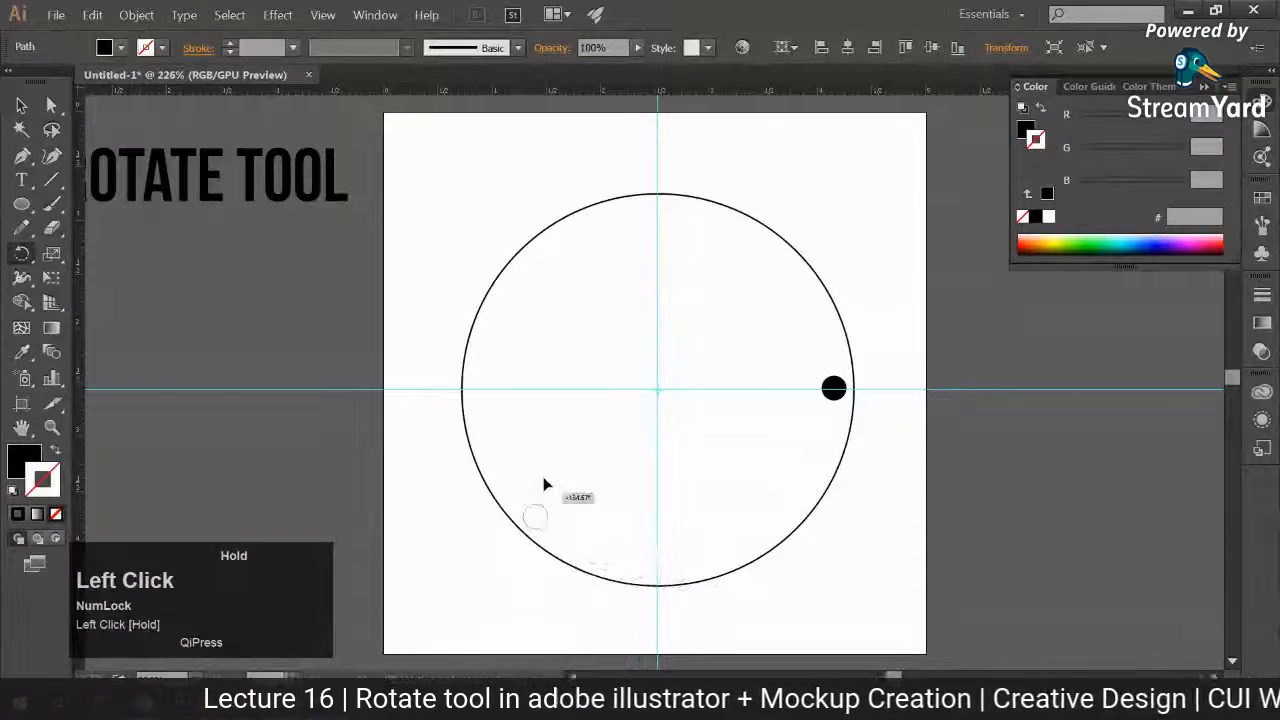
{"action": "left_click_drag", "start_coordinate": [544, 484], "coordinate": [668, 222]}
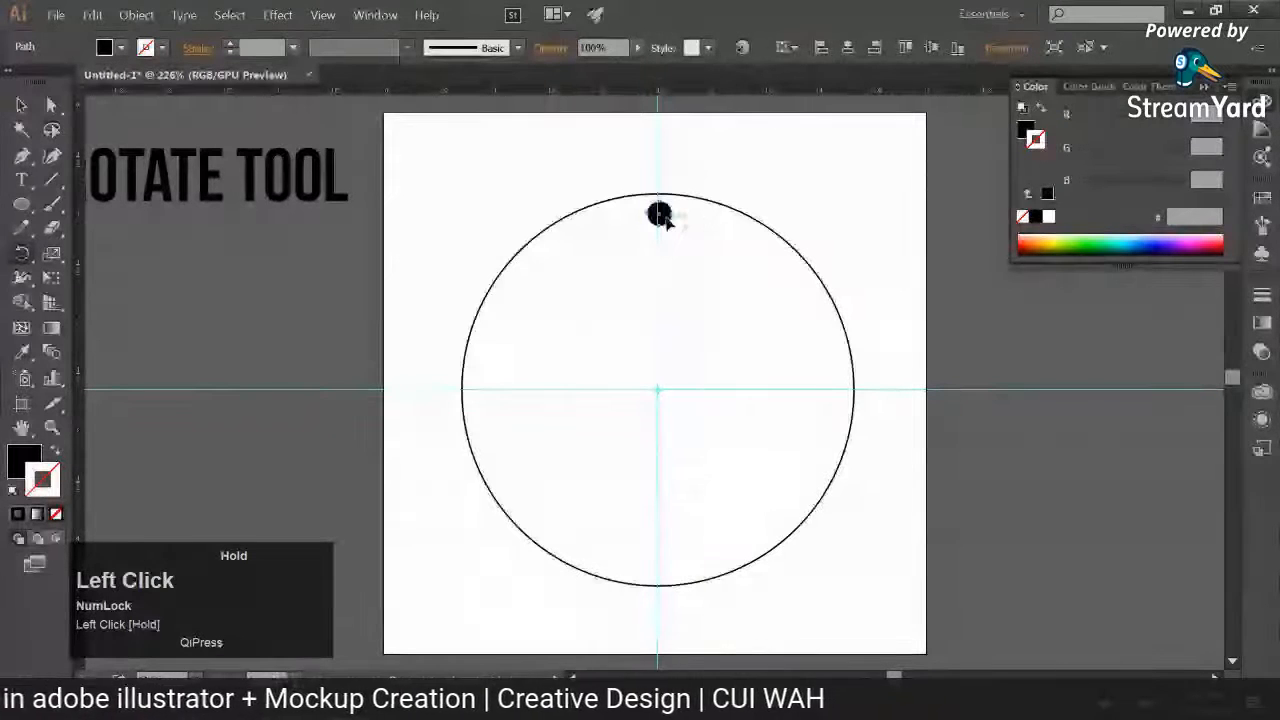
{"action": "key", "text": "ctrl+z"}
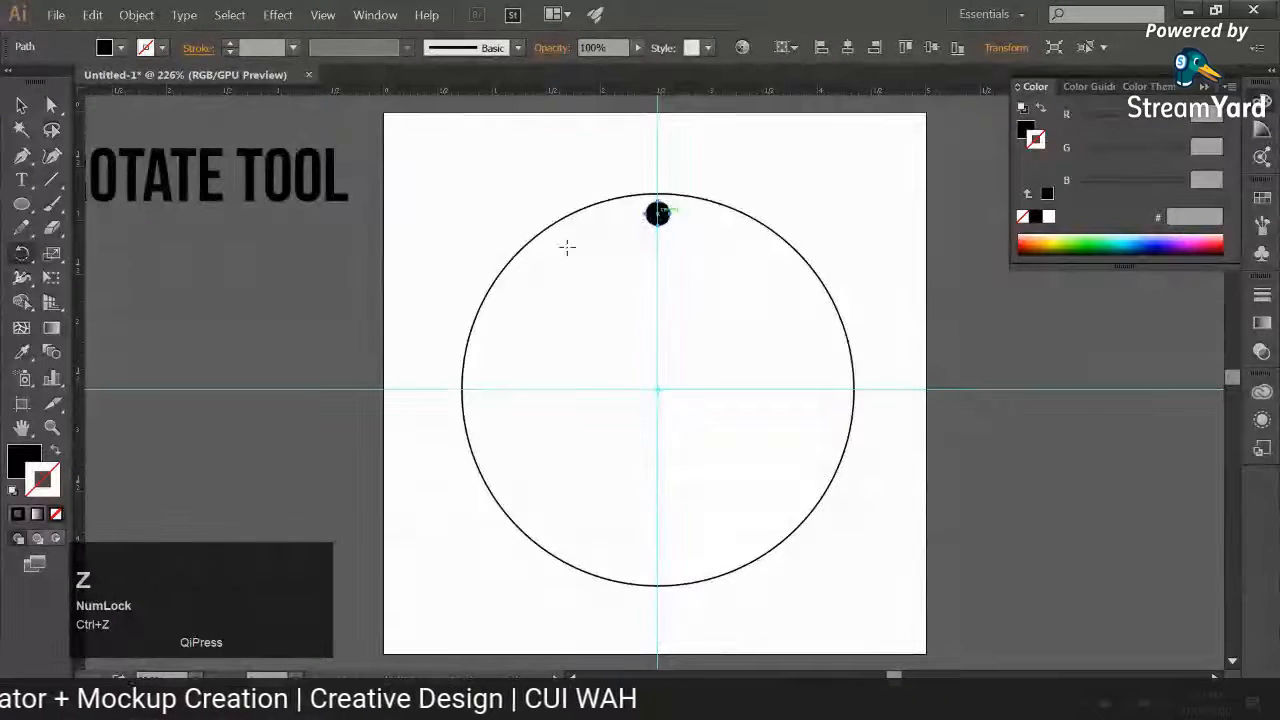
Step: Rotate a copy of the small black circle about 45° clockwise around the large circle's centre and repeat the transformation
{"action": "left_click", "coordinate": [22, 253]}
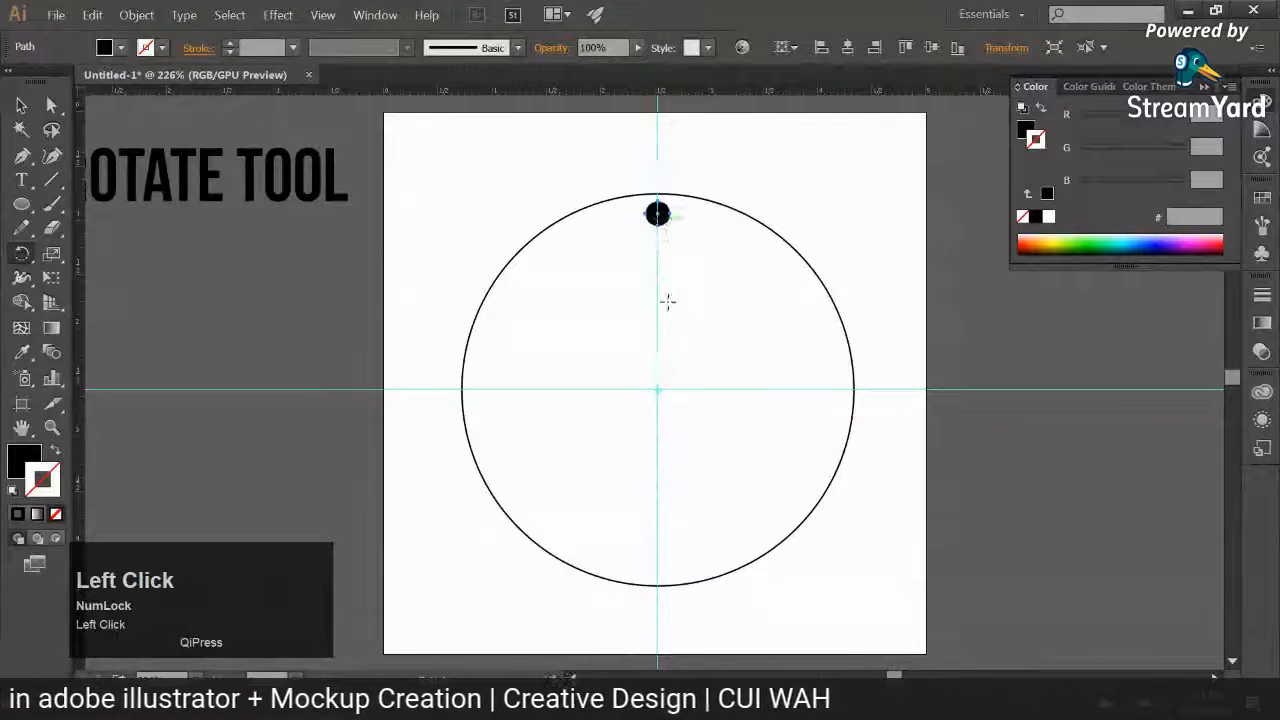
{"action": "left_click_drag", "start_coordinate": [668, 301], "coordinate": [770, 291]}
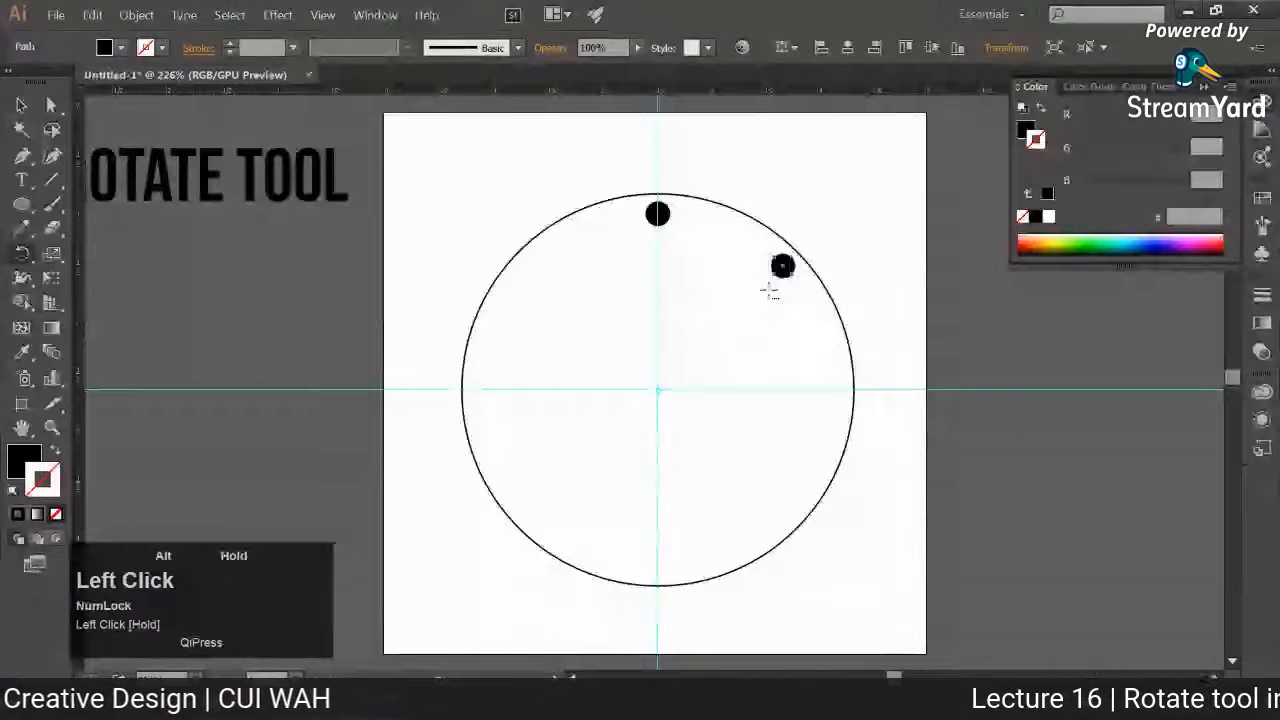
{"action": "key", "text": "ctrl+d"}
{"action": "key", "text": "ctrl+d"}
{"action": "key", "text": "ctrl+d"}
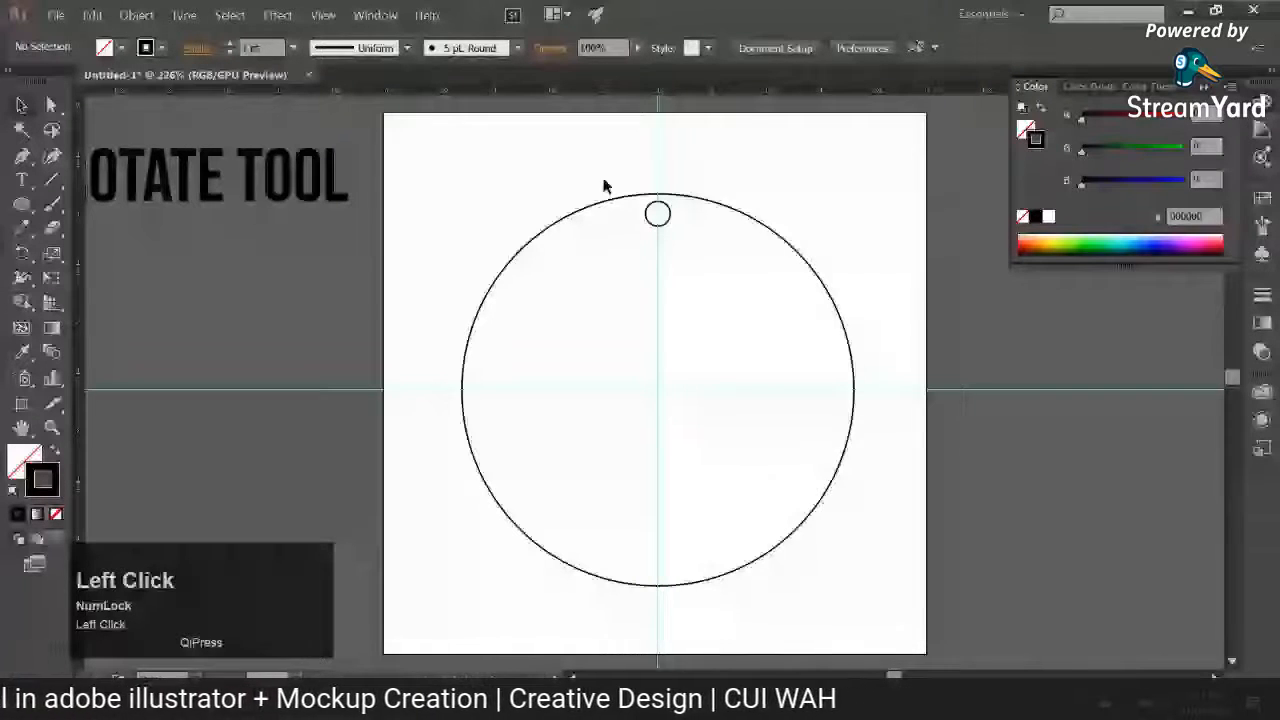
Step: Change the copied title text to "MAKE A CIRCLE" and place it below the ROTATE TOOL heading
{"action": "left_click_drag", "start_coordinate": [390, 354], "coordinate": [757, 354]}
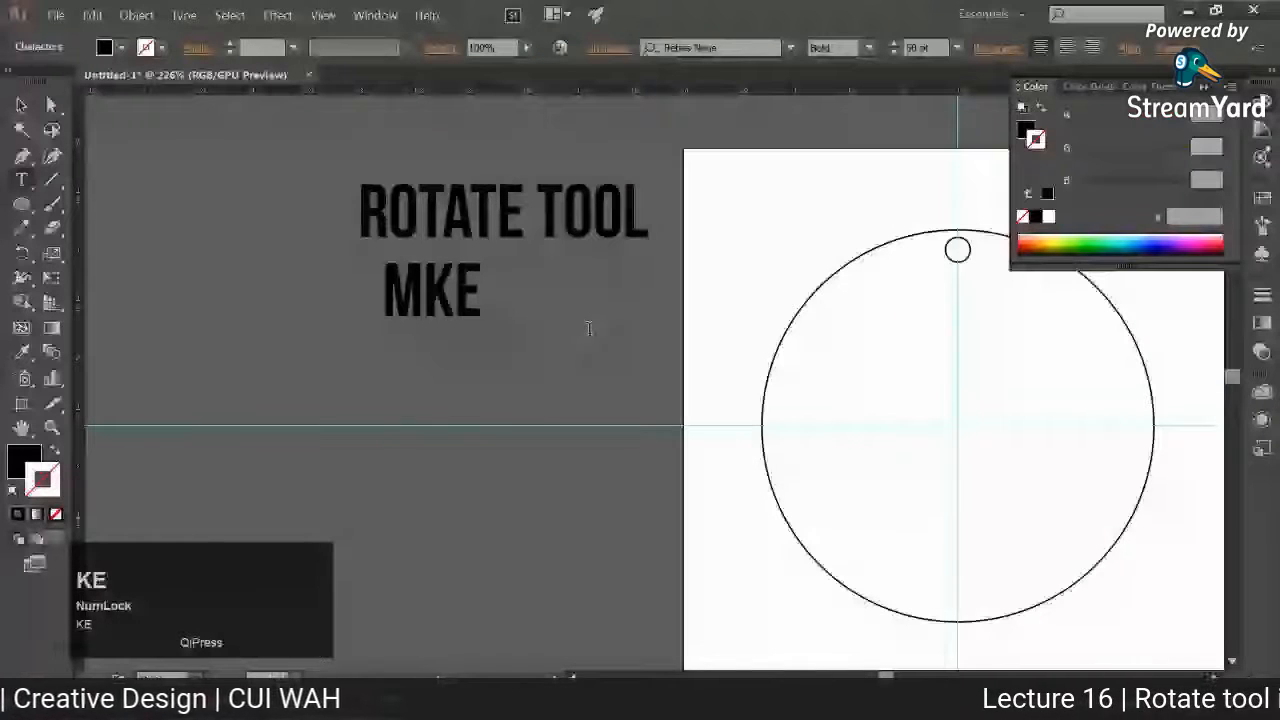
{"action": "key", "text": "BackSpace"}
{"action": "key", "text": "BackSpace"}
{"action": "type", "text": "AKE A CIRCLE"}
{"action": "left_click", "coordinate": [21, 105]}
{"action": "left_click_drag", "start_coordinate": [520, 295], "coordinate": [436, 328]}
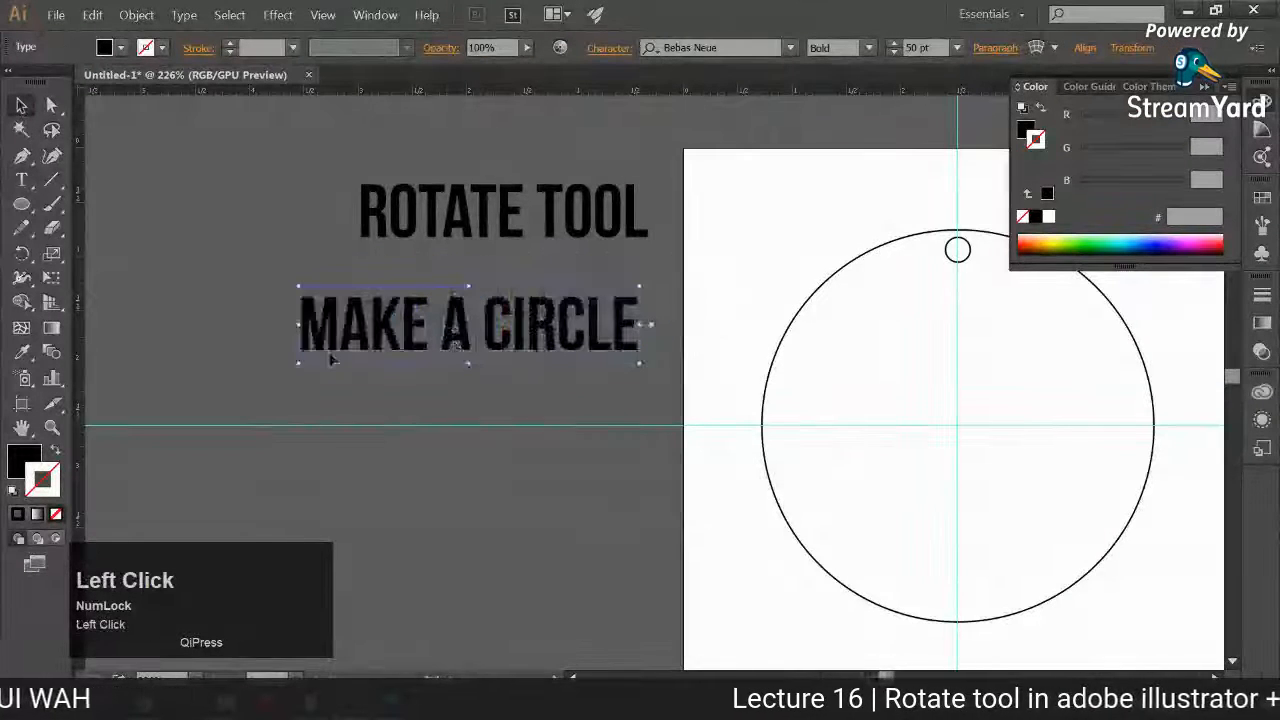
Step: Sample white from the artboard for the "MAKE A CIRCLE" text and reduce its font size to 30 pt
{"action": "left_click", "coordinate": [23, 352]}
{"action": "left_click", "coordinate": [862, 256]}
{"action": "left_click", "coordinate": [741, 249]}
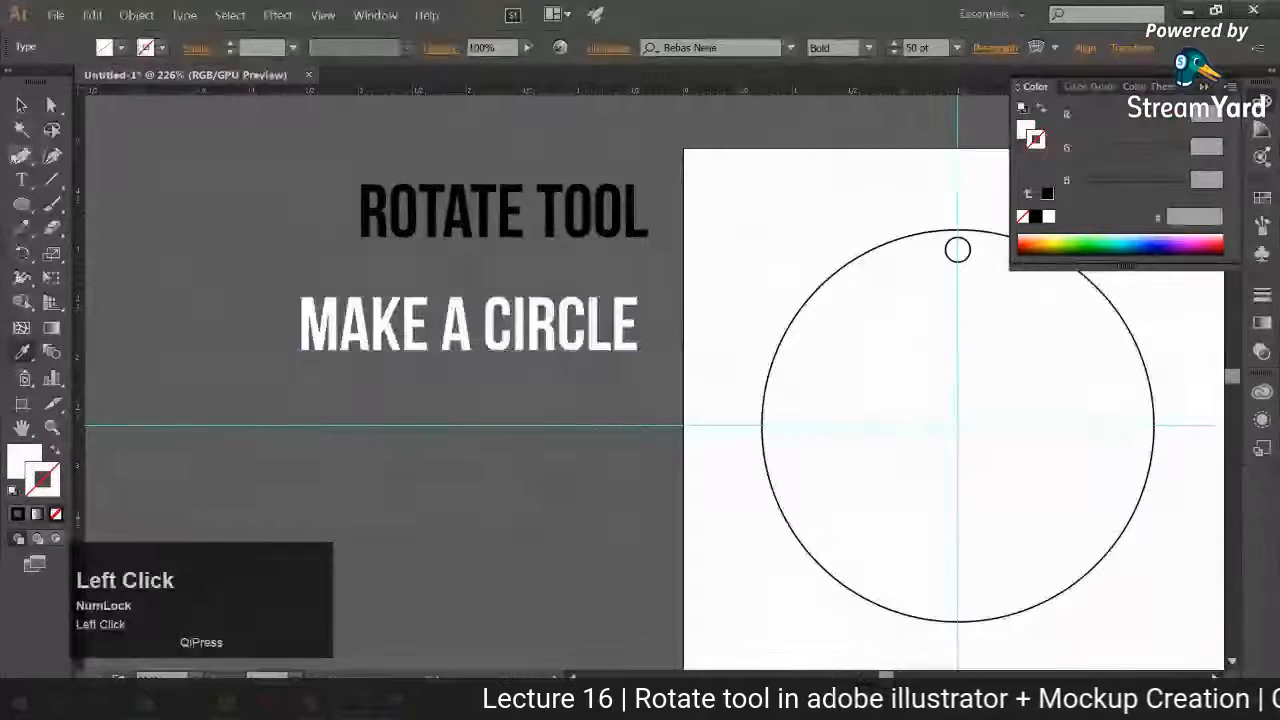
{"action": "left_click", "coordinate": [21, 105]}
{"action": "left_click", "coordinate": [894, 52], "text": "shift"}
{"action": "left_click", "coordinate": [894, 52], "text": "shift"}
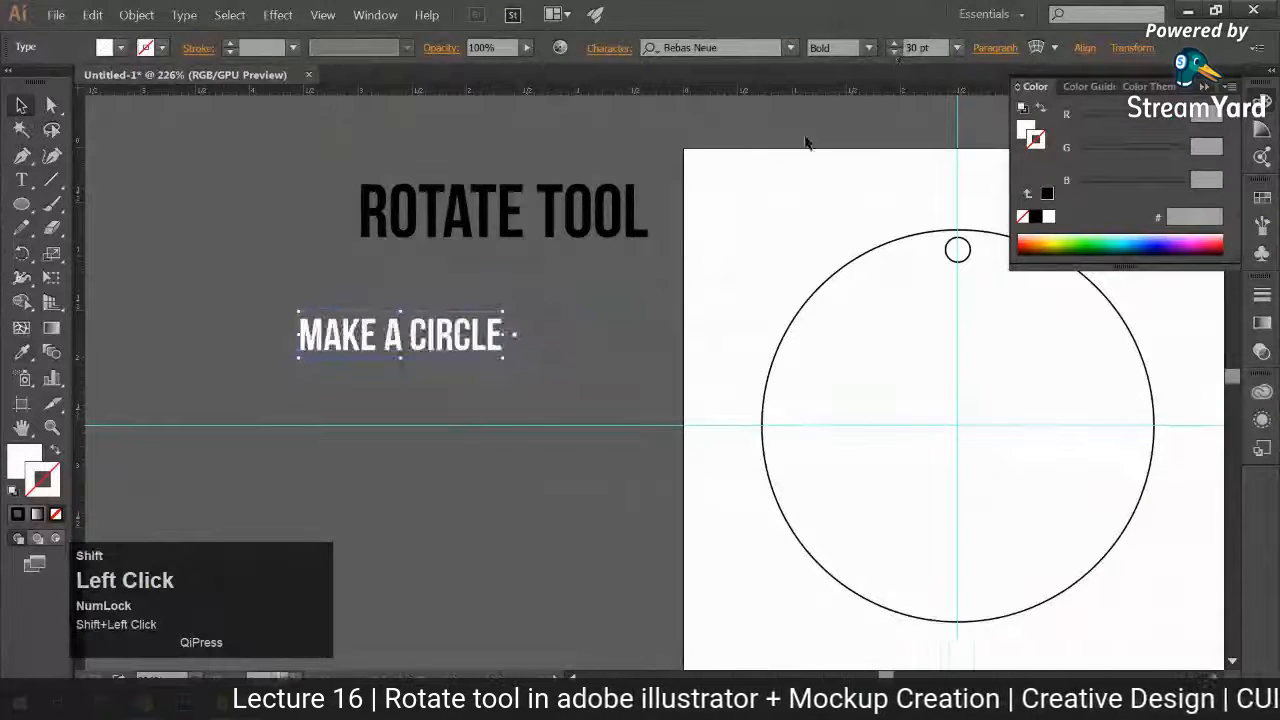
Step: Move the "MAKE A CIRCLE" text up under the ROTATE TOOL heading and insert a bullet before it
{"action": "left_click_drag", "start_coordinate": [480, 325], "coordinate": [524, 285]}
{"action": "double_click", "coordinate": [410, 289]}
{"action": "type", "text": "•"}
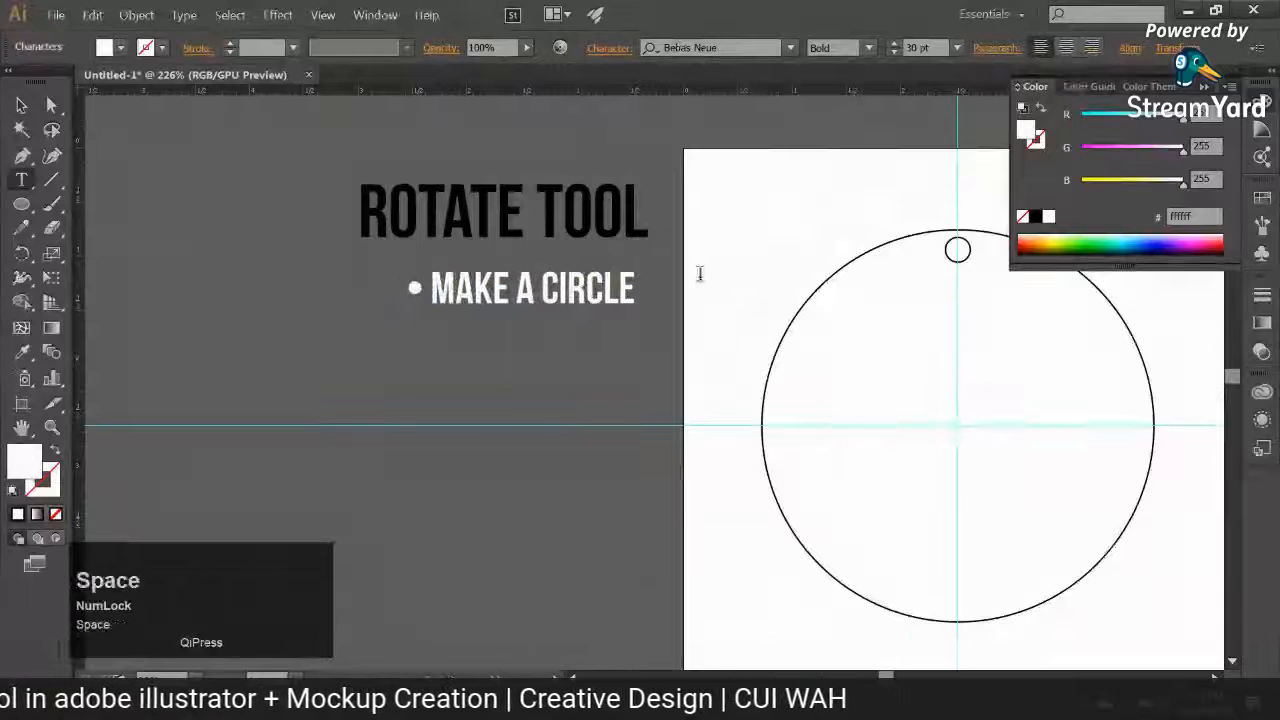
Step: Add a second bulleted line reading "Select this circle with" below the "MAKE A CIRCLE" line
{"action": "left_click", "coordinate": [634, 284]}
{"action": "key", "text": "Return"}
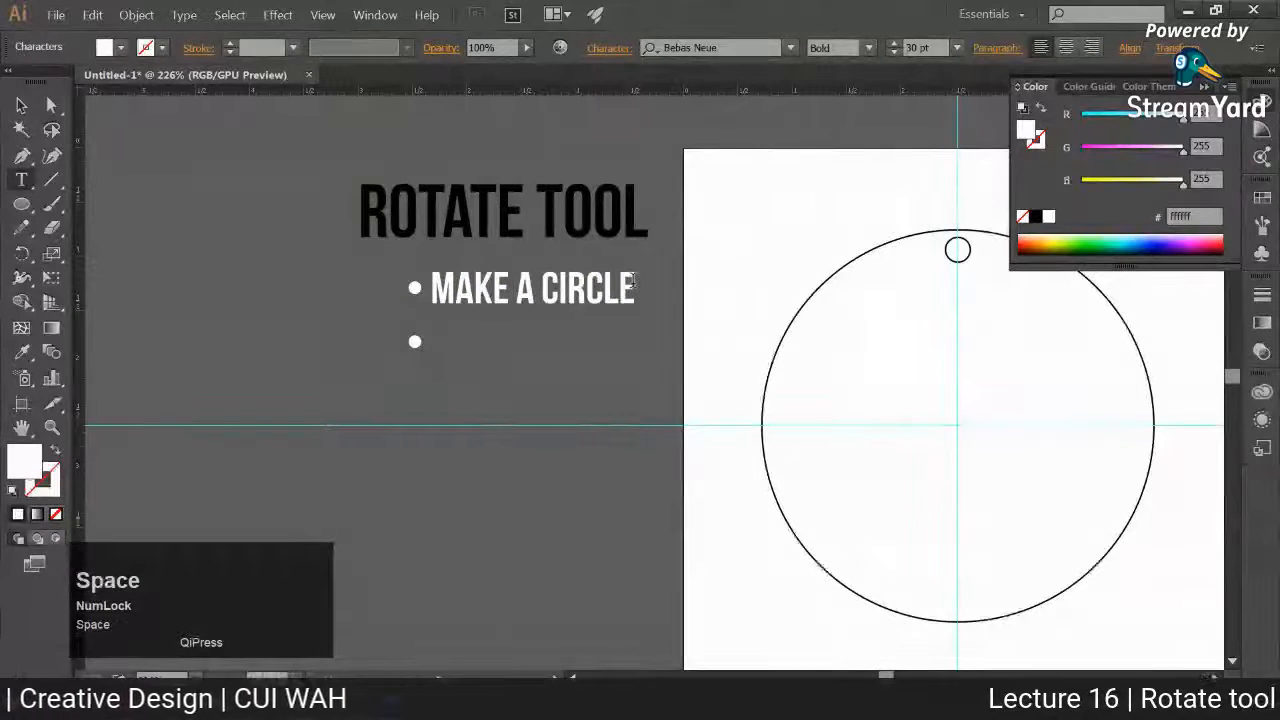
{"action": "type", "text": "Select"}
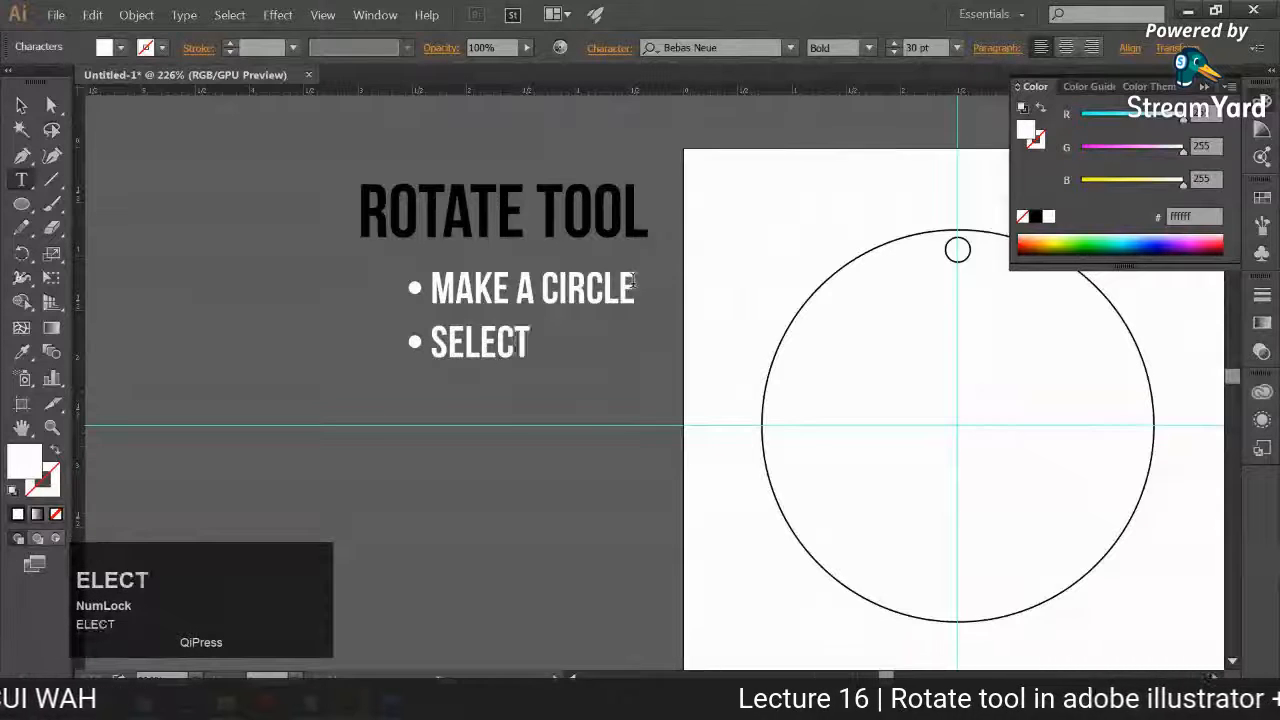
{"action": "type", "text": " a"}
{"action": "key", "text": "BackSpace"}
{"action": "key", "text": "BackSpace"}
{"action": "type", "text": "thi"}
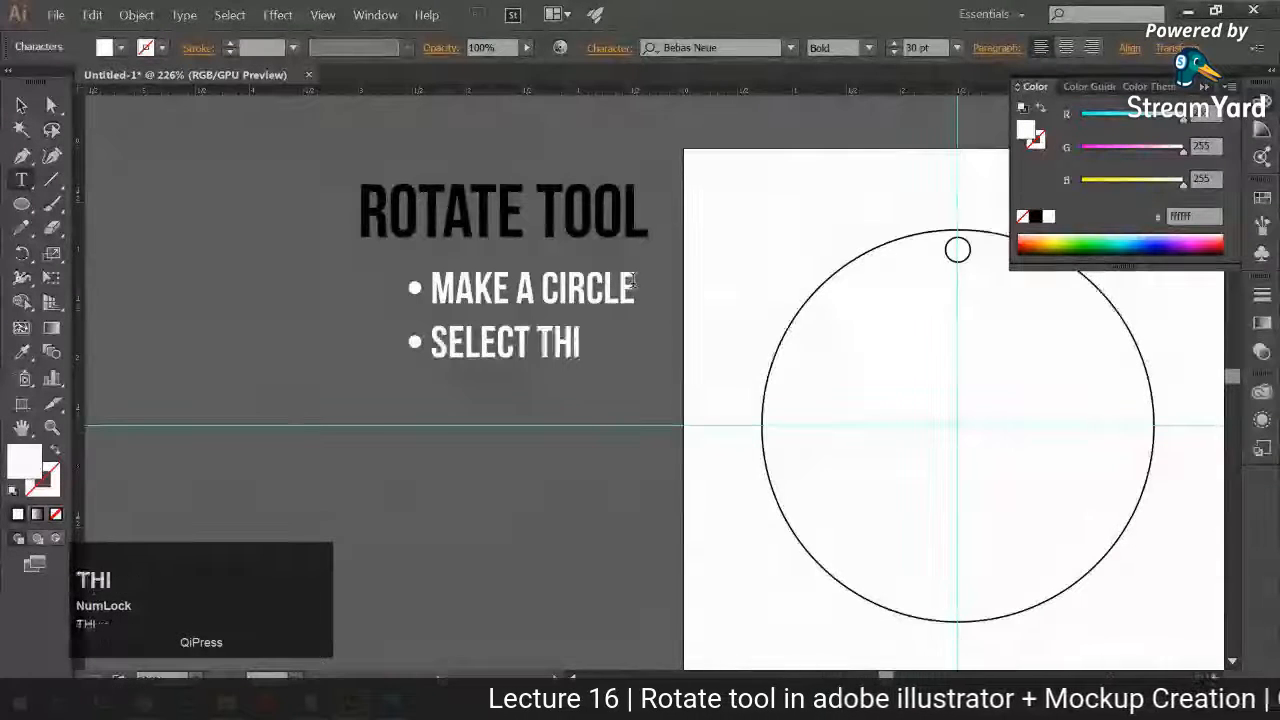
{"action": "type", "text": "s circlwith"}
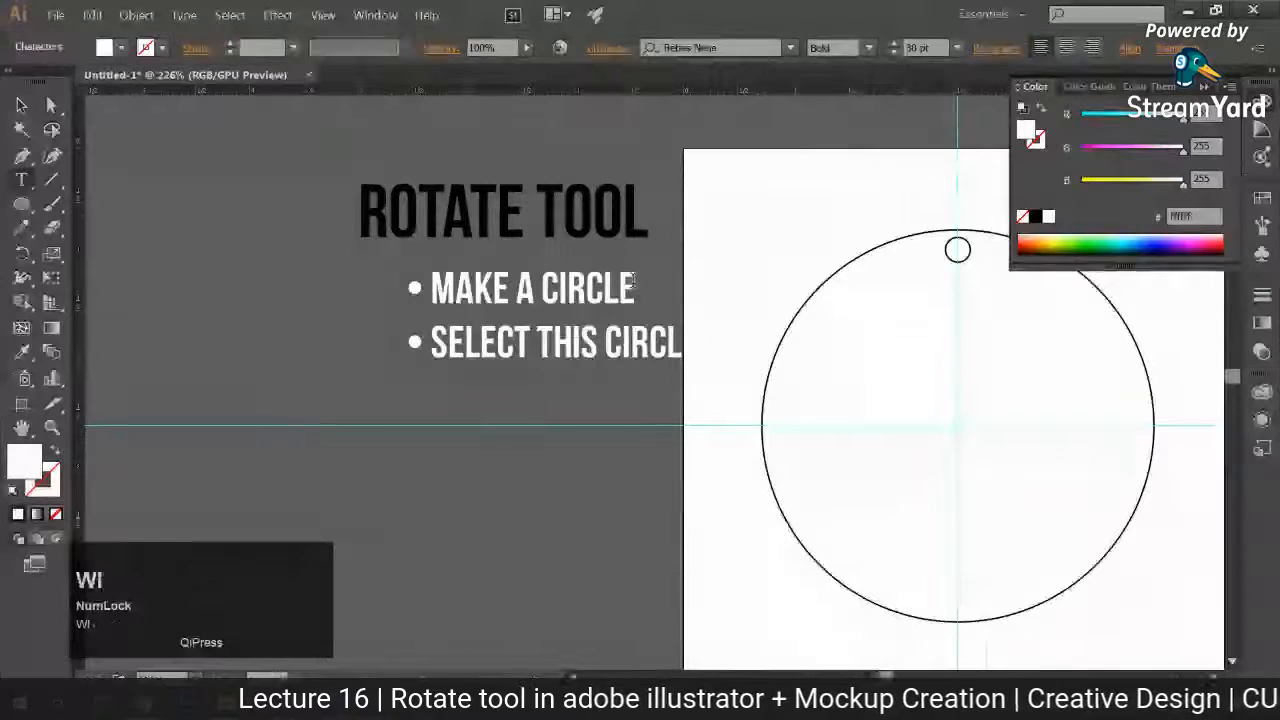
{"action": "left_click", "coordinate": [21, 105]}
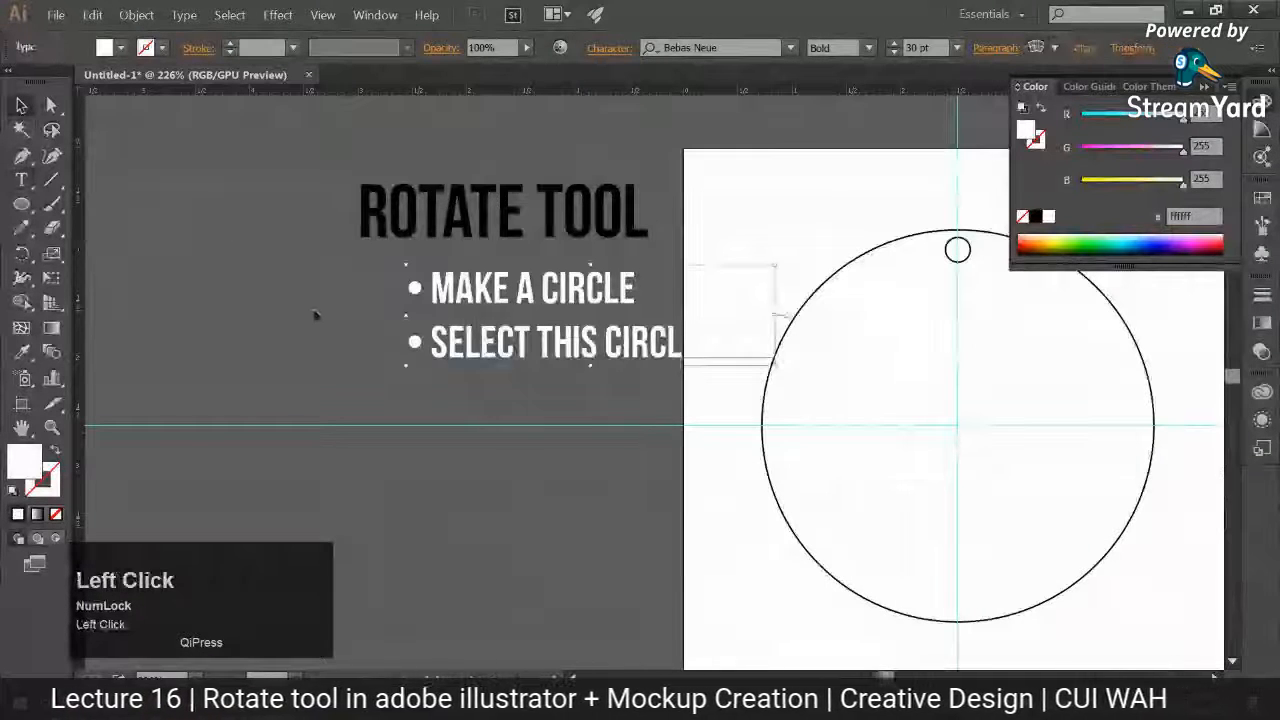
Step: Change the fill colour of the bulleted text to purple a135db
{"action": "double_click", "coordinate": [24, 461]}
{"action": "left_click", "coordinate": [1145, 306]}
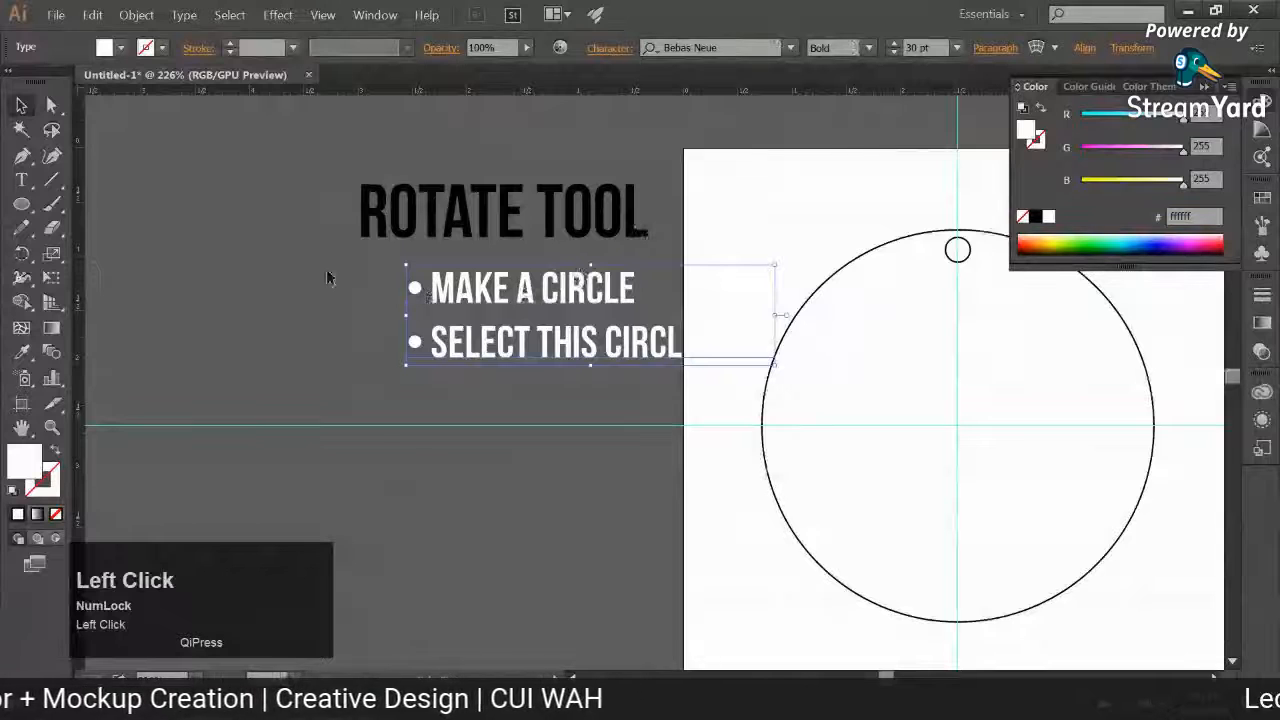
{"action": "double_click", "coordinate": [24, 461]}
{"action": "left_click", "coordinate": [1001, 328]}
{"action": "left_click", "coordinate": [908, 306]}
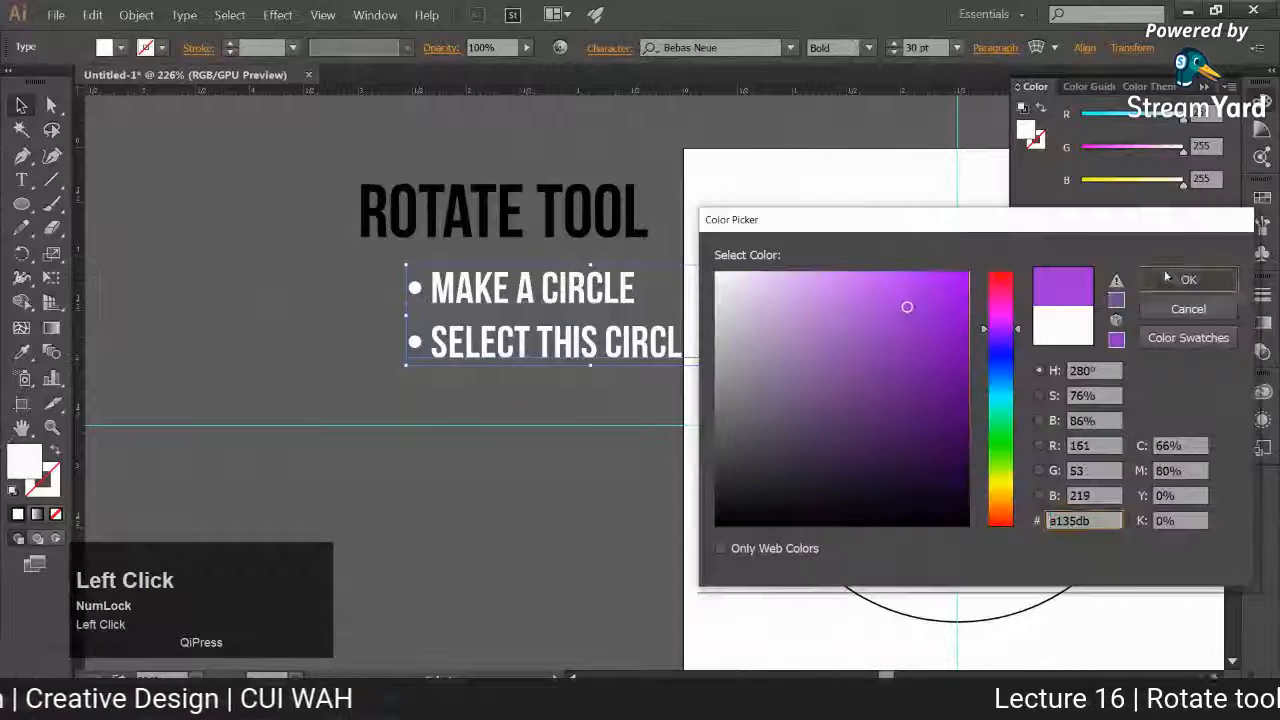
{"action": "left_click", "coordinate": [1168, 279]}
Step: Set the bulleted text in Arial Narrow, scale it down to about 17 pt and place it under the heading
{"action": "left_click", "coordinate": [738, 47]}
{"action": "type", "text": "arial"}
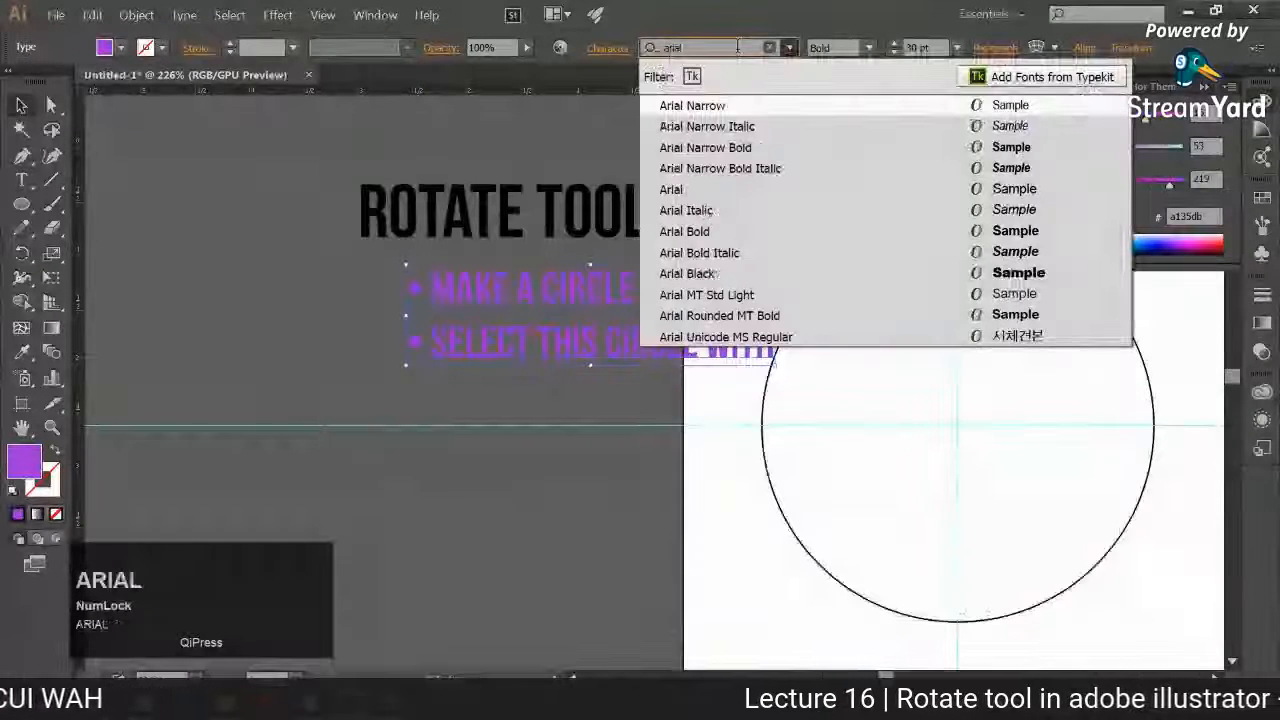
{"action": "left_click", "coordinate": [705, 106]}
{"action": "left_click_drag", "start_coordinate": [772, 376], "coordinate": [514, 320]}
{"action": "left_click", "coordinate": [468, 345]}
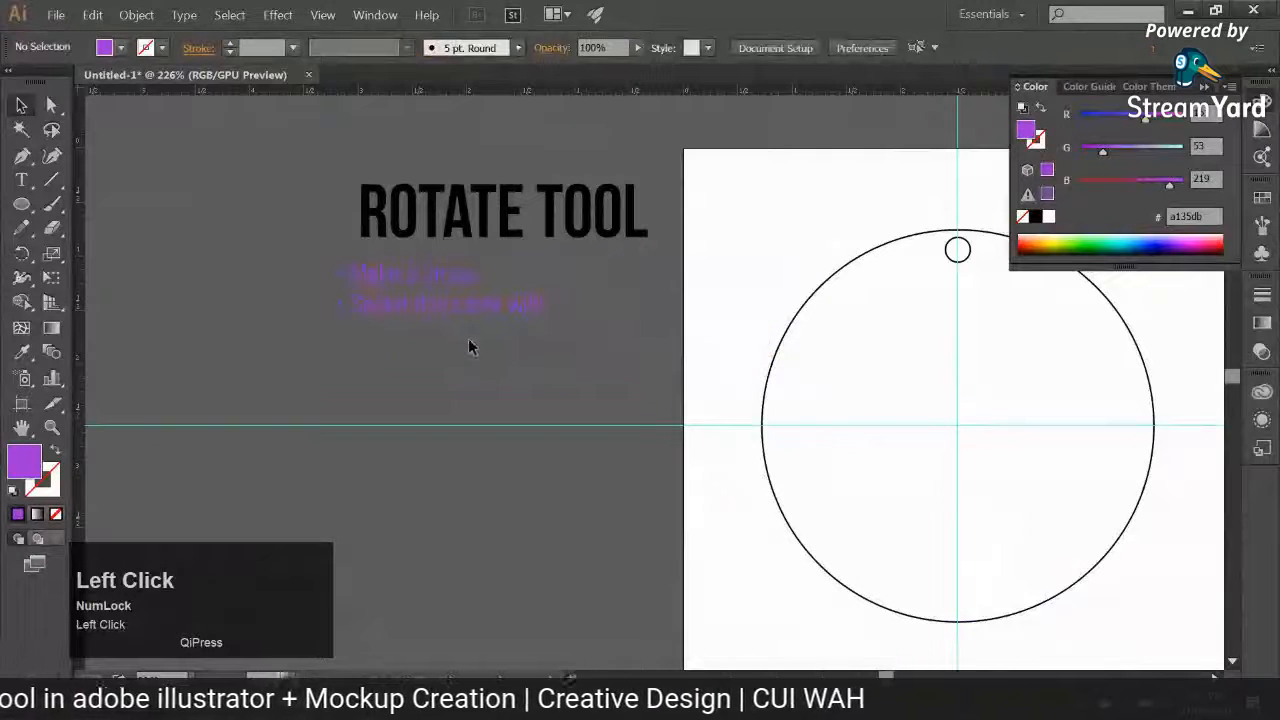
Step: Complete the second bulleted line by adding "selection tool" at its end
{"action": "key", "text": "t"}
{"action": "left_click", "coordinate": [597, 311]}
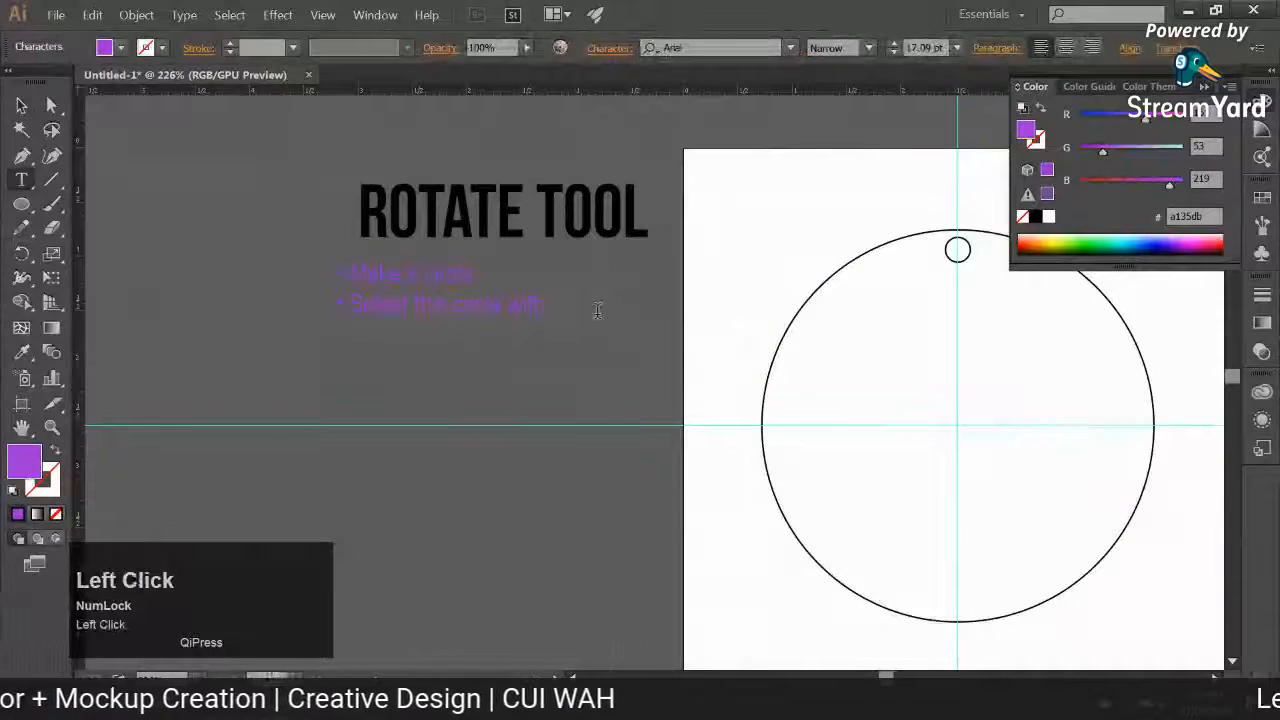
{"action": "type", "text": "selecti"}
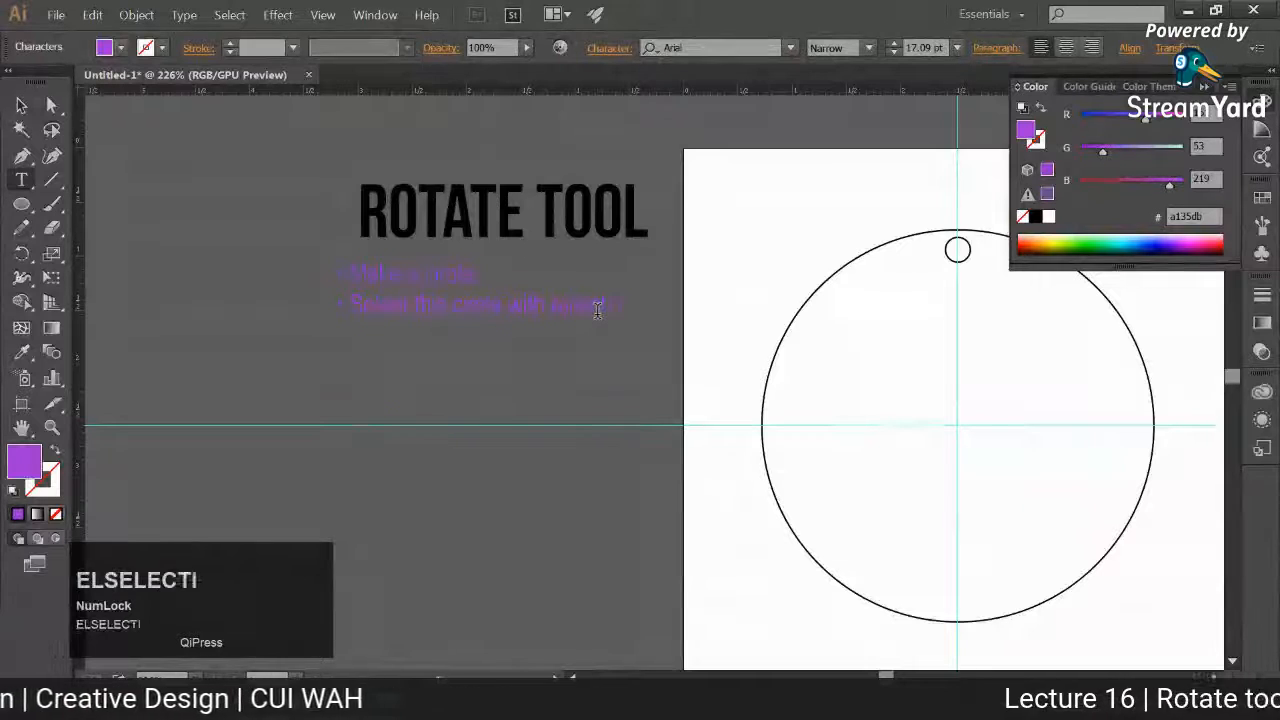
{"action": "type", "text": "on tool"}
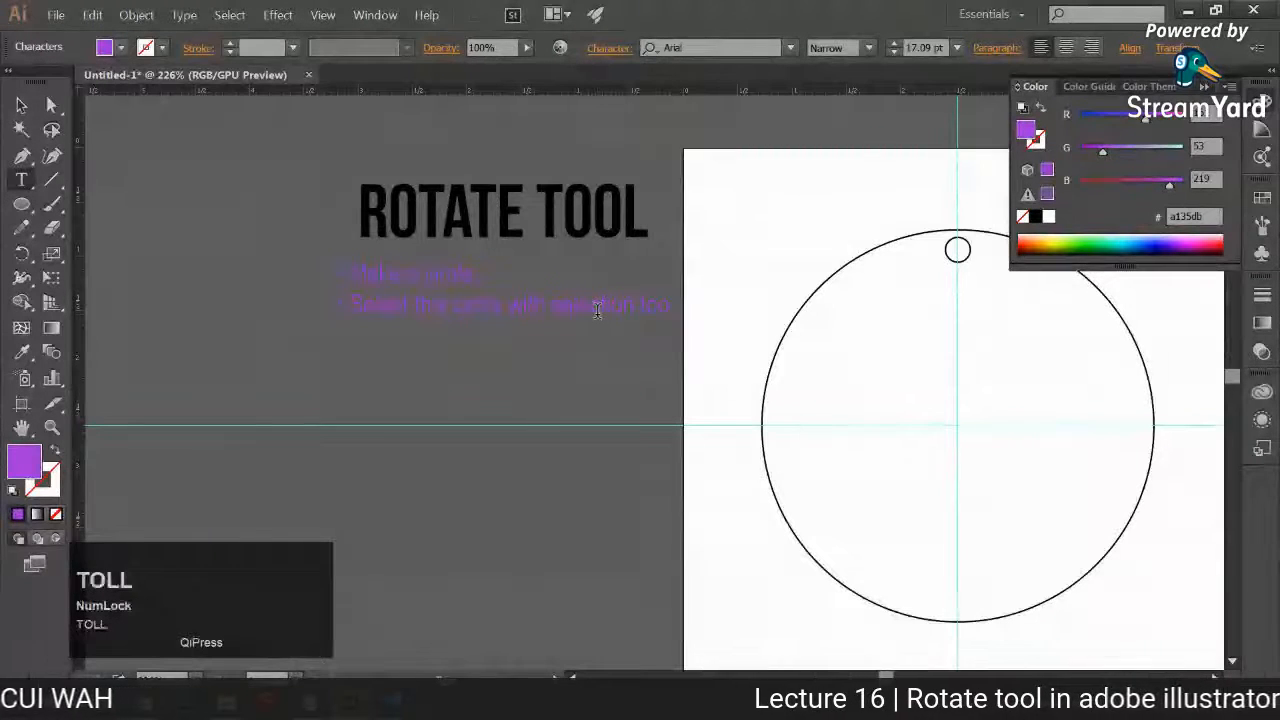
Step: Add a third bulleted line reading "Press Ctrl+R for the rulers" to the notes
{"action": "key", "text": "Return"}
{"action": "type", "text": "•"}
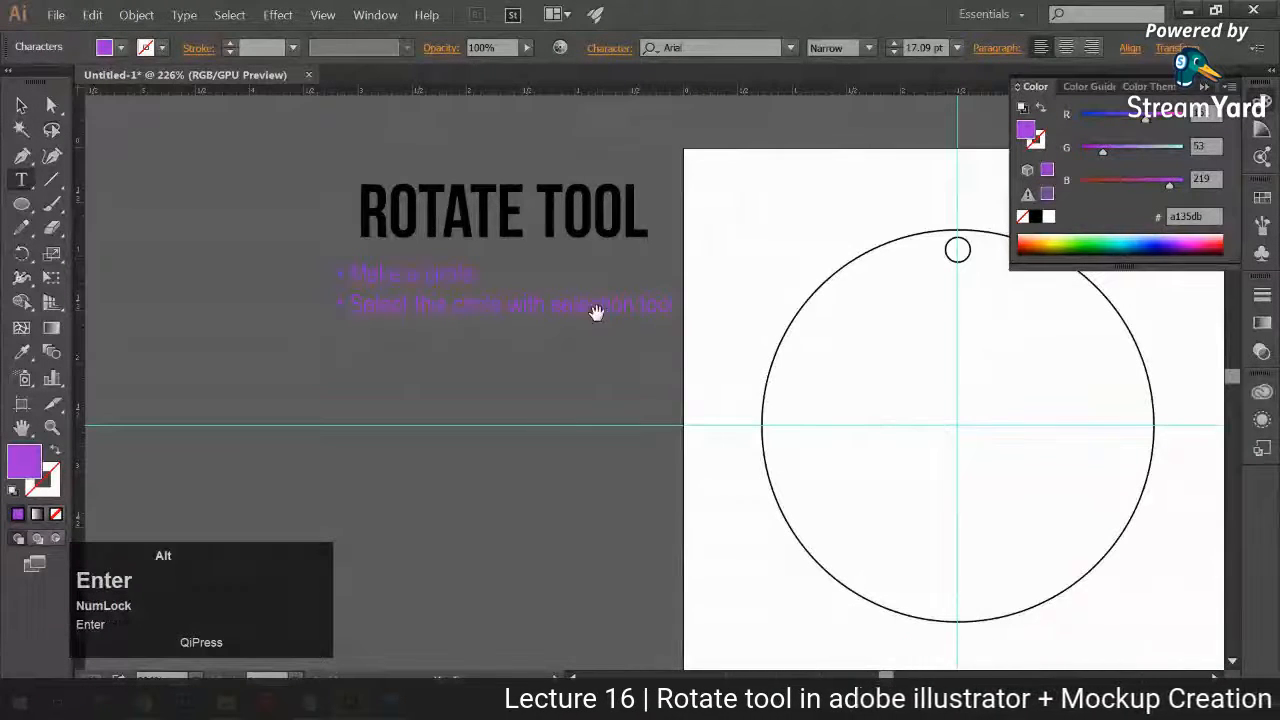
{"action": "key", "text": "BackSpace"}
{"action": "key", "text": "BackSpace"}
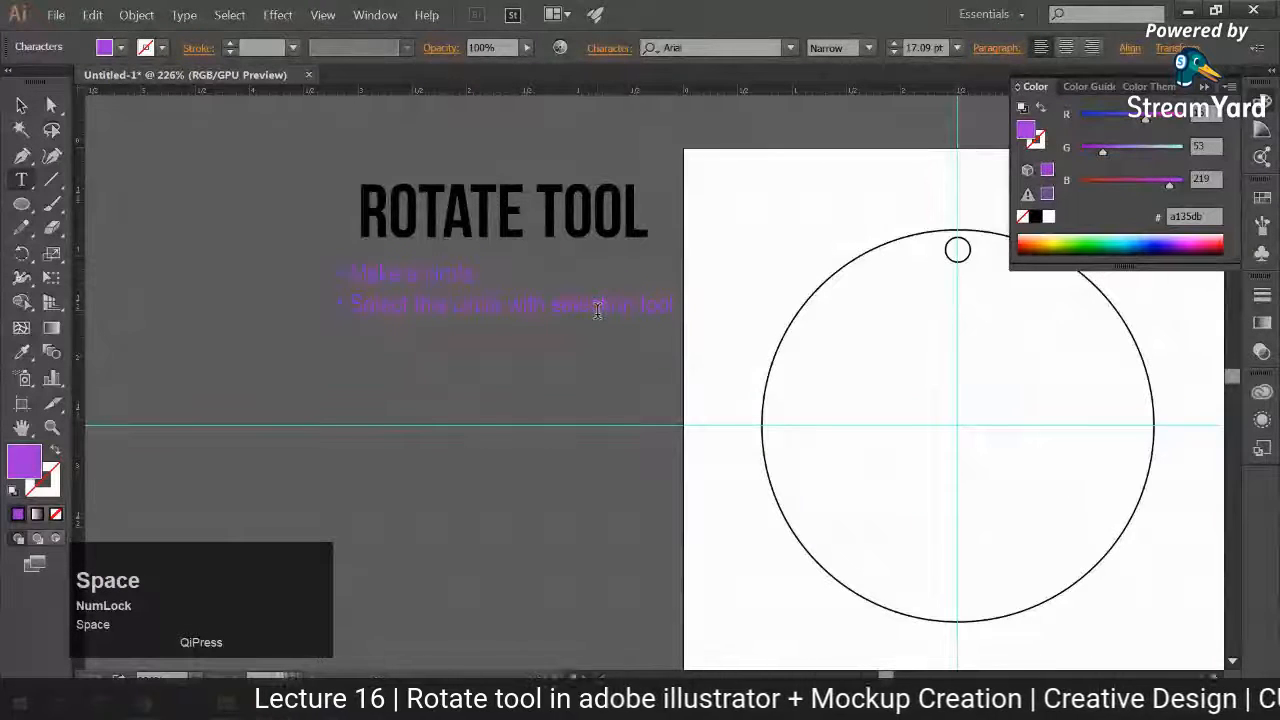
{"action": "key", "text": "alt"}
{"action": "key", "text": "alt"}
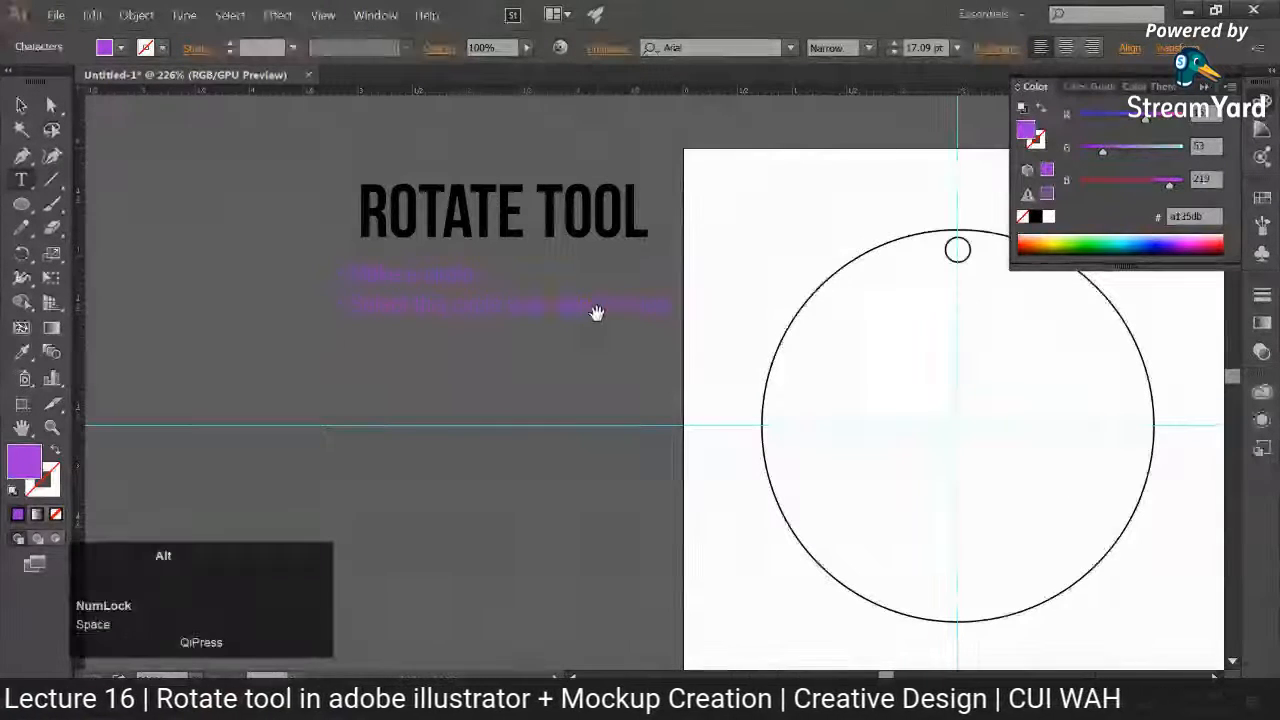
{"action": "type", "text": "• "}
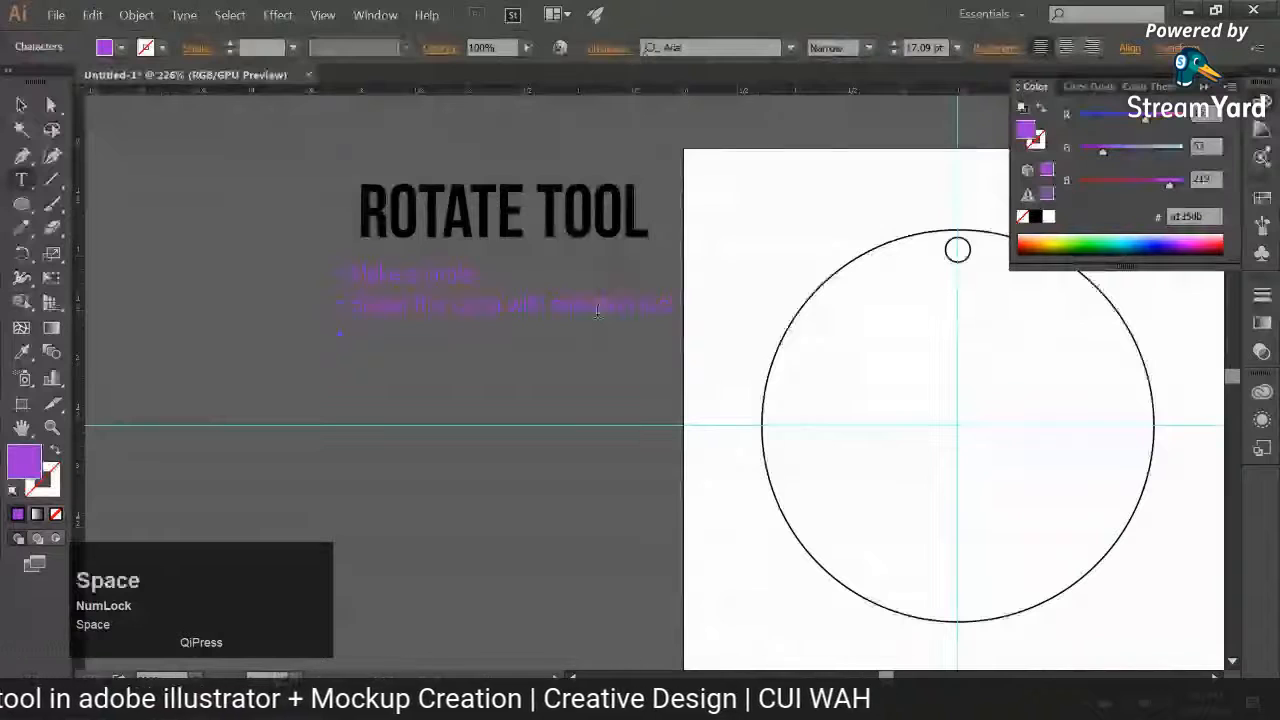
{"action": "type", "text": "Press Ctrl+"}
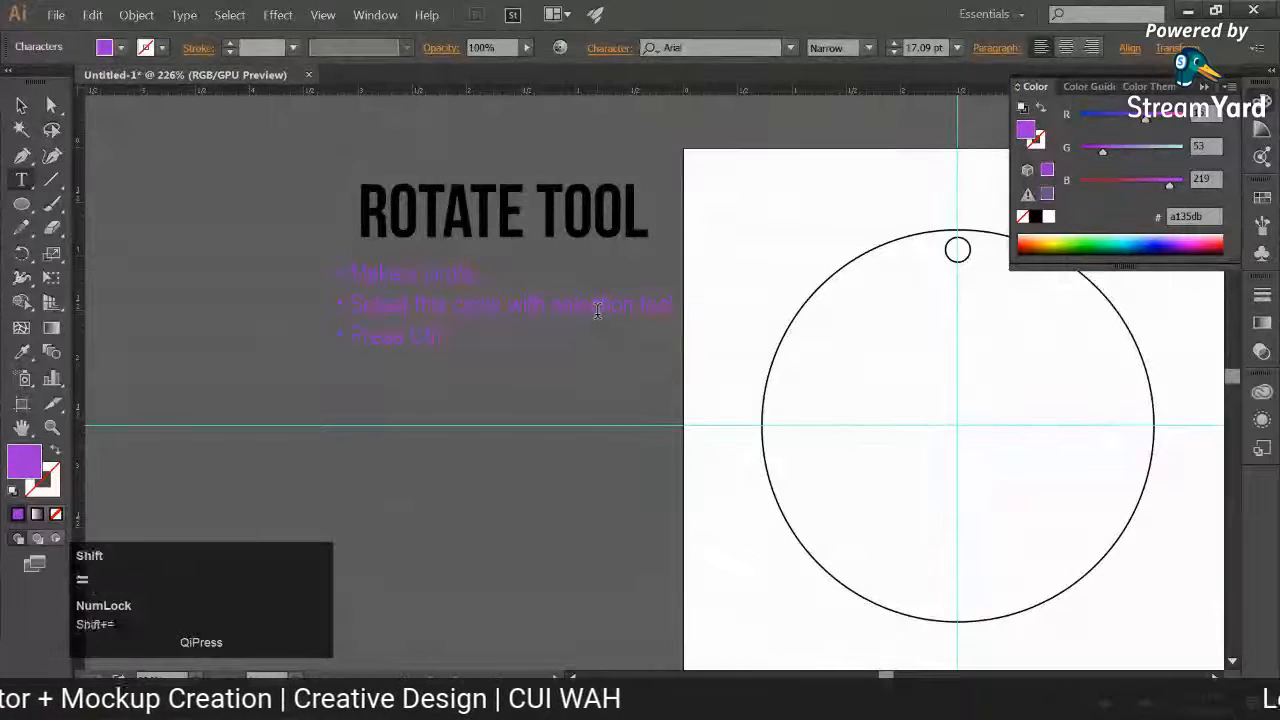
{"action": "type", "text": "R for the"}
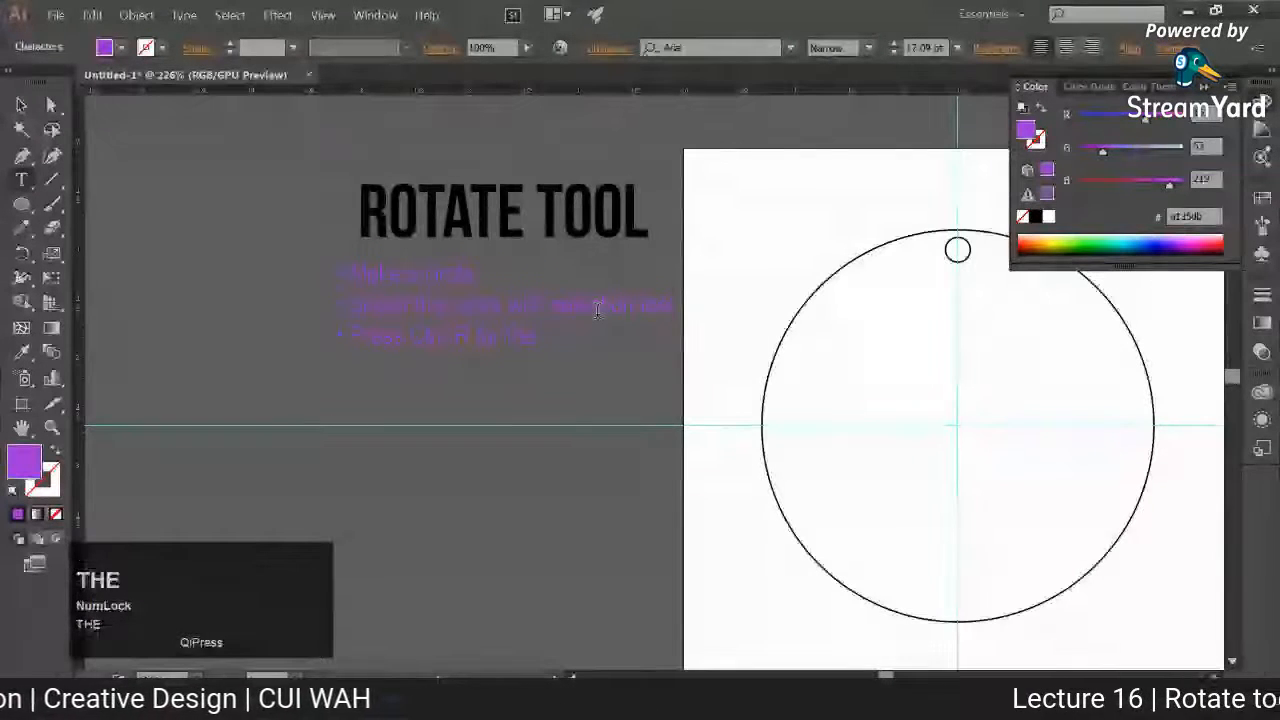
{"action": "type", "text": " ru"}
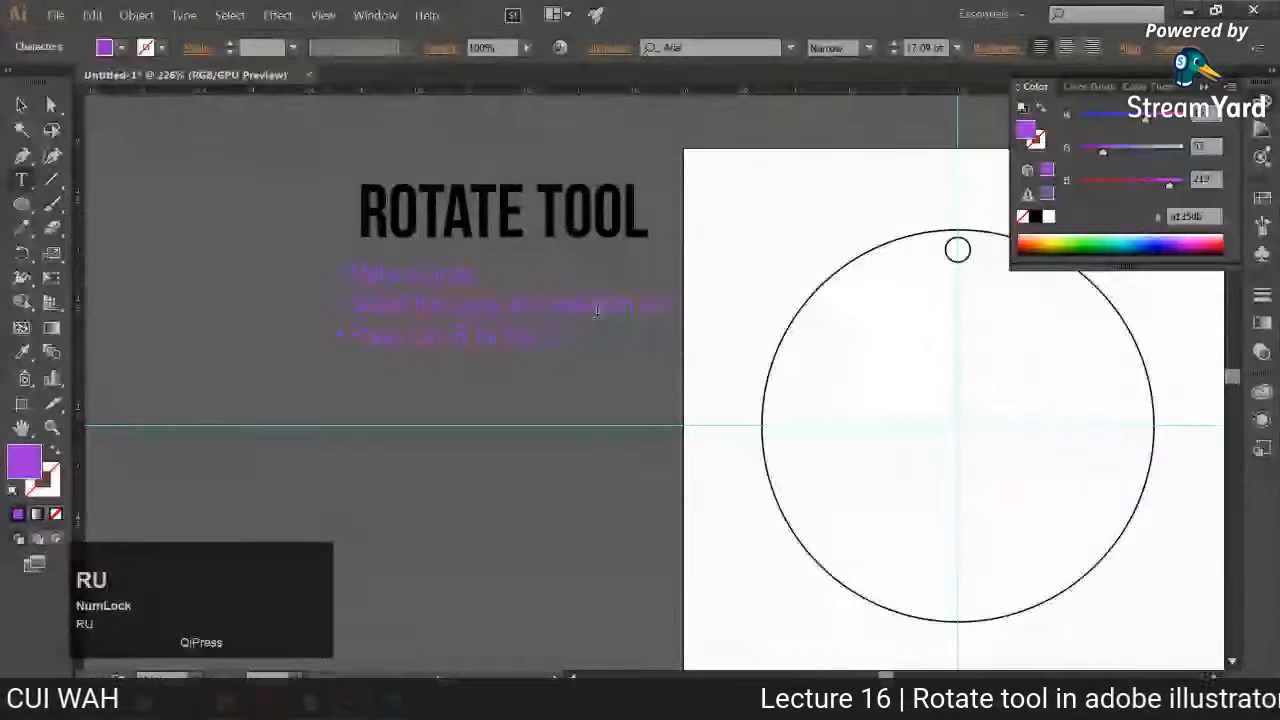
{"action": "type", "text": "lers"}
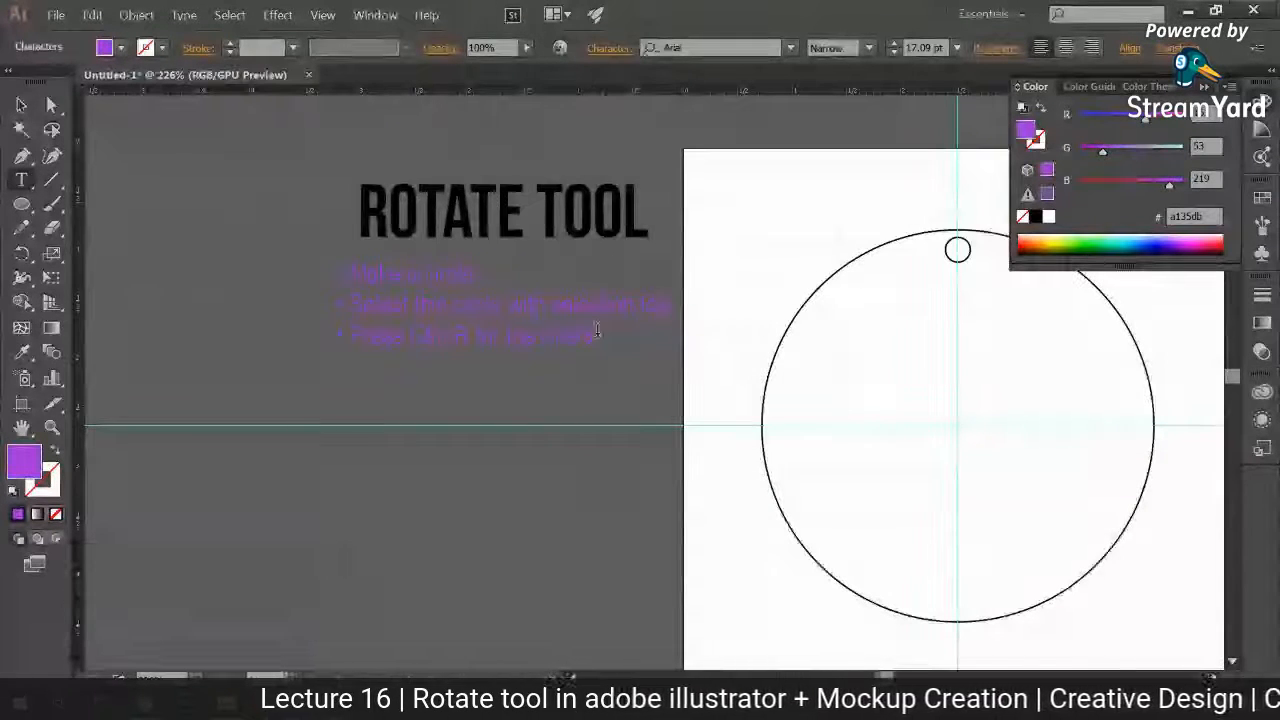
Step: Add a fourth bulleted line reading "Make guides on the center points" to the notes
{"action": "key", "text": "Return"}
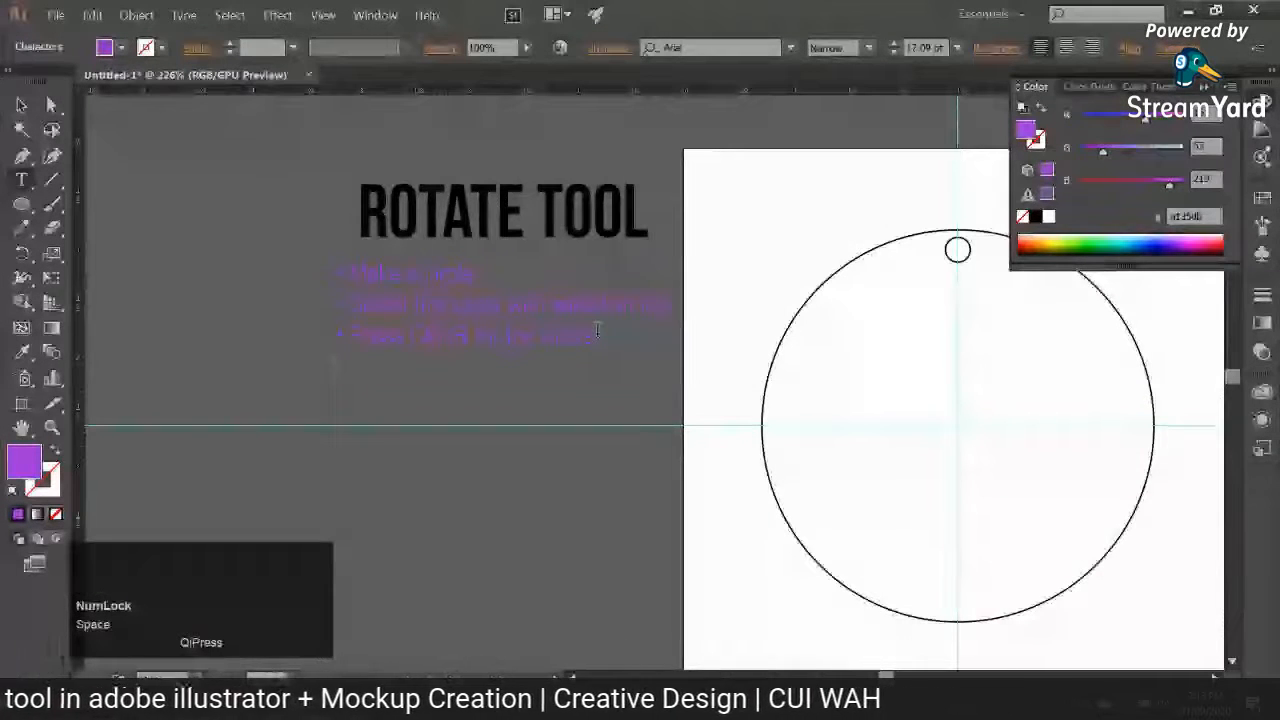
{"action": "type", "text": "Make"}
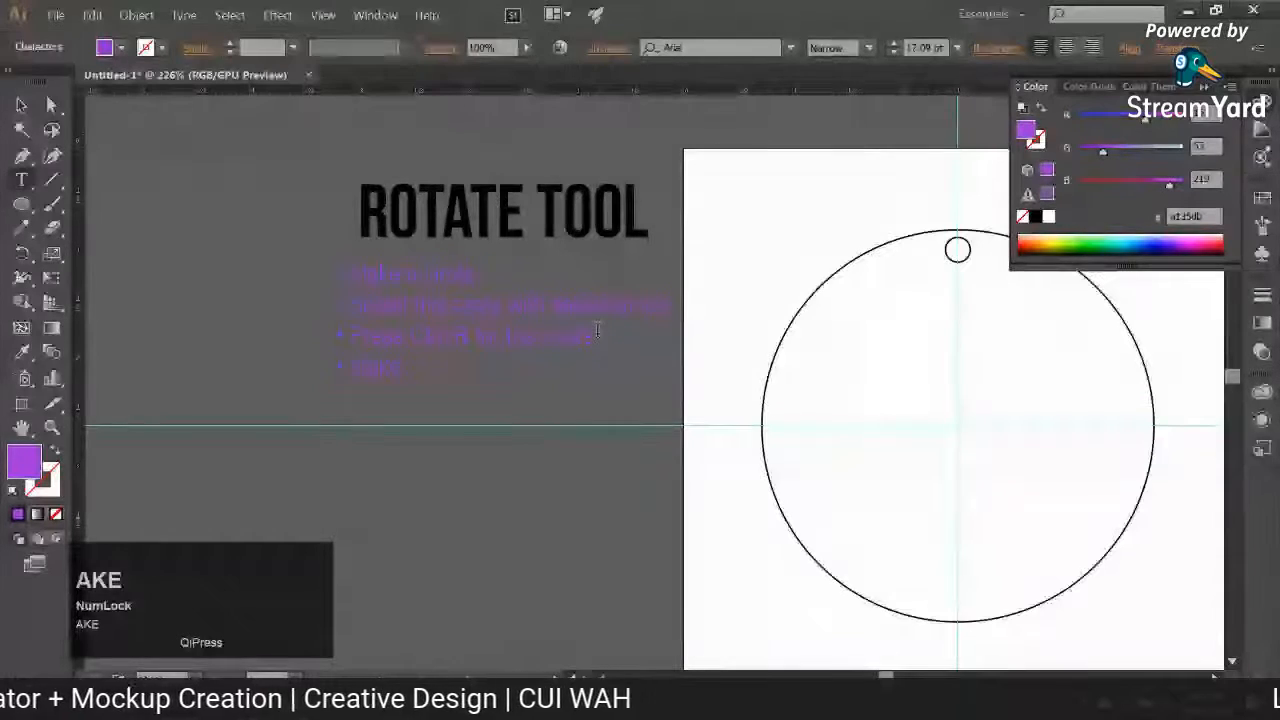
{"action": "type", "text": " guides on"}
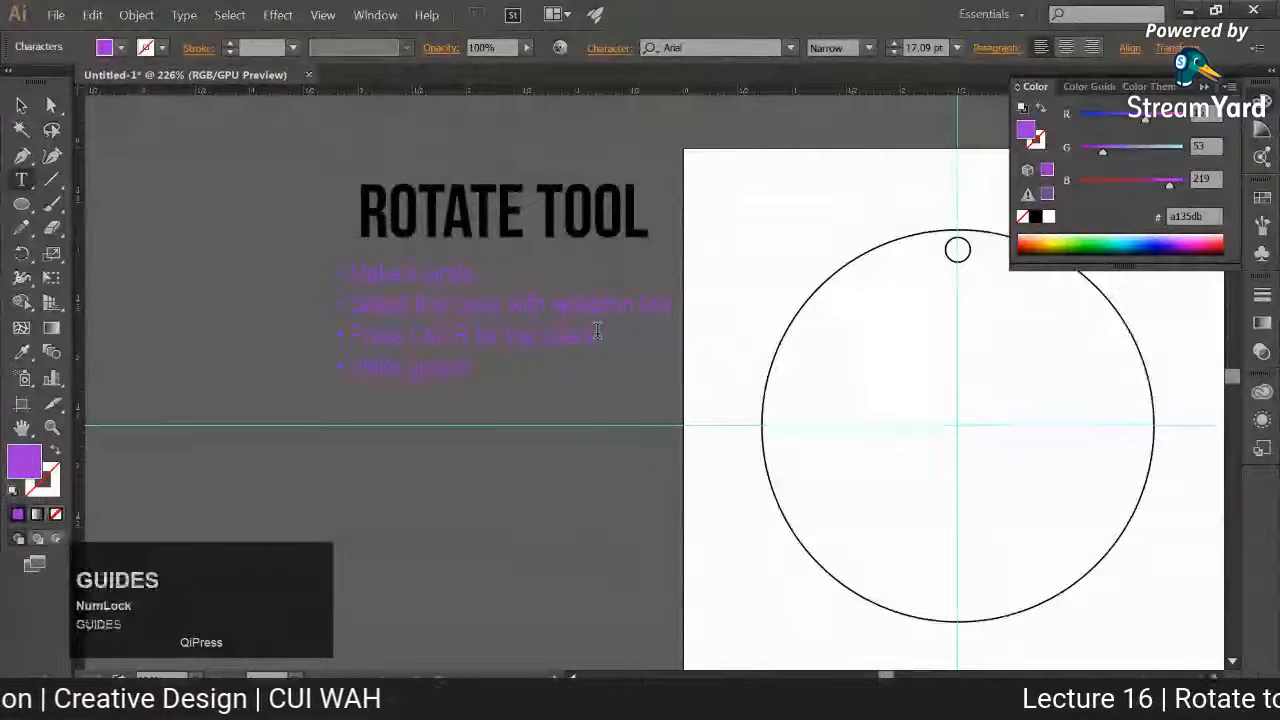
{"action": "type", "text": " the center po"}
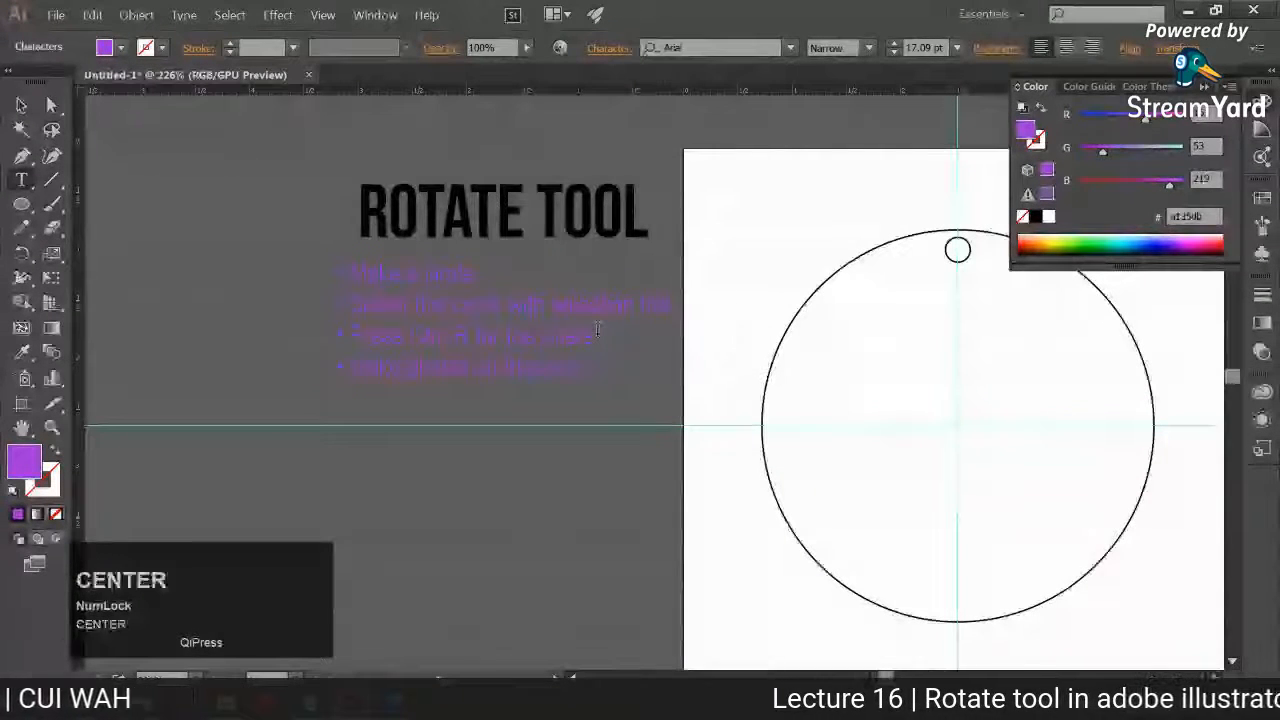
{"action": "type", "text": "int"}
Step: Add a fifth bulleted line reading "Make a new circle on the guide" and shift the notes slightly left, away from the artboard
{"action": "key", "text": "Return"}
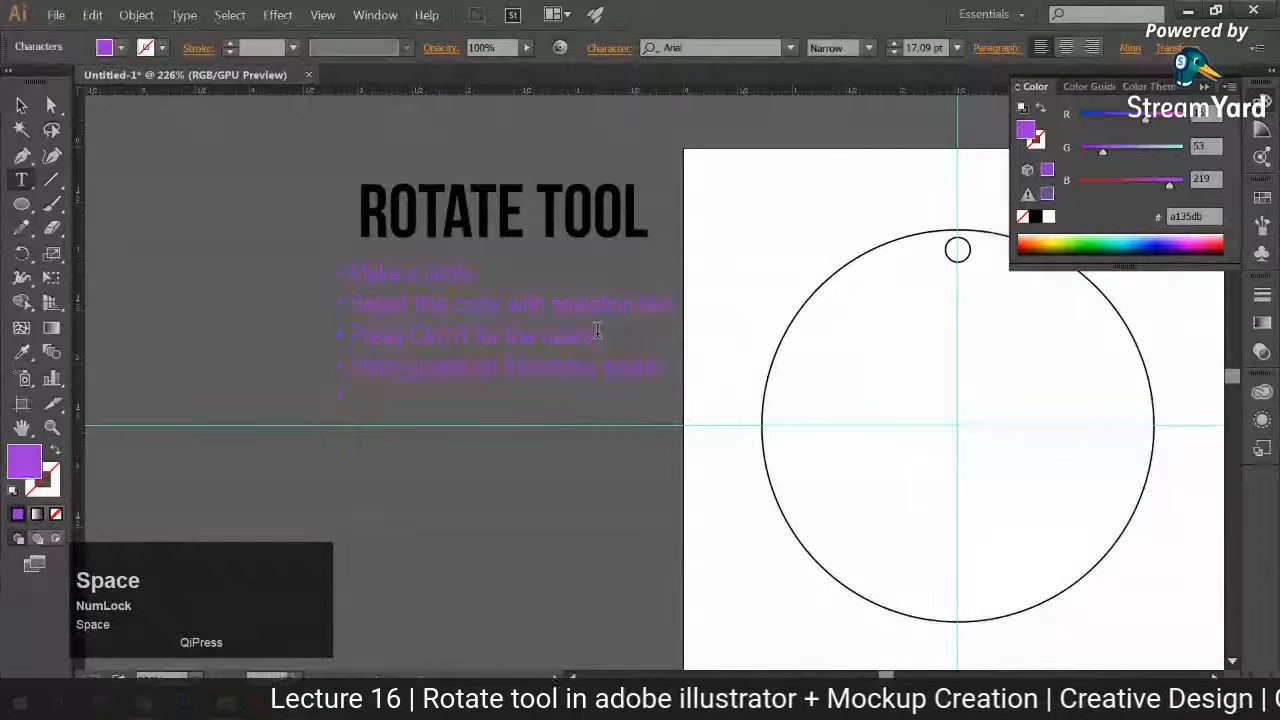
{"action": "type", "text": "Make "}
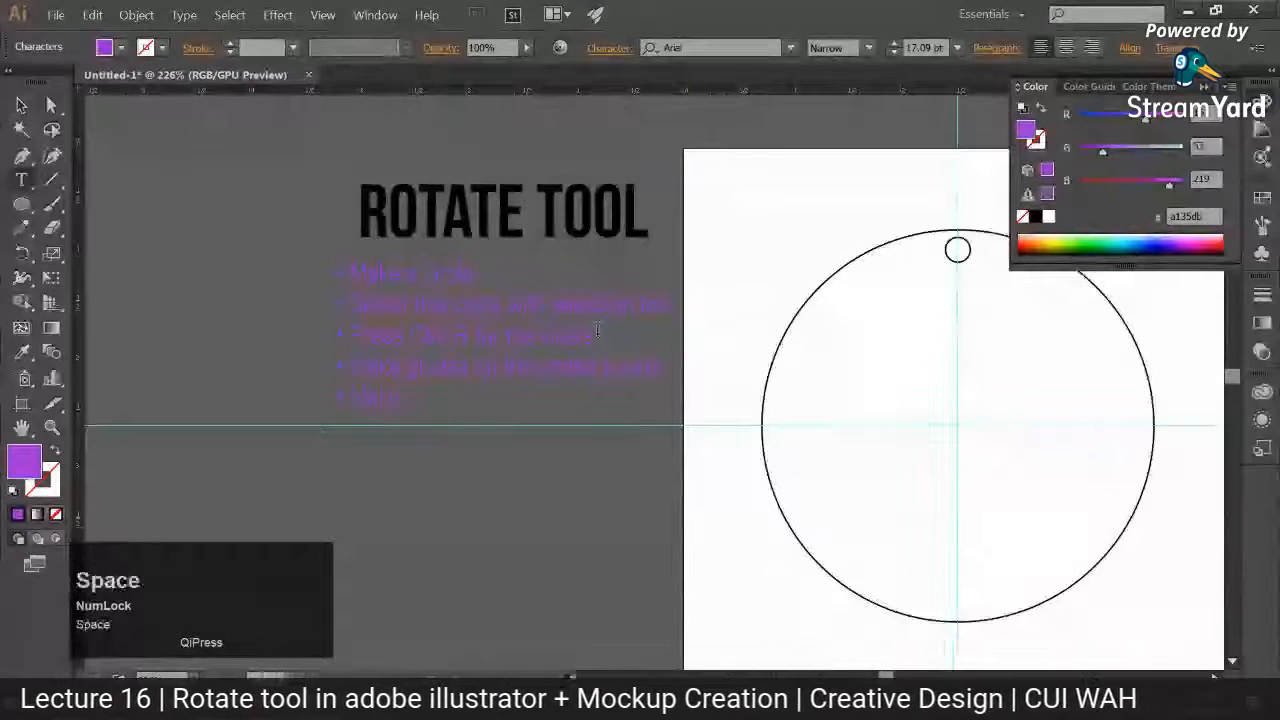
{"action": "type", "text": "cir"}
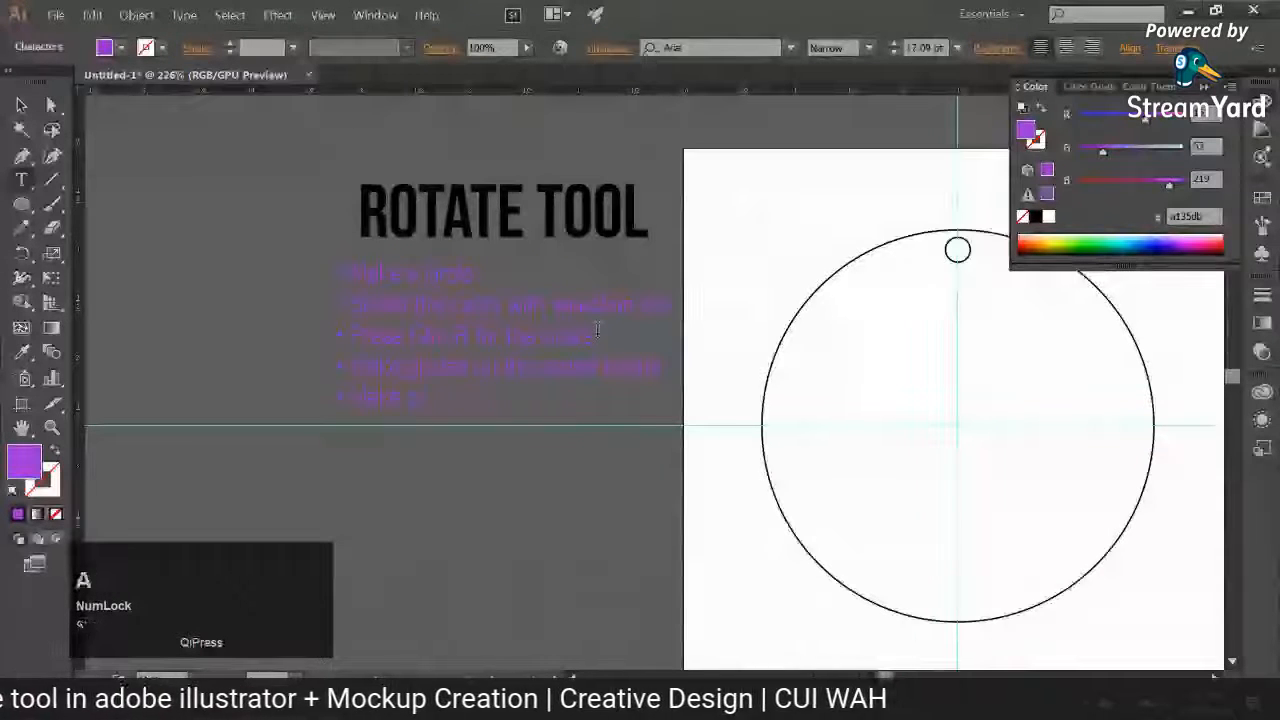
{"action": "type", "text": " new circle"}
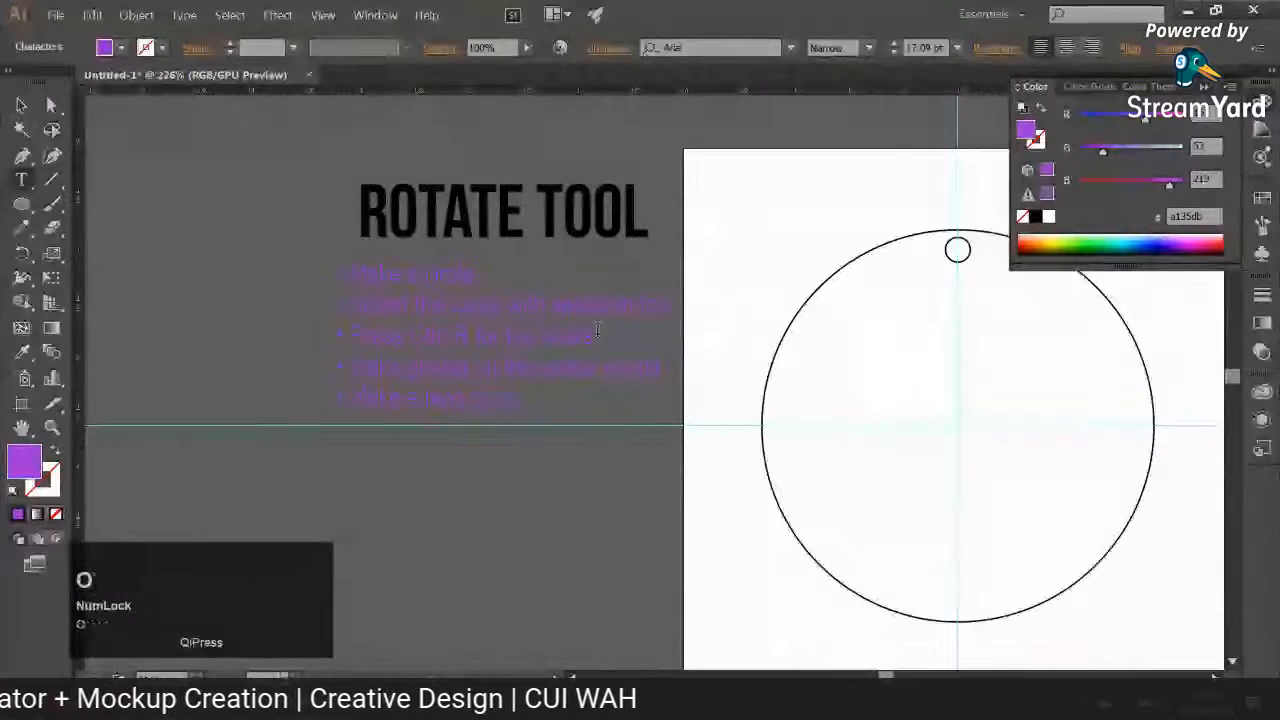
{"action": "type", "text": "on gui"}
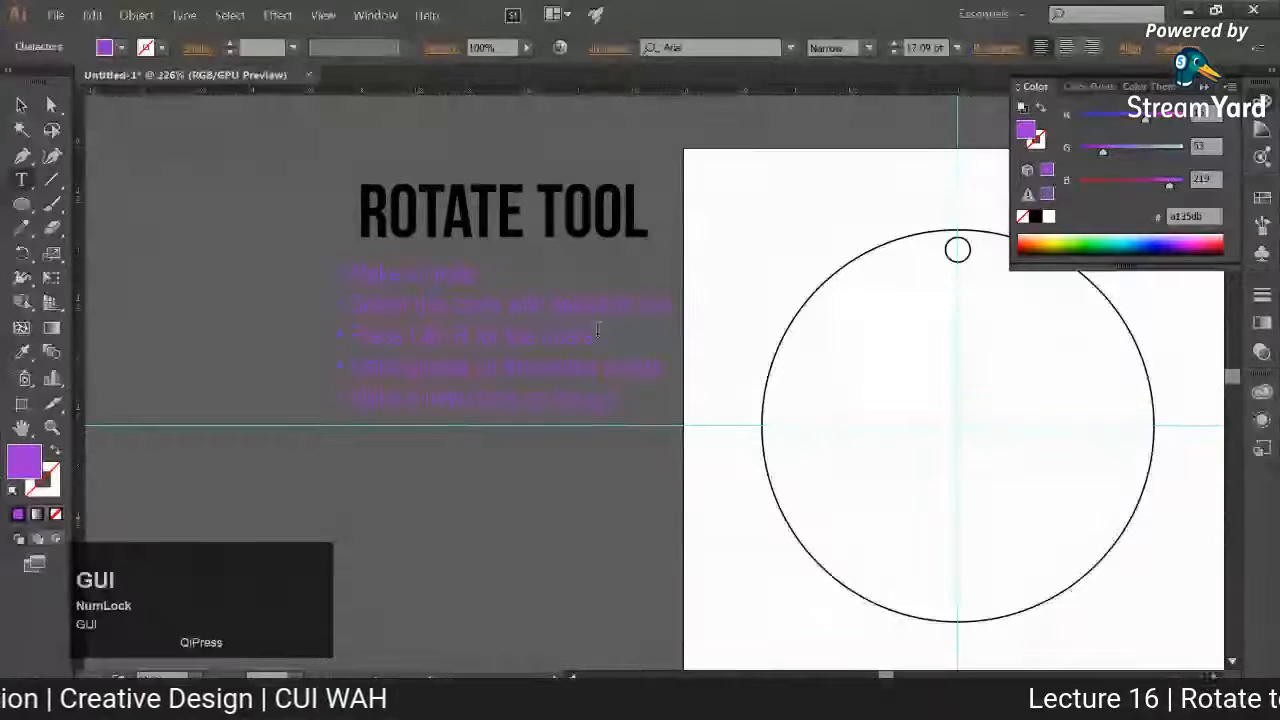
{"action": "type", "text": "de"}
{"action": "left_click", "coordinate": [22, 105]}
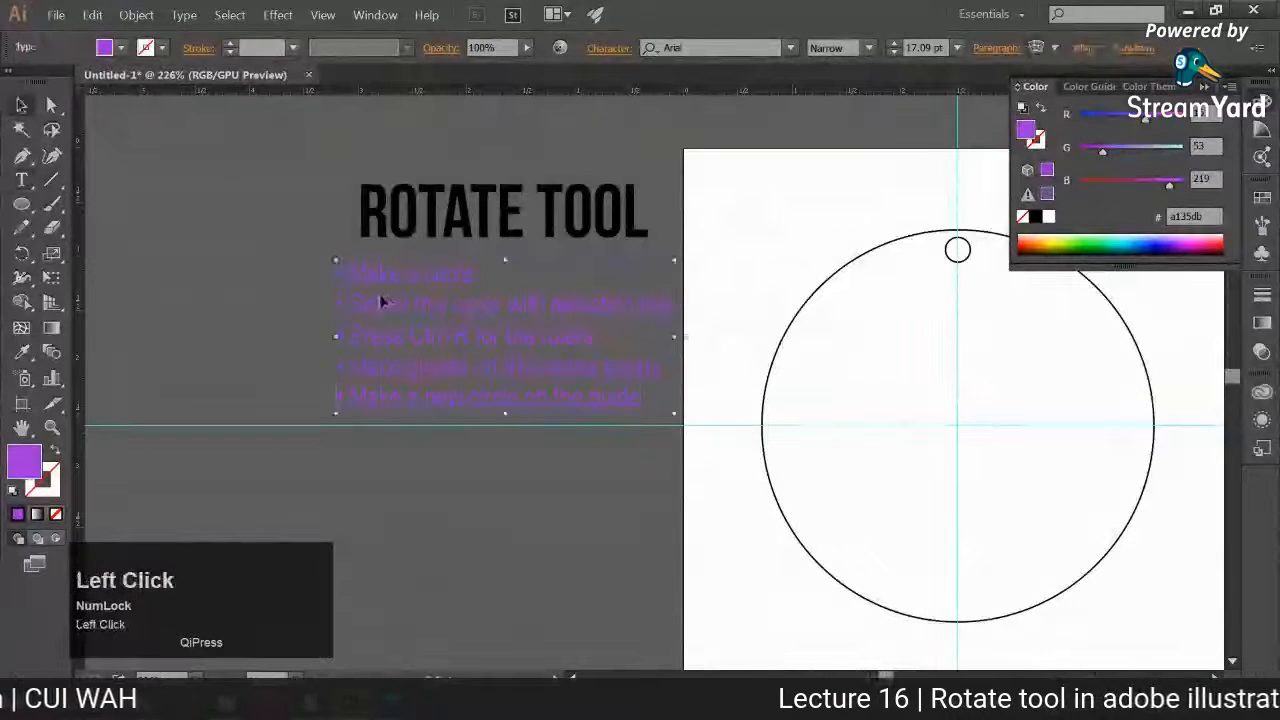
{"action": "left_click_drag", "start_coordinate": [380, 302], "coordinate": [344, 302]}
Step: Draw a straight Pen tool line from the end of the fifth note to the small circle's edge
{"action": "key", "text": "p"}
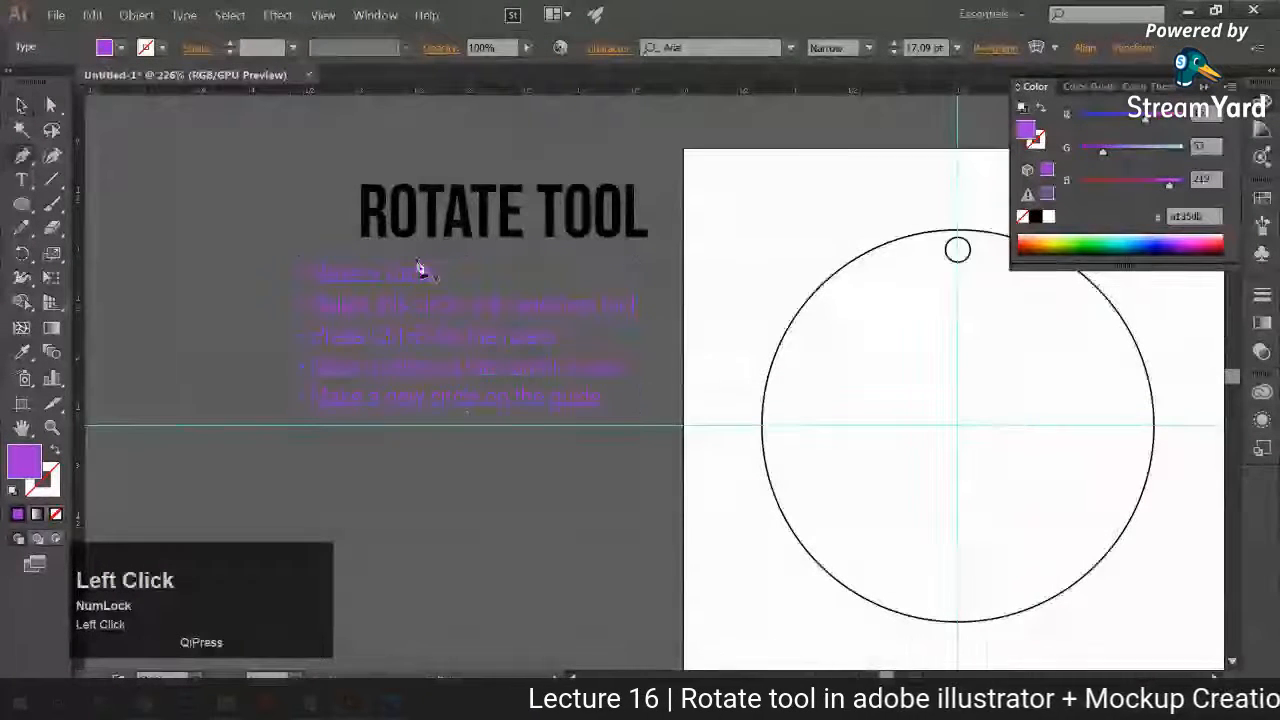
{"action": "left_click", "coordinate": [618, 402]}
{"action": "left_click", "coordinate": [941, 254]}
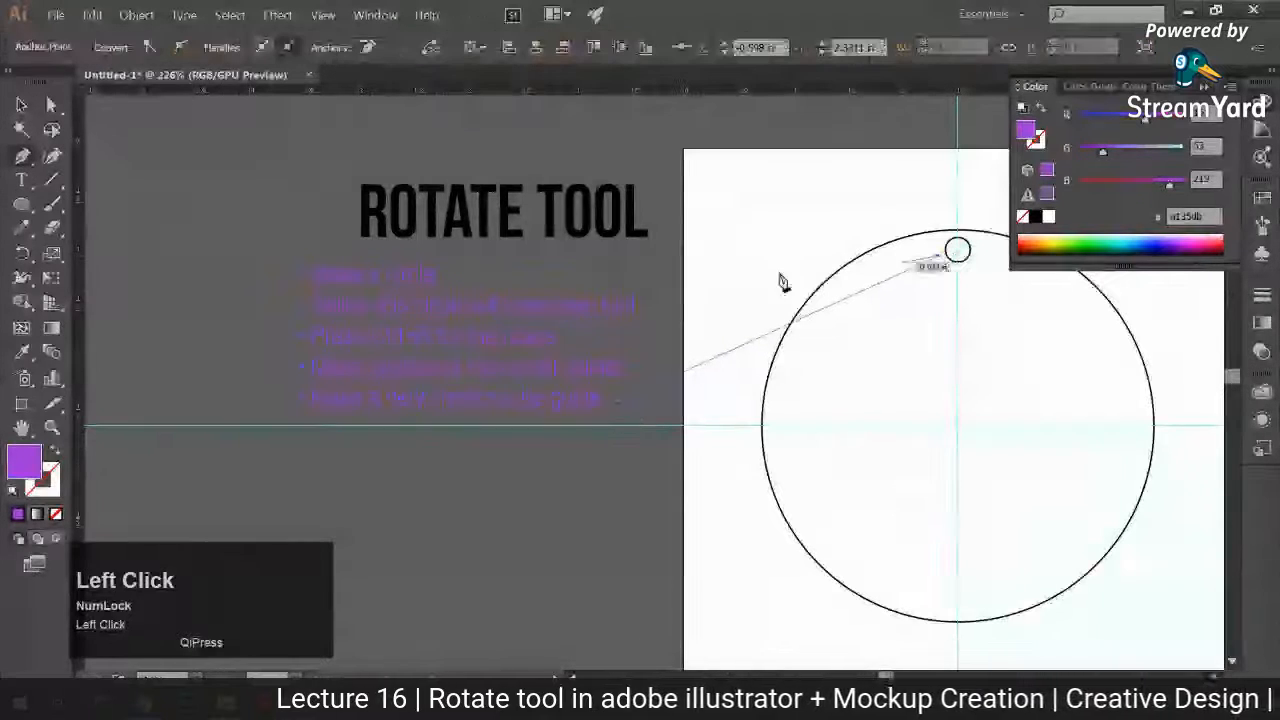
{"action": "key", "text": "v"}
{"action": "key", "text": "Delete"}
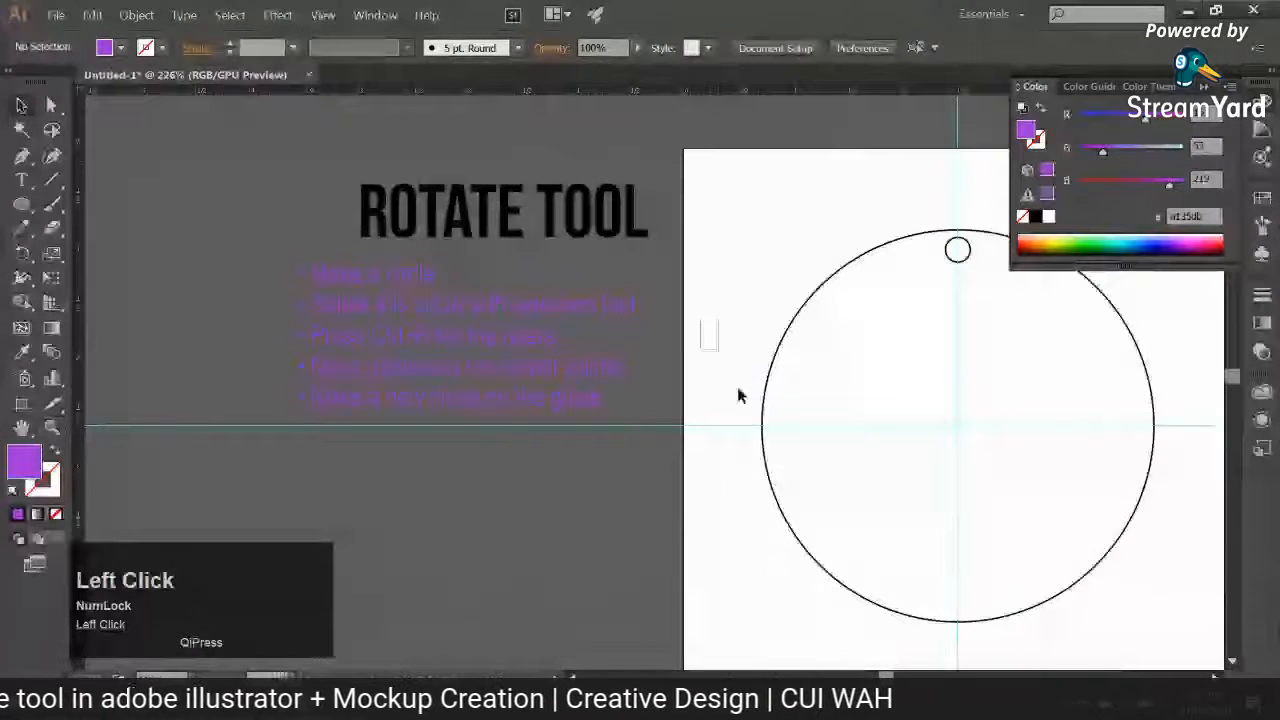
Step: Swap the line's fill and stroke so it has a purple stroke, and add an arrowhead at the small-circle end
{"action": "left_click_drag", "start_coordinate": [700, 320], "coordinate": [740, 397]}
{"action": "left_click", "coordinate": [55, 451]}
{"action": "left_click", "coordinate": [197, 48]}
{"action": "left_click", "coordinate": [176, 259]}
{"action": "left_click", "coordinate": [126, 357]}
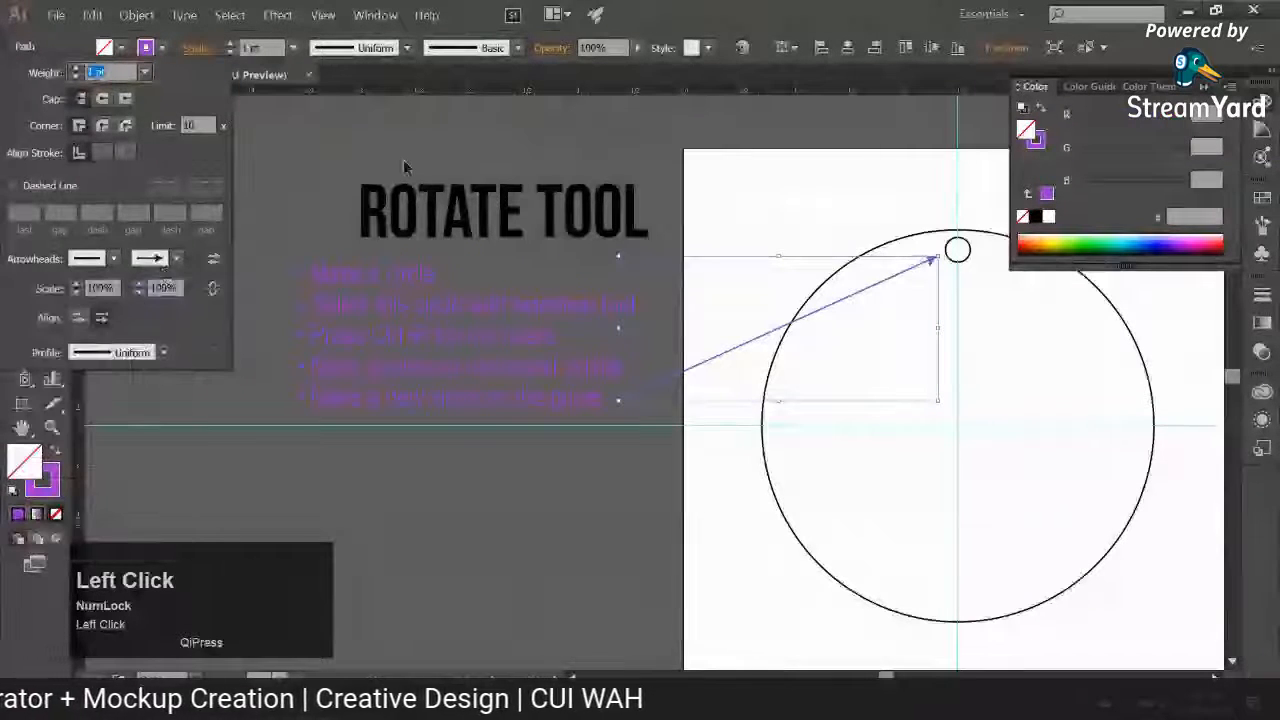
{"action": "left_click", "coordinate": [471, 420]}
Step: Start a sixth bulleted line below "Make a new circle on the guide"
{"action": "key", "text": "t"}
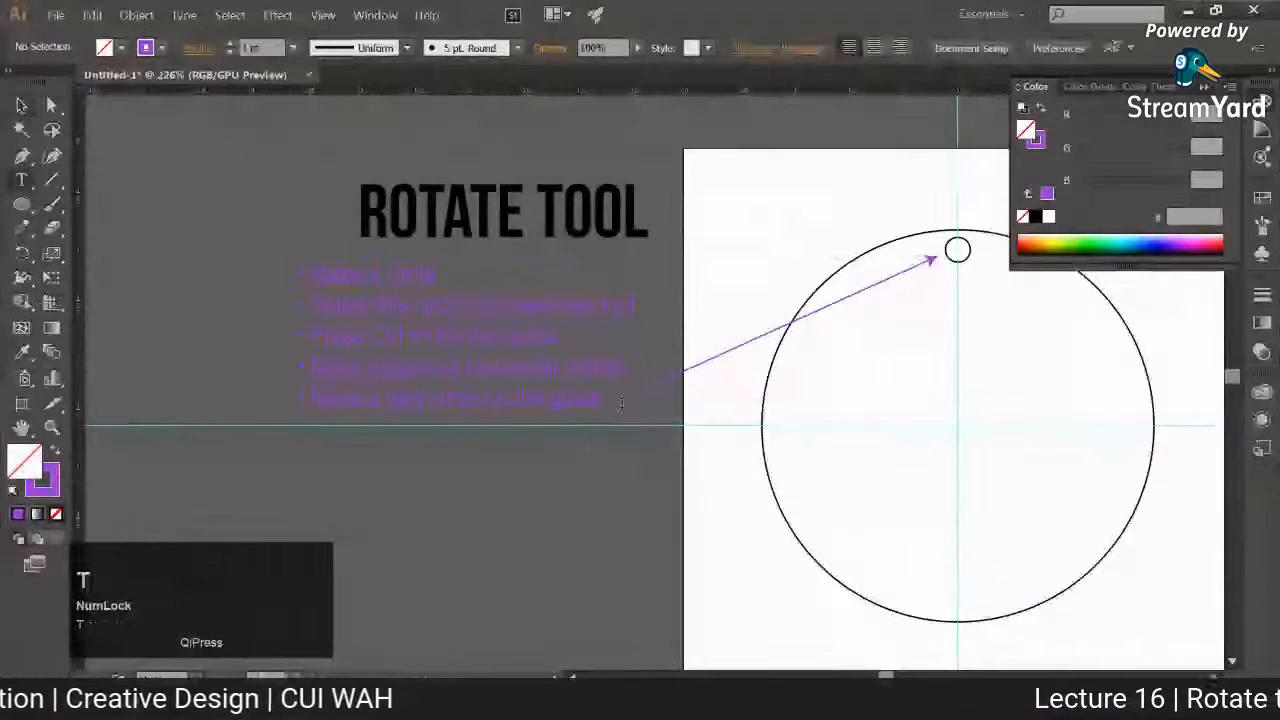
{"action": "left_click", "coordinate": [687, 412]}
{"action": "key", "text": "Return"}
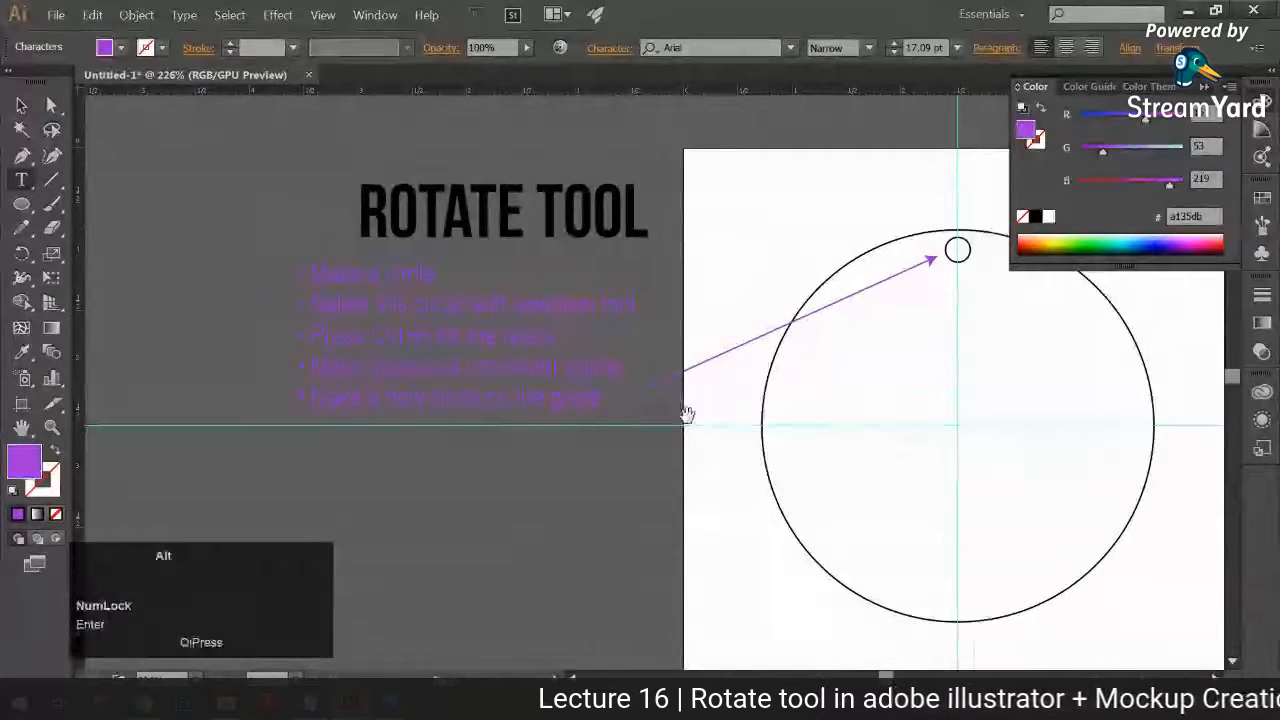
{"action": "type", "text": "• Take O"}
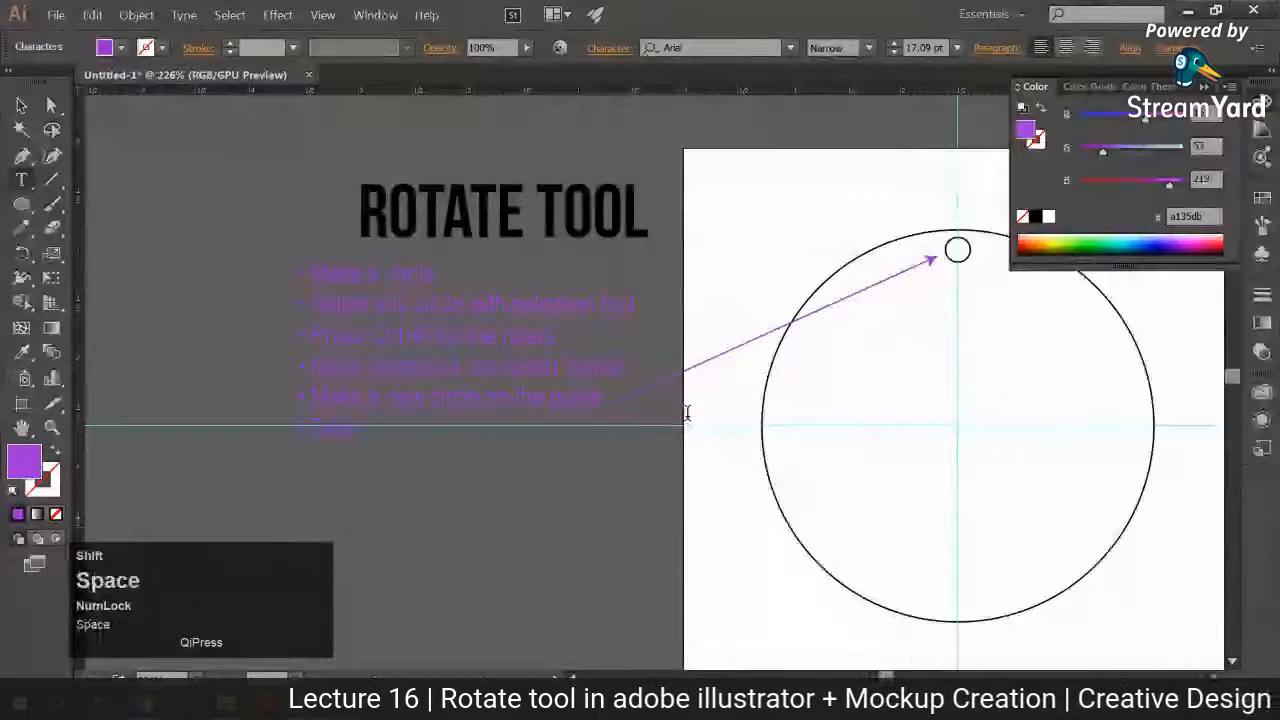
{"action": "type", "text": "tate to"}
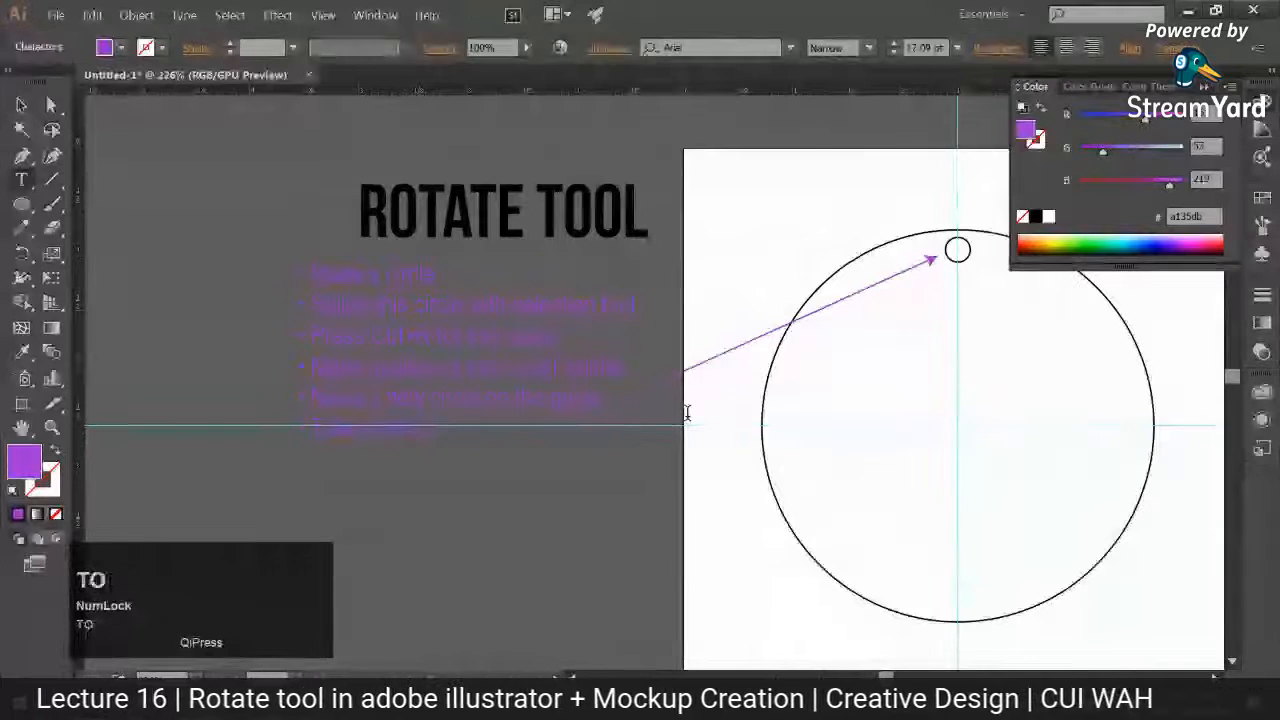
{"action": "type", "text": "ol"}
{"action": "key", "text": "Return"}
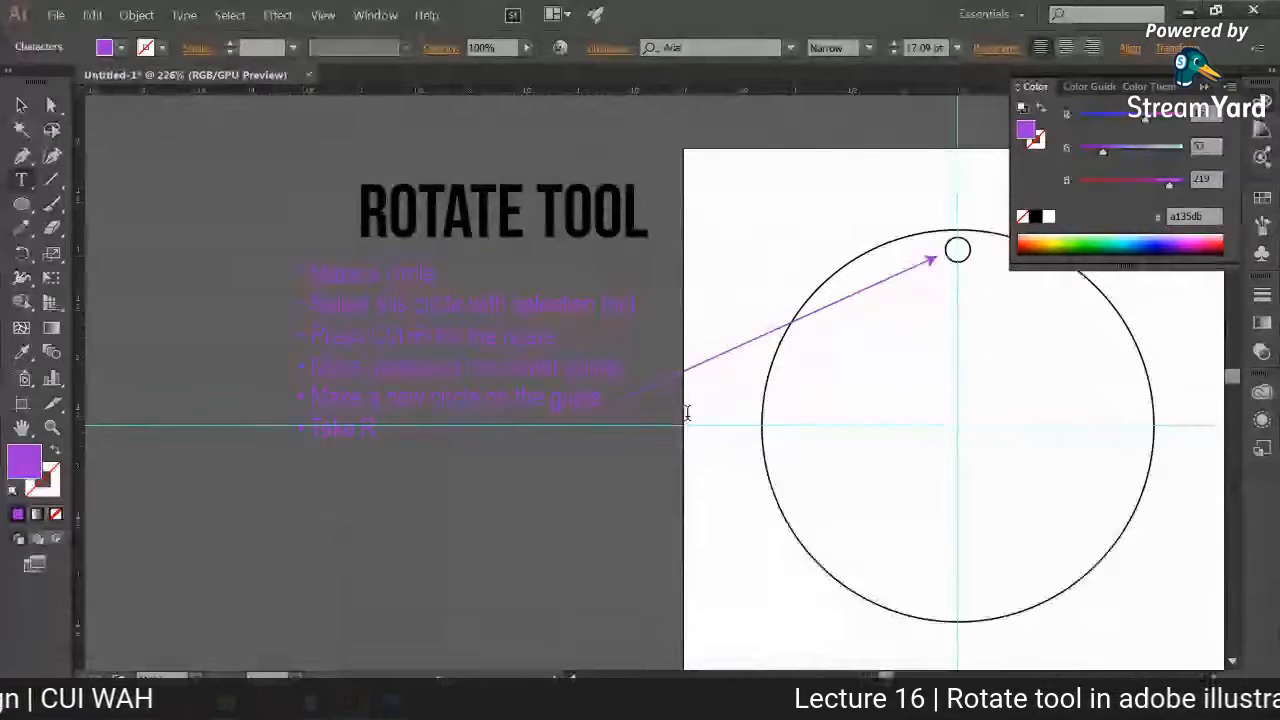
Step: Make the sixth bulleted line read "Select the circle with selection tool"
{"action": "key", "text": "Num_Lock"}
{"action": "type", "text": "ci"}
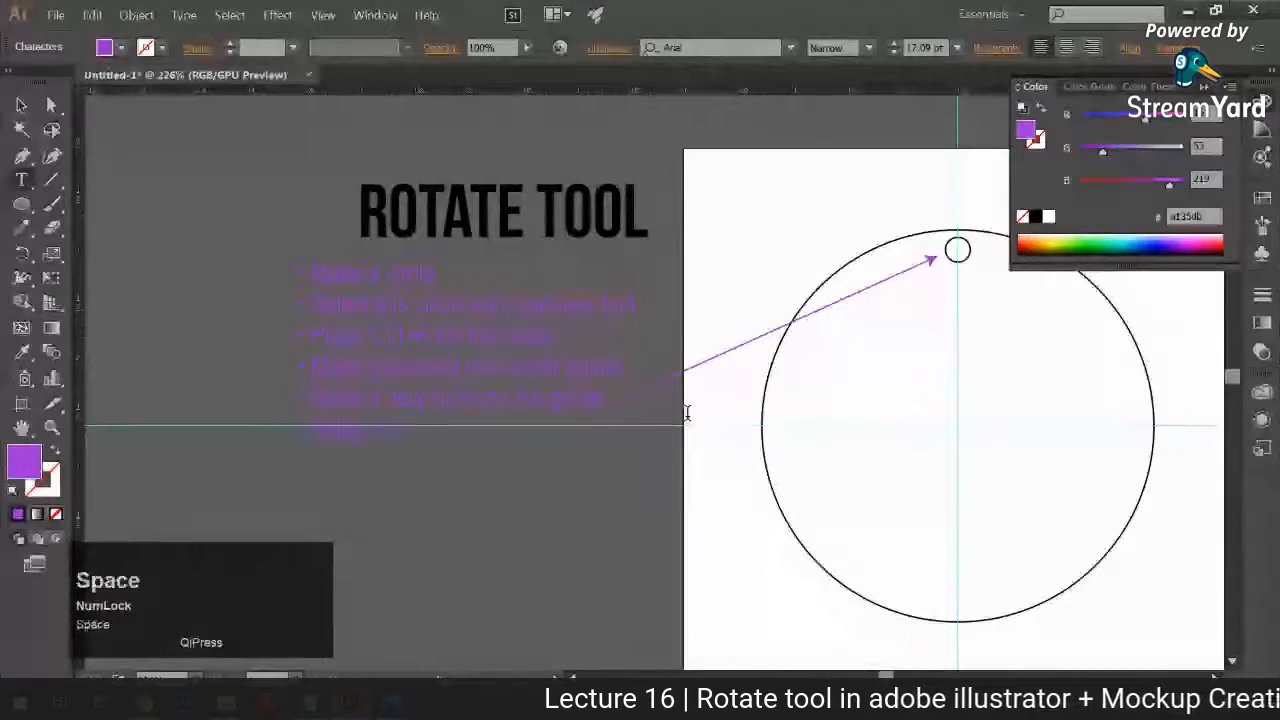
{"action": "type", "text": "rcle"}
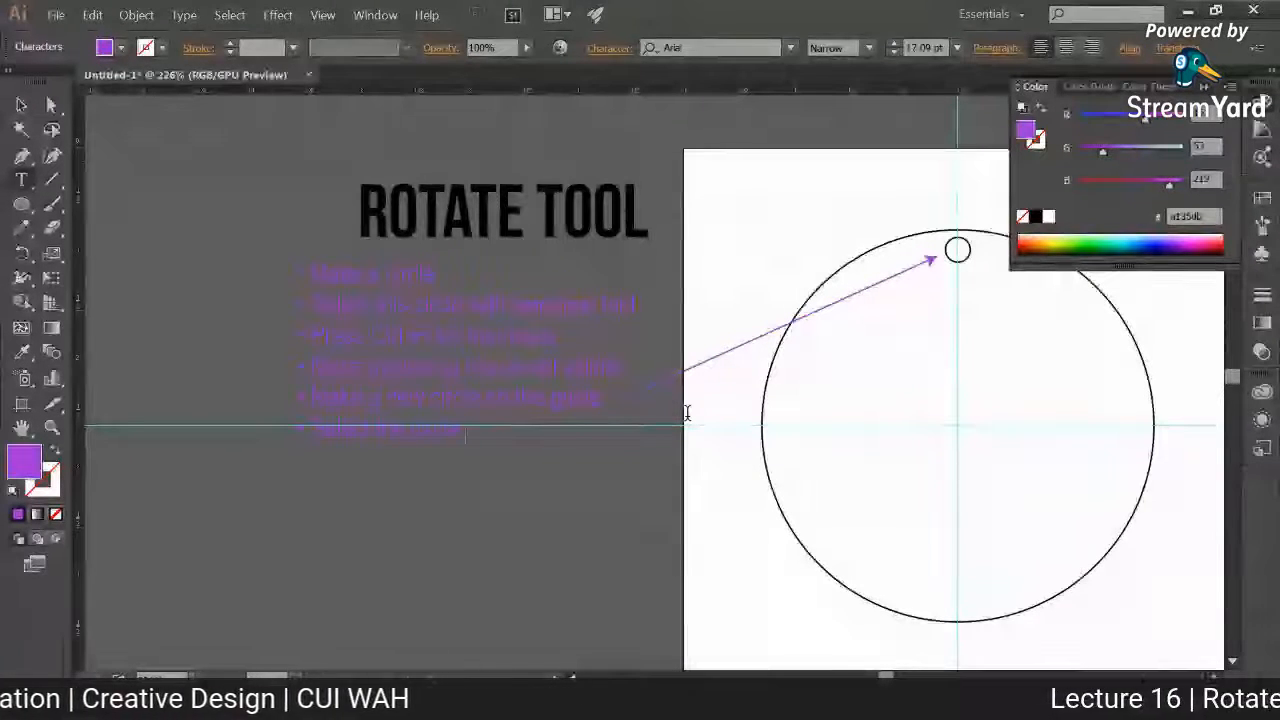
{"action": "type", "text": "with selection tool"}
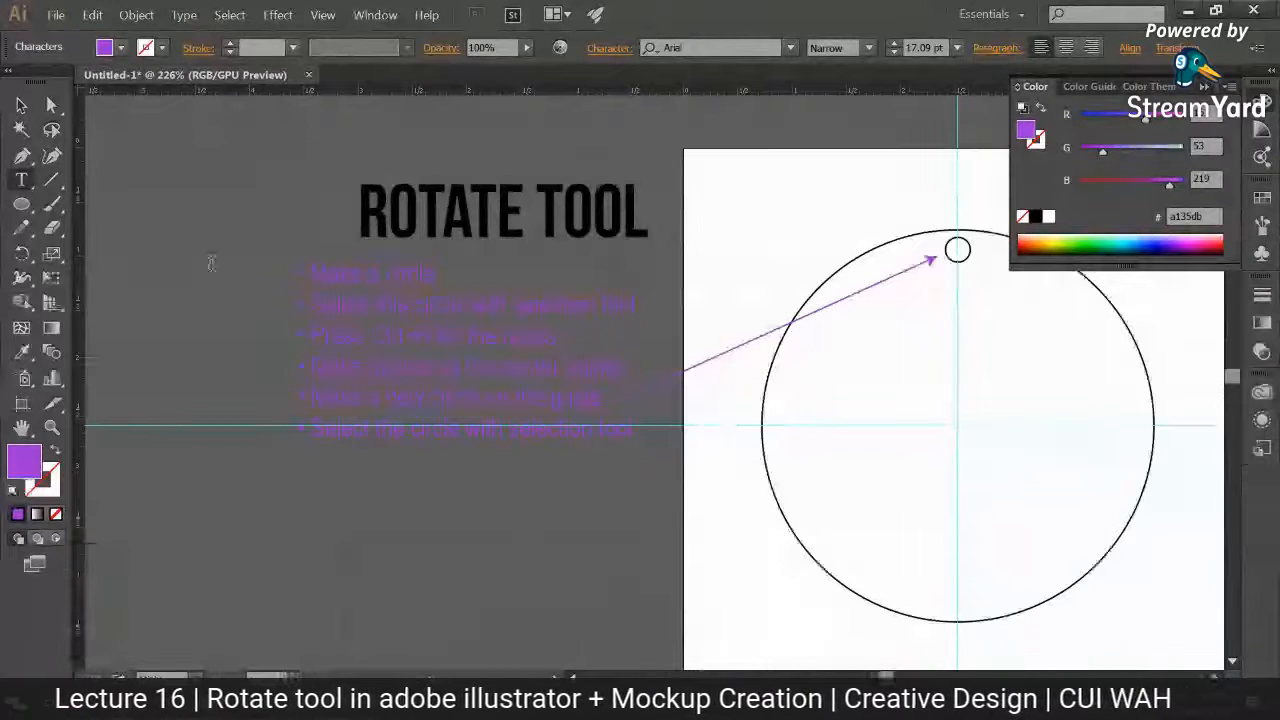
Step: Recolour all the bulleted notes white by sampling the artboard with the Eyedropper tool
{"action": "left_click", "coordinate": [21, 105]}
{"action": "left_click", "coordinate": [24, 358]}
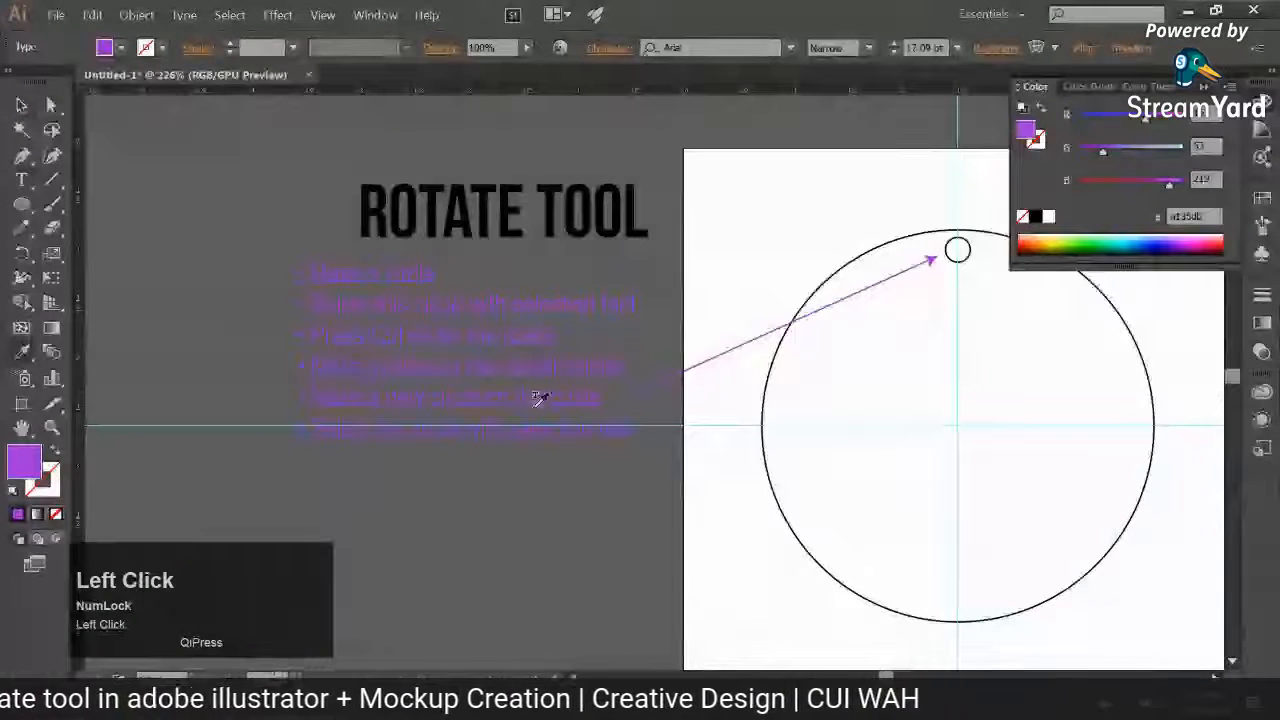
{"action": "left_click", "coordinate": [704, 443], "text": "shift"}
{"action": "left_click", "coordinate": [21, 105]}
{"action": "left_click", "coordinate": [389, 490]}
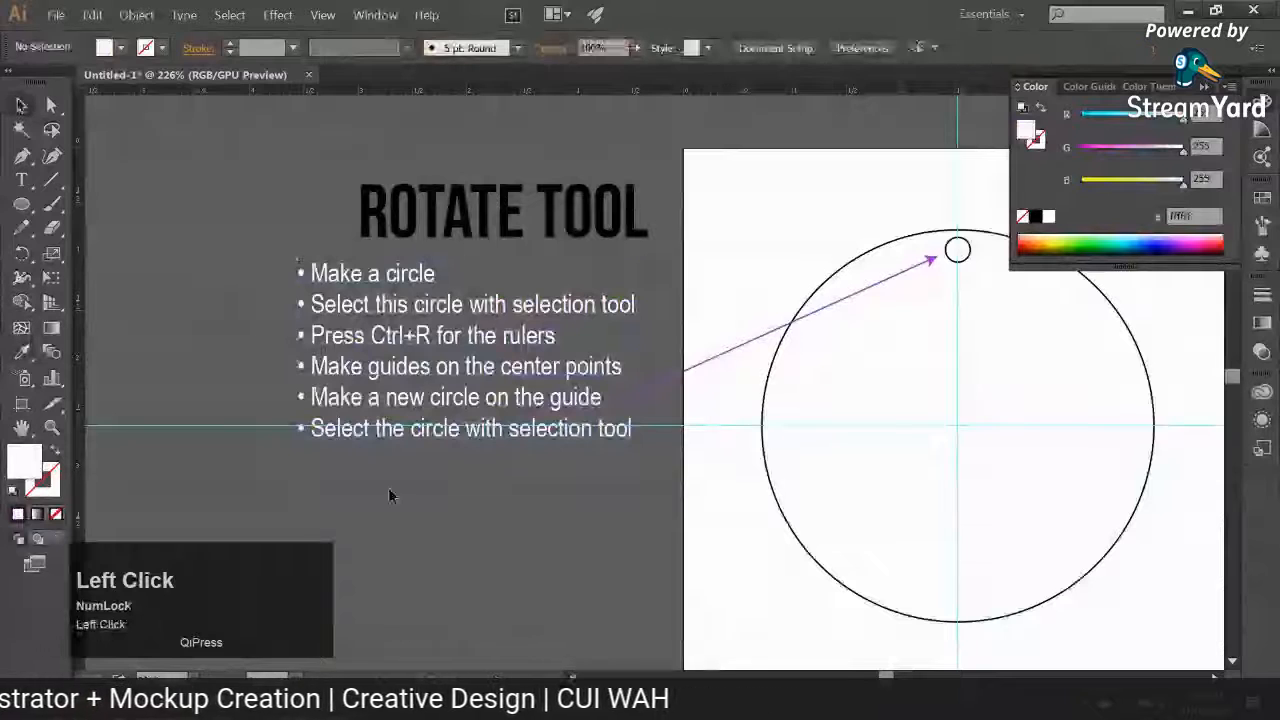
Step: Add a seventh bulleted line reading "Take rotate tool and mark the pivot point" below the existing notes
{"action": "key", "text": "t"}
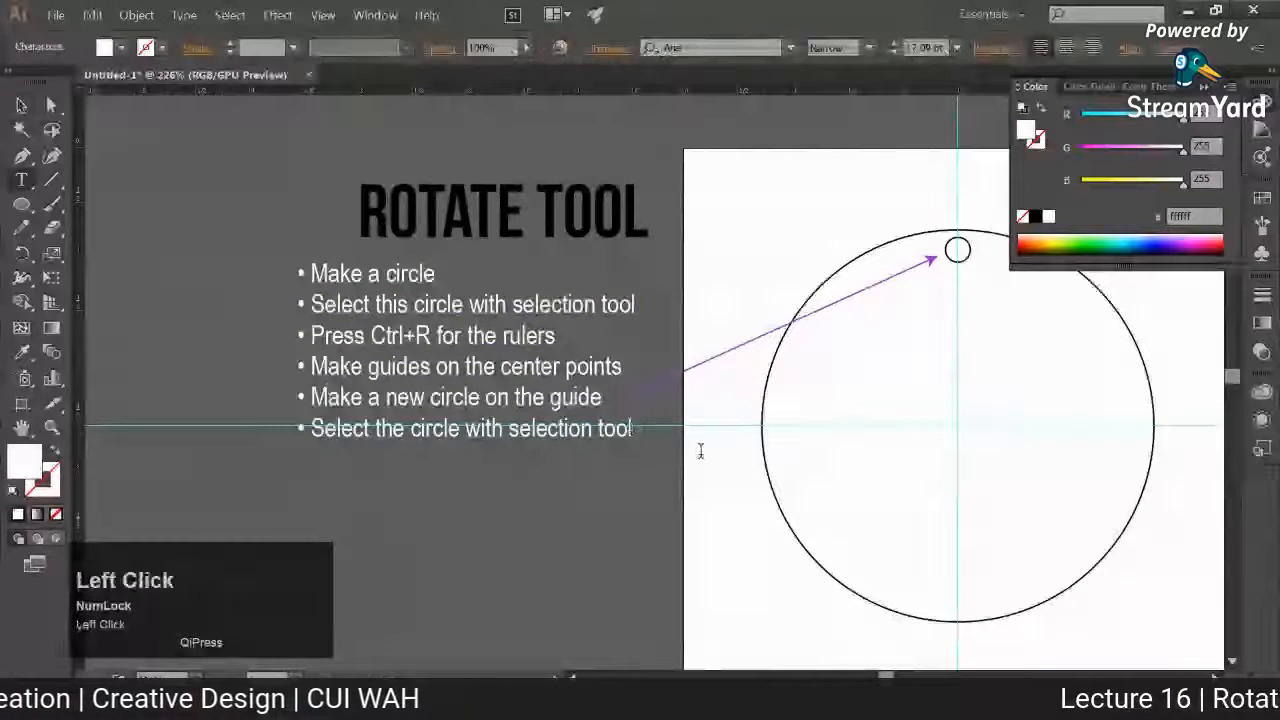
{"action": "key", "text": "Return"}
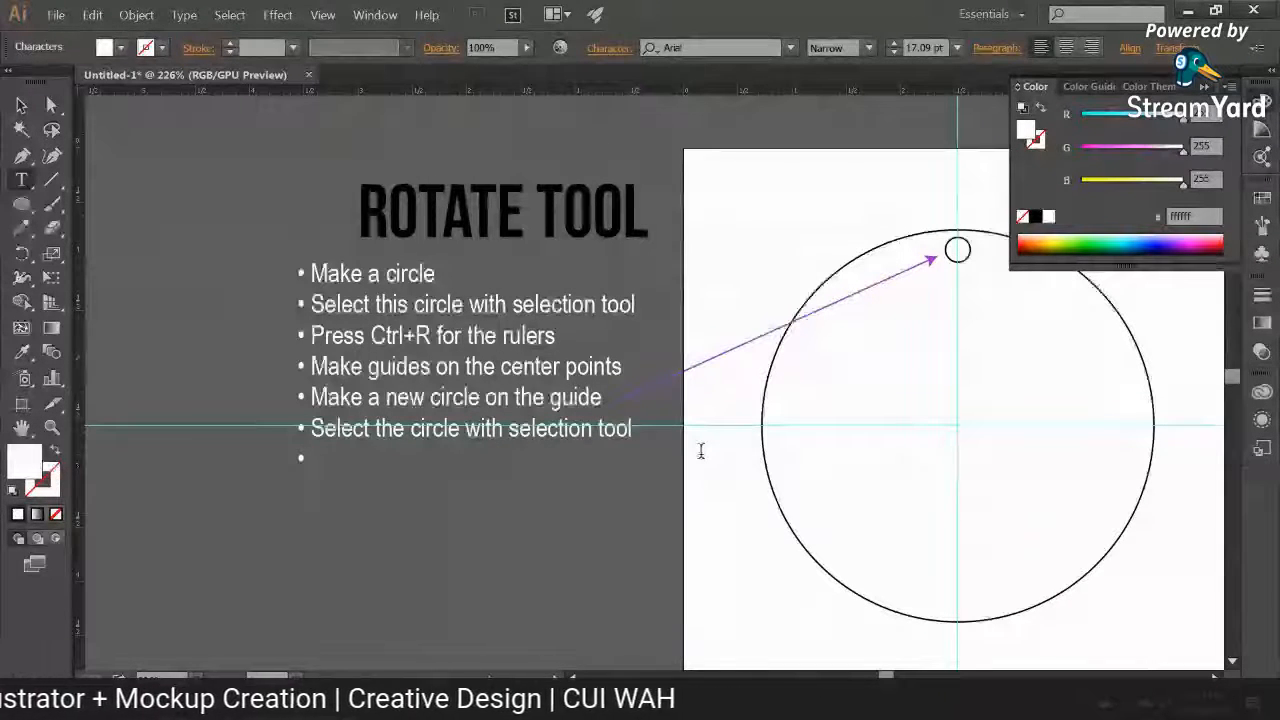
{"action": "key", "text": "Num_Lock"}
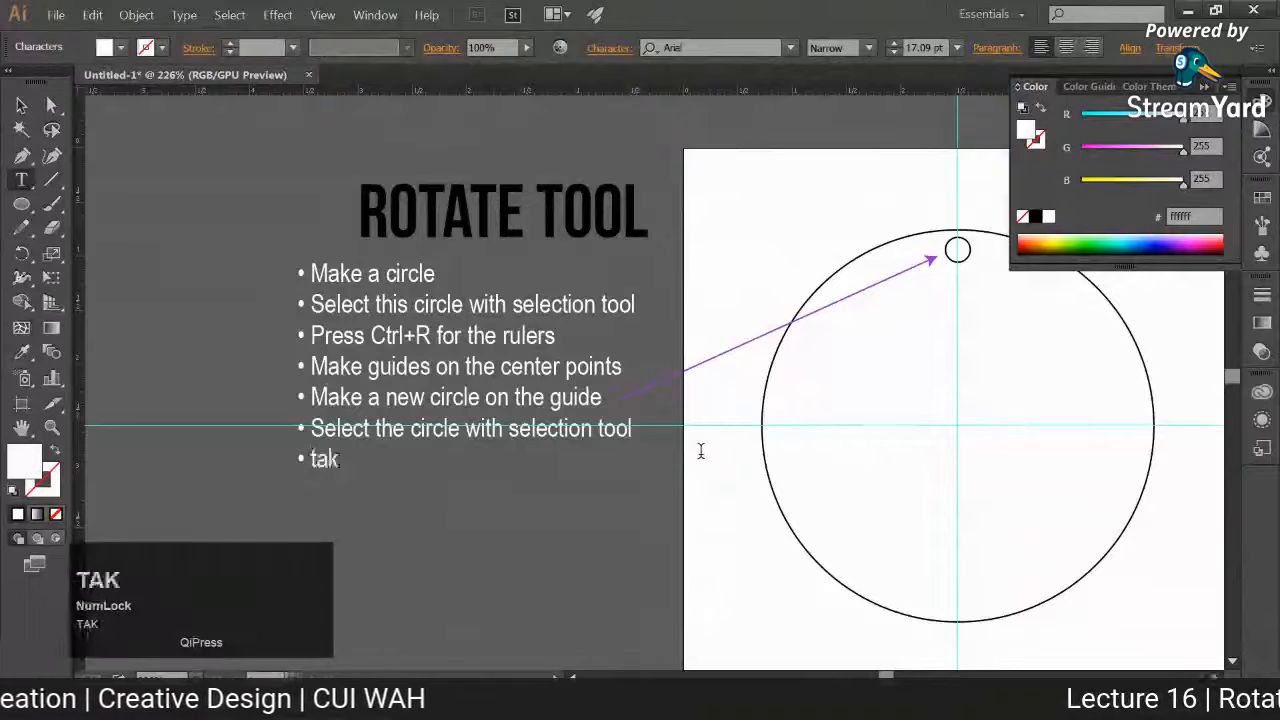
{"action": "key", "text": "BackSpace"}
{"action": "key", "text": "BackSpace"}
{"action": "type", "text": "T"}
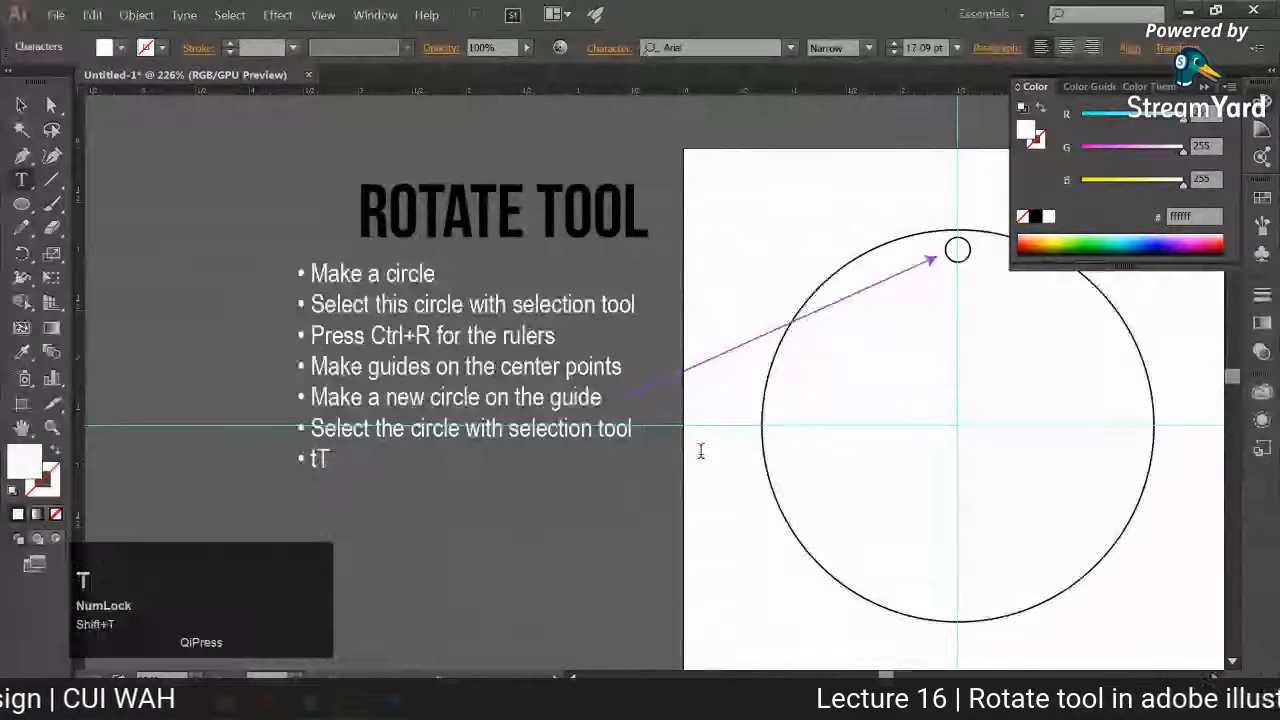
{"action": "type", "text": "ake rotate tool "}
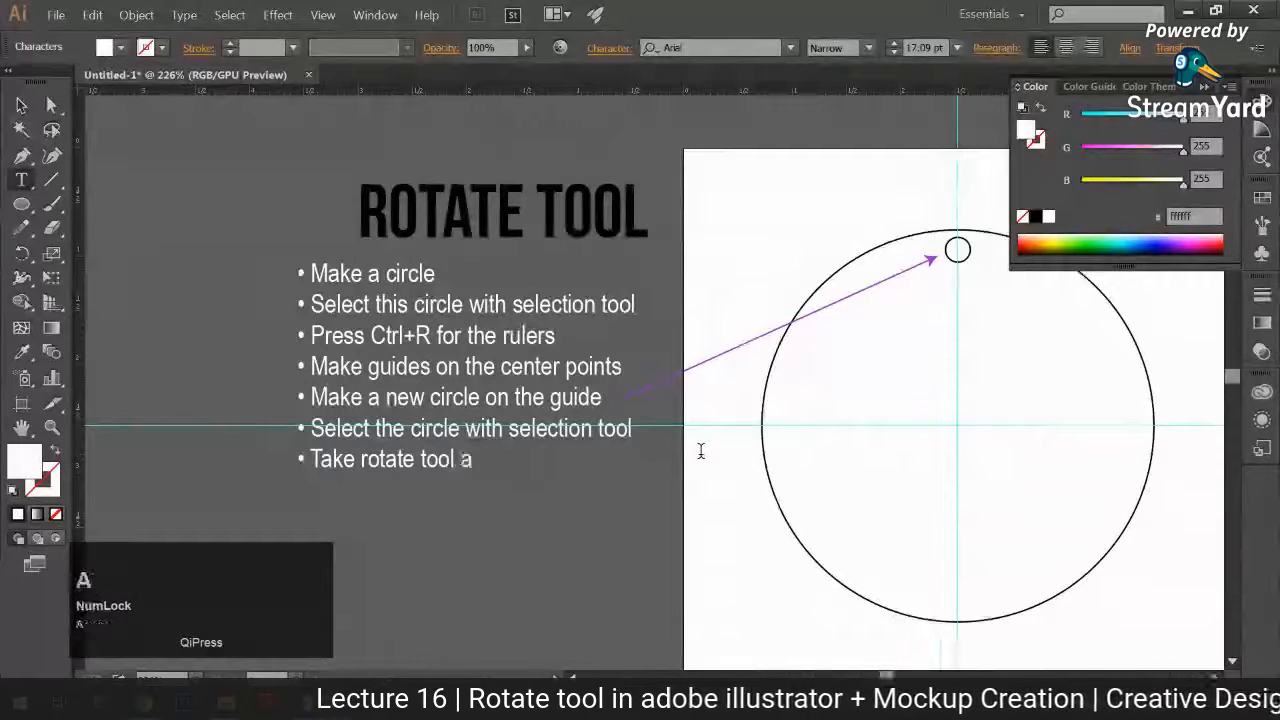
{"action": "type", "text": "and mark the"}
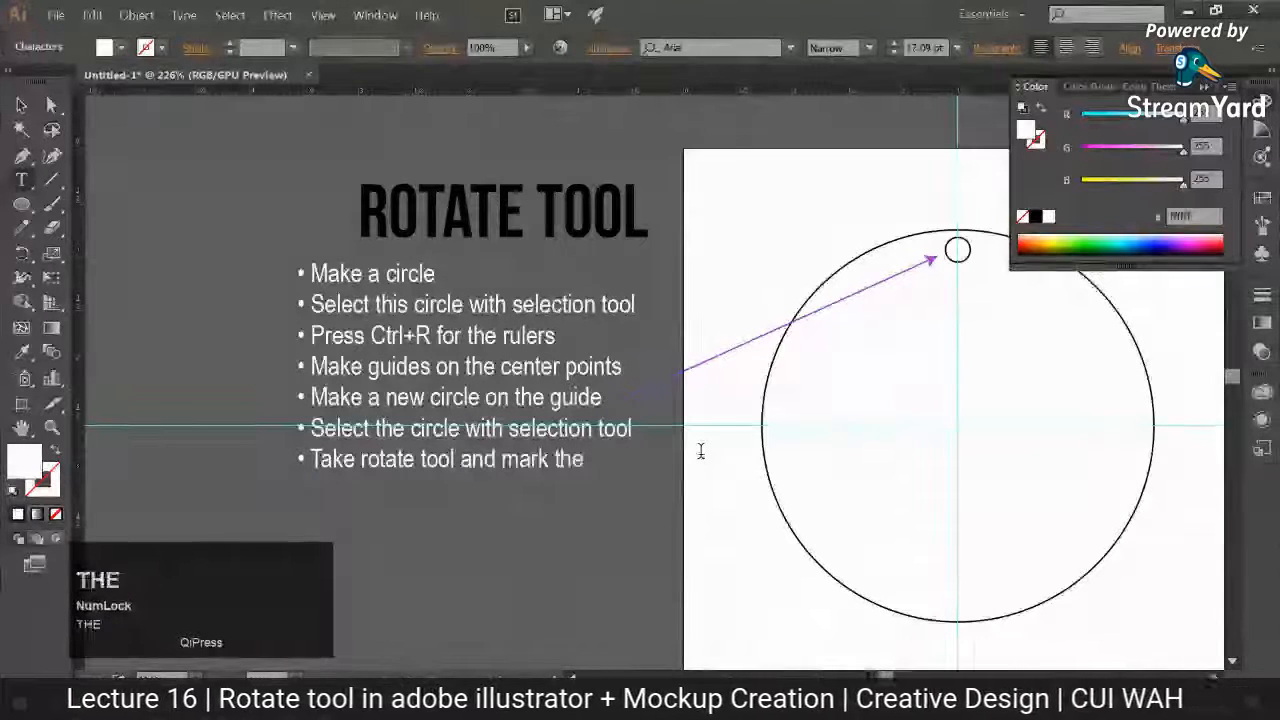
{"action": "type", "text": " pivo"}
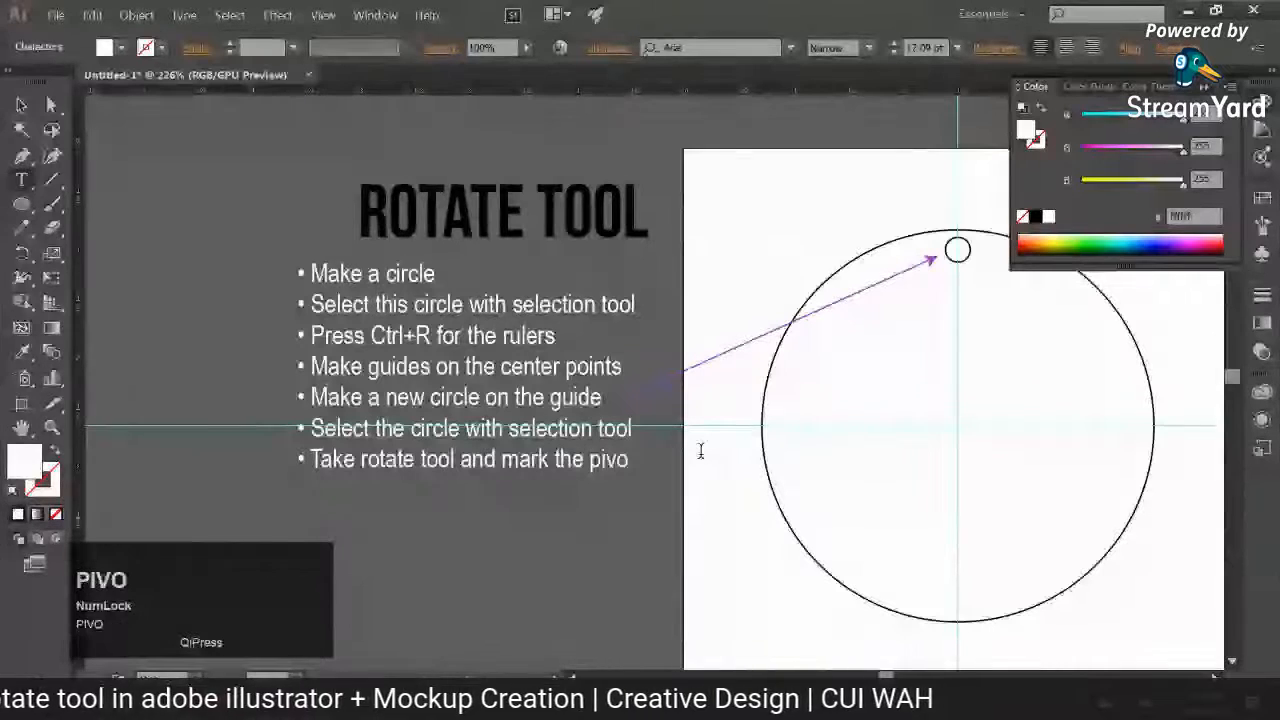
{"action": "type", "text": "t point"}
Step: Start an eighth bulleted line reading "Now move the circle while pressing alt"
{"action": "key", "text": "Return"}
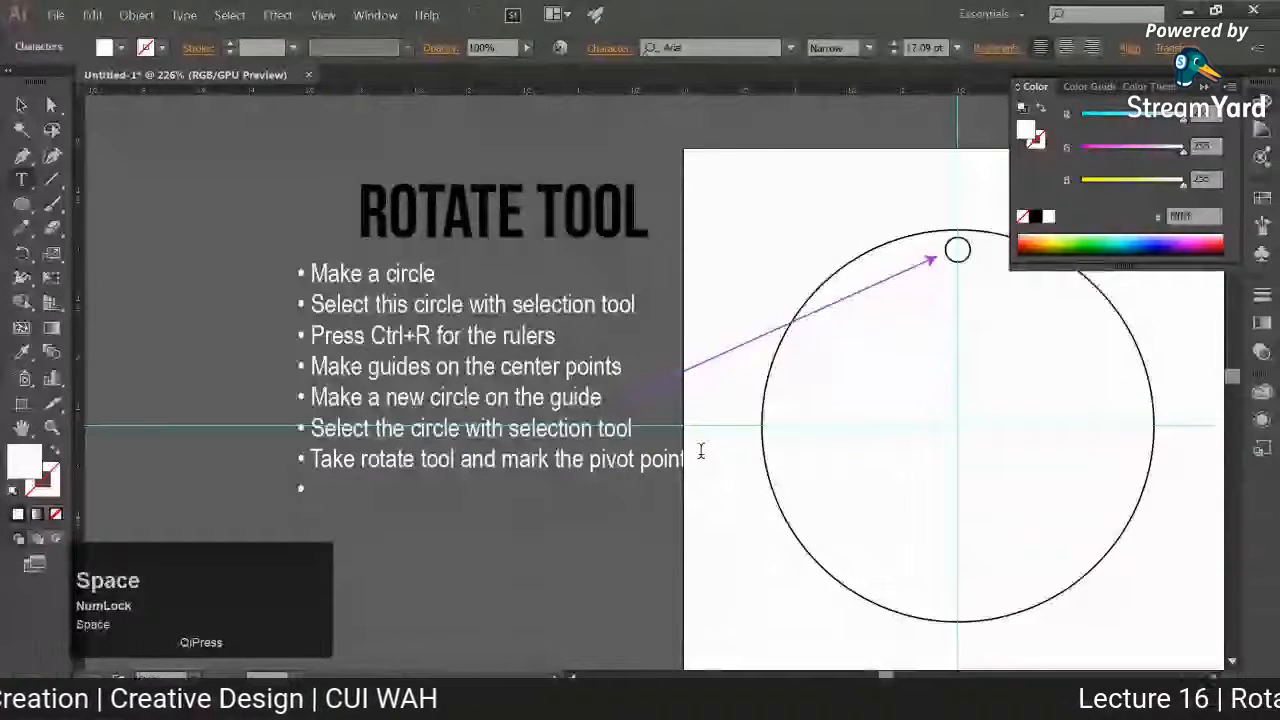
{"action": "type", "text": "Now ove"}
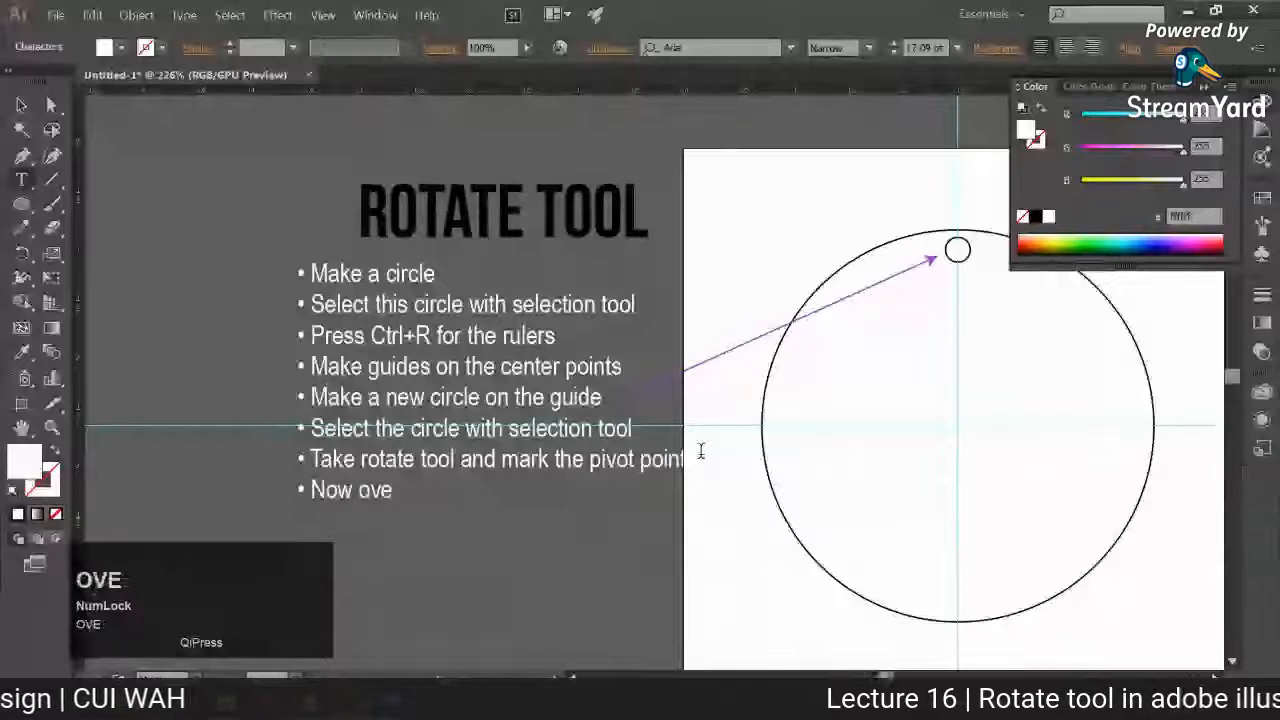
{"action": "key", "text": "BackSpace"}
{"action": "key", "text": "BackSpace"}
{"action": "key", "text": "BackSpace"}
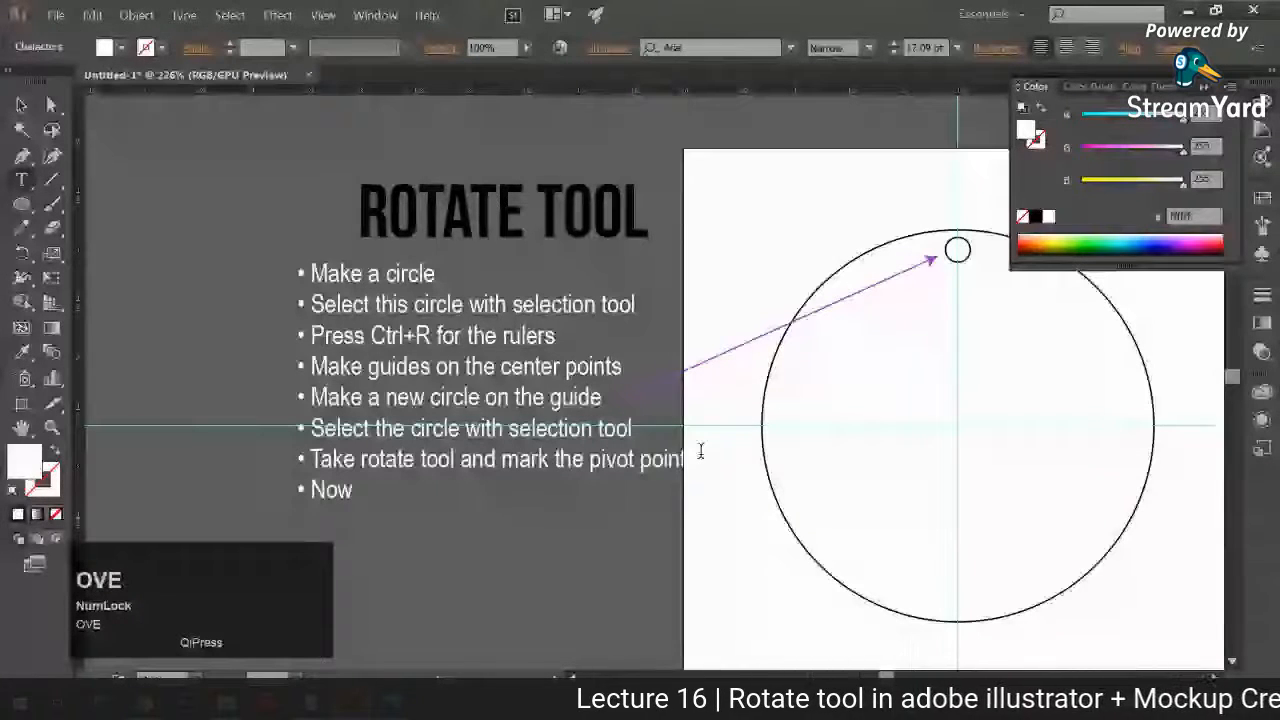
{"action": "type", "text": "move the the"}
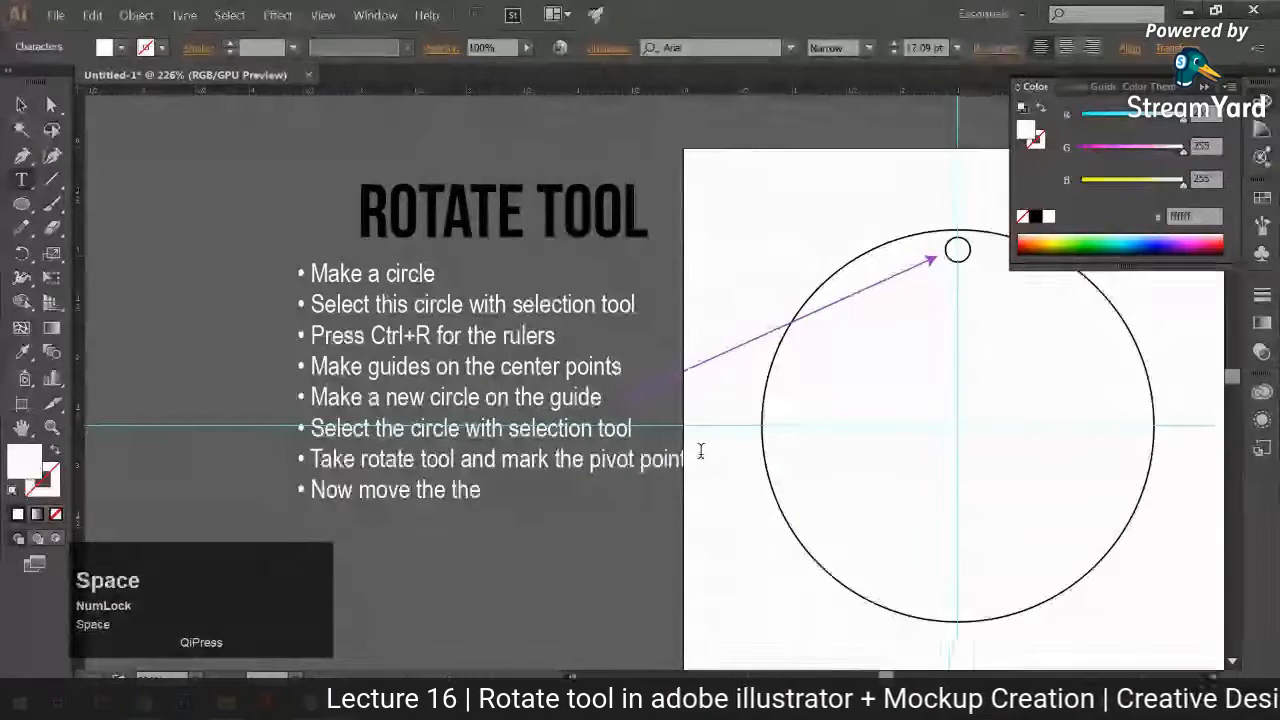
{"action": "key", "text": "BackSpace"}
{"action": "key", "text": "BackSpace"}
{"action": "key", "text": "BackSpace"}
{"action": "type", "text": "circ"}
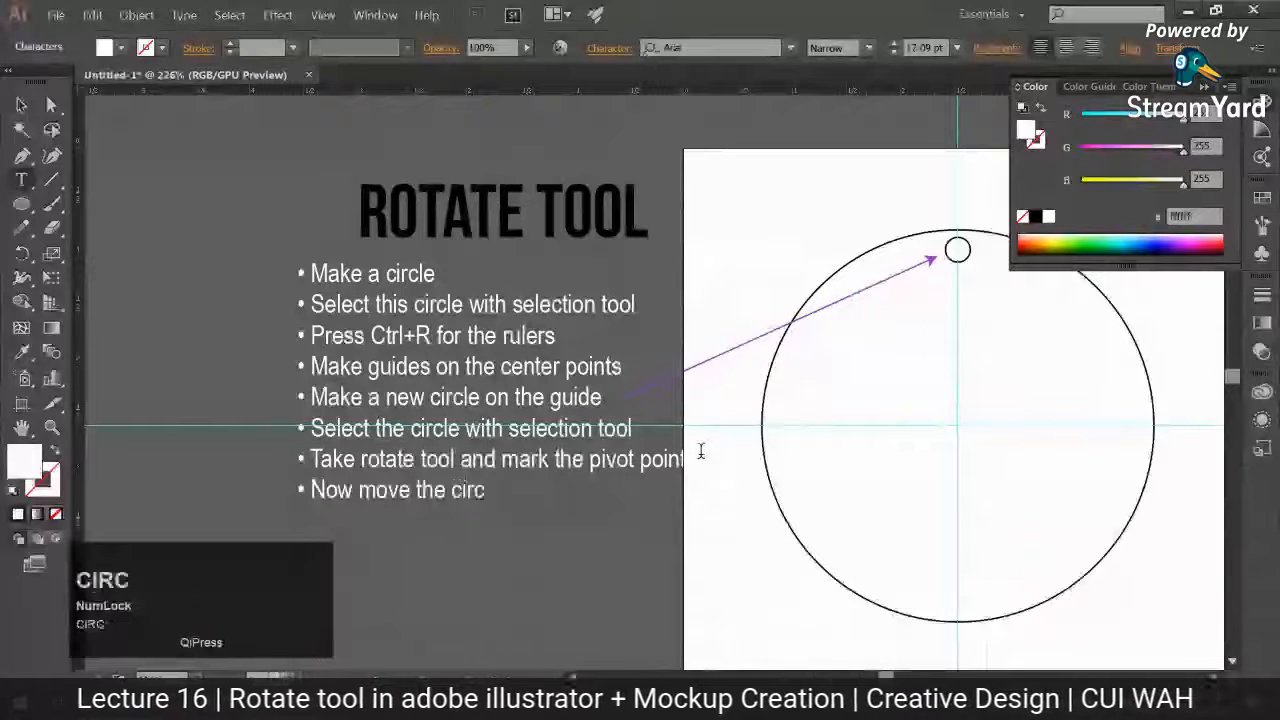
{"action": "type", "text": "le "}
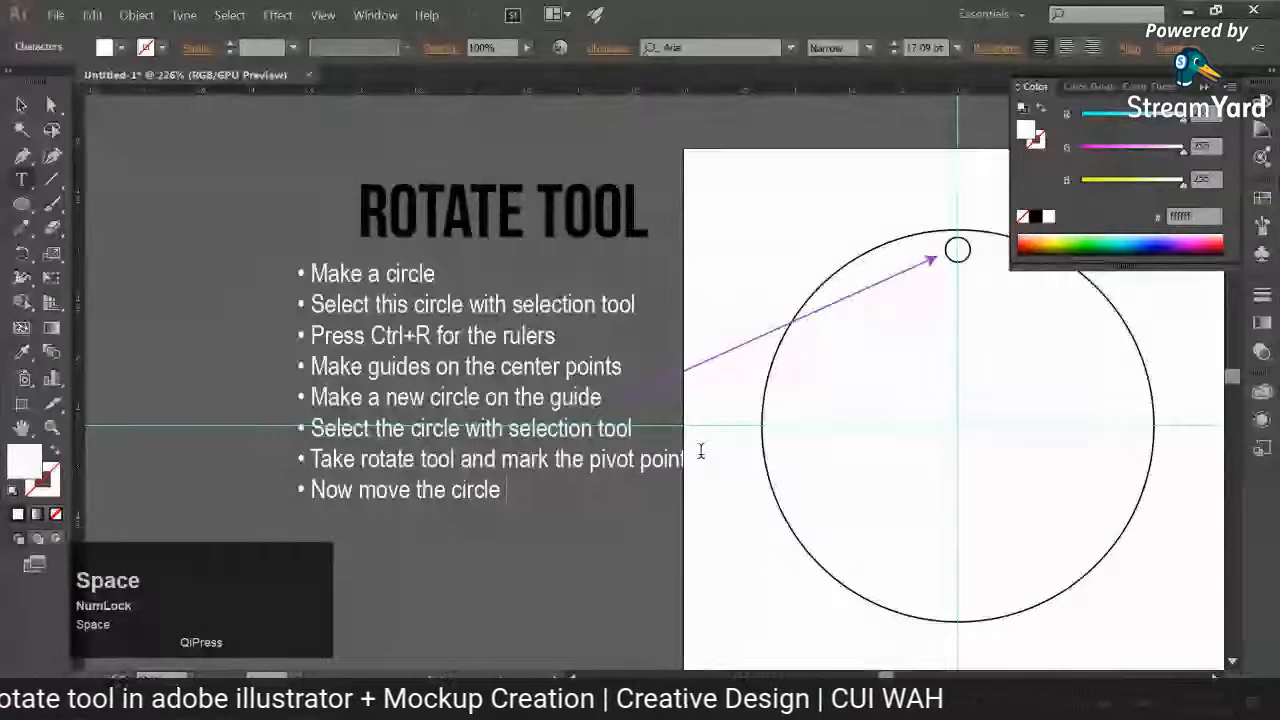
{"action": "type", "text": "with"}
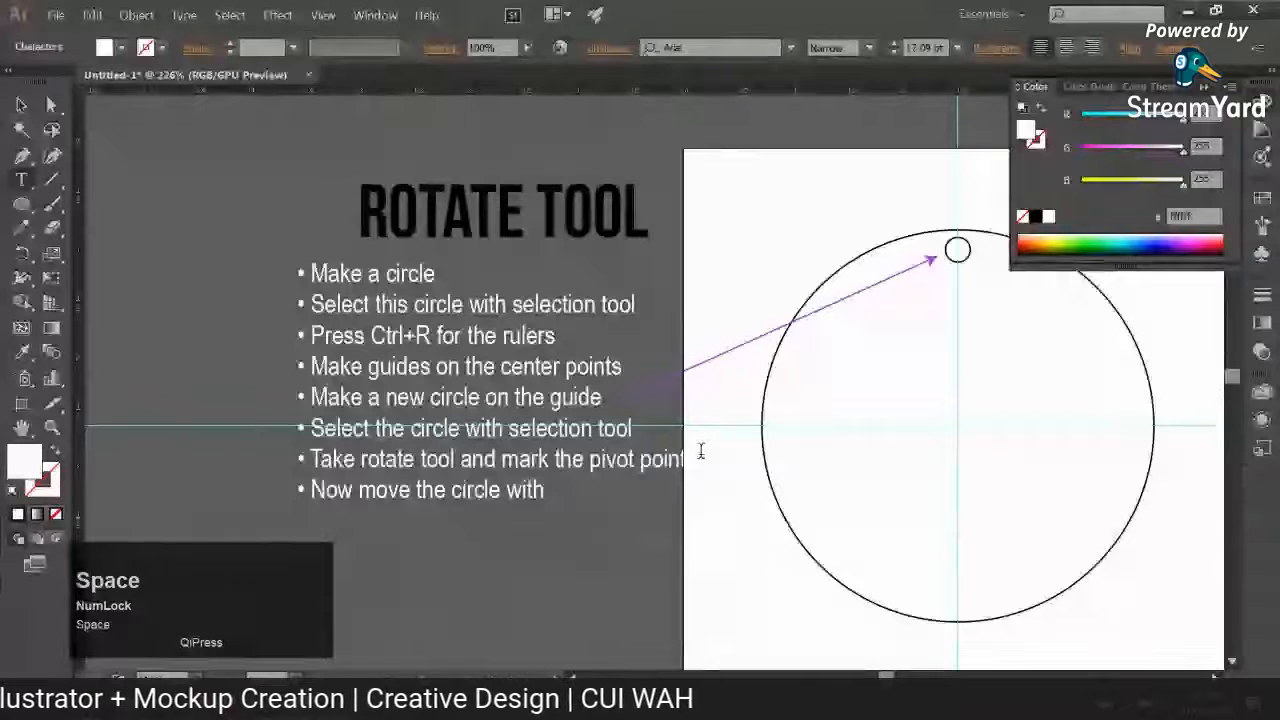
{"action": "key", "text": "BackSpace"}
{"action": "key", "text": "BackSpace"}
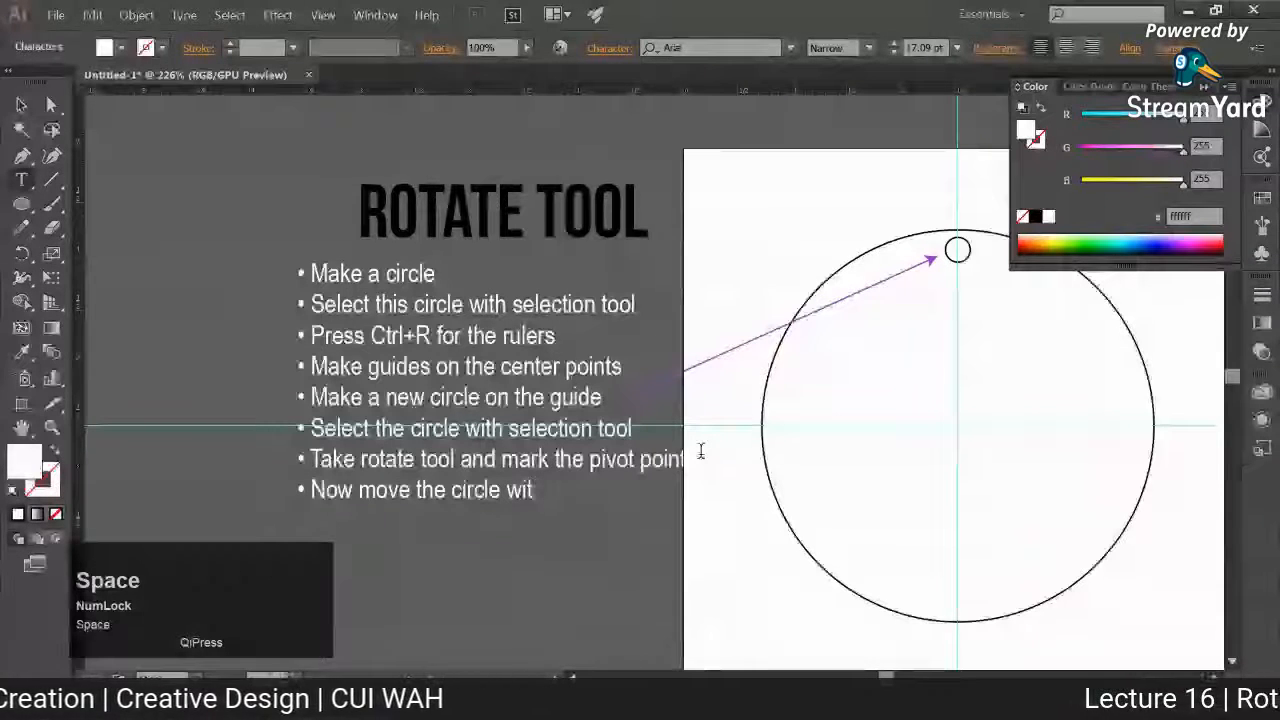
{"action": "type", "text": "hile pressing alt"}
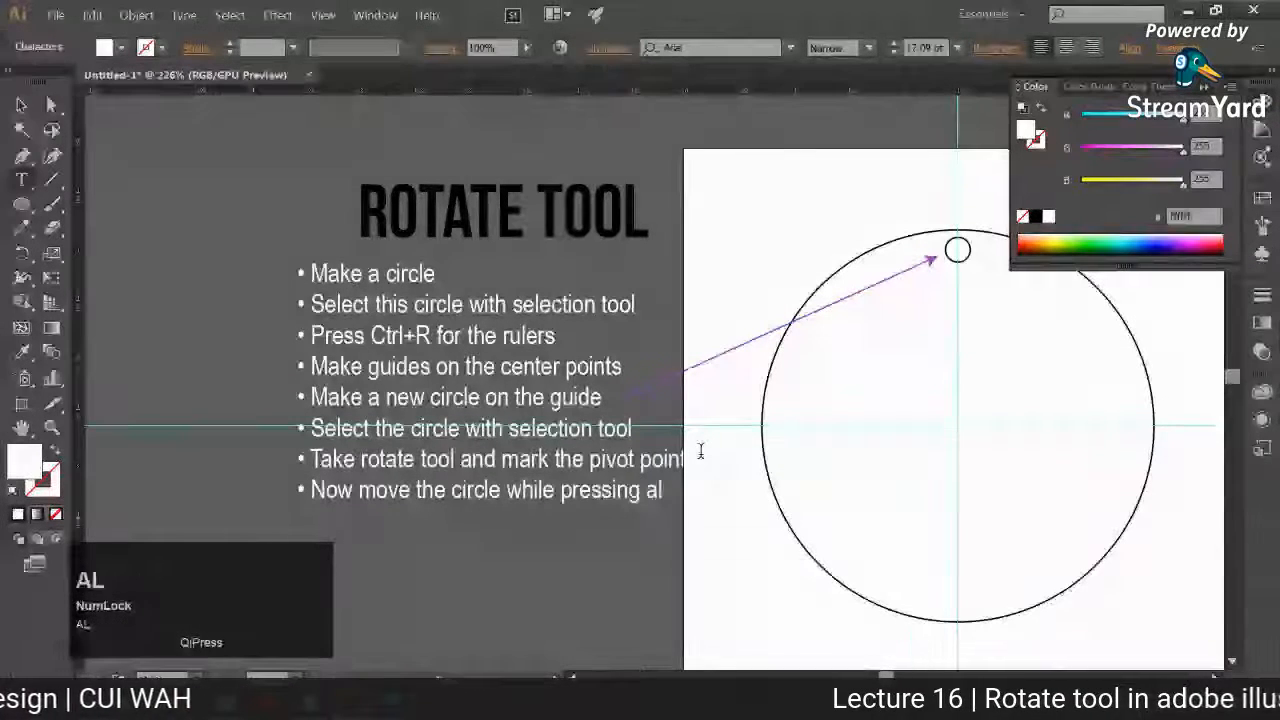
Step: Complete the eighth bulleted note with the words "key to form a copy"
{"action": "key", "text": "Return"}
{"action": "type", "text": "key"}
{"action": "key", "text": "Return"}
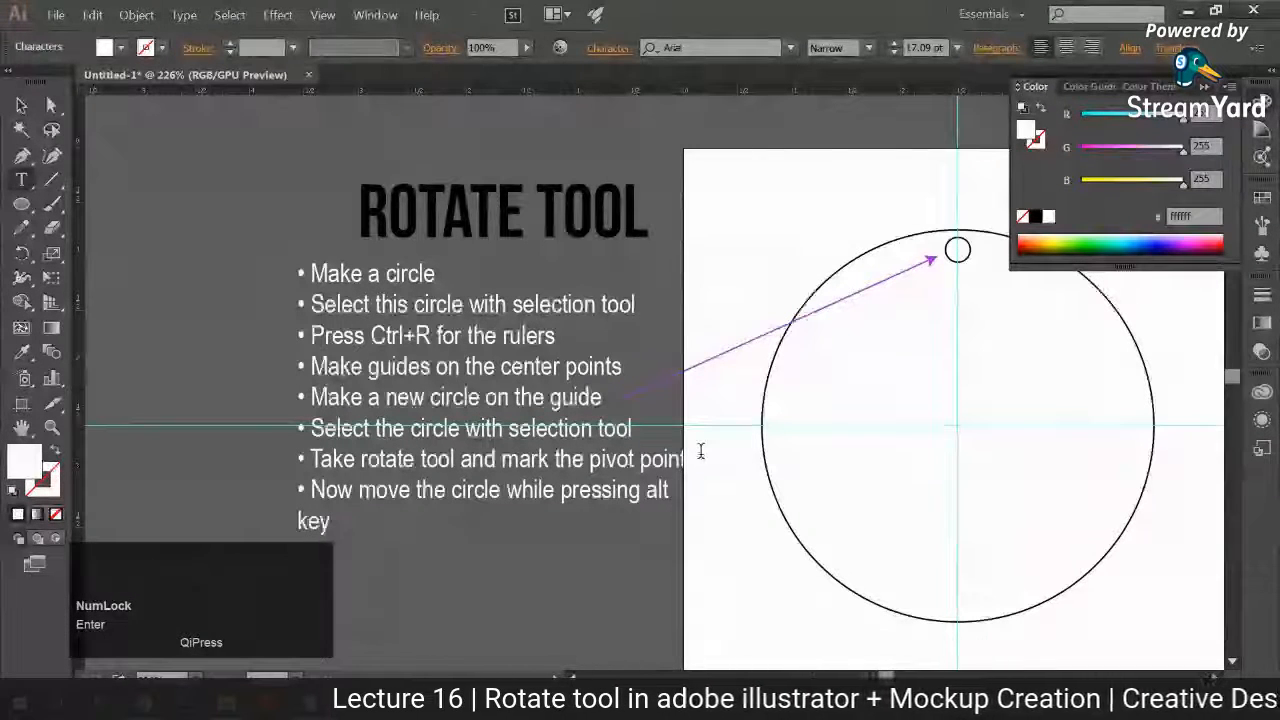
{"action": "type", "text": "T"}
{"action": "key", "text": "BackSpace"}
{"action": "type", "text": "to forma"}
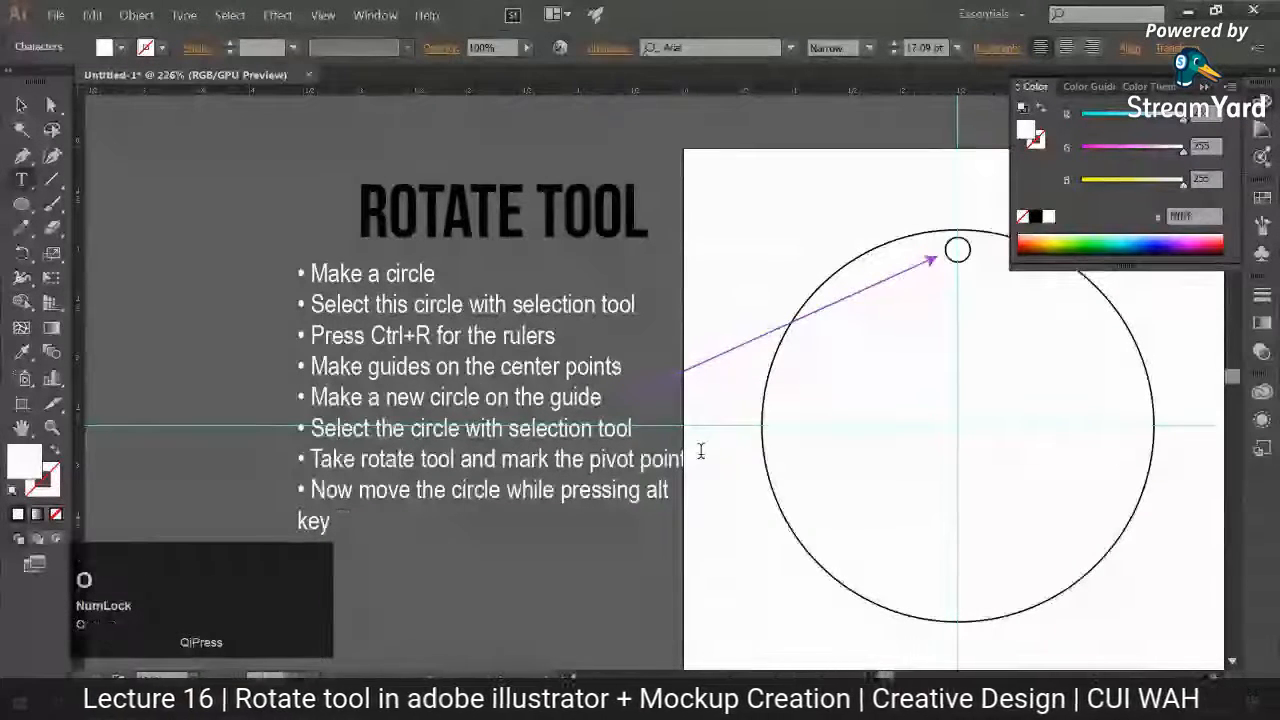
{"action": "key", "text": "BackSpace"}
{"action": "key", "text": "BackSpace"}
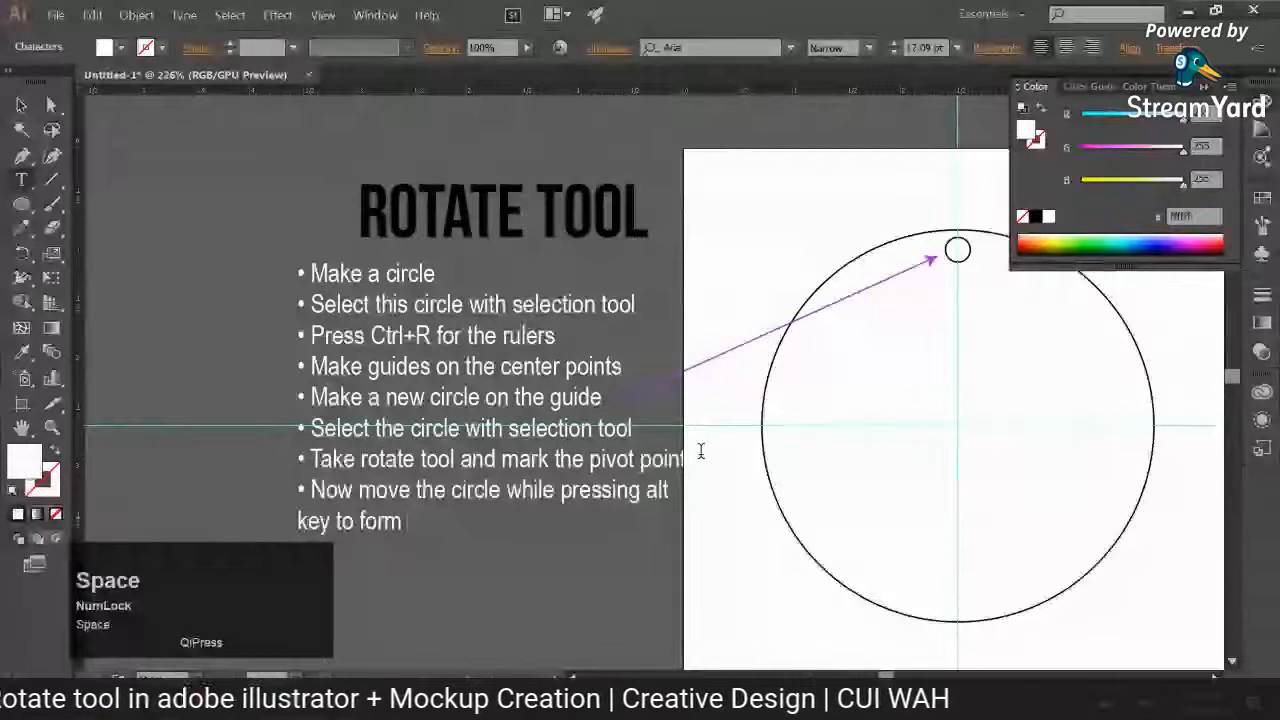
{"action": "type", "text": "a cop"}
{"action": "type", "text": "y"}
Step: Add a ninth bulleted line reading "Press ctrl+D to make repeated copies" and finish editing the text
{"action": "key", "text": "Return"}
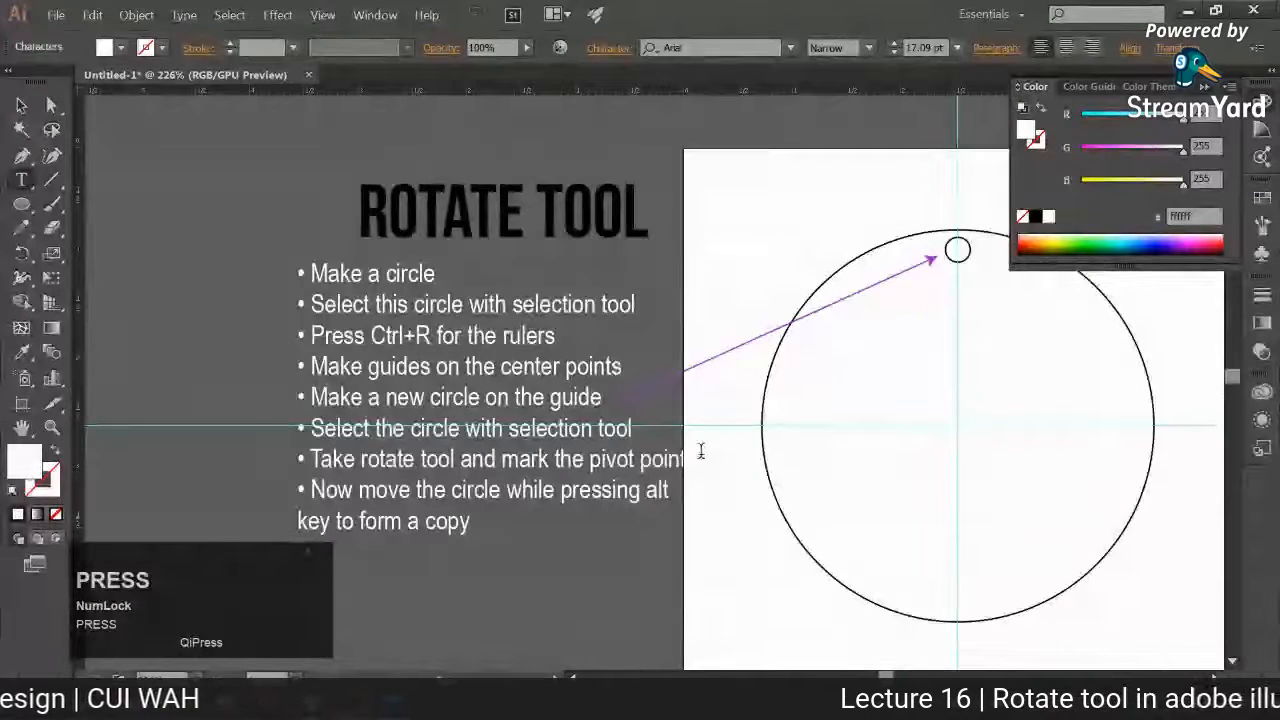
{"action": "type", "text": "Press ctrl"}
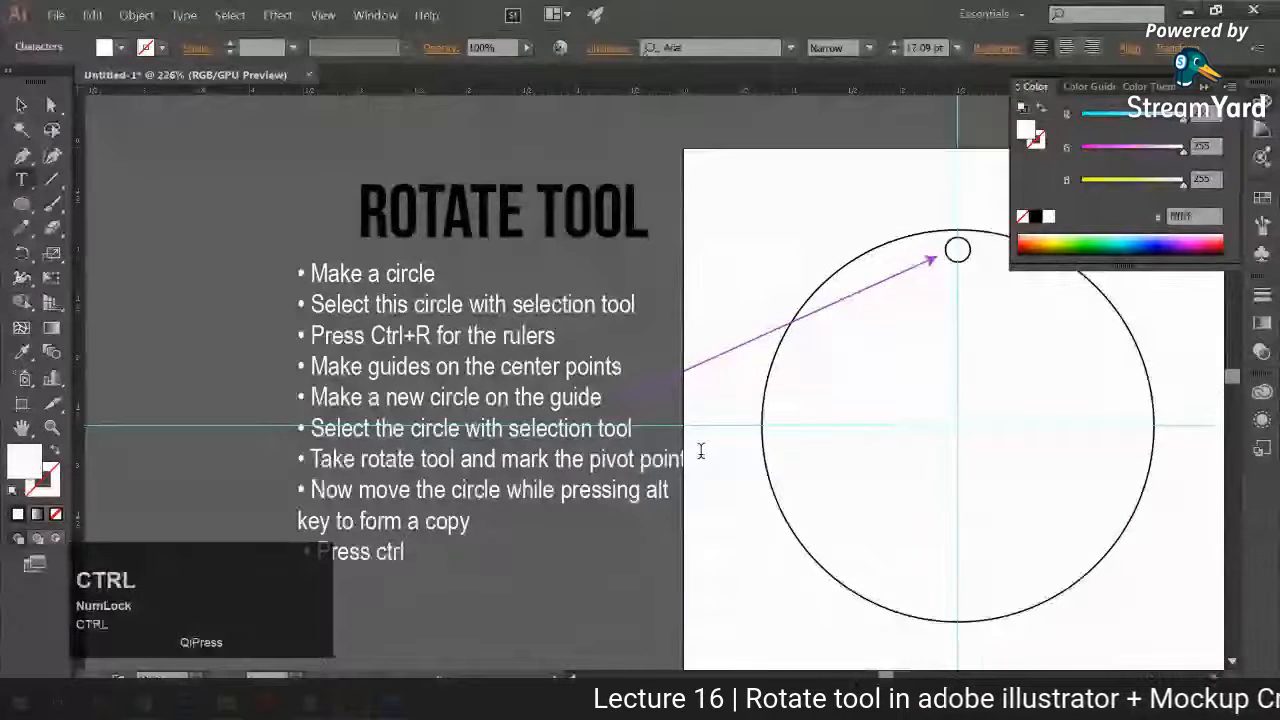
{"action": "key", "text": "shift"}
{"action": "type", "text": "+D to"}
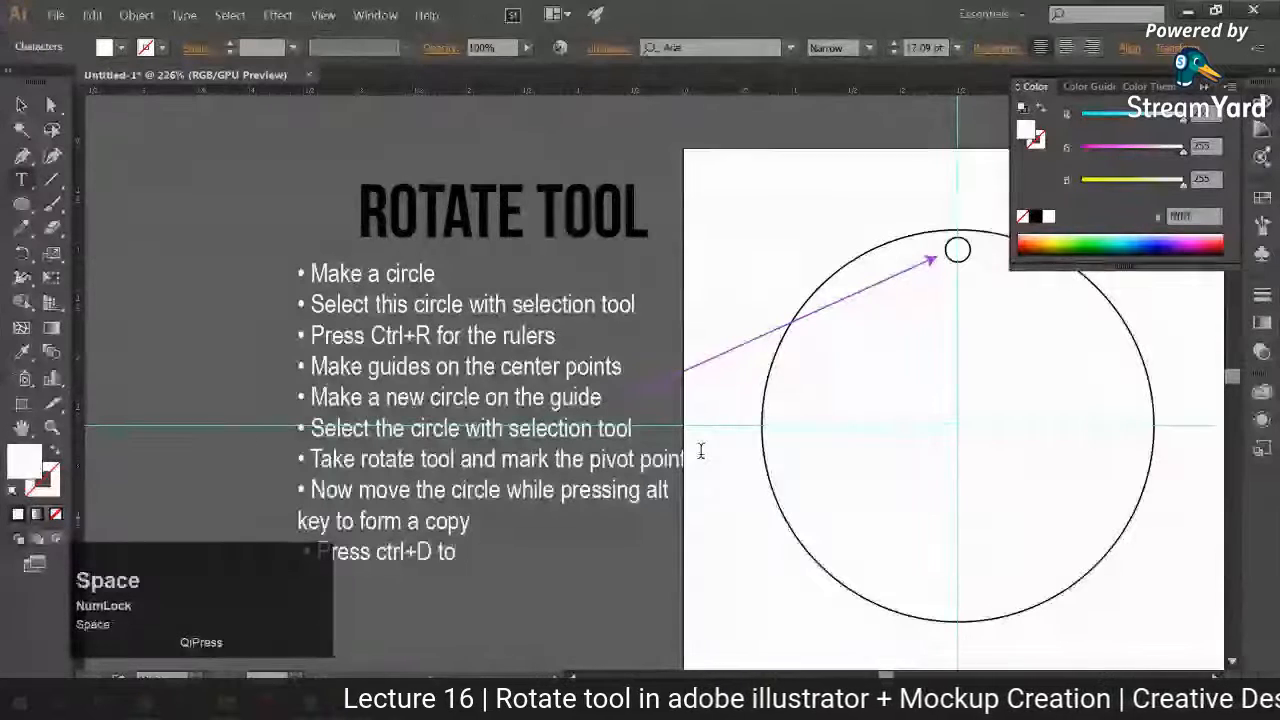
{"action": "type", "text": " make repea"}
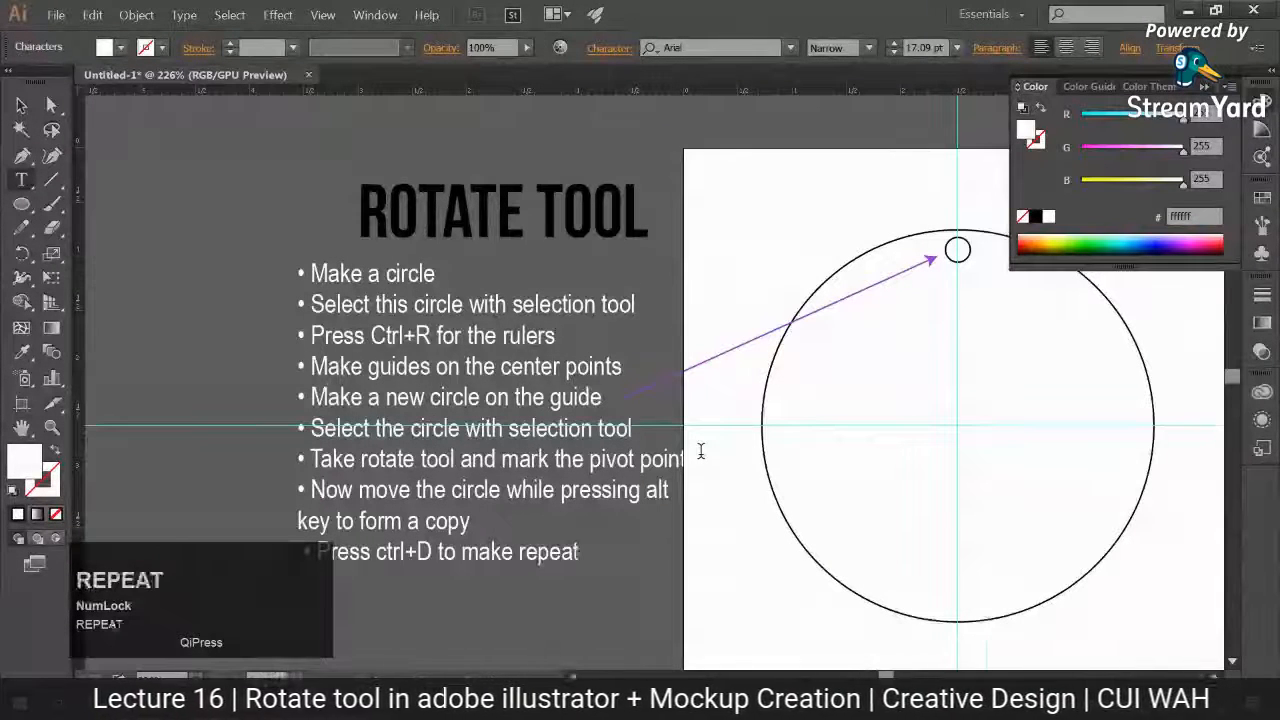
{"action": "type", "text": "t"}
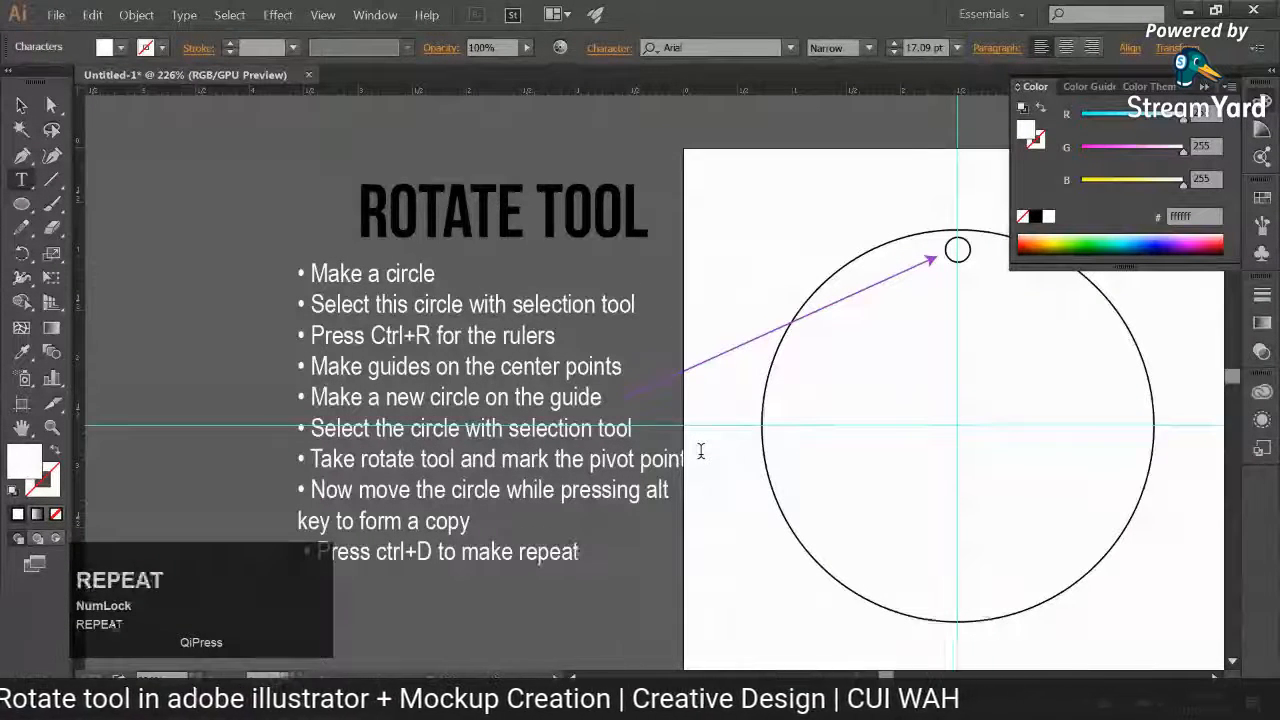
{"action": "type", "text": "ed copies"}
{"action": "left_click", "coordinate": [21, 104]}
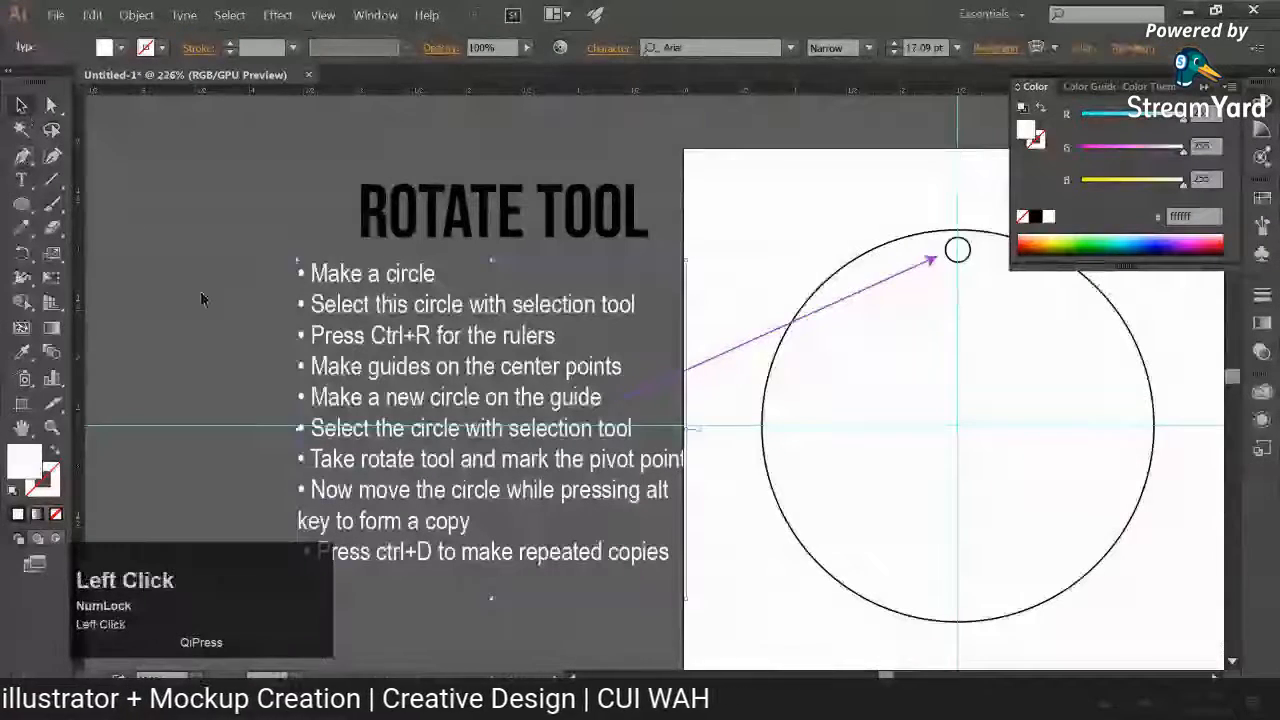
Step: Collapse the floating Color panel and shift the bulleted notes slightly left, clear of the artboard
{"action": "key", "text": "space"}
{"action": "left_click_drag", "start_coordinate": [228, 304], "coordinate": [142, 243]}
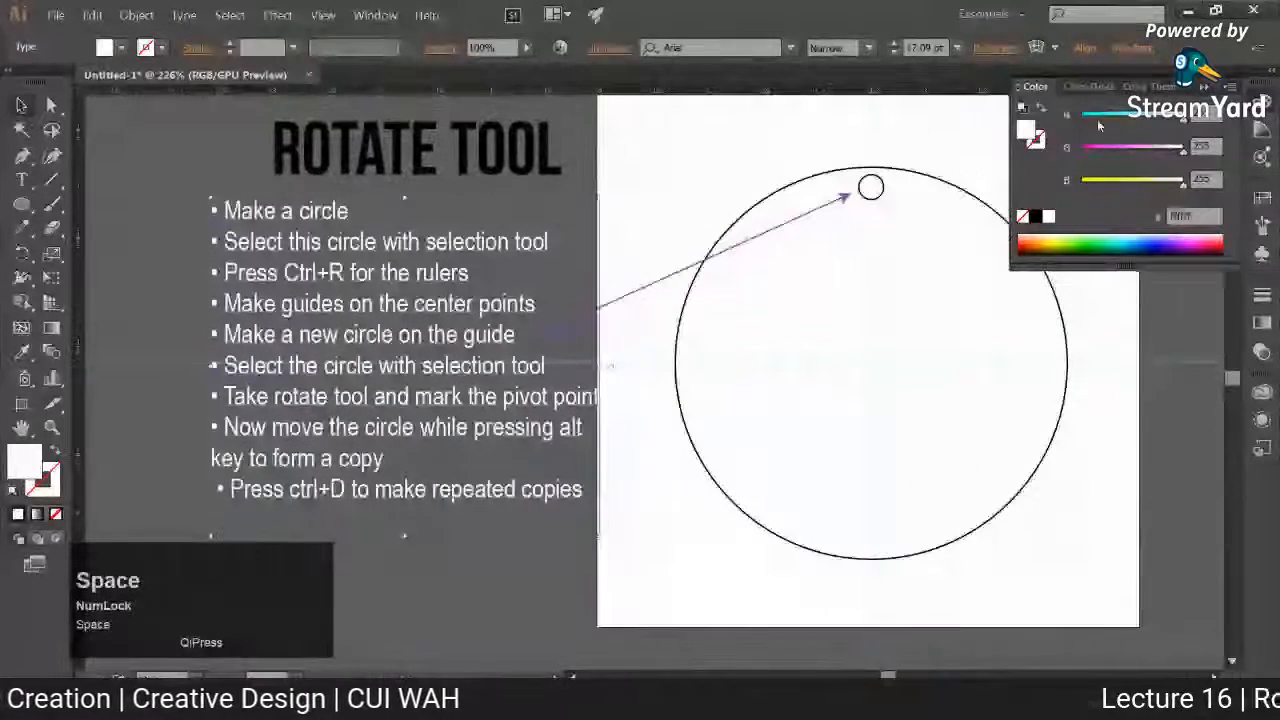
{"action": "left_click", "coordinate": [1204, 87]}
{"action": "left_click", "coordinate": [127, 192]}
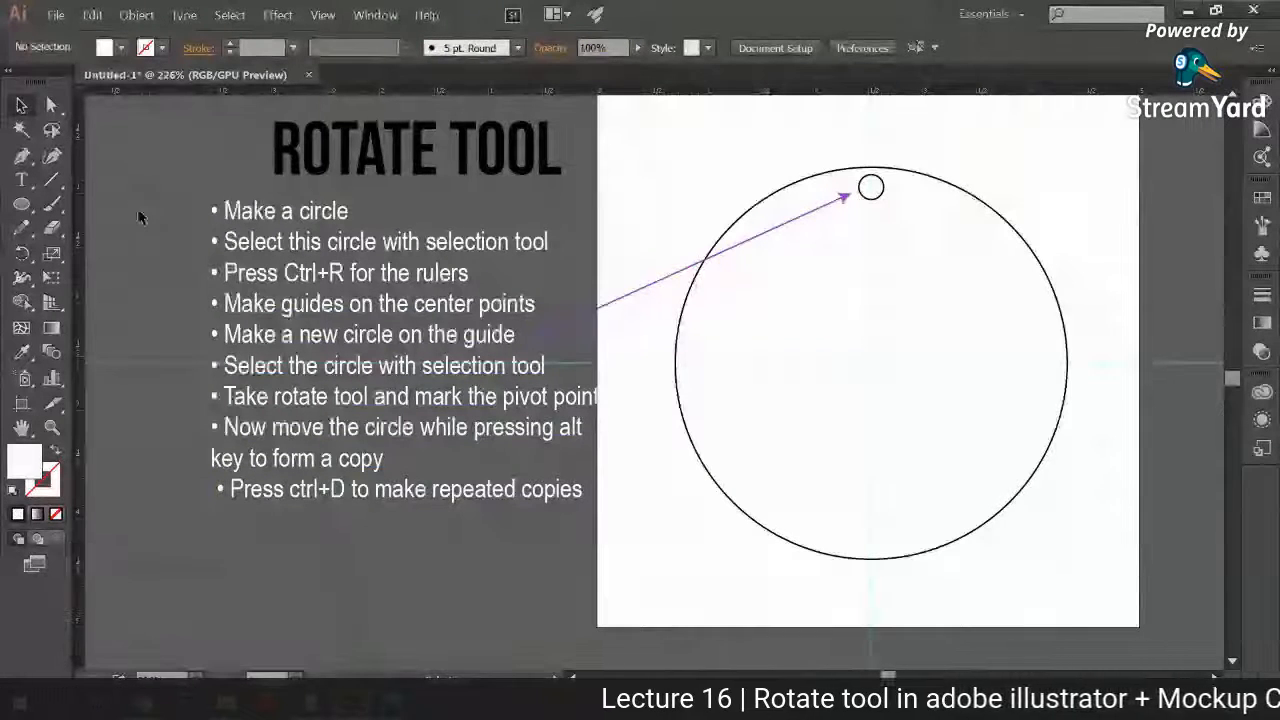
{"action": "left_click_drag", "start_coordinate": [192, 213], "coordinate": [230, 253]}
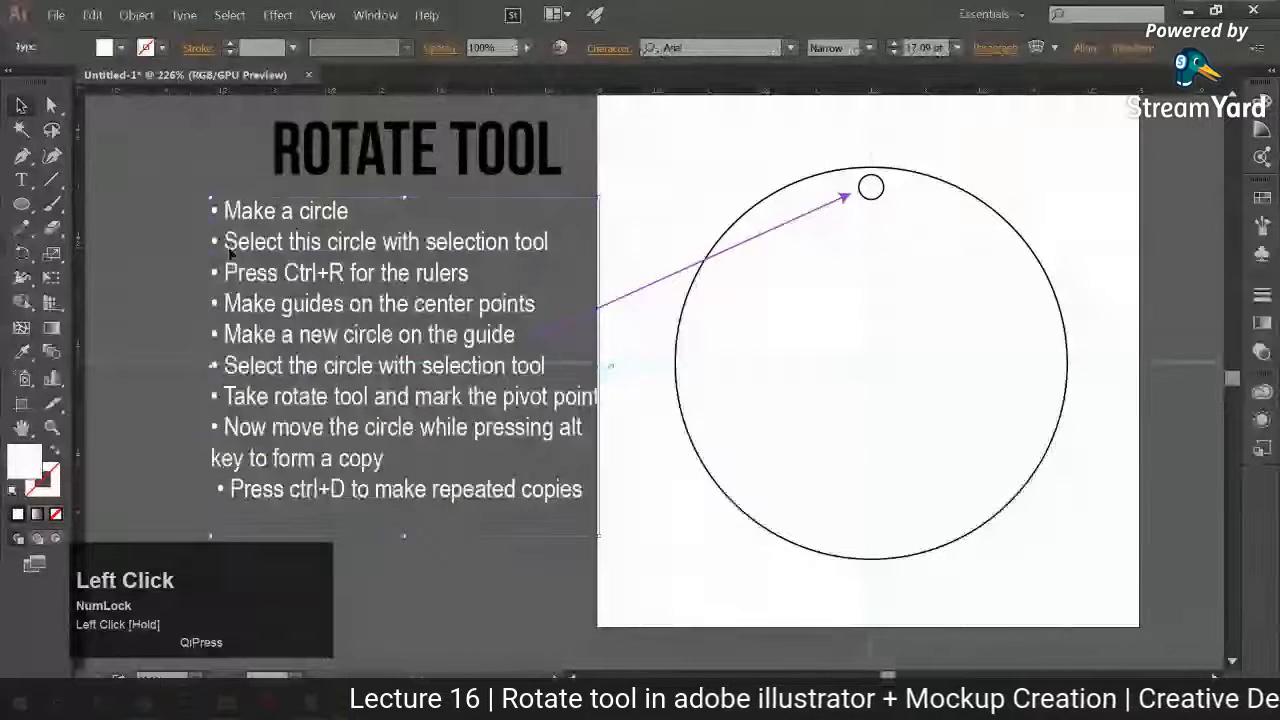
{"action": "left_click", "coordinate": [637, 350]}
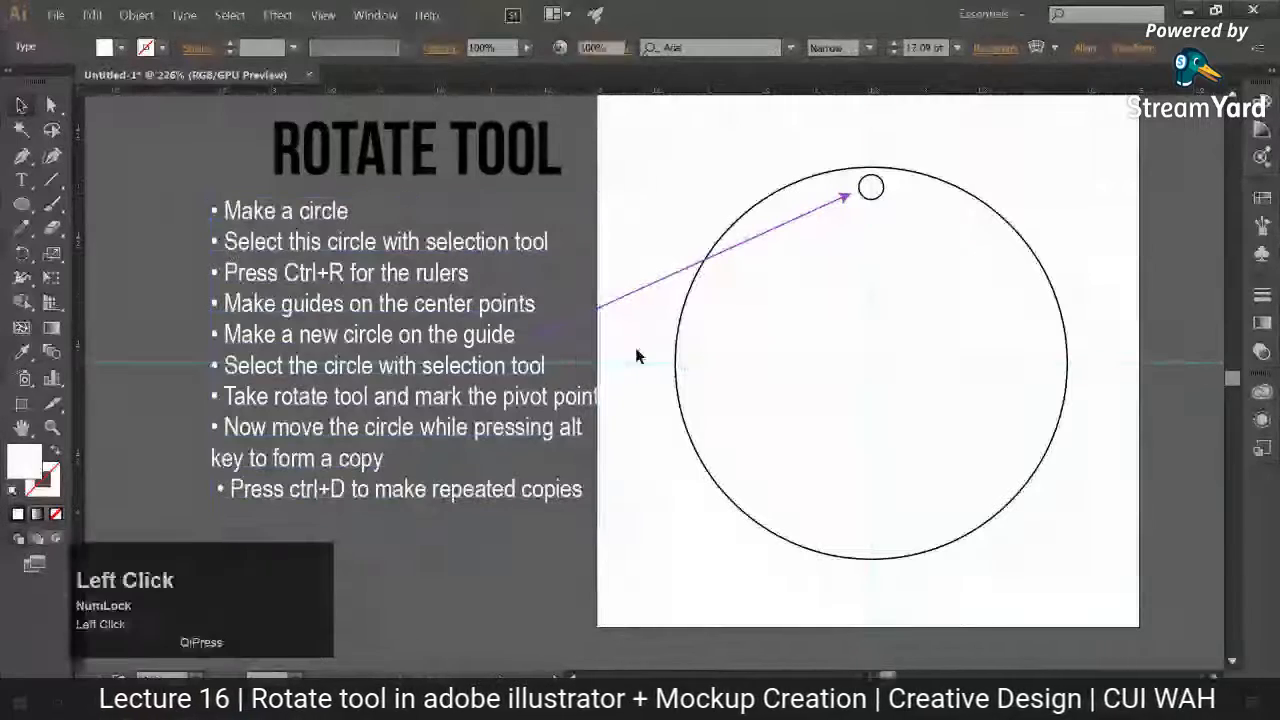
{"action": "left_click_drag", "start_coordinate": [556, 401], "coordinate": [545, 401]}
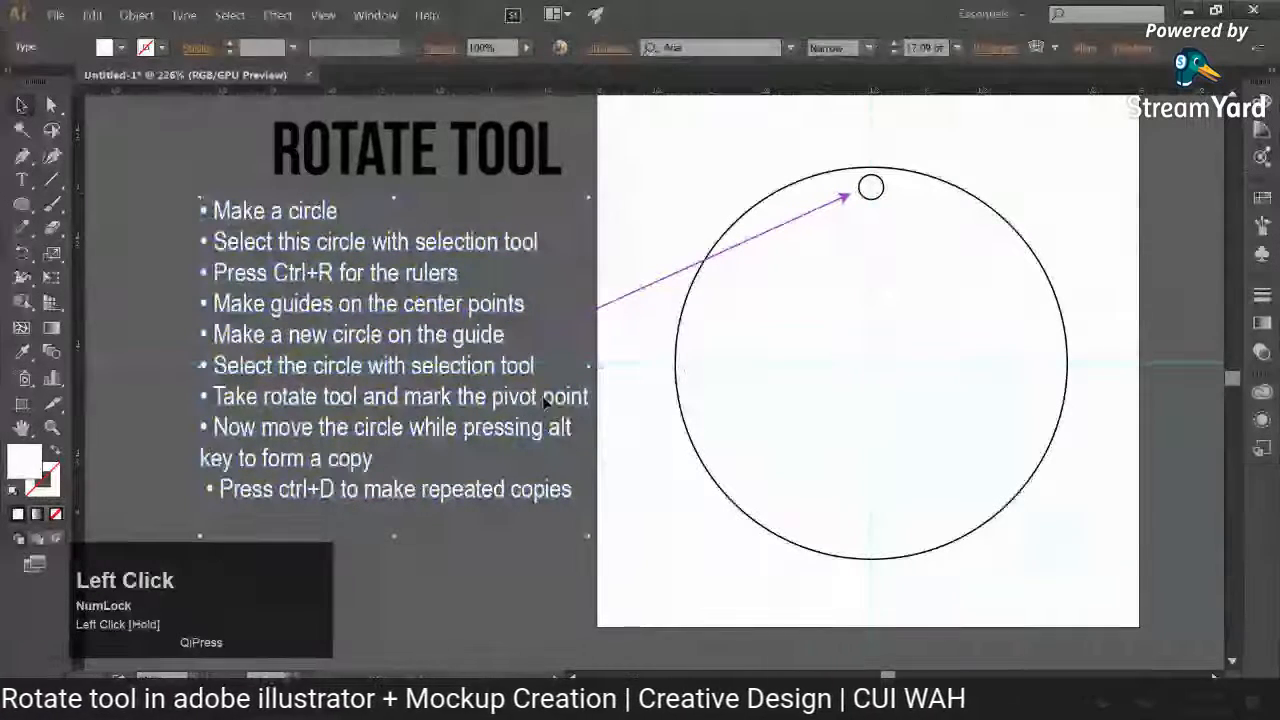
Step: Adjust the purple arrow's two end points so it runs from "Make a new circle on the guide" to just short of the small circle
{"action": "left_click", "coordinate": [547, 339]}
{"action": "left_click", "coordinate": [51, 106]}
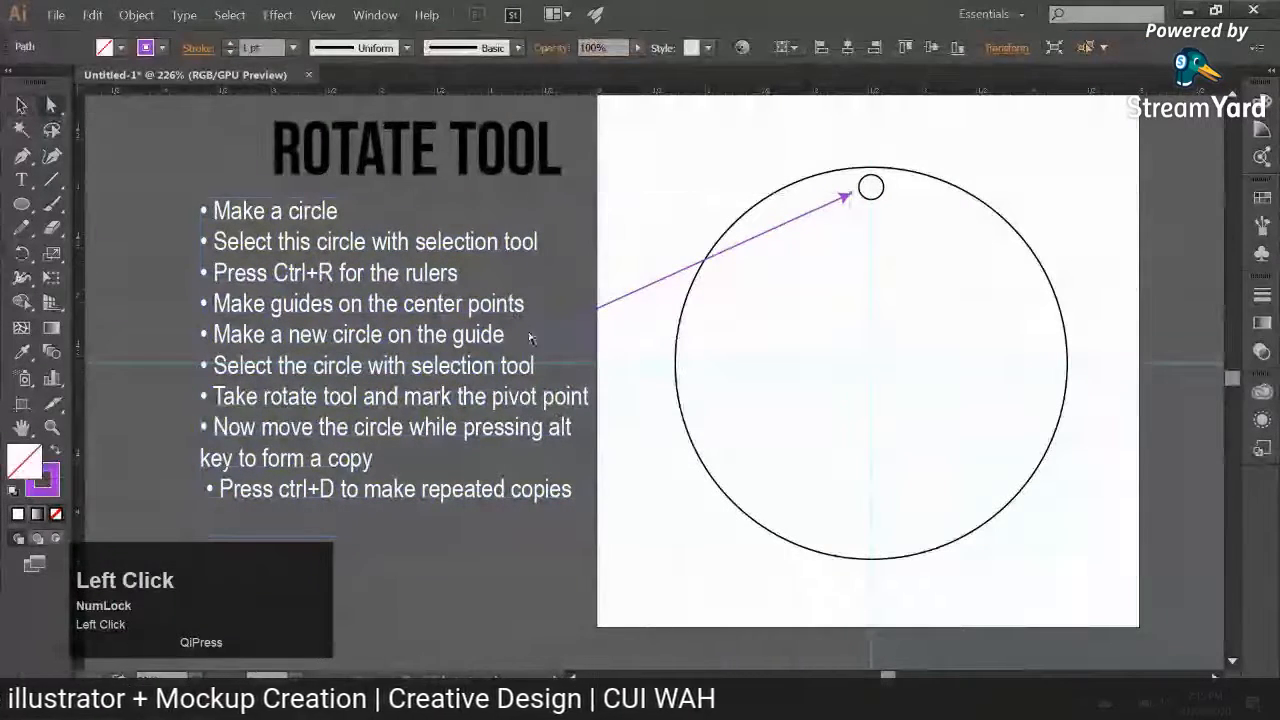
{"action": "left_click_drag", "start_coordinate": [515, 332], "coordinate": [504, 344]}
{"action": "left_click_drag", "start_coordinate": [827, 194], "coordinate": [843, 199]}
{"action": "left_click", "coordinate": [21, 105]}
{"action": "left_click", "coordinate": [120, 193]}
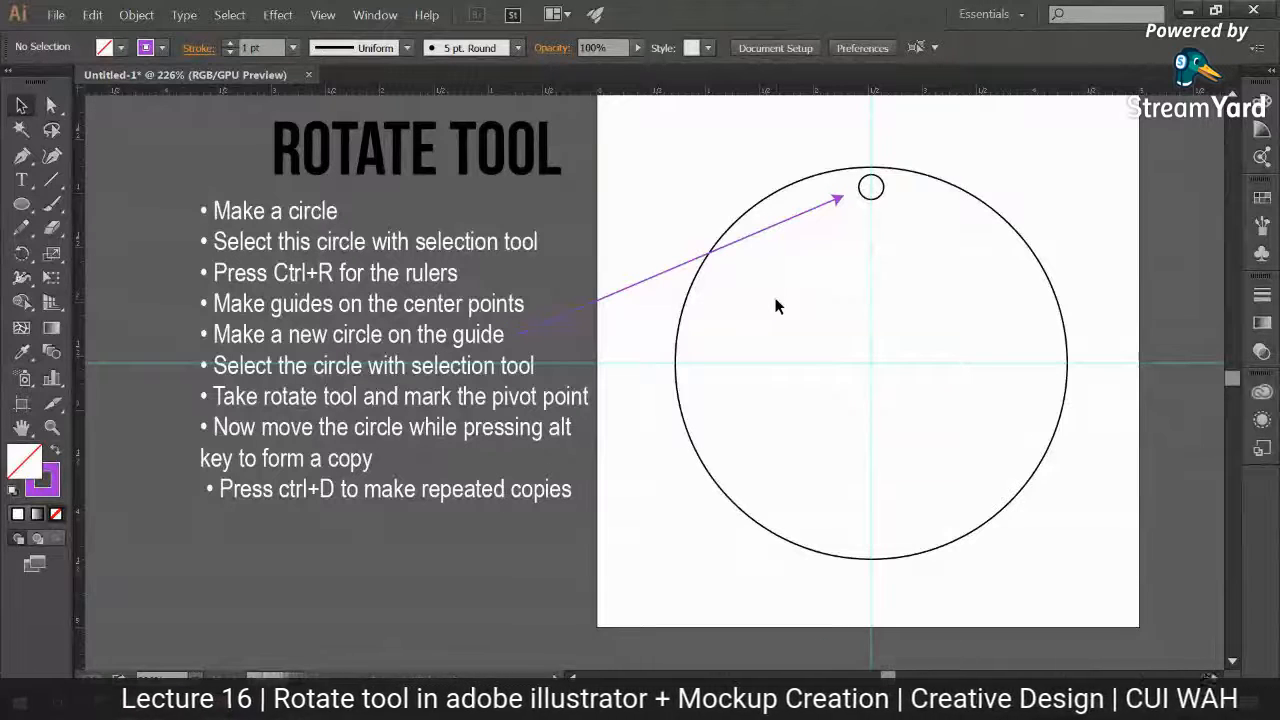
Step: Enlarge the view to 300% and frame the complete list of bulleted notes beside the circle
{"action": "key", "text": "ctrl+equal"}
{"action": "key", "text": "space"}
{"action": "left_click_drag", "start_coordinate": [775, 298], "coordinate": [886, 340]}
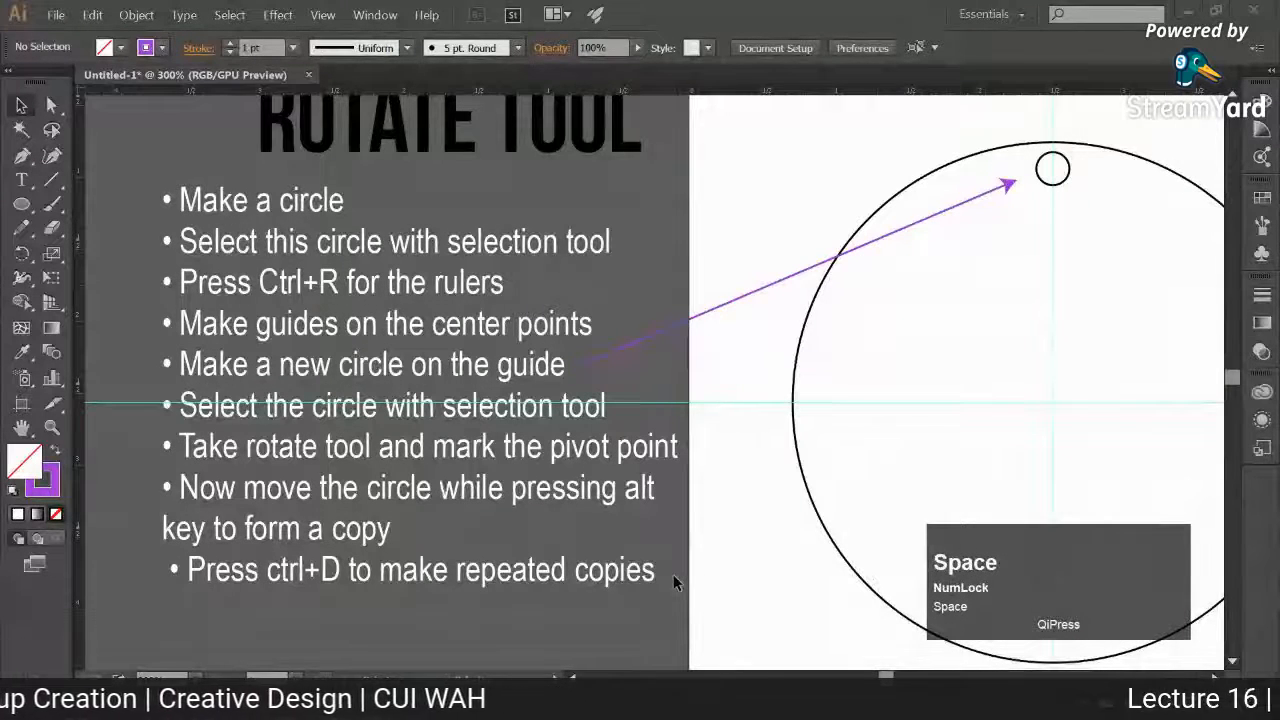
{"action": "key", "text": "space"}
{"action": "left_click_drag", "start_coordinate": [730, 435], "coordinate": [727, 455]}
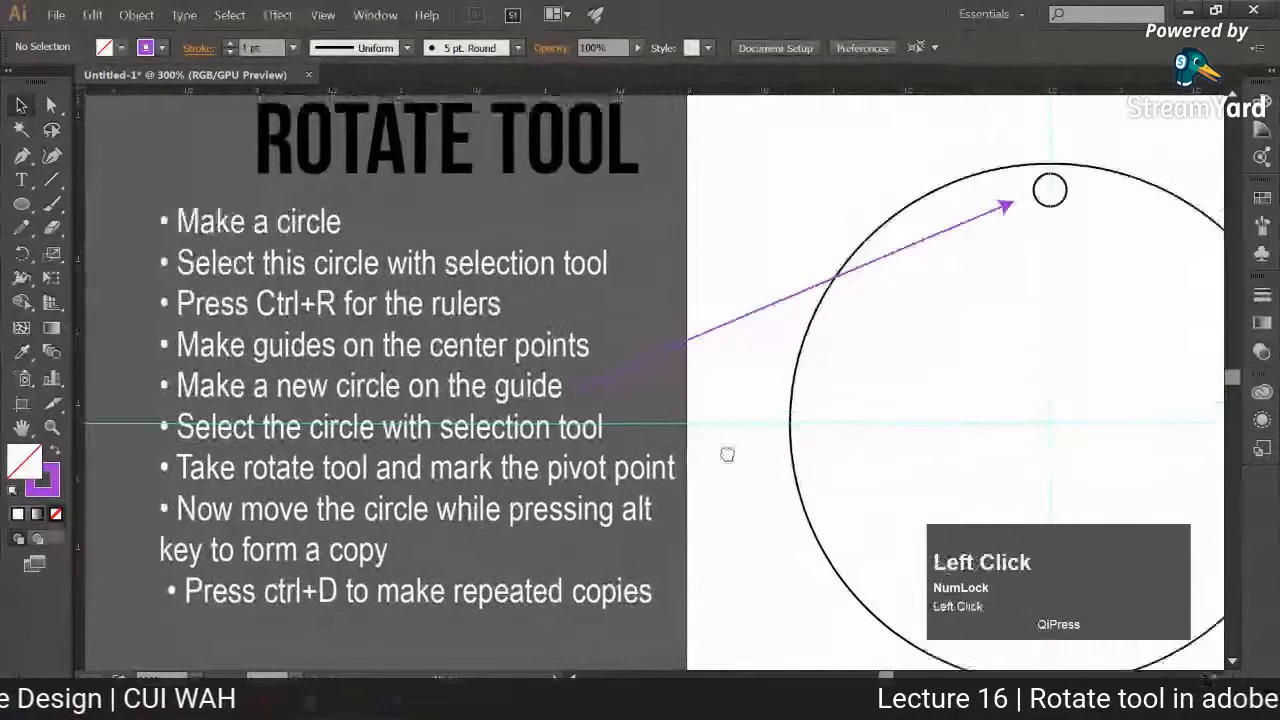
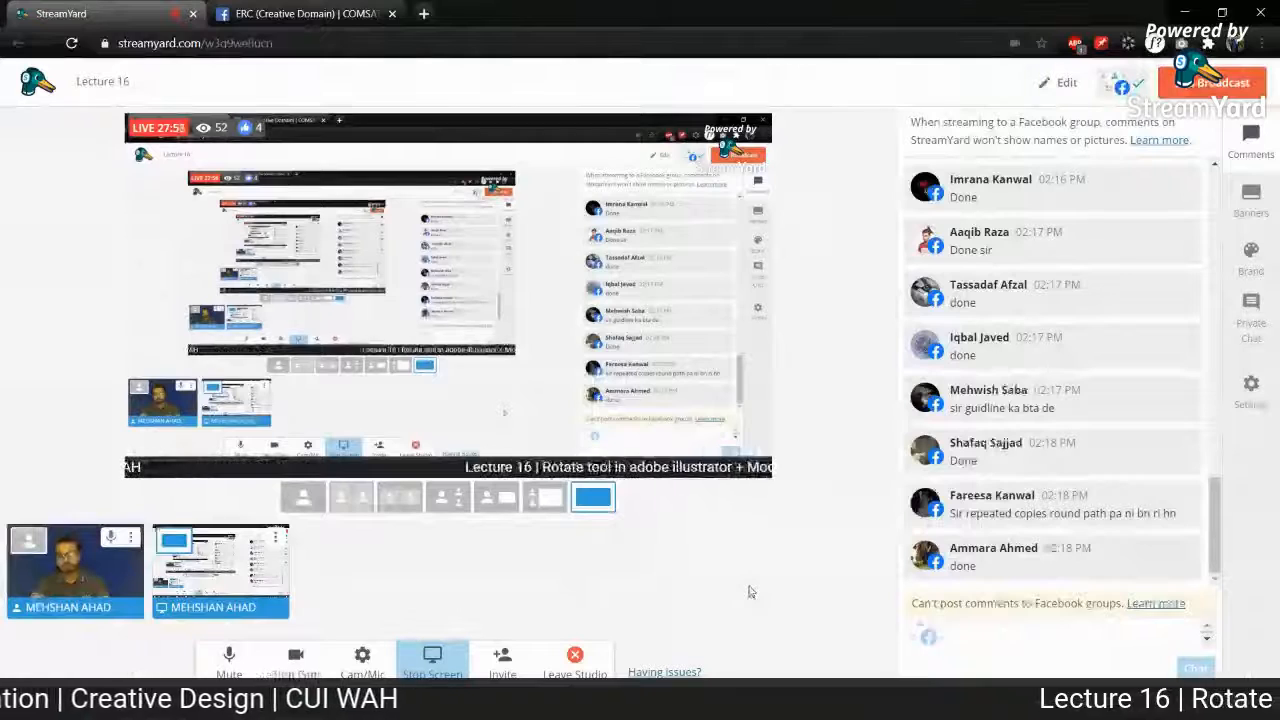
Step: Switch to Illustrator and reduce the view to 200% with the notes and the whole artboard in frame
{"action": "left_click", "coordinate": [352, 702]}
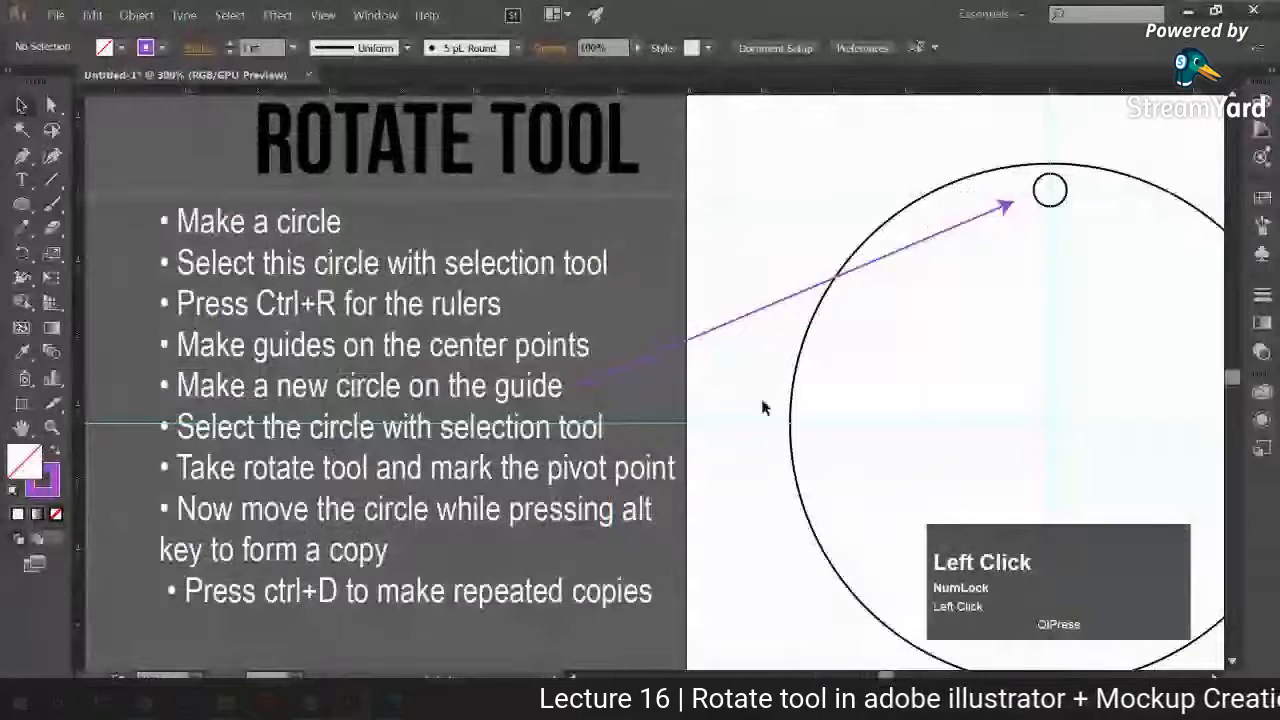
{"action": "key", "text": "space"}
{"action": "left_click_drag", "start_coordinate": [771, 380], "coordinate": [730, 388]}
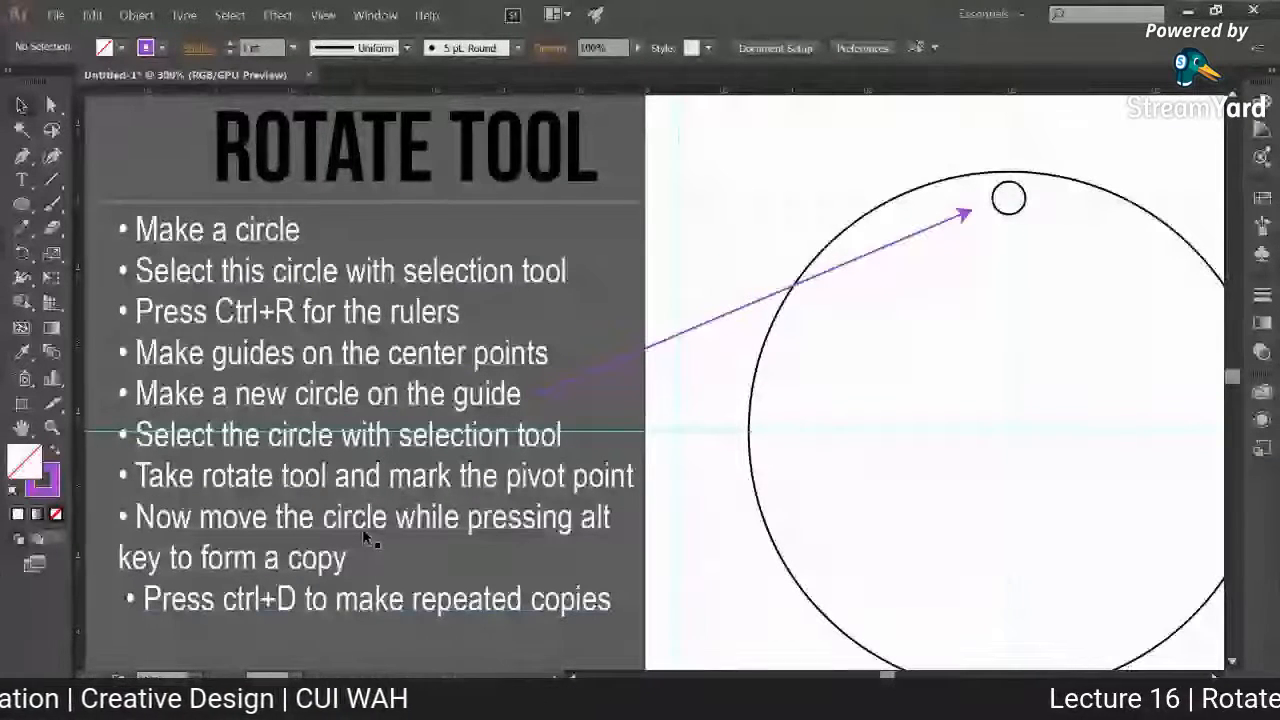
{"action": "key", "text": "ctrl"}
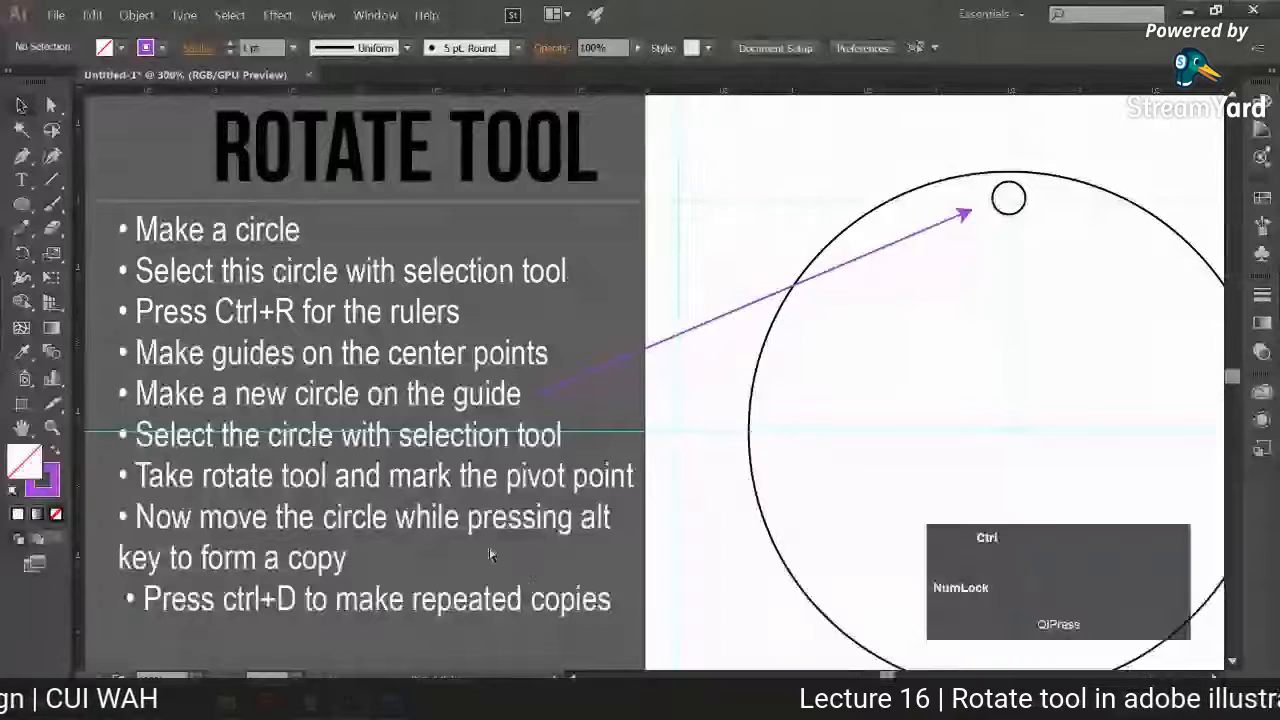
{"action": "key", "text": "ctrl+minus"}
{"action": "left_click_drag", "start_coordinate": [617, 527], "coordinate": [404, 489]}
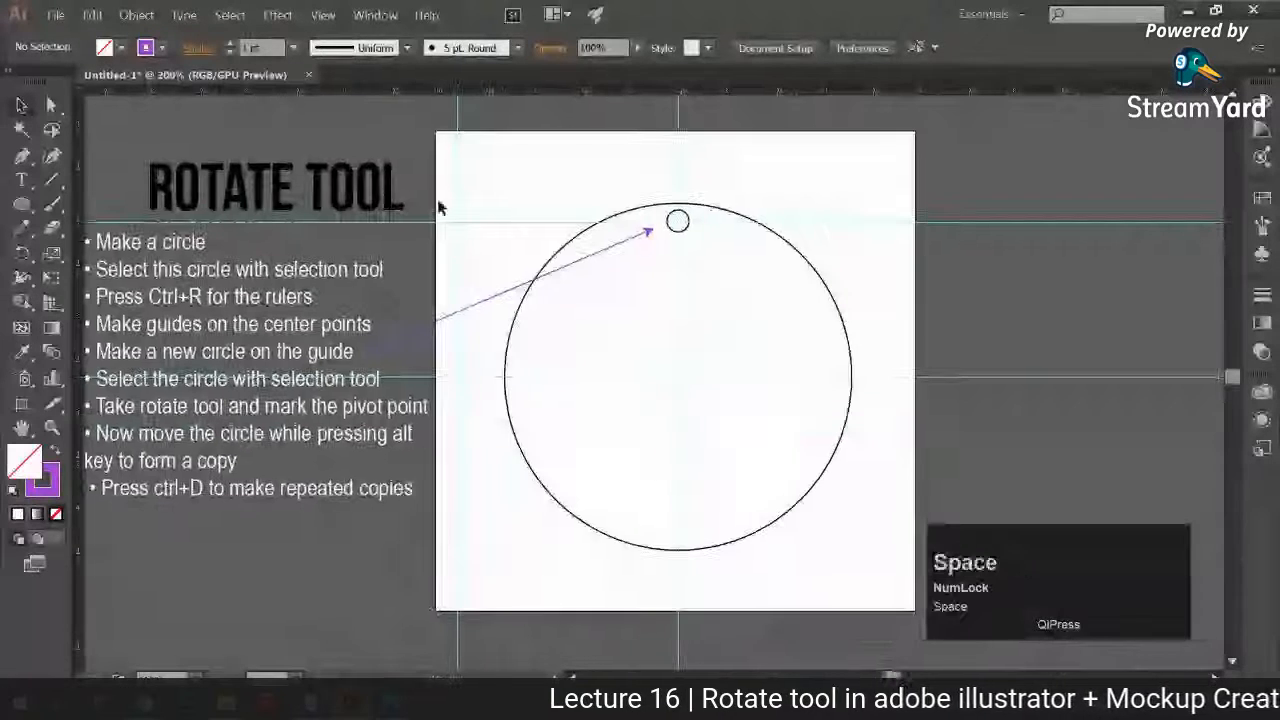
Step: Delete the large circle, the purple arrow and the small circle from the artboard
{"action": "left_click", "coordinate": [514, 374], "text": "ctrl"}
{"action": "key", "text": "ctrl+z"}
{"action": "left_click", "coordinate": [633, 249]}
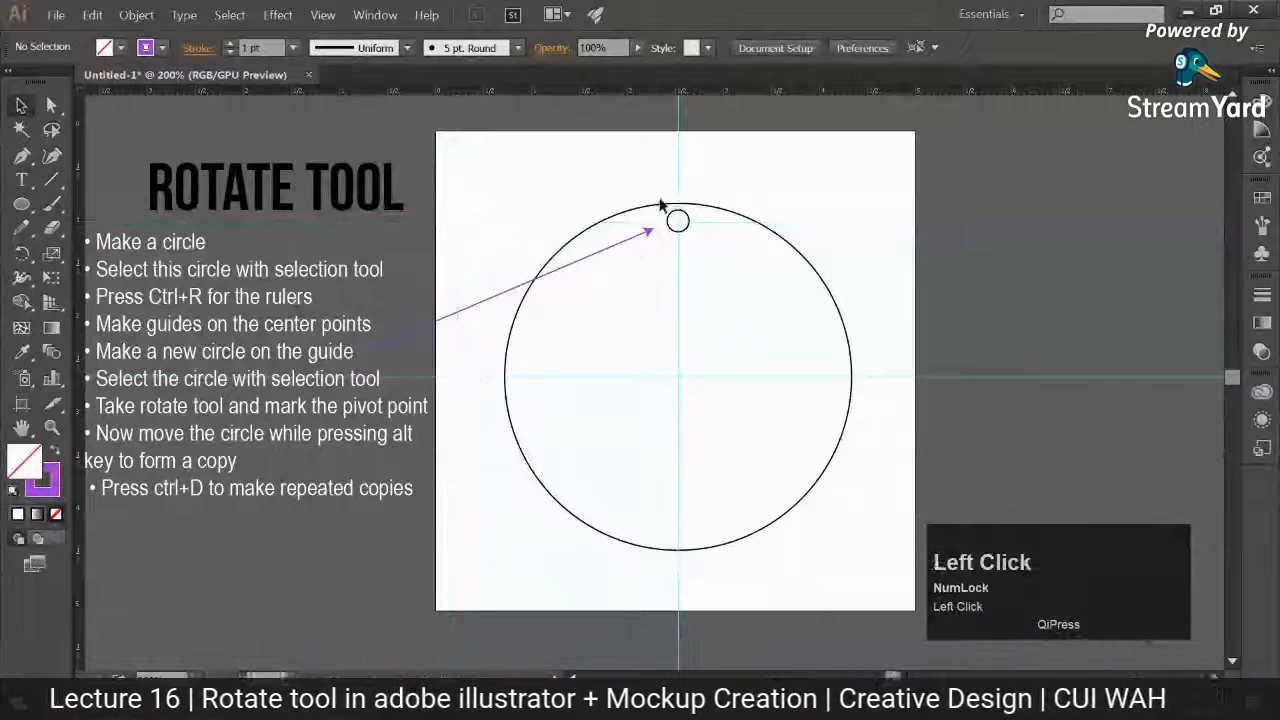
{"action": "left_click", "coordinate": [680, 205]}
{"action": "left_click", "coordinate": [599, 257], "text": "shift"}
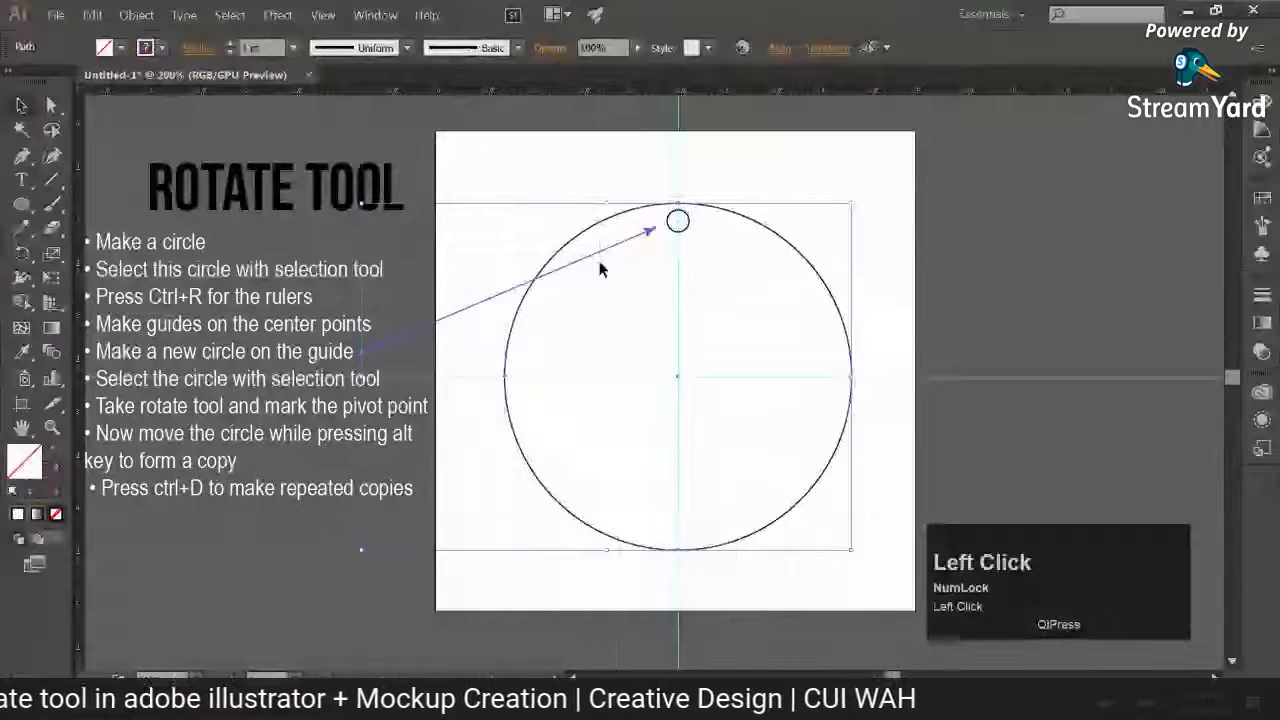
{"action": "key", "text": "Delete"}
{"action": "left_click_drag", "start_coordinate": [627, 262], "coordinate": [642, 264]}
{"action": "left_click", "coordinate": [692, 212]}
{"action": "key", "text": "Delete"}
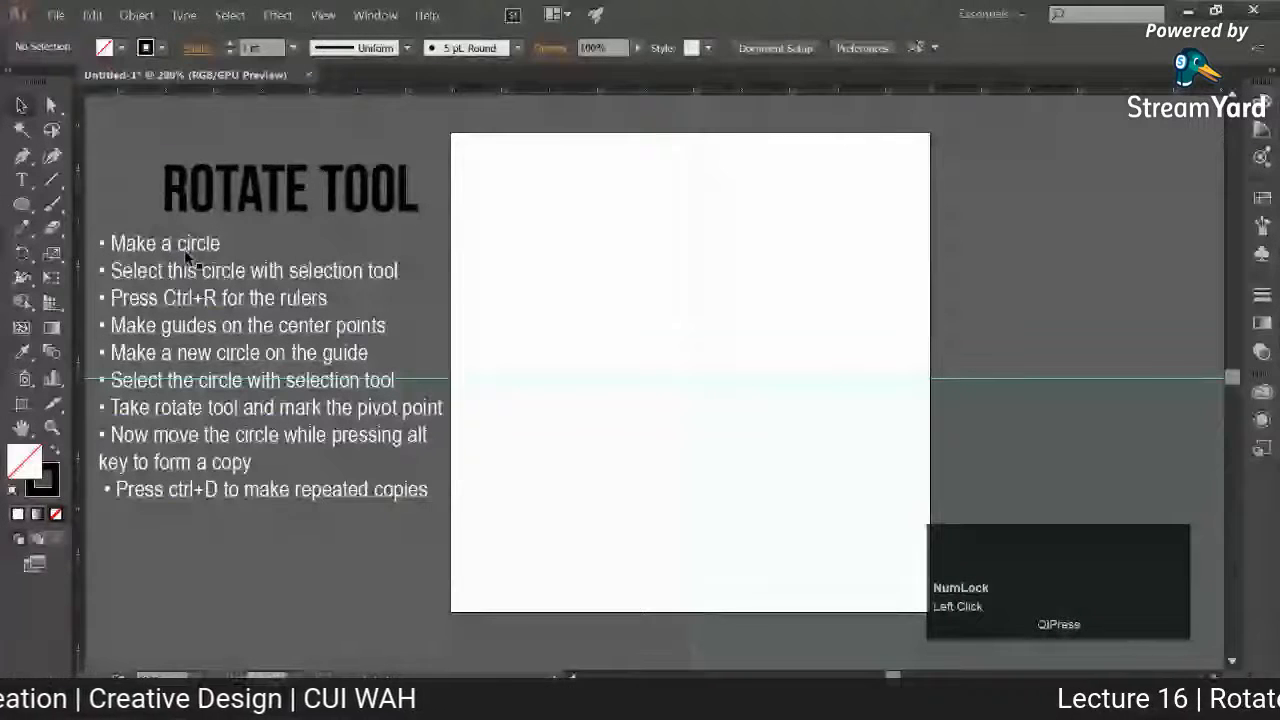
Step: Activate the Ellipse tool and clear all guides from the document
{"action": "left_click", "coordinate": [21, 203]}
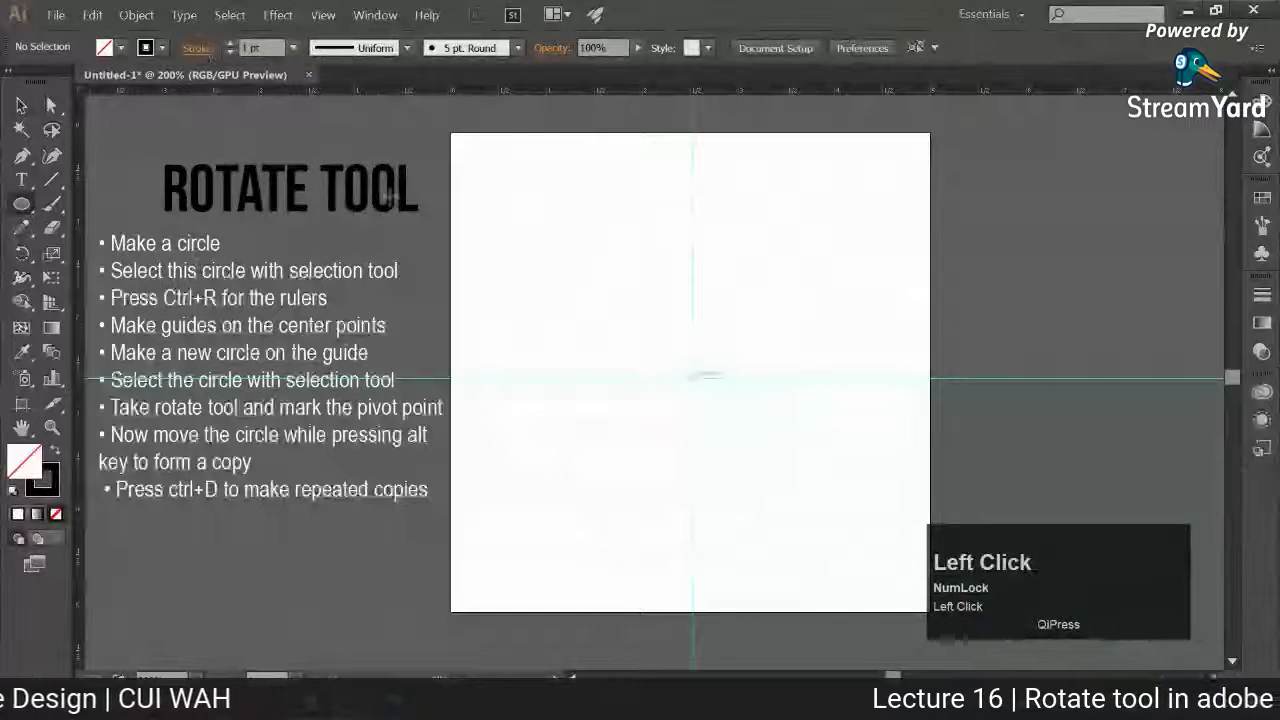
{"action": "left_click", "coordinate": [322, 15]}
{"action": "mouse_move", "coordinate": [543, 460]}
{"action": "left_click", "coordinate": [600, 524]}
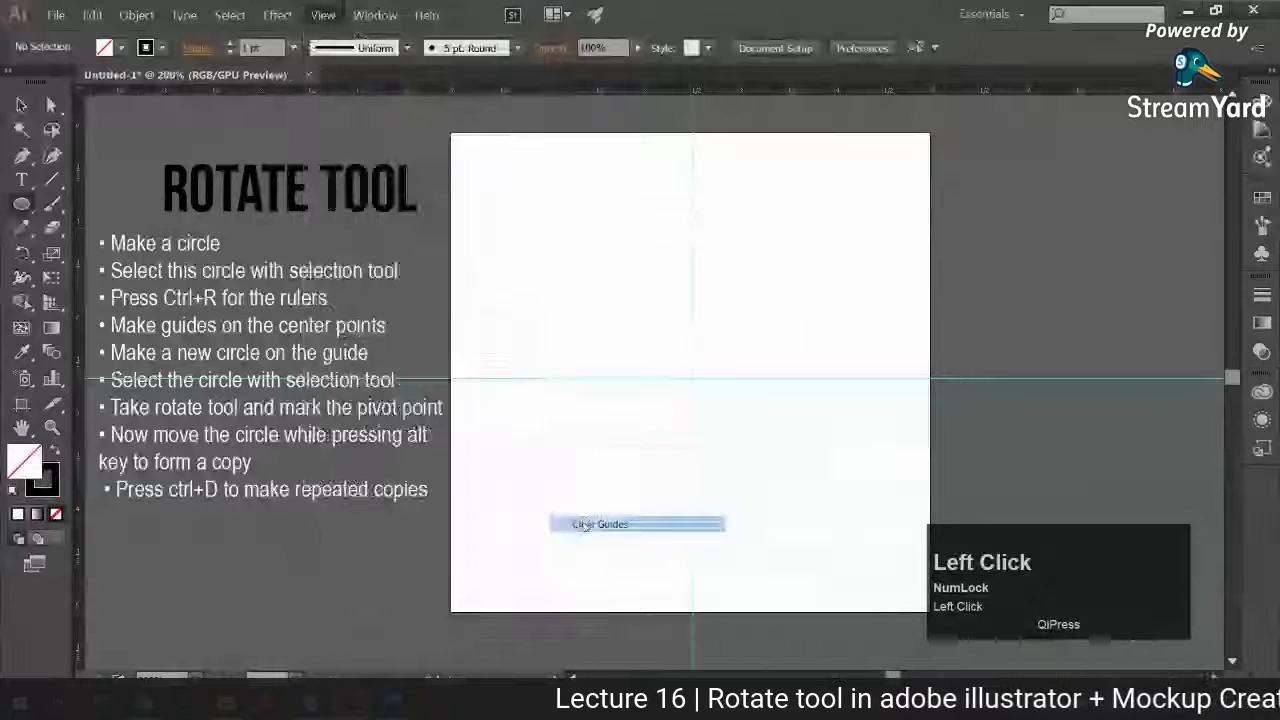
Step: Draw a large unfilled circle with a 1 pt black stroke outward from the artboard's centre and select it
{"action": "left_click_drag", "start_coordinate": [782, 483], "coordinate": [786, 491]}
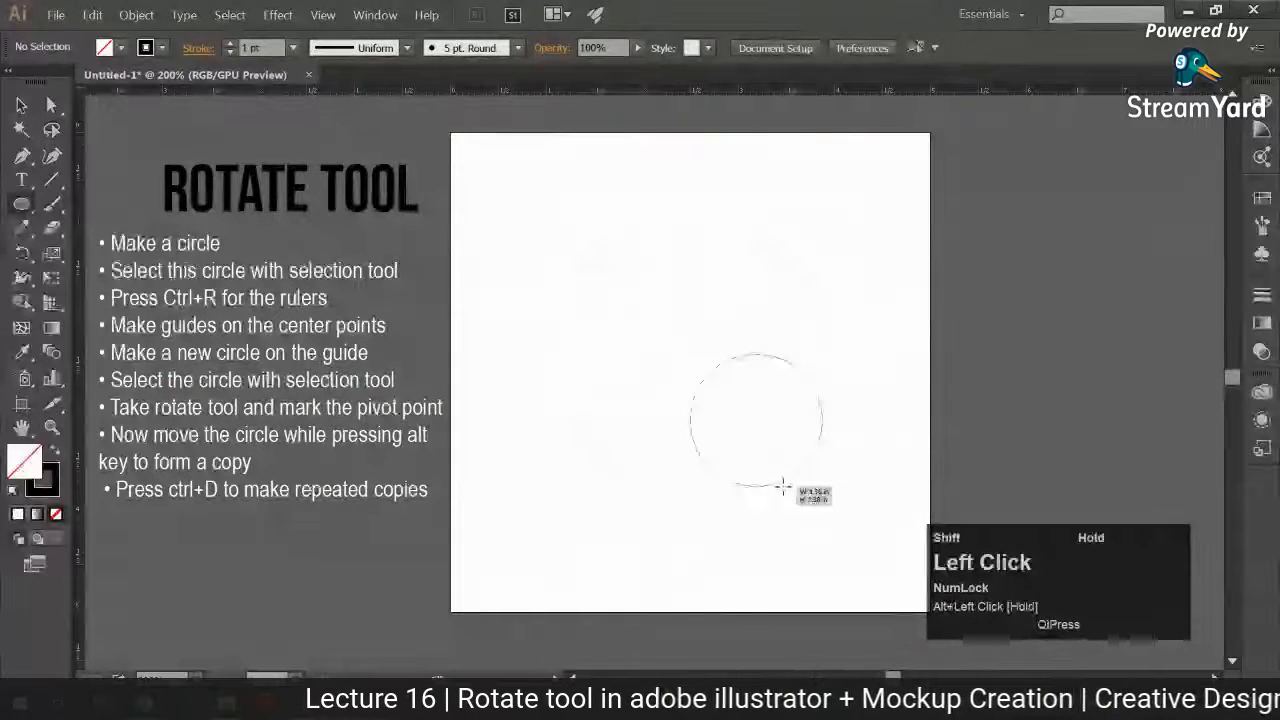
{"action": "key", "text": "ctrl+z"}
{"action": "left_click_drag", "start_coordinate": [689, 370], "coordinate": [794, 531]}
{"action": "left_click", "coordinate": [22, 106]}
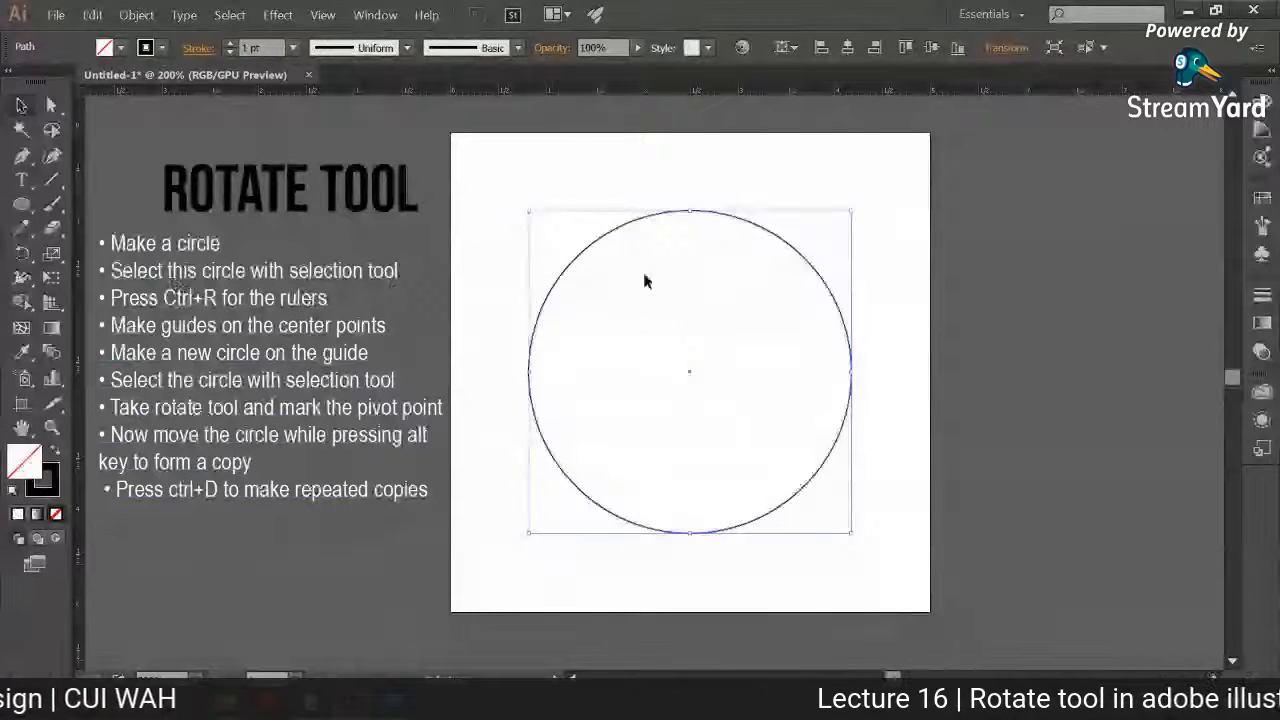
{"action": "left_click", "coordinate": [634, 210]}
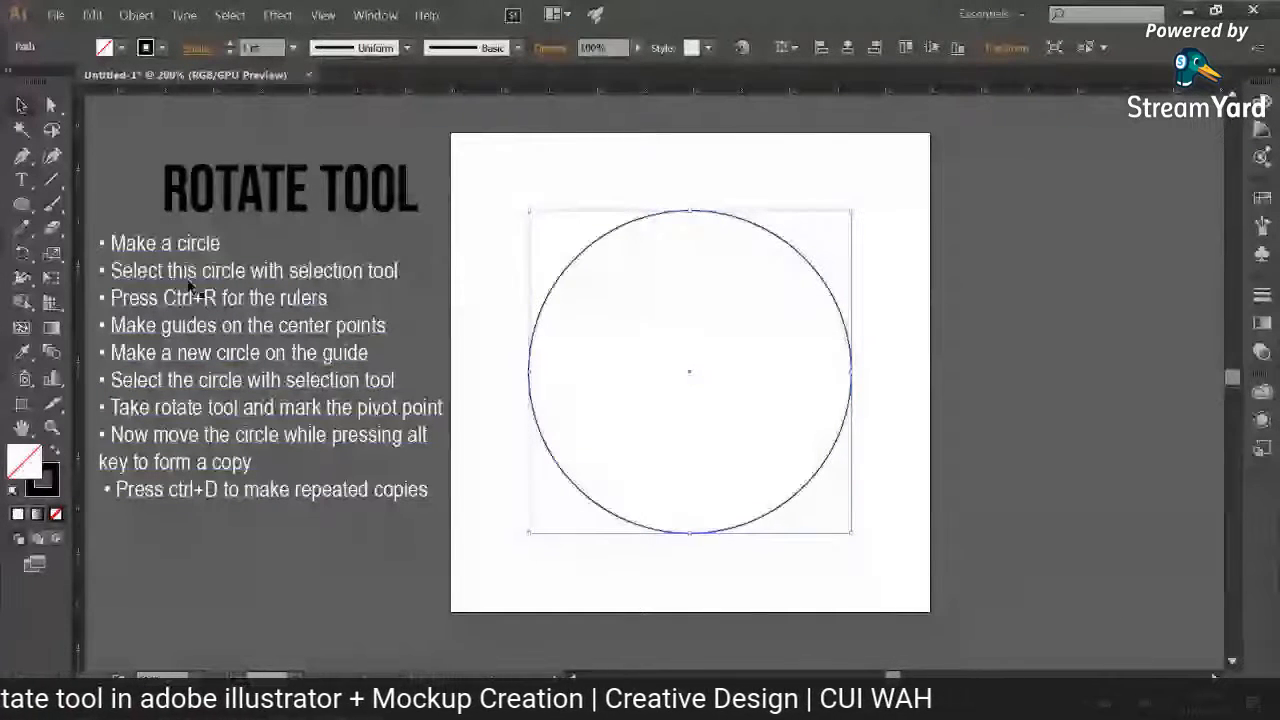
Step: Toggle the rulers off and back on, and place a vertical and a horizontal guide through the circle's centre
{"action": "left_click", "coordinate": [237, 255], "text": "ctrl"}
{"action": "key", "text": "ctrl+r"}
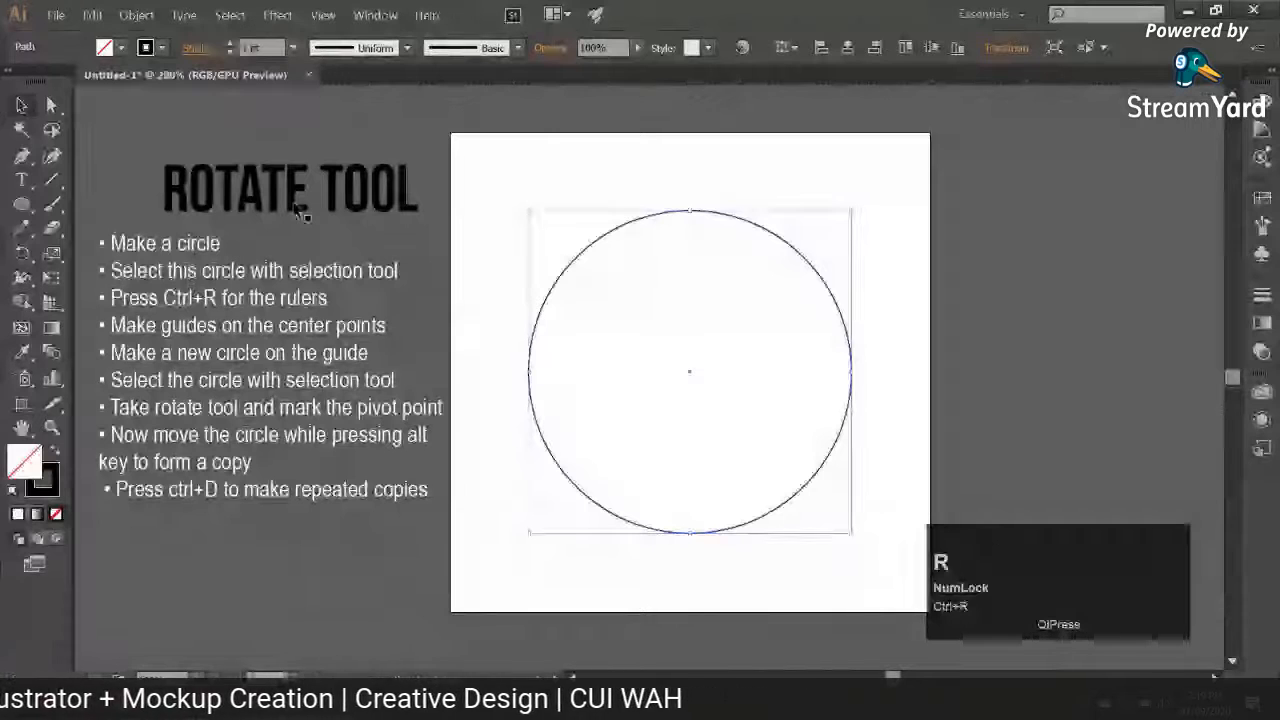
{"action": "key", "text": "ctrl+r"}
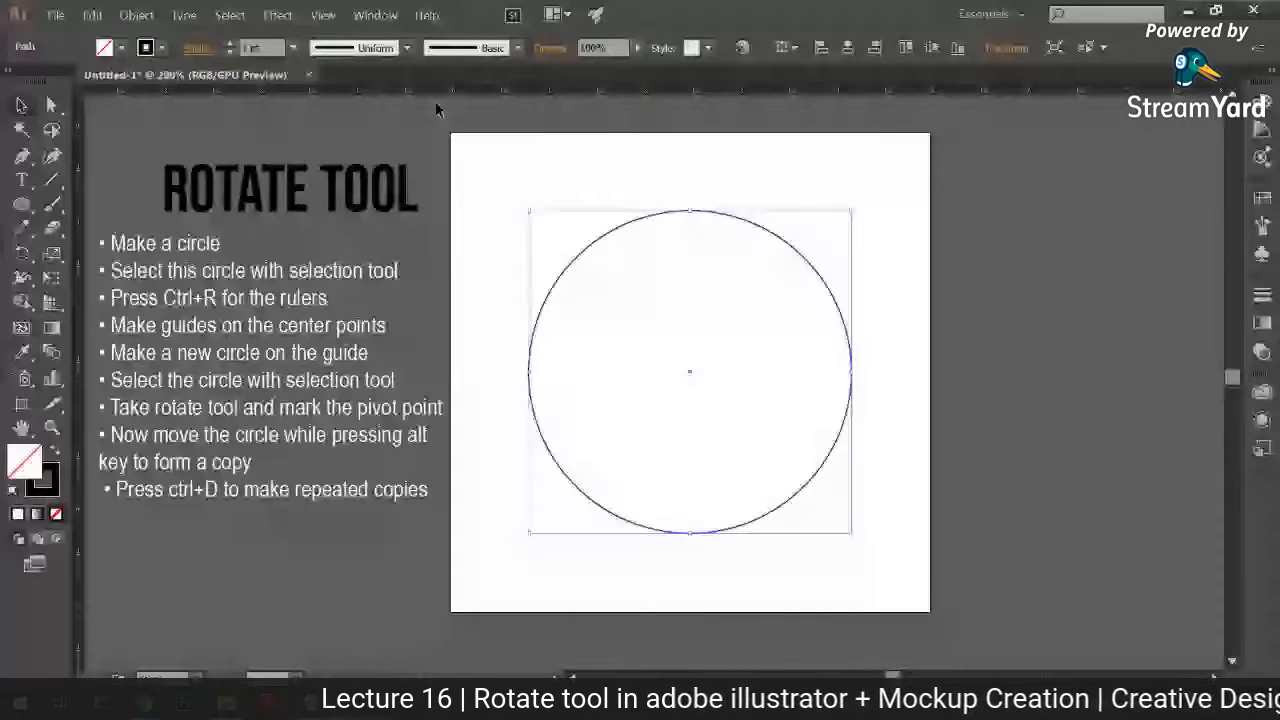
{"action": "left_click_drag", "start_coordinate": [81, 300], "coordinate": [690, 371]}
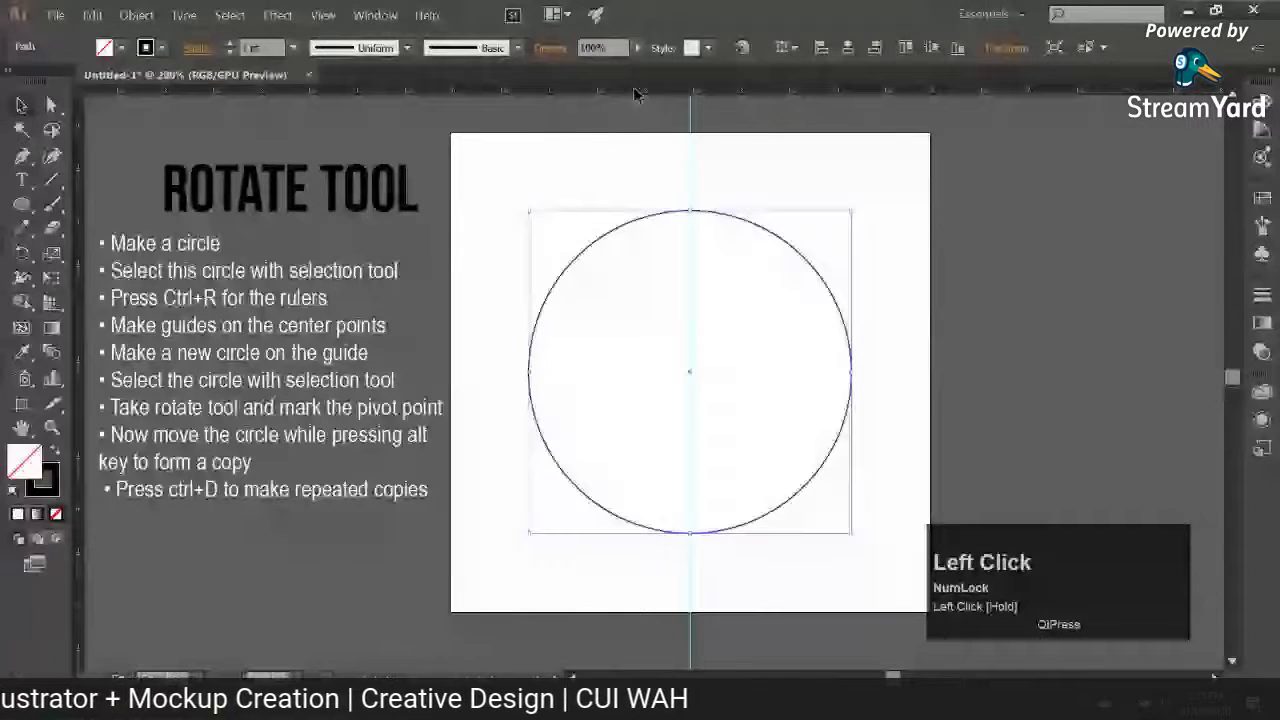
{"action": "left_click_drag", "start_coordinate": [634, 90], "coordinate": [691, 373]}
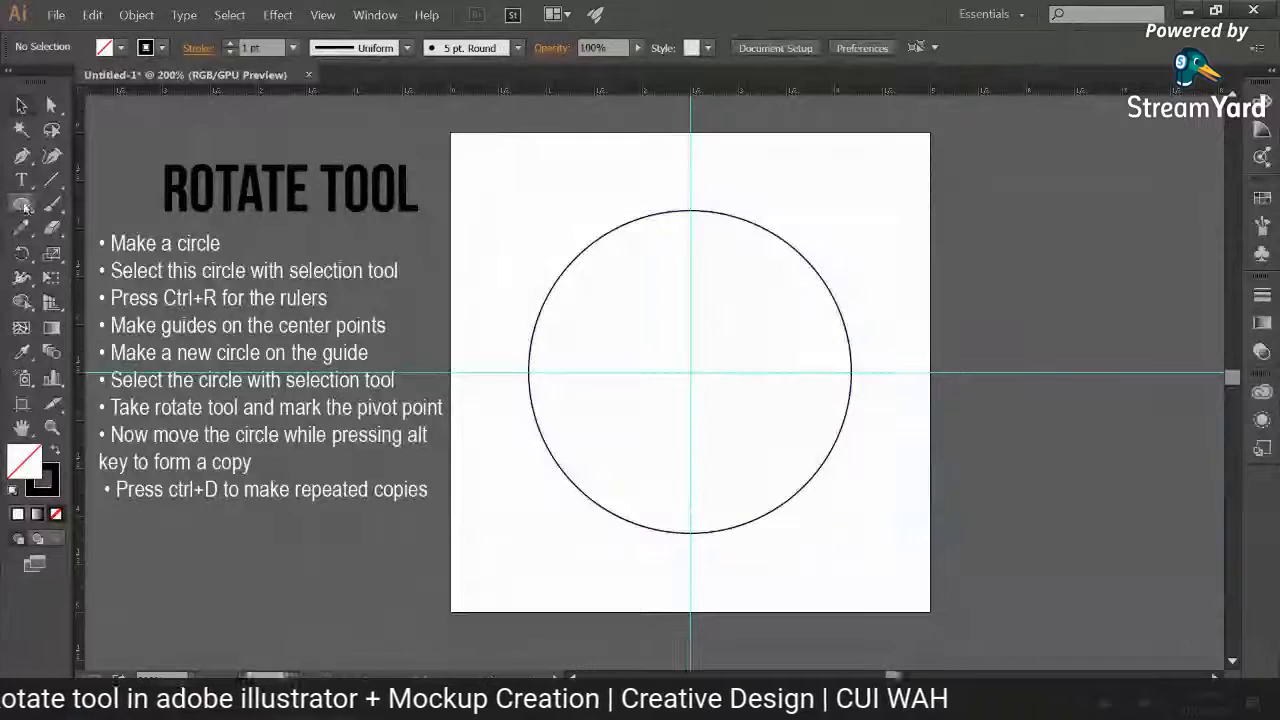
{"action": "left_click", "coordinate": [680, 400]}
Step: Draw a small black-filled circle without stroke, centred on the vertical guide just inside the large circle's upper edge
{"action": "key", "text": "l"}
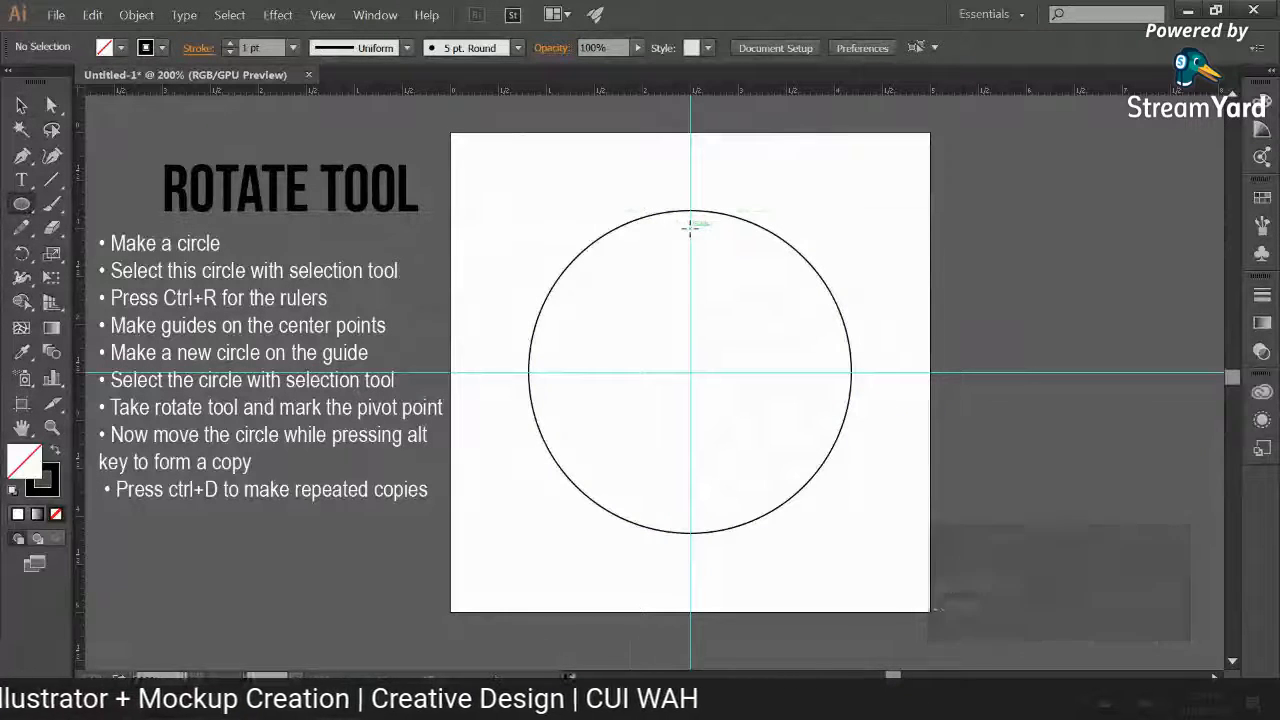
{"action": "mouse_move", "coordinate": [690, 228]}
{"action": "left_mouse_down"}
{"action": "mouse_move", "coordinate": [715, 263]}
{"action": "mouse_move", "coordinate": [688, 266]}
{"action": "left_mouse_up"}
{"action": "key", "text": "ctrl+z"}
{"action": "key", "text": "v"}
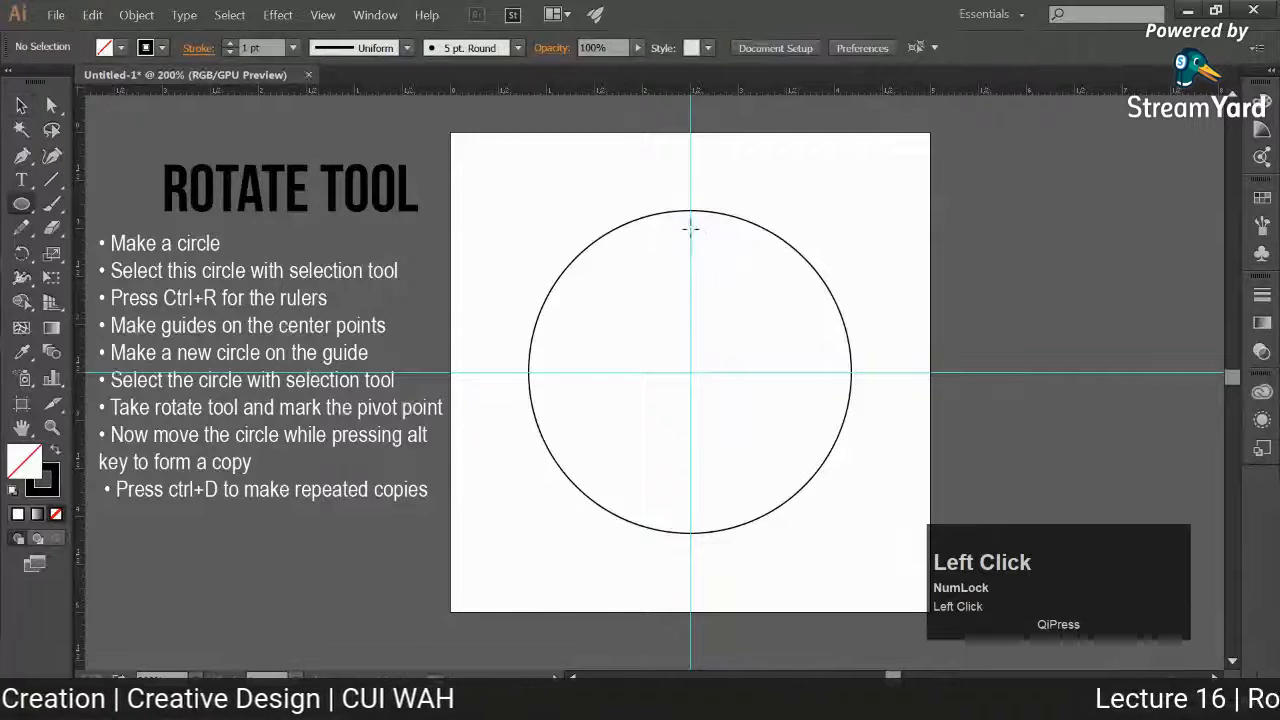
{"action": "left_click_drag", "start_coordinate": [691, 231], "coordinate": [706, 244]}
{"action": "left_click", "coordinate": [21, 104]}
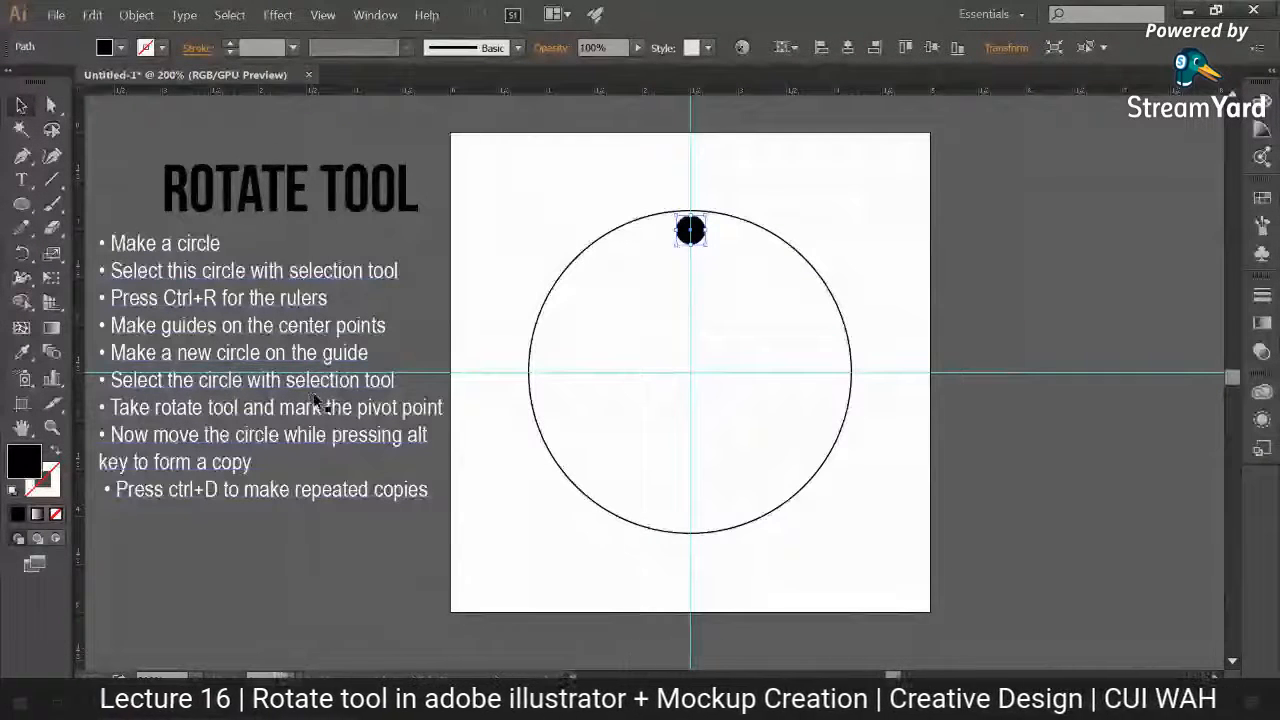
Step: Rotate a copy of the small black circle about 38° clockwise around the large circle's centre with the Rotate tool
{"action": "left_click", "coordinate": [687, 232]}
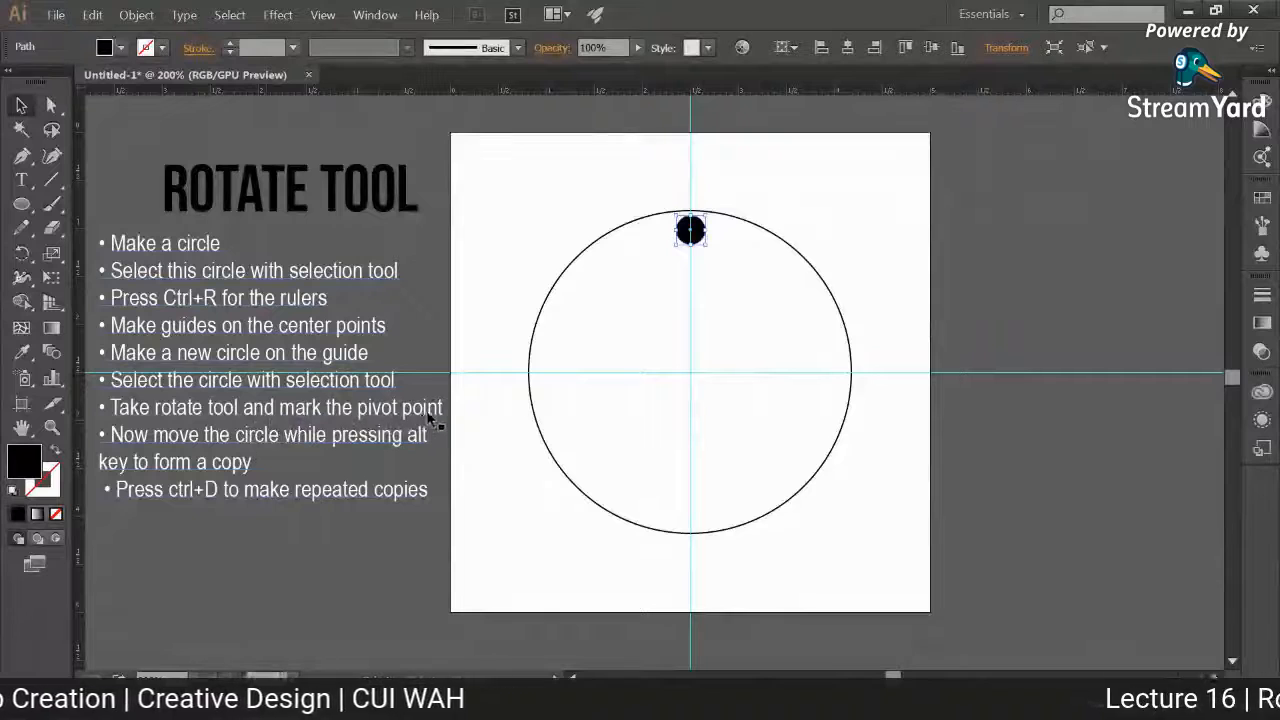
{"action": "right_click", "coordinate": [22, 253]}
{"action": "left_click", "coordinate": [95, 253]}
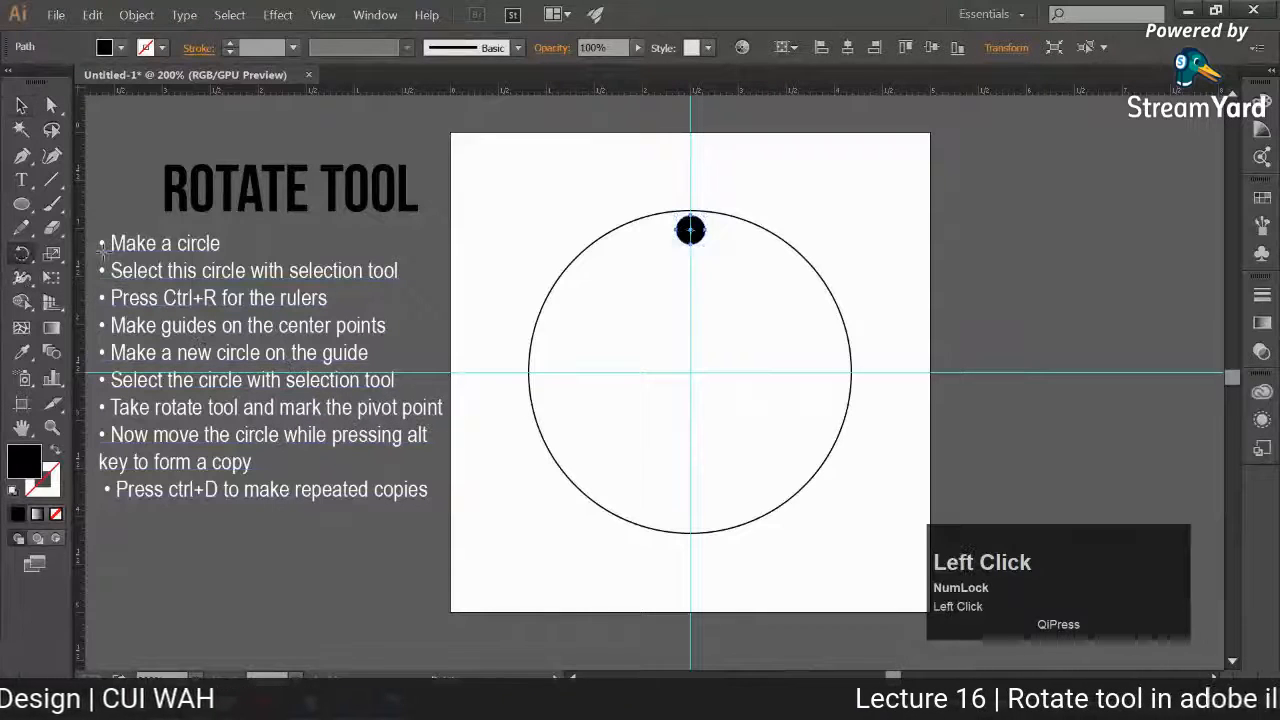
{"action": "left_click", "coordinate": [690, 372]}
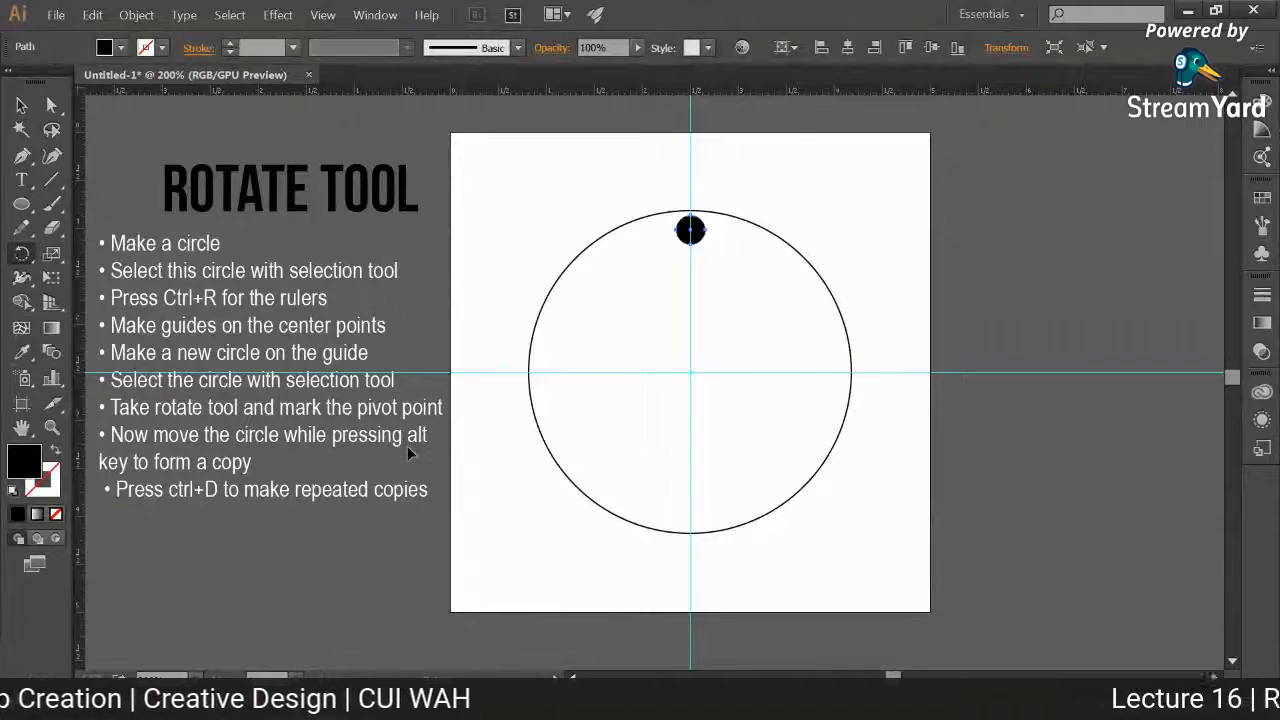
{"action": "left_click_drag", "start_coordinate": [692, 231], "coordinate": [773, 288]}
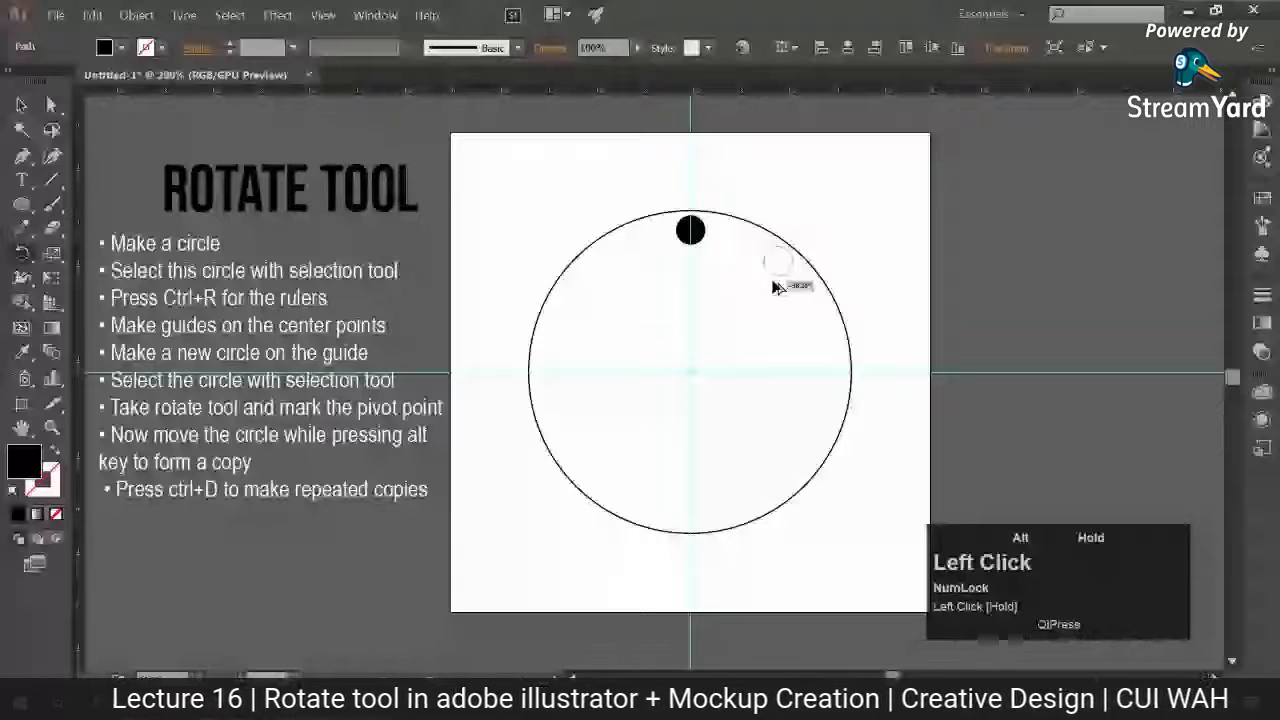
{"action": "left_click_drag", "start_coordinate": [773, 288], "coordinate": [773, 288]}
Step: Repeat the rotated copy around the large circle until the ring holds ten small black circles
{"action": "key", "text": "ctrl+d"}
{"action": "key", "text": "ctrl+d"}
{"action": "key", "text": "ctrl+d"}
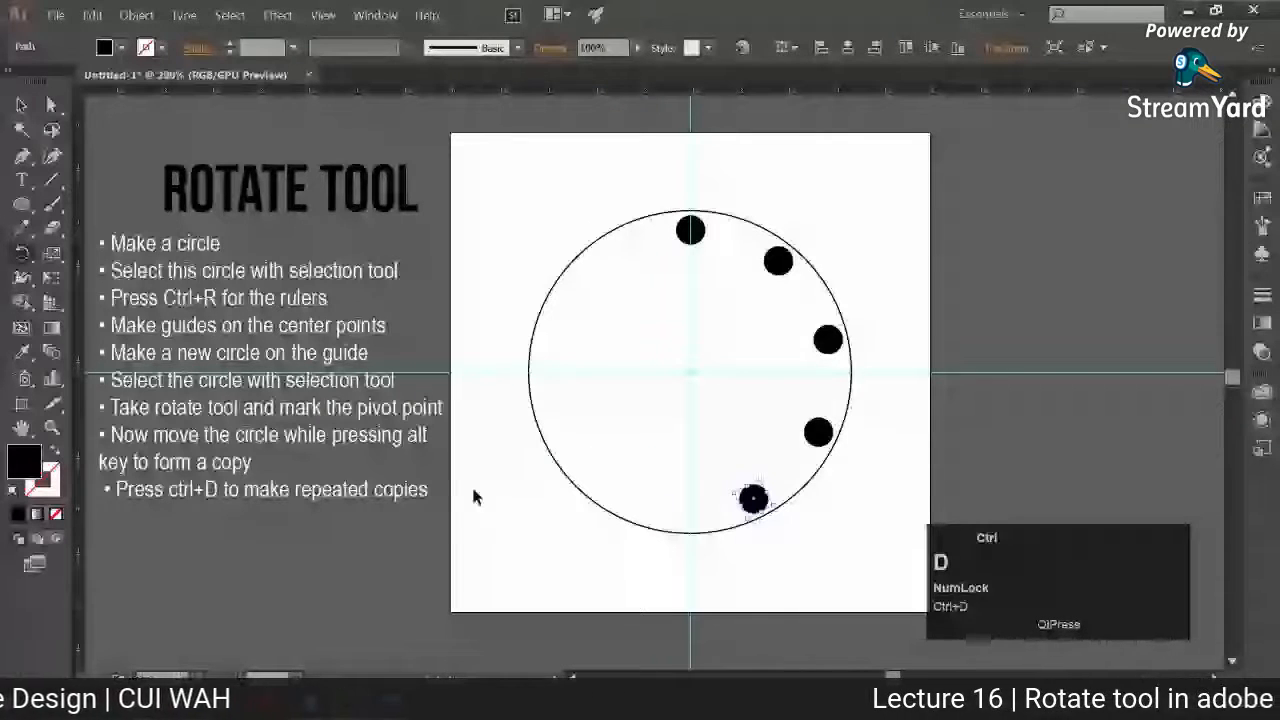
{"action": "key", "text": "ctrl+d"}
{"action": "key", "text": "ctrl+d"}
{"action": "key", "text": "ctrl+d"}
{"action": "key", "text": "ctrl+d"}
{"action": "key", "text": "ctrl+d"}
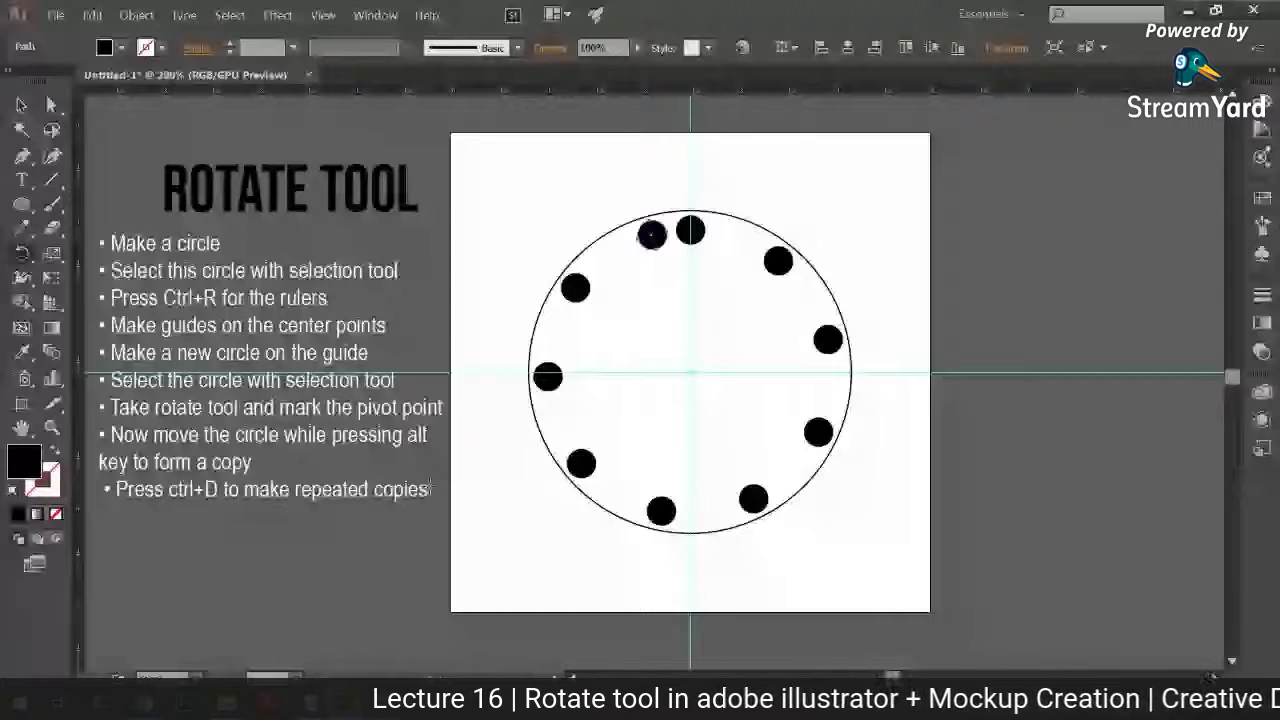
Step: Clear the guides and delete the large circle to preview only the ring of dots, and undo both removals
{"action": "left_click", "coordinate": [22, 105]}
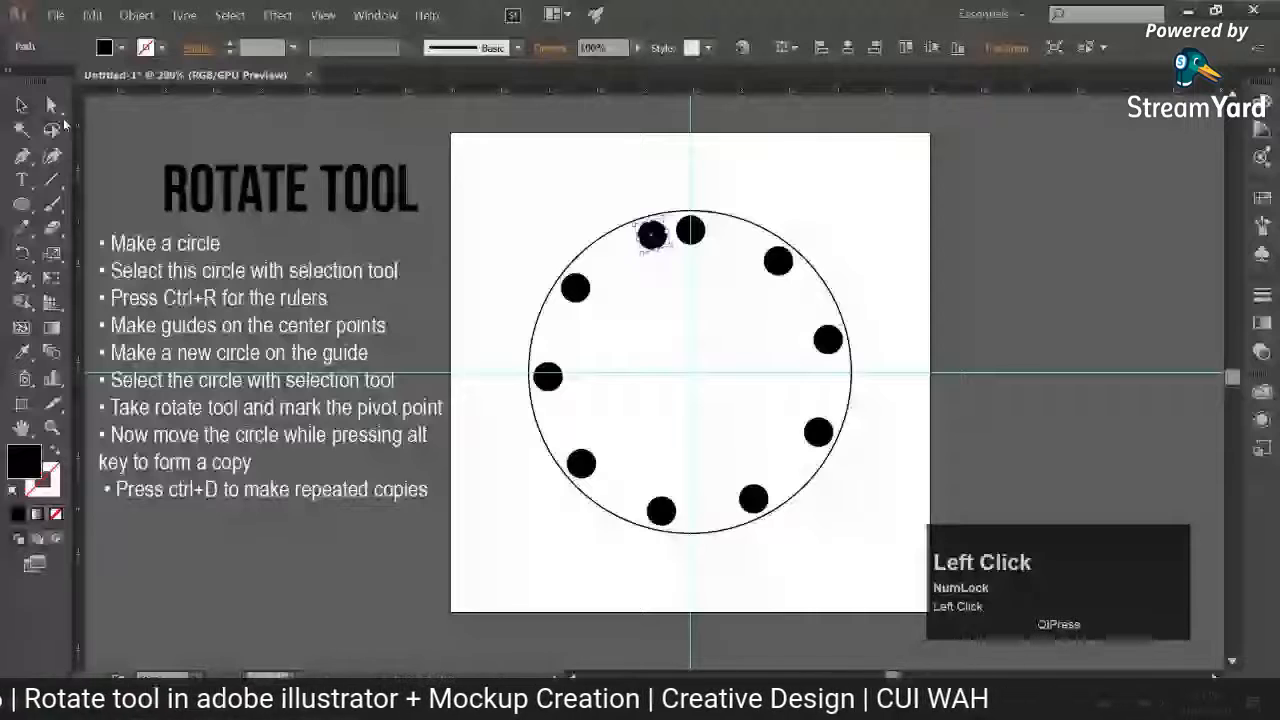
{"action": "left_click", "coordinate": [322, 15]}
{"action": "mouse_move", "coordinate": [360, 460]}
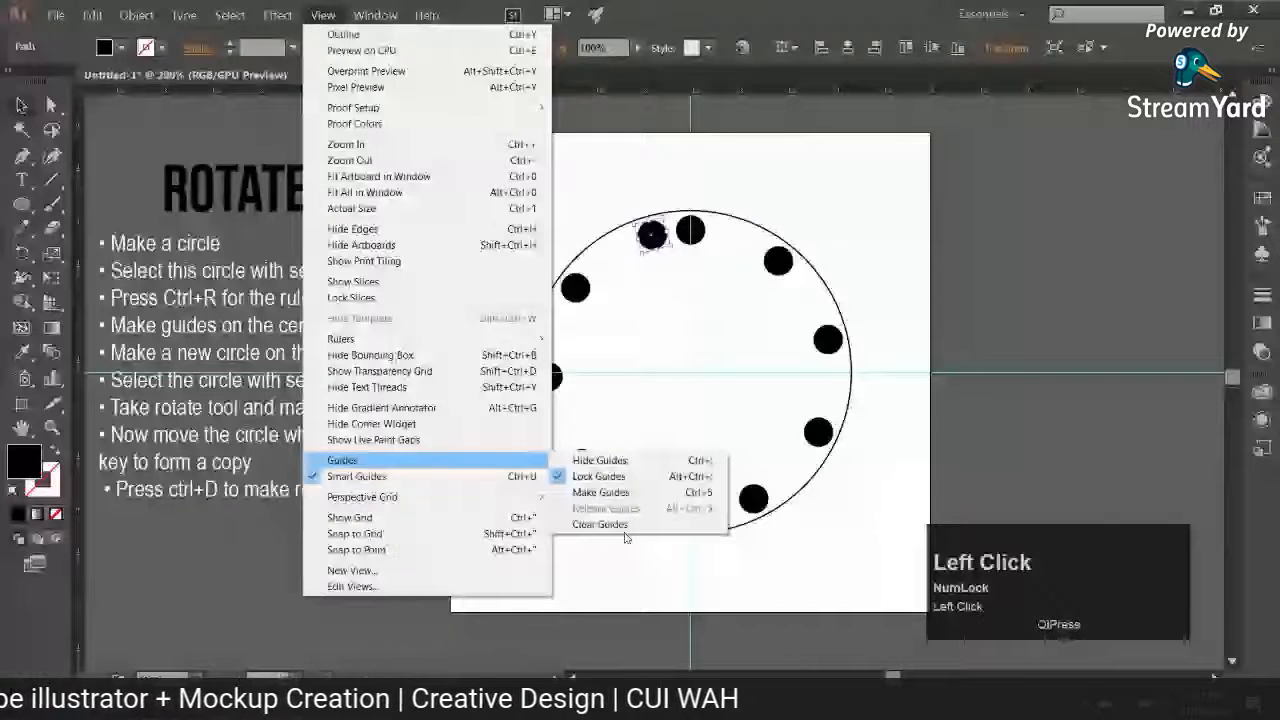
{"action": "left_click", "coordinate": [620, 525]}
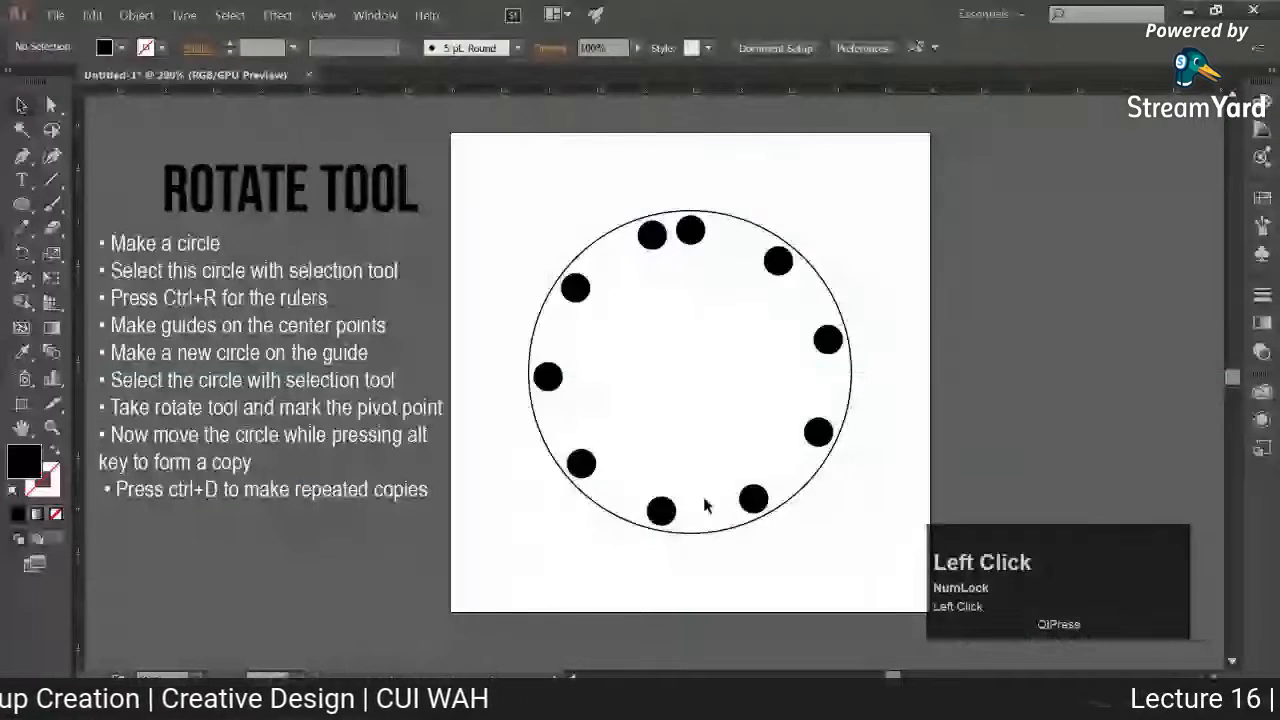
{"action": "left_click", "coordinate": [598, 243]}
{"action": "key", "text": "Delete"}
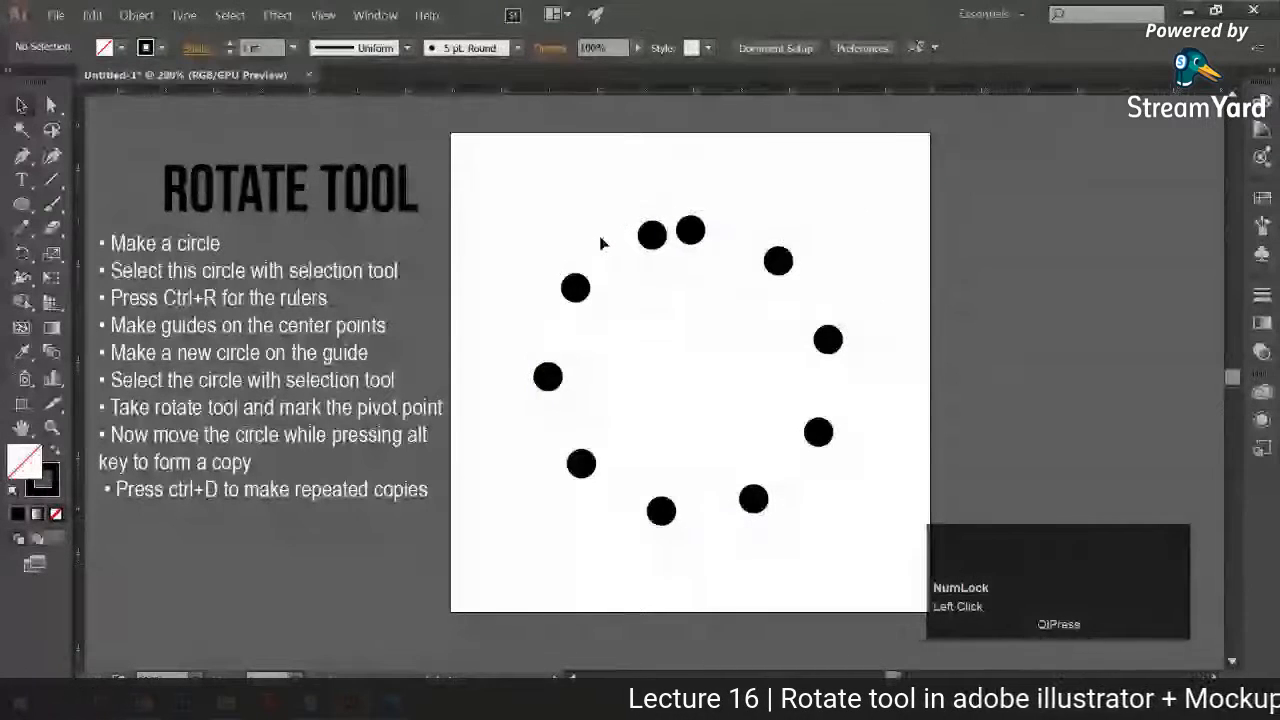
{"action": "key", "text": "ctrl+z"}
{"action": "key", "text": "ctrl+z"}
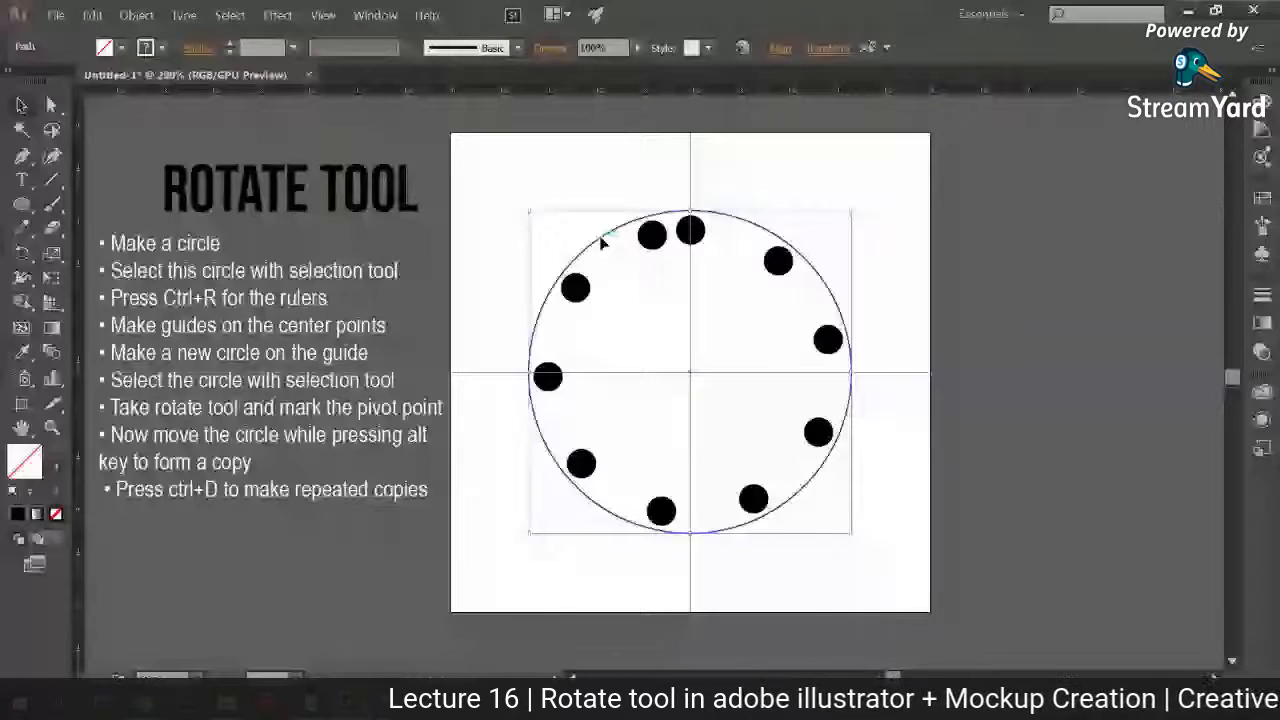
Step: Delete all the small black circles while keeping the large circle and its centre guides
{"action": "left_click_drag", "start_coordinate": [514, 184], "coordinate": [874, 562]}
{"action": "left_click", "coordinate": [849, 517], "text": "shift"}
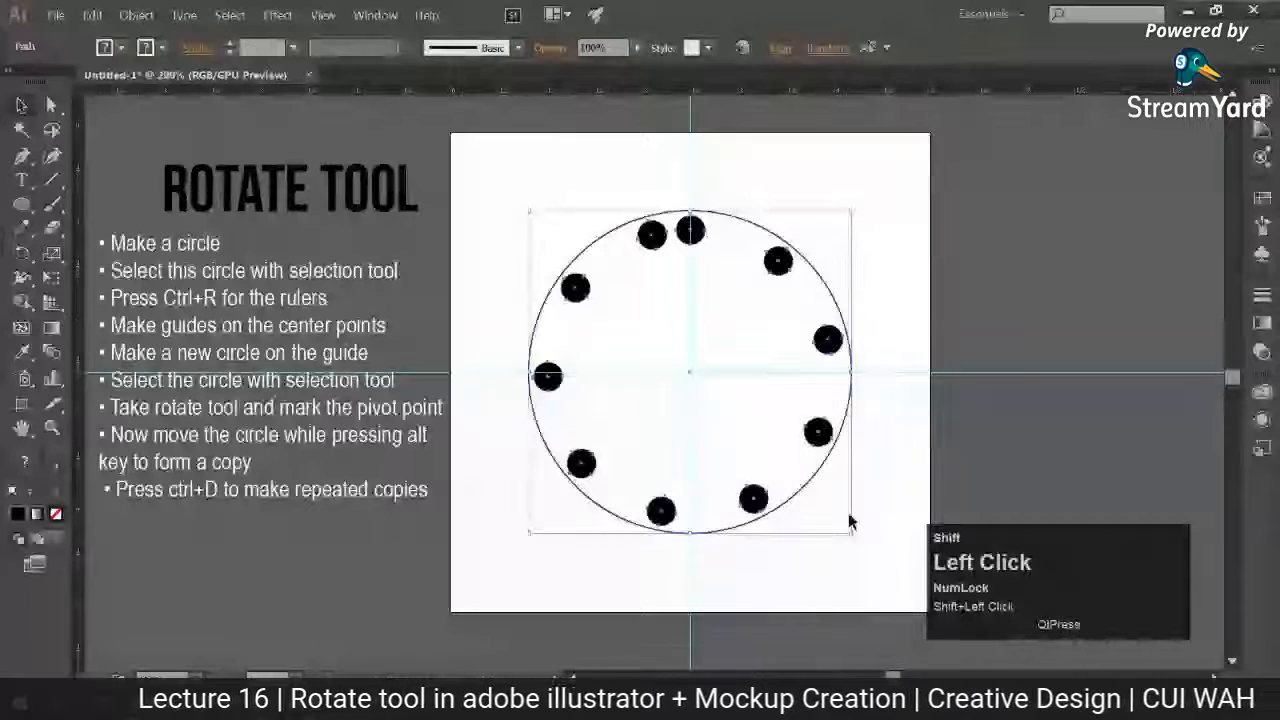
{"action": "key", "text": "Delete"}
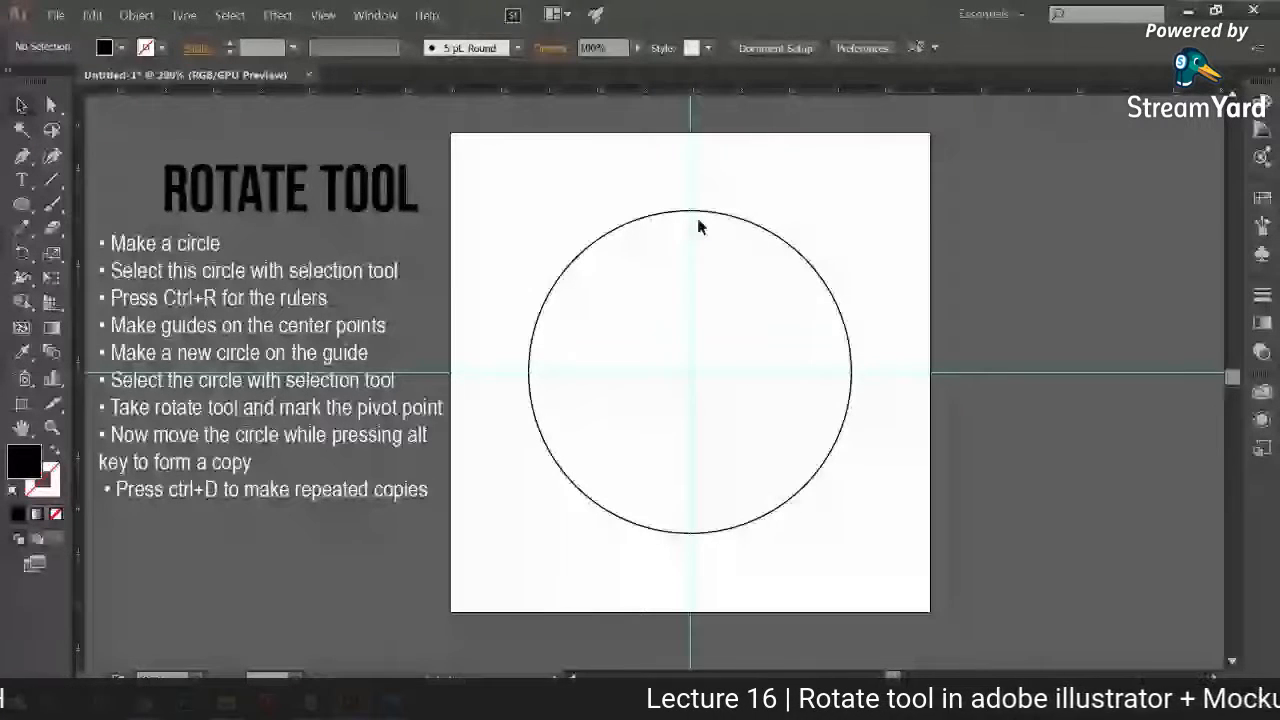
Step: Draw a new small black circle on the vertical guide inside the large circle's upper edge and activate the Rotate tool for it
{"action": "left_click", "coordinate": [22, 204]}
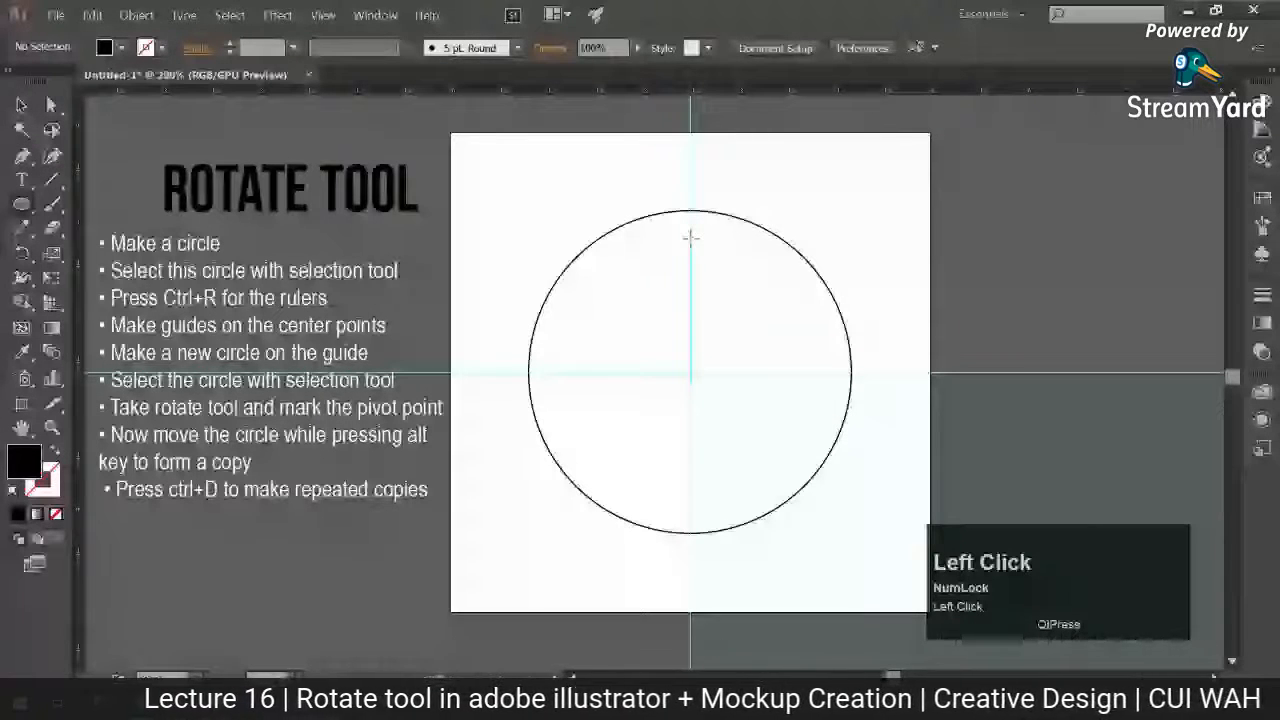
{"action": "left_click_drag", "start_coordinate": [690, 237], "coordinate": [703, 249]}
{"action": "left_click", "coordinate": [22, 104]}
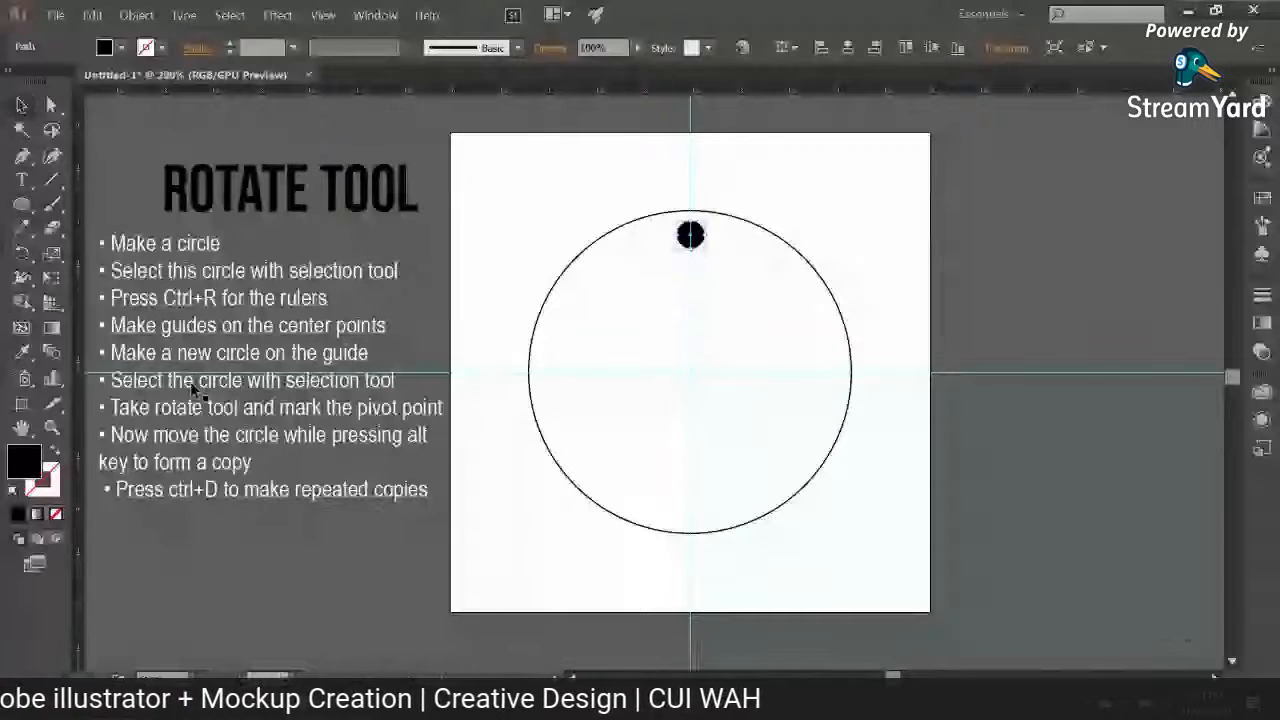
{"action": "left_click", "coordinate": [22, 253]}
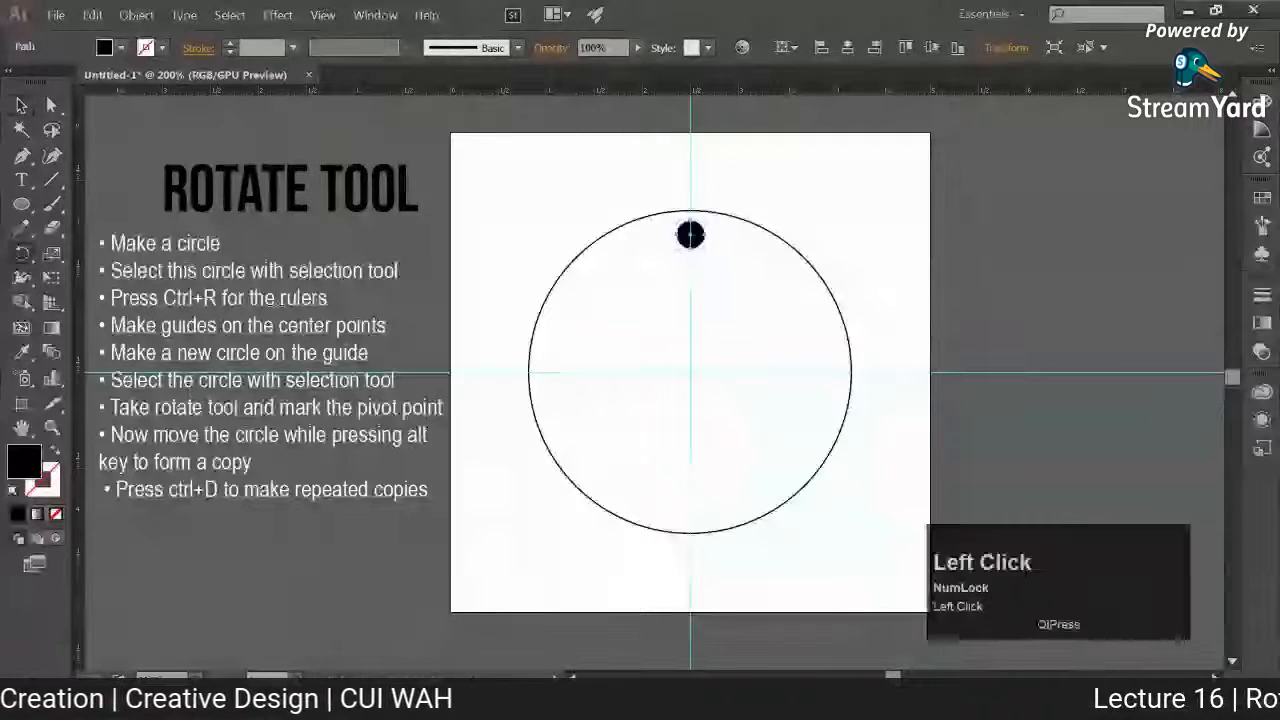
Step: Set the rotation pivot at the guides' intersection and rotate a copy of the small black circle onto the large circle's upper-right diagonal
{"action": "left_click", "coordinate": [691, 372], "text": "alt"}
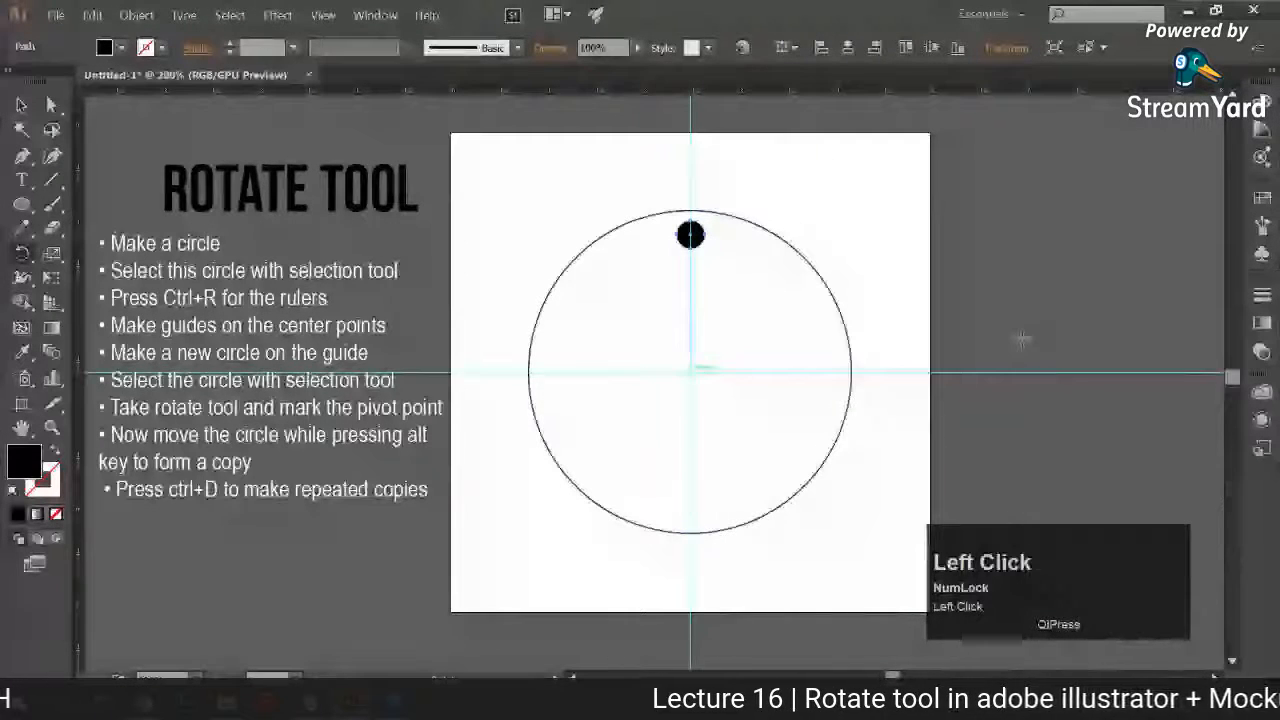
{"action": "left_click", "coordinate": [690, 373]}
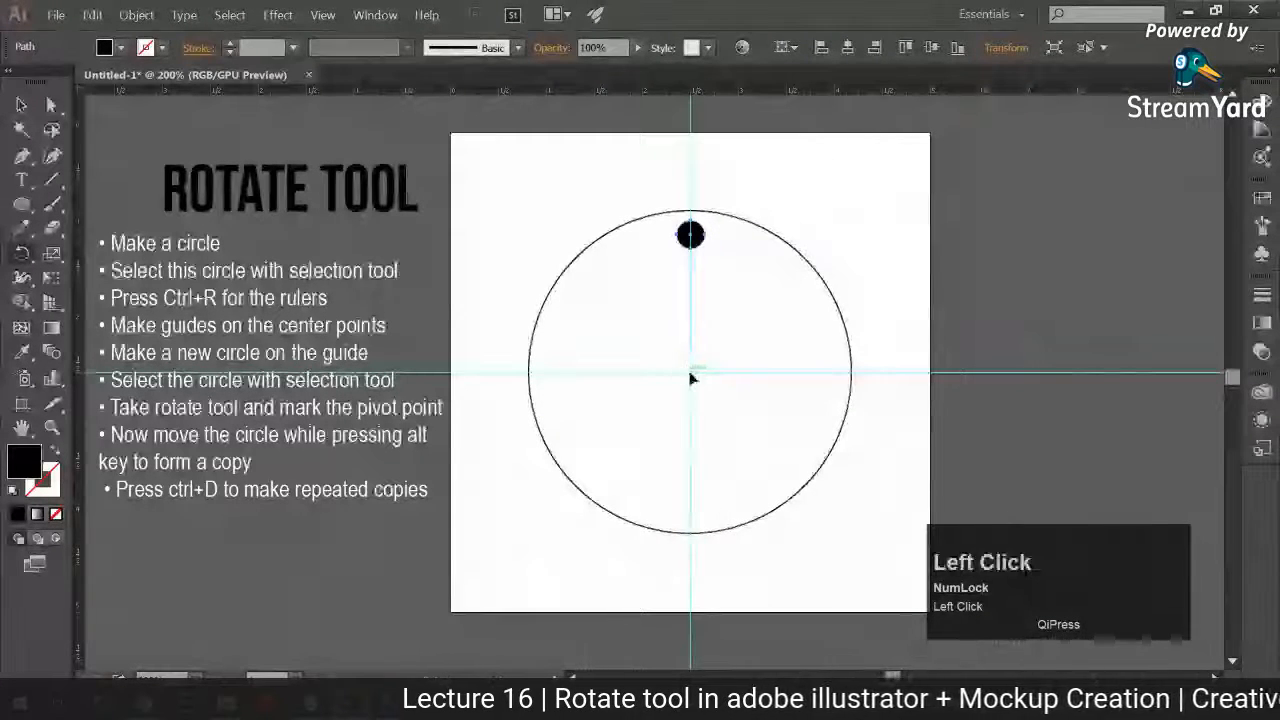
{"action": "left_click_drag", "start_coordinate": [702, 243], "coordinate": [568, 408]}
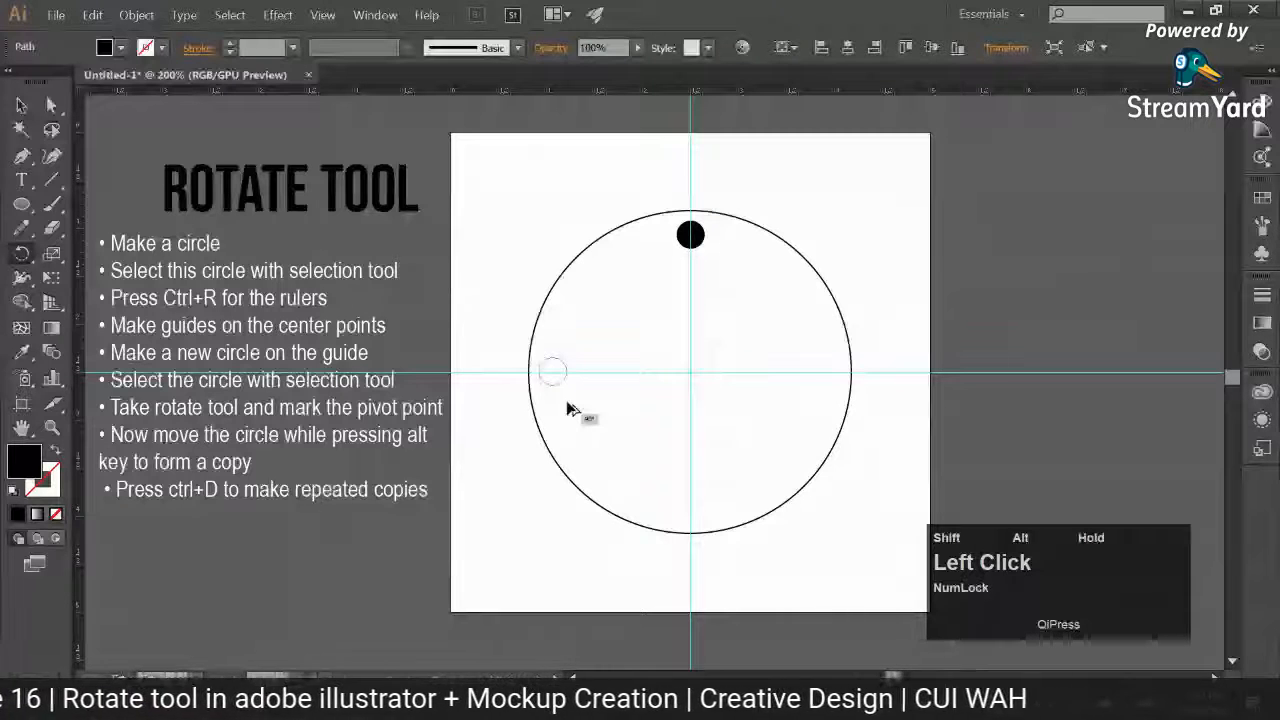
{"action": "left_click_drag", "start_coordinate": [568, 408], "coordinate": [810, 309]}
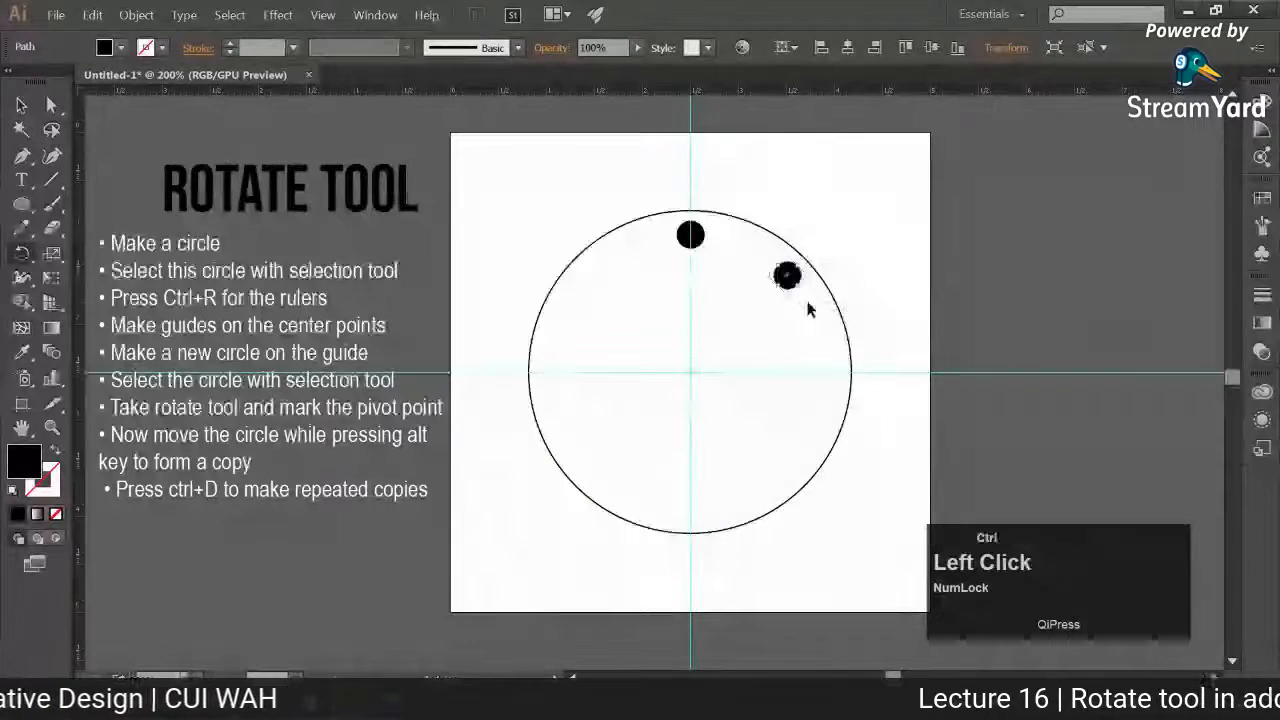
Step: Repeat the rotated copy around the large circle until the ring holds eight small black circles
{"action": "key", "text": "ctrl+d"}
{"action": "key", "text": "ctrl+d"}
{"action": "key", "text": "ctrl+d"}
{"action": "key", "text": "ctrl+d"}
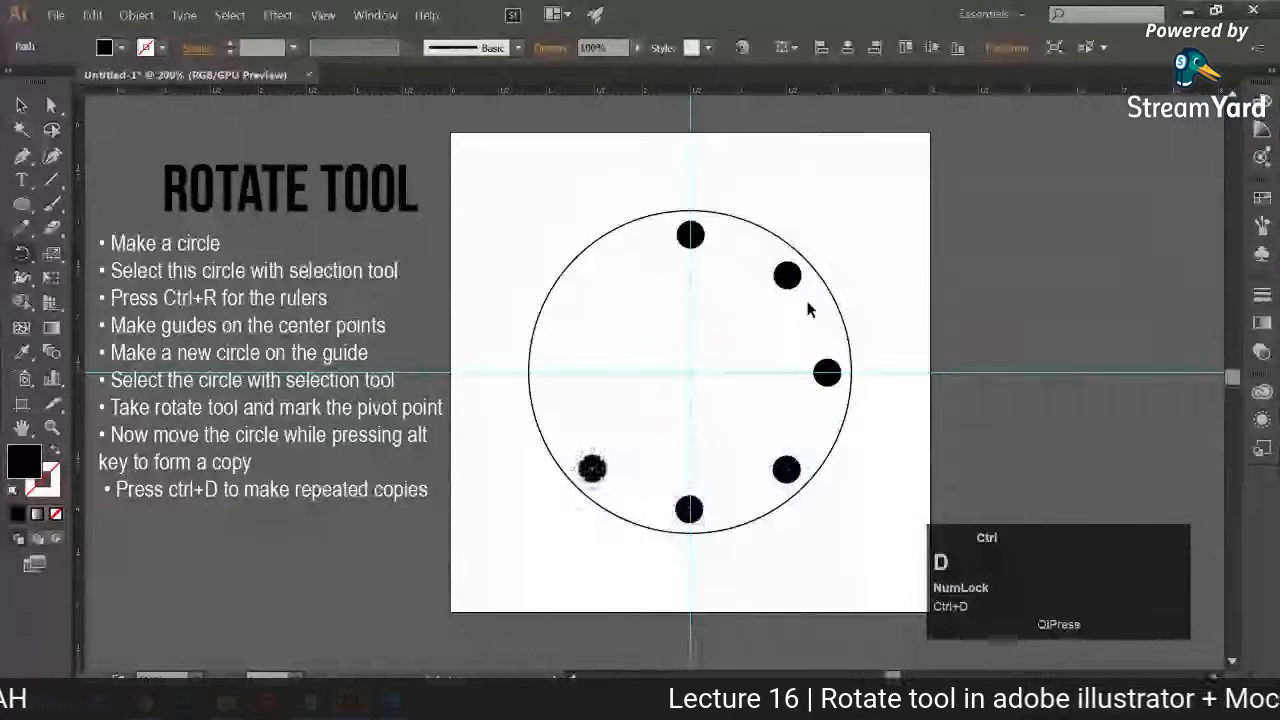
{"action": "key", "text": "ctrl+d"}
{"action": "key", "text": "ctrl+d"}
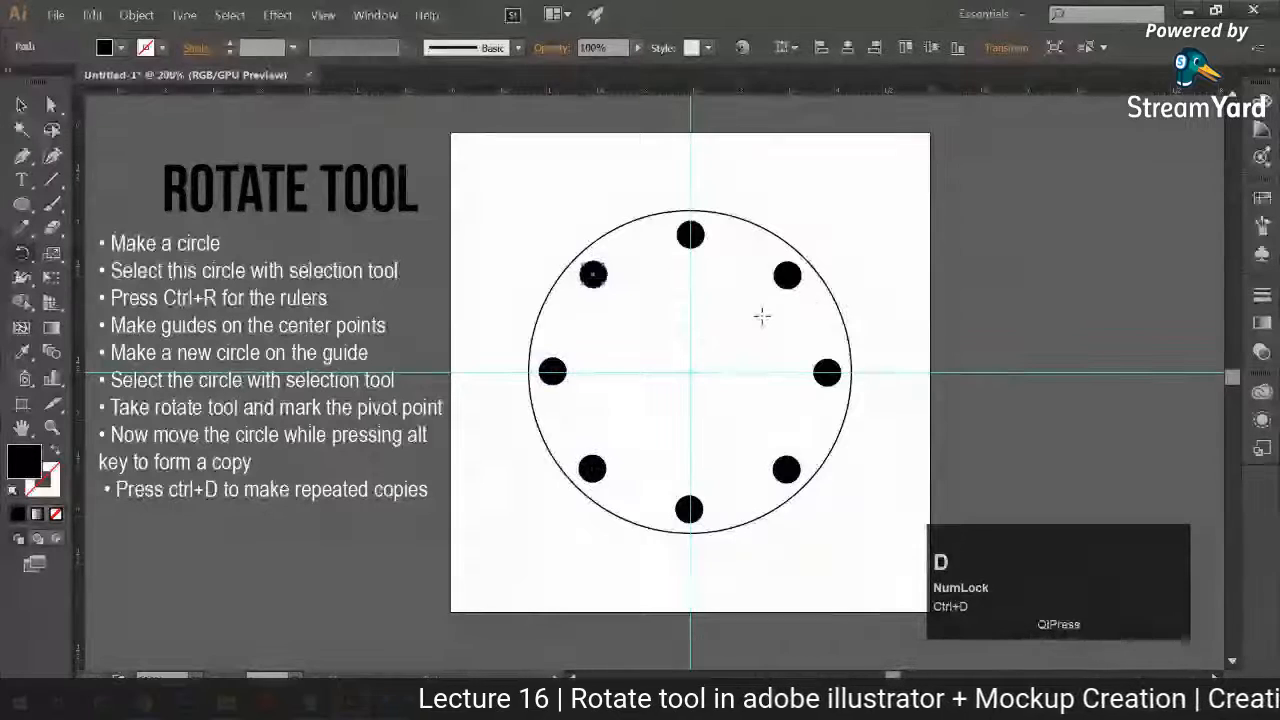
{"action": "left_click", "coordinate": [21, 104]}
{"action": "left_click", "coordinate": [689, 240]}
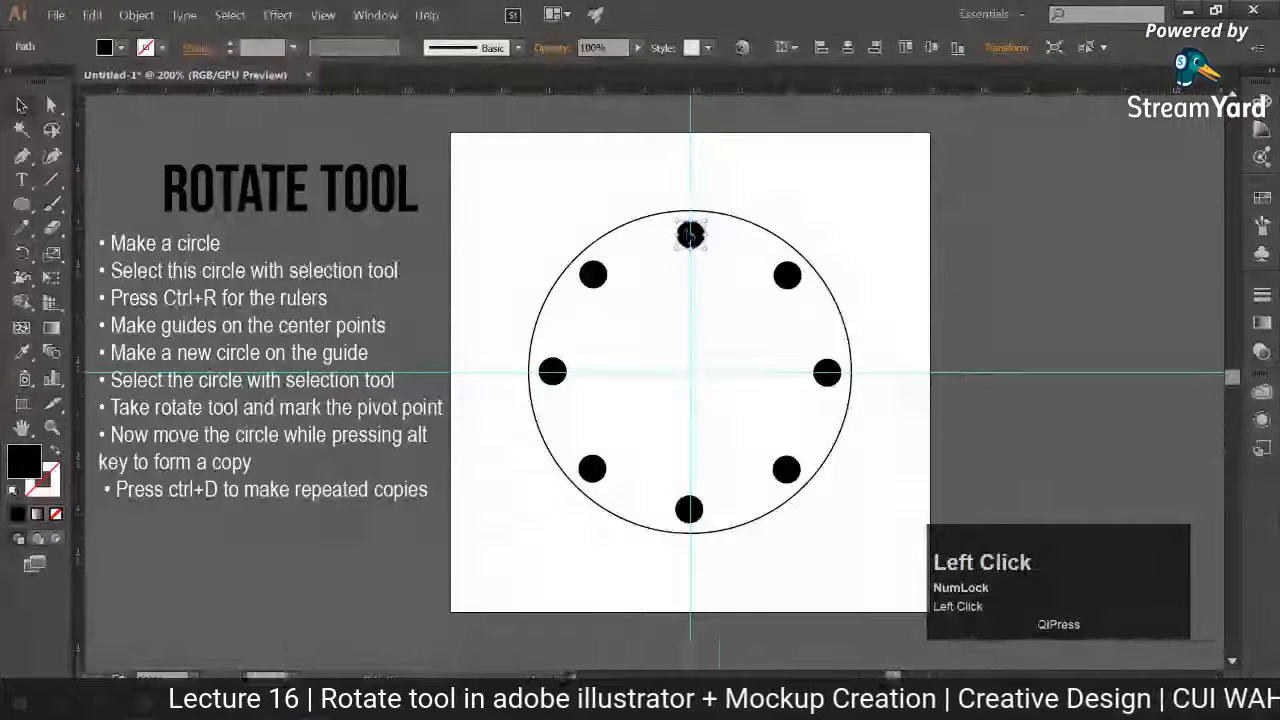
{"action": "left_click", "coordinate": [686, 243], "text": "shift"}
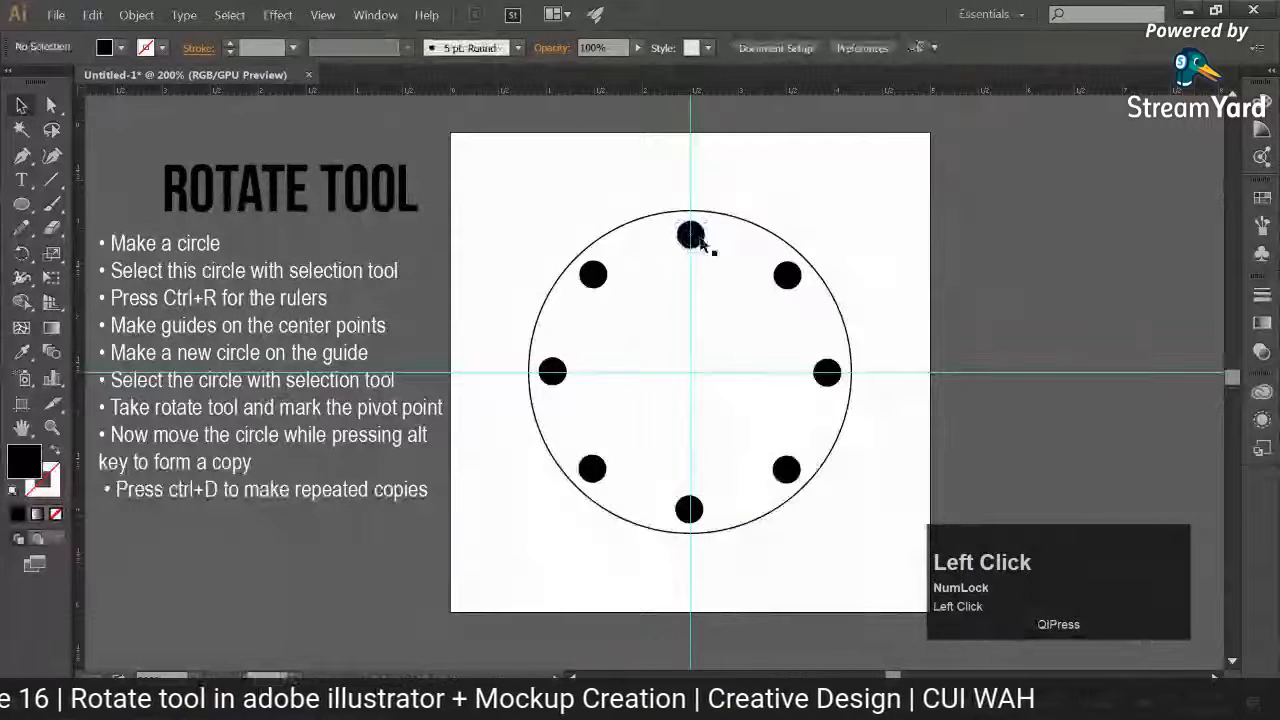
{"action": "left_click_drag", "start_coordinate": [752, 222], "coordinate": [760, 218]}
{"action": "key", "text": "ctrl+z"}
{"action": "left_click", "coordinate": [703, 254]}
{"action": "left_click", "coordinate": [693, 239]}
{"action": "left_click", "coordinate": [694, 239]}
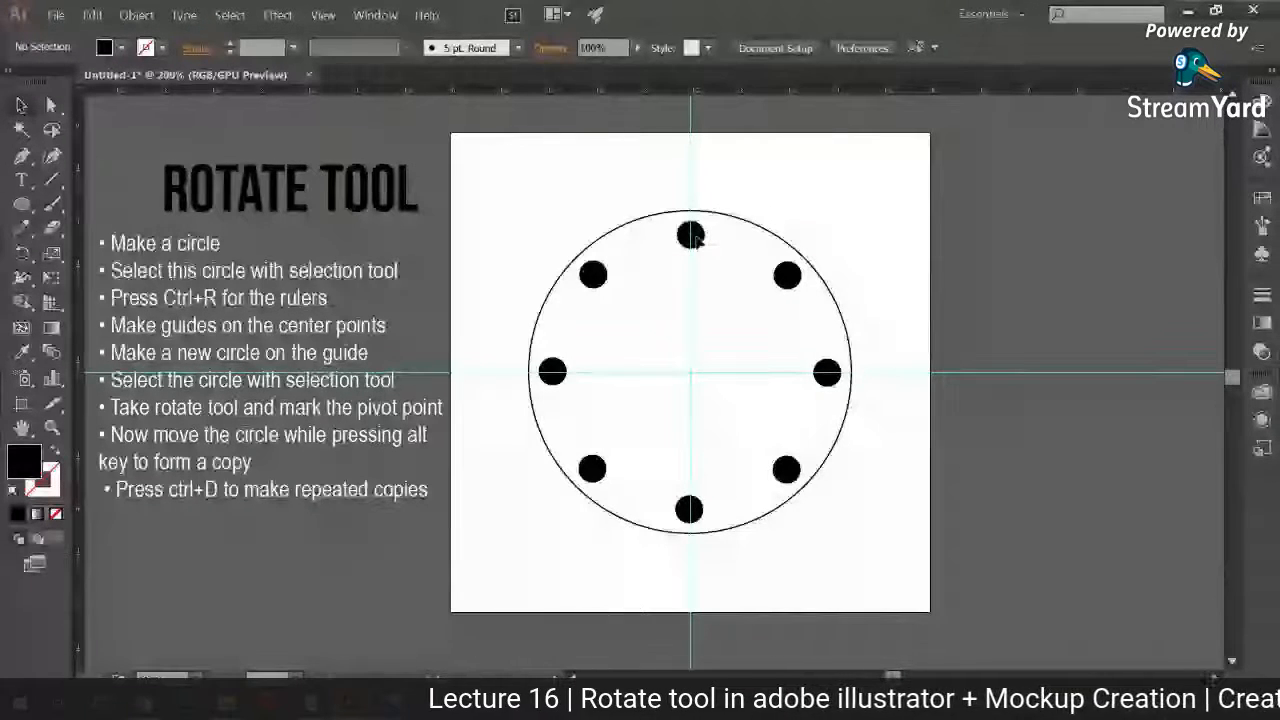
{"action": "left_click", "coordinate": [392, 550]}
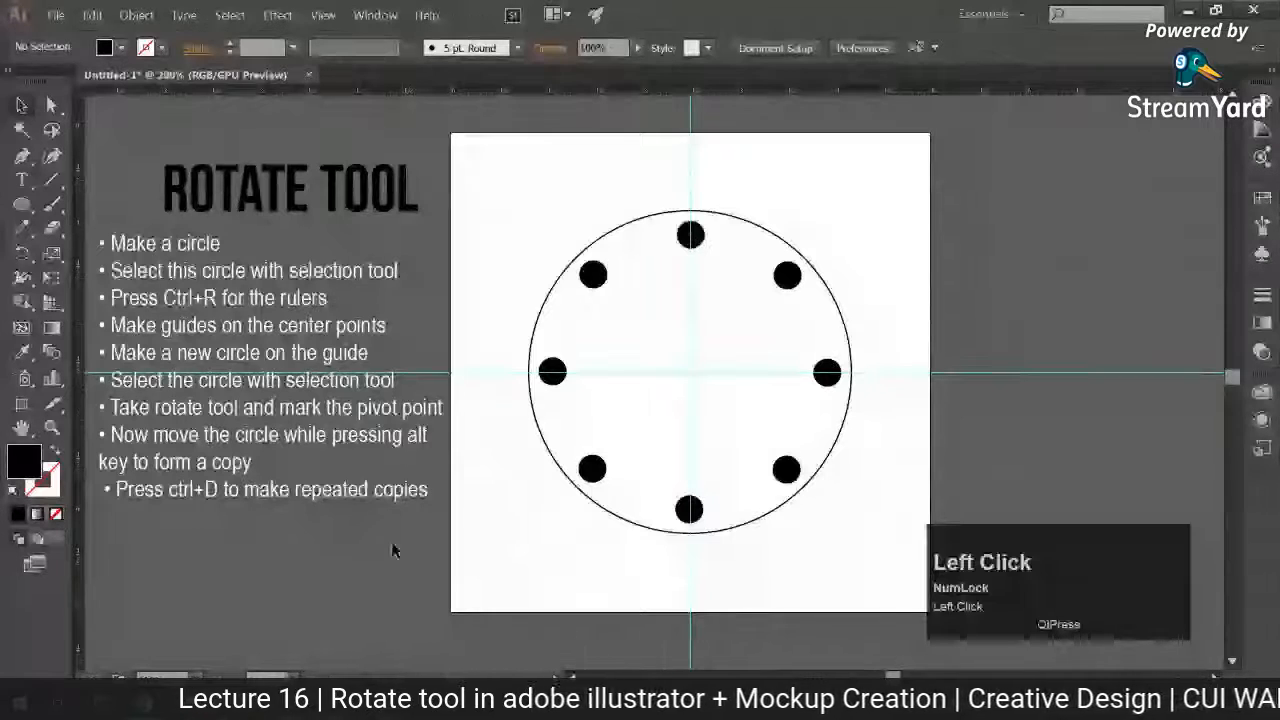
Step: Extend the copying note to read "Now move the circle while pressing alt + shift key to form a copy at specific angle"
{"action": "key", "text": "t"}
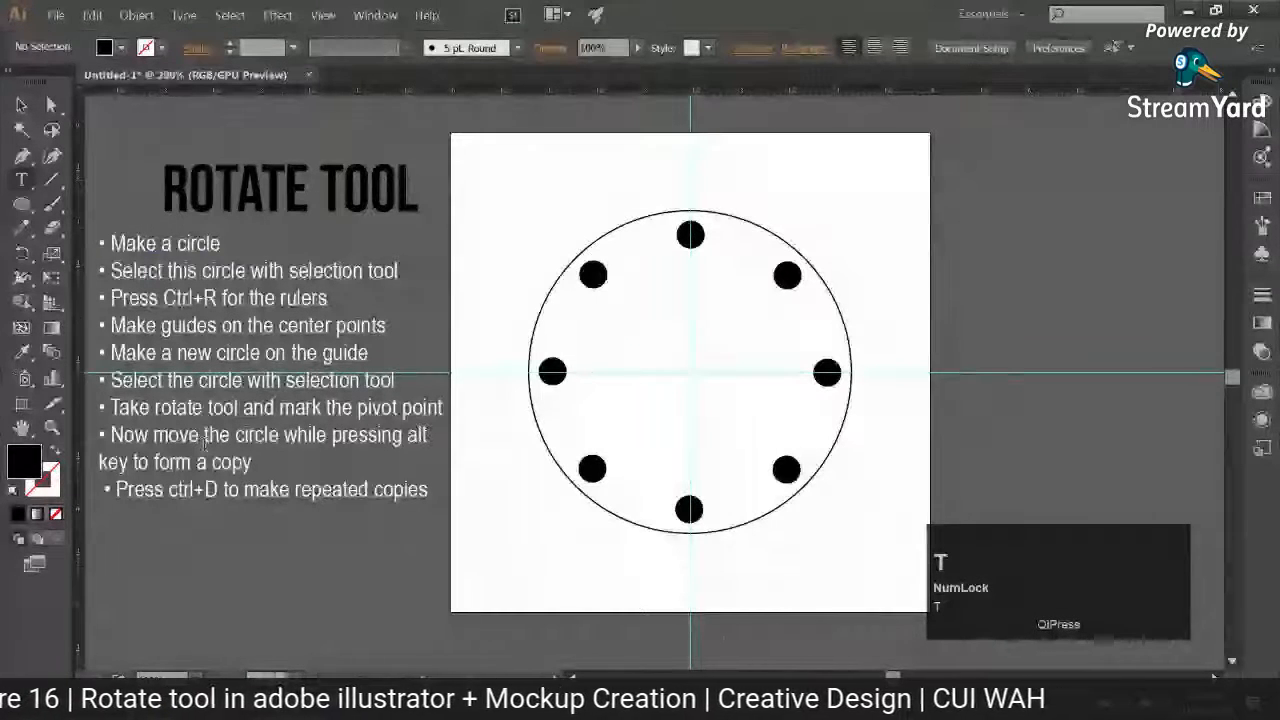
{"action": "left_click", "coordinate": [432, 442]}
{"action": "type", "text": "+ "}
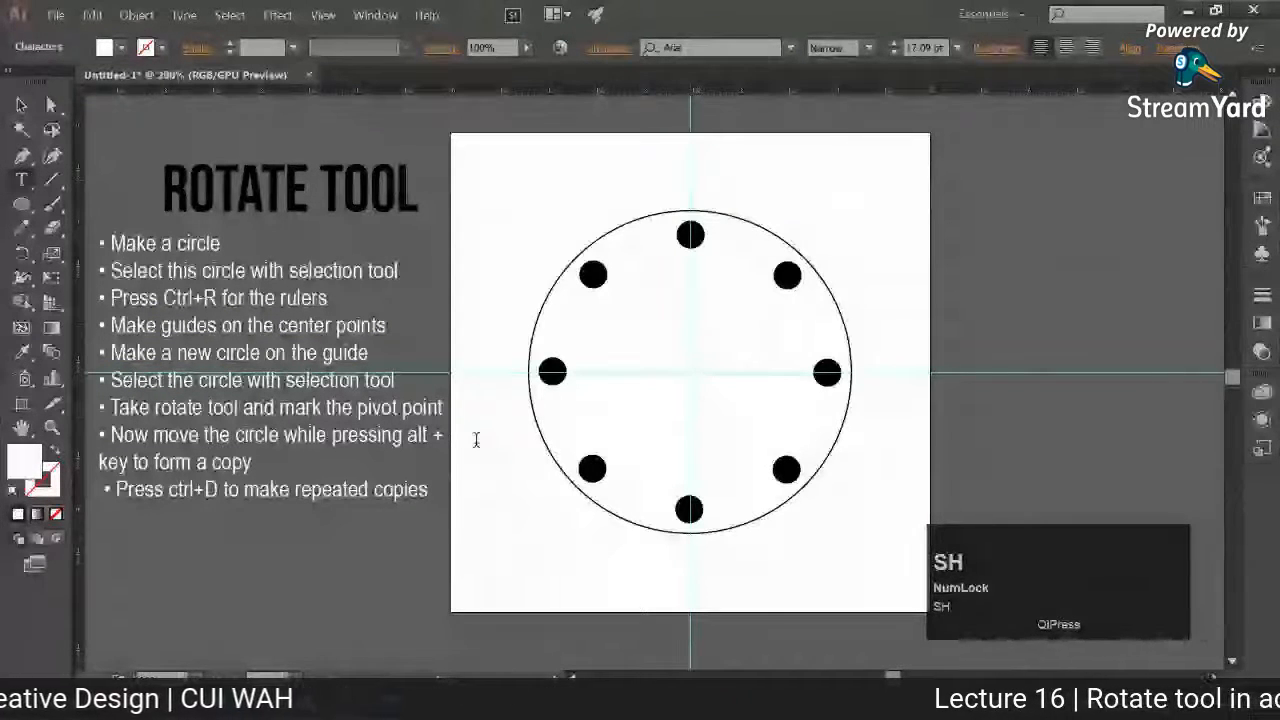
{"action": "type", "text": "shift ke"}
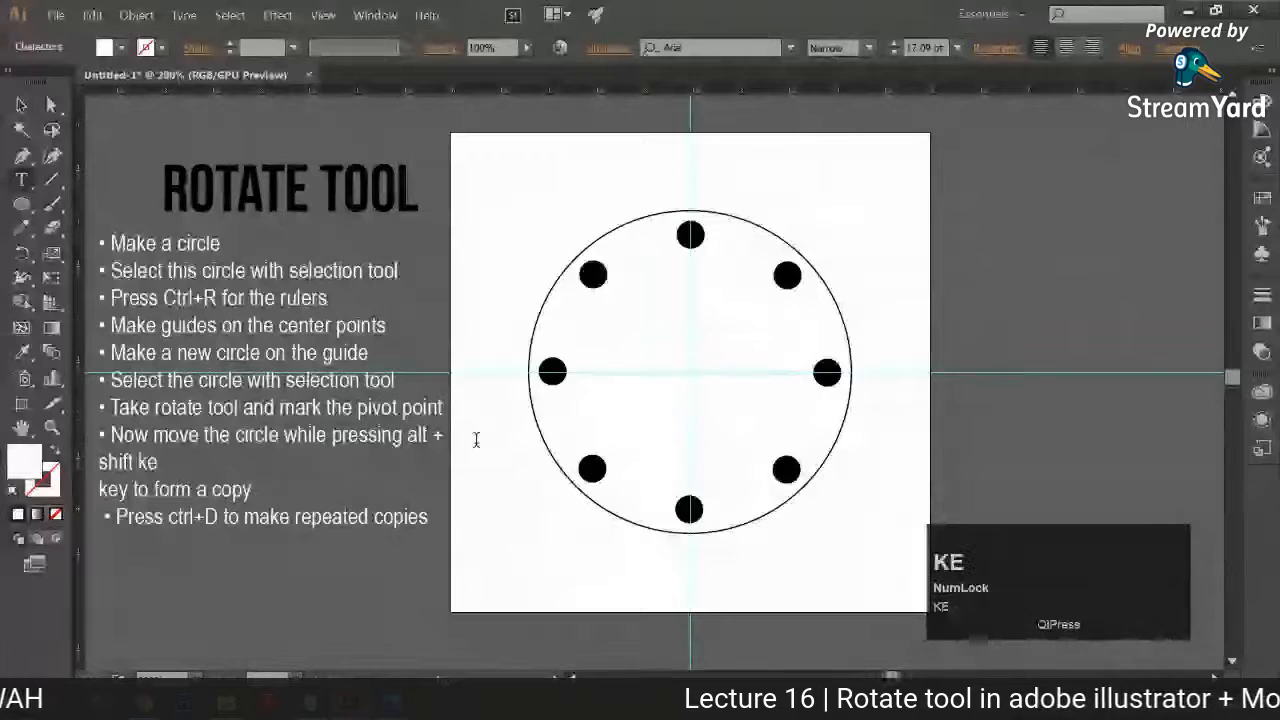
{"action": "type", "text": "y"}
{"action": "key", "text": "Delete"}
{"action": "key", "text": "Delete"}
{"action": "key", "text": "Delete"}
{"action": "key", "text": "Delete"}
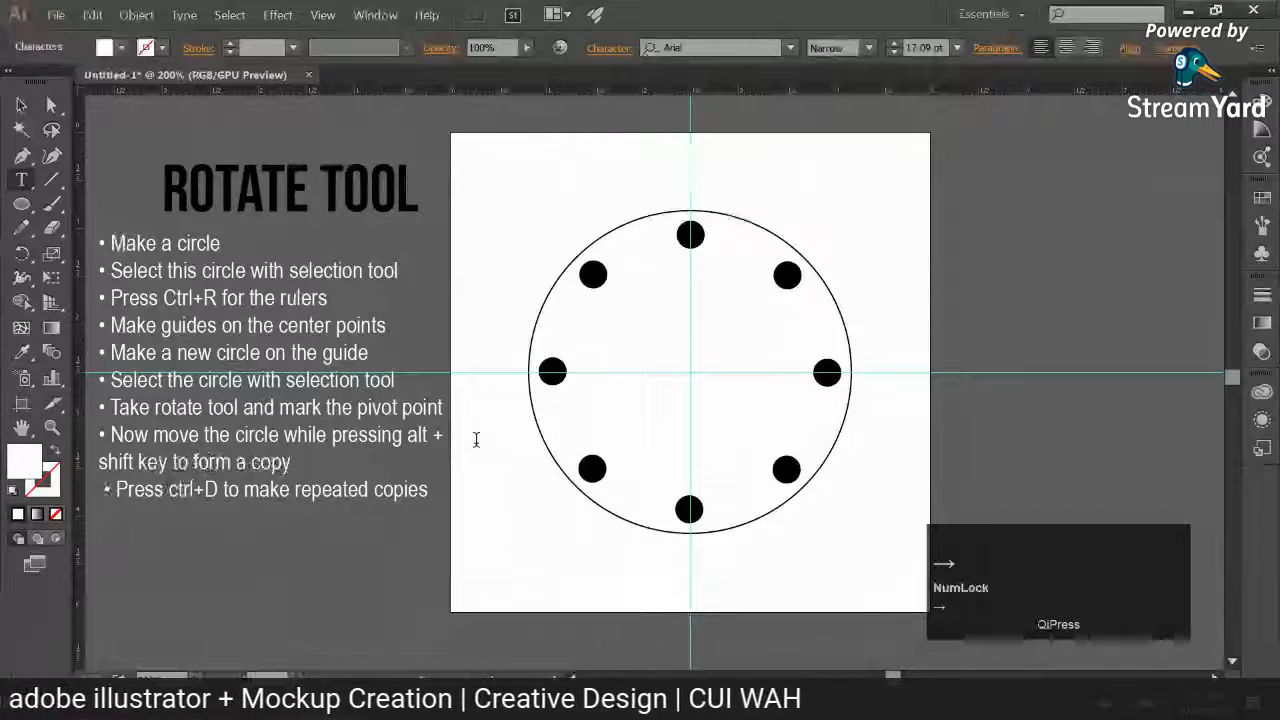
{"action": "type", "text": "at specific"}
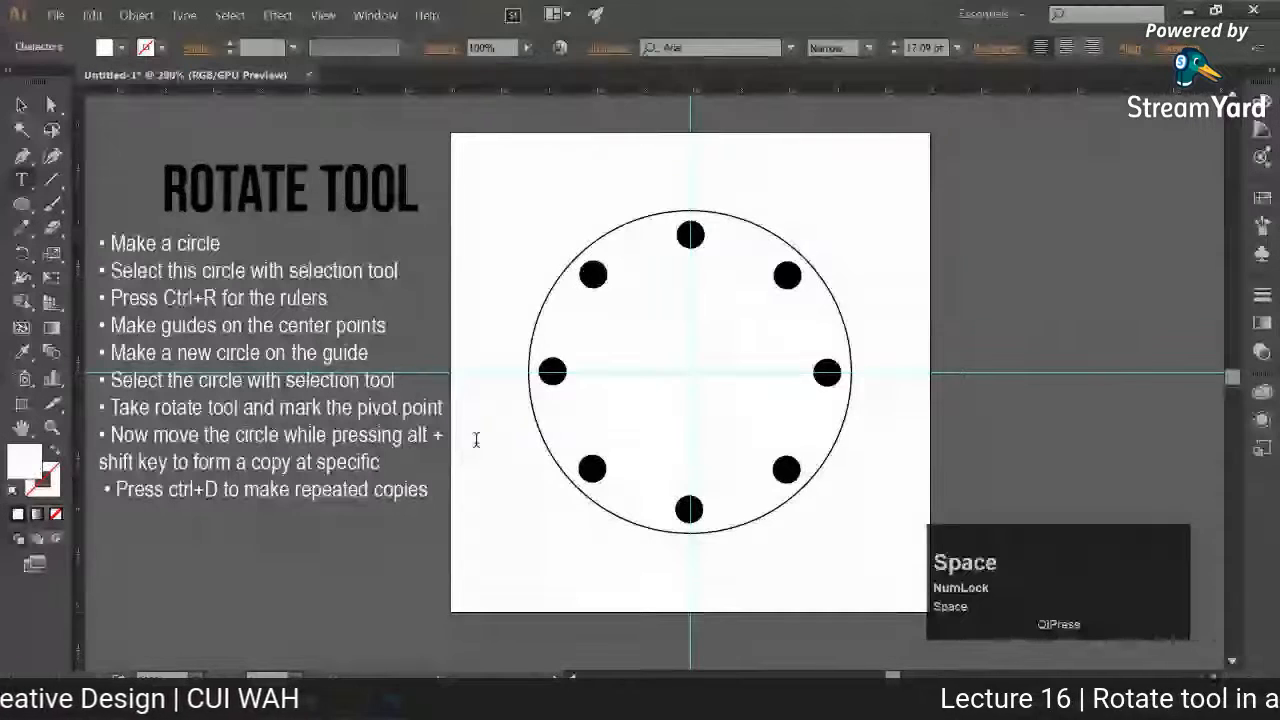
{"action": "type", "text": " angle"}
Step: Colour the note line "shift key to form a copy at specific angle" bright yellow
{"action": "left_click_drag", "start_coordinate": [432, 462], "coordinate": [320, 457]}
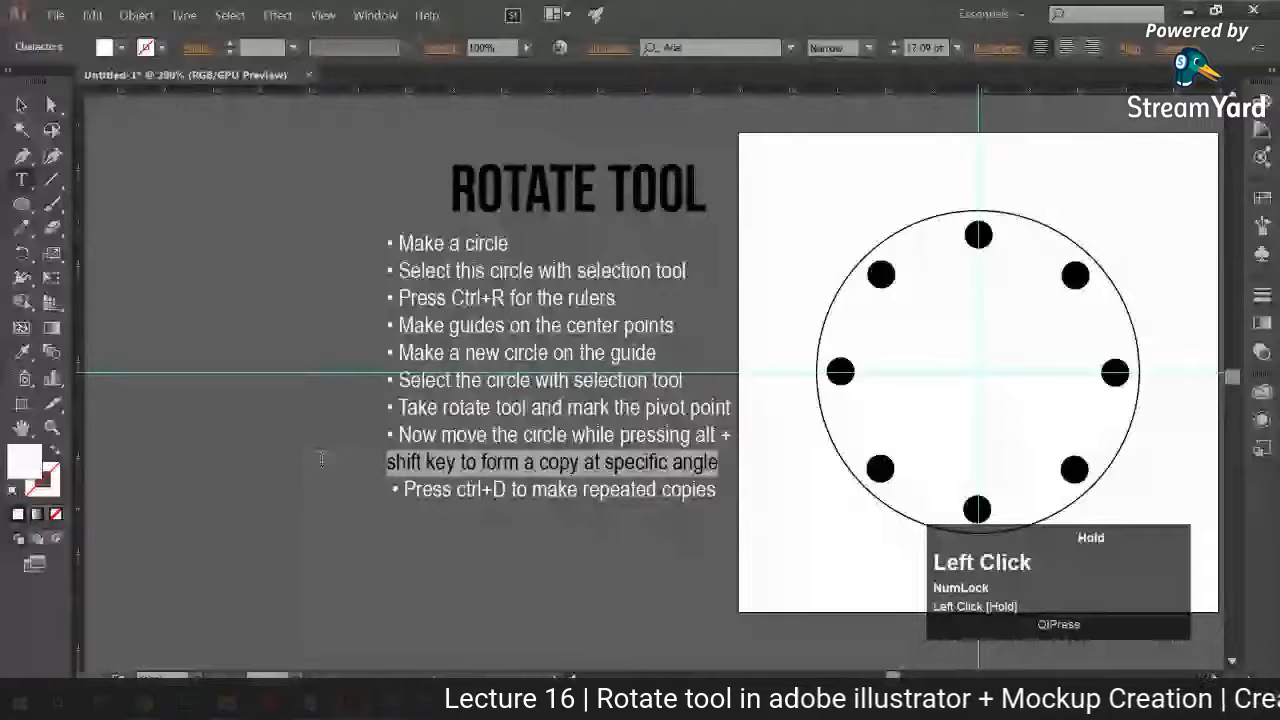
{"action": "triple_click", "coordinate": [420, 461]}
{"action": "left_click", "coordinate": [27, 454]}
{"action": "double_click", "coordinate": [27, 454]}
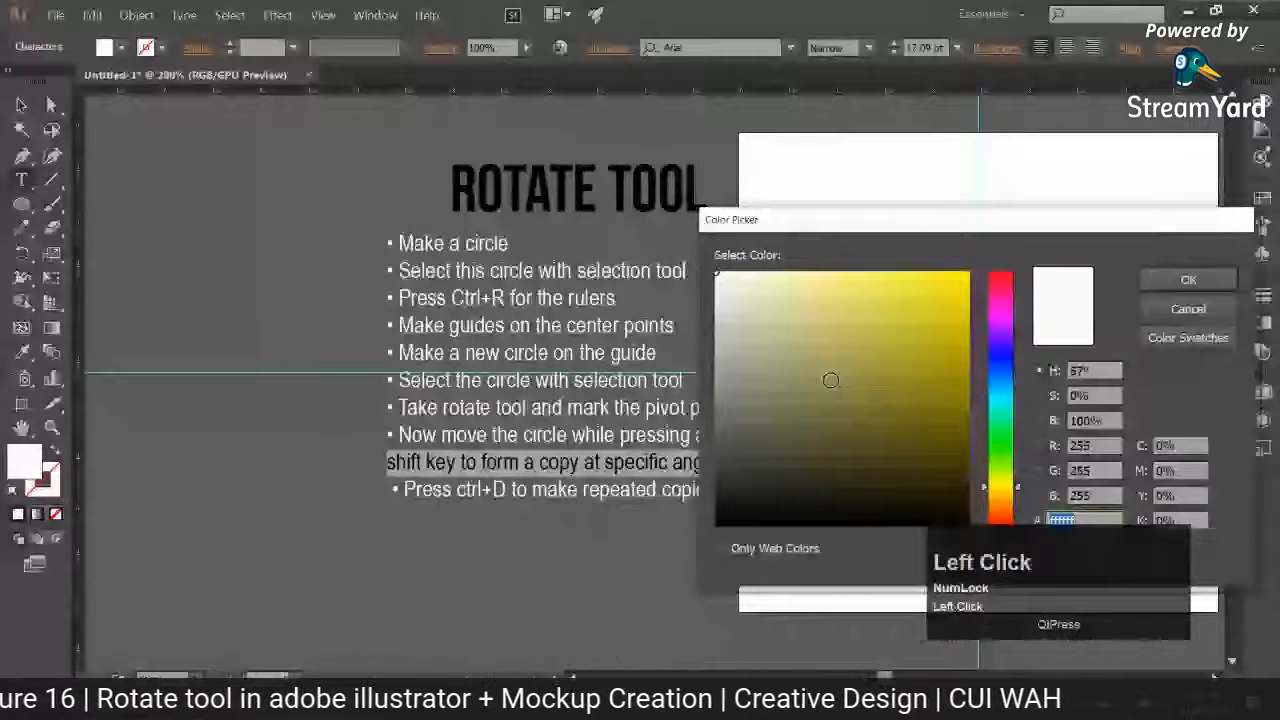
{"action": "left_click", "coordinate": [967, 274]}
{"action": "left_click", "coordinate": [1188, 280]}
{"action": "left_click", "coordinate": [21, 105]}
{"action": "left_click", "coordinate": [189, 186]}
{"action": "left_click_drag", "start_coordinate": [424, 236], "coordinate": [317, 251]}
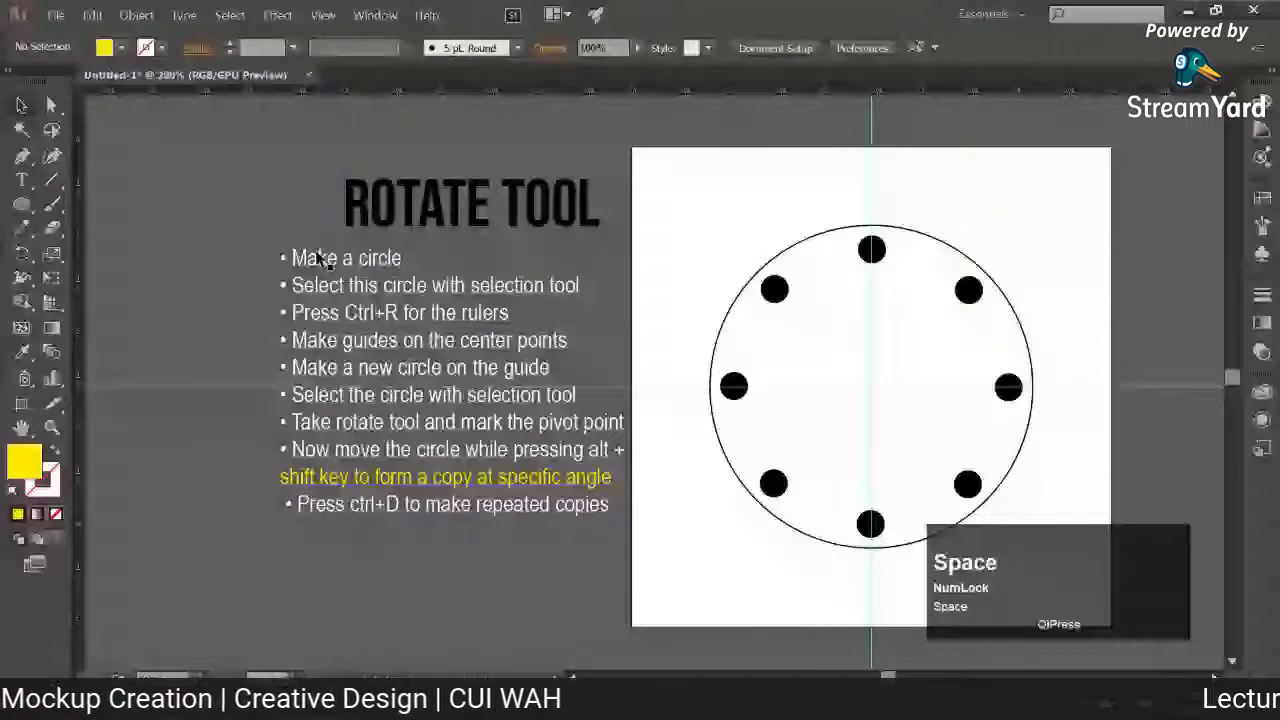
{"action": "left_click_drag", "start_coordinate": [318, 257], "coordinate": [281, 260]}
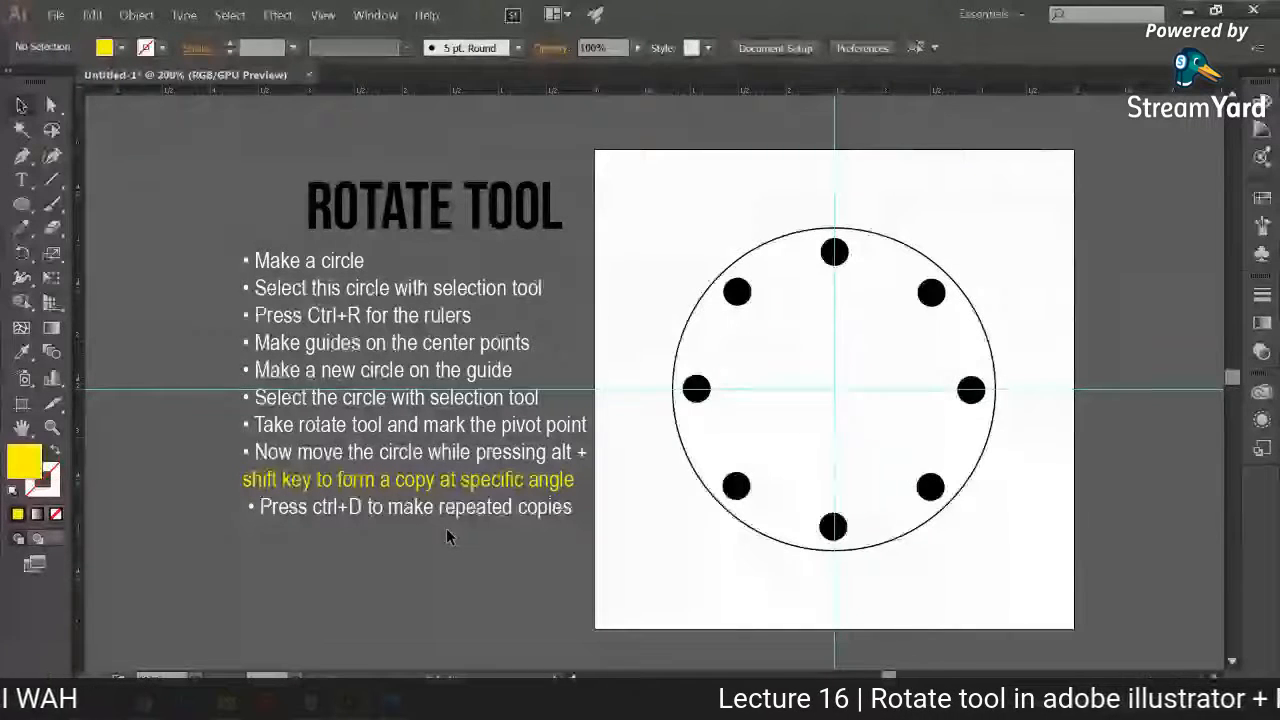
Step: Switch to StreamYard to read the viewers' comments, and return to Illustrator
{"action": "left_click", "coordinate": [145, 703]}
{"action": "left_click", "coordinate": [119, 655]}
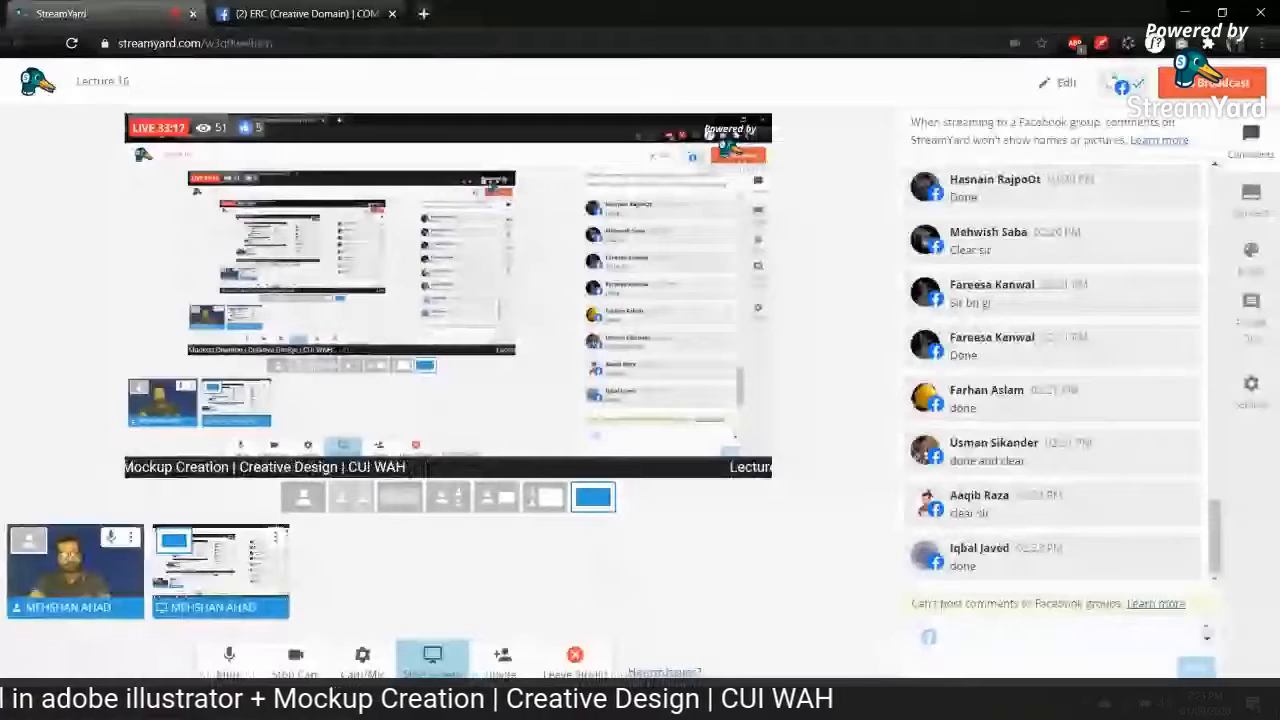
{"action": "left_click", "coordinate": [368, 702]}
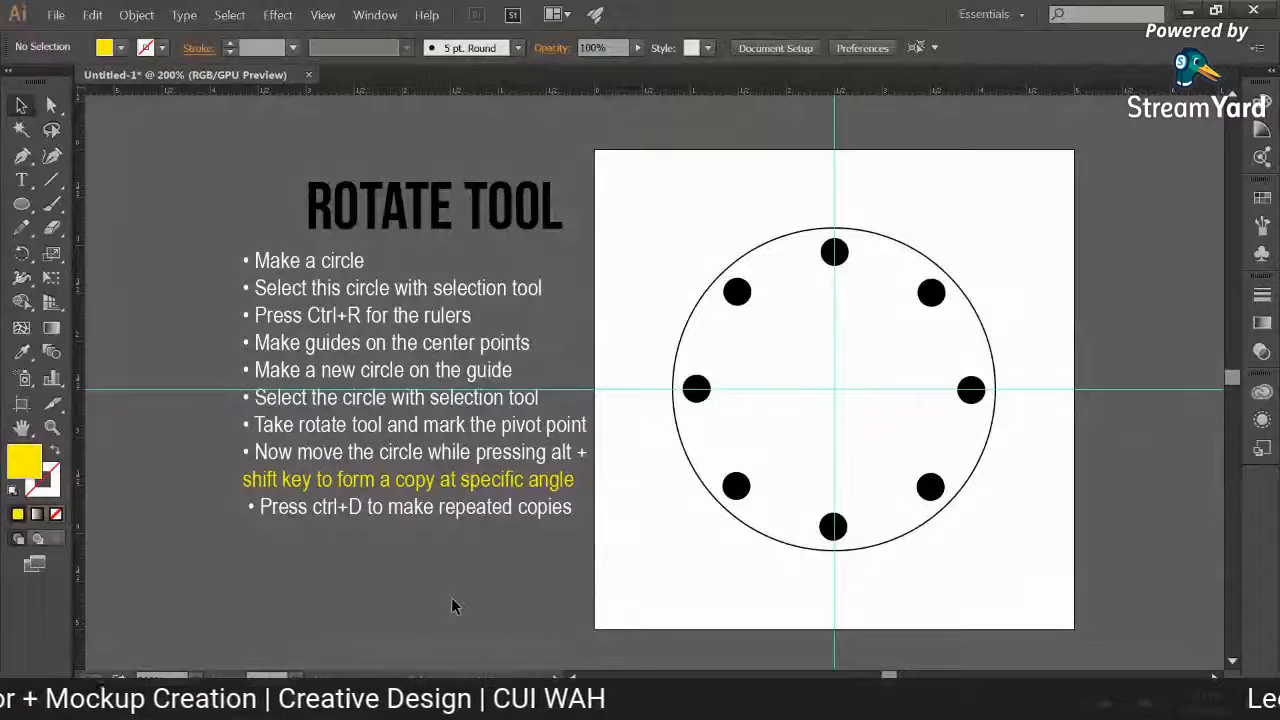
Step: Move the ROTATE TOOL heading across to line up its start with the bulleted notes, and undo the extra nudge
{"action": "left_click", "coordinate": [468, 180]}
{"action": "left_click_drag", "start_coordinate": [513, 222], "coordinate": [457, 223]}
{"action": "left_click", "coordinate": [98, 433]}
{"action": "left_click", "coordinate": [22, 352]}
{"action": "left_click", "coordinate": [262, 478], "text": "shift"}
{"action": "left_click", "coordinate": [22, 106]}
{"action": "left_click_drag", "start_coordinate": [265, 196], "coordinate": [273, 195]}
{"action": "key", "text": "ctrl+z"}
Step: Recolour the ROTATE TOOL heading with the yellow sampled from the highlighted note line using the Eyedropper
{"action": "left_click", "coordinate": [29, 359]}
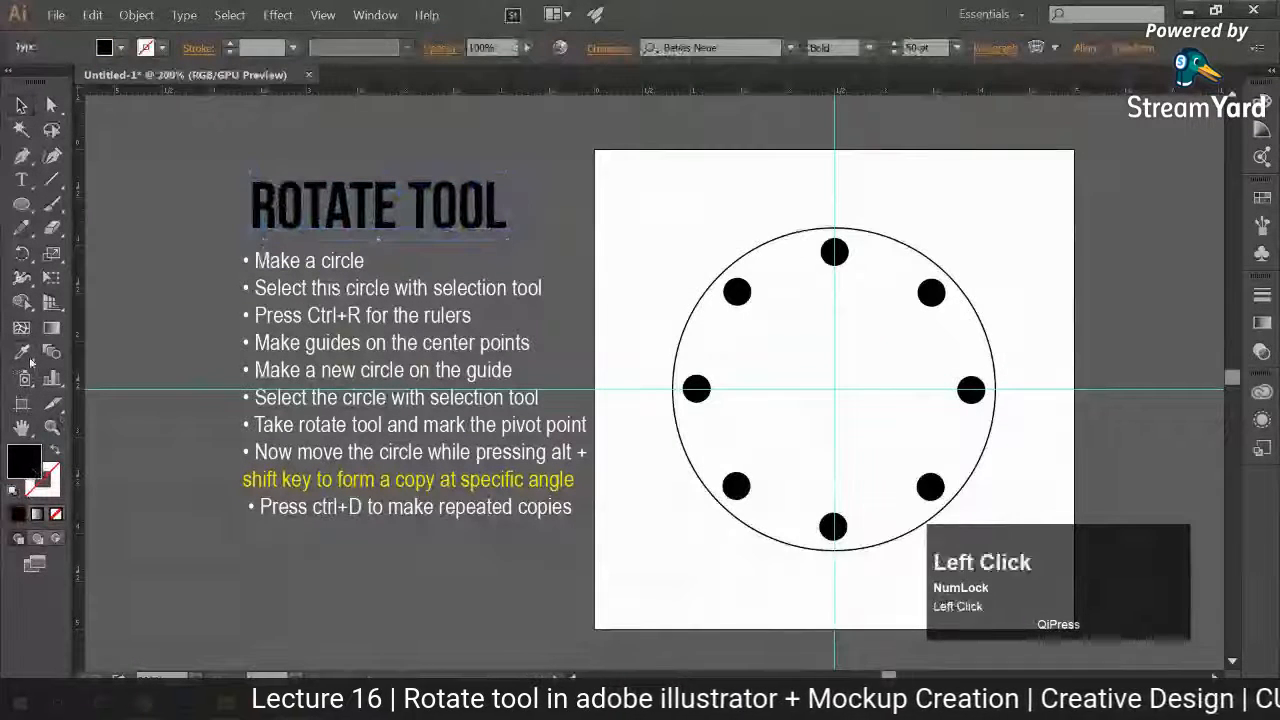
{"action": "left_click", "coordinate": [328, 474], "text": "shift"}
{"action": "left_click", "coordinate": [22, 108]}
{"action": "left_click", "coordinate": [130, 150]}
{"action": "left_click", "coordinate": [310, 221], "text": "shift"}
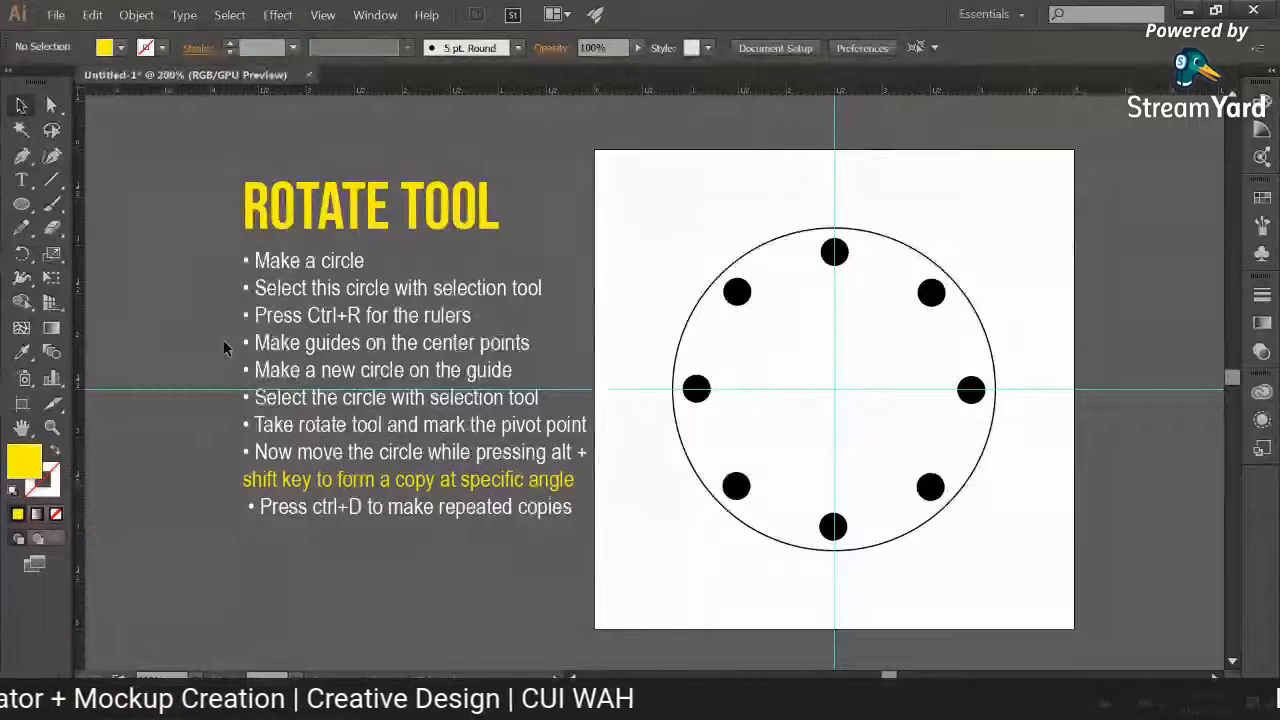
Step: Delete the eight small black circles while keeping the large circle and its guides
{"action": "left_click_drag", "start_coordinate": [693, 225], "coordinate": [1000, 540]}
{"action": "left_click", "coordinate": [971, 471], "text": "shift"}
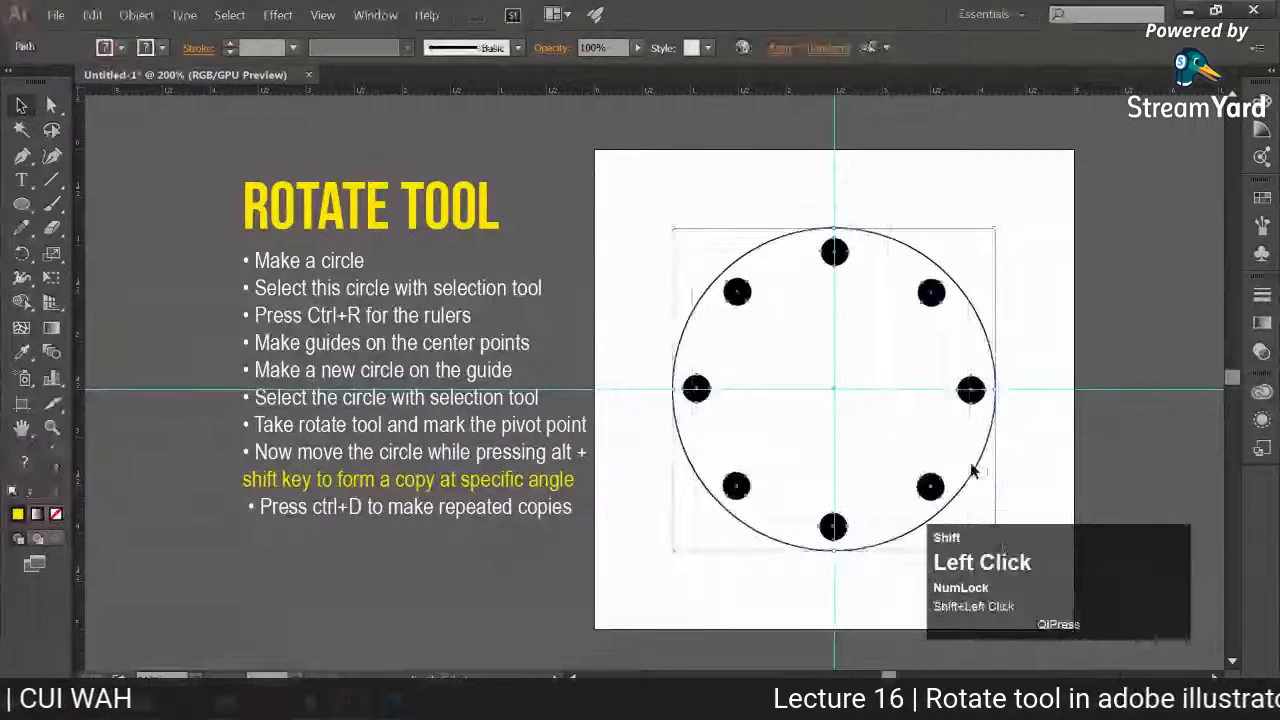
{"action": "key", "text": "Delete"}
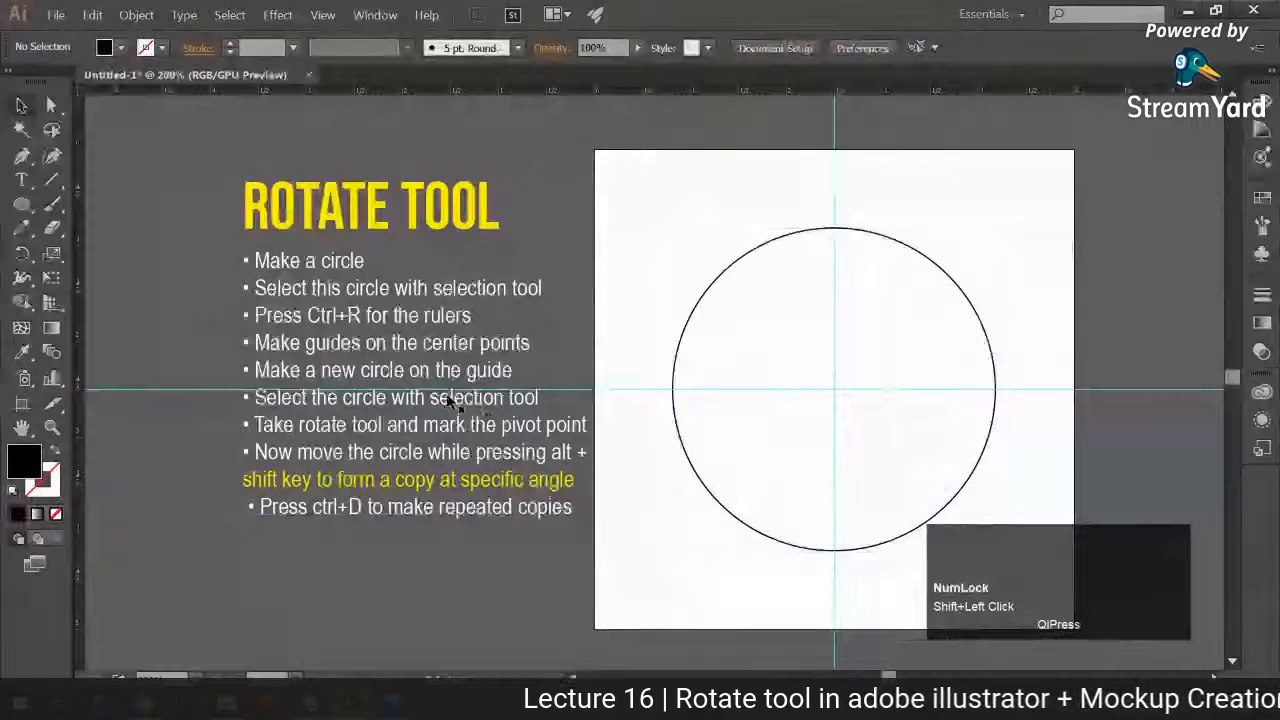
Step: Underline the note "Make guides on the center points" with a straight horizontal line with a white 1 pt stroke and no fill
{"action": "key", "text": "t"}
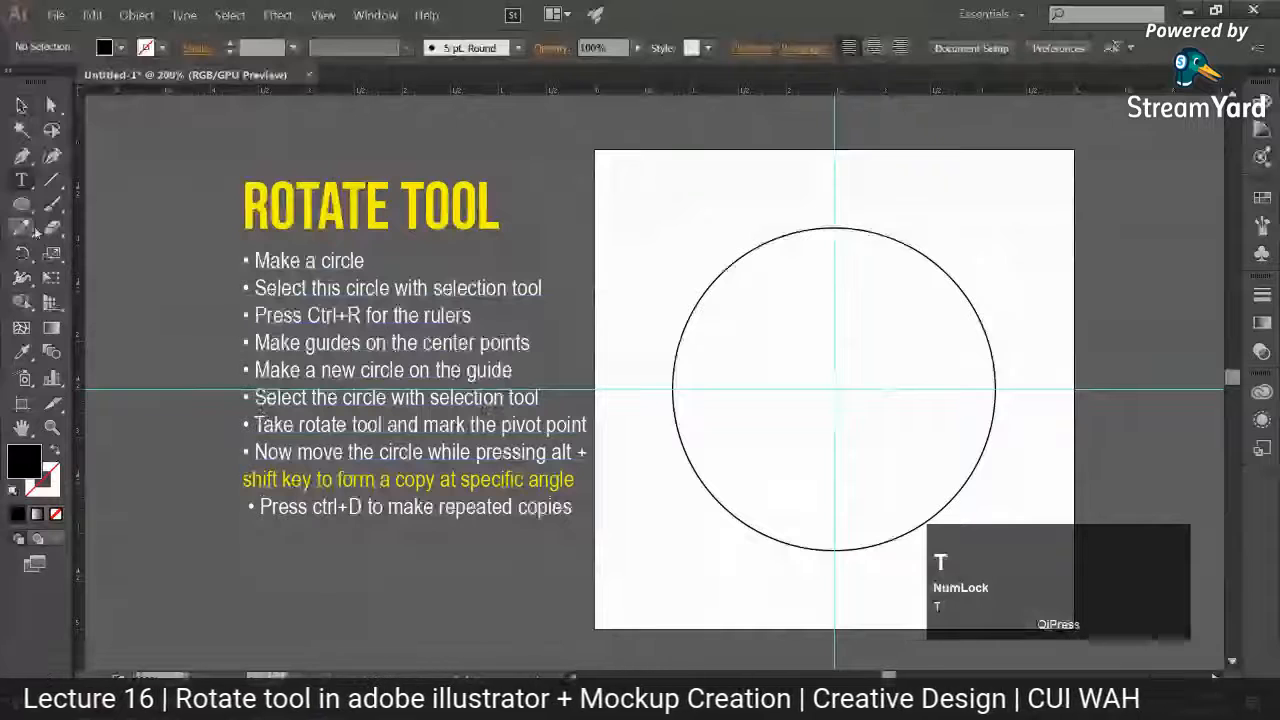
{"action": "left_click", "coordinate": [51, 180]}
{"action": "left_click_drag", "start_coordinate": [250, 404], "coordinate": [548, 403]}
{"action": "key", "text": "ctrl+z"}
{"action": "left_click_drag", "start_coordinate": [250, 357], "coordinate": [538, 357]}
{"action": "left_click", "coordinate": [13, 491]}
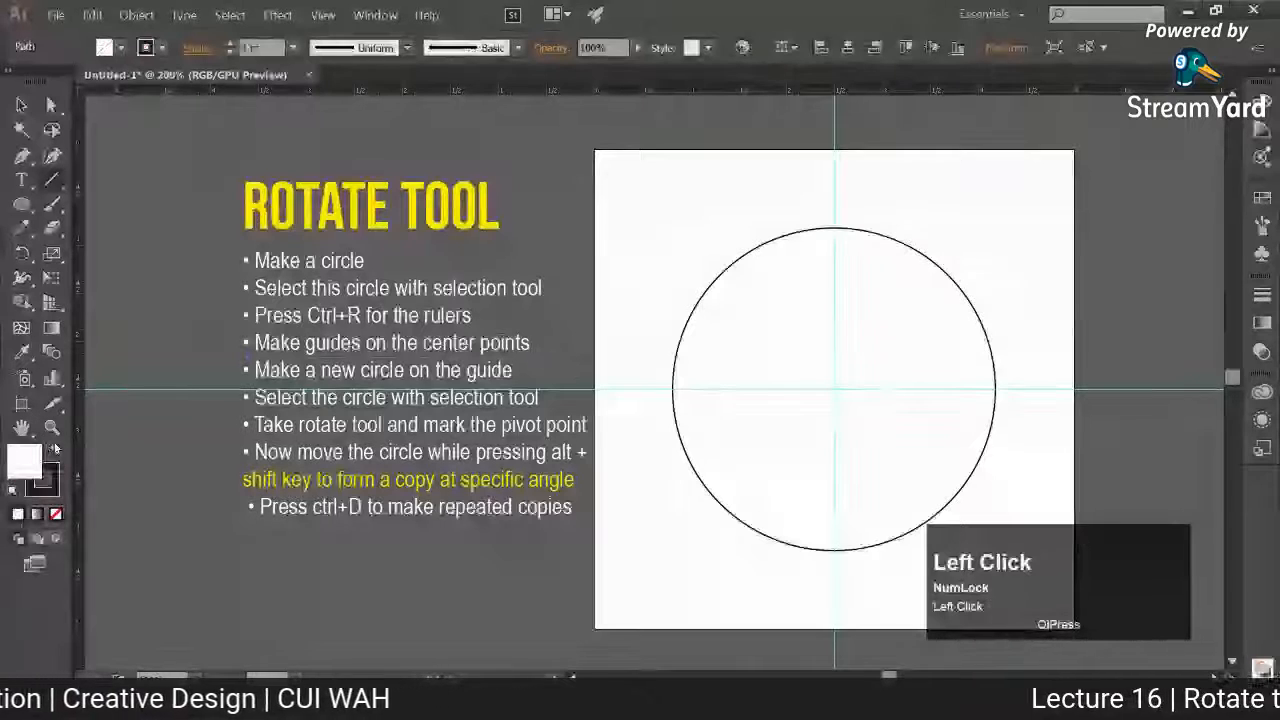
{"action": "left_click", "coordinate": [56, 450]}
{"action": "left_click", "coordinate": [56, 514]}
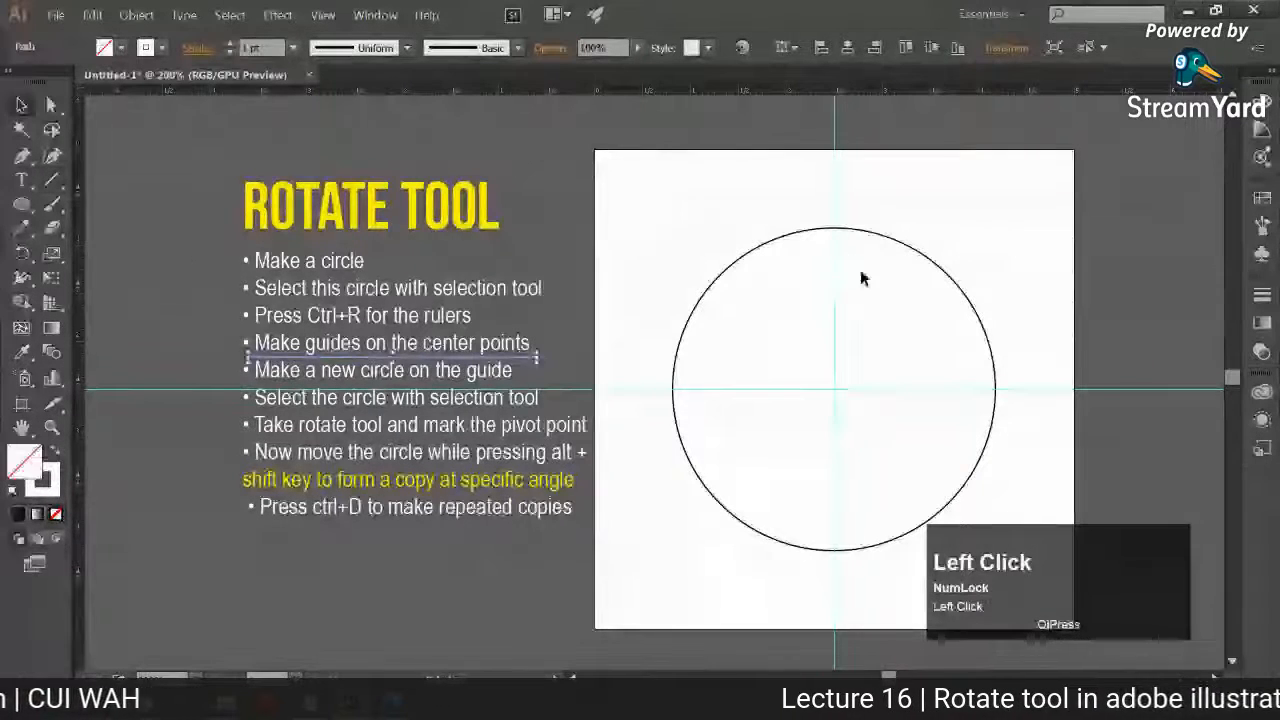
{"action": "left_click", "coordinate": [751, 586]}
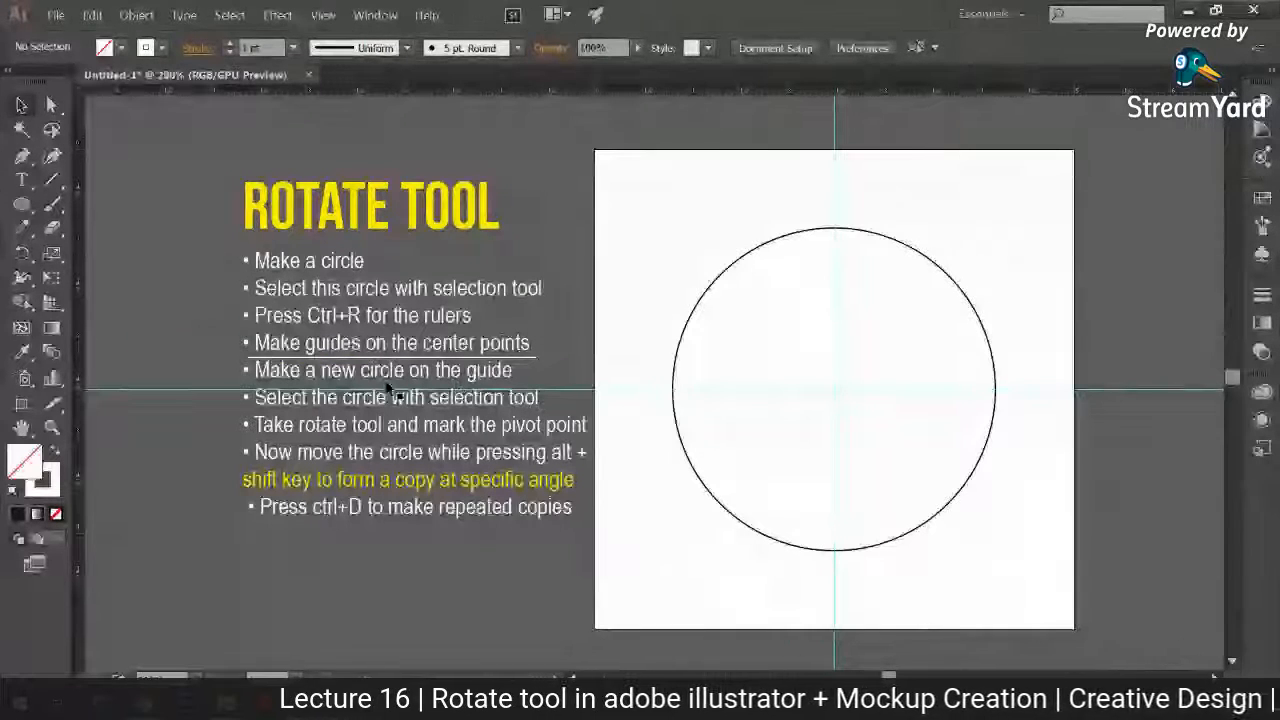
Step: Draw a small circle on the vertical guide inside the large circle's upper edge, with a near-black fill and no stroke, and deselect it
{"action": "left_click", "coordinate": [21, 204]}
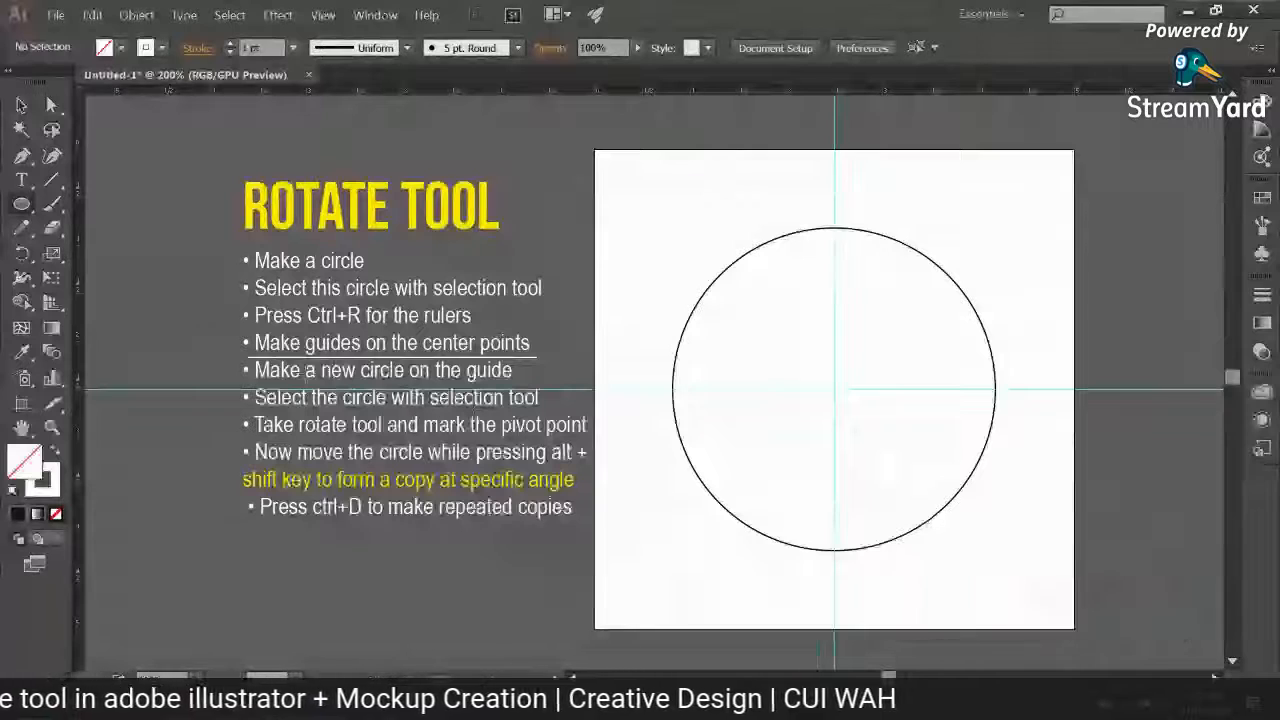
{"action": "left_click_drag", "start_coordinate": [834, 249], "coordinate": [845, 260]}
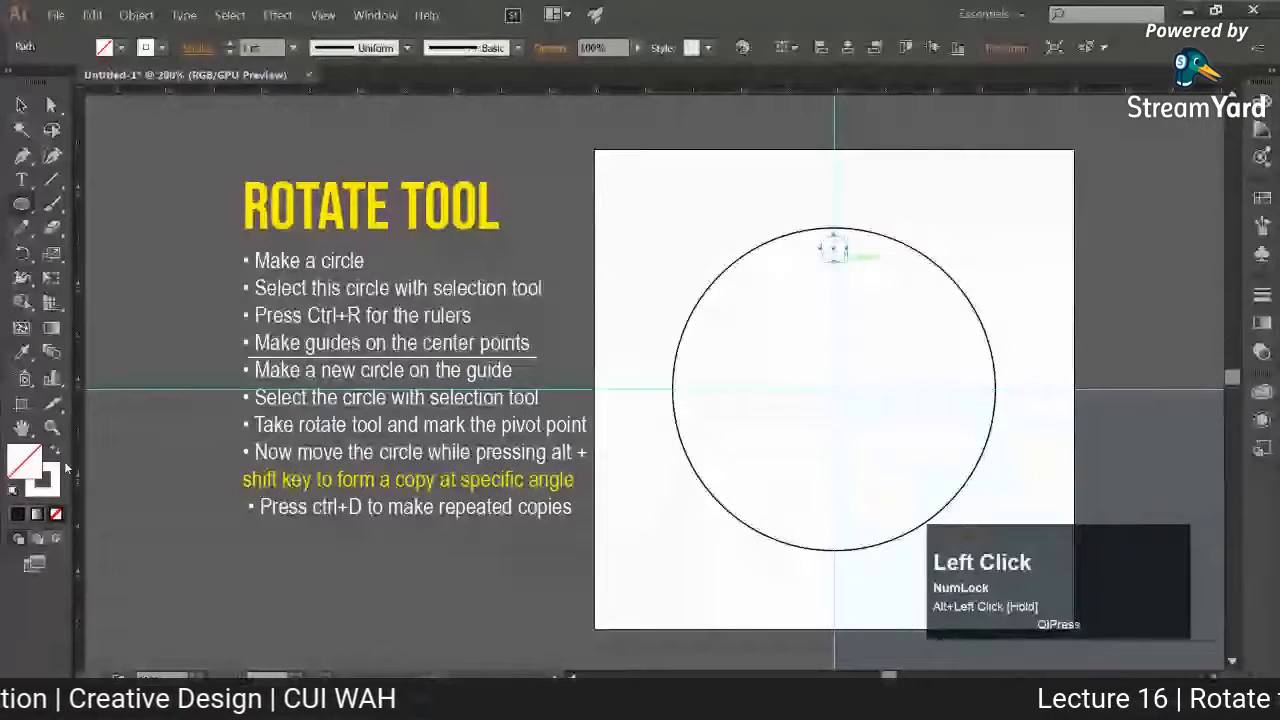
{"action": "left_click", "coordinate": [13, 491]}
{"action": "left_click", "coordinate": [56, 451]}
{"action": "left_click", "coordinate": [46, 483]}
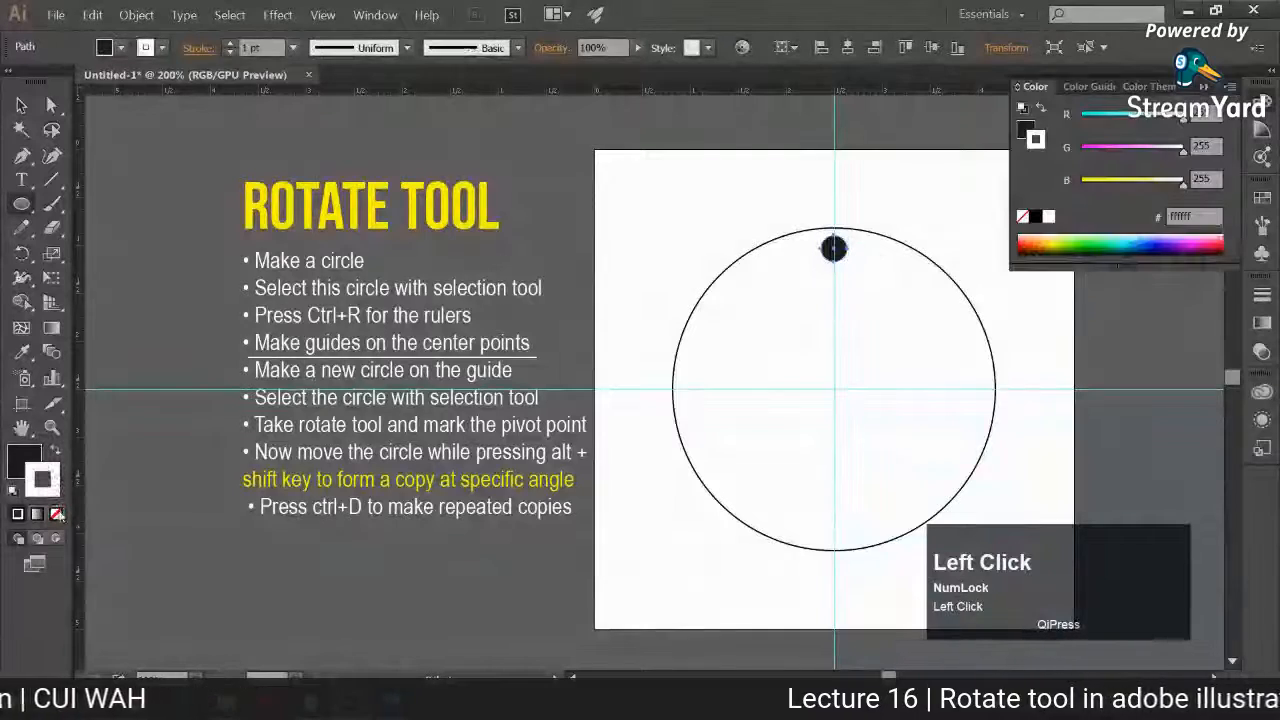
{"action": "left_click", "coordinate": [58, 514]}
{"action": "left_click", "coordinate": [21, 105]}
{"action": "left_click", "coordinate": [154, 168]}
{"action": "left_click_drag", "start_coordinate": [671, 302], "coordinate": [640, 309]}
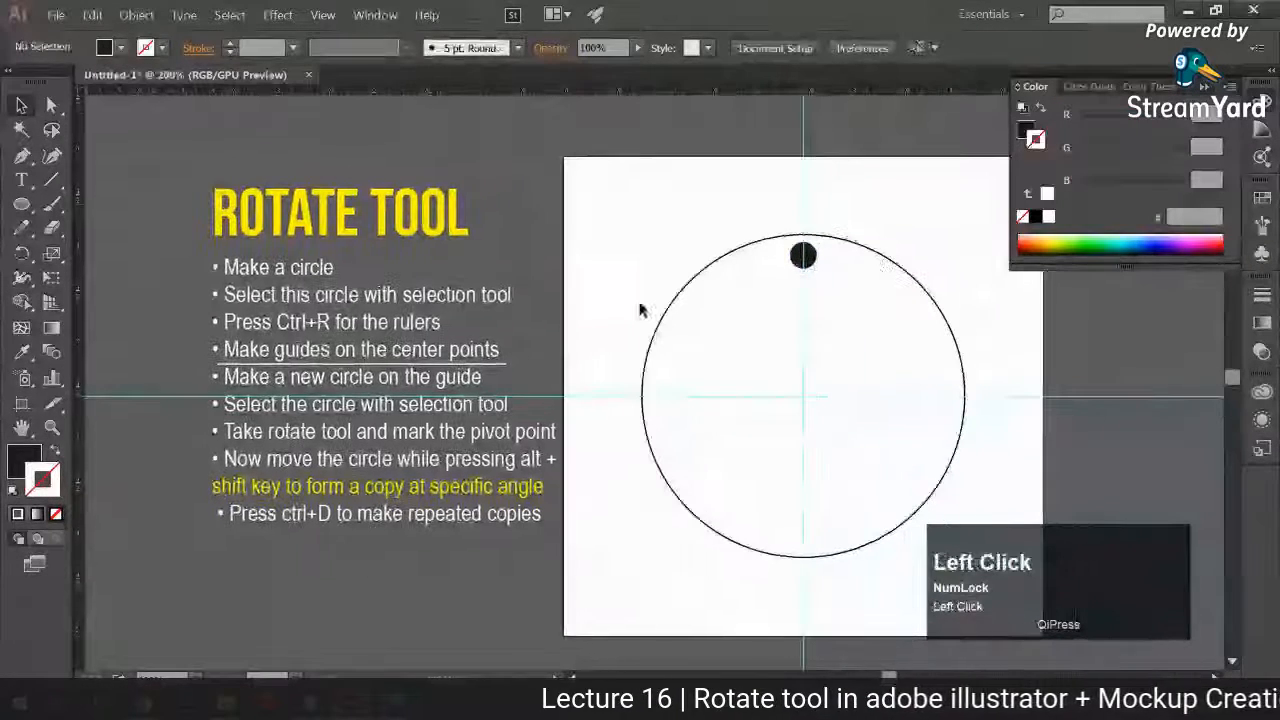
{"action": "left_click", "coordinate": [24, 458]}
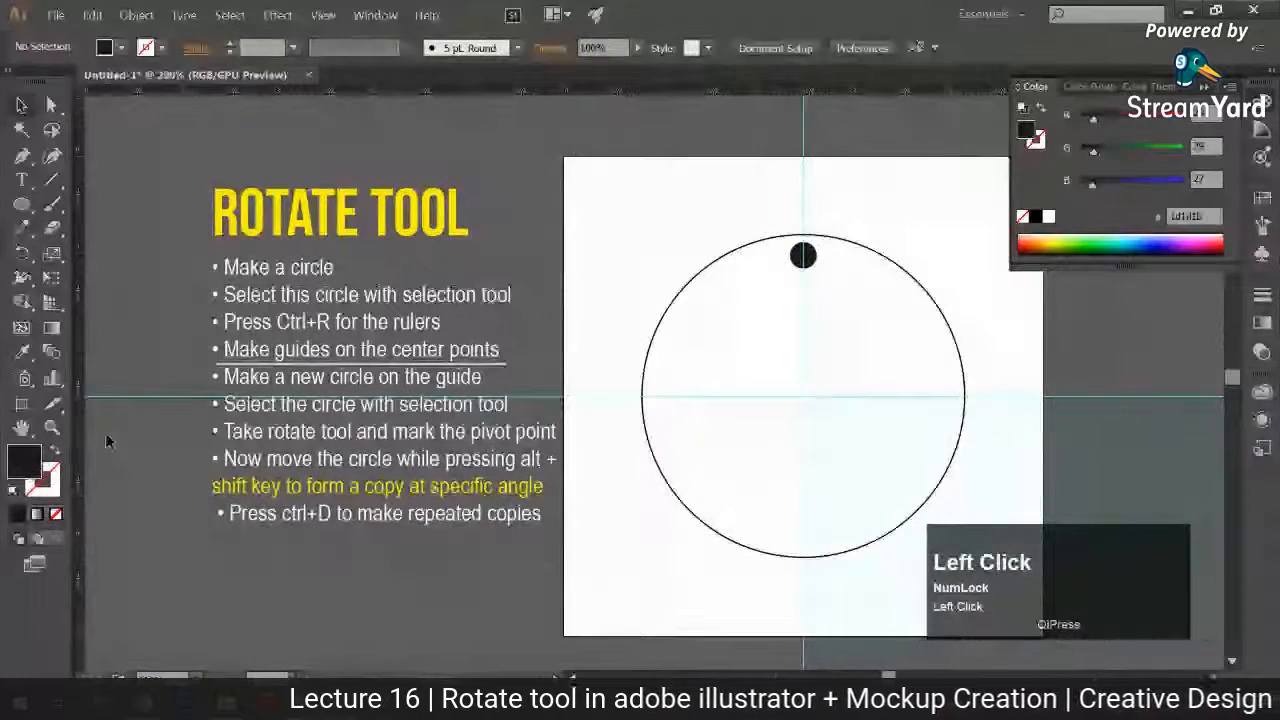
{"action": "left_click", "coordinate": [150, 530]}
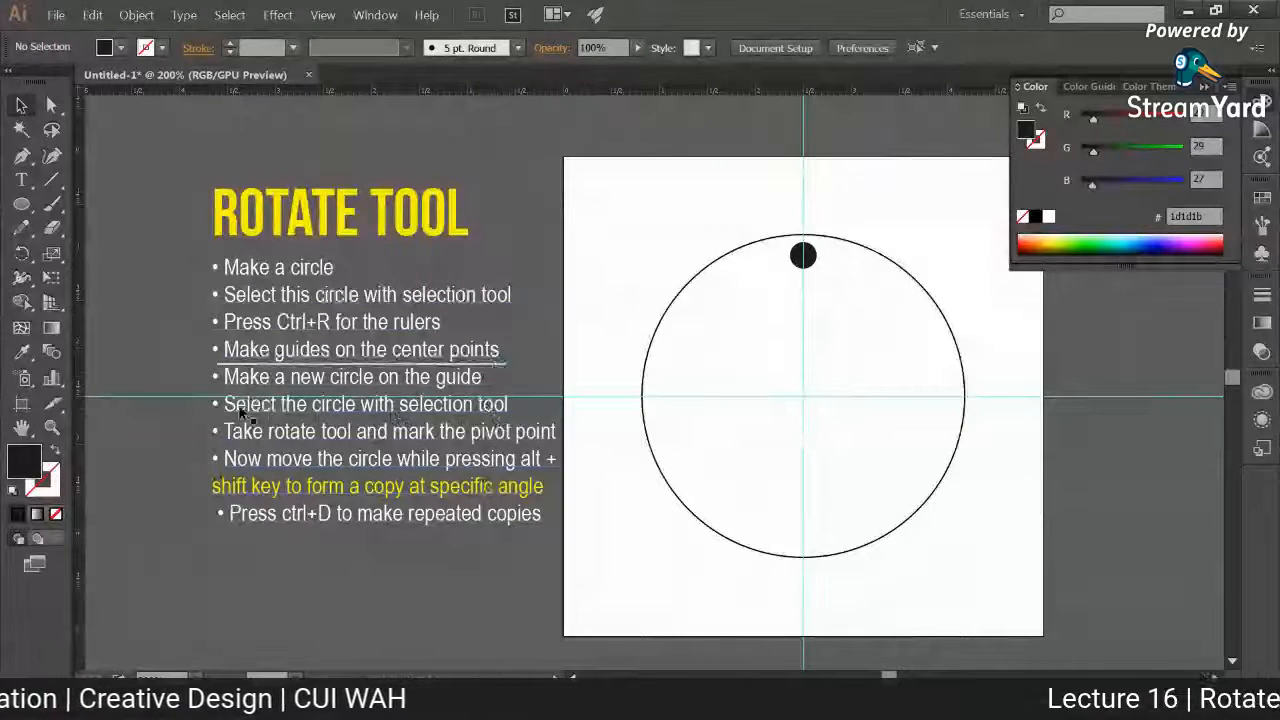
{"action": "left_click", "coordinate": [813, 257]}
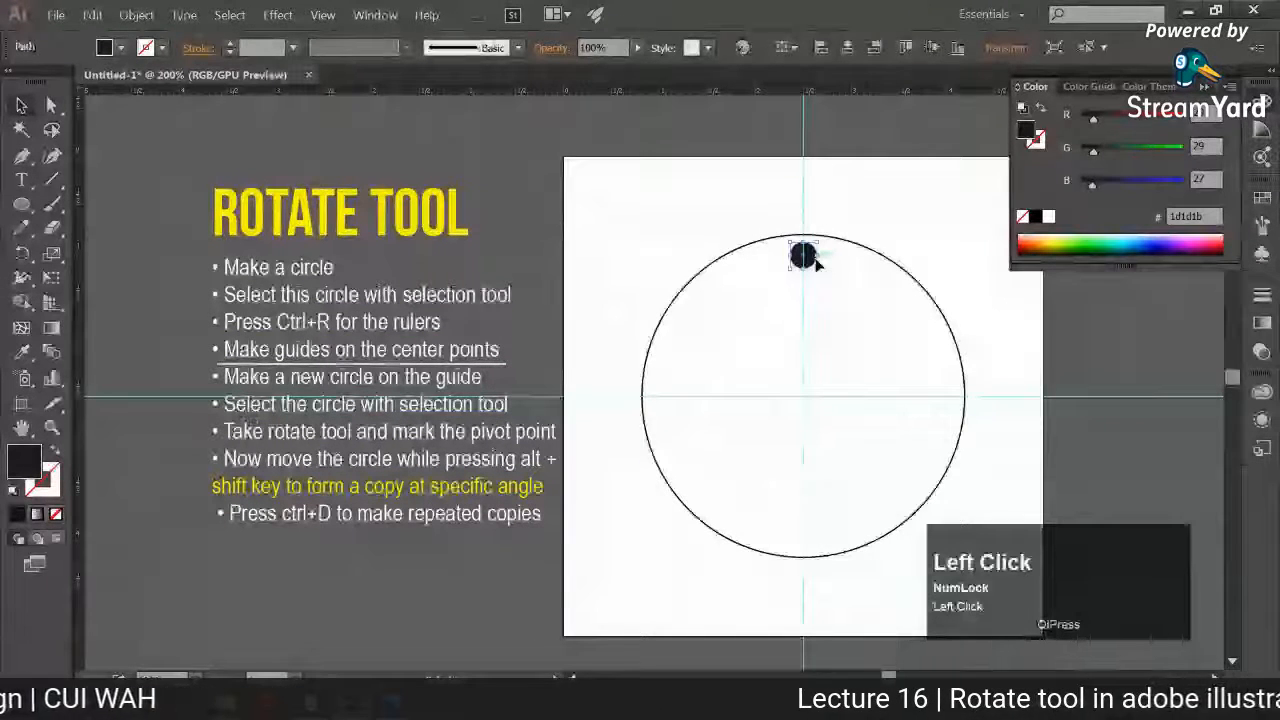
{"action": "left_click", "coordinate": [22, 256]}
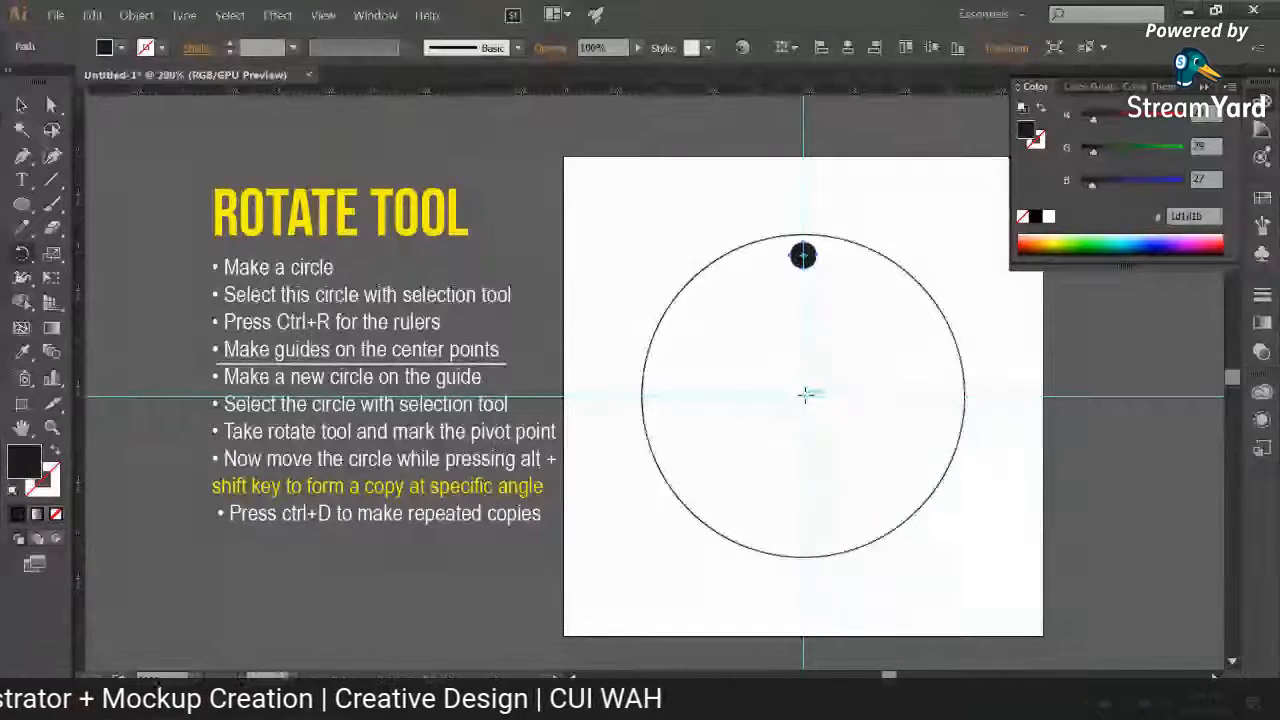
{"action": "key", "text": "alt"}
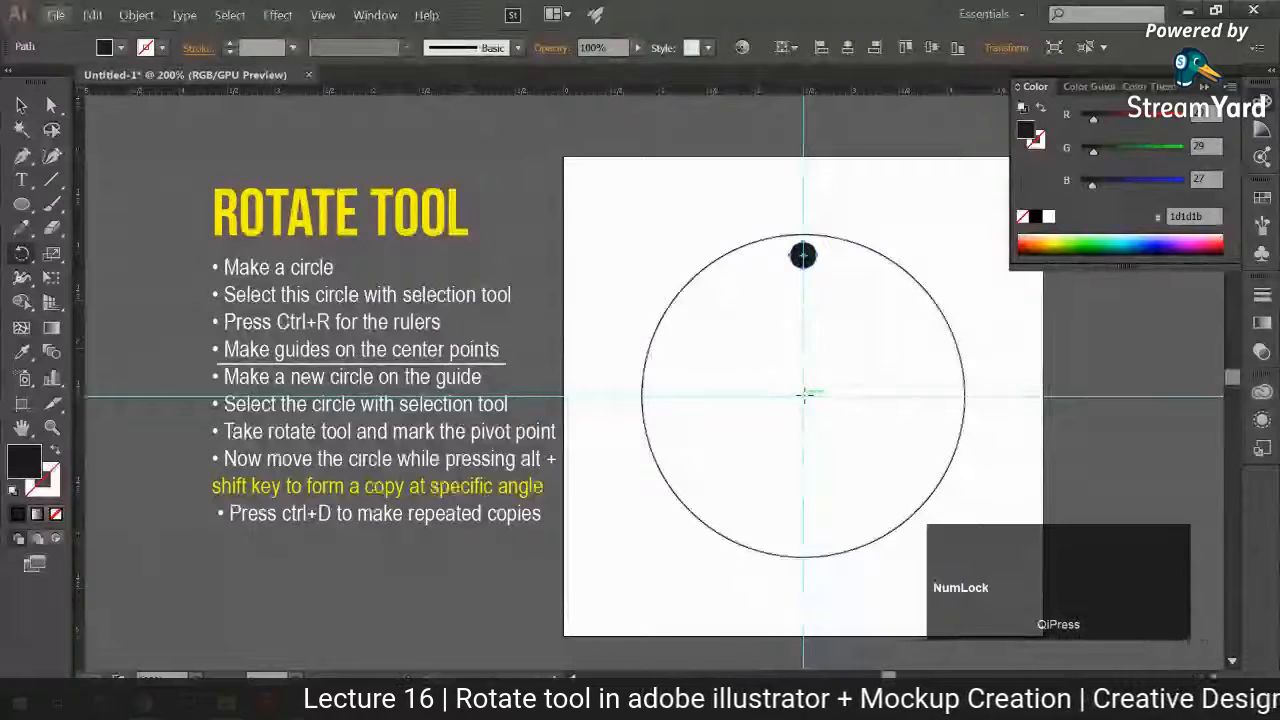
{"action": "left_click", "coordinate": [805, 394], "text": "alt"}
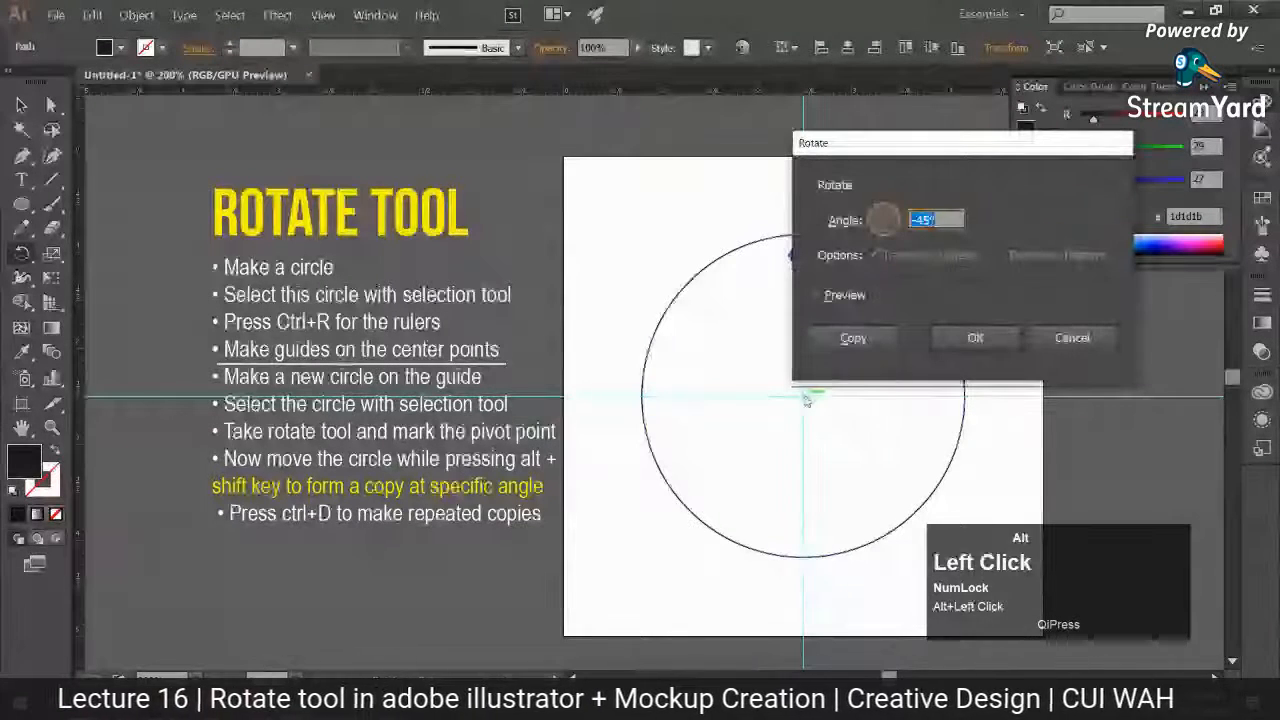
{"action": "left_click_drag", "start_coordinate": [997, 146], "coordinate": [497, 128]}
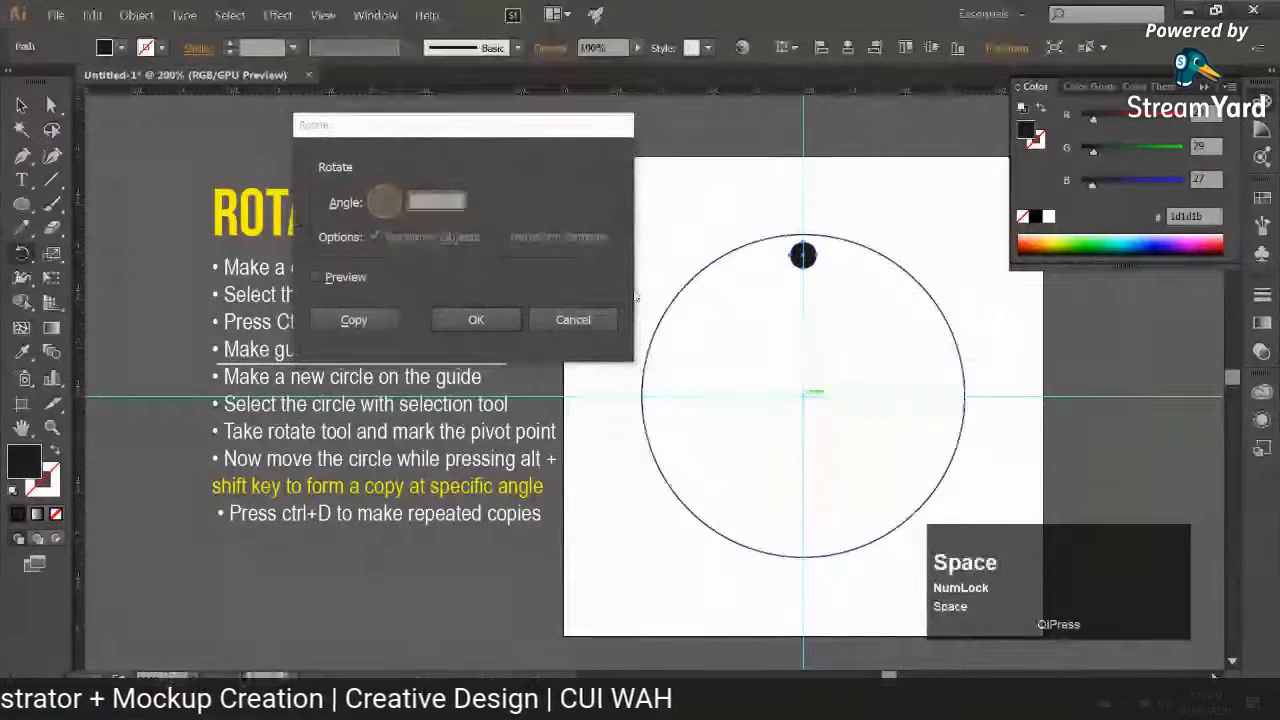
{"action": "left_click", "coordinate": [437, 199]}
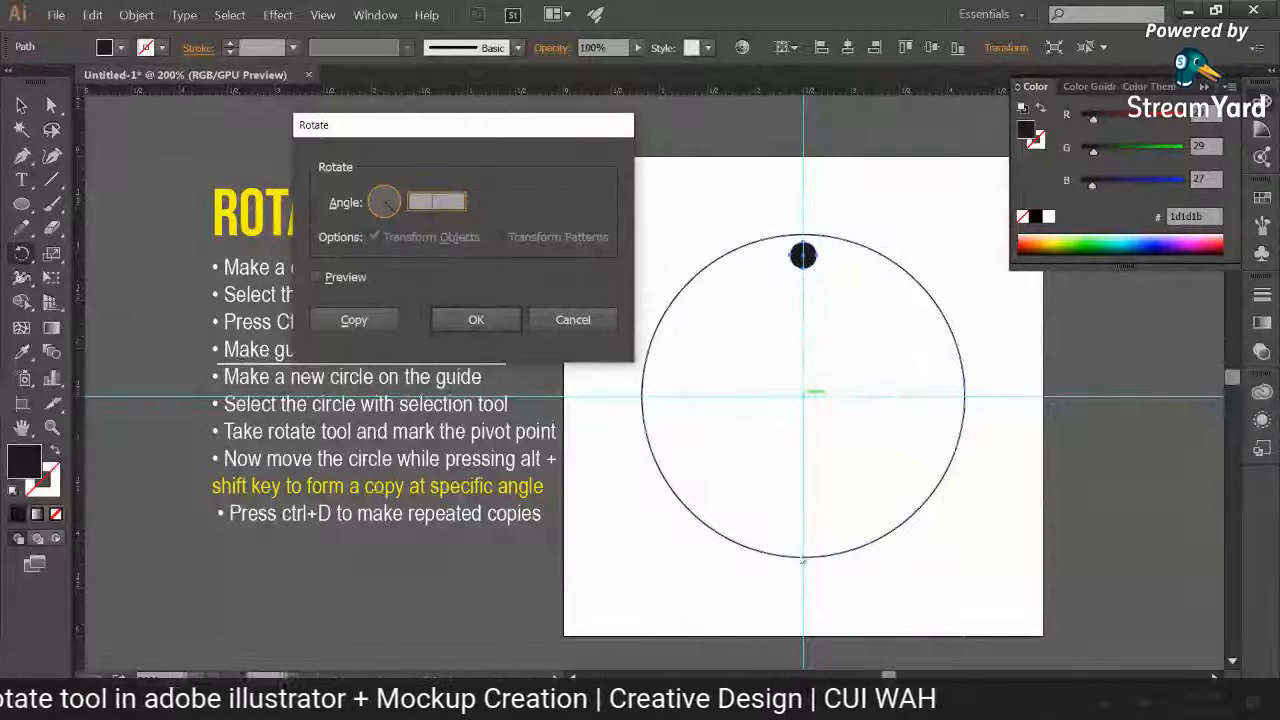
{"action": "left_click", "coordinate": [571, 318]}
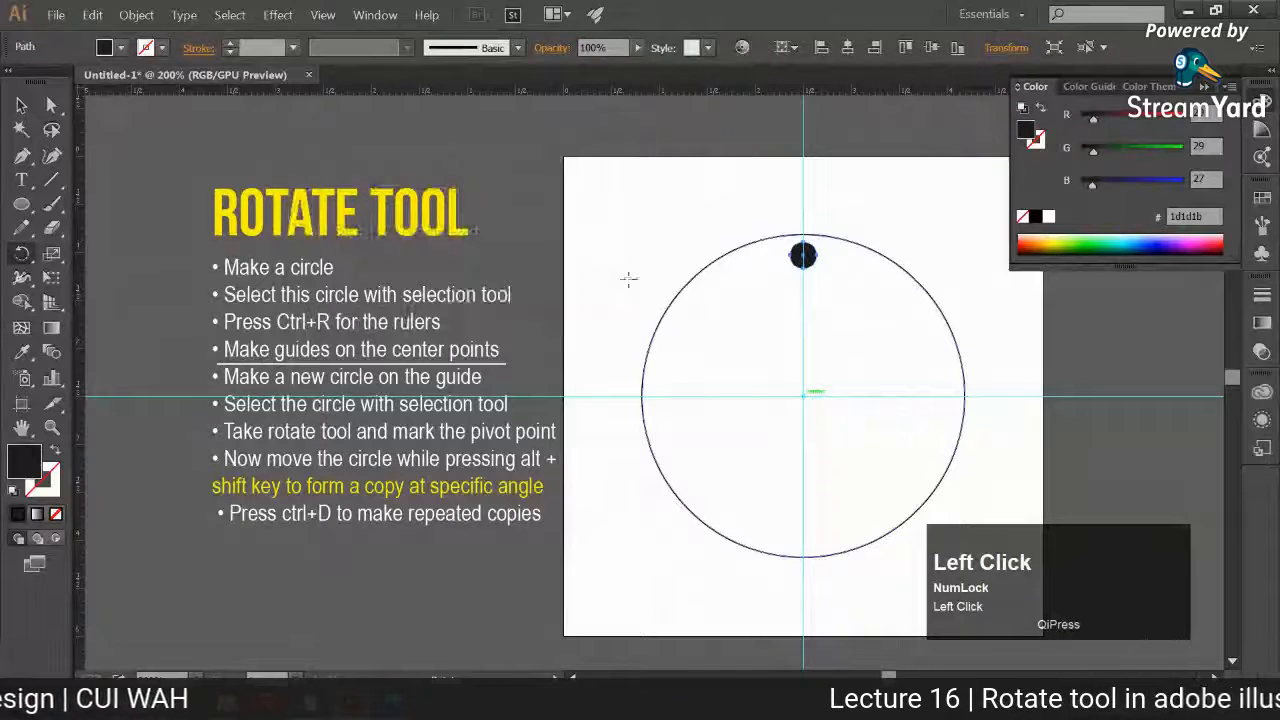
Step: Add the text "360/12" in the empty area above the ROTATE TOOL heading
{"action": "key", "text": "space"}
{"action": "left_click_drag", "start_coordinate": [628, 279], "coordinate": [647, 415]}
{"action": "left_click", "coordinate": [22, 182]}
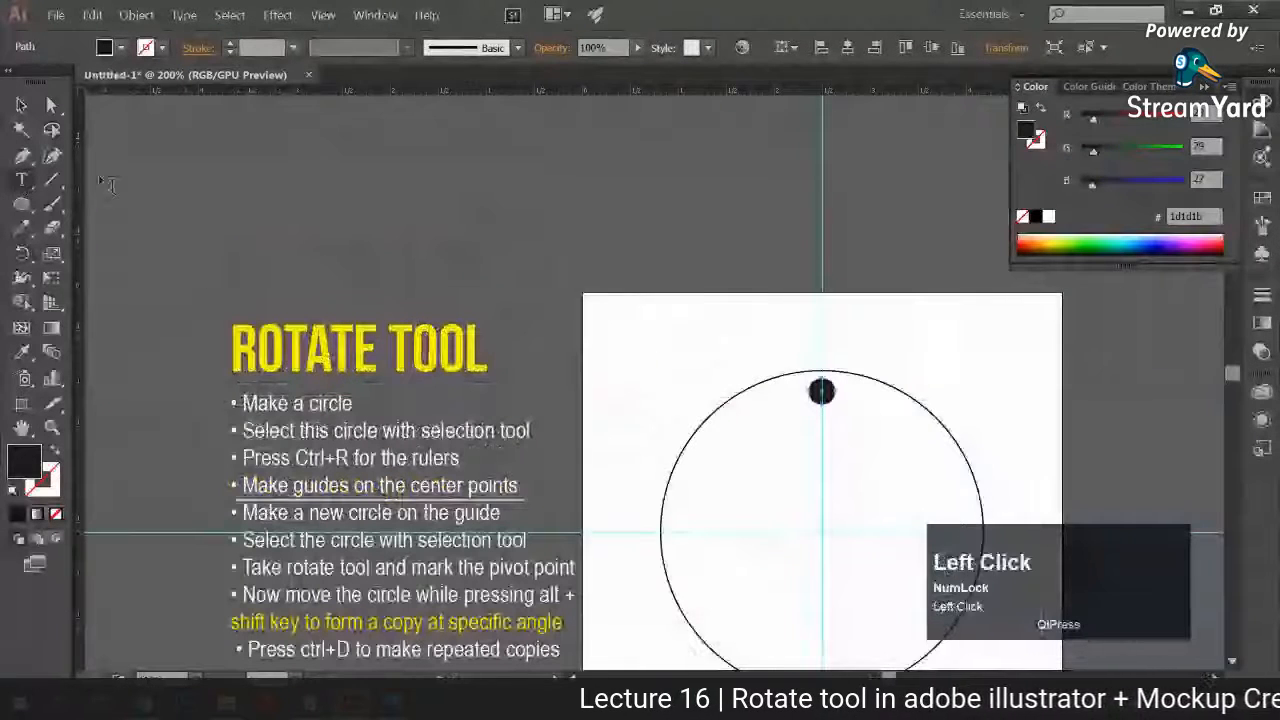
{"action": "left_click", "coordinate": [355, 172]}
{"action": "type", "text": "360"}
{"action": "type", "text": "/81"}
{"action": "key", "text": "BackSpace"}
{"action": "key", "text": "BackSpace"}
{"action": "type", "text": "1"}
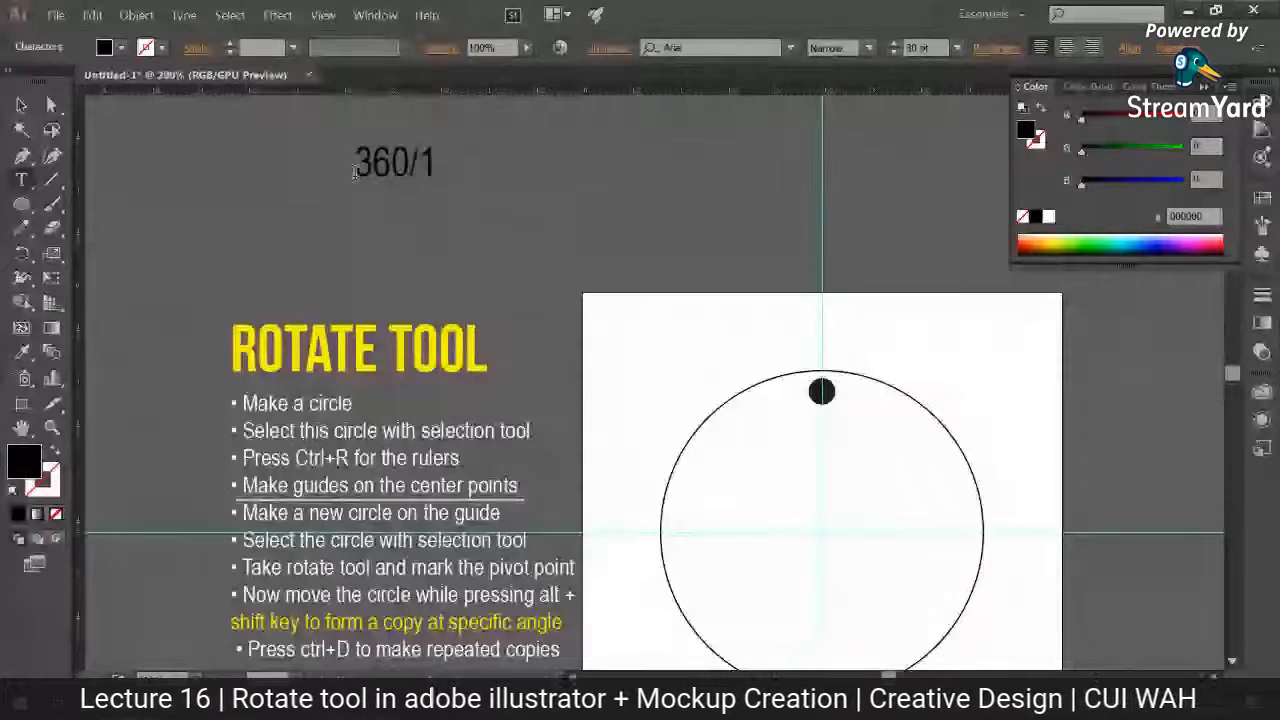
{"action": "type", "text": "2"}
Step: Scale the "360/12" text up proportionally about its centre to about 41 pt
{"action": "left_click", "coordinate": [21, 105]}
{"action": "left_click", "coordinate": [230, 181]}
{"action": "left_click", "coordinate": [403, 166]}
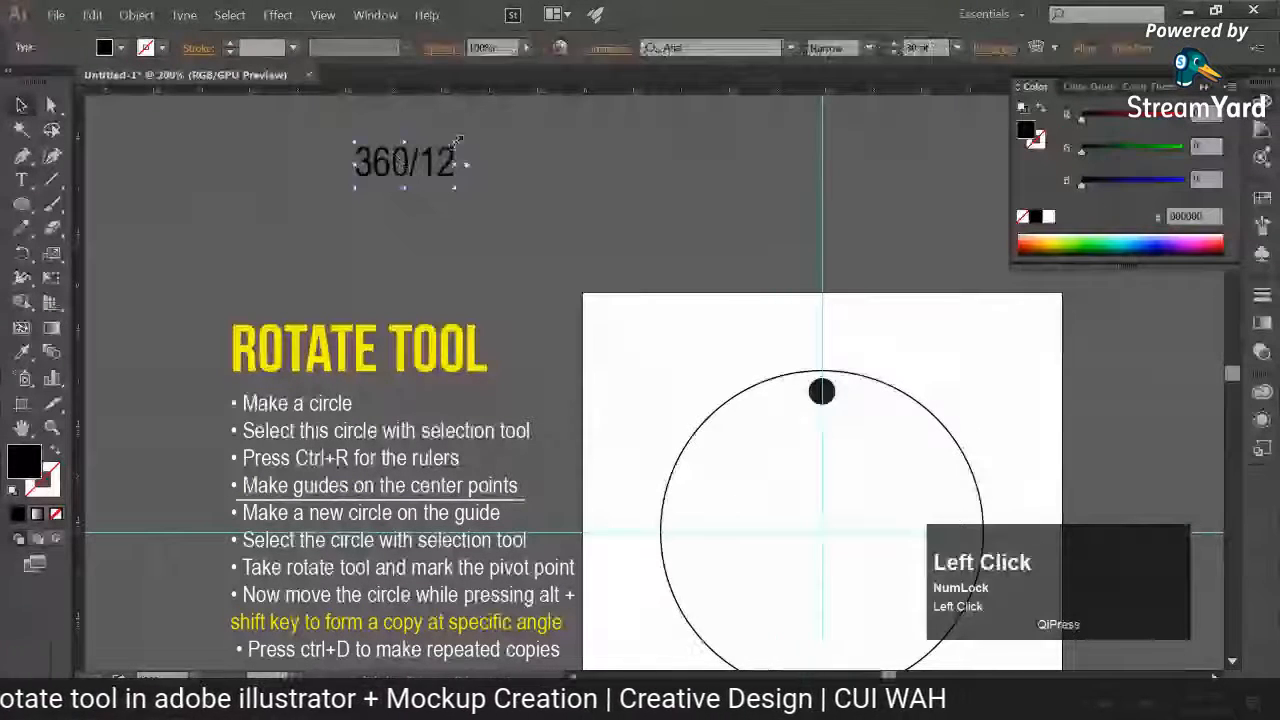
{"action": "left_click_drag", "start_coordinate": [457, 143], "coordinate": [475, 136]}
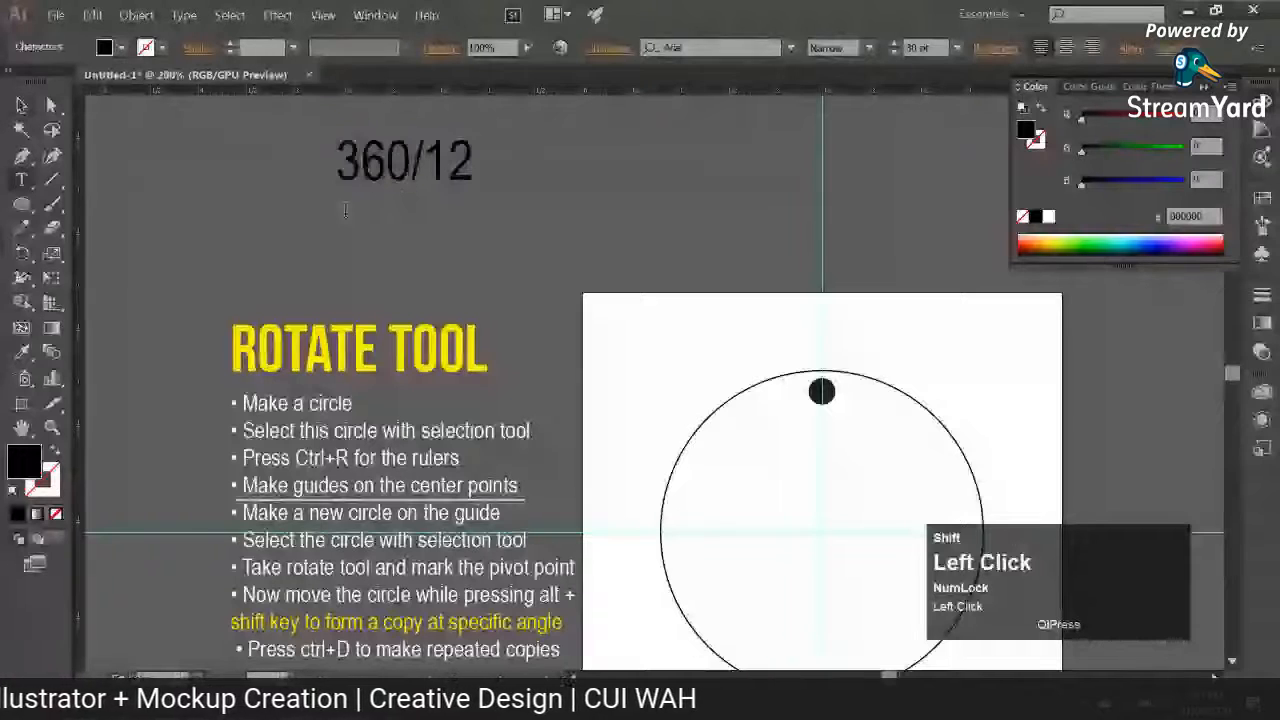
Step: Add a separate text label reading "number of angles in a circle" directly below the "360/12" text
{"action": "key", "text": "t"}
{"action": "left_click", "coordinate": [344, 200]}
{"action": "type", "text": "Rotati"}
{"action": "type", "text": "on"}
{"action": "key", "text": "BackSpace"}
{"action": "key", "text": "BackSpace"}
{"action": "key", "text": "BackSpace"}
{"action": "key", "text": "BackSpace"}
{"action": "type", "text": "ta"}
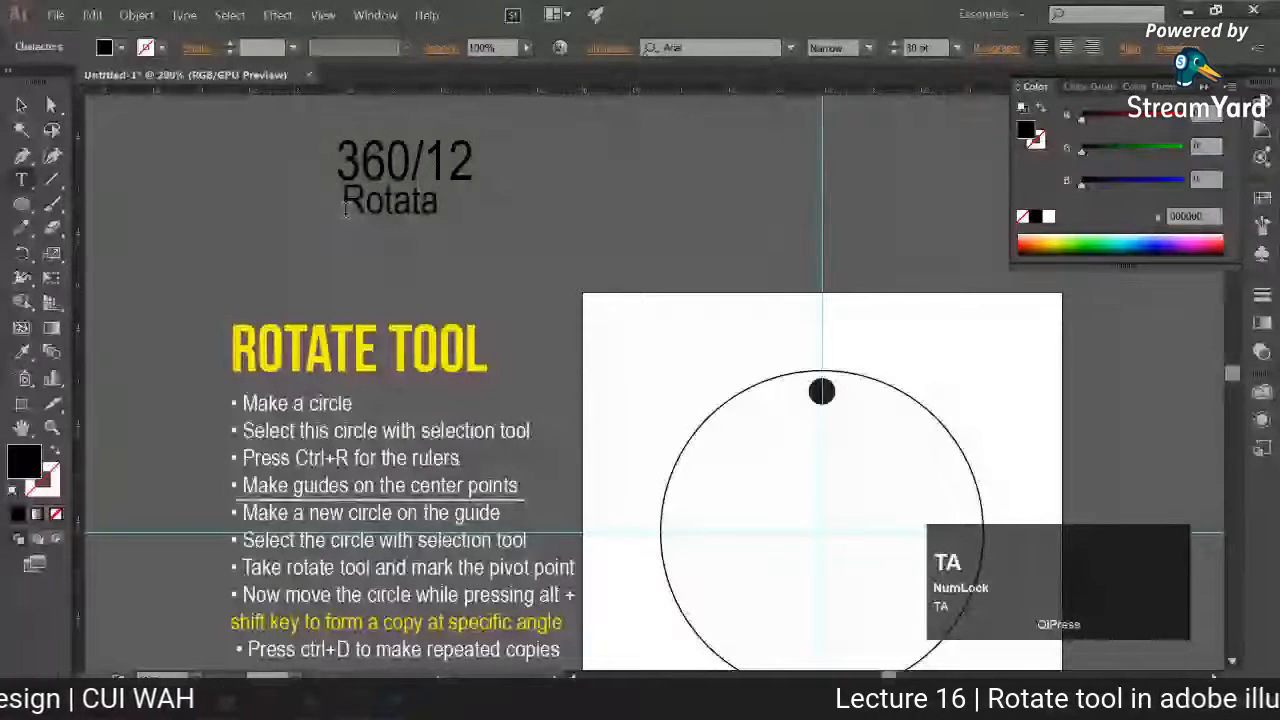
{"action": "key", "text": "BackSpace"}
{"action": "key", "text": "BackSpace"}
{"action": "key", "text": "BackSpace"}
{"action": "key", "text": "BackSpace"}
{"action": "key", "text": "BackSpace"}
{"action": "key", "text": "BackSpace"}
{"action": "type", "text": "number "}
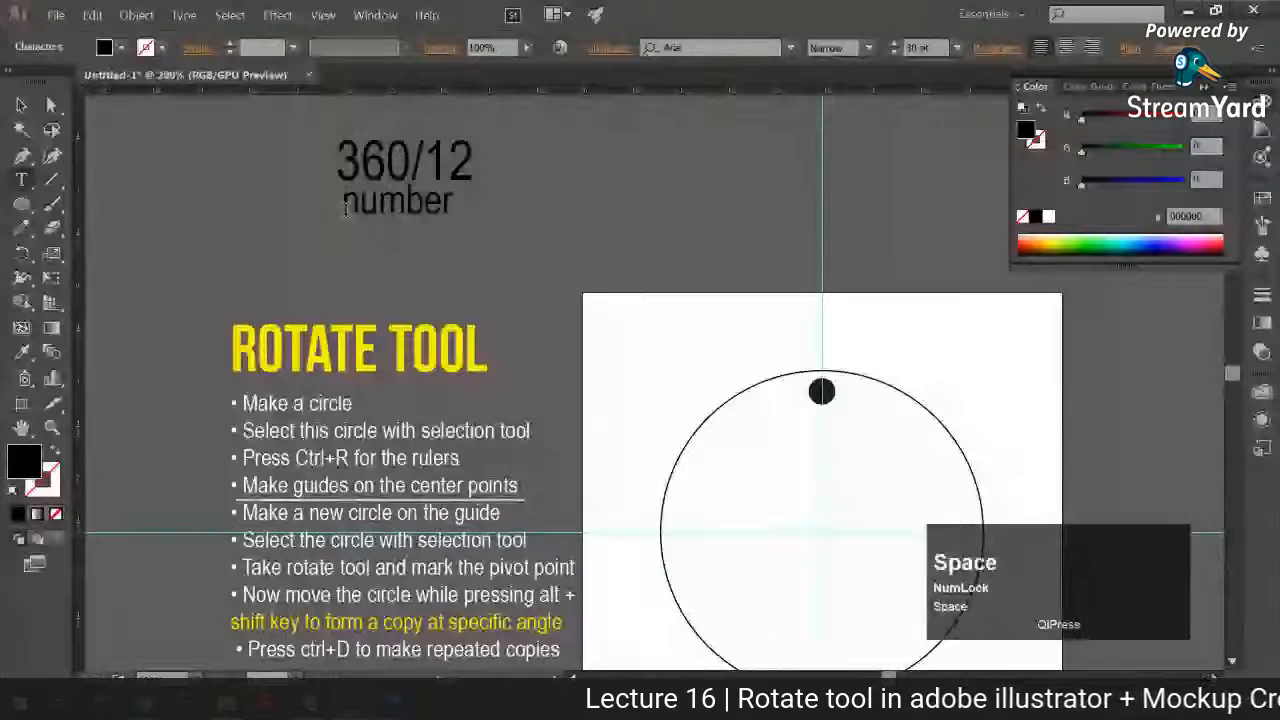
{"action": "type", "text": "of angles"}
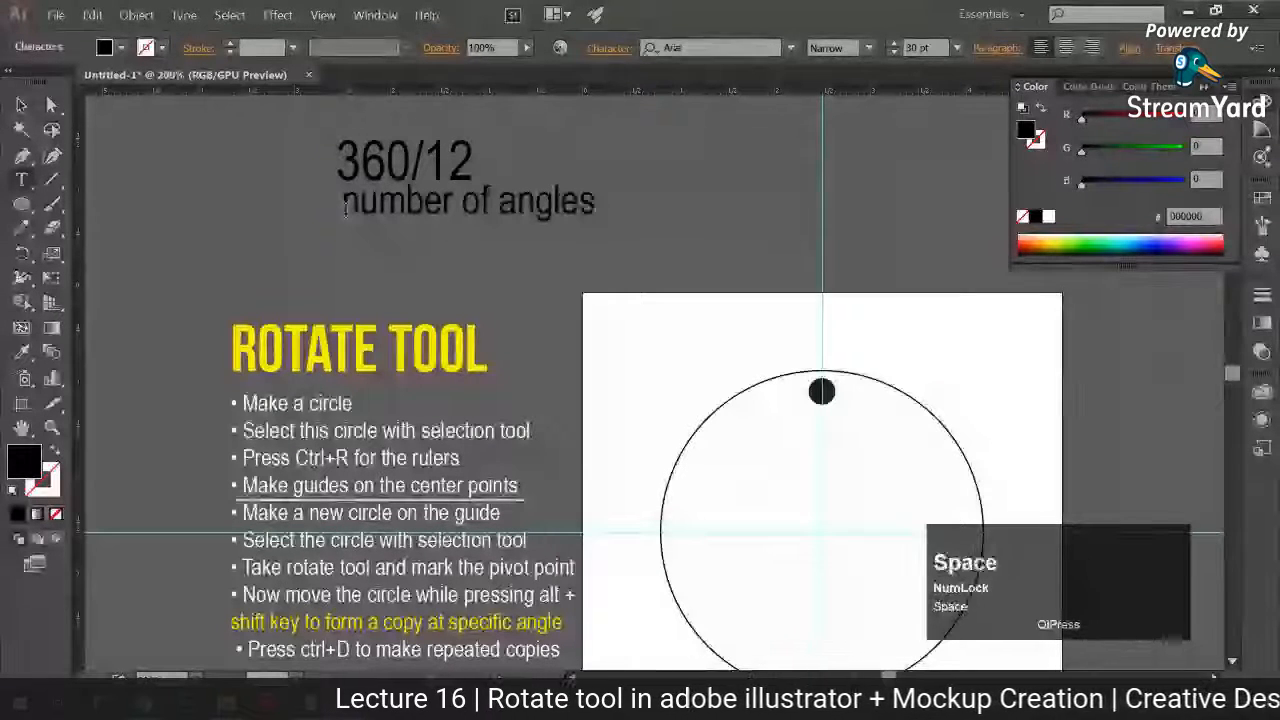
{"action": "type", "text": " in a cri"}
{"action": "key", "text": "BackSpace"}
{"action": "key", "text": "BackSpace"}
{"action": "type", "text": "ir"}
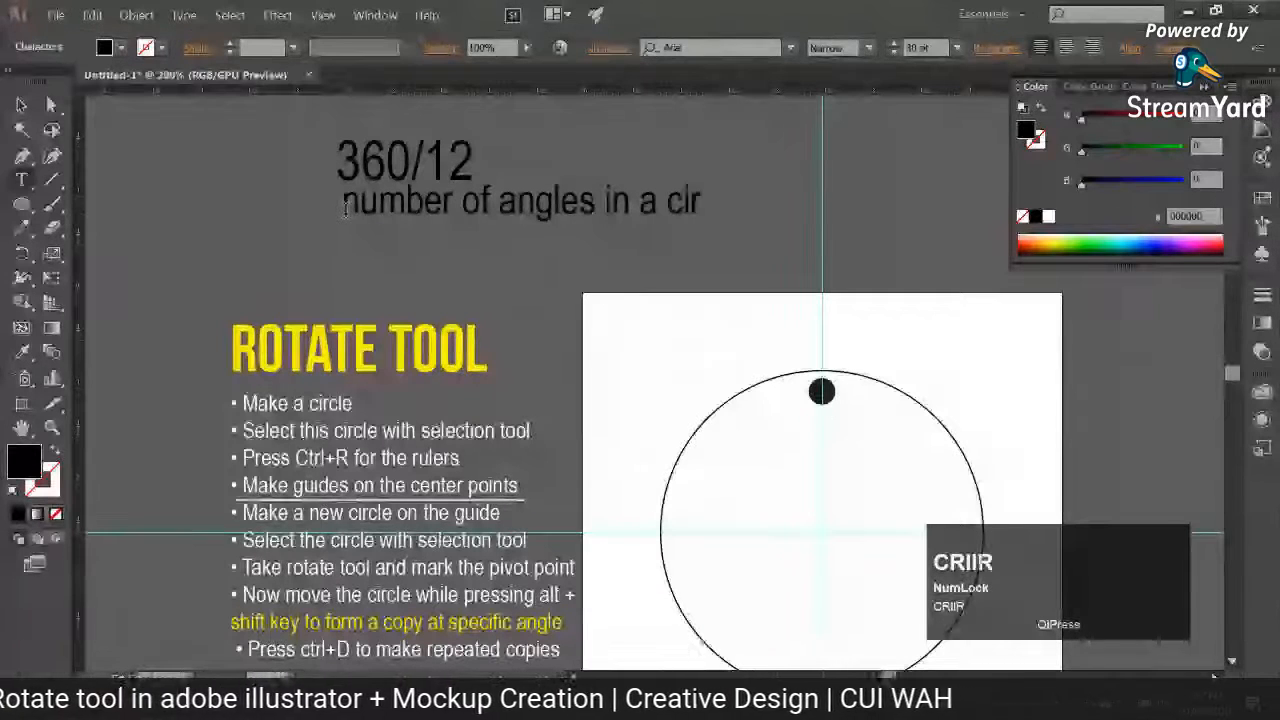
{"action": "type", "text": "cls"}
{"action": "key", "text": "BackSpace"}
{"action": "type", "text": "e"}
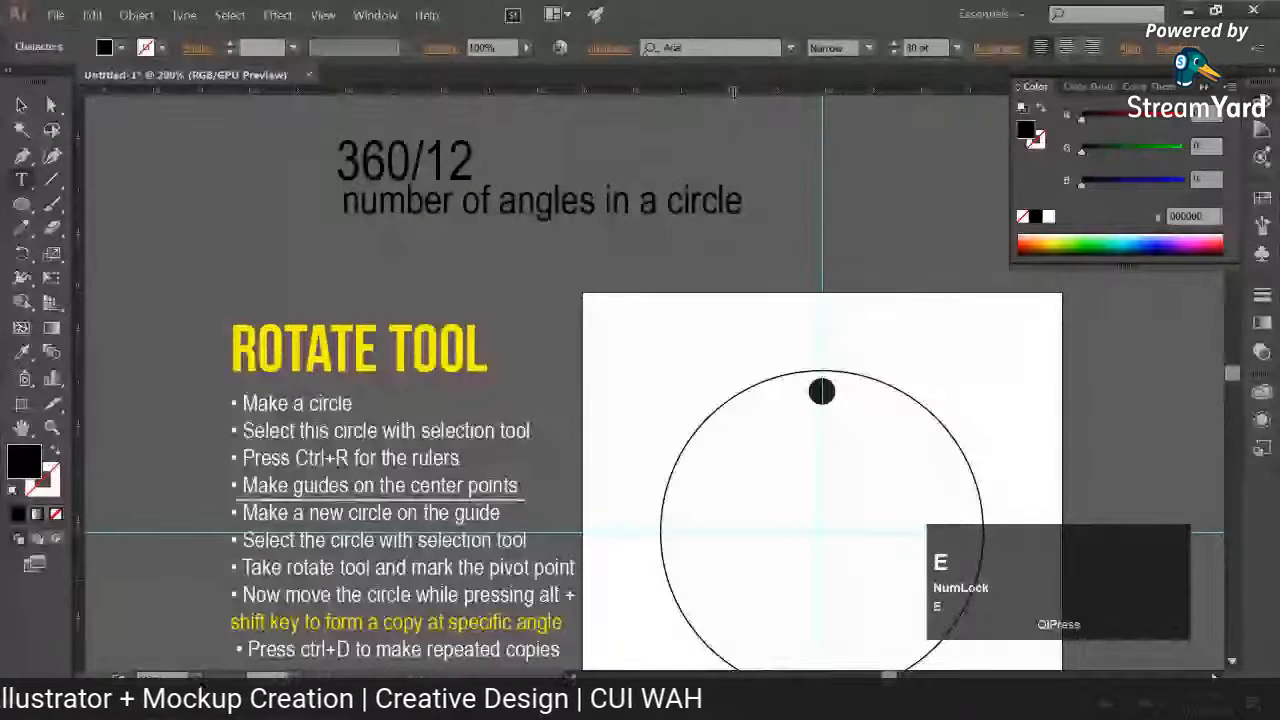
Step: Shrink the "number of angles in a circle" label to 20 pt and shift it left beneath the 360
{"action": "left_click", "coordinate": [21, 104]}
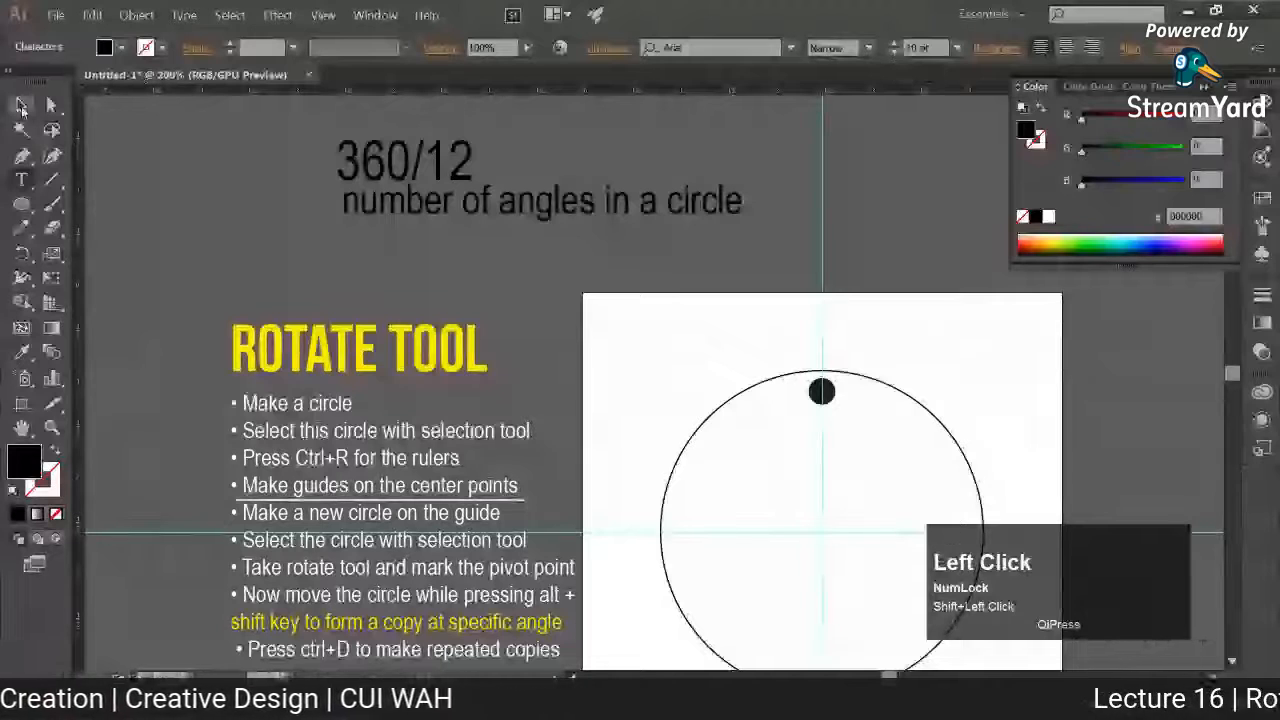
{"action": "left_click_drag", "start_coordinate": [627, 186], "coordinate": [288, 205]}
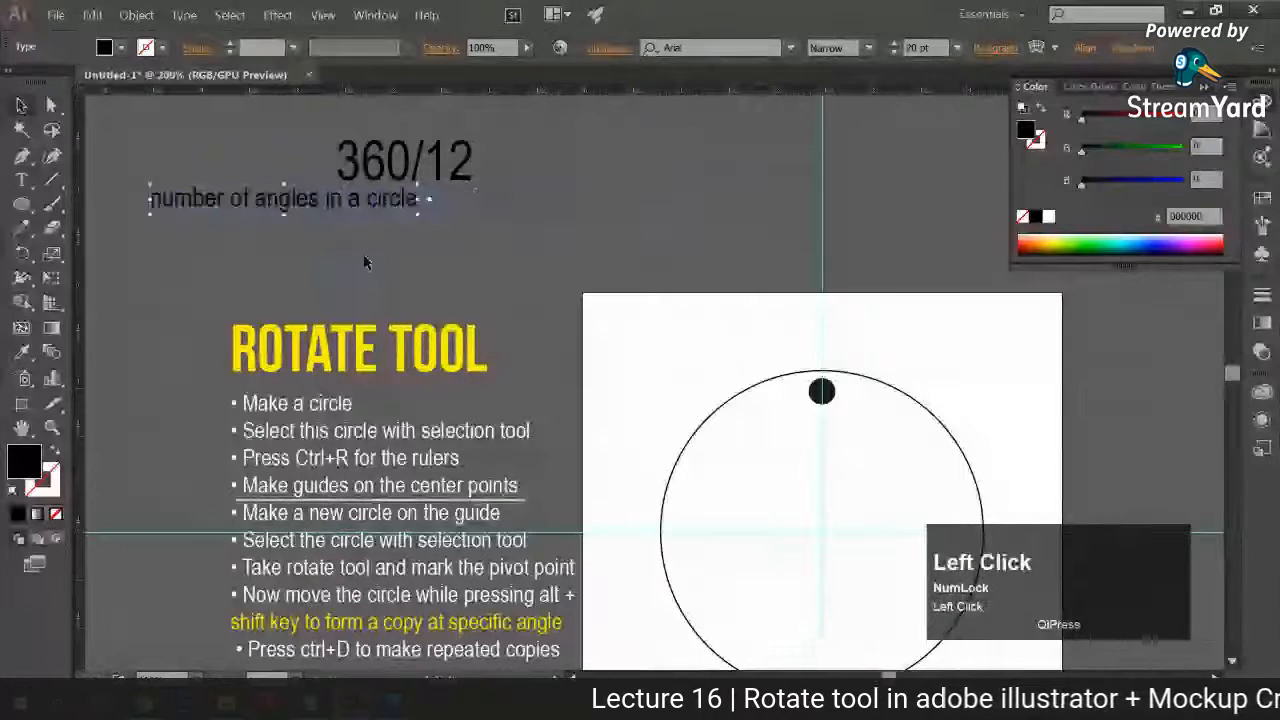
{"action": "left_click", "coordinate": [371, 246]}
Step: Duplicate the "number of angles in a circle" label to the right, beside the original on the same line
{"action": "left_click_drag", "start_coordinate": [402, 201], "coordinate": [517, 205]}
{"action": "left_click", "coordinate": [492, 170]}
{"action": "double_click", "coordinate": [437, 208]}
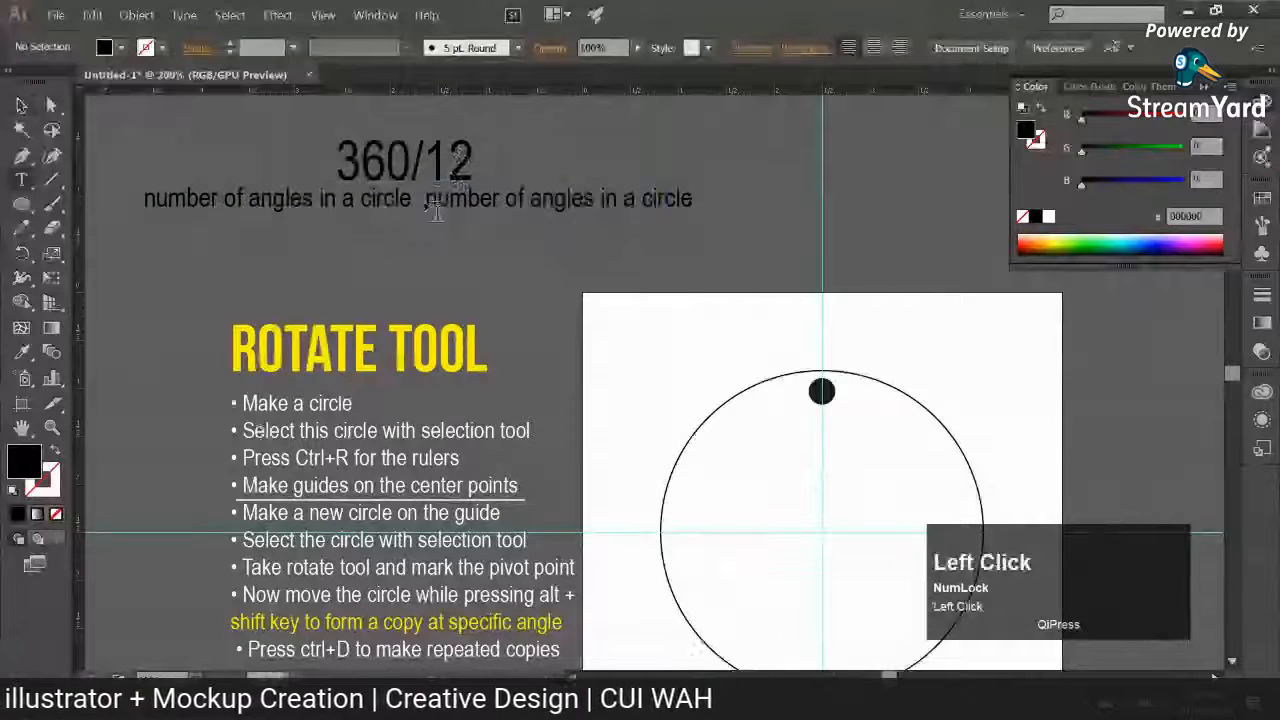
{"action": "left_click", "coordinate": [430, 200]}
{"action": "key", "text": "Escape"}
{"action": "left_click", "coordinate": [505, 274]}
Step: Reword the duplicated label to read "number of points that you want"
{"action": "key", "text": "t"}
{"action": "left_click", "coordinate": [694, 198]}
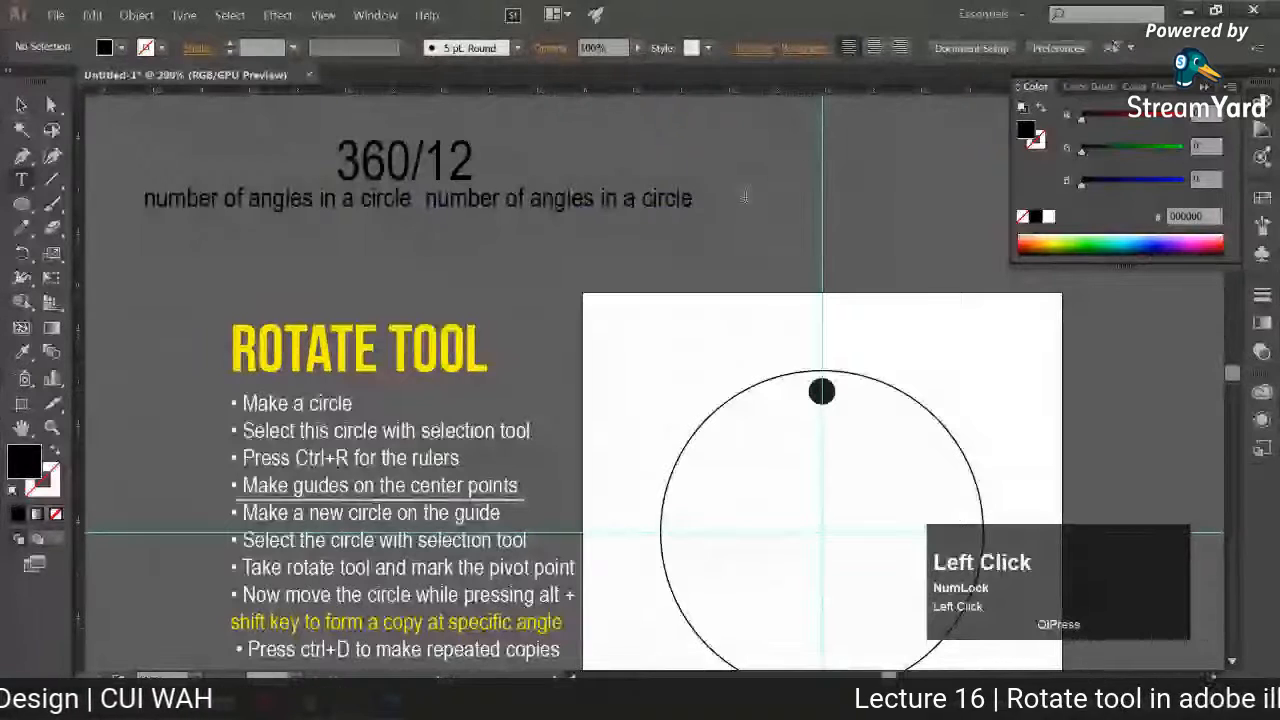
{"action": "key", "text": "BackSpace"}
{"action": "key", "text": "BackSpace"}
{"action": "key", "text": "BackSpace"}
{"action": "key", "text": "BackSpace"}
{"action": "key", "text": "BackSpace"}
{"action": "key", "text": "BackSpace"}
{"action": "key", "text": "BackSpace"}
{"action": "key", "text": "BackSpace"}
{"action": "key", "text": "BackSpace"}
{"action": "key", "text": "BackSpace"}
{"action": "key", "text": "BackSpace"}
{"action": "key", "text": "BackSpace"}
{"action": "key", "text": "BackSpace"}
{"action": "key", "text": "BackSpace"}
{"action": "key", "text": "BackSpace"}
{"action": "key", "text": "BackSpace"}
{"action": "key", "text": "BackSpace"}
{"action": "key", "text": "BackSpace"}
{"action": "type", "text": "points taht"}
{"action": "key", "text": "BackSpace"}
{"action": "key", "text": "BackSpace"}
{"action": "key", "text": "BackSpace"}
{"action": "type", "text": "tha"}
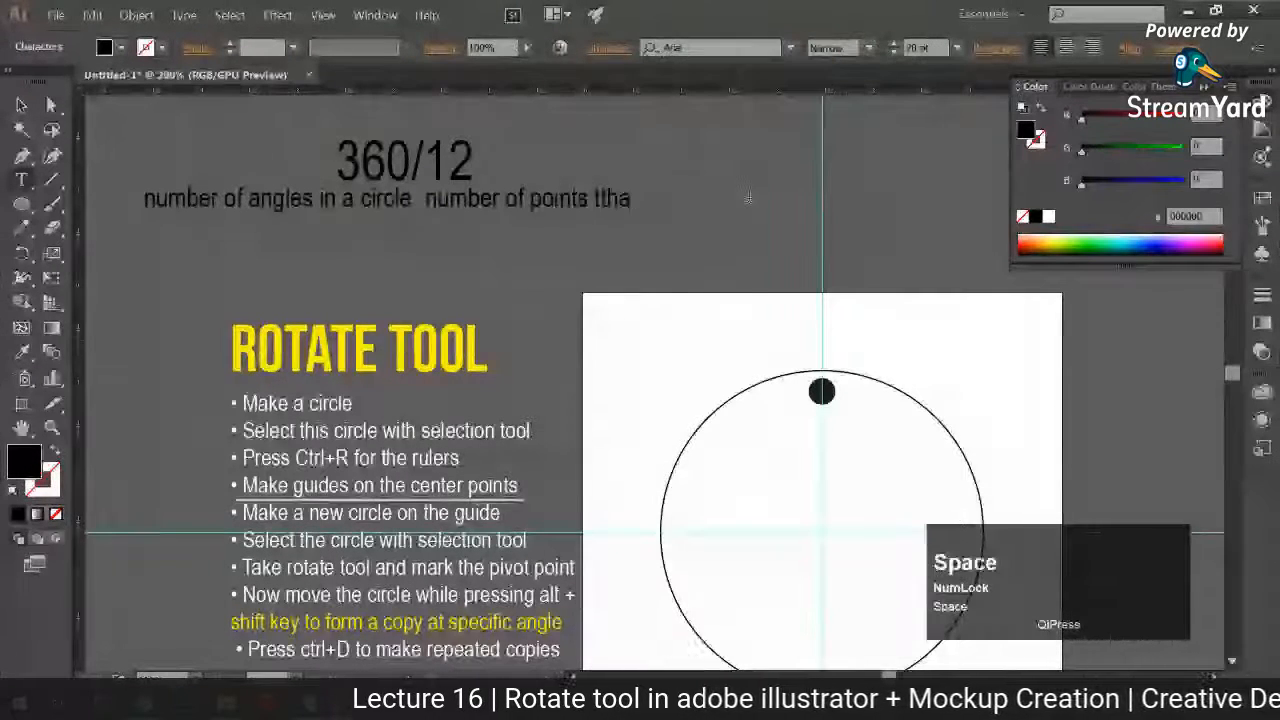
{"action": "key", "text": "BackSpace"}
{"action": "key", "text": "BackSpace"}
{"action": "key", "text": "BackSpace"}
{"action": "type", "text": "hat you w"}
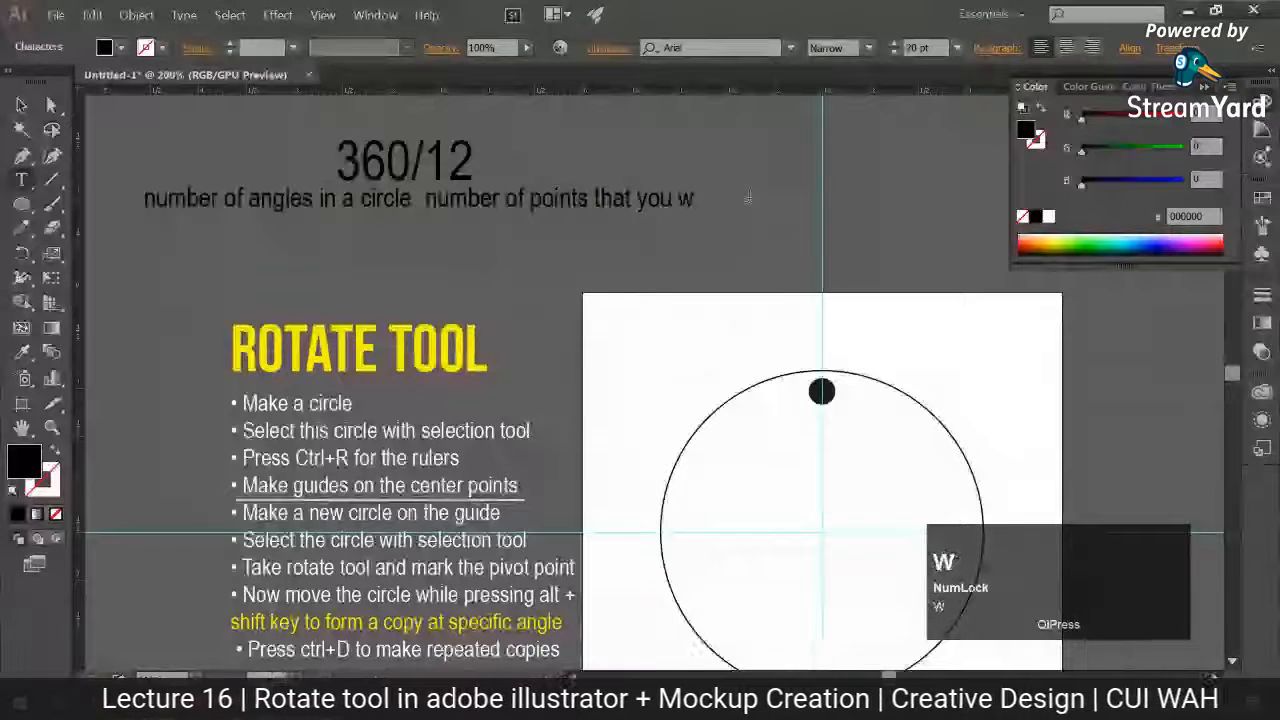
{"action": "type", "text": "ant"}
Step: Extend the "360/12" text so that it reads "360/12 = 30"
{"action": "left_click", "coordinate": [21, 105]}
{"action": "left_click", "coordinate": [469, 178]}
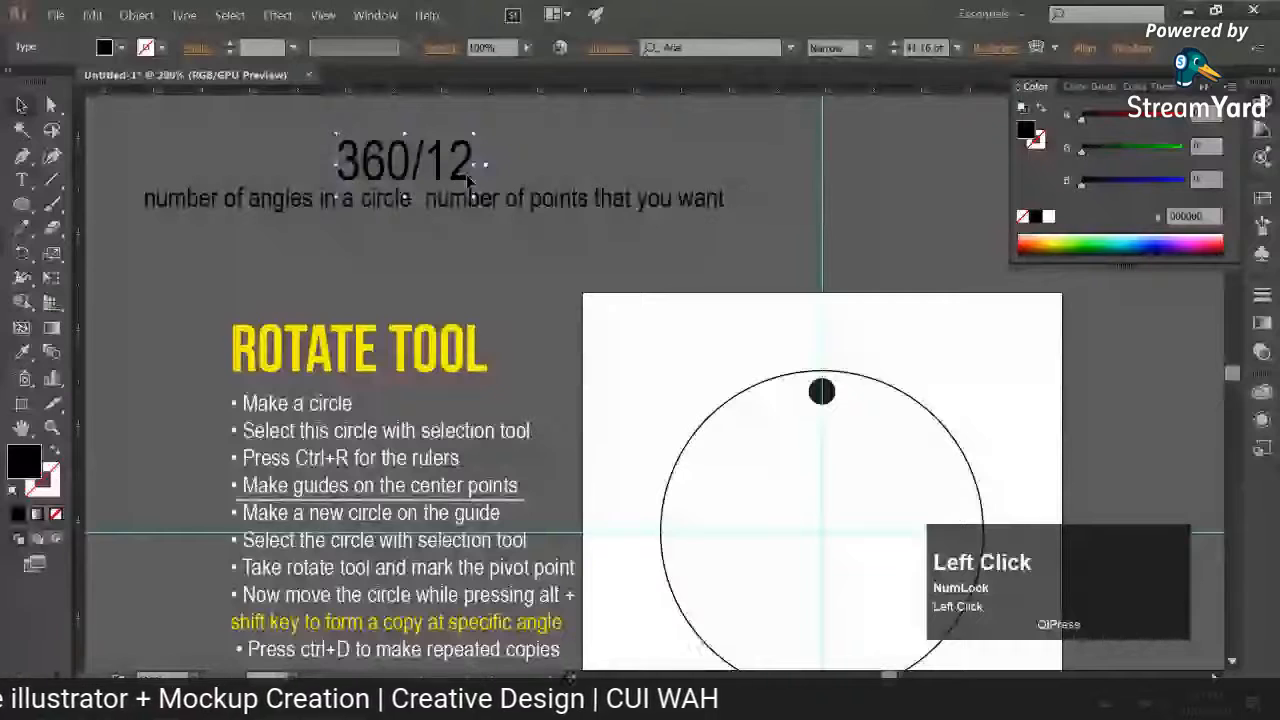
{"action": "double_click", "coordinate": [469, 178]}
{"action": "type", "text": "="}
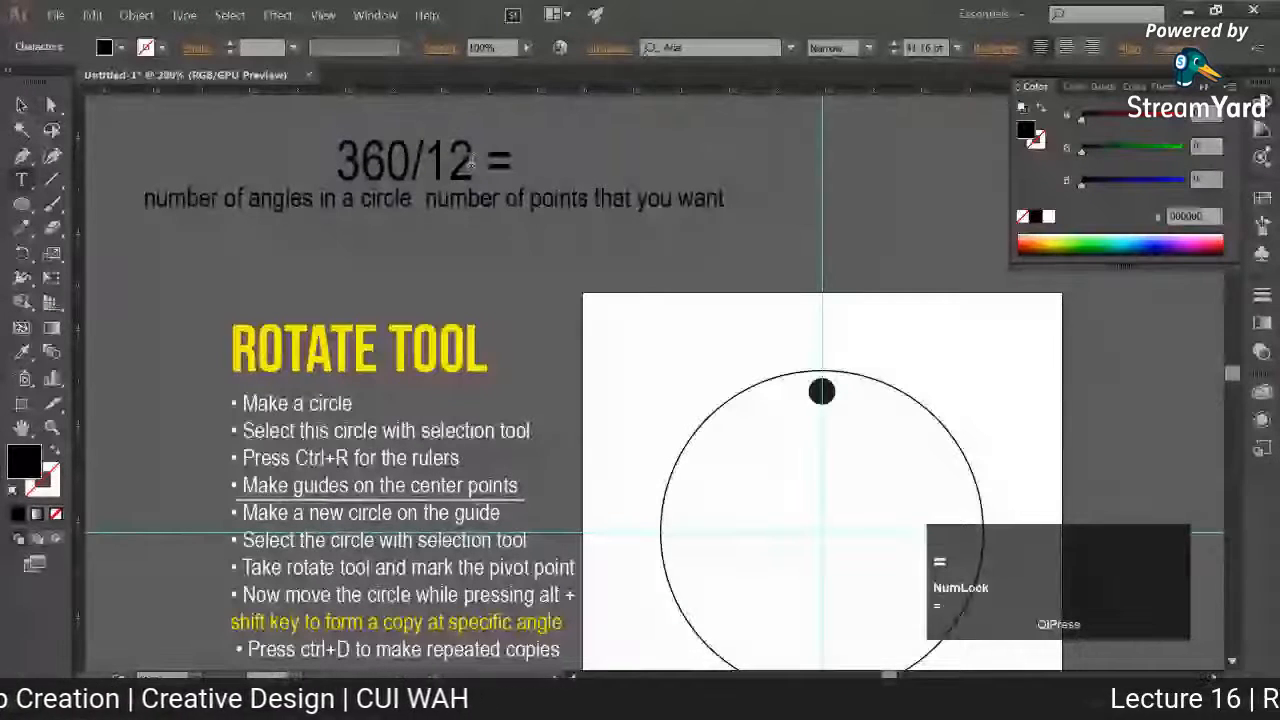
{"action": "type", "text": " 12"}
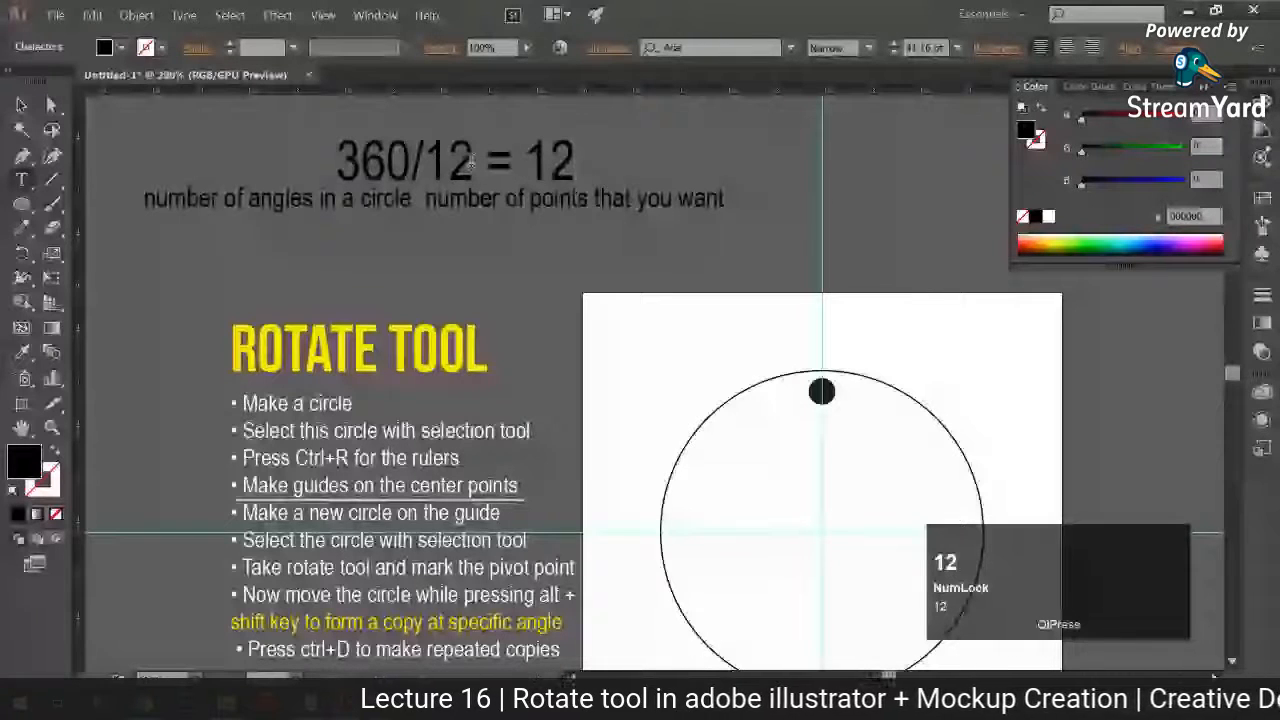
{"action": "double_click", "coordinate": [566, 150]}
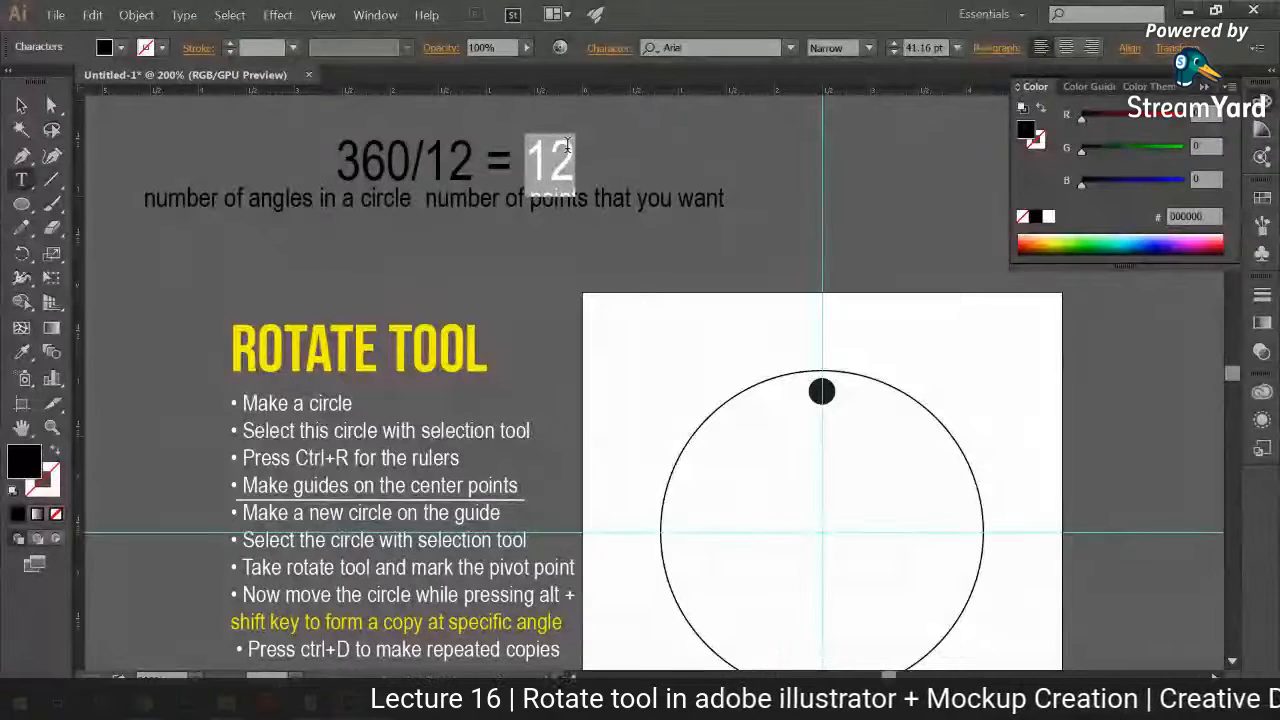
{"action": "type", "text": "30"}
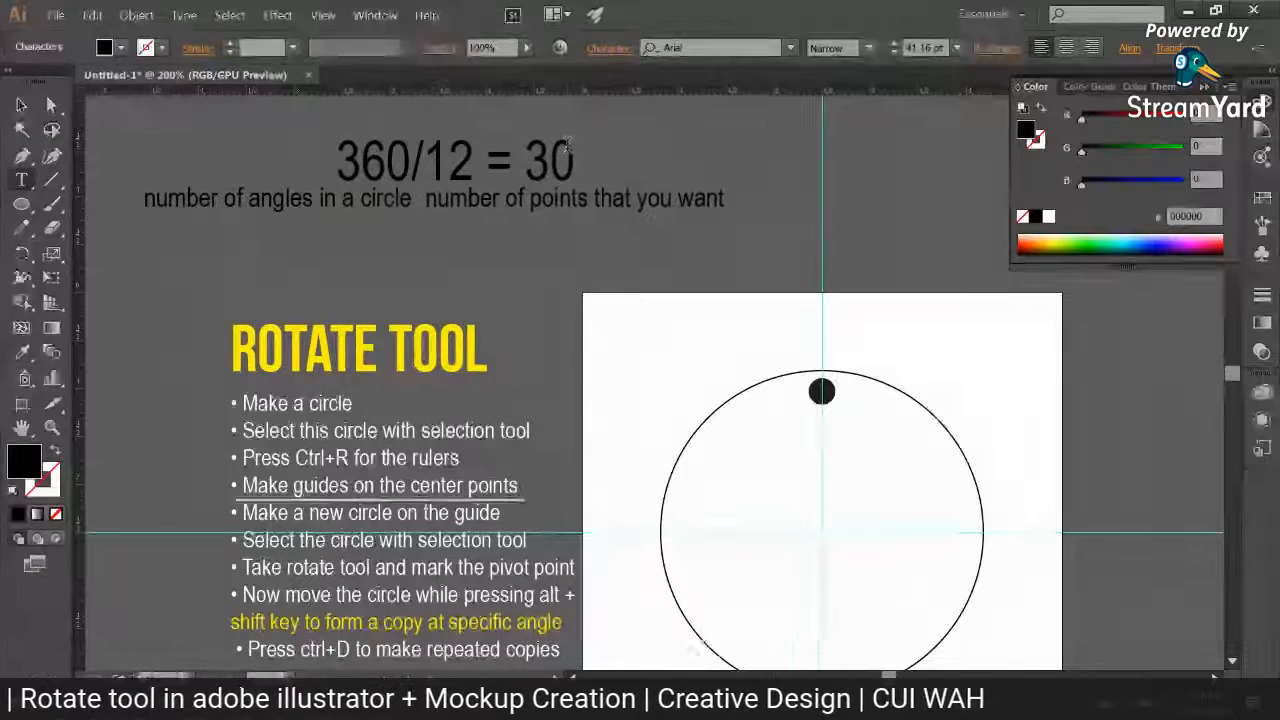
Step: Open the Rotate options for the small black circle with the pivot on the large circle's centre, keeping the artwork unobstructed
{"action": "left_click", "coordinate": [22, 105]}
{"action": "left_click", "coordinate": [360, 348]}
{"action": "left_click_drag", "start_coordinate": [771, 354], "coordinate": [716, 315]}
{"action": "left_click", "coordinate": [767, 352]}
{"action": "key", "text": "r"}
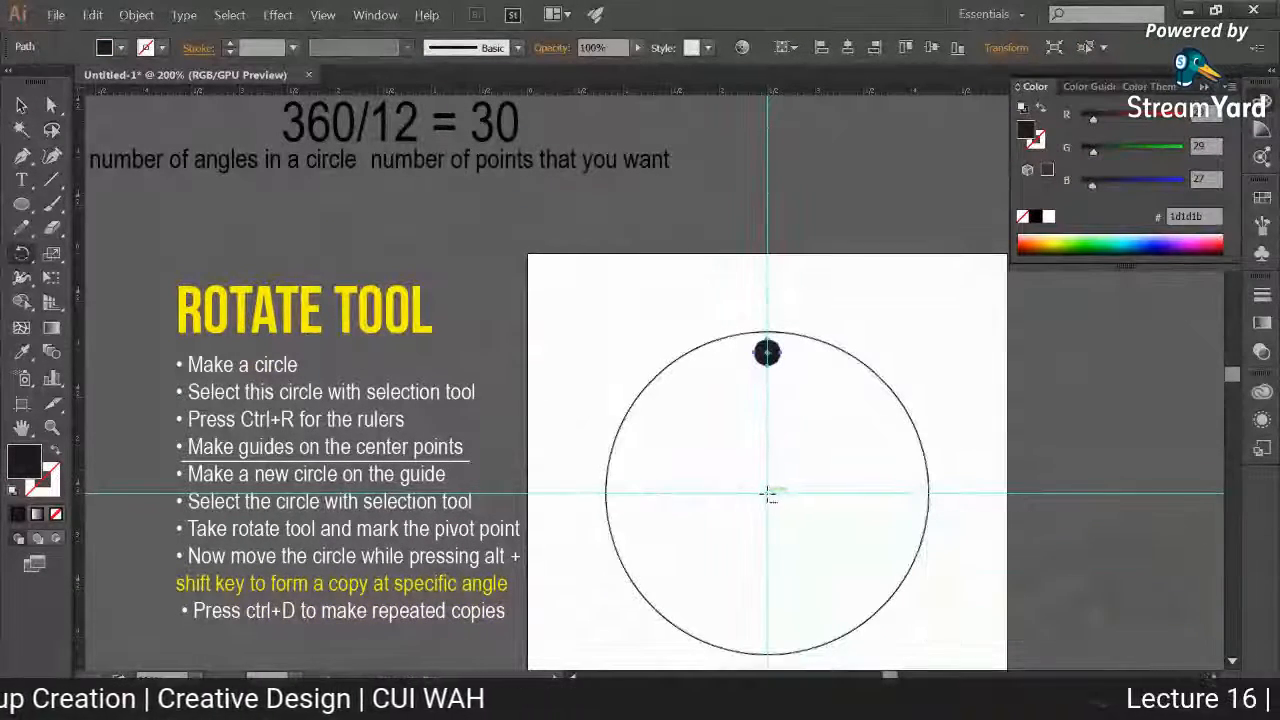
{"action": "left_click", "coordinate": [769, 492], "text": "alt"}
{"action": "left_click_drag", "start_coordinate": [478, 143], "coordinate": [476, 230]}
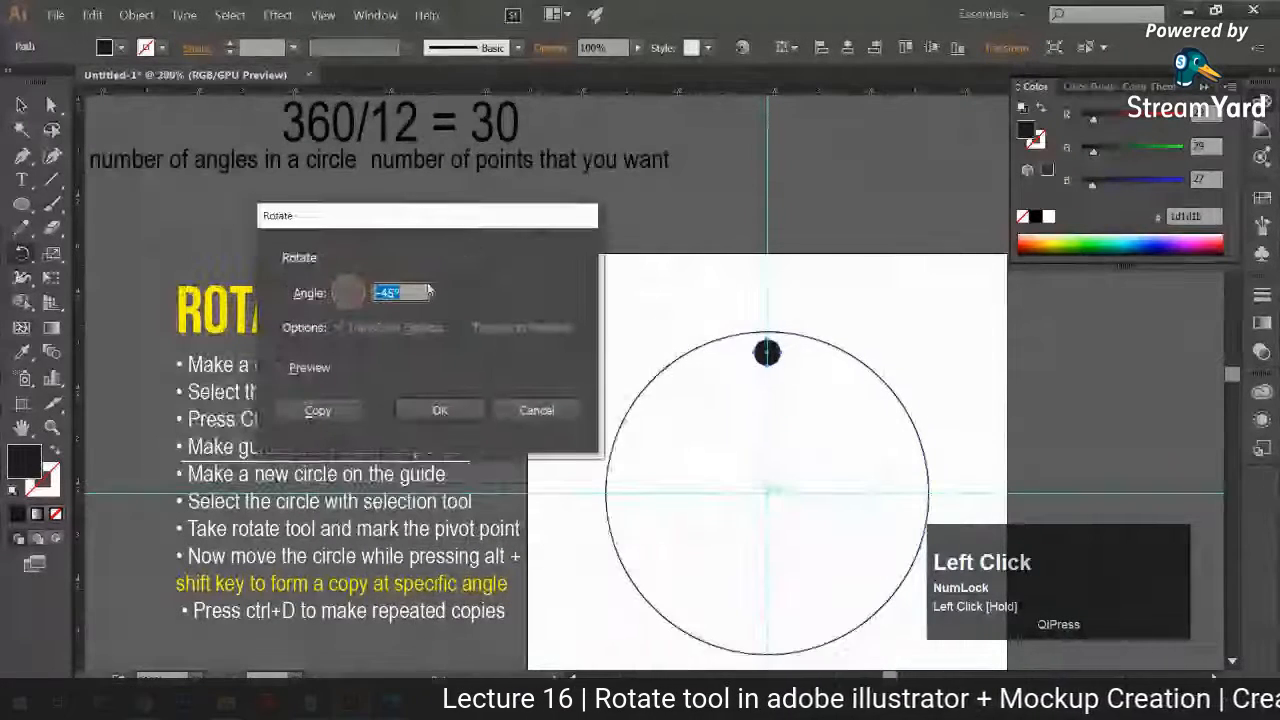
Step: Preview the small circle's rotation at 30°, then set the angle to -30° with the preview on
{"action": "left_click", "coordinate": [280, 368]}
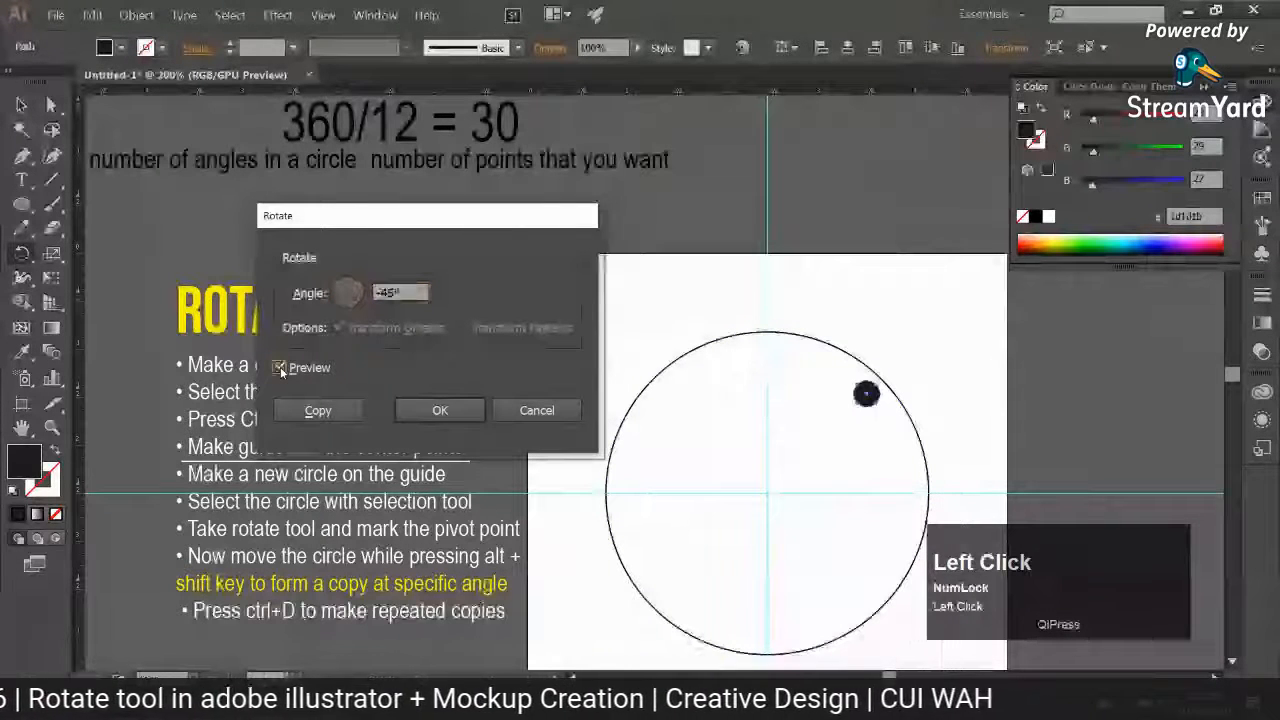
{"action": "type", "text": "30"}
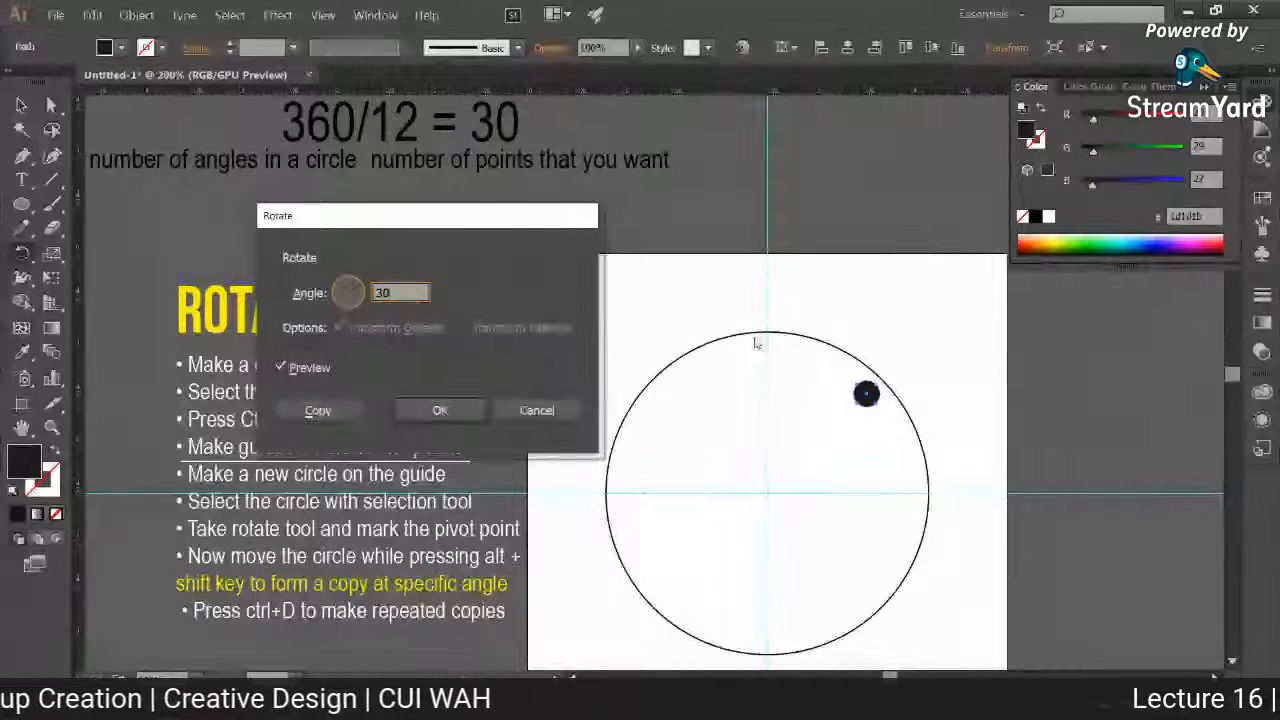
{"action": "left_click", "coordinate": [280, 368]}
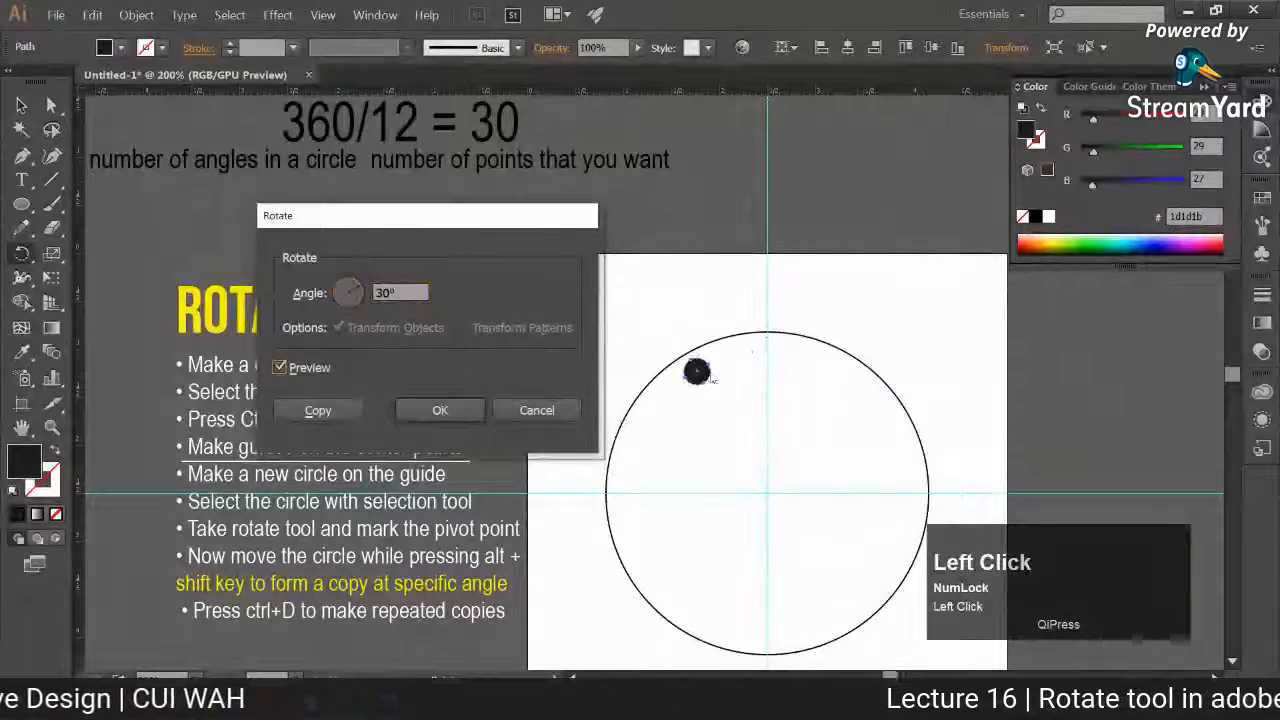
{"action": "left_click", "coordinate": [428, 293]}
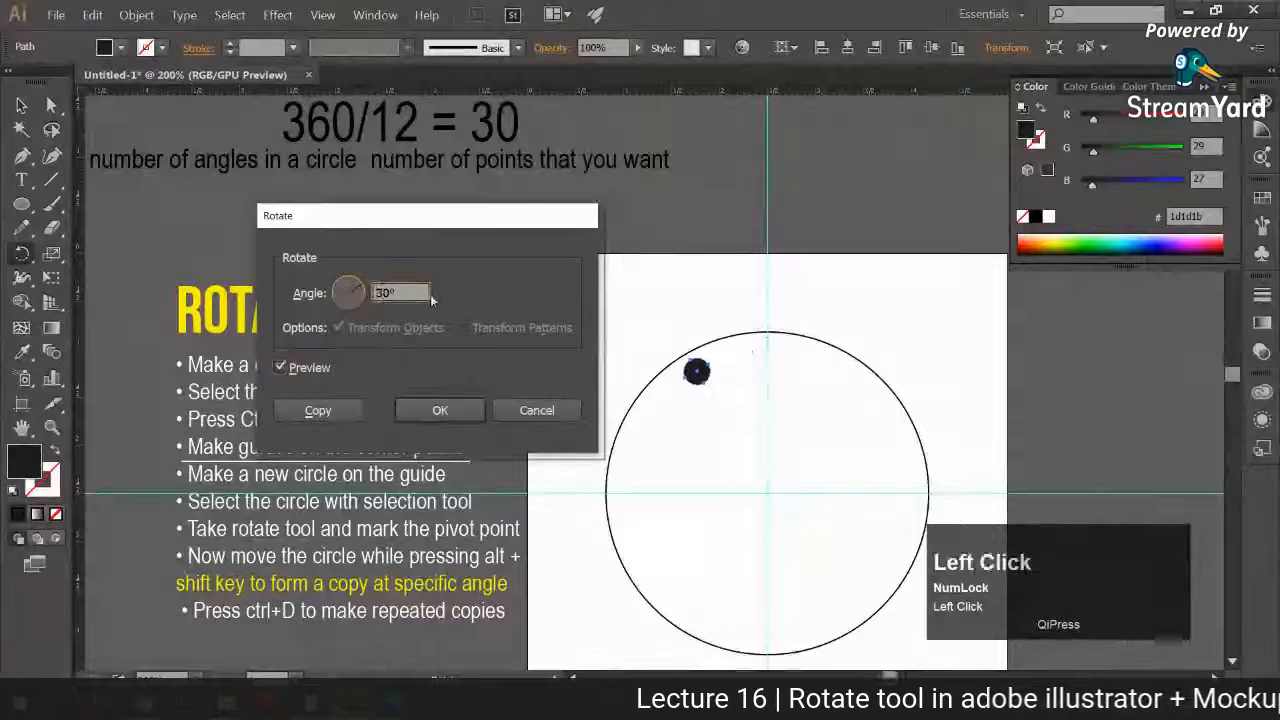
{"action": "left_click", "coordinate": [280, 368]}
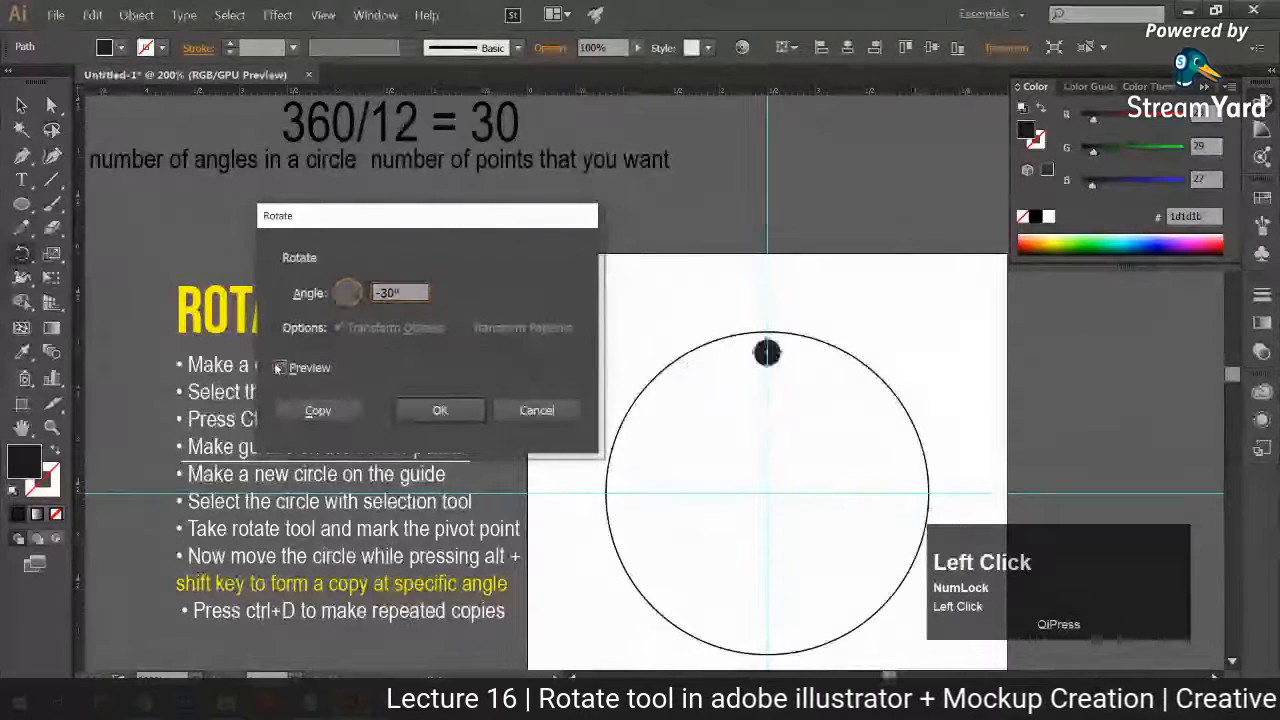
{"action": "left_click", "coordinate": [280, 368]}
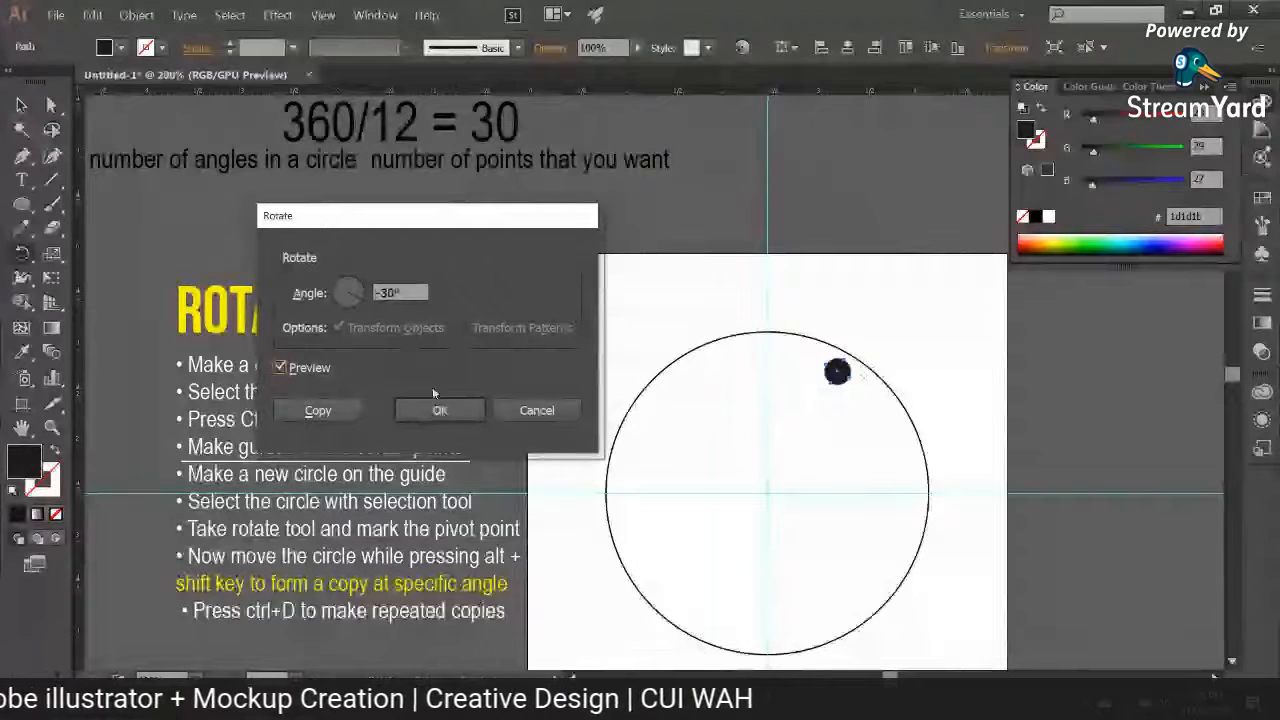
Step: Create the -30° rotated copy of the small circle and repeat the transformation until 12 circles ring the large circle's centre, then deselect
{"action": "left_click", "coordinate": [318, 410]}
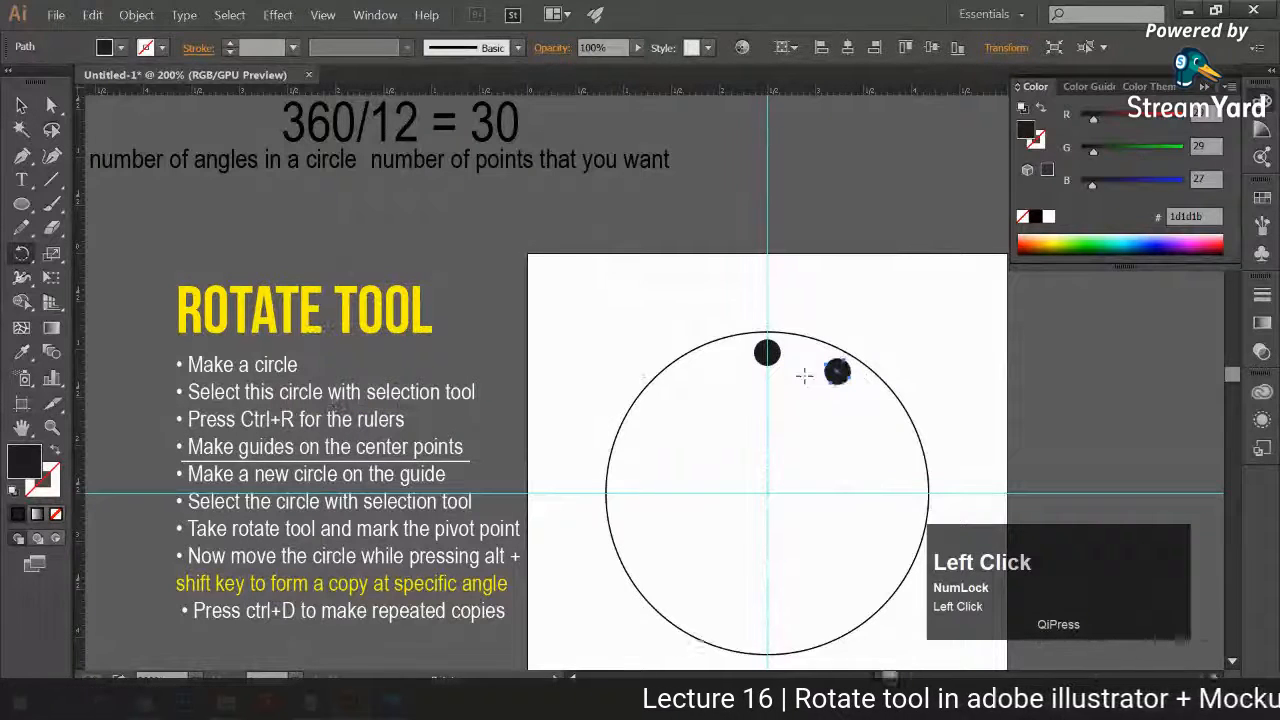
{"action": "key", "text": "ctrl+d"}
{"action": "key", "text": "ctrl+d"}
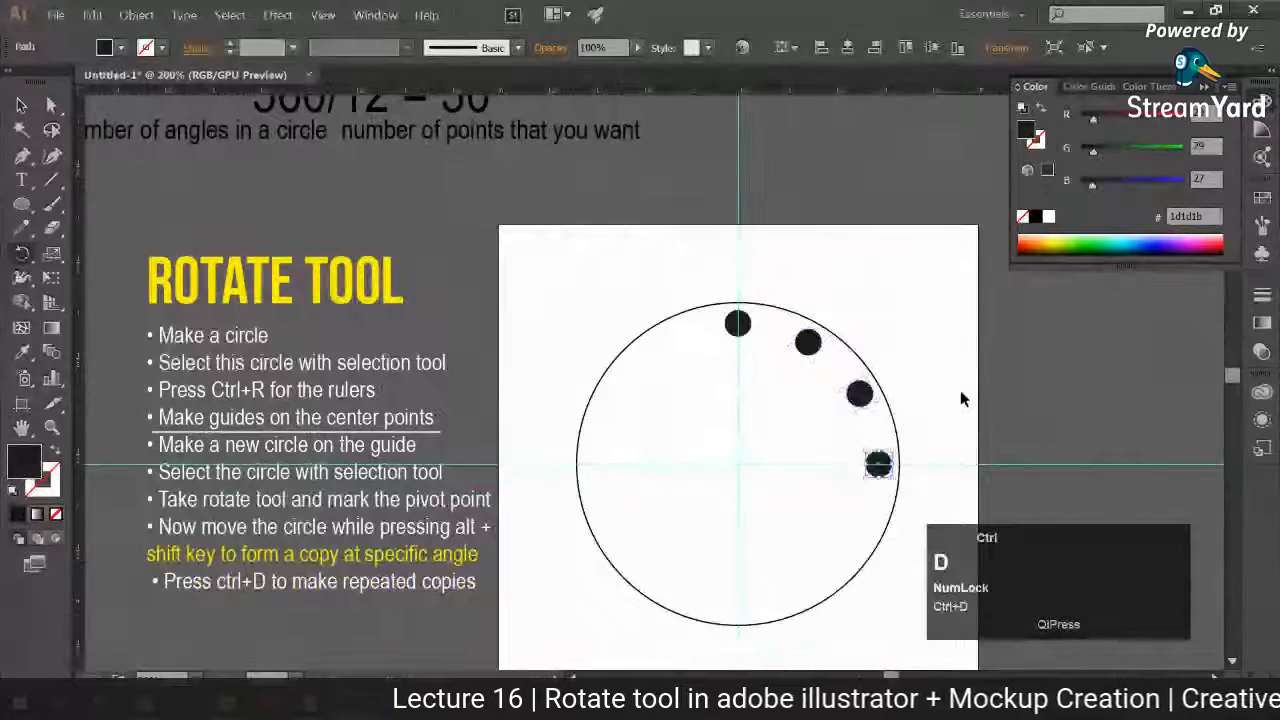
{"action": "key", "text": "ctrl+d"}
{"action": "key", "text": "ctrl+d"}
{"action": "key", "text": "ctrl+d"}
{"action": "key", "text": "ctrl+d"}
{"action": "key", "text": "ctrl+d"}
{"action": "key", "text": "ctrl+d"}
{"action": "key", "text": "ctrl+d"}
{"action": "key", "text": "ctrl+d"}
{"action": "left_click", "coordinate": [21, 105]}
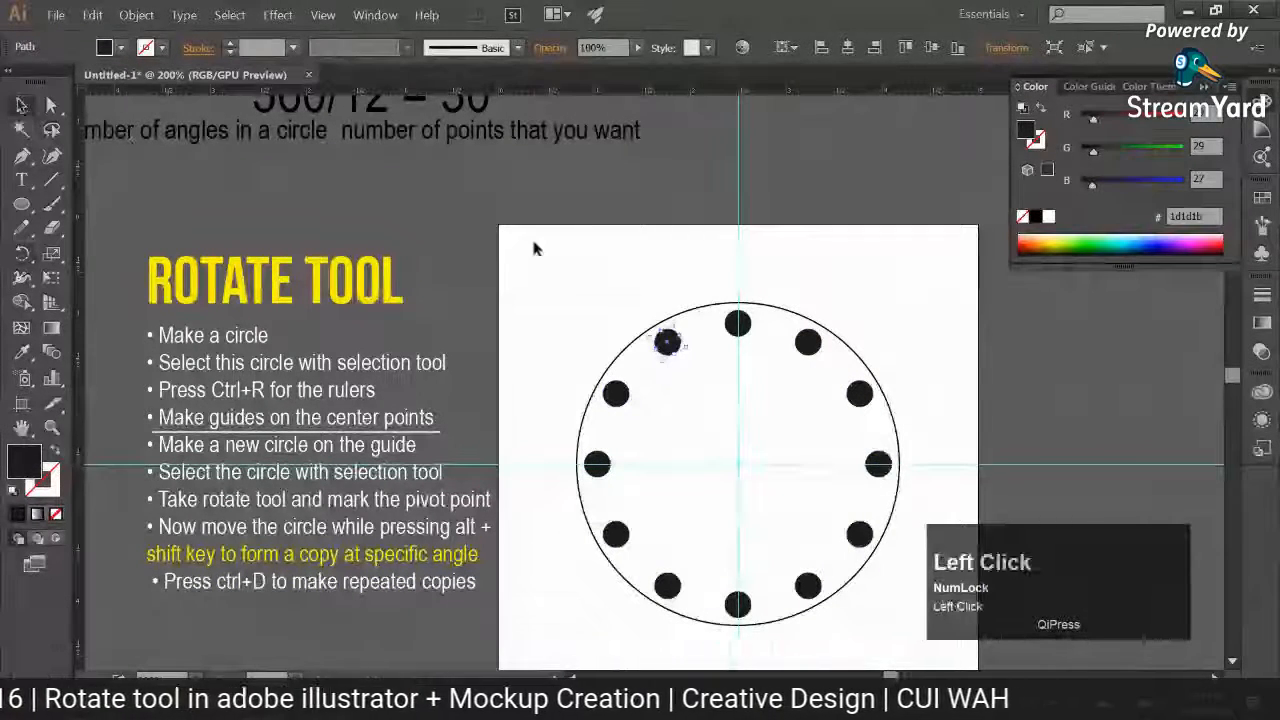
{"action": "left_click", "coordinate": [555, 256]}
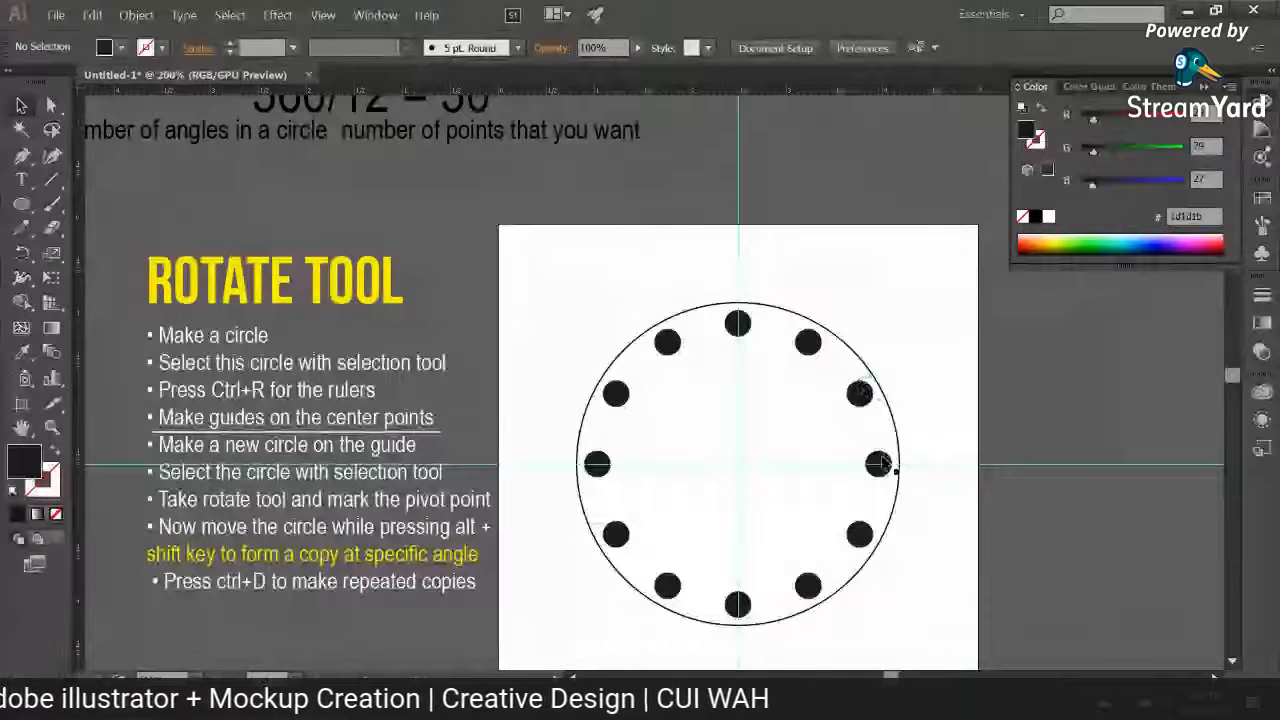
Step: Undo all the rotated copies so that only the original small circle on the vertical guide is left
{"action": "key", "text": "space"}
{"action": "left_click_drag", "start_coordinate": [693, 417], "coordinate": [698, 446]}
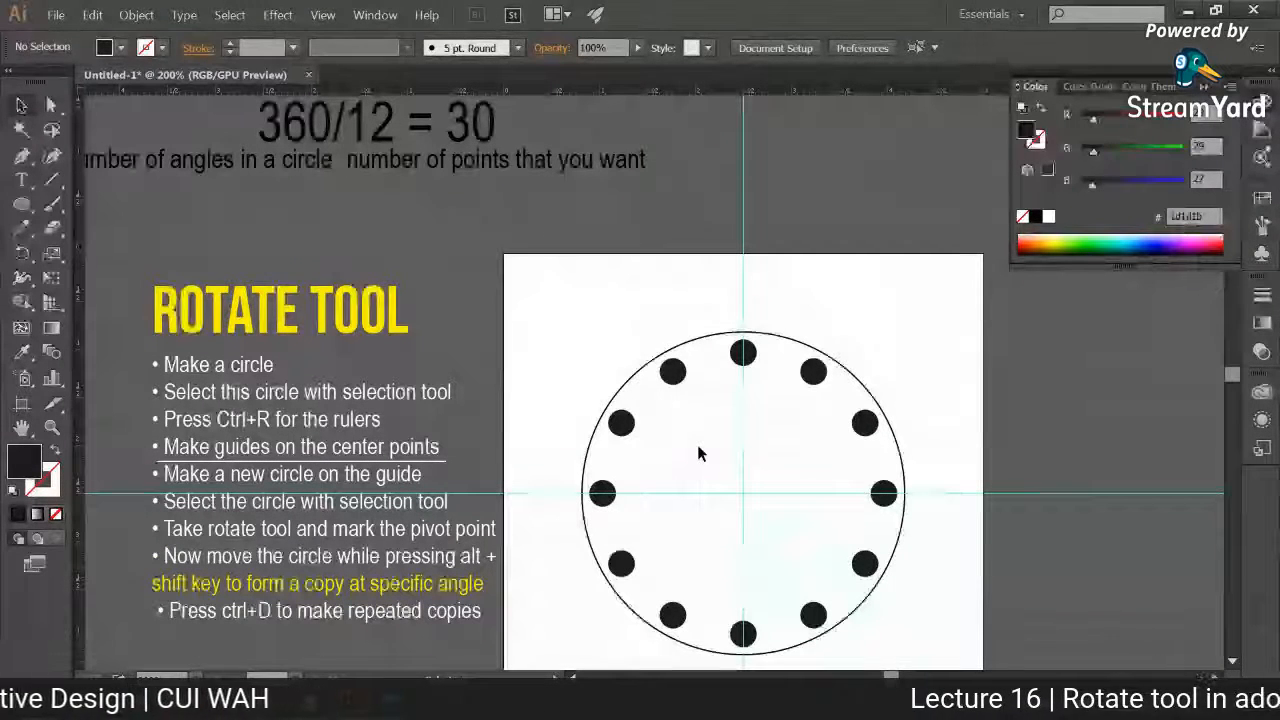
{"action": "key", "text": "ctrl+z"}
{"action": "key", "text": "ctrl+z"}
{"action": "key", "text": "ctrl+z"}
{"action": "key", "text": "ctrl+z"}
{"action": "key", "text": "ctrl+z"}
{"action": "key", "text": "ctrl+z"}
{"action": "key", "text": "ctrl+z"}
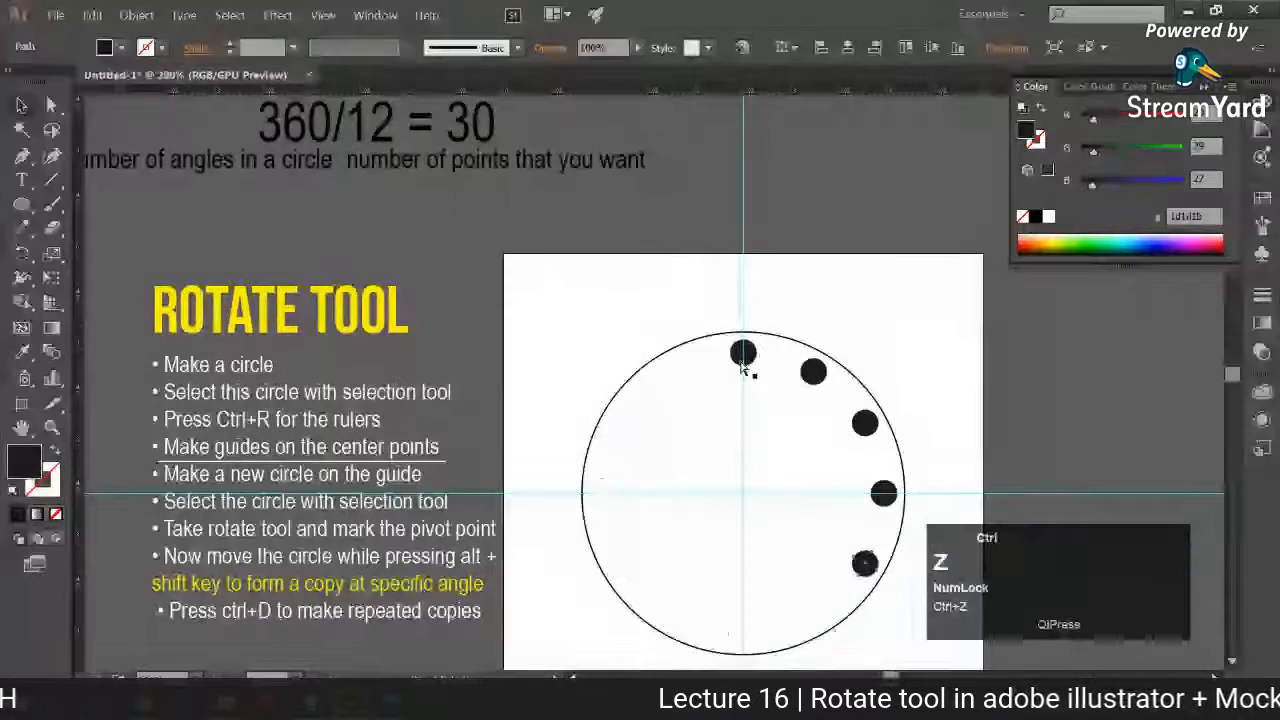
{"action": "key", "text": "ctrl+z"}
{"action": "key", "text": "ctrl+z"}
{"action": "key", "text": "ctrl+z"}
{"action": "key", "text": "ctrl+z"}
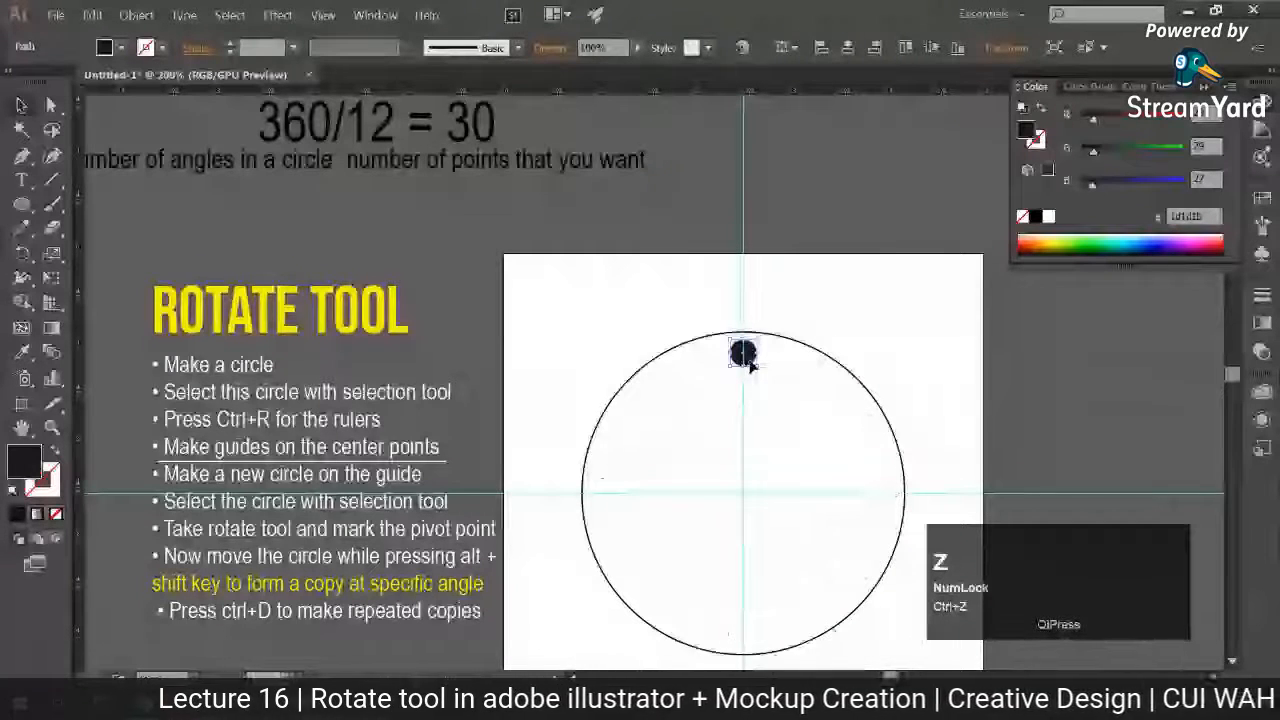
Step: Make a rotated copy of the small circle about the large circle's centre, repeating it counterclockwise into a ring of 24 circles
{"action": "left_click", "coordinate": [743, 491], "text": "alt"}
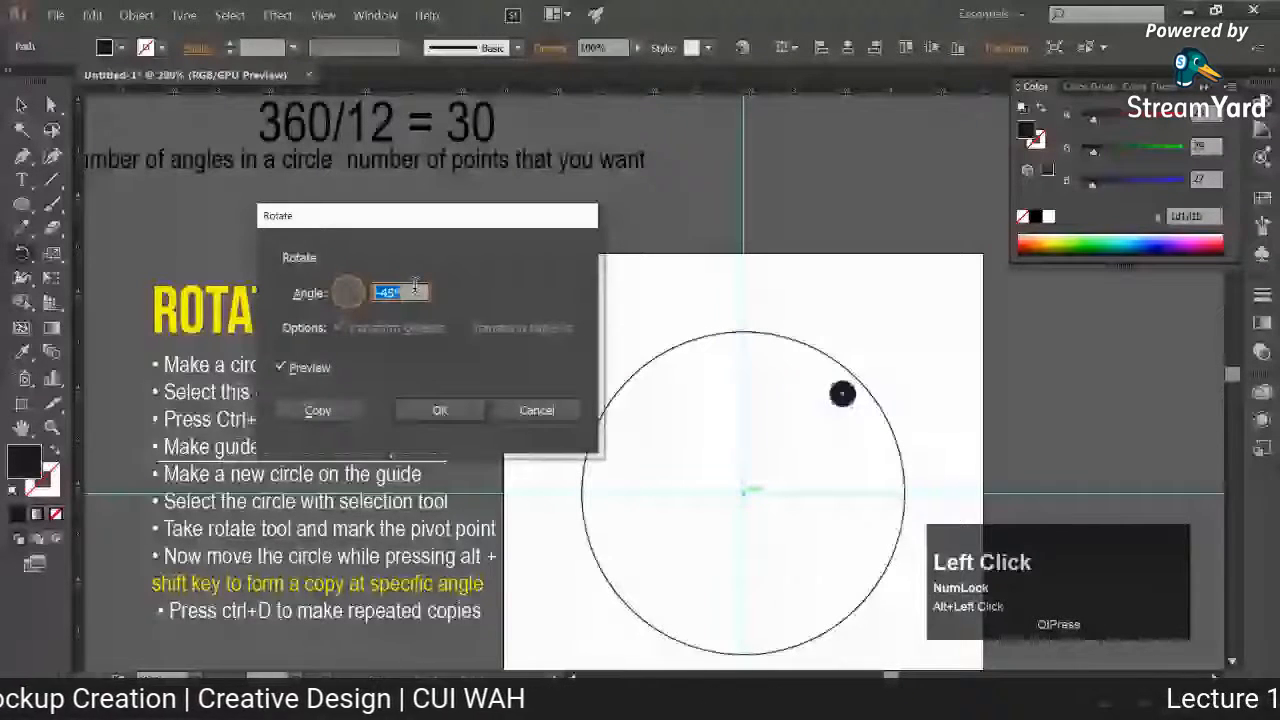
{"action": "key", "text": "Escape"}
{"action": "left_click_drag", "start_coordinate": [302, 290], "coordinate": [318, 425]}
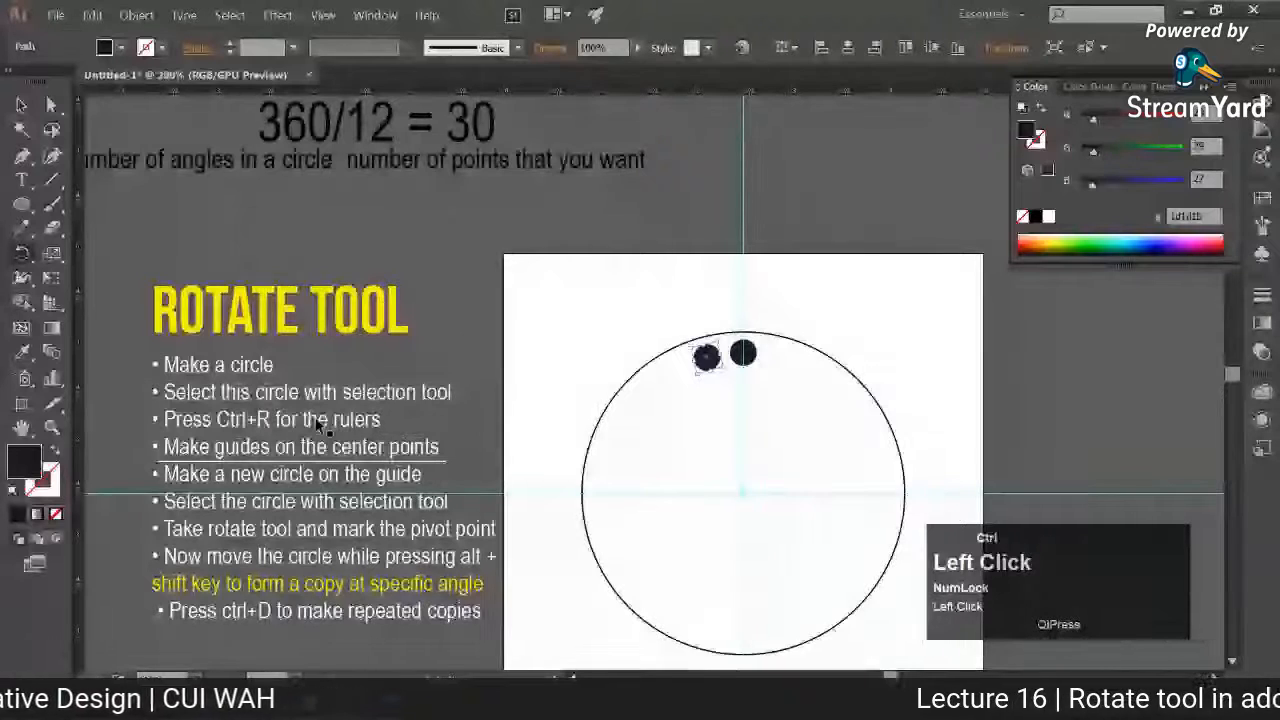
{"action": "key", "text": "ctrl+d"}
{"action": "key", "text": "ctrl+d"}
{"action": "key", "text": "ctrl+d"}
{"action": "key", "text": "ctrl+d"}
{"action": "key", "text": "ctrl+d"}
{"action": "key", "text": "ctrl+d"}
{"action": "key", "text": "ctrl+d"}
{"action": "key", "text": "ctrl+d"}
{"action": "key", "text": "ctrl+d"}
{"action": "key", "text": "ctrl+d"}
{"action": "key", "text": "ctrl+d"}
{"action": "key", "text": "ctrl+d"}
{"action": "key", "text": "ctrl+d"}
{"action": "key", "text": "ctrl+d"}
{"action": "key", "text": "ctrl+d"}
{"action": "key", "text": "ctrl+d"}
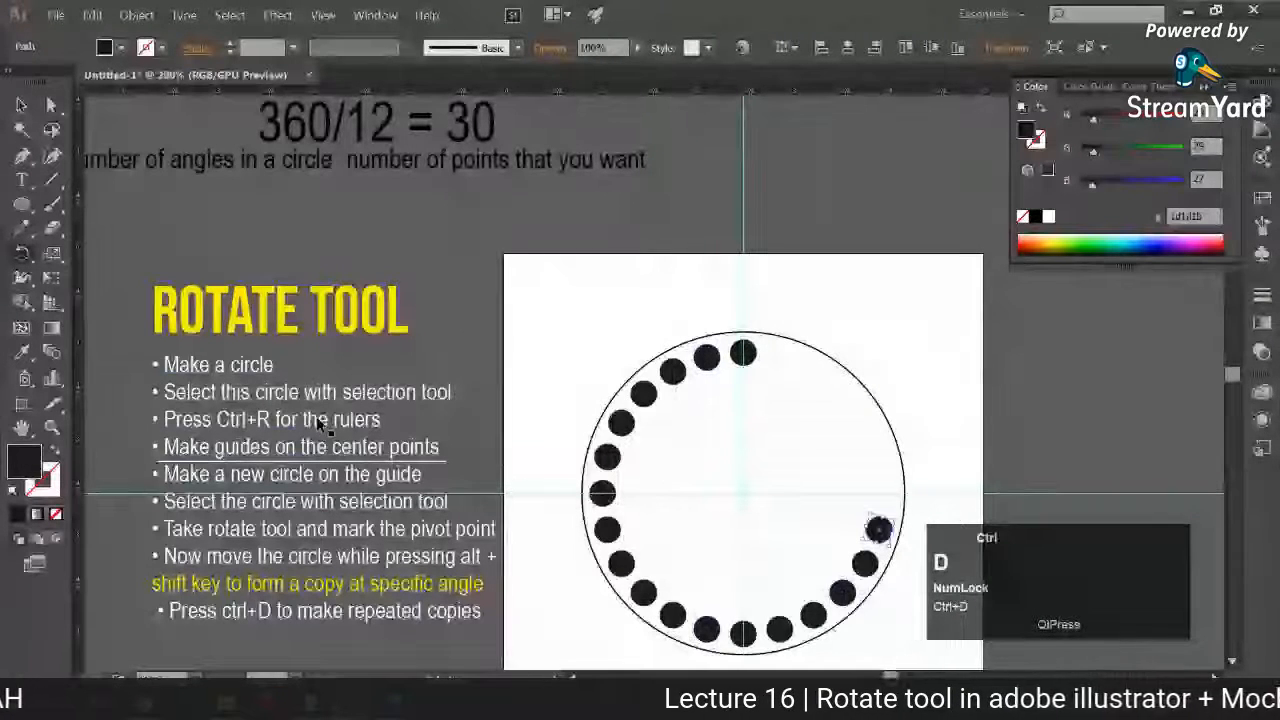
{"action": "key", "text": "ctrl+d"}
{"action": "key", "text": "ctrl+d"}
{"action": "key", "text": "ctrl+d"}
{"action": "key", "text": "ctrl+d"}
{"action": "key", "text": "ctrl+d"}
{"action": "key", "text": "ctrl+d"}
{"action": "left_click", "coordinate": [21, 105]}
{"action": "left_click", "coordinate": [604, 262]}
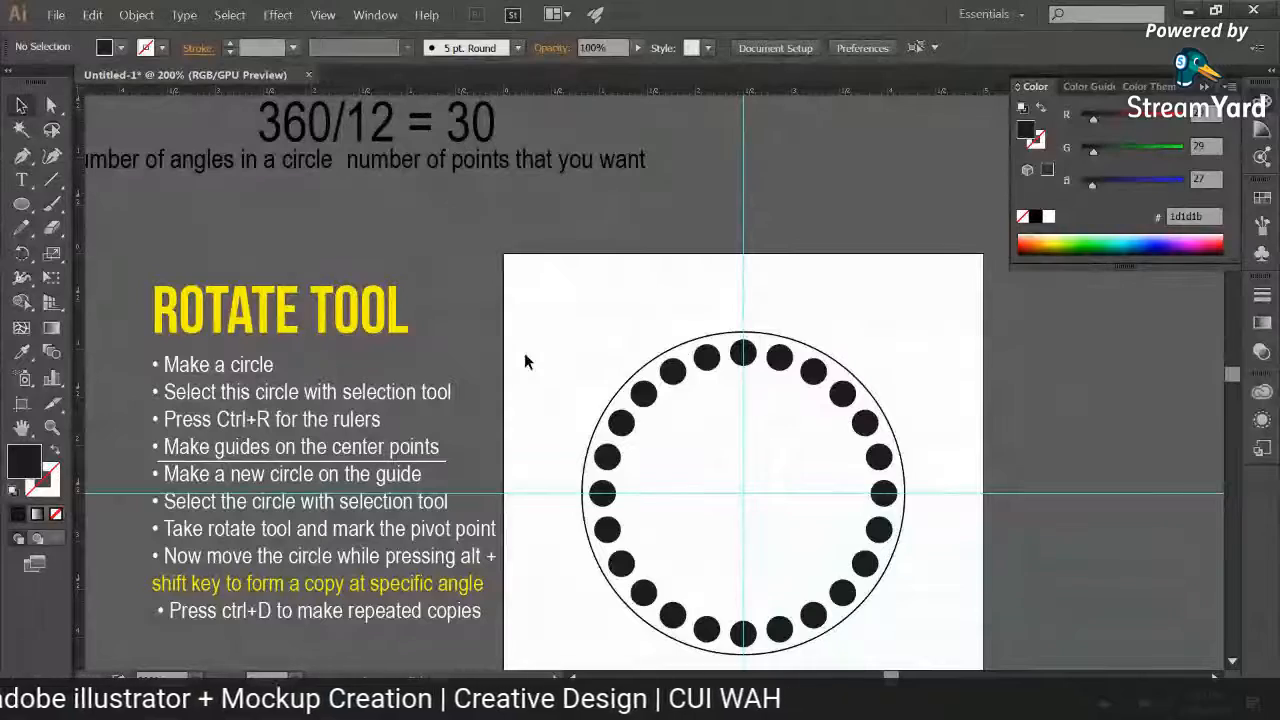
Step: Shrink the "number of points that you want" label, place it above the 12, and draw a short line between them
{"action": "left_click", "coordinate": [646, 176]}
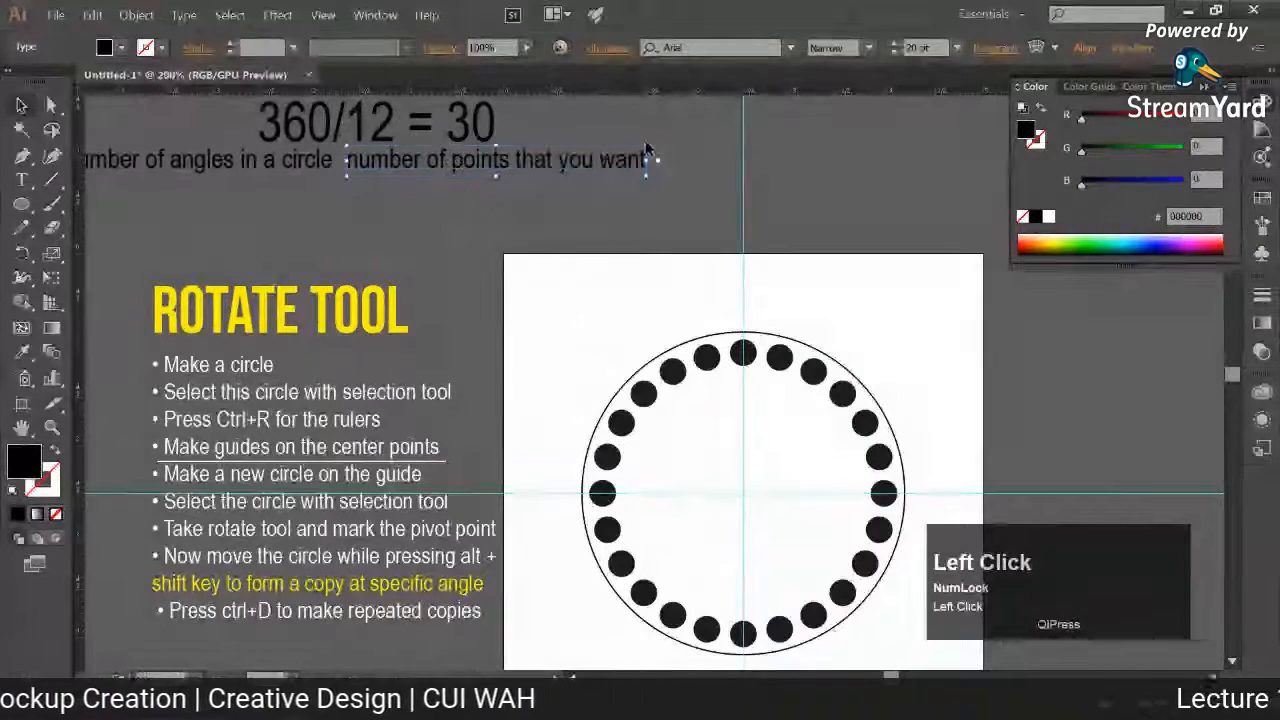
{"action": "left_click_drag", "start_coordinate": [649, 179], "coordinate": [437, 118]}
{"action": "left_click", "coordinate": [22, 155]}
{"action": "left_click", "coordinate": [396, 131], "text": "shift"}
{"action": "left_click", "coordinate": [21, 106]}
{"action": "left_click", "coordinate": [437, 134]}
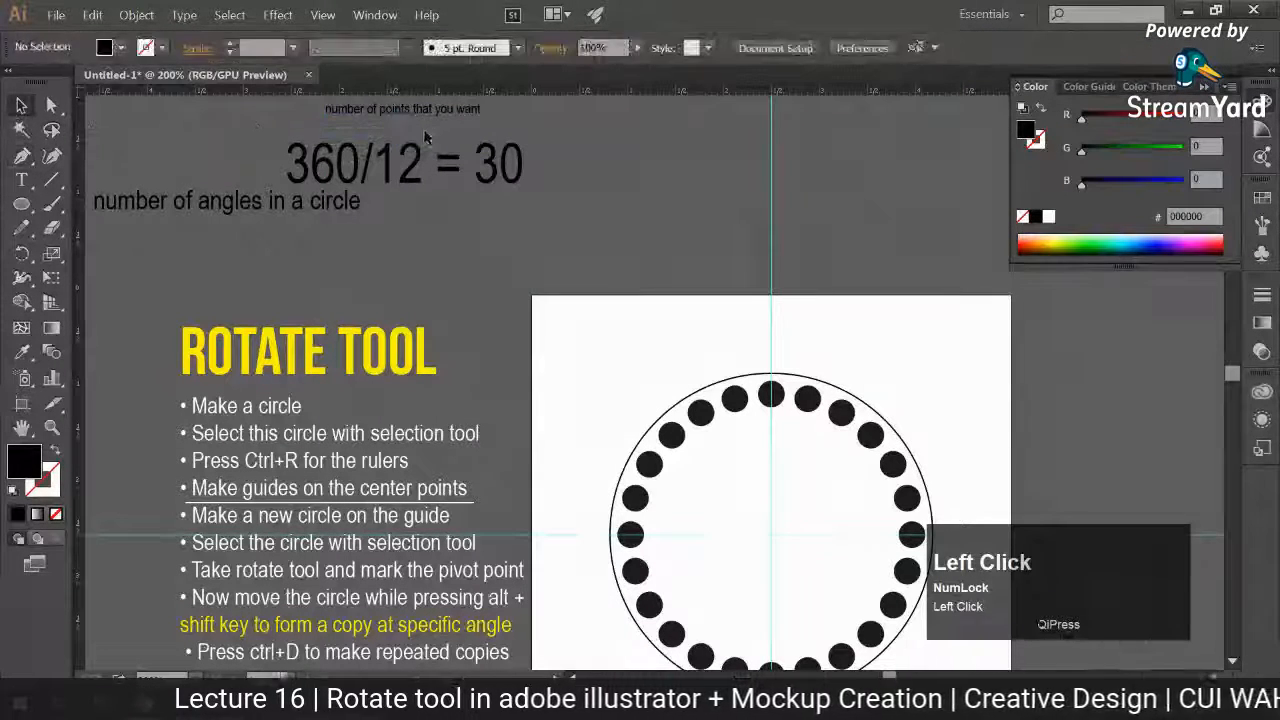
Step: Give the short line above the 12 no fill and a black 1 pt stroke, with an arrowhead pointing down
{"action": "left_click", "coordinate": [394, 131]}
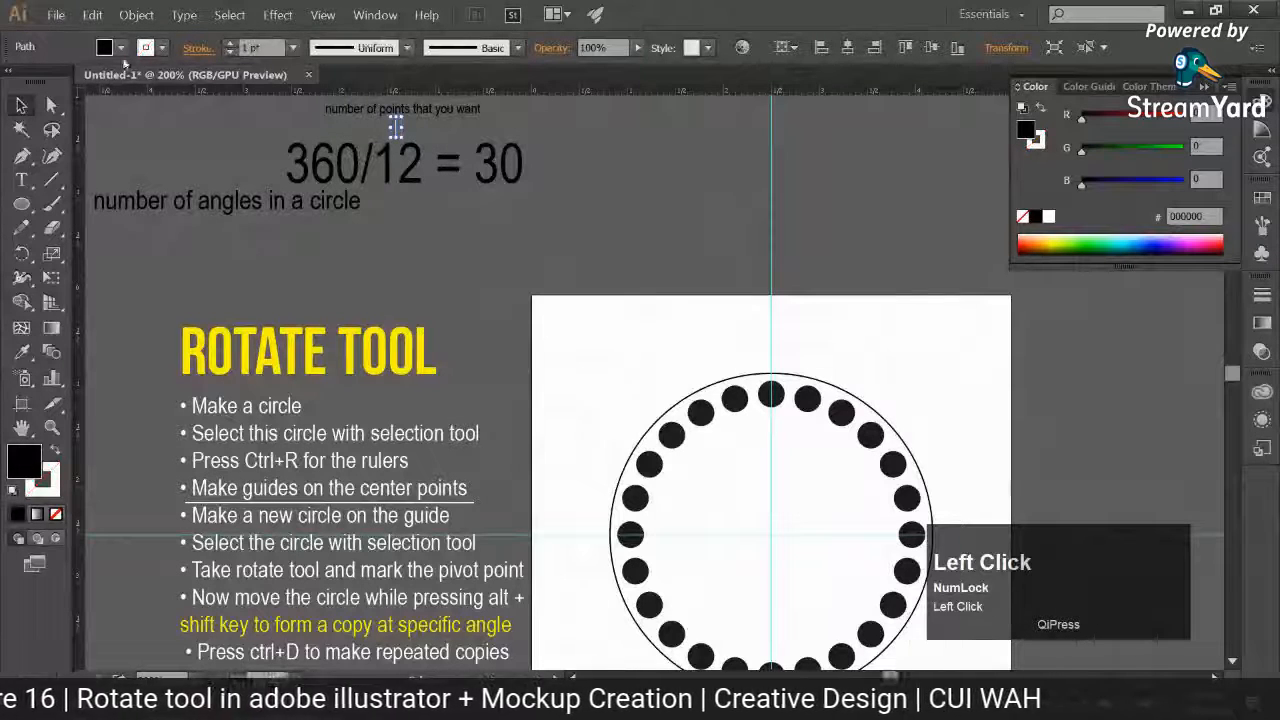
{"action": "left_click", "coordinate": [53, 450]}
{"action": "left_click", "coordinate": [56, 514]}
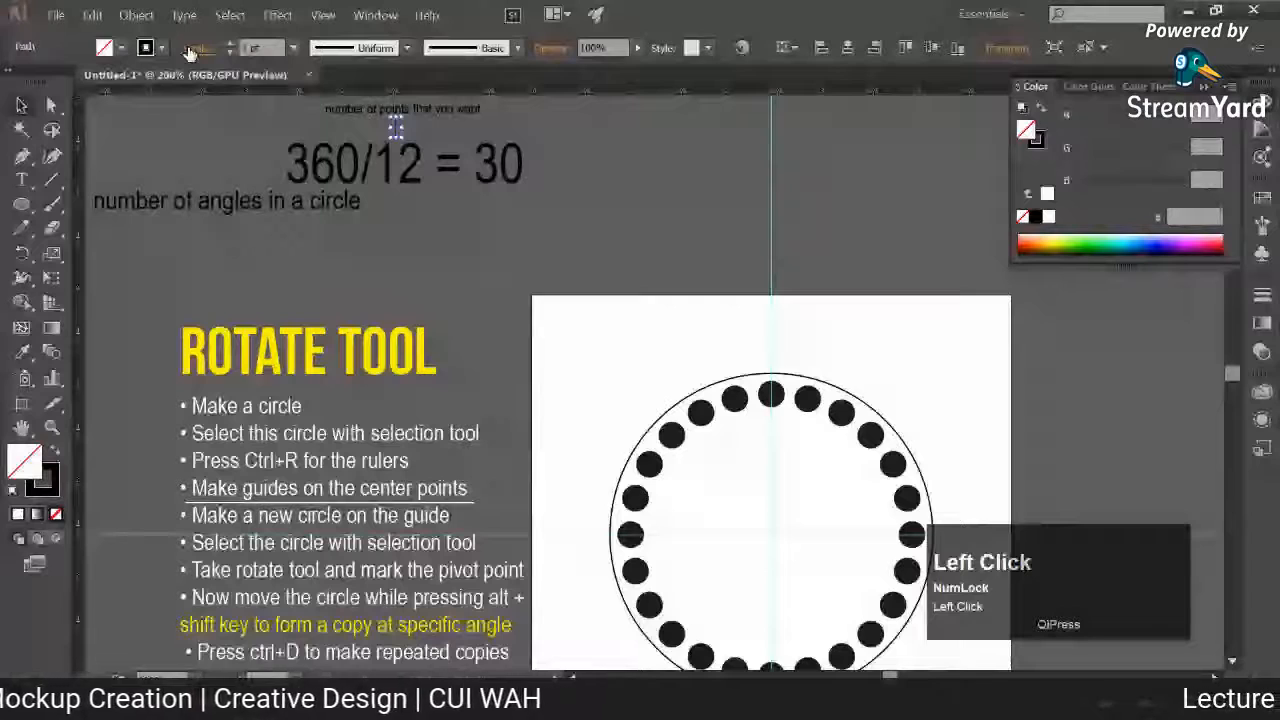
{"action": "left_click", "coordinate": [383, 250]}
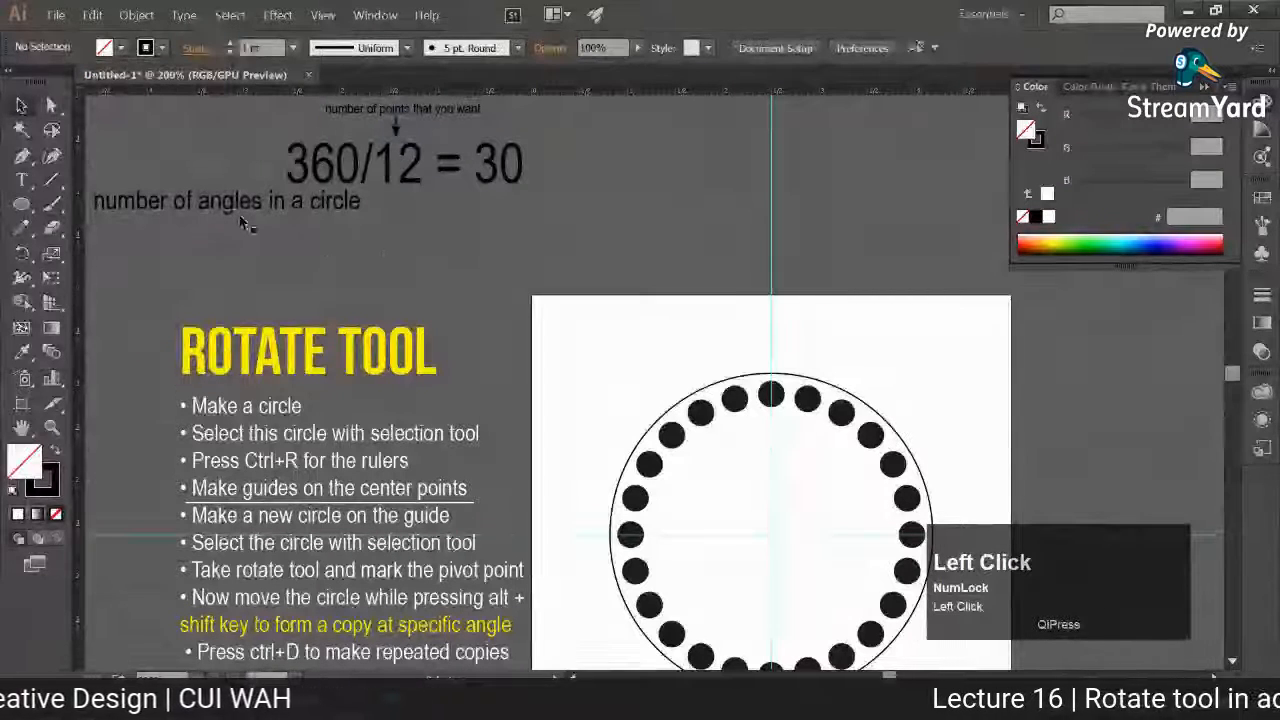
Step: Reduce the "number of angles in a circle" label to 10.37 pt and place it beneath the 360
{"action": "left_click_drag", "start_coordinate": [294, 203], "coordinate": [294, 229]}
{"action": "left_click", "coordinate": [22, 352]}
{"action": "left_click", "coordinate": [331, 109]}
{"action": "left_click", "coordinate": [22, 106]}
{"action": "left_click", "coordinate": [175, 185]}
{"action": "left_click_drag", "start_coordinate": [207, 230], "coordinate": [357, 196]}
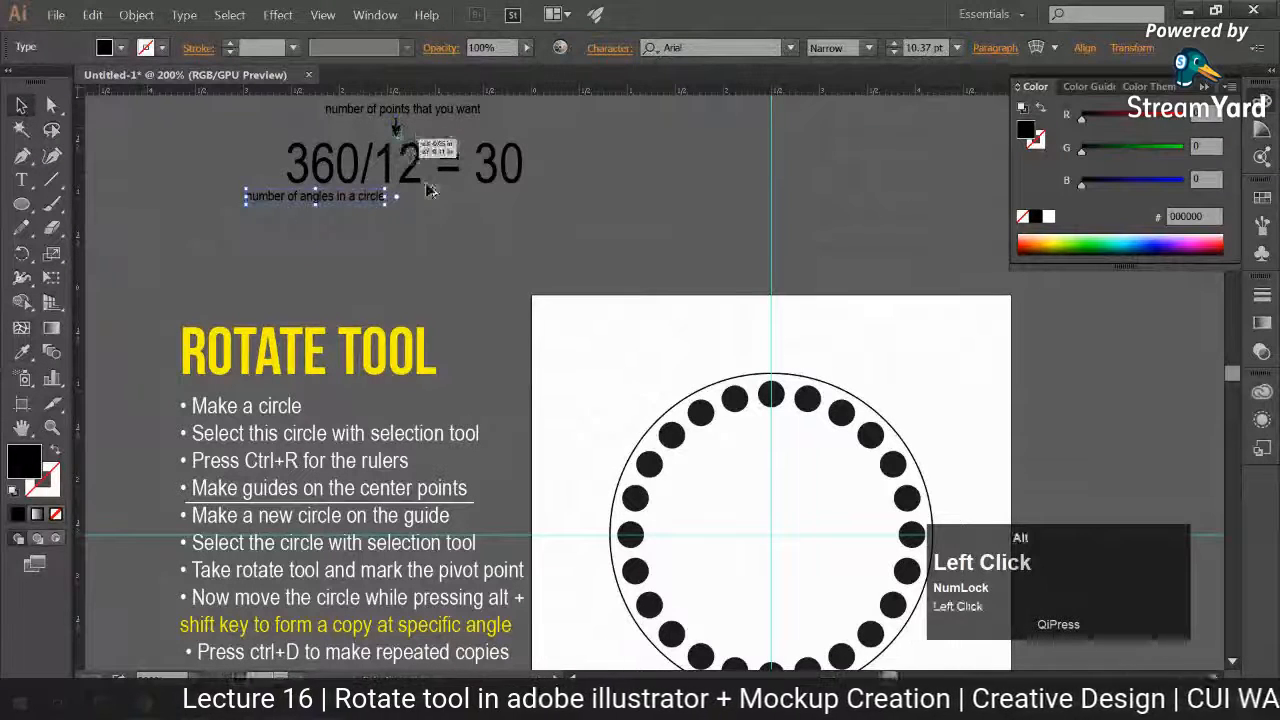
Step: Place an upward-pointing copy of the arrow beneath the 360, with the "number of angles in a circle" label just below it
{"action": "left_click", "coordinate": [438, 237]}
{"action": "left_click_drag", "start_coordinate": [447, 250], "coordinate": [358, 225]}
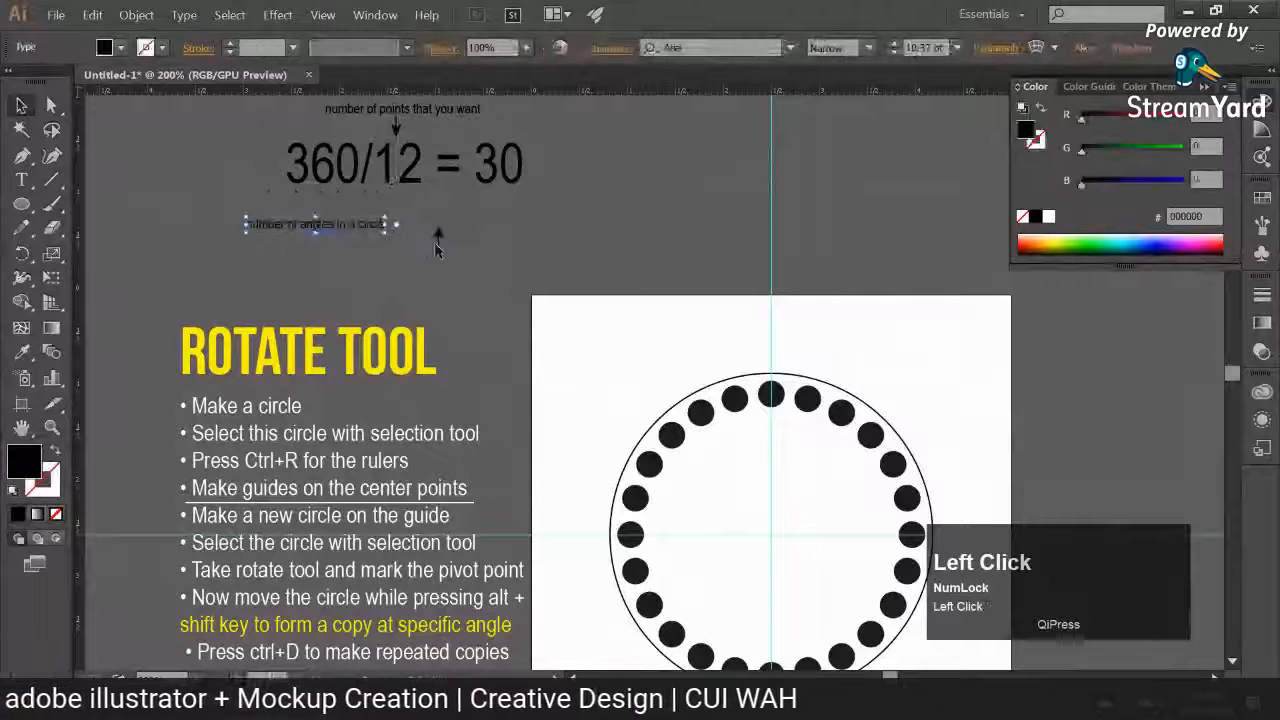
{"action": "left_click_drag", "start_coordinate": [438, 242], "coordinate": [326, 204]}
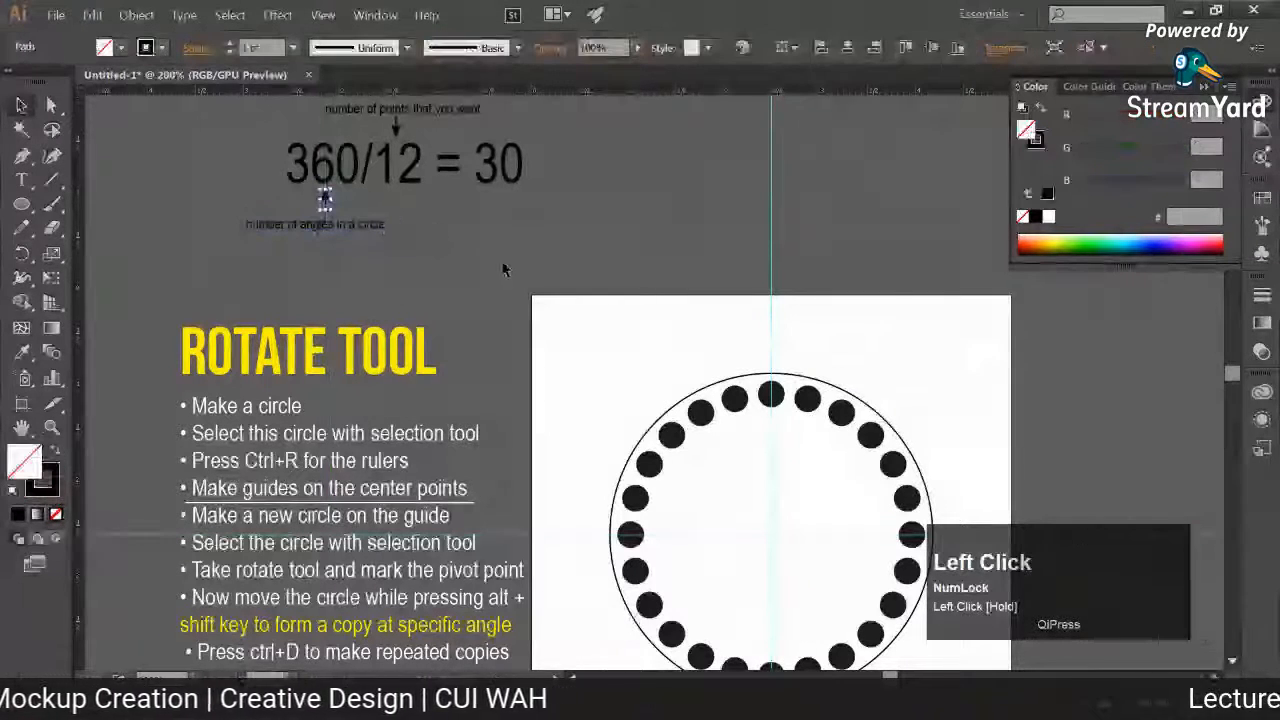
{"action": "left_click", "coordinate": [320, 224]}
Step: Recolour the "360/12 = 30" formula with its labels and arrows by sampling the white artboard with the Eyedropper, then deselect
{"action": "left_click_drag", "start_coordinate": [248, 94], "coordinate": [544, 220]}
{"action": "key", "text": "ctrl+z"}
{"action": "left_click_drag", "start_coordinate": [456, 259], "coordinate": [240, 118]}
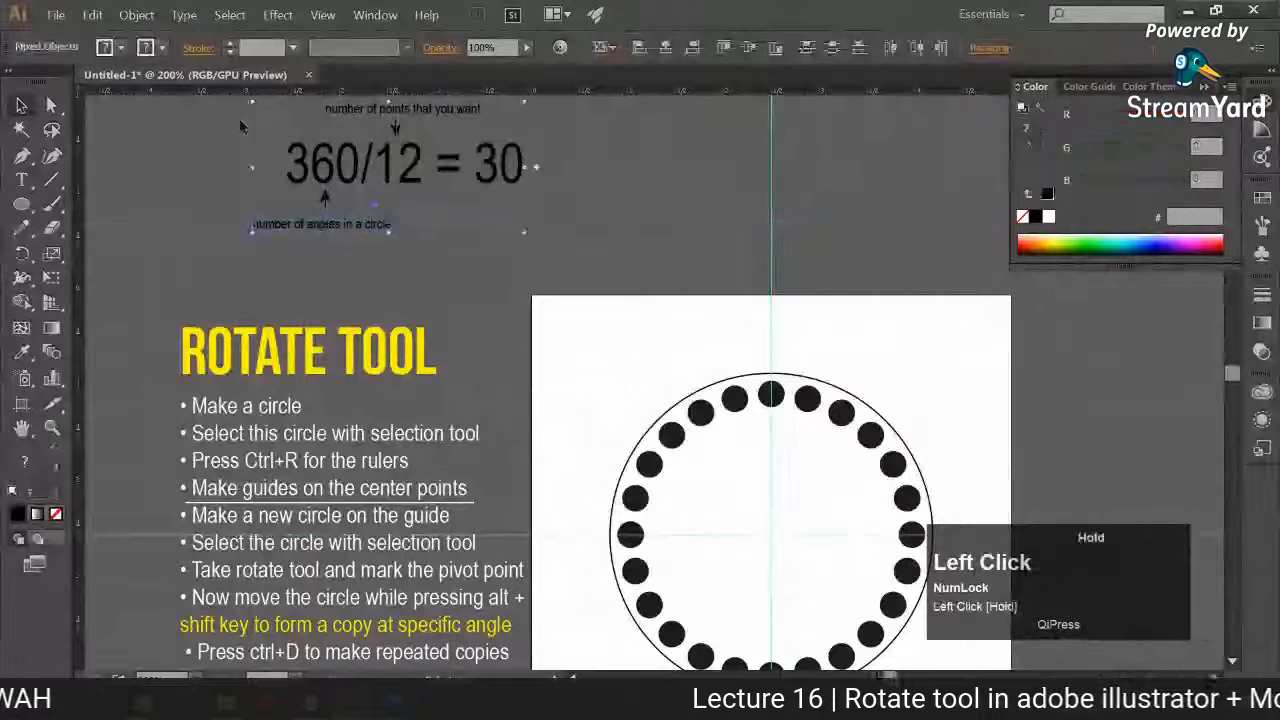
{"action": "left_click", "coordinate": [22, 352]}
{"action": "left_click", "coordinate": [652, 356]}
{"action": "left_click", "coordinate": [22, 106]}
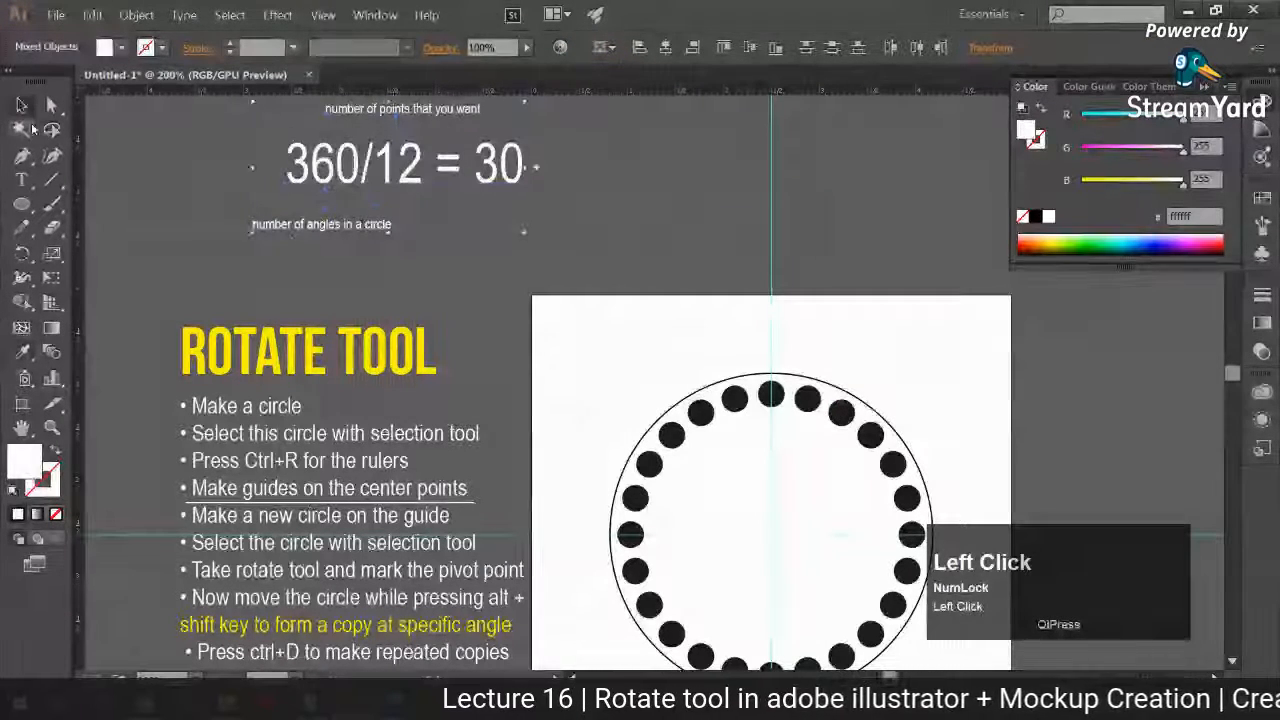
{"action": "left_click", "coordinate": [270, 292]}
Step: Delete the white underline beneath the "Make guides on the center points" bullet
{"action": "left_click_drag", "start_coordinate": [289, 329], "coordinate": [452, 423]}
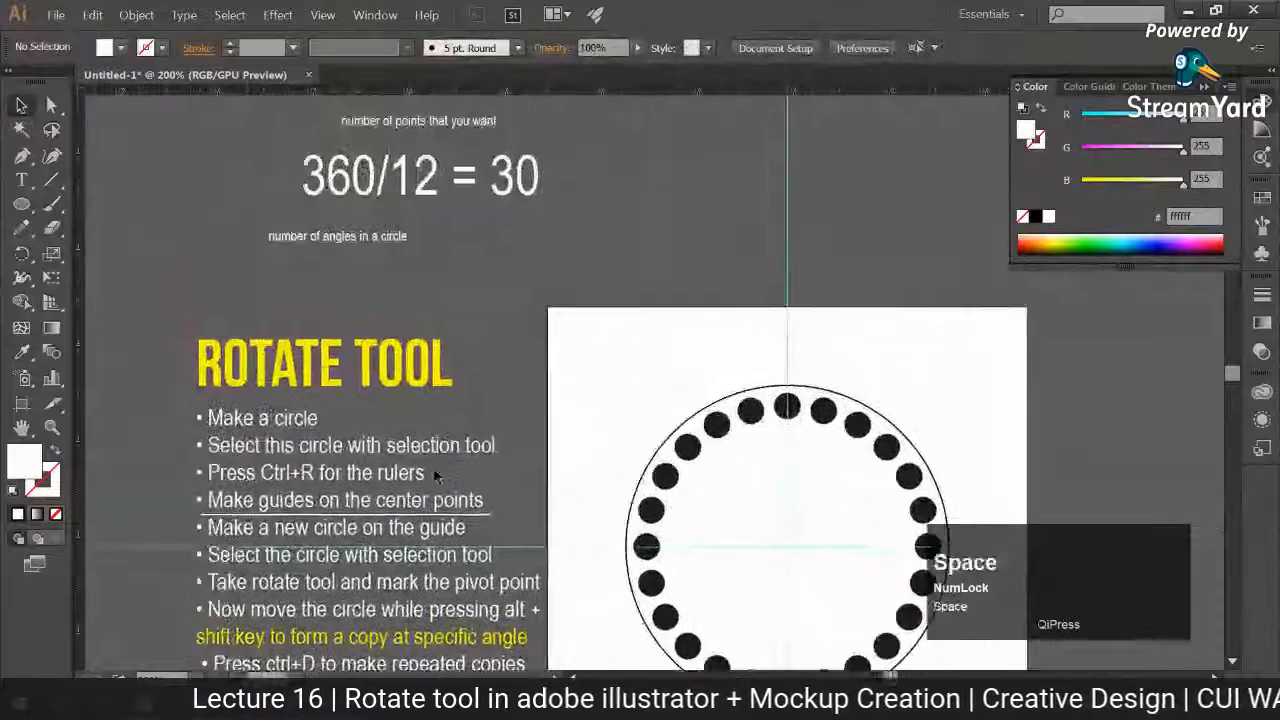
{"action": "left_click_drag", "start_coordinate": [442, 469], "coordinate": [442, 439]}
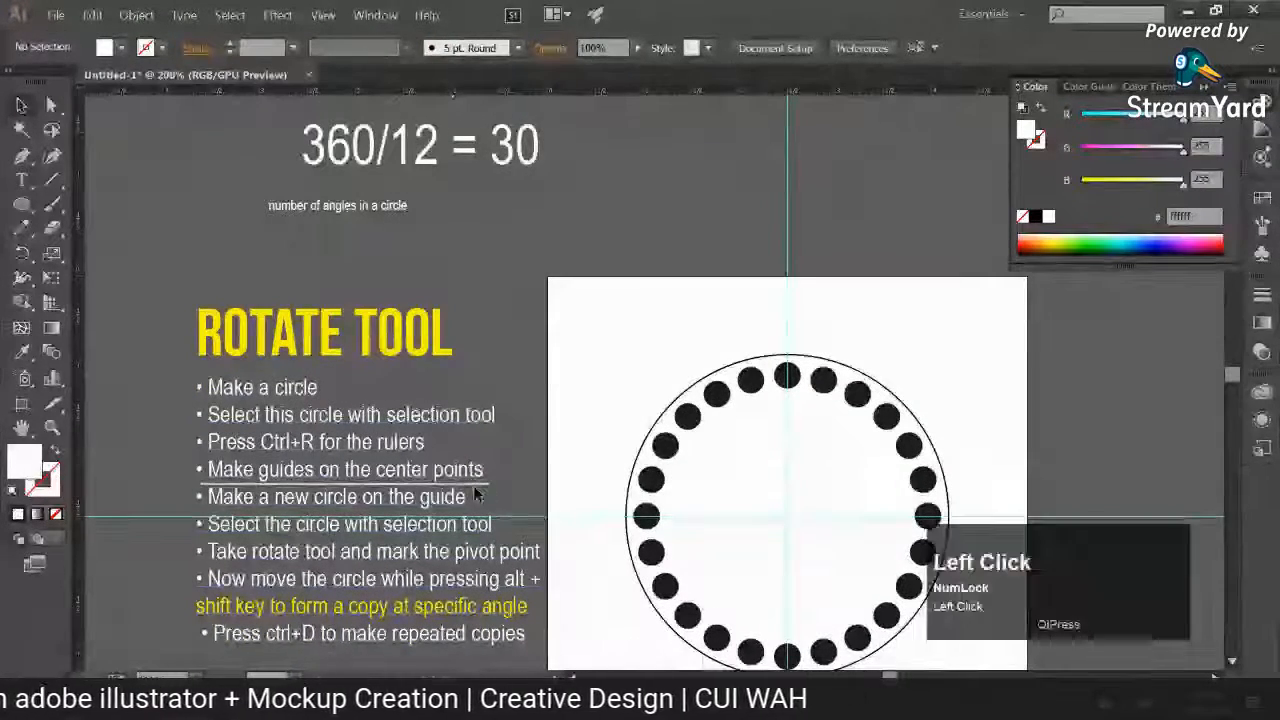
{"action": "key", "text": "shift+x"}
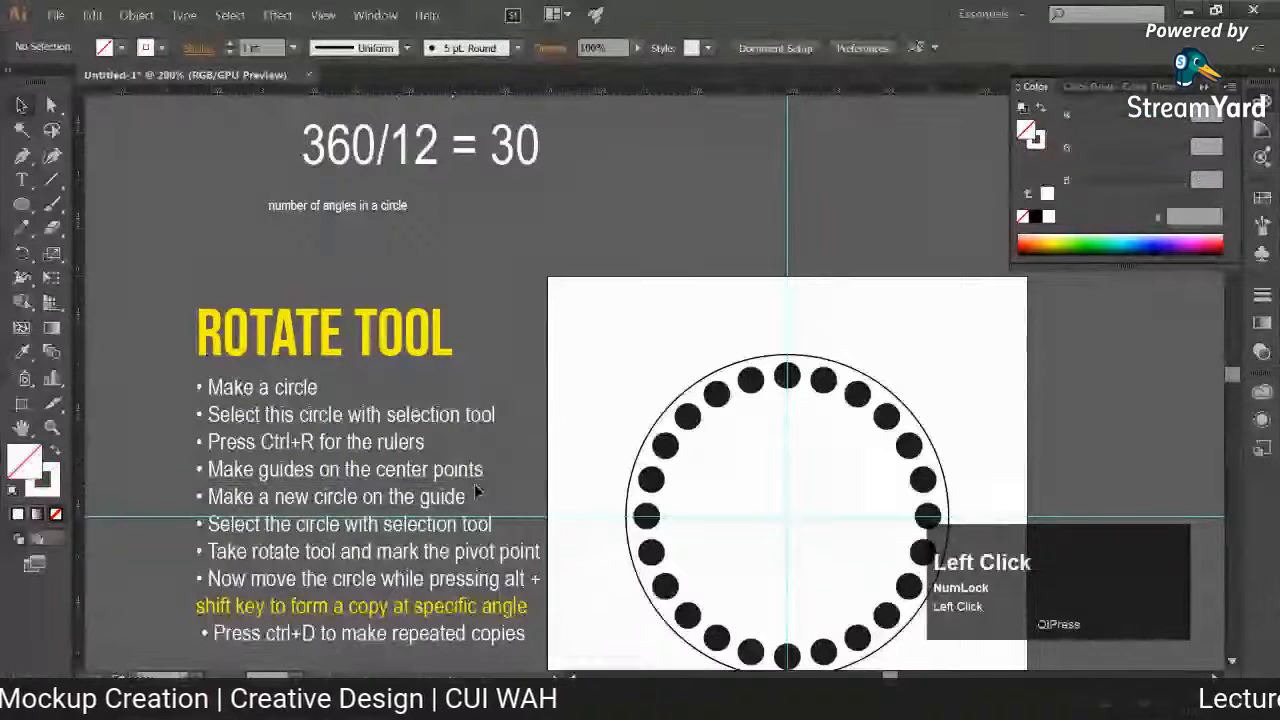
Step: Add the line "while pressing alt key" to the "Take rotate tool and mark the pivot point" bullet
{"action": "key", "text": "t"}
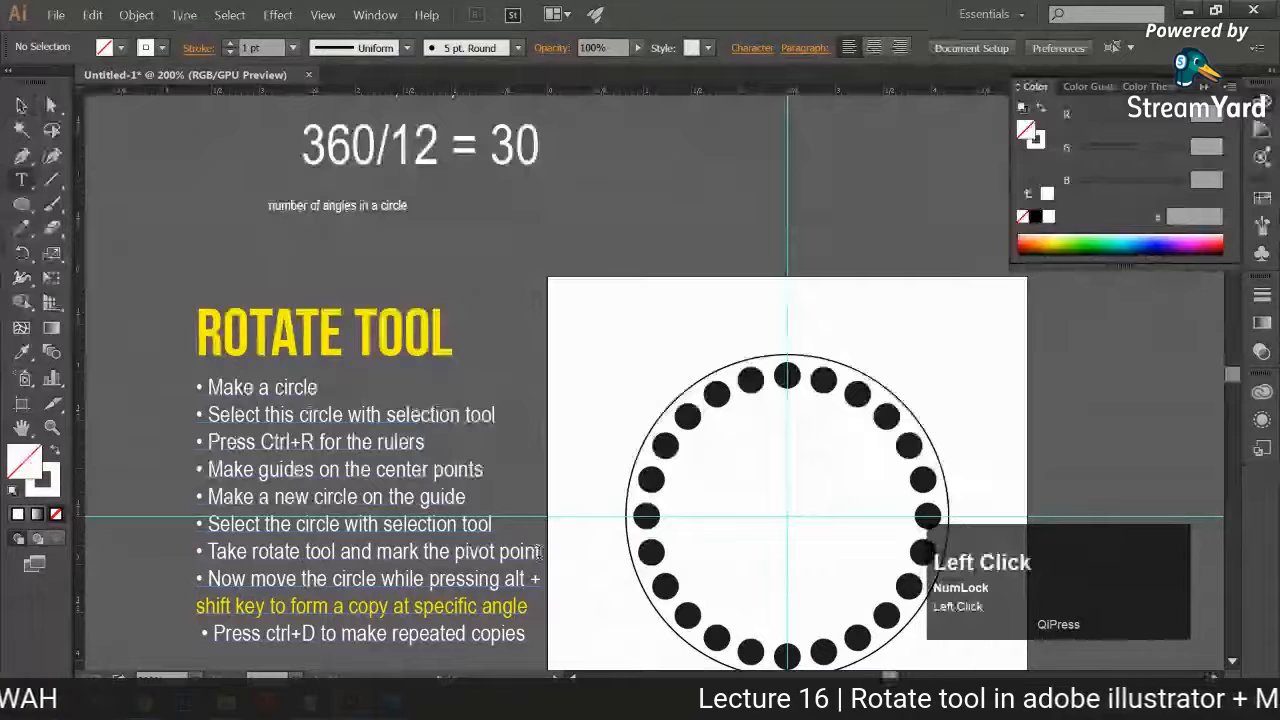
{"action": "left_click", "coordinate": [540, 551]}
{"action": "key", "text": "Return"}
{"action": "type", "text": "while markign"}
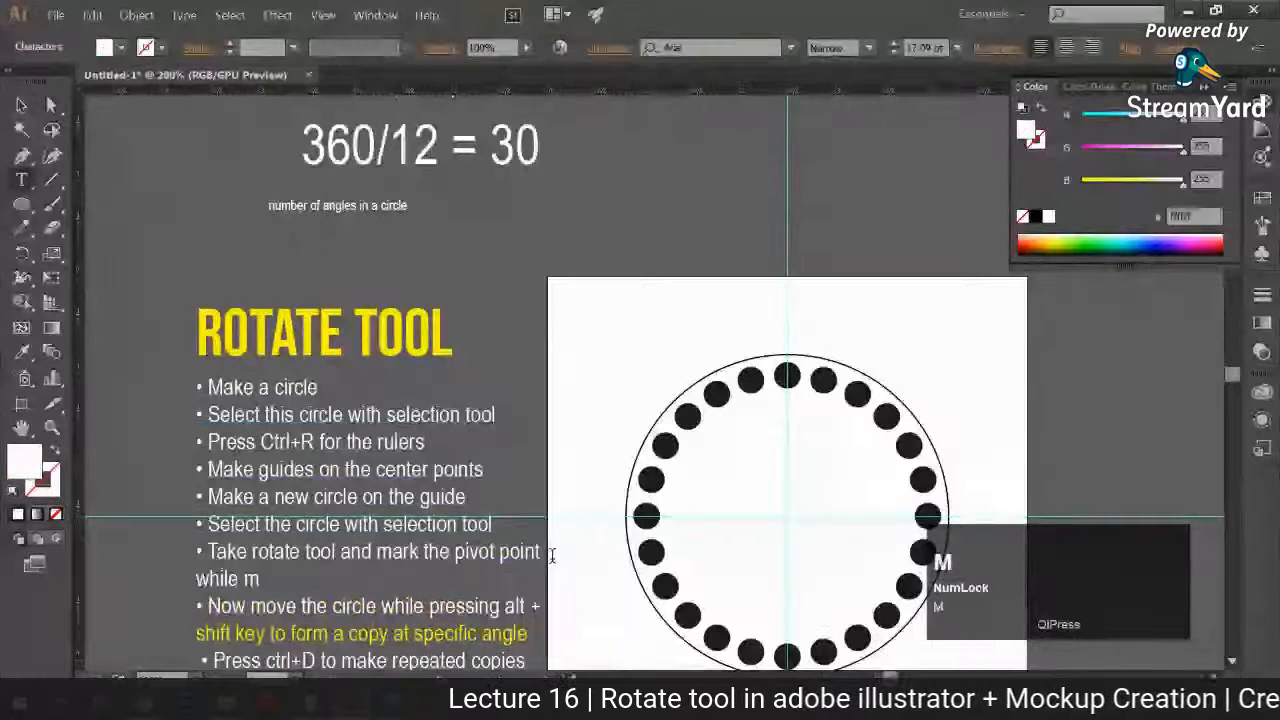
{"action": "key", "text": "BackSpace"}
{"action": "key", "text": "BackSpace"}
{"action": "key", "text": "BackSpace"}
{"action": "key", "text": "BackSpace"}
{"action": "key", "text": "BackSpace"}
{"action": "key", "text": "BackSpace"}
{"action": "key", "text": "BackSpace"}
{"action": "key", "text": "BackSpace"}
{"action": "key", "text": "BackSpace"}
{"action": "key", "text": "BackSpace"}
{"action": "key", "text": "BackSpace"}
{"action": "key", "text": "BackSpace"}
{"action": "key", "text": "BackSpace"}
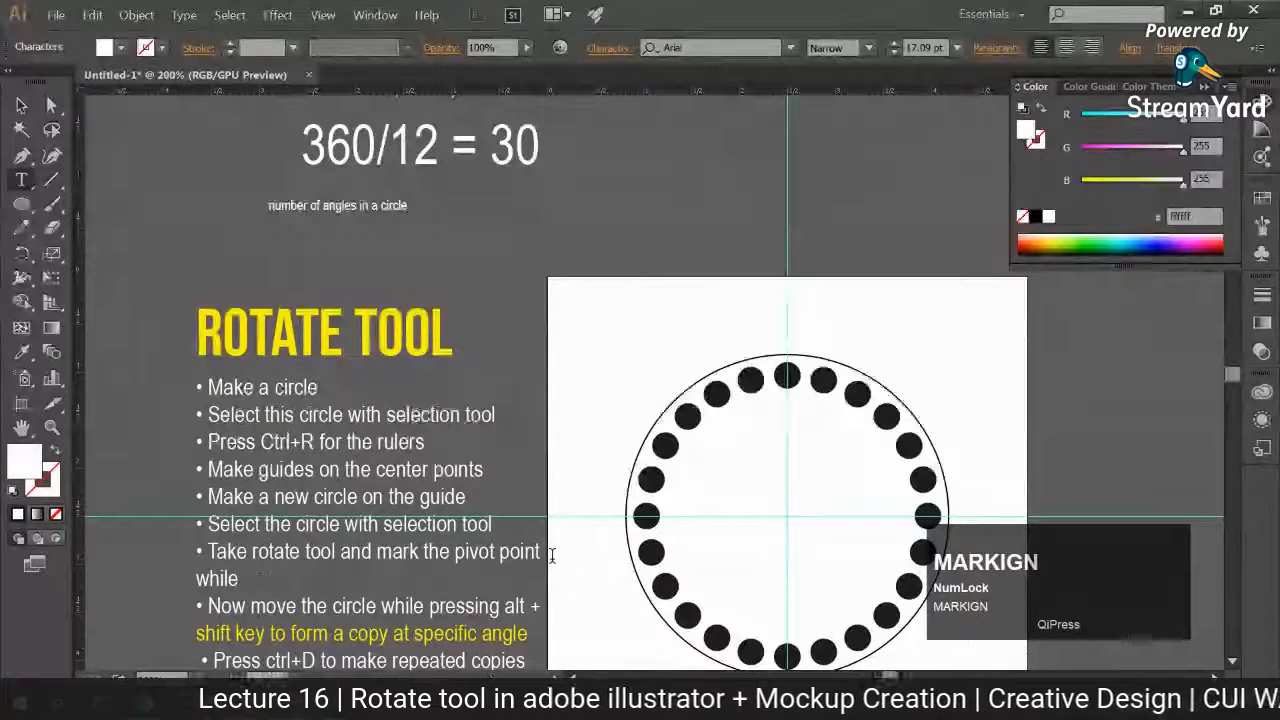
{"action": "key", "text": "BackSpace"}
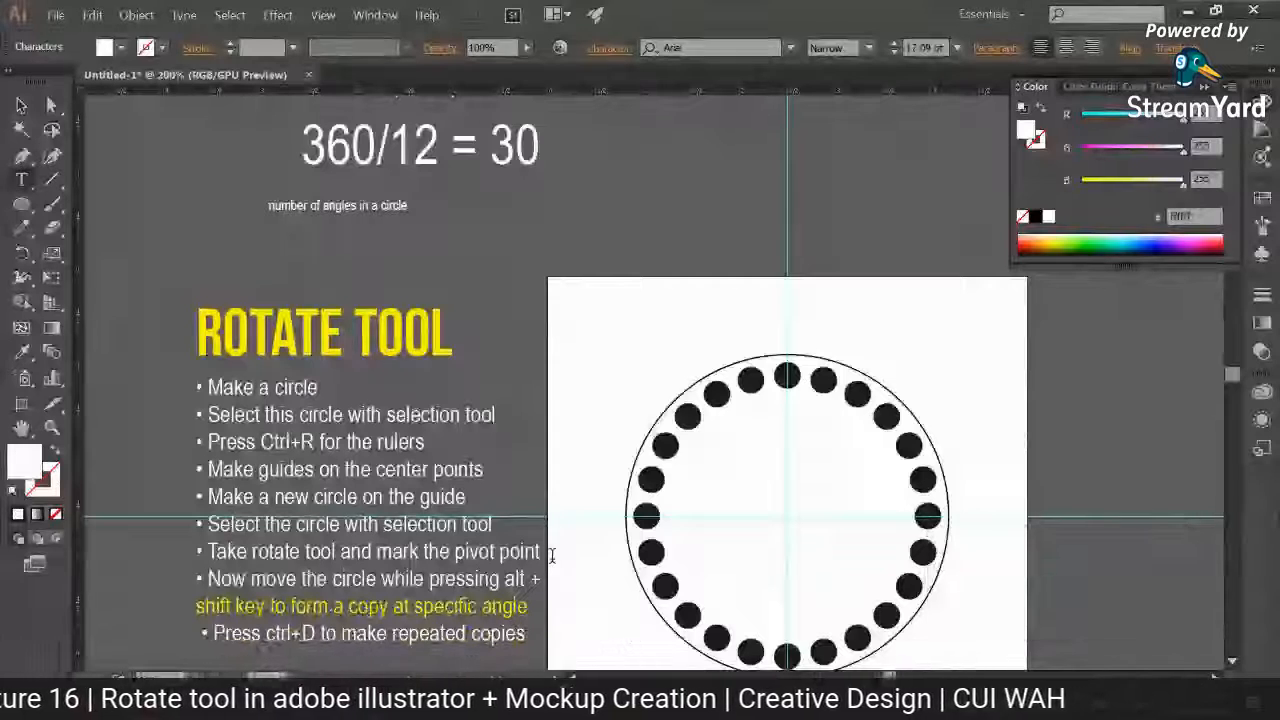
{"action": "key", "text": "Return"}
{"action": "type", "text": "while pressing"}
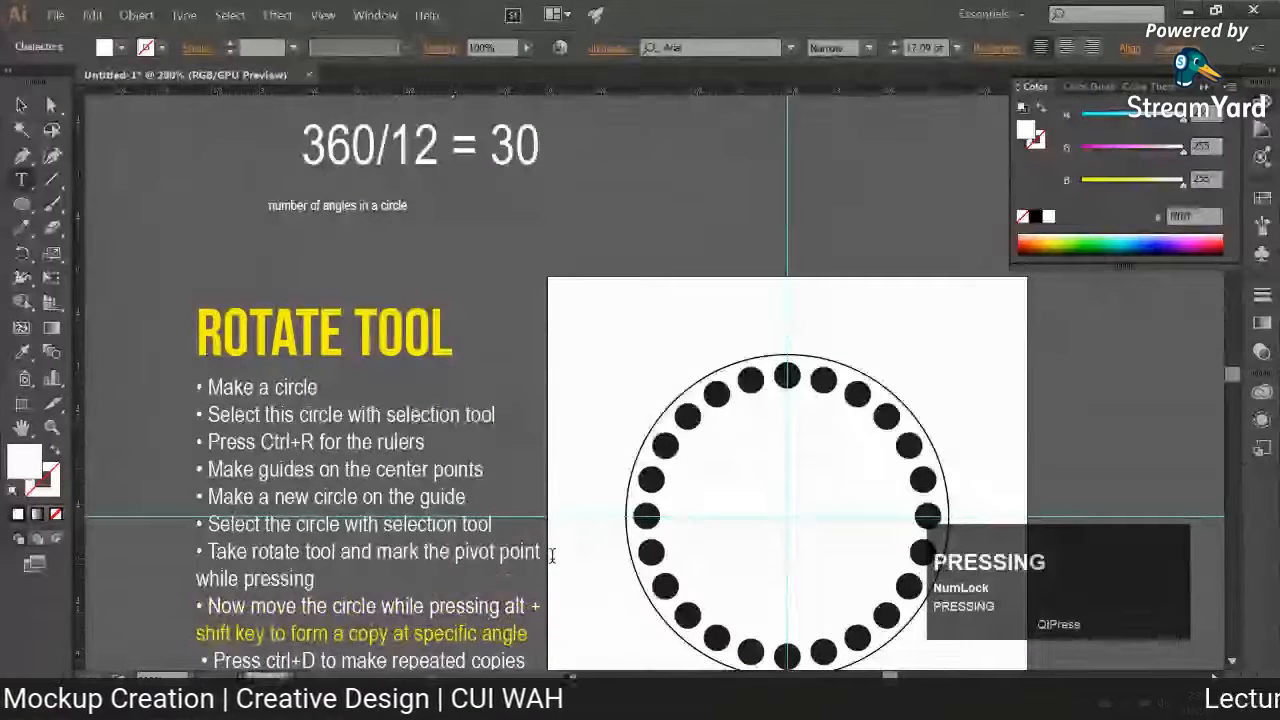
{"action": "type", "text": " alt key"}
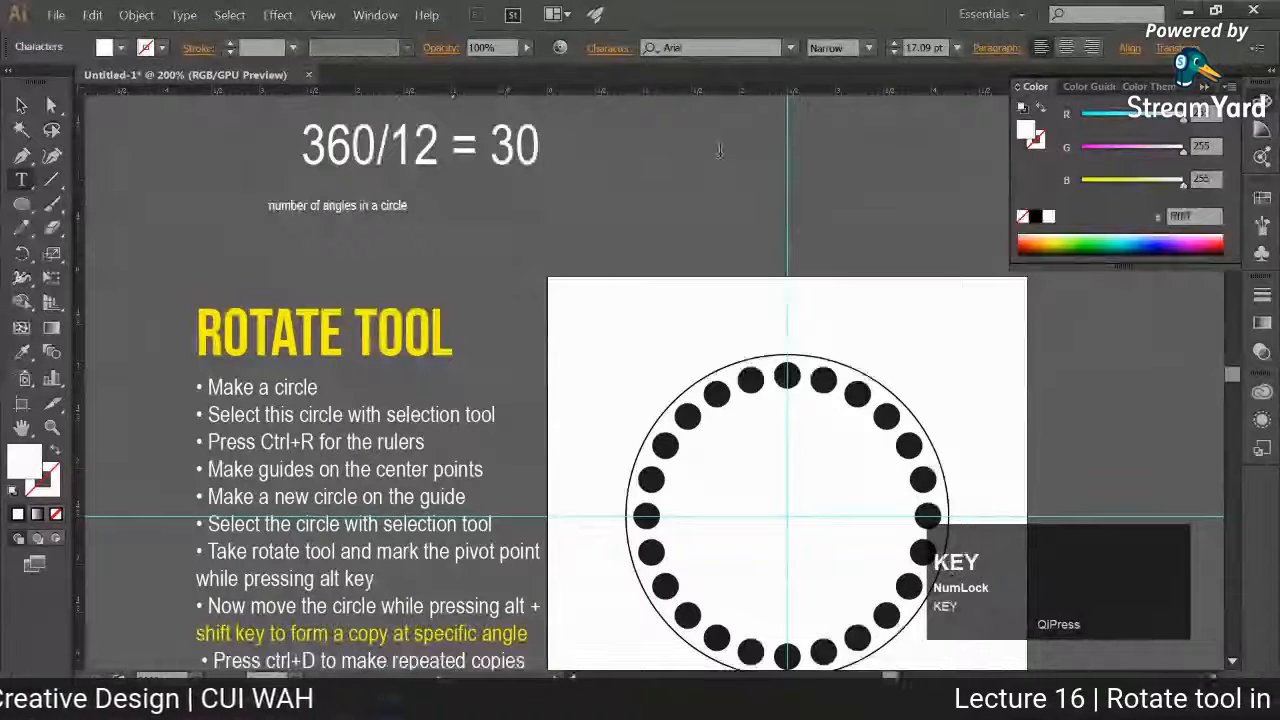
Step: Replace the text of the "Now move the circle while pressing alt + shift key" bullet with "Dialog box will appear, give it an angle"
{"action": "scroll", "coordinate": [649, 307], "scroll_direction": "down", "scroll_amount": 1}
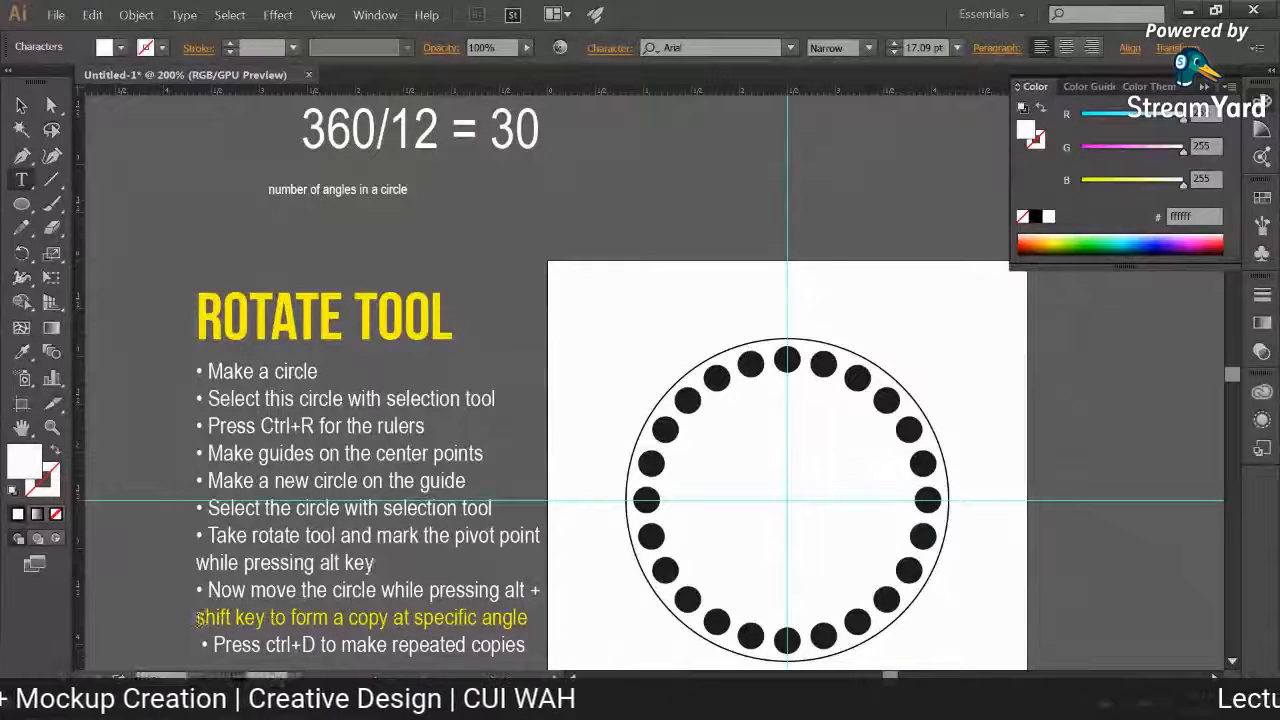
{"action": "left_click", "coordinate": [508, 619]}
{"action": "left_click_drag", "start_coordinate": [510, 619], "coordinate": [208, 590]}
{"action": "type", "text": "Di"}
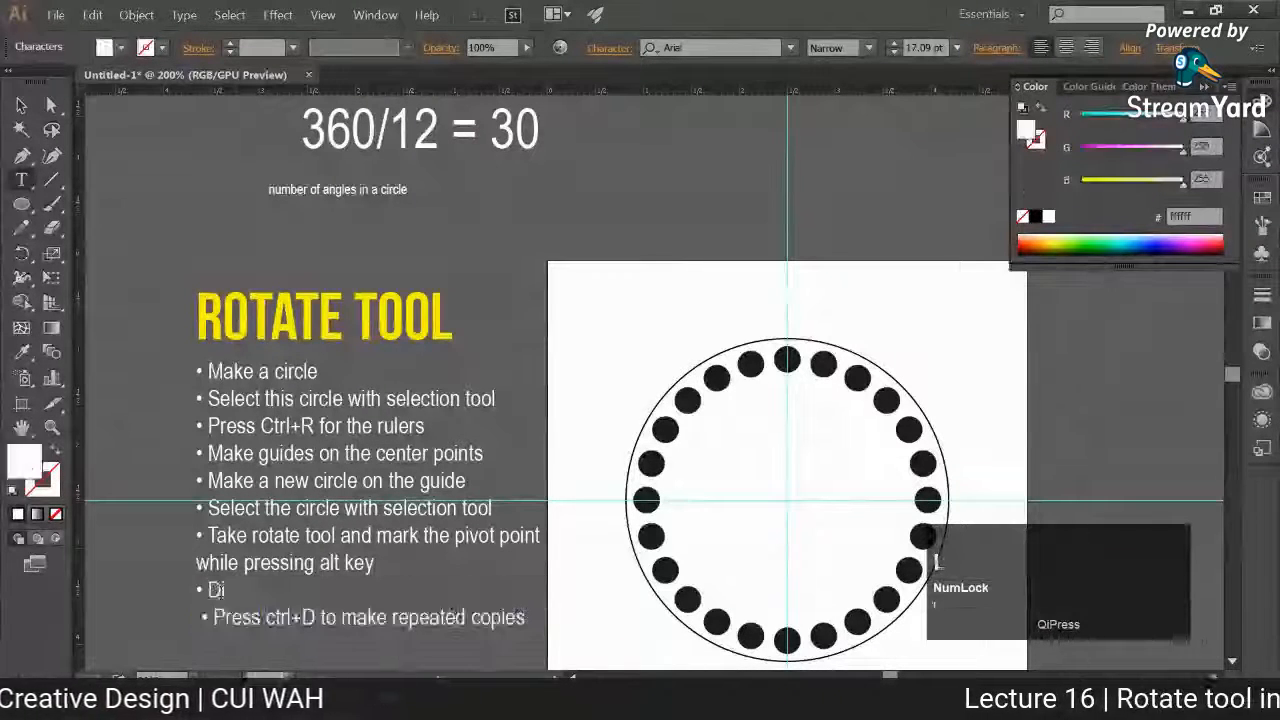
{"action": "type", "text": "alog box wi"}
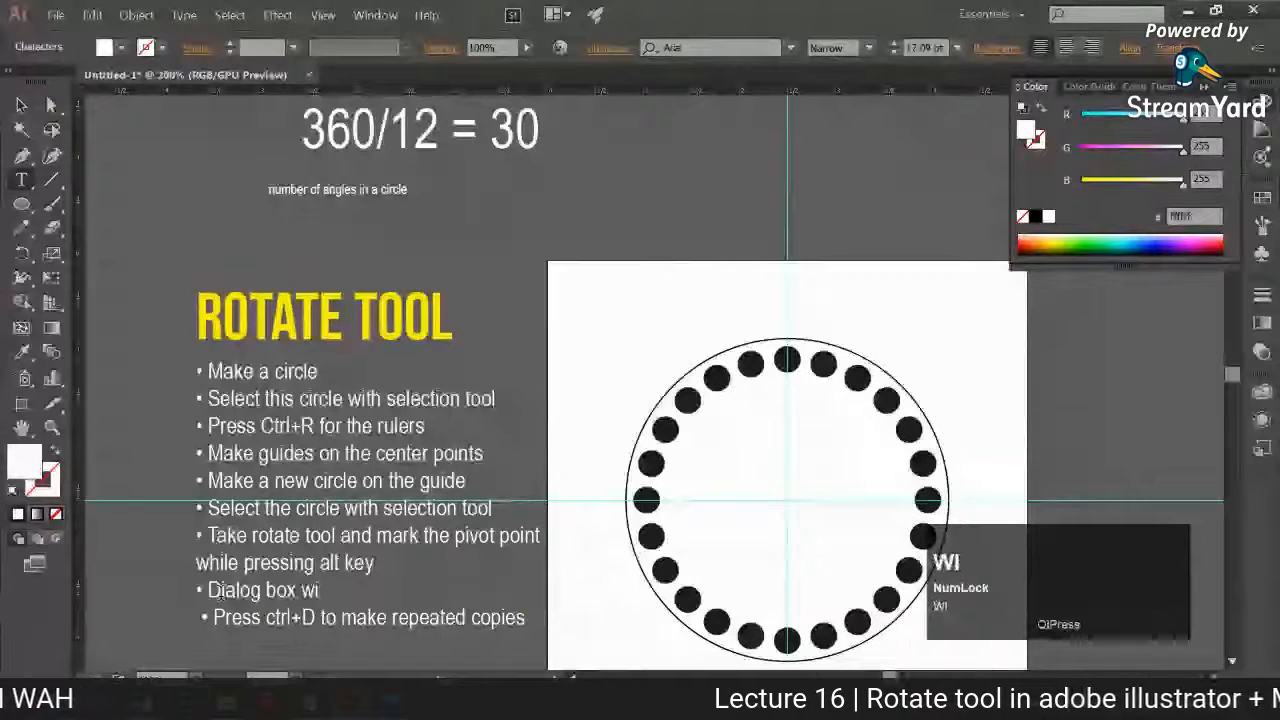
{"action": "type", "text": "ll appear, make"}
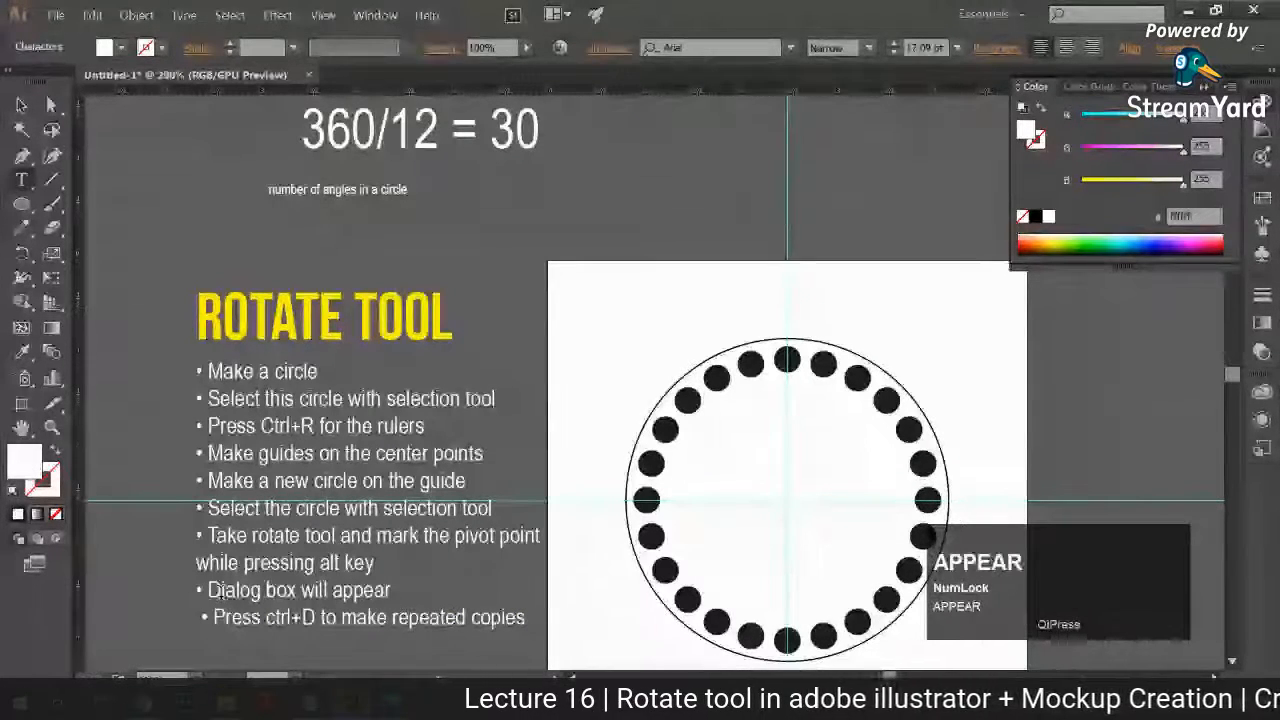
{"action": "key", "text": "BackSpace"}
{"action": "key", "text": "BackSpace"}
{"action": "key", "text": "BackSpace"}
{"action": "key", "text": "BackSpace"}
{"action": "key", "text": "BackSpace"}
{"action": "type", "text": "giv "}
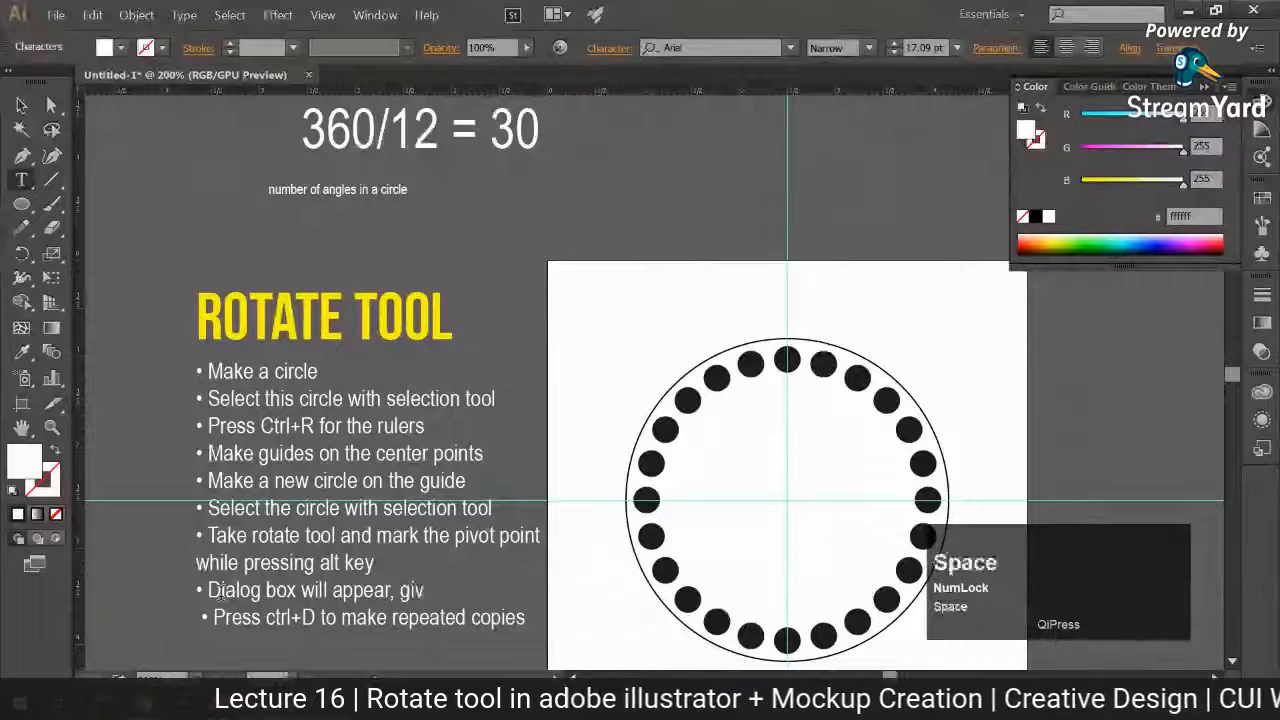
{"action": "type", "text": "e it a"}
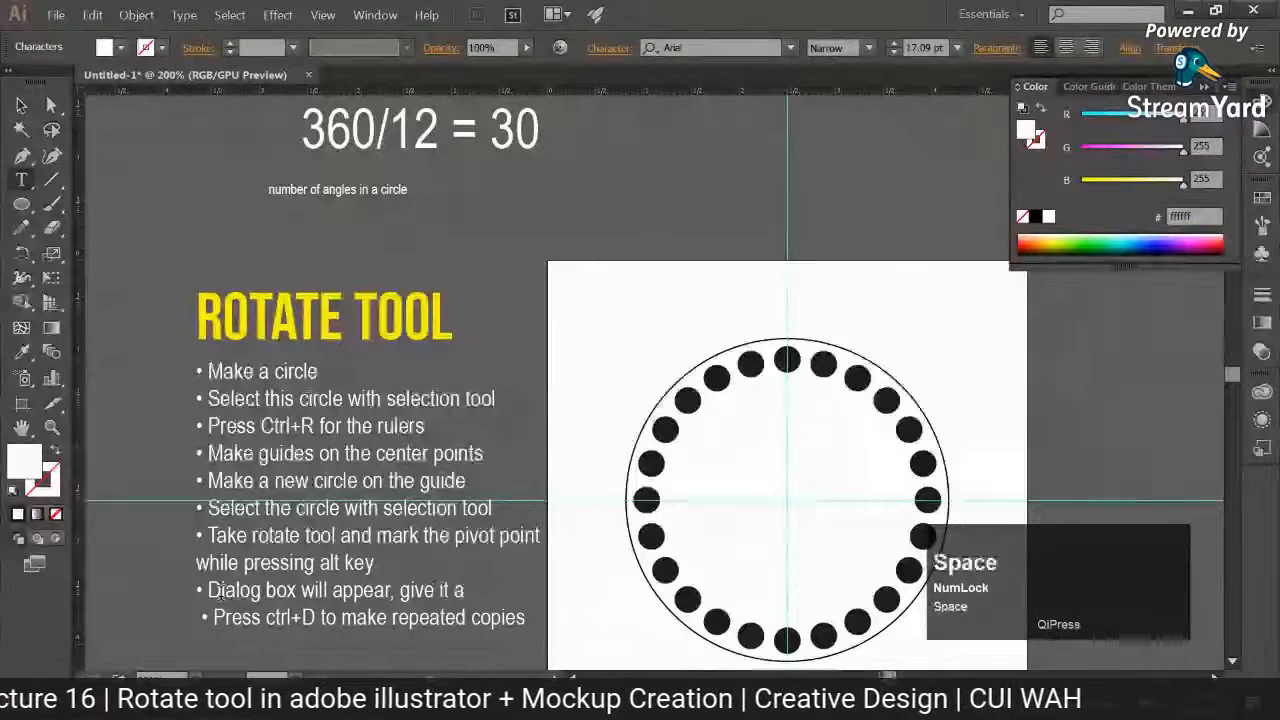
{"action": "type", "text": "n agle"}
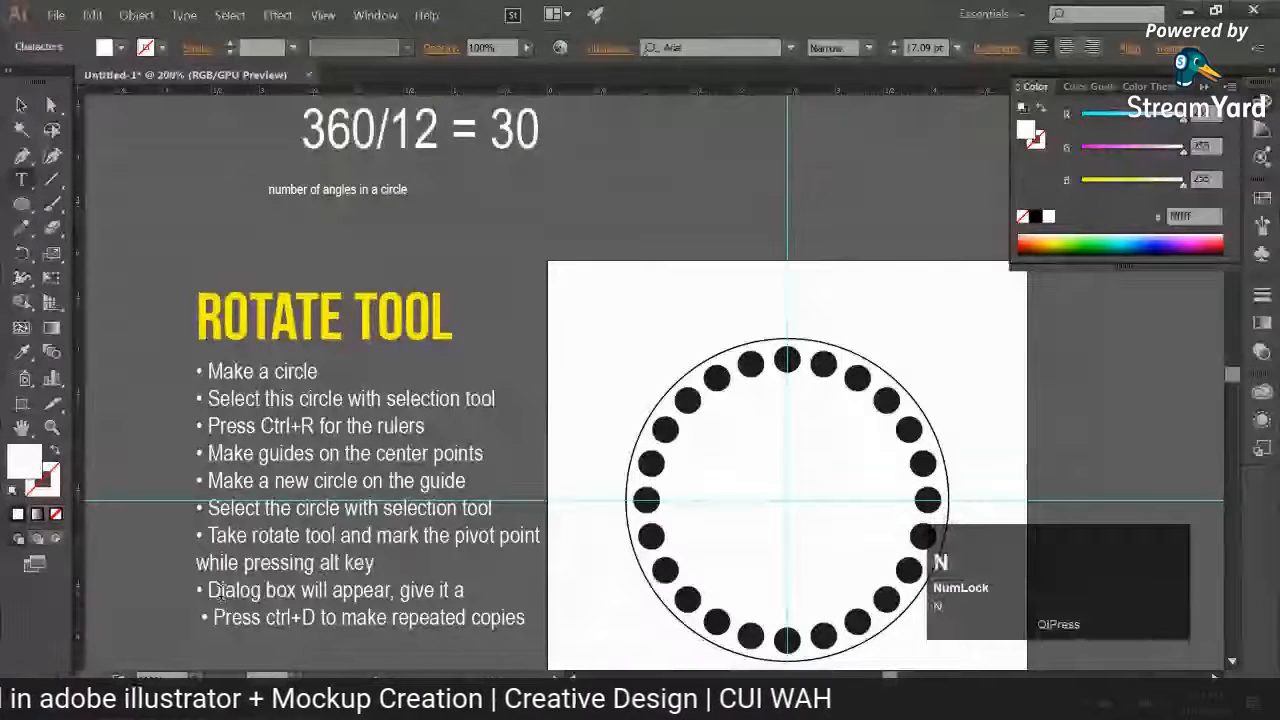
{"action": "key", "text": "BackSpace"}
{"action": "key", "text": "BackSpace"}
{"action": "key", "text": "BackSpace"}
{"action": "type", "text": "ngle"}
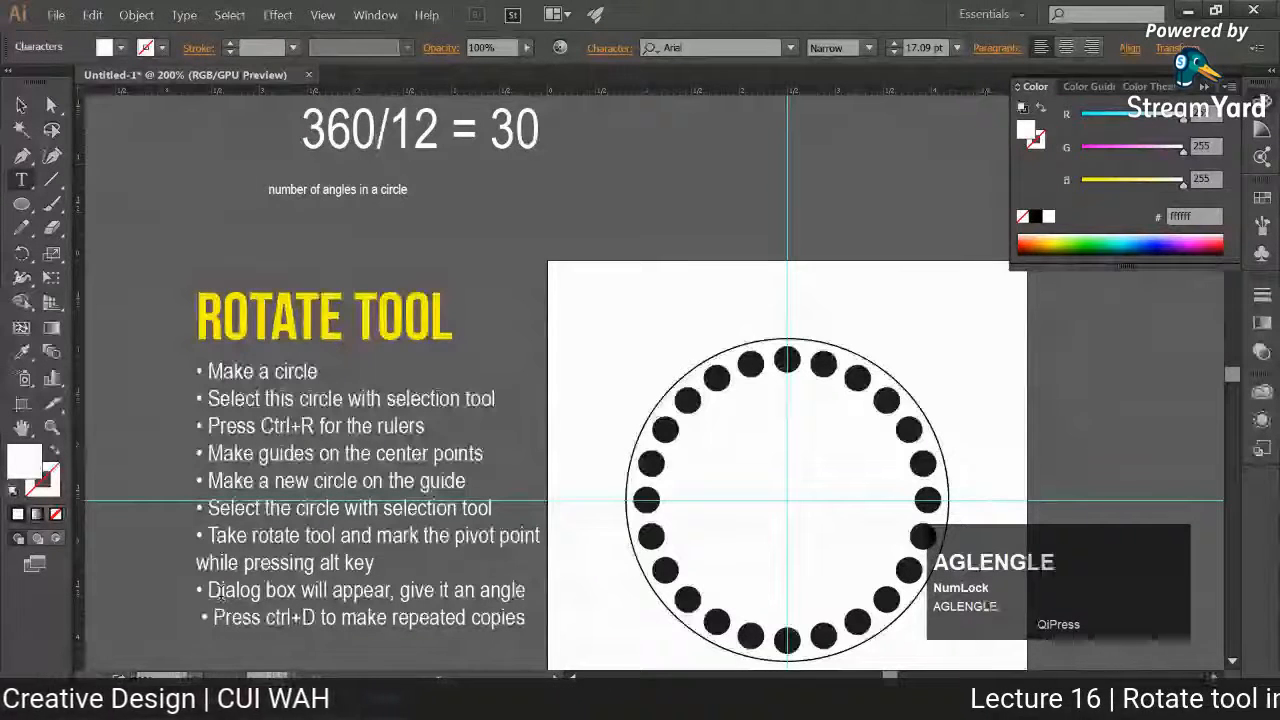
{"action": "type", "text": "n"}
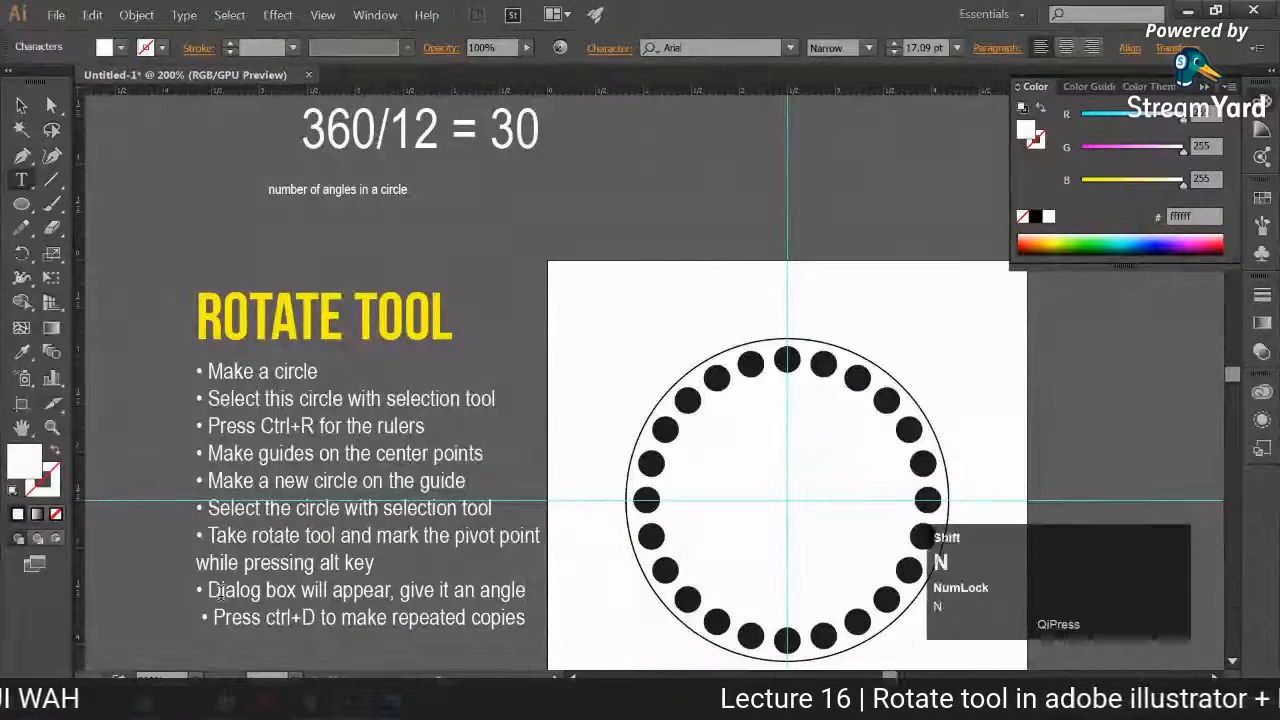
{"action": "type", "text": " &"}
Step: Extend the dialog box bullet with "&" and a second line reading "press copy to generate copies"
{"action": "key", "text": "Return"}
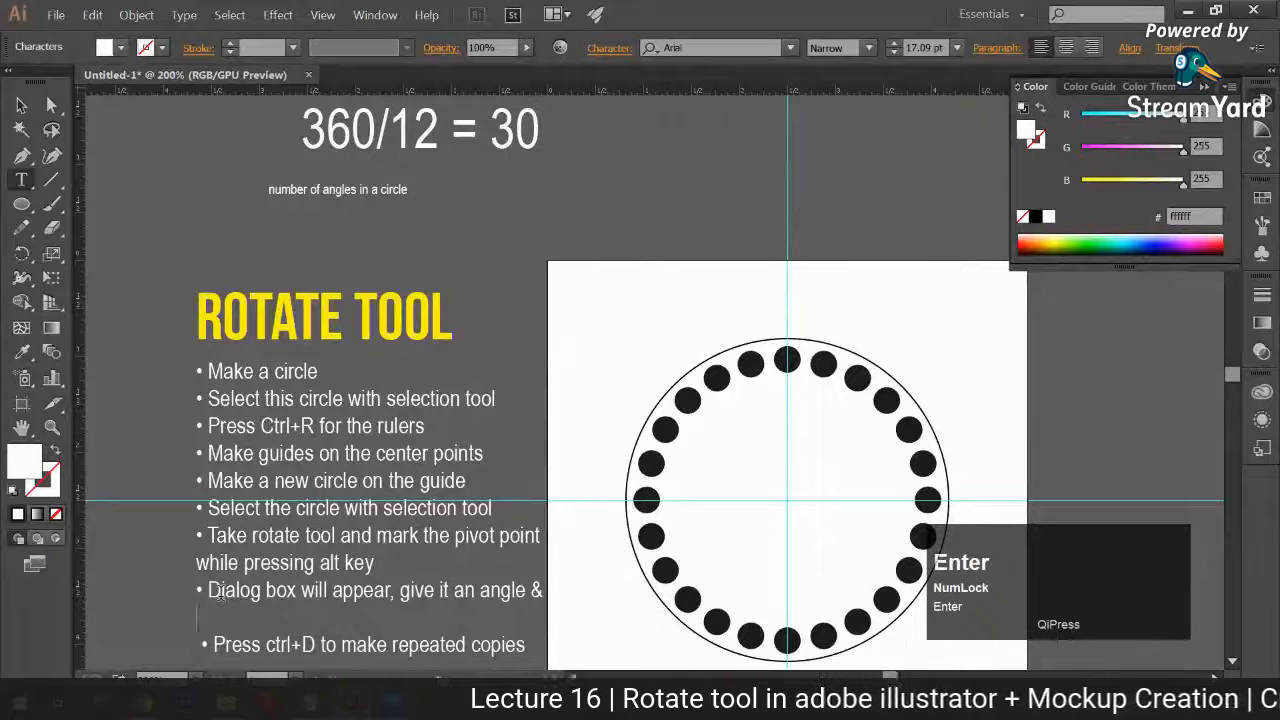
{"action": "type", "text": "pres"}
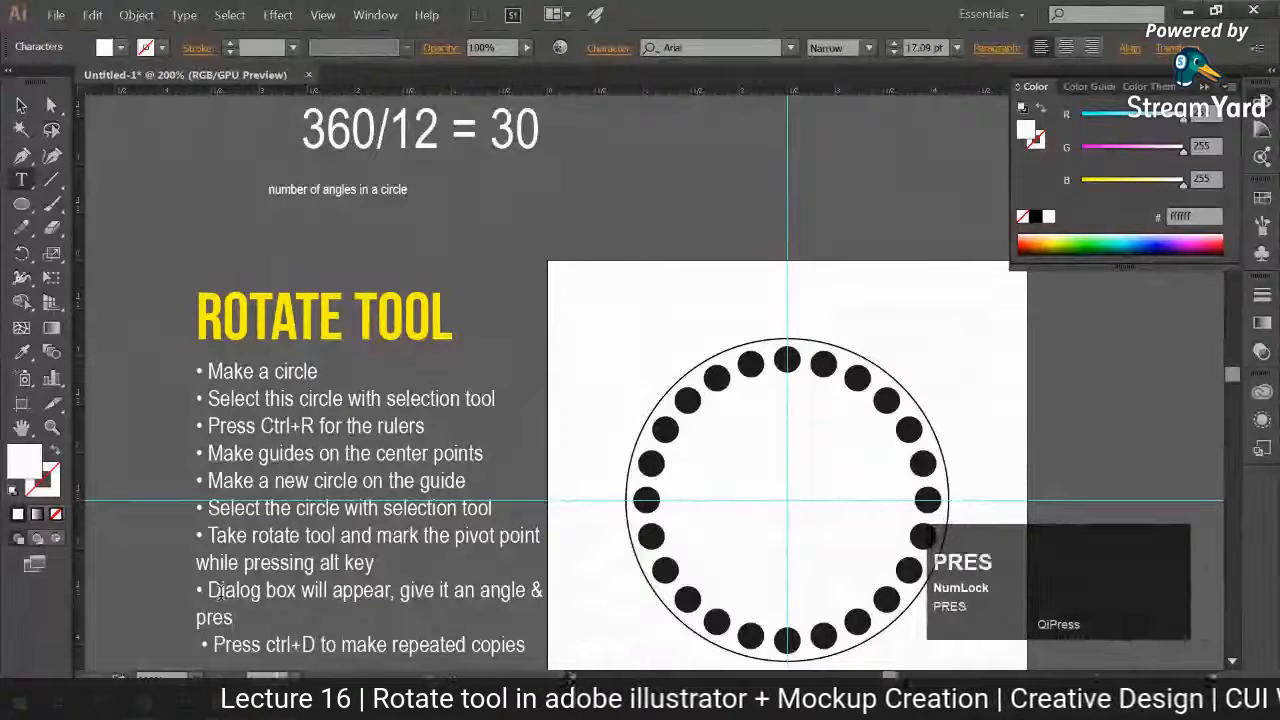
{"action": "type", "text": "s copy to generate co"}
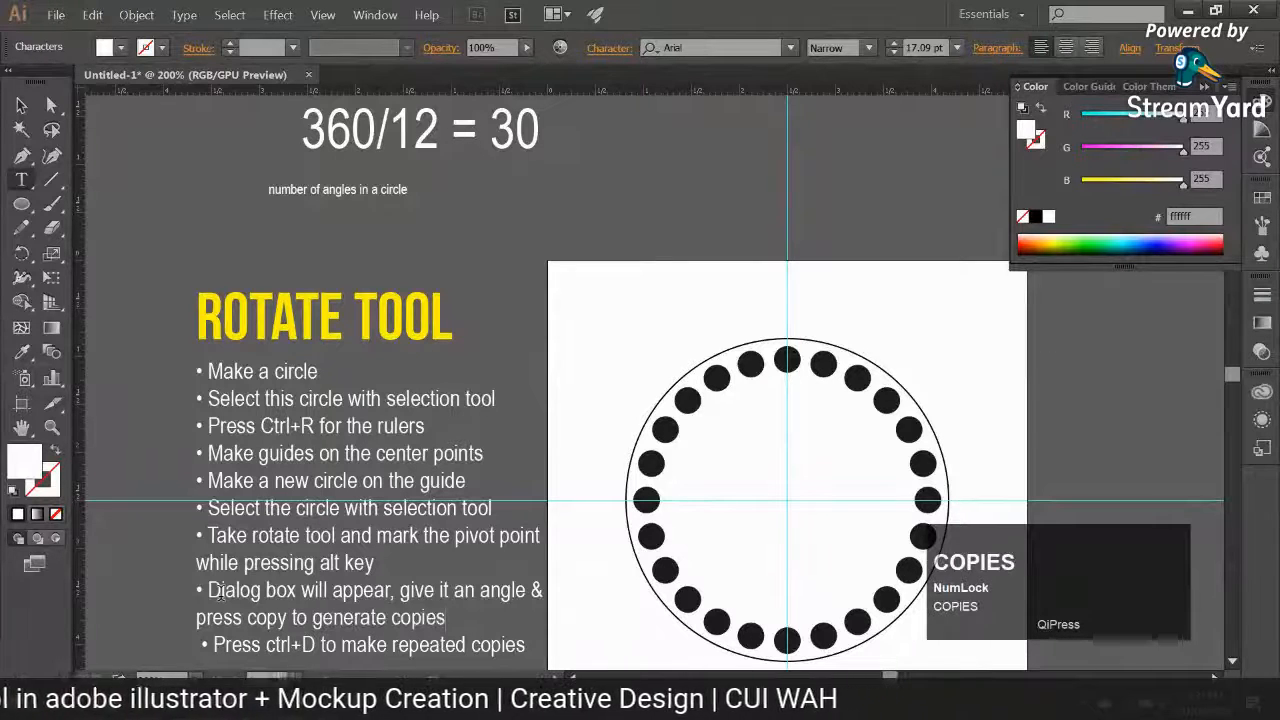
{"action": "type", "text": "pies"}
Step: Move the "360/12 = 30" formula with its labels and arrows down to just above the ROTATE TOOL heading, then deselect
{"action": "scroll", "coordinate": [219, 592], "scroll_direction": "down", "scroll_amount": 1}
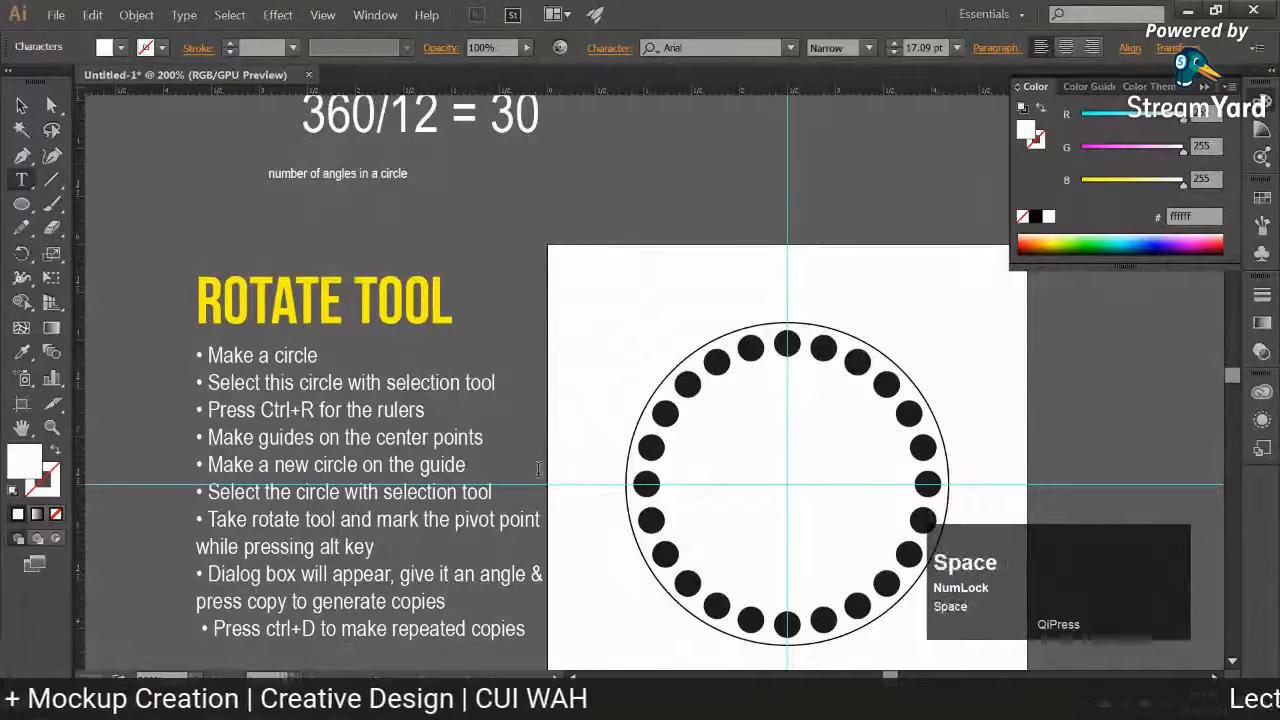
{"action": "left_click", "coordinate": [21, 105]}
{"action": "left_click", "coordinate": [292, 248]}
{"action": "key", "text": "space"}
{"action": "left_click_drag", "start_coordinate": [292, 248], "coordinate": [237, 261]}
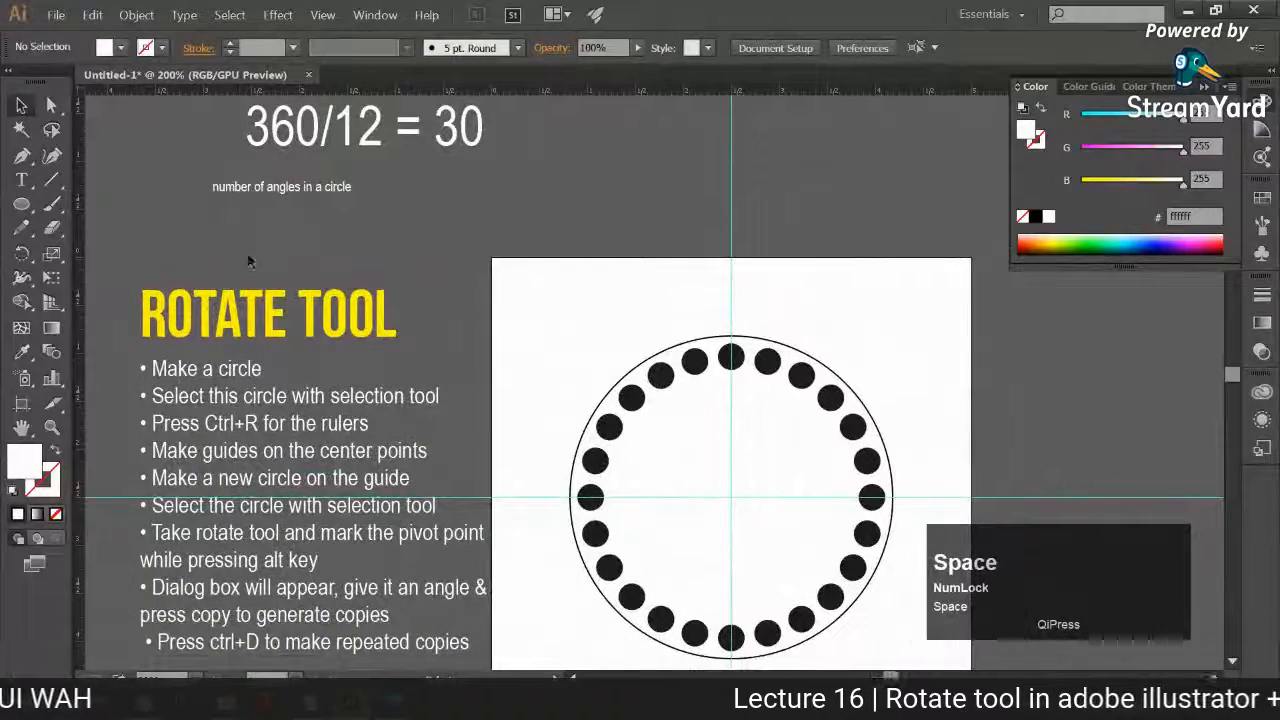
{"action": "key", "text": "space"}
{"action": "left_click_drag", "start_coordinate": [334, 171], "coordinate": [307, 227]}
{"action": "key", "text": "ctrl+z"}
{"action": "left_click_drag", "start_coordinate": [194, 118], "coordinate": [484, 266]}
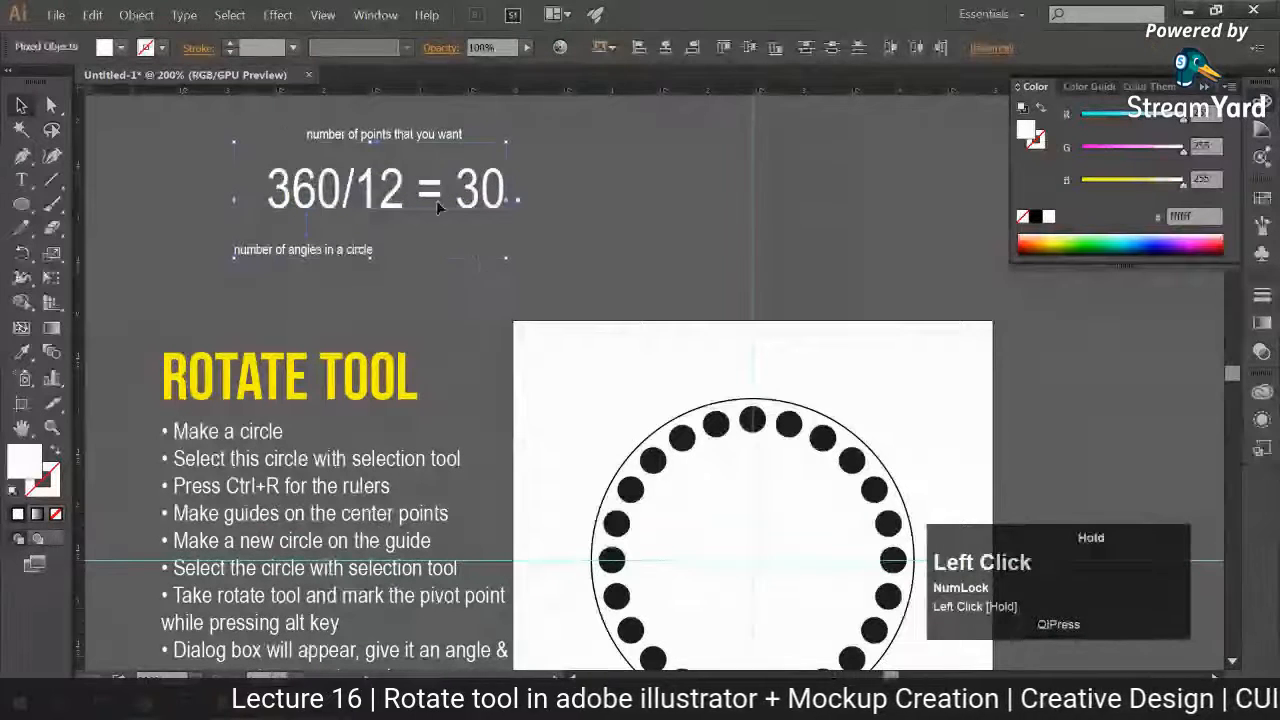
{"action": "left_click_drag", "start_coordinate": [384, 198], "coordinate": [345, 262]}
{"action": "left_click", "coordinate": [376, 358]}
Step: Give both arrows beside the formula a white stroke with no fill, look at their stroke options, and deselect them
{"action": "left_click_drag", "start_coordinate": [259, 288], "coordinate": [280, 297]}
{"action": "key", "text": "ctrl+z"}
{"action": "left_click", "coordinate": [360, 316]}
{"action": "left_click", "coordinate": [267, 290], "text": "shift"}
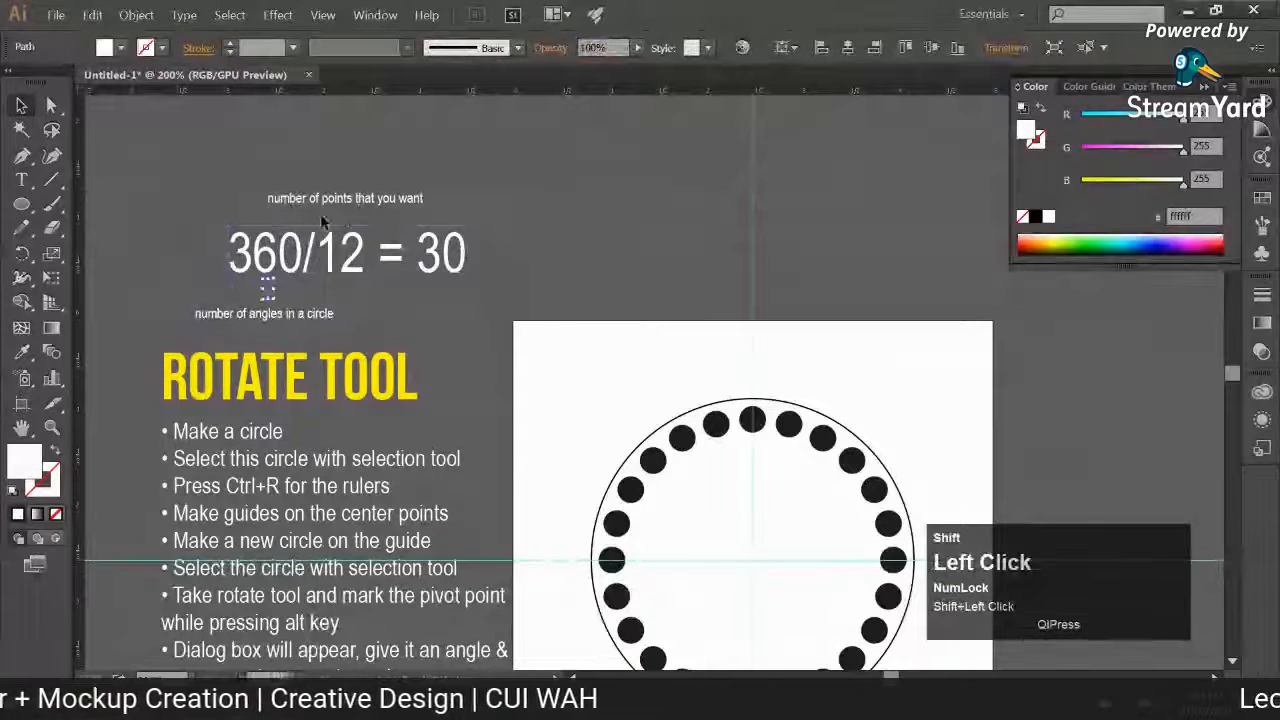
{"action": "left_click", "coordinate": [337, 224]}
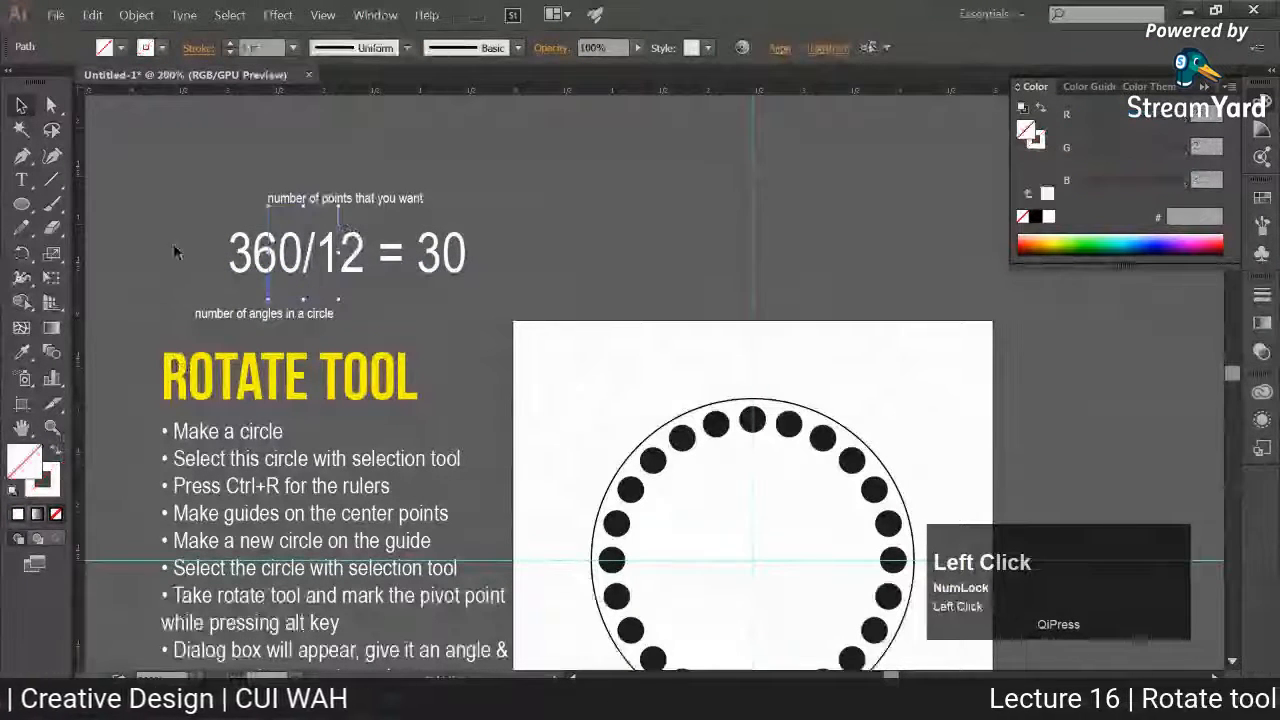
{"action": "left_click", "coordinate": [174, 252]}
{"action": "left_click", "coordinate": [339, 208], "text": "shift"}
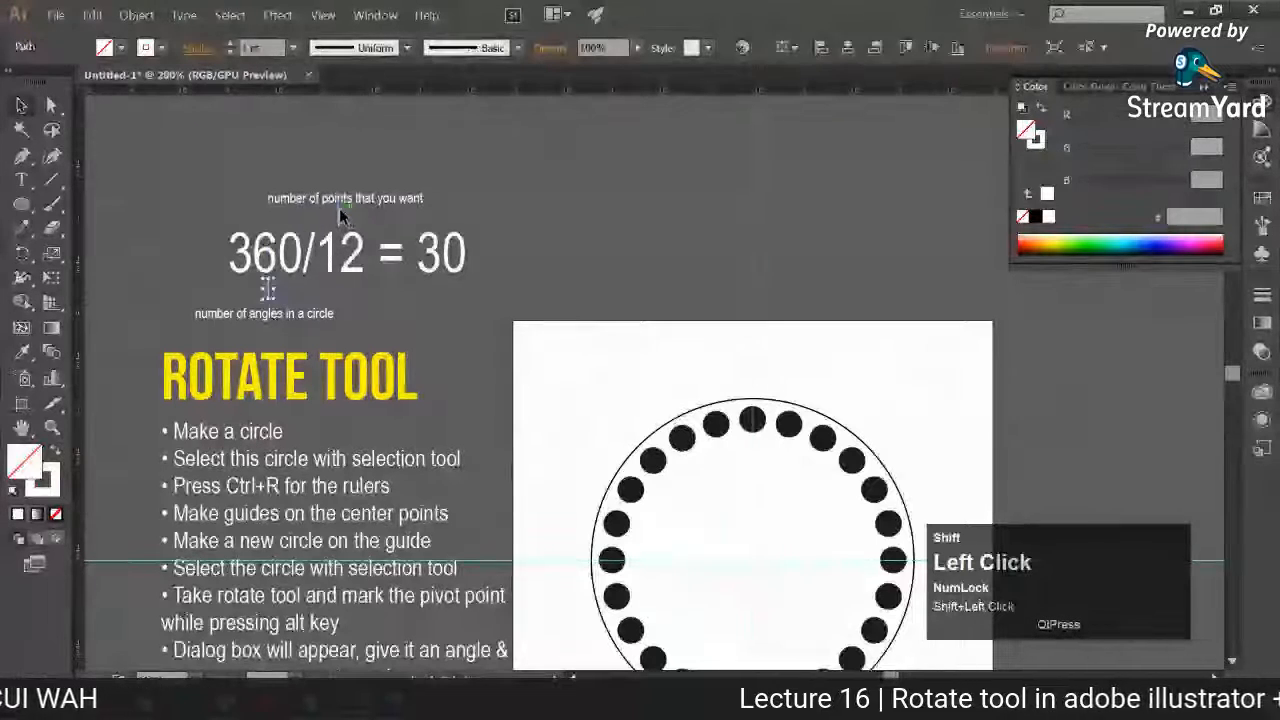
{"action": "left_click", "coordinate": [200, 48]}
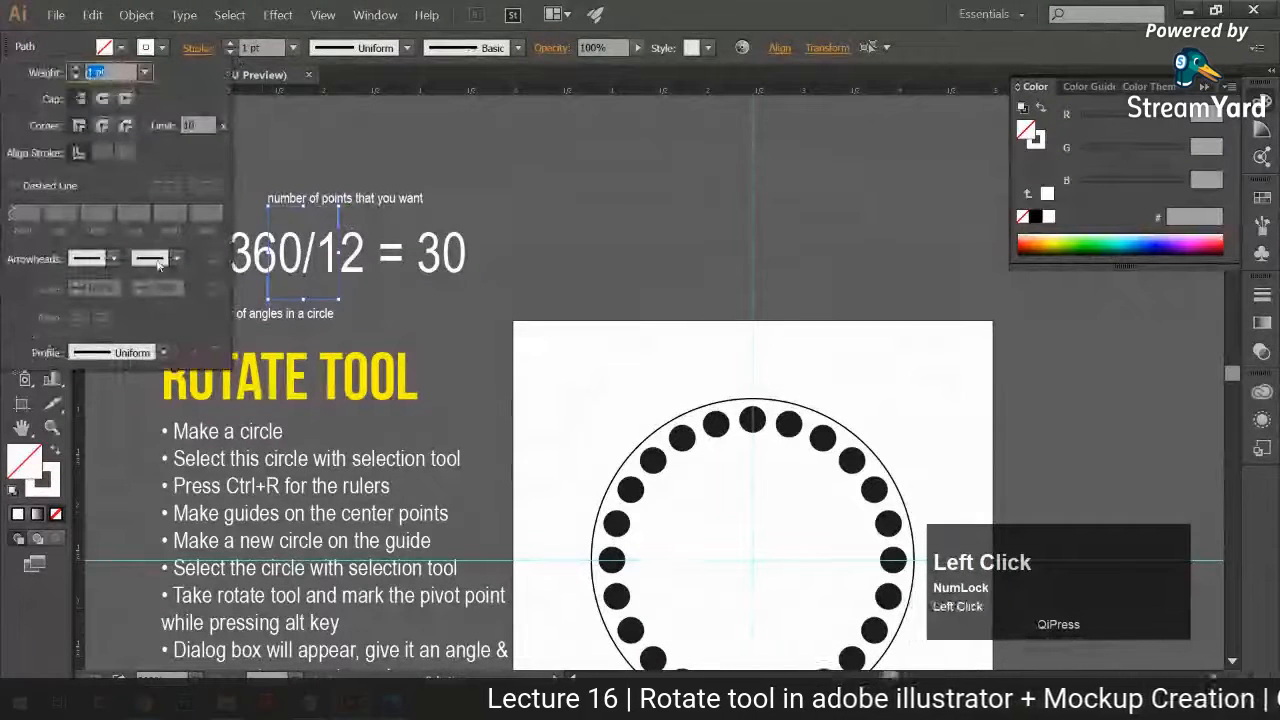
{"action": "left_click", "coordinate": [383, 313]}
{"action": "left_click", "coordinate": [383, 312]}
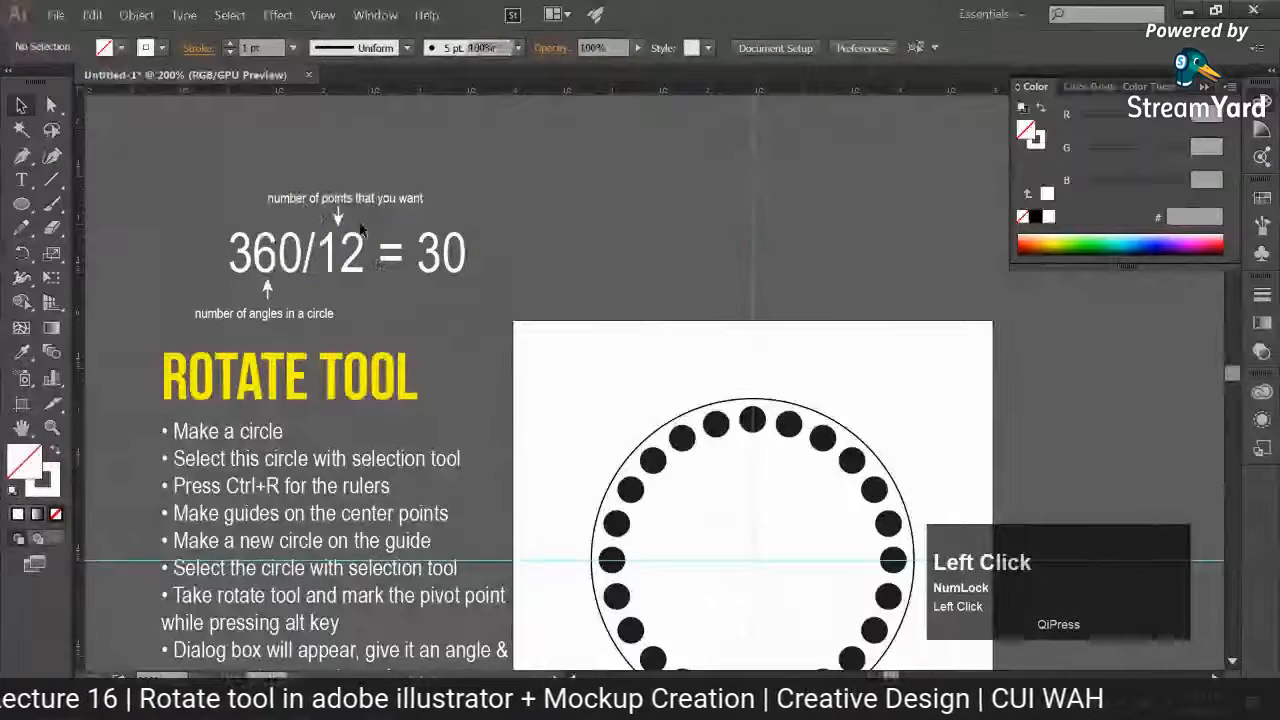
Step: Place a copy of the arrow pointing left at the 30, with a copy of the "number of points that you want" label beside it
{"action": "left_click", "coordinate": [357, 203]}
{"action": "left_click_drag", "start_coordinate": [357, 203], "coordinate": [595, 277]}
{"action": "left_click_drag", "start_coordinate": [602, 281], "coordinate": [715, 255]}
{"action": "left_click", "coordinate": [598, 282]}
{"action": "left_click", "coordinate": [550, 281]}
Step: Change the copied label beside the 30 to "Resultant angle"
{"action": "key", "text": "t"}
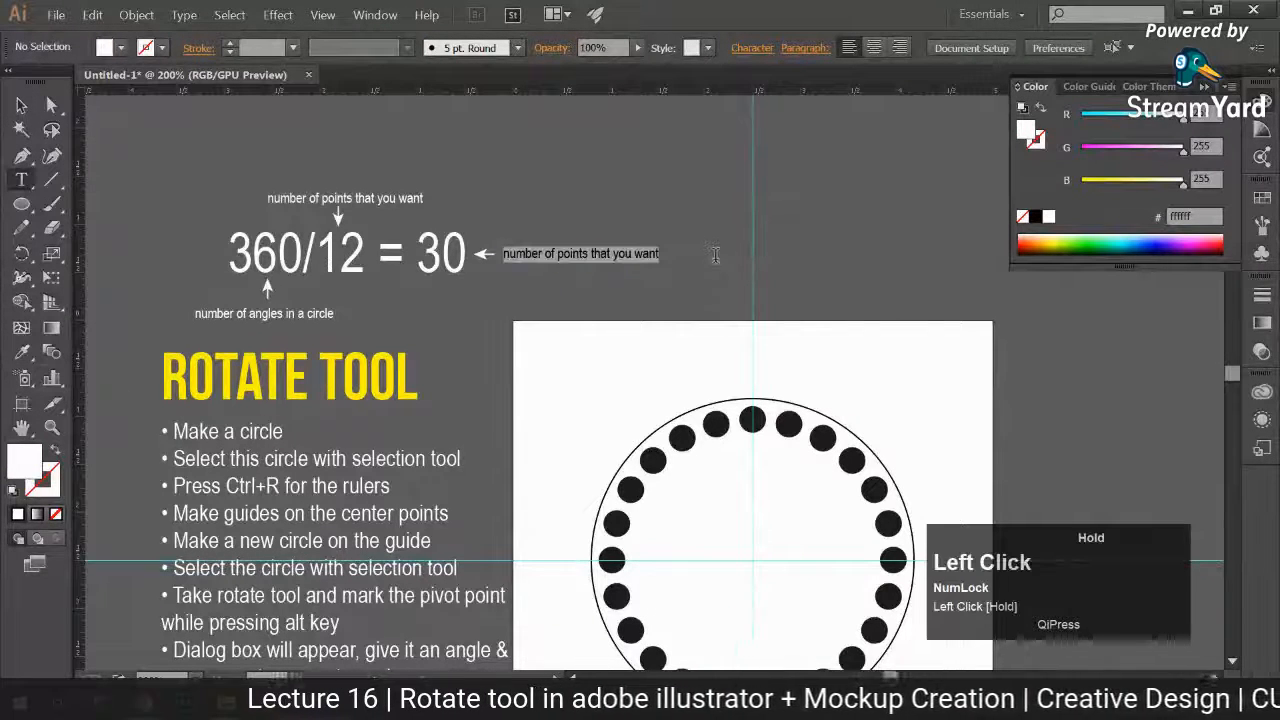
{"action": "type", "text": "REsulta"}
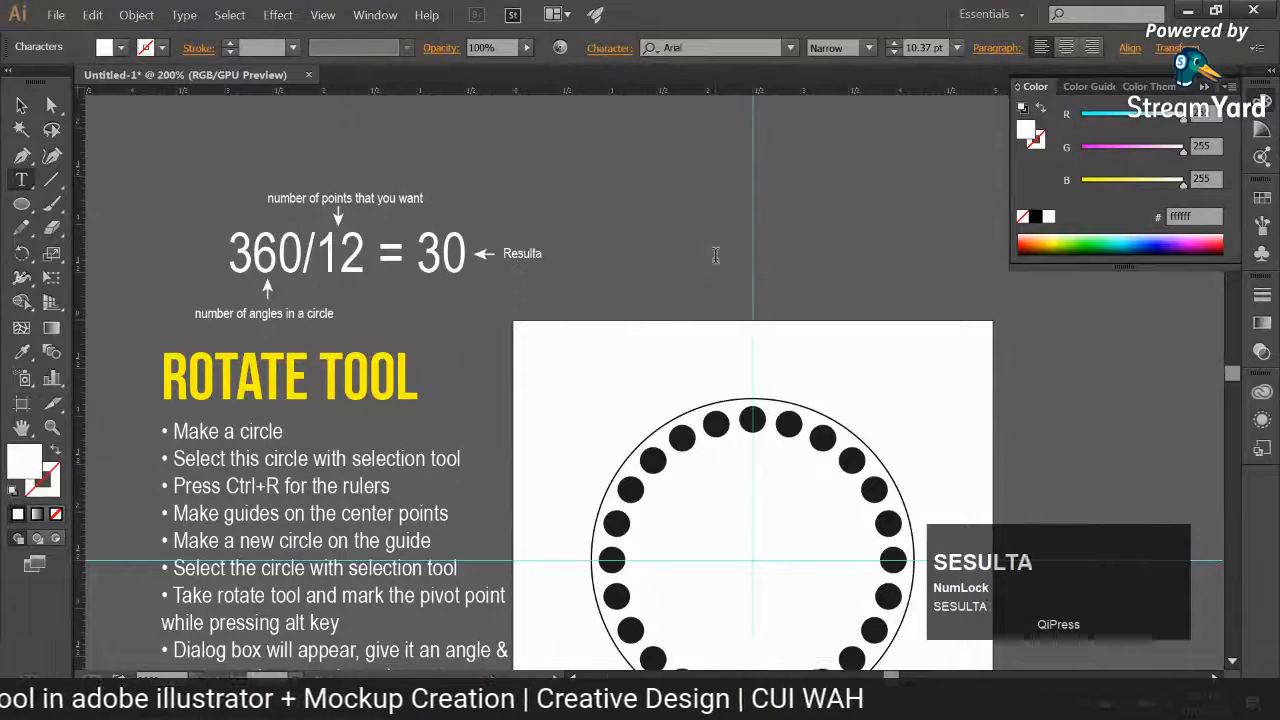
{"action": "type", "text": "n"}
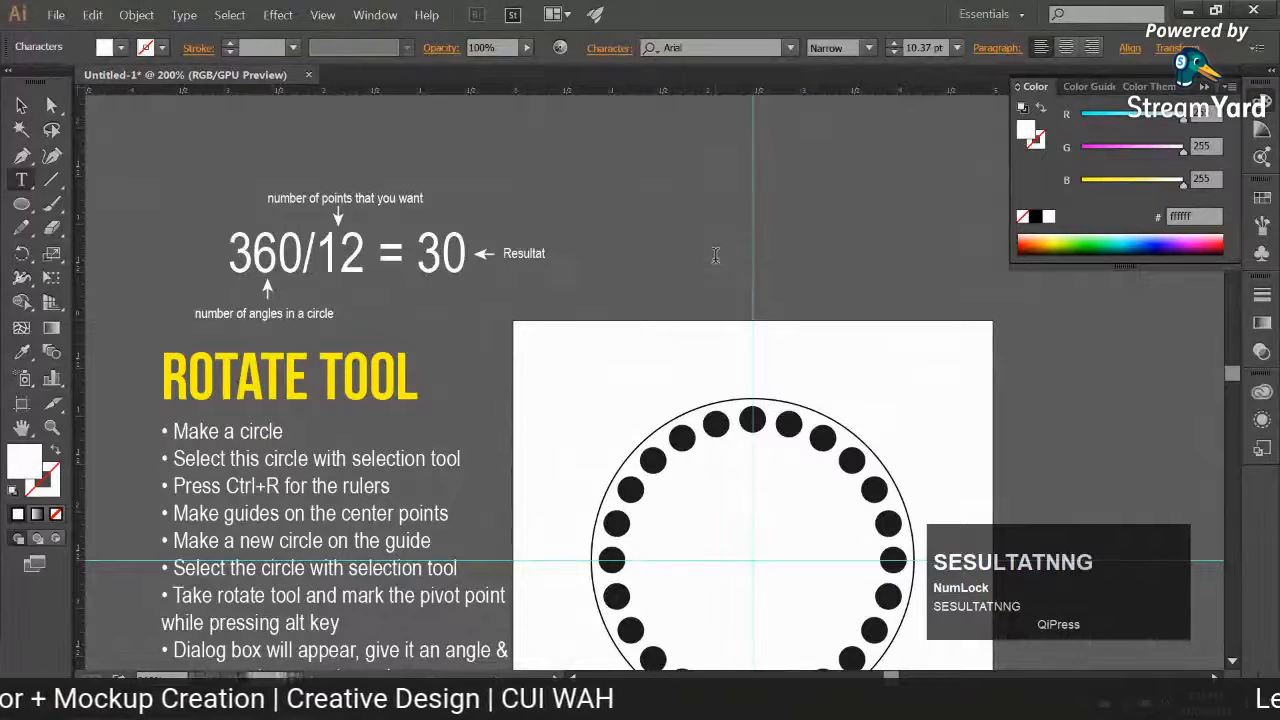
{"action": "type", "text": "t agle"}
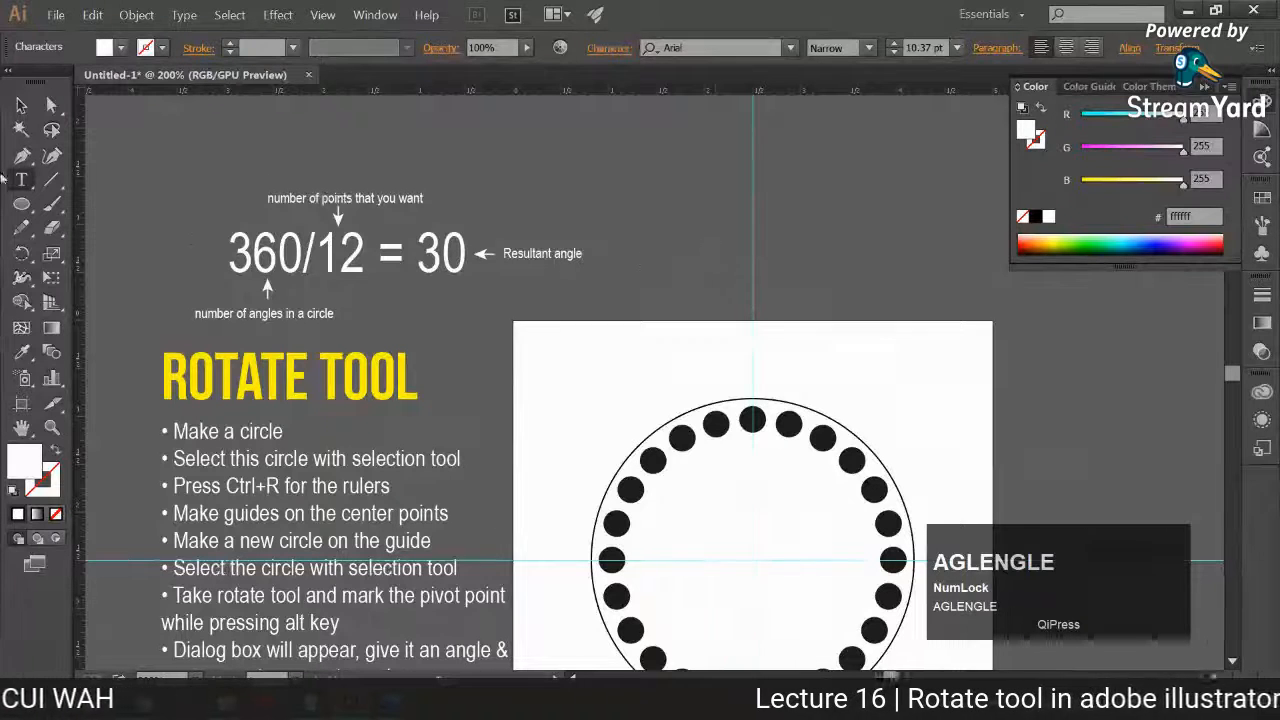
{"action": "left_click", "coordinate": [21, 104]}
Step: Add small circles as degree symbols after the 30 and the 360, with a white outline and no fill, then deselect
{"action": "left_click", "coordinate": [21, 203]}
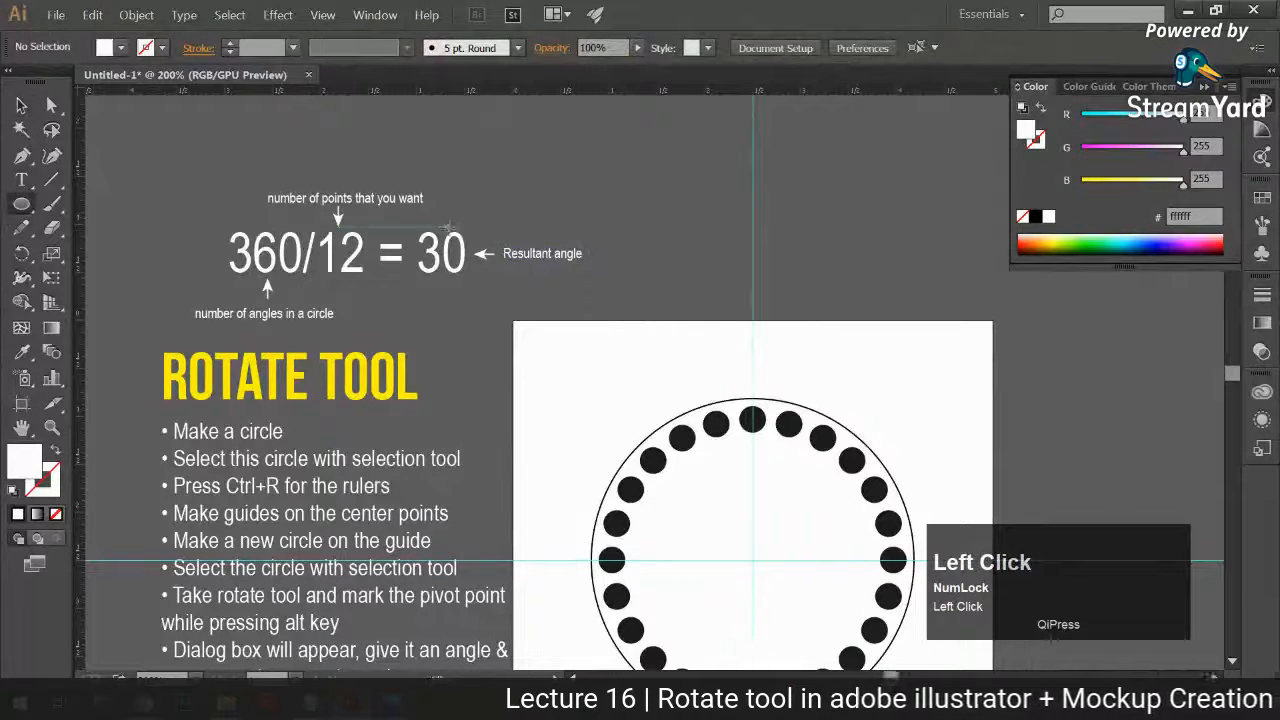
{"action": "mouse_move", "coordinate": [469, 232]}
{"action": "left_mouse_down"}
{"action": "mouse_move", "coordinate": [282, 240]}
{"action": "mouse_move", "coordinate": [300, 236]}
{"action": "left_mouse_up"}
{"action": "left_click", "coordinate": [21, 104]}
{"action": "left_click", "coordinate": [472, 233], "text": "shift"}
{"action": "left_click", "coordinate": [56, 450]}
{"action": "left_click", "coordinate": [168, 356]}
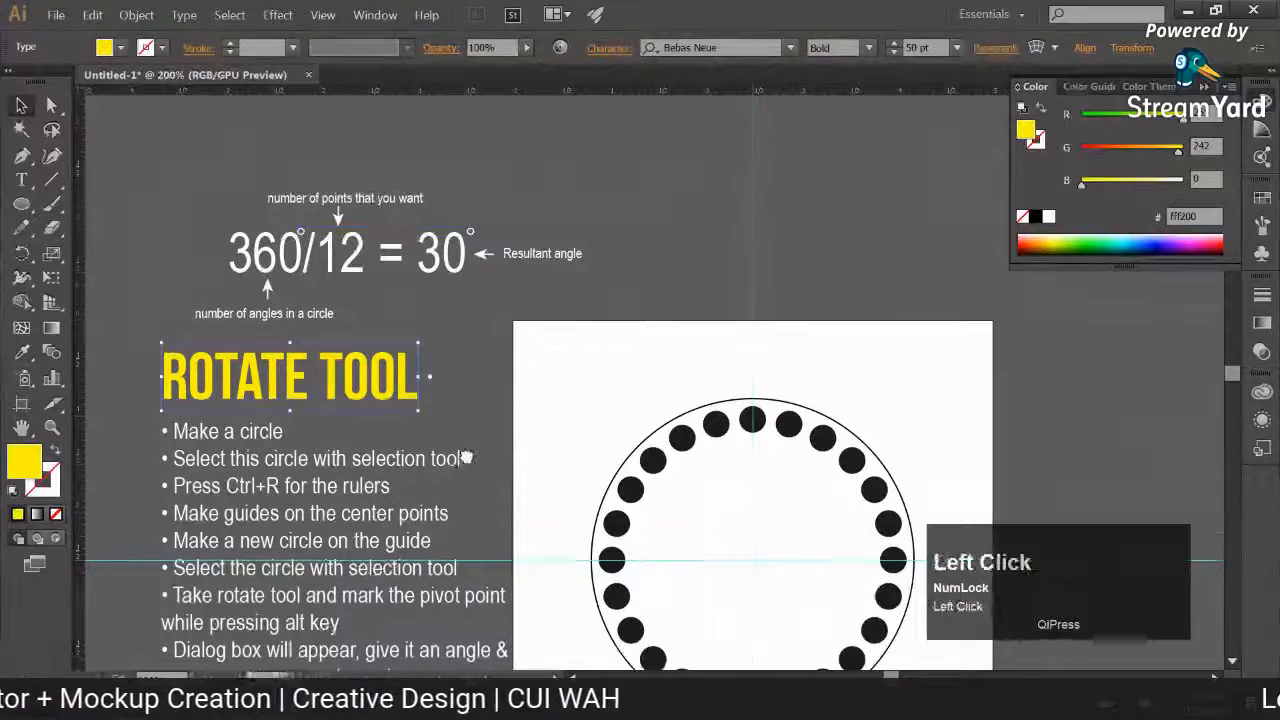
{"action": "left_click_drag", "start_coordinate": [484, 410], "coordinate": [481, 378]}
{"action": "left_click", "coordinate": [484, 336]}
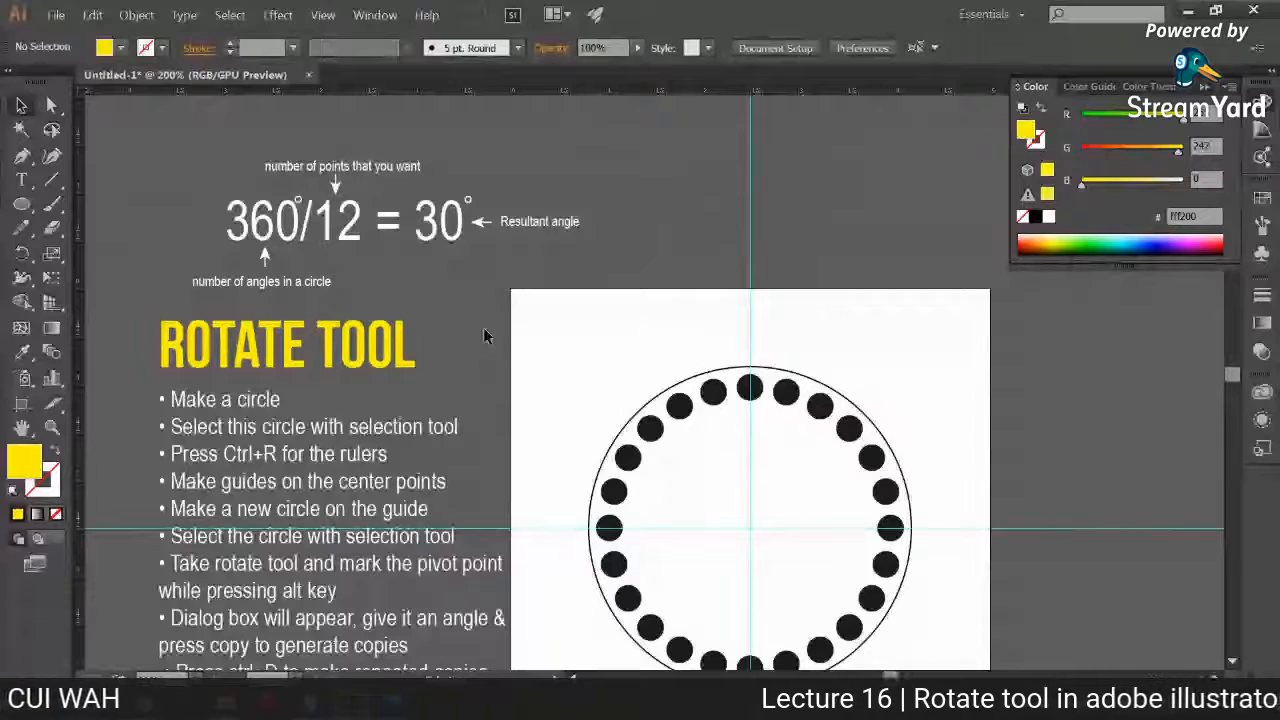
Step: Select the formula, the instructions and the circle drawing together and move them off the artboard
{"action": "key", "text": "space"}
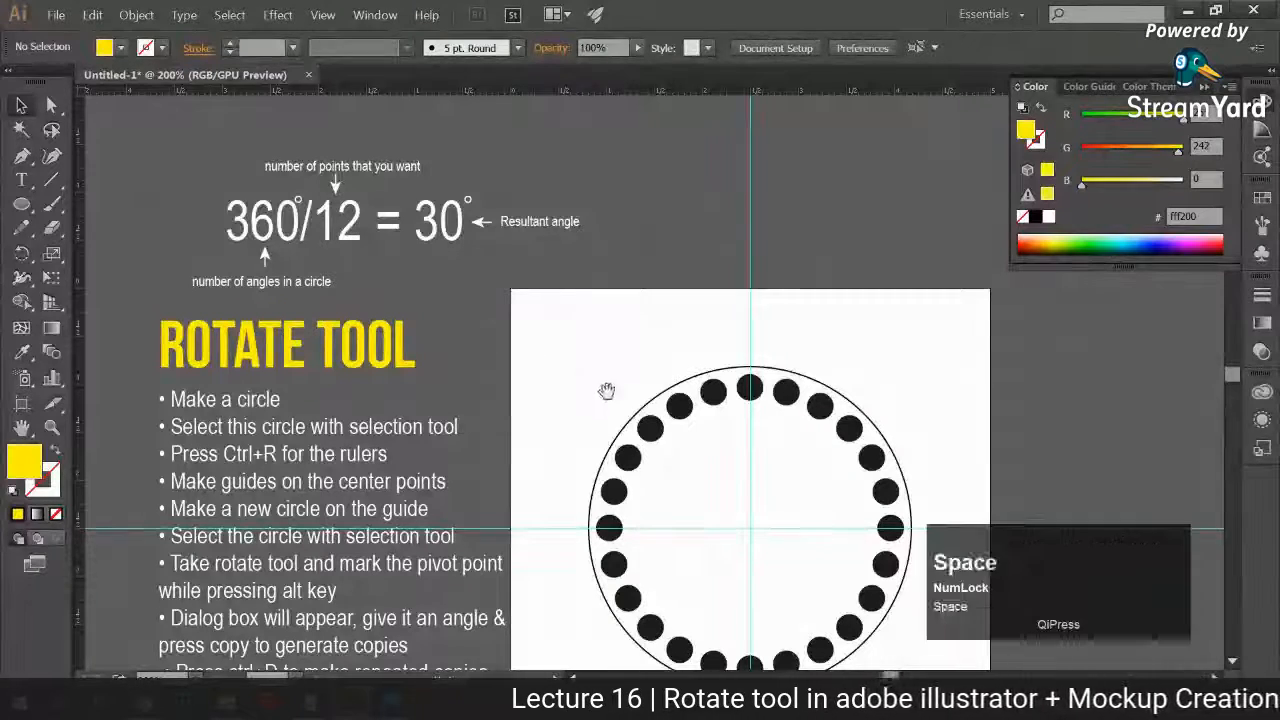
{"action": "left_click_drag", "start_coordinate": [600, 380], "coordinate": [597, 349]}
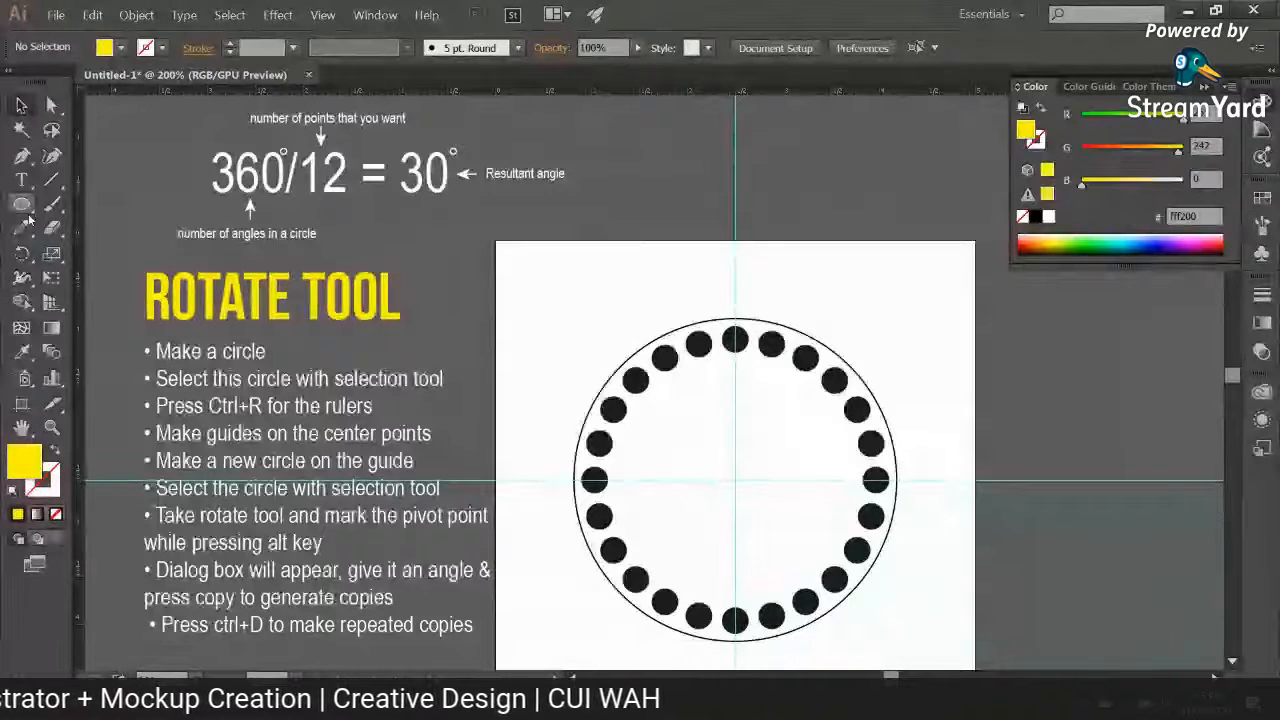
{"action": "key", "text": "ctrl+minus"}
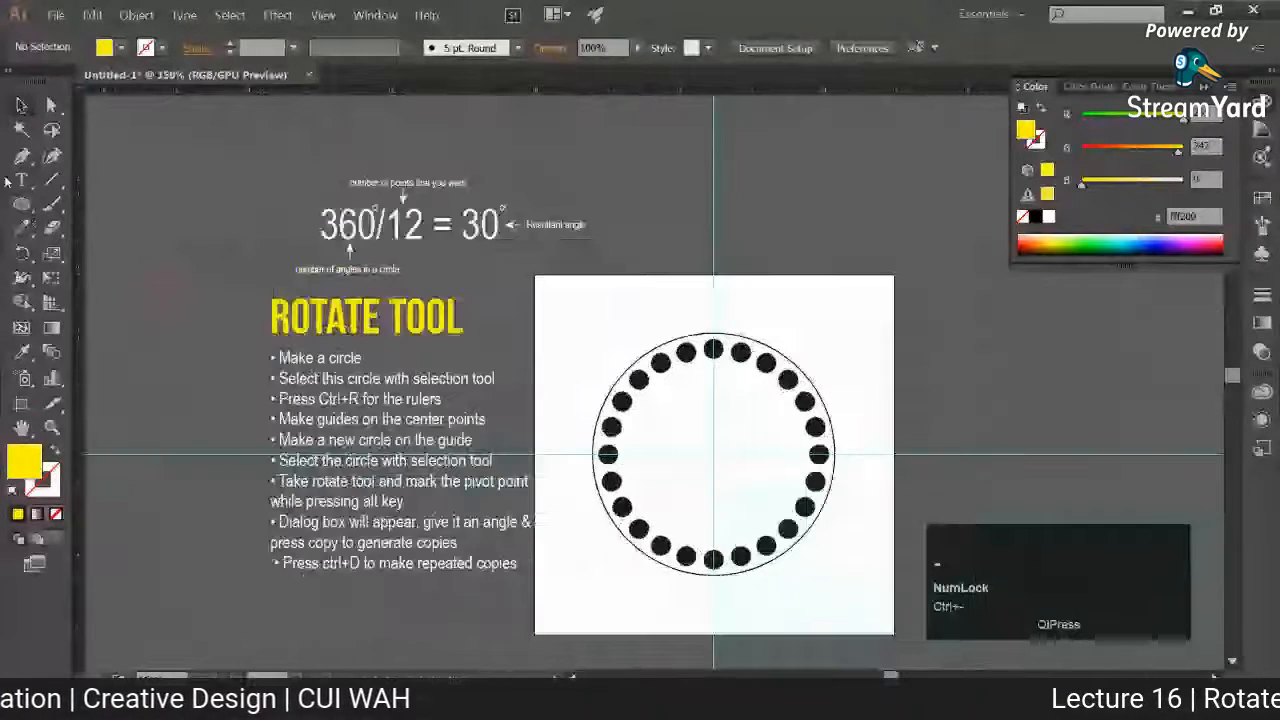
{"action": "left_click_drag", "start_coordinate": [250, 175], "coordinate": [849, 613]}
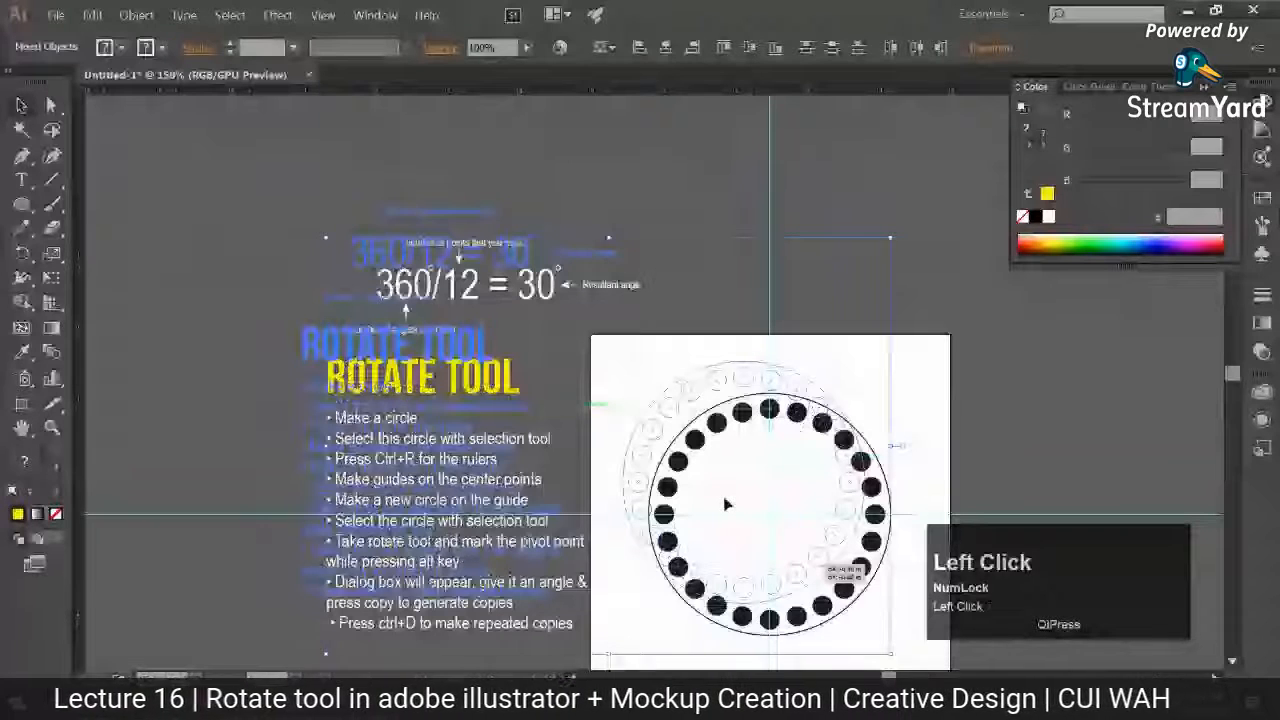
Step: Hide the guides and show them again
{"action": "left_click", "coordinate": [322, 15]}
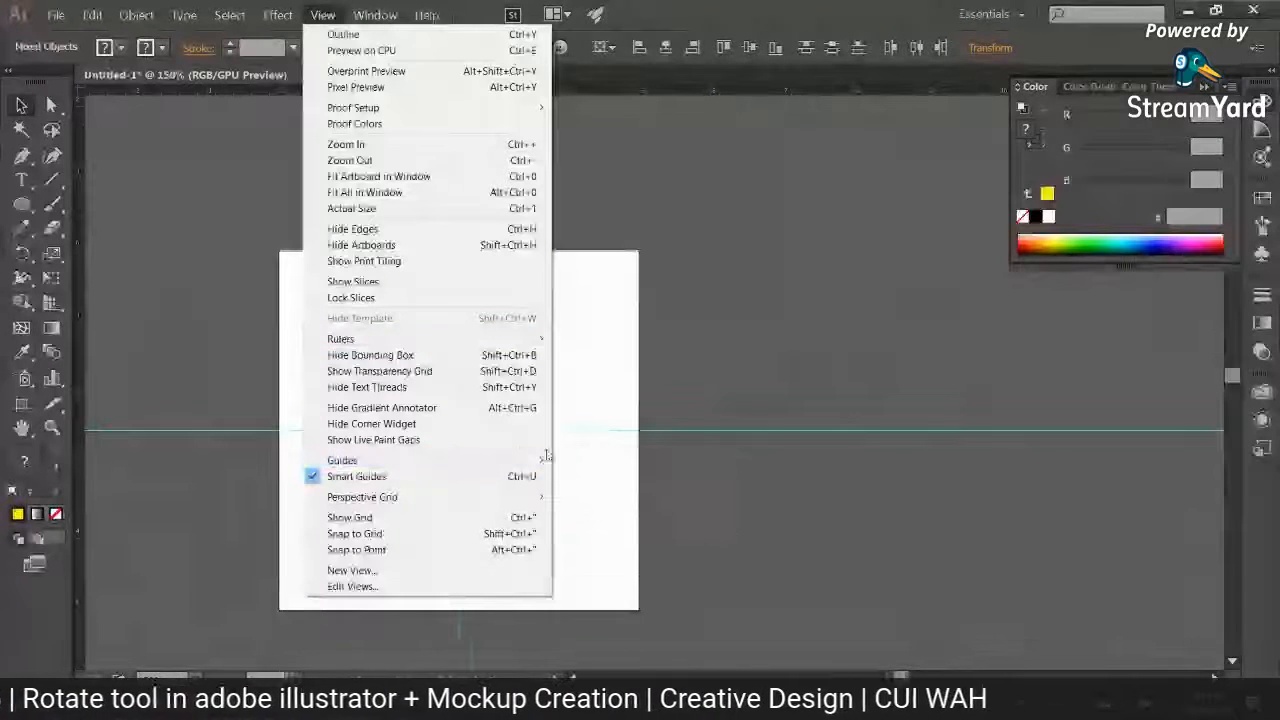
{"action": "mouse_move", "coordinate": [507, 462]}
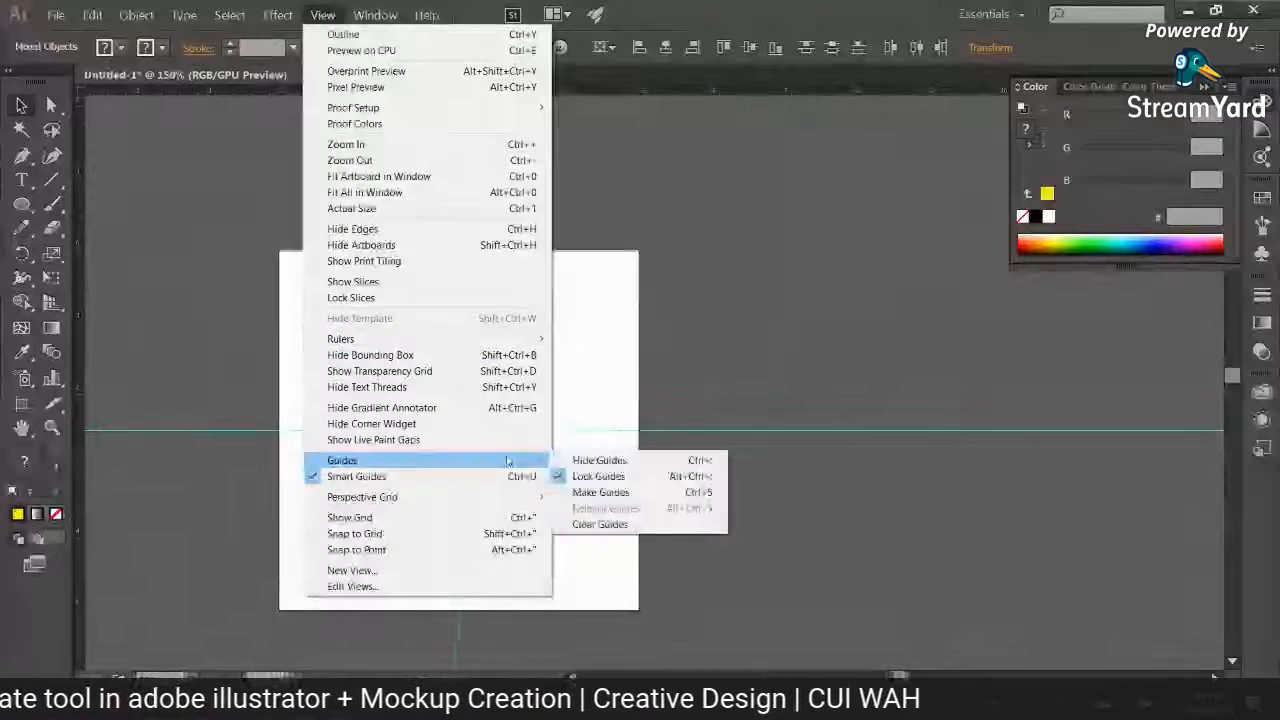
{"action": "left_click", "coordinate": [604, 463]}
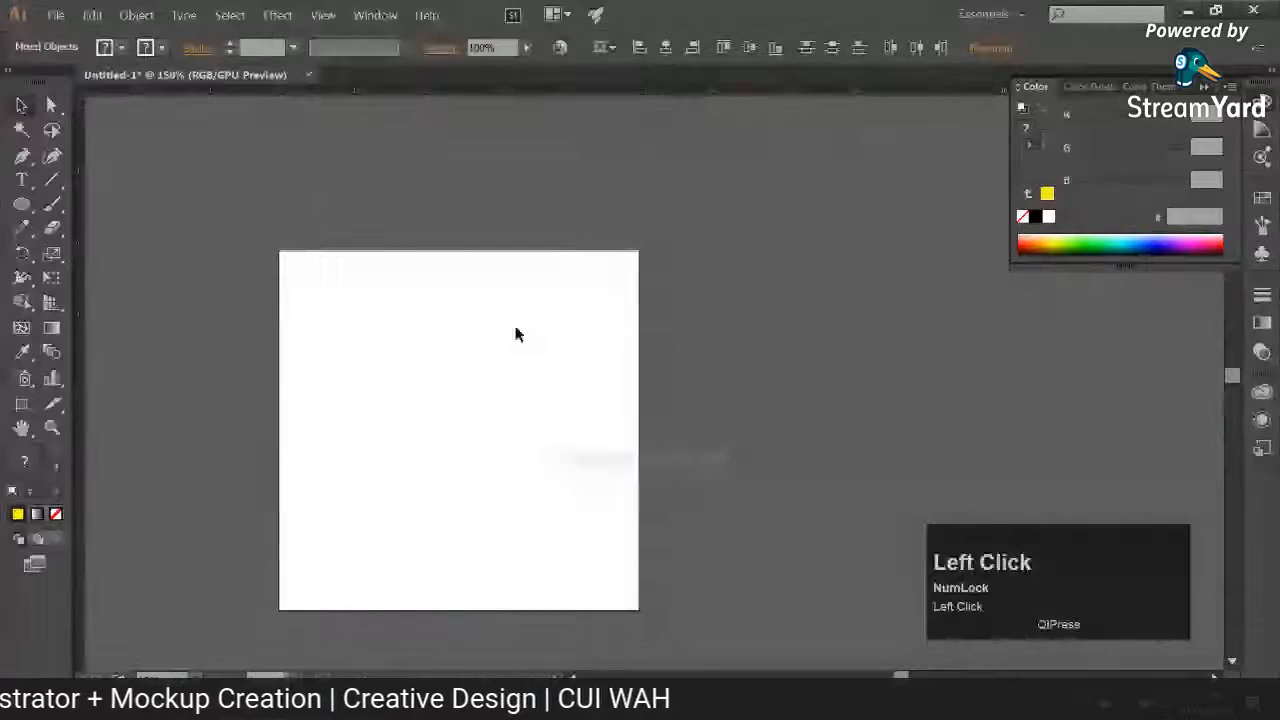
{"action": "left_click", "coordinate": [322, 15]}
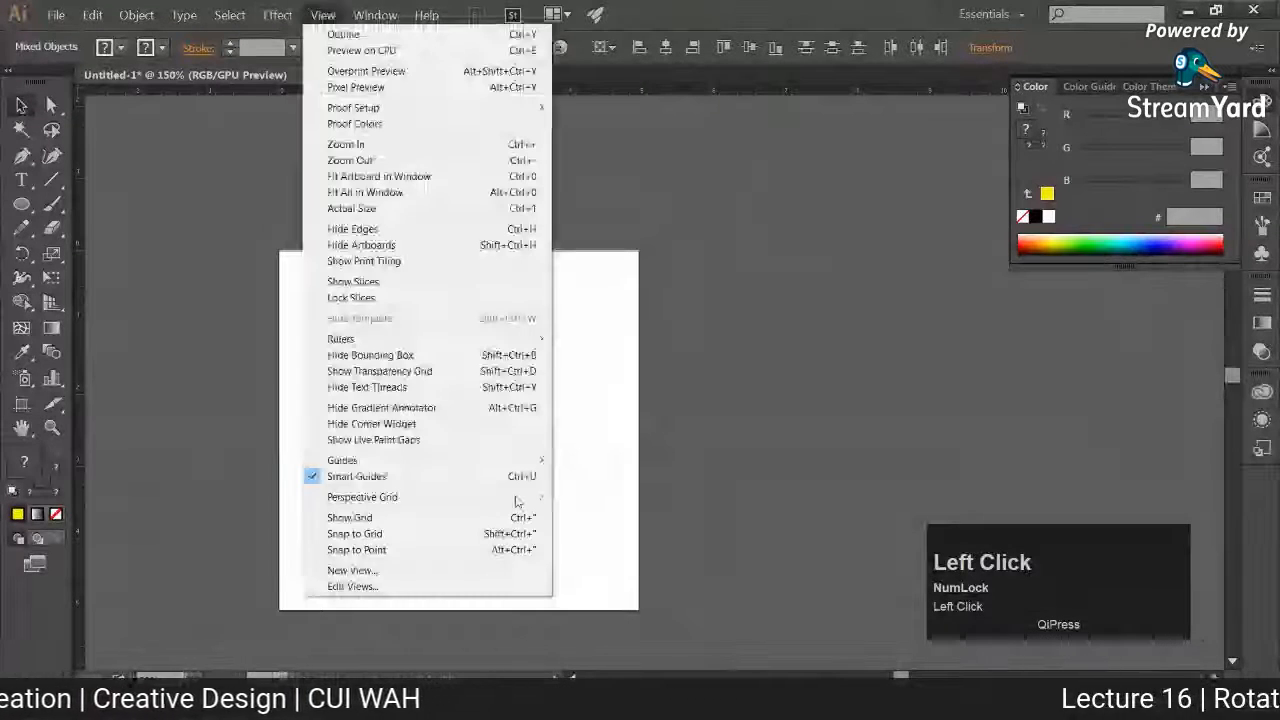
{"action": "left_click", "coordinate": [593, 460]}
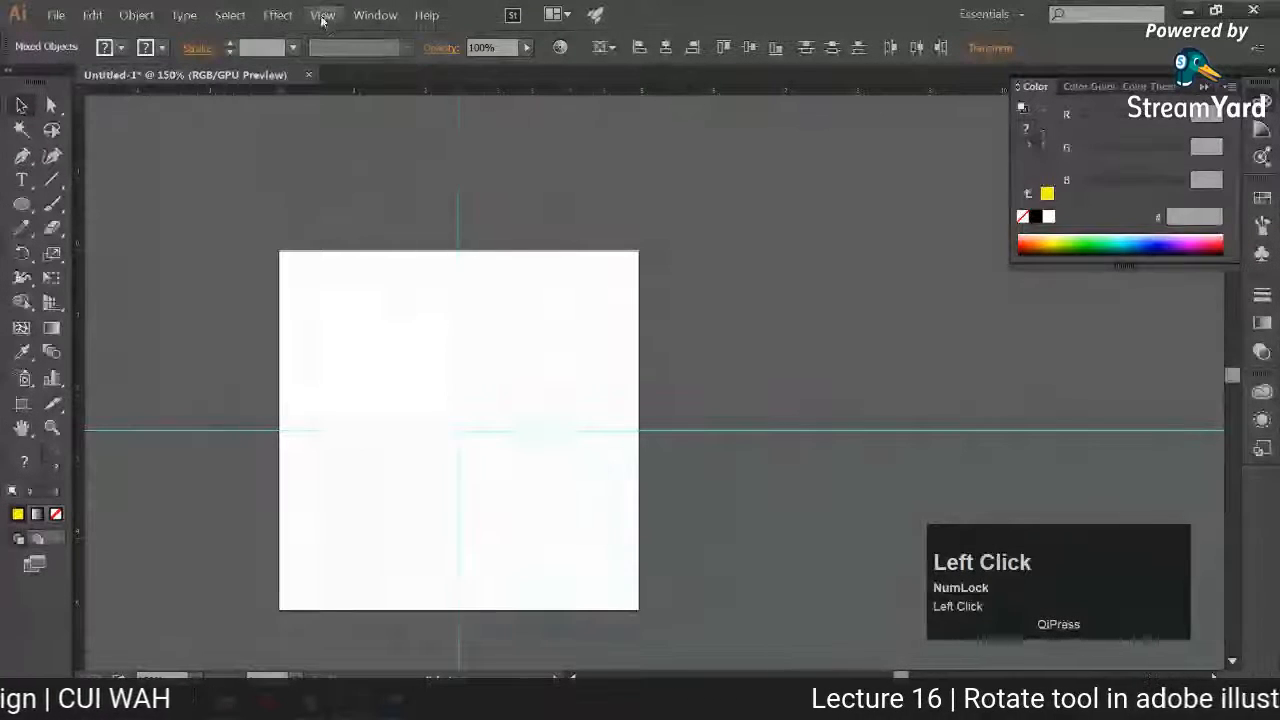
Step: Clear the guides from the artboard
{"action": "left_click", "coordinate": [322, 15]}
{"action": "mouse_move", "coordinate": [486, 460]}
{"action": "left_click", "coordinate": [600, 524]}
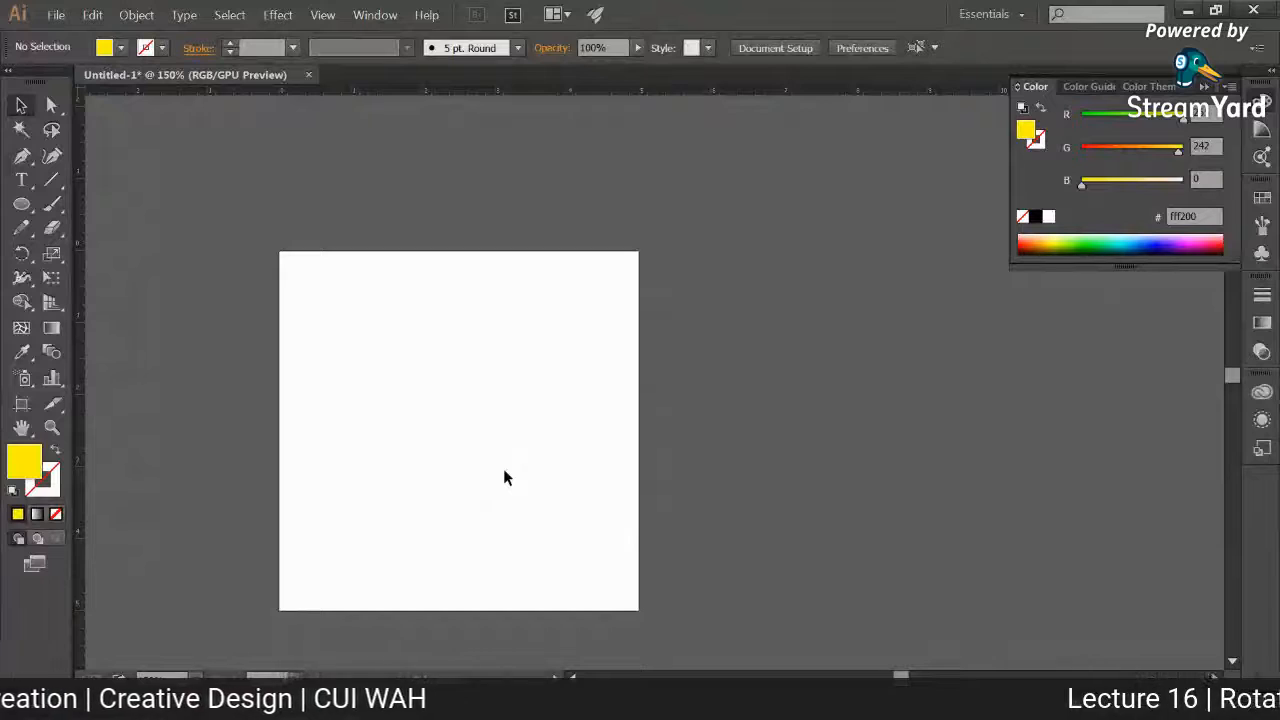
Step: Draw a small yellow circle without an outline near the top centre of the artboard
{"action": "left_click", "coordinate": [21, 204]}
{"action": "left_click_drag", "start_coordinate": [416, 304], "coordinate": [463, 352]}
{"action": "key", "text": "v"}
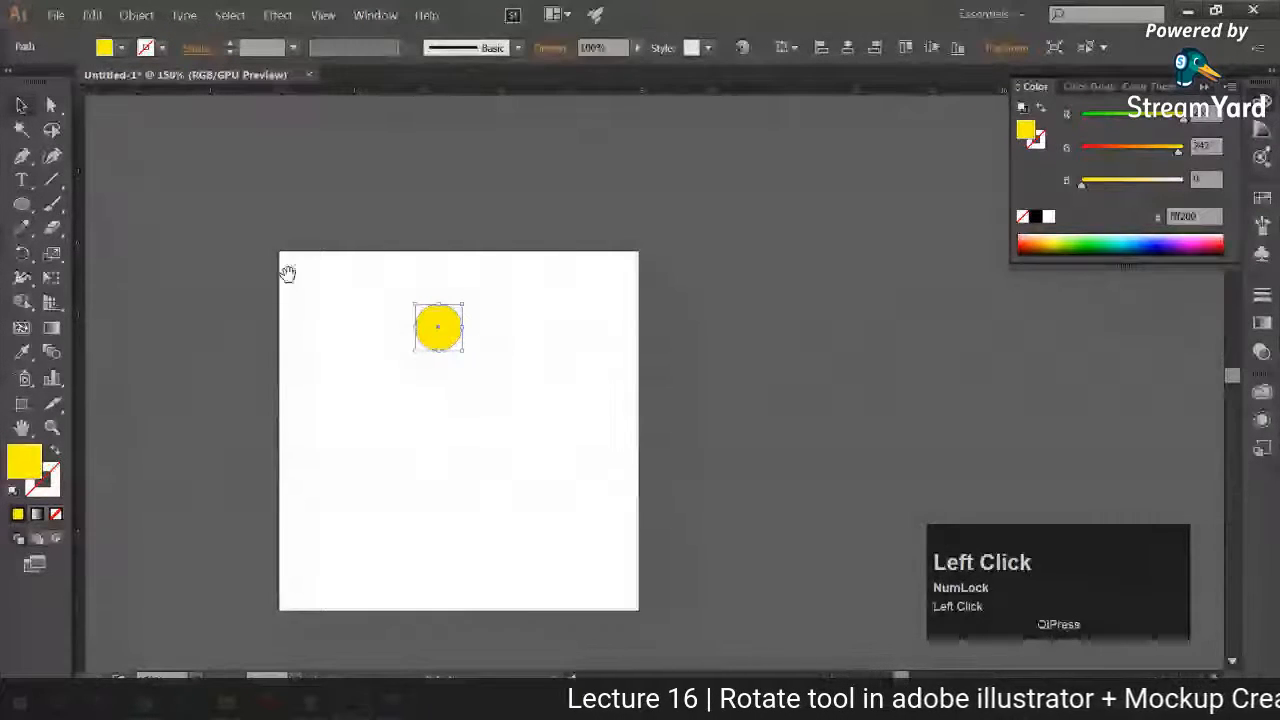
{"action": "left_click_drag", "start_coordinate": [288, 273], "coordinate": [483, 271]}
{"action": "key", "text": "ctrl+="}
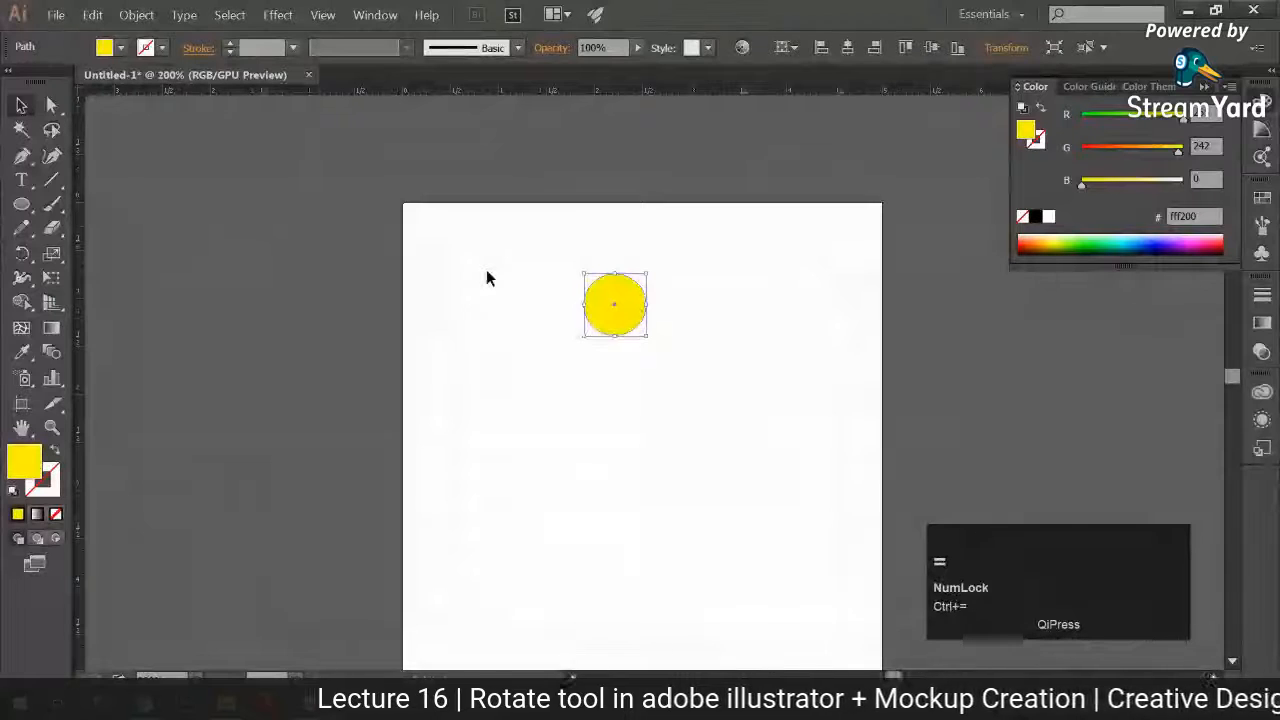
{"action": "left_click_drag", "start_coordinate": [486, 269], "coordinate": [354, 224]}
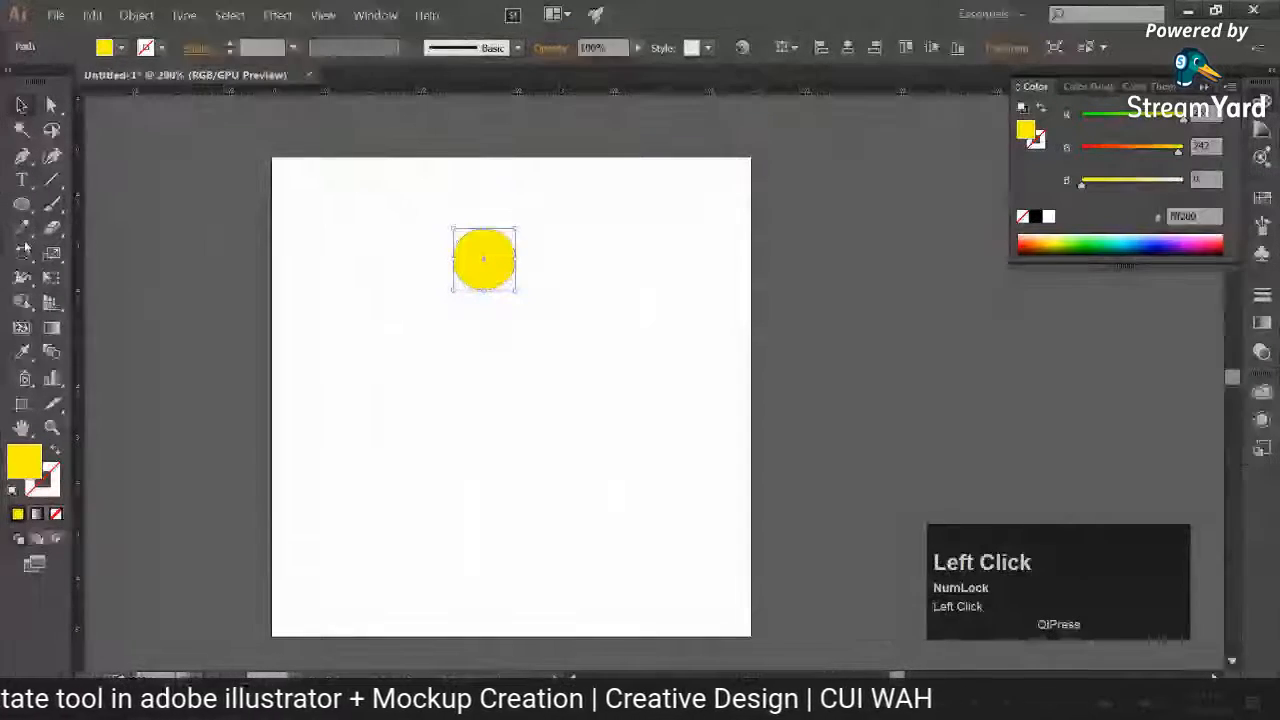
Step: Rotate a copy of the circle around a point below it and repeat the transformation until eight circles form a ring
{"action": "left_click", "coordinate": [24, 251]}
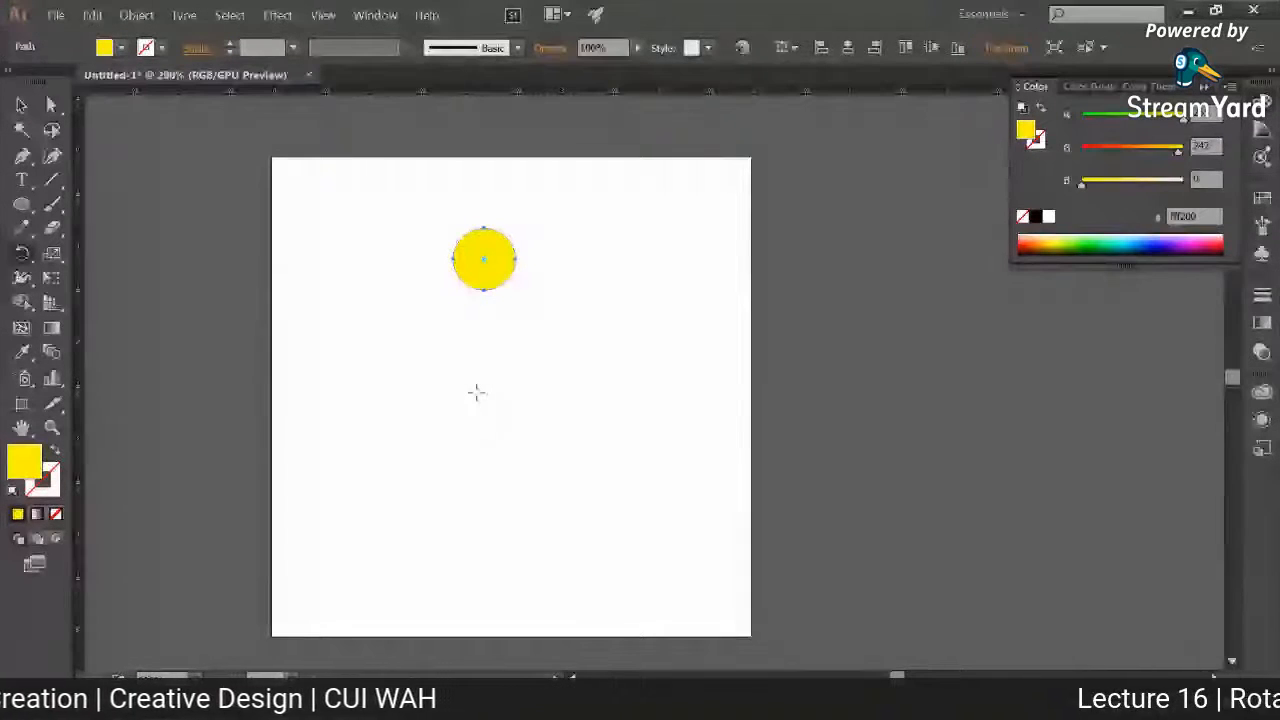
{"action": "left_click", "coordinate": [548, 296]}
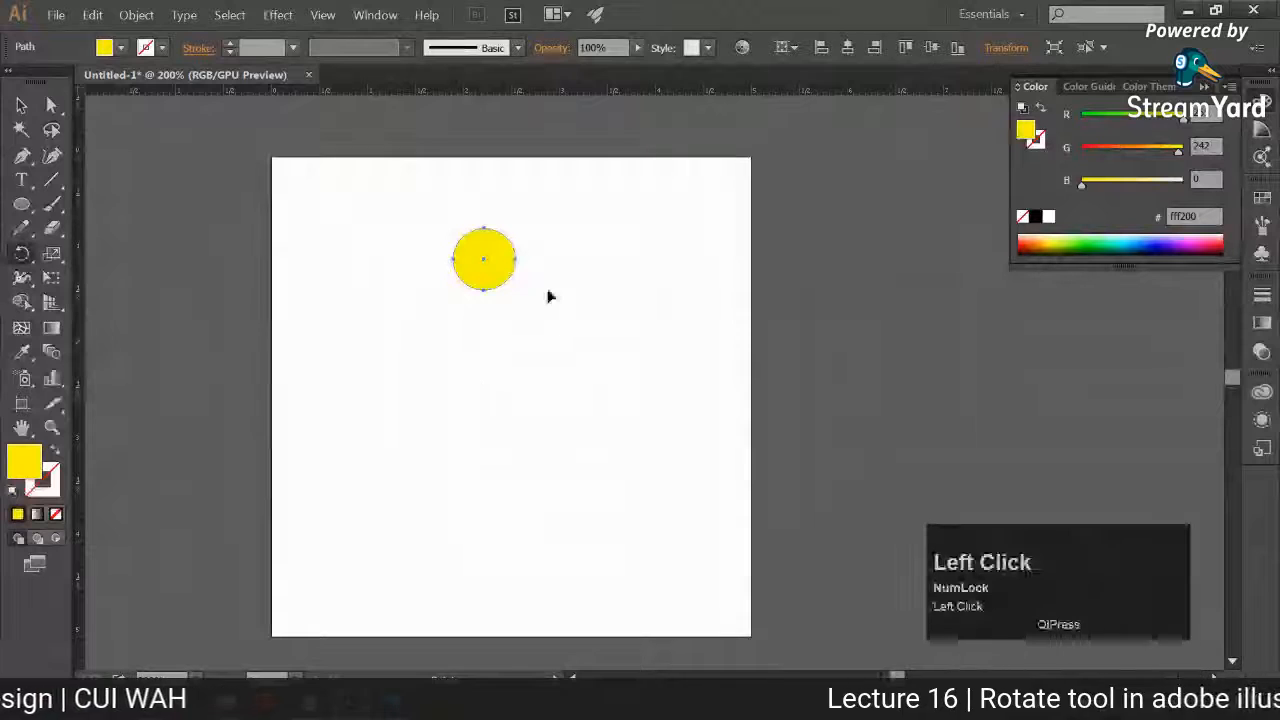
{"action": "left_click_drag", "start_coordinate": [503, 257], "coordinate": [611, 305]}
{"action": "key", "text": "ctrl+d"}
{"action": "key", "text": "ctrl+d"}
{"action": "key", "text": "ctrl+d"}
{"action": "key", "text": "ctrl+d"}
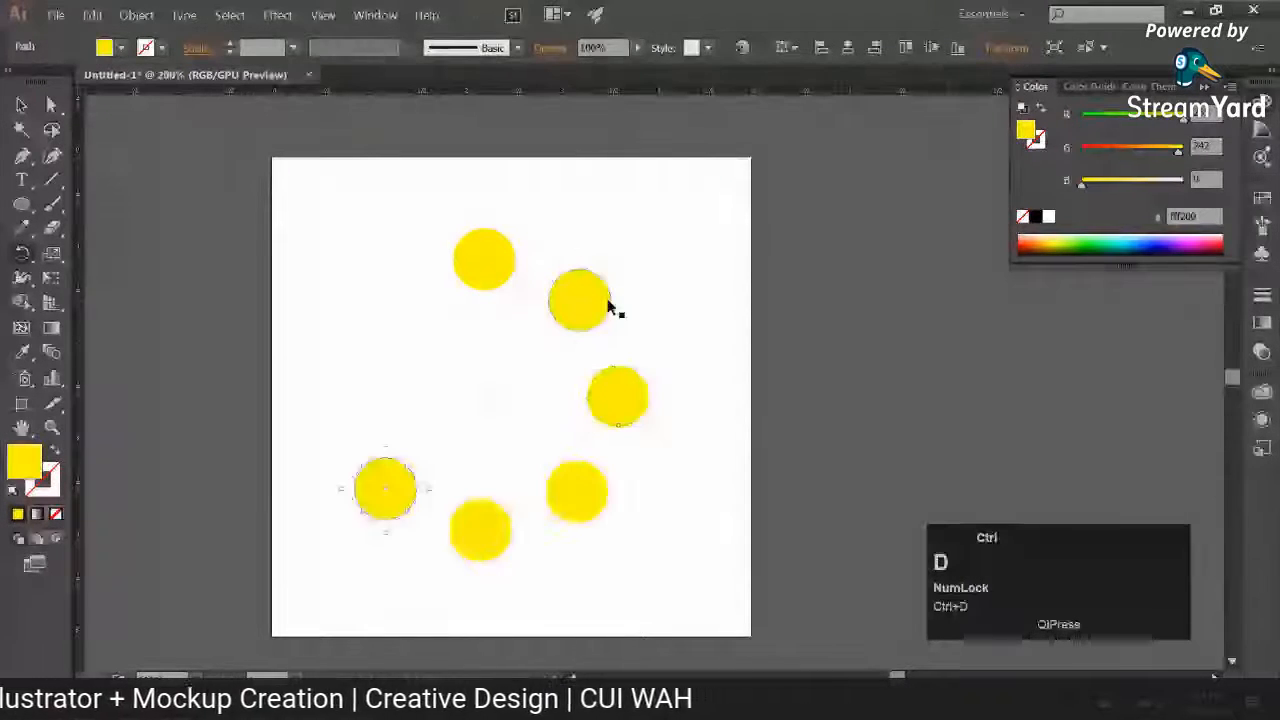
{"action": "key", "text": "ctrl+d"}
{"action": "key", "text": "ctrl+d"}
Step: Select the whole ring of yellow circles and delete it
{"action": "left_click", "coordinate": [21, 104]}
{"action": "left_click", "coordinate": [158, 190]}
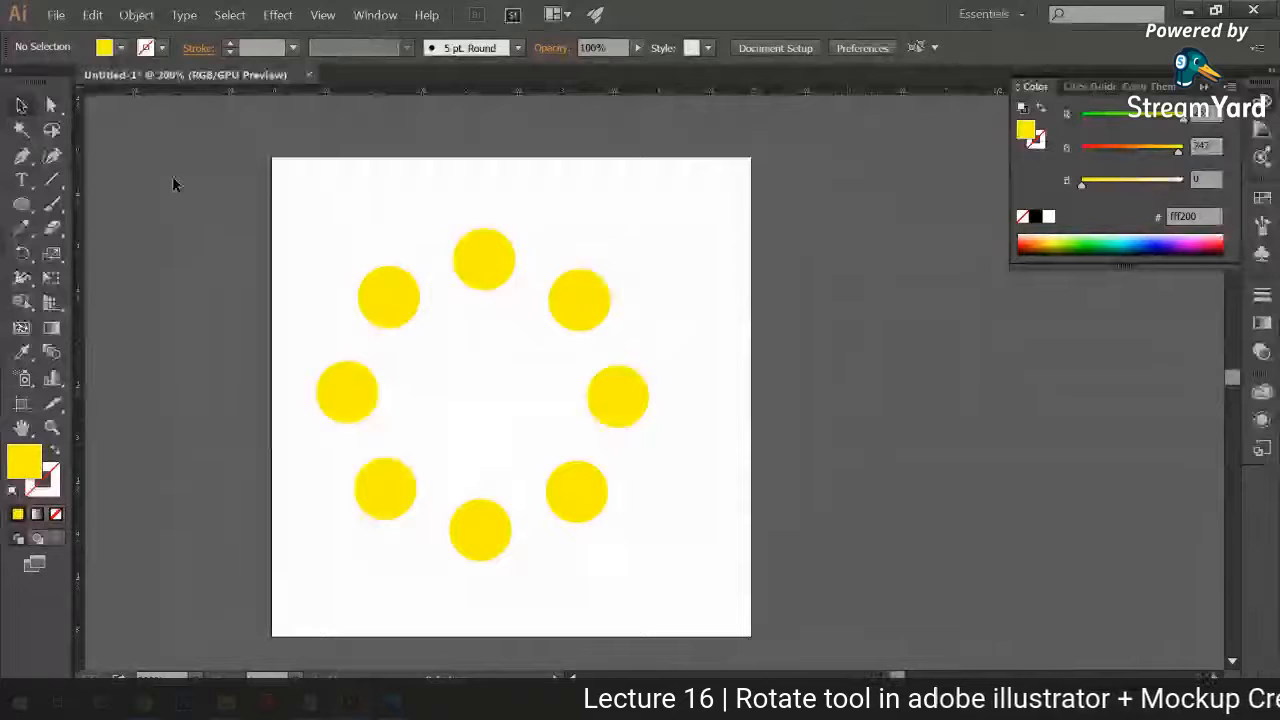
{"action": "left_click", "coordinate": [575, 476]}
{"action": "left_click_drag", "start_coordinate": [573, 466], "coordinate": [620, 523]}
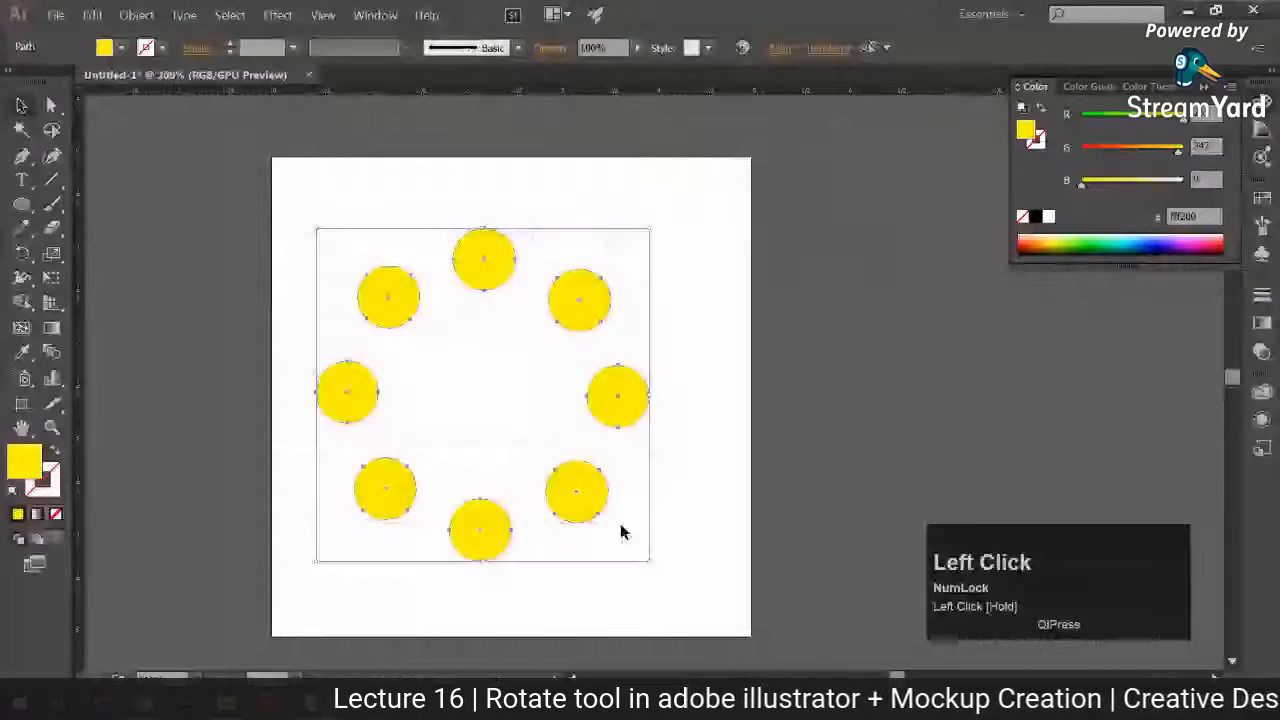
{"action": "key", "text": "Delete"}
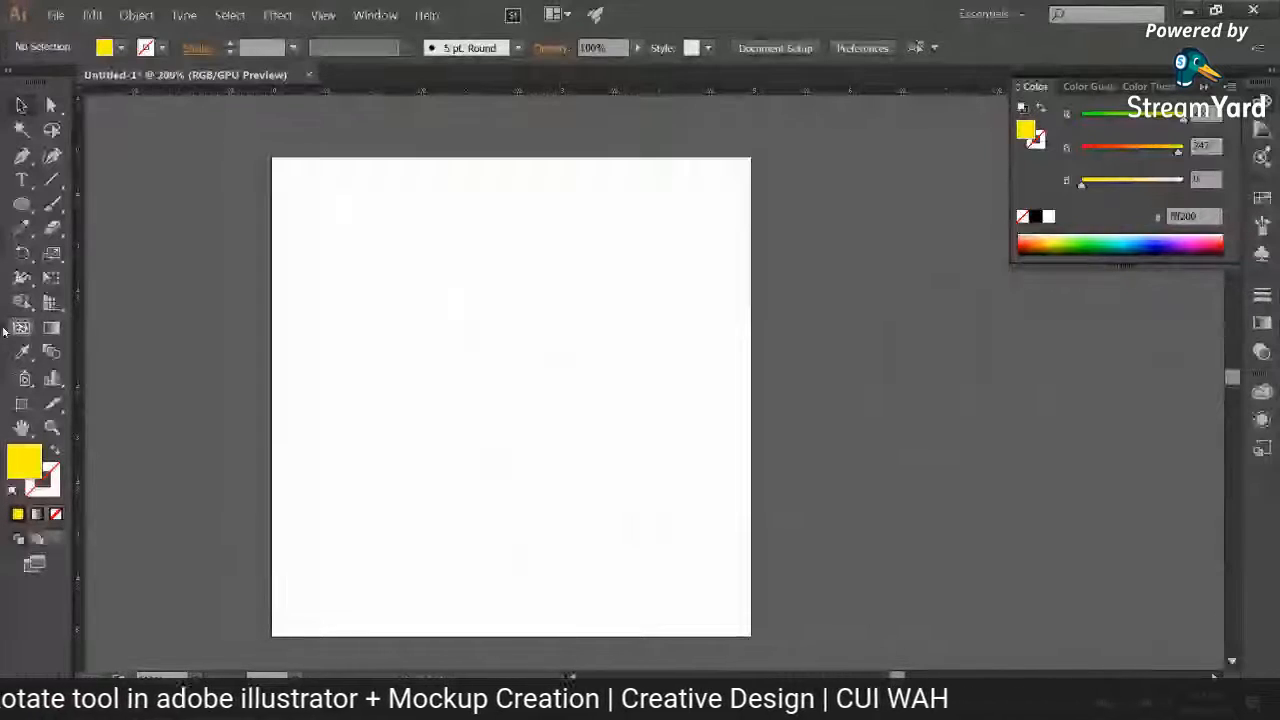
Step: Draw a very thin, tall vertical ellipse on the artboard and move it slightly to the right
{"action": "left_click", "coordinate": [22, 206]}
{"action": "left_click_drag", "start_coordinate": [469, 204], "coordinate": [480, 569]}
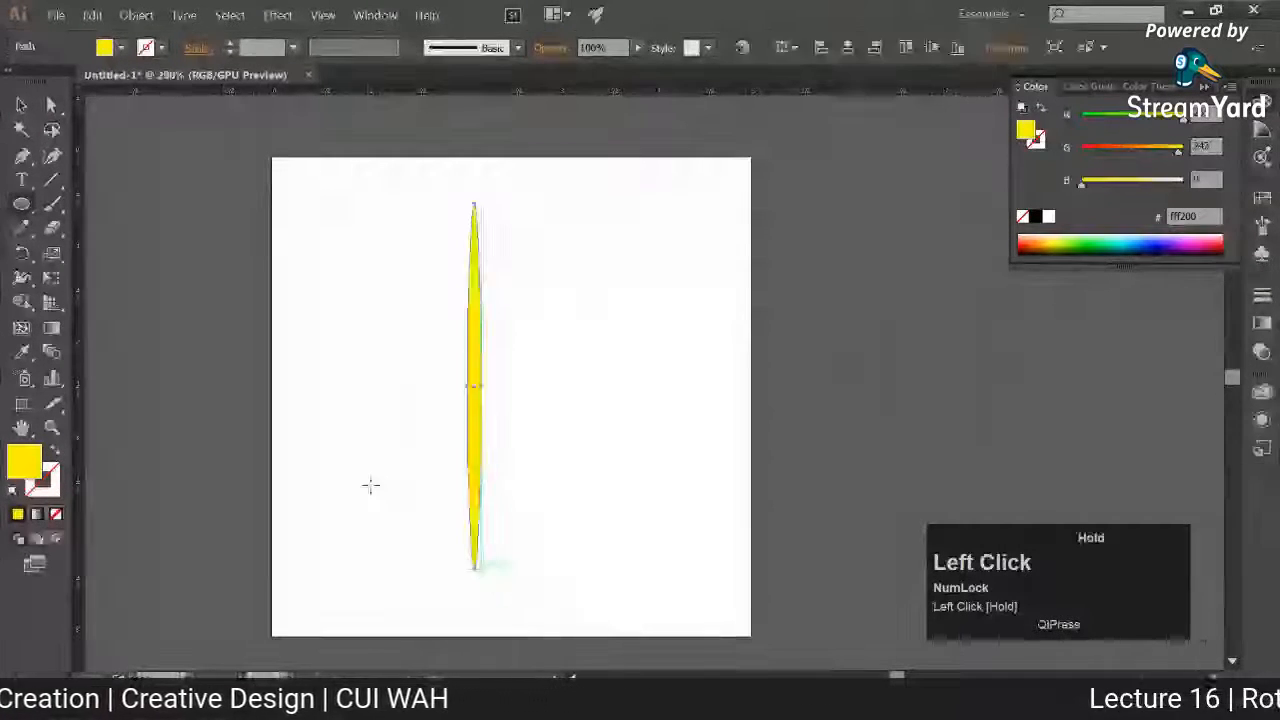
{"action": "left_click", "coordinate": [22, 105]}
{"action": "left_click", "coordinate": [294, 237]}
{"action": "left_click_drag", "start_coordinate": [475, 313], "coordinate": [512, 324]}
Step: Swap the ellipse's fill and stroke, set the stroke colour to dark grey 3a3a3a, and deselect it
{"action": "left_click", "coordinate": [1041, 107]}
{"action": "double_click", "coordinate": [1037, 140]}
{"action": "left_click_drag", "start_coordinate": [720, 465], "coordinate": [691, 469]}
{"action": "left_click", "coordinate": [1188, 280]}
{"action": "left_click", "coordinate": [731, 334]}
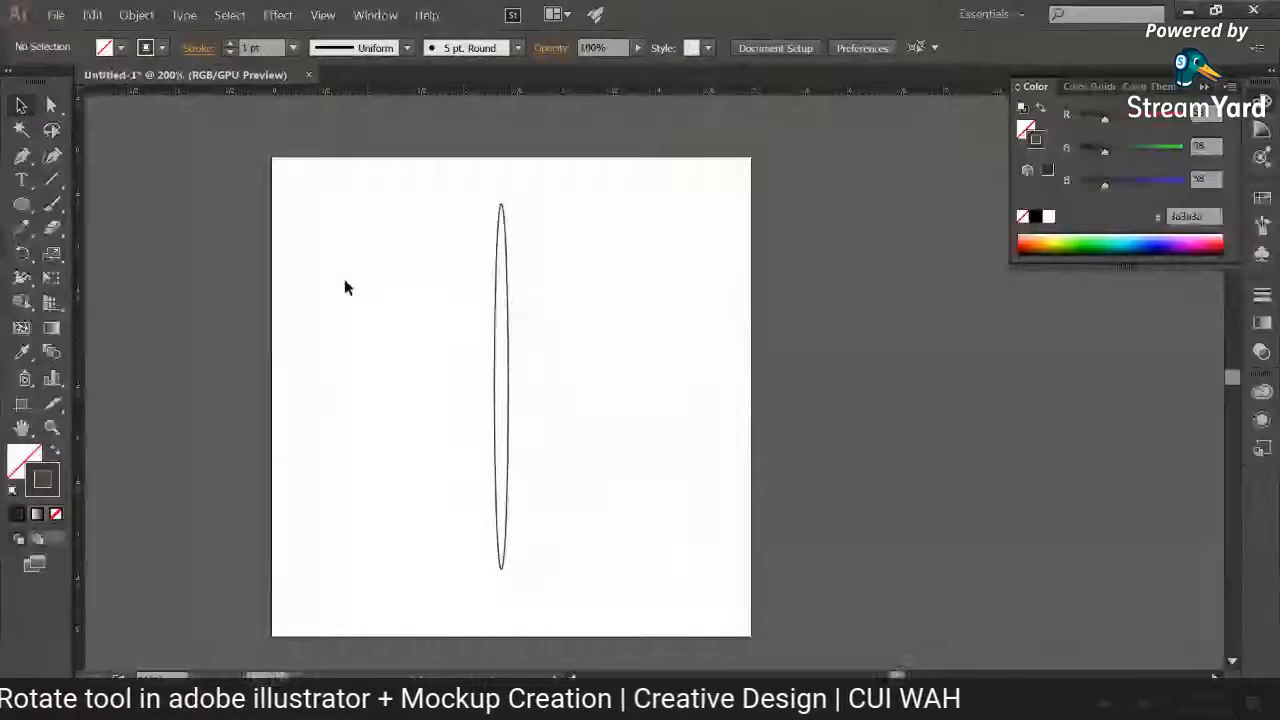
Step: Rotate a copy of the thin ellipse 15° about its centre and repeat the transformation until a full radial flower forms
{"action": "left_click_drag", "start_coordinate": [281, 232], "coordinate": [336, 208]}
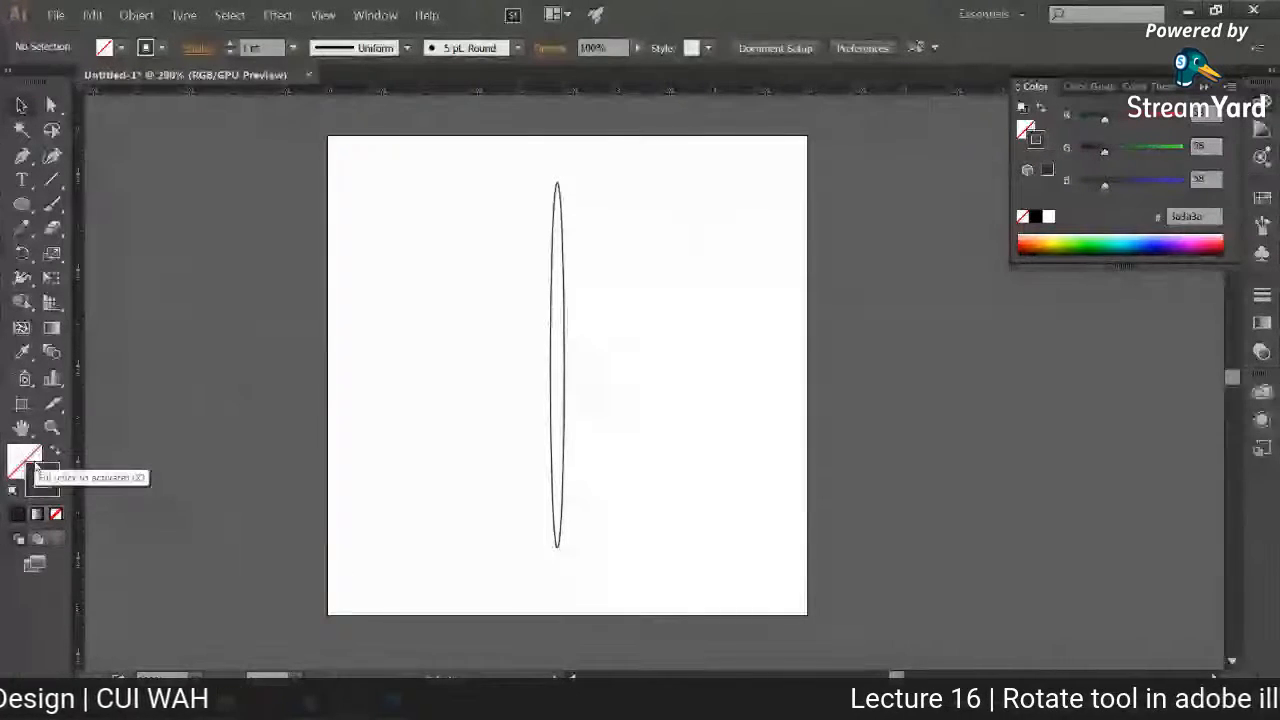
{"action": "left_click_drag", "start_coordinate": [464, 180], "coordinate": [783, 391]}
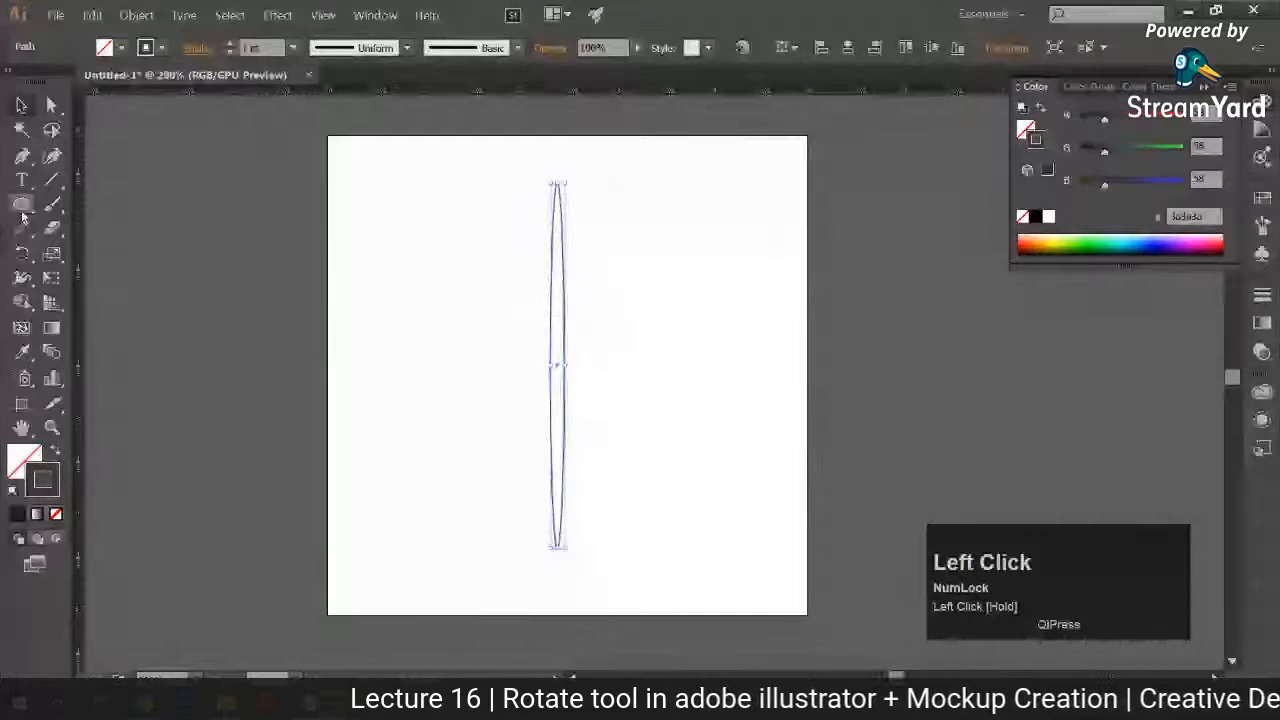
{"action": "left_click", "coordinate": [22, 253]}
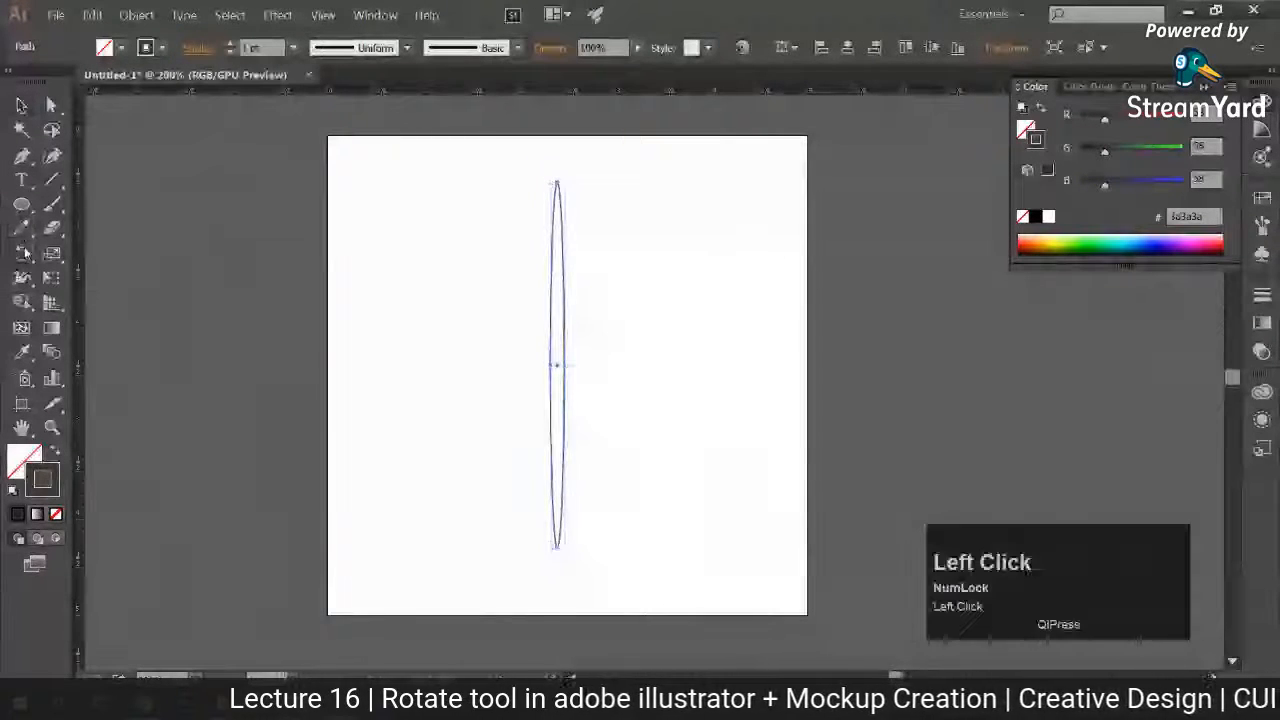
{"action": "left_click", "coordinate": [557, 363], "text": "alt"}
{"action": "left_click_drag", "start_coordinate": [400, 220], "coordinate": [986, 237]}
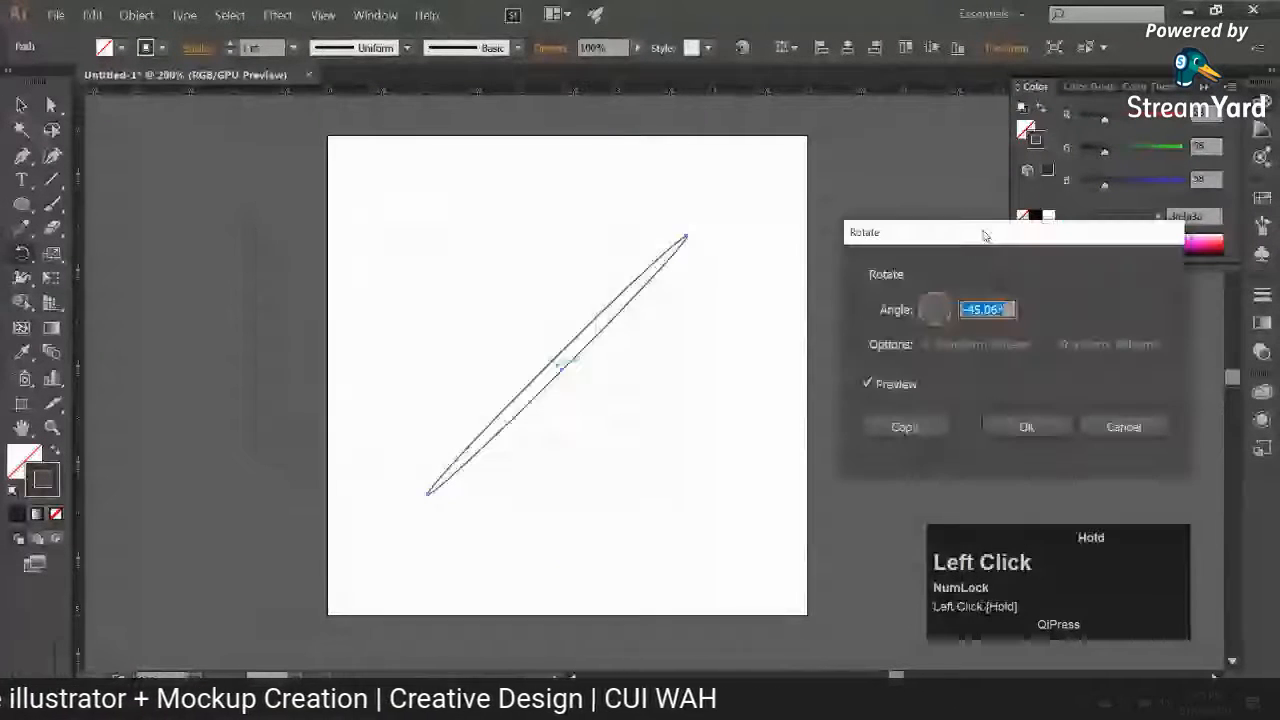
{"action": "type", "text": "15"}
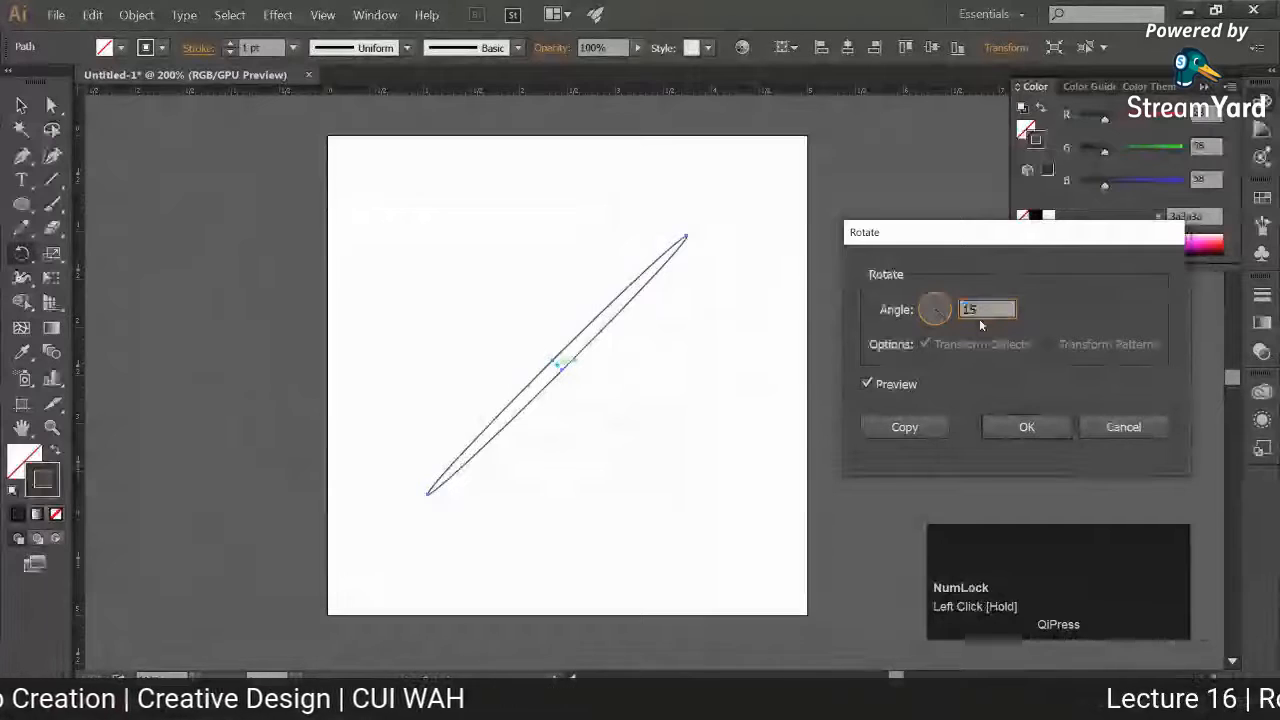
{"action": "left_click", "coordinate": [906, 427]}
{"action": "key", "text": "ctrl+d"}
{"action": "key", "text": "ctrl+d"}
{"action": "key", "text": "ctrl+d"}
{"action": "key", "text": "ctrl+d"}
{"action": "key", "text": "ctrl+d"}
{"action": "key", "text": "ctrl+d"}
{"action": "key", "text": "ctrl+d"}
{"action": "key", "text": "ctrl+d"}
{"action": "key", "text": "ctrl+d"}
{"action": "key", "text": "ctrl+d"}
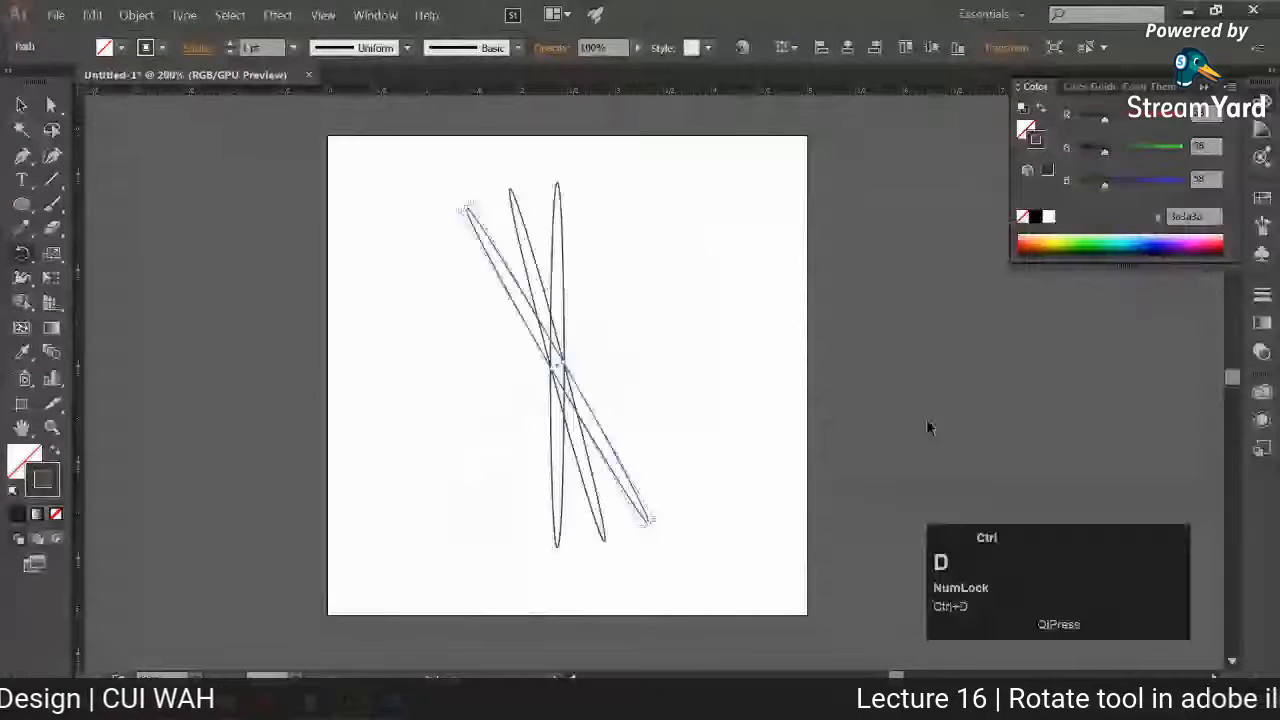
Step: Select all the rotated ellipses, scale the flower down and move it off the artboard to the left
{"action": "left_click", "coordinate": [21, 105]}
{"action": "left_click_drag", "start_coordinate": [348, 160], "coordinate": [684, 490]}
{"action": "left_click_drag", "start_coordinate": [375, 259], "coordinate": [666, 479]}
{"action": "key", "text": "space"}
{"action": "left_click_drag", "start_coordinate": [666, 479], "coordinate": [777, 499]}
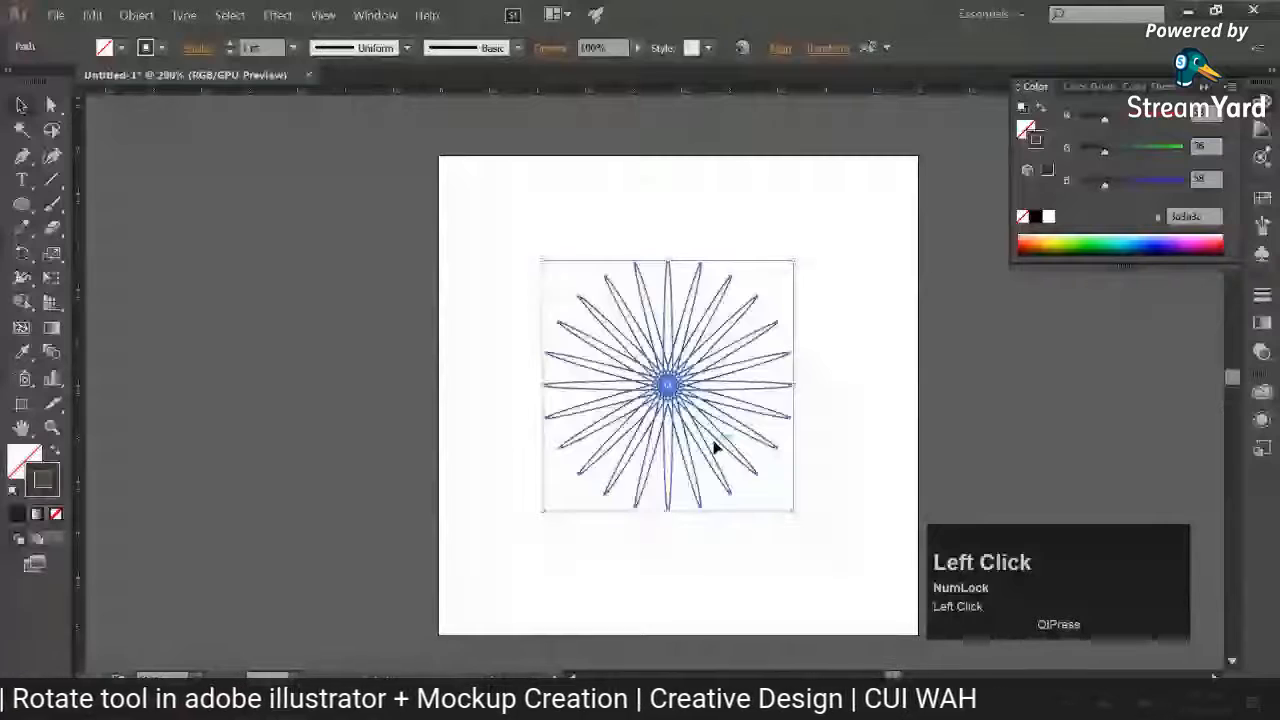
{"action": "left_click_drag", "start_coordinate": [714, 447], "coordinate": [323, 448]}
Step: Set the ellipse flower's stroke colour to white ffffff
{"action": "double_click", "coordinate": [42, 480]}
{"action": "left_click_drag", "start_coordinate": [724, 283], "coordinate": [712, 264]}
{"action": "left_click", "coordinate": [1188, 279]}
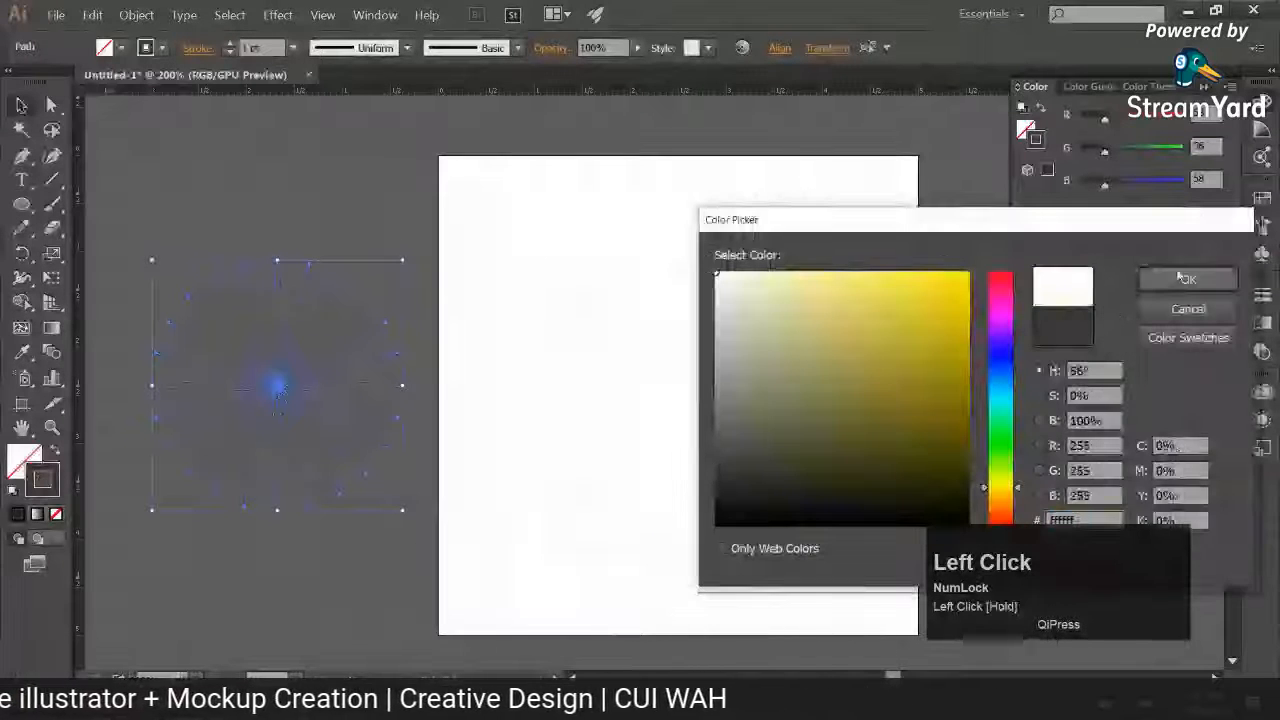
Step: Draw a hexagon with a flat base near the middle of the artboard using the Polygon tool
{"action": "right_click", "coordinate": [21, 203]}
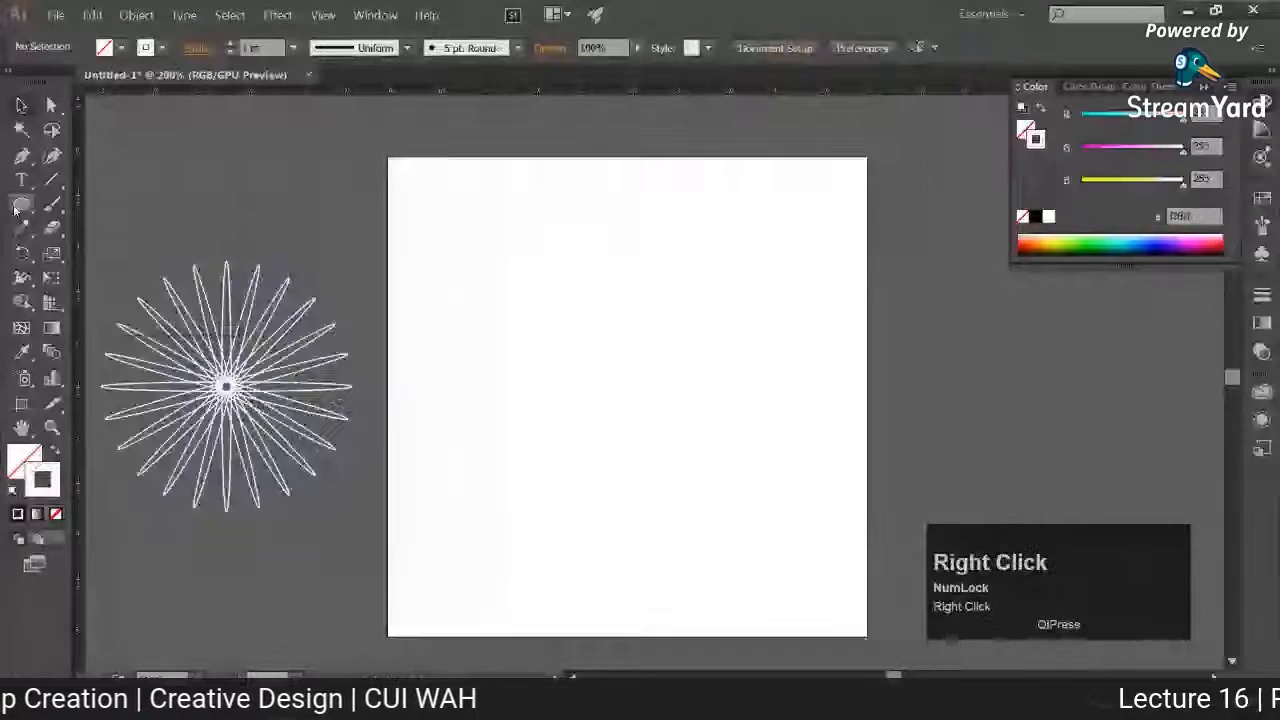
{"action": "left_click", "coordinate": [129, 249]}
{"action": "mouse_move", "coordinate": [607, 339]}
{"action": "left_mouse_down"}
{"action": "mouse_move", "coordinate": [660, 417]}
{"action": "mouse_move", "coordinate": [628, 402]}
{"action": "left_mouse_up"}
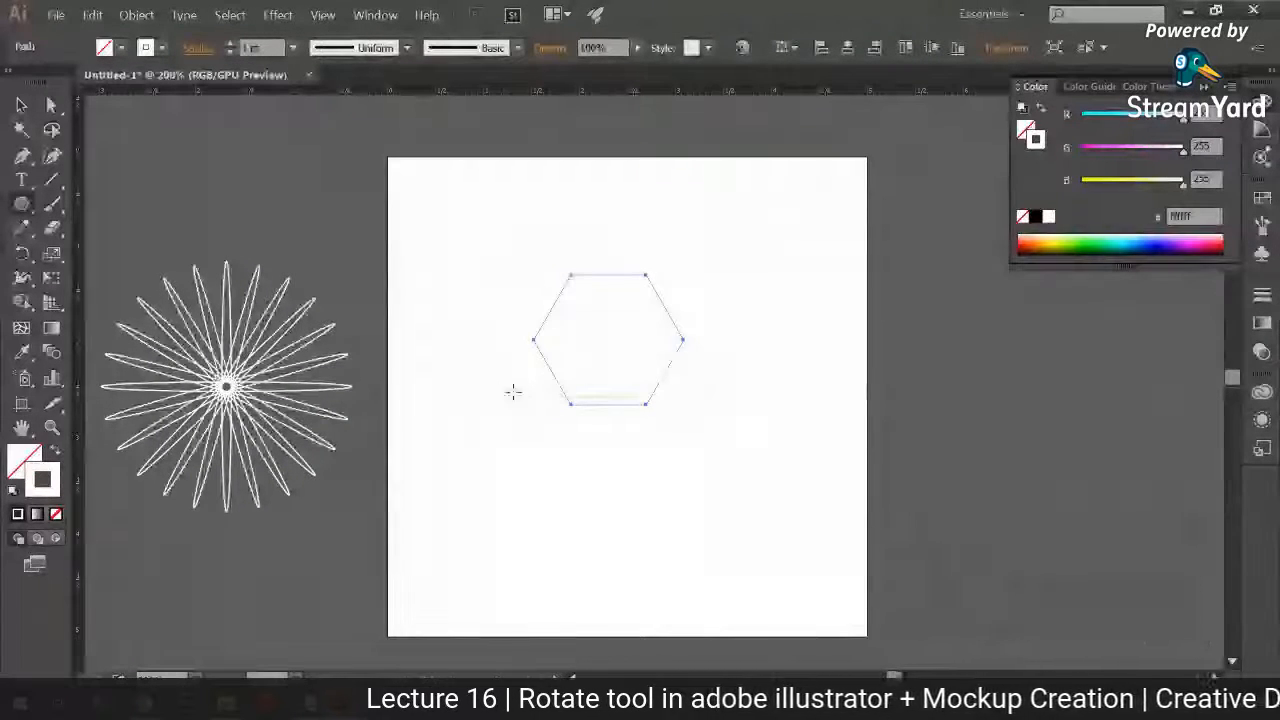
Step: Rotate a copy of the white hexagon 10° about its lower-right corner and repeat the transformation
{"action": "right_click", "coordinate": [28, 230]}
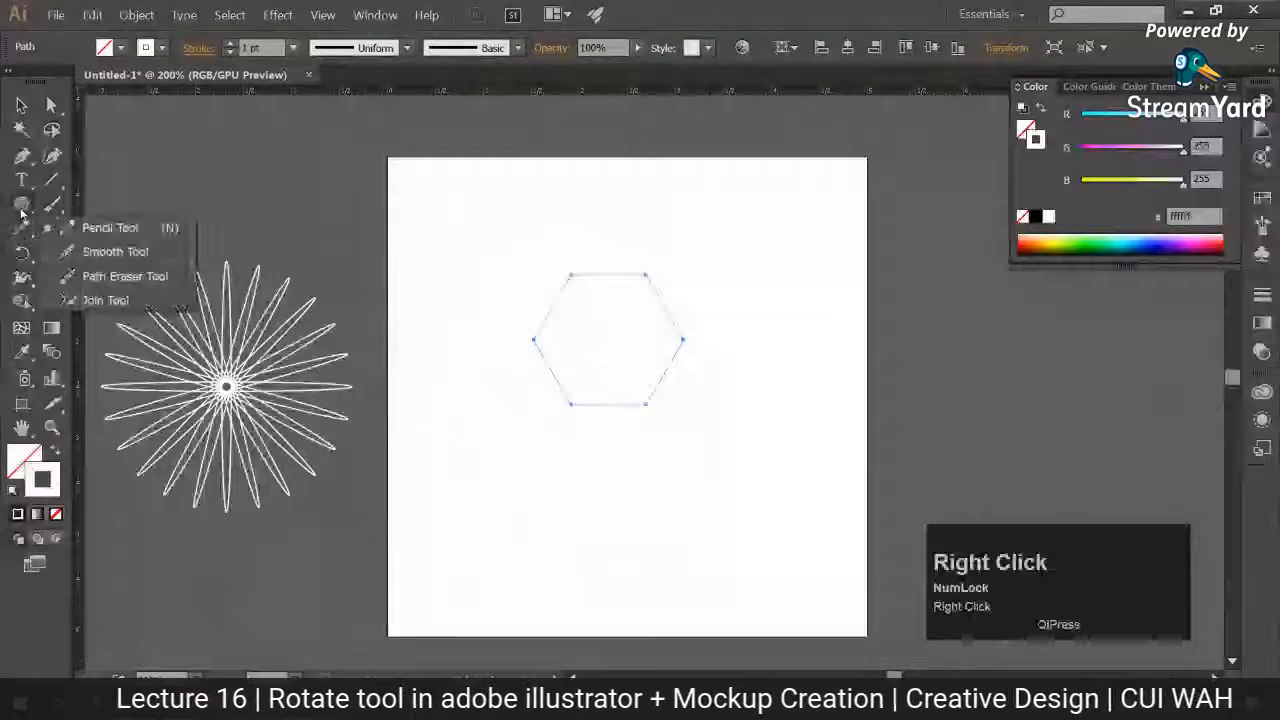
{"action": "right_click", "coordinate": [25, 257]}
{"action": "left_click", "coordinate": [105, 253]}
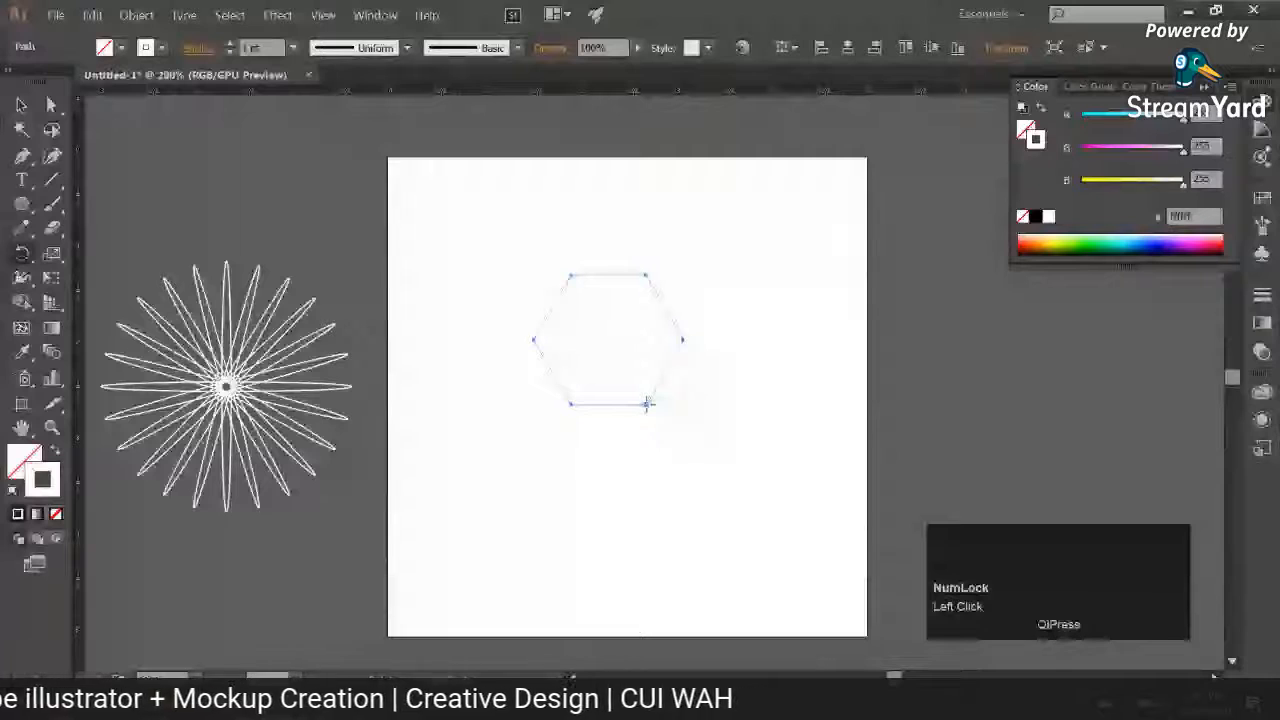
{"action": "left_click", "coordinate": [647, 403], "text": "alt"}
{"action": "type", "text": "10"}
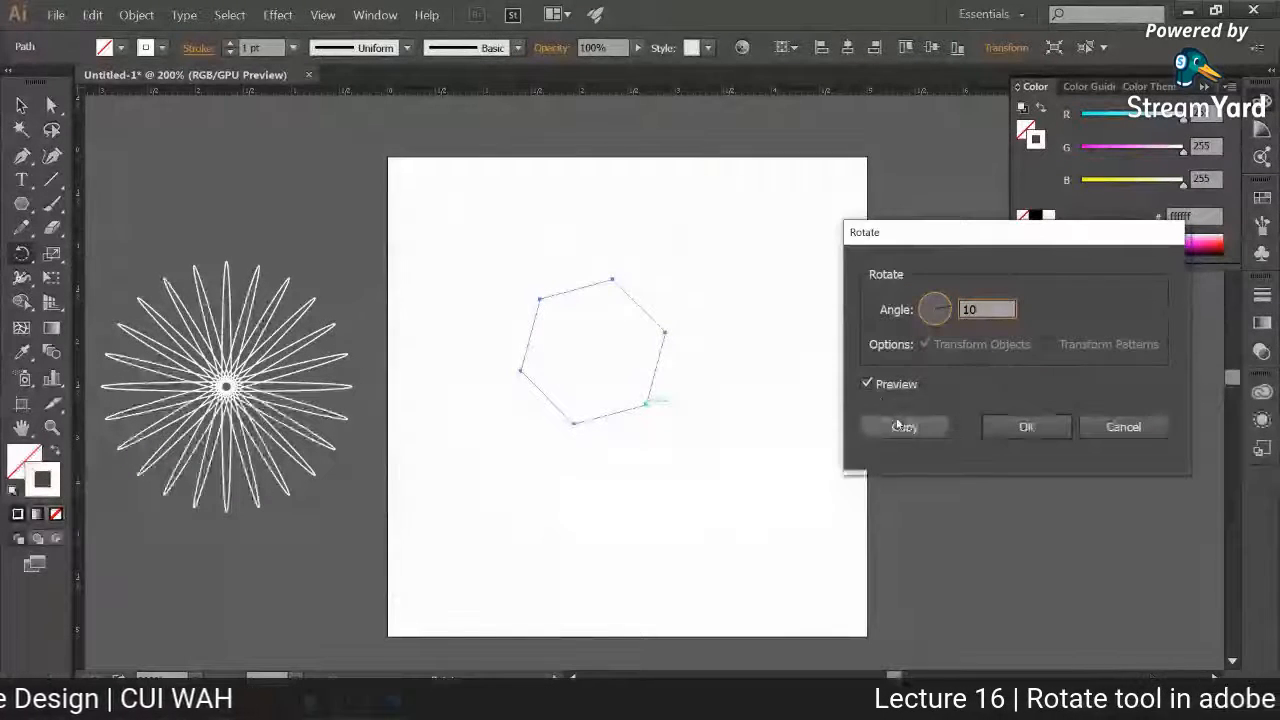
{"action": "left_click", "coordinate": [896, 427]}
{"action": "key", "text": "ctrl+d"}
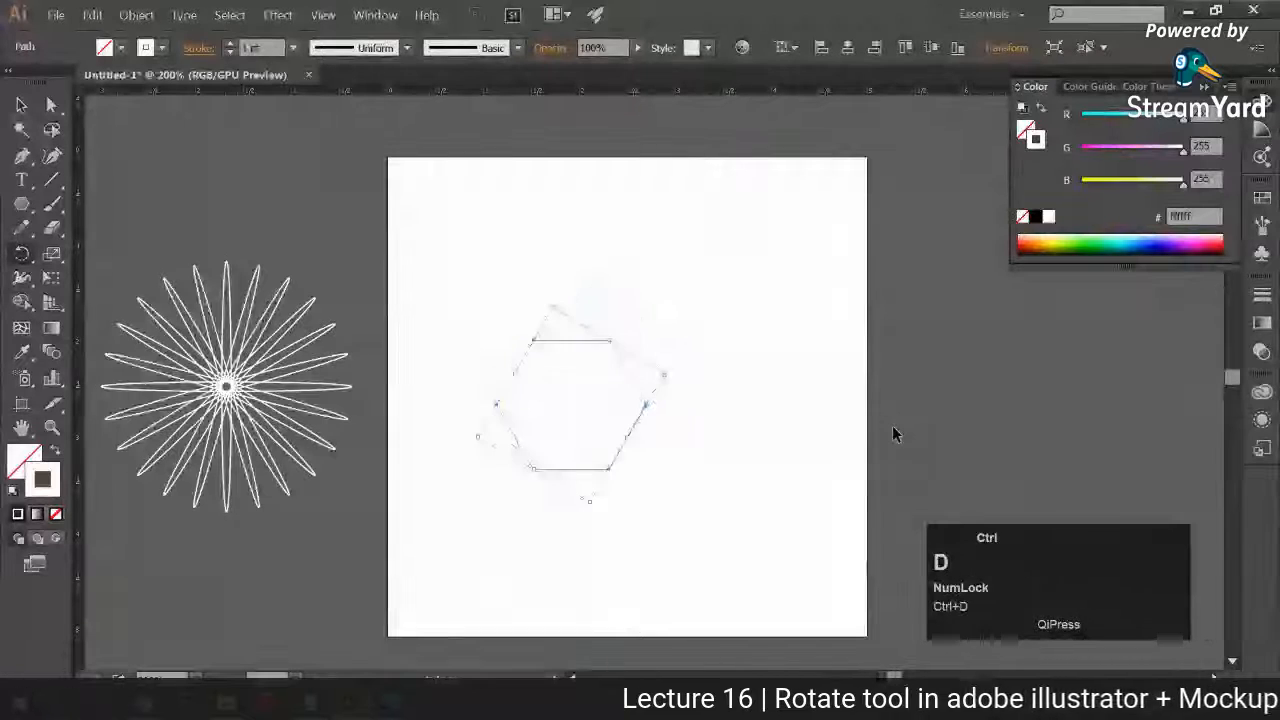
Step: Undo the rotated copies back to the single original hexagon
{"action": "key", "text": "ctrl+z"}
{"action": "key", "text": "ctrl+z"}
{"action": "key", "text": "ctrl+z"}
{"action": "key", "text": "ctrl+z"}
{"action": "key", "text": "ctrl+z"}
{"action": "key", "text": "ctrl+z"}
{"action": "key", "text": "ctrl+z"}
{"action": "key", "text": "ctrl+z"}
{"action": "key", "text": "ctrl+z"}
{"action": "key", "text": "ctrl+z"}
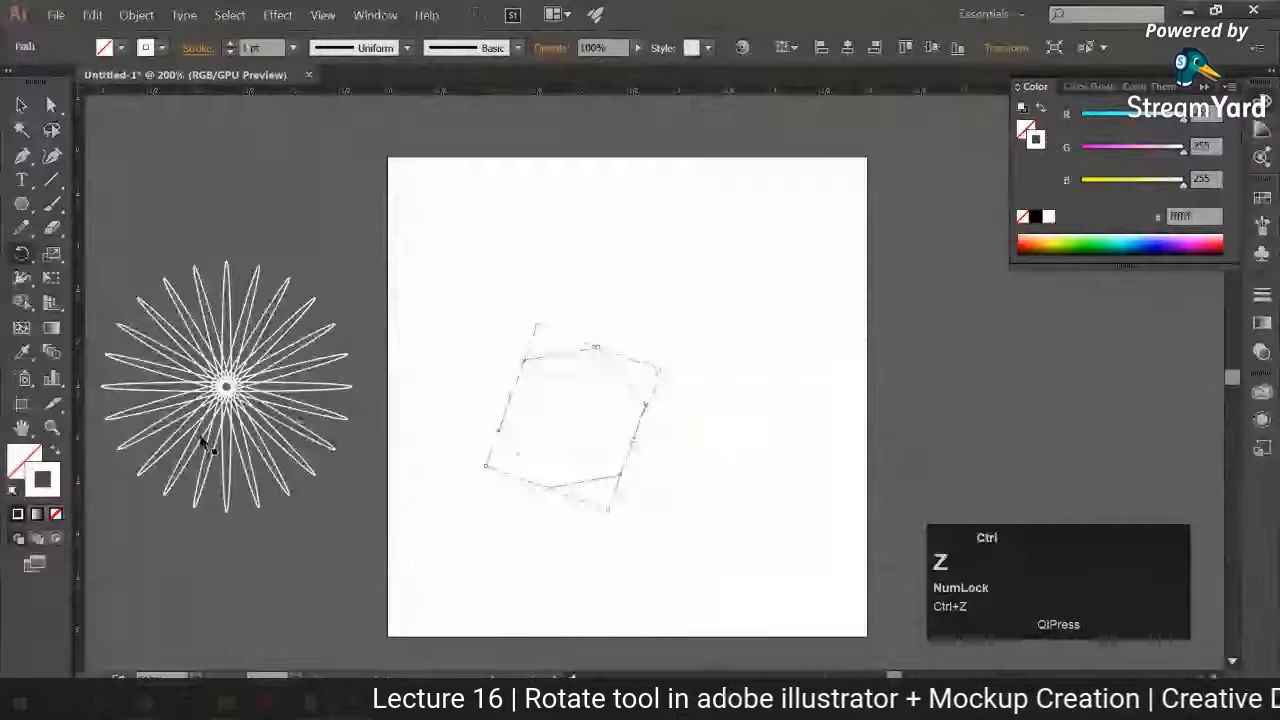
{"action": "key", "text": "ctrl+z"}
{"action": "key", "text": "ctrl+z"}
{"action": "key", "text": "ctrl+z"}
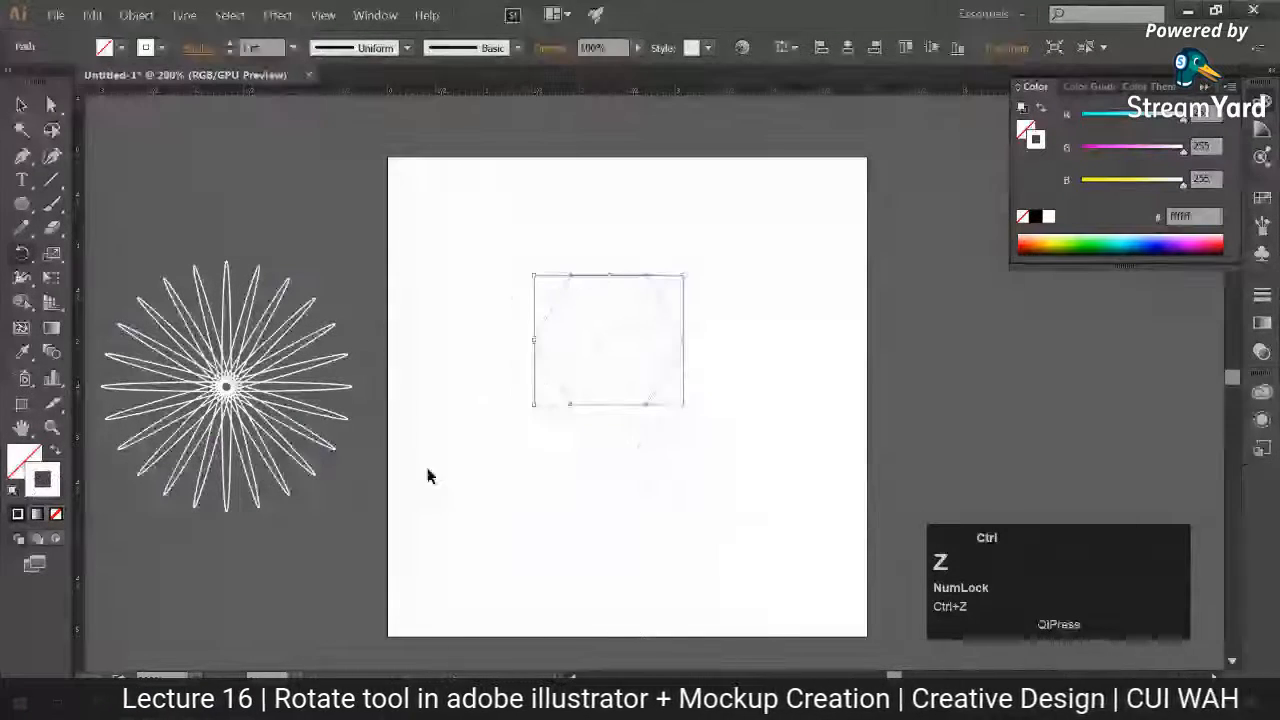
Step: Set the hexagon's stroke colour to dark grey 303030 and deselect it
{"action": "left_click", "coordinate": [637, 412]}
{"action": "left_click", "coordinate": [21, 106]}
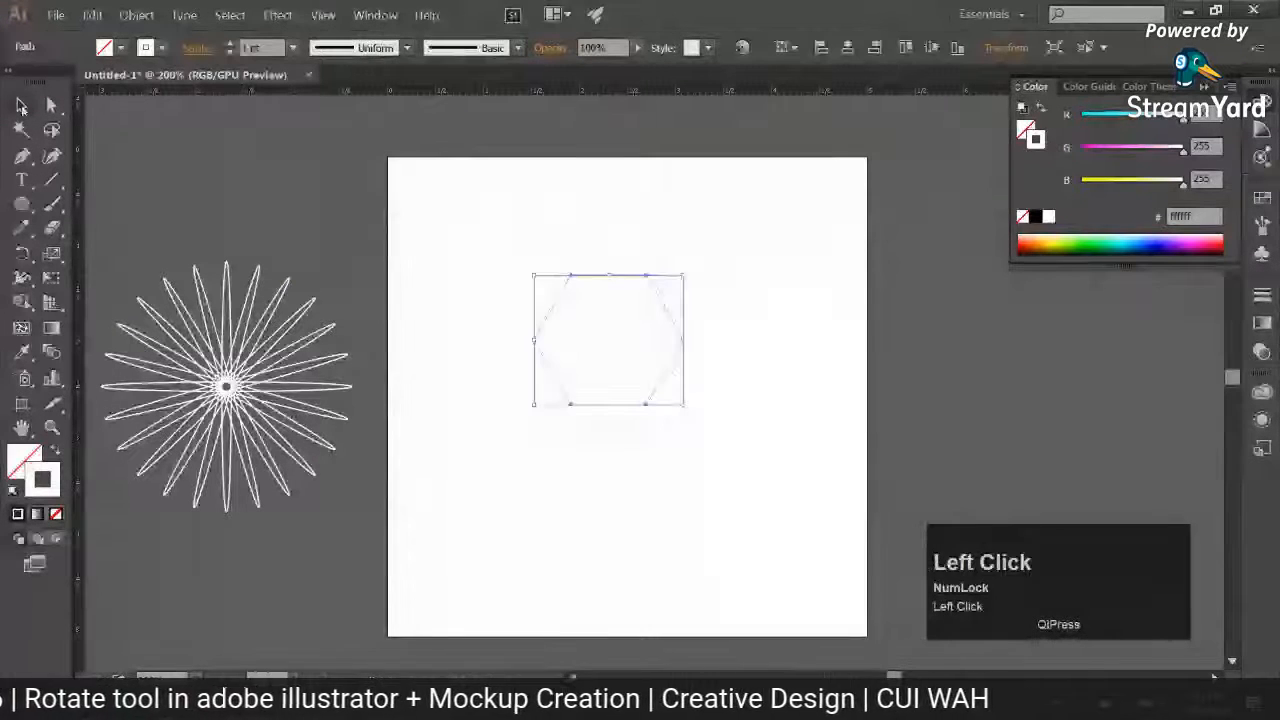
{"action": "double_click", "coordinate": [44, 479]}
{"action": "left_click", "coordinate": [723, 473]}
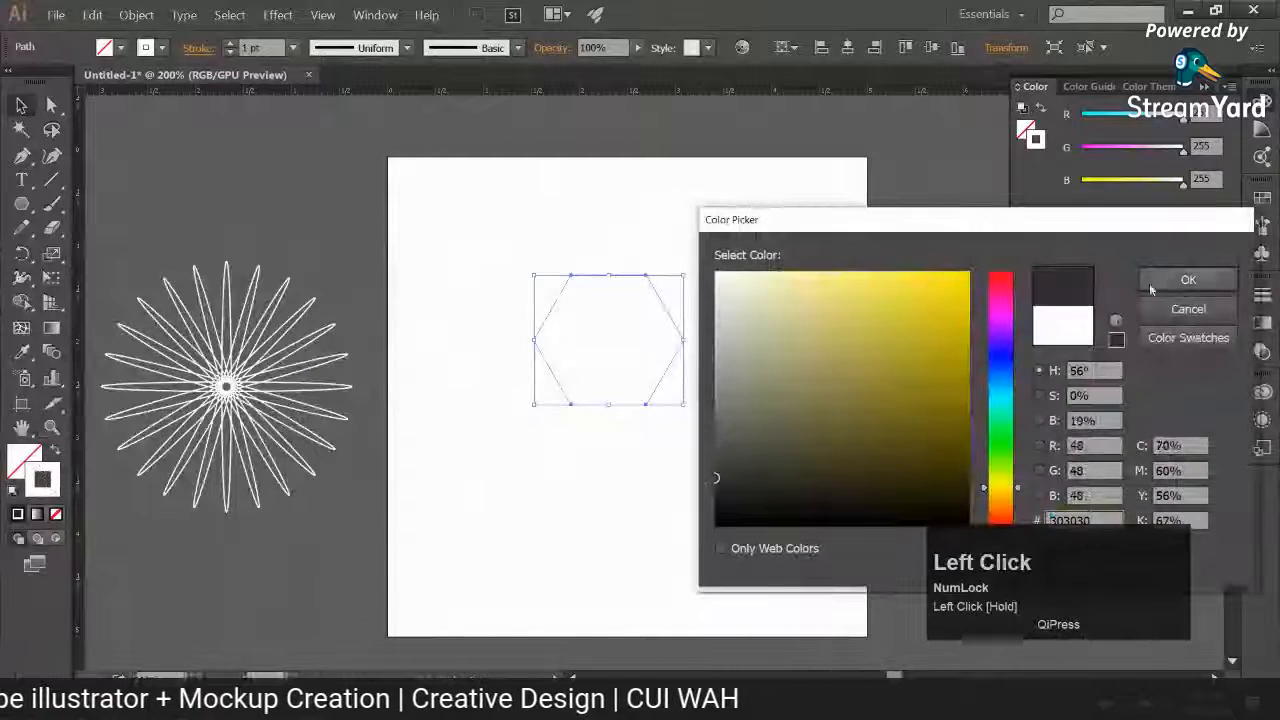
{"action": "left_click", "coordinate": [1188, 279]}
{"action": "left_click", "coordinate": [503, 247]}
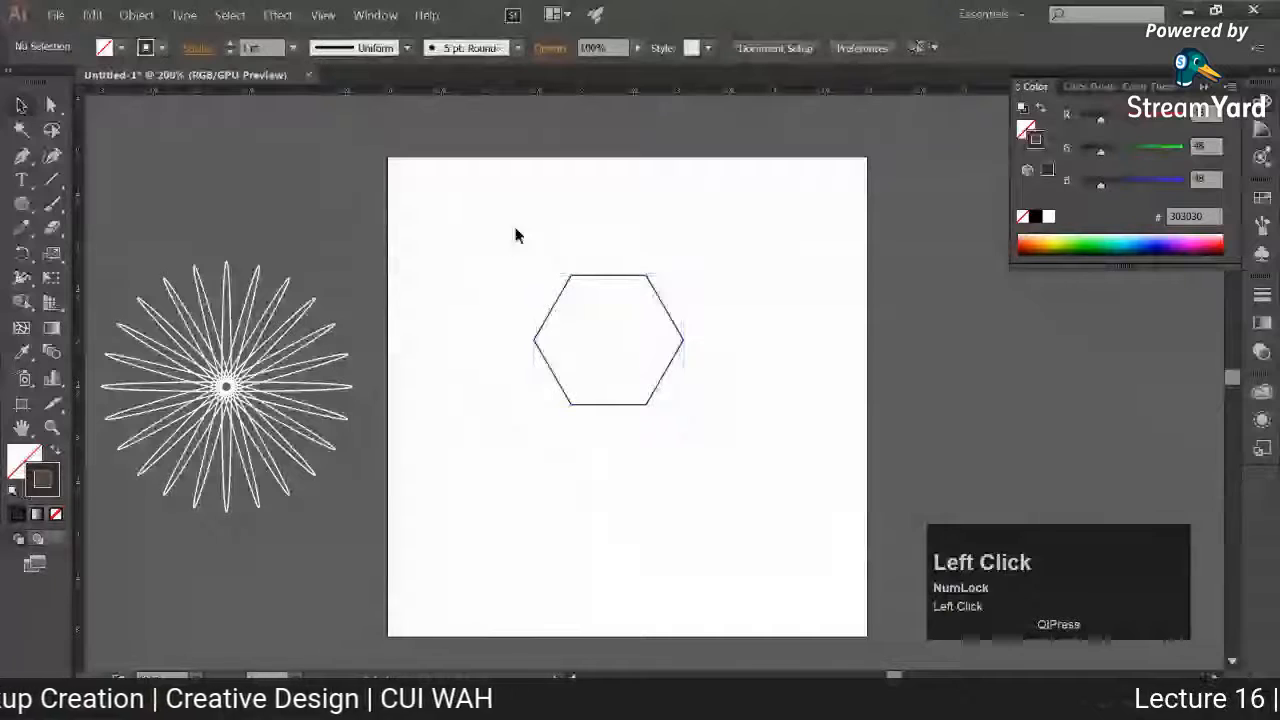
Step: Create a copy of the dark grey hexagon rotated 10° about its lower-right corner
{"action": "left_click", "coordinate": [598, 310]}
{"action": "key", "text": "r"}
{"action": "left_click", "coordinate": [647, 402], "text": "alt"}
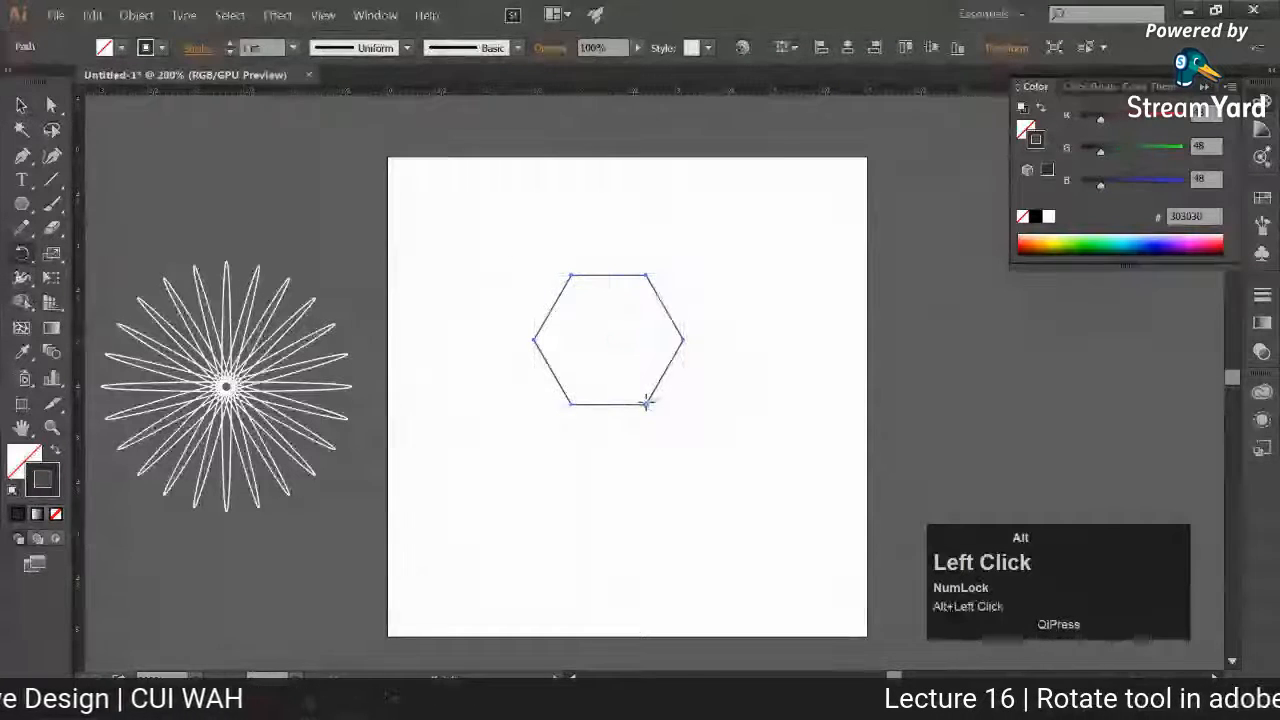
{"action": "type", "text": "10"}
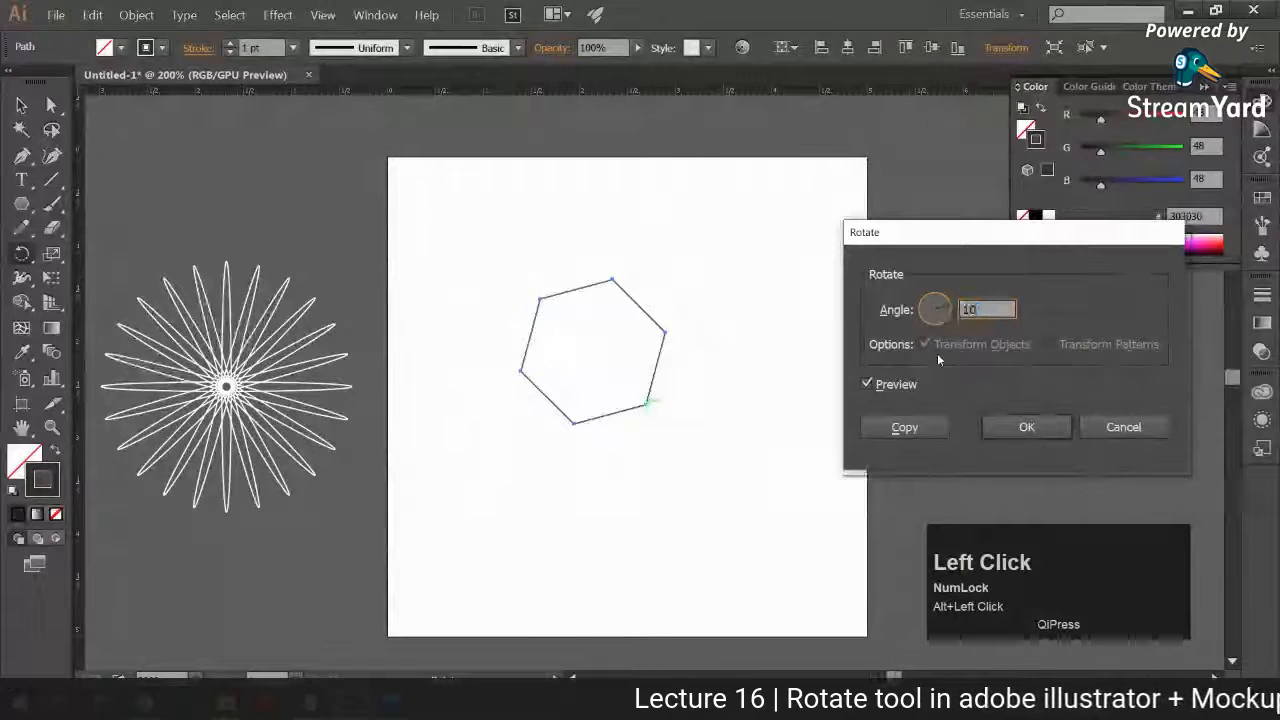
{"action": "left_click", "coordinate": [876, 388]}
{"action": "left_click", "coordinate": [876, 388]}
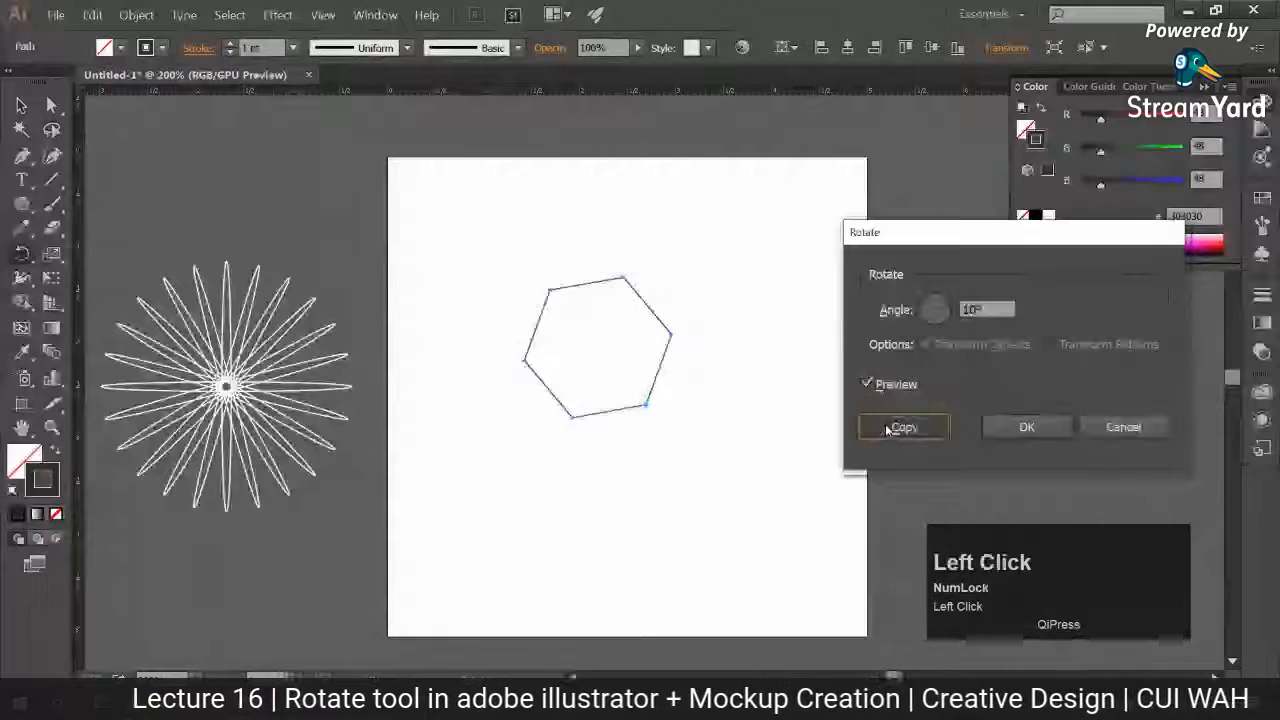
{"action": "left_click", "coordinate": [887, 430]}
Step: Repeat the hexagon's rotated copy until the hexagons form a full circle around the shared corner
{"action": "key", "text": "ctrl+d"}
{"action": "key", "text": "ctrl+d"}
{"action": "key", "text": "ctrl+d"}
{"action": "key", "text": "ctrl+d"}
{"action": "key", "text": "ctrl+d"}
{"action": "key", "text": "ctrl+d"}
{"action": "key", "text": "ctrl+d"}
{"action": "key", "text": "ctrl+d"}
{"action": "key", "text": "ctrl+d"}
{"action": "key", "text": "ctrl+d"}
{"action": "key", "text": "ctrl+d"}
{"action": "key", "text": "ctrl+d"}
{"action": "key", "text": "ctrl+d"}
{"action": "key", "text": "ctrl+d"}
{"action": "key", "text": "ctrl+d"}
{"action": "key", "text": "ctrl+d"}
{"action": "key", "text": "ctrl+d"}
{"action": "key", "text": "ctrl+d"}
{"action": "key", "text": "ctrl+d"}
{"action": "key", "text": "ctrl+d"}
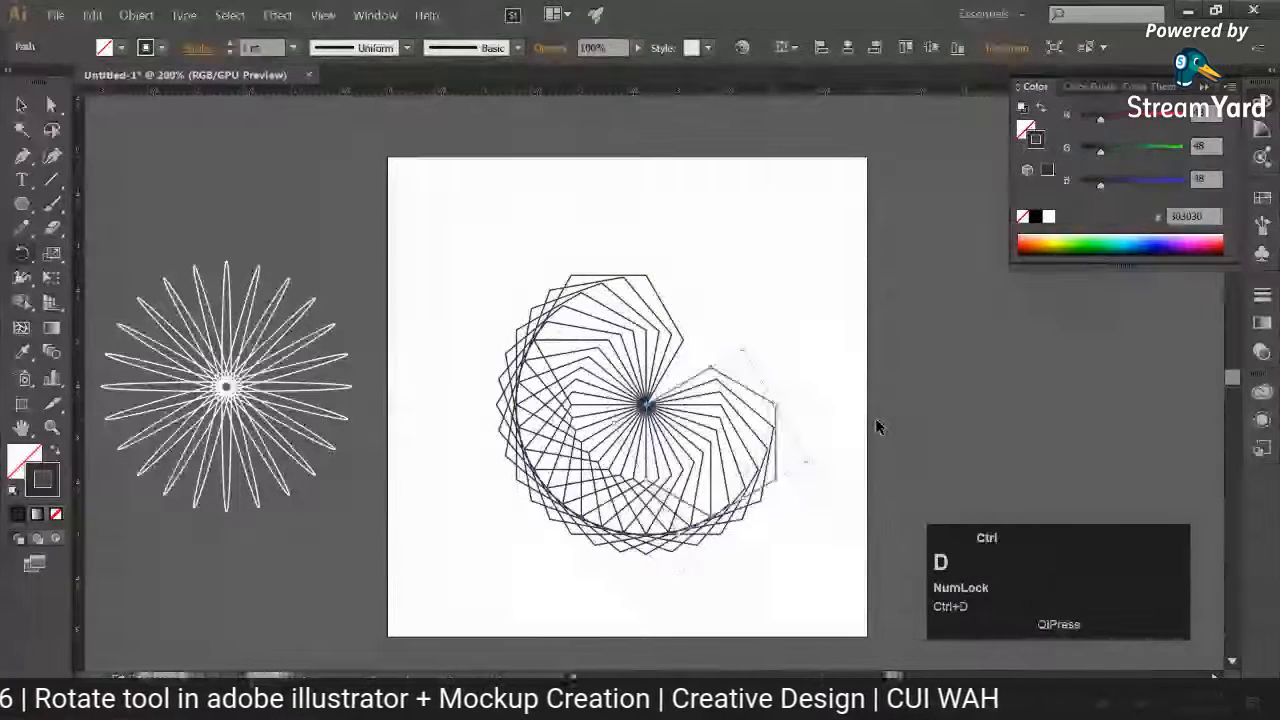
{"action": "key", "text": "ctrl+d"}
{"action": "key", "text": "ctrl+d"}
{"action": "key", "text": "ctrl+d"}
{"action": "key", "text": "ctrl+d"}
{"action": "key", "text": "ctrl+d"}
{"action": "key", "text": "ctrl+d"}
{"action": "key", "text": "ctrl+d"}
{"action": "key", "text": "ctrl+d"}
{"action": "key", "text": "ctrl+d"}
{"action": "key", "text": "ctrl+d"}
{"action": "key", "text": "ctrl+d"}
{"action": "key", "text": "ctrl+d"}
{"action": "key", "text": "ctrl+d"}
{"action": "key", "text": "ctrl+d"}
{"action": "key", "text": "ctrl+d"}
{"action": "key", "text": "ctrl+d"}
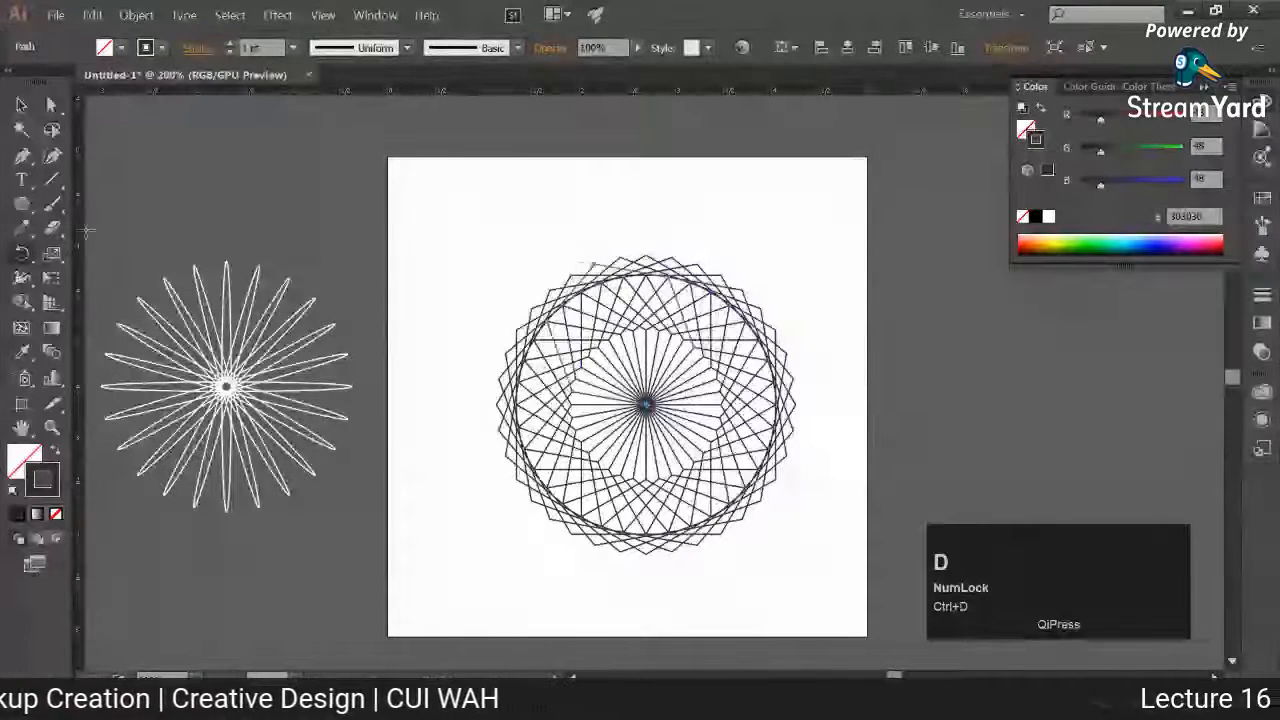
Step: Select the whole hexagon pattern and move it off the artboard into the empty canvas to its right
{"action": "left_click", "coordinate": [22, 105]}
{"action": "left_click_drag", "start_coordinate": [504, 223], "coordinate": [779, 558]}
{"action": "left_click_drag", "start_coordinate": [716, 465], "coordinate": [957, 391]}
Step: Set the hexagon pattern's stroke colour to yellow ffed0d and deselect it
{"action": "double_click", "coordinate": [54, 480]}
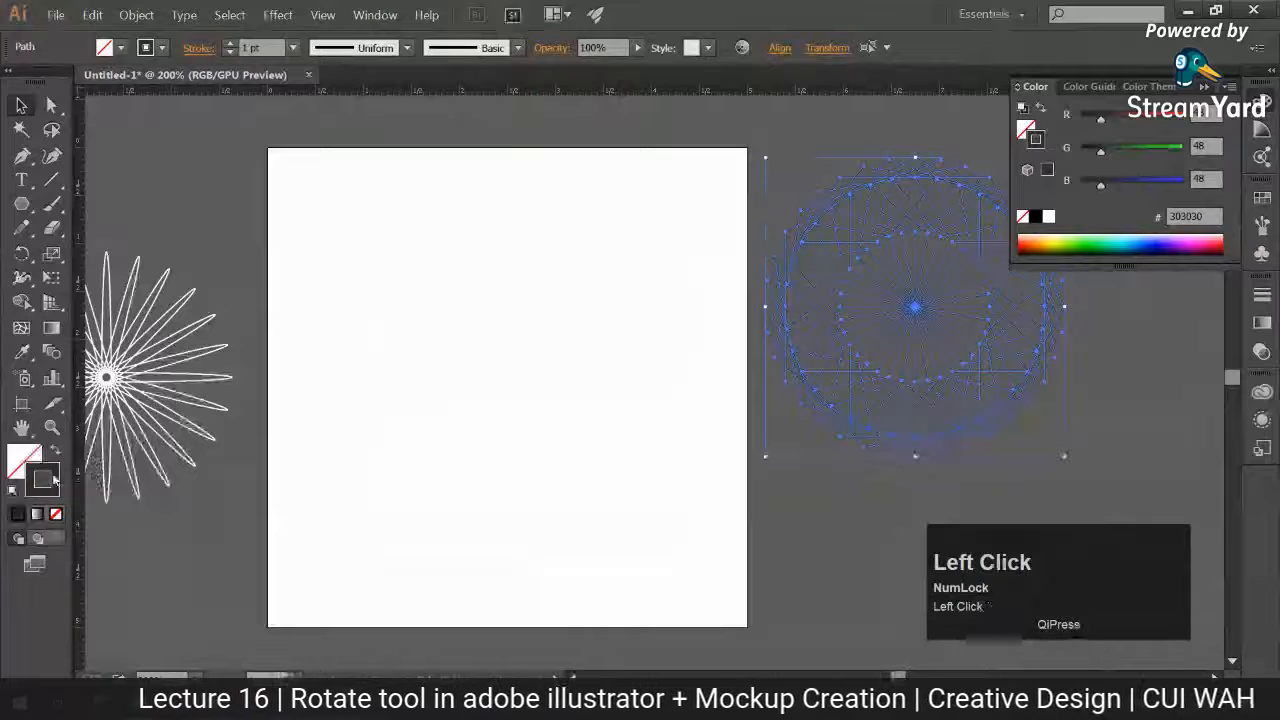
{"action": "left_click", "coordinate": [651, 323]}
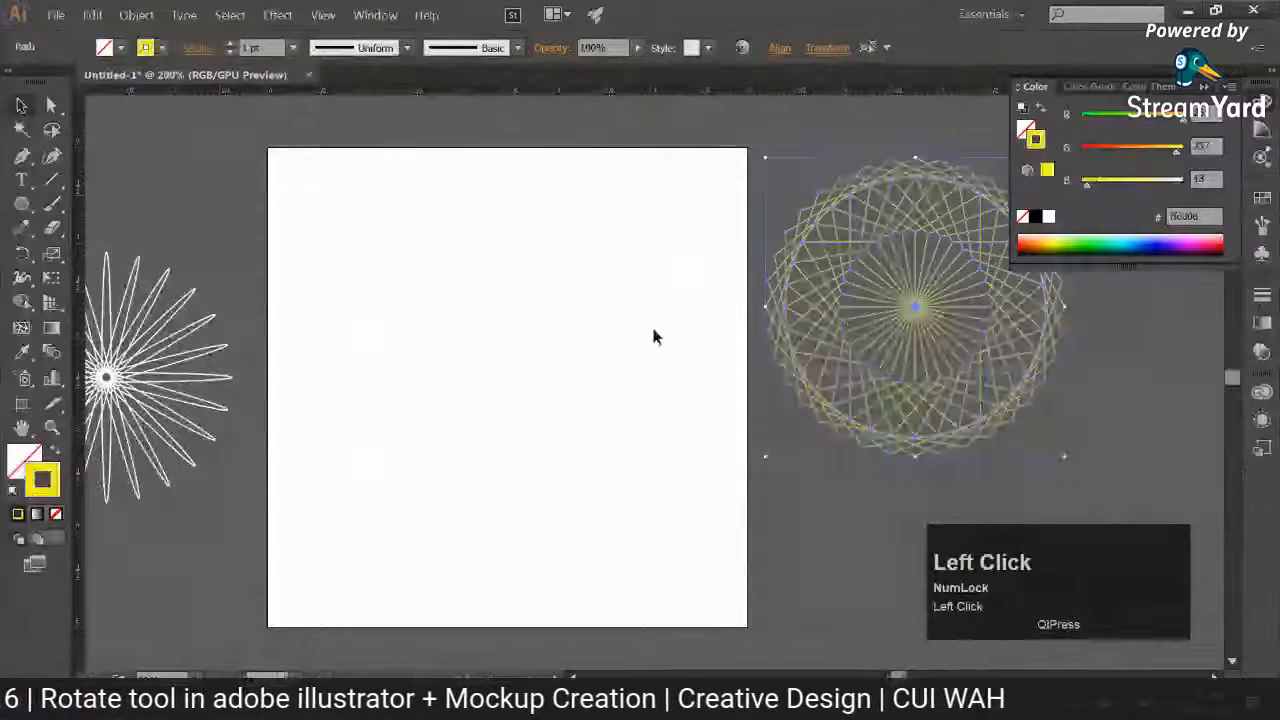
{"action": "left_click", "coordinate": [499, 411]}
{"action": "key", "text": "space"}
{"action": "left_click_drag", "start_coordinate": [499, 411], "coordinate": [545, 420]}
Step: Draw a small upright five-pointed star on the artboard with the Star tool
{"action": "right_click", "coordinate": [22, 206]}
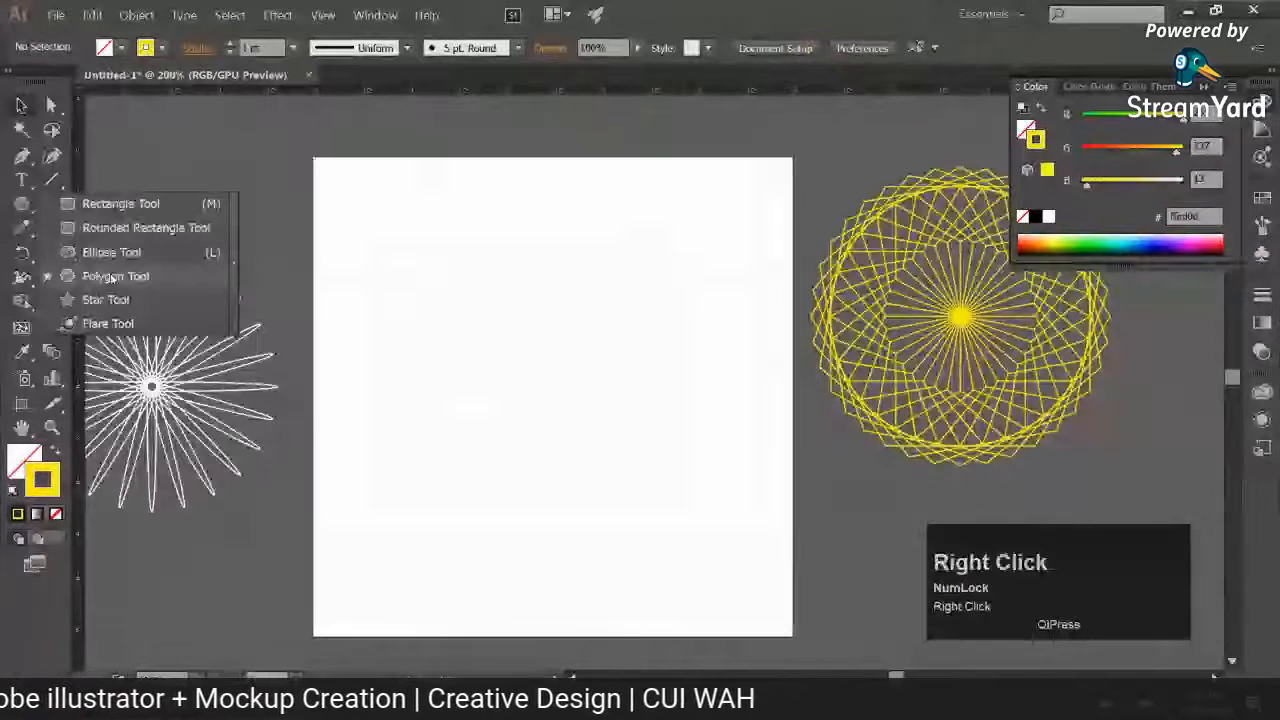
{"action": "left_click", "coordinate": [103, 294]}
{"action": "left_click_drag", "start_coordinate": [514, 349], "coordinate": [565, 401]}
Step: Rotate a copy of the small star 10° about its centre and repeat the transformation into a ring
{"action": "right_click", "coordinate": [22, 253]}
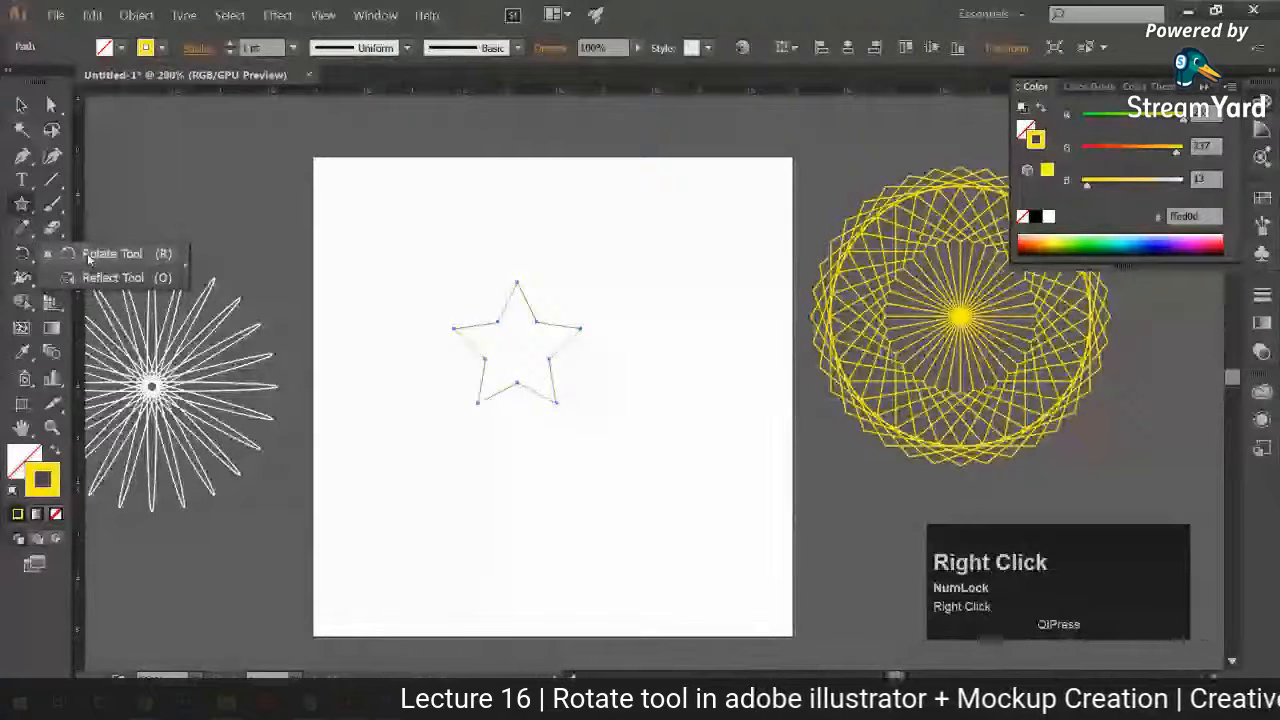
{"action": "left_click", "coordinate": [88, 256]}
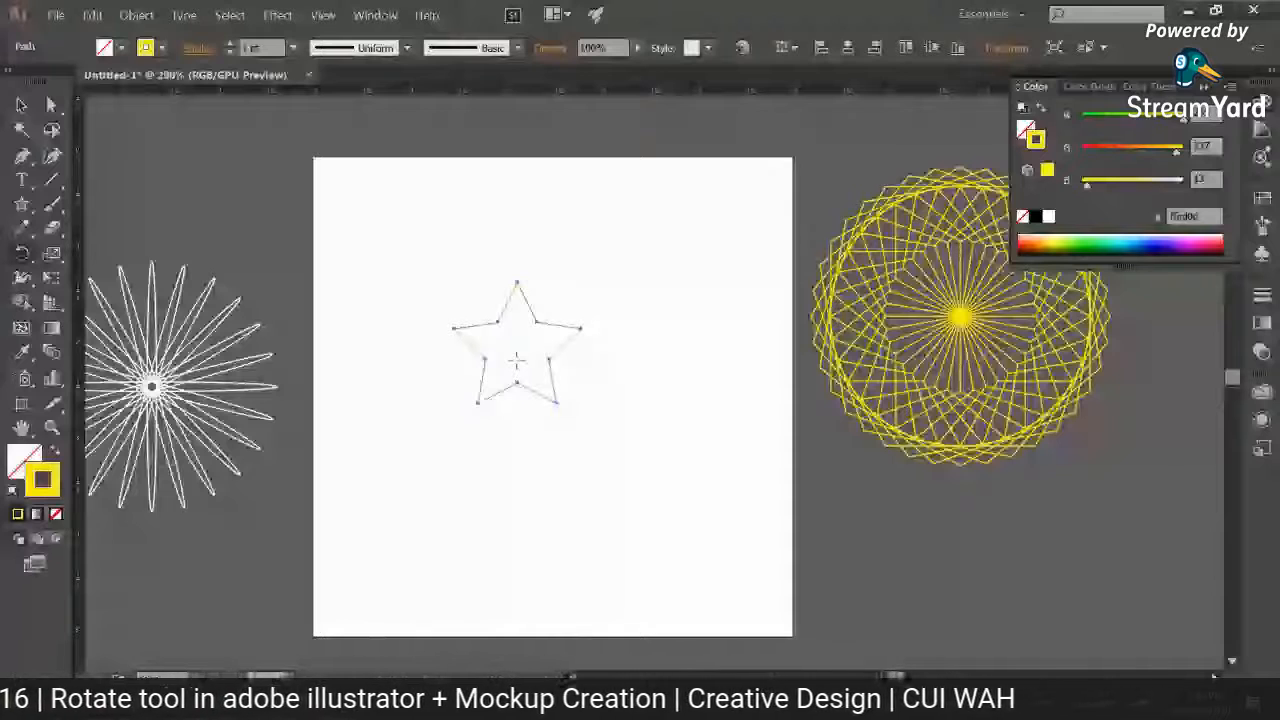
{"action": "left_click", "coordinate": [516, 360], "text": "alt"}
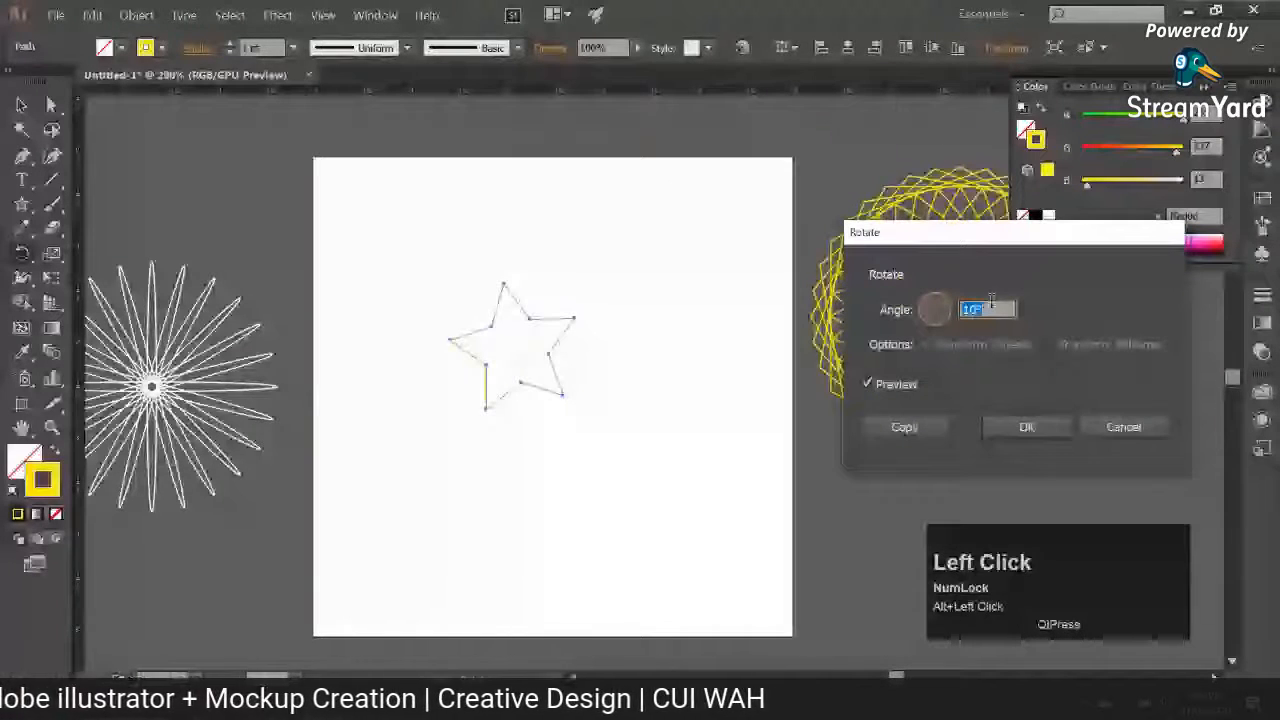
{"action": "left_click", "coordinate": [903, 427]}
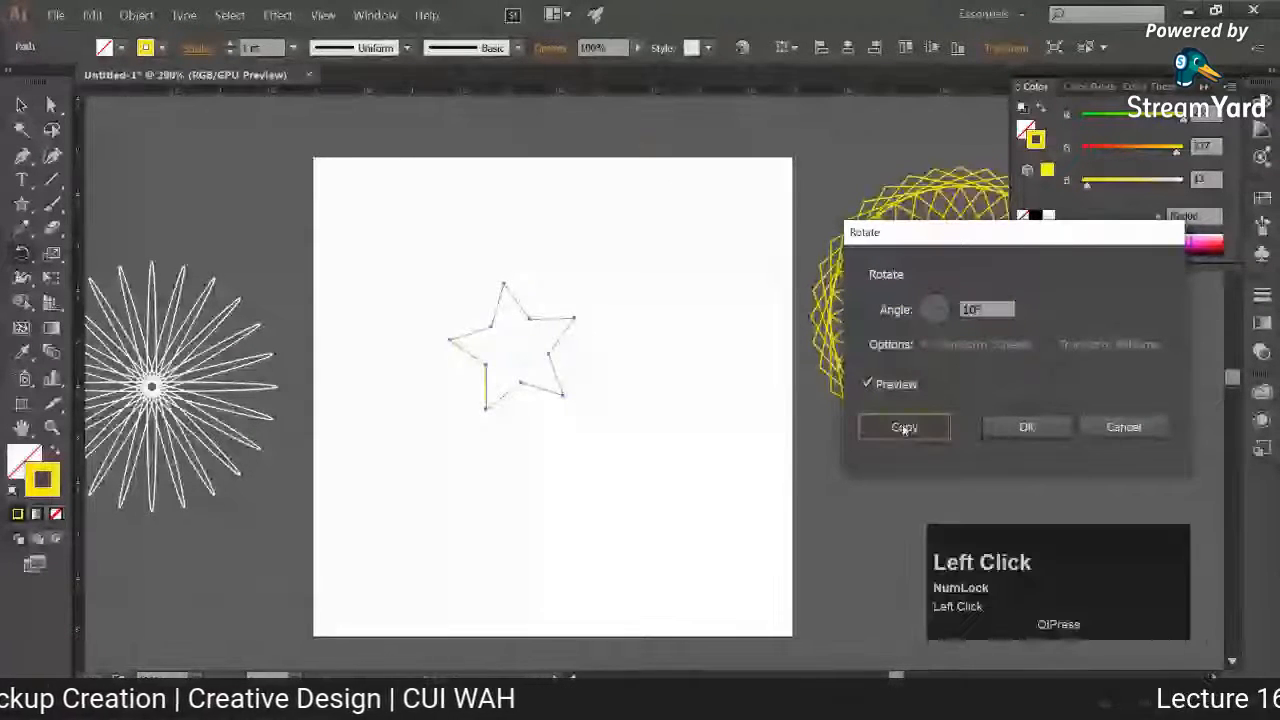
{"action": "key", "text": "ctrl+d"}
{"action": "key", "text": "ctrl+d"}
{"action": "key", "text": "ctrl+d"}
{"action": "key", "text": "ctrl+d"}
{"action": "key", "text": "ctrl+d"}
{"action": "key", "text": "ctrl+d"}
{"action": "key", "text": "ctrl+d"}
{"action": "key", "text": "ctrl+d"}
{"action": "key", "text": "ctrl+d"}
{"action": "key", "text": "ctrl+d"}
{"action": "key", "text": "ctrl+d"}
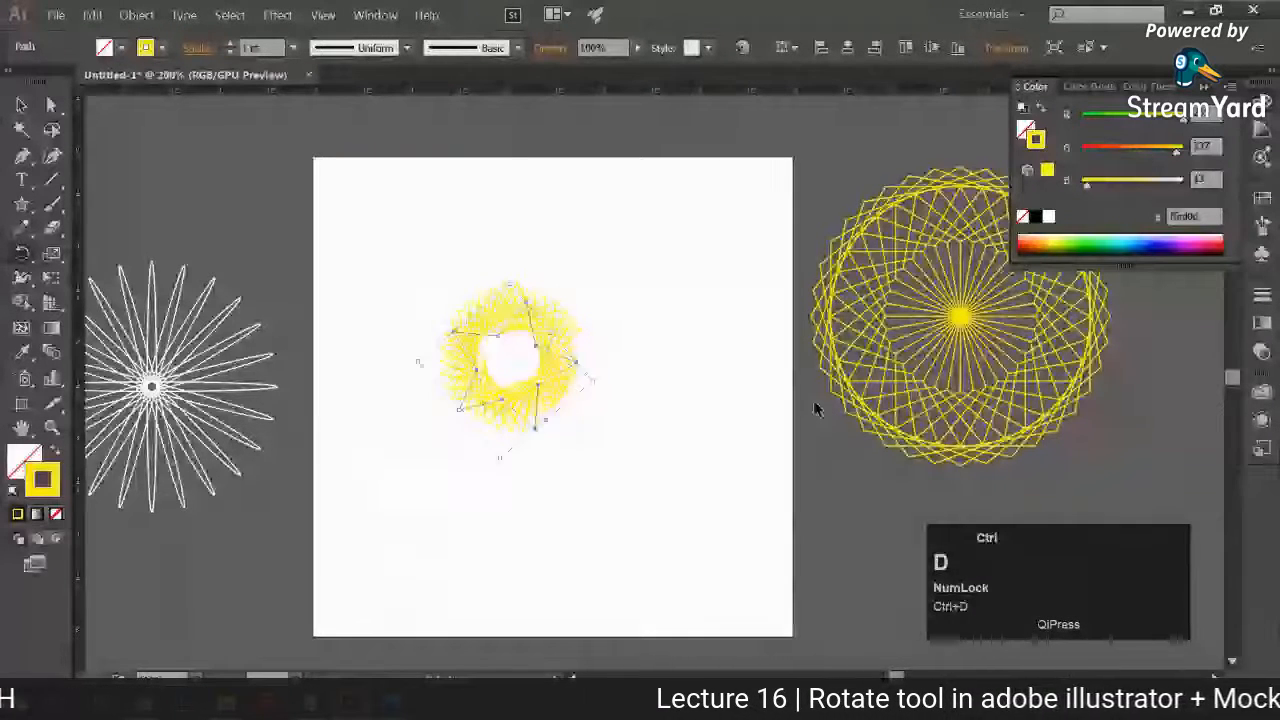
Step: Move the small star ring off the artboard, above the white ellipse pattern
{"action": "left_click", "coordinate": [457, 292]}
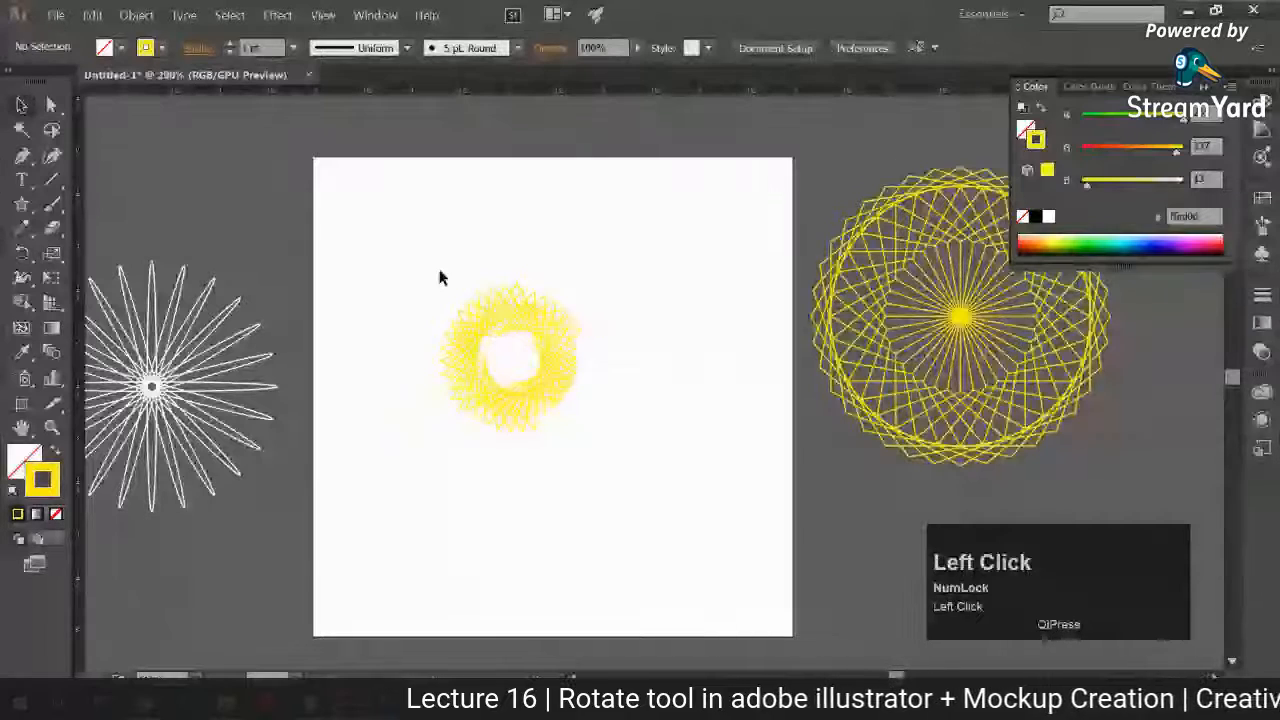
{"action": "left_click_drag", "start_coordinate": [480, 310], "coordinate": [184, 110]}
{"action": "left_click_drag", "start_coordinate": [395, 286], "coordinate": [416, 314]}
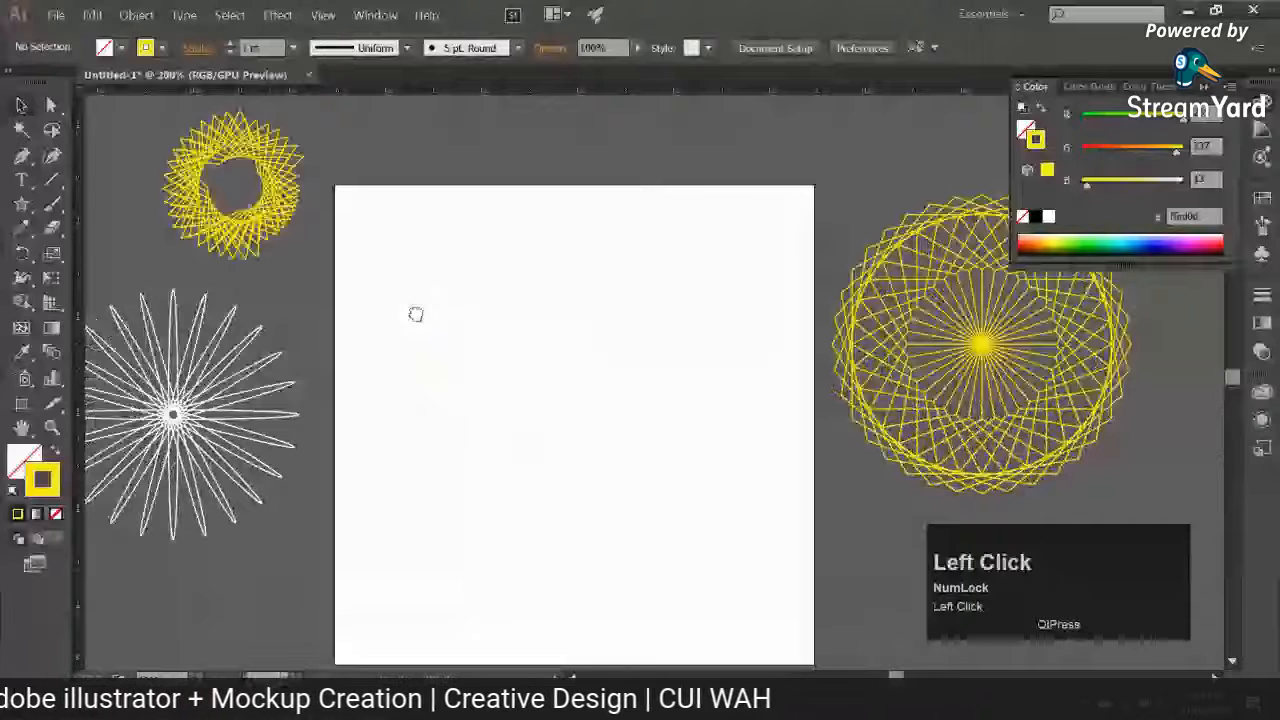
Step: Draw a larger upright five-pointed star in the middle of the empty artboard
{"action": "left_click_drag", "start_coordinate": [416, 314], "coordinate": [423, 321]}
{"action": "left_click", "coordinate": [22, 204]}
{"action": "left_click_drag", "start_coordinate": [585, 431], "coordinate": [643, 510]}
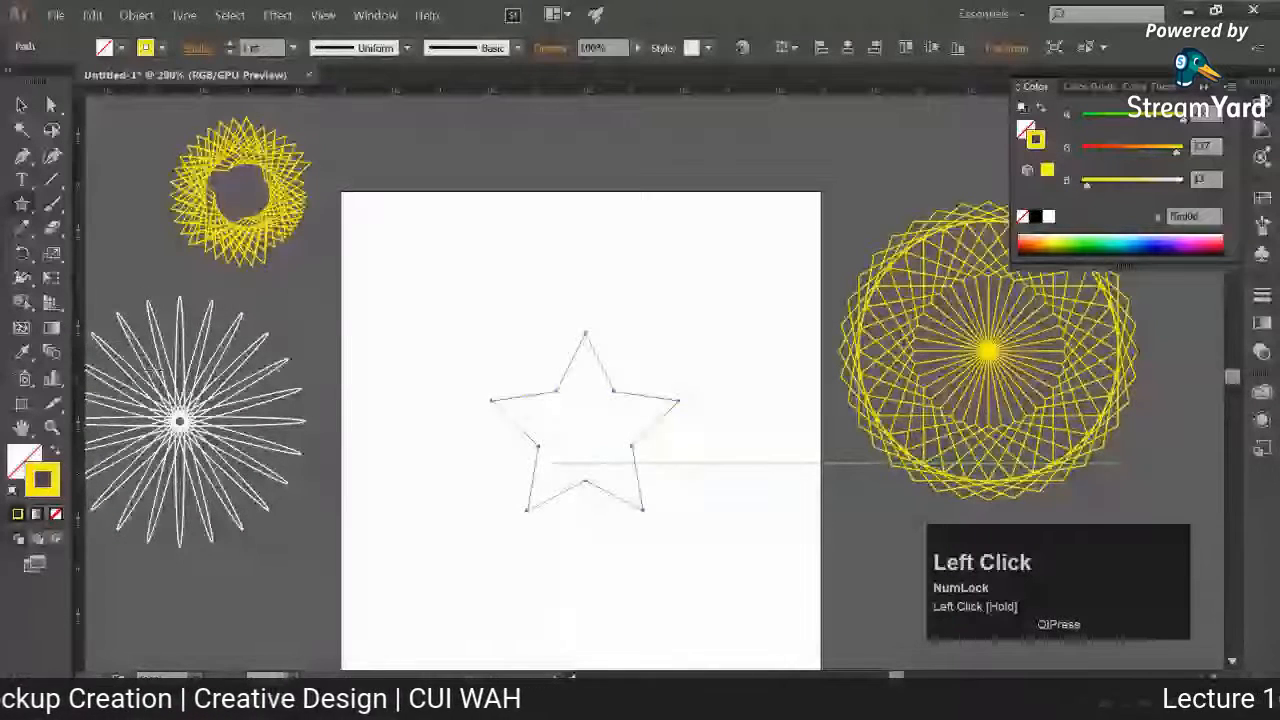
Step: Rotate a copy of the larger star about its top point and repeat the transformation to complete a full circle
{"action": "key", "text": "r"}
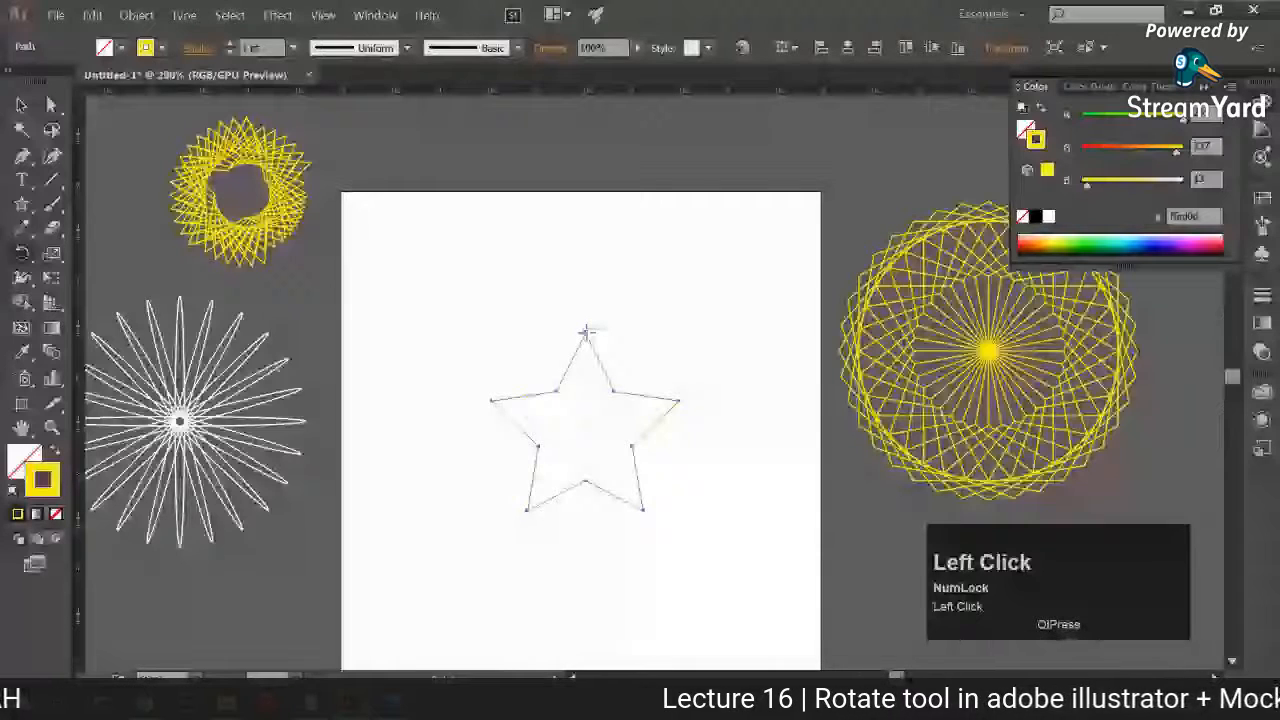
{"action": "key", "text": "ctrl+d"}
{"action": "key", "text": "ctrl+d"}
{"action": "key", "text": "ctrl+d"}
{"action": "key", "text": "ctrl+d"}
{"action": "key", "text": "ctrl+d"}
{"action": "key", "text": "ctrl+d"}
{"action": "key", "text": "ctrl+d"}
{"action": "key", "text": "ctrl+d"}
{"action": "key", "text": "ctrl+d"}
{"action": "key", "text": "ctrl+d"}
{"action": "key", "text": "ctrl+d"}
{"action": "key", "text": "ctrl+d"}
{"action": "key", "text": "ctrl+d"}
{"action": "key", "text": "ctrl+d"}
{"action": "key", "text": "ctrl+d"}
{"action": "key", "text": "ctrl+d"}
{"action": "key", "text": "ctrl+d"}
{"action": "key", "text": "ctrl+d"}
{"action": "key", "text": "ctrl+d"}
{"action": "key", "text": "ctrl+d"}
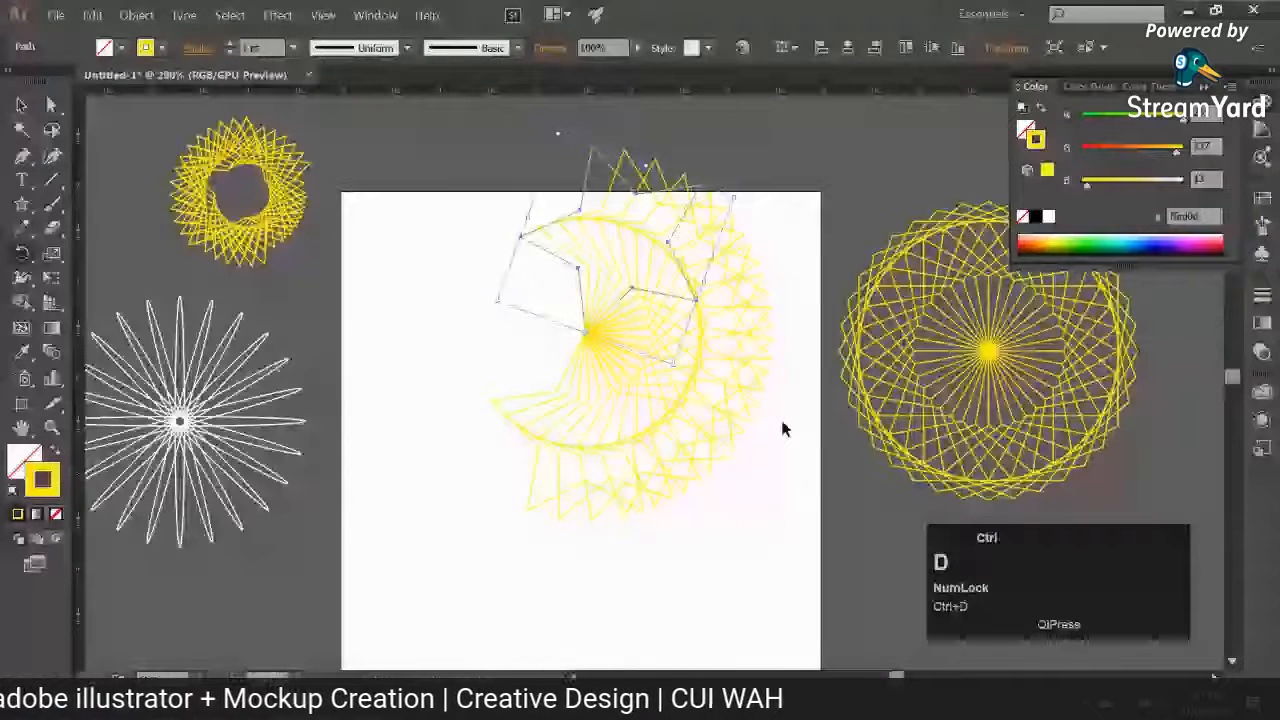
{"action": "key", "text": "ctrl+d"}
{"action": "key", "text": "ctrl+d"}
{"action": "key", "text": "ctrl+d"}
{"action": "key", "text": "ctrl+d"}
{"action": "key", "text": "ctrl+d"}
{"action": "key", "text": "ctrl+d"}
{"action": "key", "text": "ctrl+d"}
{"action": "key", "text": "ctrl+d"}
{"action": "key", "text": "ctrl+d"}
{"action": "key", "text": "ctrl+d"}
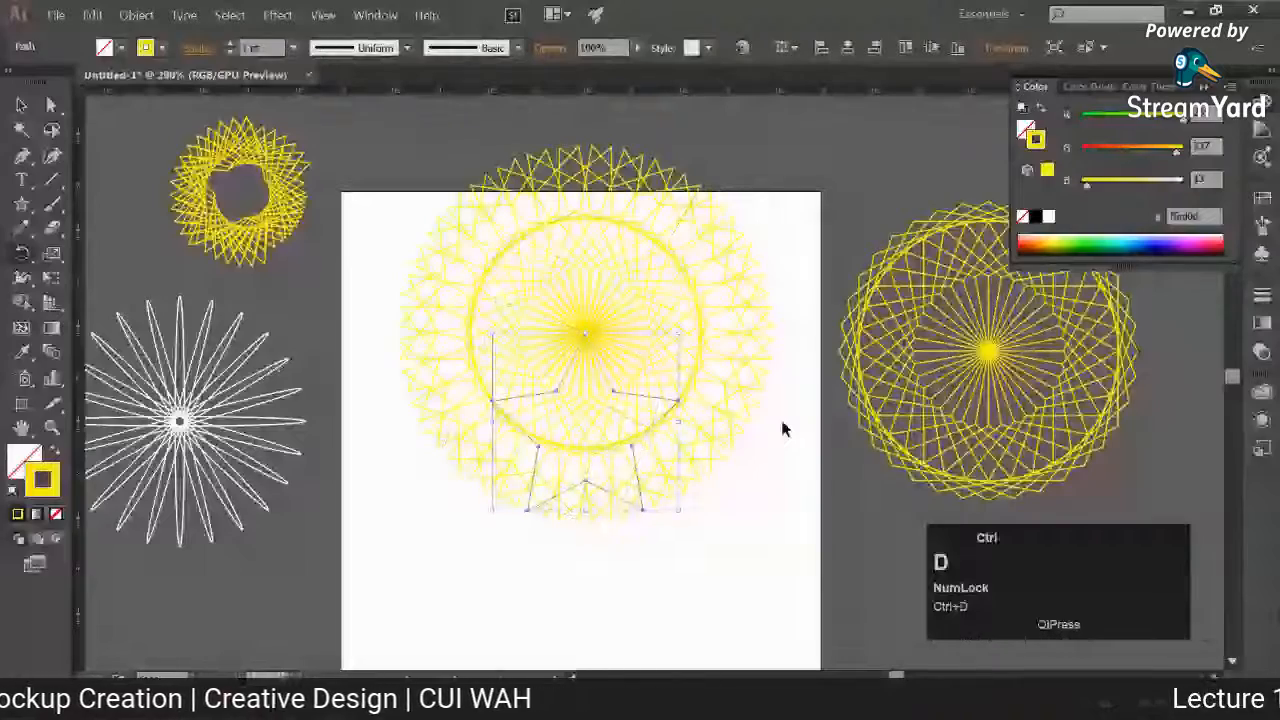
Step: Select the complete large star pattern, move it above the artboard and deselect it
{"action": "left_click", "coordinate": [21, 105]}
{"action": "left_click", "coordinate": [437, 174]}
{"action": "left_click_drag", "start_coordinate": [433, 153], "coordinate": [417, 229]}
{"action": "left_click_drag", "start_coordinate": [460, 294], "coordinate": [482, 266]}
{"action": "left_click_drag", "start_coordinate": [482, 266], "coordinate": [505, 338]}
{"action": "left_click_drag", "start_coordinate": [450, 310], "coordinate": [731, 569]}
{"action": "left_click_drag", "start_coordinate": [718, 526], "coordinate": [726, 172]}
{"action": "left_click_drag", "start_coordinate": [731, 229], "coordinate": [751, 454]}
{"action": "left_click", "coordinate": [829, 434]}
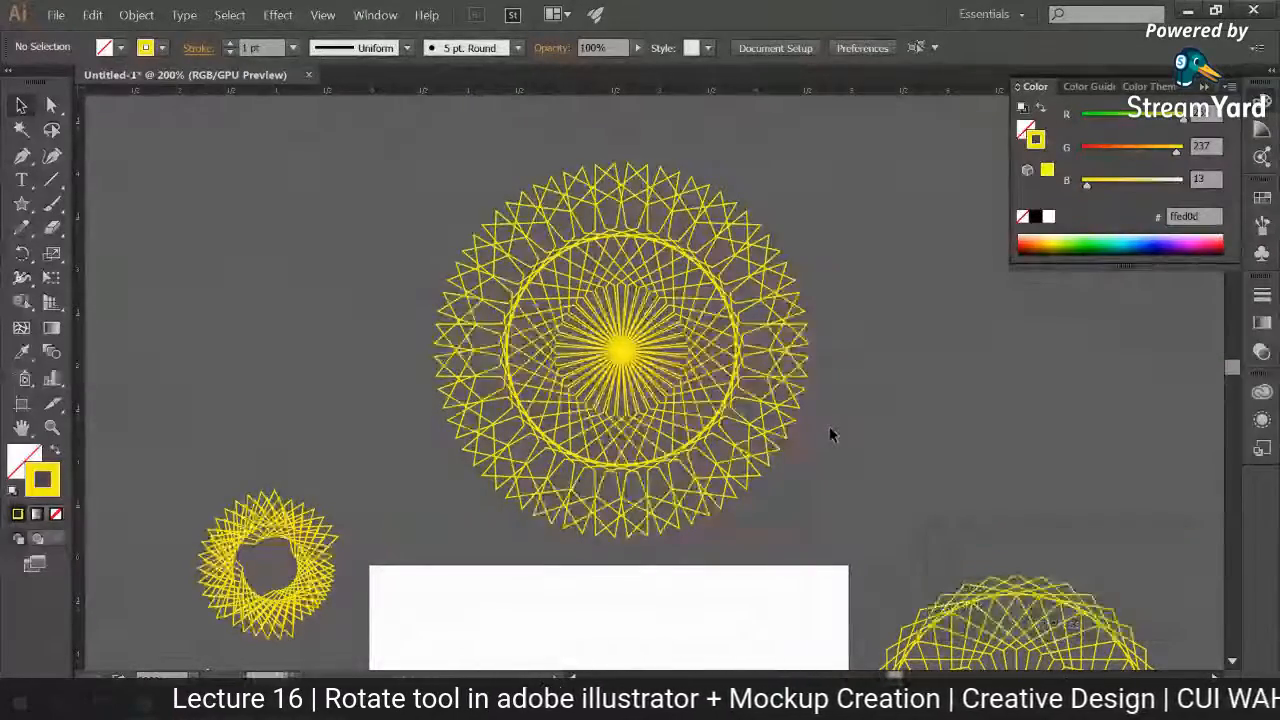
Step: Draw a thin vertical ellipse near the middle of the artboard with the Ellipse tool
{"action": "key", "text": "space"}
{"action": "left_click_drag", "start_coordinate": [771, 557], "coordinate": [755, 368]}
{"action": "left_click_drag", "start_coordinate": [704, 452], "coordinate": [702, 350]}
{"action": "right_click", "coordinate": [22, 205]}
{"action": "left_click", "coordinate": [100, 252]}
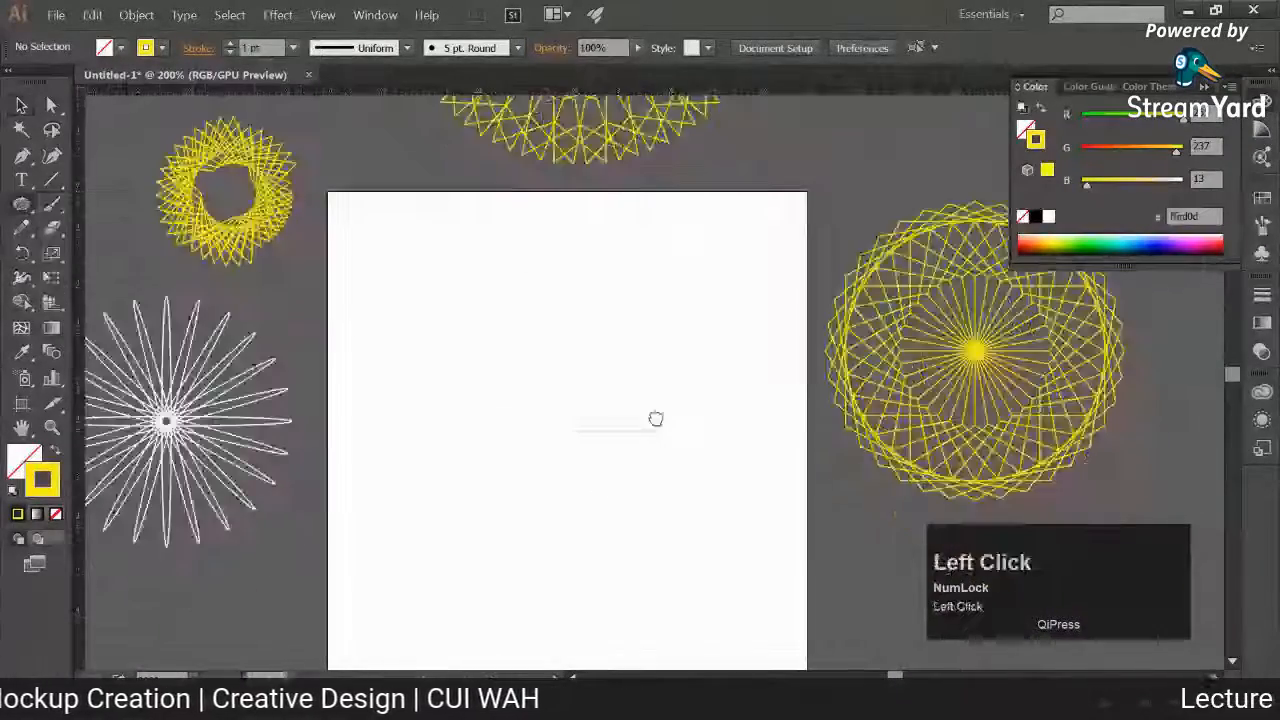
{"action": "left_click_drag", "start_coordinate": [533, 311], "coordinate": [546, 506]}
Step: Create a copy of the thin ellipse rotated 10° about its bottom end
{"action": "key", "text": "r"}
{"action": "left_click", "coordinate": [543, 503], "text": "alt"}
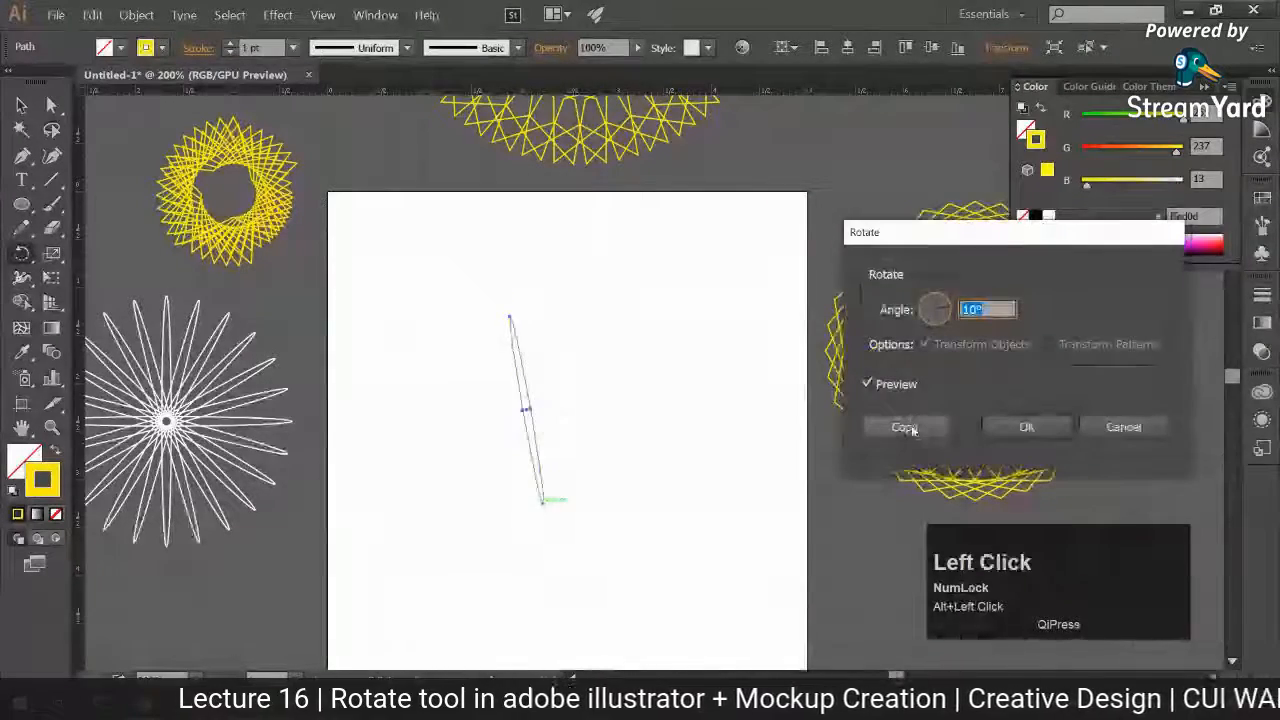
{"action": "left_click", "coordinate": [905, 427]}
Step: Repeat the ellipse's rotated copy until the petals fill a full circle
{"action": "key", "text": "ctrl+d"}
{"action": "key", "text": "ctrl+d"}
{"action": "key", "text": "ctrl+d"}
{"action": "key", "text": "ctrl+d"}
{"action": "key", "text": "ctrl+d"}
{"action": "key", "text": "ctrl+d"}
{"action": "key", "text": "ctrl+d"}
{"action": "key", "text": "ctrl+d"}
{"action": "key", "text": "ctrl+d"}
{"action": "key", "text": "ctrl+d"}
{"action": "key", "text": "ctrl+d"}
{"action": "key", "text": "ctrl+d"}
{"action": "key", "text": "ctrl+d"}
{"action": "key", "text": "ctrl+d"}
{"action": "key", "text": "ctrl+d"}
{"action": "key", "text": "ctrl+d"}
{"action": "key", "text": "ctrl+d"}
{"action": "key", "text": "ctrl+d"}
{"action": "key", "text": "ctrl+d"}
{"action": "key", "text": "ctrl+d"}
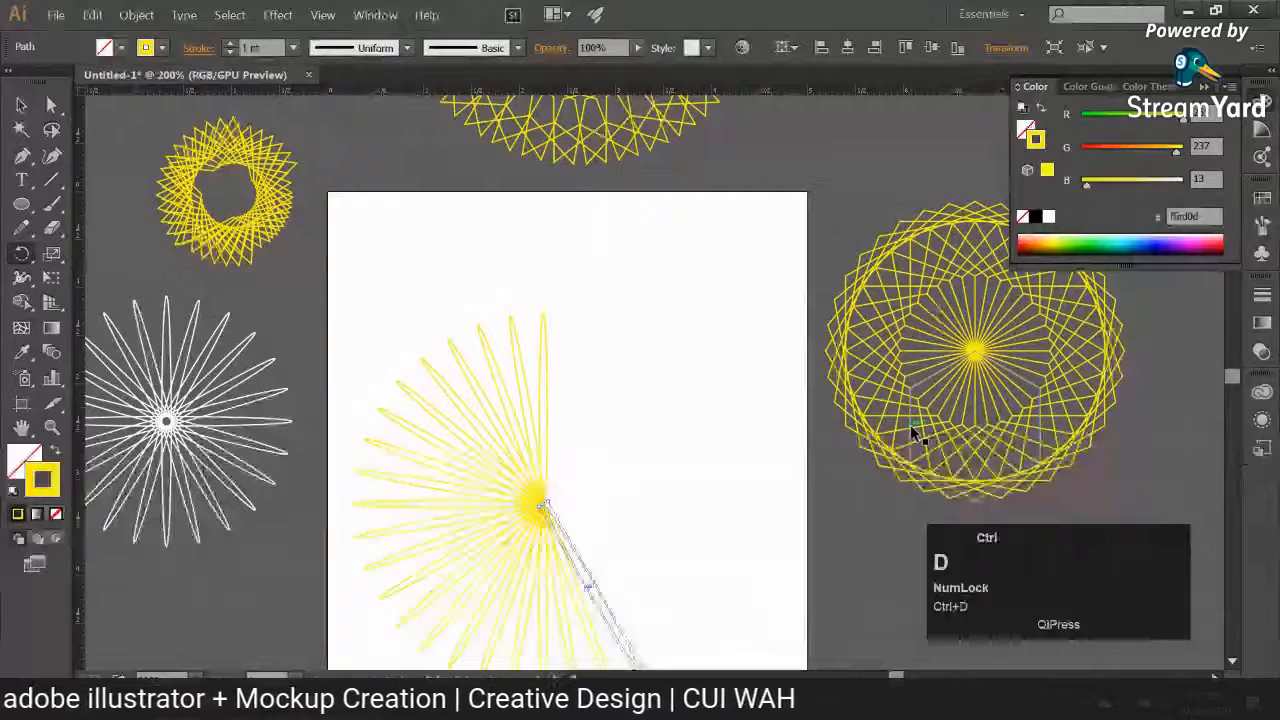
{"action": "key", "text": "ctrl+d"}
{"action": "key", "text": "ctrl+d"}
{"action": "key", "text": "ctrl+d"}
{"action": "key", "text": "ctrl+d"}
{"action": "key", "text": "ctrl+d"}
{"action": "key", "text": "ctrl+d"}
{"action": "key", "text": "ctrl+d"}
{"action": "key", "text": "ctrl+d"}
{"action": "key", "text": "ctrl+d"}
{"action": "key", "text": "ctrl+d"}
{"action": "key", "text": "ctrl+d"}
{"action": "key", "text": "ctrl+d"}
{"action": "key", "text": "ctrl+d"}
{"action": "key", "text": "ctrl+d"}
{"action": "key", "text": "ctrl+d"}
{"action": "key", "text": "ctrl+d"}
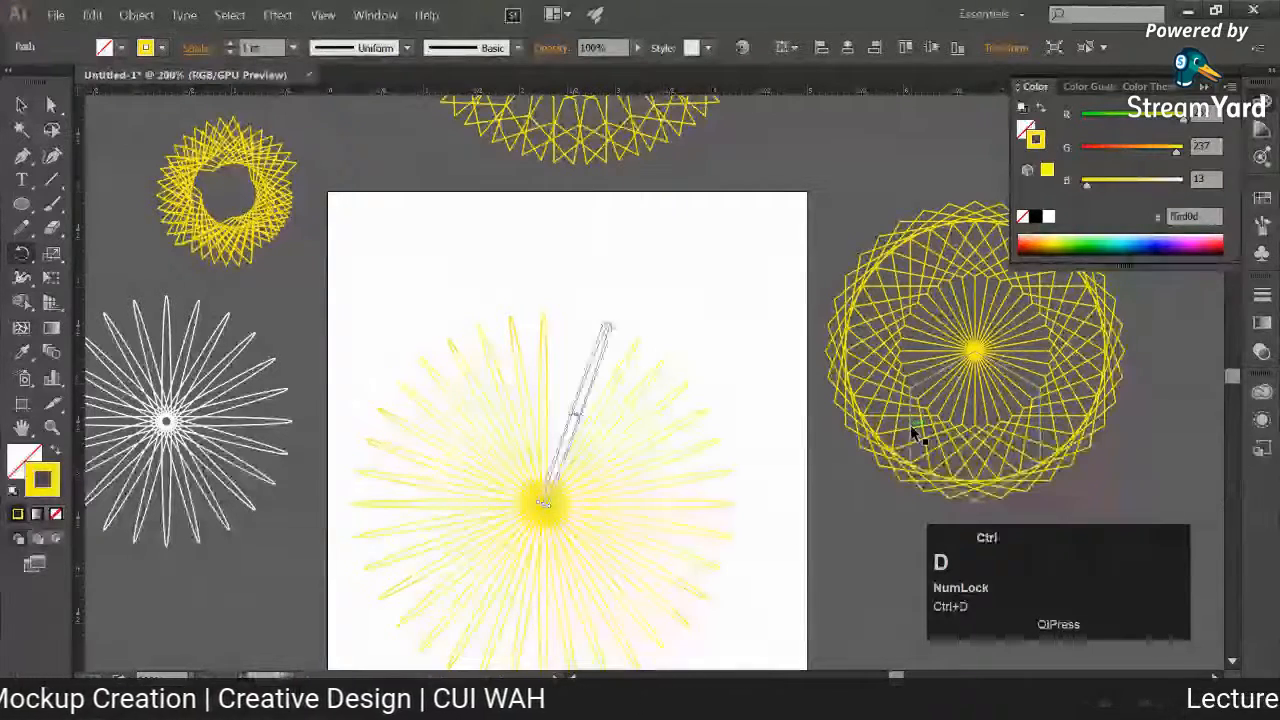
{"action": "key", "text": "ctrl+d"}
Step: Set the stroke colour of the entire new ellipse pattern to blue 204def and deselect it
{"action": "left_click", "coordinate": [21, 104]}
{"action": "left_click_drag", "start_coordinate": [369, 294], "coordinate": [718, 626]}
{"action": "double_click", "coordinate": [1037, 139]}
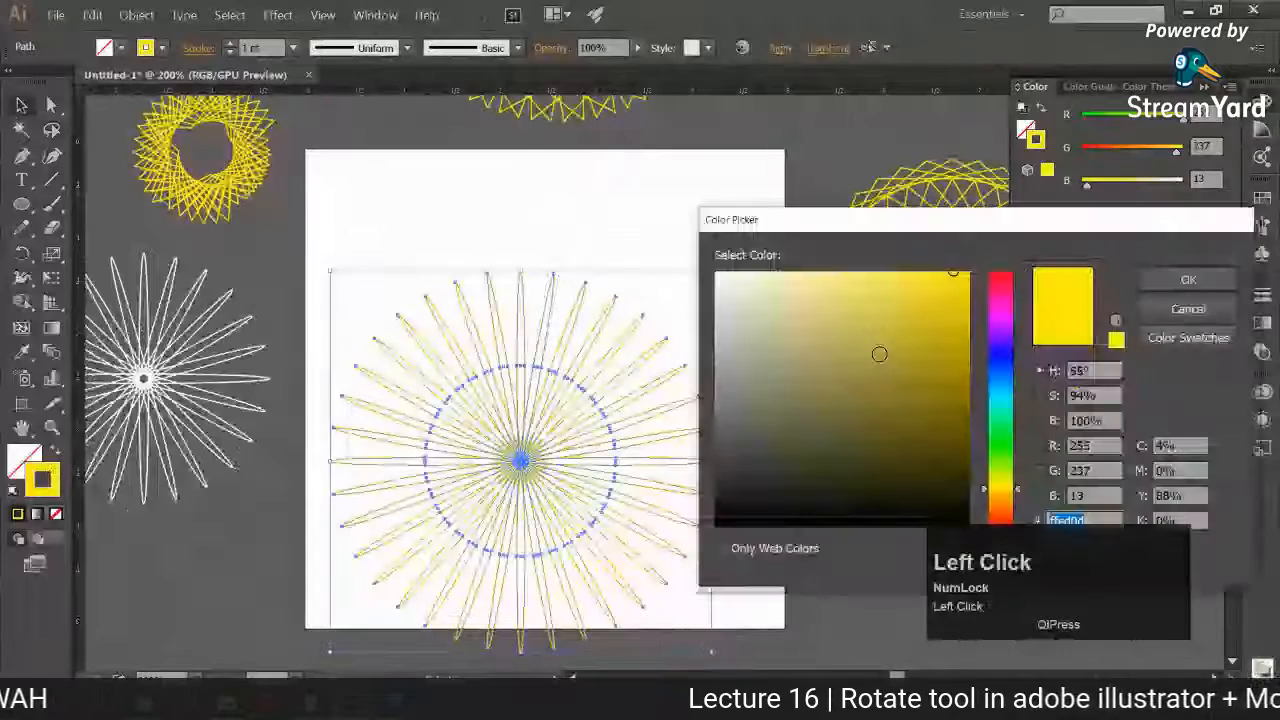
{"action": "left_click", "coordinate": [1000, 365]}
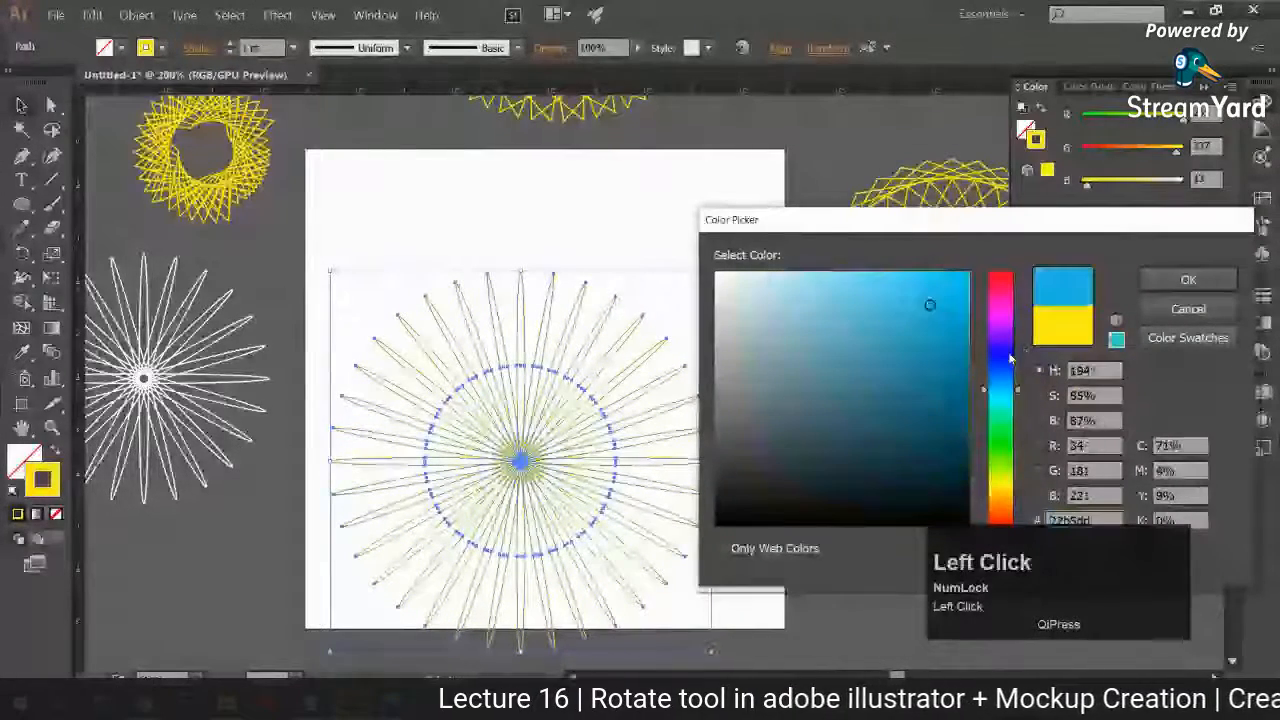
{"action": "left_click", "coordinate": [935, 287]}
{"action": "left_click", "coordinate": [1187, 281]}
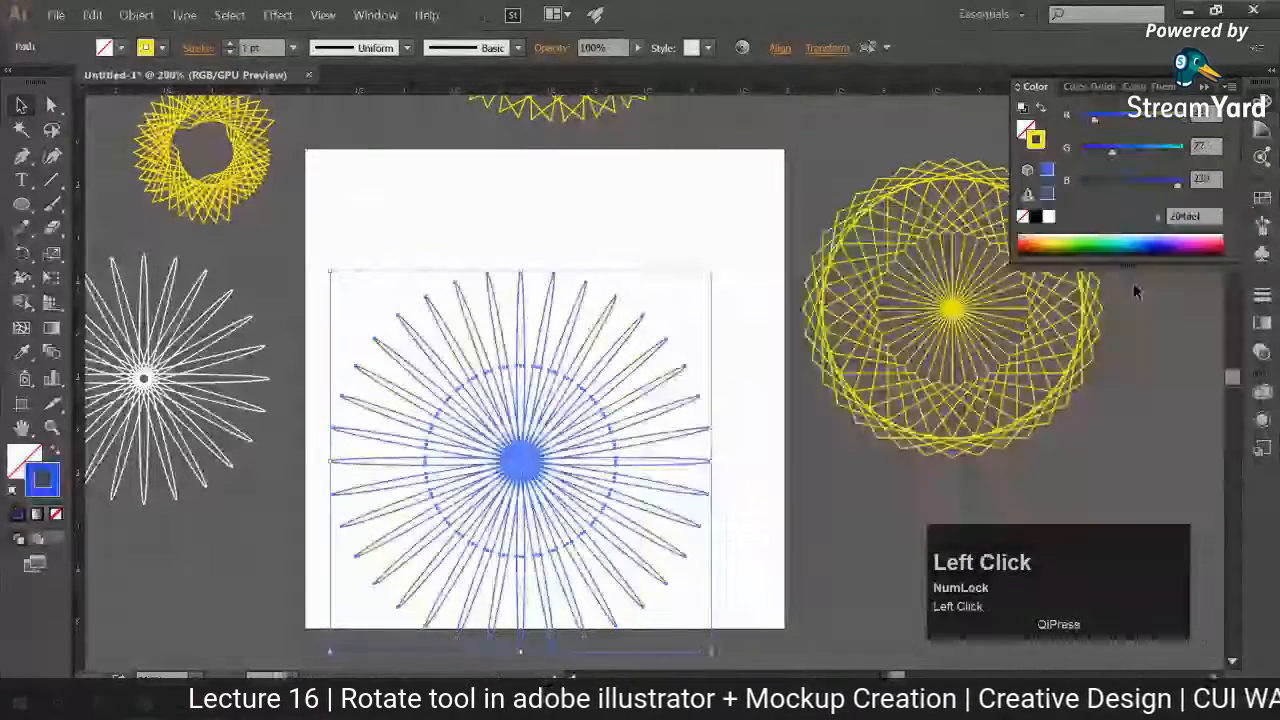
{"action": "left_click", "coordinate": [1135, 290]}
Step: Select the whole blue ellipse pattern and move it off the artboard, below the white ellipse pattern
{"action": "left_click_drag", "start_coordinate": [501, 457], "coordinate": [533, 378]}
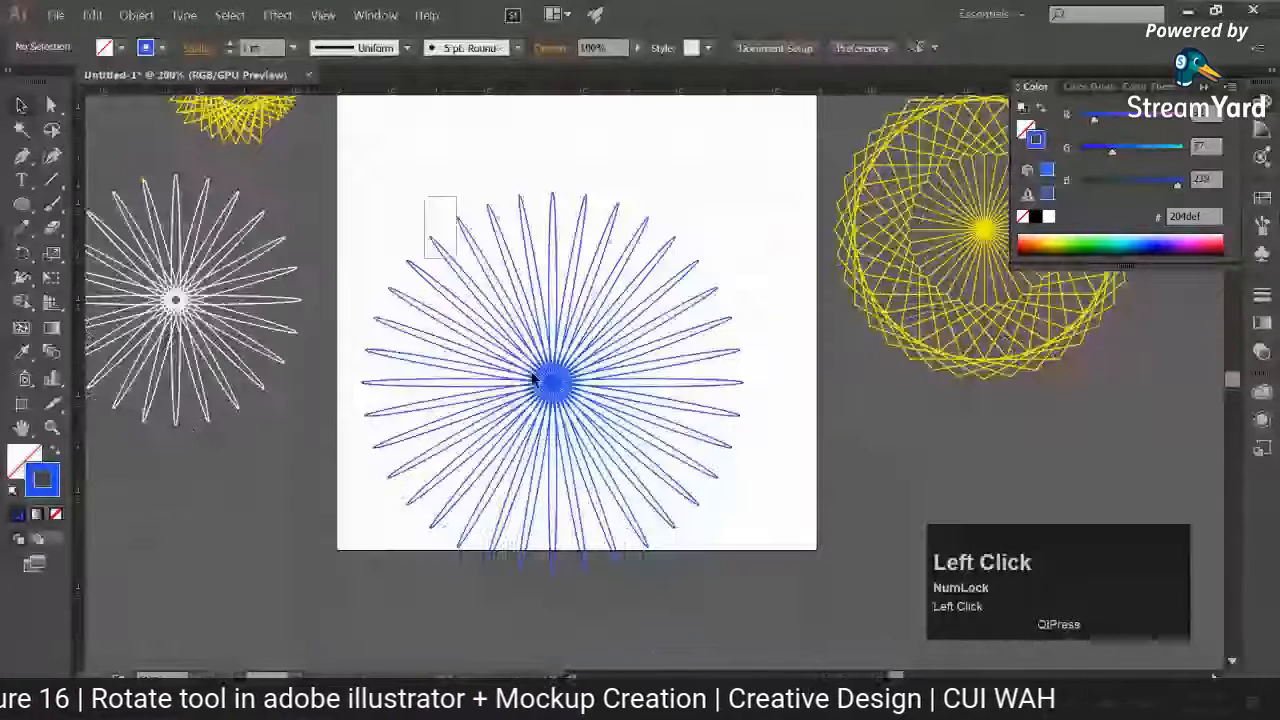
{"action": "left_click", "coordinate": [533, 378]}
{"action": "key", "text": "space"}
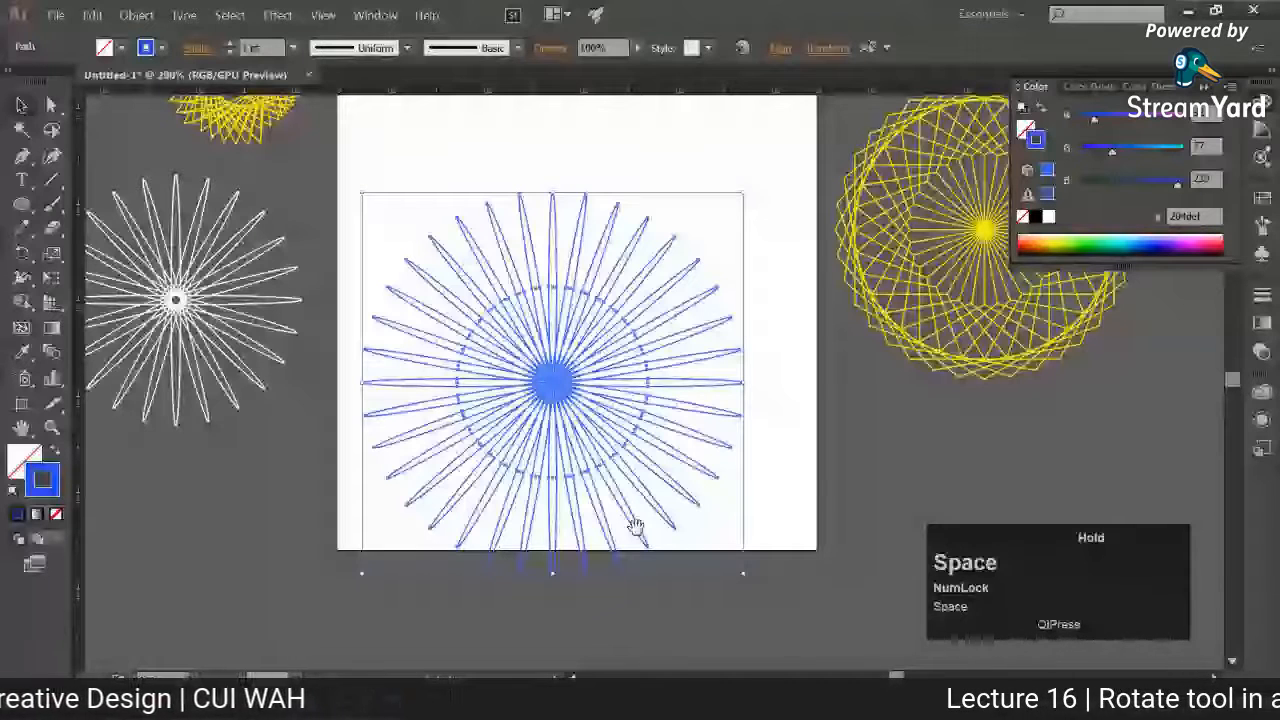
{"action": "left_click_drag", "start_coordinate": [636, 527], "coordinate": [660, 656]}
{"action": "left_click_drag", "start_coordinate": [576, 420], "coordinate": [129, 649]}
Step: Draw a small upright triangle with a flat base on the artboard using the Polygon tool with three sides
{"action": "right_click", "coordinate": [22, 204]}
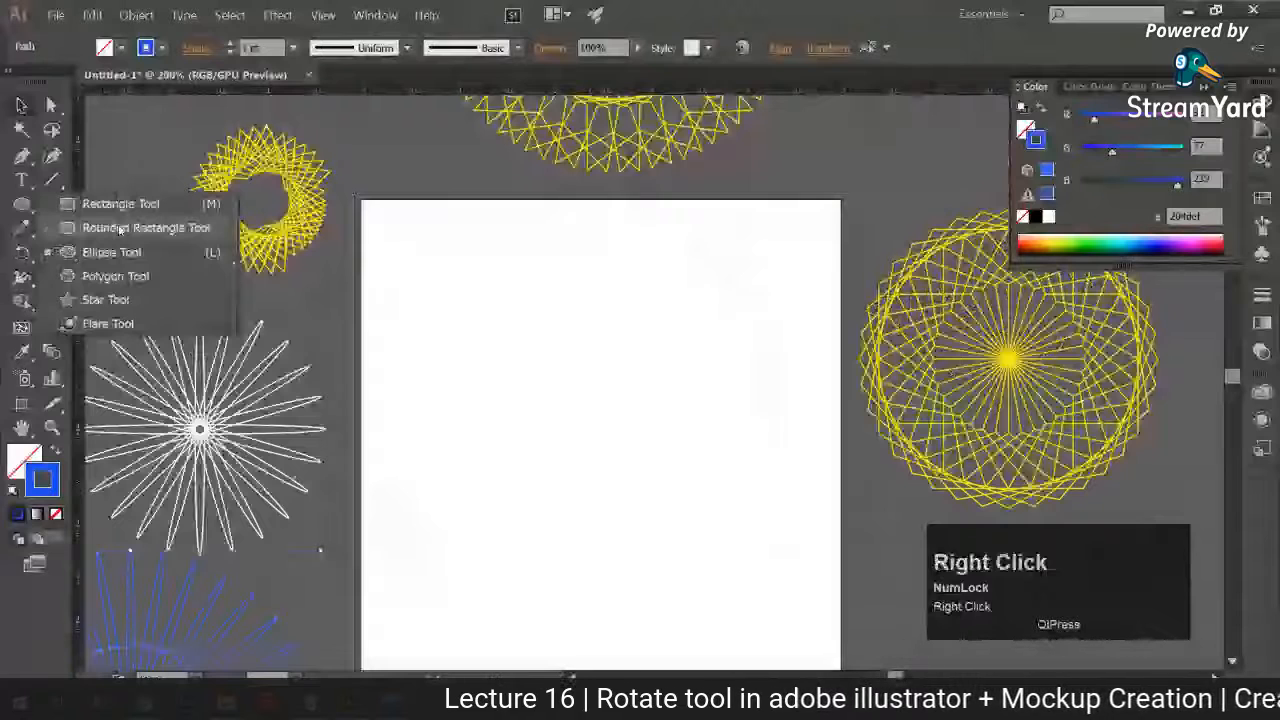
{"action": "left_click", "coordinate": [115, 276]}
{"action": "left_click_drag", "start_coordinate": [608, 396], "coordinate": [641, 453]}
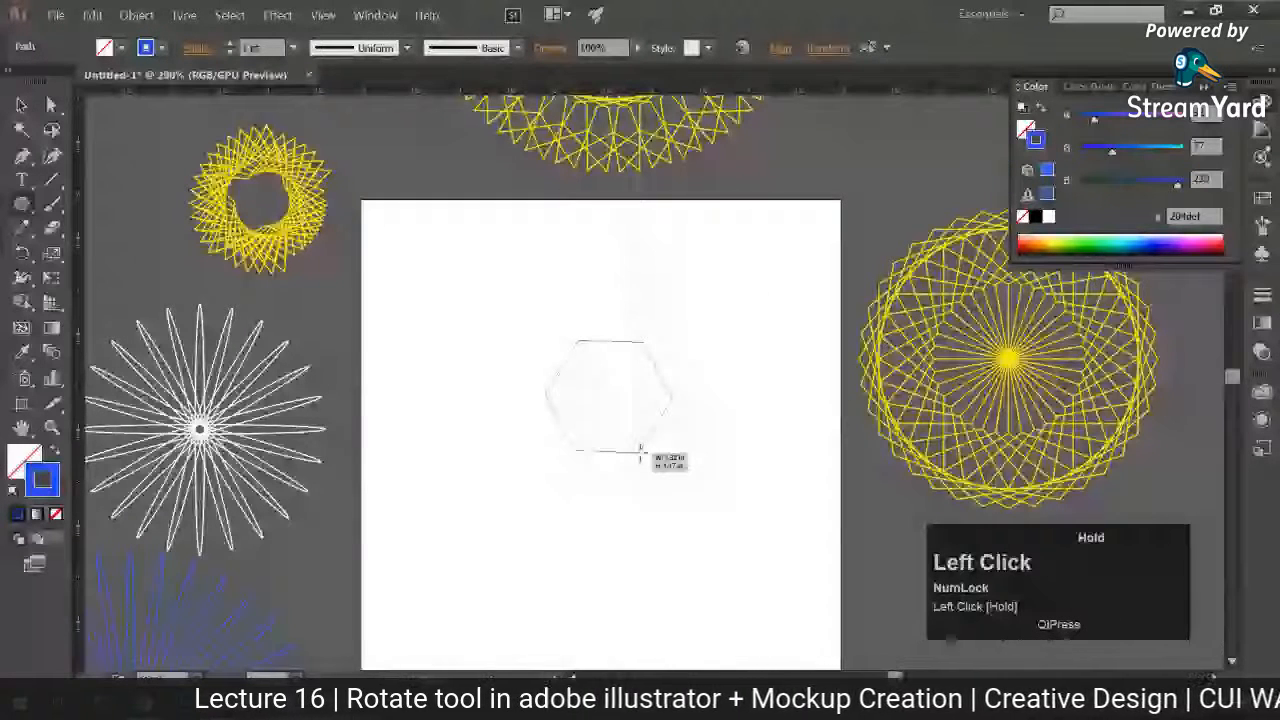
{"action": "key", "text": "Down"}
{"action": "key", "text": "Down"}
{"action": "key", "text": "Down"}
{"action": "left_click_drag", "start_coordinate": [641, 453], "coordinate": [650, 419]}
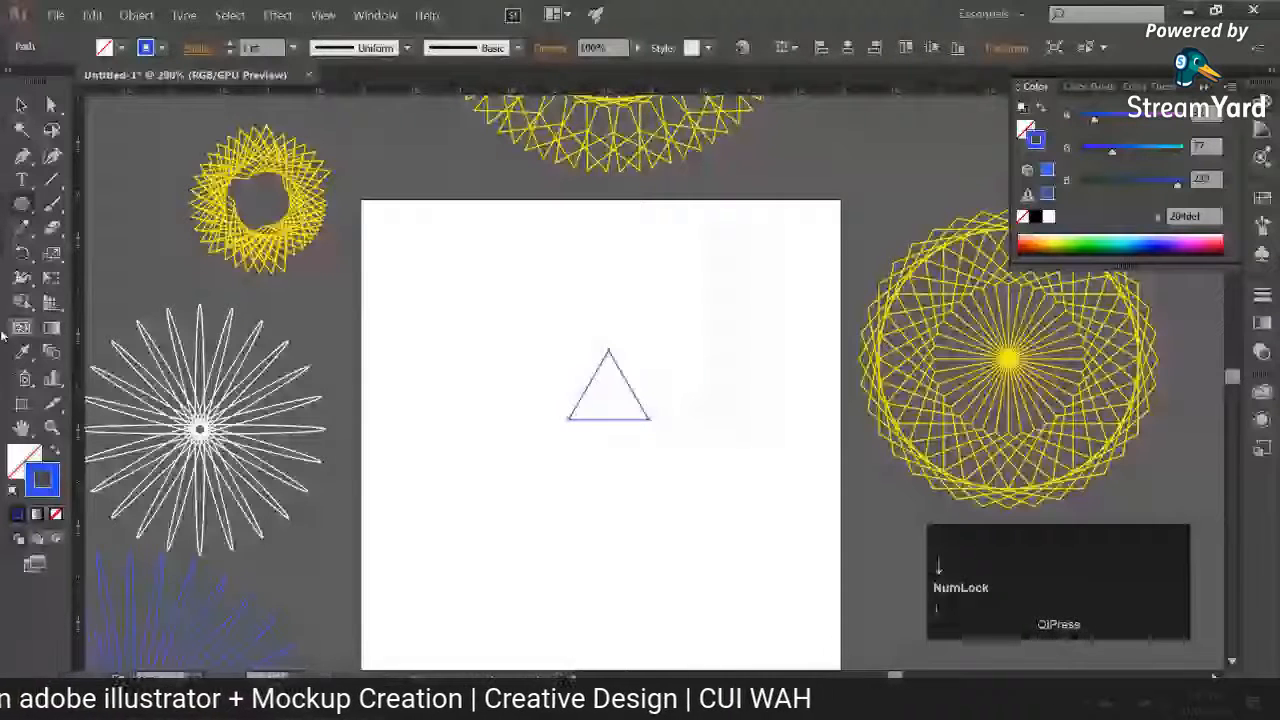
Step: Rotate a copy of the triangle 10° about its lower-left corner, repeat it to a full circle and deselect
{"action": "left_click", "coordinate": [22, 253]}
{"action": "left_click", "coordinate": [568, 418], "text": "alt"}
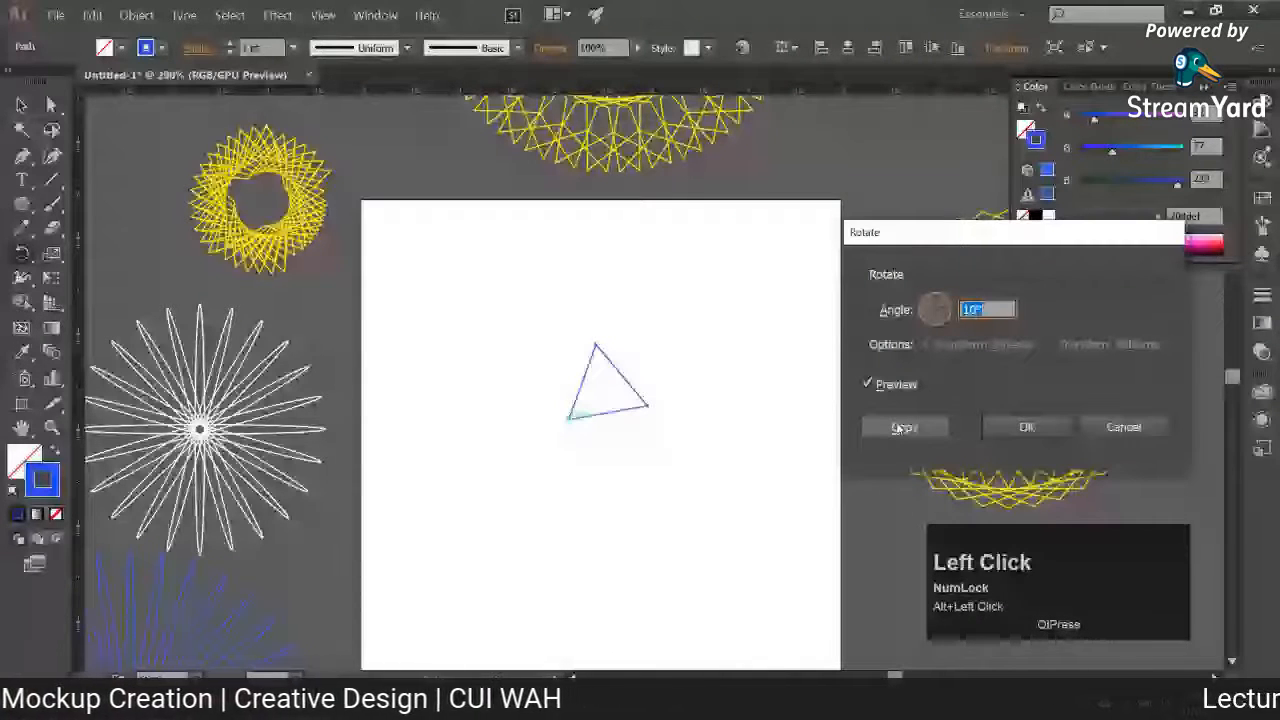
{"action": "left_click", "coordinate": [900, 428]}
{"action": "key", "text": "ctrl+d"}
{"action": "key", "text": "ctrl+d"}
{"action": "key", "text": "ctrl+d"}
{"action": "key", "text": "ctrl+d"}
{"action": "key", "text": "ctrl+d"}
{"action": "key", "text": "ctrl+d"}
{"action": "key", "text": "ctrl+d"}
{"action": "key", "text": "ctrl+d"}
{"action": "key", "text": "ctrl+d"}
{"action": "key", "text": "ctrl+d"}
{"action": "key", "text": "ctrl+d"}
{"action": "key", "text": "ctrl+d"}
{"action": "key", "text": "ctrl+d"}
{"action": "key", "text": "ctrl+d"}
{"action": "key", "text": "ctrl+d"}
{"action": "key", "text": "ctrl+d"}
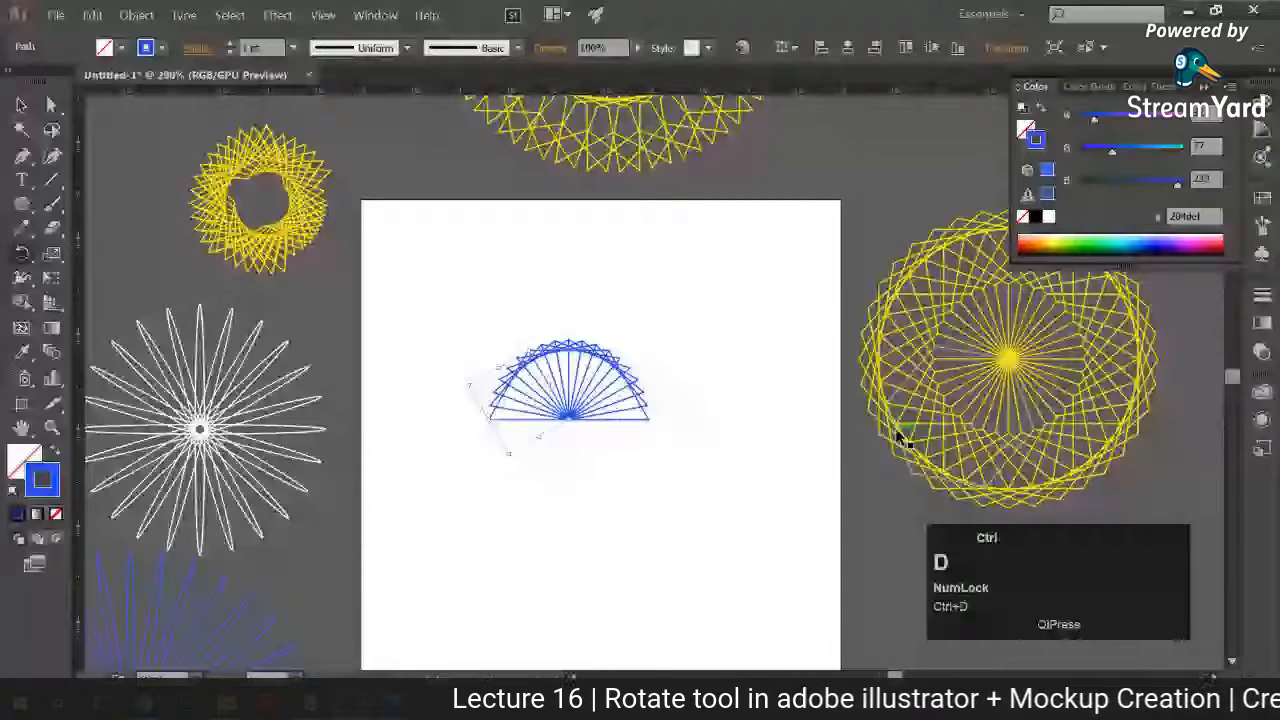
{"action": "key", "text": "ctrl+d"}
{"action": "key", "text": "ctrl+d"}
{"action": "key", "text": "ctrl+d"}
{"action": "key", "text": "ctrl+d"}
{"action": "key", "text": "ctrl+d"}
{"action": "key", "text": "ctrl+d"}
{"action": "key", "text": "ctrl+d"}
{"action": "key", "text": "ctrl+d"}
{"action": "key", "text": "ctrl+d"}
{"action": "key", "text": "ctrl+d"}
{"action": "key", "text": "ctrl+d"}
{"action": "key", "text": "ctrl+d"}
{"action": "key", "text": "ctrl+d"}
{"action": "key", "text": "ctrl+d"}
{"action": "key", "text": "ctrl+d"}
{"action": "key", "text": "ctrl+d"}
{"action": "key", "text": "ctrl+d"}
{"action": "key", "text": "ctrl+d"}
{"action": "left_click", "coordinate": [438, 322]}
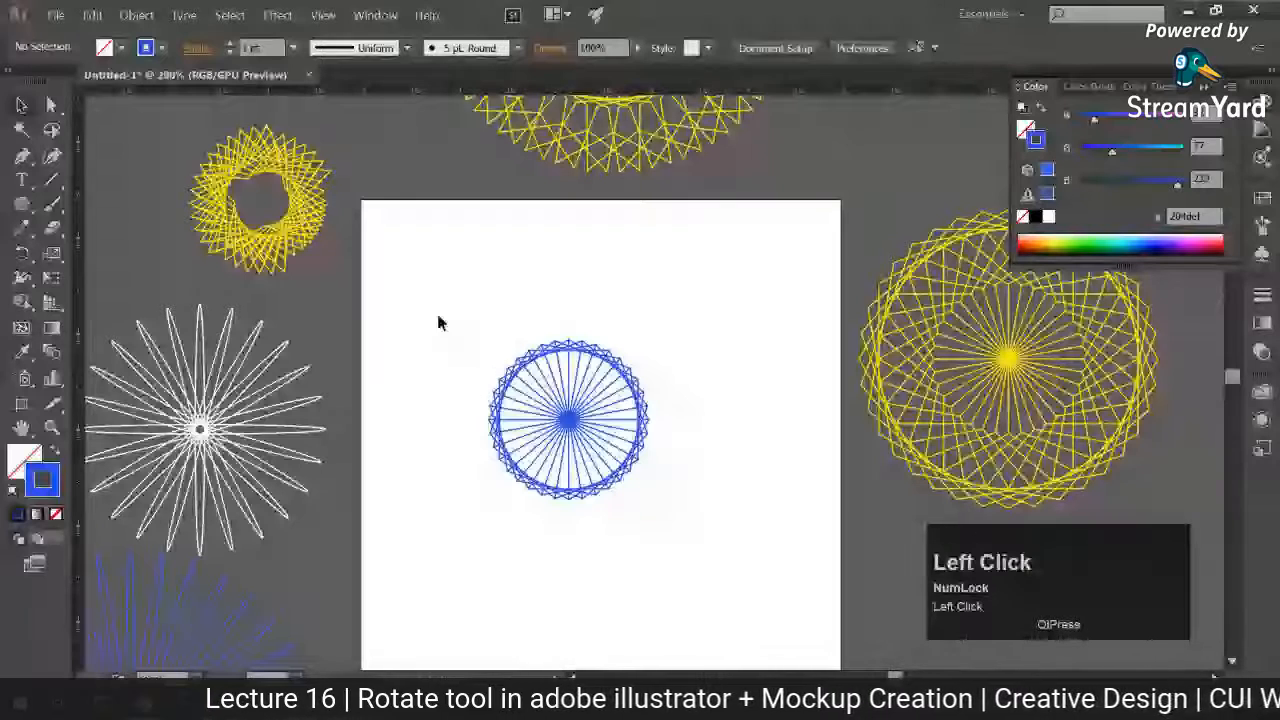
Step: Move the whole blue triangle pattern to the lower-right area of the artboard and deselect it
{"action": "left_click_drag", "start_coordinate": [438, 322], "coordinate": [700, 530]}
{"action": "left_click_drag", "start_coordinate": [569, 420], "coordinate": [686, 586]}
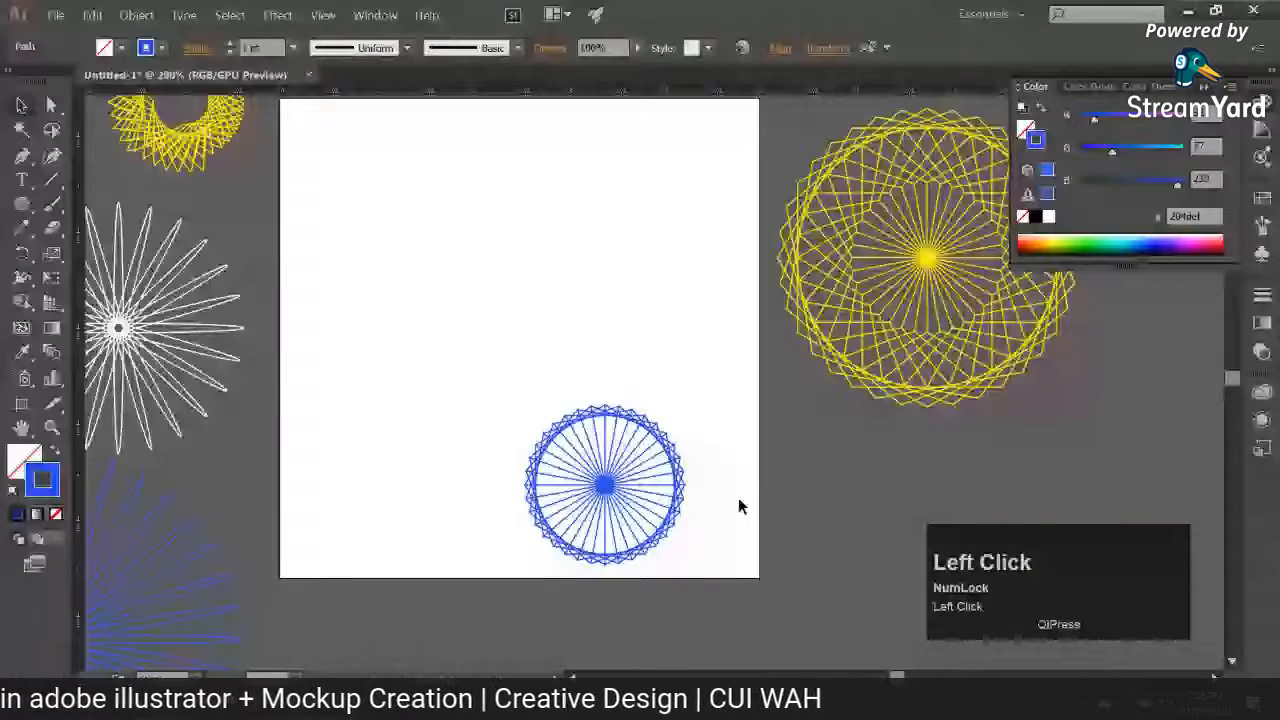
{"action": "left_click", "coordinate": [740, 507]}
{"action": "left_click_drag", "start_coordinate": [740, 507], "coordinate": [758, 566]}
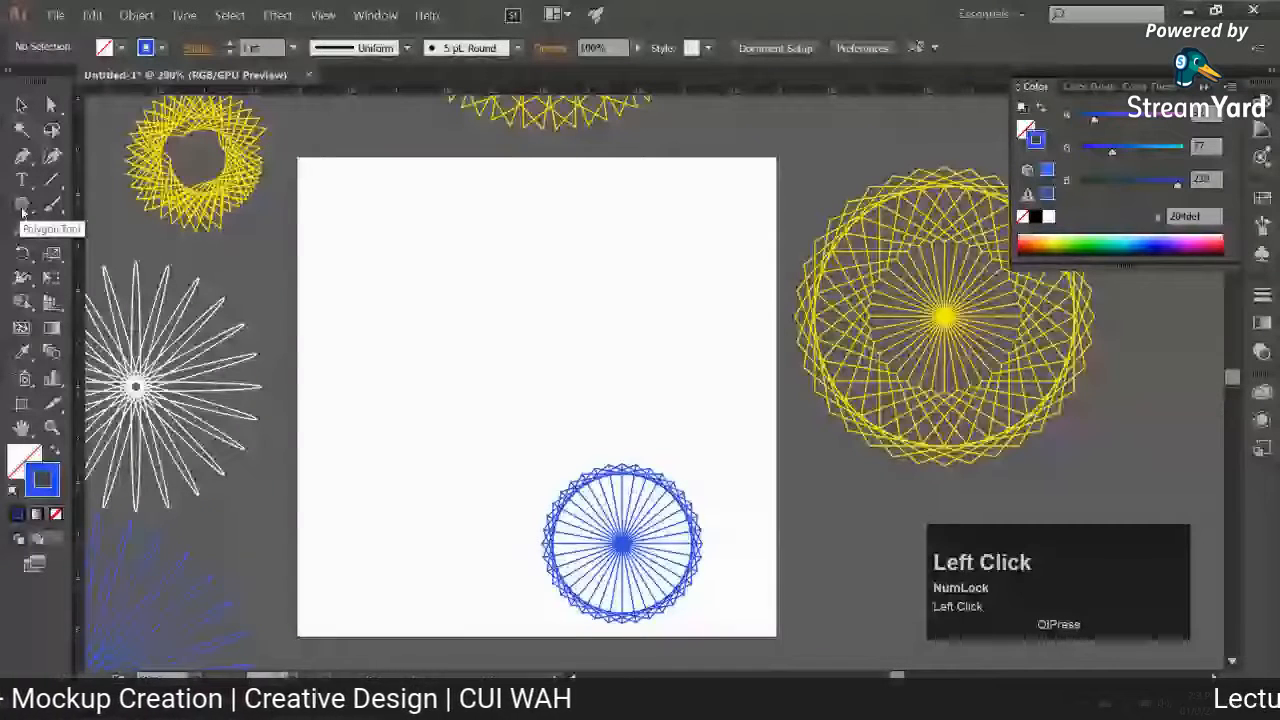
Step: Set the fill to white and build a second circle of rotated triangle copies in the artboard's upper-left area
{"action": "double_click", "coordinate": [24, 460]}
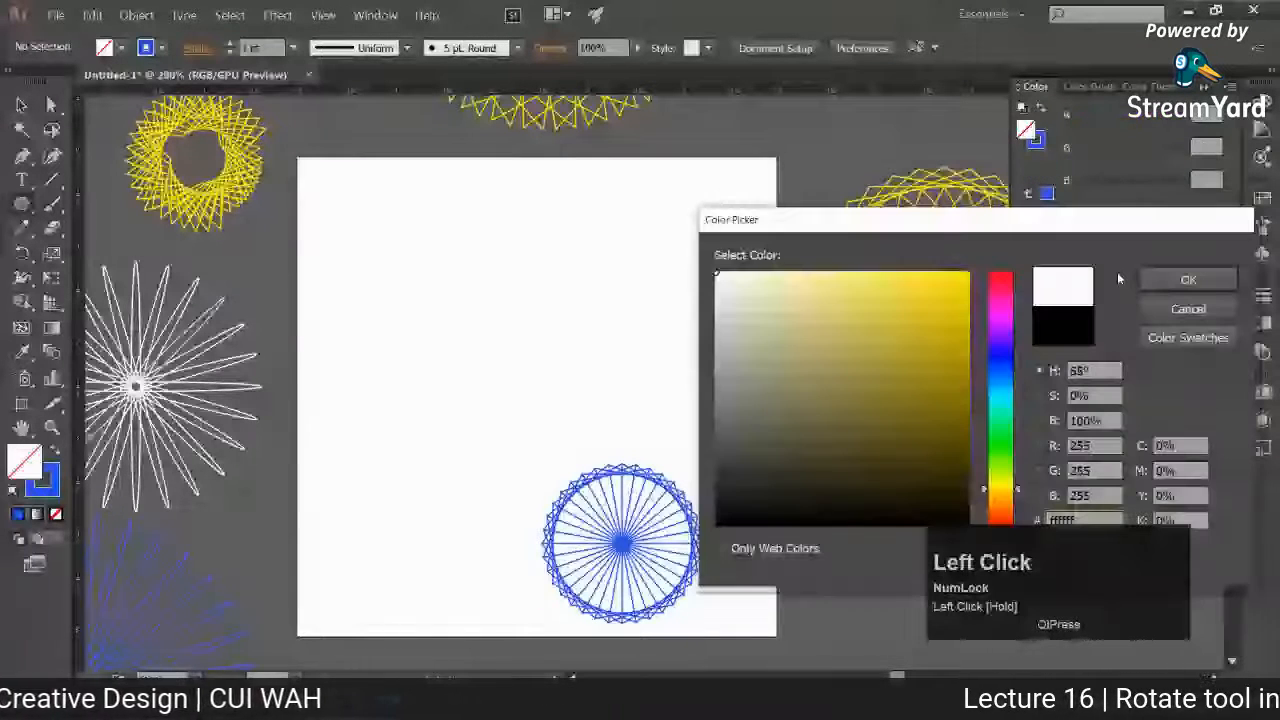
{"action": "left_click", "coordinate": [1188, 279]}
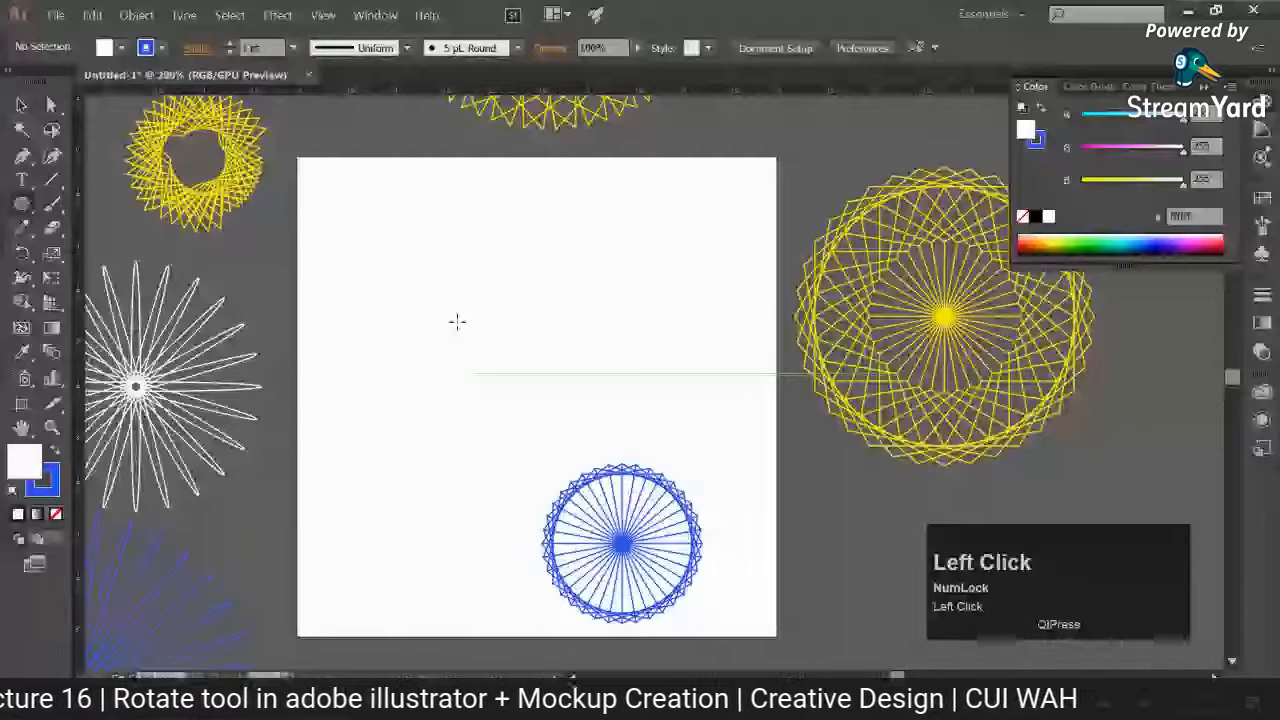
{"action": "key", "text": "ctrl+d"}
{"action": "key", "text": "ctrl+d"}
{"action": "key", "text": "ctrl+d"}
{"action": "key", "text": "ctrl+d"}
{"action": "key", "text": "ctrl+d"}
{"action": "key", "text": "ctrl+d"}
{"action": "key", "text": "ctrl+d"}
{"action": "key", "text": "ctrl+d"}
{"action": "key", "text": "ctrl+d"}
{"action": "key", "text": "ctrl+d"}
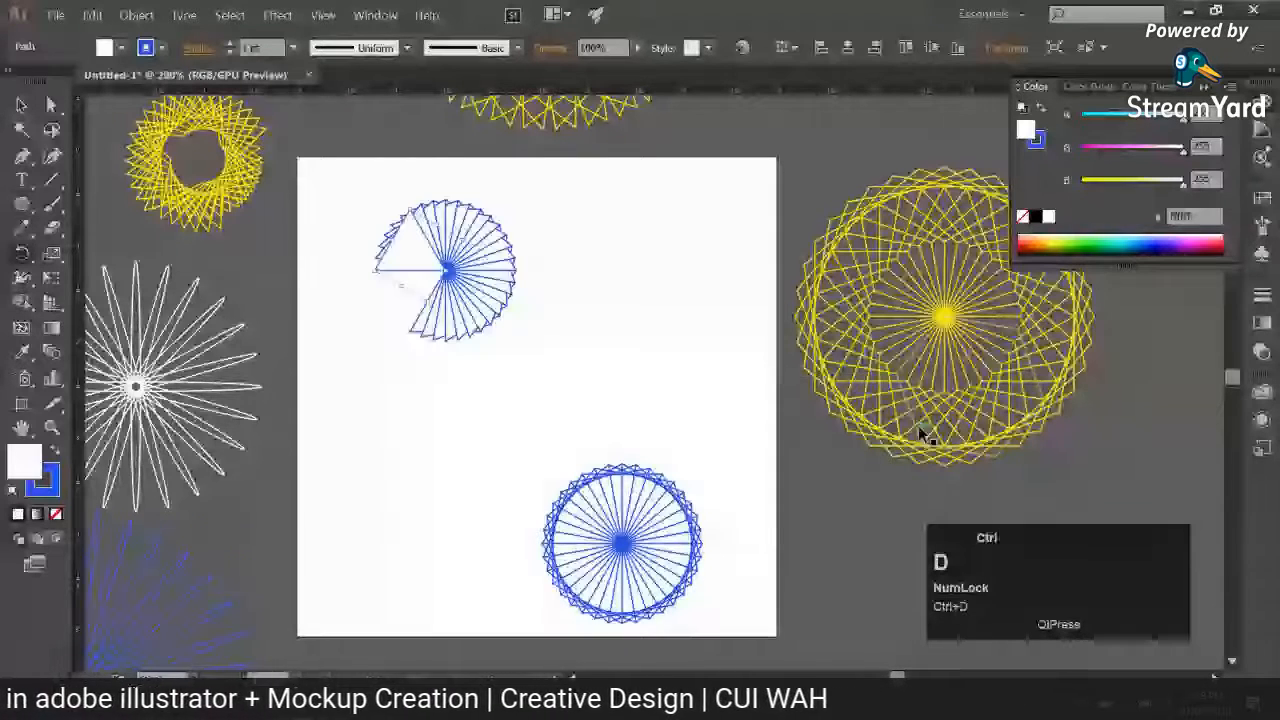
{"action": "key", "text": "ctrl+d"}
{"action": "key", "text": "ctrl+d"}
{"action": "key", "text": "ctrl+d"}
{"action": "key", "text": "ctrl+d"}
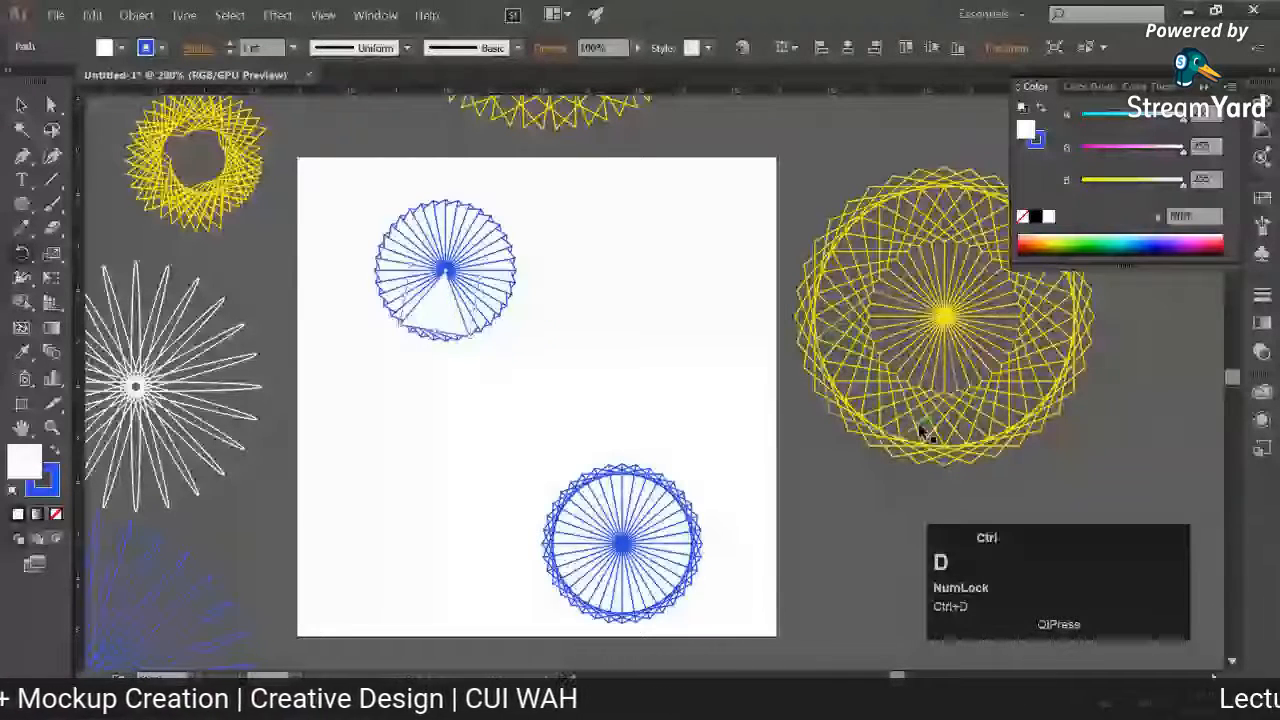
{"action": "left_click", "coordinate": [423, 386]}
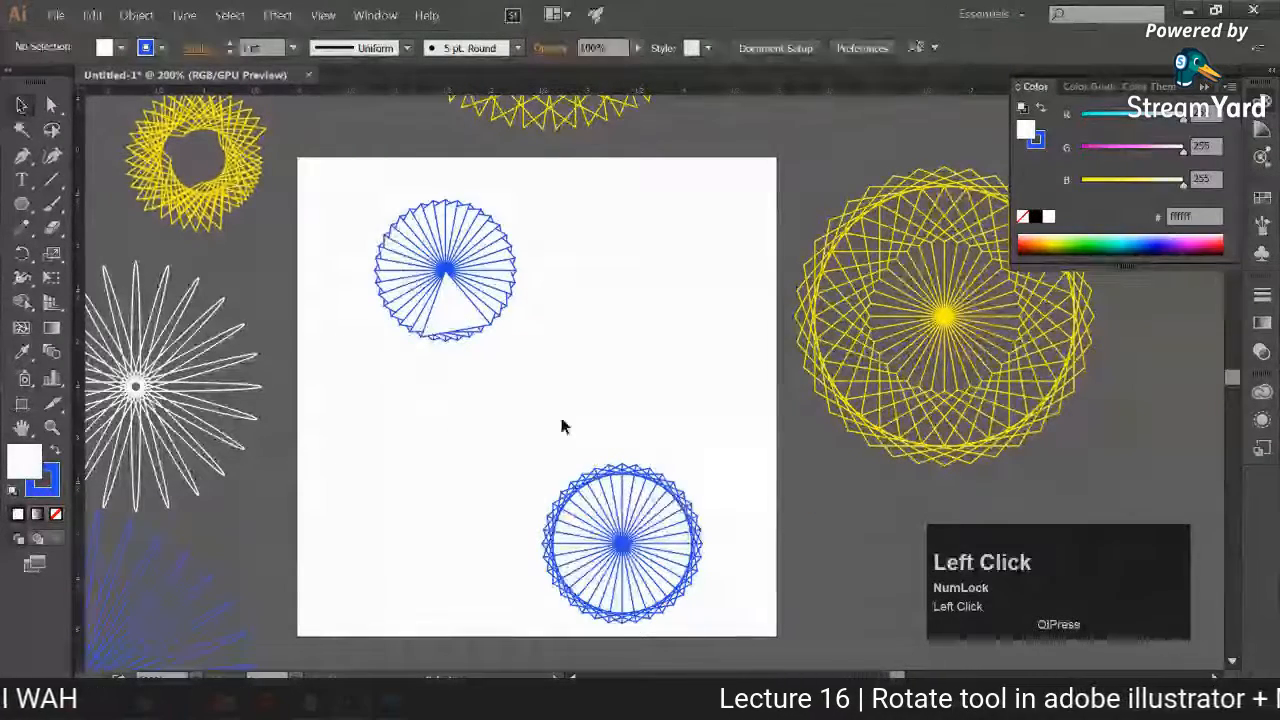
Step: Remove the white fill from the upper-left triangle pattern, keeping only its blue stroke, and deselect it
{"action": "left_click", "coordinate": [464, 335]}
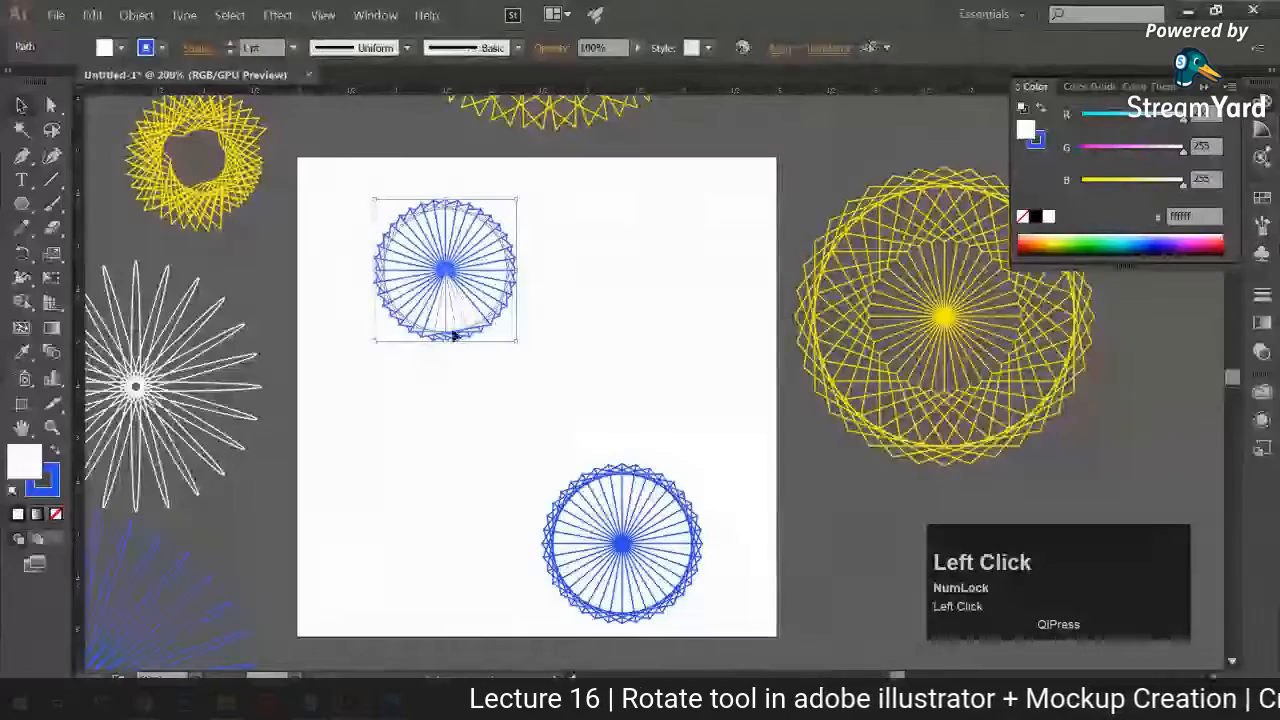
{"action": "left_click", "coordinate": [56, 514]}
{"action": "left_click", "coordinate": [444, 479]}
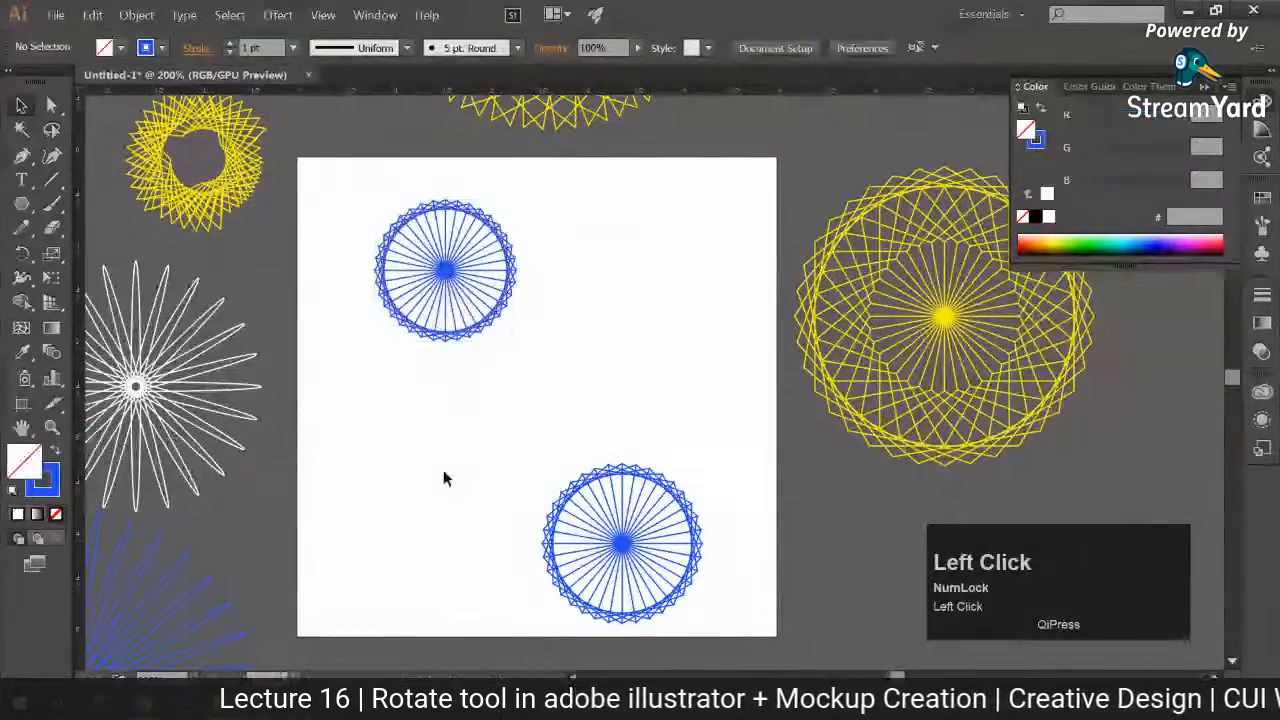
Step: Shift the white ellipse pattern slightly to the right, up against the artboard's left edge
{"action": "key", "text": "ctrl+minus"}
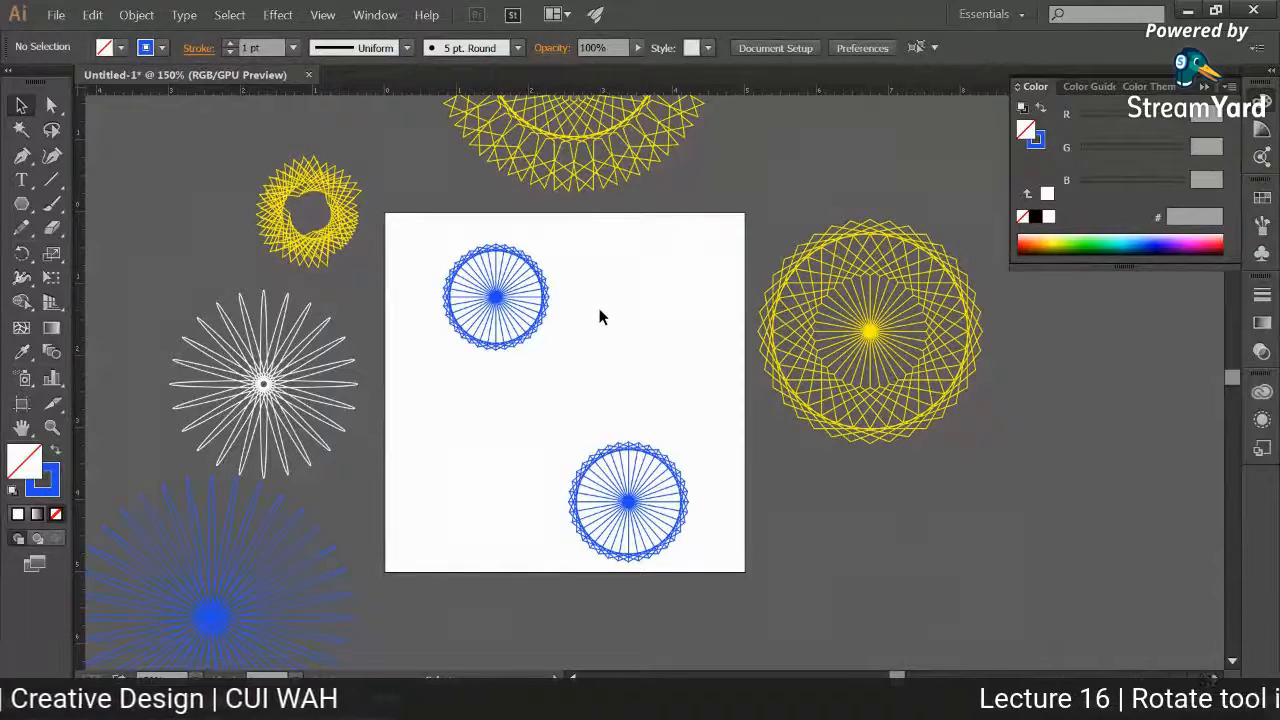
{"action": "key", "text": "space"}
{"action": "left_click_drag", "start_coordinate": [600, 310], "coordinate": [588, 361]}
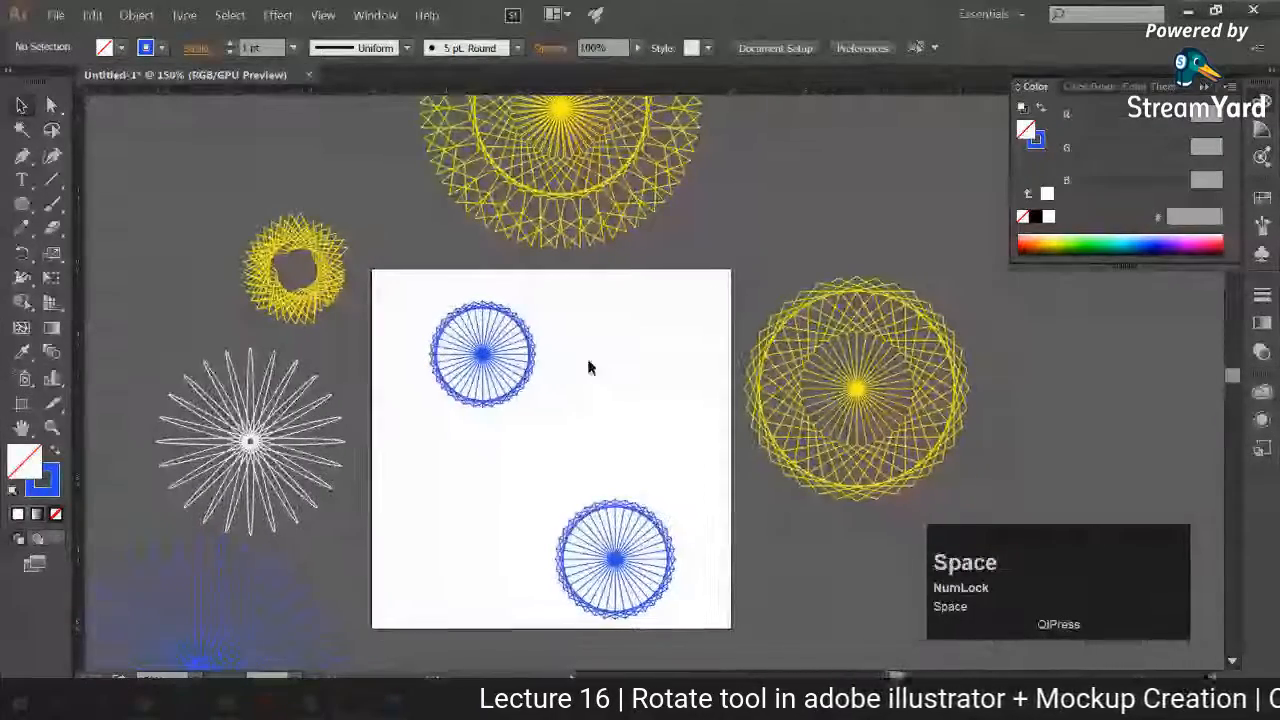
{"action": "key", "text": "ctrl+minus"}
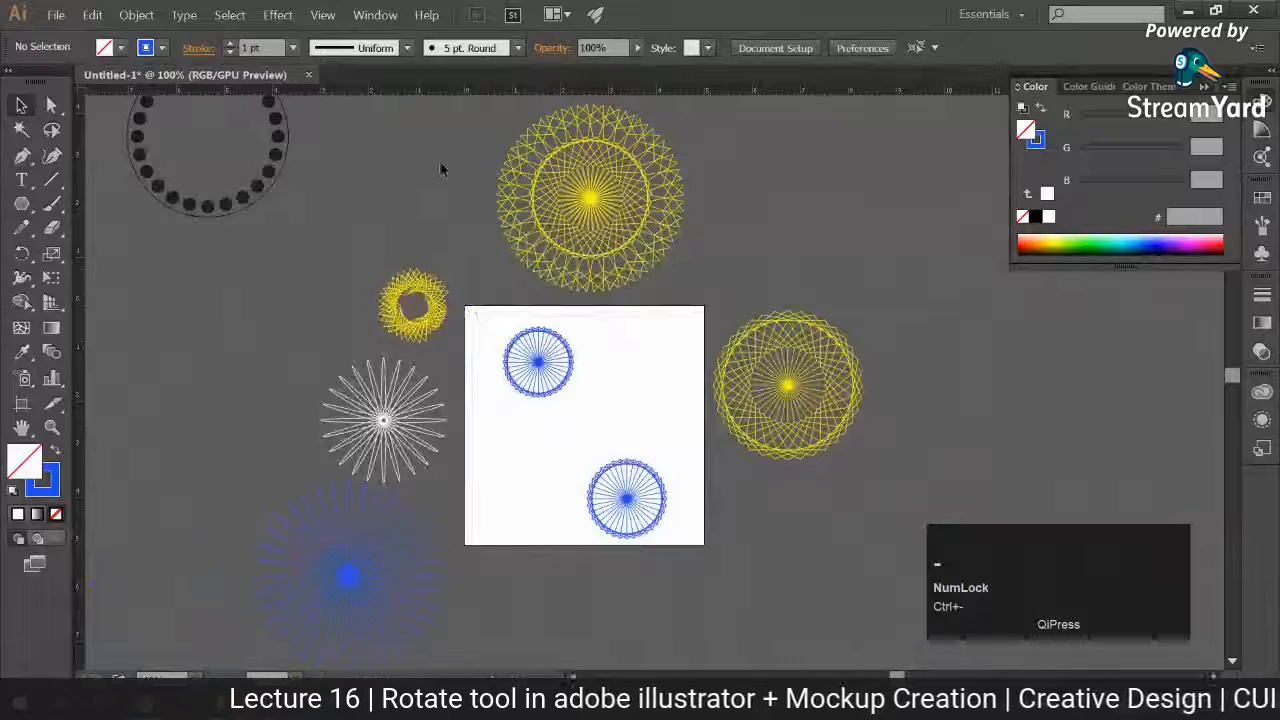
{"action": "left_click", "coordinate": [515, 165]}
{"action": "left_click", "coordinate": [440, 453]}
{"action": "left_click_drag", "start_coordinate": [440, 453], "coordinate": [443, 424]}
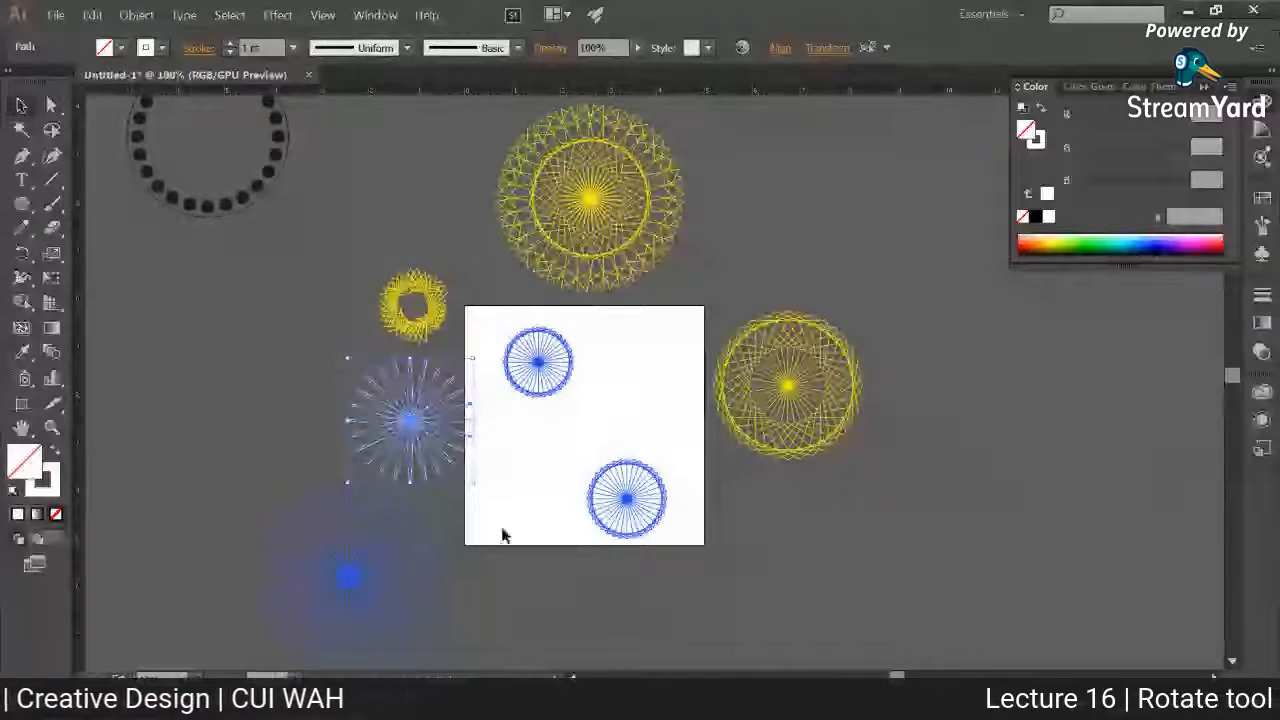
Step: Scale down the large blue ellipse pattern directly below the white ellipse pattern and set its stroke colour to white
{"action": "left_click", "coordinate": [440, 594]}
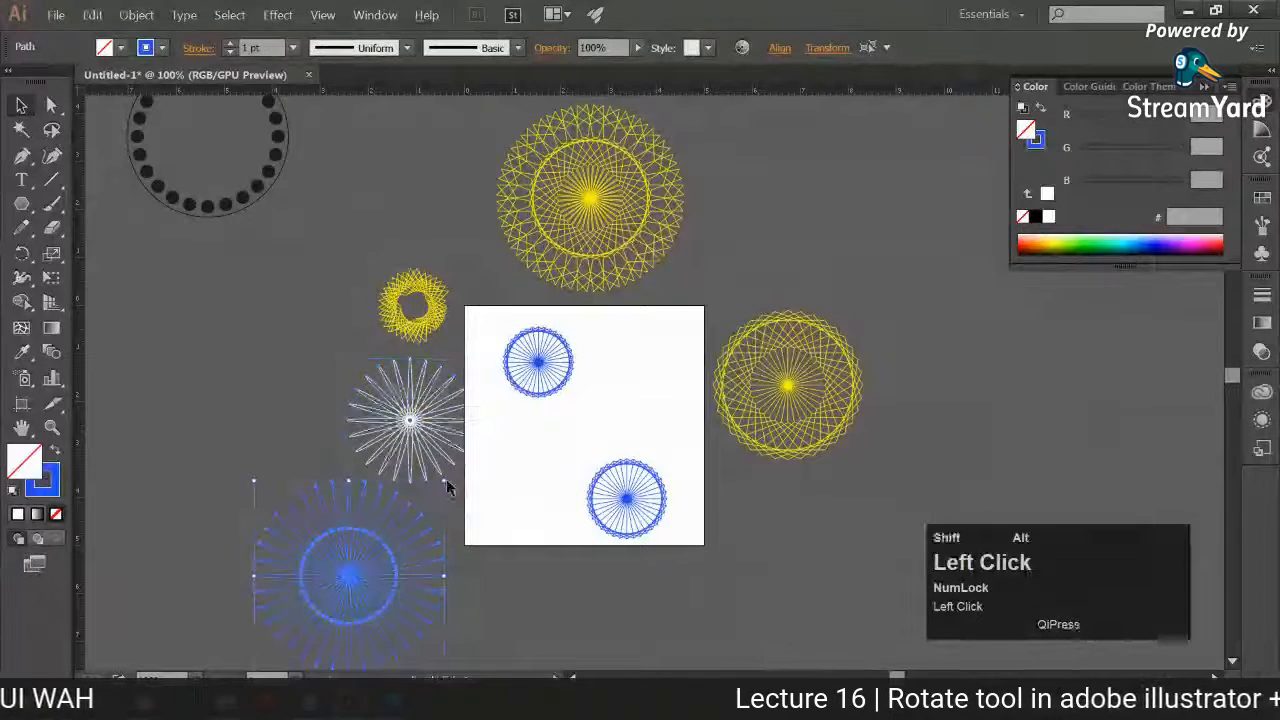
{"action": "left_click_drag", "start_coordinate": [446, 478], "coordinate": [433, 567]}
{"action": "double_click", "coordinate": [44, 482]}
{"action": "left_click", "coordinate": [717, 274]}
{"action": "left_click", "coordinate": [1187, 279]}
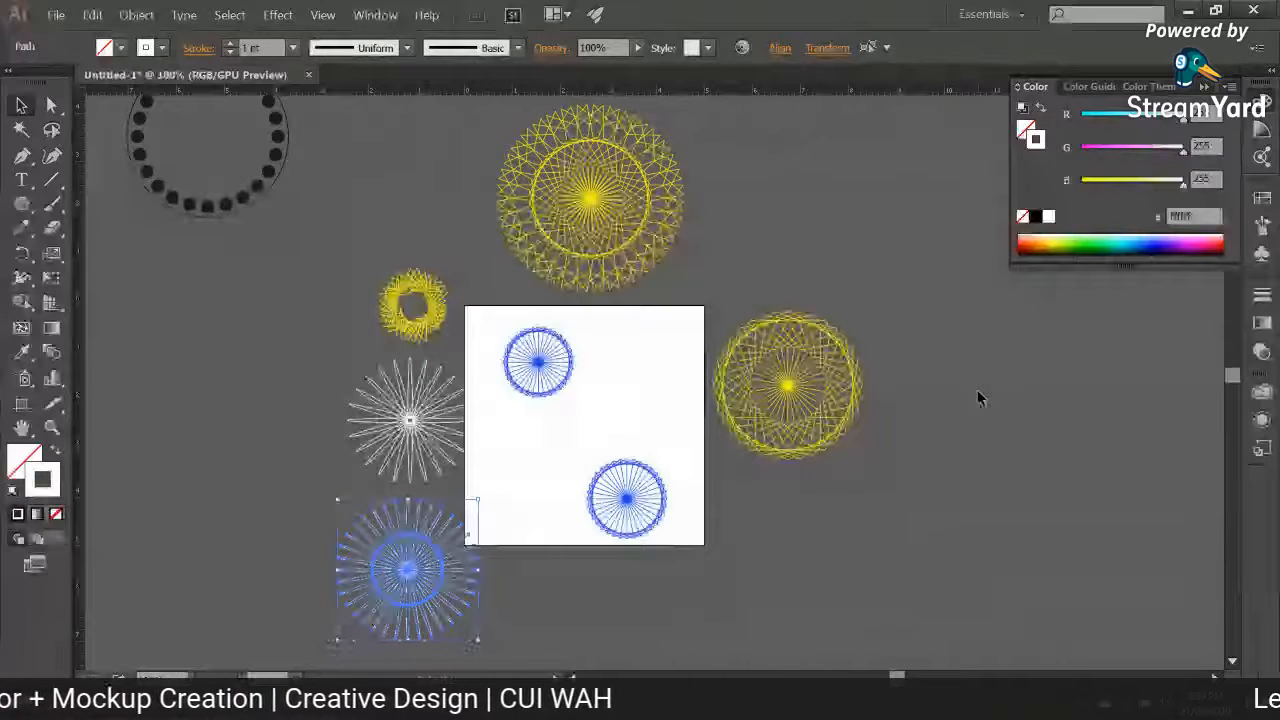
Step: Move the small yellow pattern and both white ellipse patterns together up and left, clear of the artboard, and deselect them
{"action": "left_click", "coordinate": [396, 404]}
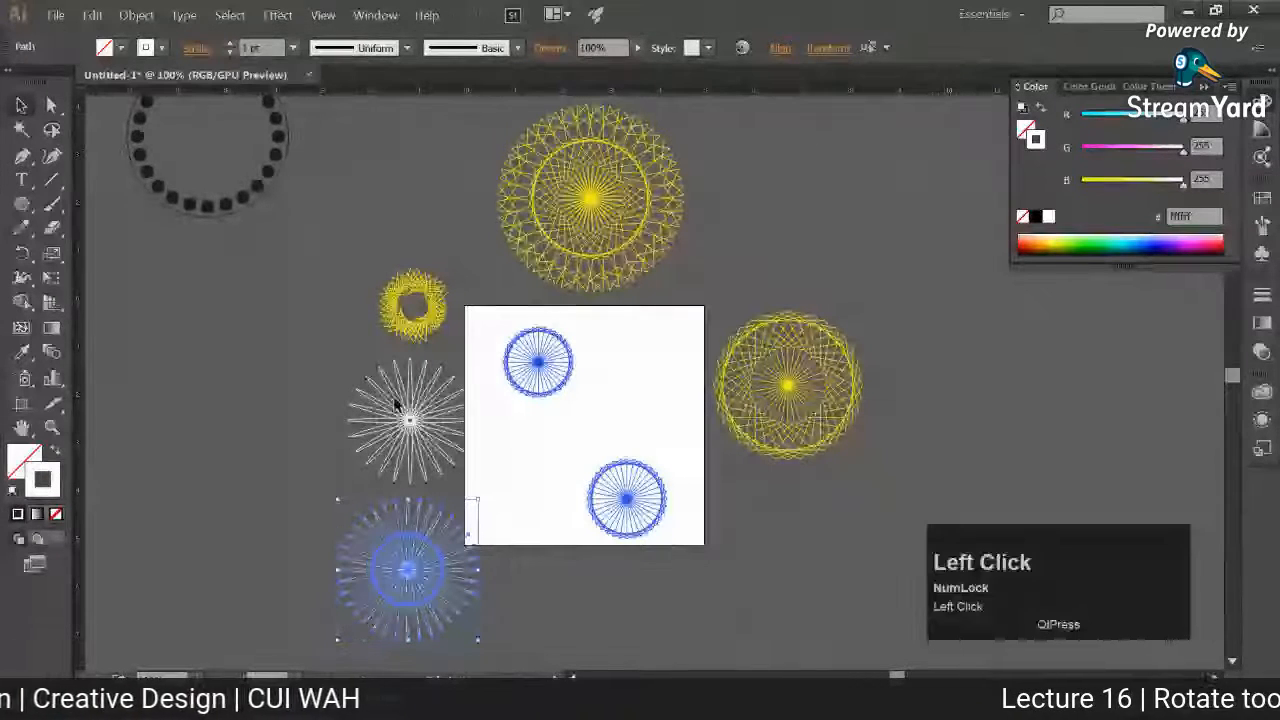
{"action": "left_click_drag", "start_coordinate": [396, 404], "coordinate": [354, 337]}
{"action": "left_click", "coordinate": [404, 599]}
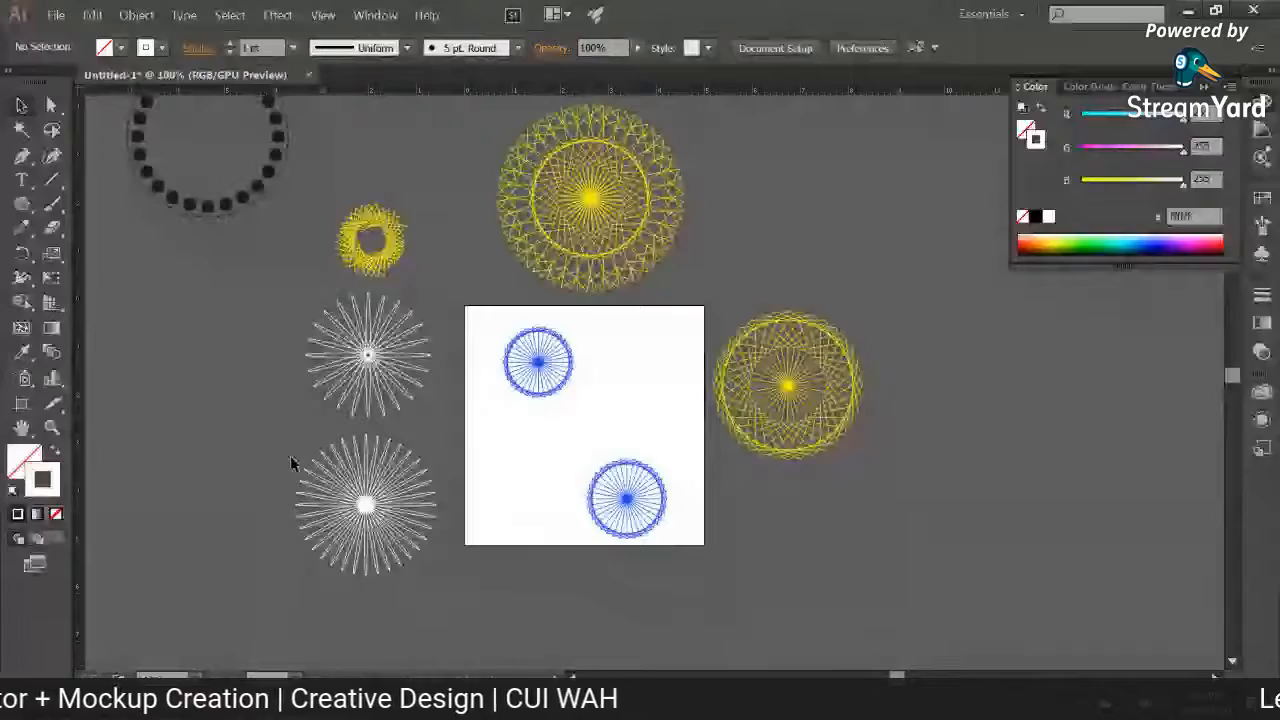
Step: Move the upper blue triangle pattern off the artboard, to the left of the upper white ellipse pattern
{"action": "key", "text": "ctrl+equal"}
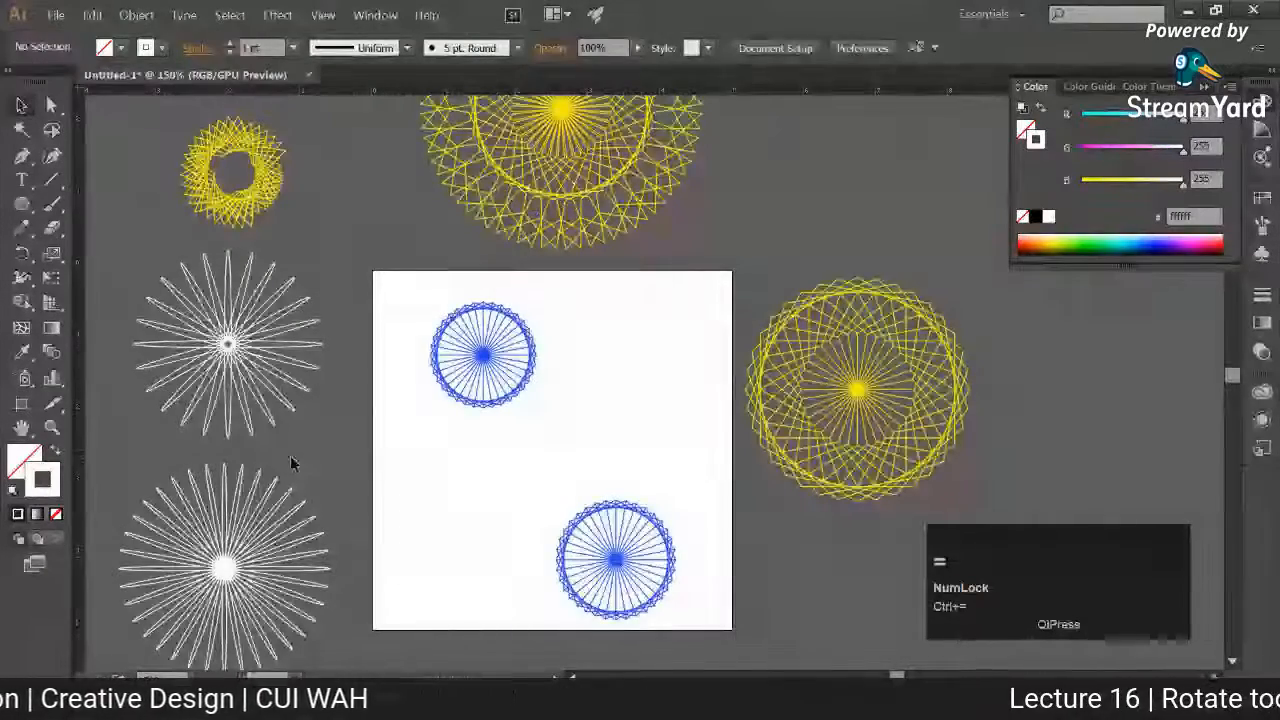
{"action": "key", "text": "space"}
{"action": "left_click_drag", "start_coordinate": [409, 480], "coordinate": [444, 440]}
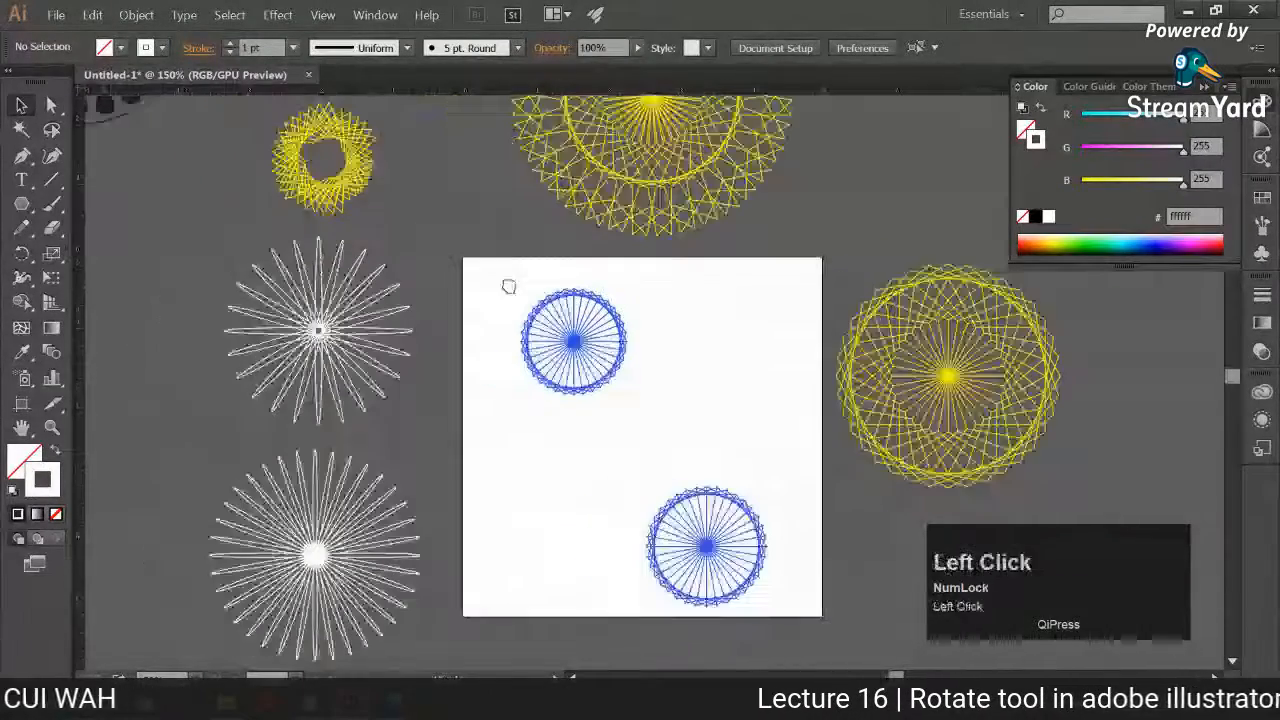
{"action": "left_click_drag", "start_coordinate": [626, 372], "coordinate": [183, 318]}
{"action": "left_click", "coordinate": [540, 456]}
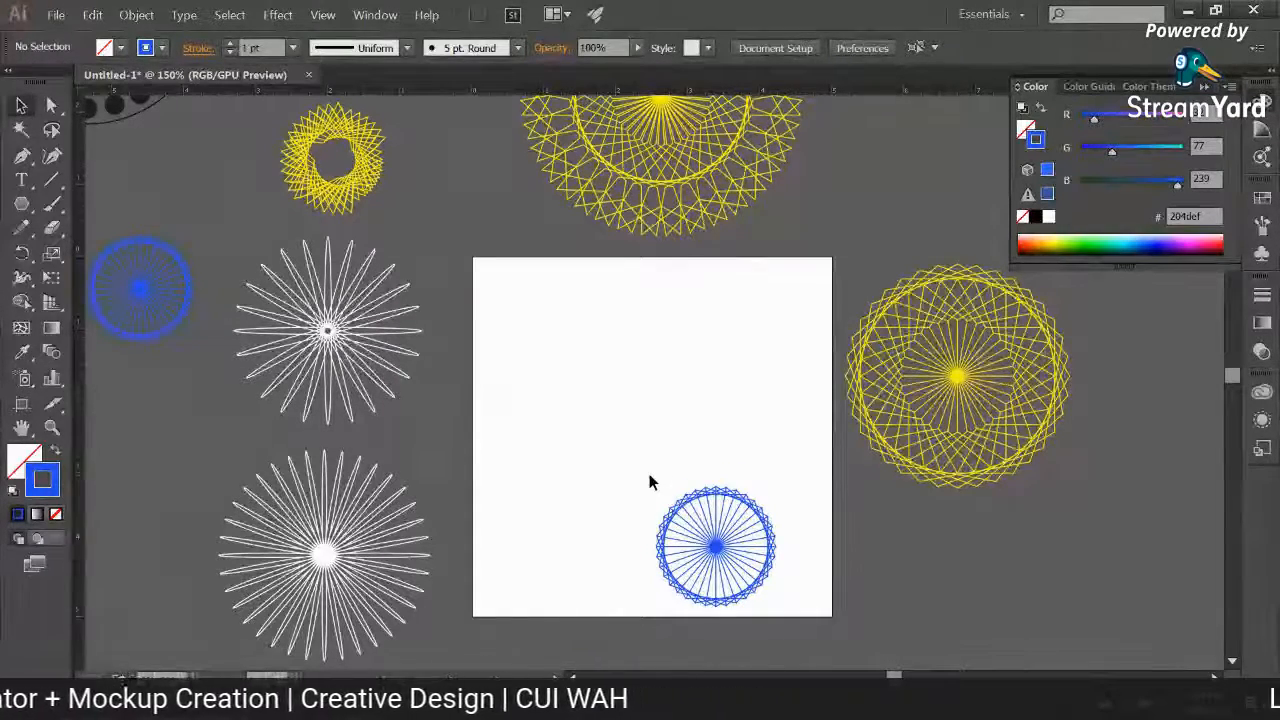
Step: Change the stroke colour of the moved triangle pattern to lighter blue 20a0ef and deselect it
{"action": "left_click", "coordinate": [152, 341]}
{"action": "left_click_drag", "start_coordinate": [152, 341], "coordinate": [126, 206]}
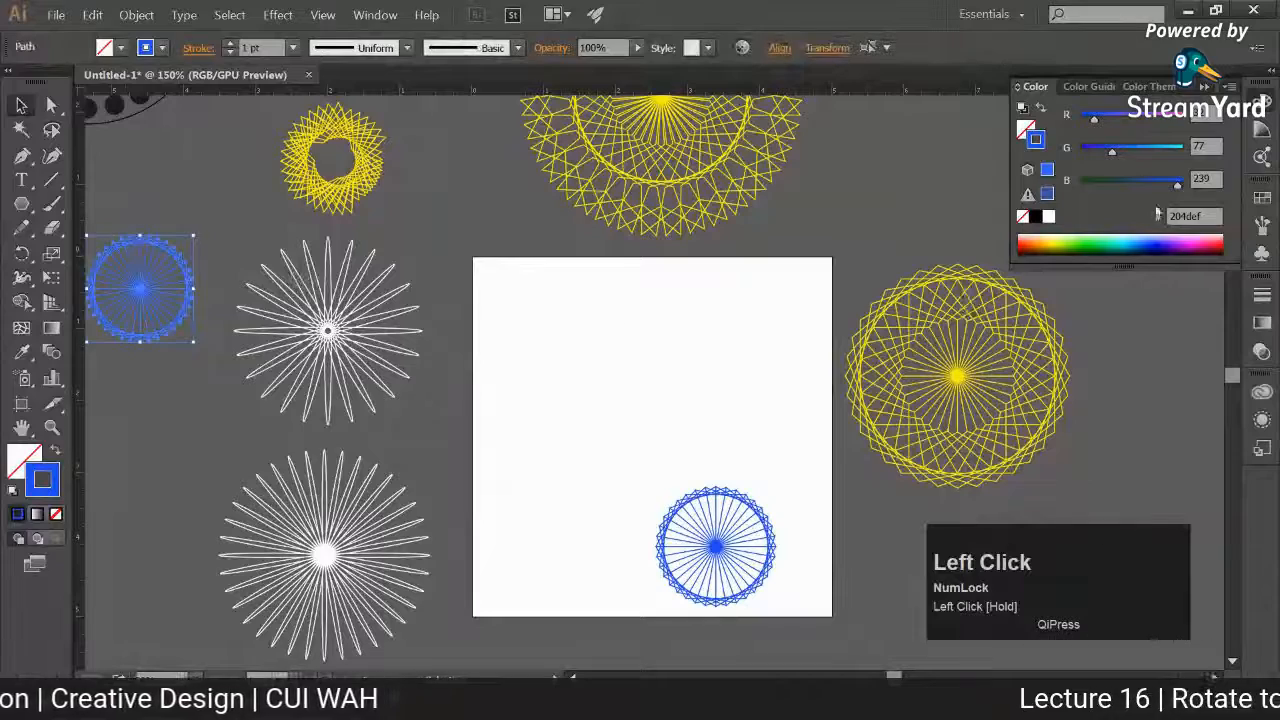
{"action": "left_click", "coordinate": [908, 262]}
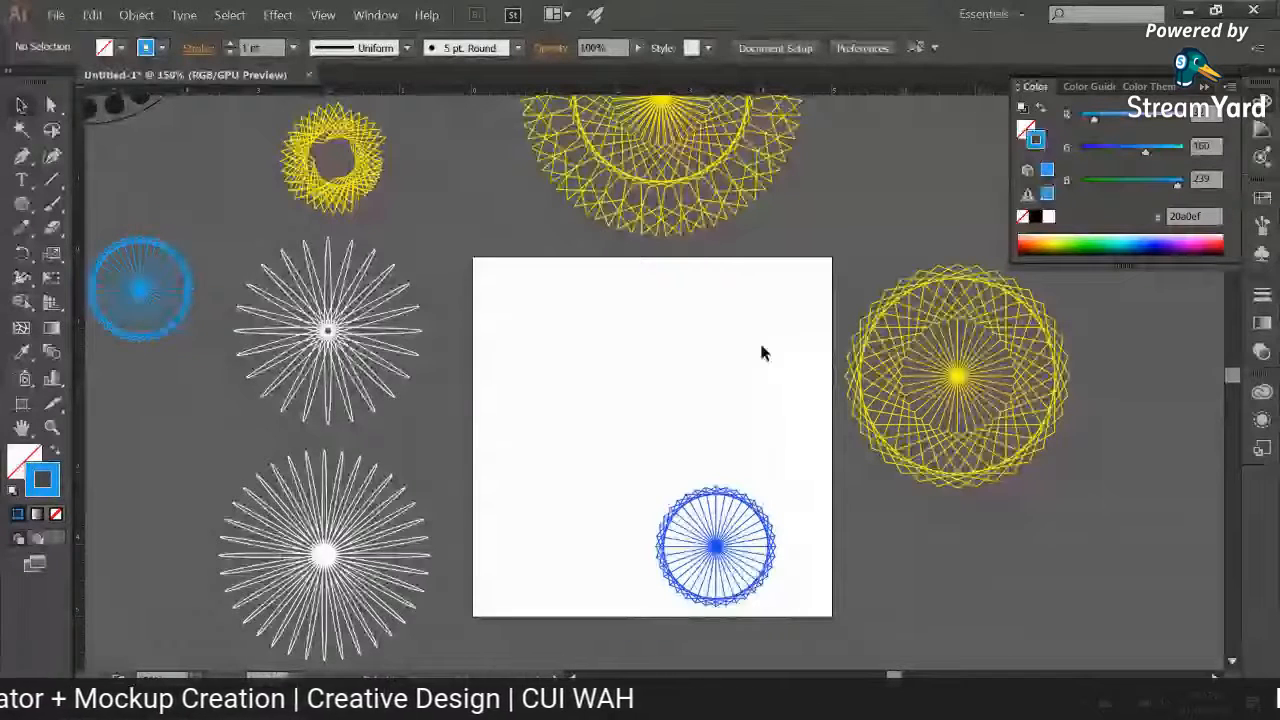
{"action": "key", "text": "ctrl+equal"}
{"action": "key", "text": "ctrl+equal"}
{"action": "key", "text": "space"}
{"action": "left_click_drag", "start_coordinate": [744, 359], "coordinate": [650, 323]}
{"action": "right_click", "coordinate": [22, 203]}
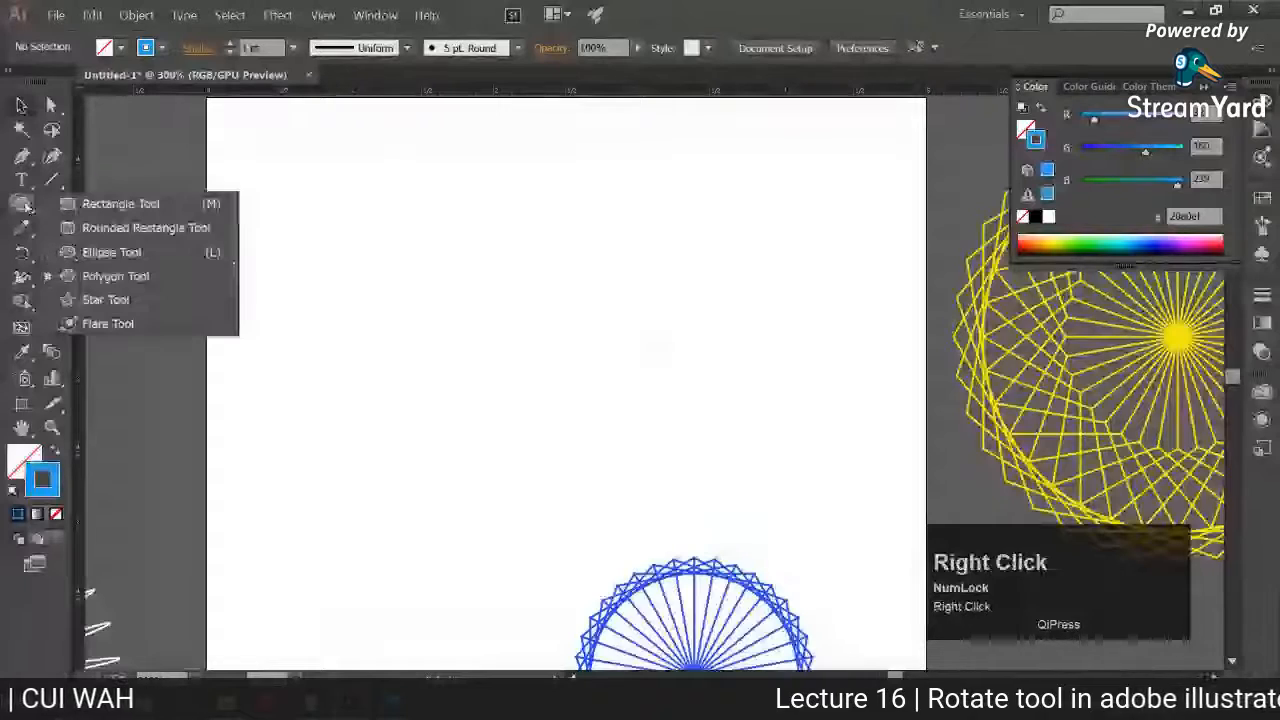
{"action": "left_click", "coordinate": [114, 274]}
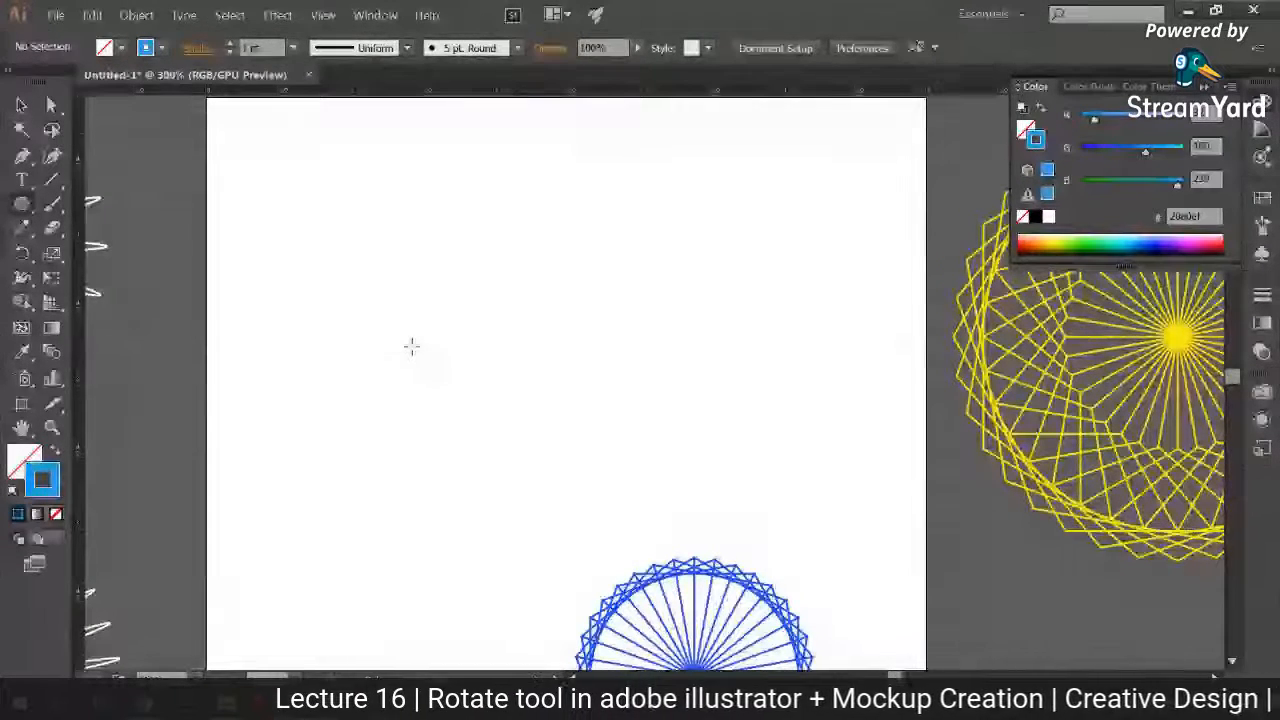
{"action": "left_click_drag", "start_coordinate": [412, 346], "coordinate": [420, 378]}
{"action": "key", "text": "ctrl+z"}
{"action": "right_click", "coordinate": [391, 290]}
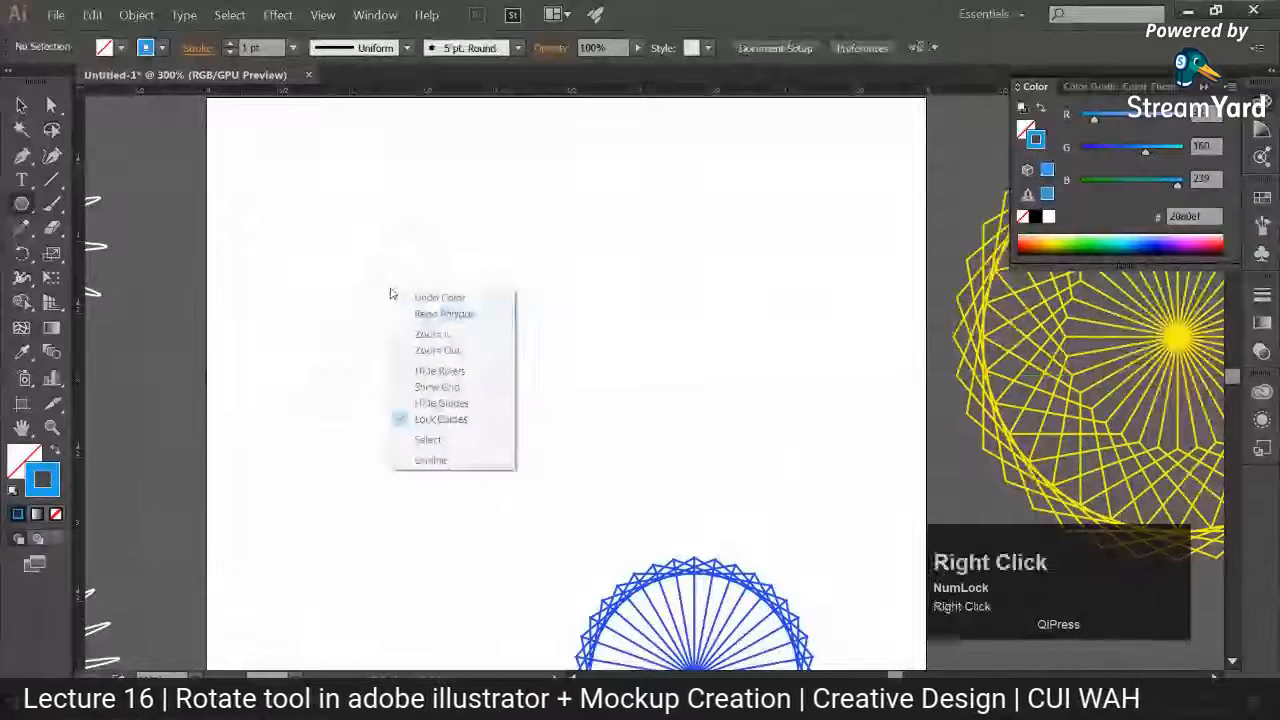
Step: Draw a small hexagon with a flat base in the upper-left area of the artboard using the Polygon tool
{"action": "right_click", "coordinate": [22, 204]}
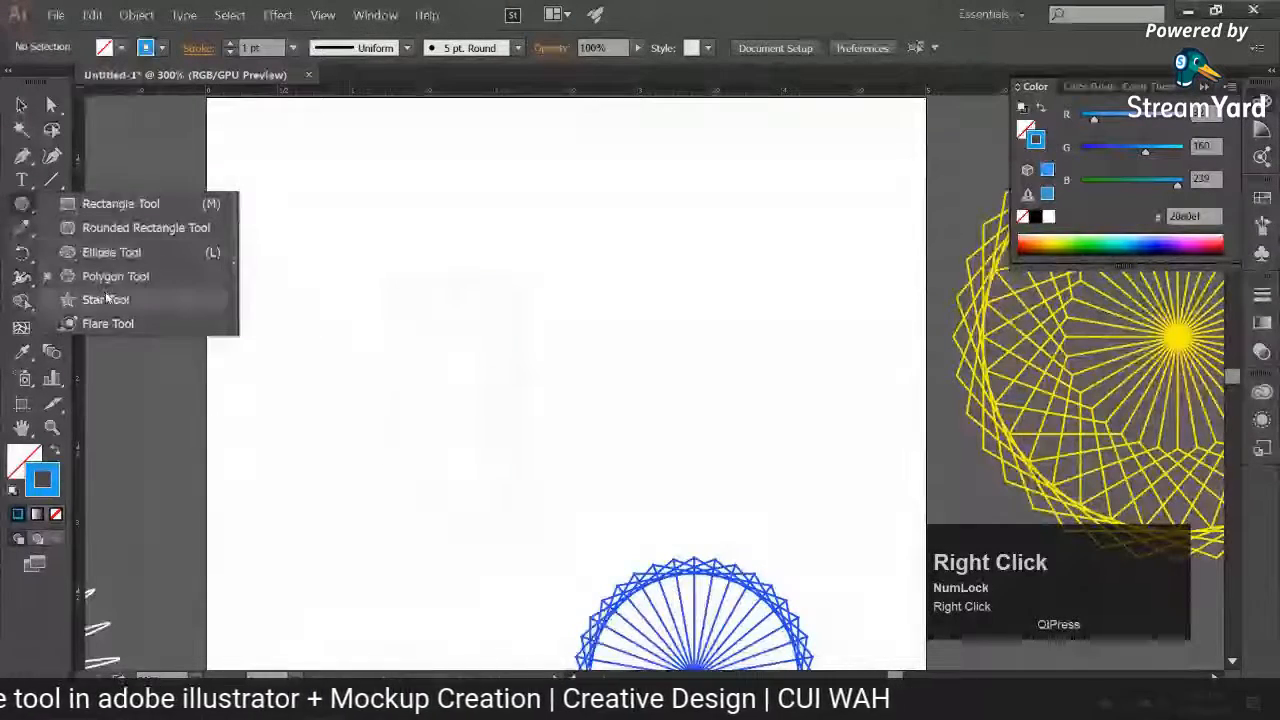
{"action": "left_click", "coordinate": [107, 293]}
{"action": "left_click_drag", "start_coordinate": [413, 300], "coordinate": [447, 351]}
{"action": "key", "text": "Up"}
{"action": "key", "text": "Up"}
{"action": "key", "text": "Up"}
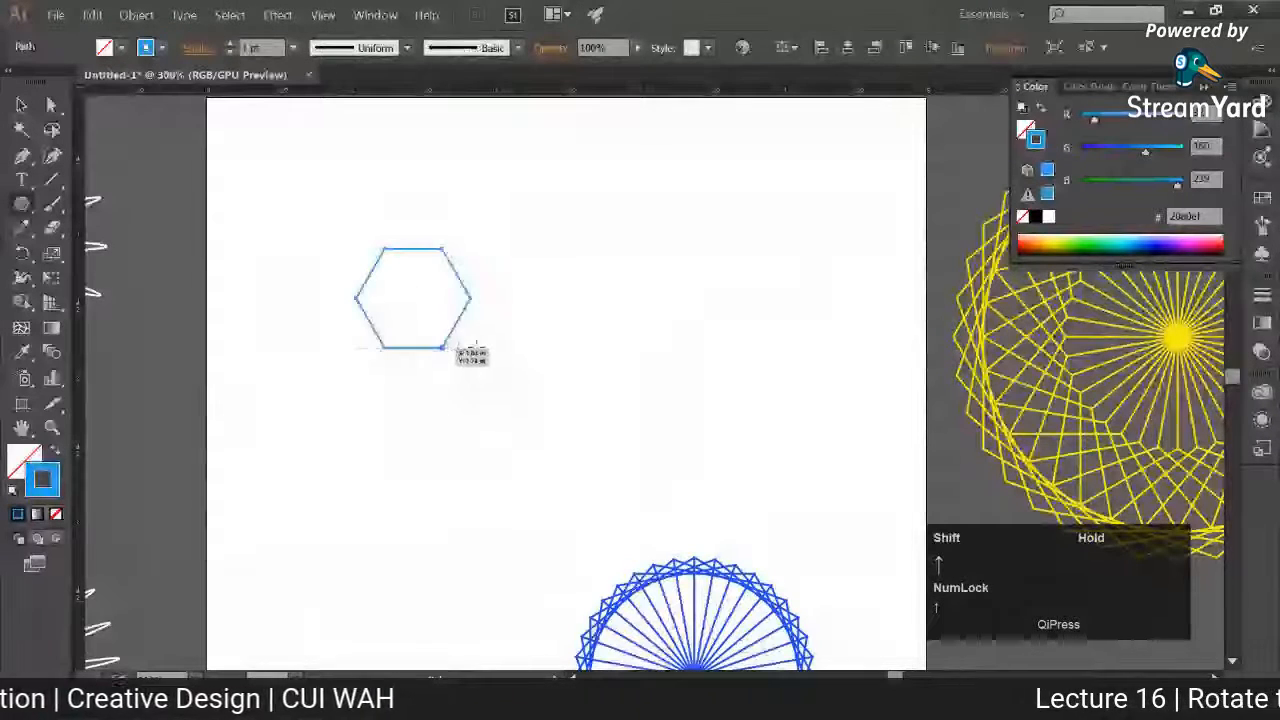
{"action": "left_click", "coordinate": [22, 105]}
{"action": "left_click_drag", "start_coordinate": [315, 245], "coordinate": [393, 288]}
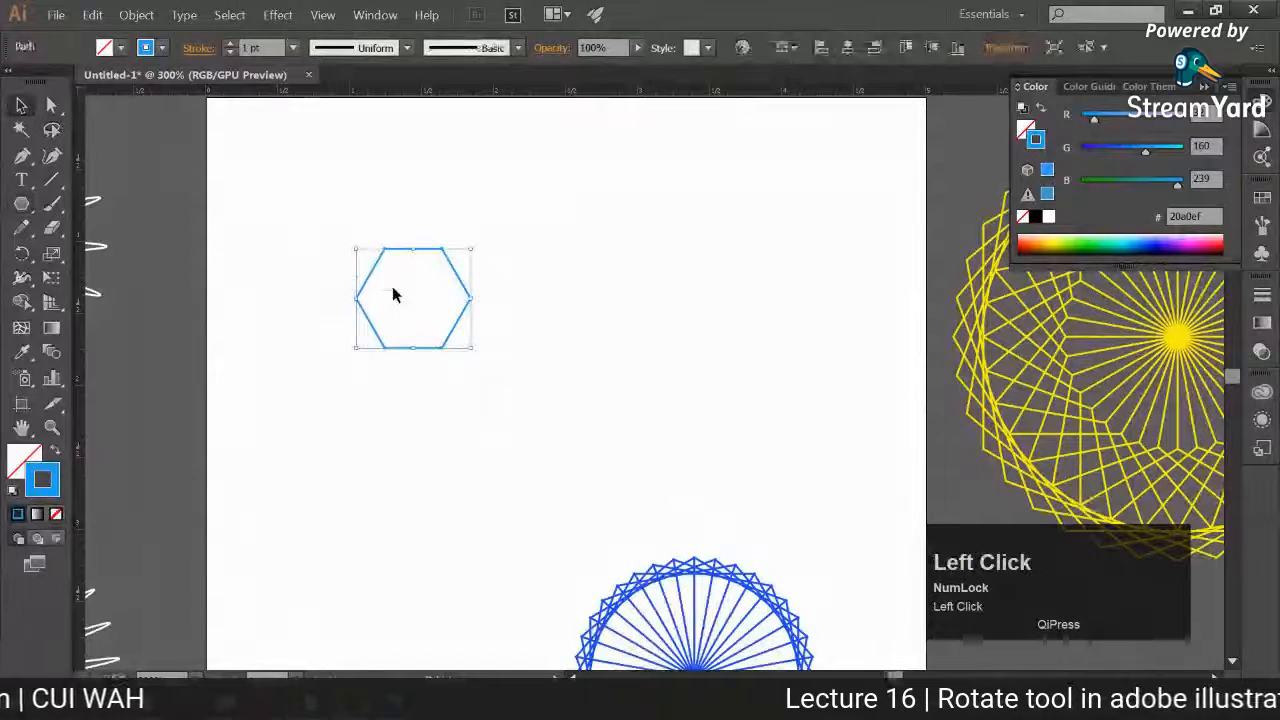
Step: Try to rotate the hexagon 20° about a point inside it, left of its centre
{"action": "left_click", "coordinate": [22, 253]}
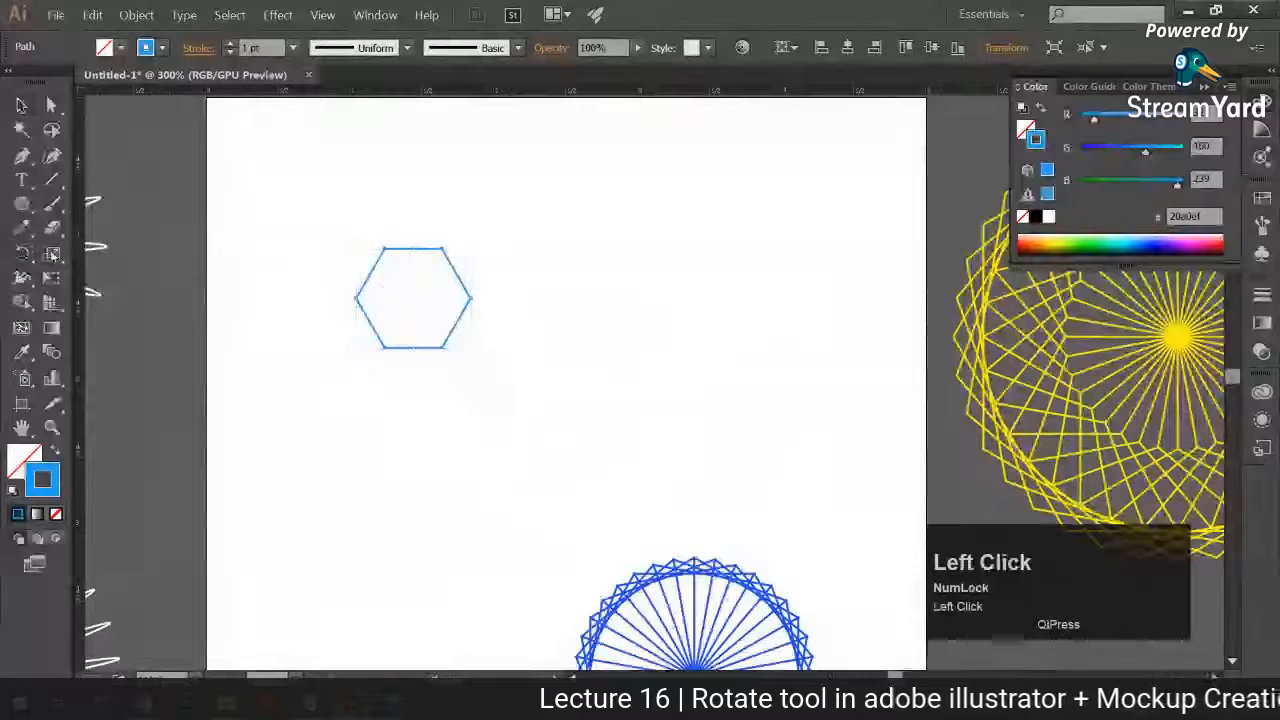
{"action": "left_click", "coordinate": [352, 296], "text": "alt"}
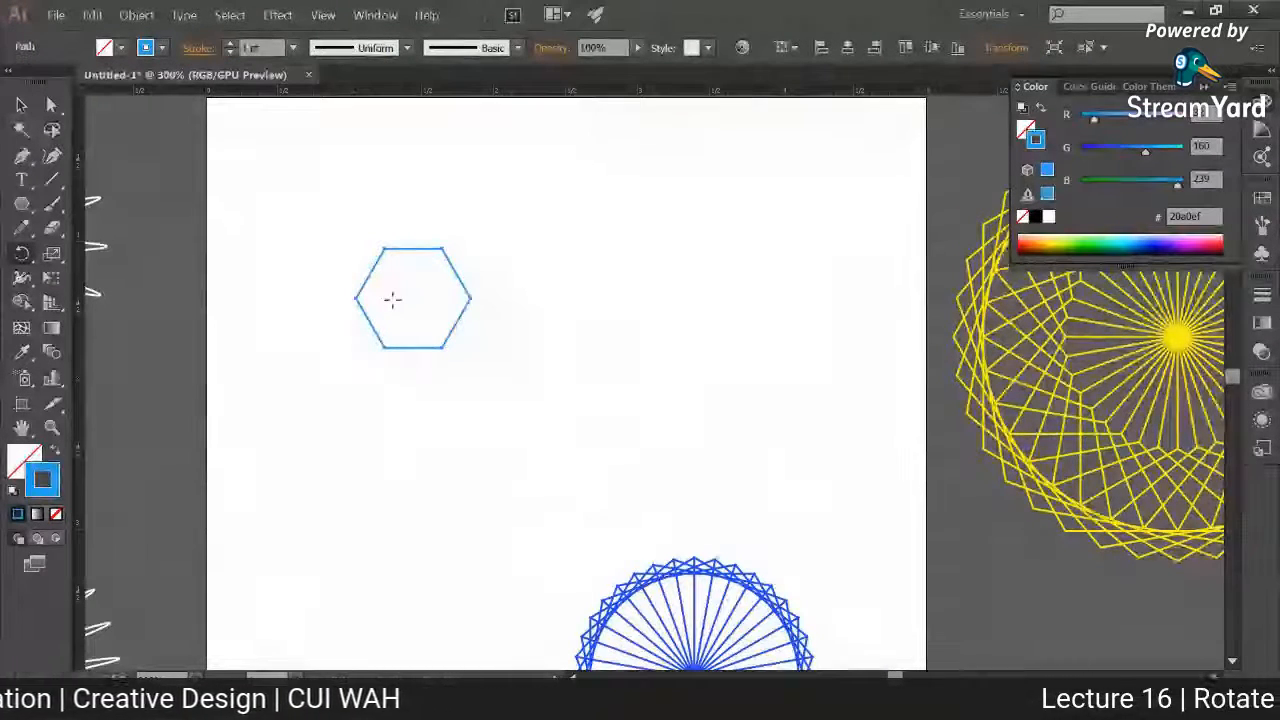
{"action": "left_click", "coordinate": [388, 297], "text": "alt"}
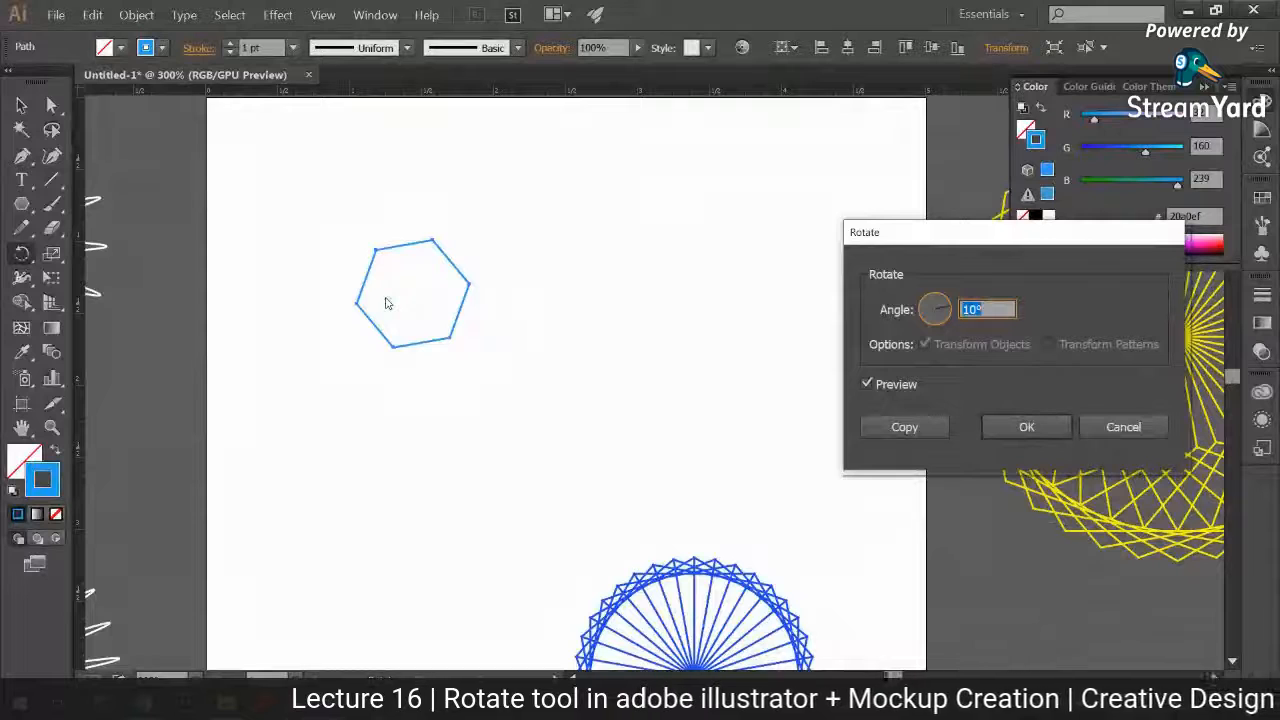
{"action": "left_click", "coordinate": [987, 310]}
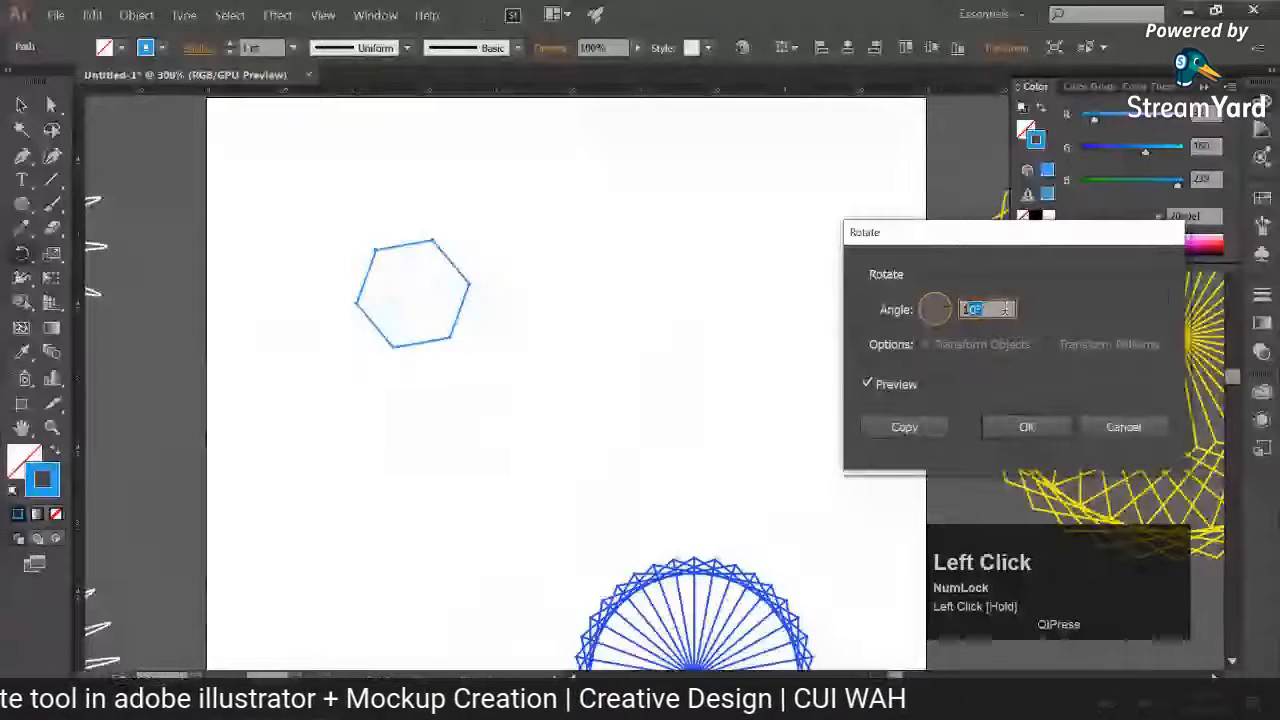
{"action": "left_click_drag", "start_coordinate": [987, 310], "coordinate": [964, 312]}
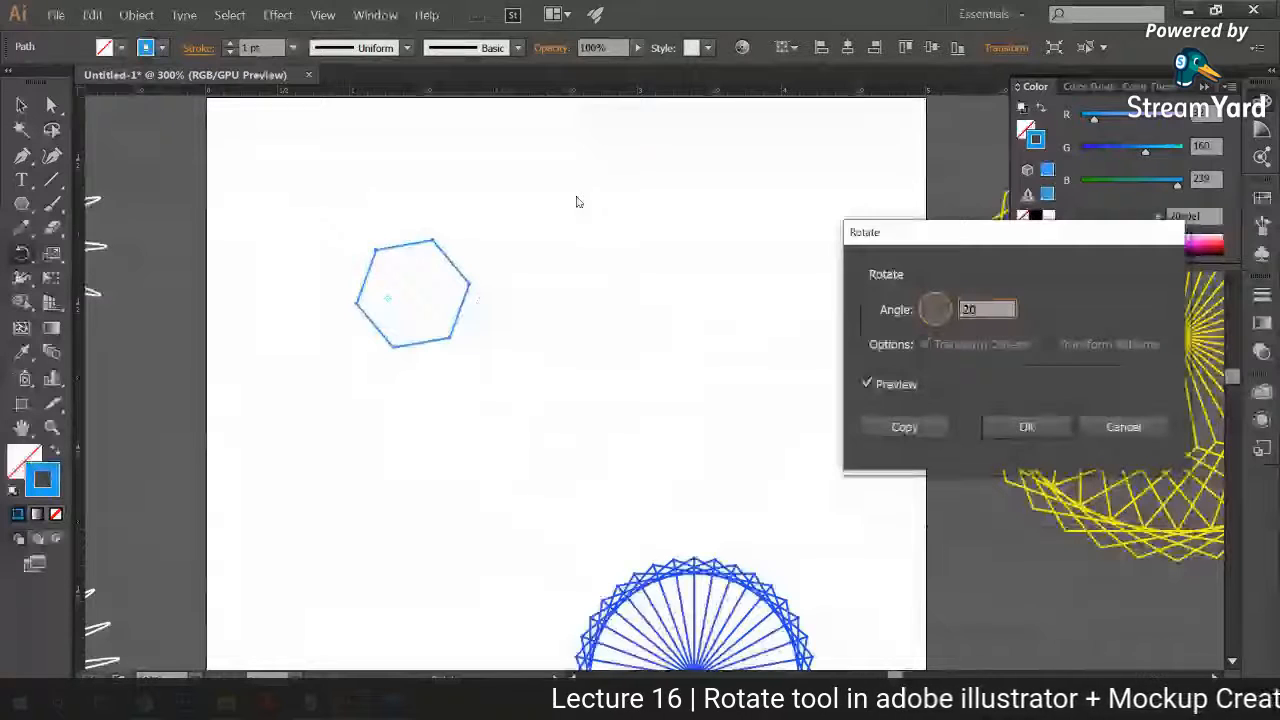
{"action": "key", "text": "ctrl+z"}
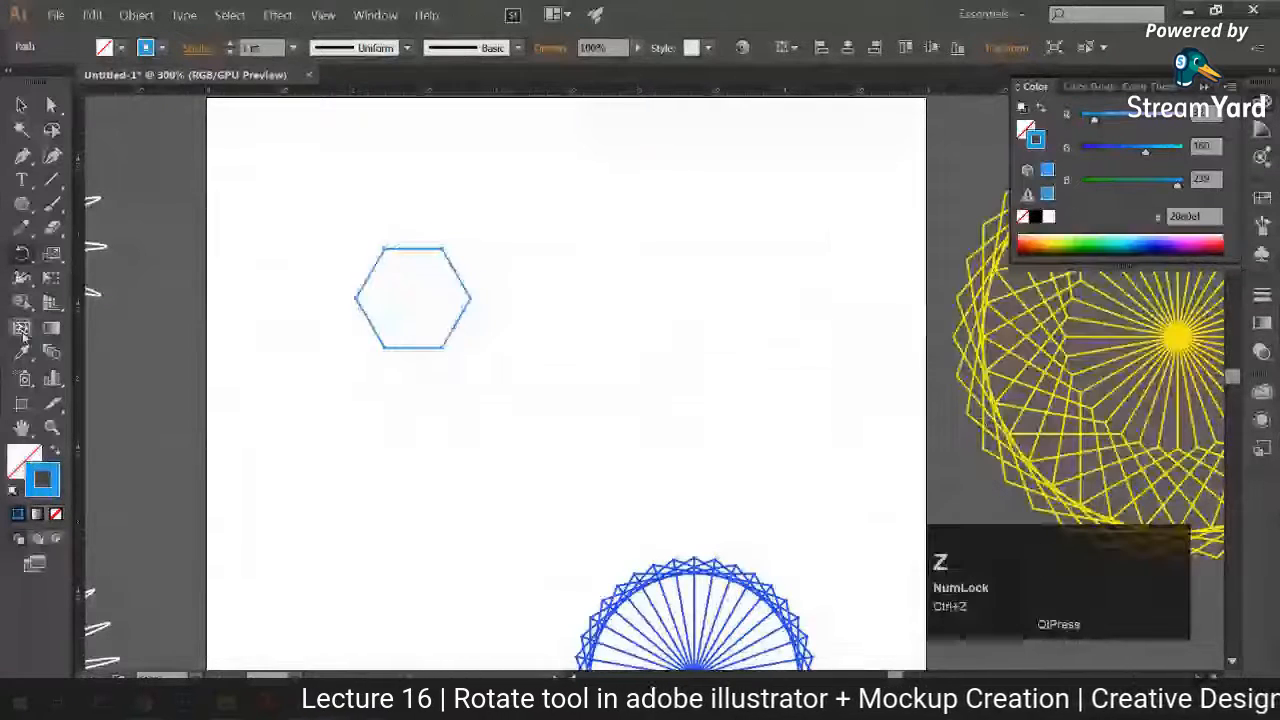
Step: Create a copy of the hexagon rotated 20° about a point inside it, left of its centre
{"action": "left_click", "coordinate": [385, 298], "text": "alt"}
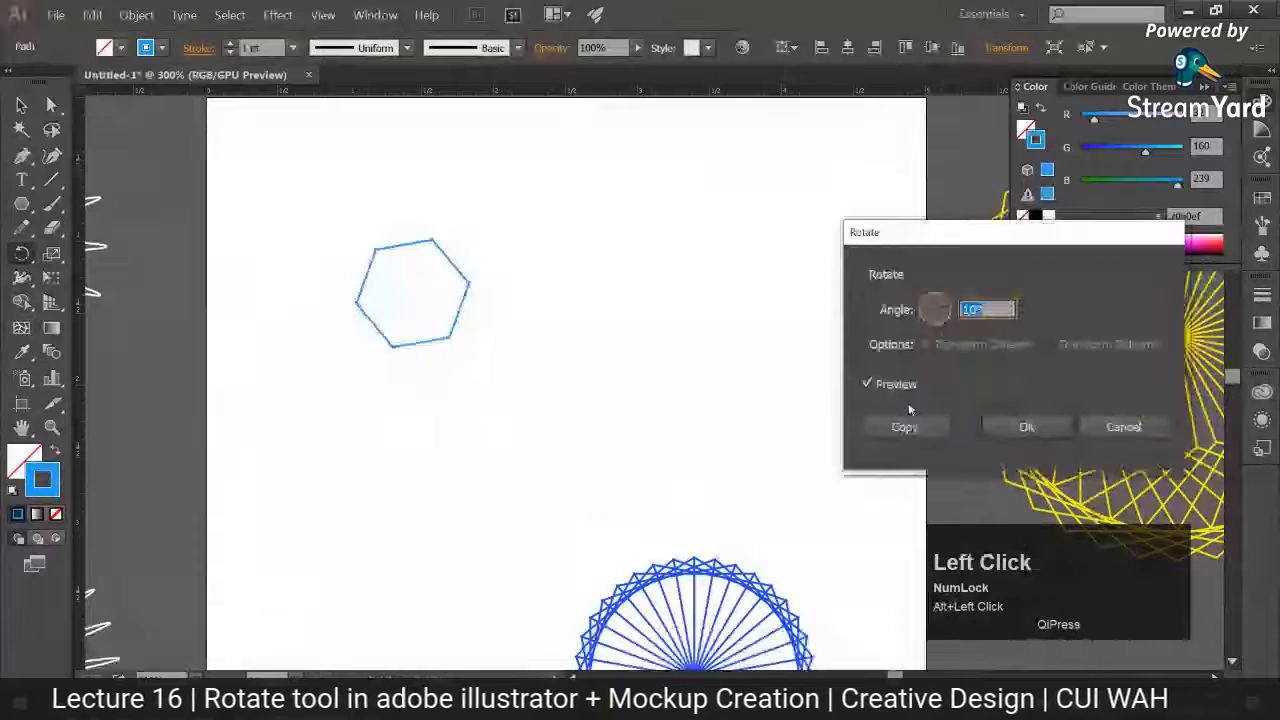
{"action": "type", "text": "20"}
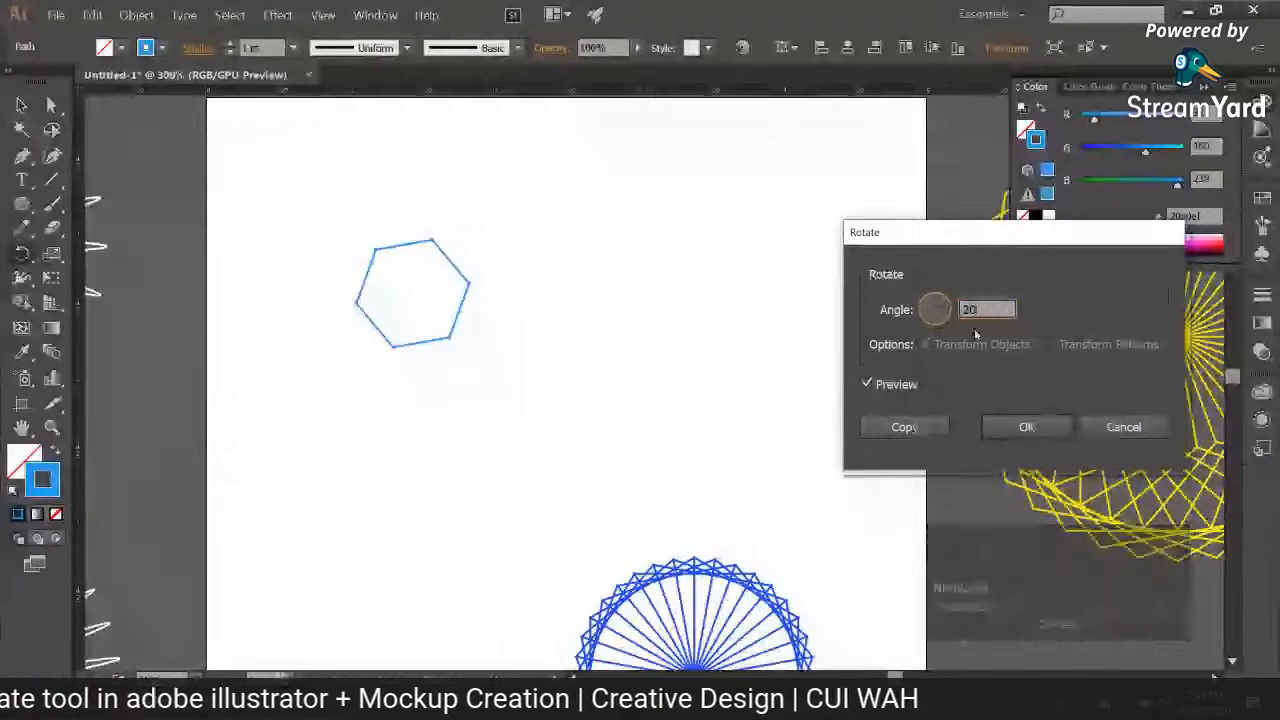
{"action": "left_click", "coordinate": [895, 426]}
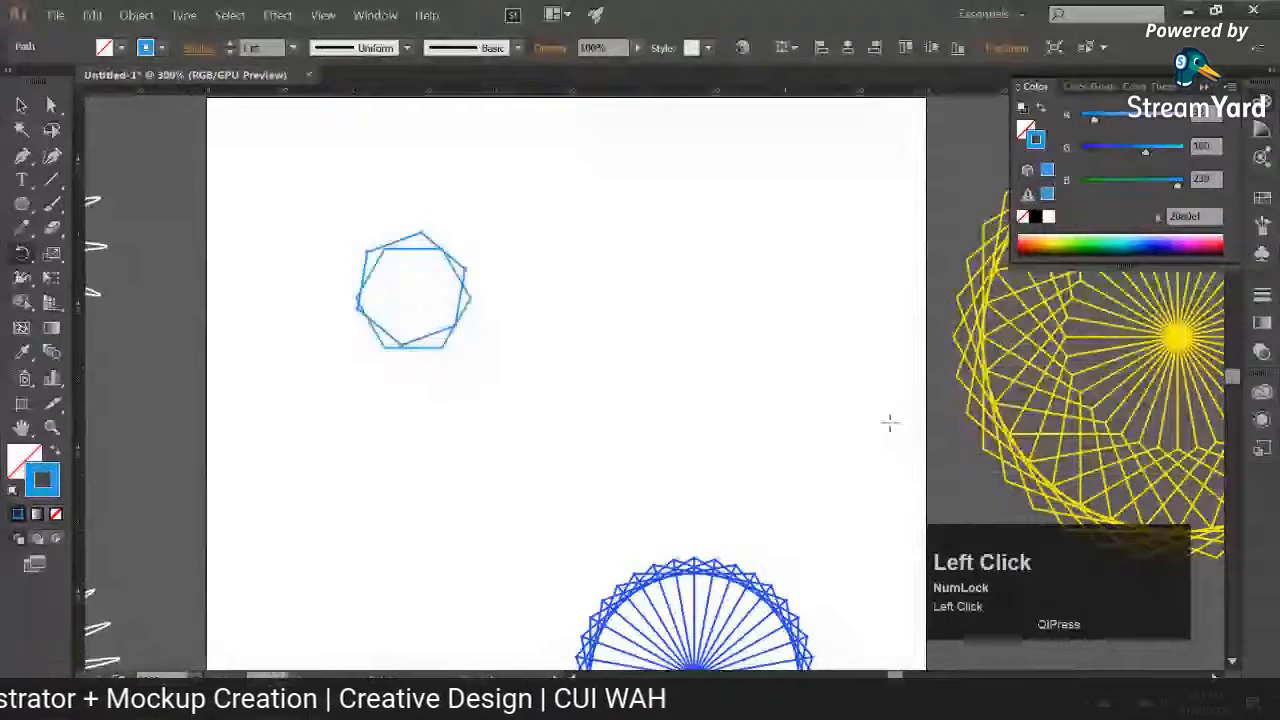
Step: Repeat the rotated hexagon copy until the copies close into a full circular pattern with a round hole in the middle
{"action": "key", "text": "ctrl+d"}
{"action": "key", "text": "ctrl+d"}
{"action": "key", "text": "ctrl+d"}
{"action": "key", "text": "ctrl+d"}
{"action": "key", "text": "ctrl+d"}
{"action": "key", "text": "ctrl+d"}
{"action": "key", "text": "ctrl+d"}
{"action": "key", "text": "ctrl+d"}
{"action": "key", "text": "ctrl+d"}
{"action": "key", "text": "ctrl+d"}
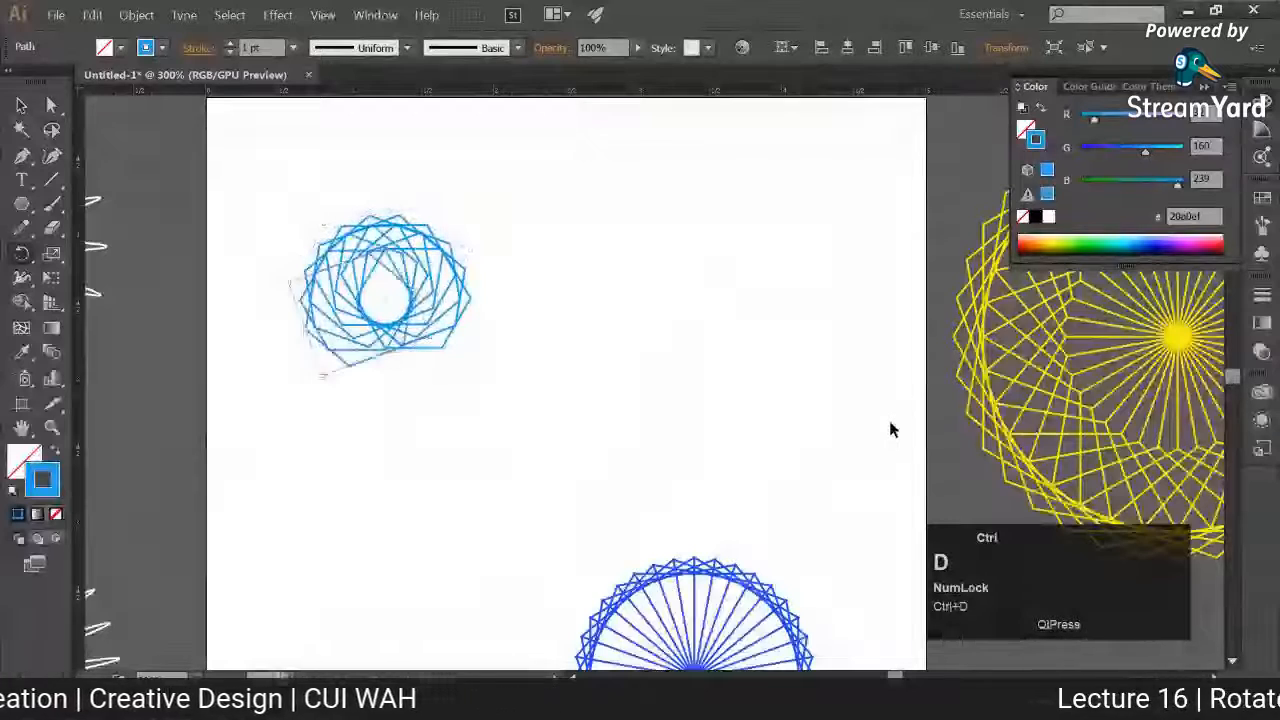
{"action": "key", "text": "ctrl+d"}
{"action": "key", "text": "ctrl+d"}
{"action": "key", "text": "ctrl+d"}
{"action": "key", "text": "ctrl+d"}
{"action": "key", "text": "ctrl+d"}
{"action": "key", "text": "ctrl+d"}
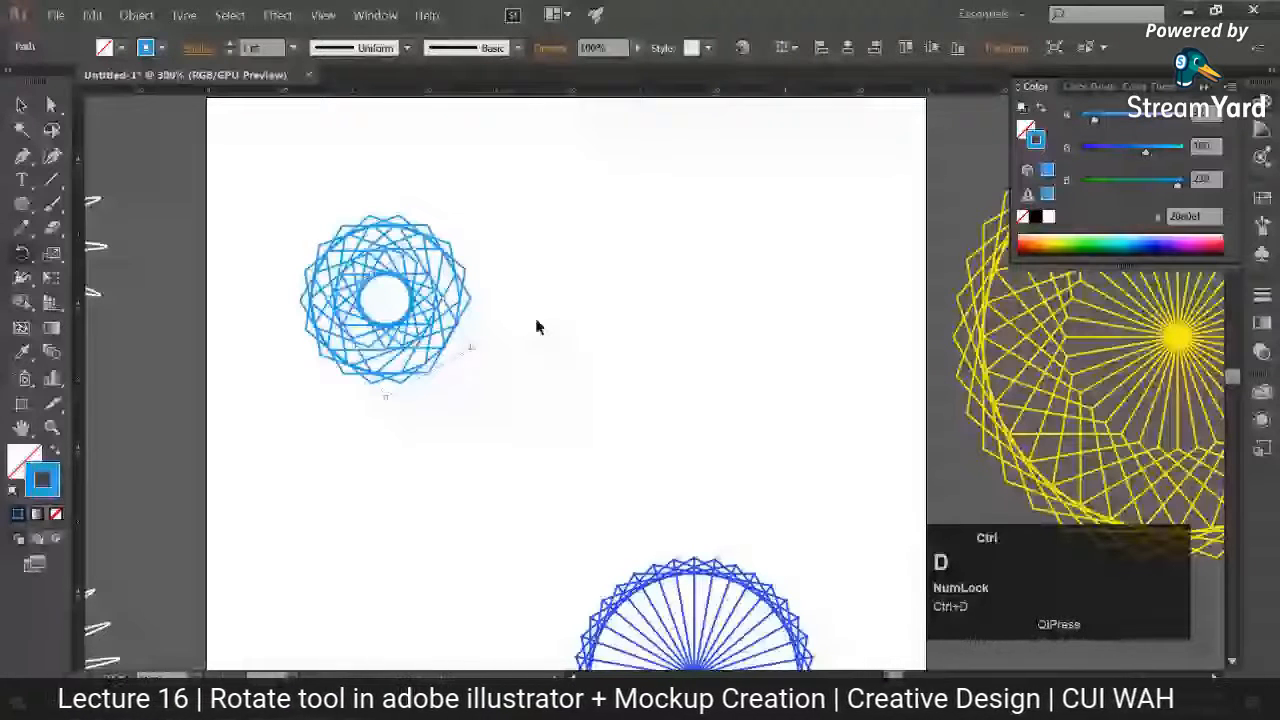
Step: Enlarge the whole light blue hexagon pattern proportionally on the artboard and deselect it
{"action": "key", "text": "v"}
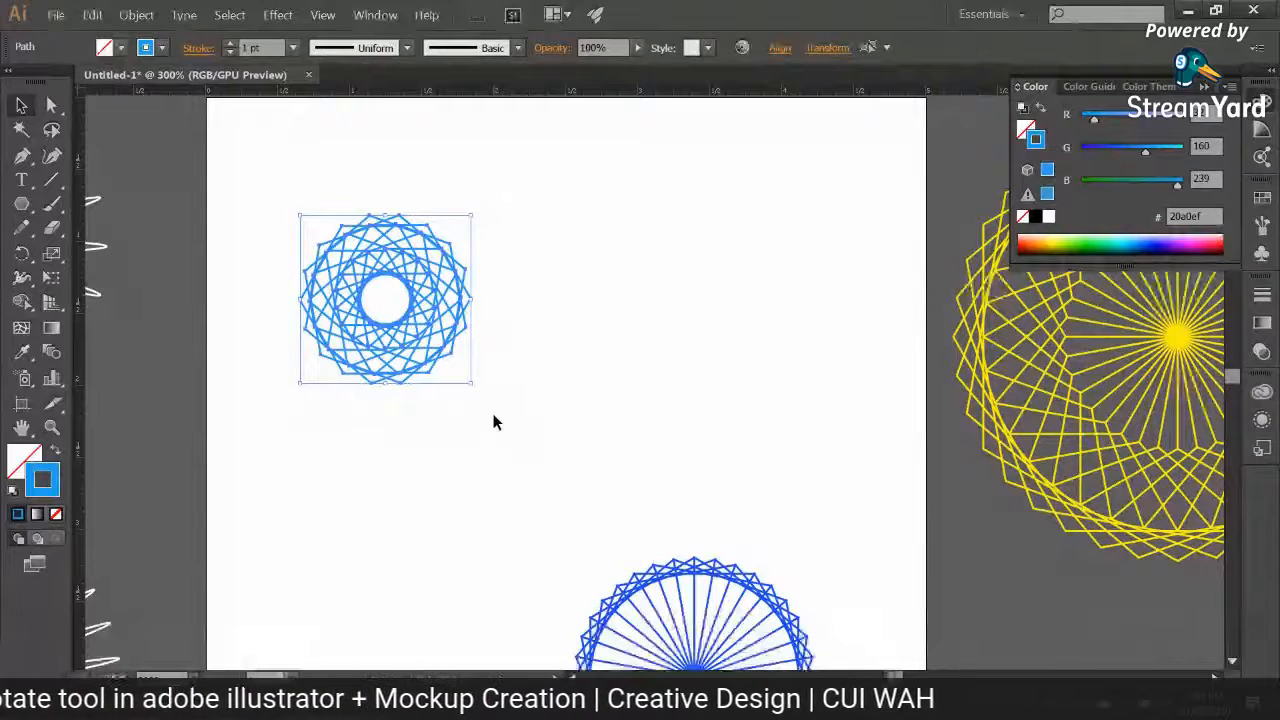
{"action": "key", "text": "ctrl+minus"}
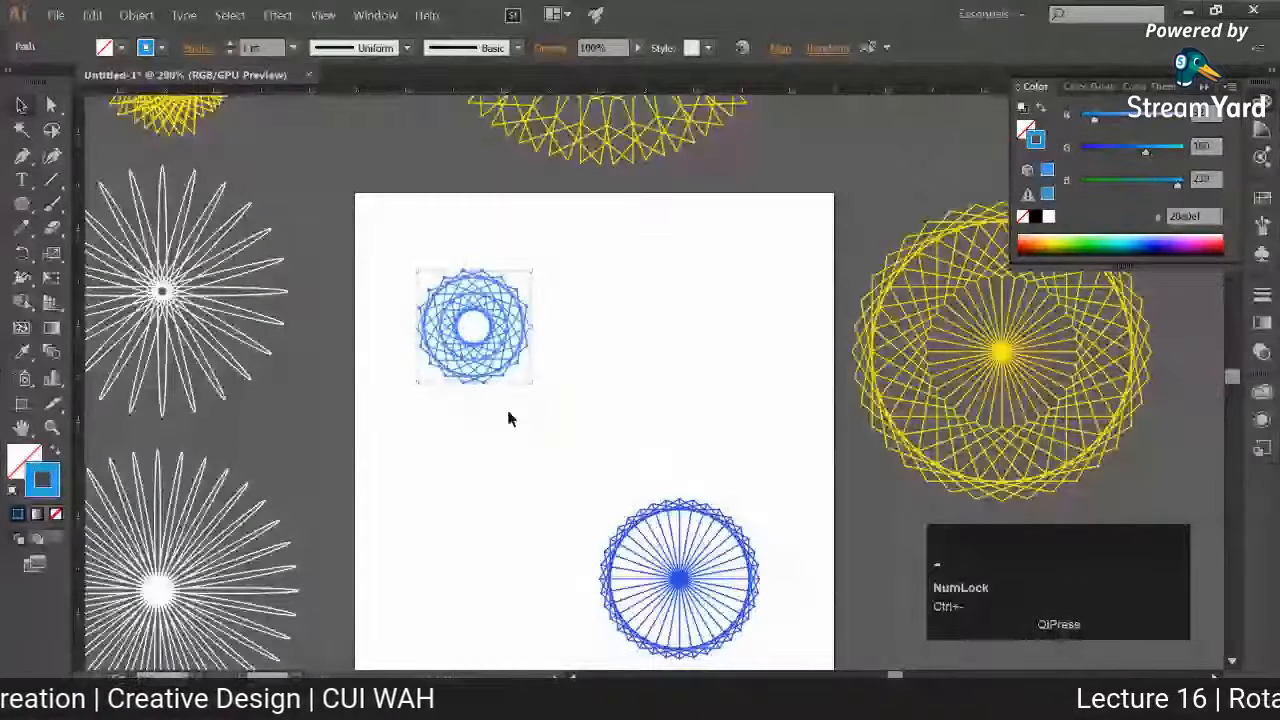
{"action": "left_click_drag", "start_coordinate": [532, 270], "coordinate": [620, 218]}
{"action": "left_click", "coordinate": [621, 379]}
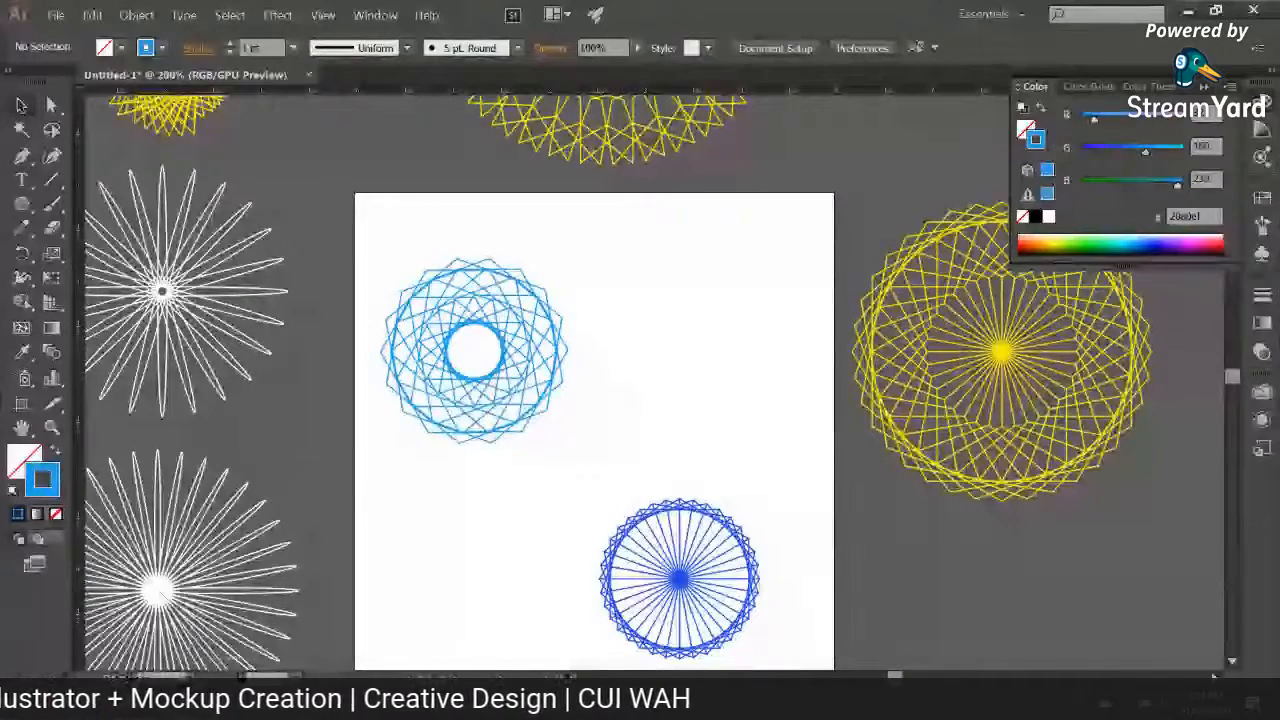
Step: Switch to the Chrome browser and search Google Images for "currency note" in a new tab
{"action": "left_click", "coordinate": [89, 627]}
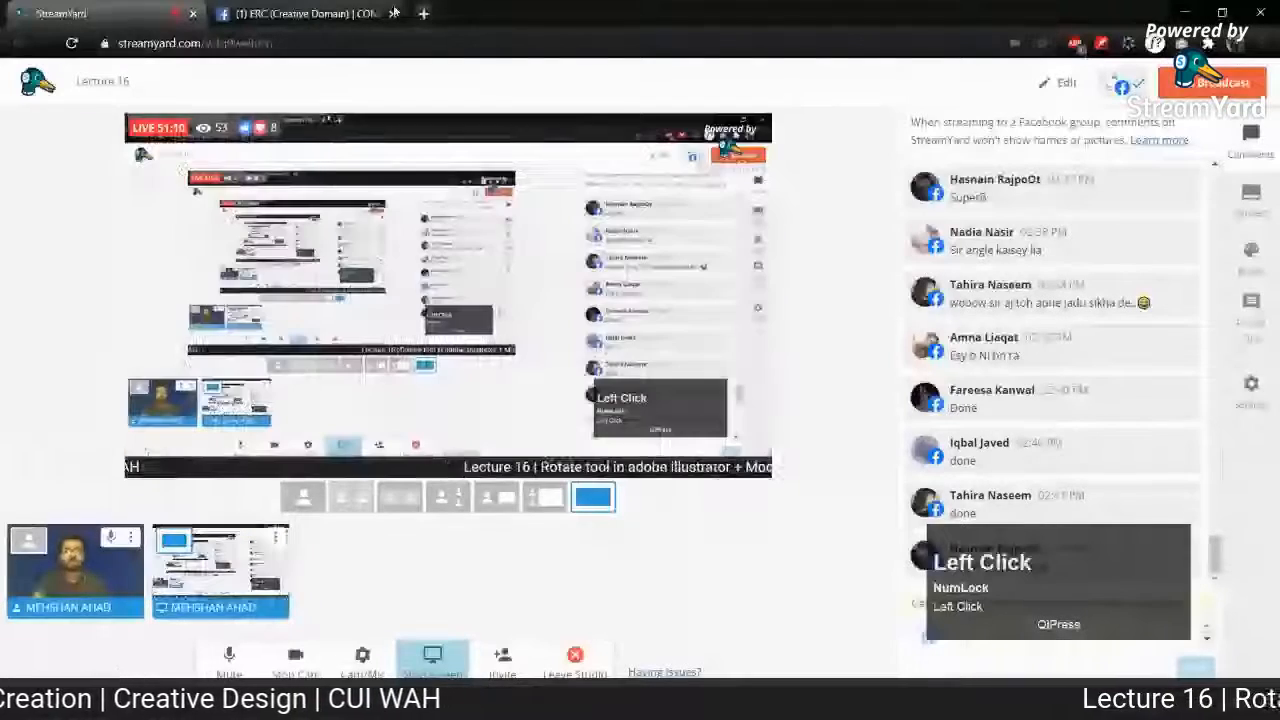
{"action": "left_click", "coordinate": [424, 13]}
{"action": "type", "text": "currency note"}
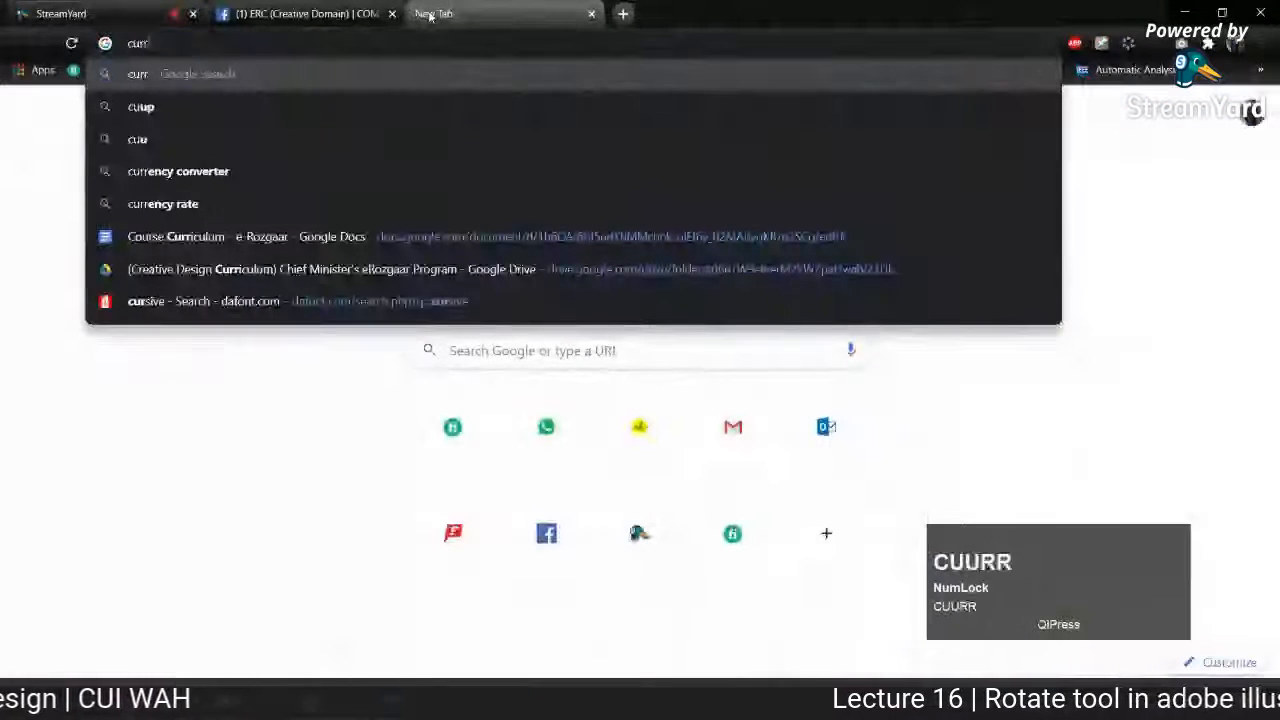
{"action": "key", "text": "Return"}
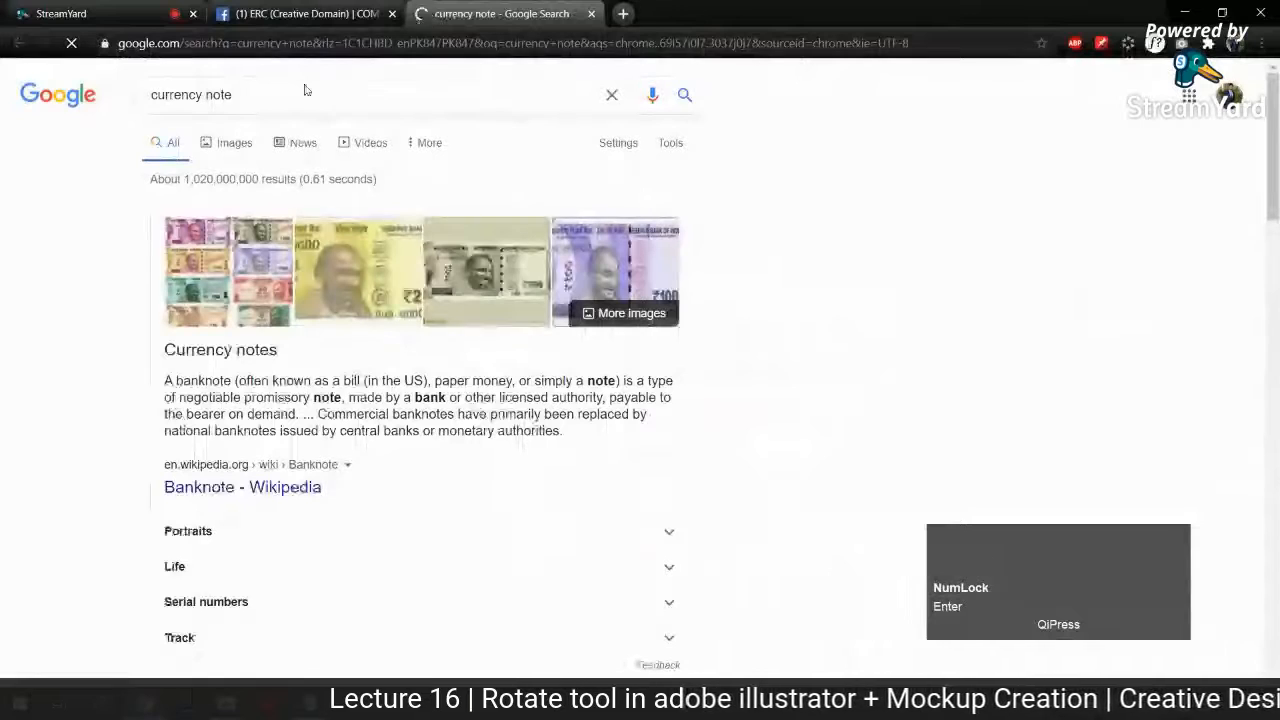
{"action": "left_click", "coordinate": [232, 142]}
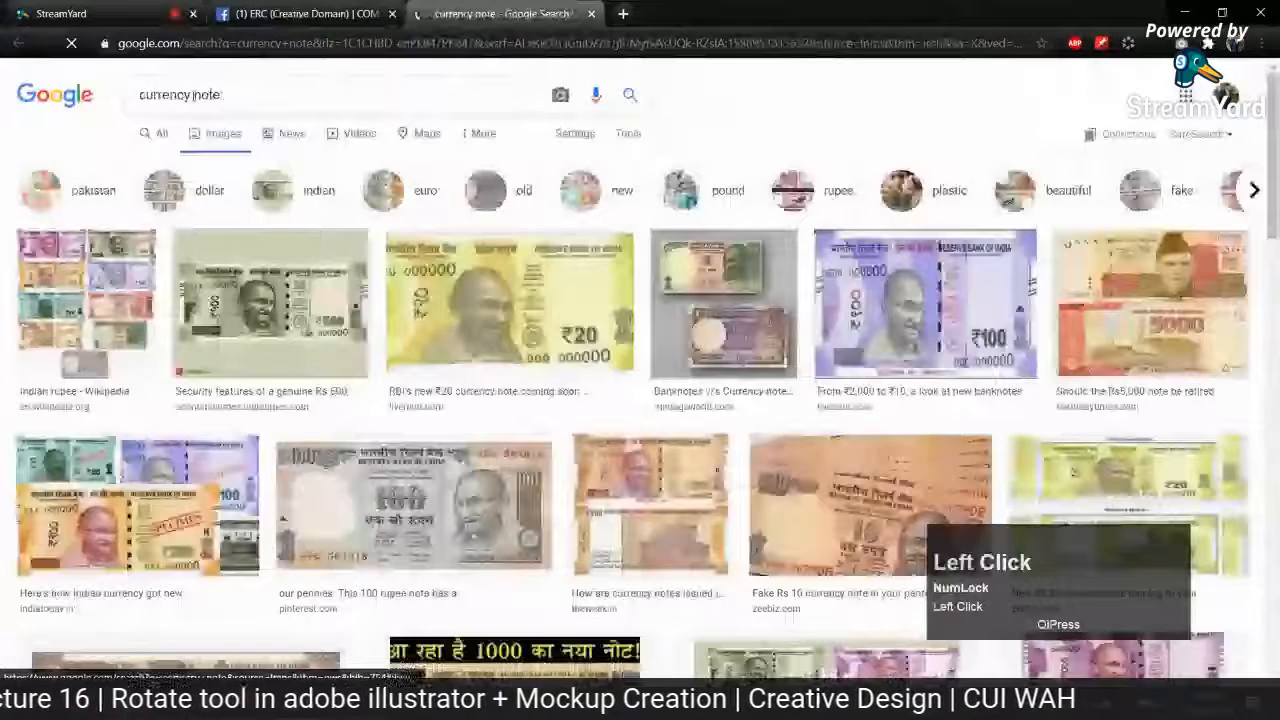
Step: Refine the image search to "currency note patterns" and open the Guilloches picture for a larger preview
{"action": "left_click", "coordinate": [252, 94]}
{"action": "type", "text": "pa"}
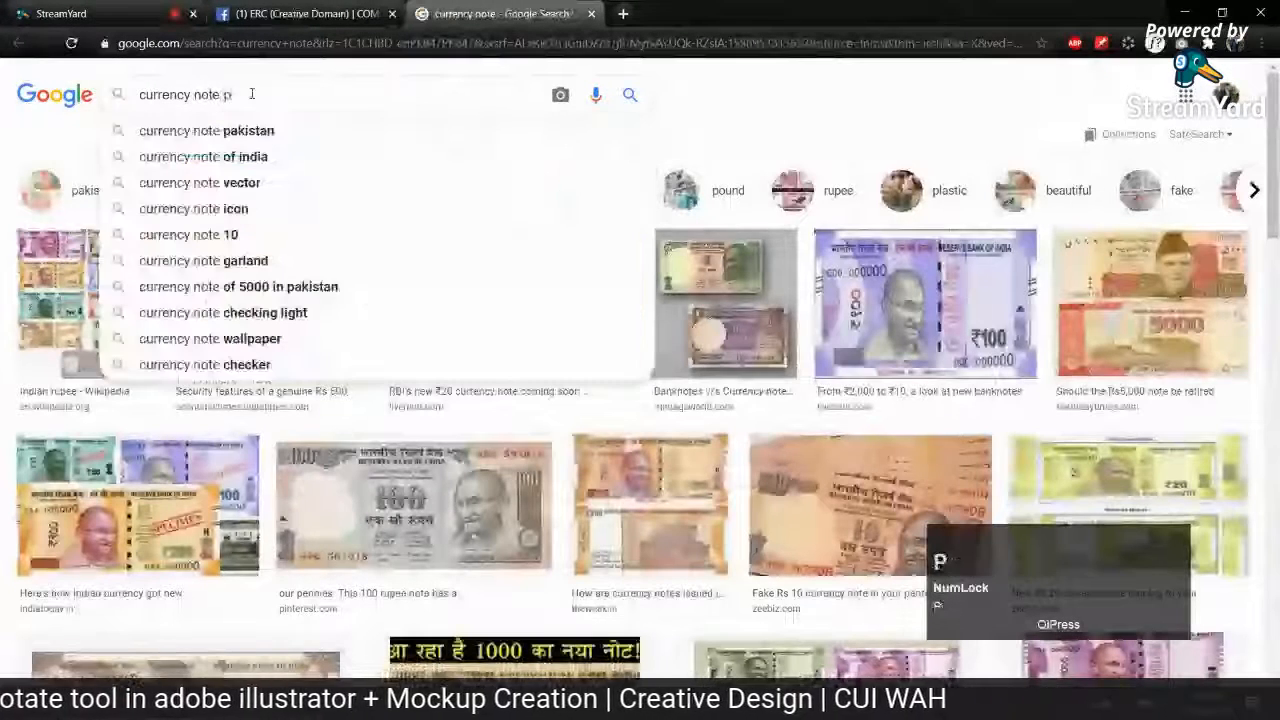
{"action": "type", "text": "tterns"}
{"action": "key", "text": "Return"}
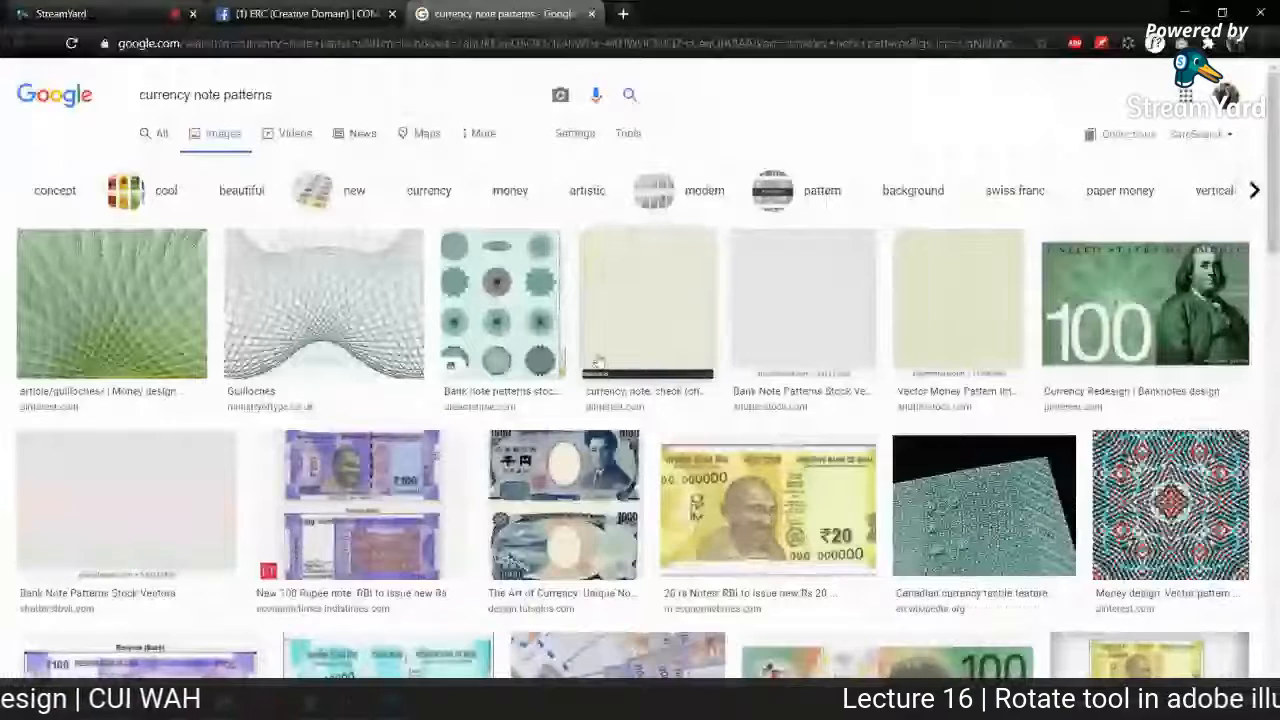
{"action": "left_click", "coordinate": [323, 303]}
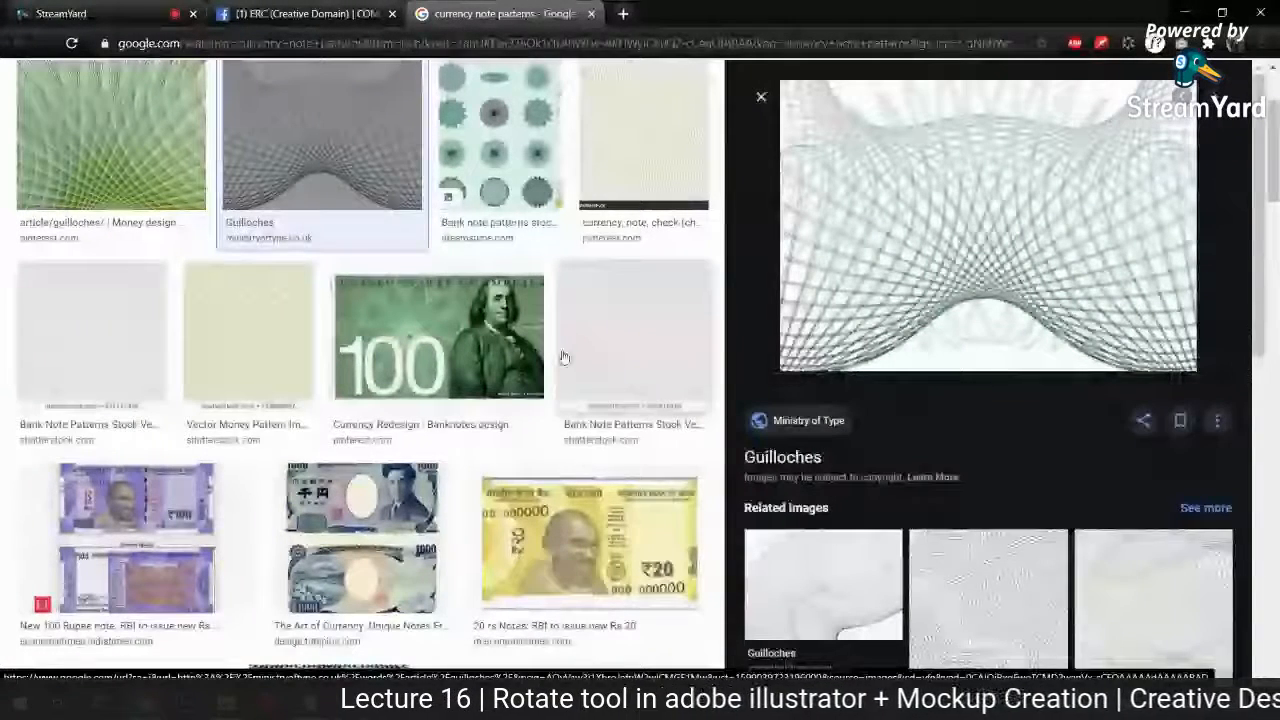
Step: Switch back to Illustrator, select the large yellow pattern beside the artboard to point it out, and deselect it
{"action": "left_click", "coordinate": [372, 698]}
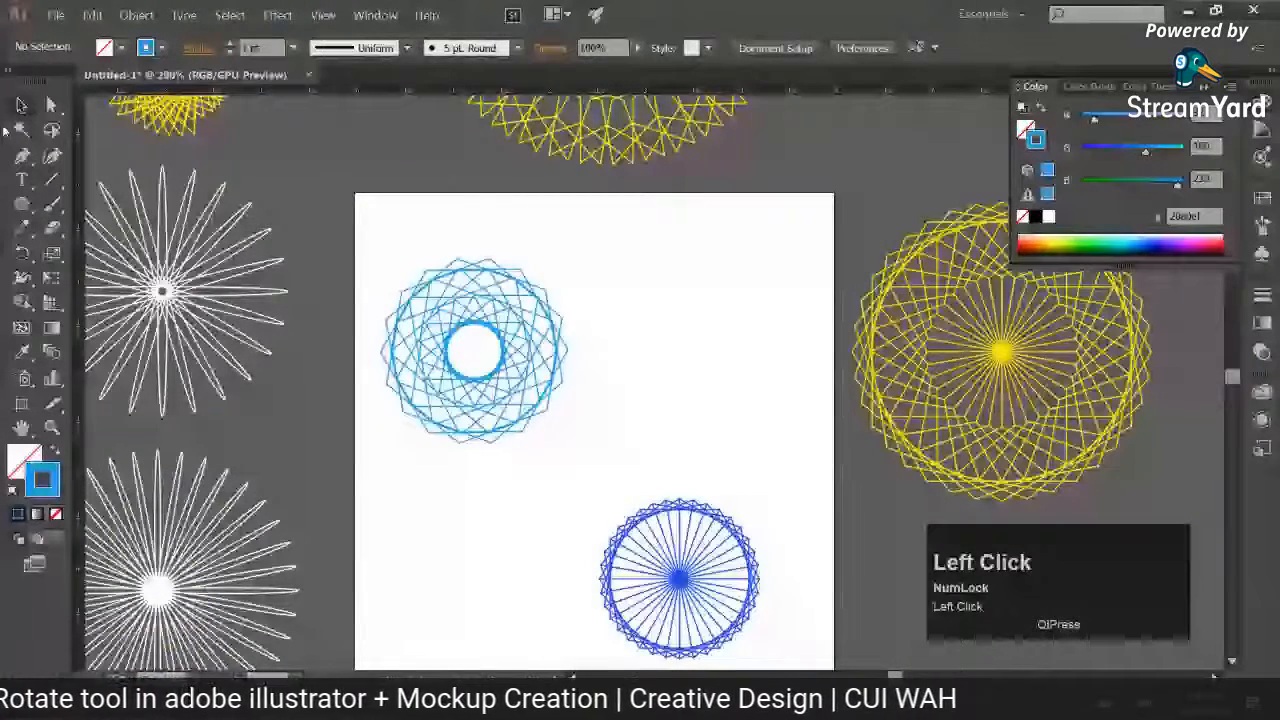
{"action": "mouse_move", "coordinate": [880, 170]}
{"action": "left_mouse_down"}
{"action": "mouse_move", "coordinate": [679, 183]}
{"action": "mouse_move", "coordinate": [873, 605]}
{"action": "left_mouse_up"}
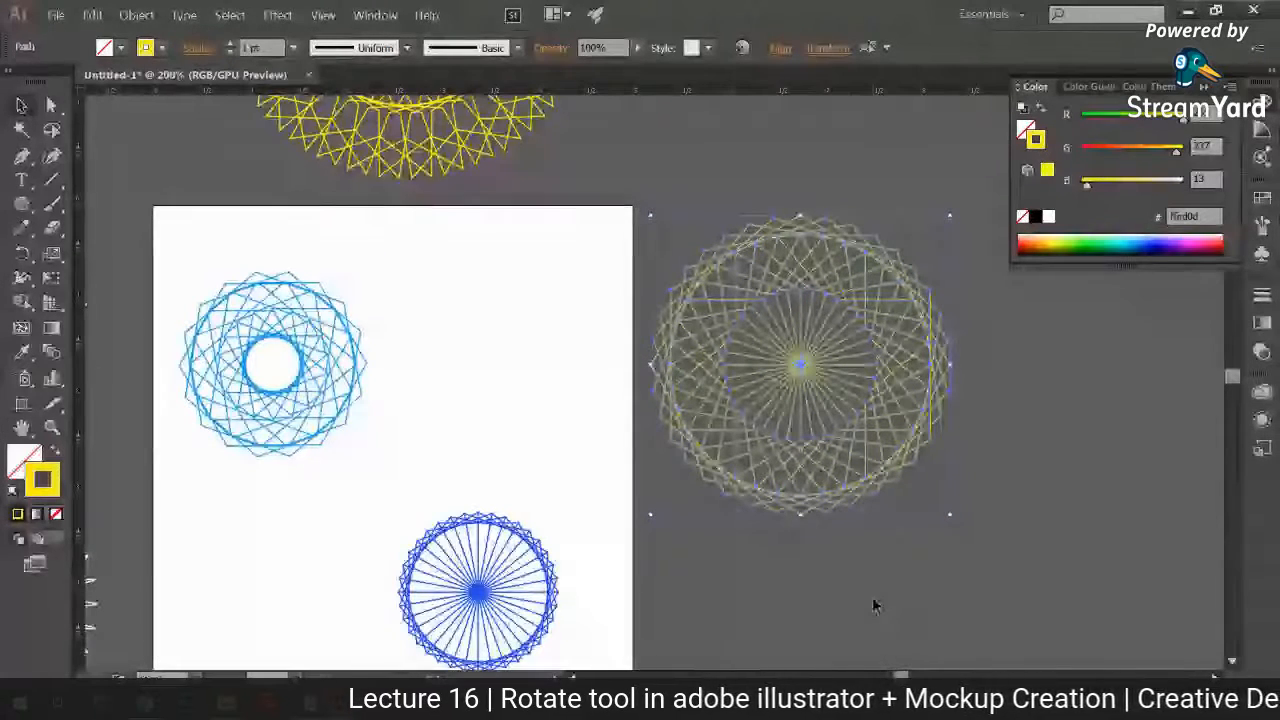
{"action": "left_click", "coordinate": [823, 560]}
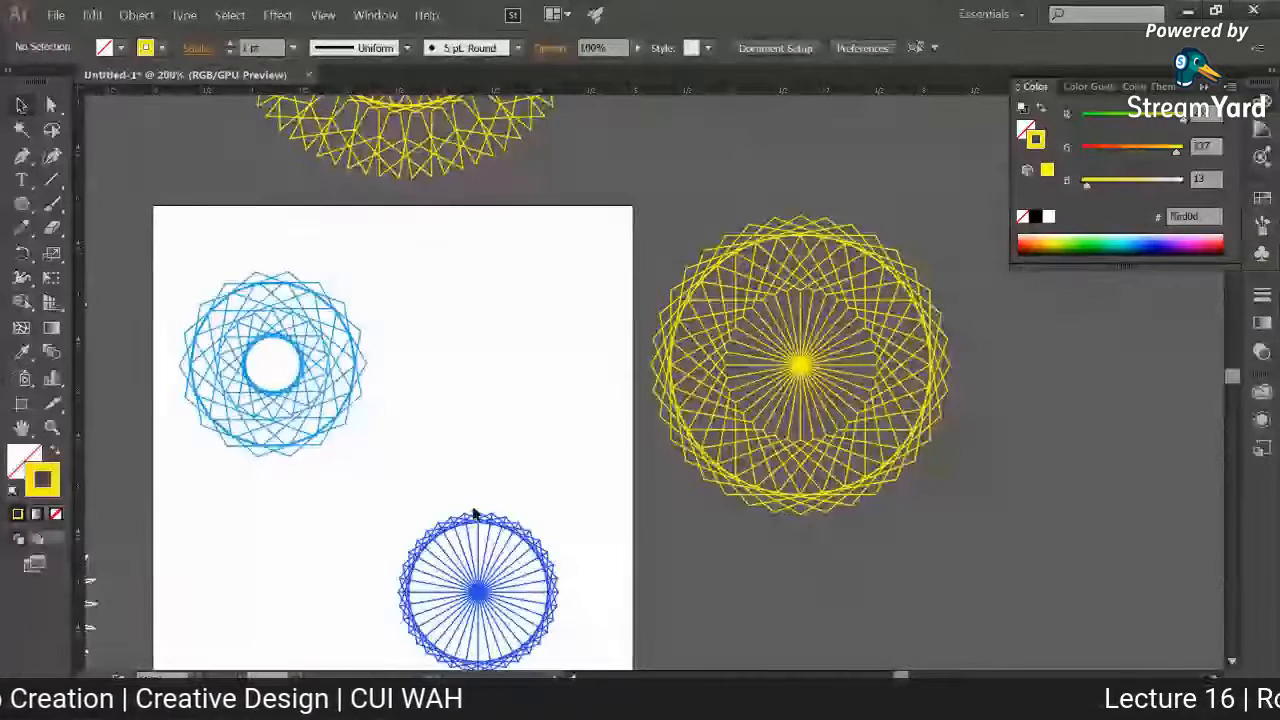
Step: View the Guilloches reference in the browser again, and return to Illustrator to compare it with the radial patterns on the artboard
{"action": "left_click", "coordinate": [150, 701]}
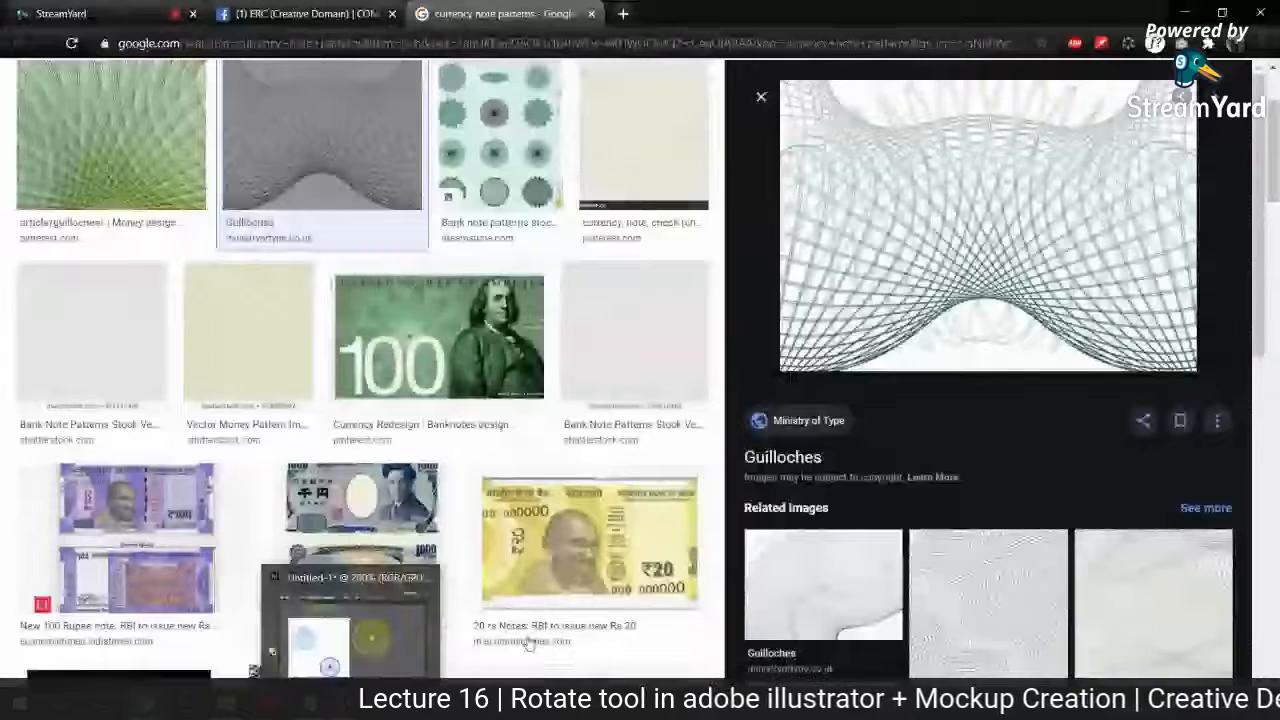
{"action": "left_click", "coordinate": [345, 630]}
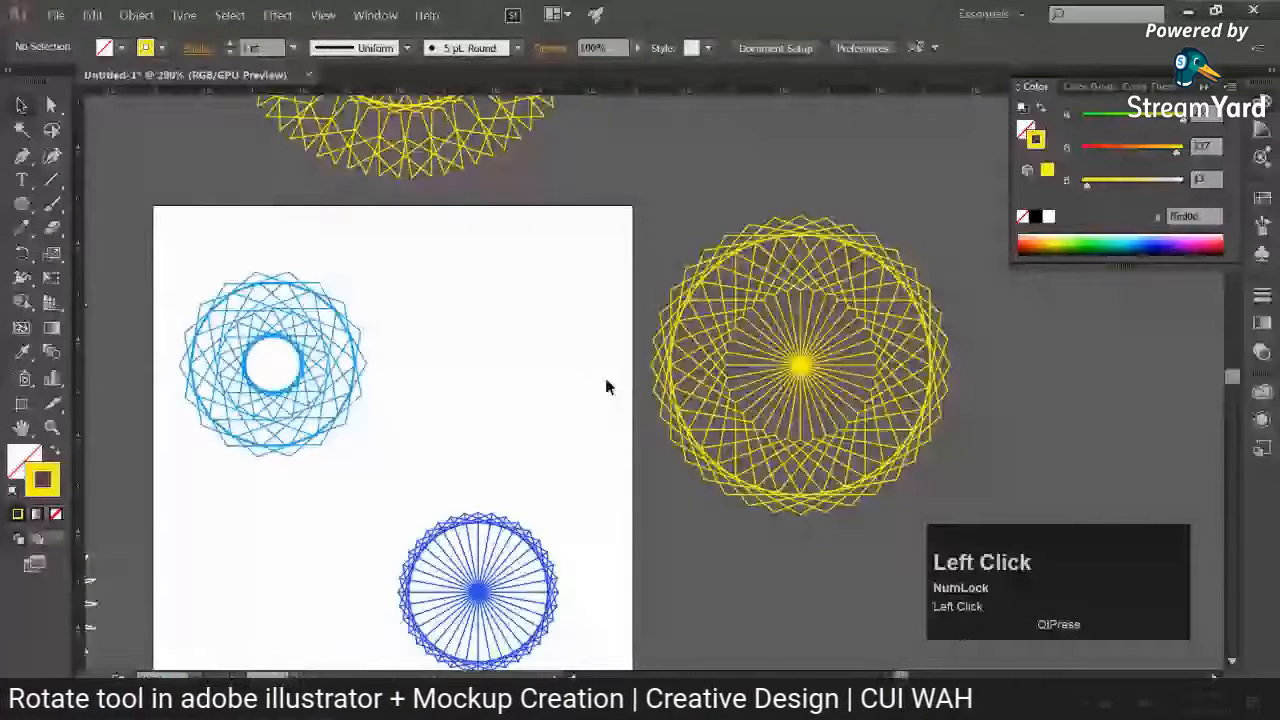
{"action": "key", "text": "space"}
{"action": "left_click_drag", "start_coordinate": [606, 386], "coordinate": [605, 360]}
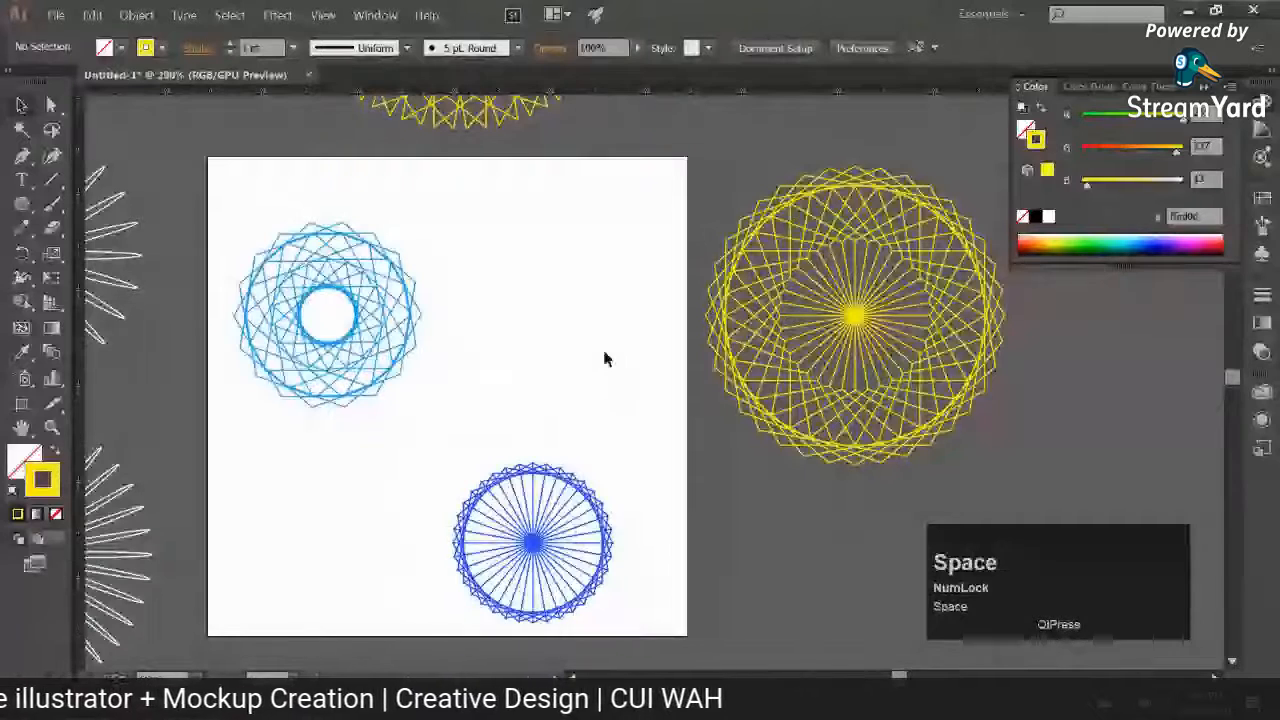
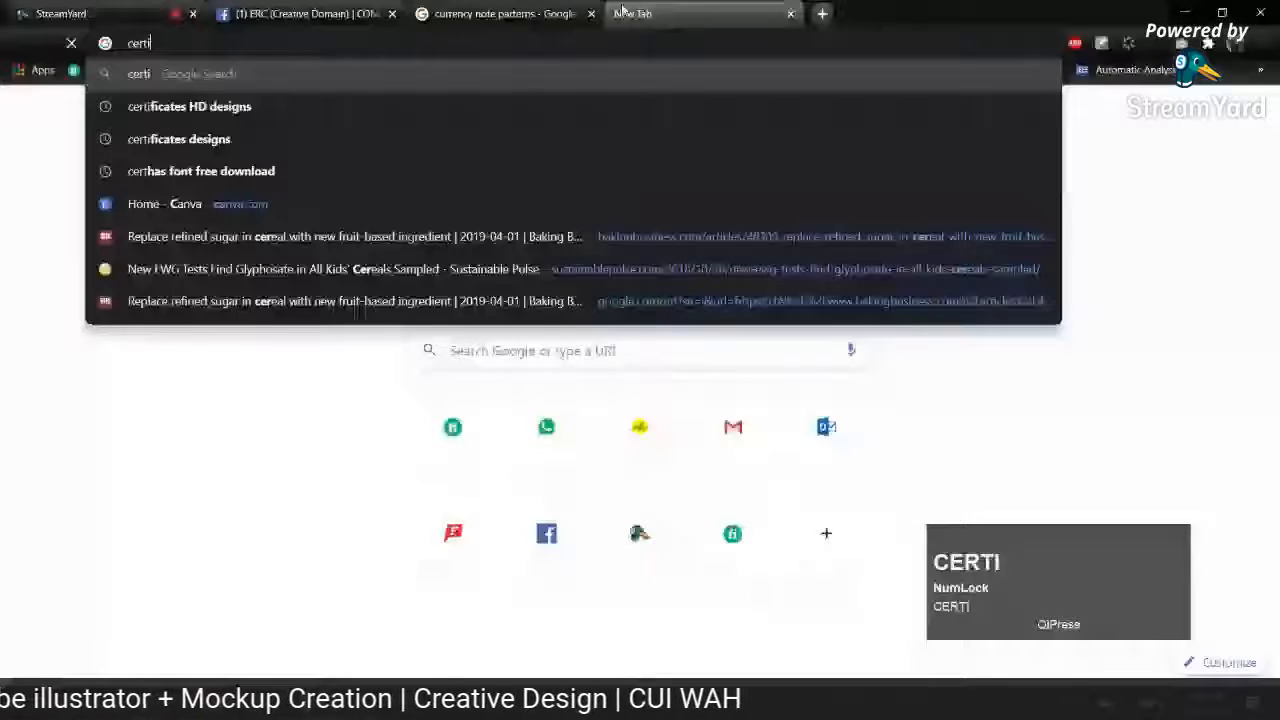
Step: Search Google Images for "certificate pattern"
{"action": "type", "text": "ficate pater"}
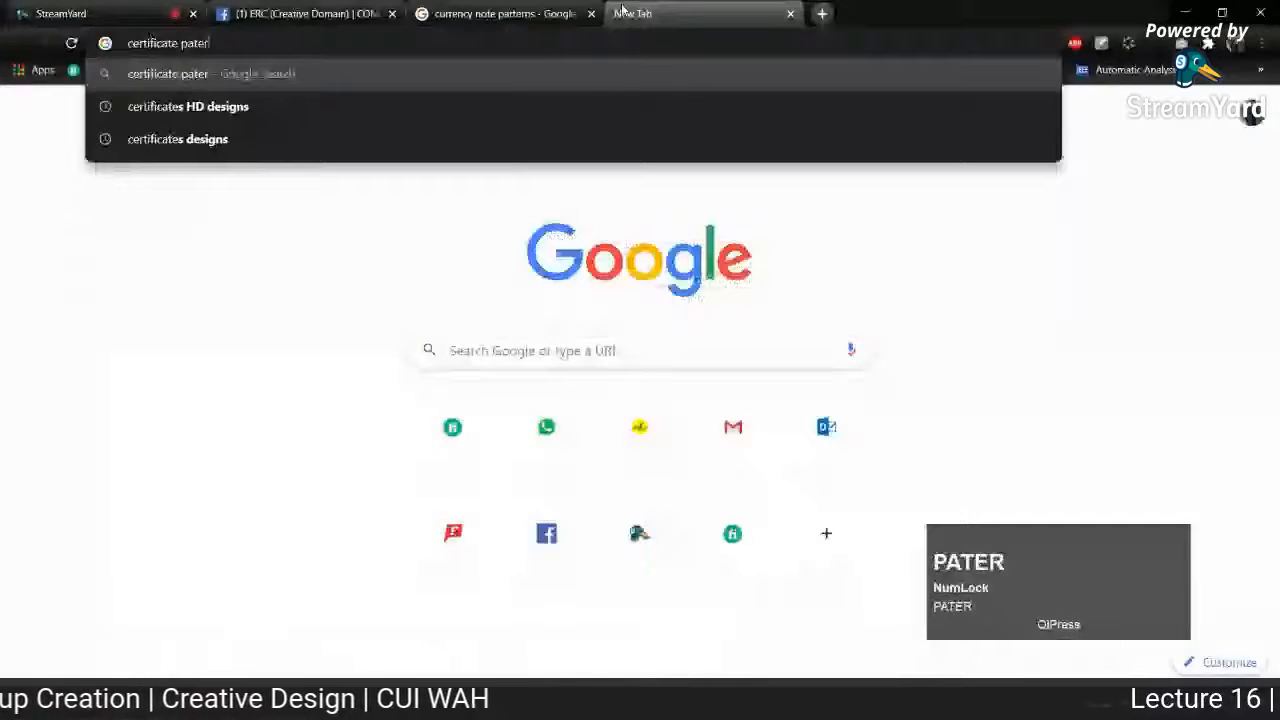
{"action": "key", "text": "Return"}
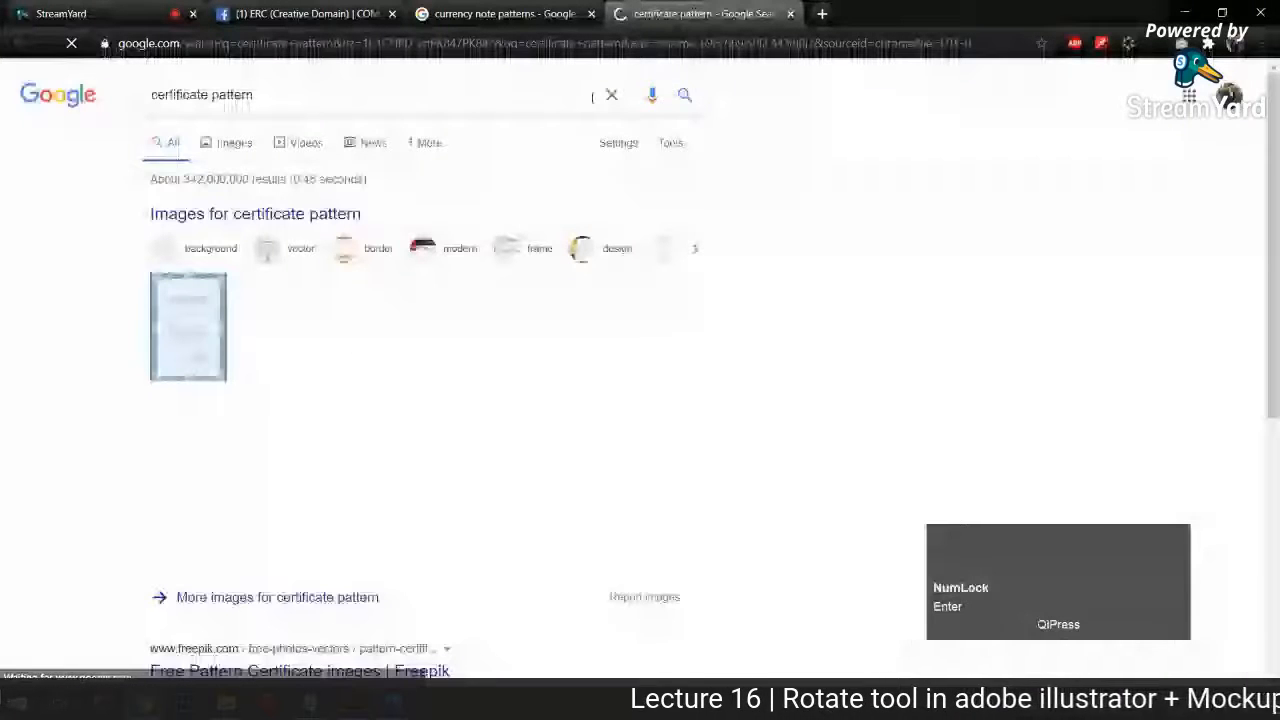
{"action": "left_click", "coordinate": [233, 143]}
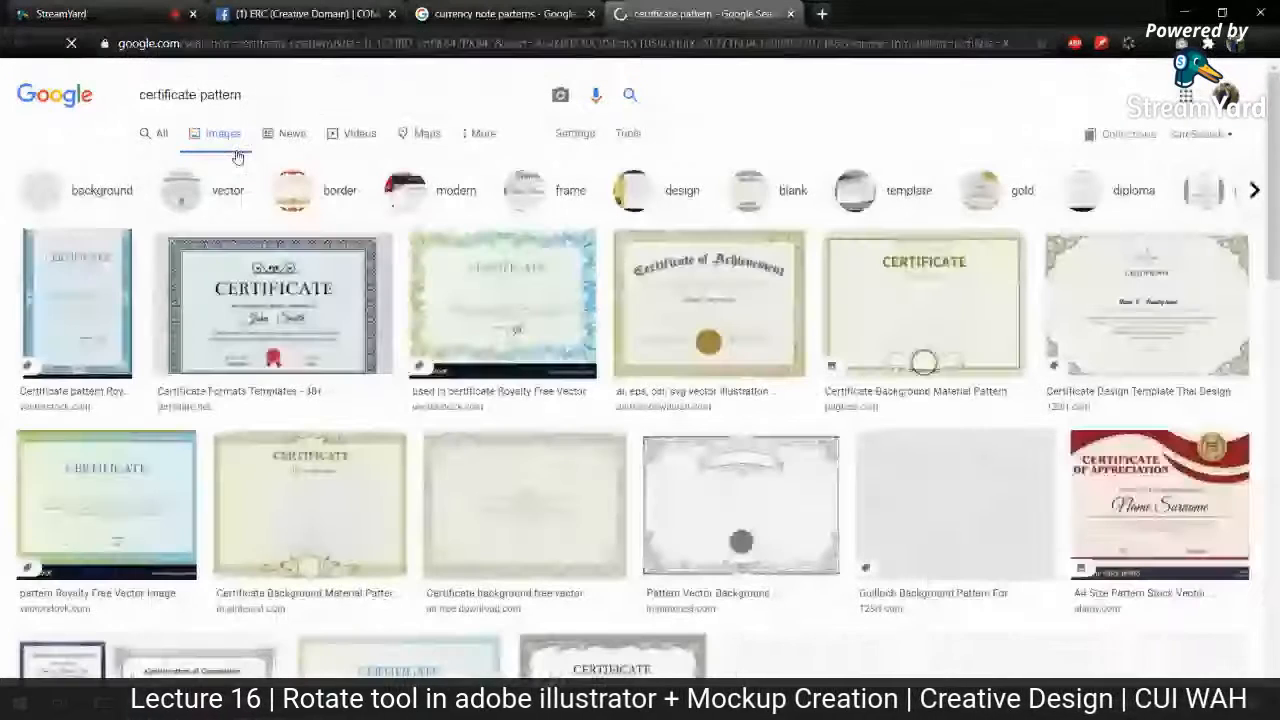
Step: Preview the VectorStock and Template.net certificate designs to examine their patterned borders, and return to Illustrator
{"action": "left_click", "coordinate": [470, 285]}
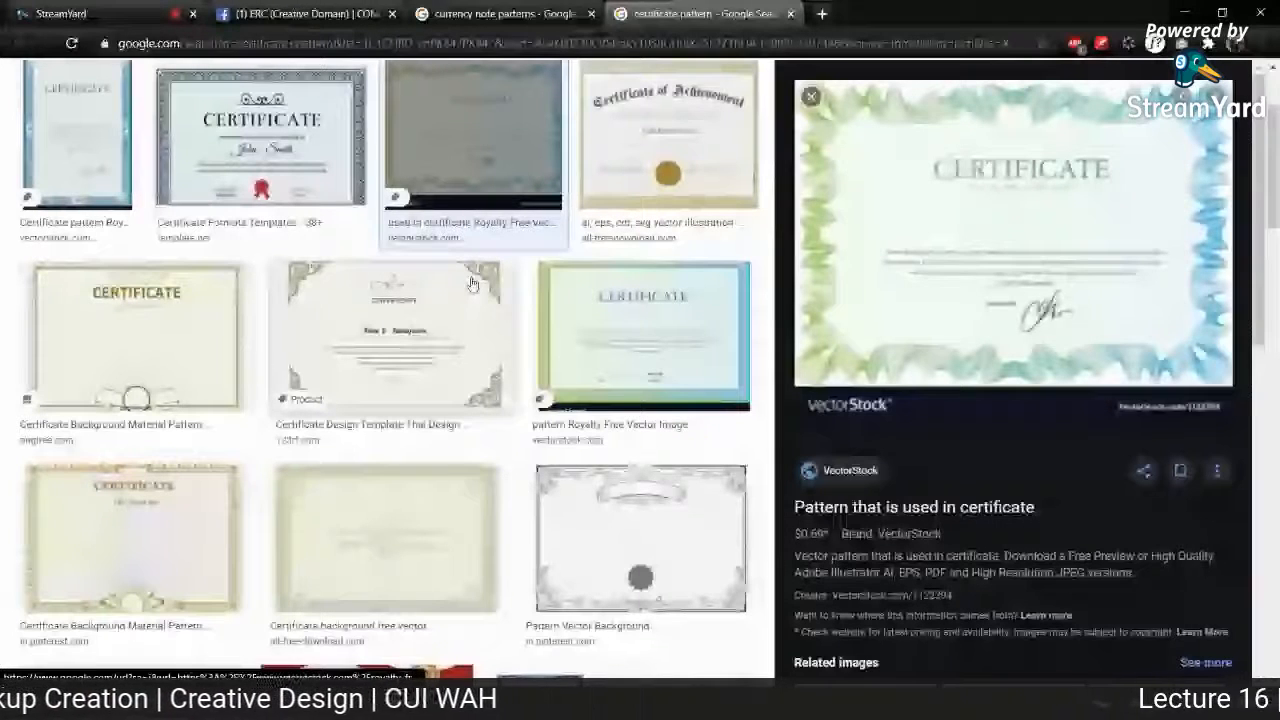
{"action": "left_click", "coordinate": [262, 138]}
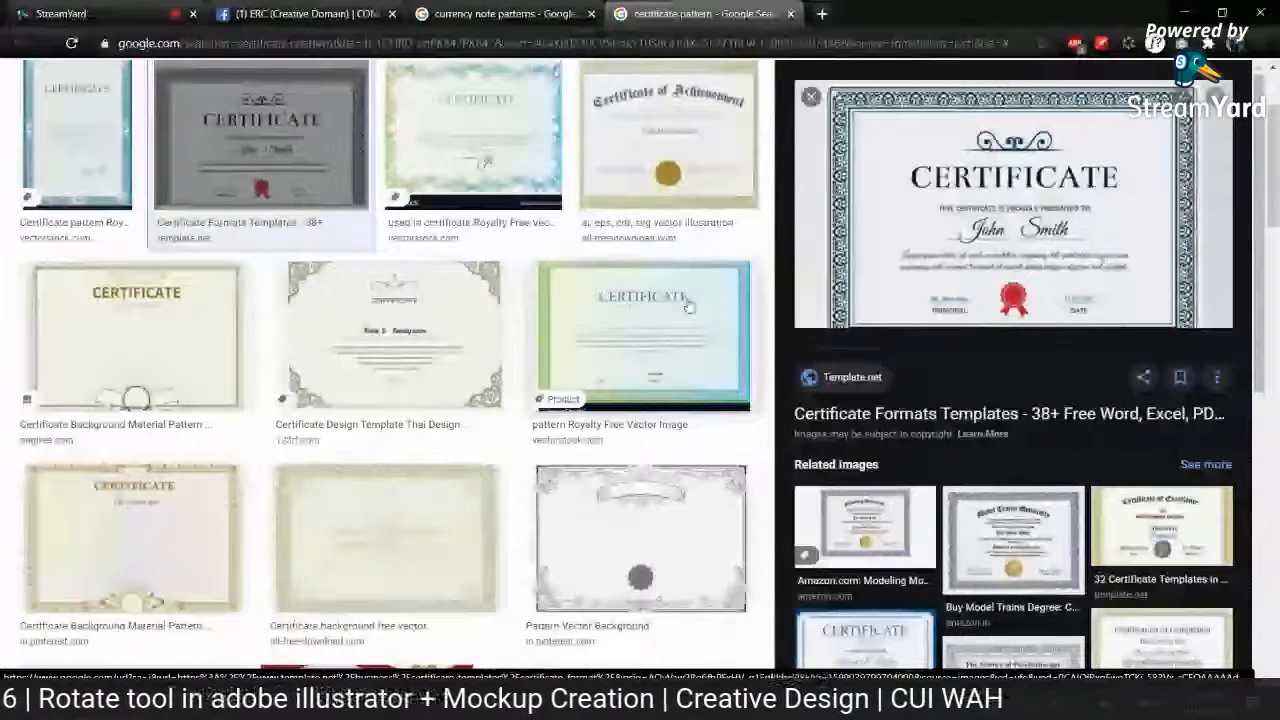
{"action": "left_click", "coordinate": [489, 311]}
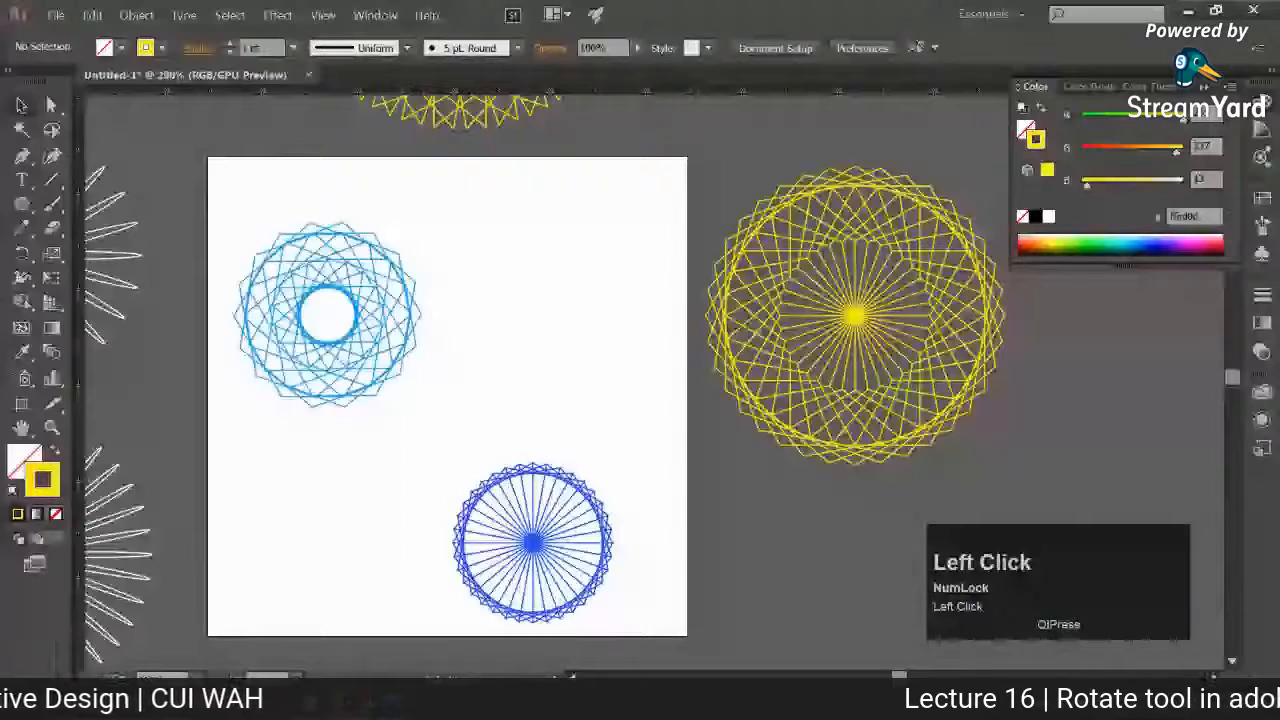
Step: Move the light blue and dark blue radial patterns off the artboard to leave it empty
{"action": "key", "text": "ctrl+minus"}
{"action": "key", "text": "space"}
{"action": "left_click_drag", "start_coordinate": [614, 551], "coordinate": [518, 382]}
{"action": "left_click_drag", "start_coordinate": [488, 345], "coordinate": [583, 517]}
{"action": "key", "text": "ctrl+z"}
{"action": "left_click_drag", "start_coordinate": [230, 106], "coordinate": [511, 464]}
{"action": "left_click_drag", "start_coordinate": [477, 337], "coordinate": [488, 618]}
{"action": "left_click_drag", "start_coordinate": [257, 397], "coordinate": [343, 557]}
{"action": "left_click_drag", "start_coordinate": [286, 357], "coordinate": [541, 677]}
{"action": "left_click_drag", "start_coordinate": [477, 601], "coordinate": [1168, 495]}
{"action": "left_click_drag", "start_coordinate": [894, 415], "coordinate": [1030, 677]}
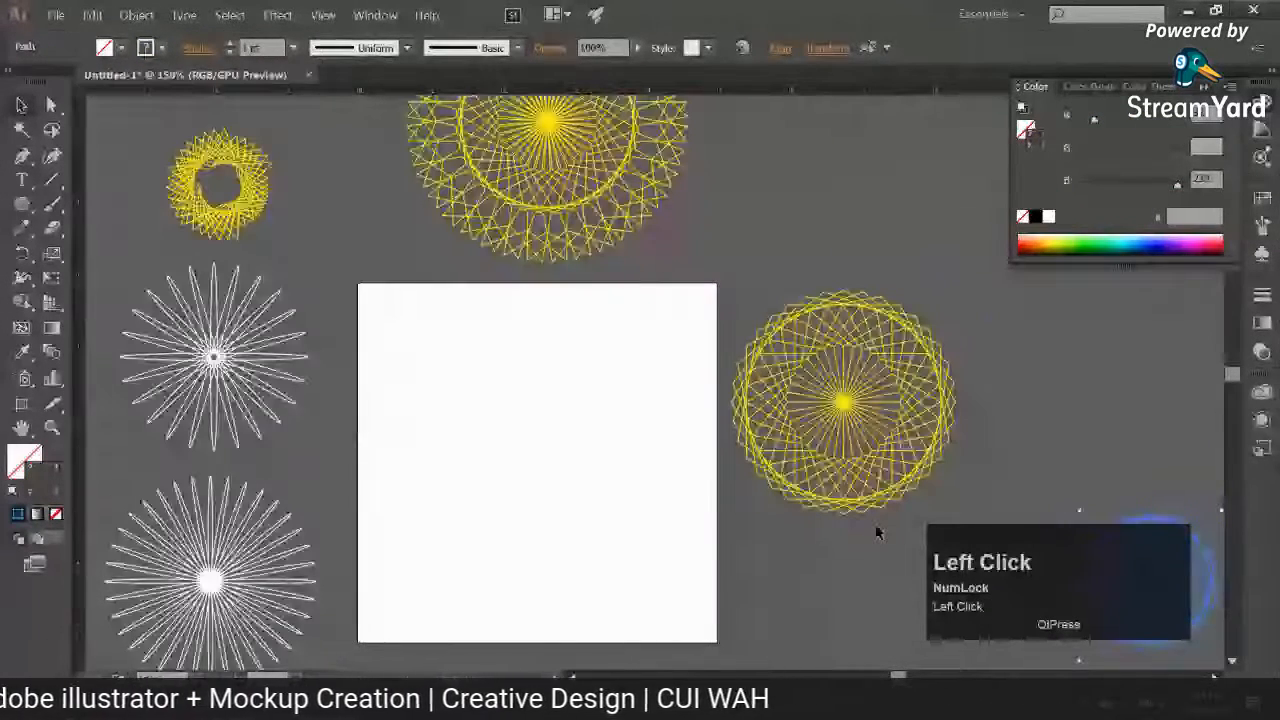
Step: Place the yellow pattern beside the artboard onto it, enlarged to nearly fill the artboard, and lower its opacity to 14%
{"action": "left_click_drag", "start_coordinate": [843, 405], "coordinate": [538, 475]}
{"action": "left_click_drag", "start_coordinate": [657, 360], "coordinate": [710, 300], "text": "alt+shift"}
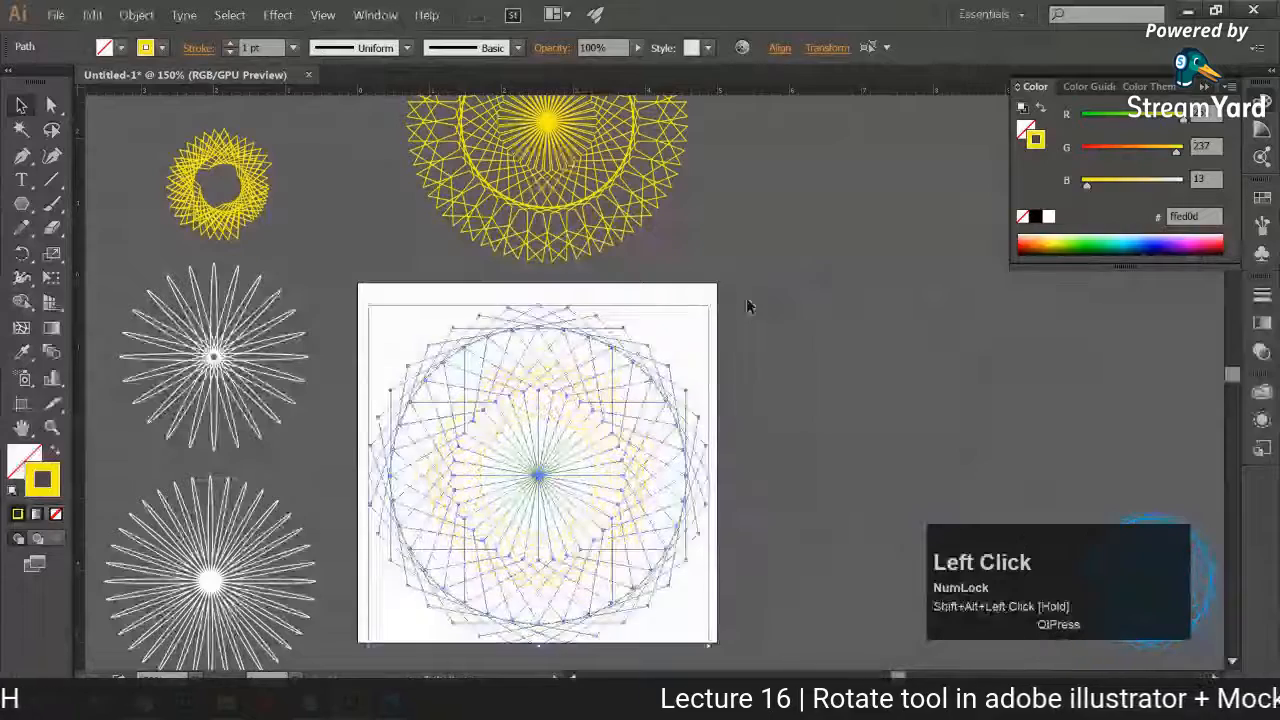
{"action": "left_click", "coordinate": [571, 69]}
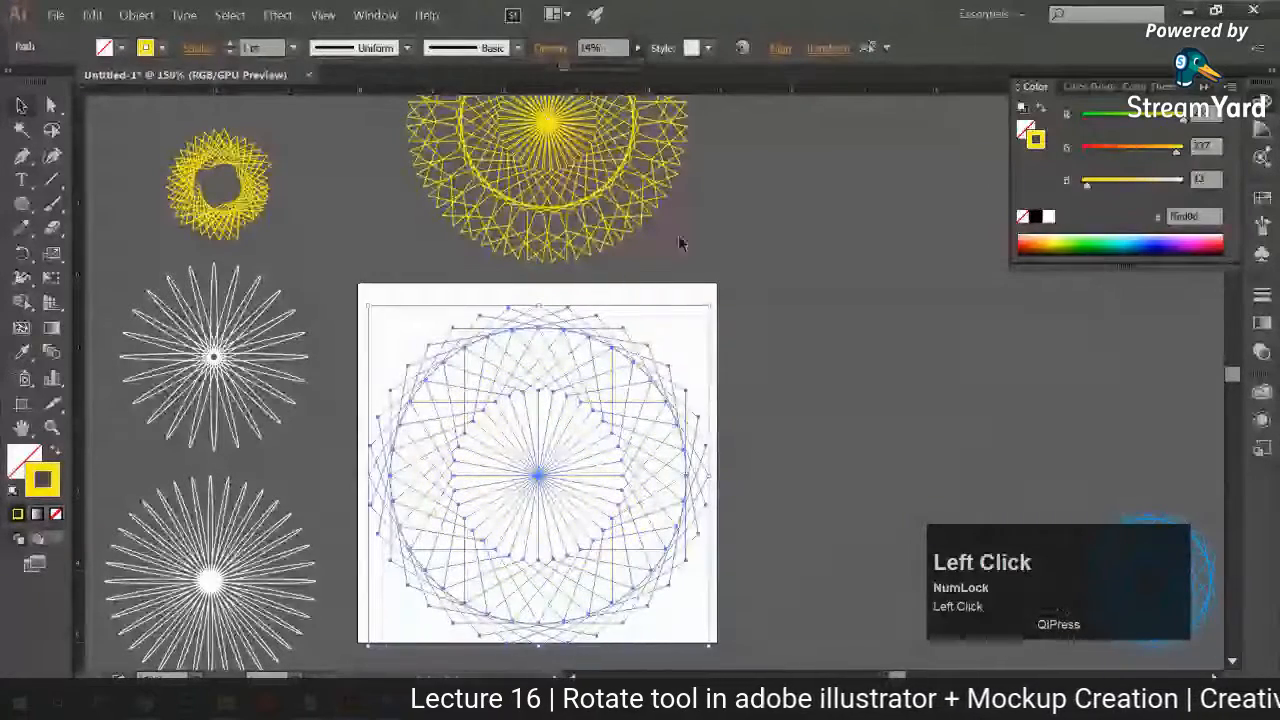
{"action": "left_click", "coordinate": [769, 354]}
{"action": "key", "text": "space"}
{"action": "left_click_drag", "start_coordinate": [782, 452], "coordinate": [796, 374]}
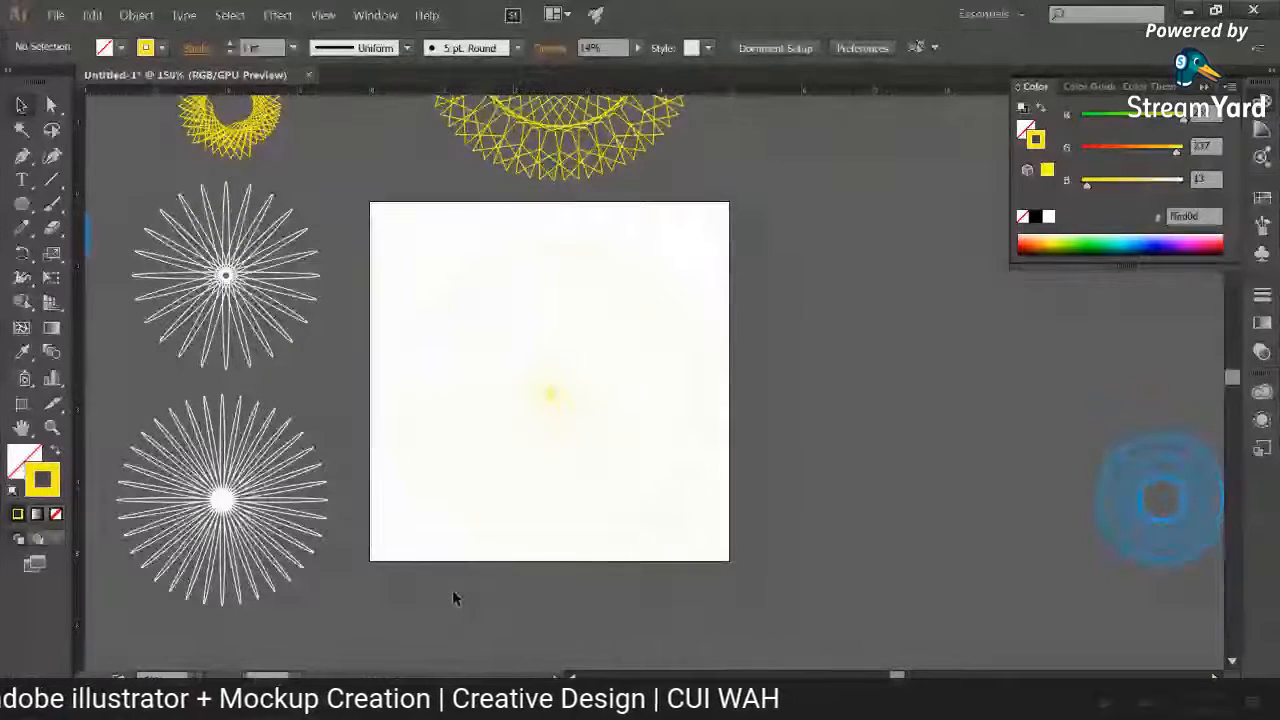
Step: Change the stroke colour of the faint pattern on the artboard to blue #1374e8
{"action": "key", "text": "ctrl+plus"}
{"action": "left_click", "coordinate": [550, 381]}
{"action": "left_click_drag", "start_coordinate": [550, 381], "coordinate": [761, 647]}
{"action": "left_click", "coordinate": [35, 484]}
{"action": "double_click", "coordinate": [35, 485]}
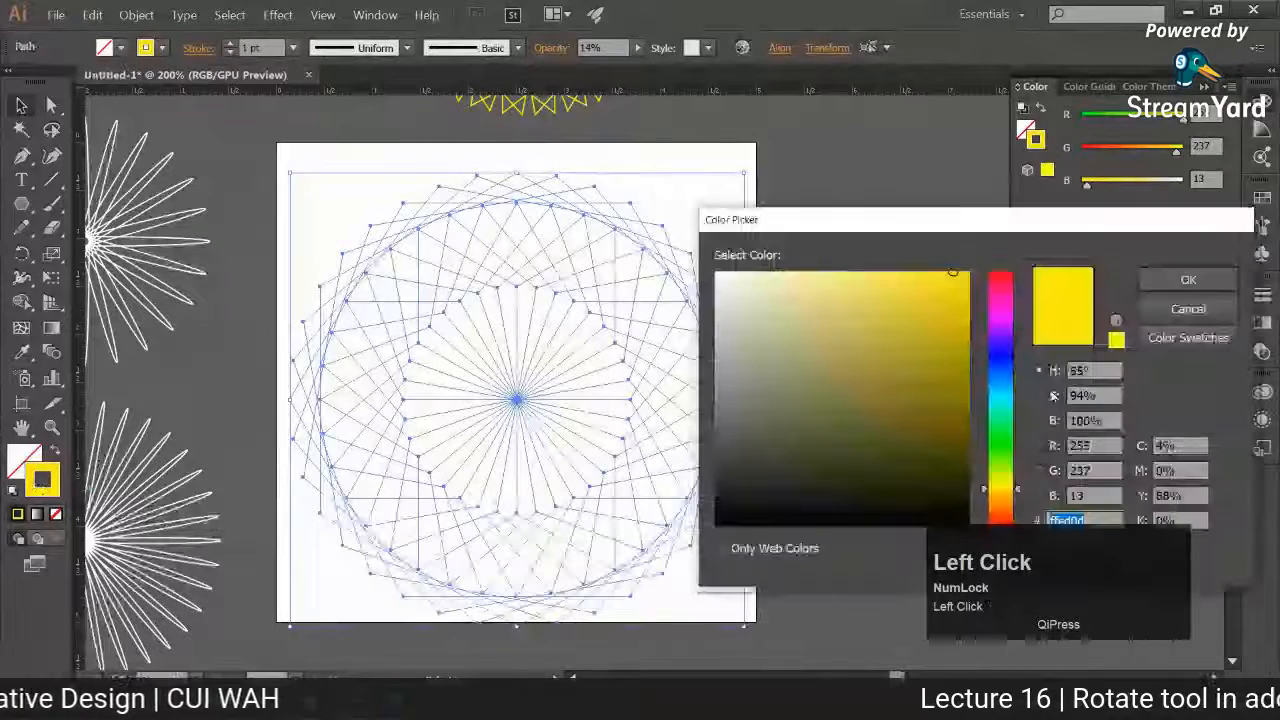
{"action": "left_click", "coordinate": [1001, 375]}
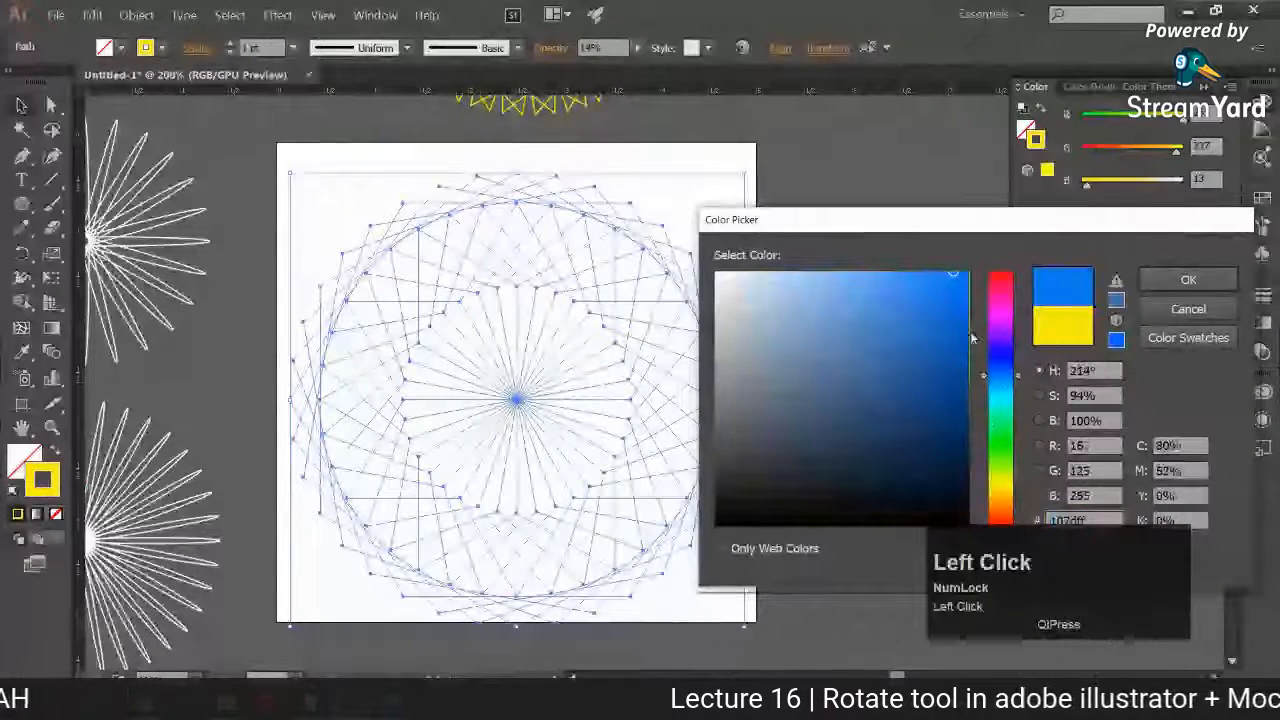
{"action": "left_click", "coordinate": [949, 294]}
{"action": "left_click", "coordinate": [1188, 280]}
{"action": "left_click", "coordinate": [863, 374]}
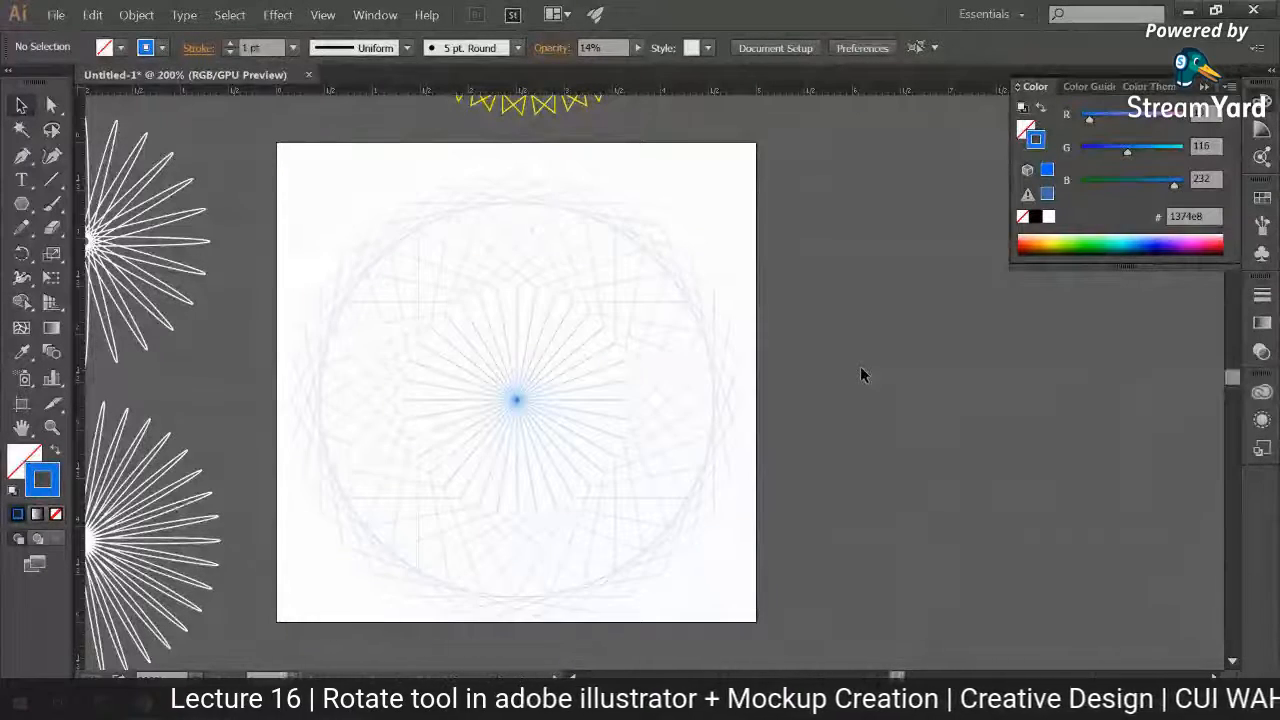
Step: Try overlapping duplicates of the faint blue pattern towards the right of the original, and undo the duplication
{"action": "left_click_drag", "start_coordinate": [331, 183], "coordinate": [723, 617]}
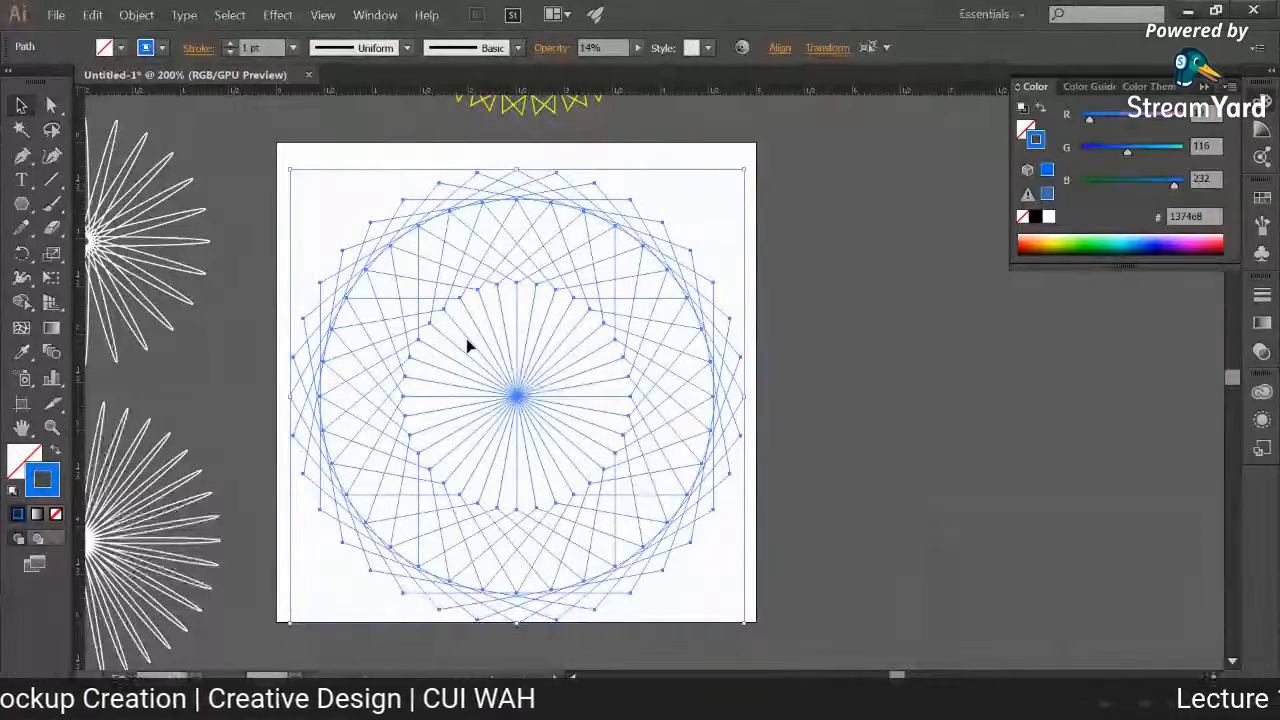
{"action": "left_click", "coordinate": [360, 181]}
{"action": "left_click_drag", "start_coordinate": [360, 181], "coordinate": [777, 606]}
{"action": "left_click_drag", "start_coordinate": [518, 399], "coordinate": [673, 403]}
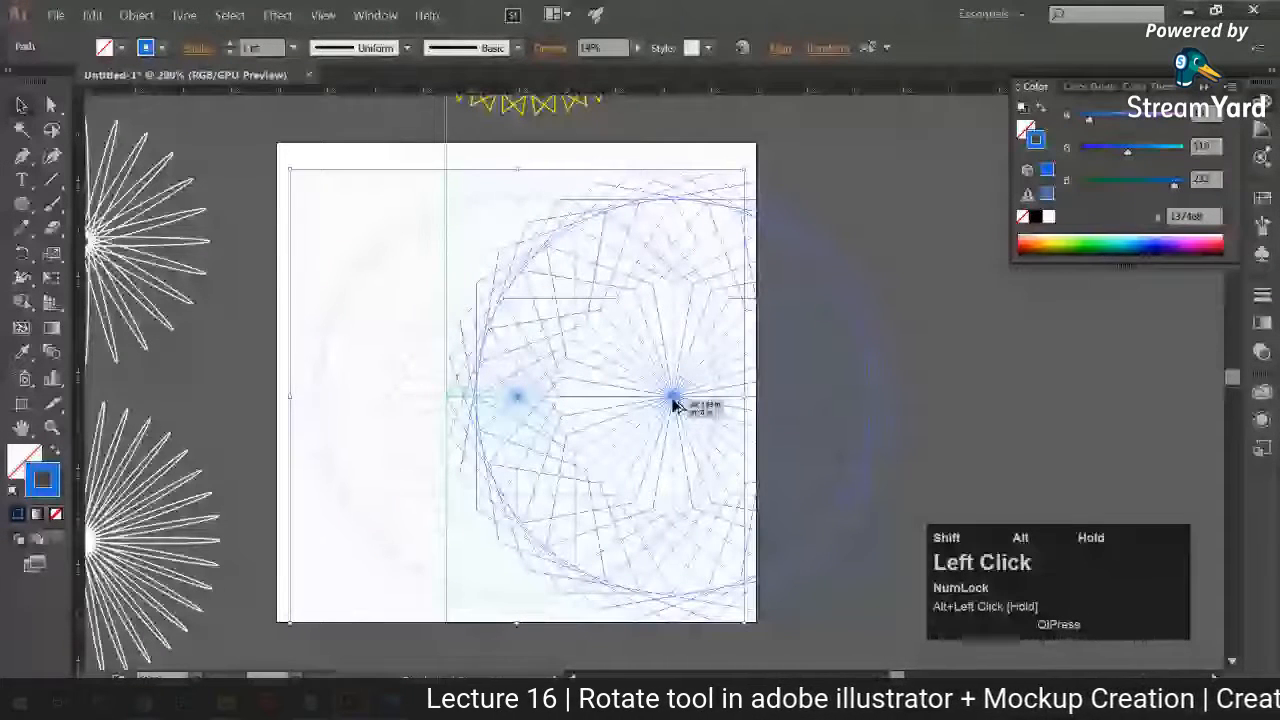
{"action": "left_click_drag", "start_coordinate": [673, 405], "coordinate": [836, 397]}
{"action": "left_click", "coordinate": [318, 171]}
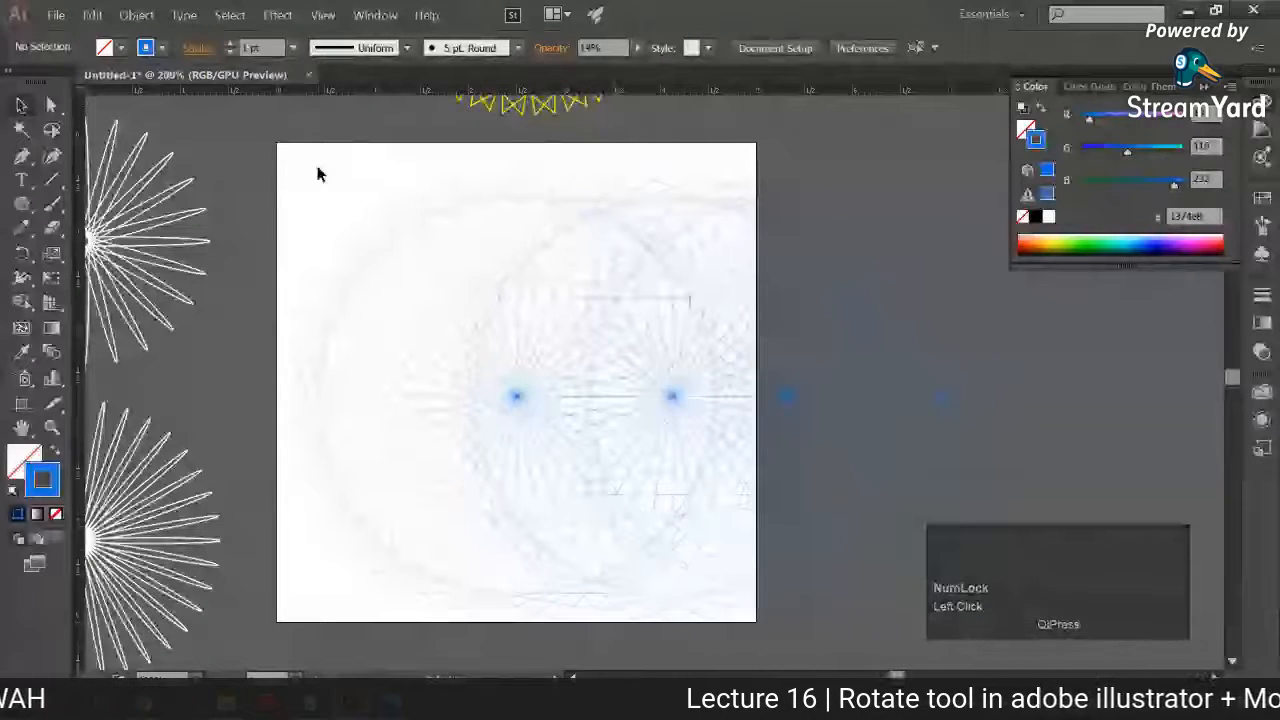
{"action": "key", "text": "ctrl+z"}
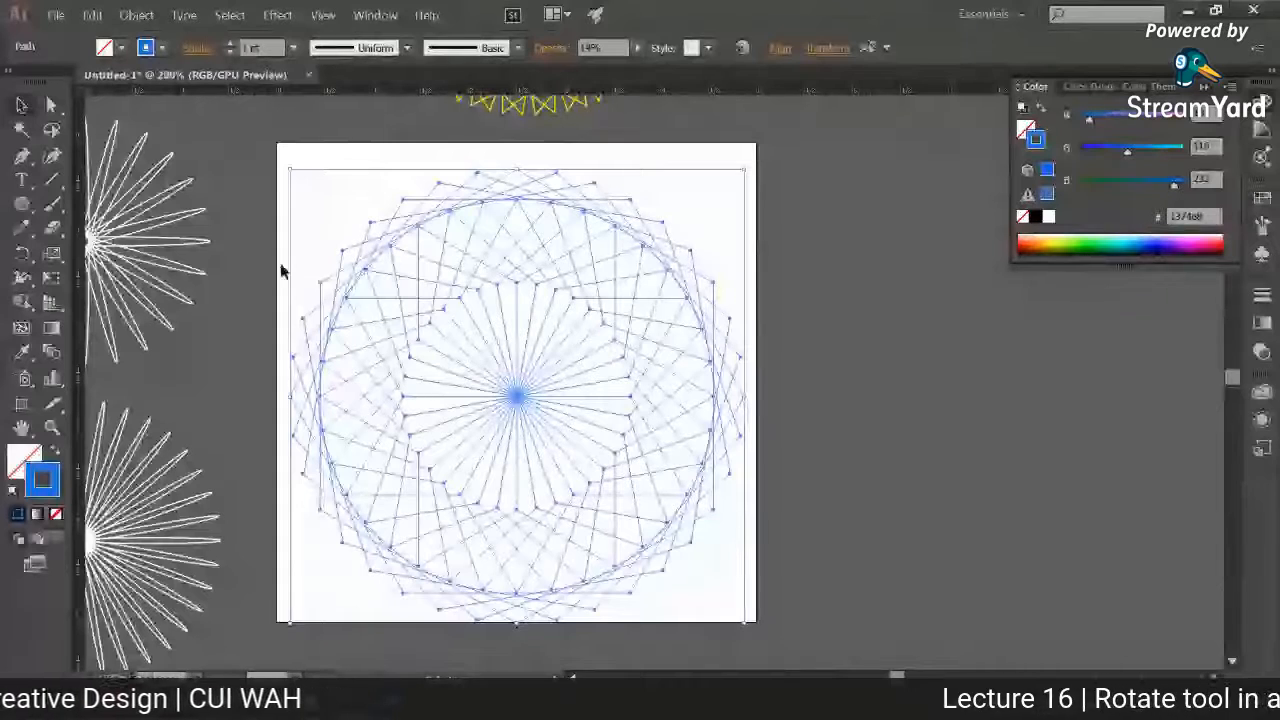
Step: Thicken the blue pattern's stroke to 2 pt and raise its opacity to 100%
{"action": "left_click", "coordinate": [272, 150]}
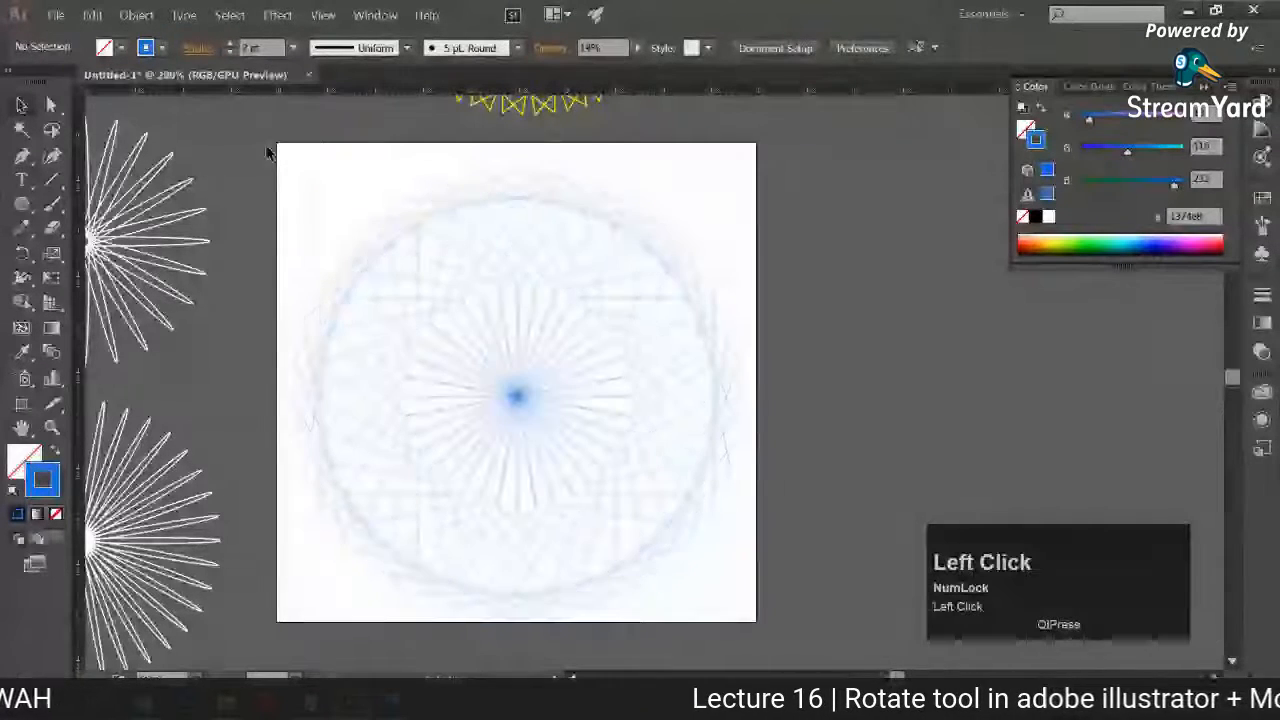
{"action": "left_click_drag", "start_coordinate": [306, 200], "coordinate": [872, 598]}
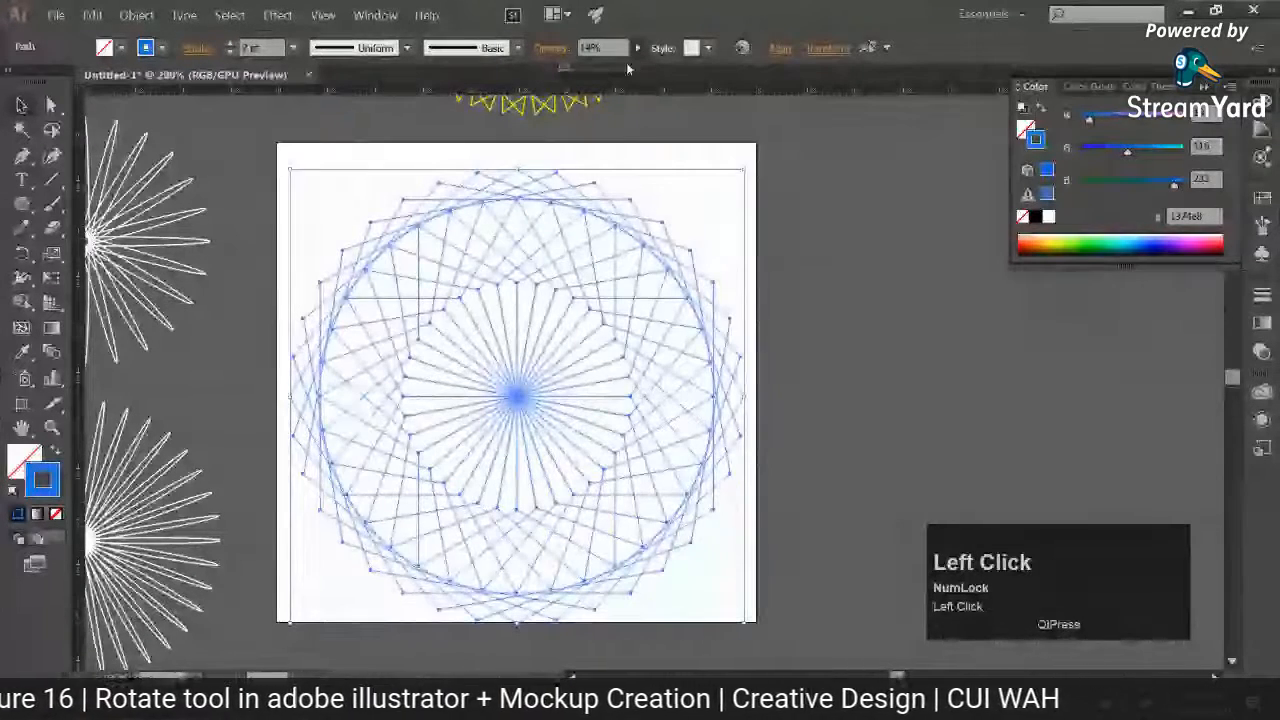
{"action": "left_click", "coordinate": [307, 237]}
{"action": "left_click", "coordinate": [307, 237]}
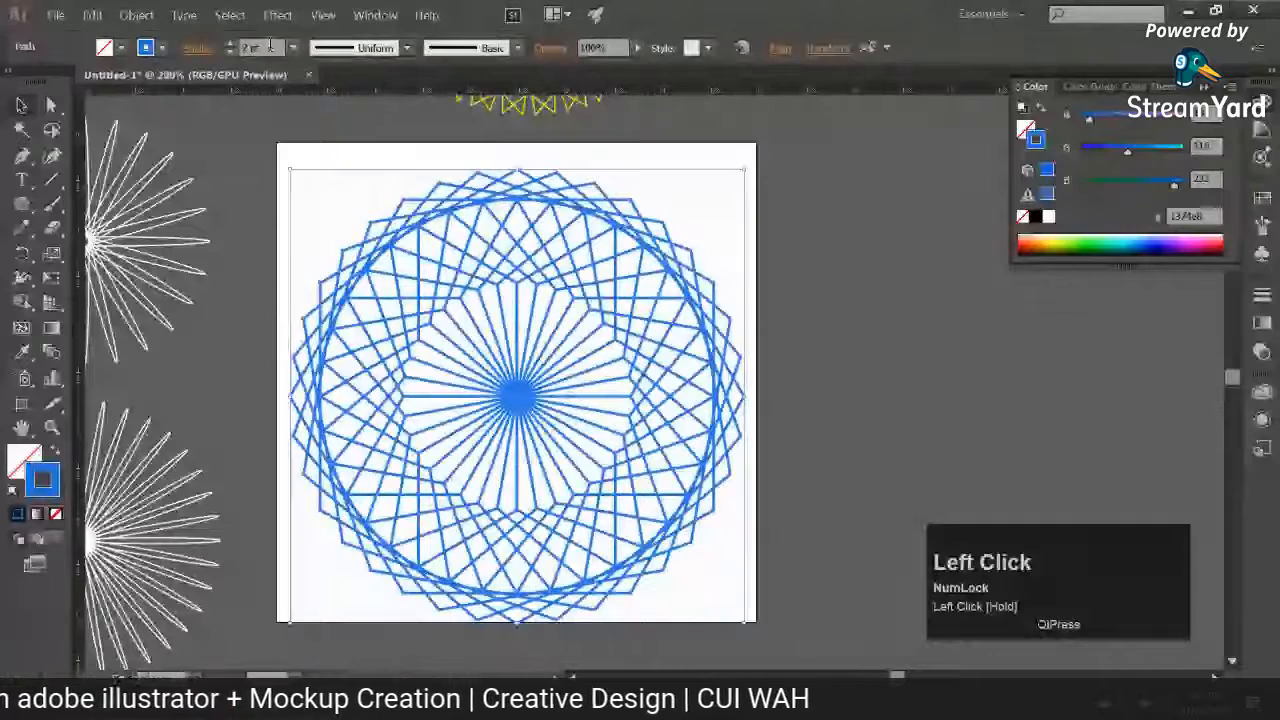
Step: Try a 0.5 pt stroke weight on the blue pattern, settle on 1 pt, and deselect it
{"action": "left_click_drag", "start_coordinate": [270, 47], "coordinate": [226, 53]}
{"action": "type", "text": "0.5"}
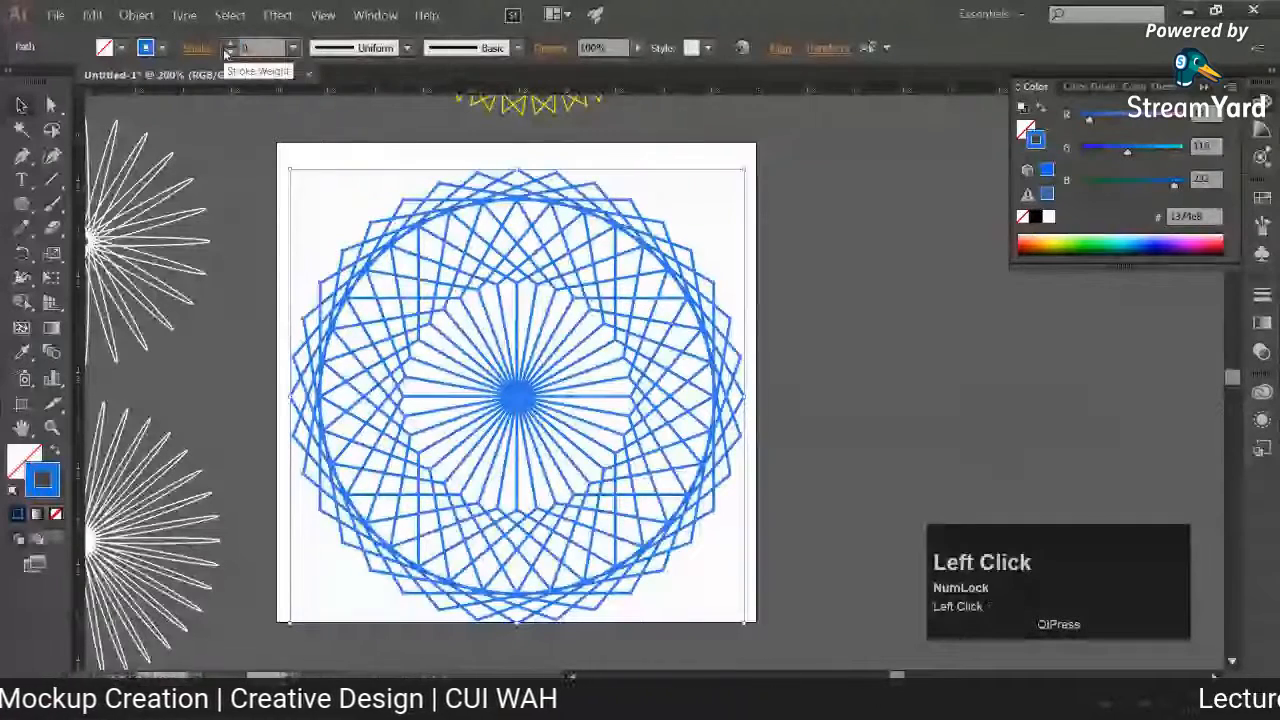
{"action": "key", "text": "Return"}
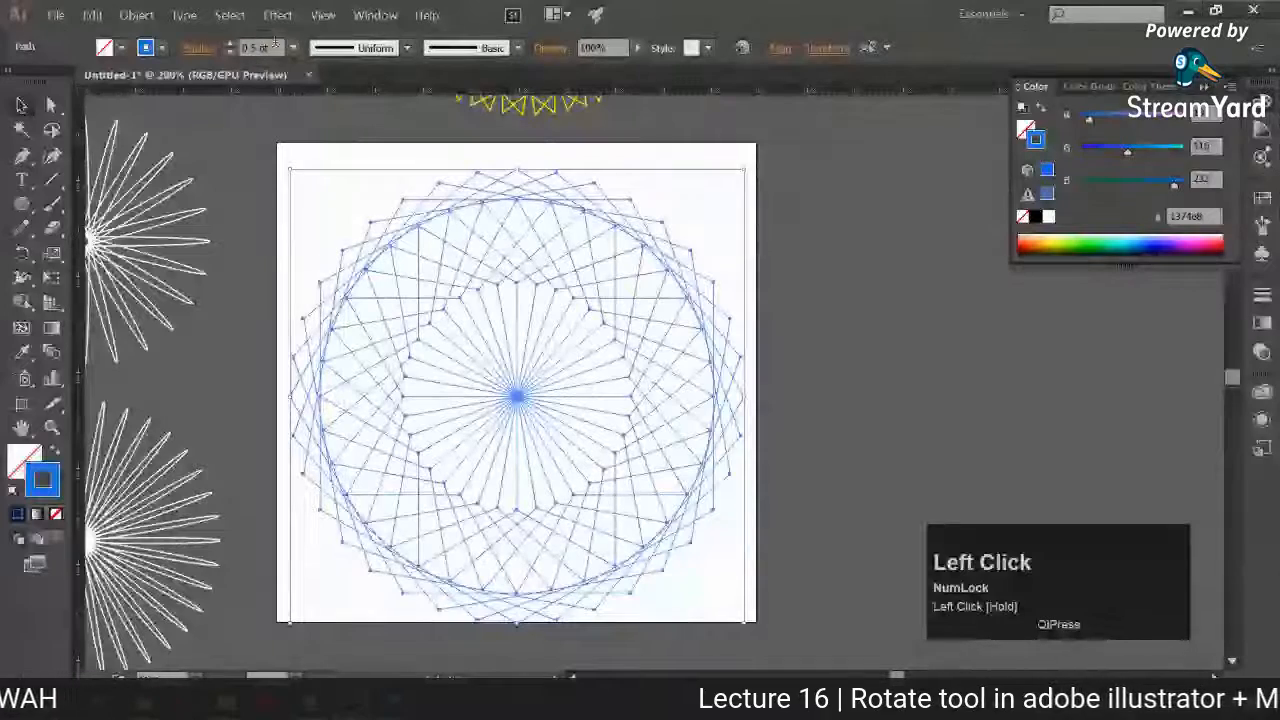
{"action": "left_click", "coordinate": [231, 44]}
{"action": "left_click", "coordinate": [265, 197]}
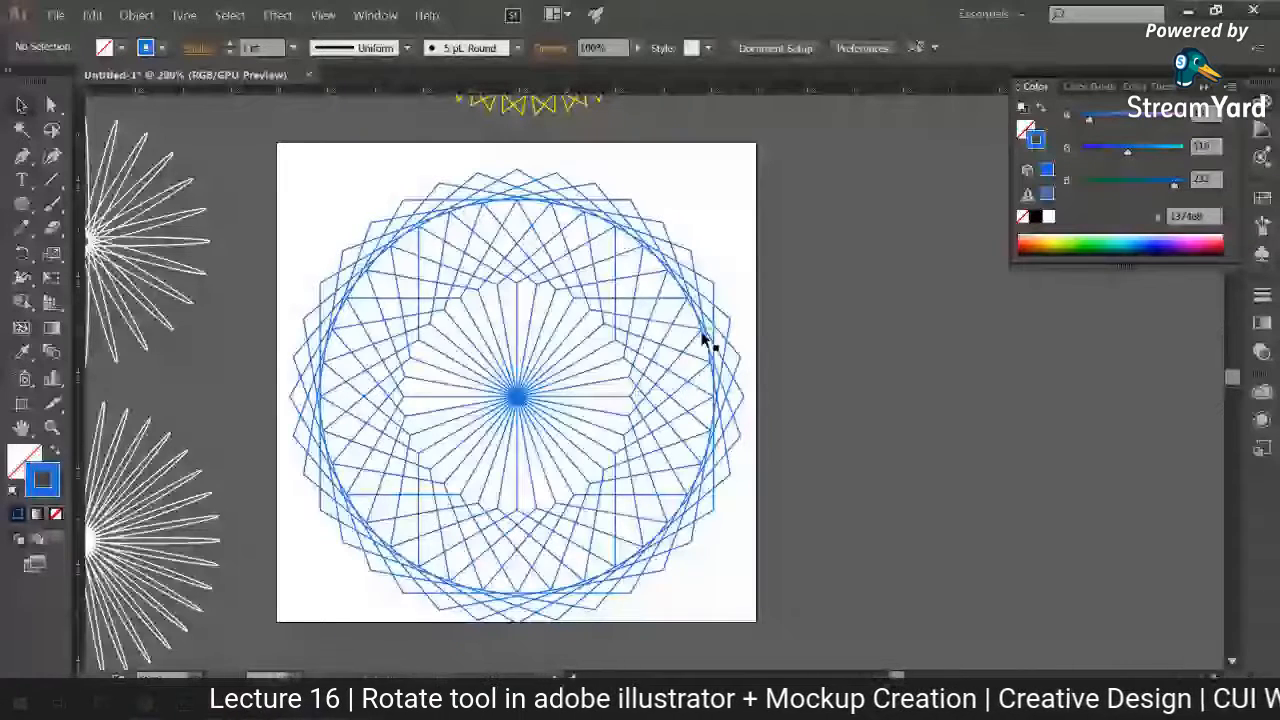
Step: Check the viewers' comments in the StreamYard studio in the browser and return to Illustrator
{"action": "key", "text": "alt+Tab"}
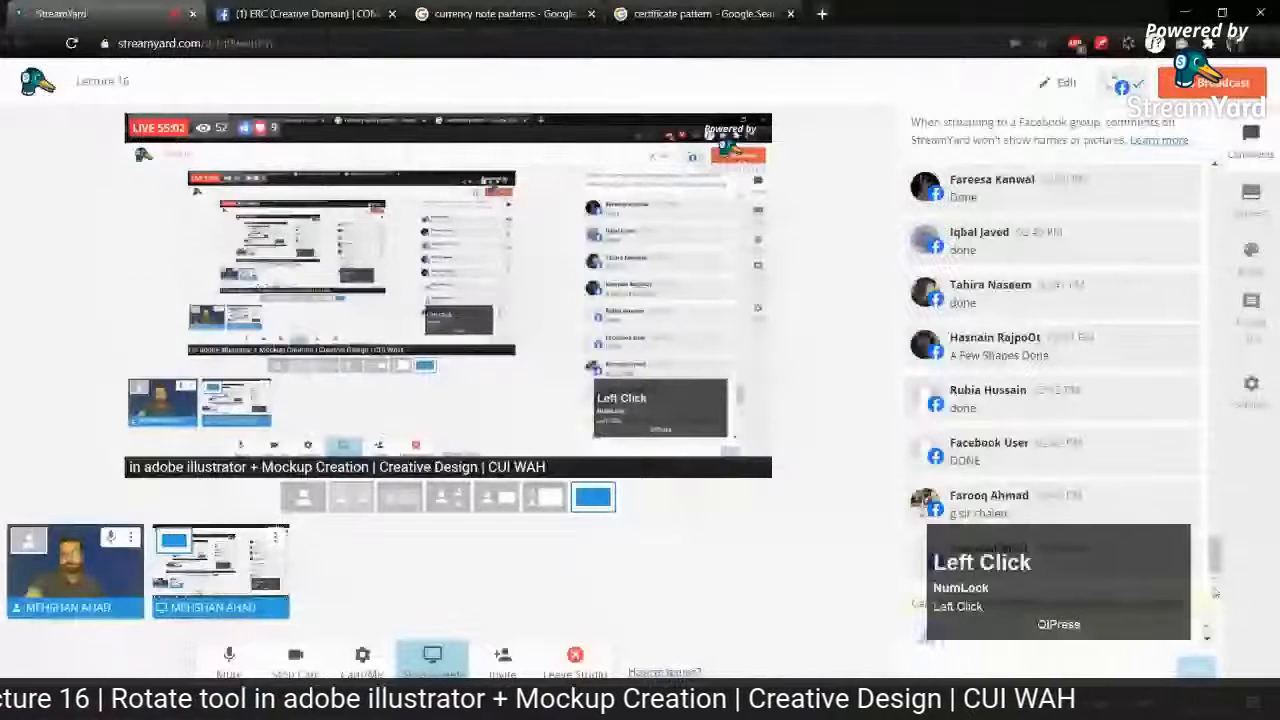
{"action": "left_click", "coordinate": [688, 563]}
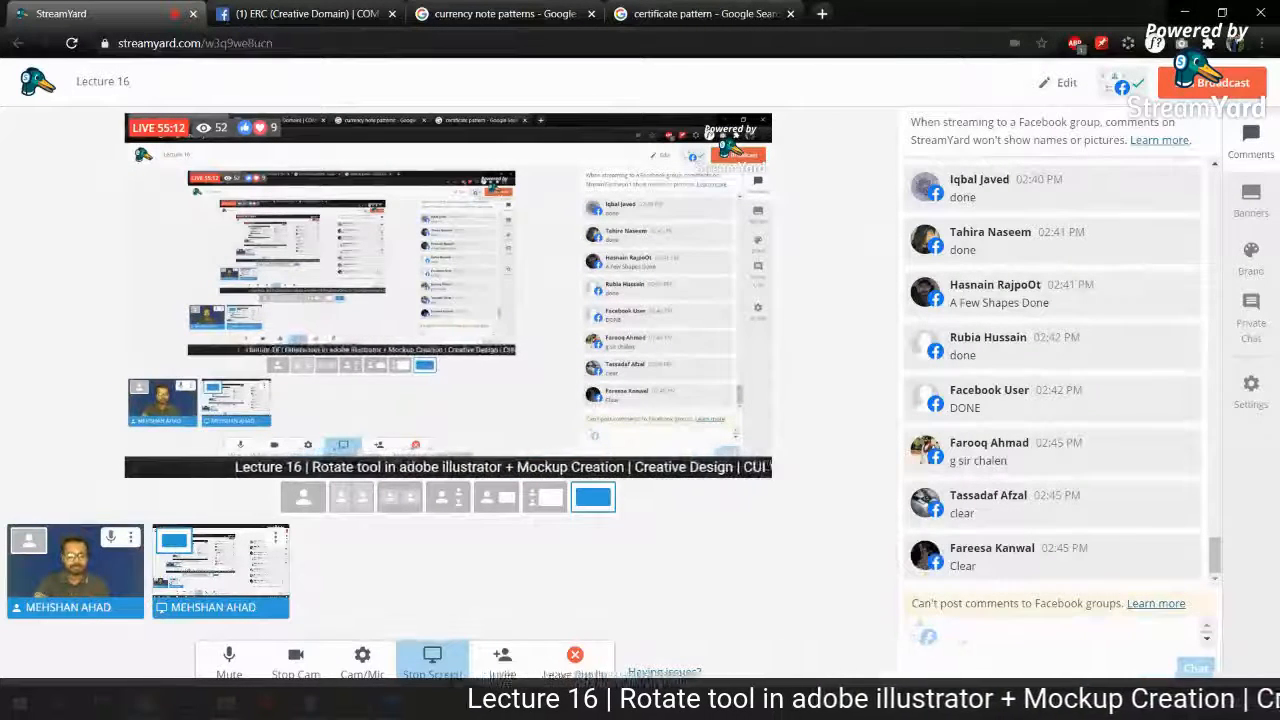
{"action": "mouse_move", "coordinate": [351, 702]}
{"action": "left_click", "coordinate": [350, 625]}
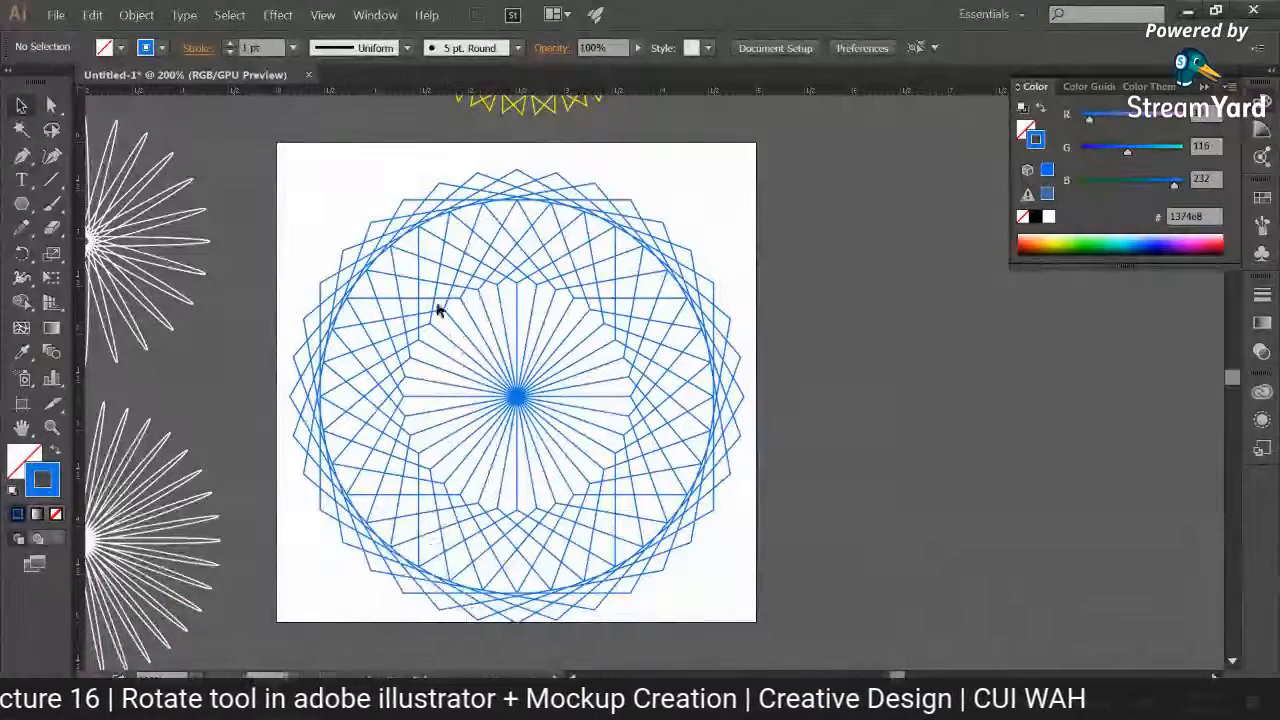
Step: Delete the Rotate tool notes, the dotted ring and the small patterns on the left side of the artboard
{"action": "left_click", "coordinate": [545, 410]}
{"action": "key", "text": "ctrl+minus"}
{"action": "key", "text": "ctrl+minus"}
{"action": "key", "text": "ctrl+minus"}
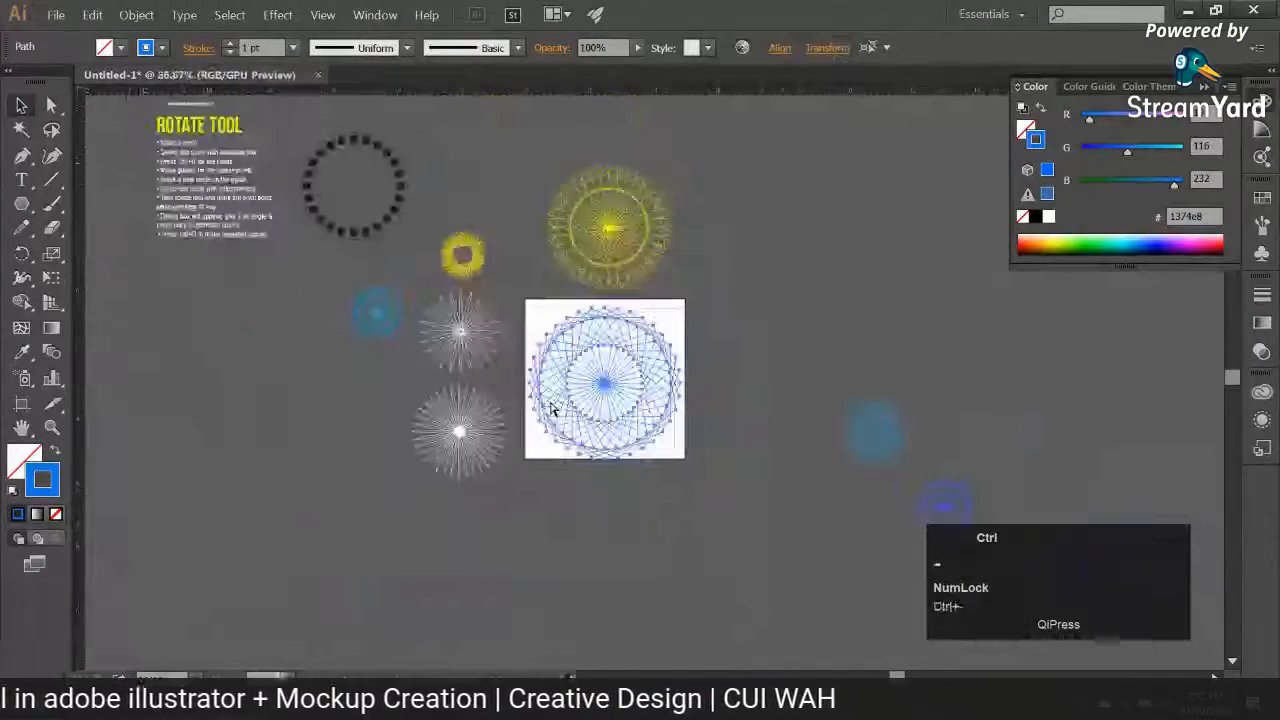
{"action": "left_click_drag", "start_coordinate": [360, 312], "coordinate": [367, 358]}
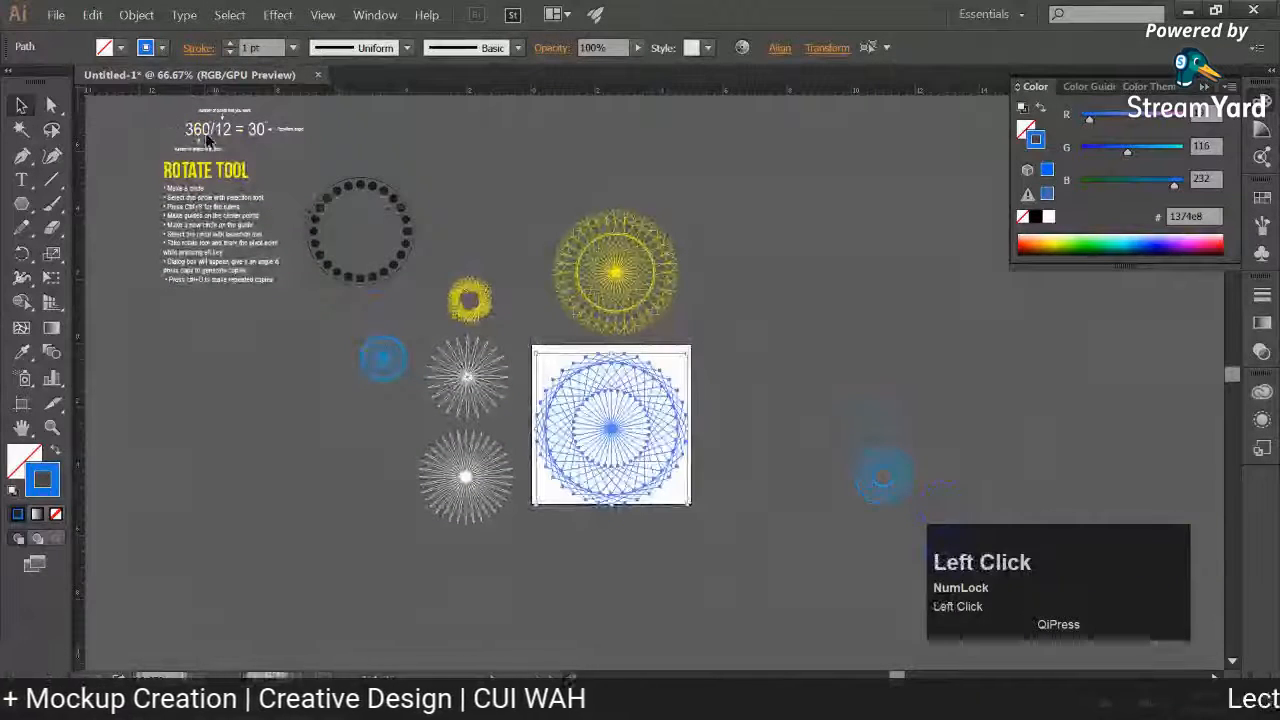
{"action": "left_click_drag", "start_coordinate": [494, 532], "coordinate": [504, 529]}
{"action": "key", "text": "Delete"}
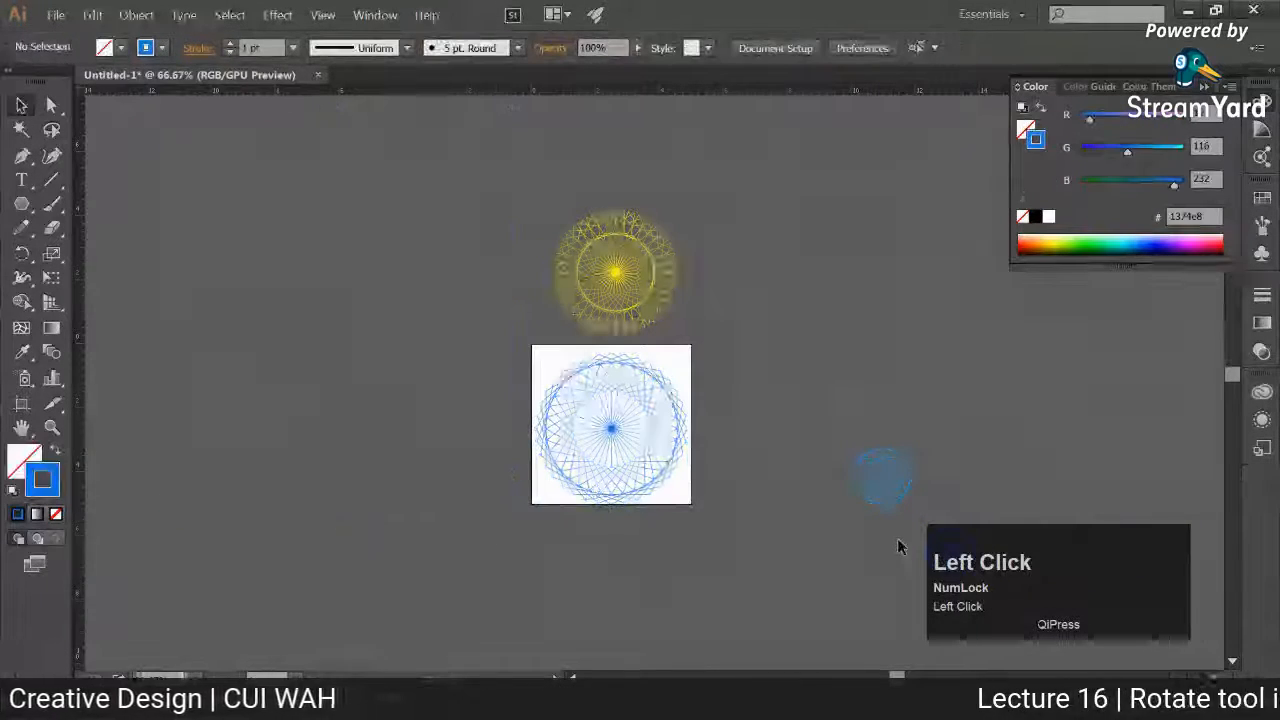
Step: Move the large yellow pattern from above the artboard to the empty area on its left side
{"action": "left_click", "coordinate": [646, 286]}
{"action": "left_click_drag", "start_coordinate": [646, 286], "coordinate": [462, 414]}
{"action": "key", "text": "ctrl+equal"}
{"action": "key", "text": "ctrl+equal"}
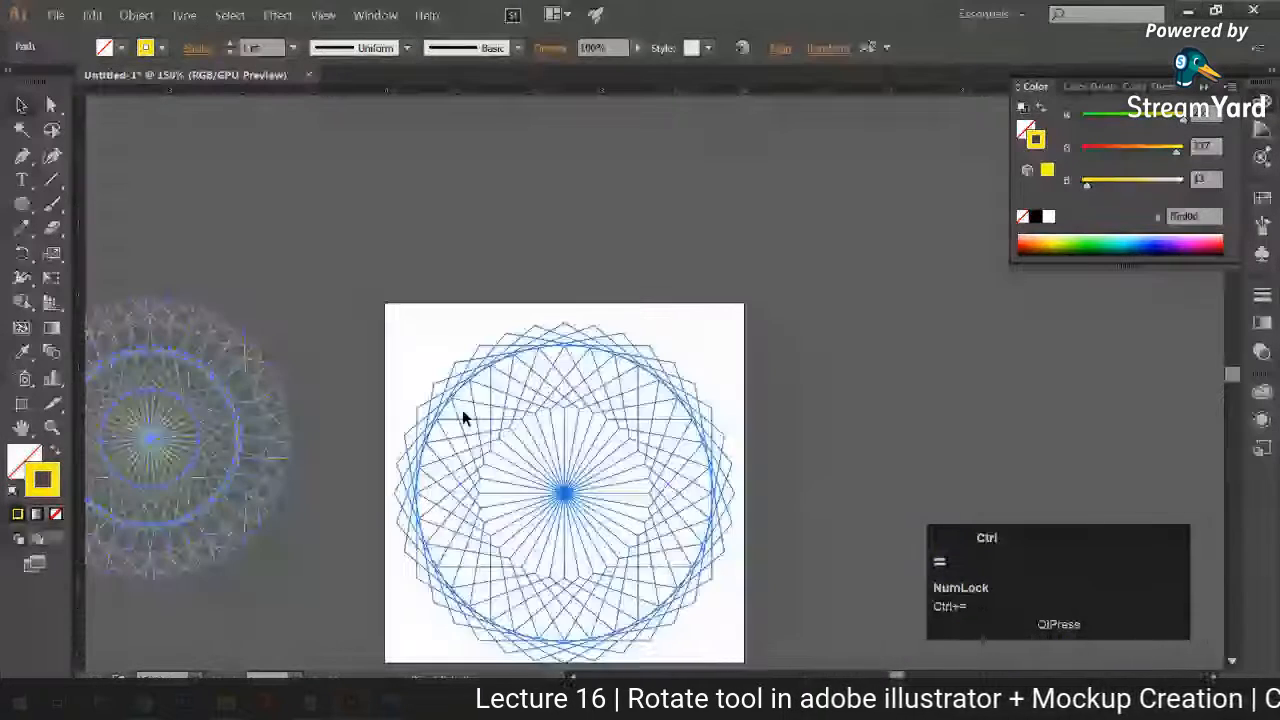
{"action": "key", "text": "space"}
{"action": "left_click_drag", "start_coordinate": [571, 434], "coordinate": [456, 312]}
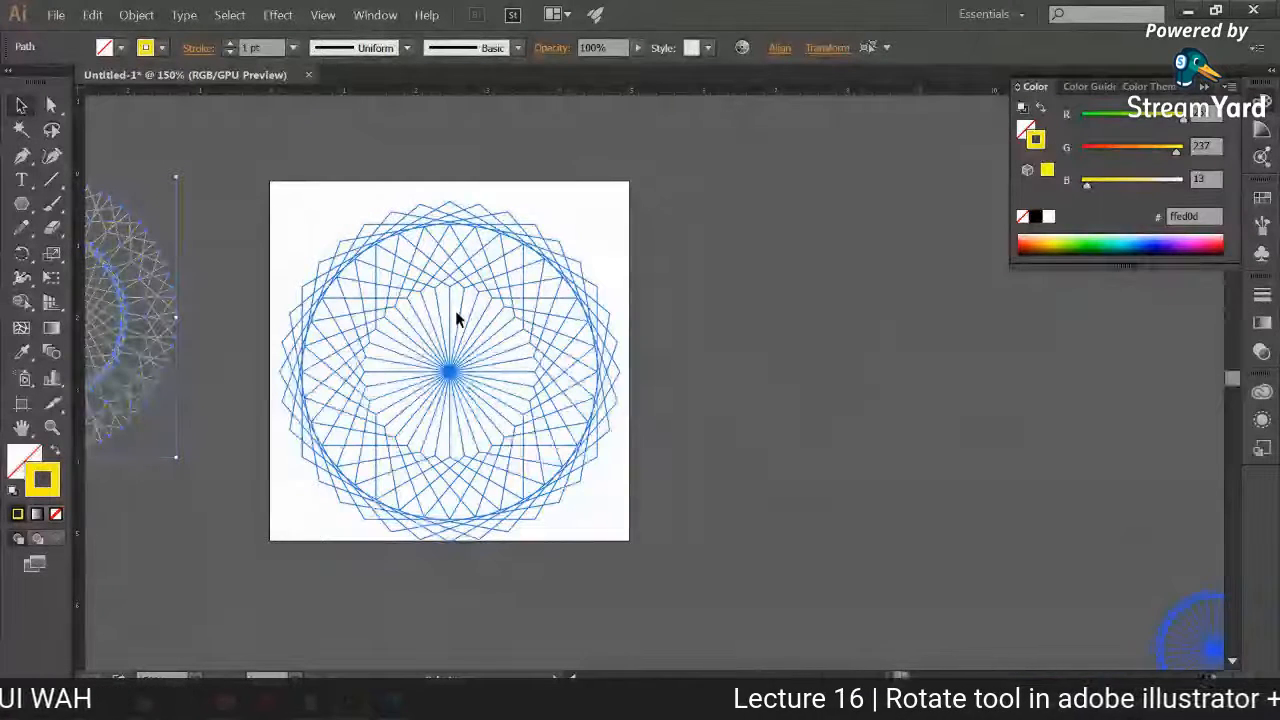
Step: Try moving a single path out of the ungrouped blue pattern on the artboard and undo the move
{"action": "mouse_move", "coordinate": [315, 208]}
{"action": "left_mouse_down"}
{"action": "mouse_move", "coordinate": [658, 632]}
{"action": "mouse_move", "coordinate": [582, 580]}
{"action": "left_mouse_up"}
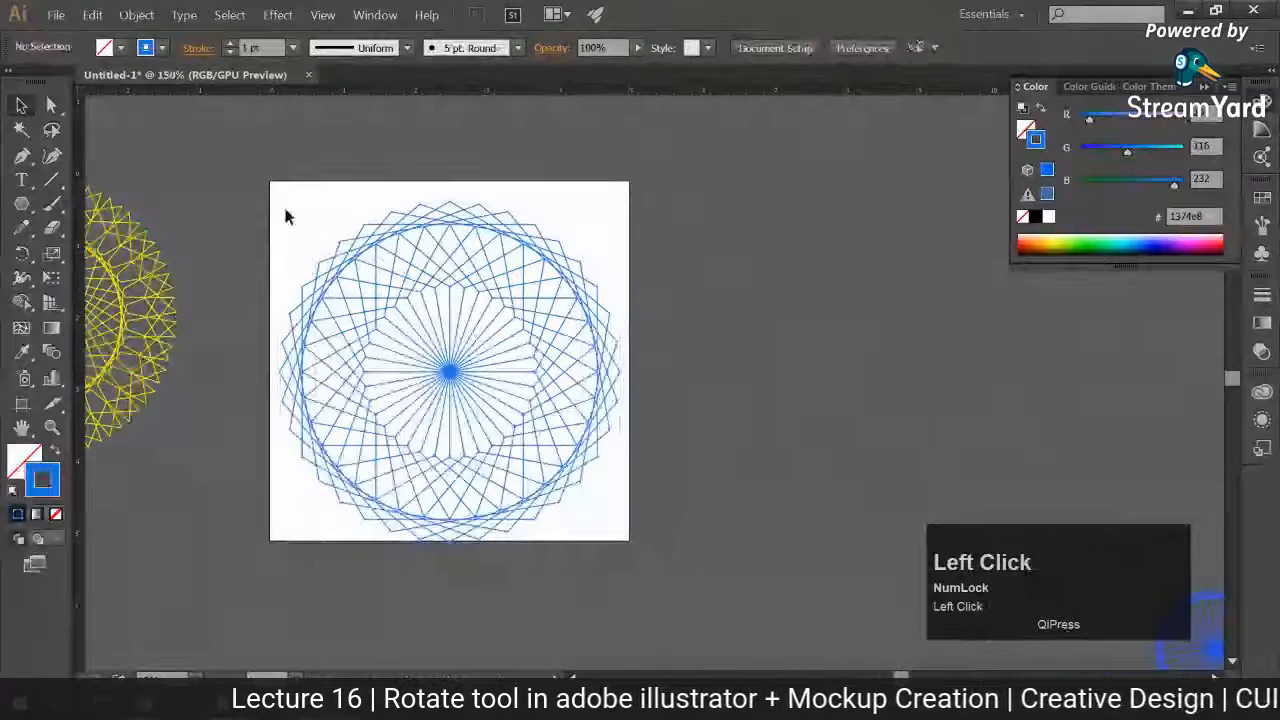
{"action": "left_click_drag", "start_coordinate": [286, 211], "coordinate": [591, 563]}
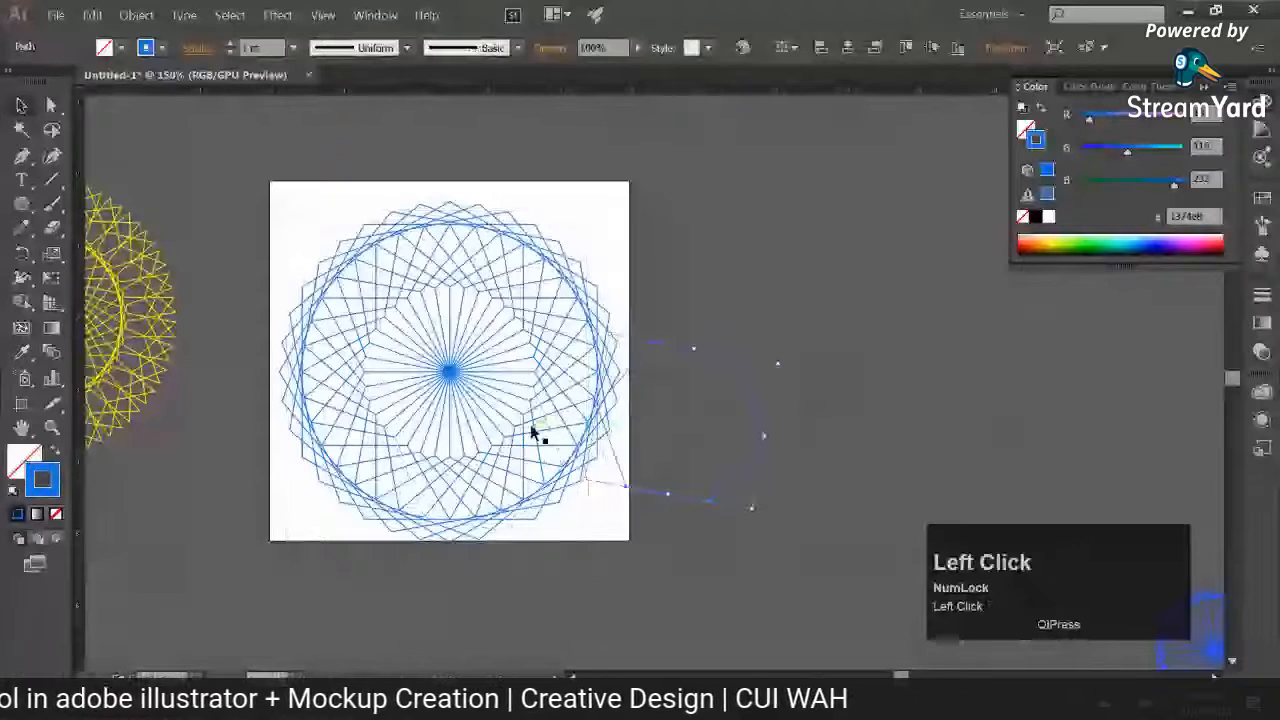
{"action": "key", "text": "ctrl+z"}
{"action": "key", "text": "ctrl+z"}
{"action": "key", "text": "ctrl+z"}
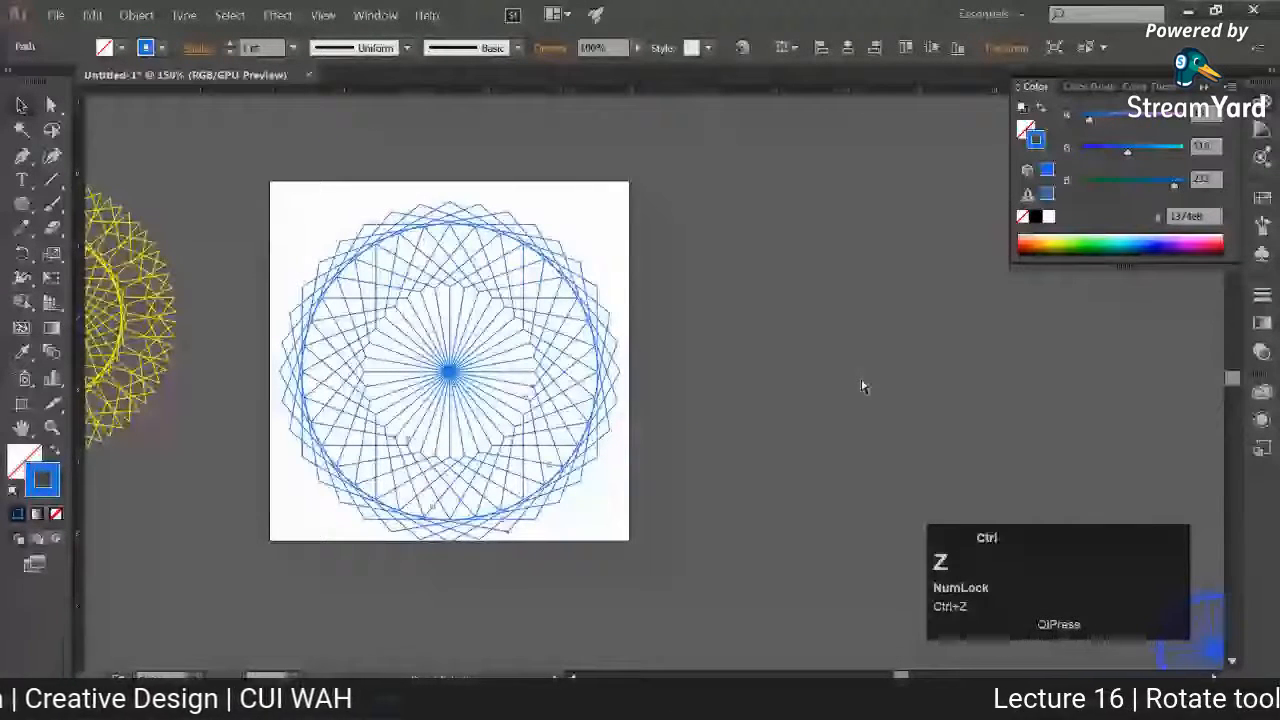
Step: Select all paths of the blue pattern, group them, and check that the group is selected as one object
{"action": "left_click", "coordinate": [403, 305]}
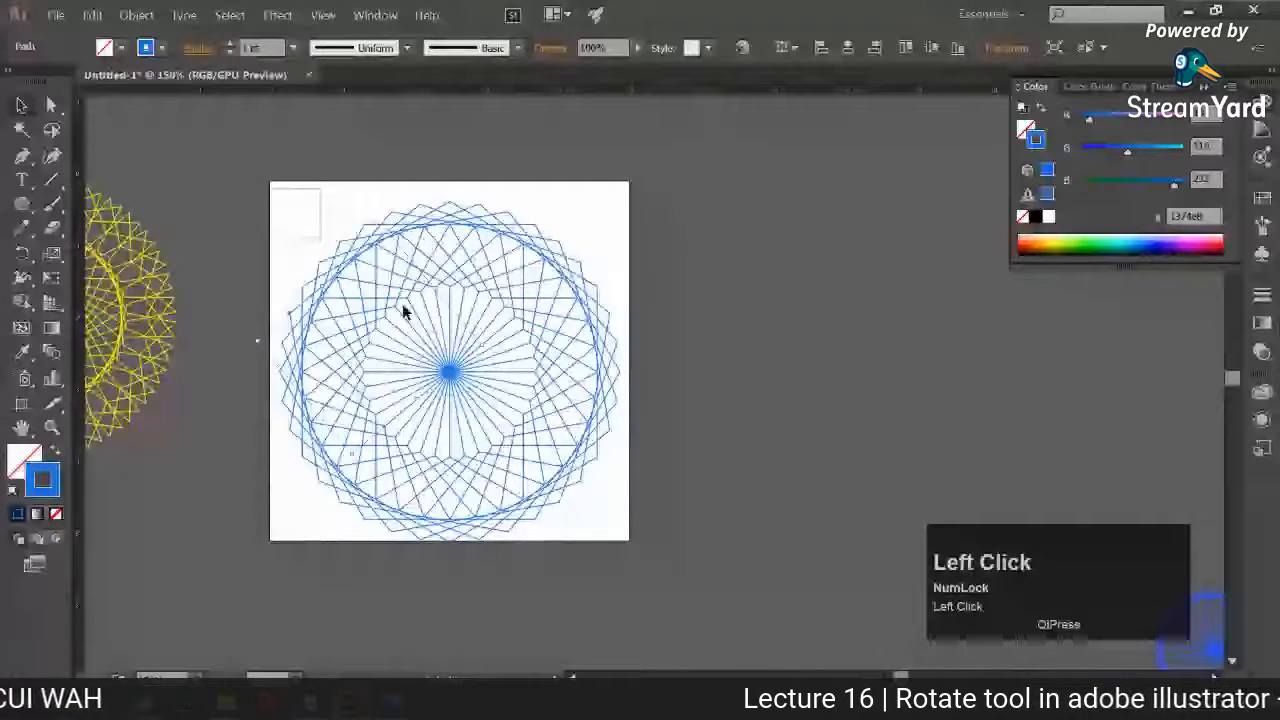
{"action": "left_click_drag", "start_coordinate": [276, 188], "coordinate": [519, 428]}
{"action": "right_click", "coordinate": [527, 372]}
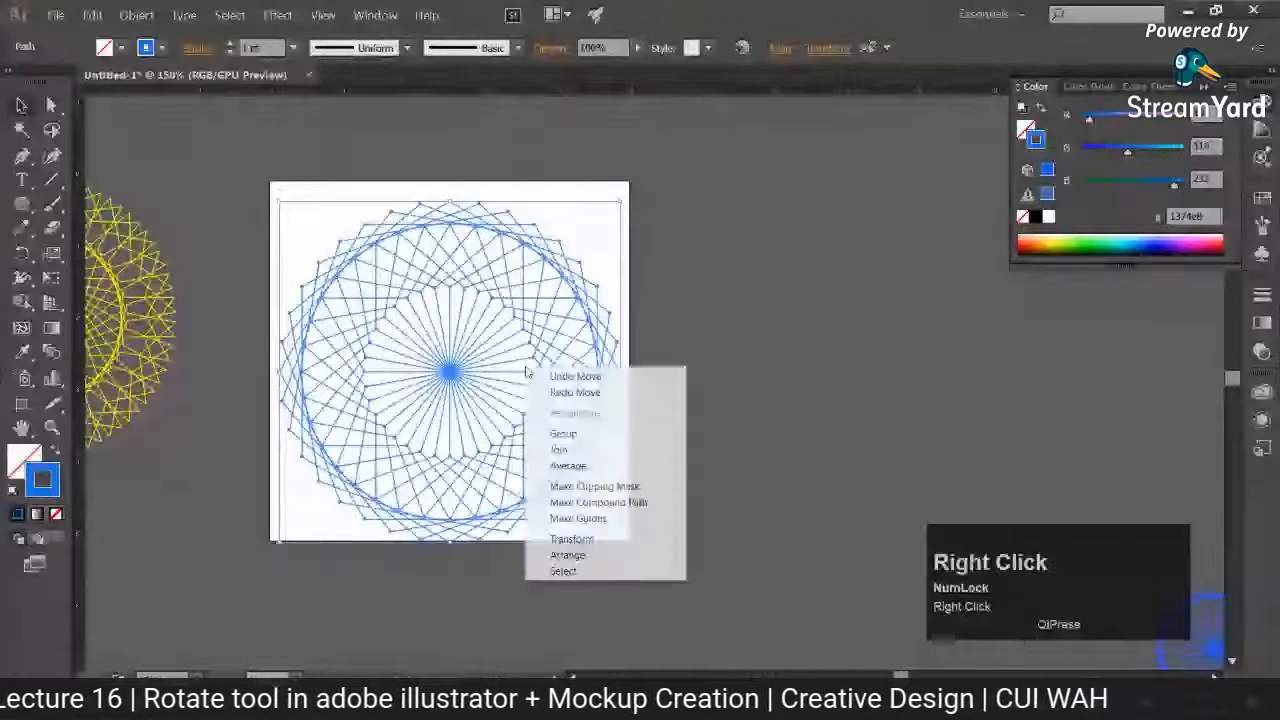
{"action": "left_click", "coordinate": [564, 434]}
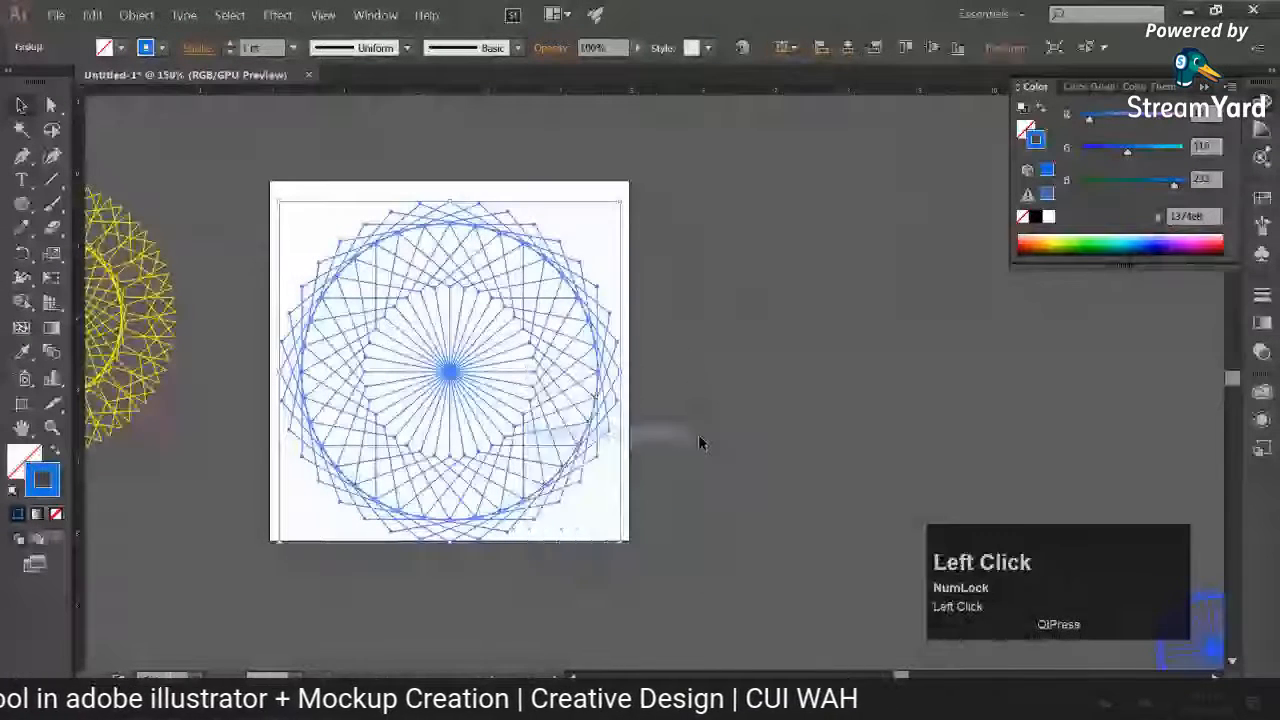
{"action": "left_click", "coordinate": [960, 430]}
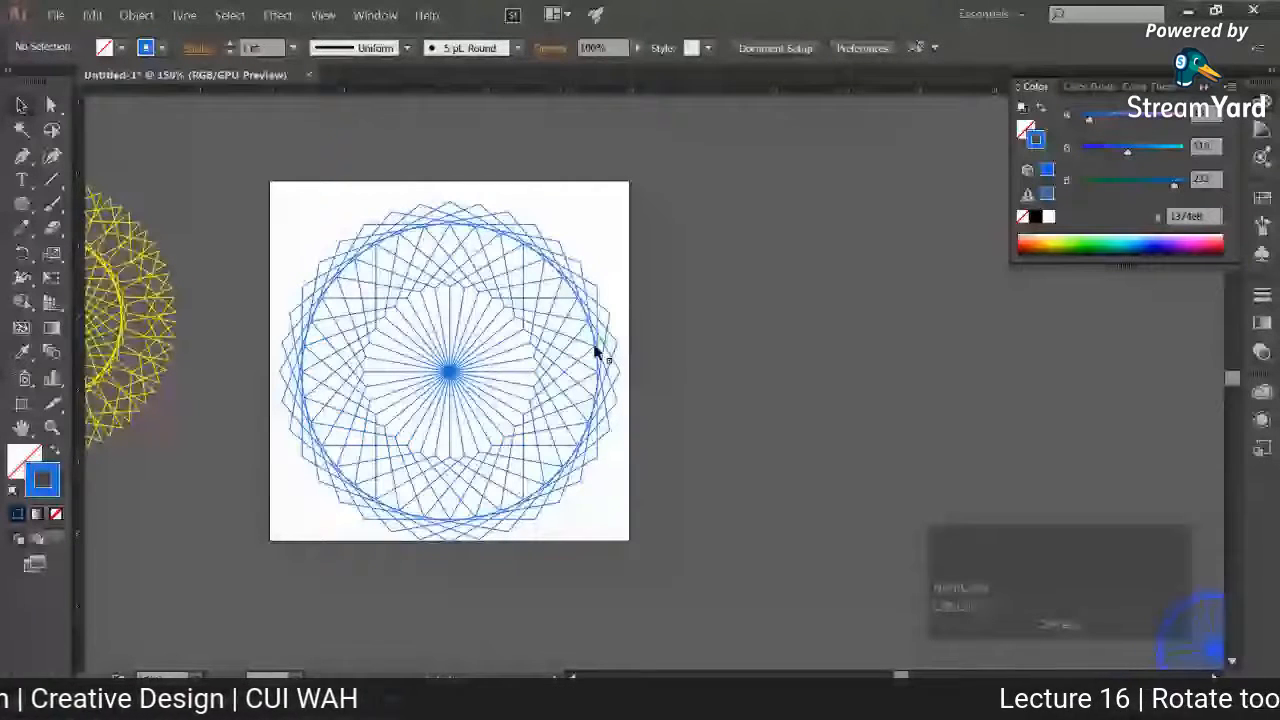
{"action": "left_click", "coordinate": [563, 349]}
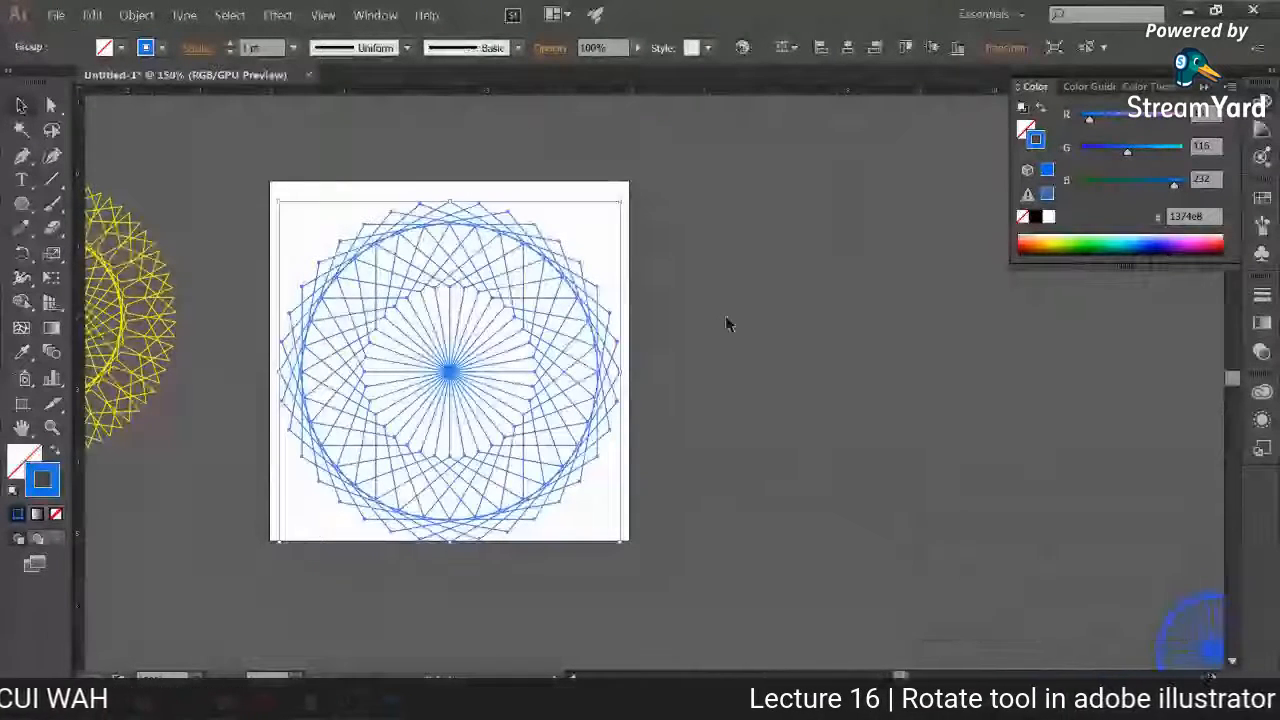
{"action": "left_click", "coordinate": [600, 352]}
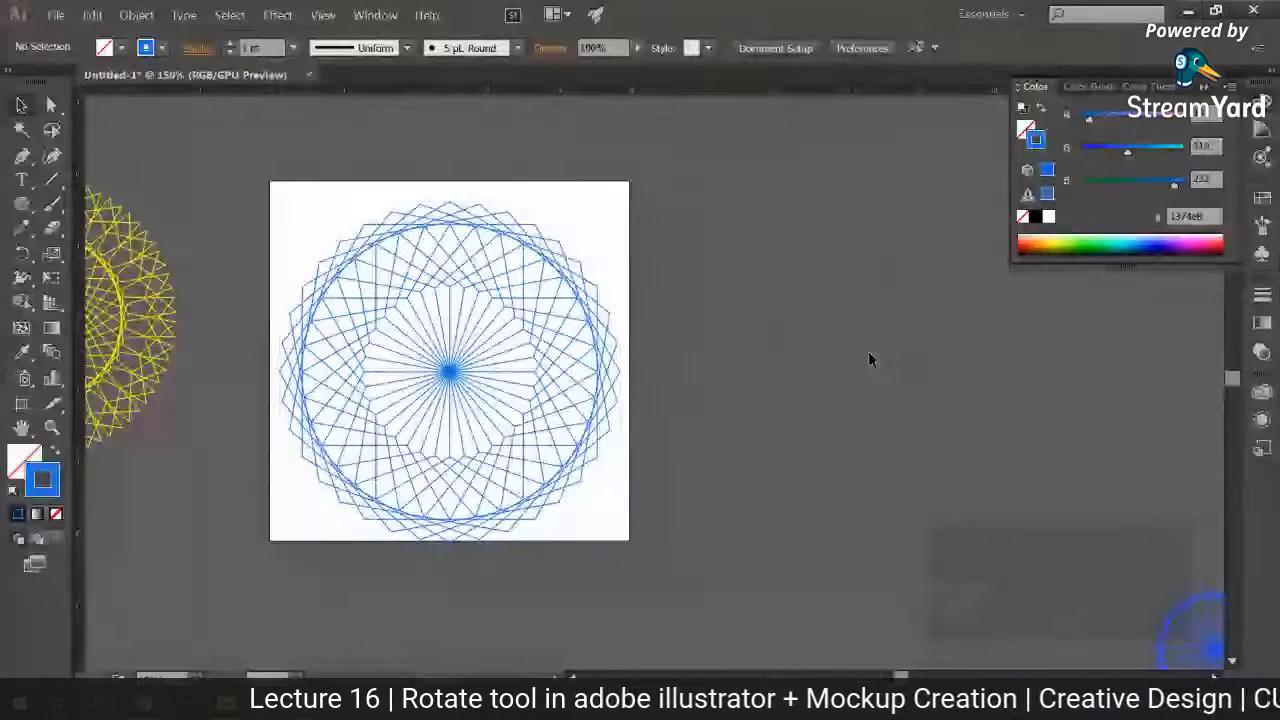
{"action": "left_click", "coordinate": [621, 370]}
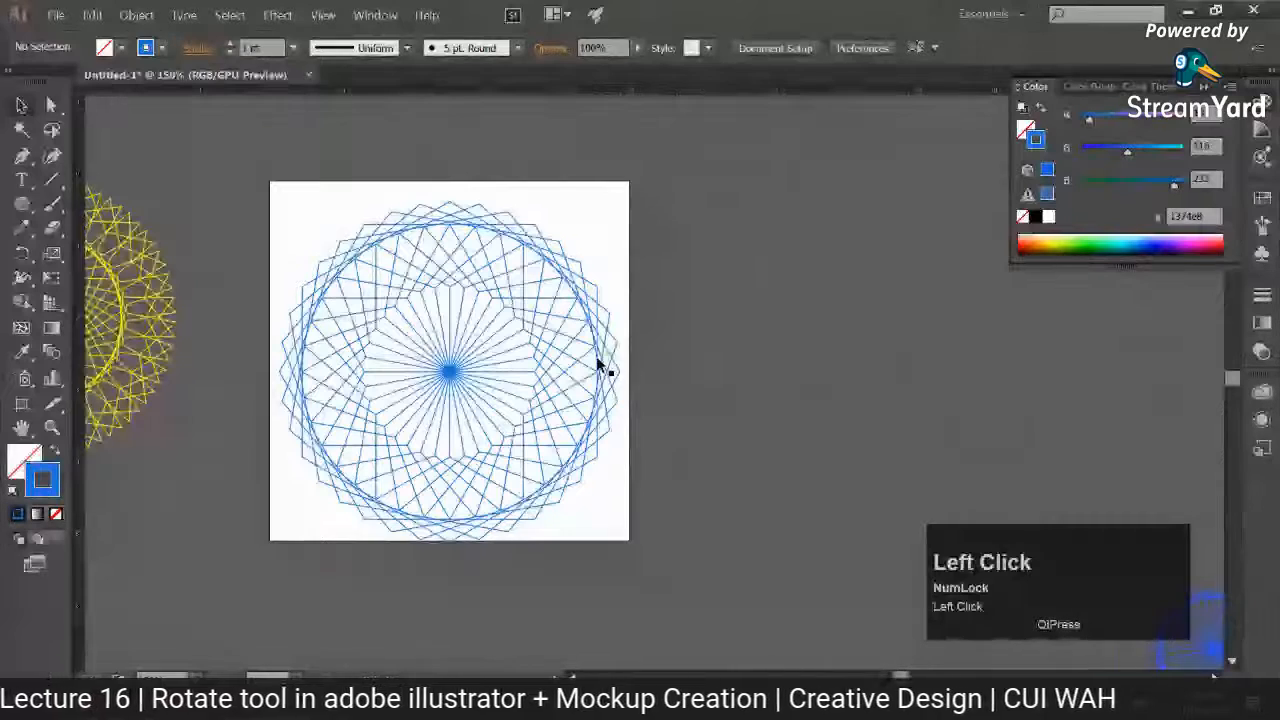
{"action": "left_click", "coordinate": [600, 366]}
Step: Ungroup the blue pattern, pull one path out of it, undo that move, and deselect
{"action": "right_click", "coordinate": [566, 320]}
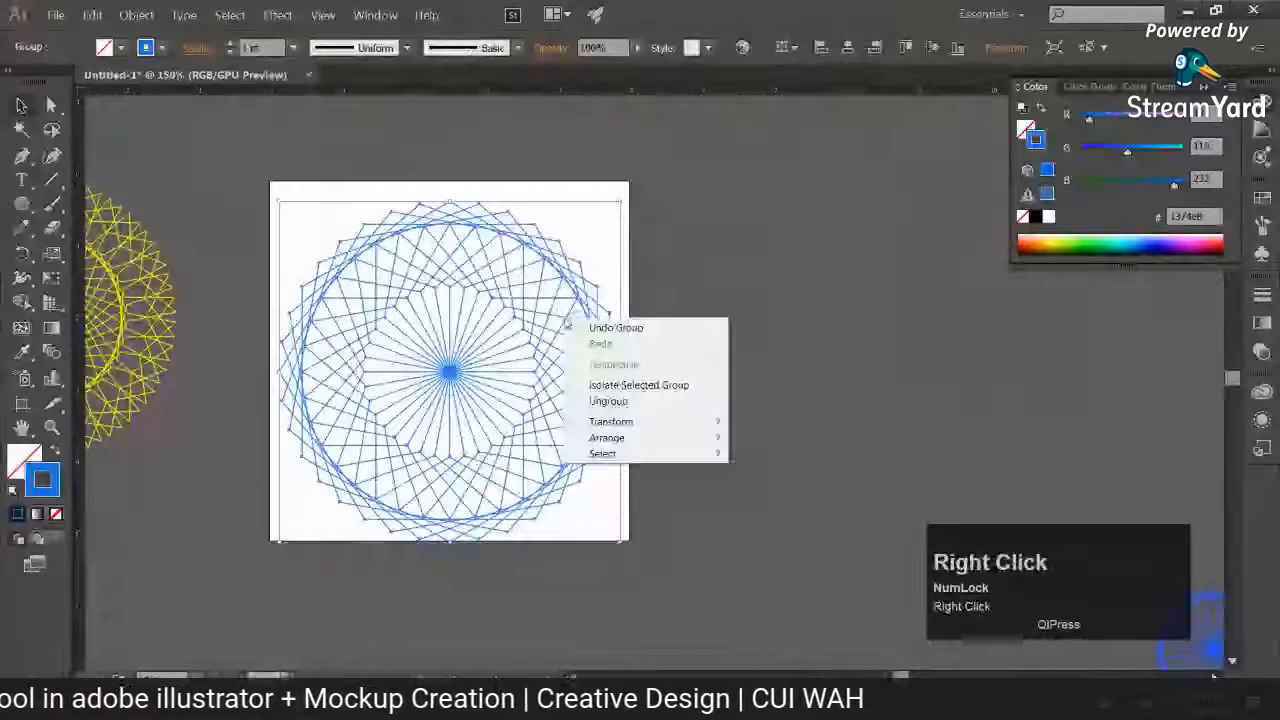
{"action": "left_click", "coordinate": [596, 401]}
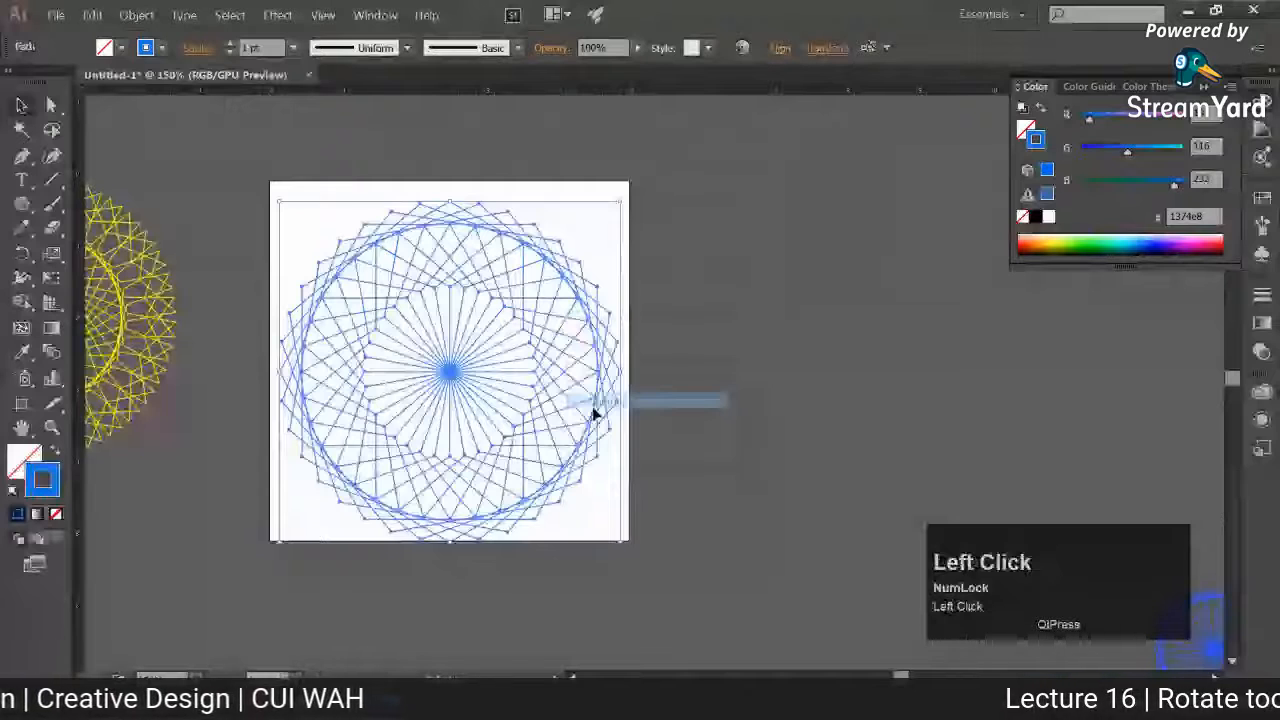
{"action": "left_click", "coordinate": [772, 343]}
{"action": "left_click_drag", "start_coordinate": [586, 292], "coordinate": [674, 229]}
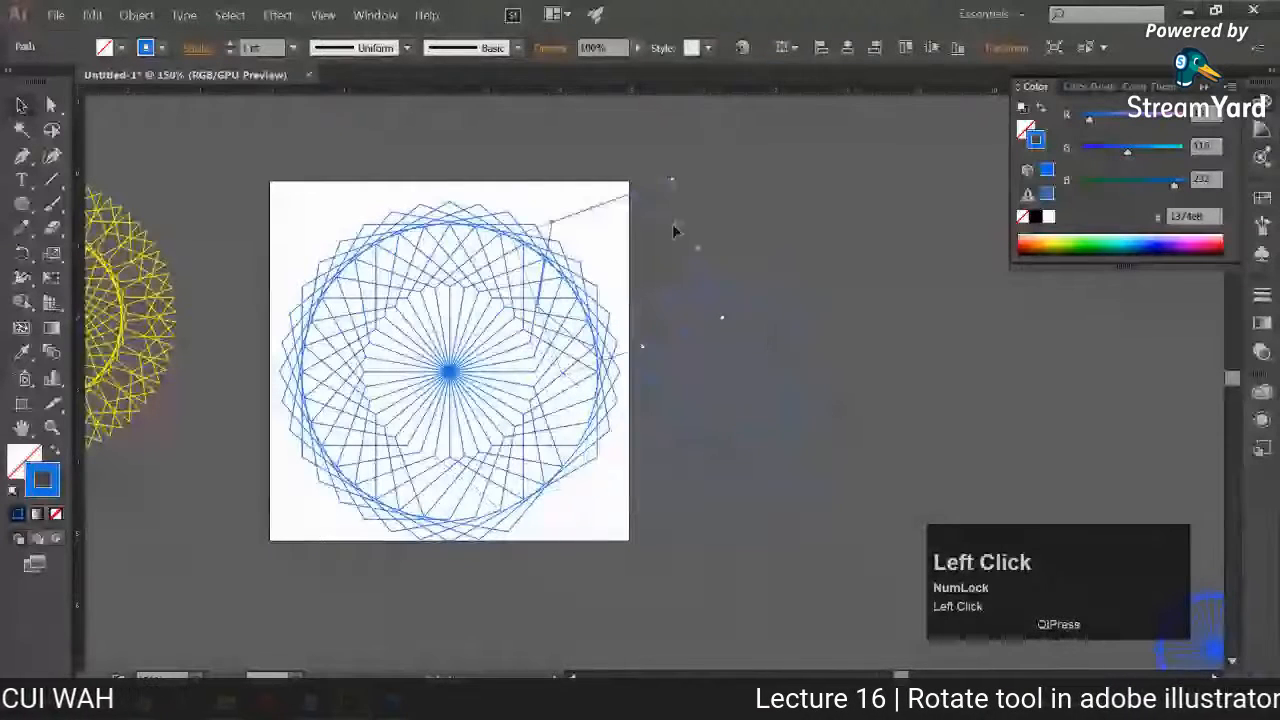
{"action": "key", "text": "ctrl+z"}
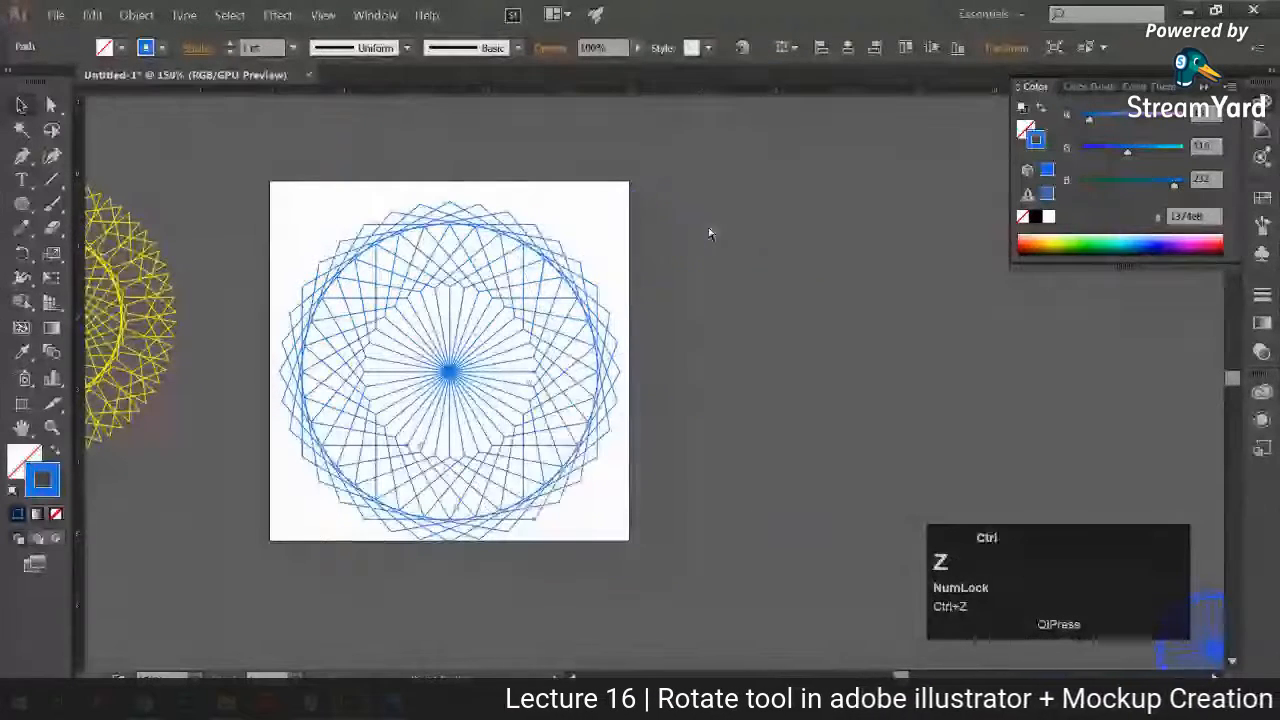
{"action": "left_click", "coordinate": [709, 234]}
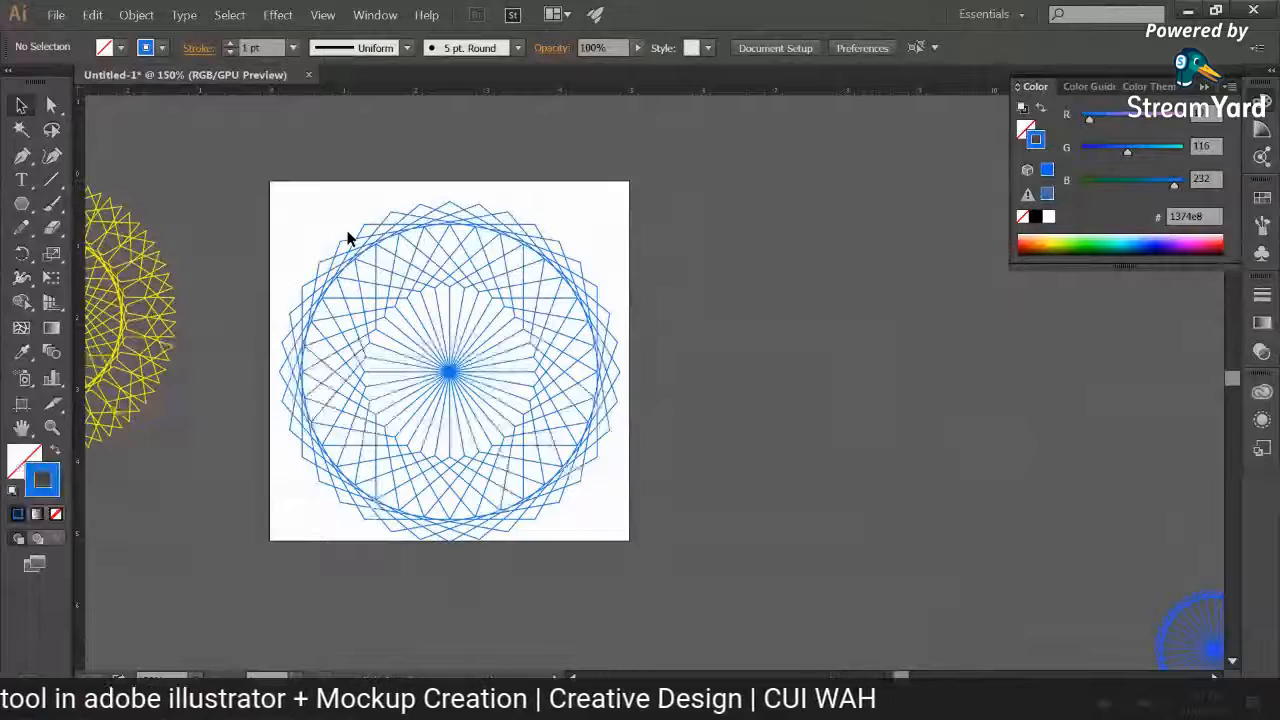
Step: Shift the grouped blue pattern slightly upward on the artboard and ungroup it
{"action": "left_click_drag", "start_coordinate": [300, 214], "coordinate": [566, 489]}
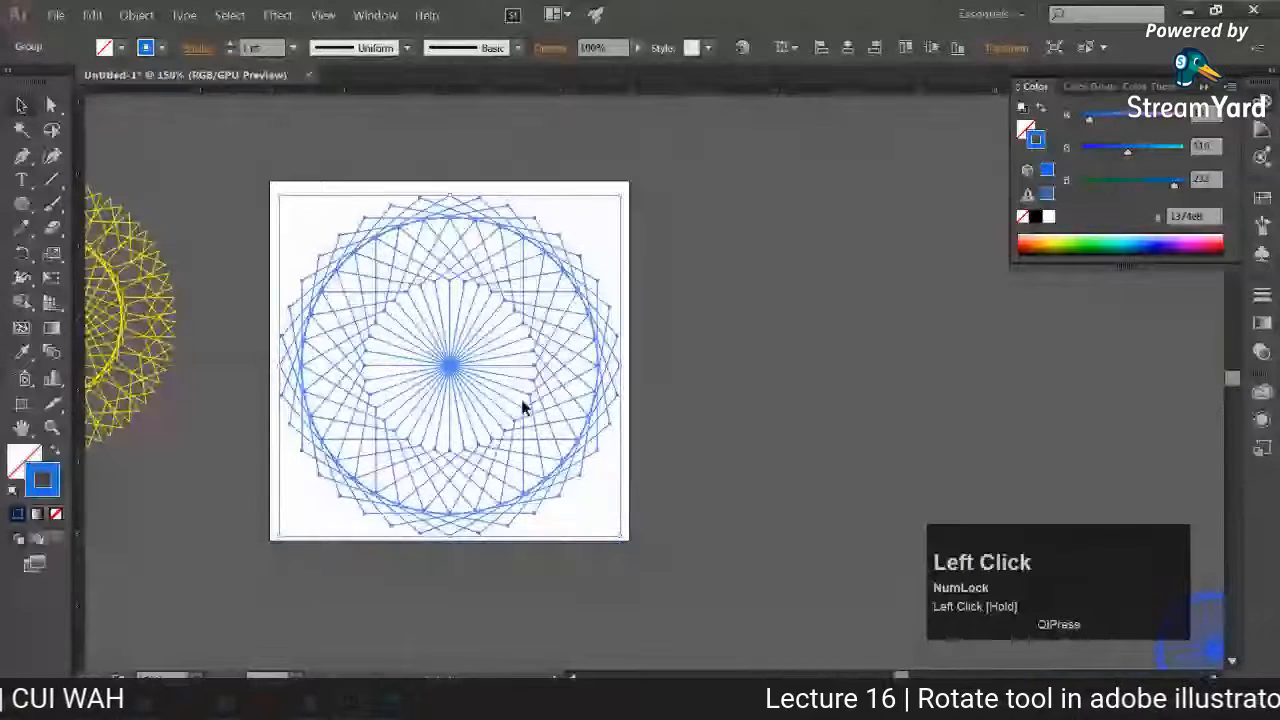
{"action": "right_click", "coordinate": [521, 401]}
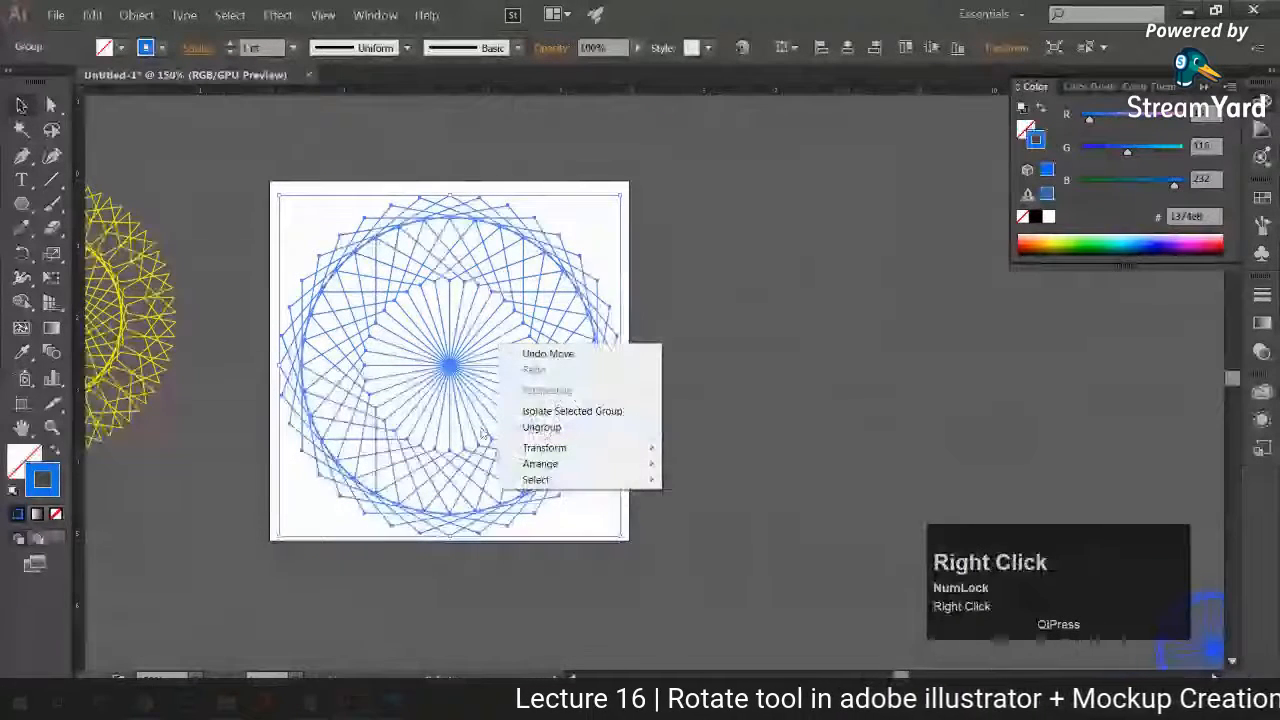
{"action": "left_click", "coordinate": [803, 357]}
{"action": "right_click", "coordinate": [530, 350]}
{"action": "left_click", "coordinate": [562, 410]}
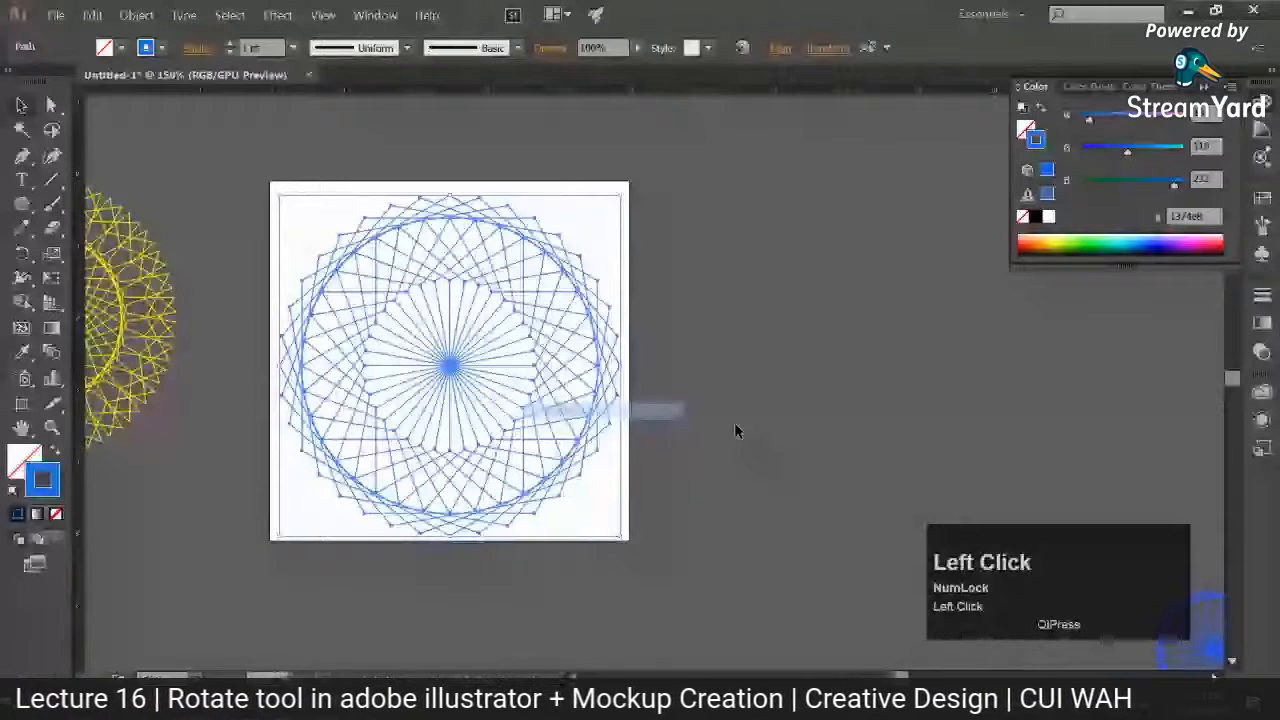
Step: Group the blue pattern's paths once more and ungroup them again
{"action": "left_click", "coordinate": [626, 586], "text": "ctrl"}
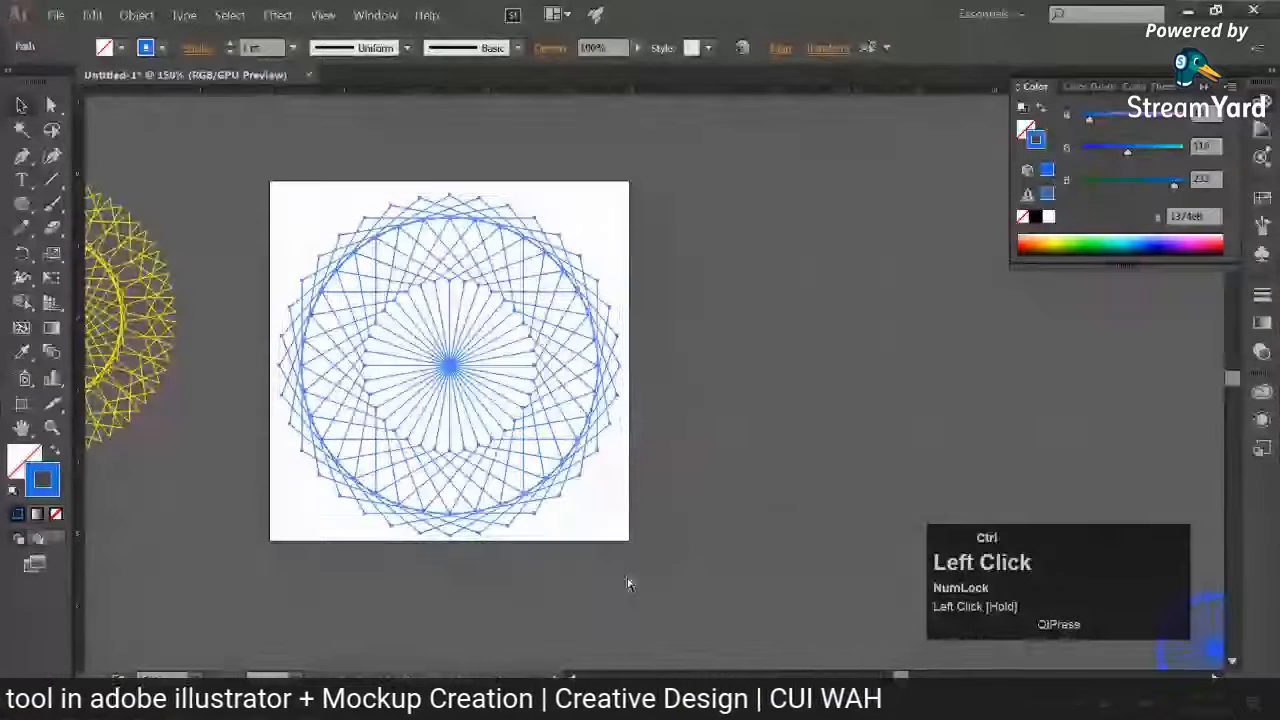
{"action": "key", "text": "ctrl+g"}
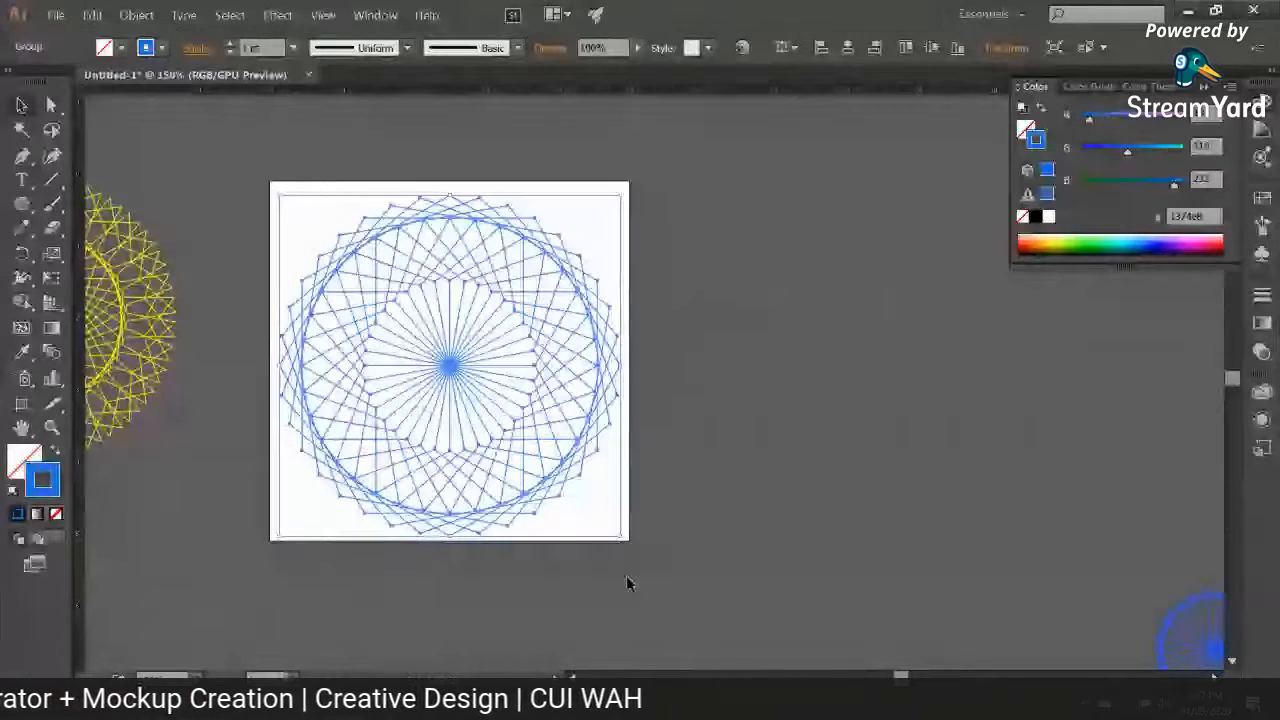
{"action": "left_click", "coordinate": [603, 431]}
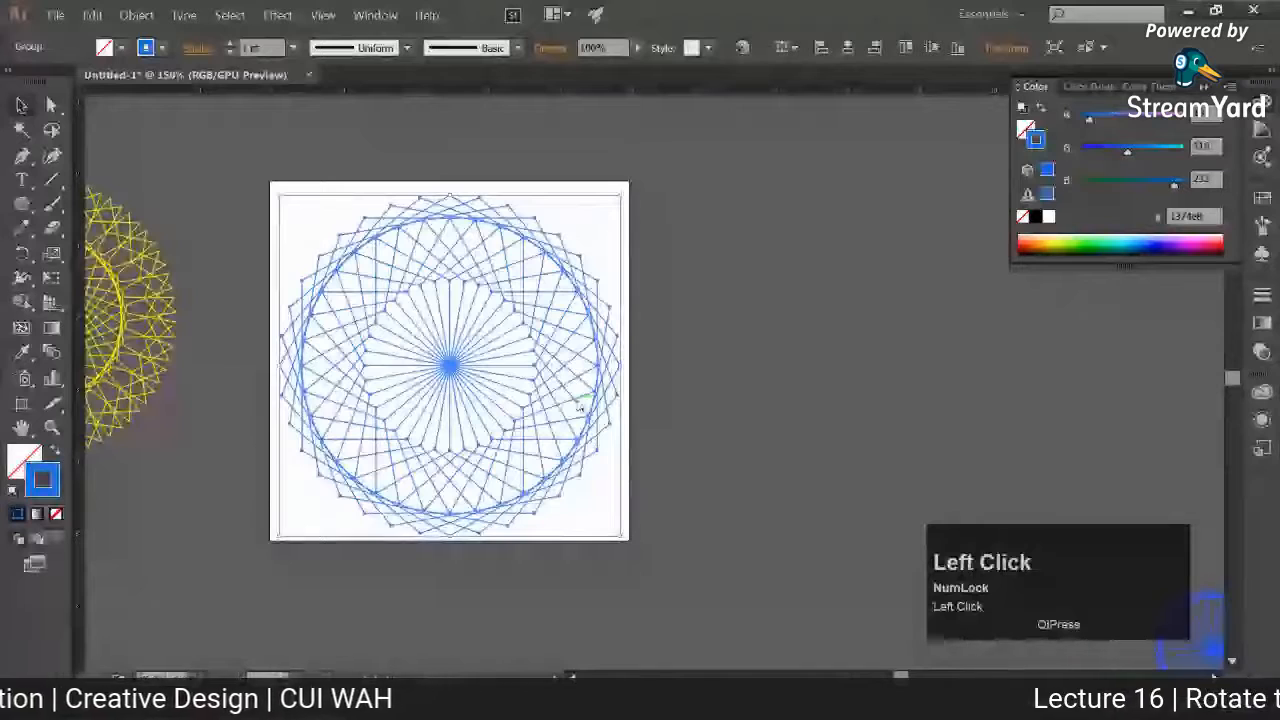
{"action": "right_click", "coordinate": [578, 405]}
{"action": "left_click", "coordinate": [712, 352]}
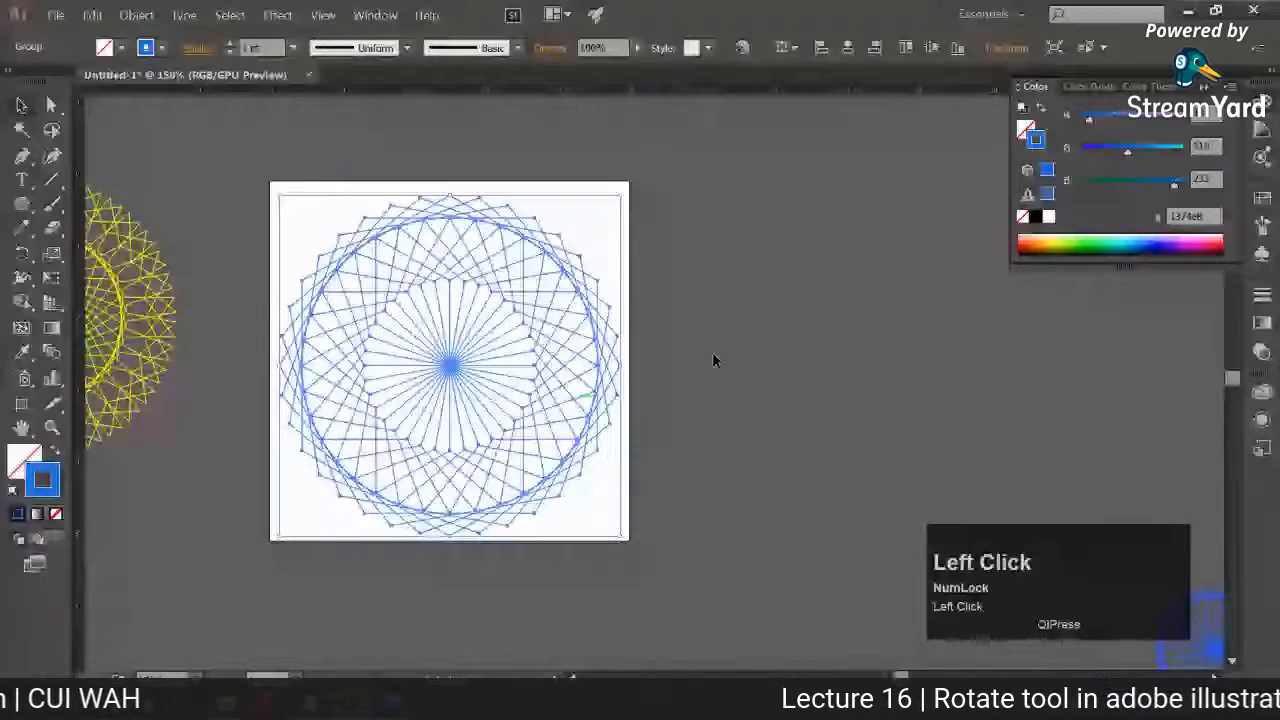
{"action": "right_click", "coordinate": [598, 345]}
{"action": "left_click", "coordinate": [700, 433]}
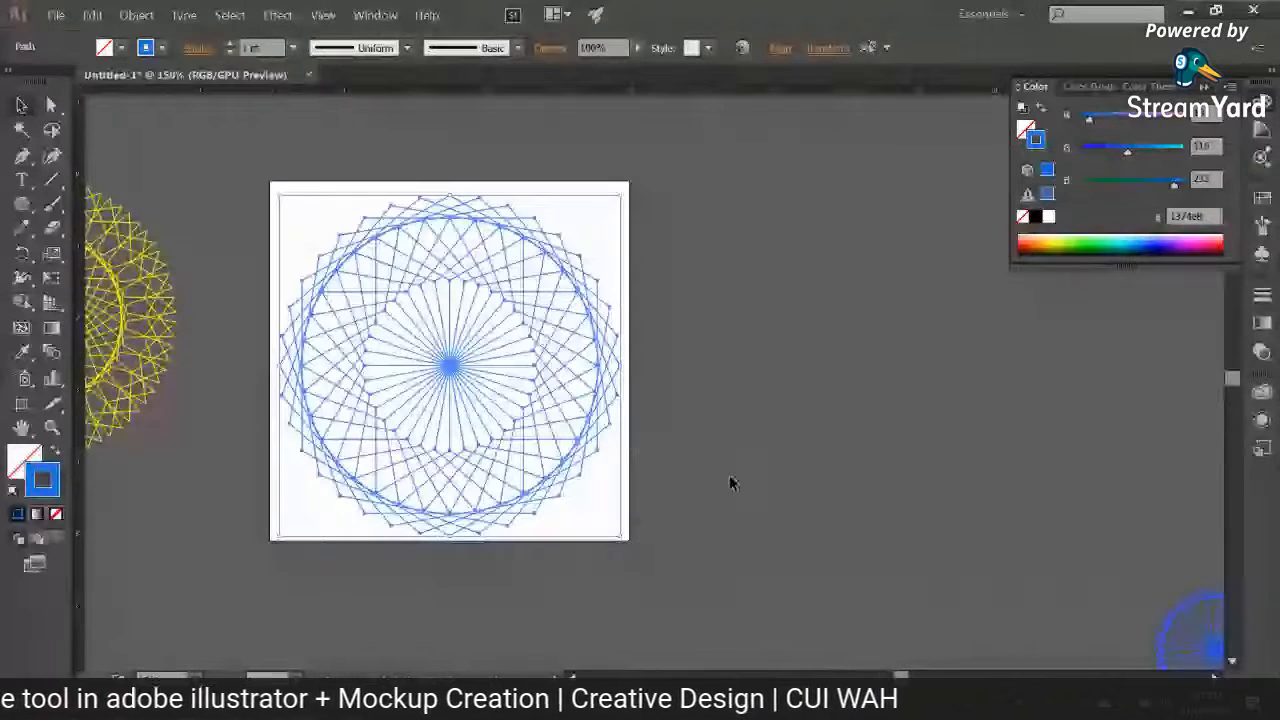
Step: Duplicate the whole blue pattern horizontally into the empty area to the right of the artboard
{"action": "left_click", "coordinate": [729, 476]}
{"action": "left_click_drag", "start_coordinate": [729, 476], "coordinate": [527, 578]}
{"action": "left_click_drag", "start_coordinate": [314, 384], "coordinate": [675, 392]}
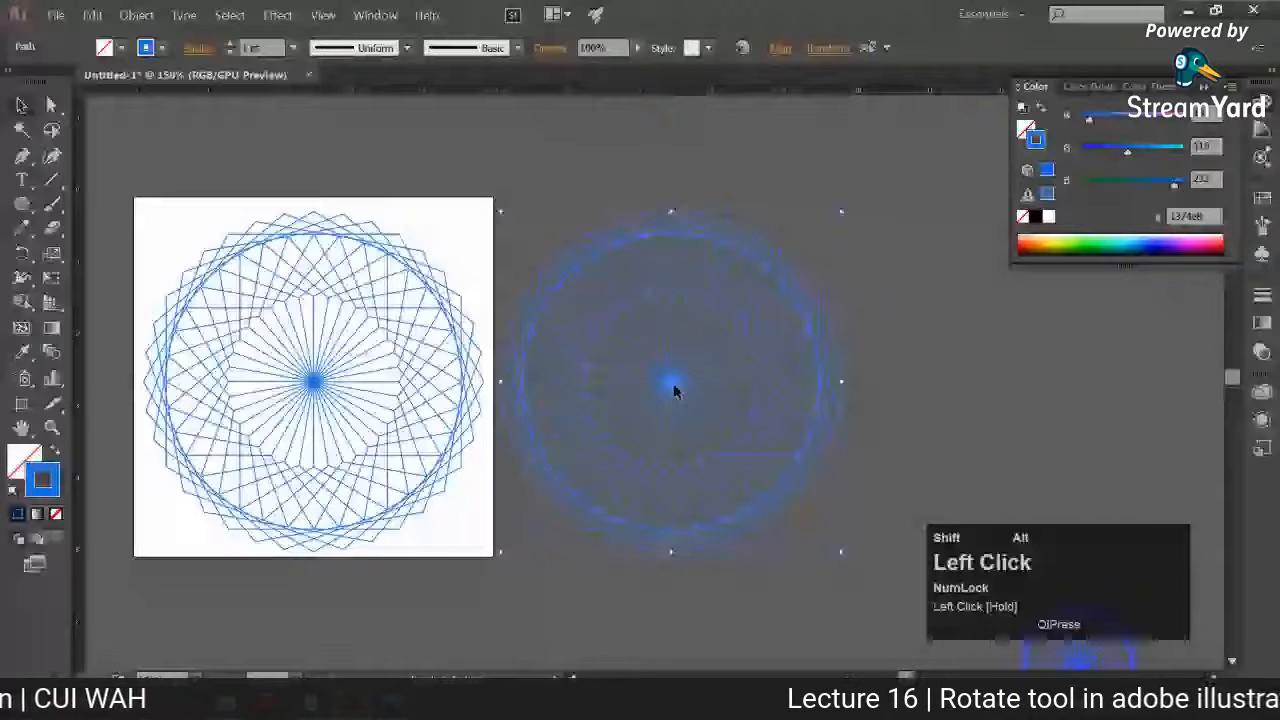
{"action": "key", "text": "ctrl+minus"}
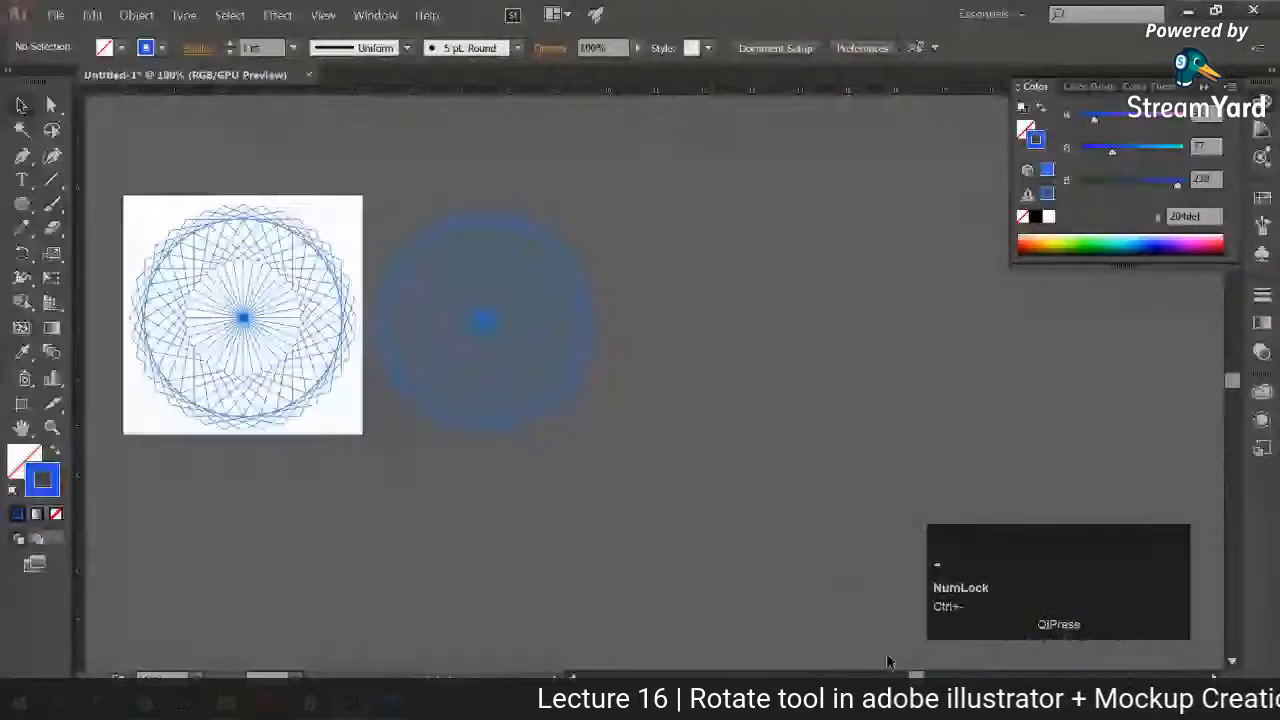
Step: Make another copy of the duplicated pattern, scaling one copy to about a third and the other to about twice its size
{"action": "left_click_drag", "start_coordinate": [555, 438], "coordinate": [580, 397]}
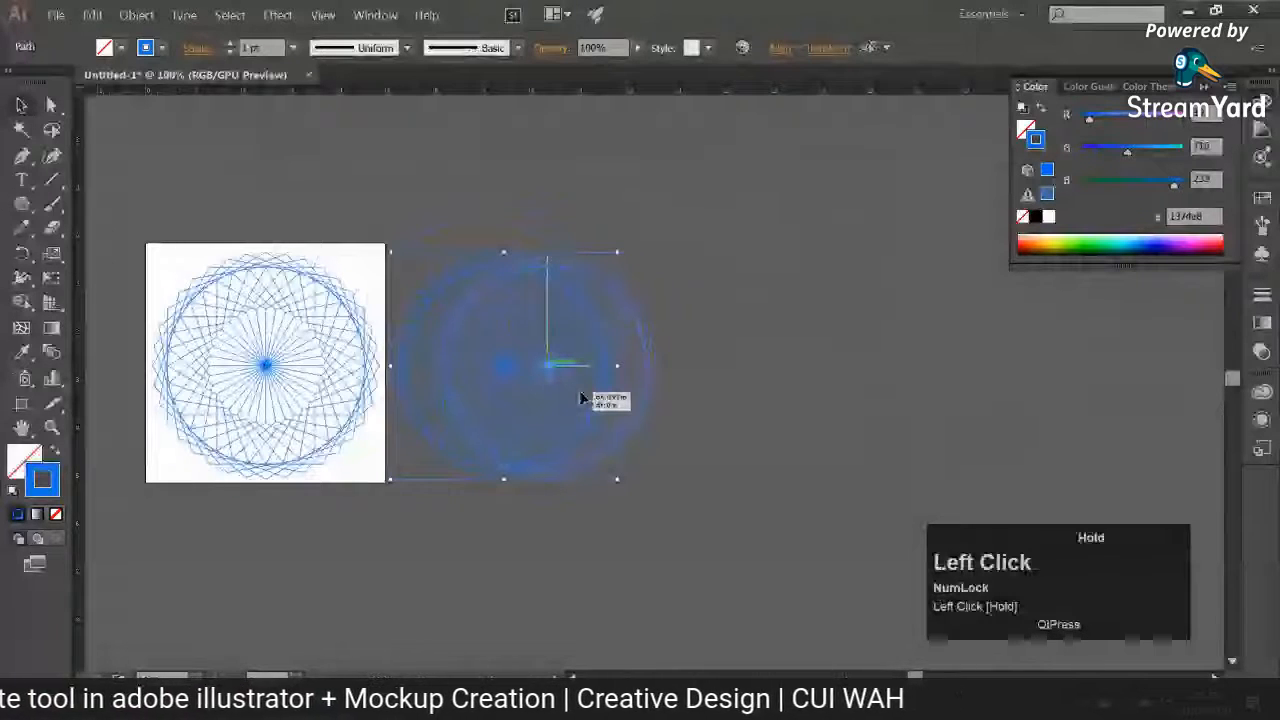
{"action": "left_click", "coordinate": [701, 444]}
{"action": "left_click_drag", "start_coordinate": [580, 397], "coordinate": [946, 289]}
{"action": "left_click_drag", "start_coordinate": [734, 420], "coordinate": [668, 309]}
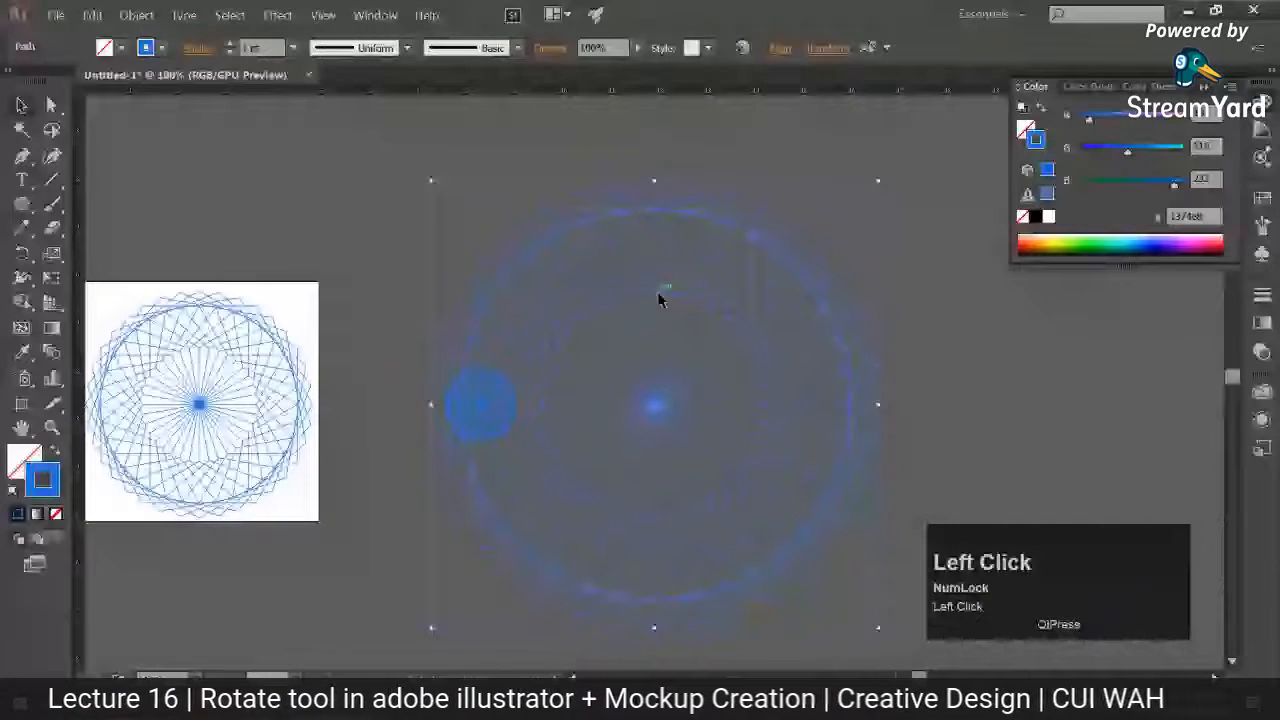
Step: Move the enlarged copy to the right so that it sits beside the small one without overlapping
{"action": "left_click_drag", "start_coordinate": [660, 298], "coordinate": [761, 288]}
{"action": "scroll", "coordinate": [615, 387], "scroll_direction": "up", "scroll_amount": 4}
{"action": "left_click_drag", "start_coordinate": [615, 387], "coordinate": [862, 312]}
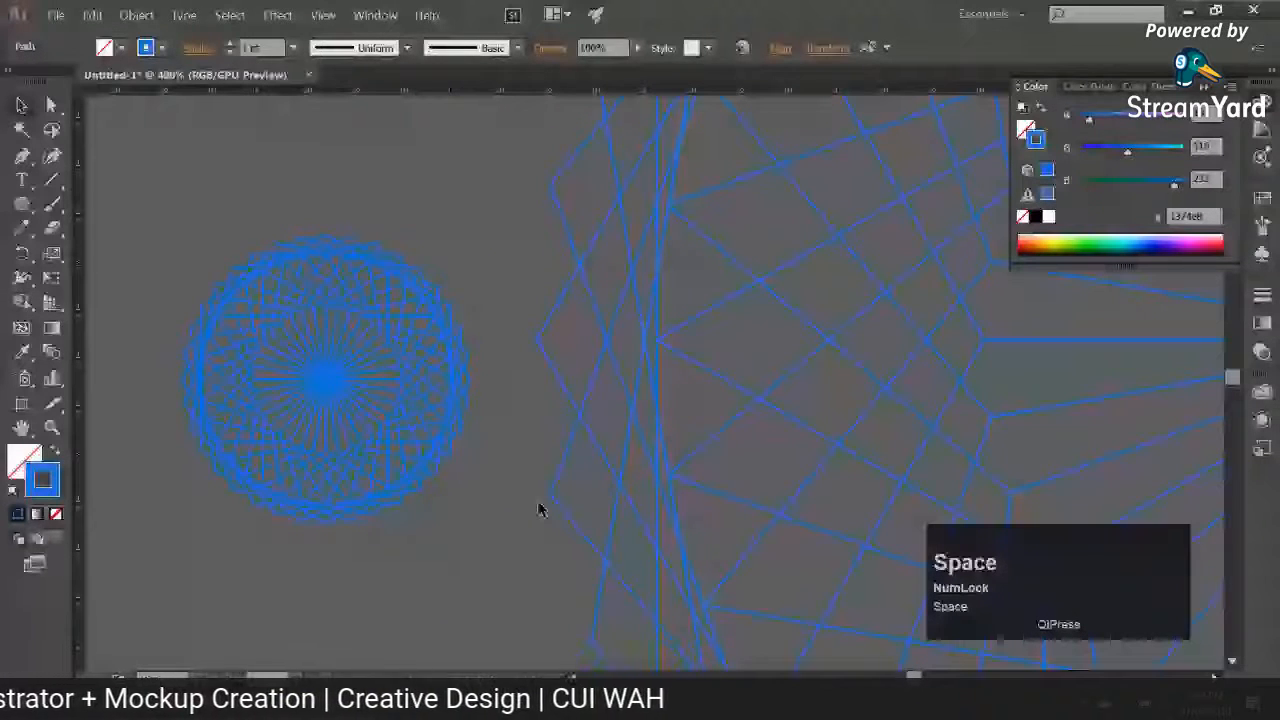
{"action": "key", "text": "ctrl+minus"}
{"action": "key", "text": "ctrl+minus"}
{"action": "key", "text": "ctrl+minus"}
{"action": "key", "text": "ctrl+minus"}
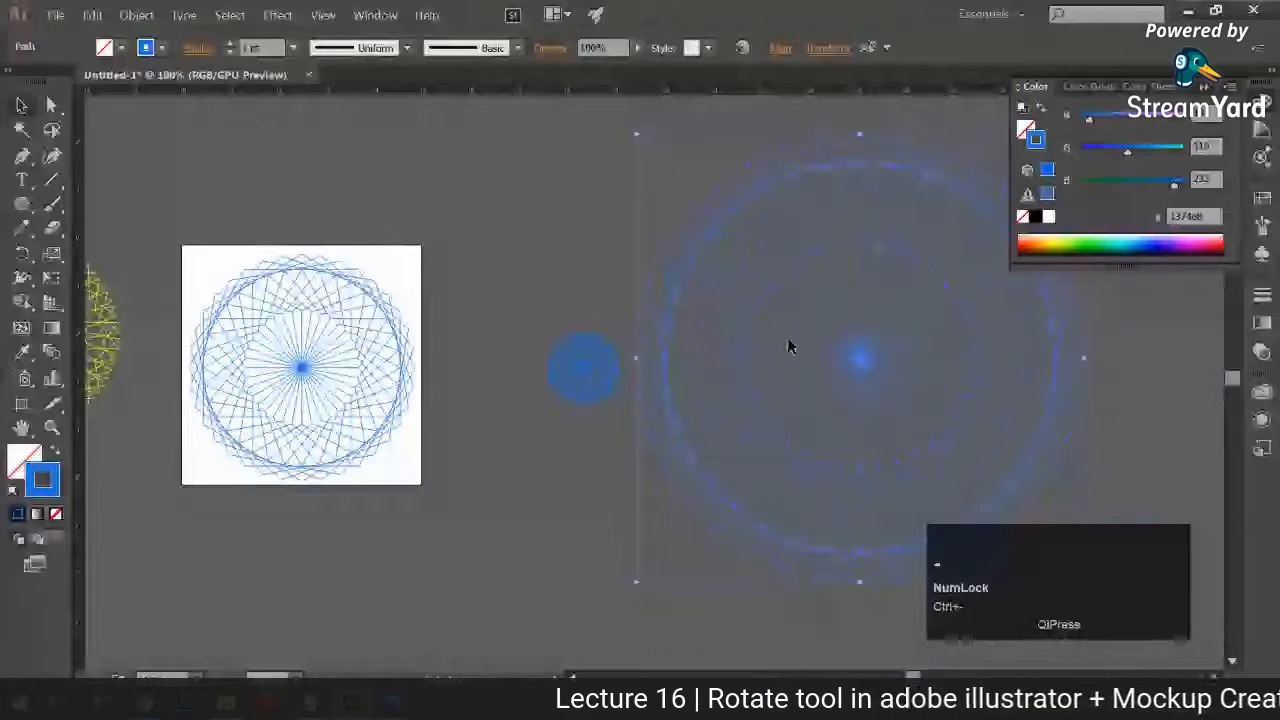
Step: Set the stroke colour of the small and enlarged copies to white (ffffff) and deselect them
{"action": "left_click", "coordinate": [543, 114]}
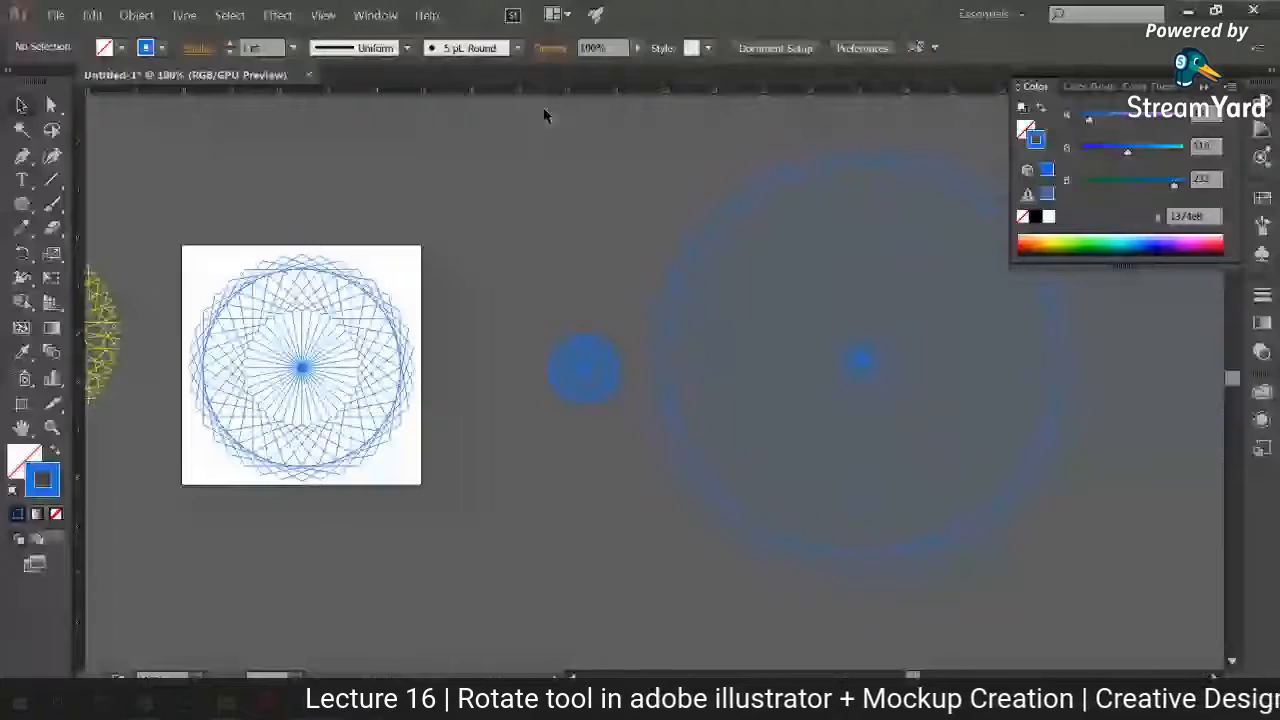
{"action": "left_click_drag", "start_coordinate": [543, 110], "coordinate": [1000, 560]}
{"action": "double_click", "coordinate": [42, 480]}
{"action": "left_click", "coordinate": [717, 273]}
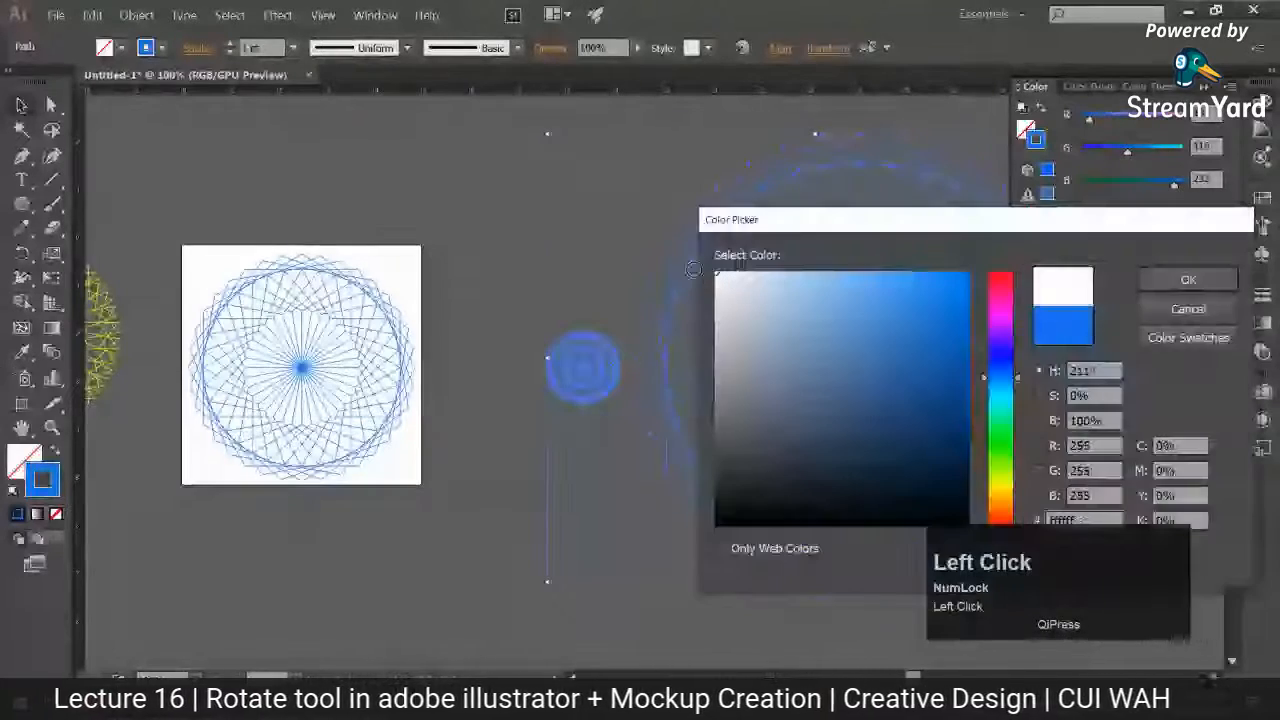
{"action": "left_click", "coordinate": [1189, 279]}
{"action": "left_click", "coordinate": [535, 507]}
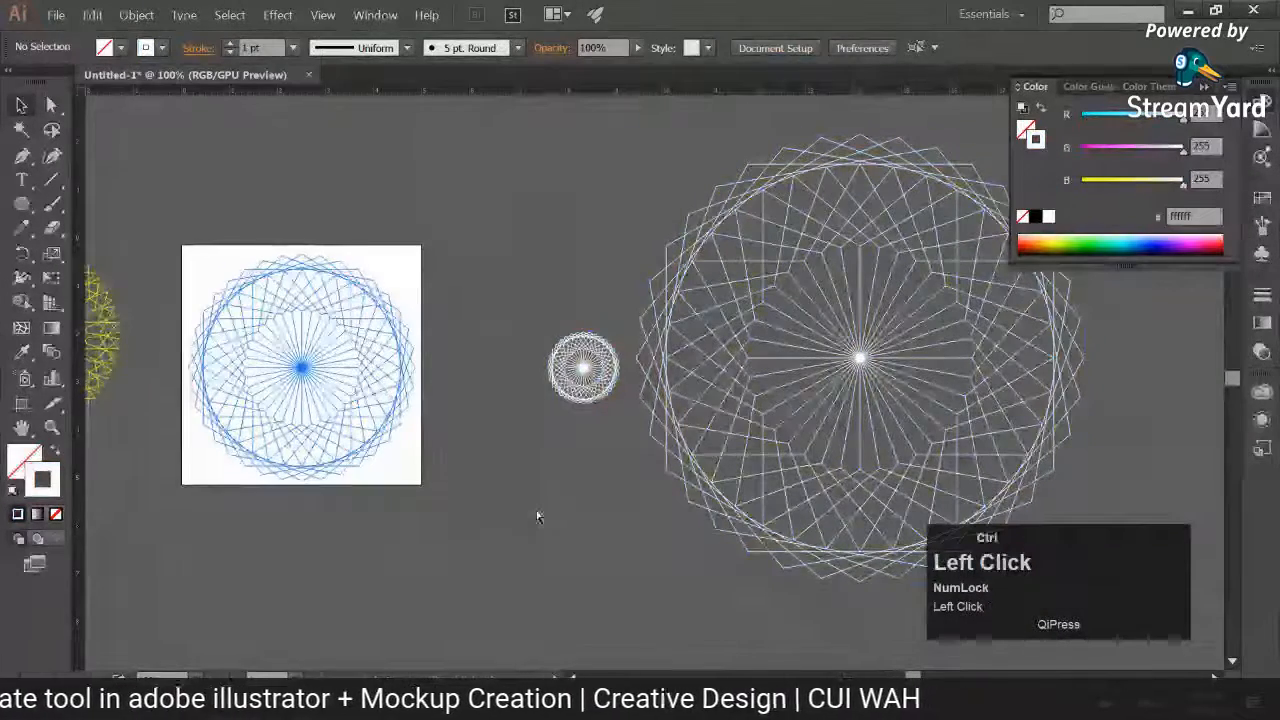
Step: Compare the line thickness and density of the small white pattern with the enlarged one up close
{"action": "key", "text": "ctrl+equal"}
{"action": "key", "text": "ctrl+equal"}
{"action": "key", "text": "ctrl+equal"}
{"action": "key", "text": "ctrl+equal"}
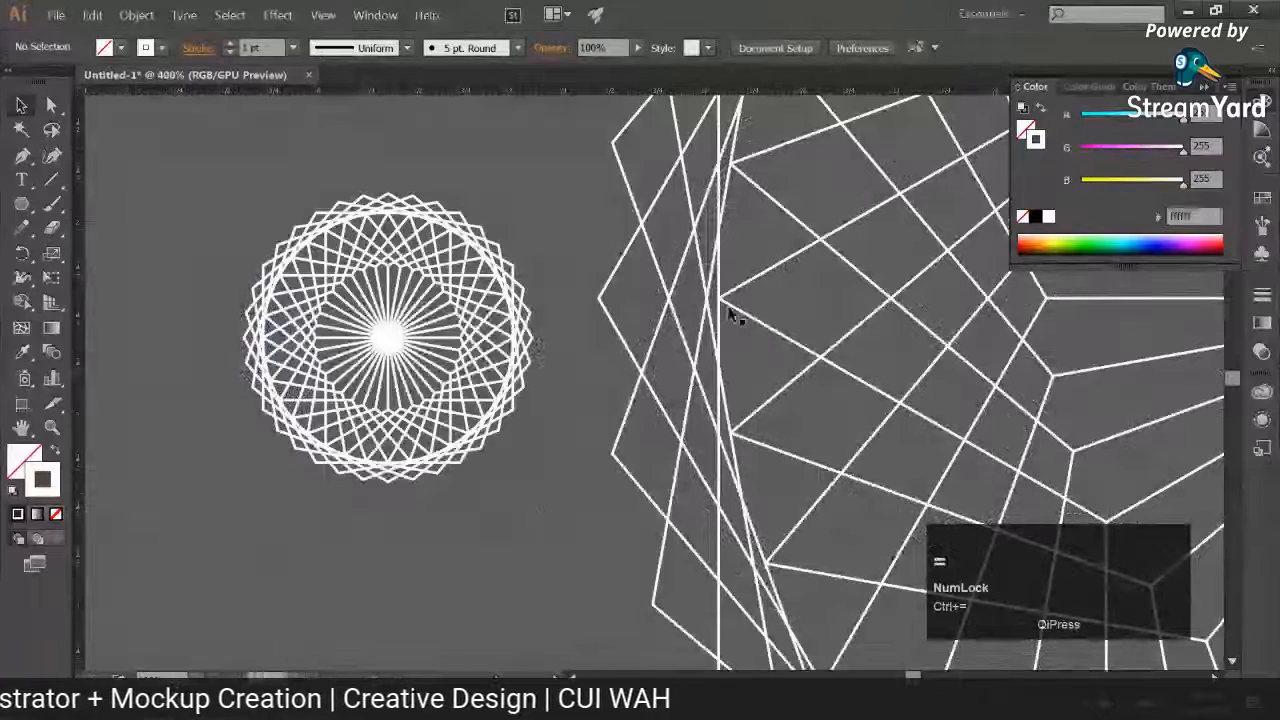
{"action": "left_click", "coordinate": [784, 345]}
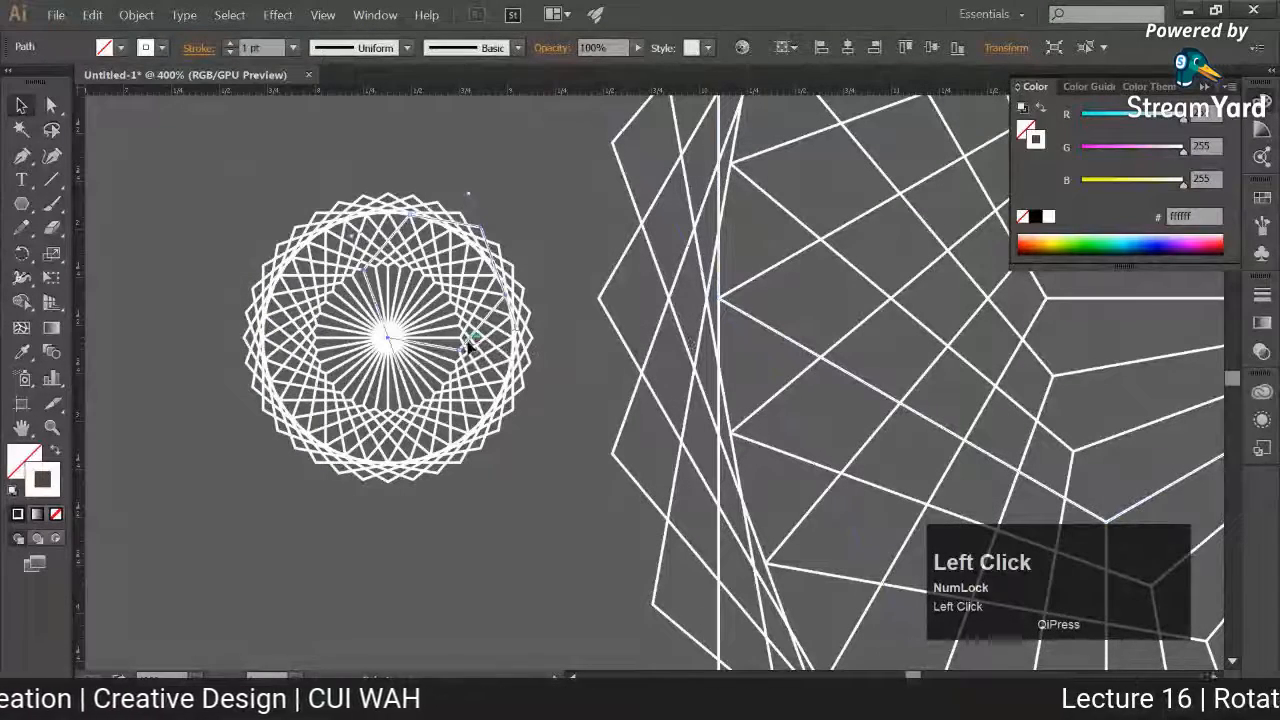
{"action": "left_click", "coordinate": [579, 483]}
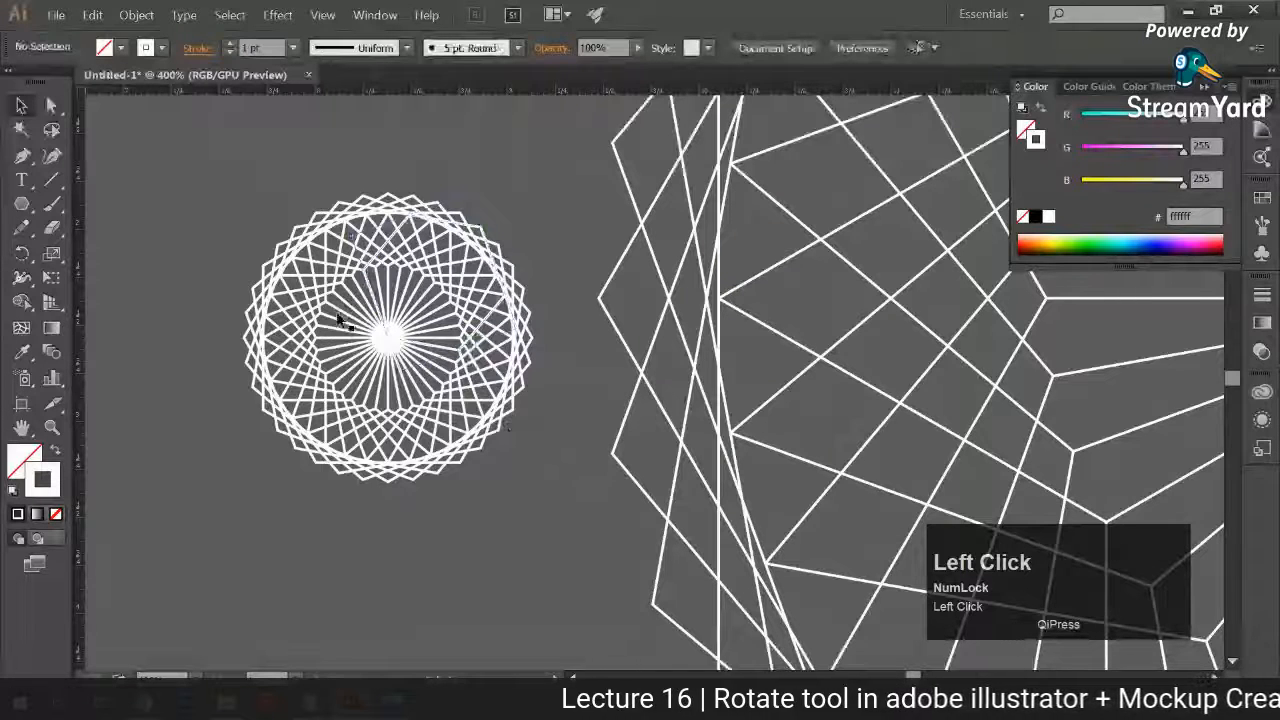
Step: Scale the small white pattern down to about 40% of its size, deselect it and inspect its line density up close
{"action": "left_click_drag", "start_coordinate": [337, 318], "coordinate": [492, 319]}
{"action": "left_click_drag", "start_coordinate": [382, 182], "coordinate": [694, 454]}
{"action": "left_click_drag", "start_coordinate": [686, 195], "coordinate": [598, 283]}
{"action": "left_click", "coordinate": [600, 380]}
{"action": "key", "text": "ctrl+equal"}
{"action": "key", "text": "ctrl+equal"}
{"action": "key", "text": "ctrl+equal"}
{"action": "left_click_drag", "start_coordinate": [597, 380], "coordinate": [646, 426]}
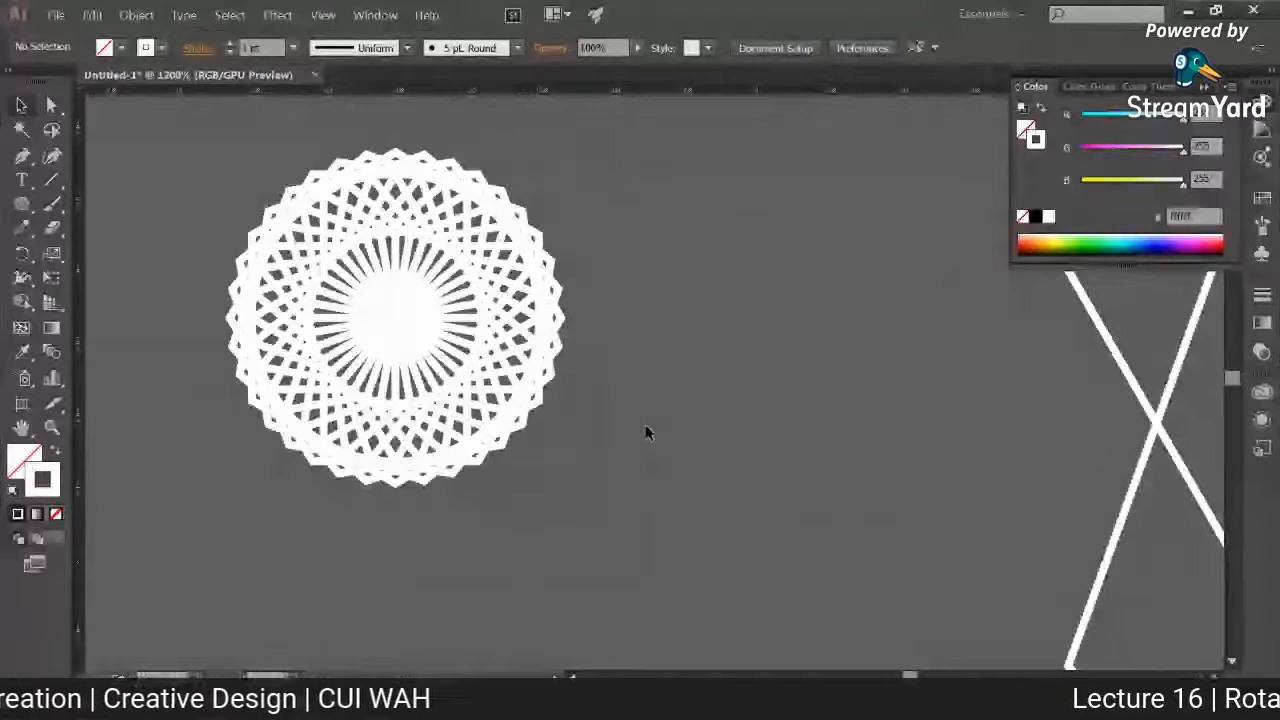
Step: Create a new RGB document 3.5 in wide and 2 in high
{"action": "key", "text": "ctrl+n"}
{"action": "left_click", "coordinate": [550, 294]}
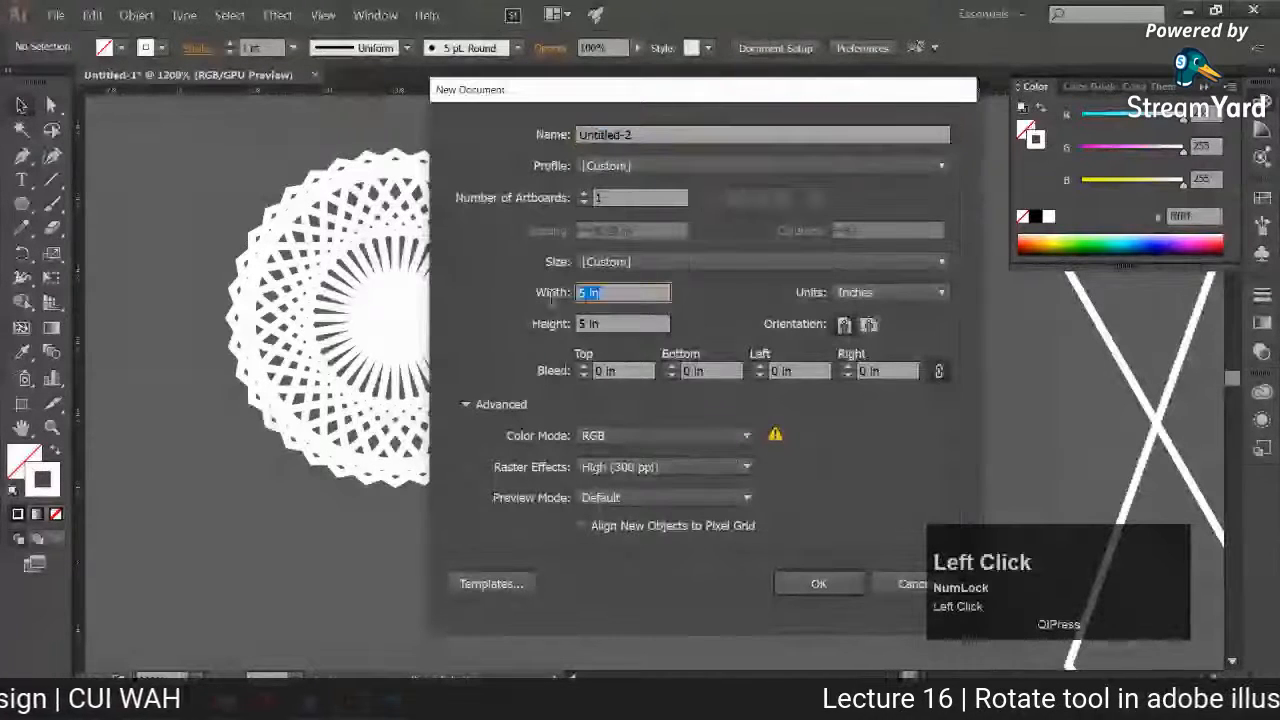
{"action": "type", "text": "3.5"}
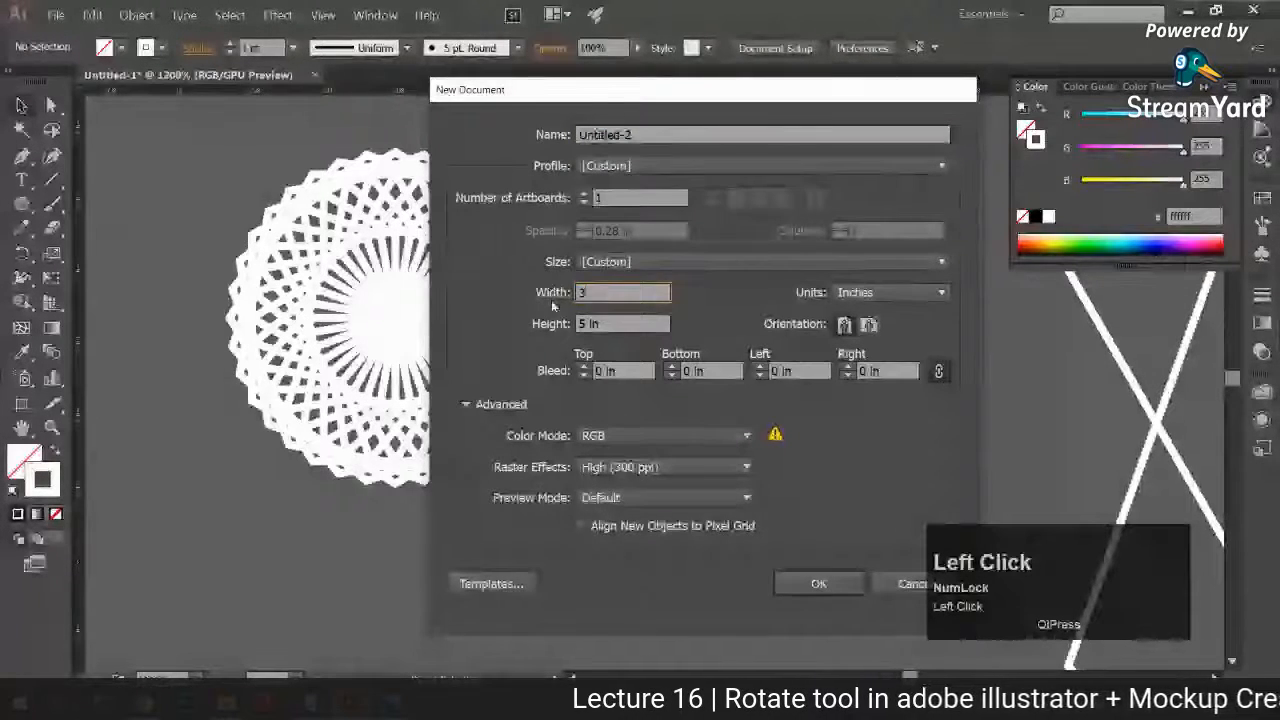
{"action": "left_click", "coordinate": [567, 330]}
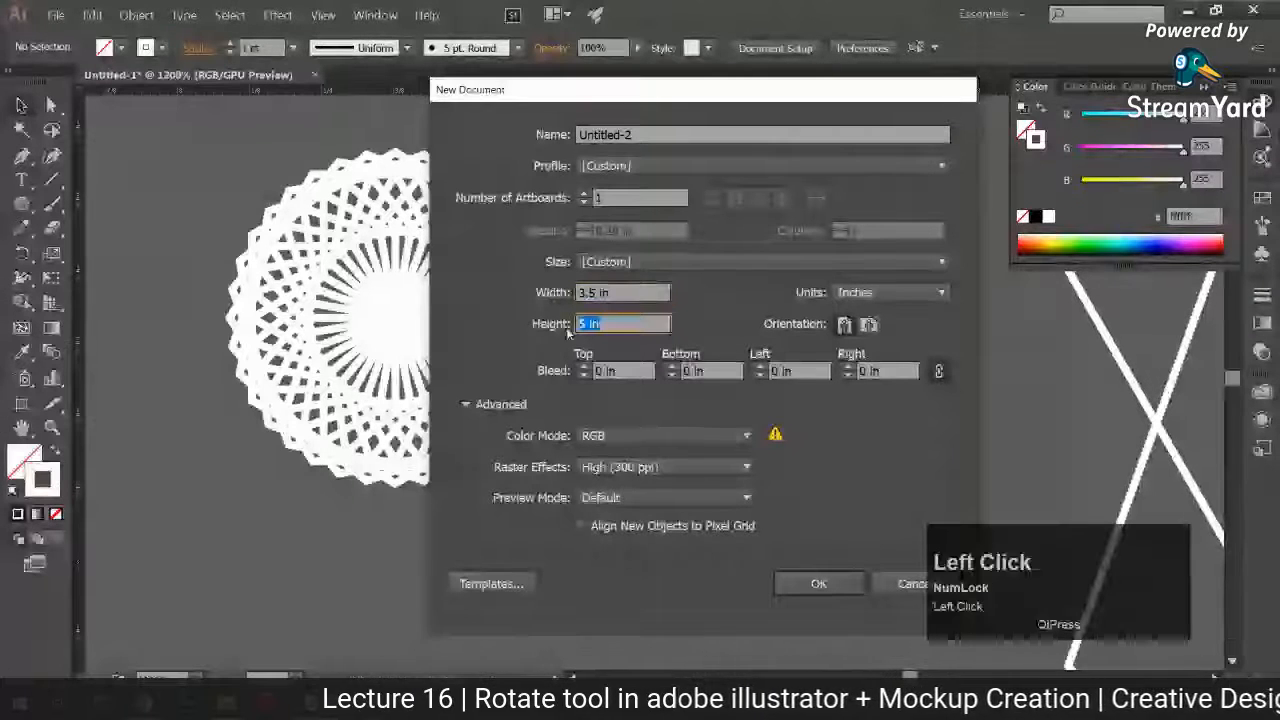
{"action": "type", "text": "2"}
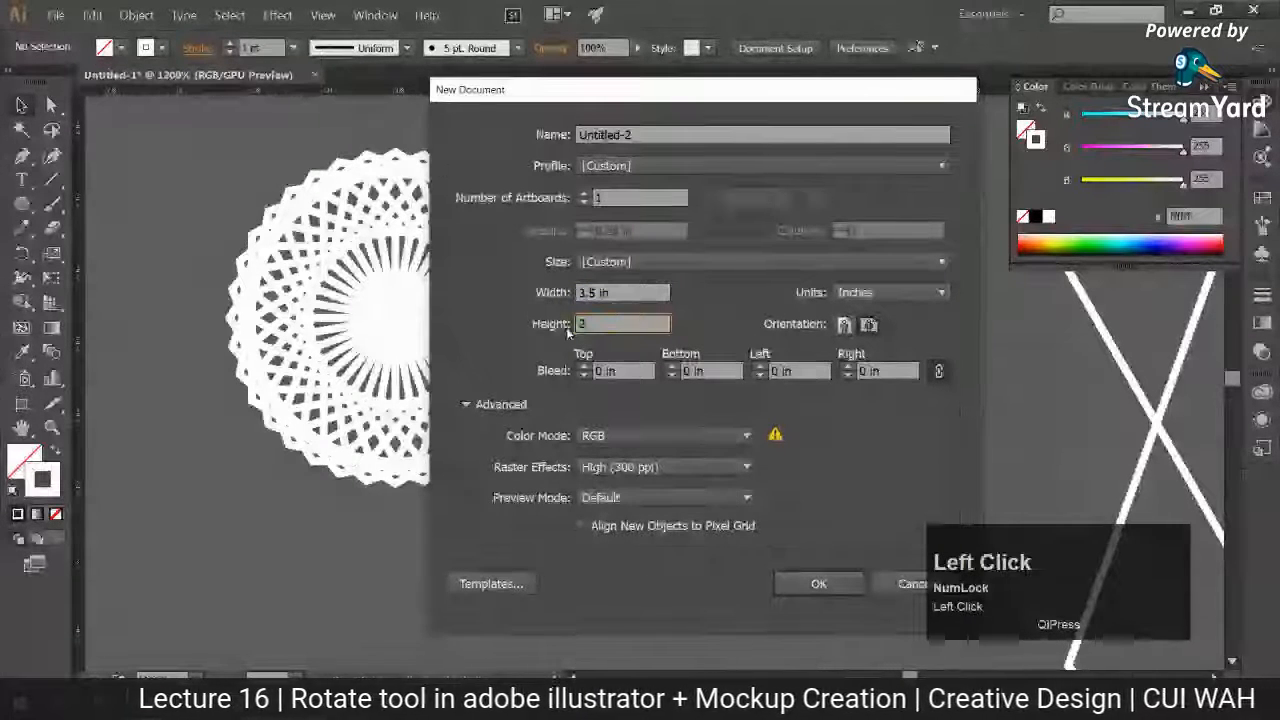
{"action": "left_click", "coordinate": [815, 579]}
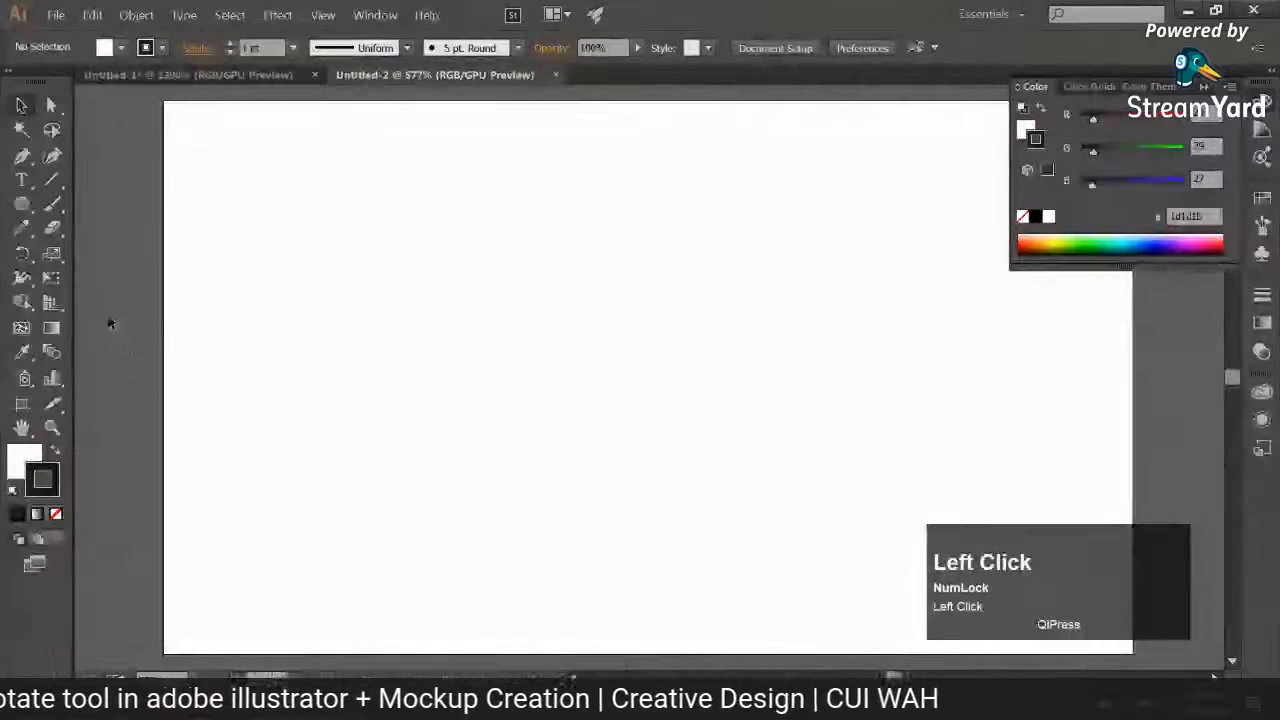
Step: Draw a rectangle that covers the whole 3.5 x 2 in artboard
{"action": "key", "text": "ctrl+minus"}
{"action": "key", "text": "space"}
{"action": "left_click_drag", "start_coordinate": [189, 325], "coordinate": [65, 316]}
{"action": "left_click", "coordinate": [20, 204]}
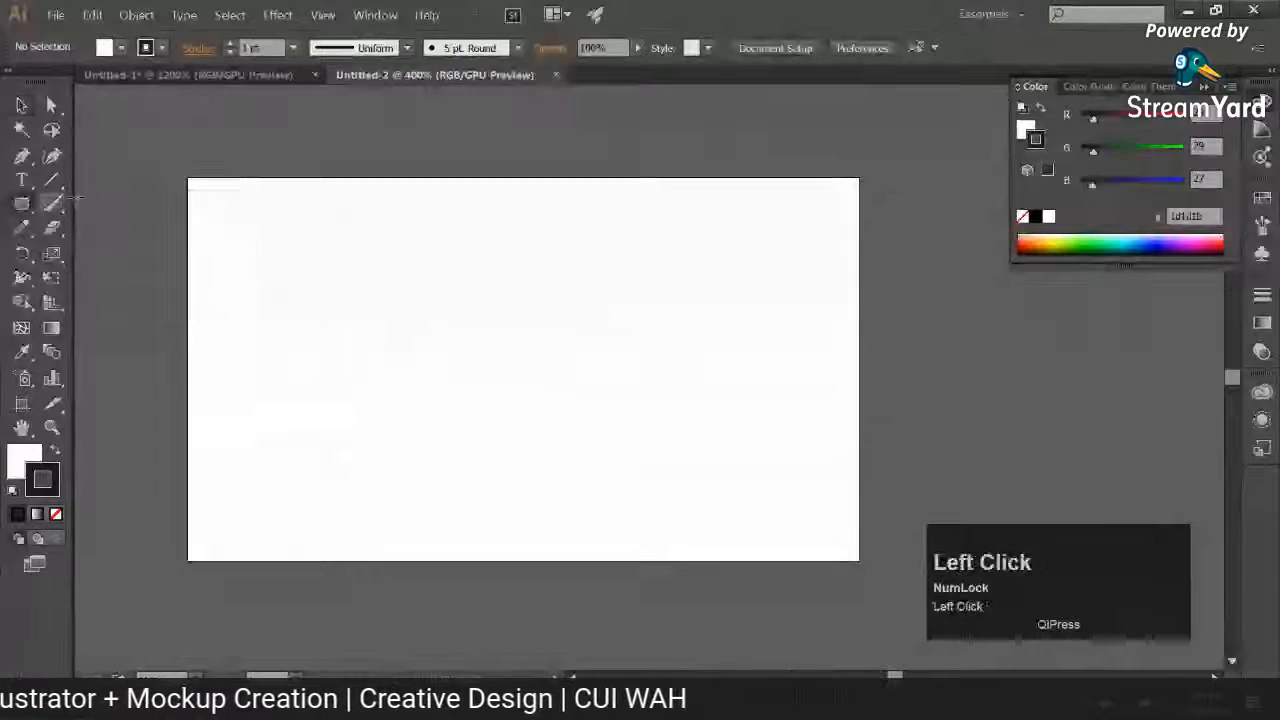
{"action": "left_click_drag", "start_coordinate": [189, 179], "coordinate": [859, 559]}
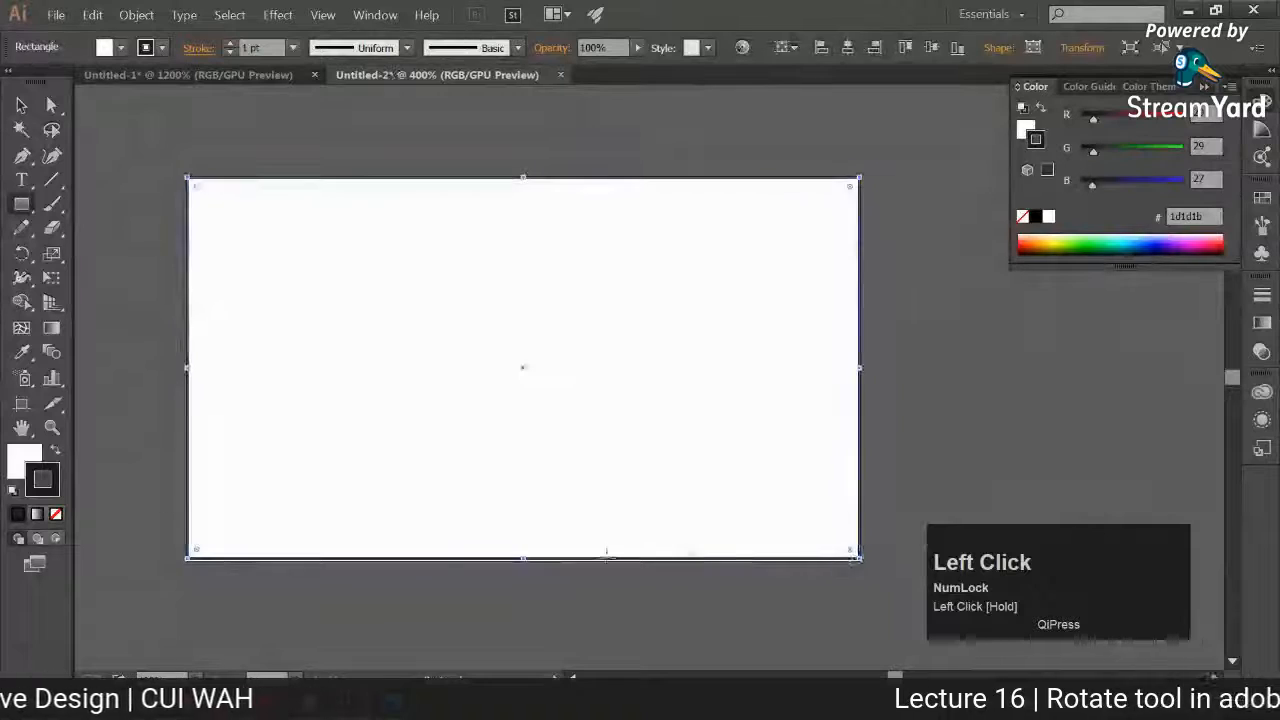
{"action": "left_click", "coordinate": [522, 558]}
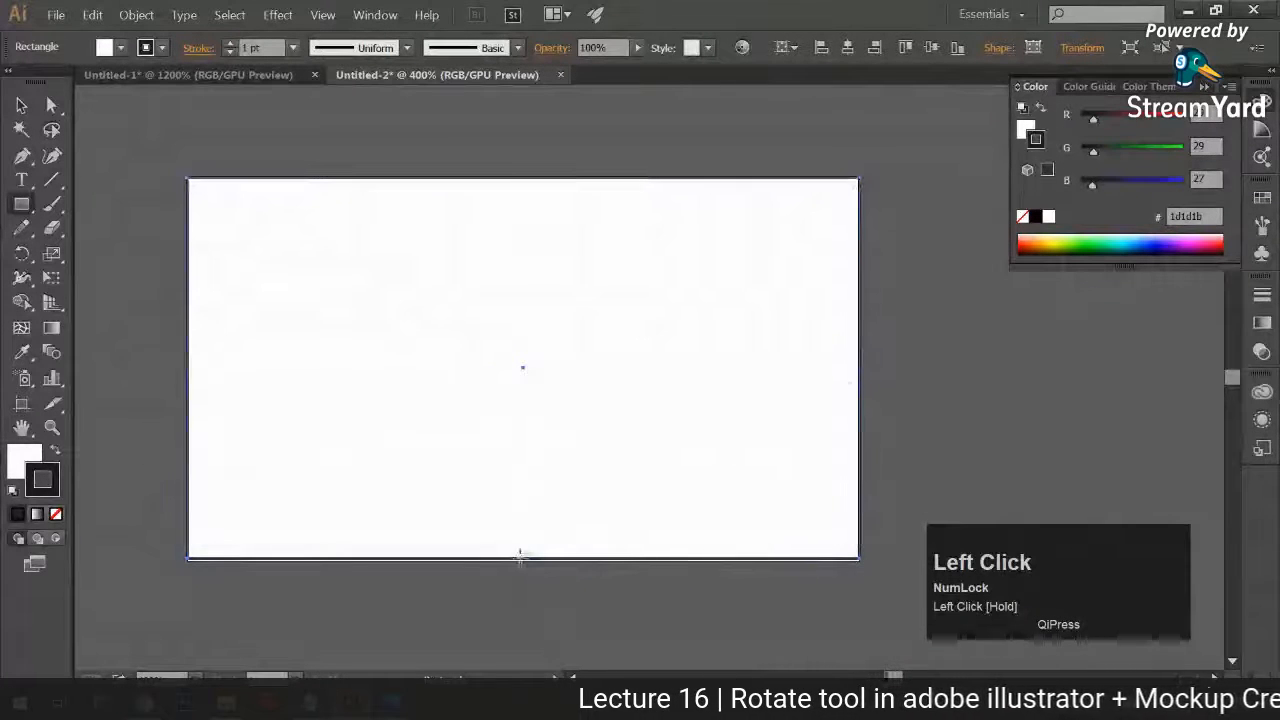
{"action": "left_click", "coordinate": [830, 325]}
{"action": "key", "text": "v"}
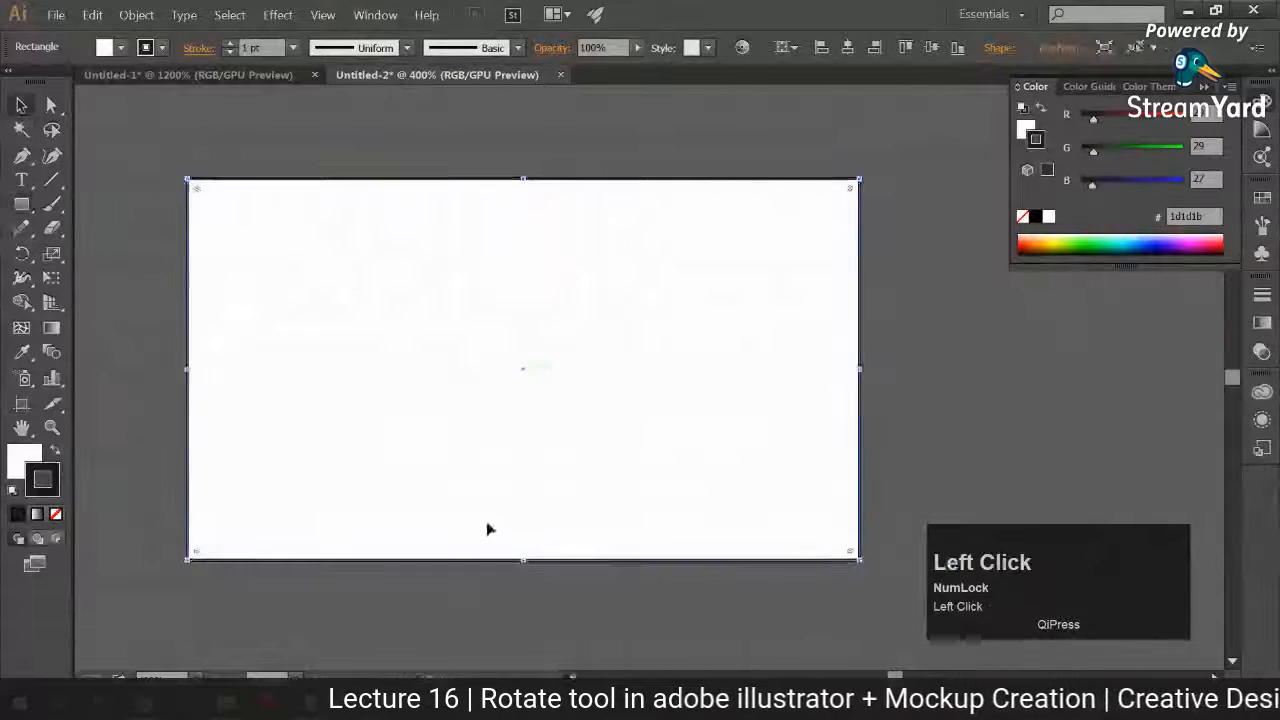
Step: Swap the rectangle's fill and stroke so its fill is dark (1d1d1b), and set the stroke to none
{"action": "left_click", "coordinate": [51, 432]}
{"action": "left_click", "coordinate": [55, 450]}
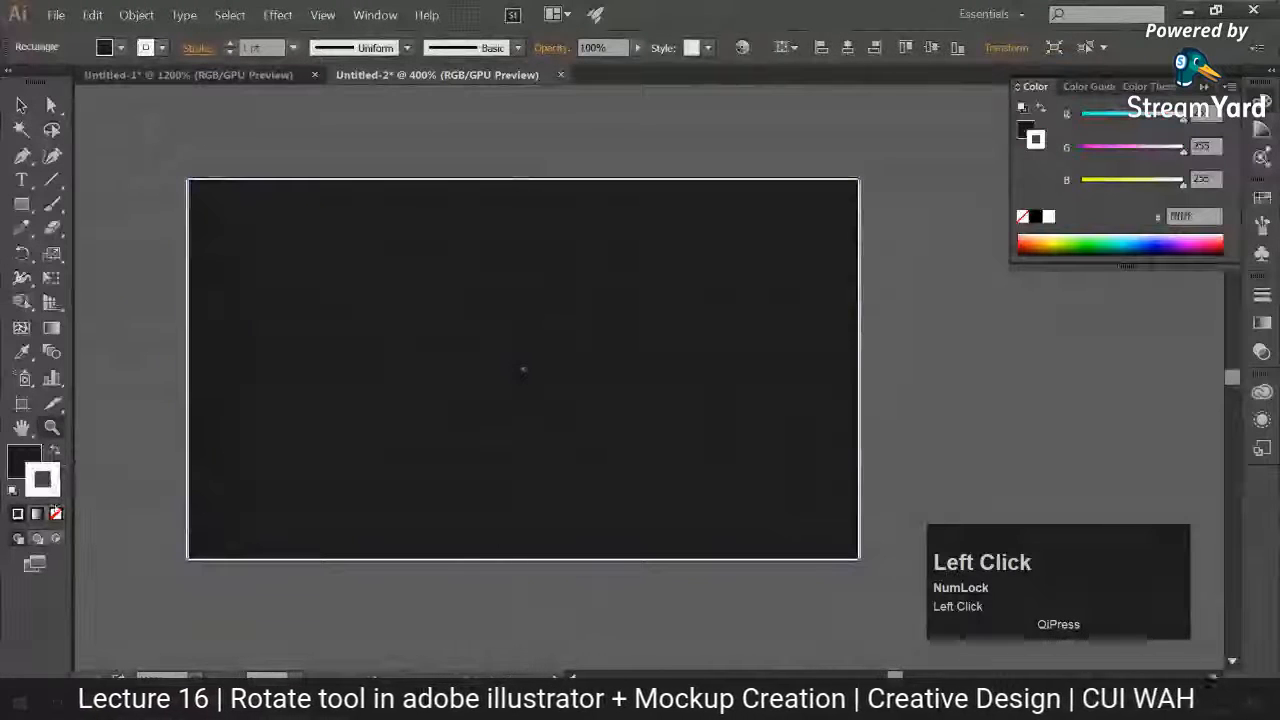
{"action": "left_click", "coordinate": [56, 514]}
{"action": "left_click", "coordinate": [120, 461]}
Step: Adjust the dark rectangle's edges to meet the artboard edges exactly, leaving no white gap, and deselect it
{"action": "left_click", "coordinate": [303, 396]}
{"action": "left_click_drag", "start_coordinate": [545, 372], "coordinate": [410, 339]}
{"action": "key", "text": "ctrl+0"}
{"action": "left_click", "coordinate": [526, 390]}
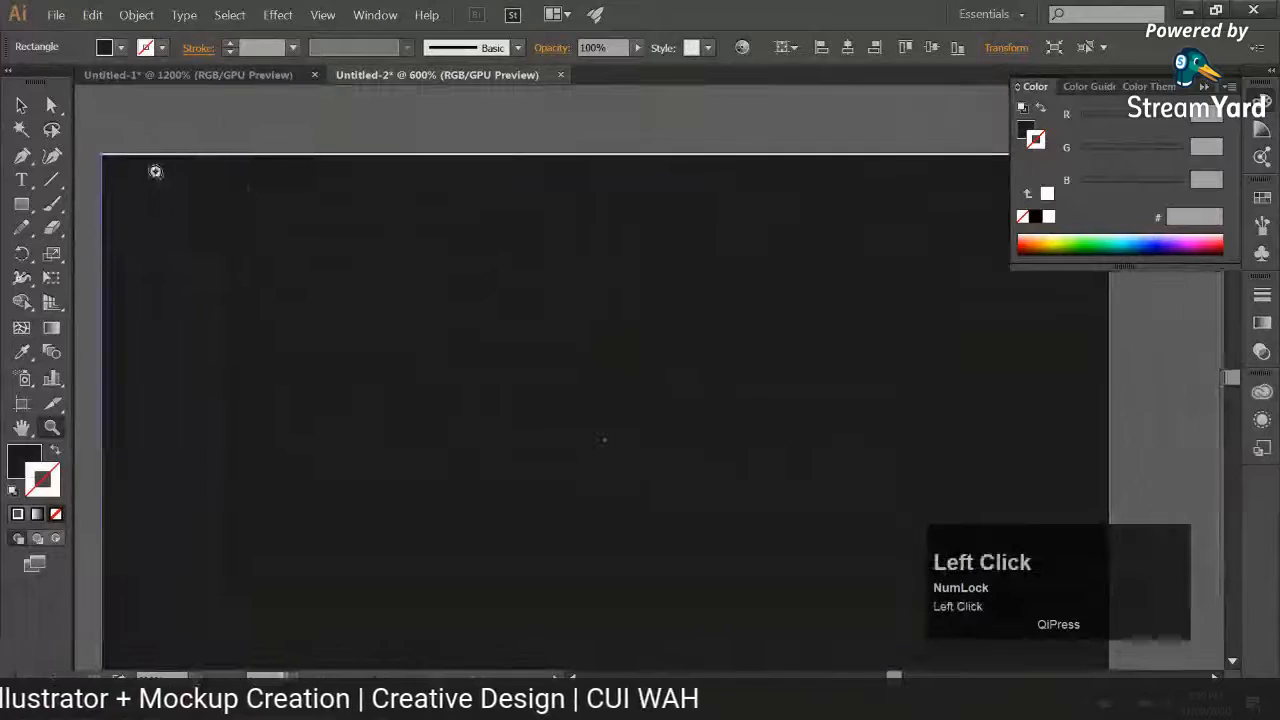
{"action": "left_click", "coordinate": [154, 171]}
{"action": "key", "text": "ctrl+z"}
{"action": "left_click", "coordinate": [20, 110]}
{"action": "left_click_drag", "start_coordinate": [734, 312], "coordinate": [340, 178]}
{"action": "left_click_drag", "start_coordinate": [355, 381], "coordinate": [349, 386]}
{"action": "key", "text": "ctrl+z"}
{"action": "left_click", "coordinate": [160, 425]}
{"action": "left_click_drag", "start_coordinate": [206, 414], "coordinate": [205, 414]}
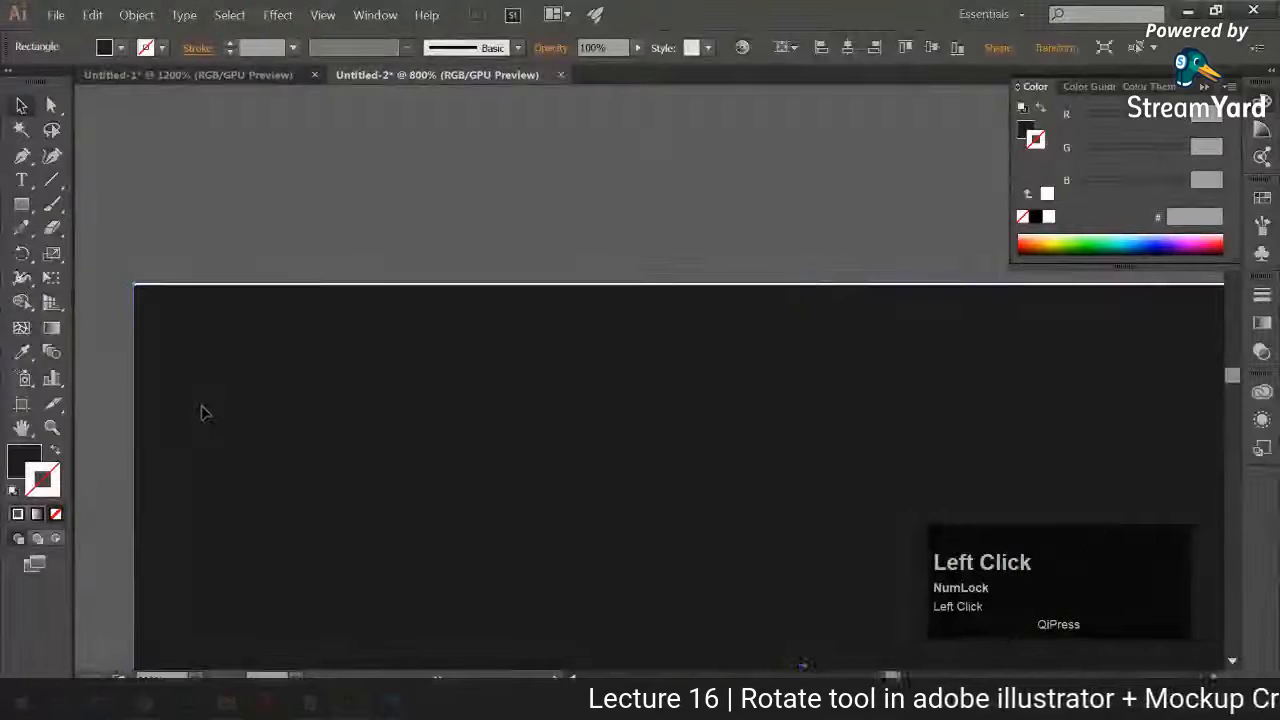
{"action": "key", "text": "ctrl+0"}
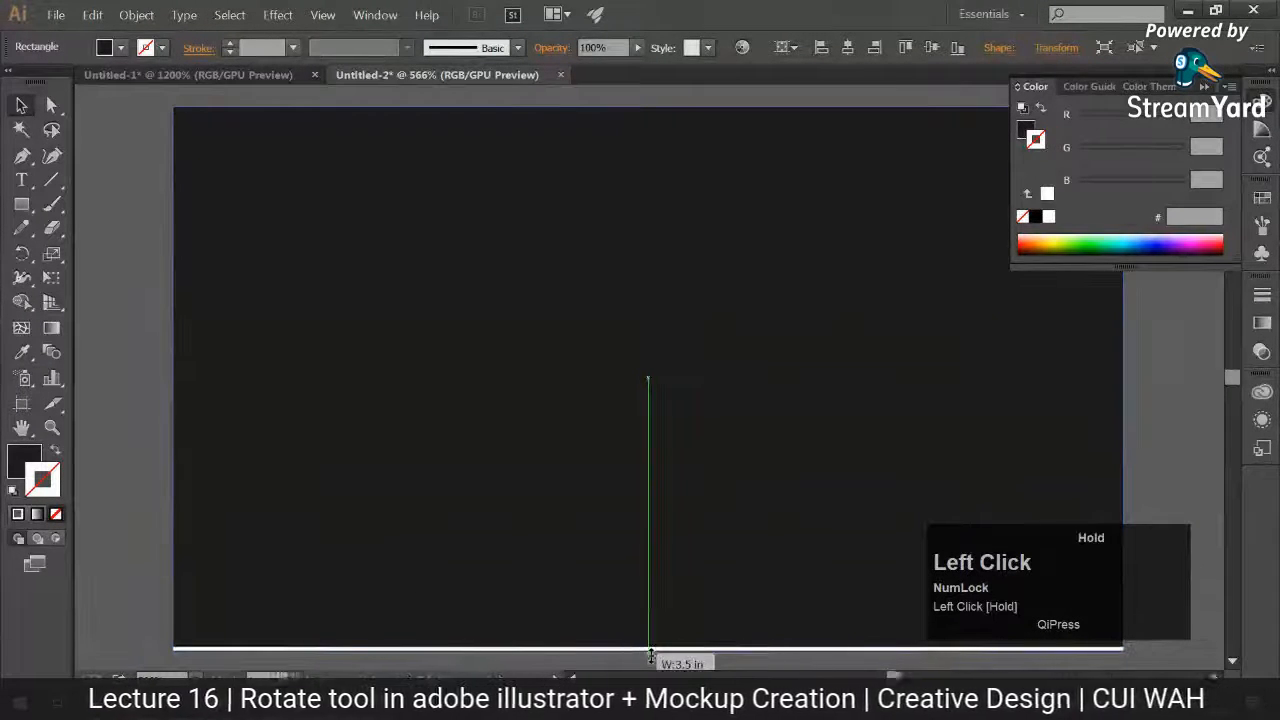
{"action": "left_click", "coordinate": [118, 461]}
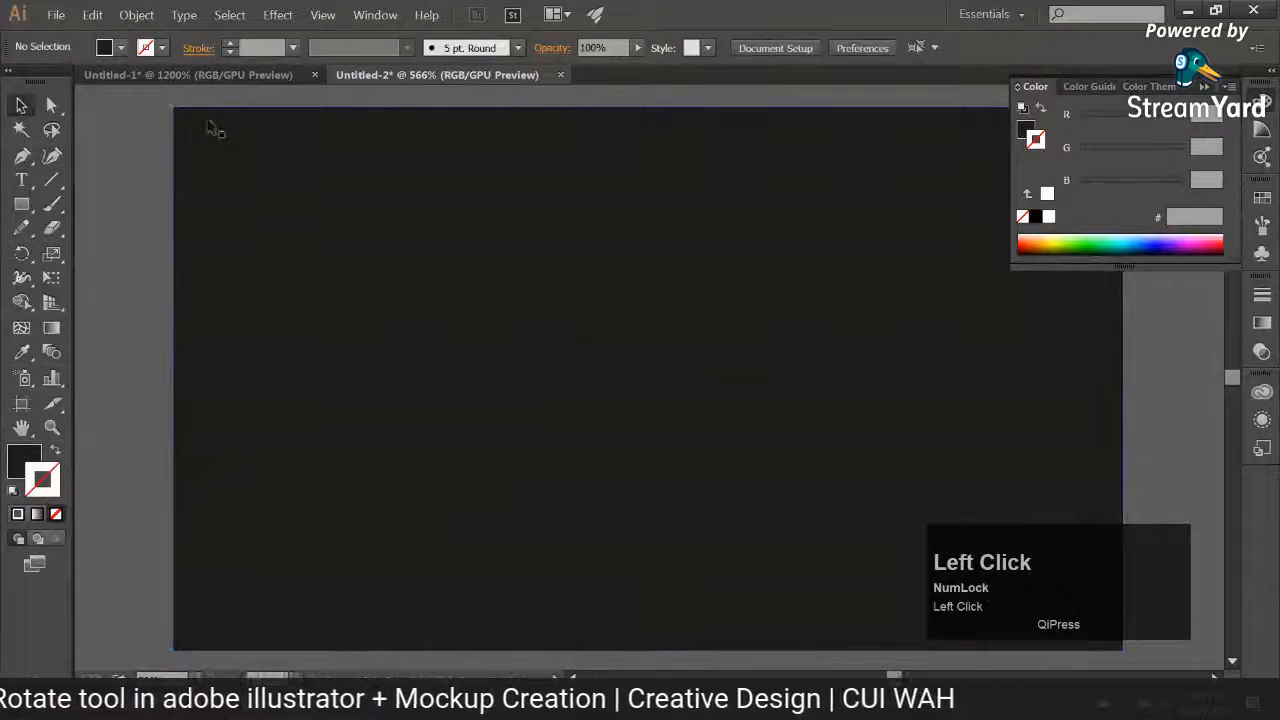
Step: Copy the small white pattern from the Untitled-1 document and paste it onto the dark rectangle in Untitled-2
{"action": "left_click", "coordinate": [203, 77]}
{"action": "left_click_drag", "start_coordinate": [251, 129], "coordinate": [569, 528]}
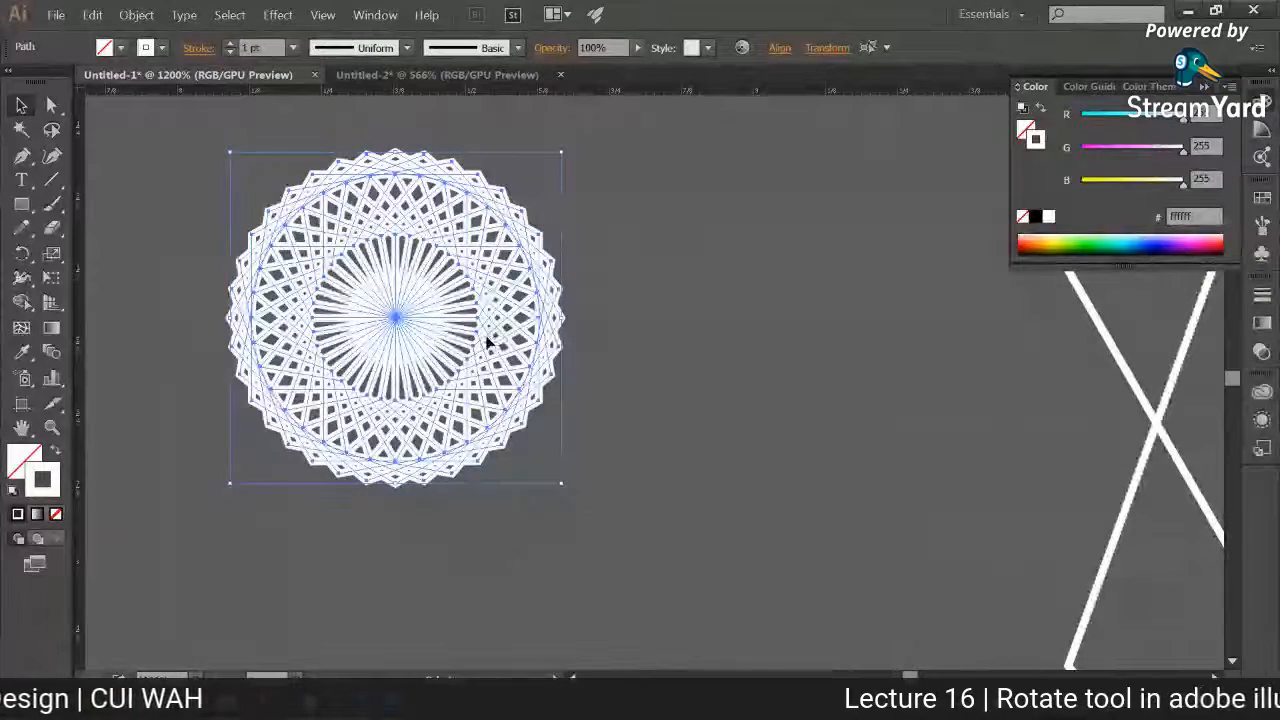
{"action": "key", "text": "ctrl+c"}
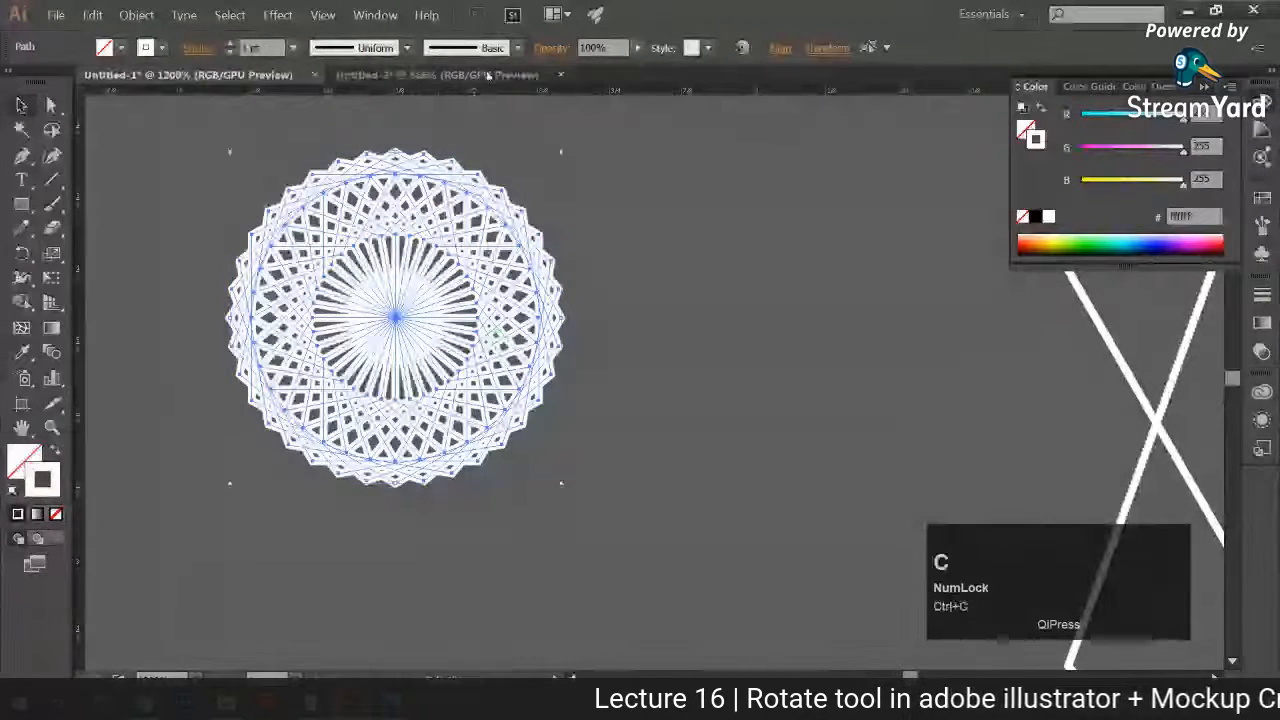
{"action": "left_click", "coordinate": [437, 74]}
{"action": "key", "text": "ctrl+v"}
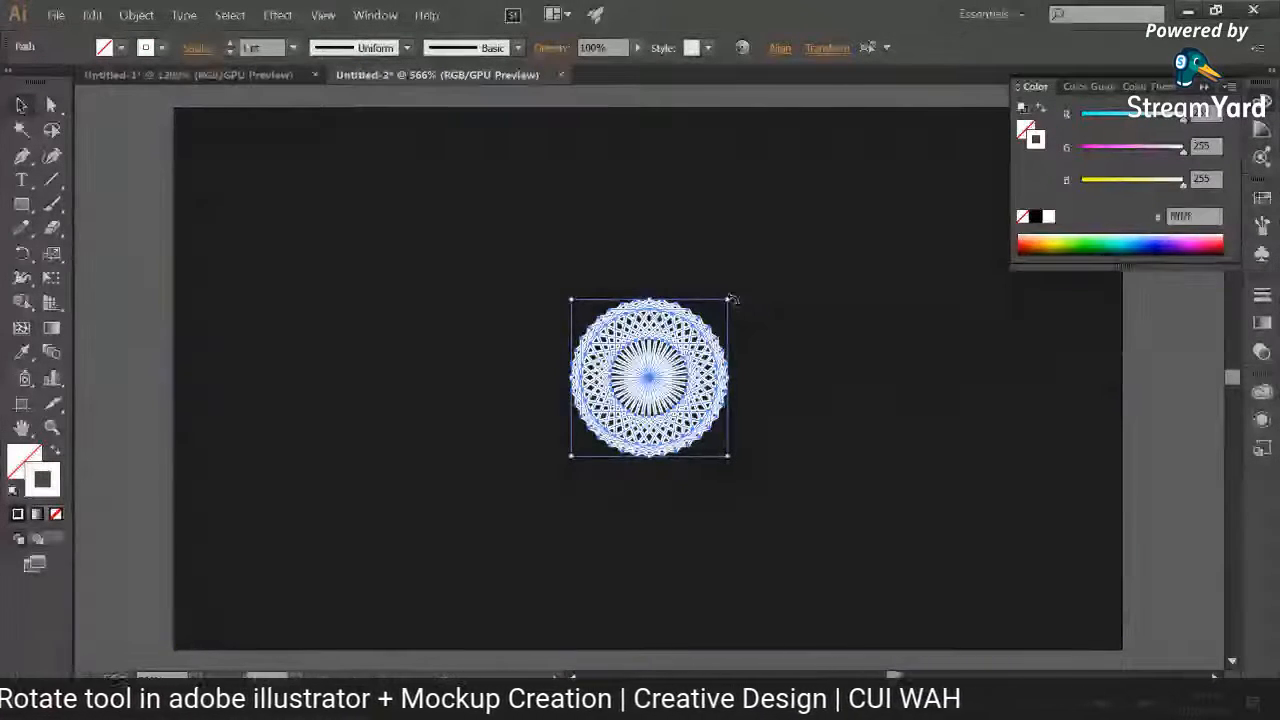
Step: Scale the pasted pattern down from its centre to about 55% of its size and deselect it
{"action": "key", "text": "ctrl+equal"}
{"action": "key", "text": "ctrl+equal"}
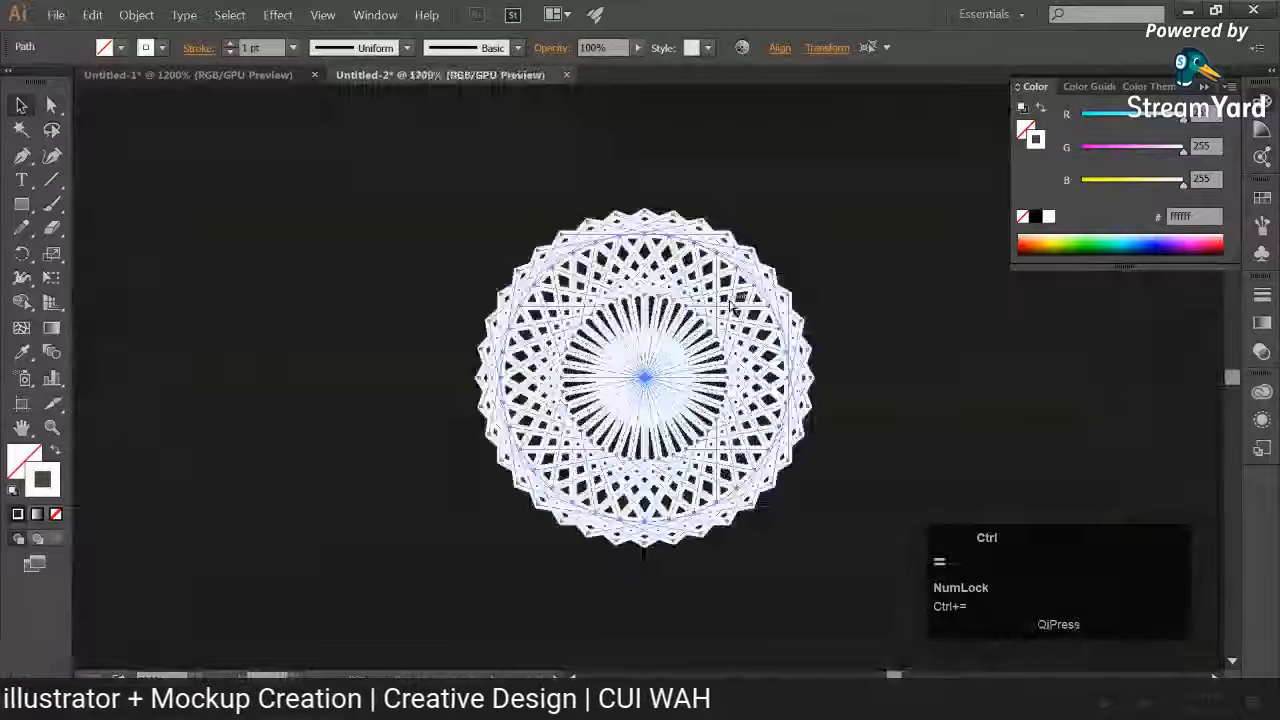
{"action": "key", "text": "ctrl+equal"}
{"action": "left_click_drag", "start_coordinate": [861, 157], "coordinate": [760, 257]}
{"action": "key", "text": "ctrl+minus"}
{"action": "key", "text": "ctrl+minus"}
{"action": "key", "text": "ctrl+minus"}
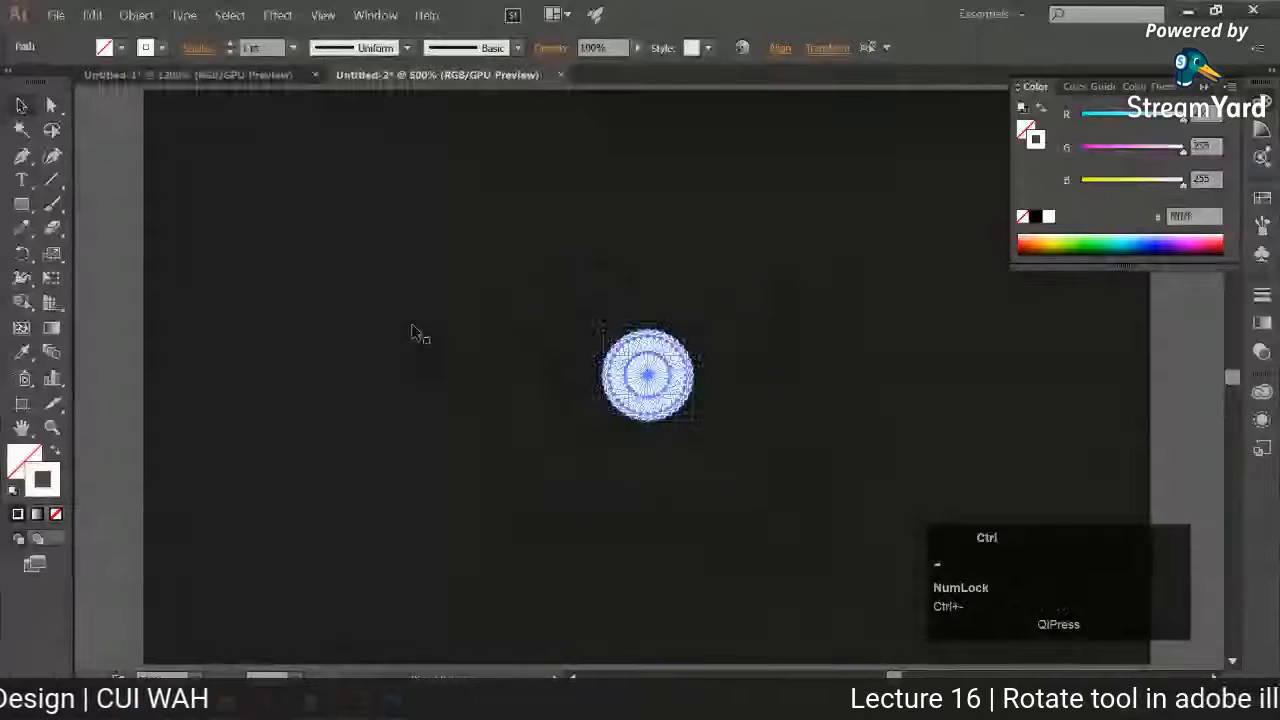
{"action": "left_click", "coordinate": [94, 325]}
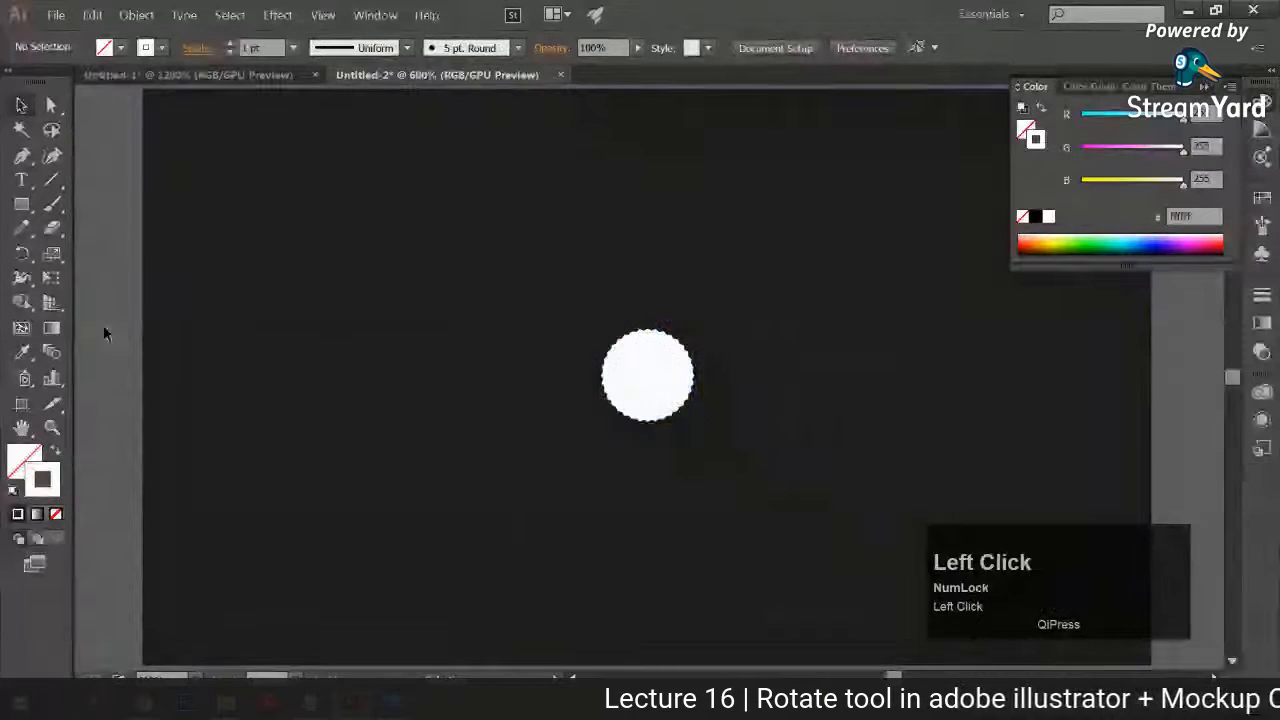
Step: Enlarge the pattern from its centre to about 4.6 times its size, nearly filling the artboard's height, and deselect it
{"action": "left_click_drag", "start_coordinate": [117, 280], "coordinate": [858, 478]}
{"action": "left_click_drag", "start_coordinate": [693, 331], "coordinate": [930, 172]}
{"action": "left_click", "coordinate": [116, 390]}
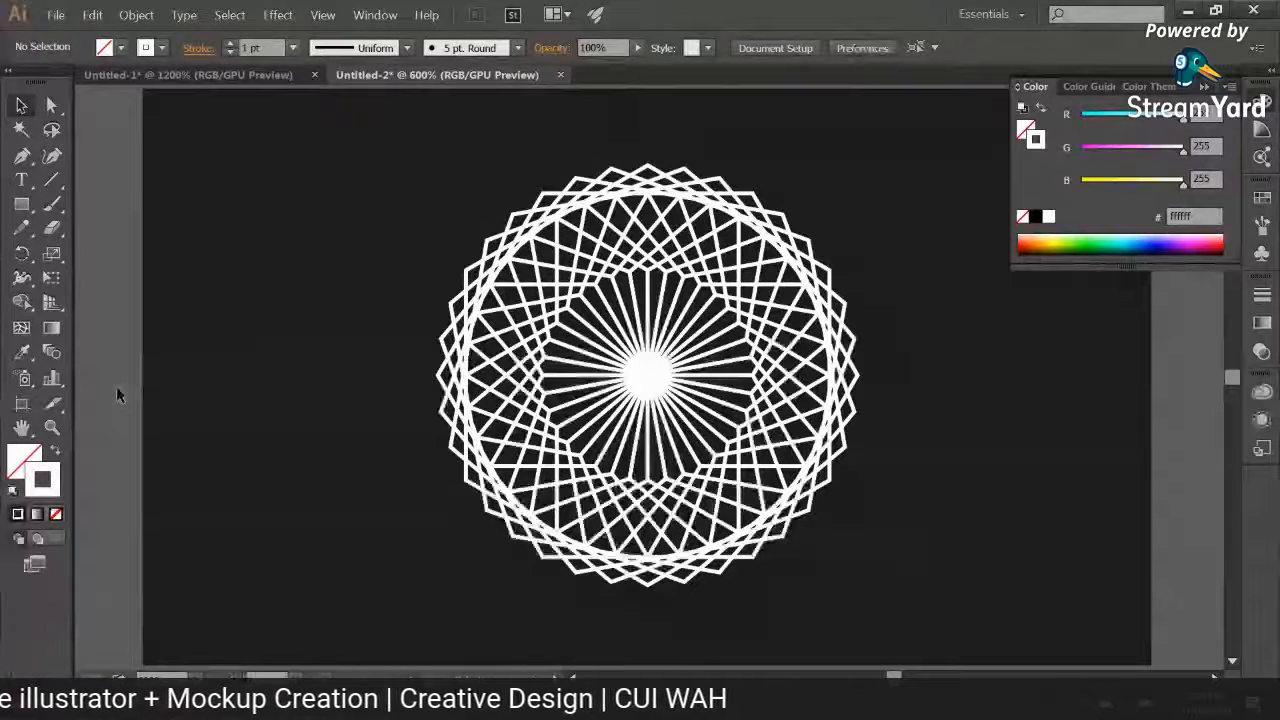
Step: Try enlarging the pattern to about 3.5 times its size so it extends beyond the artboard, and undo the scaling
{"action": "key", "text": "ctrl+a"}
{"action": "left_click", "coordinate": [880, 497], "text": "shift"}
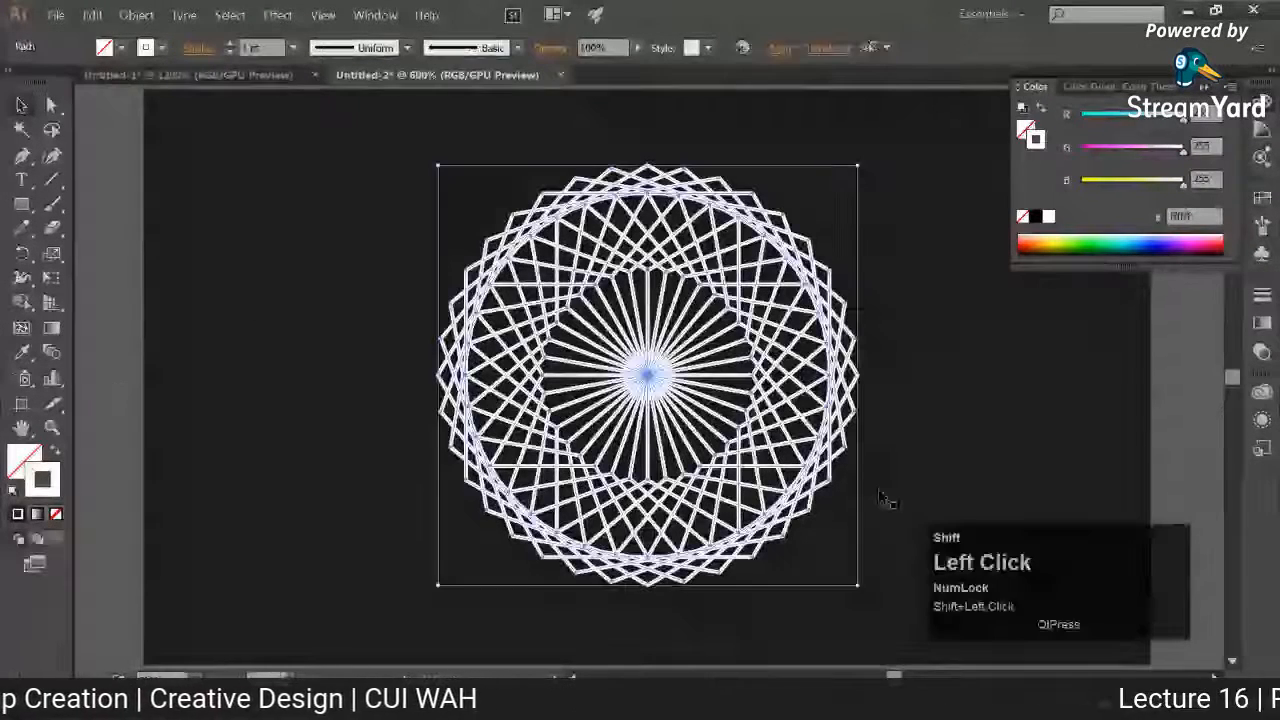
{"action": "left_click_drag", "start_coordinate": [858, 166], "coordinate": [860, 168]}
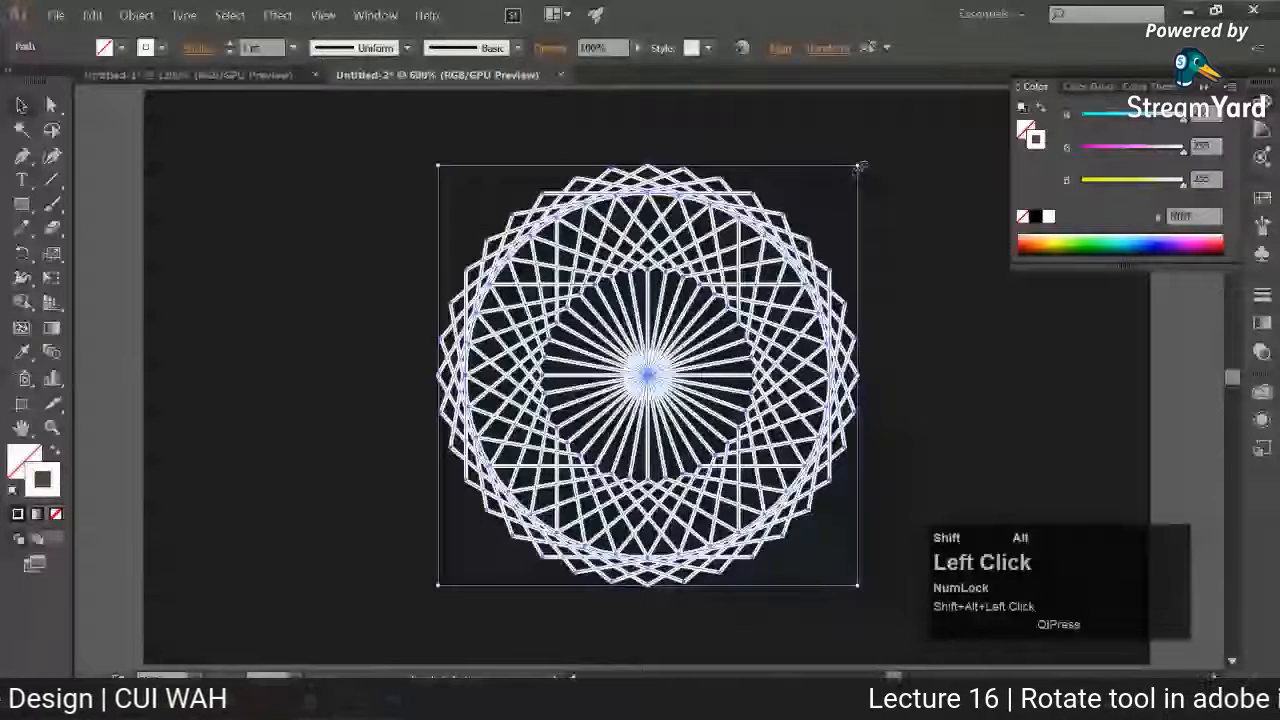
{"action": "key", "text": "ctrl+z"}
{"action": "key", "text": "ctrl+minus"}
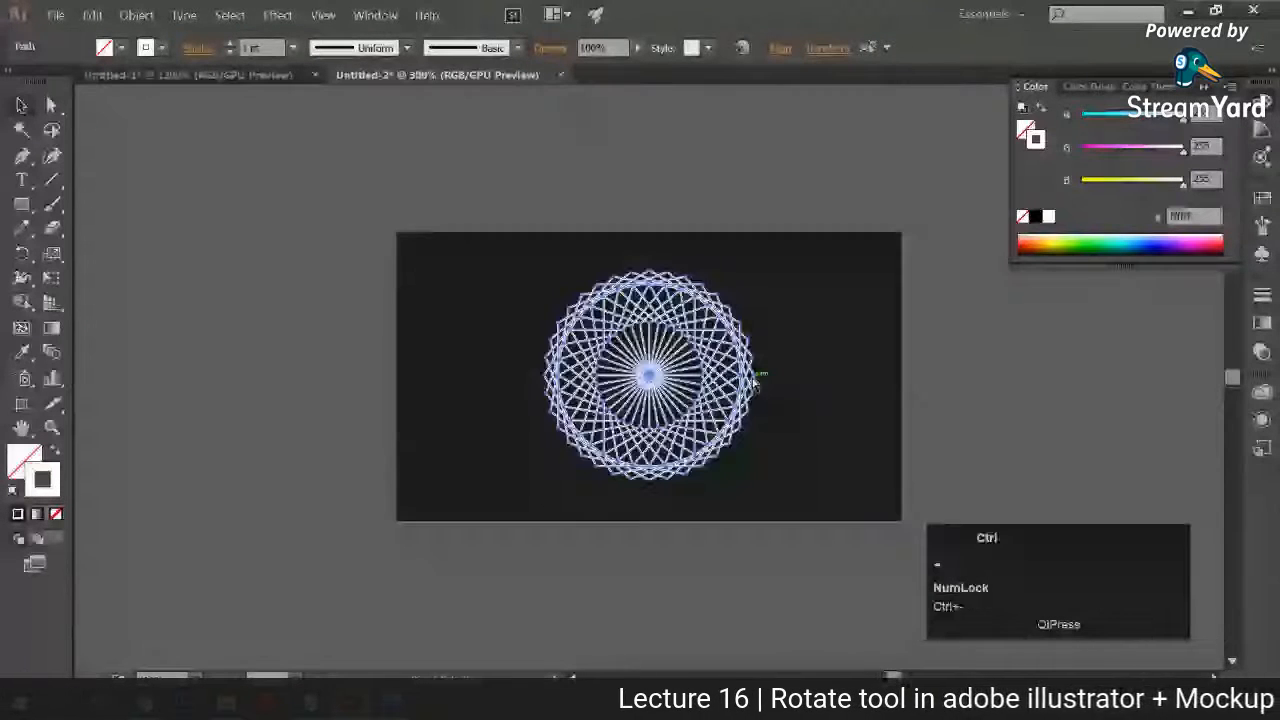
{"action": "key", "text": "ctrl+minus"}
{"action": "left_click_drag", "start_coordinate": [720, 305], "coordinate": [917, 148]}
{"action": "left_click", "coordinate": [925, 224]}
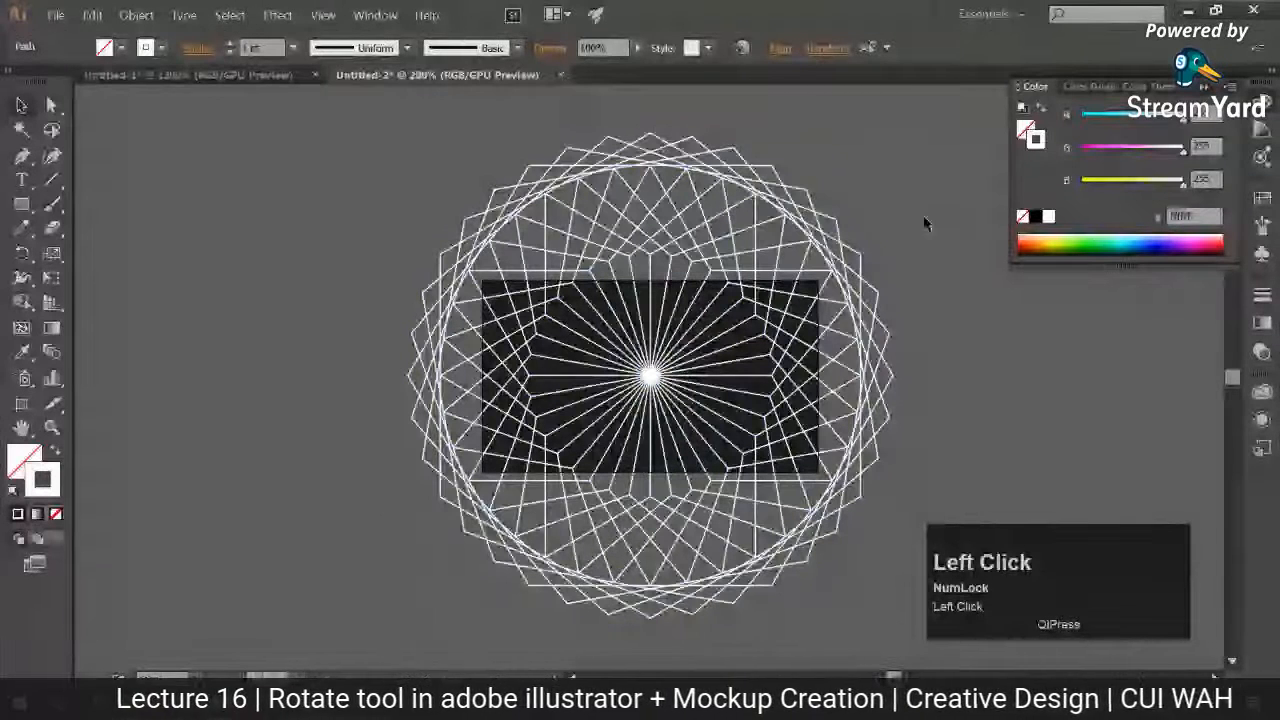
{"action": "key", "text": "ctrl+z"}
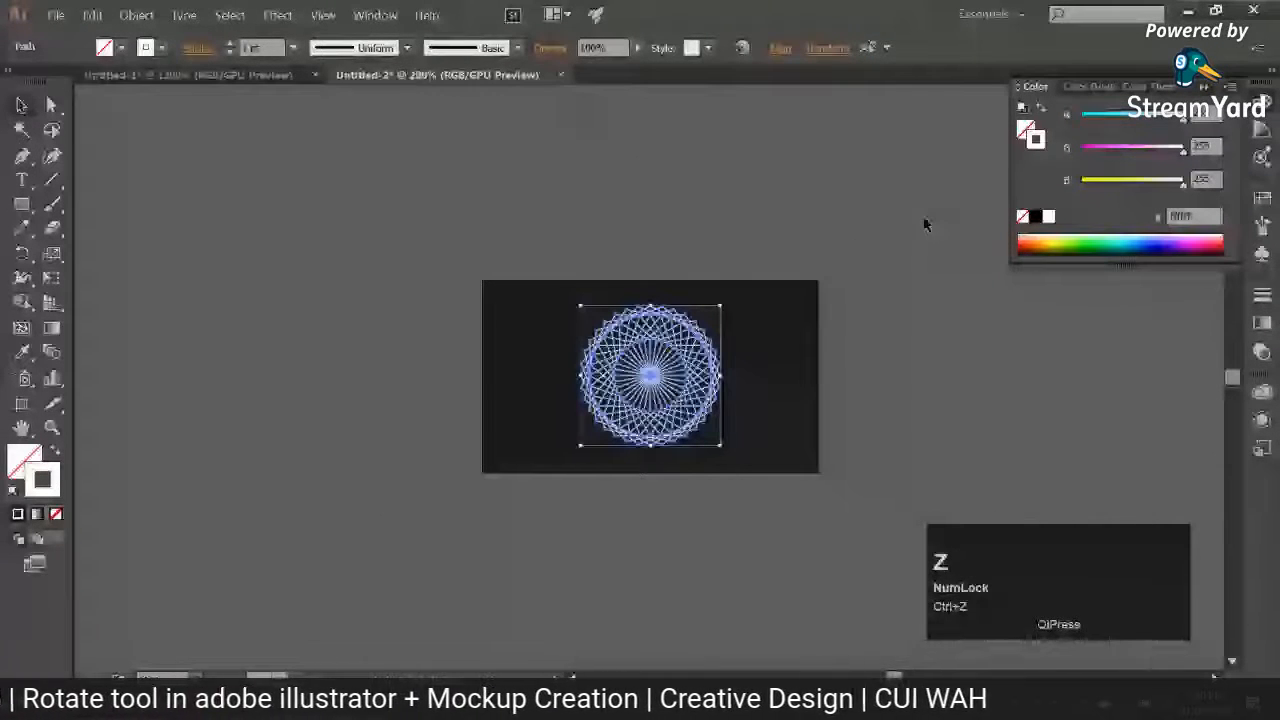
{"action": "key", "text": "ctrl+0"}
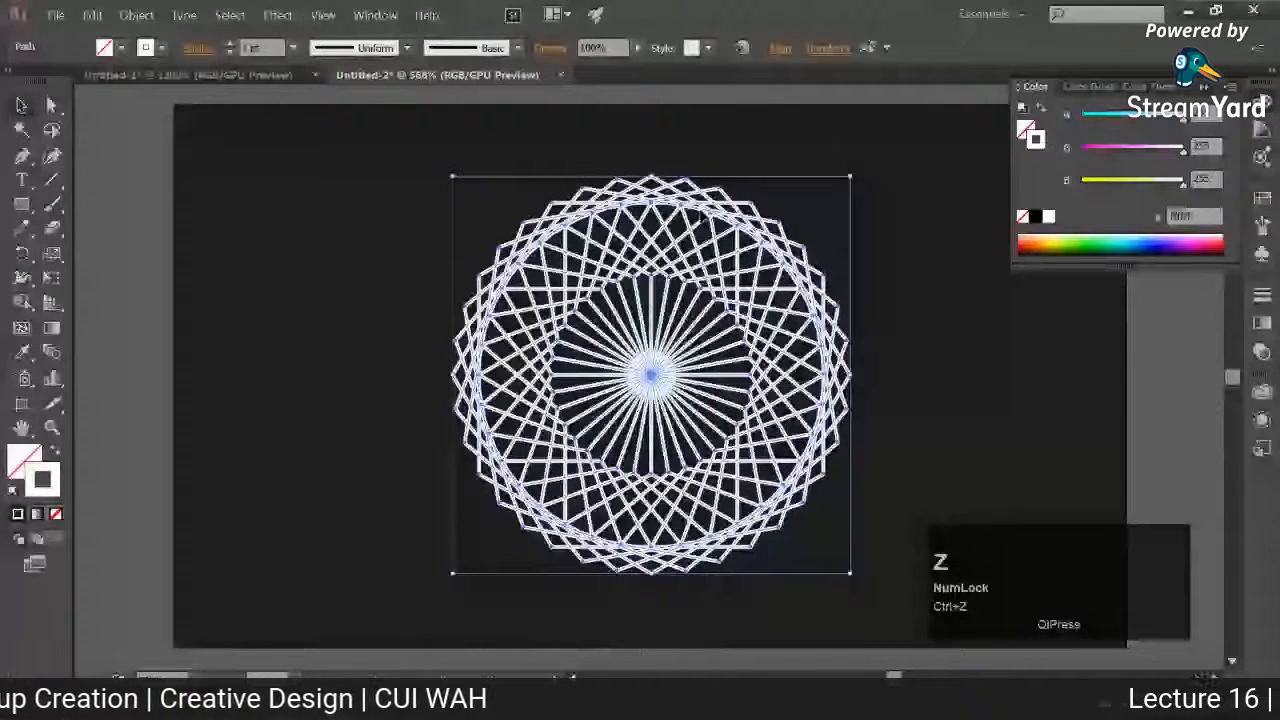
Step: In Untitled-1, enlarge the small white pattern to about 3.8 times its size and move it away from the large white pattern
{"action": "key", "text": "ctrl+Tab"}
{"action": "key", "text": "ctrl+minus"}
{"action": "key", "text": "ctrl+minus"}
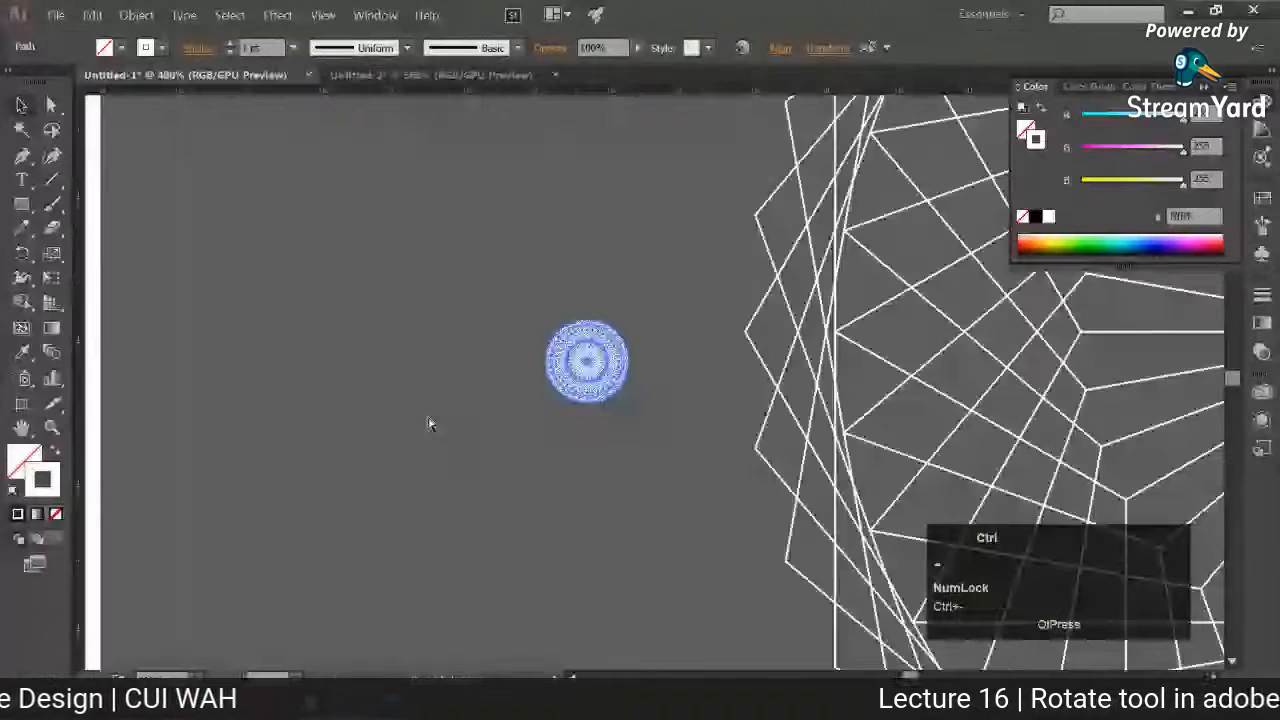
{"action": "left_click_drag", "start_coordinate": [628, 321], "coordinate": [740, 207]}
{"action": "left_click_drag", "start_coordinate": [660, 340], "coordinate": [469, 340]}
{"action": "left_click", "coordinate": [627, 332]}
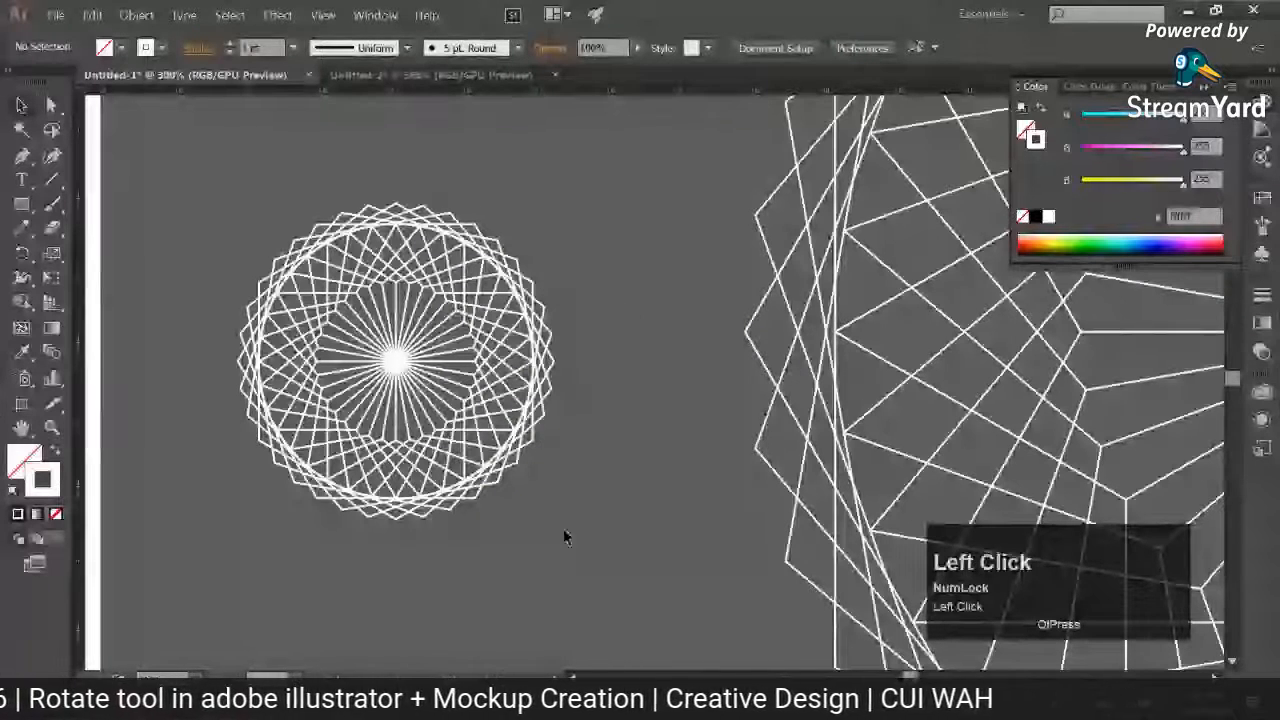
Step: Add the text "Stroke > Shape (Fill)" on the empty canvas above the smaller white pattern
{"action": "left_click_drag", "start_coordinate": [590, 513], "coordinate": [714, 530]}
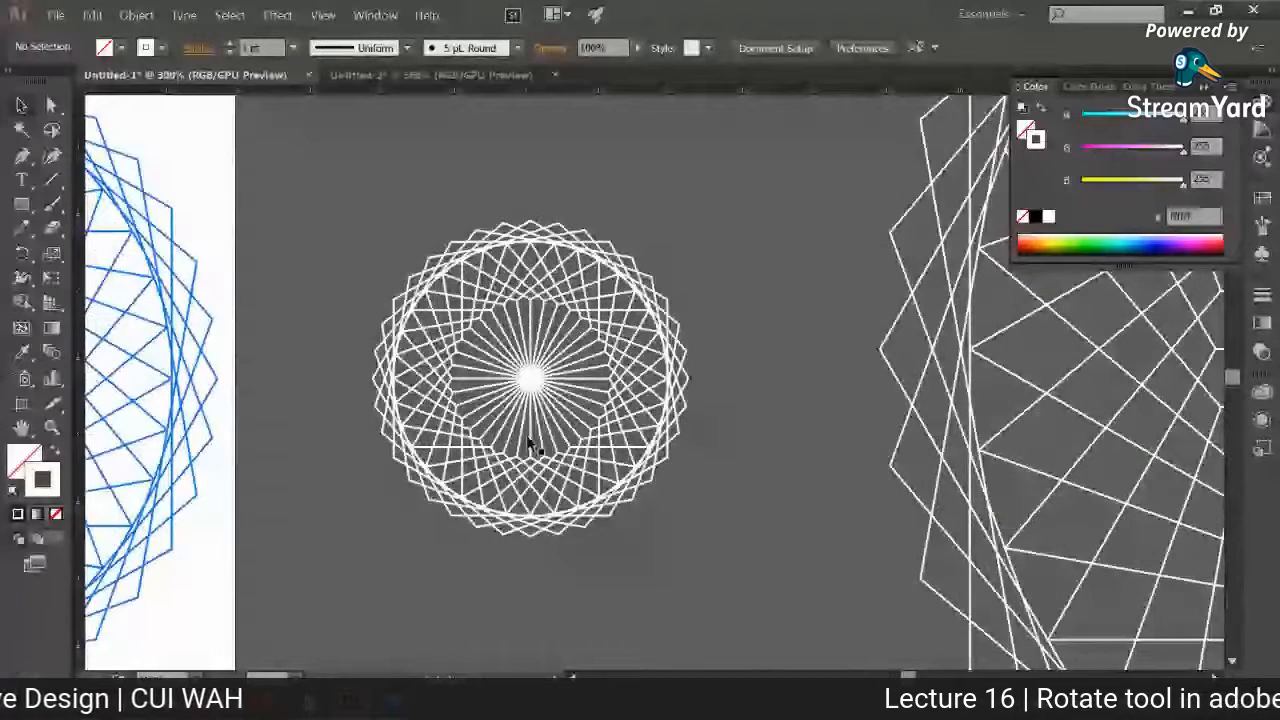
{"action": "left_click", "coordinate": [763, 509]}
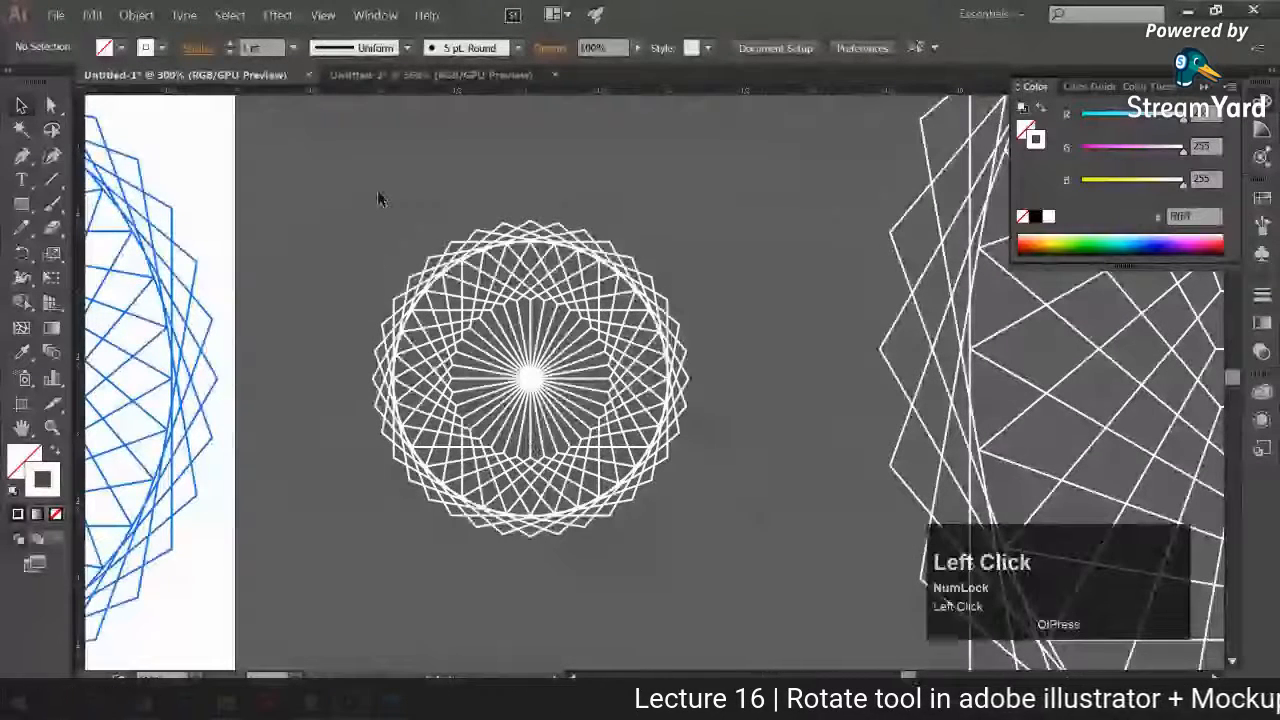
{"action": "left_click", "coordinate": [560, 372]}
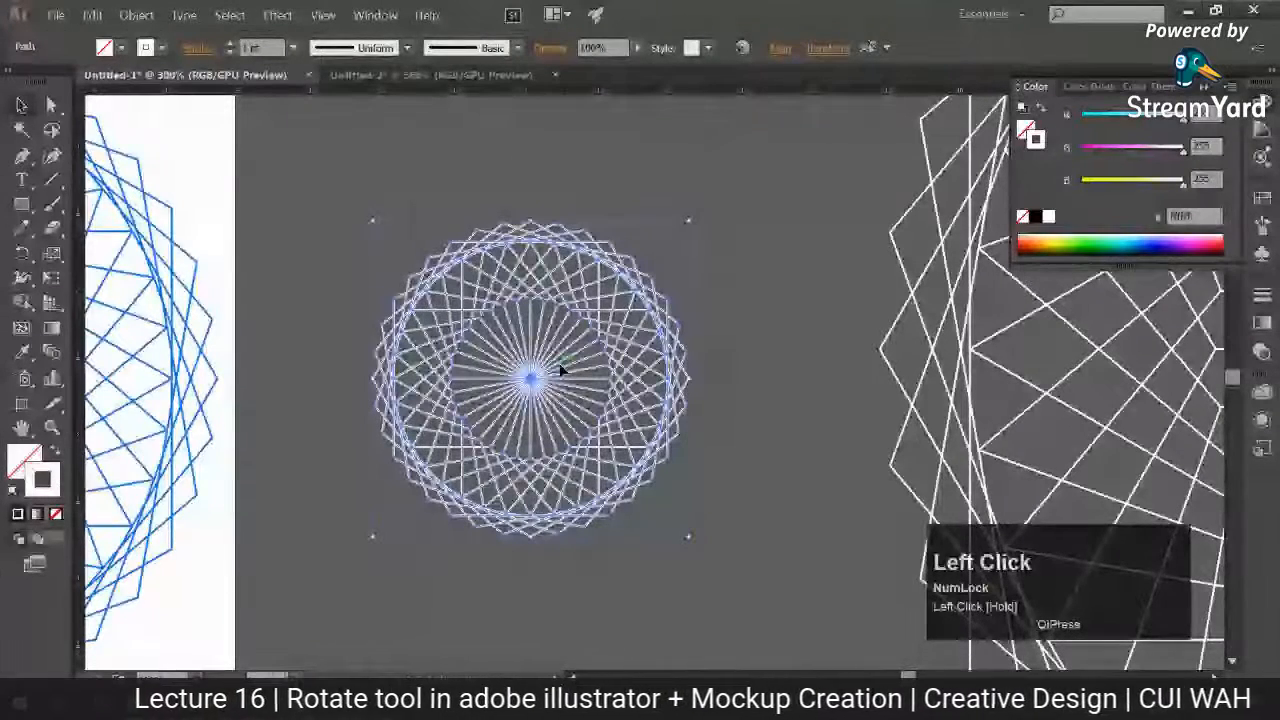
{"action": "left_click_drag", "start_coordinate": [560, 370], "coordinate": [577, 443]}
{"action": "left_click", "coordinate": [22, 180]}
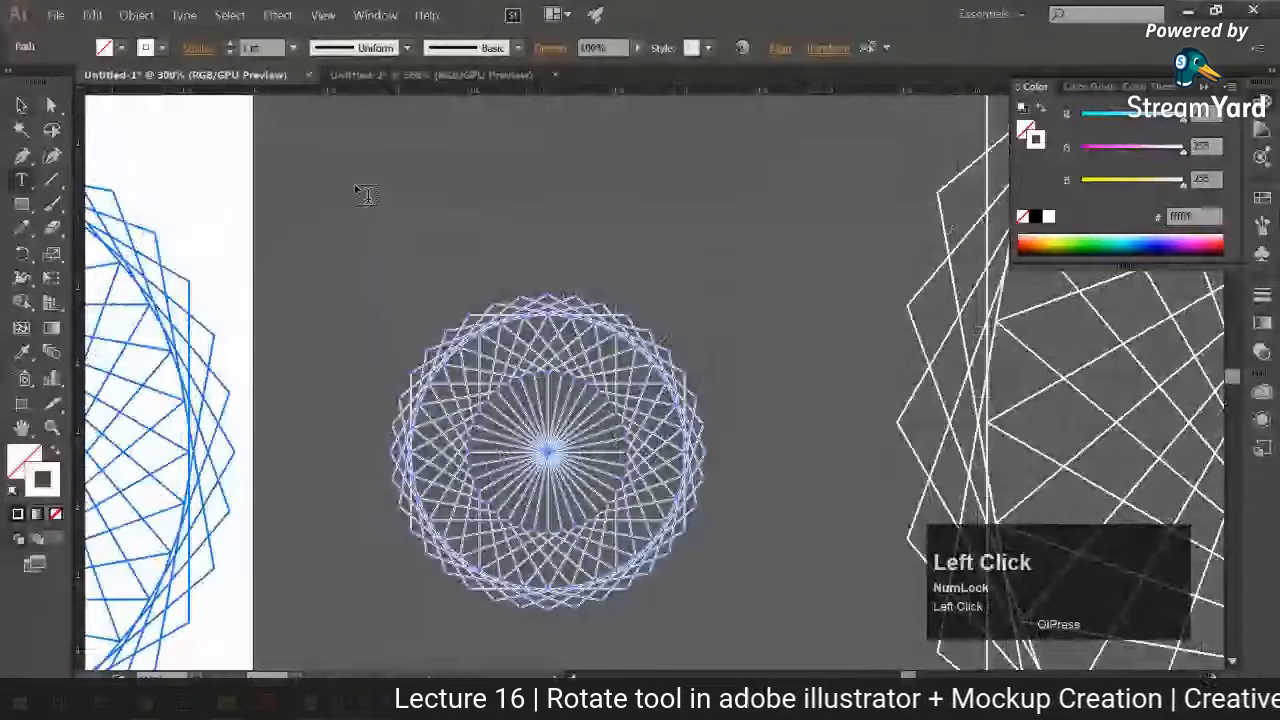
{"action": "left_click", "coordinate": [365, 194]}
{"action": "type", "text": "Stroke > Shape (Fill)"}
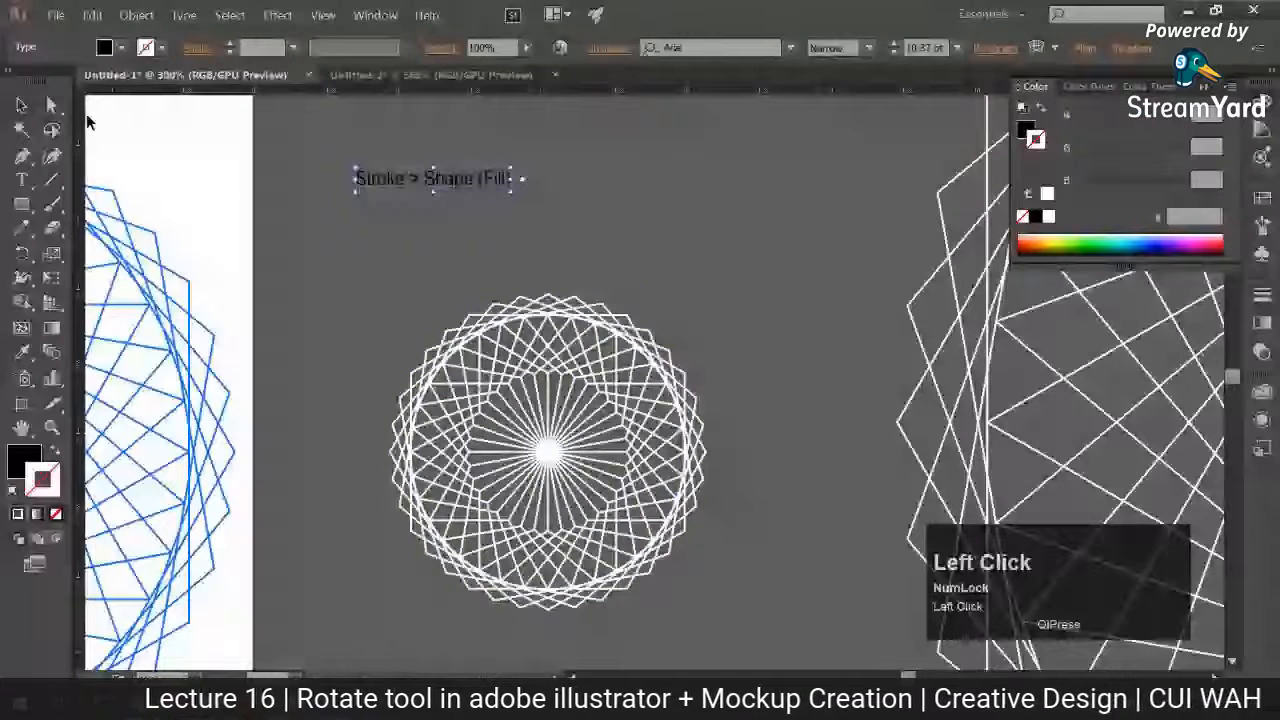
Step: Enlarge the "Stroke > Shape (Fill)" text to about 21.4 pt, centre it above the small pattern, and give it a white fill without stroke
{"action": "left_click_drag", "start_coordinate": [511, 191], "coordinate": [682, 217]}
{"action": "left_click", "coordinate": [360, 312]}
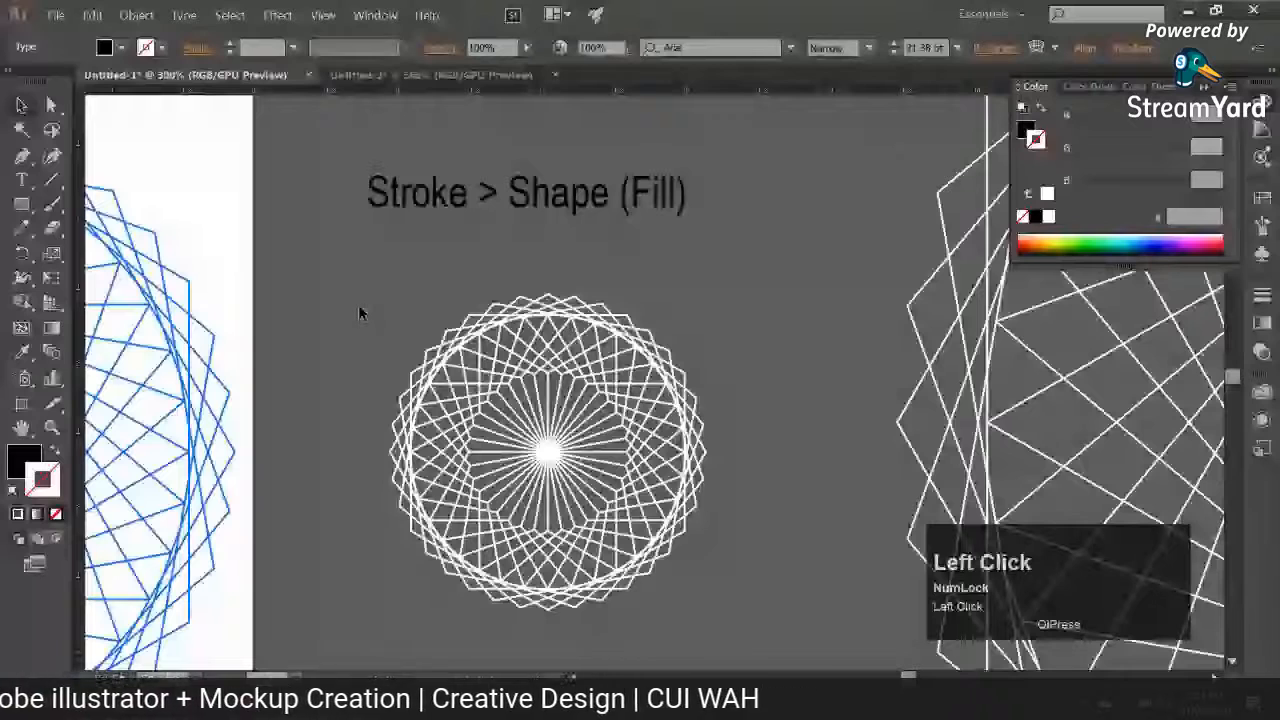
{"action": "left_click_drag", "start_coordinate": [520, 193], "coordinate": [543, 203]}
{"action": "left_click", "coordinate": [23, 353]}
{"action": "left_click", "coordinate": [547, 452], "text": "shift"}
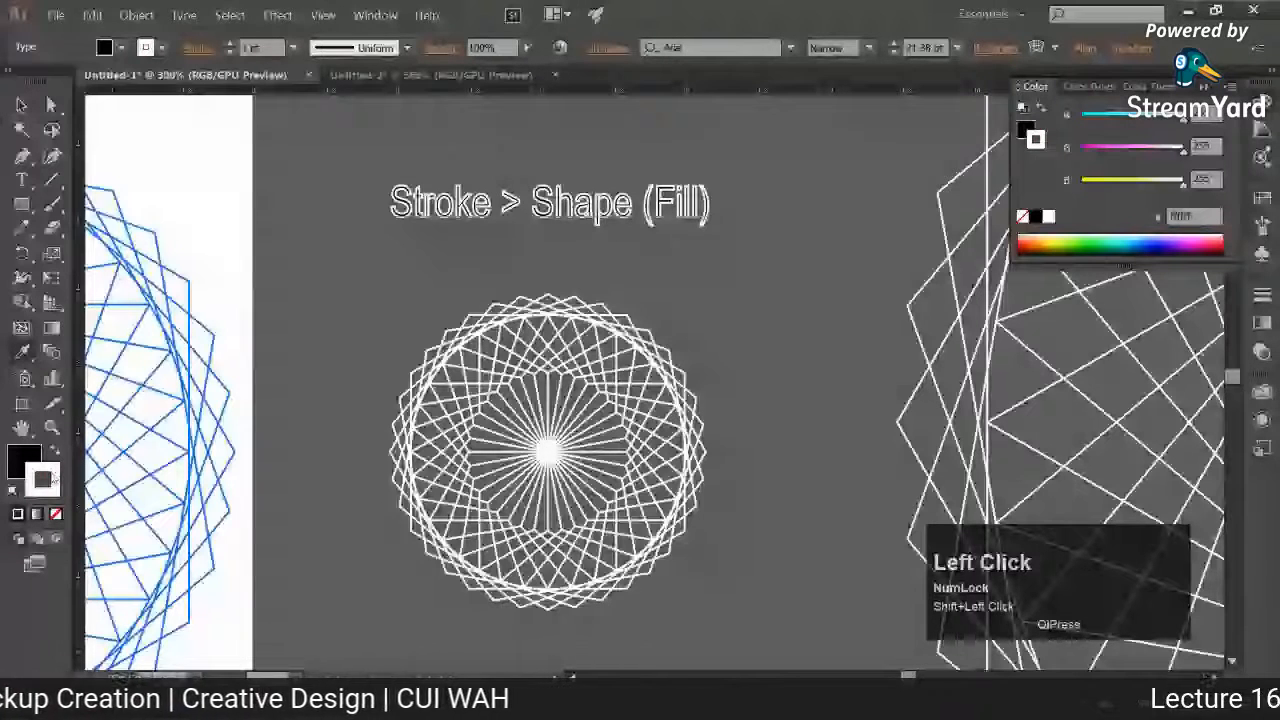
{"action": "left_click", "coordinate": [711, 620]}
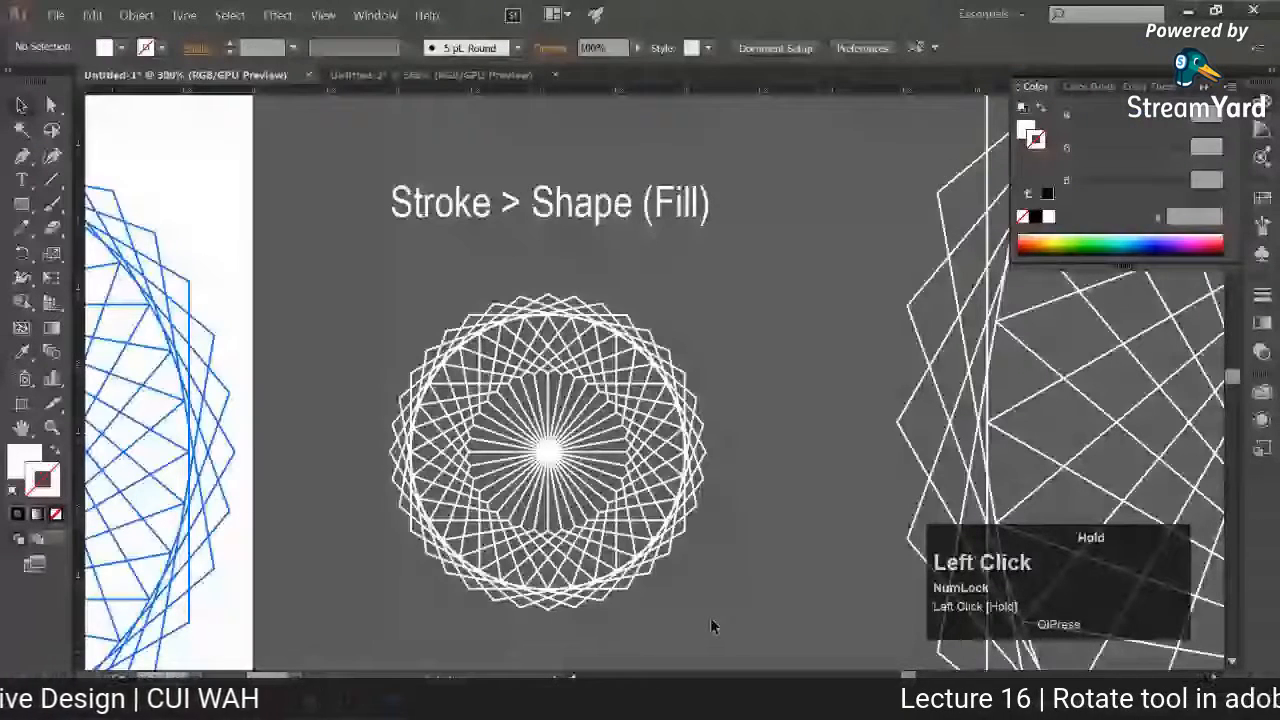
Step: Delete the large white pattern and place a copy of the small white pattern on the empty canvas to the right of the original
{"action": "left_click", "coordinate": [612, 482]}
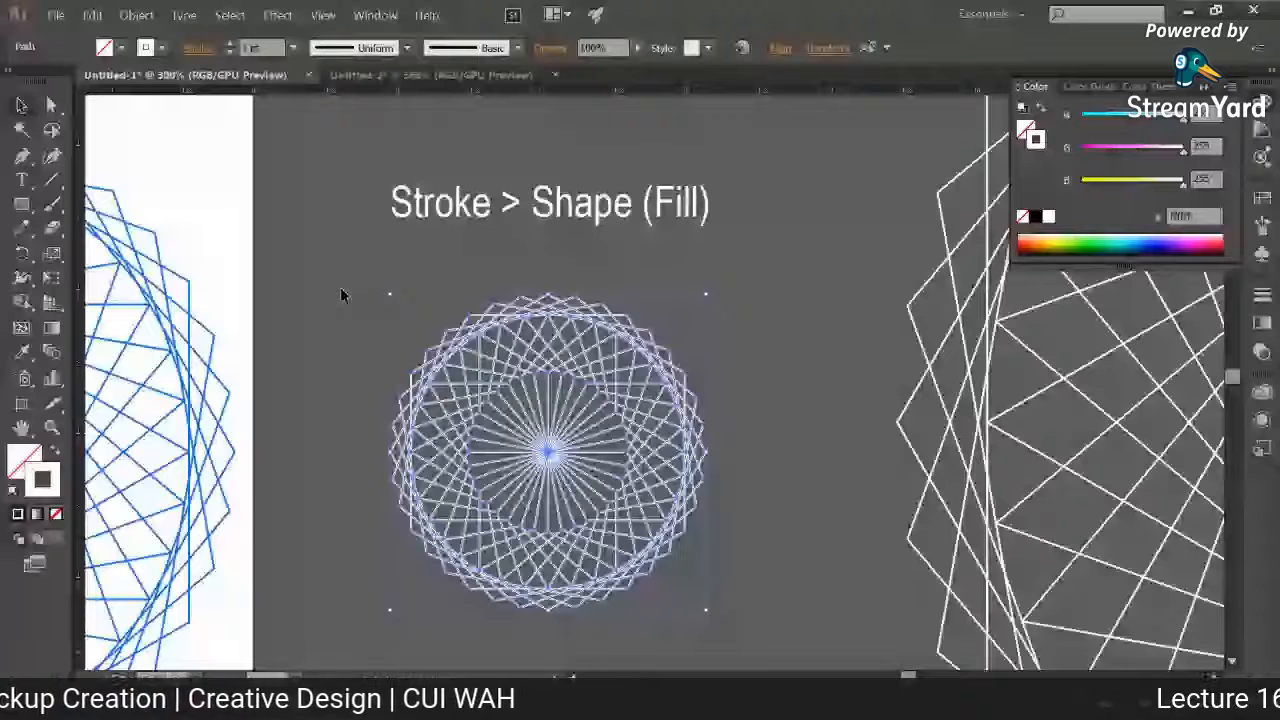
{"action": "key", "text": "ctrl+minus"}
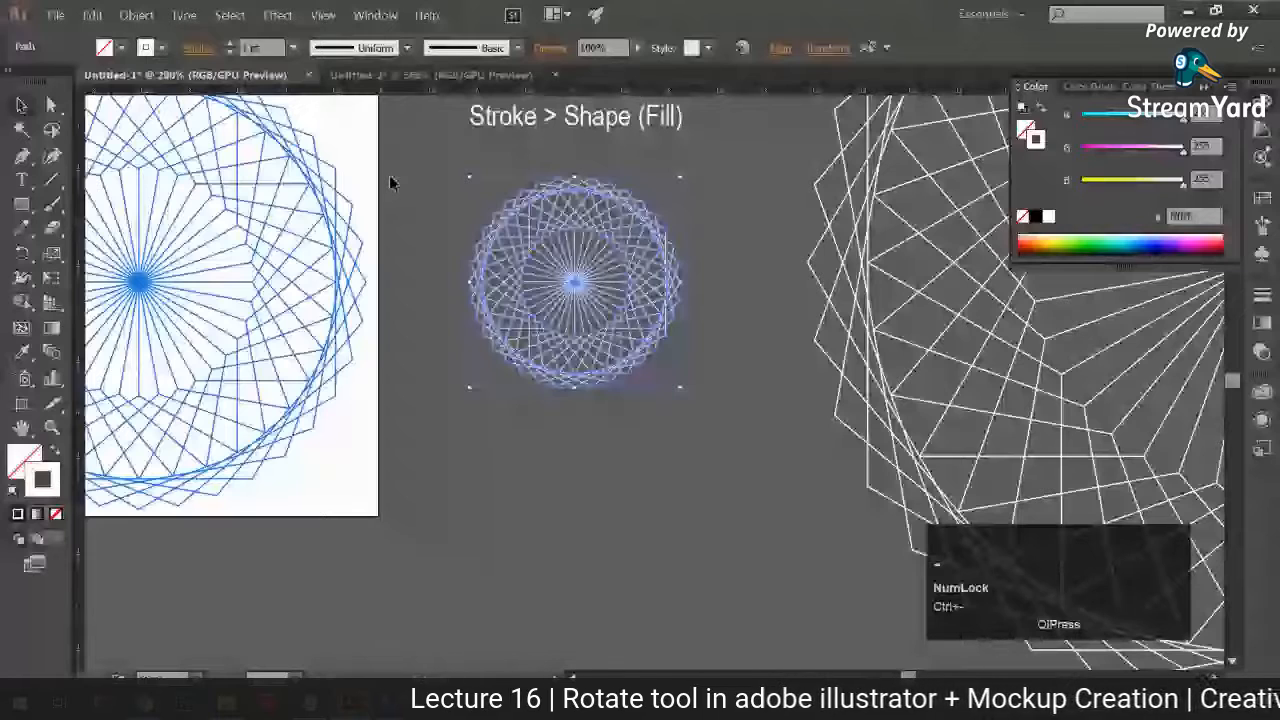
{"action": "key", "text": "ctrl+minus"}
{"action": "left_click", "coordinate": [797, 486]}
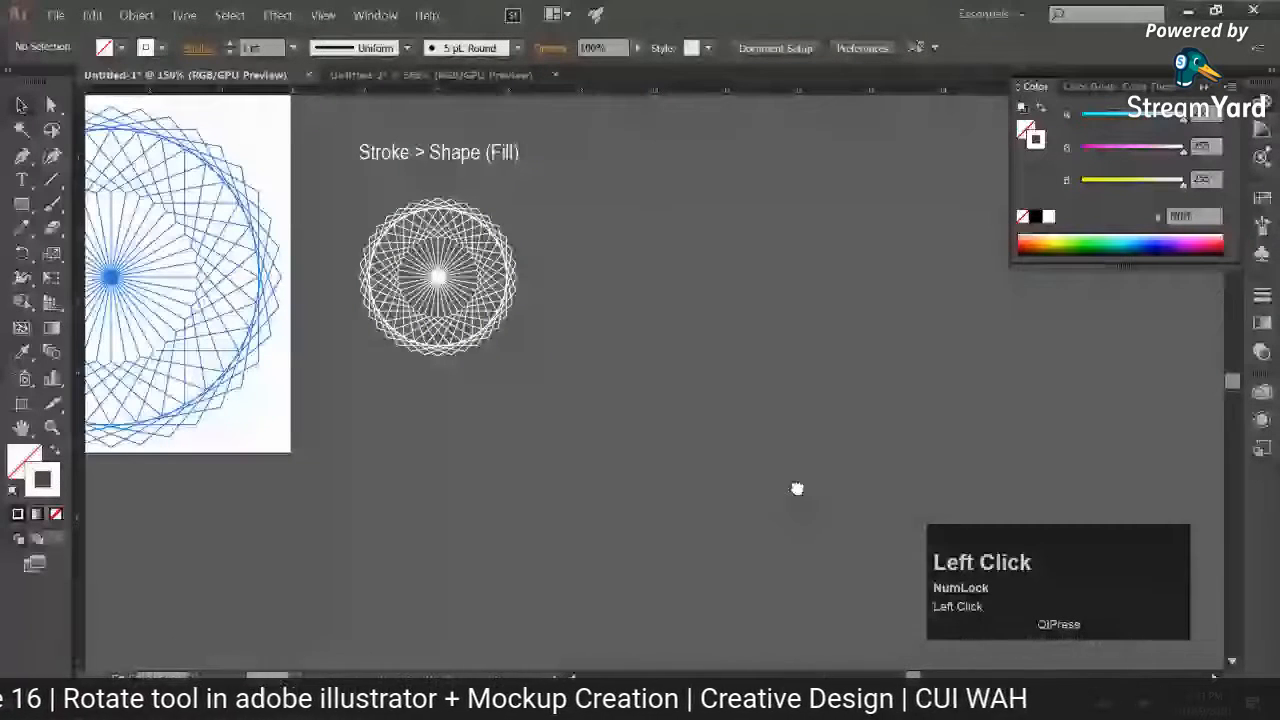
{"action": "left_click_drag", "start_coordinate": [797, 489], "coordinate": [791, 548]}
{"action": "key", "text": "ctrl+z"}
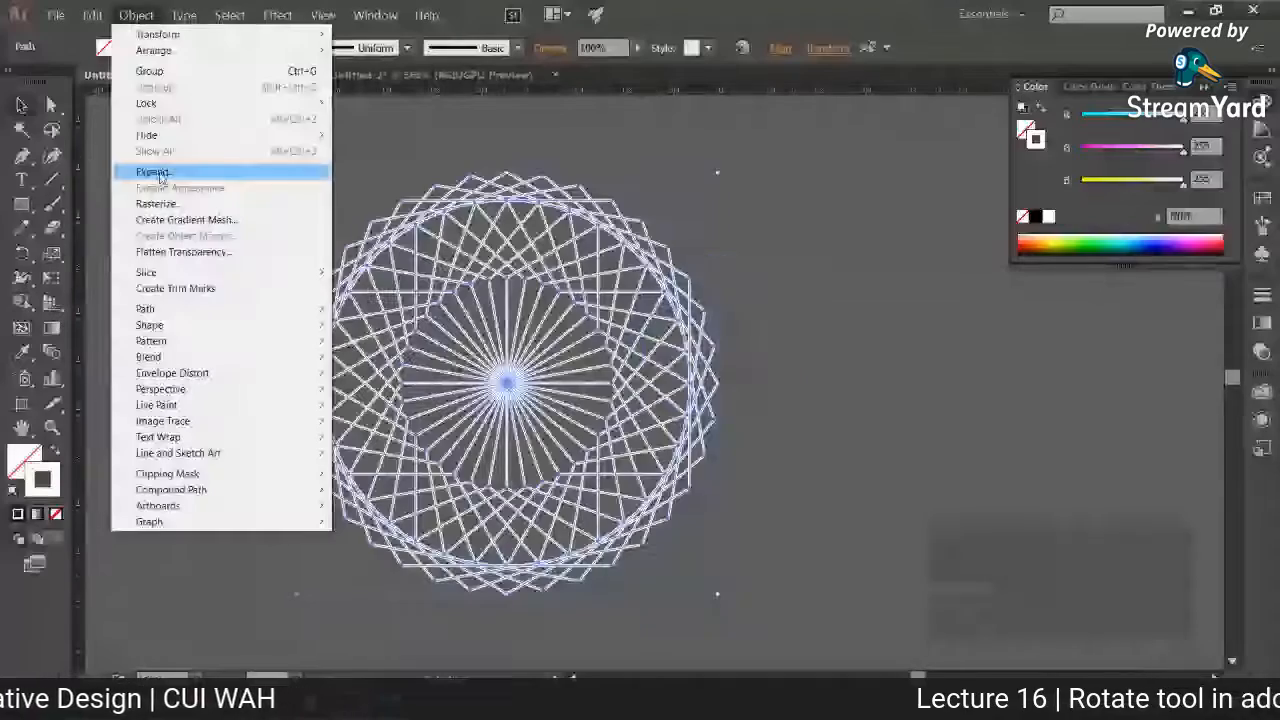
Step: Expand the copied pattern's fill and stroke into filled shapes
{"action": "left_click", "coordinate": [160, 171]}
{"action": "left_click_drag", "start_coordinate": [695, 141], "coordinate": [852, 141]}
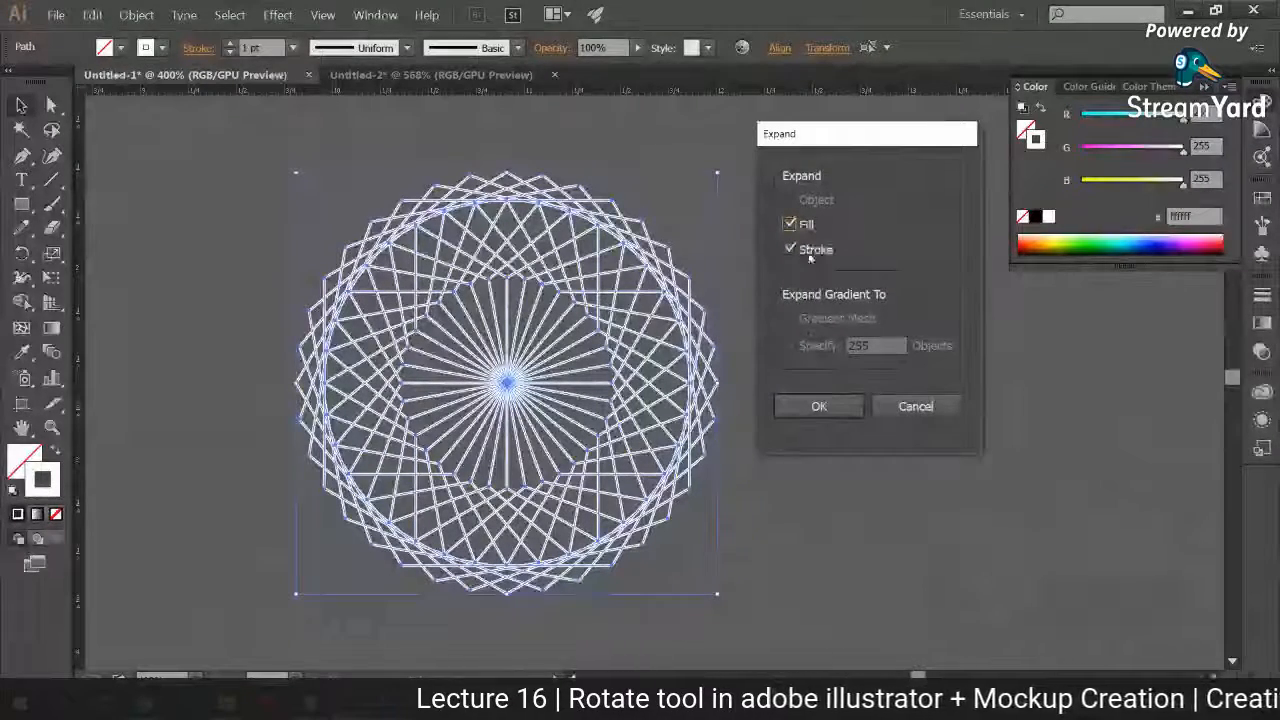
{"action": "left_click", "coordinate": [830, 407]}
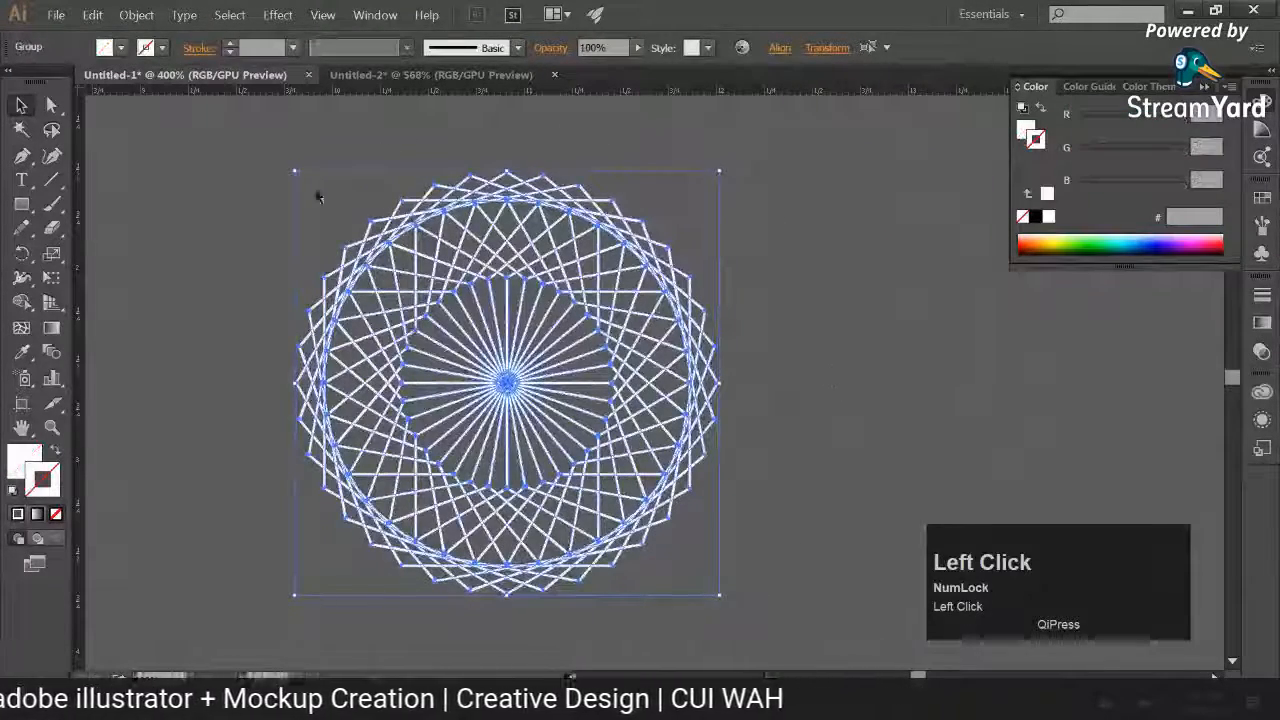
Step: Compare the fill and stroke attributes of the expanded pattern with those of the original stroked pattern
{"action": "left_click_drag", "start_coordinate": [422, 449], "coordinate": [549, 440]}
{"action": "key", "text": "ctrl+minus"}
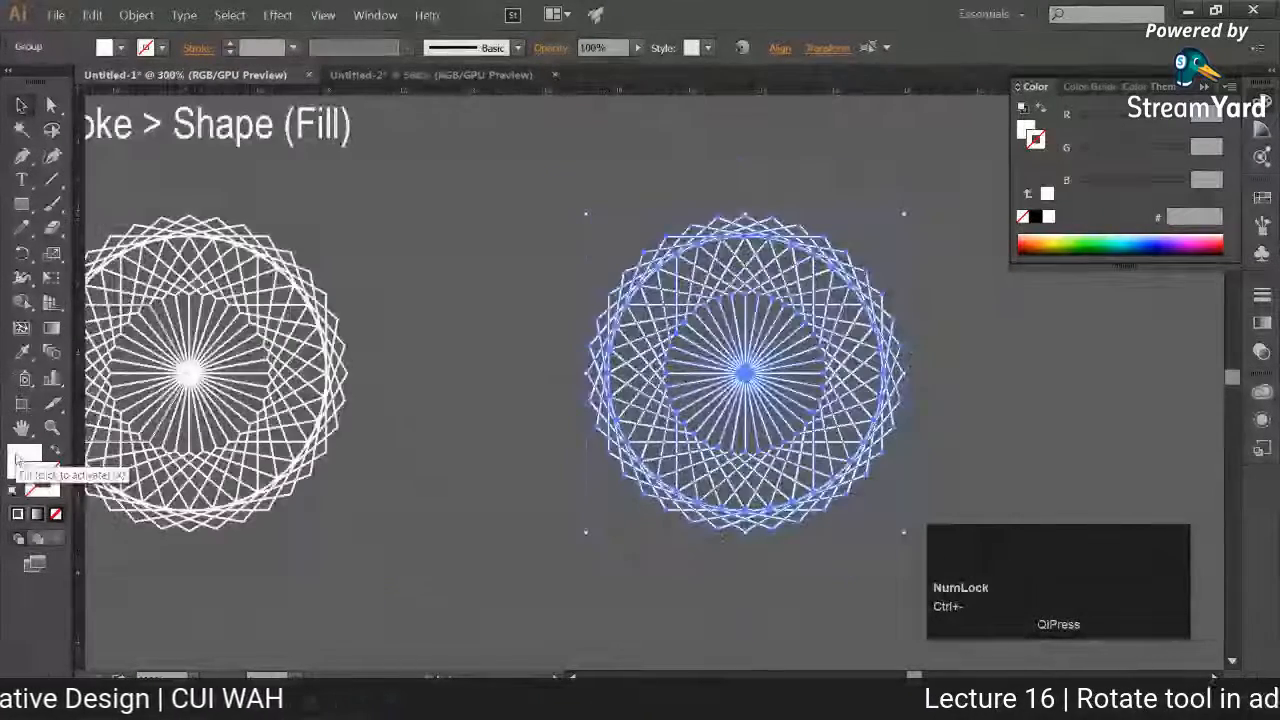
{"action": "left_click_drag", "start_coordinate": [424, 446], "coordinate": [446, 442]}
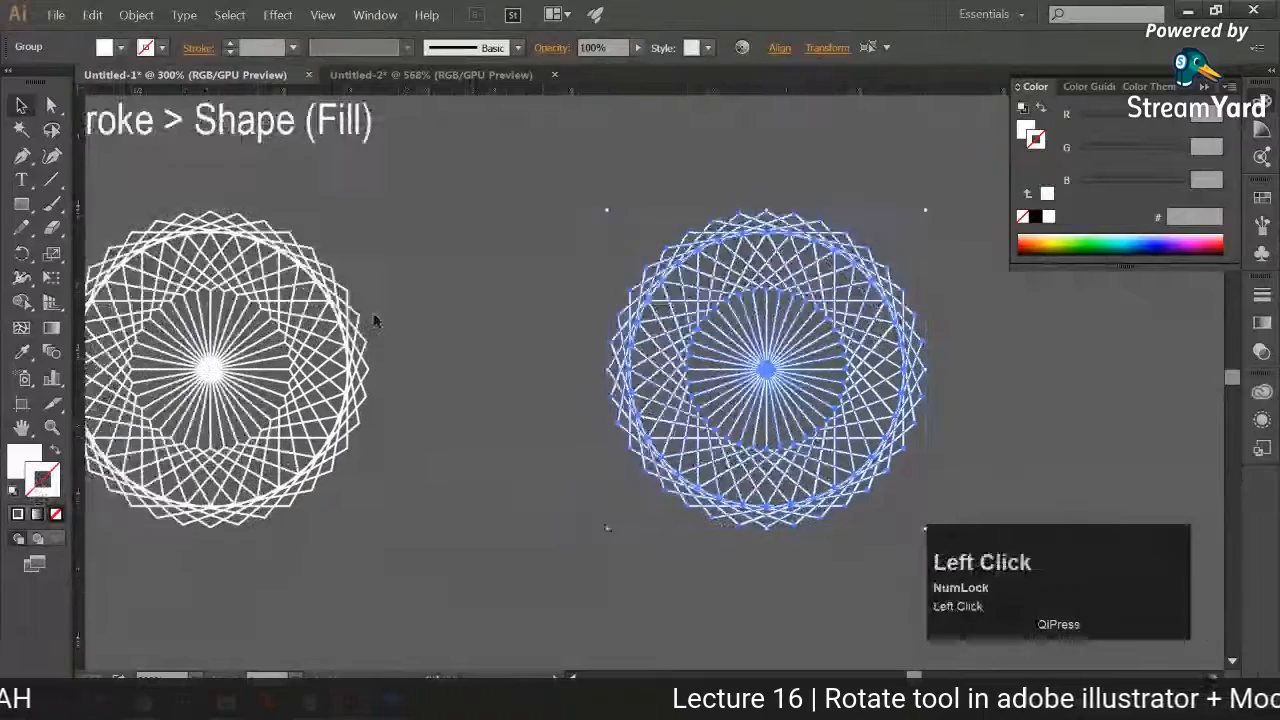
{"action": "key", "text": "space"}
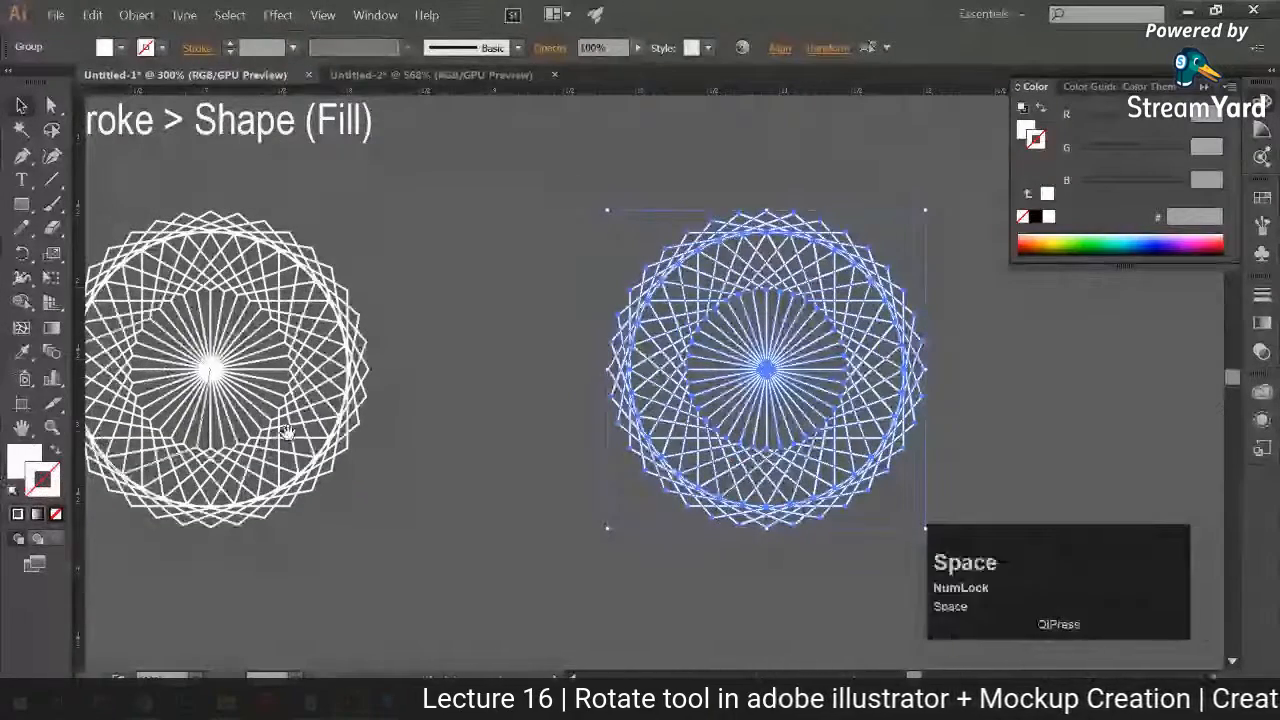
{"action": "left_click_drag", "start_coordinate": [287, 432], "coordinate": [354, 421]}
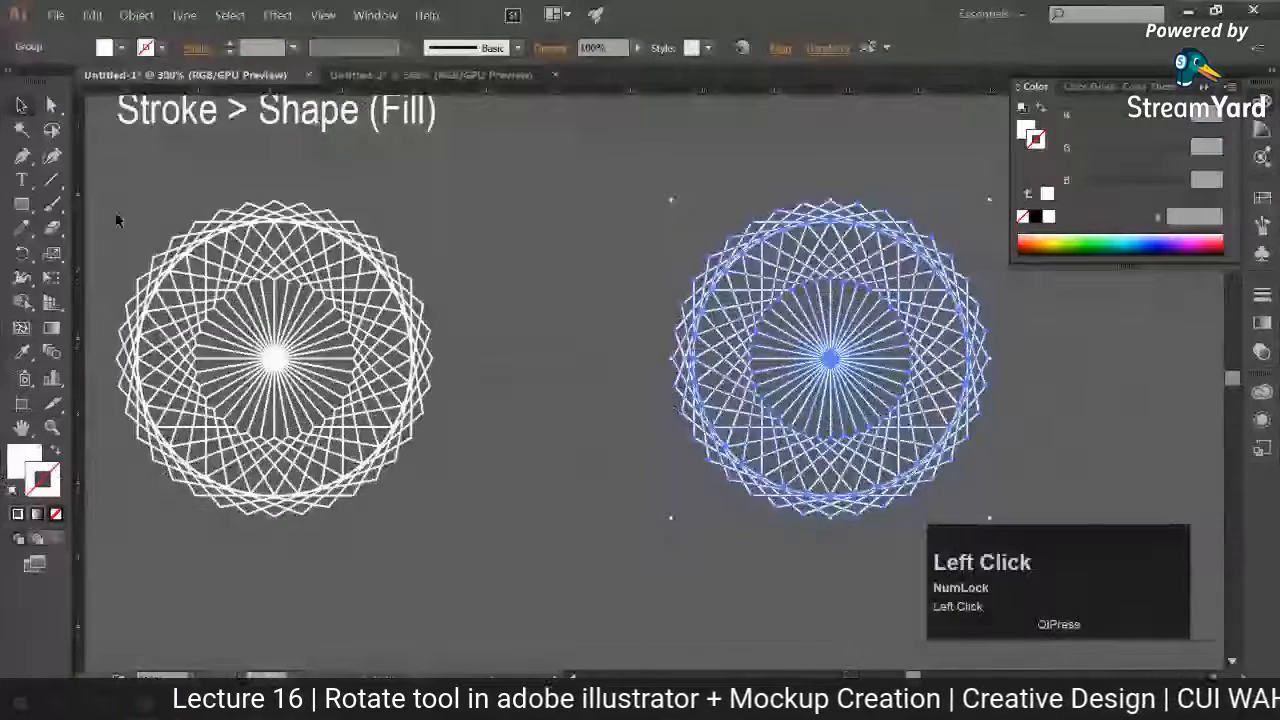
{"action": "left_click_drag", "start_coordinate": [117, 217], "coordinate": [300, 345]}
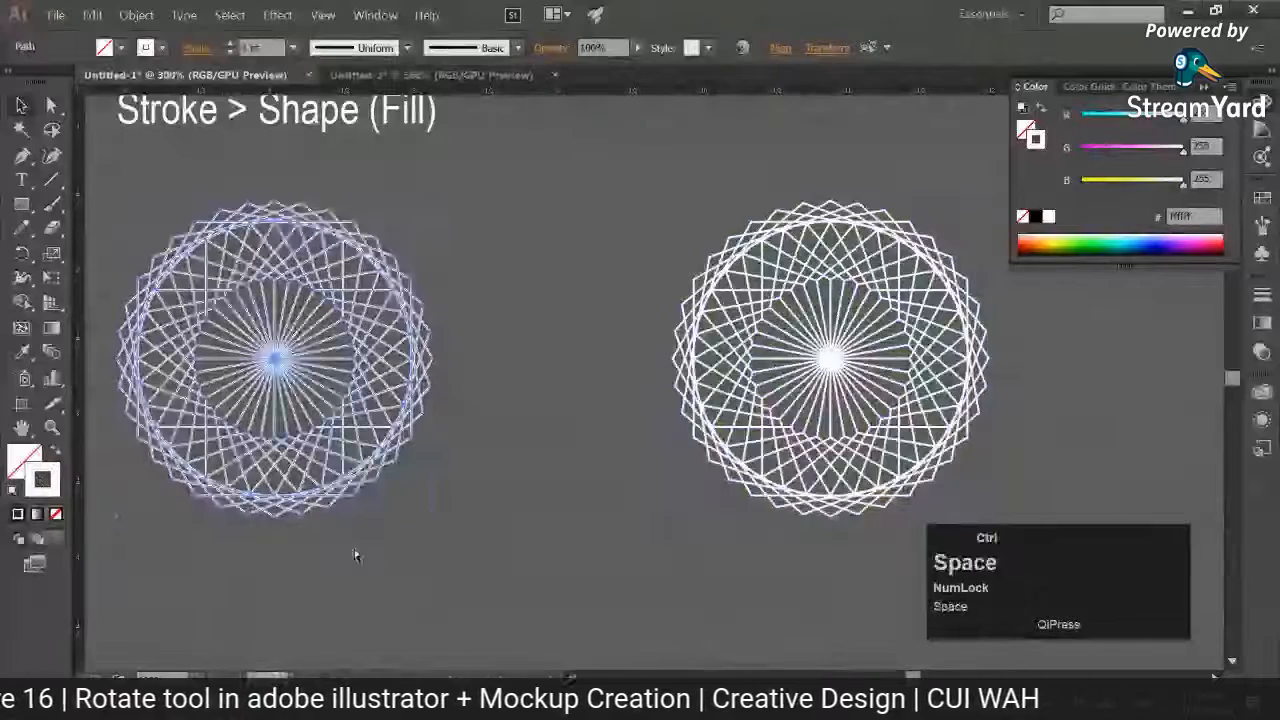
Step: Duplicate the stroked and expanded patterns together straight below the originals and deselect the copies
{"action": "left_click", "coordinate": [357, 554], "text": "ctrl+alt"}
{"action": "left_click_drag", "start_coordinate": [357, 554], "coordinate": [413, 470]}
{"action": "left_click_drag", "start_coordinate": [939, 114], "coordinate": [787, 455]}
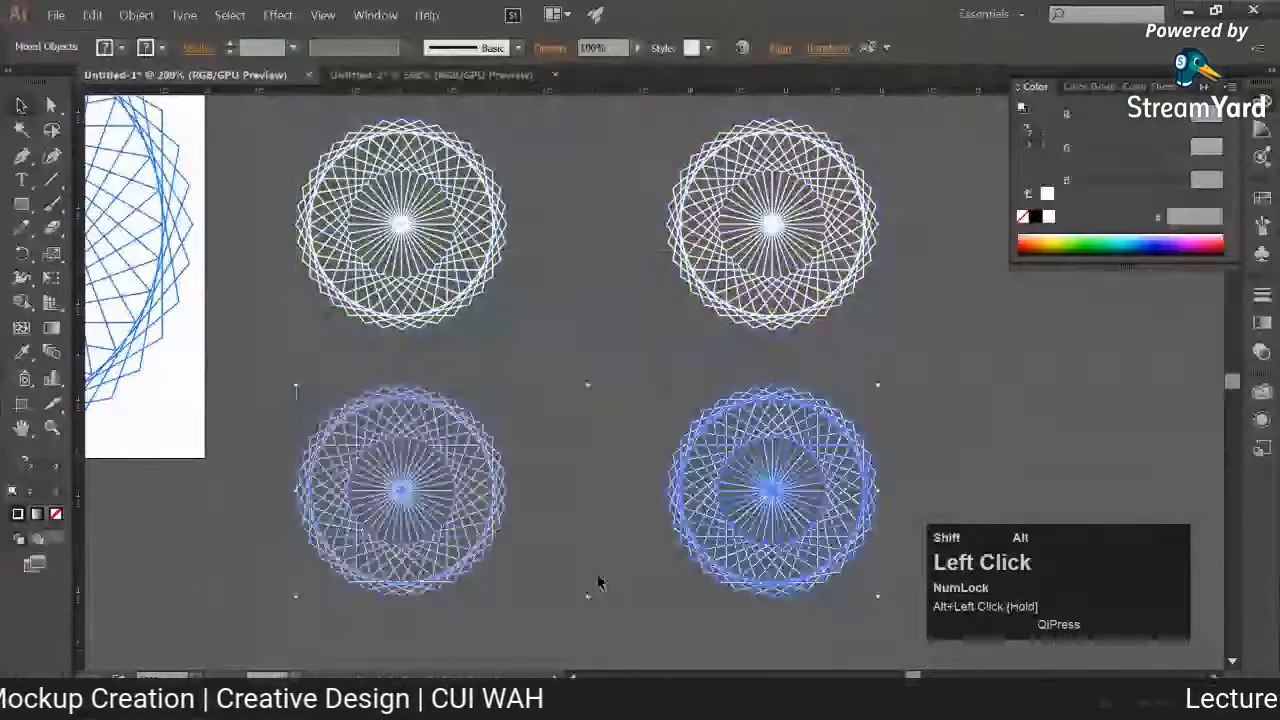
{"action": "left_click", "coordinate": [598, 582]}
{"action": "left_click_drag", "start_coordinate": [425, 593], "coordinate": [440, 475]}
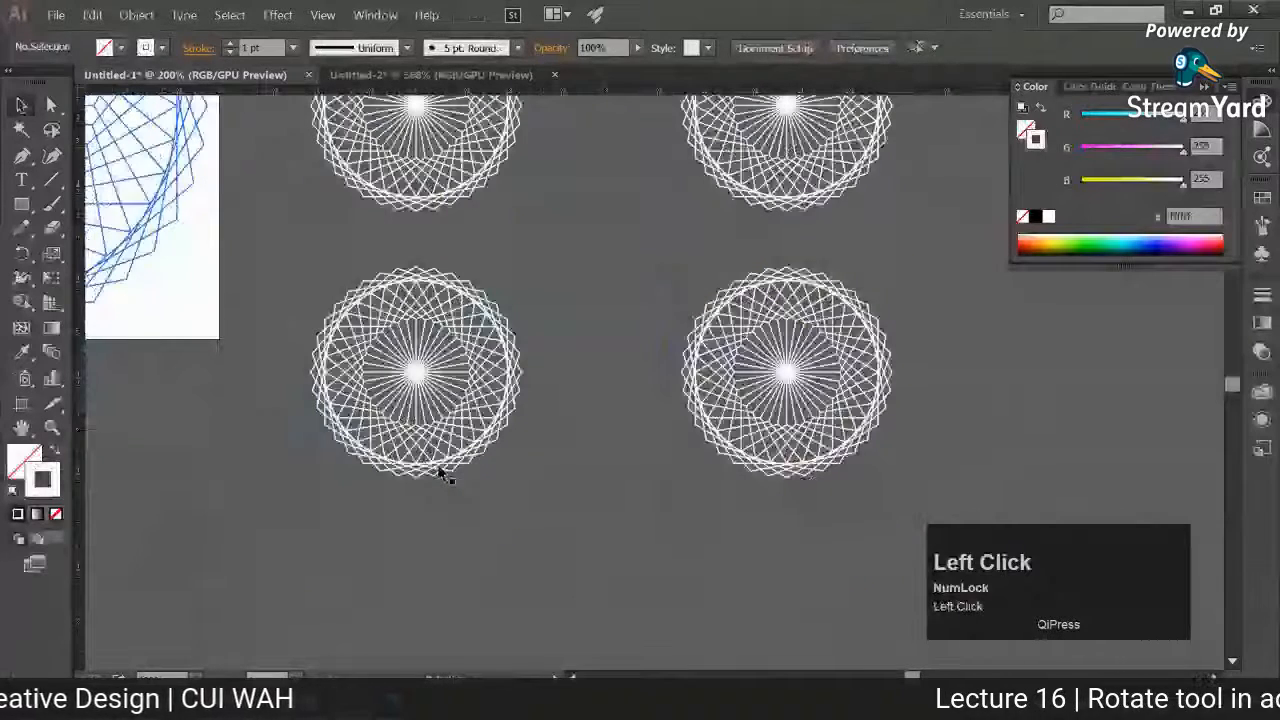
Step: Shrink the lower stroked copy and the lower expanded copy from their centres, each to about one third of its size
{"action": "left_click", "coordinate": [447, 478]}
{"action": "key", "text": "ctrl+plus"}
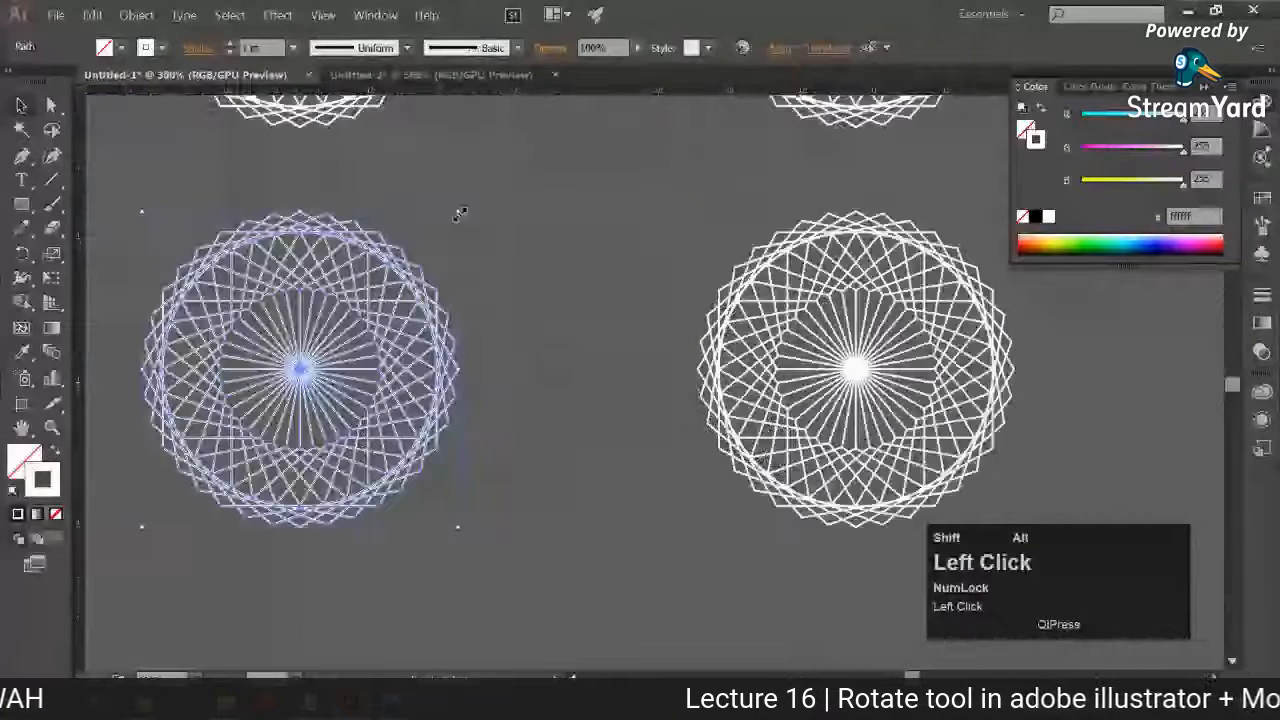
{"action": "left_click_drag", "start_coordinate": [459, 214], "coordinate": [403, 321]}
{"action": "left_click", "coordinate": [655, 227]}
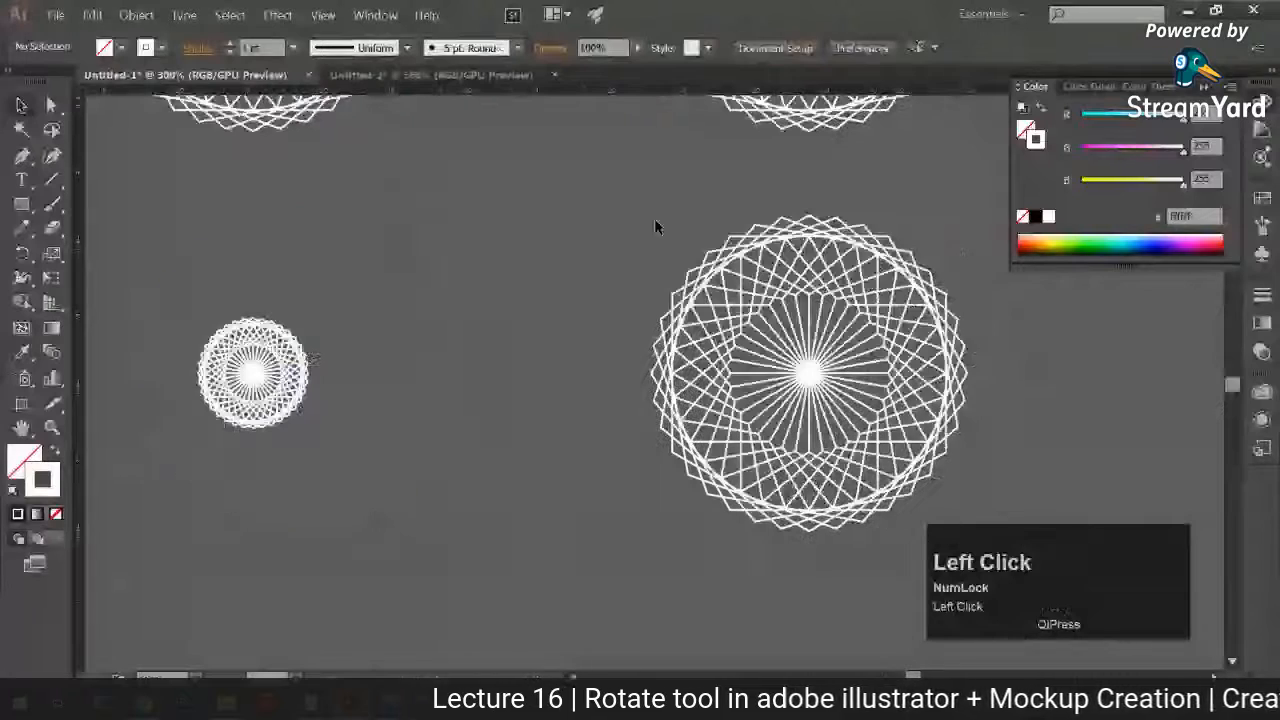
{"action": "left_click_drag", "start_coordinate": [655, 220], "coordinate": [922, 601]}
{"action": "left_click_drag", "start_coordinate": [967, 216], "coordinate": [861, 323], "text": "alt+shift"}
{"action": "left_click", "coordinate": [476, 570]}
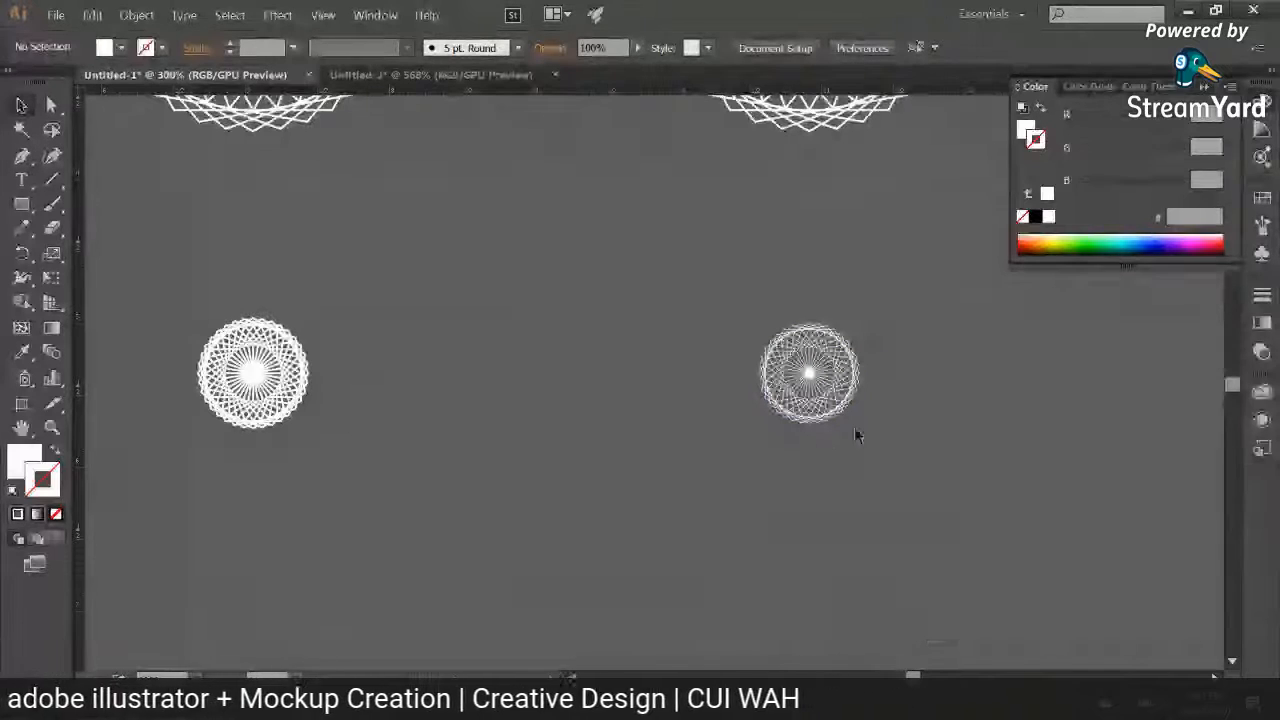
Step: Move the shrunken expanded pattern next to the shrunken stroked pattern
{"action": "left_click", "coordinate": [355, 443]}
{"action": "left_click_drag", "start_coordinate": [355, 443], "coordinate": [357, 442]}
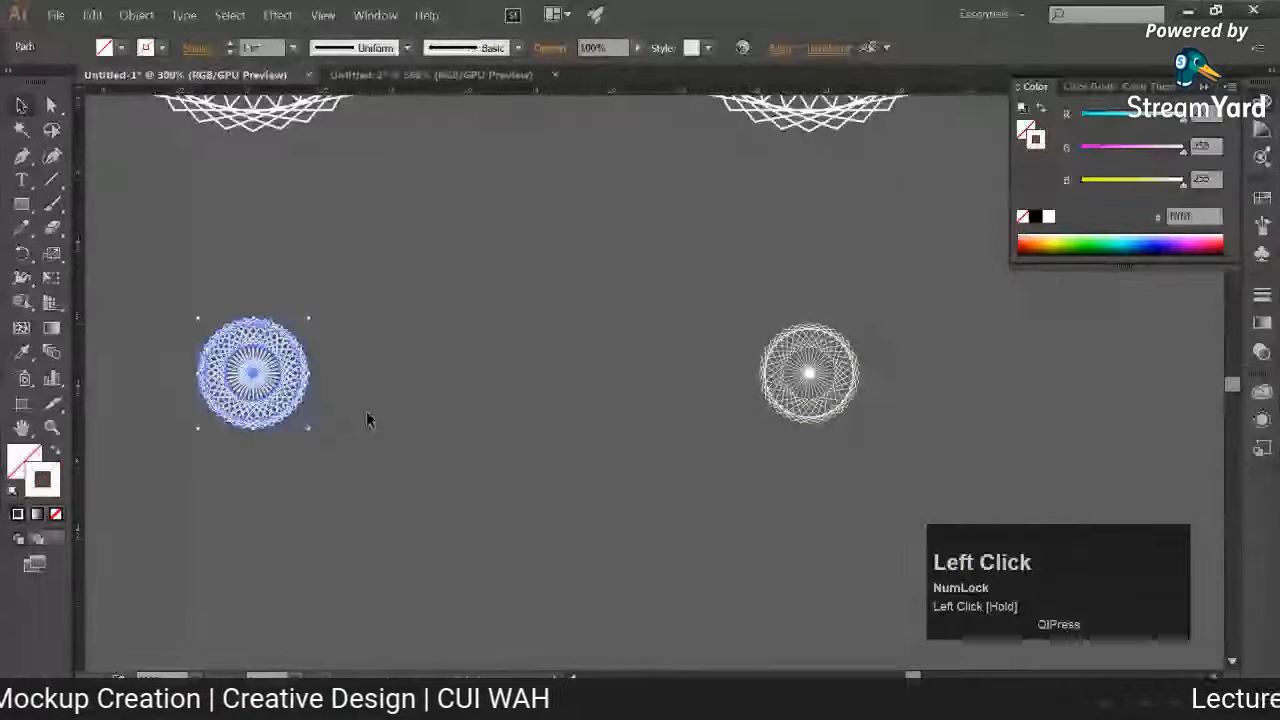
{"action": "left_click", "coordinate": [634, 391]}
{"action": "left_click_drag", "start_coordinate": [770, 400], "coordinate": [466, 457]}
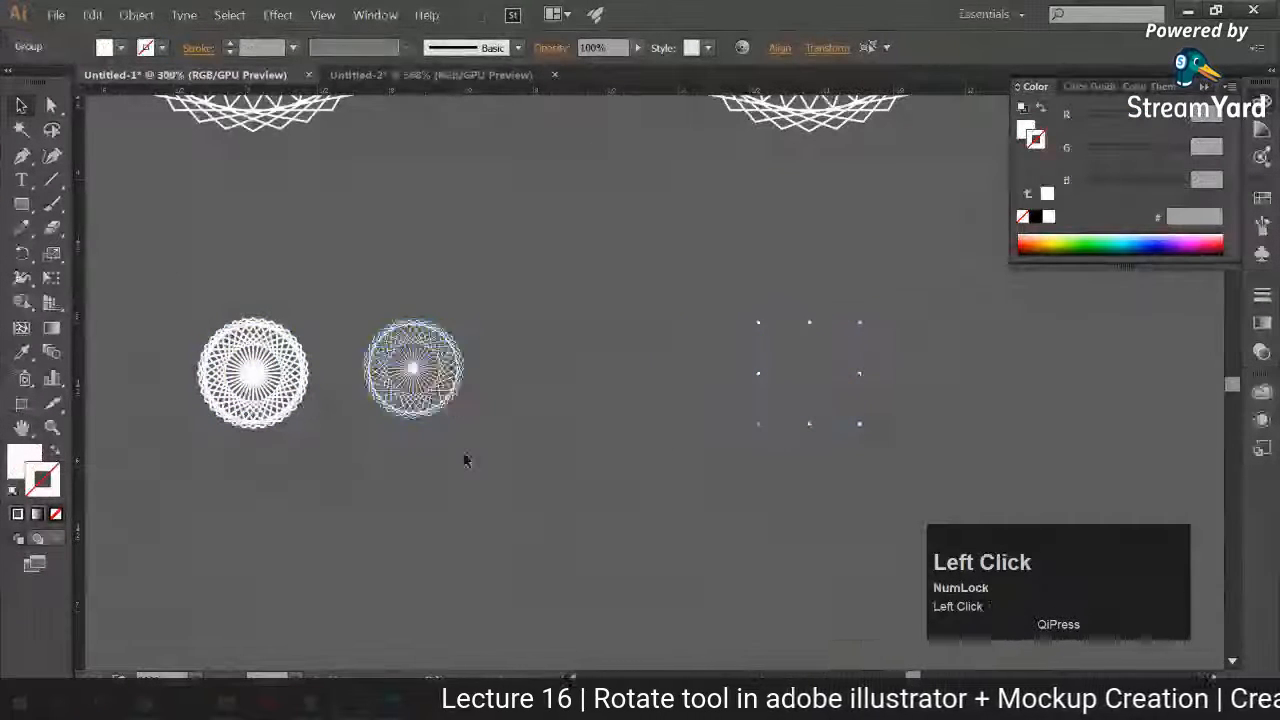
Step: Copy both small patterns and paste them onto the black card in Untitled-2
{"action": "key", "text": "ctrl+c"}
{"action": "left_click", "coordinate": [445, 77]}
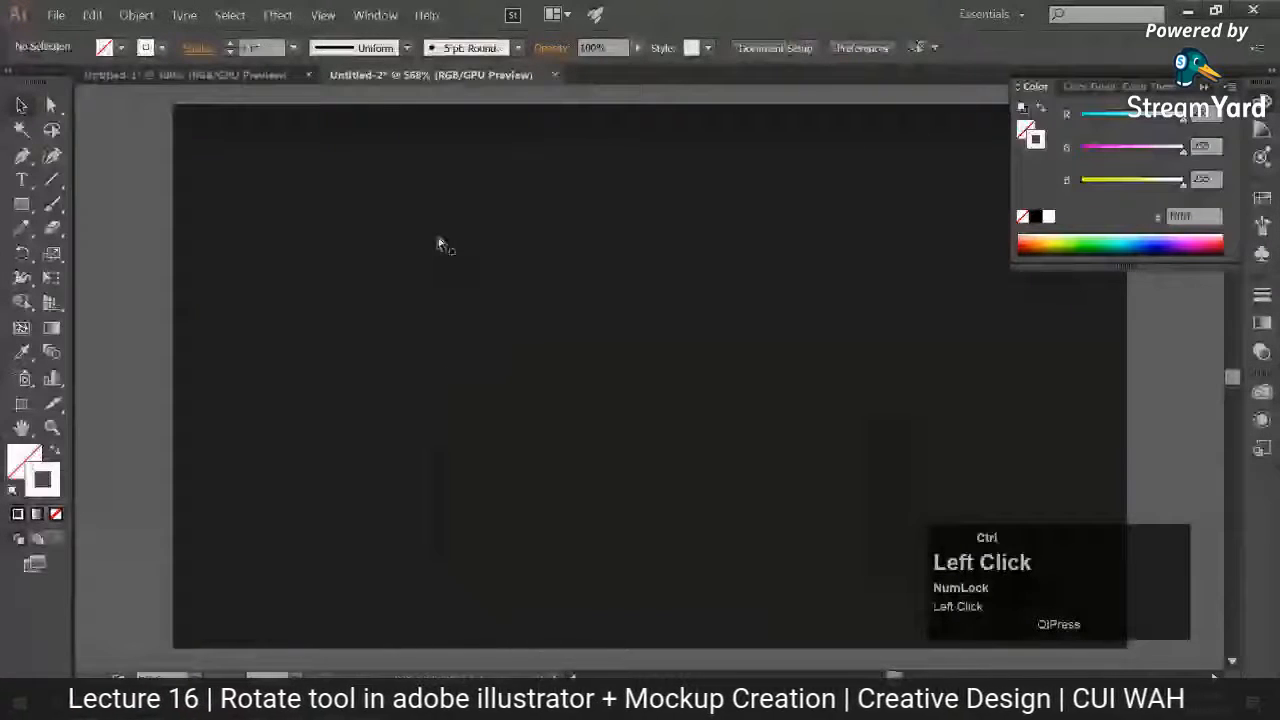
{"action": "key", "text": "ctrl+v"}
{"action": "left_click", "coordinate": [120, 314]}
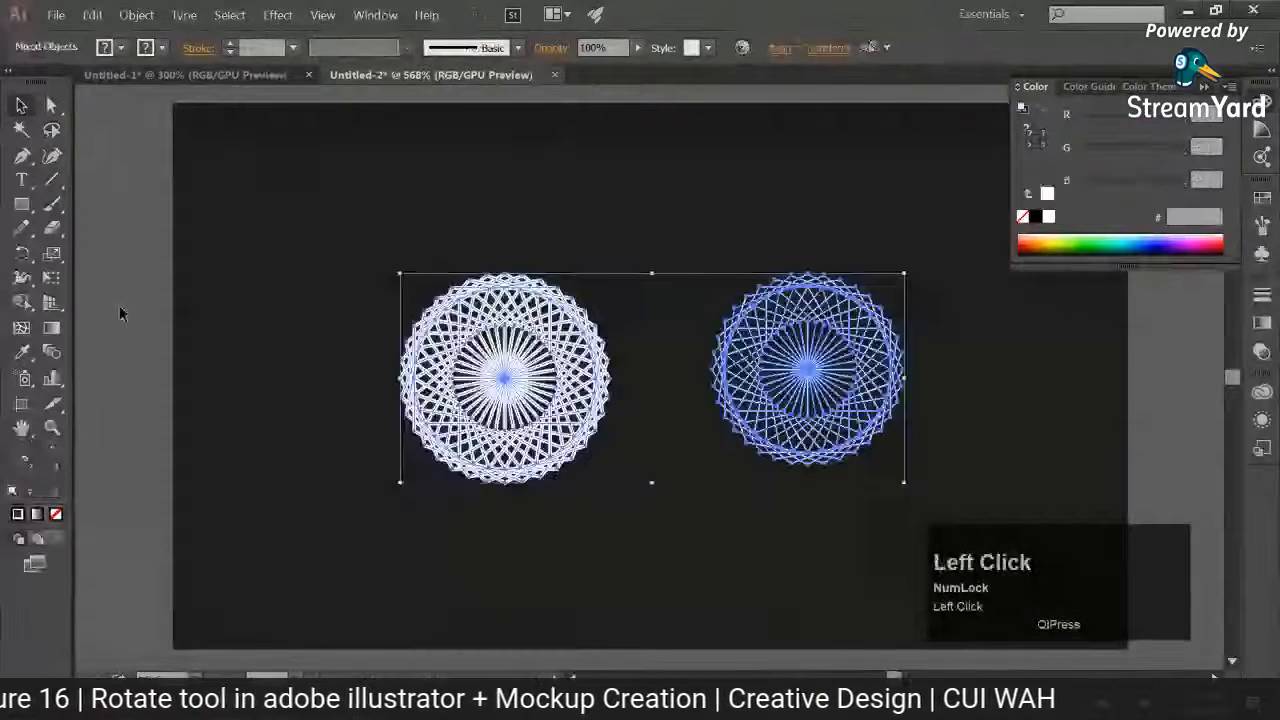
{"action": "left_click_drag", "start_coordinate": [119, 243], "coordinate": [623, 502]}
{"action": "left_click", "coordinate": [73, 427]}
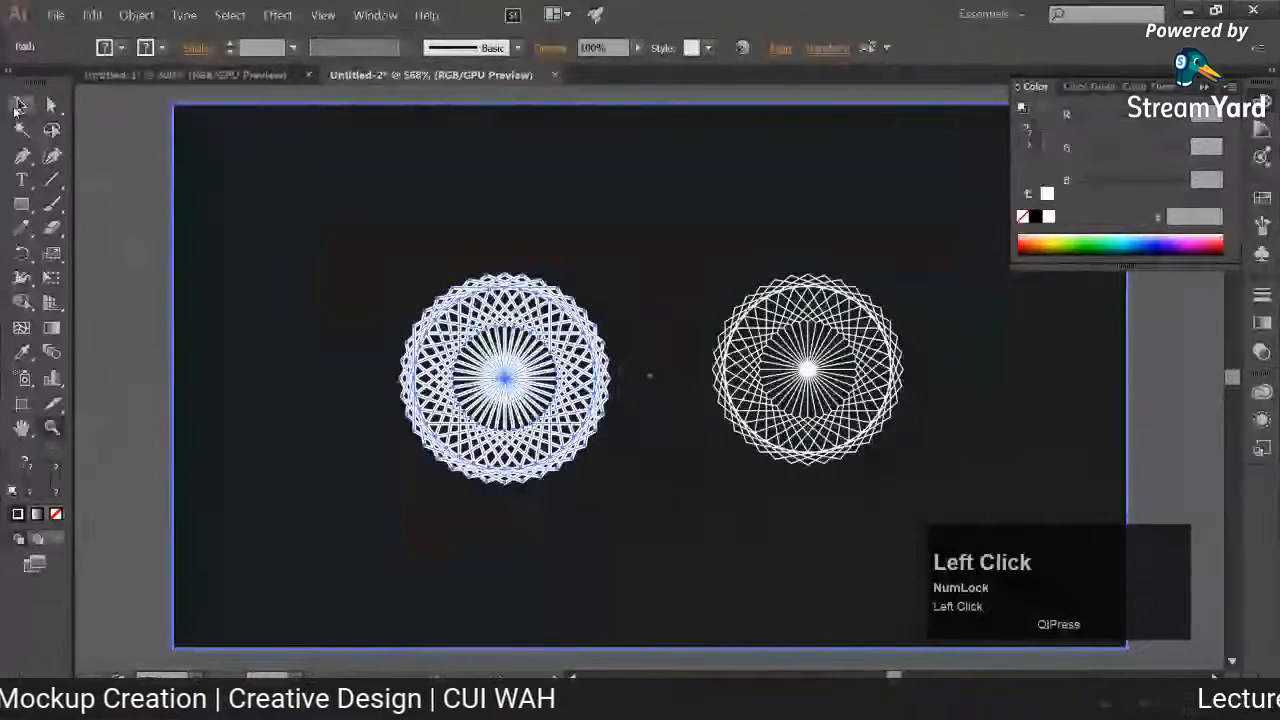
{"action": "left_click", "coordinate": [157, 211]}
Step: Show the document's layers, expand the contents of Layer 1, and close the Info panel
{"action": "left_click", "coordinate": [375, 15]}
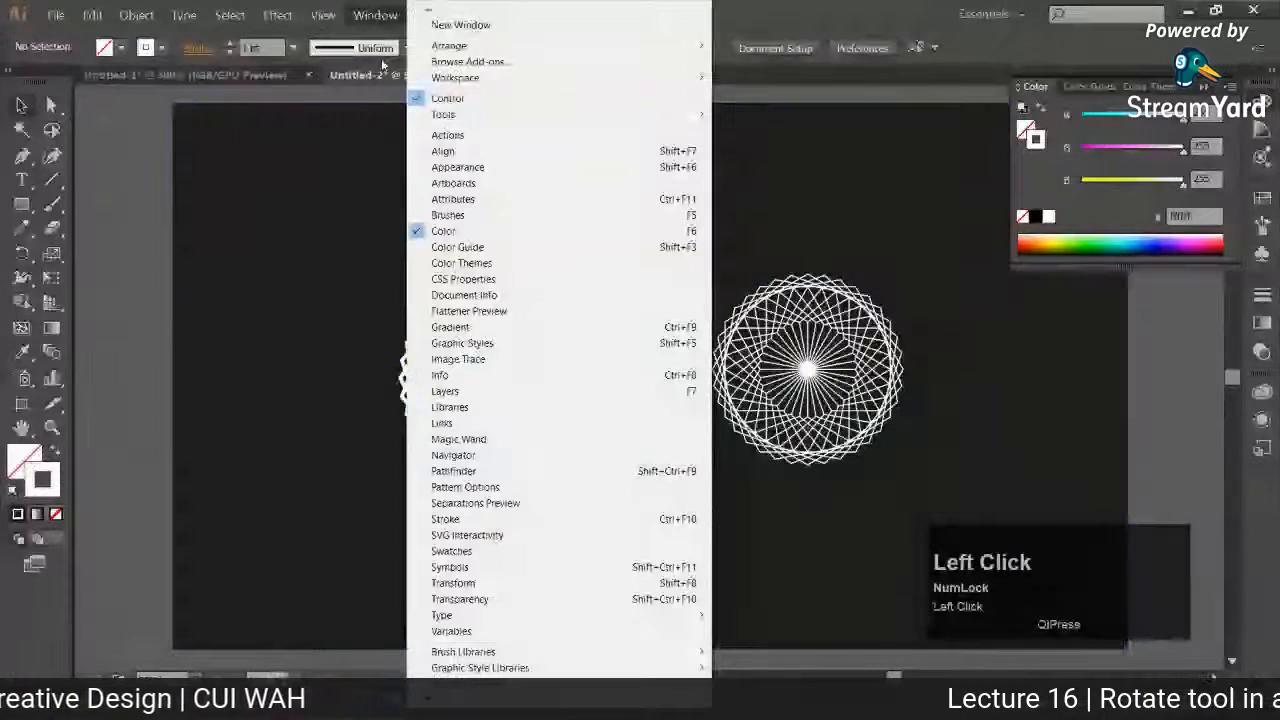
{"action": "left_click", "coordinate": [467, 376]}
{"action": "left_click", "coordinate": [375, 15]}
{"action": "left_click", "coordinate": [445, 391]}
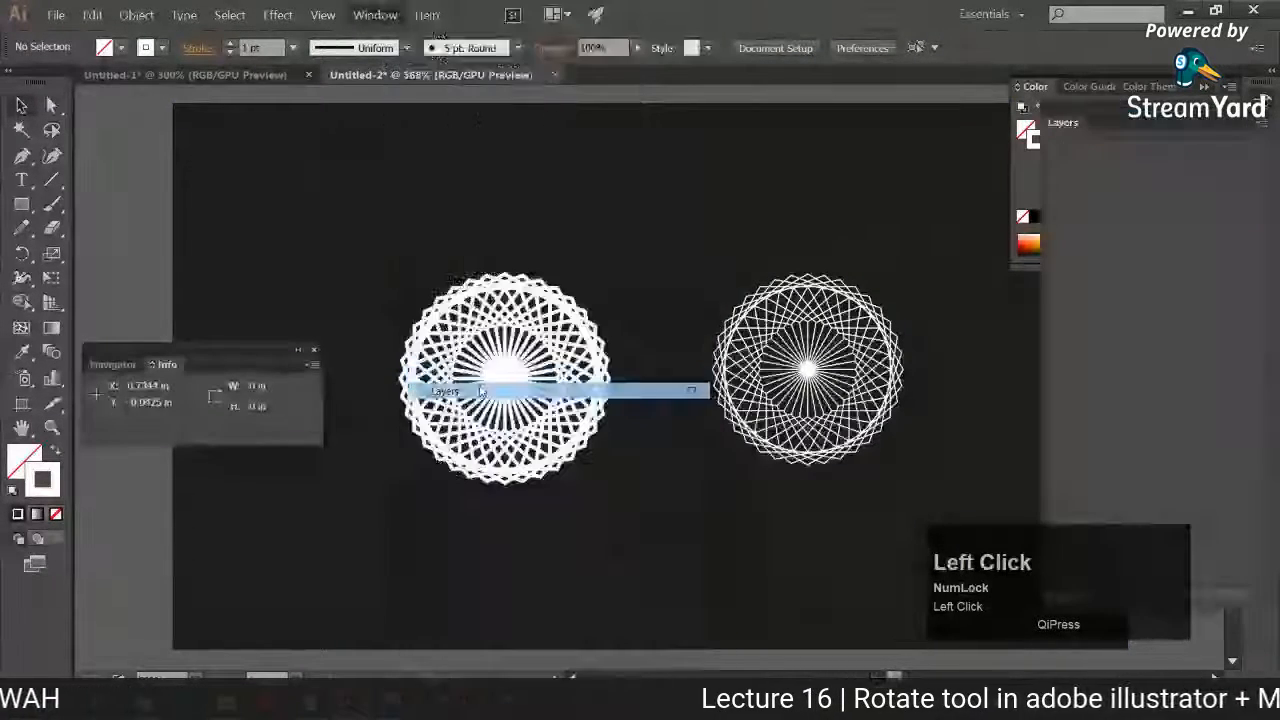
{"action": "left_click", "coordinate": [308, 358]}
{"action": "left_click", "coordinate": [1103, 148]}
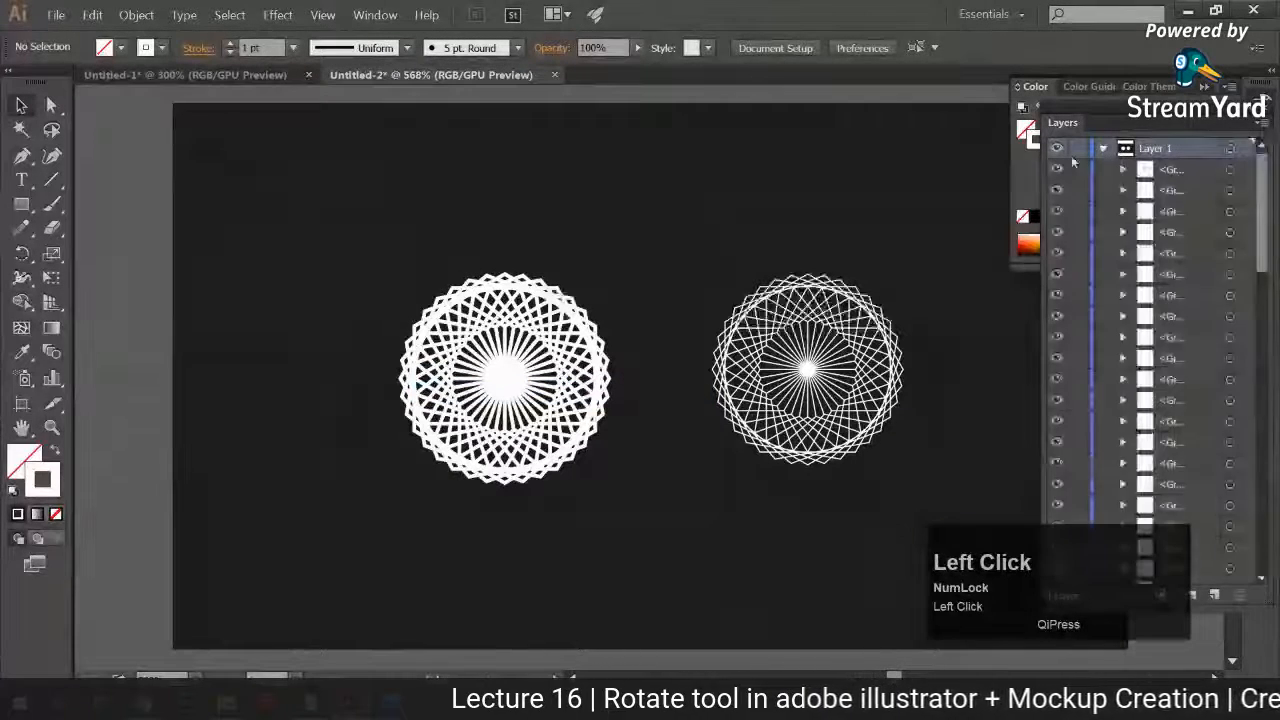
Step: Lock the black background rectangle, the lowest object in Layer 1
{"action": "left_click", "coordinate": [358, 240]}
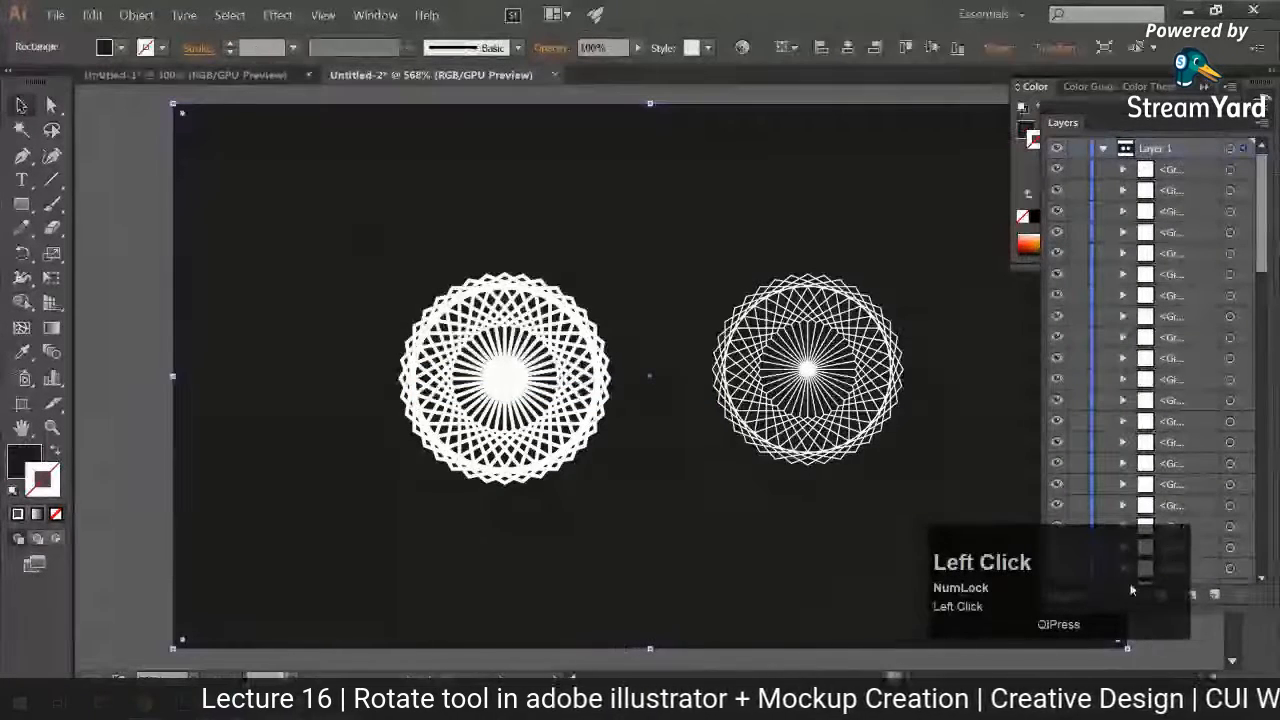
{"action": "left_click_drag", "start_coordinate": [1262, 215], "coordinate": [1258, 565]}
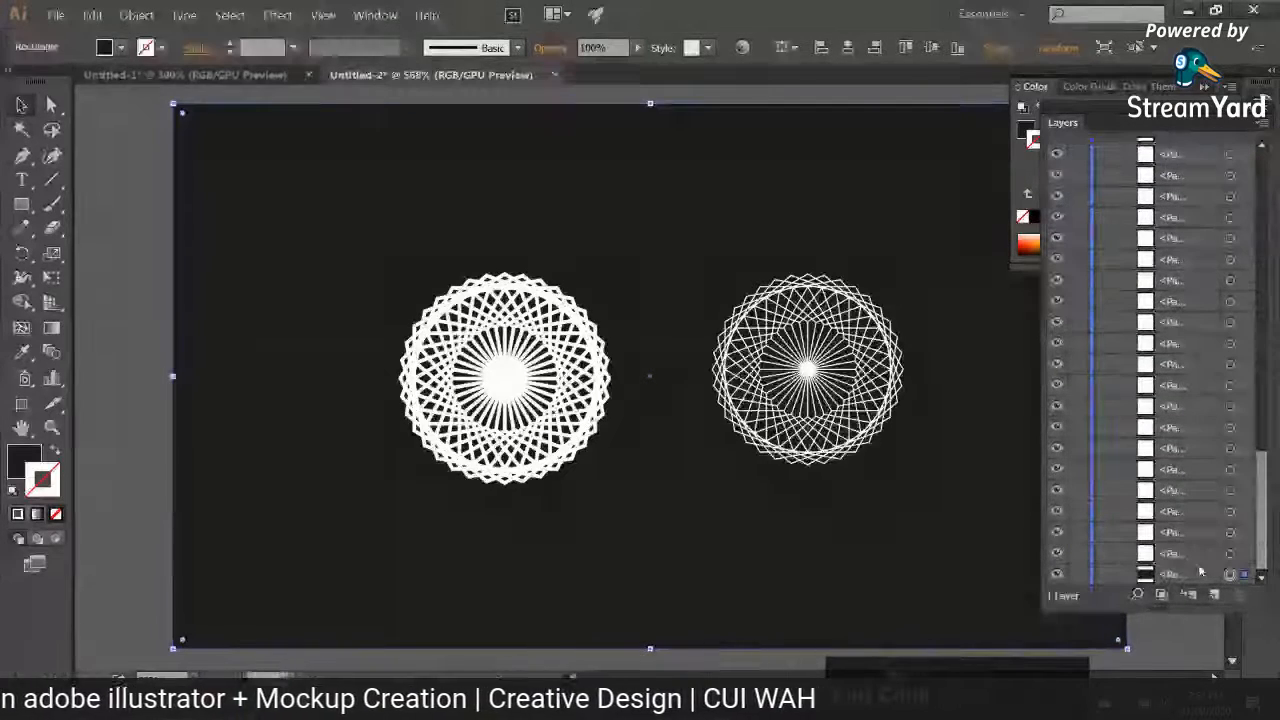
{"action": "left_click", "coordinate": [1077, 575]}
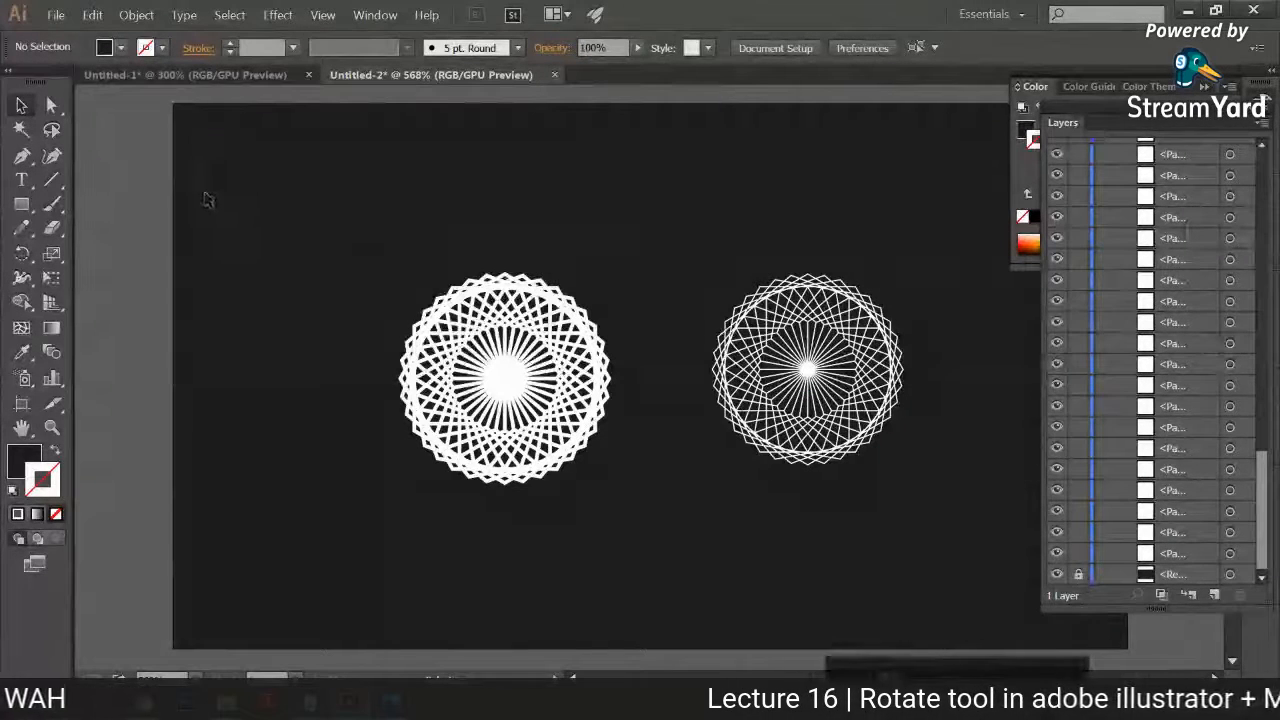
Step: Enlarge the stroked pattern on the card to about 2.1 times its size and move it to the card's left side
{"action": "left_click_drag", "start_coordinate": [357, 174], "coordinate": [626, 548]}
{"action": "left_click_drag", "start_coordinate": [610, 275], "coordinate": [566, 318]}
{"action": "left_click", "coordinate": [629, 304]}
{"action": "left_click_drag", "start_coordinate": [656, 298], "coordinate": [544, 292]}
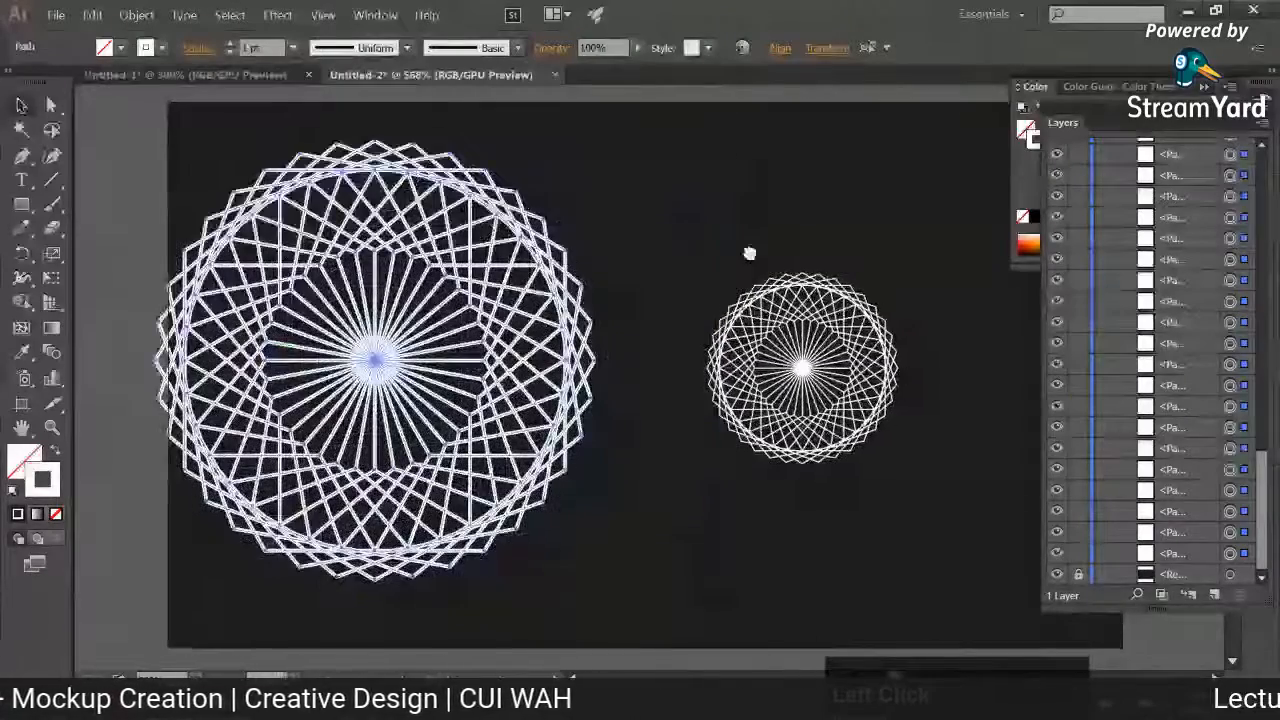
Step: Enlarge the expanded pattern on the card from its centre to about twice its size and deselect it
{"action": "left_click_drag", "start_coordinate": [749, 254], "coordinate": [617, 221]}
{"action": "left_click", "coordinate": [638, 314]}
{"action": "left_click_drag", "start_coordinate": [771, 240], "coordinate": [897, 163]}
{"action": "left_click", "coordinate": [840, 356]}
{"action": "left_click", "coordinate": [698, 360]}
{"action": "left_click", "coordinate": [961, 306]}
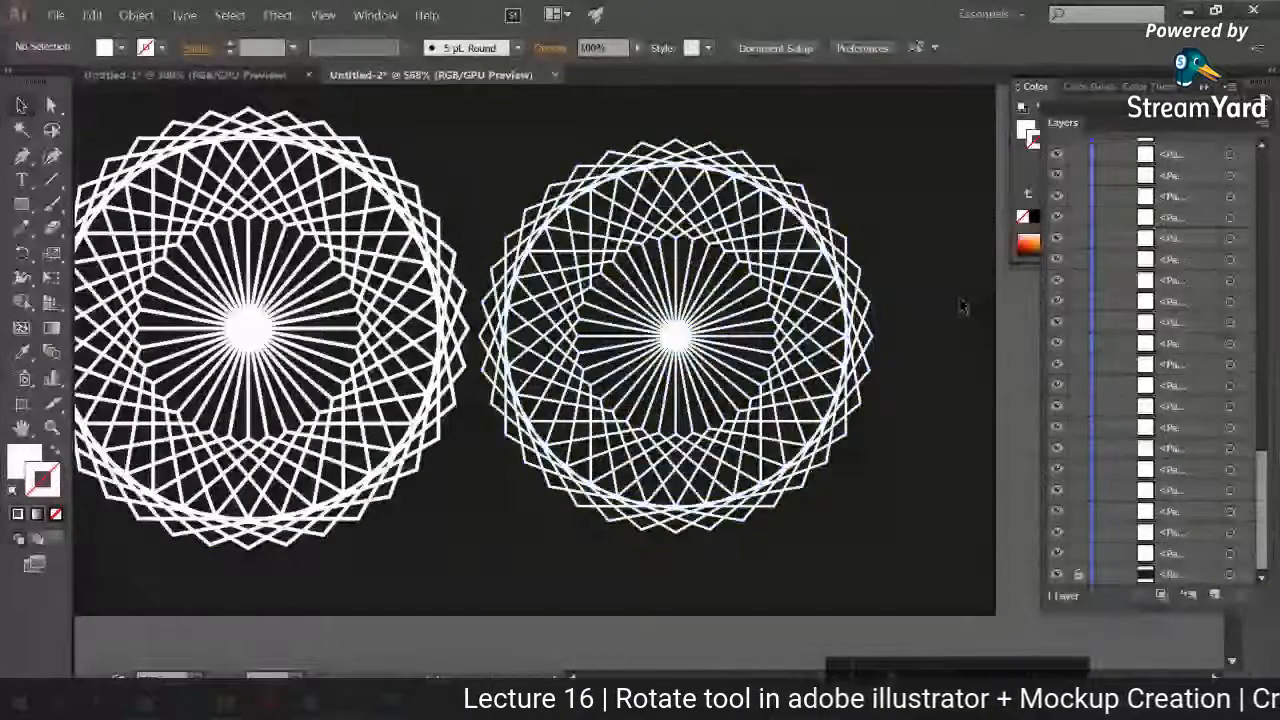
{"action": "left_click_drag", "start_coordinate": [961, 306], "coordinate": [1057, 308]}
Step: Delete the stroked pattern from the card and move the expanded pattern to the card's upper middle
{"action": "left_click_drag", "start_coordinate": [170, 125], "coordinate": [471, 572]}
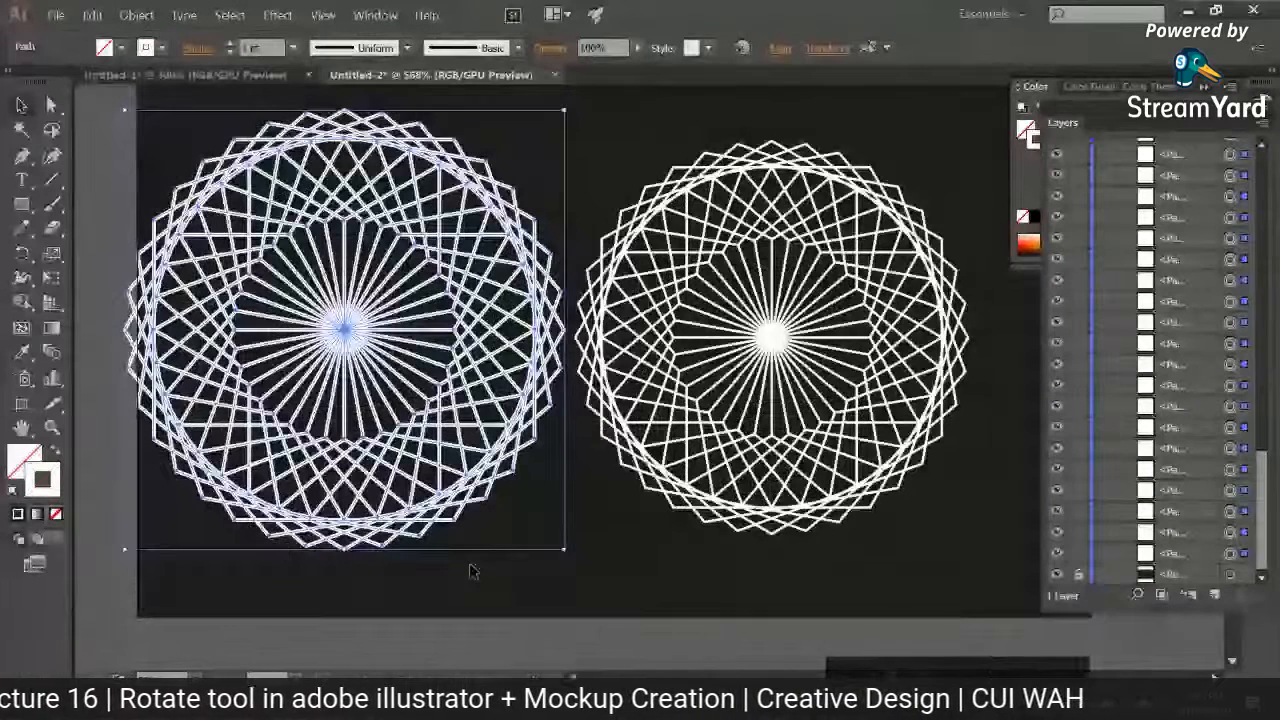
{"action": "key", "text": "Delete"}
{"action": "key", "text": "ctrl+minus"}
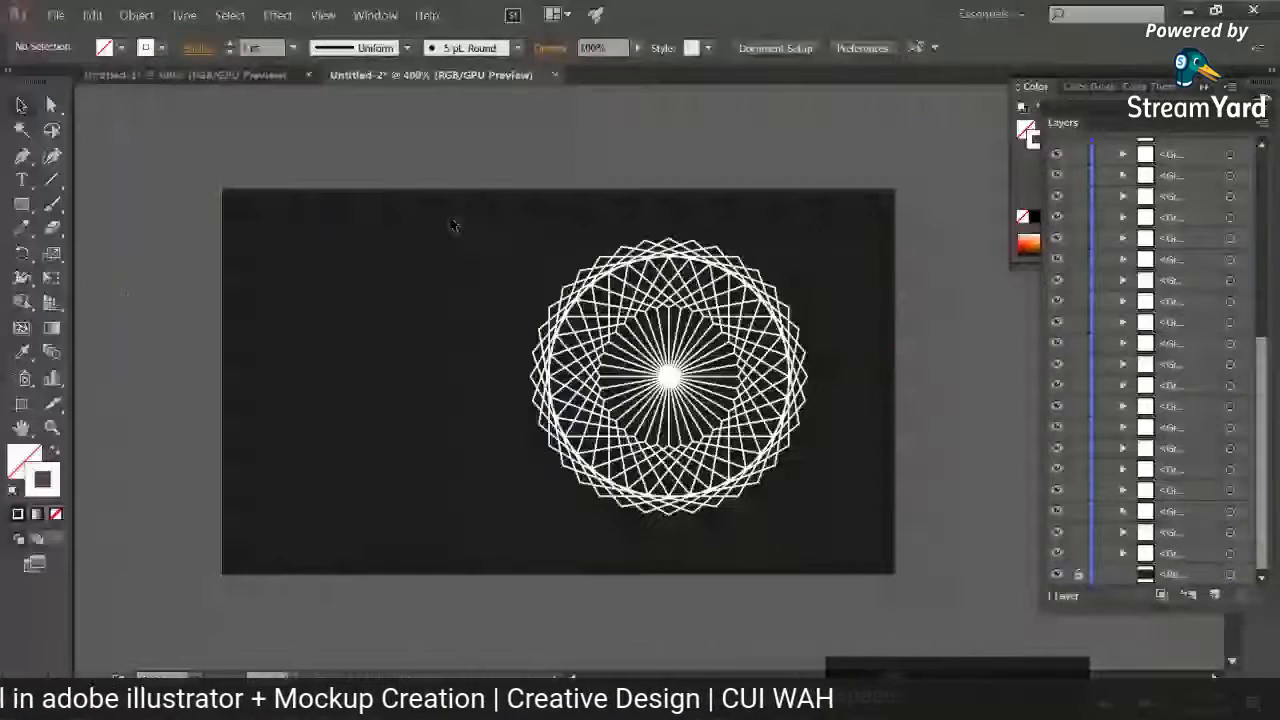
{"action": "left_click_drag", "start_coordinate": [452, 225], "coordinate": [825, 535]}
{"action": "left_click_drag", "start_coordinate": [771, 305], "coordinate": [657, 268]}
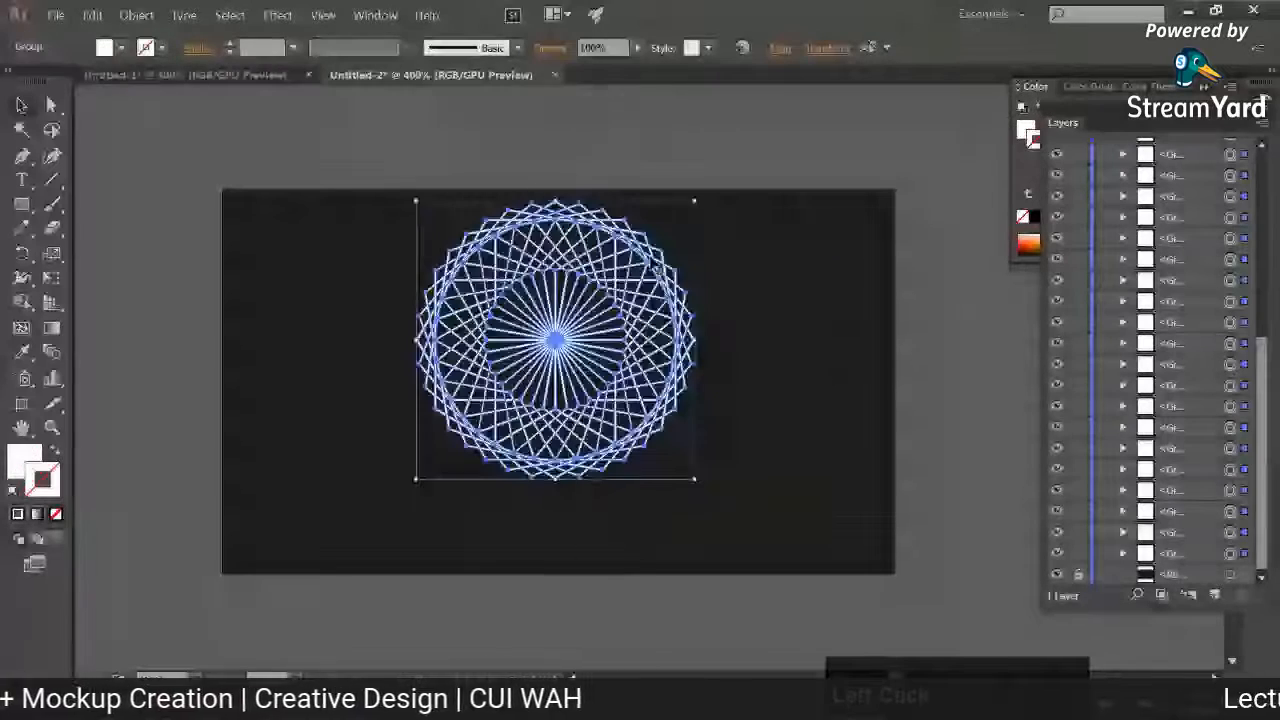
Step: Shrink the pattern on the card from its centre to about half its size, then collapse the Layers and Color panels
{"action": "left_click_drag", "start_coordinate": [694, 201], "coordinate": [630, 266]}
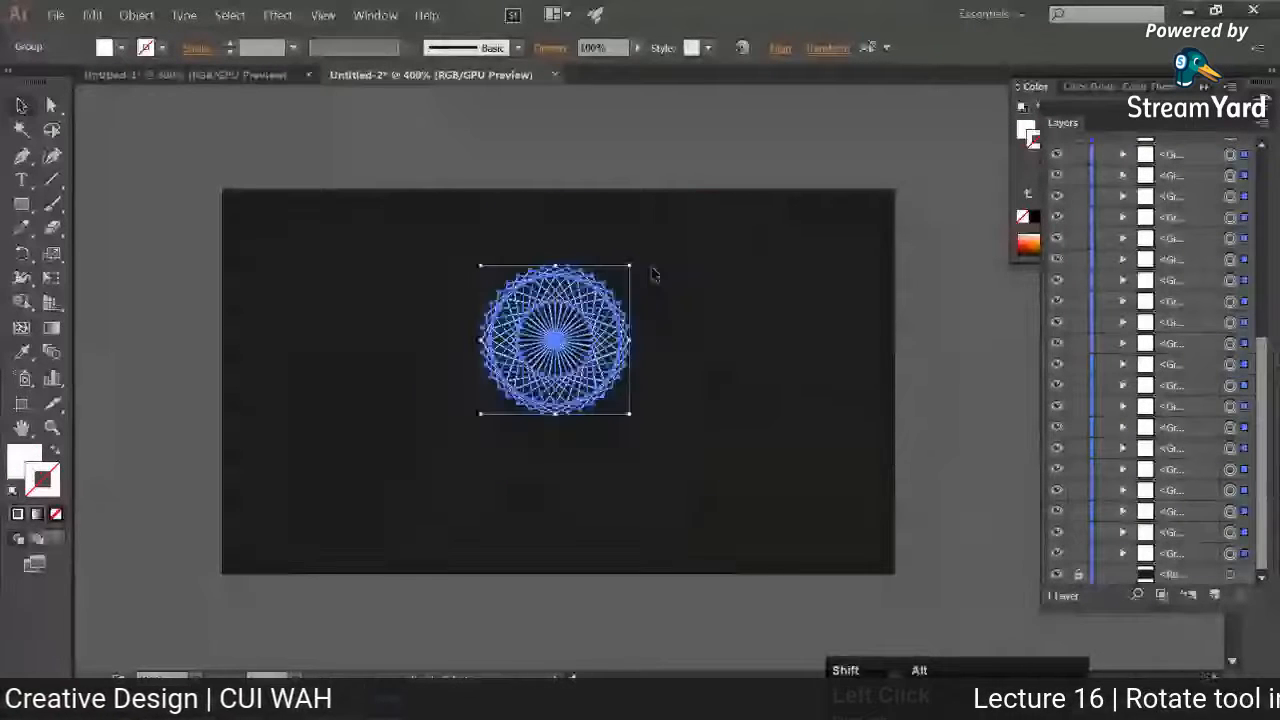
{"action": "left_click", "coordinate": [212, 324]}
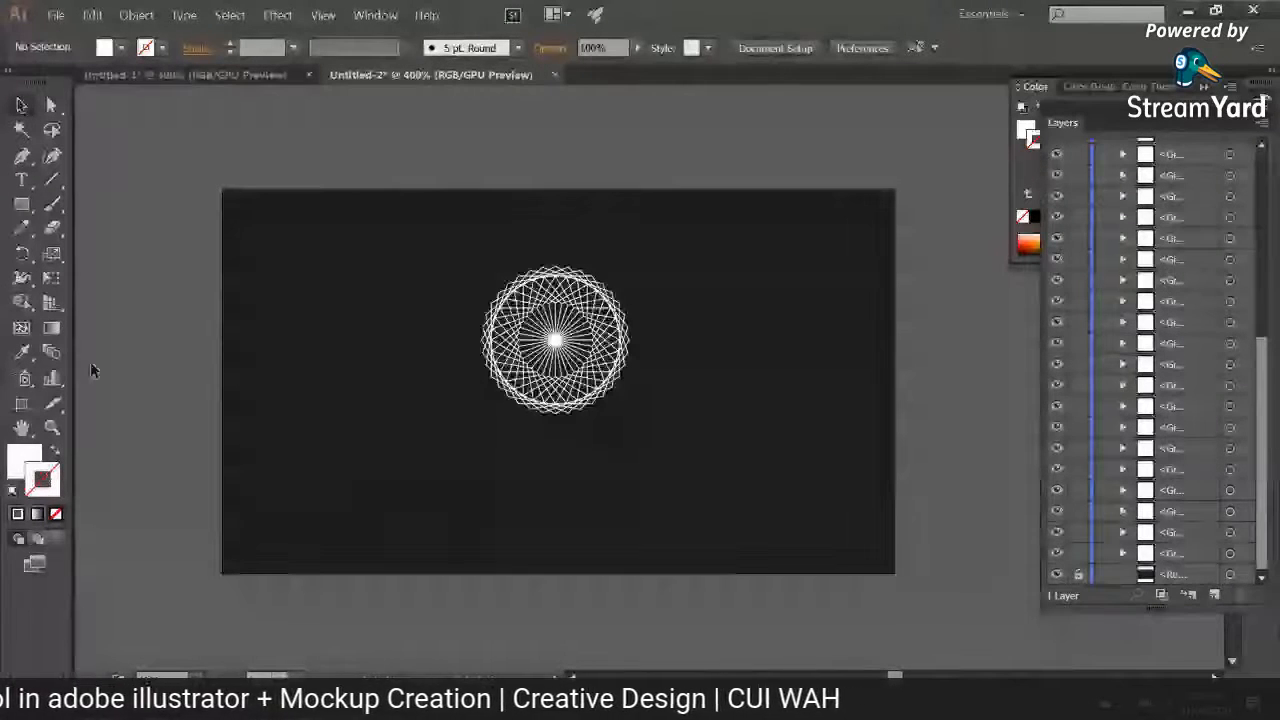
{"action": "key", "text": "ctrl+equal"}
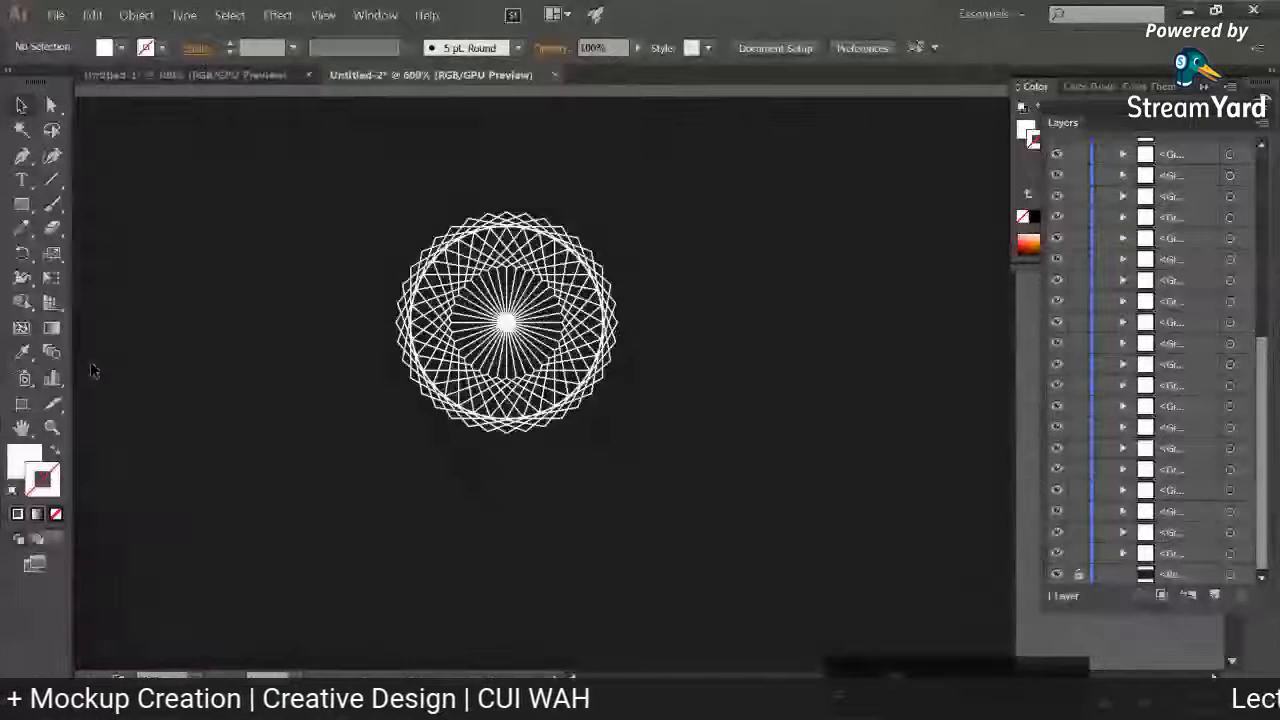
{"action": "key", "text": "ctrl+0"}
{"action": "left_click", "coordinate": [1264, 104]}
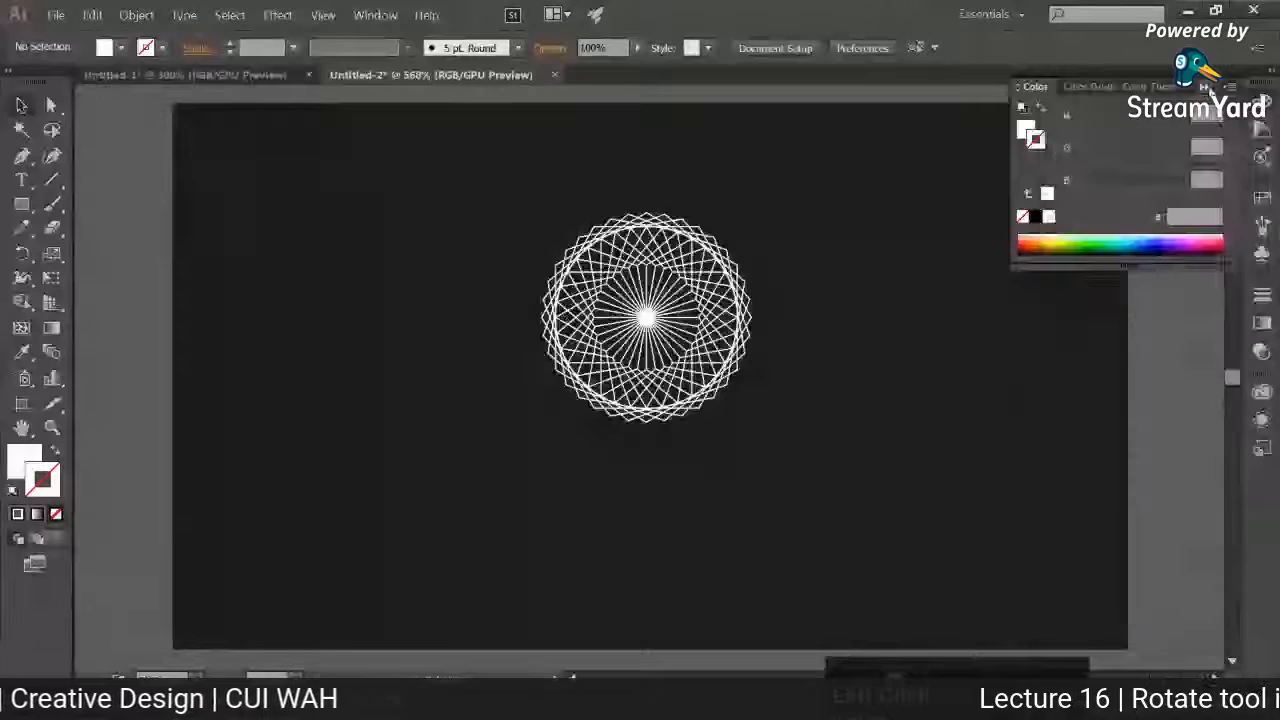
{"action": "left_click", "coordinate": [1205, 87]}
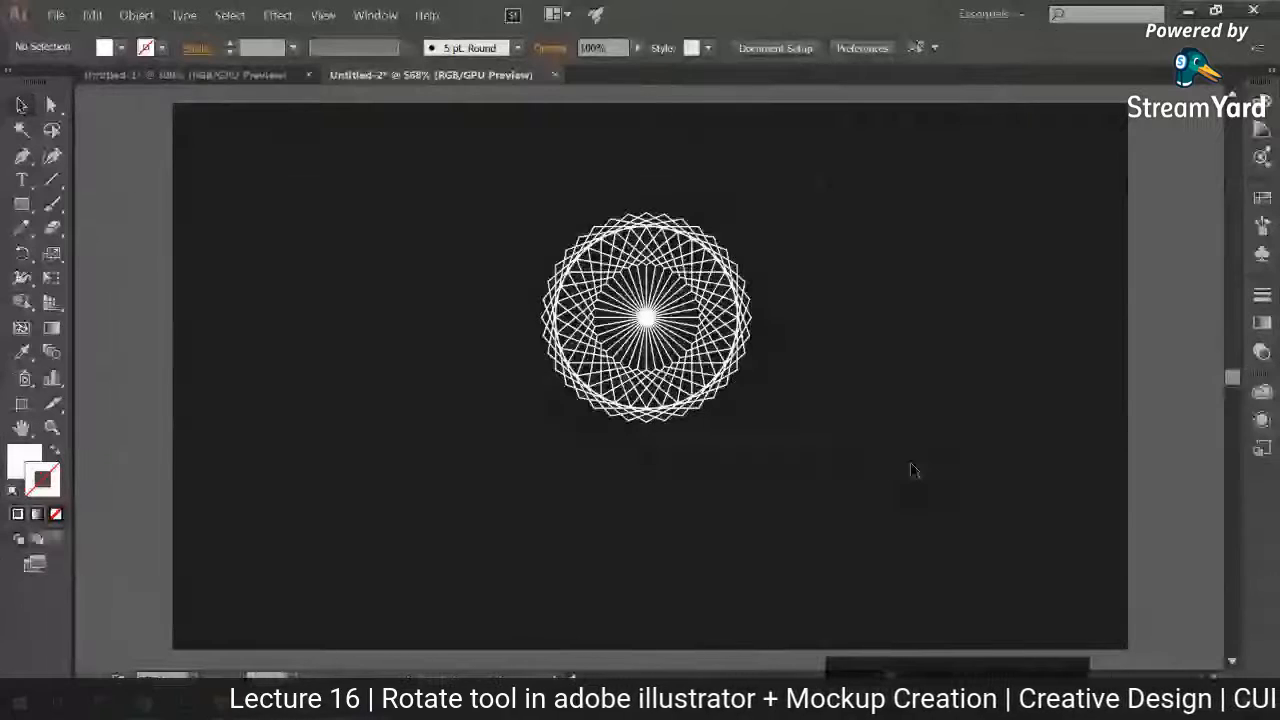
Step: Enlarge the pattern from its centre to about 1.2 times its size and fill it with light blue #15cef9
{"action": "left_click", "coordinate": [728, 330]}
{"action": "left_click_drag", "start_coordinate": [754, 218], "coordinate": [775, 188]}
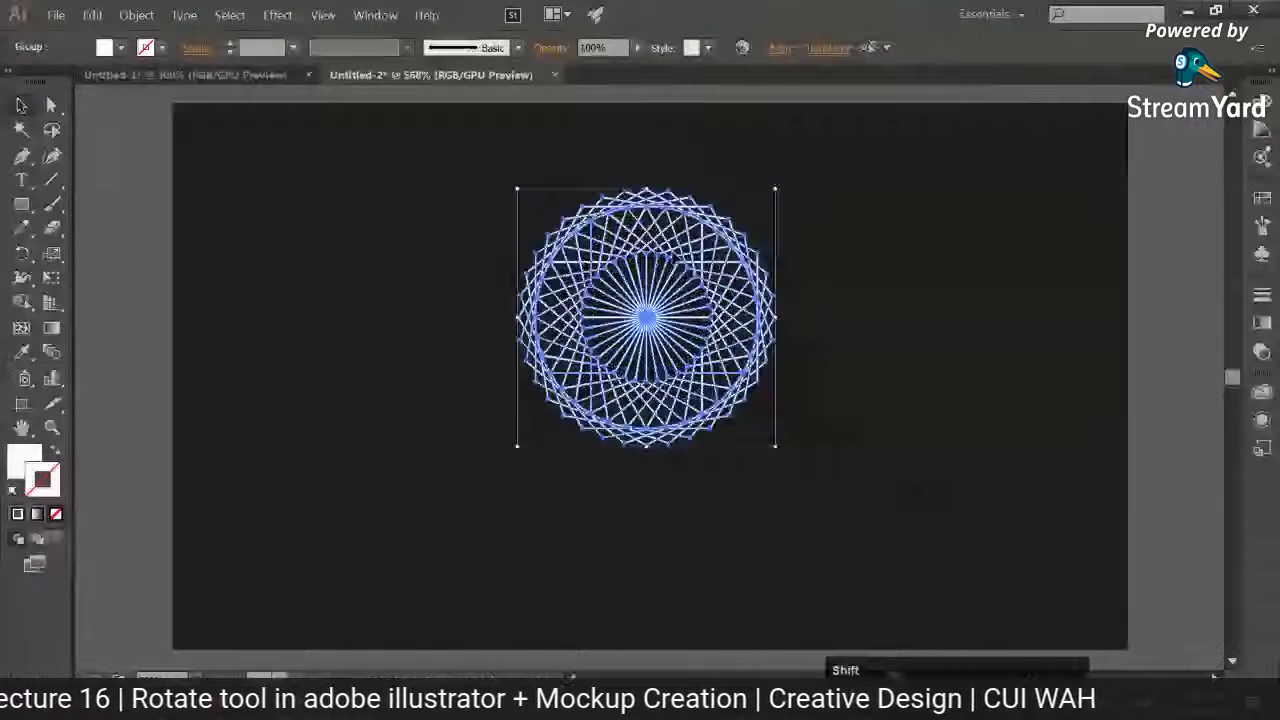
{"action": "double_click", "coordinate": [30, 458]}
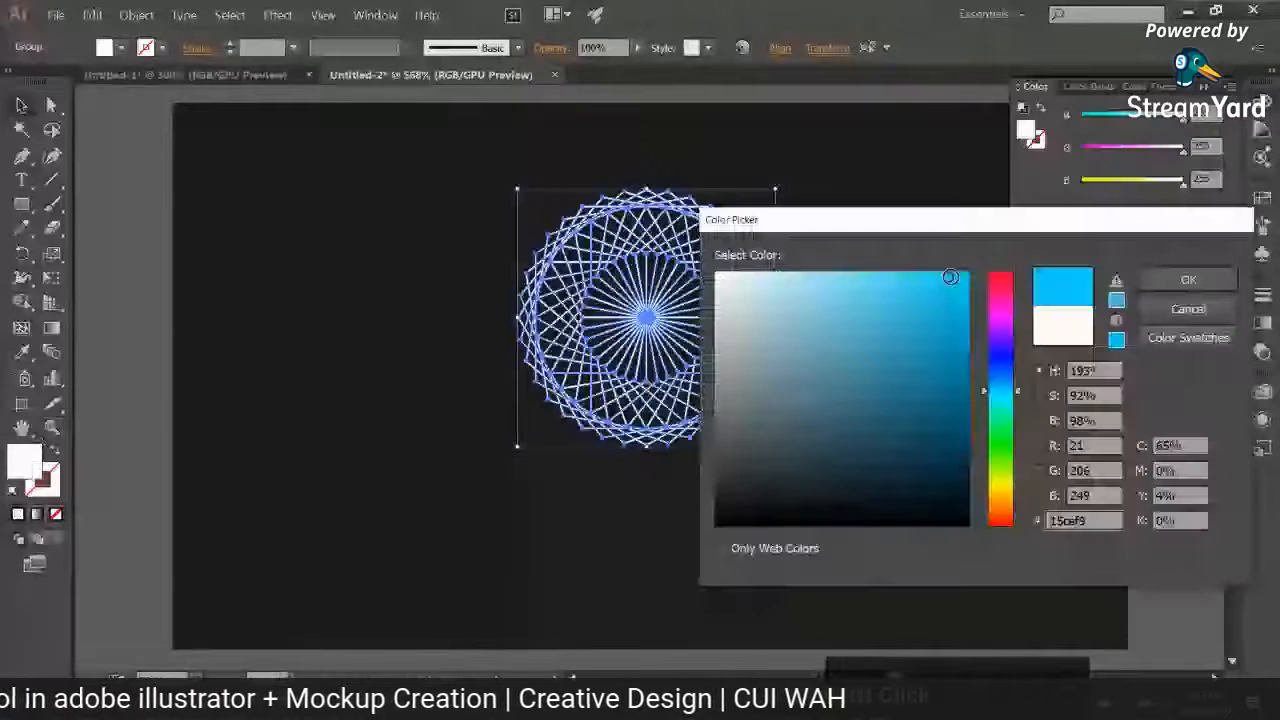
{"action": "key", "text": "Return"}
{"action": "left_click", "coordinate": [333, 260]}
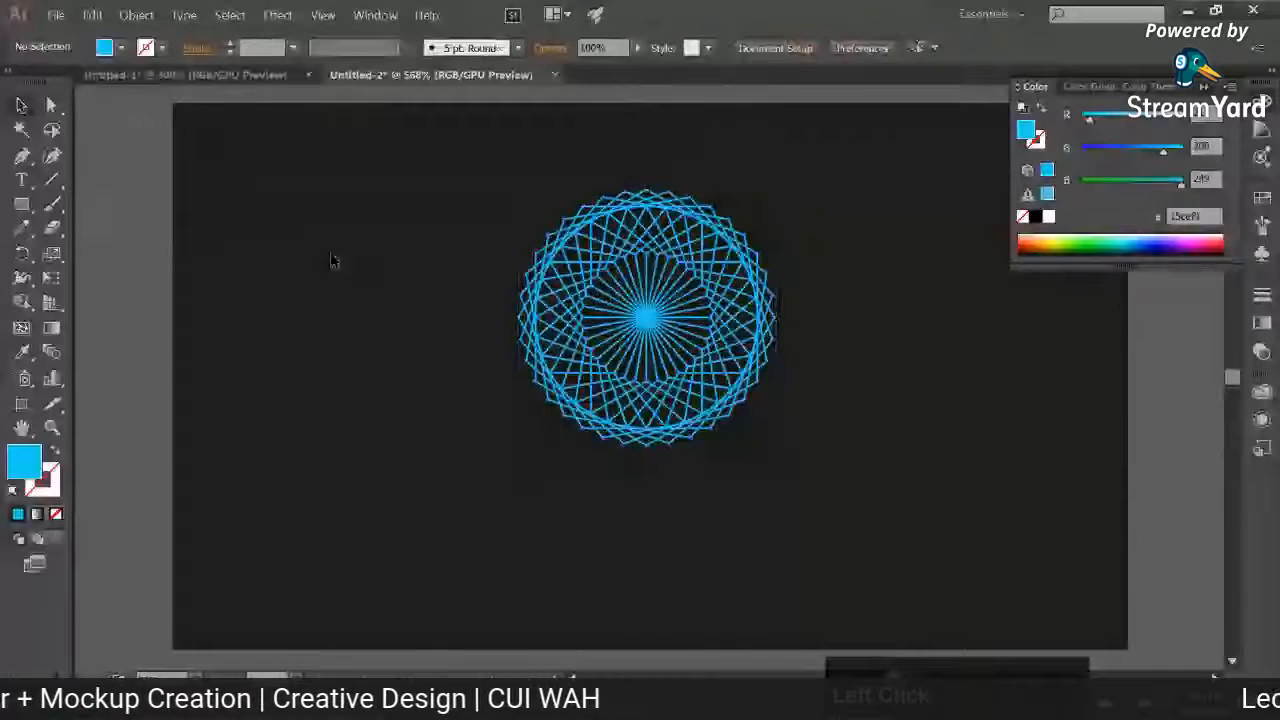
Step: Change the pattern's fill to yellow #f9d10d and deselect it
{"action": "key", "text": "ctrl+a"}
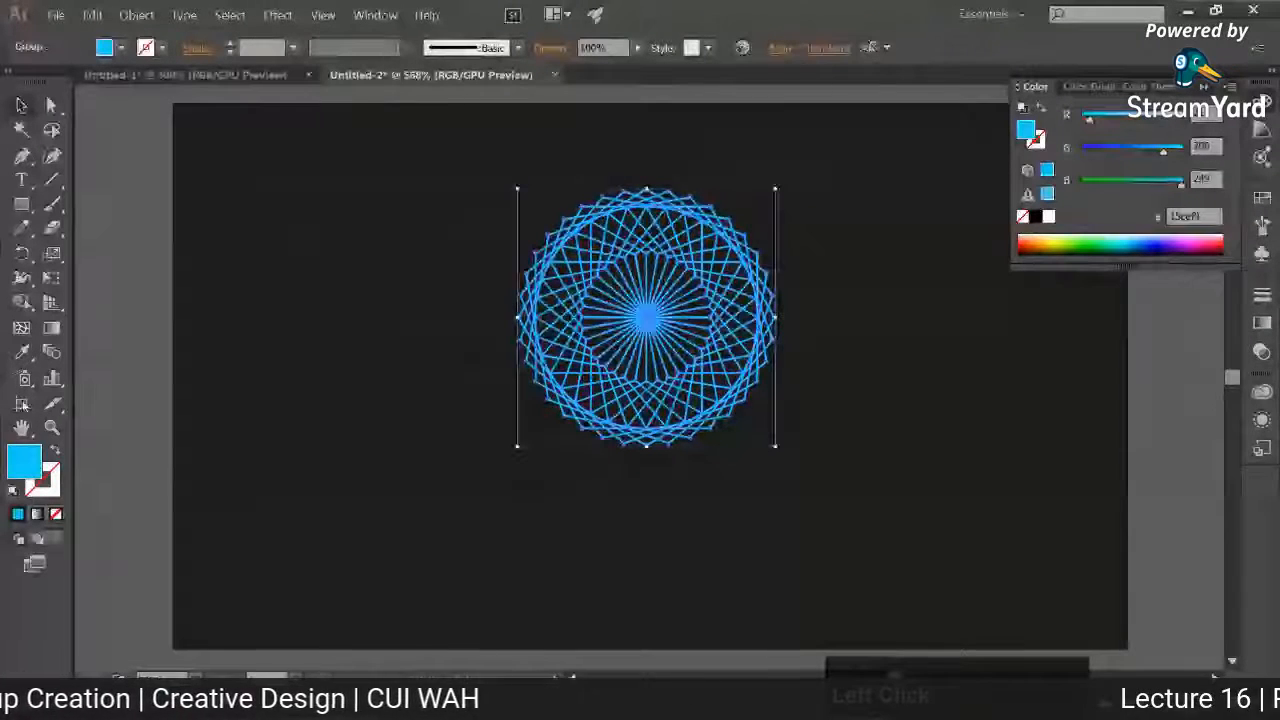
{"action": "double_click", "coordinate": [18, 458]}
{"action": "left_click", "coordinate": [1000, 490]}
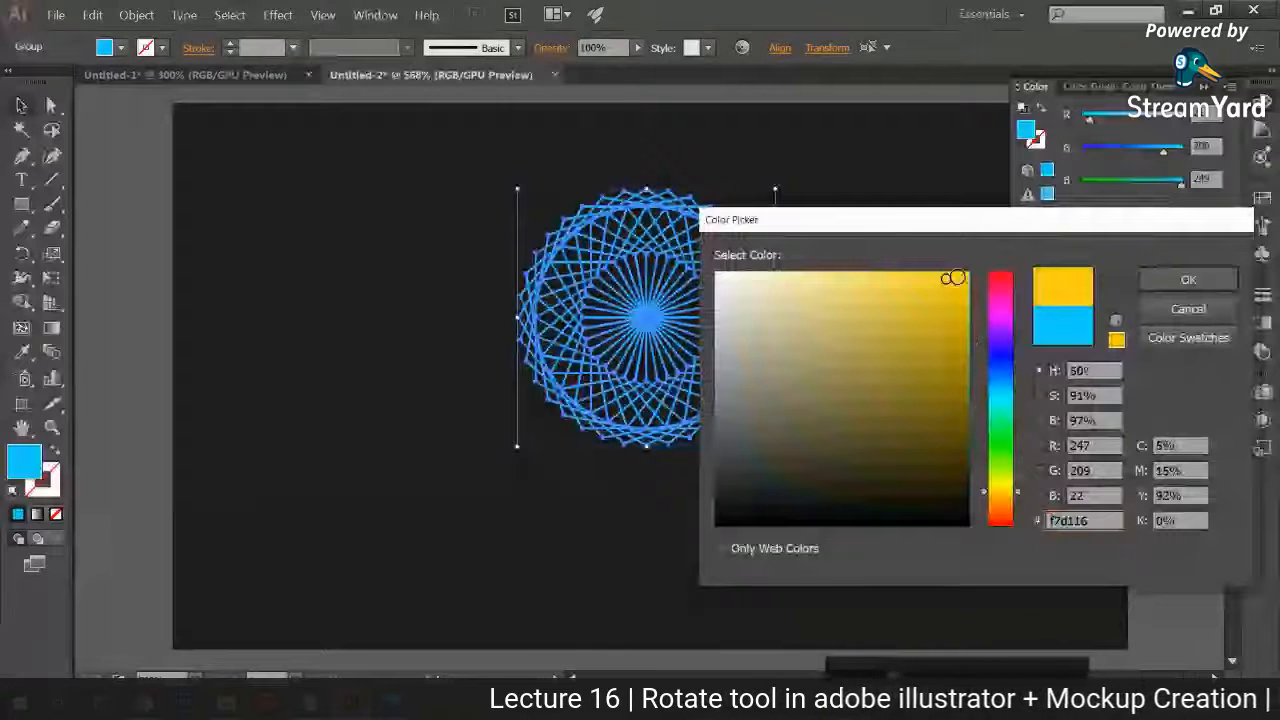
{"action": "left_click", "coordinate": [1188, 280]}
{"action": "left_click", "coordinate": [727, 430]}
Step: Add the point text SUNSHINE ENTERPRISE below the circular pattern on the card
{"action": "left_click", "coordinate": [21, 180]}
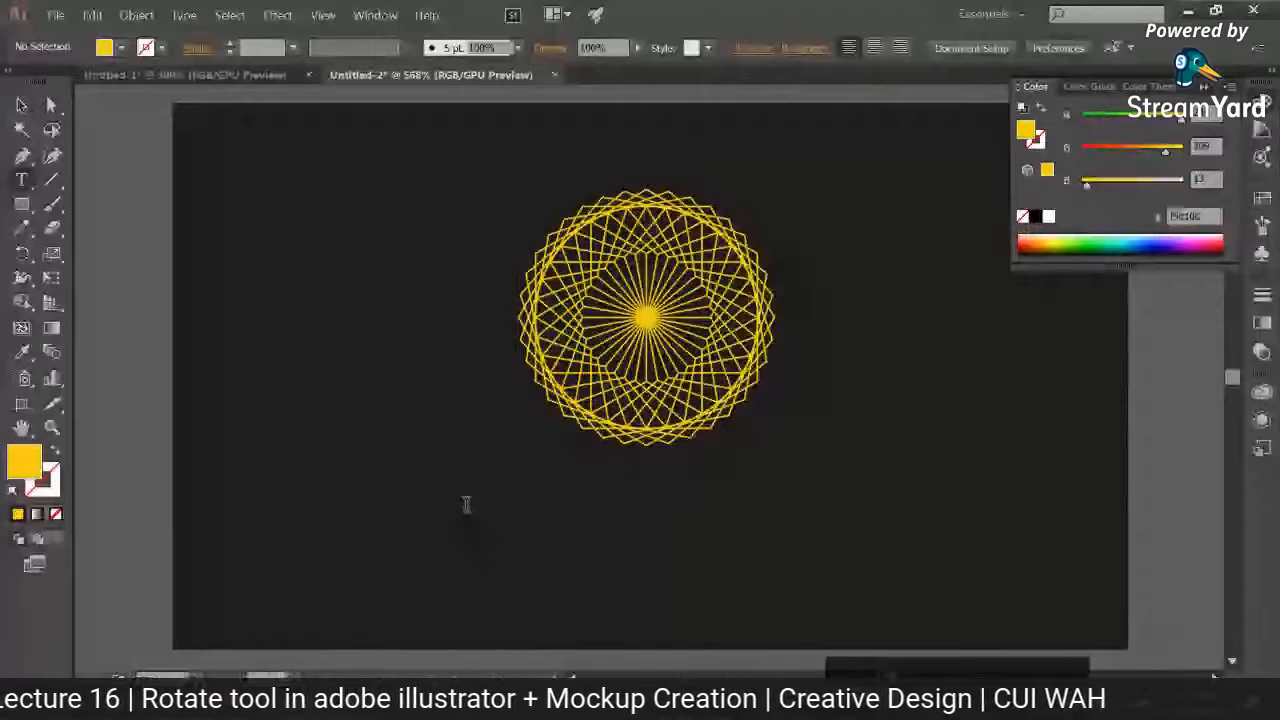
{"action": "left_click", "coordinate": [465, 505]}
{"action": "type", "text": "SUNSHINE ENTER"}
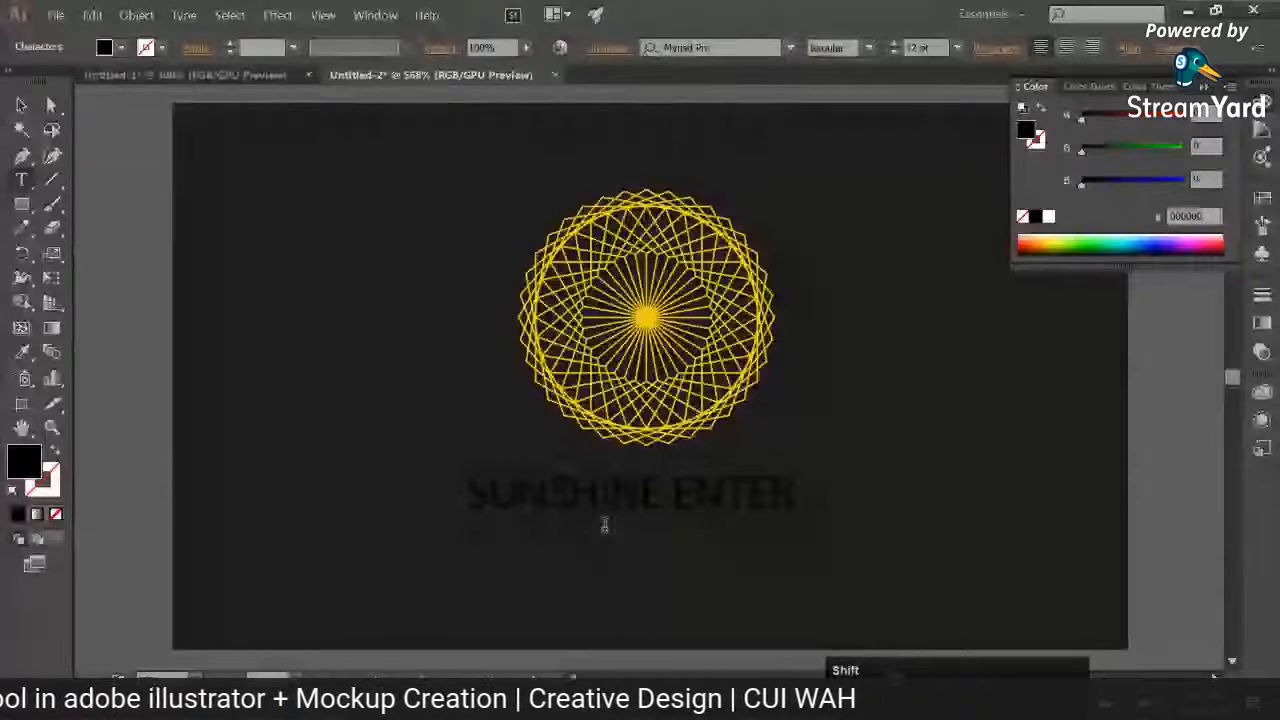
{"action": "type", "text": "PRISE"}
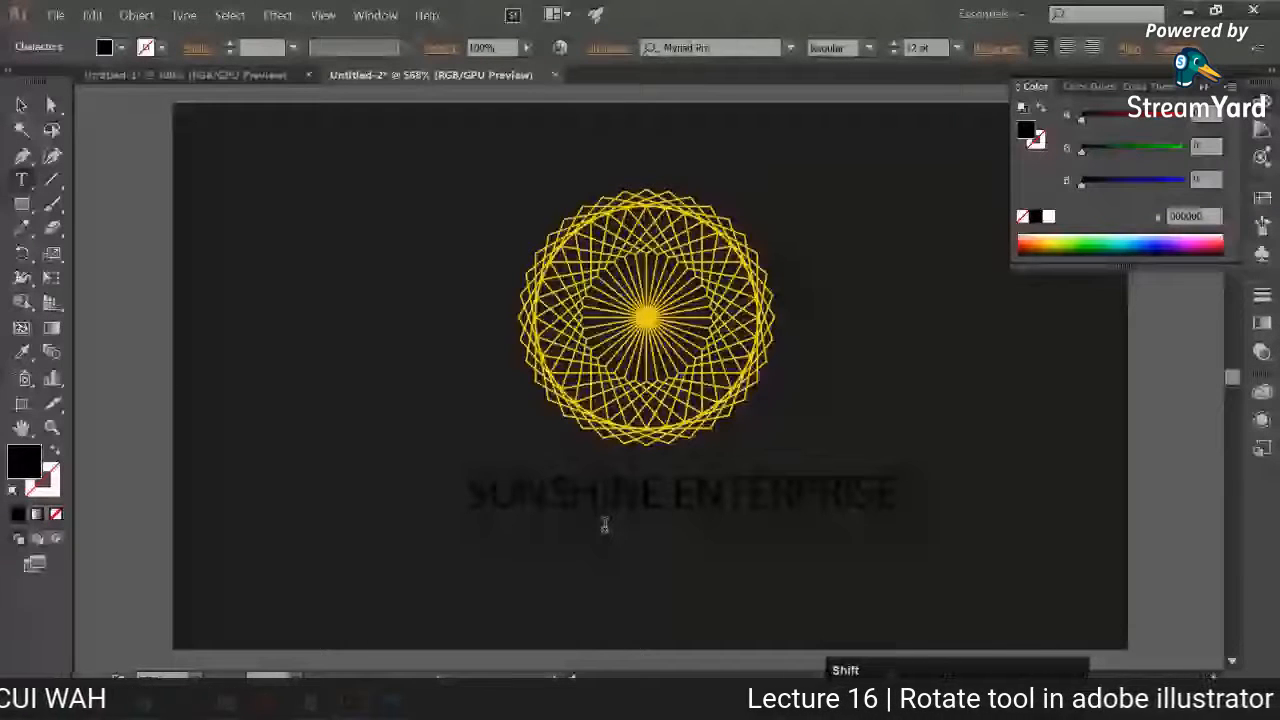
Step: Colour the whole SUNSHINE ENTERPRISE text with the yellow sampled from the pattern and deselect it
{"action": "key", "text": "ctrl+a"}
{"action": "left_click", "coordinate": [22, 352]}
{"action": "left_click", "coordinate": [646, 317]}
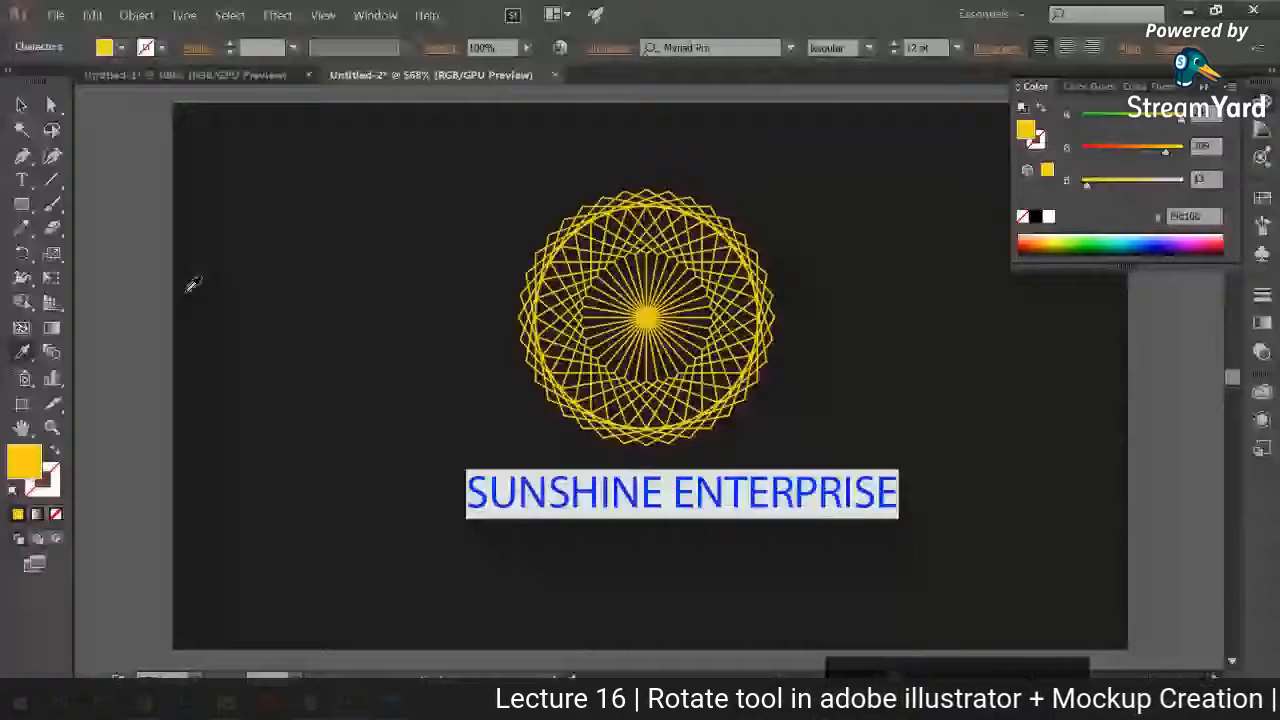
{"action": "left_click", "coordinate": [22, 105]}
{"action": "left_click", "coordinate": [94, 223]}
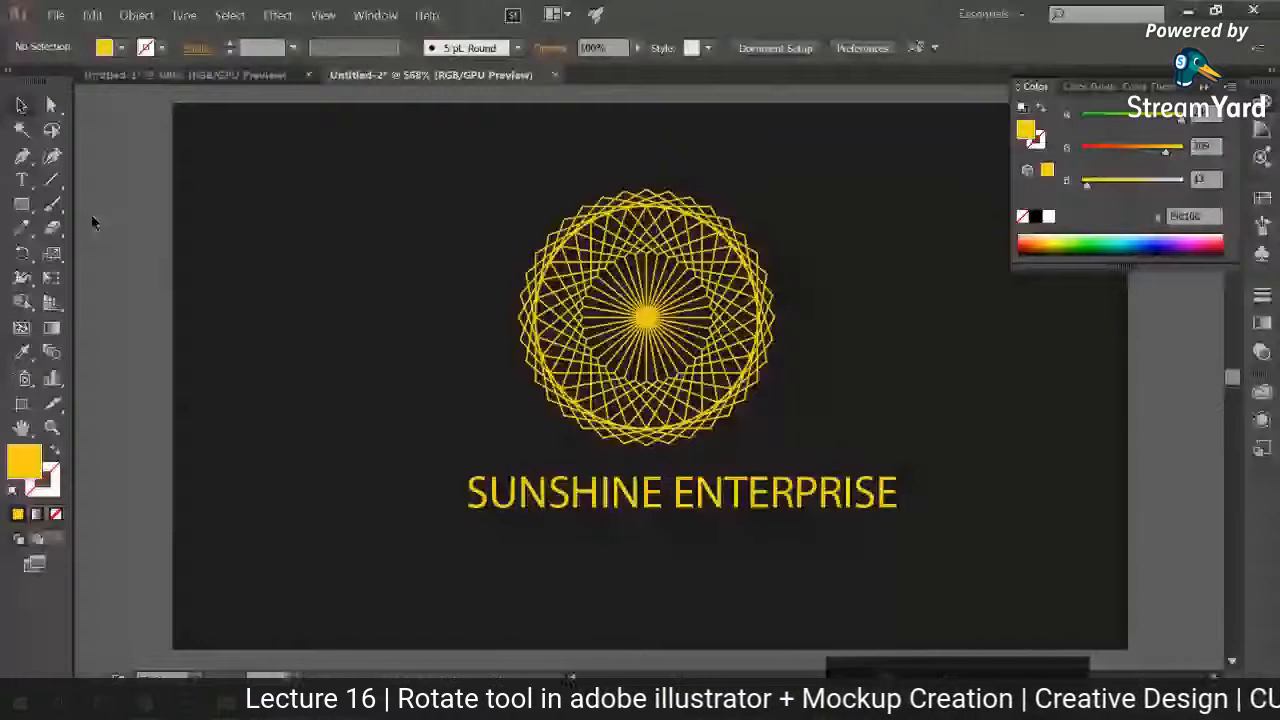
Step: Shrink the pattern from its centre to about 80% of its size and move the company name up close beneath it
{"action": "left_click_drag", "start_coordinate": [586, 514], "coordinate": [565, 500]}
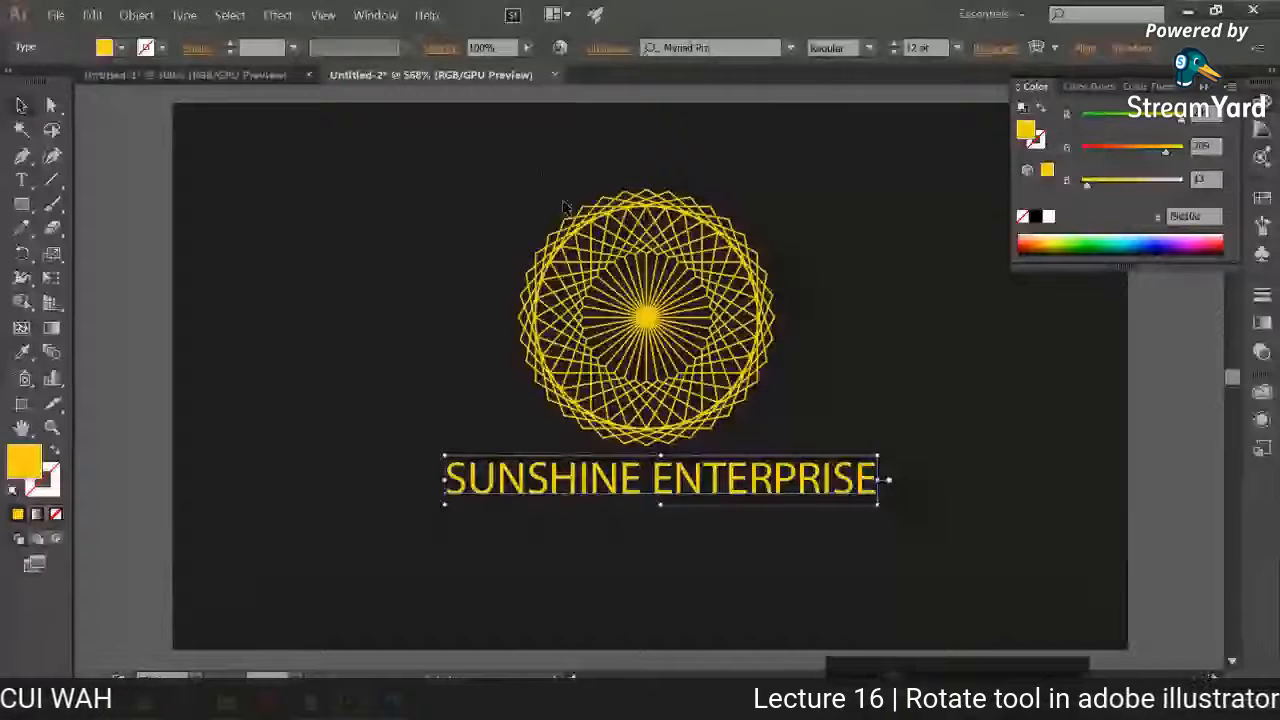
{"action": "left_click", "coordinate": [645, 392]}
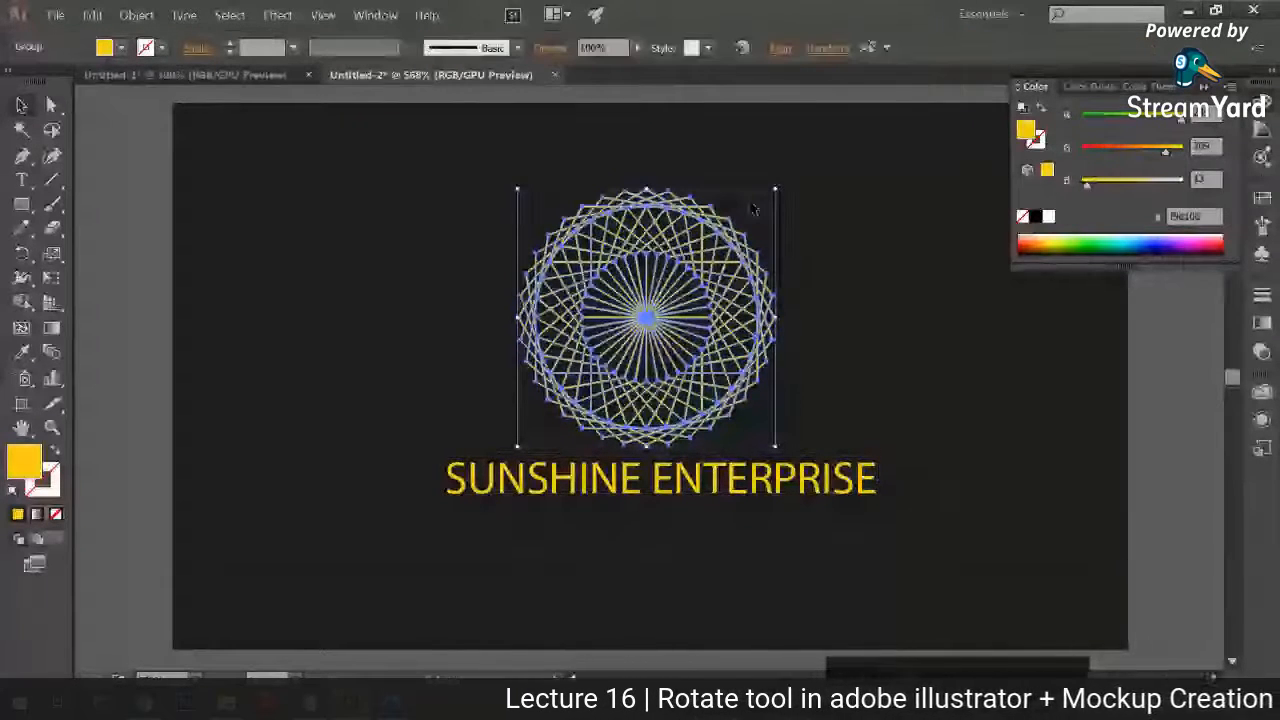
{"action": "left_click_drag", "start_coordinate": [775, 188], "coordinate": [752, 211]}
{"action": "left_click_drag", "start_coordinate": [689, 466], "coordinate": [690, 451]}
Step: Set the company name in Bebas Neue Bold, enlarged to 16.83 pt and centred beneath the pattern
{"action": "left_click", "coordinate": [700, 48]}
{"action": "type", "text": "bebas"}
{"action": "left_click", "coordinate": [760, 192]}
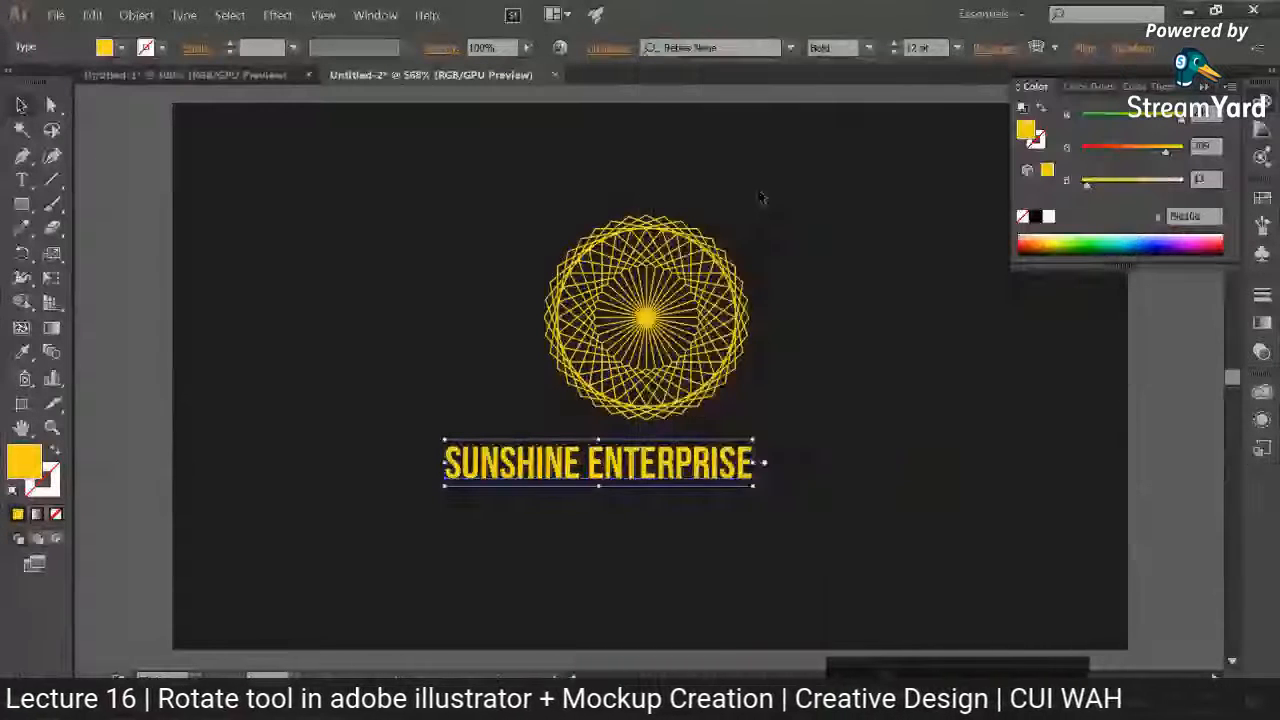
{"action": "left_click_drag", "start_coordinate": [753, 440], "coordinate": [834, 454]}
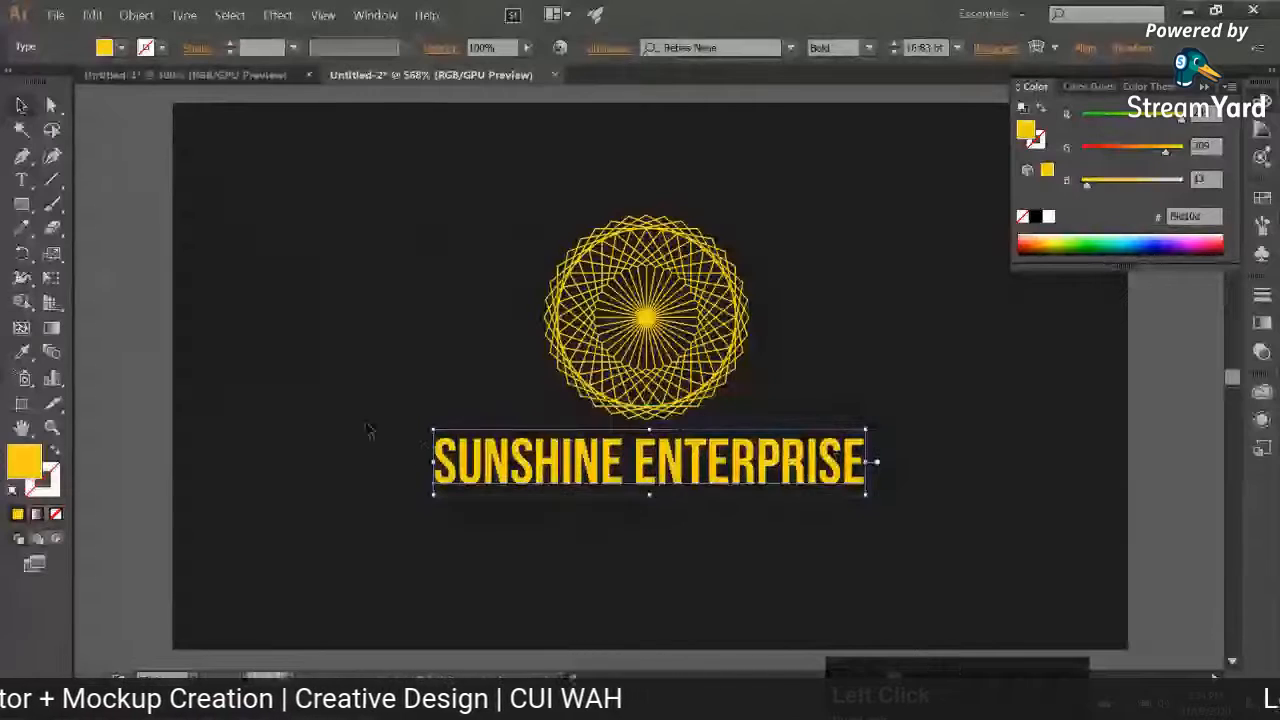
{"action": "key", "text": "space"}
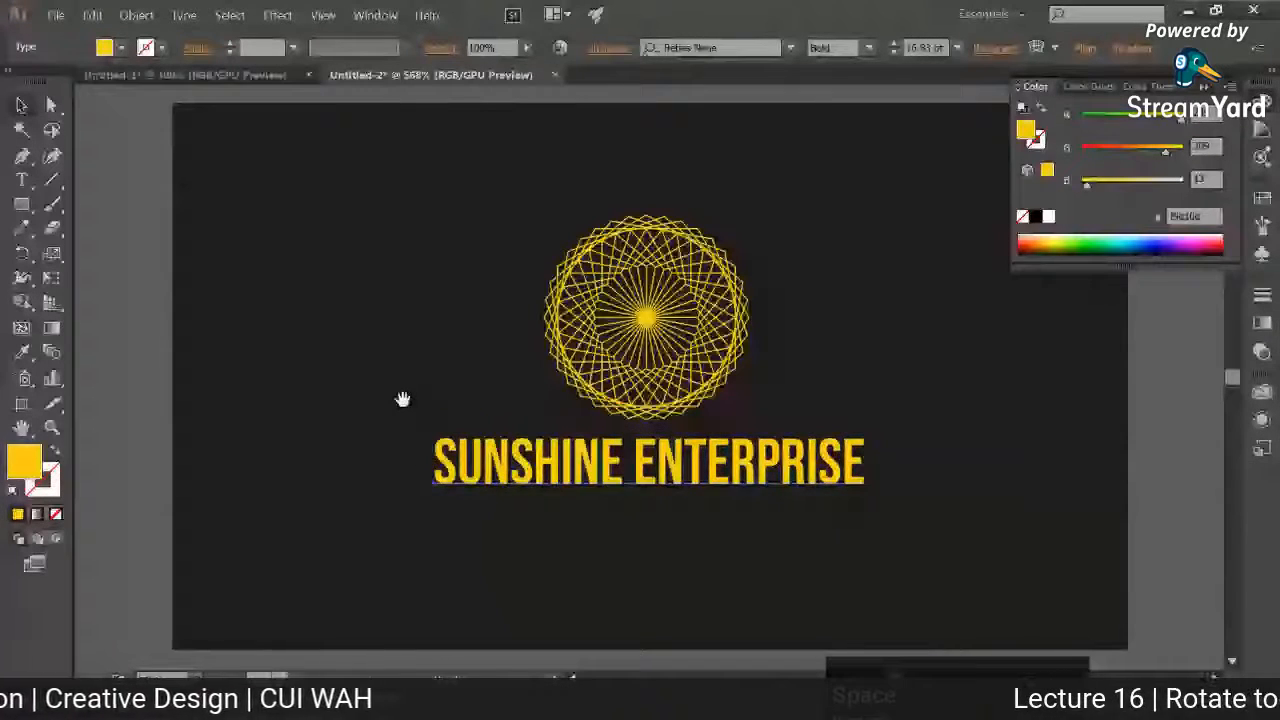
{"action": "key", "text": "ctrl+minus"}
{"action": "left_click", "coordinate": [478, 447]}
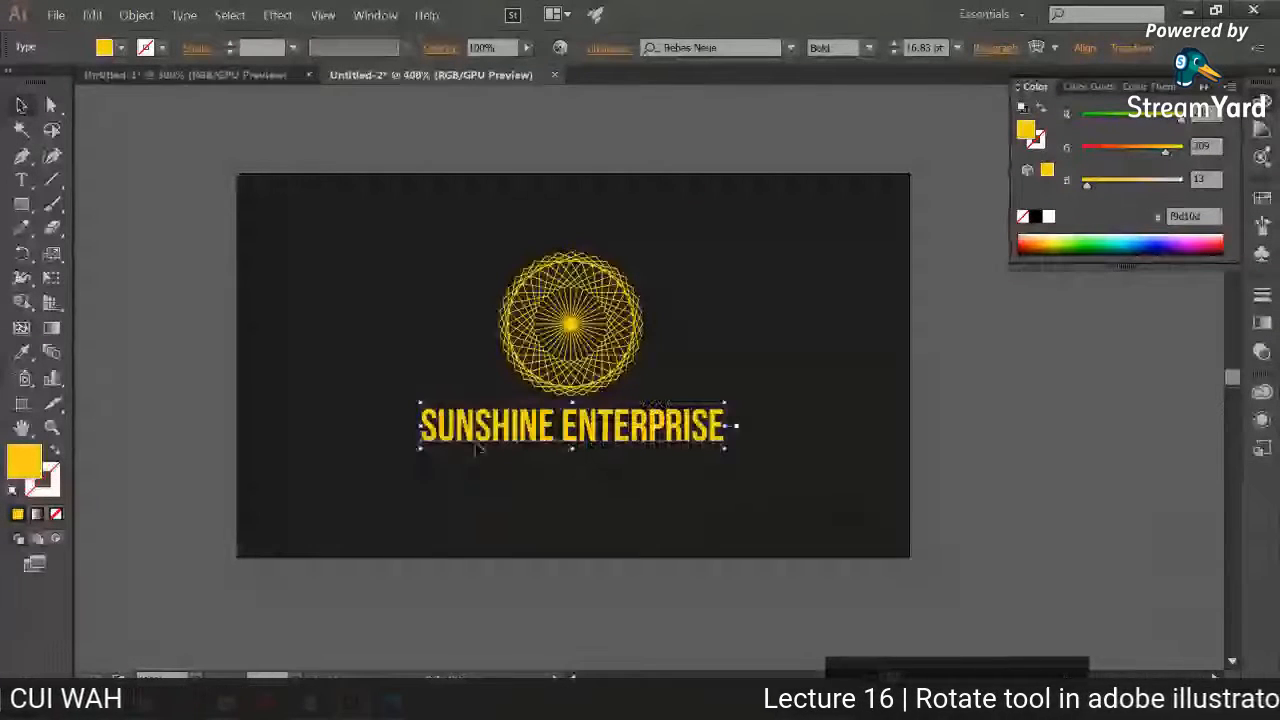
{"action": "left_click", "coordinate": [457, 500]}
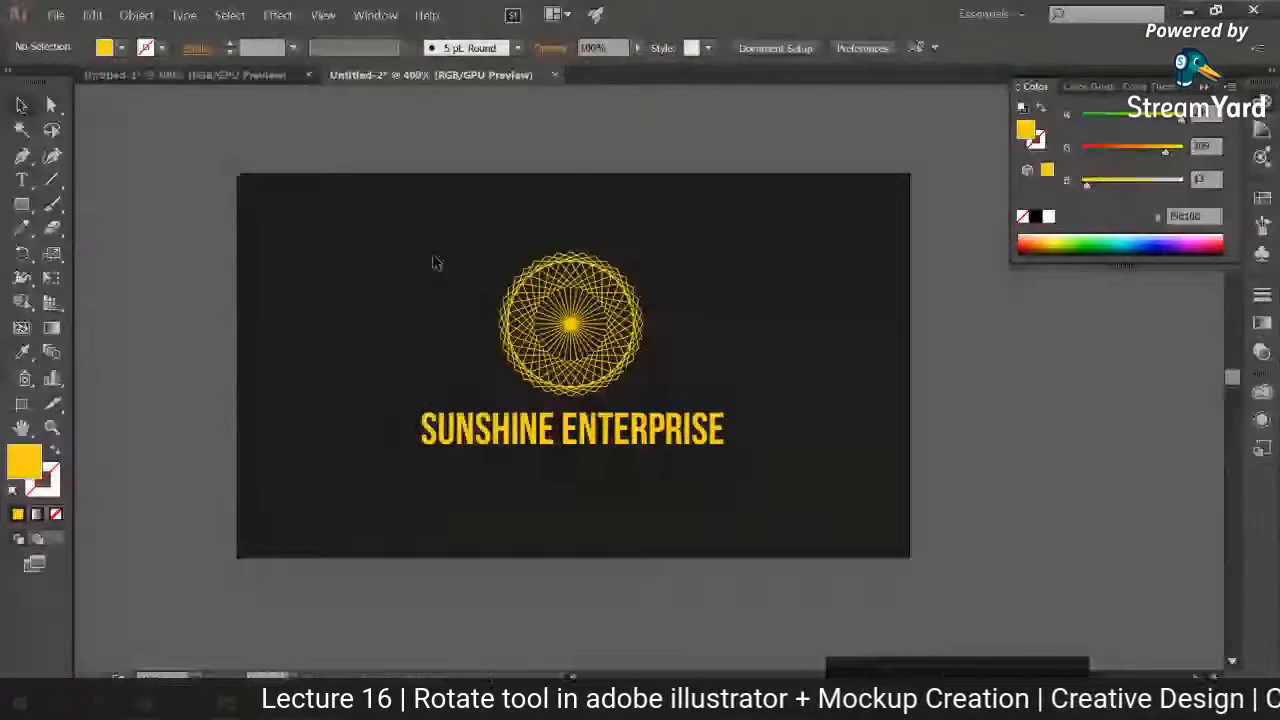
Step: Fill both the pattern and the company name with dark gold #ce9917 and deselect them
{"action": "left_click_drag", "start_coordinate": [433, 262], "coordinate": [645, 445]}
{"action": "double_click", "coordinate": [24, 462]}
{"action": "left_click_drag", "start_coordinate": [984, 493], "coordinate": [984, 497]}
{"action": "left_click", "coordinate": [939, 319]}
{"action": "left_click", "coordinate": [1176, 286]}
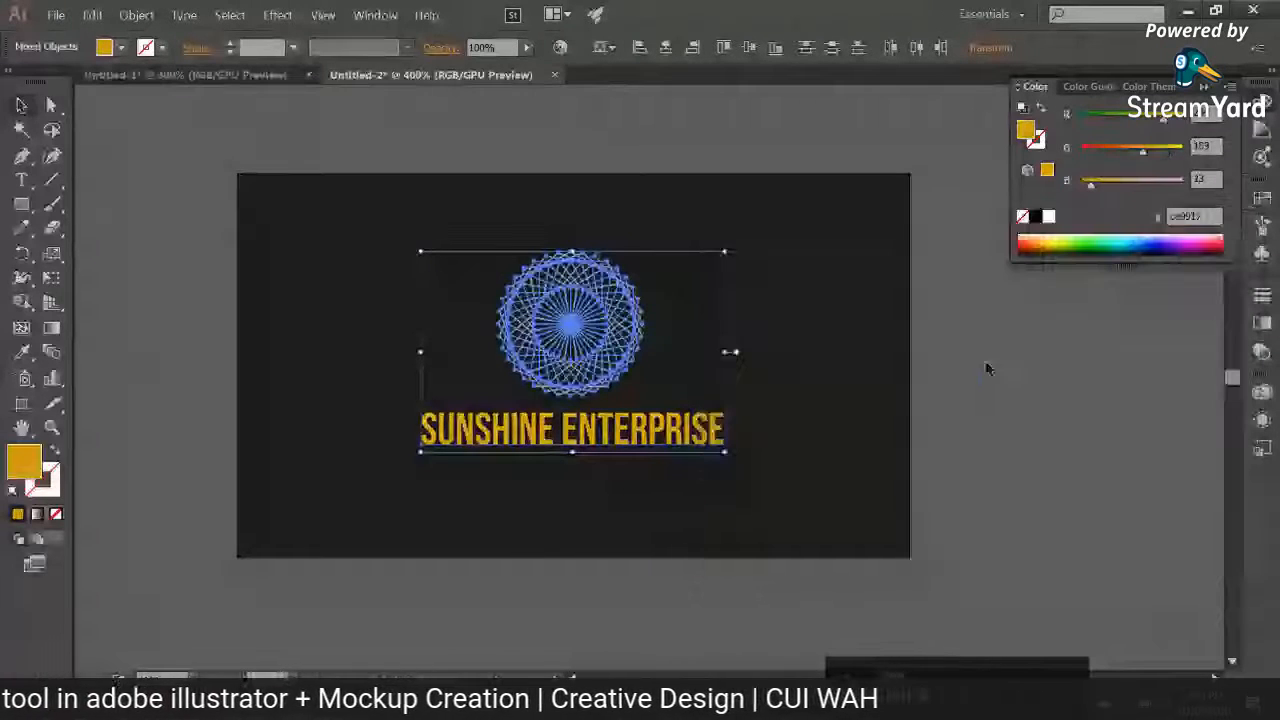
{"action": "left_click", "coordinate": [985, 369]}
Step: Check the viewer comments in StreamYard and return to the small patterns in Illustrator's Untitled-1 document
{"action": "left_click", "coordinate": [78, 646]}
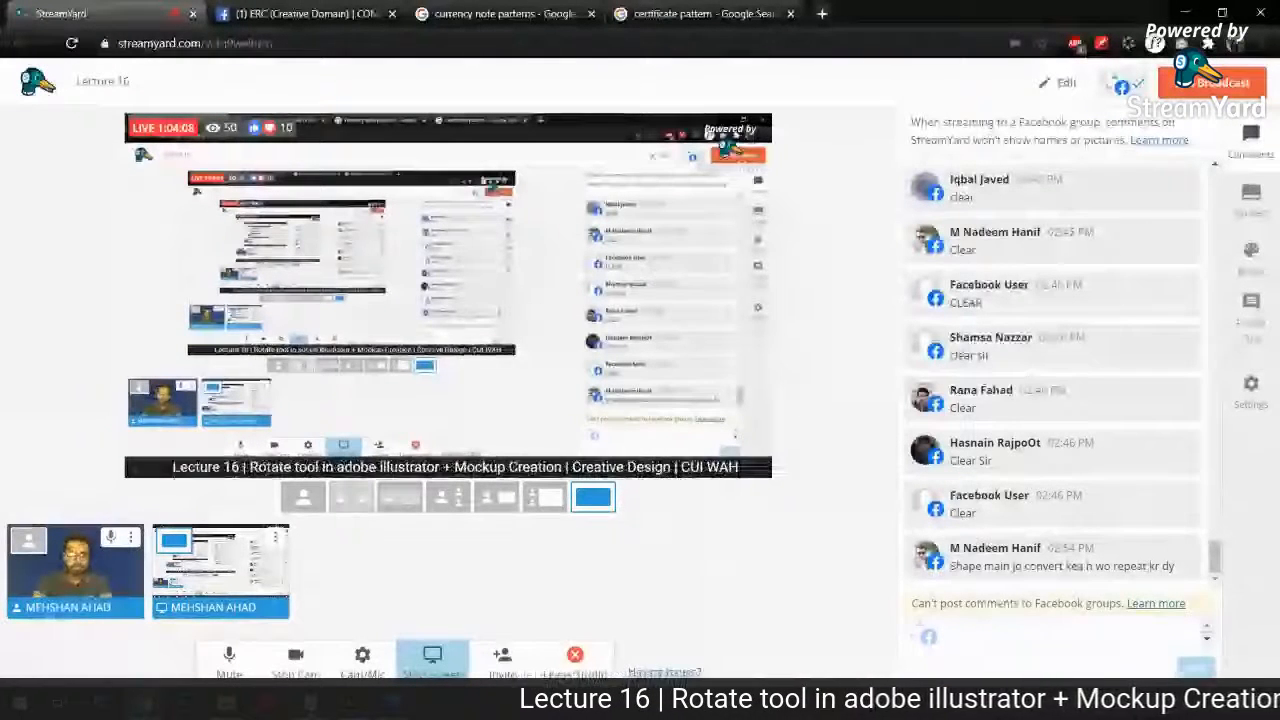
{"action": "key", "text": "alt+Tab"}
{"action": "left_click_drag", "start_coordinate": [396, 271], "coordinate": [555, 279]}
{"action": "left_click", "coordinate": [494, 452]}
Step: Enlarge the left small stroked pattern from its centre to about 1.6 times its size and move it up and left
{"action": "left_click", "coordinate": [448, 358]}
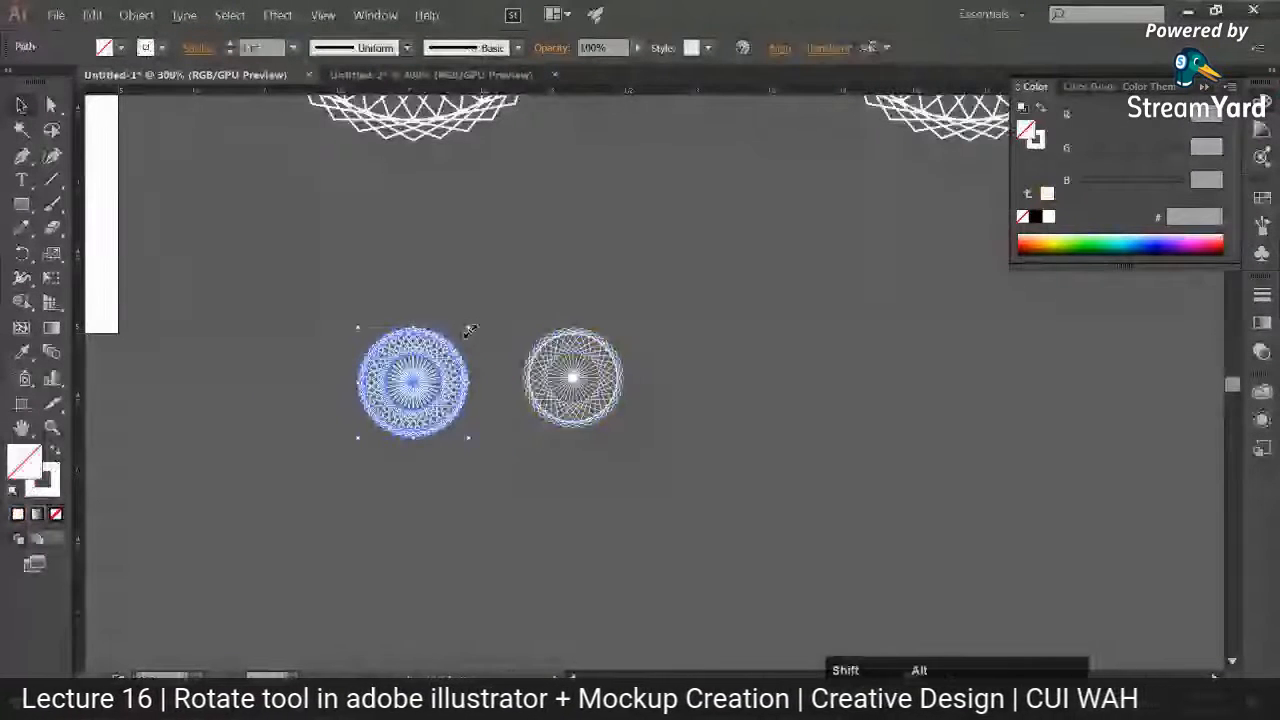
{"action": "left_click_drag", "start_coordinate": [468, 327], "coordinate": [500, 290]}
{"action": "left_click_drag", "start_coordinate": [466, 374], "coordinate": [408, 298]}
{"action": "left_click", "coordinate": [494, 272]}
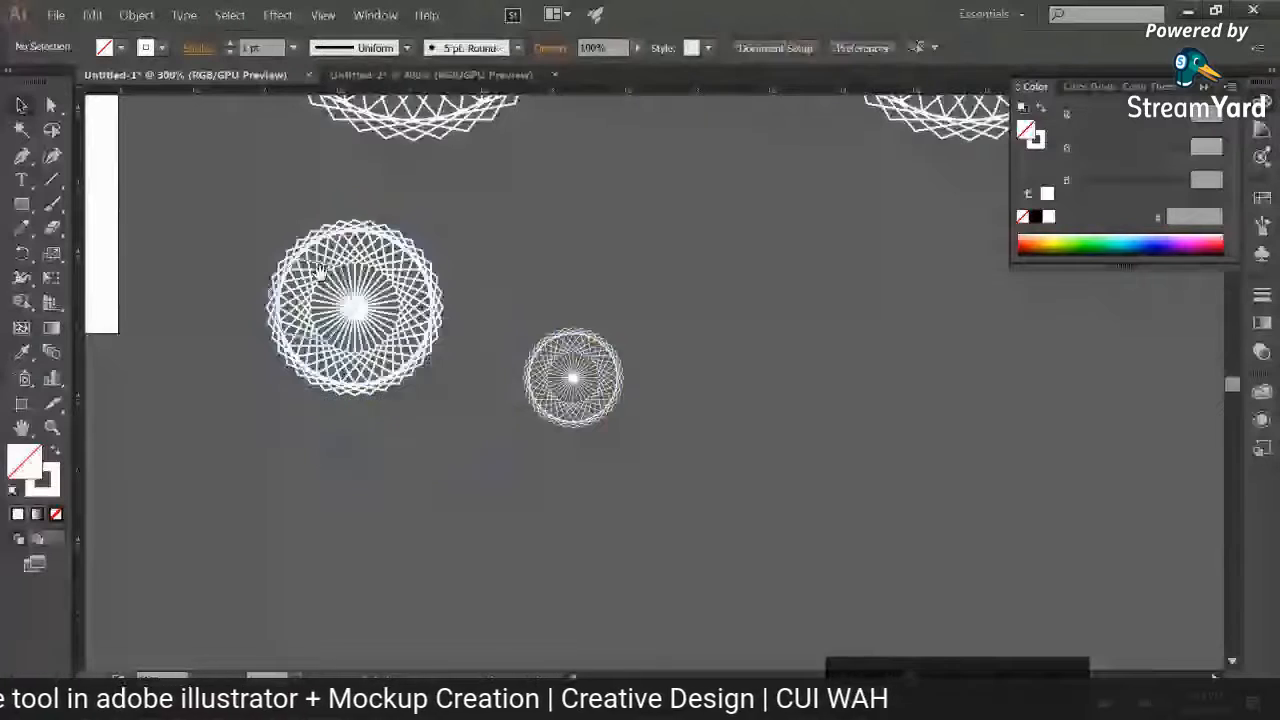
Step: Place a copy of the enlarged stroked pattern directly below the original
{"action": "left_click_drag", "start_coordinate": [494, 272], "coordinate": [546, 263]}
{"action": "left_click", "coordinate": [409, 294]}
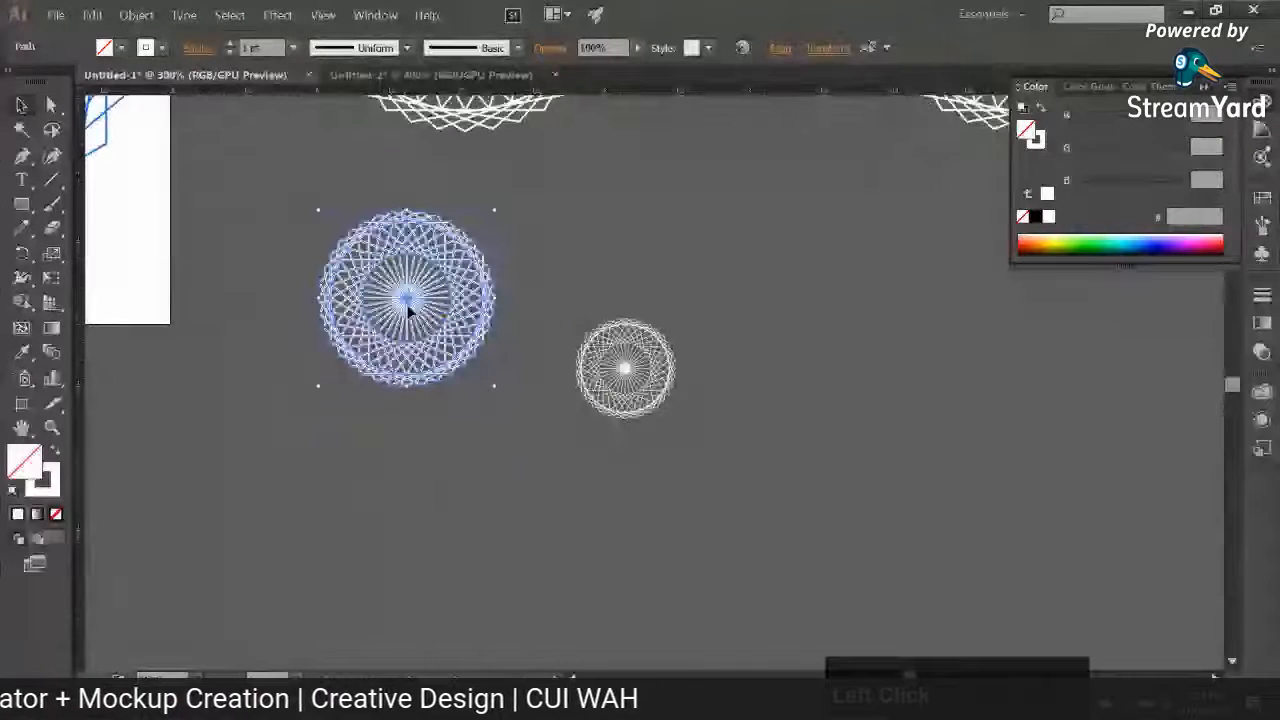
{"action": "left_click_drag", "start_coordinate": [407, 299], "coordinate": [418, 515]}
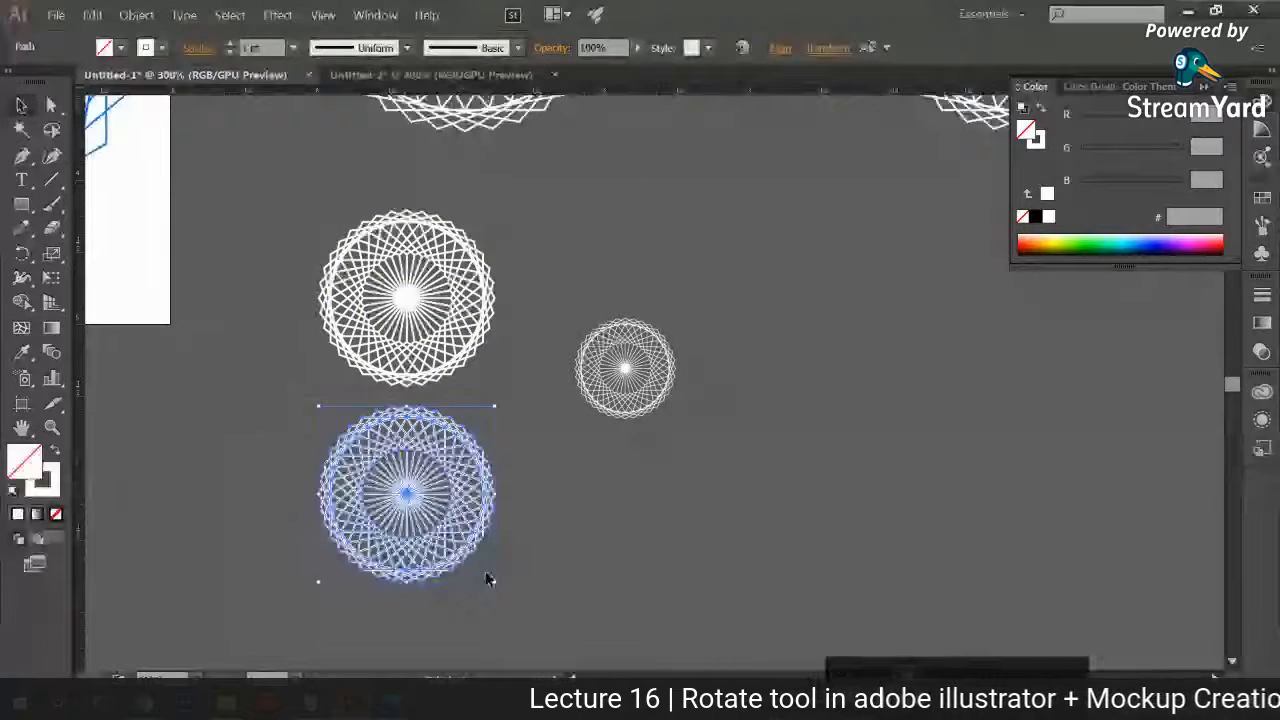
Step: Expand the lower pattern copy into filled shapes with only Stroke enabled and Fill turned off
{"action": "left_click", "coordinate": [136, 15]}
{"action": "mouse_move", "coordinate": [192, 273]}
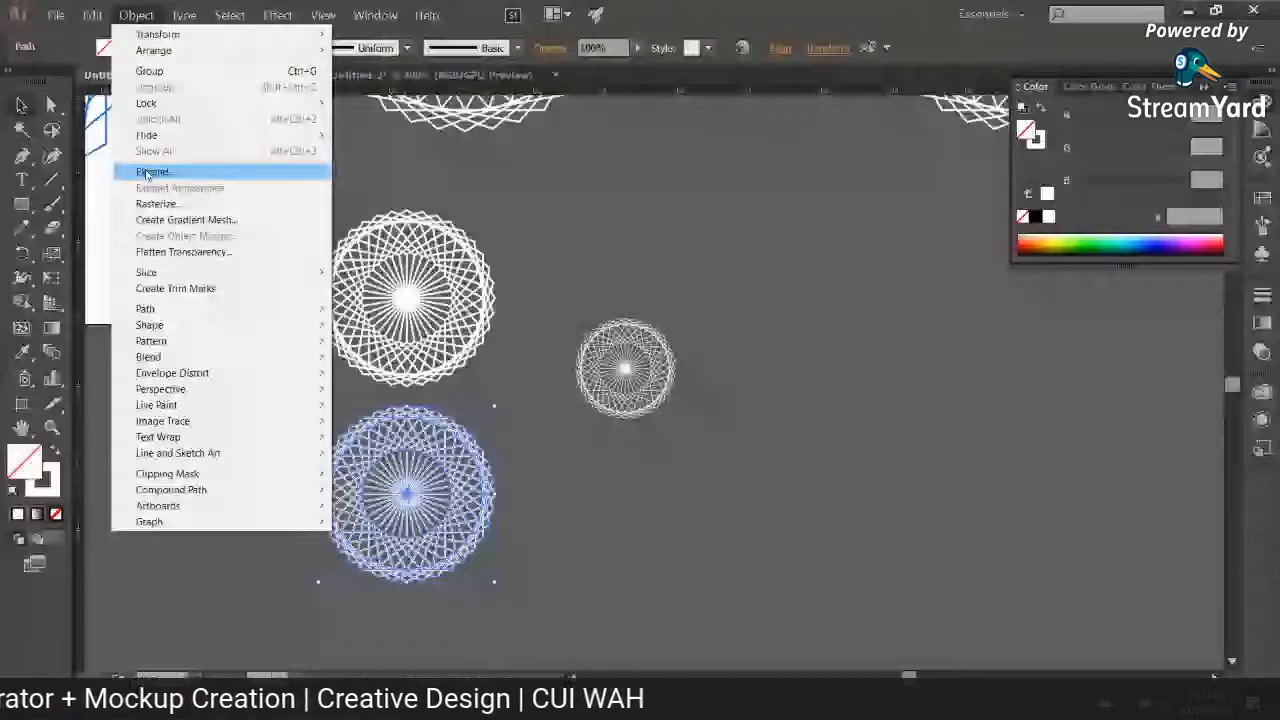
{"action": "left_click", "coordinate": [199, 177]}
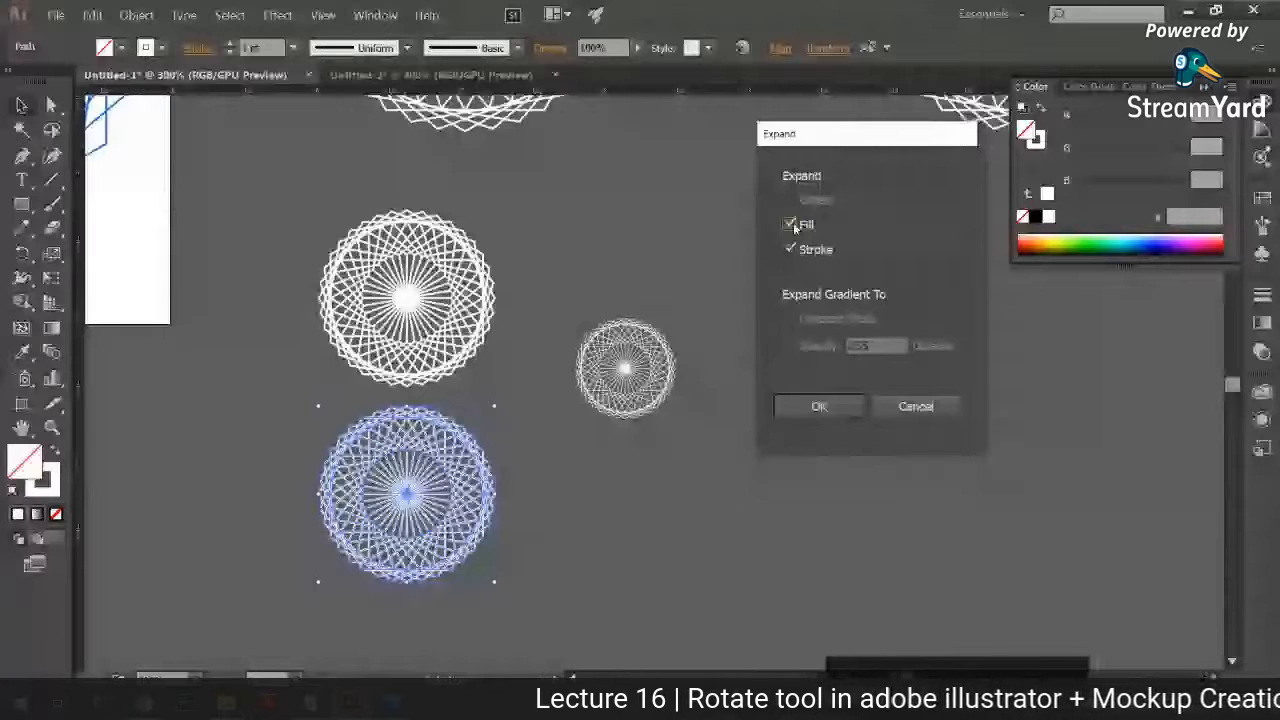
{"action": "left_click", "coordinate": [790, 225]}
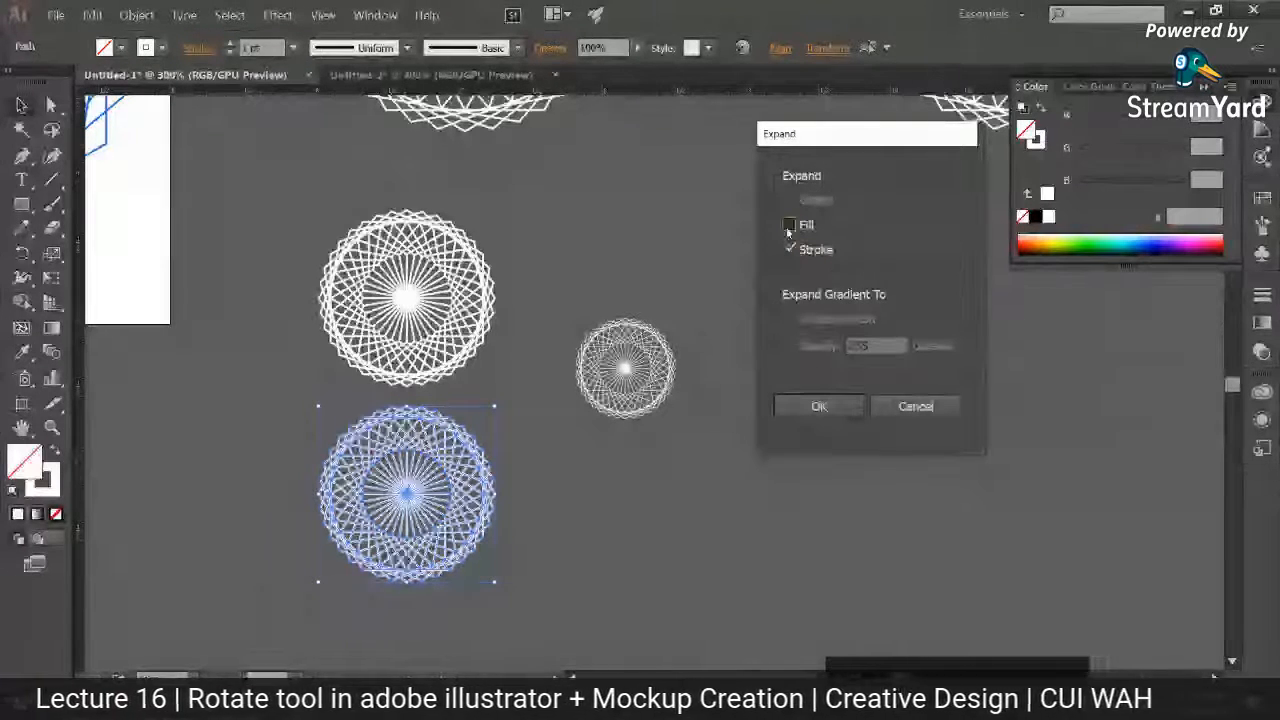
{"action": "left_click", "coordinate": [822, 405]}
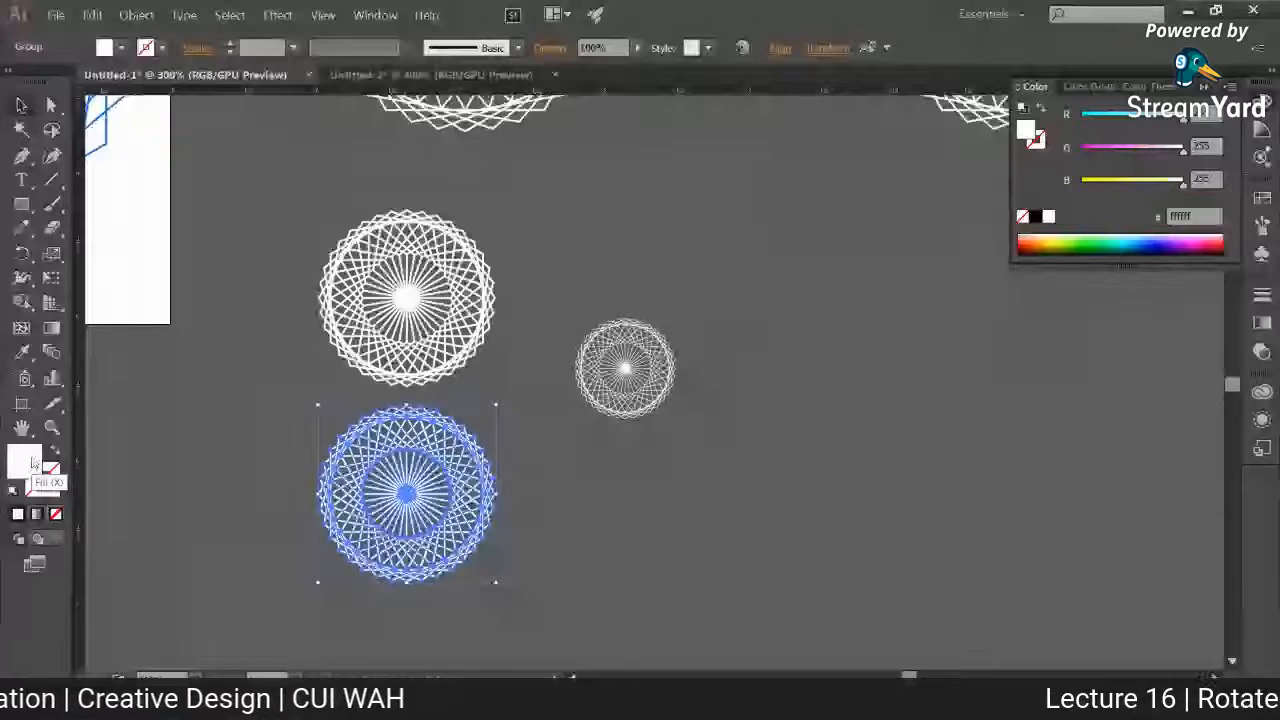
Step: In the Untitled-2 card, draw an open border line with a cut upper-left corner along the left and upper edges, with gold stroke and no fill
{"action": "left_click", "coordinate": [430, 75]}
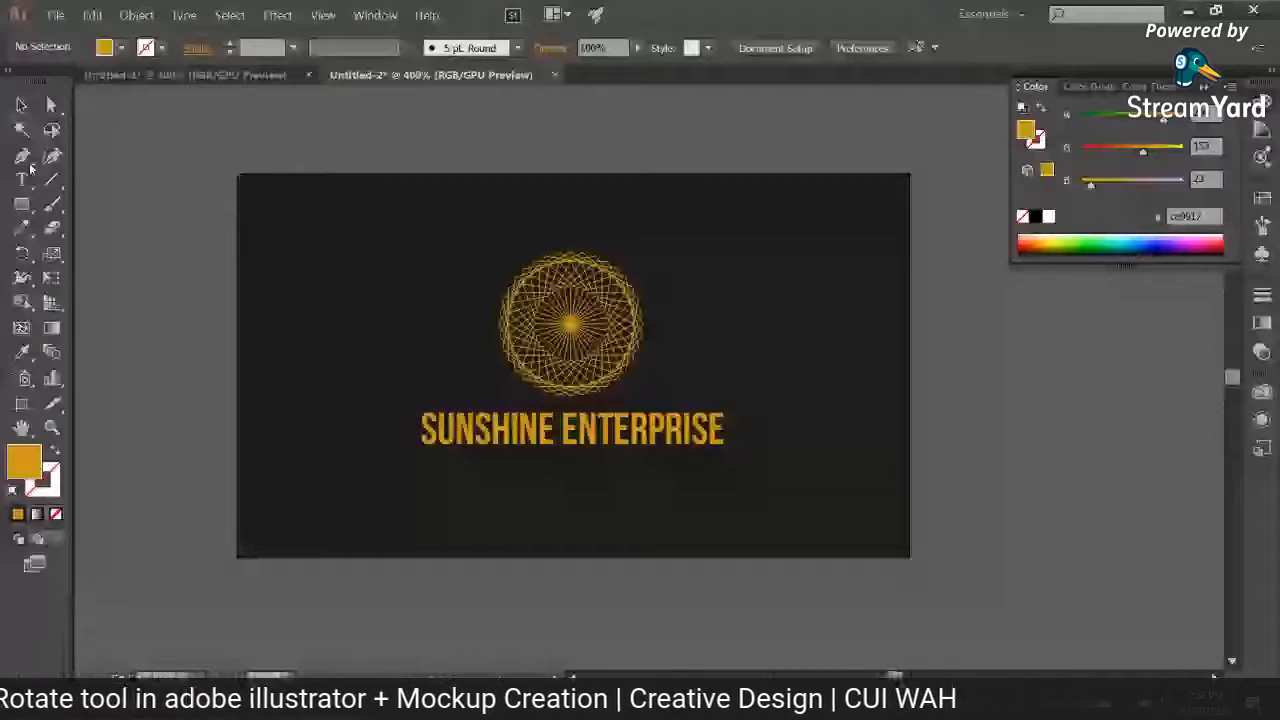
{"action": "left_click", "coordinate": [28, 164]}
{"action": "left_click", "coordinate": [263, 253]}
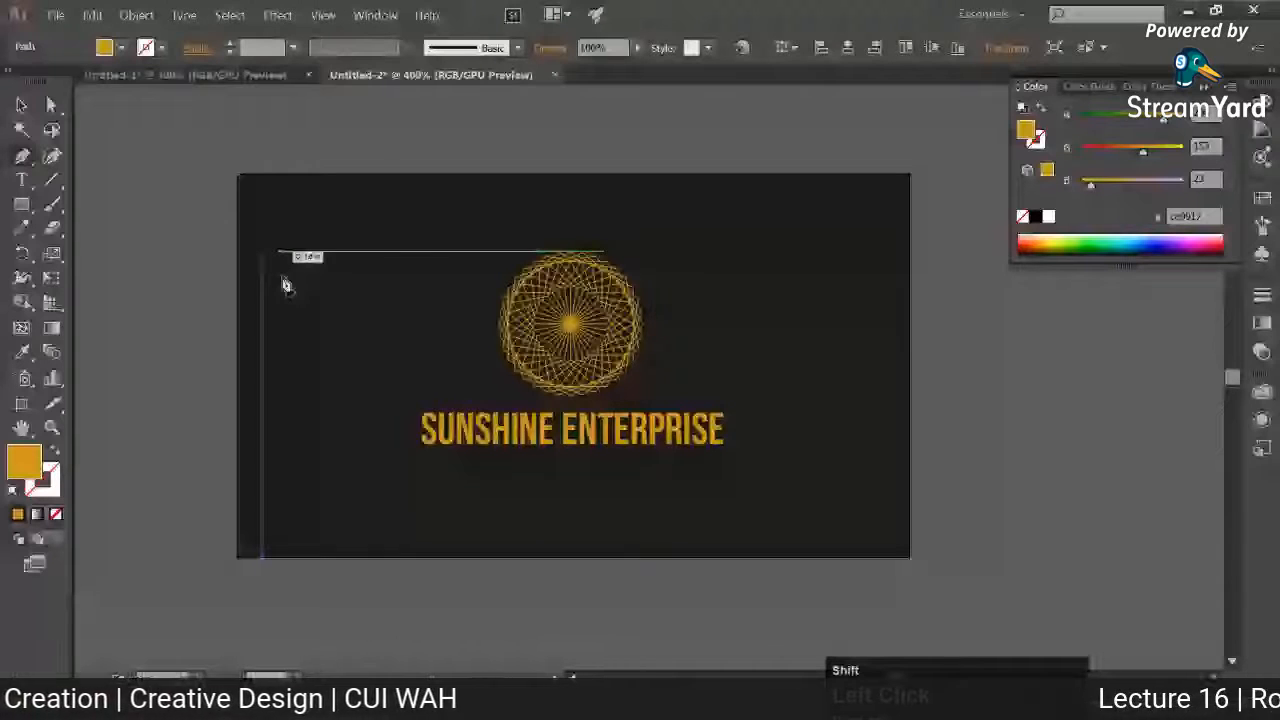
{"action": "left_click", "coordinate": [262, 243], "text": "shift"}
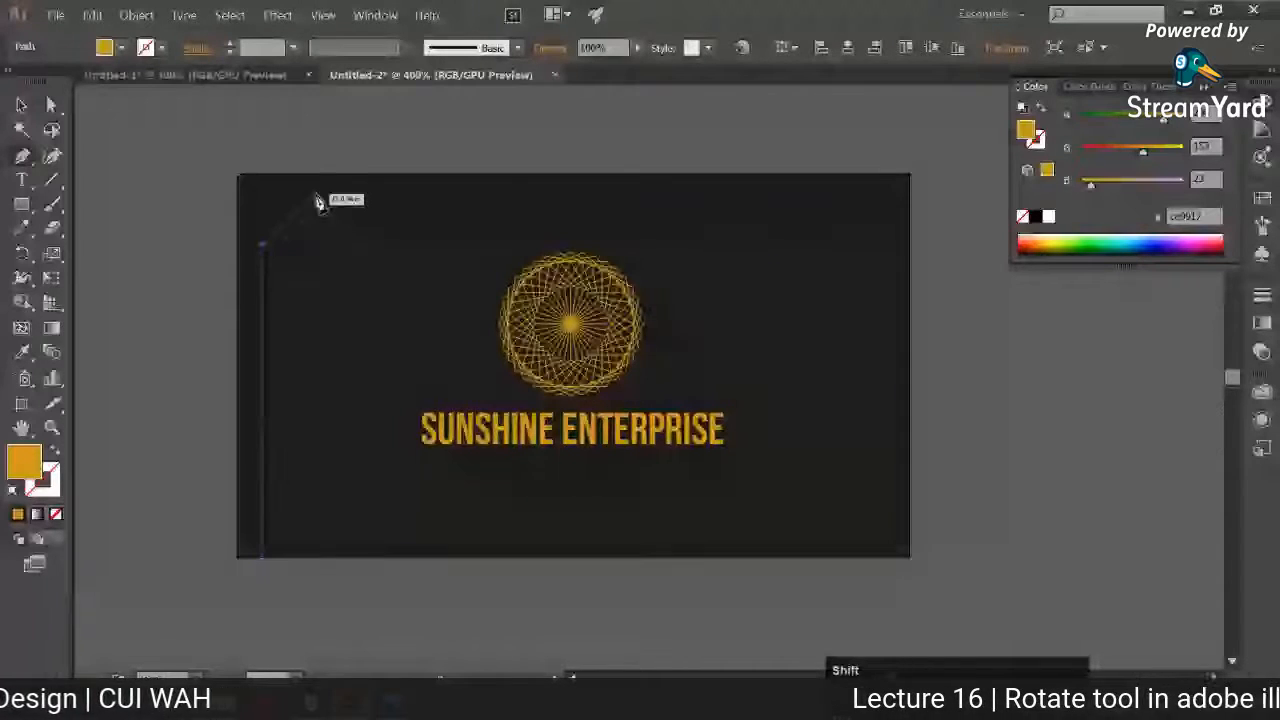
{"action": "left_click", "coordinate": [314, 192], "text": "shift"}
{"action": "left_click", "coordinate": [910, 192], "text": "shift"}
{"action": "key", "text": "shift+x"}
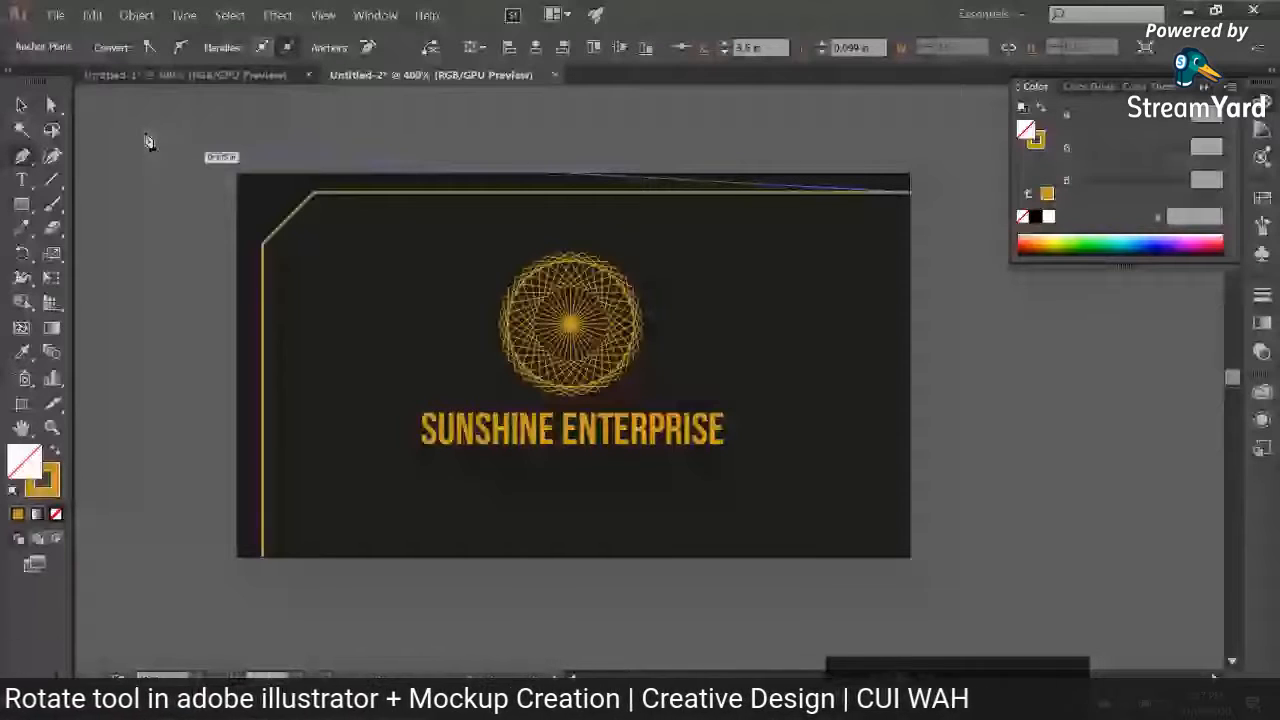
{"action": "left_click", "coordinate": [21, 104]}
{"action": "left_click_drag", "start_coordinate": [291, 218], "coordinate": [312, 240]}
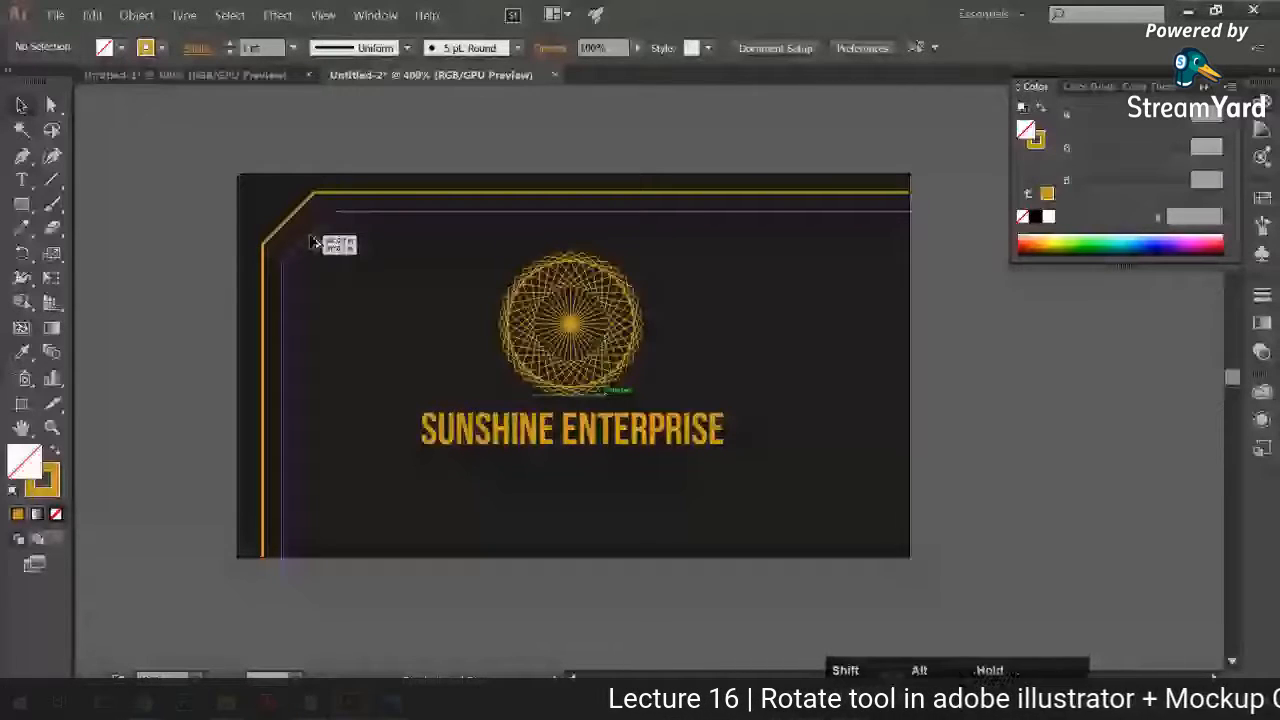
{"action": "left_click_drag", "start_coordinate": [312, 240], "coordinate": [306, 227]}
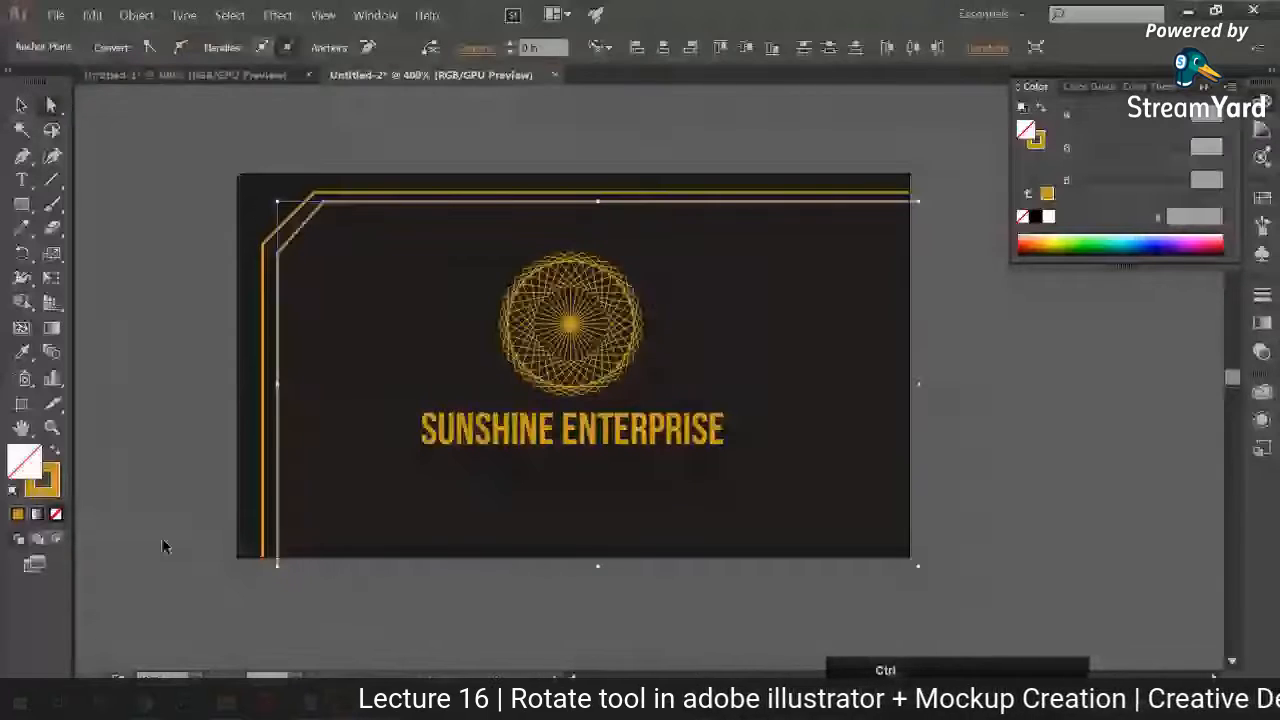
{"action": "key", "text": "ctrl+z"}
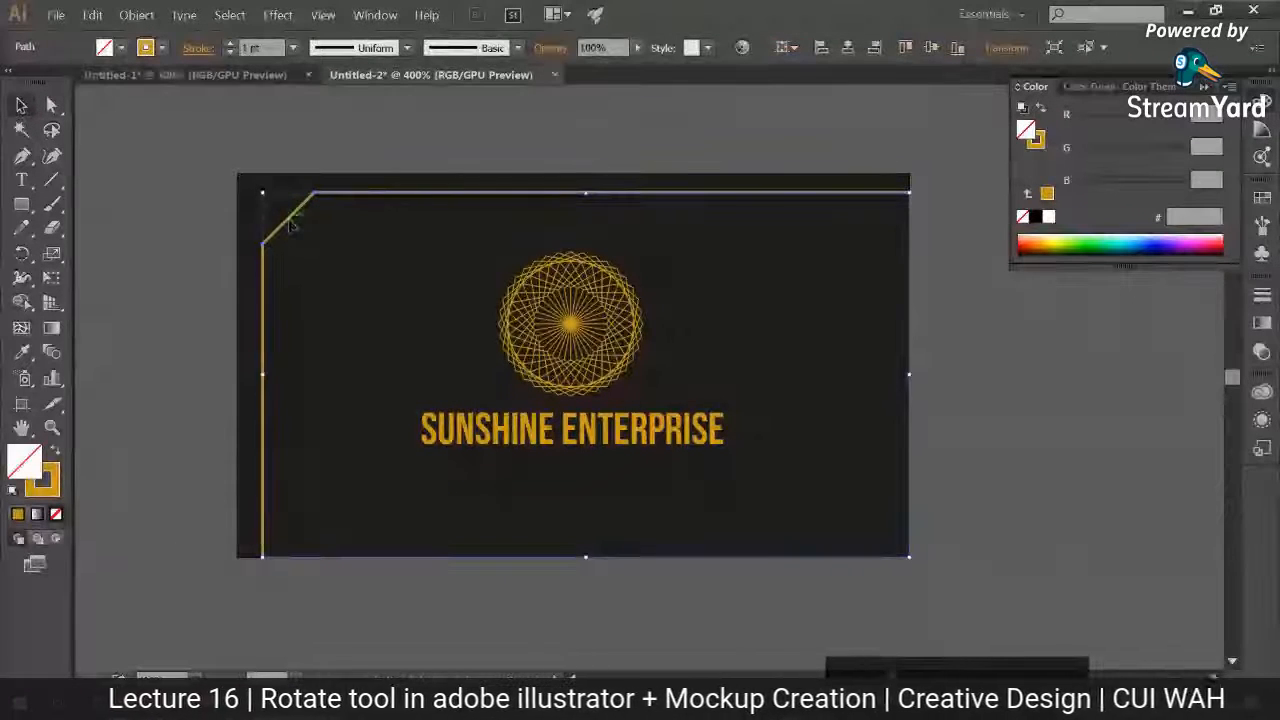
Step: Duplicate the gold border line diagonally inward and fit the copy's open ends to the card edges
{"action": "left_click_drag", "start_coordinate": [295, 222], "coordinate": [315, 241]}
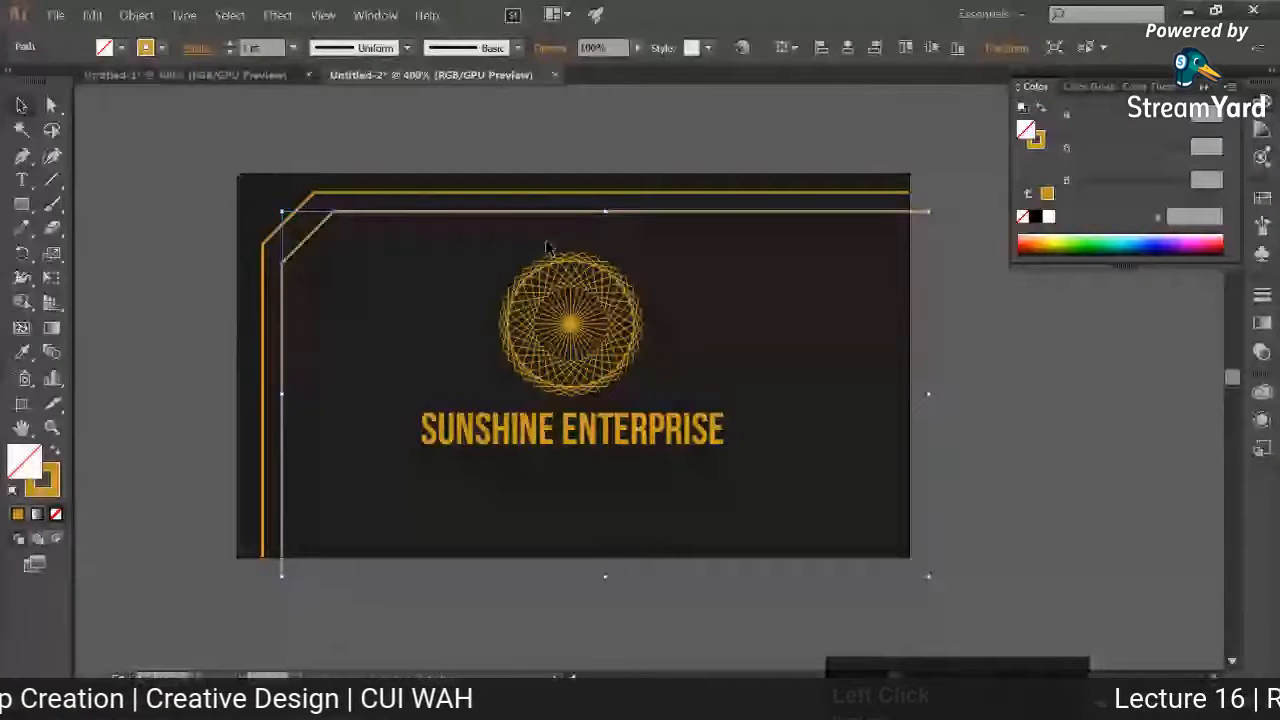
{"action": "key", "text": "a"}
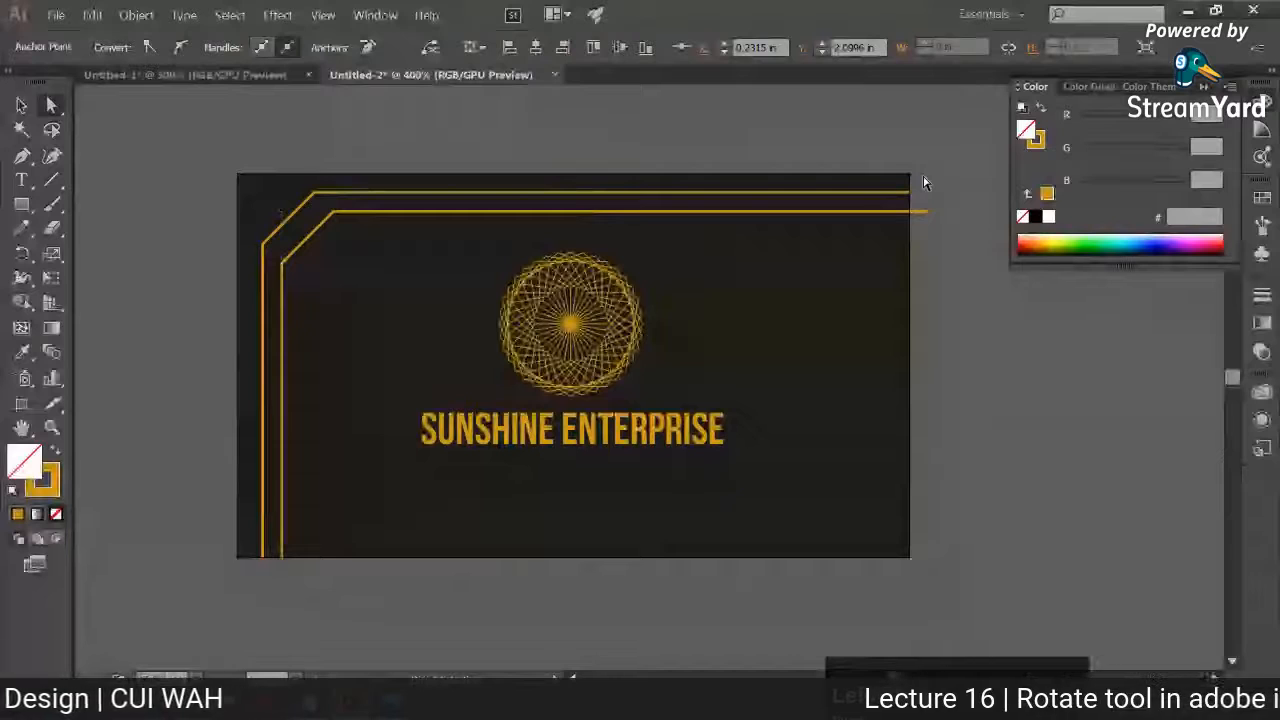
{"action": "left_click_drag", "start_coordinate": [927, 211], "coordinate": [912, 218]}
{"action": "left_click", "coordinate": [297, 251]}
{"action": "left_click", "coordinate": [284, 262]}
{"action": "key", "text": "v"}
{"action": "left_click", "coordinate": [268, 234]}
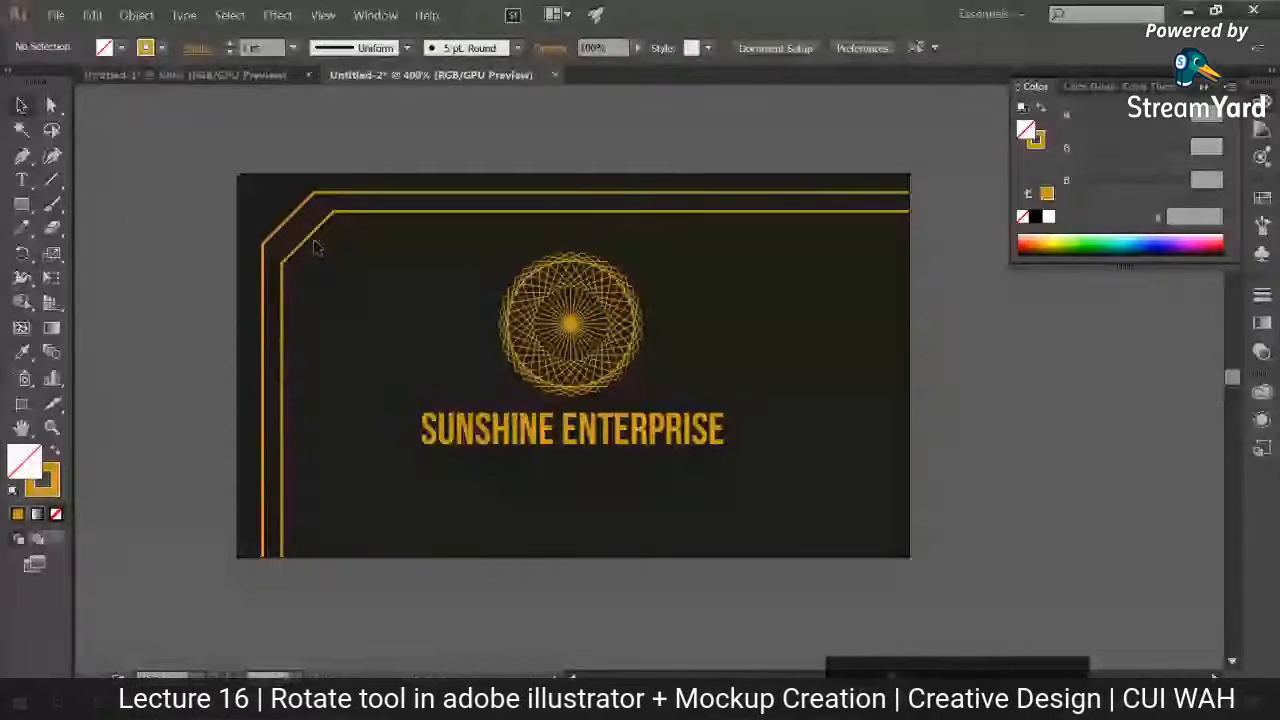
Step: Set the inner border line's stroke weight to 3 pt and give the outer border line the same stroke
{"action": "left_click", "coordinate": [311, 236]}
{"action": "left_click", "coordinate": [230, 43]}
{"action": "left_click", "coordinate": [230, 43]}
{"action": "left_click", "coordinate": [171, 222]}
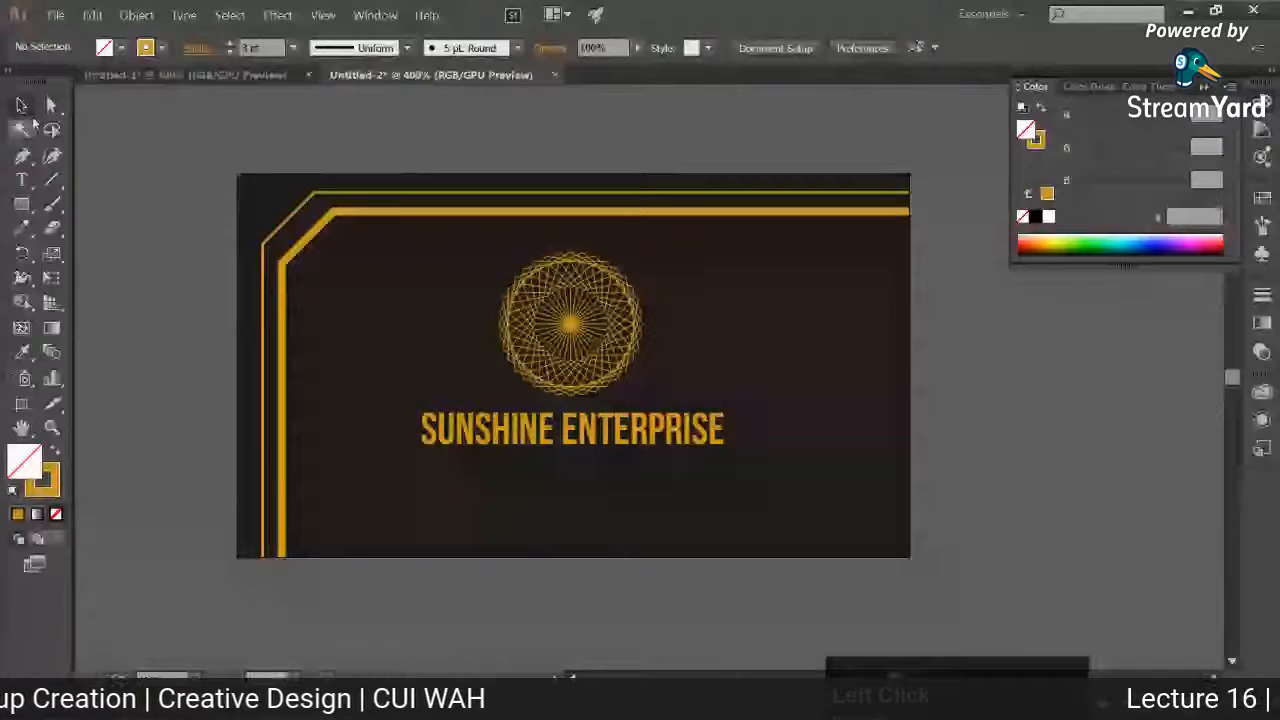
{"action": "left_click", "coordinate": [262, 290]}
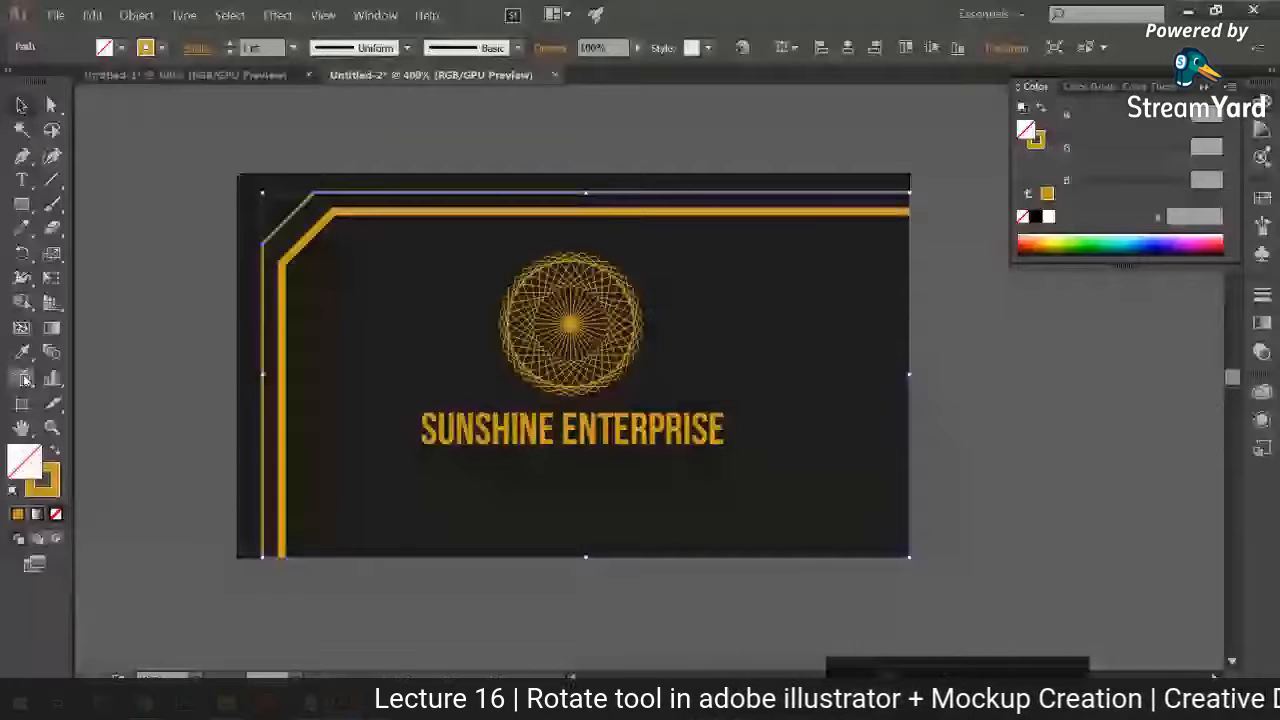
{"action": "left_click", "coordinate": [26, 380]}
{"action": "left_click", "coordinate": [287, 257]}
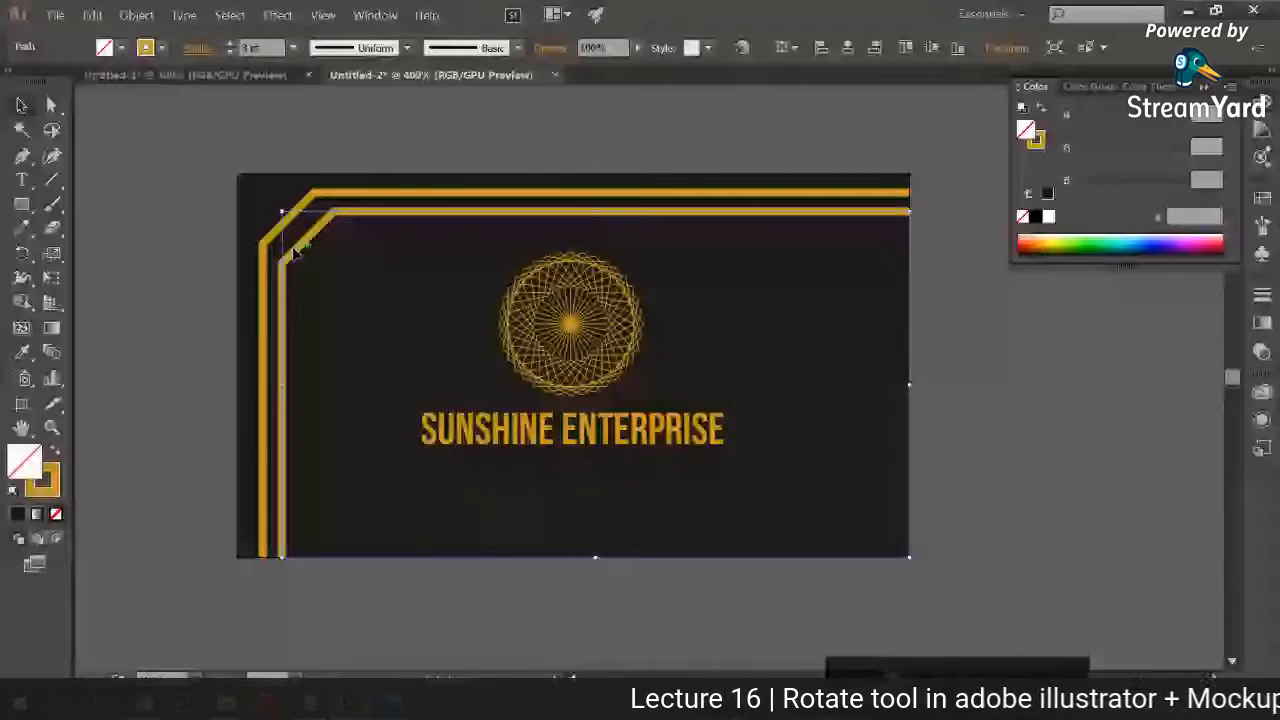
Step: Place a copy of the 1 pt border line, rotated 180°, along the card's right and lower edges
{"action": "left_click_drag", "start_coordinate": [313, 464], "coordinate": [306, 520]}
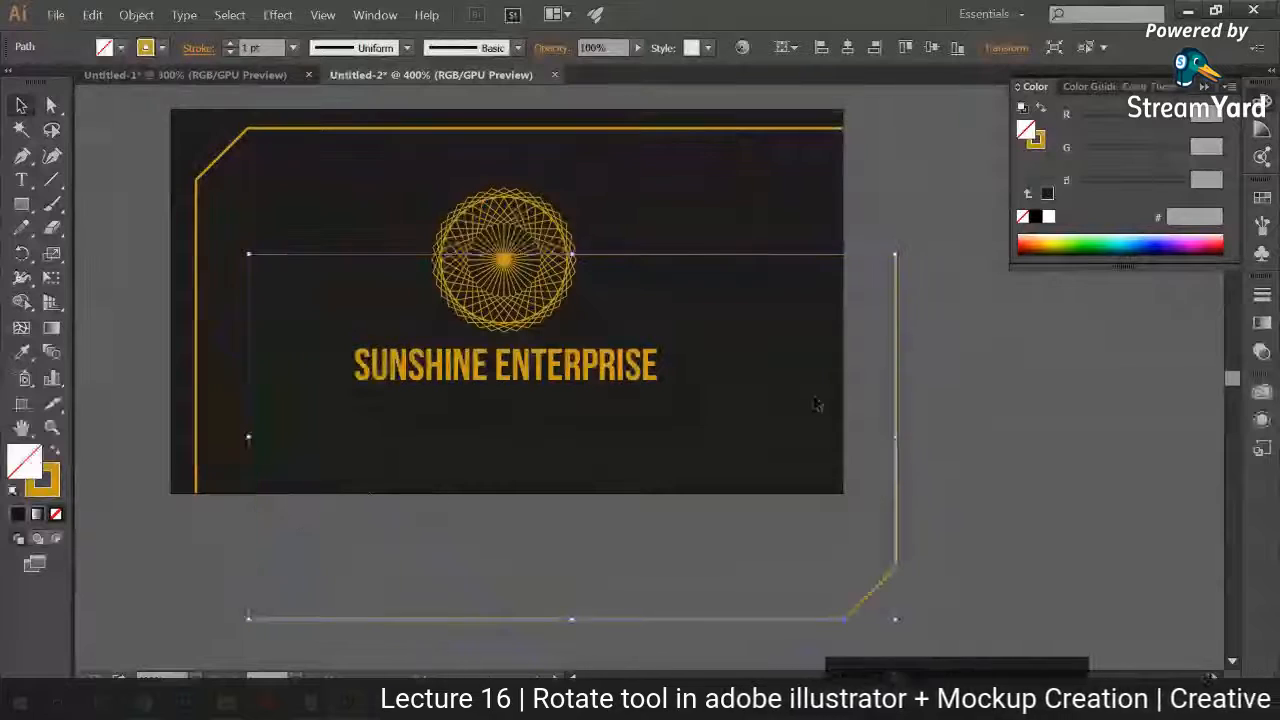
{"action": "left_click_drag", "start_coordinate": [896, 460], "coordinate": [818, 324]}
{"action": "left_click", "coordinate": [1082, 375]}
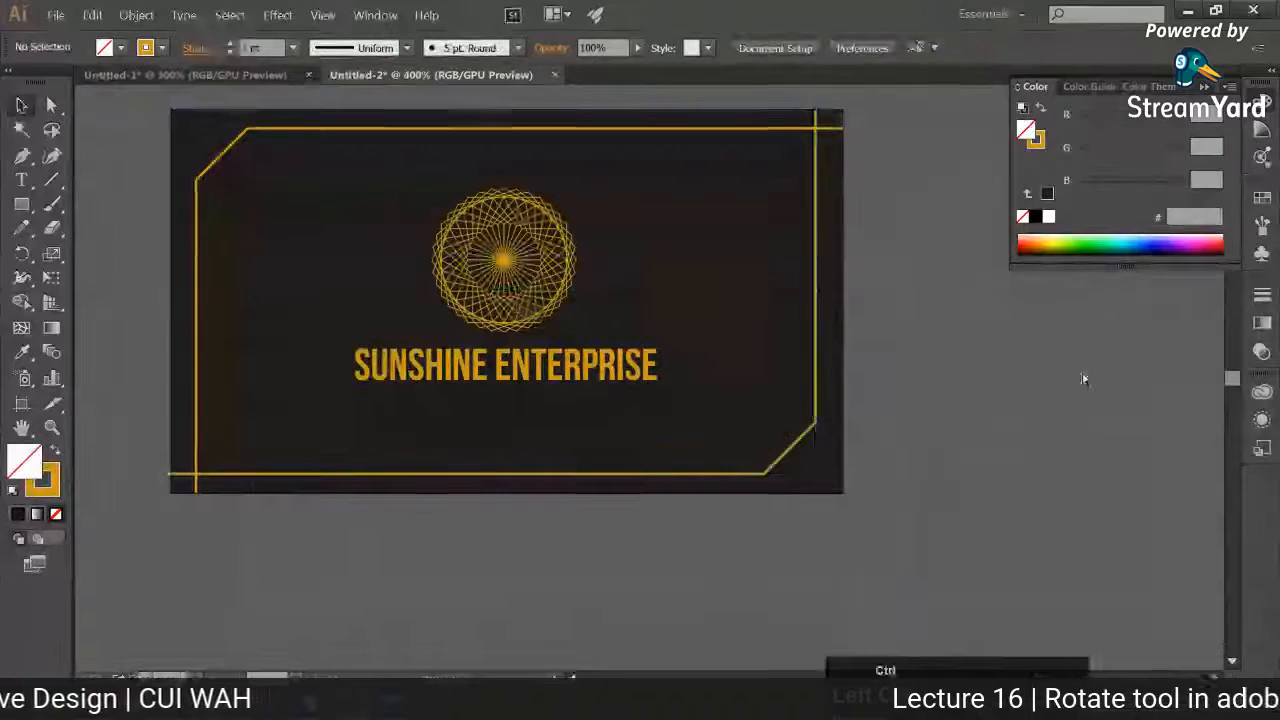
Step: Save the card to the Desktop as an Adobe Illustrator file named "Sunshine Enterprise business card front side"
{"action": "key", "text": "ctrl+minus"}
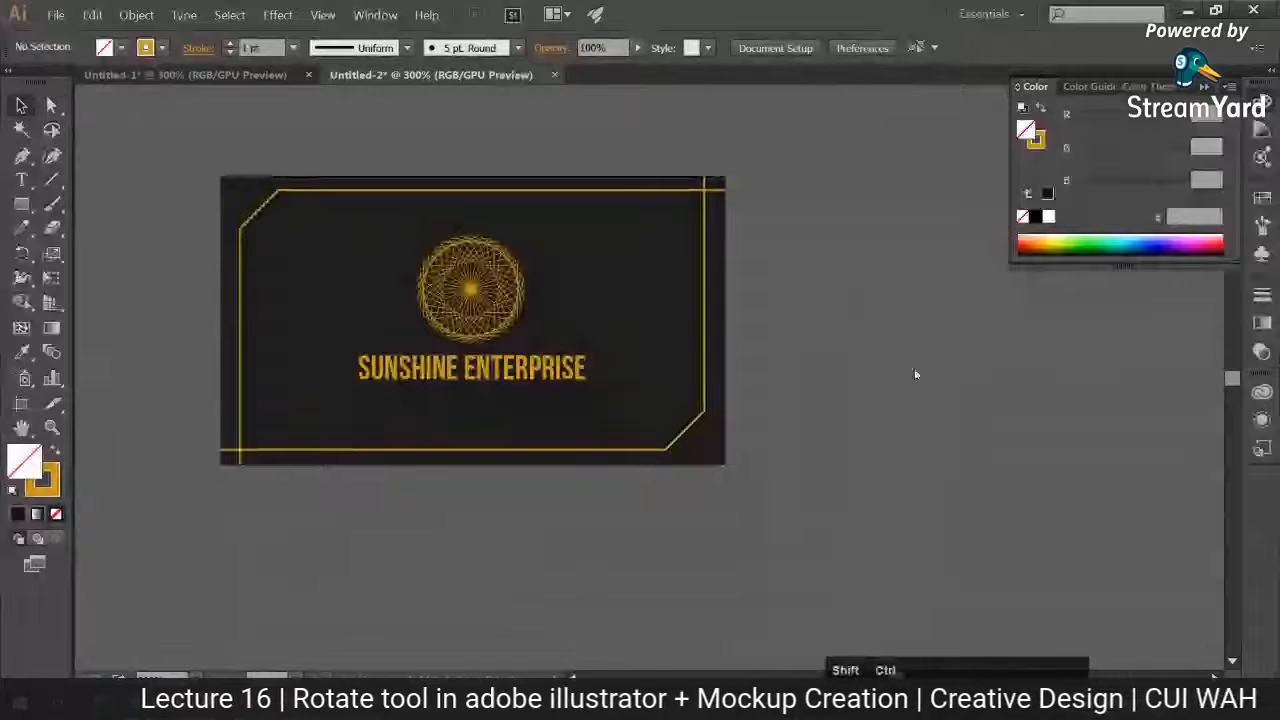
{"action": "key", "text": "ctrl+shift+s"}
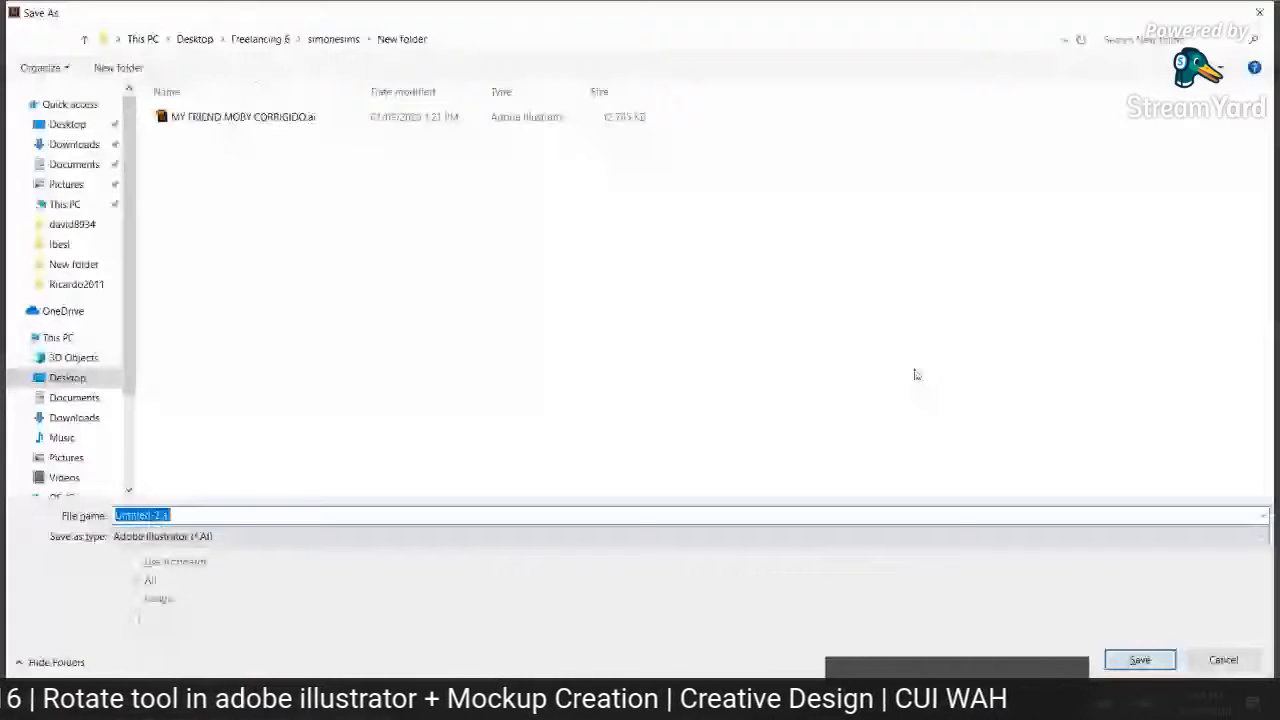
{"action": "left_click", "coordinate": [68, 125]}
{"action": "left_click", "coordinate": [323, 515]}
{"action": "type", "text": "Sunshin"}
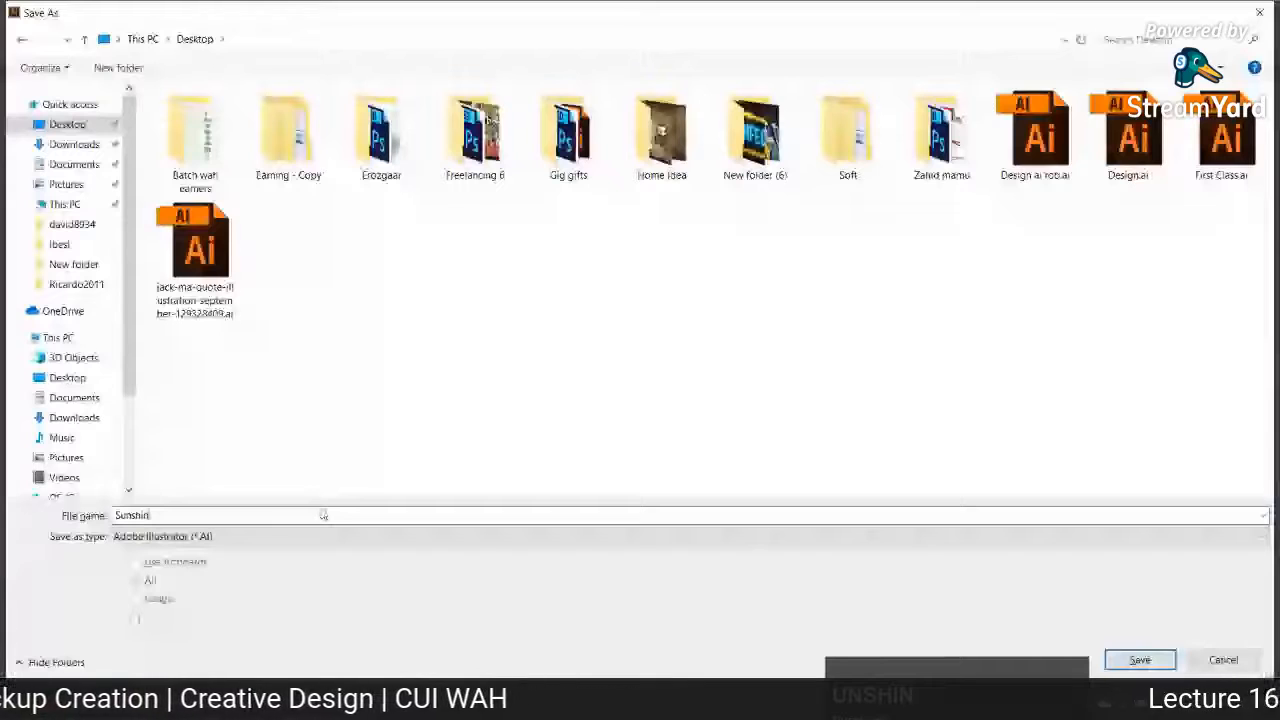
{"action": "type", "text": "e Enterp"}
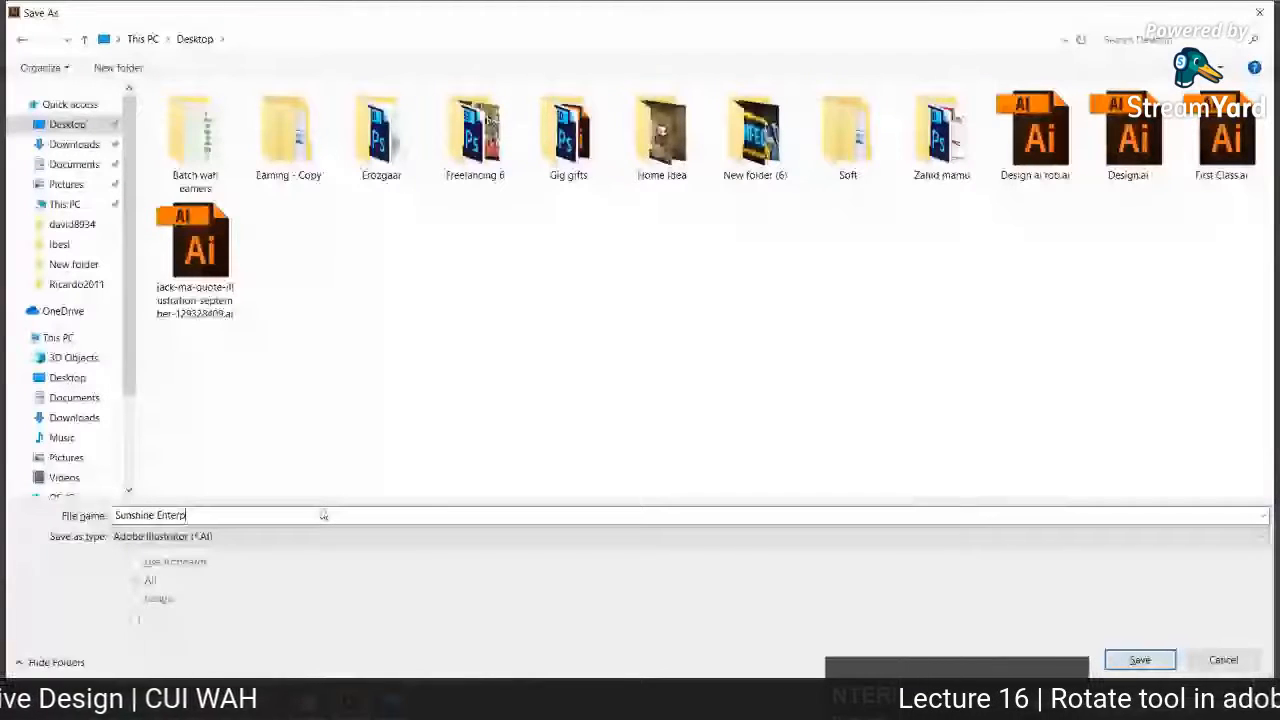
{"action": "type", "text": "rise business "}
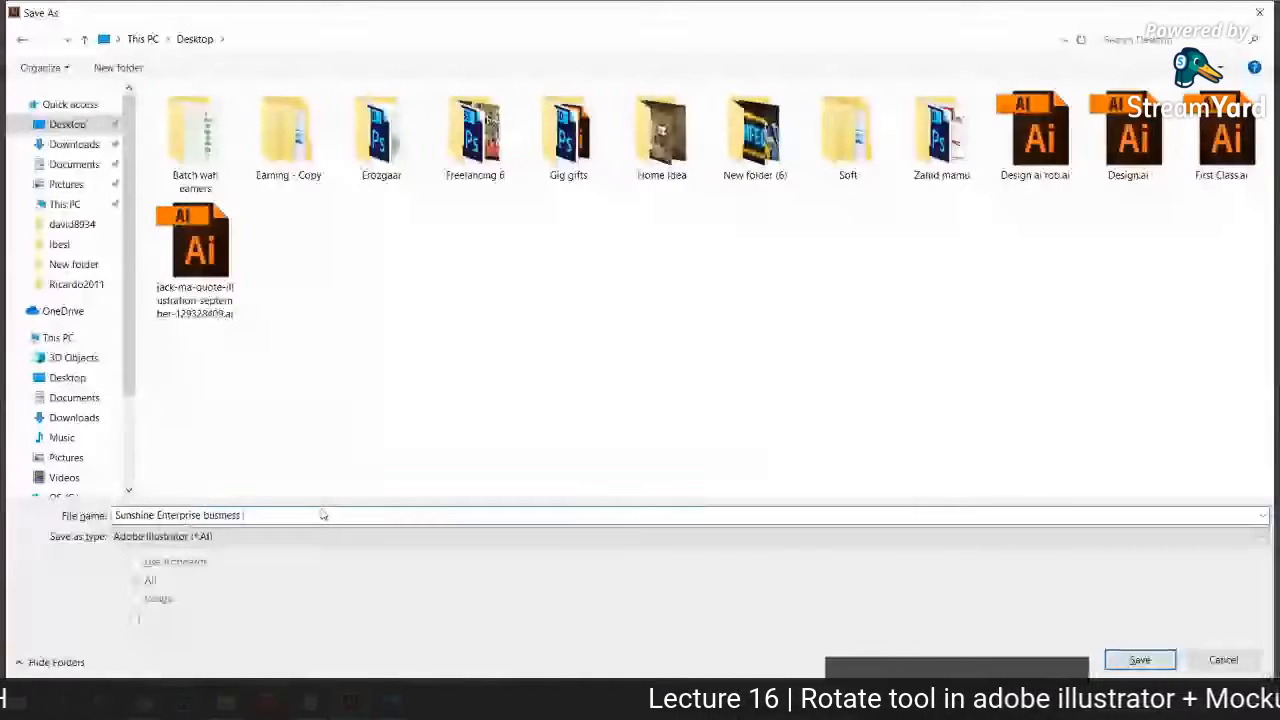
{"action": "type", "text": "card front side"}
{"action": "left_click", "coordinate": [1147, 664]}
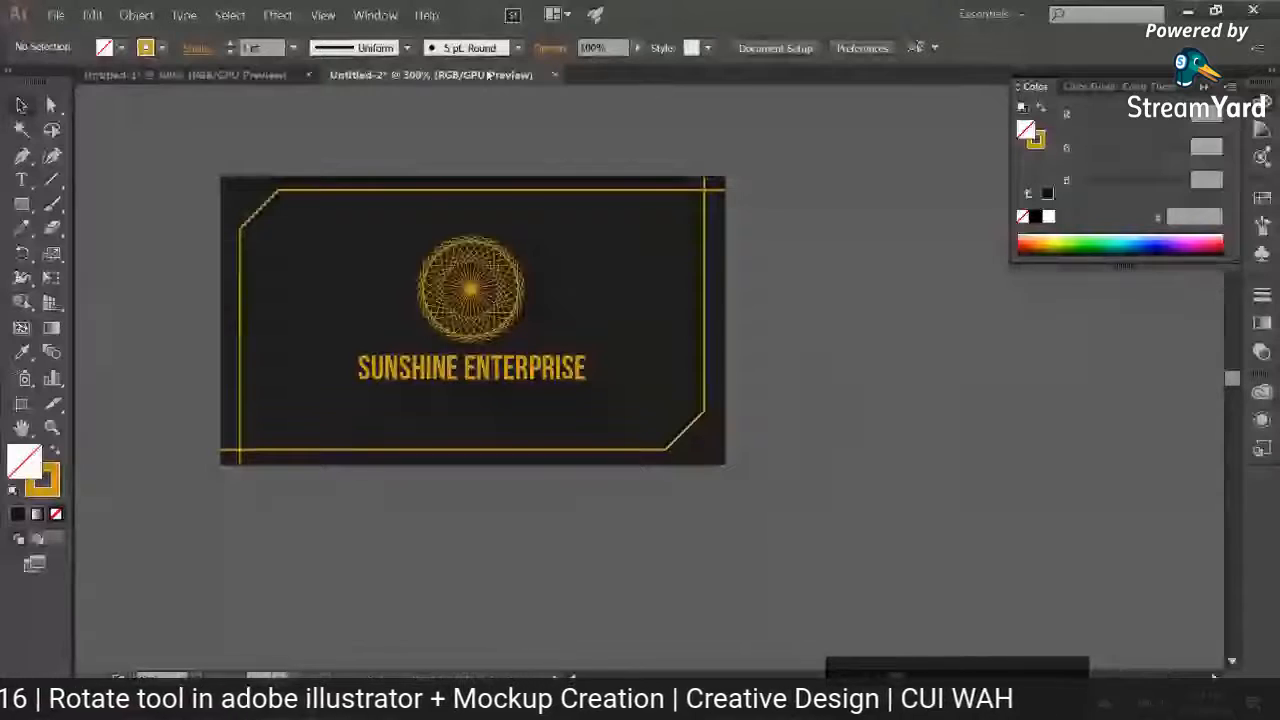
Step: Export the front side card as a JPG image and view it in Photos
{"action": "left_click", "coordinate": [56, 15]}
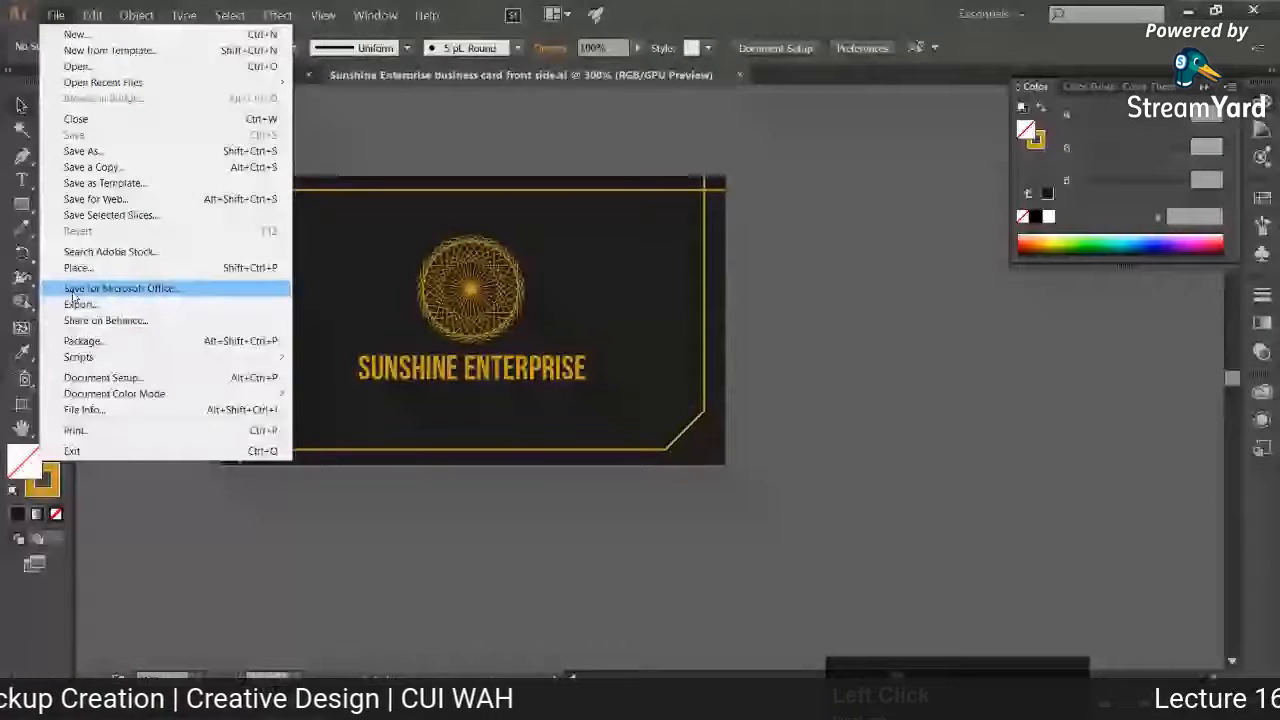
{"action": "left_click", "coordinate": [78, 304]}
{"action": "left_click", "coordinate": [173, 536]}
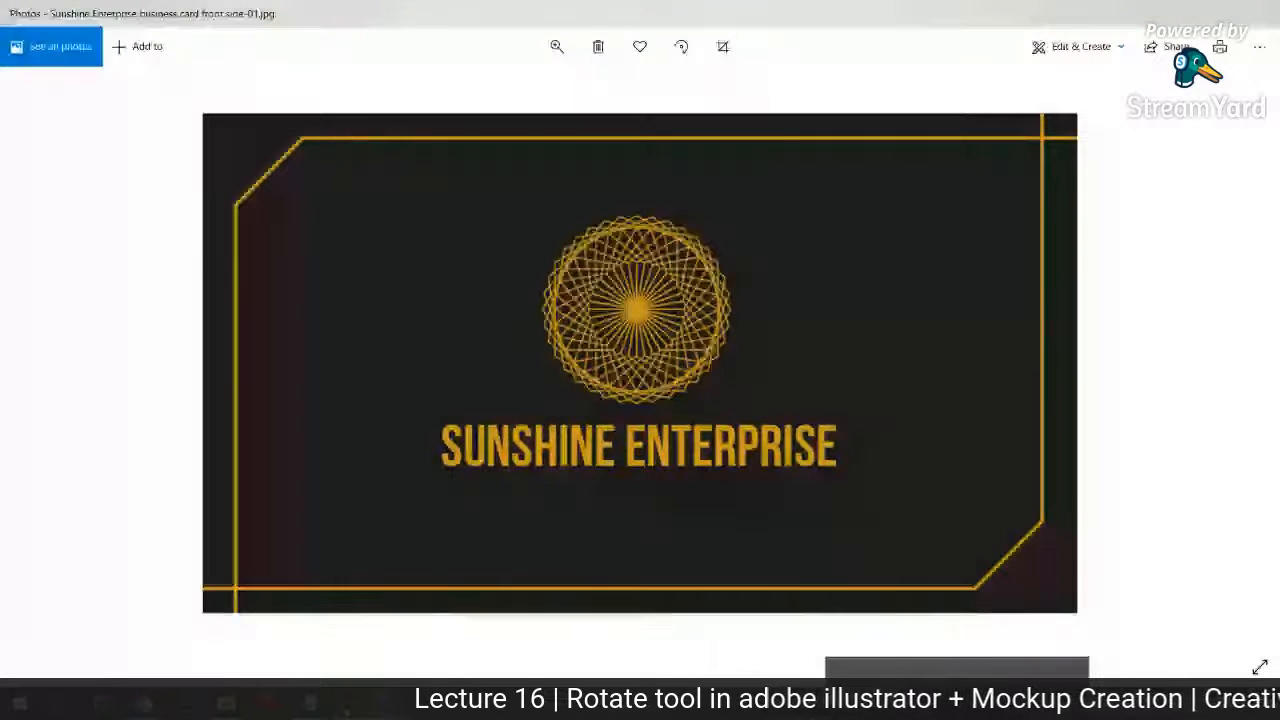
Step: Return to Illustrator and create a new document with the default settings
{"action": "key", "text": "alt+Tab"}
{"action": "key", "text": "ctrl+n"}
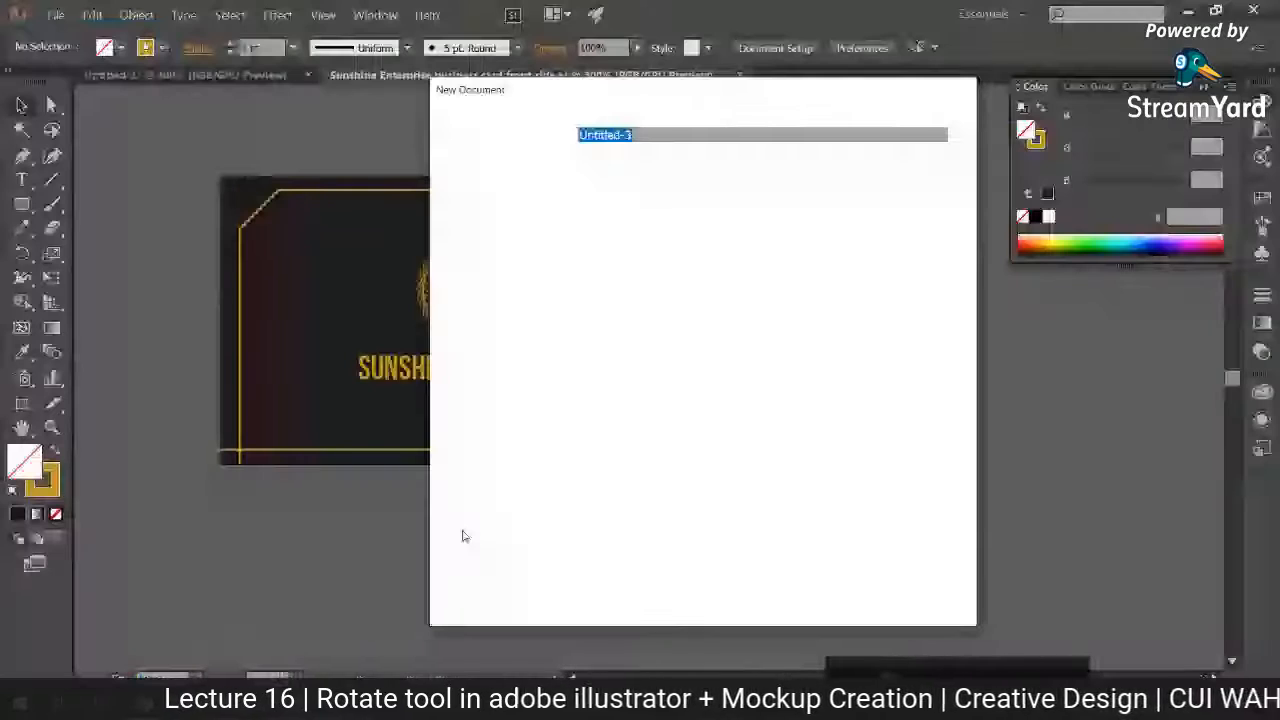
{"action": "key", "text": "Return"}
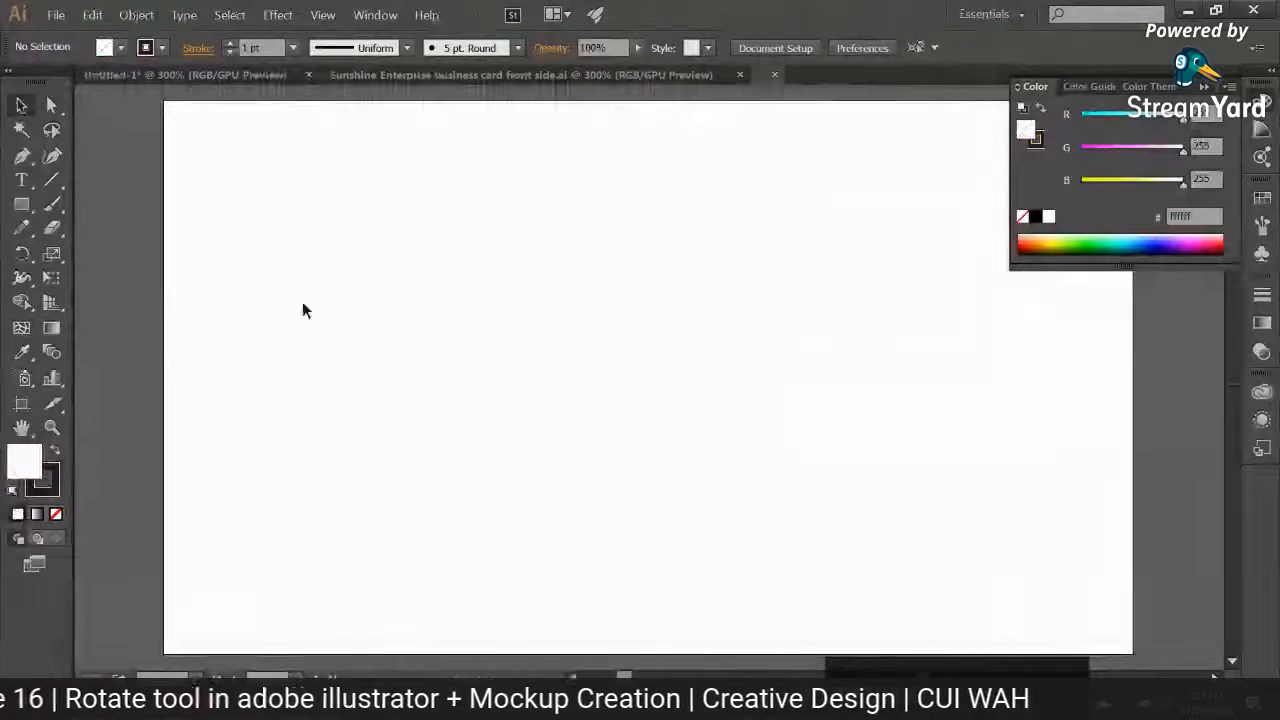
Step: Copy both gold border lines from the front side card into the same position in the Untitled-3 document
{"action": "left_click", "coordinate": [488, 76]}
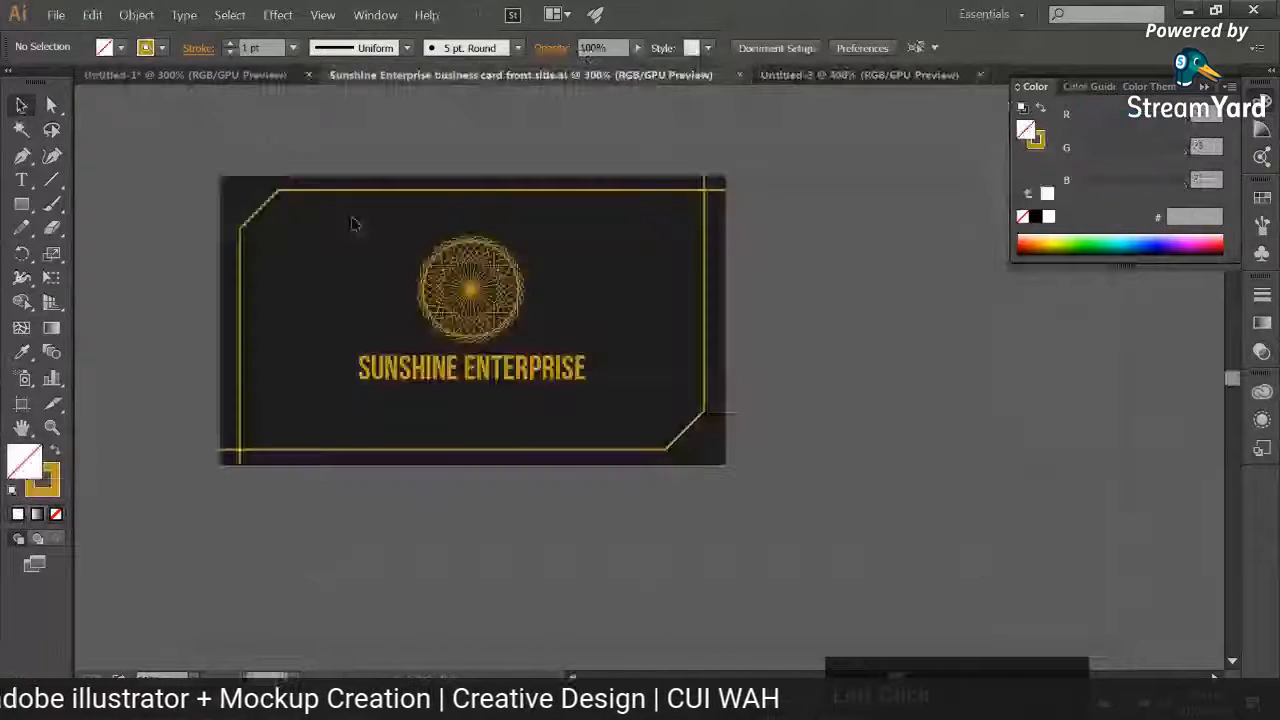
{"action": "left_click", "coordinate": [251, 236]}
{"action": "left_click", "coordinate": [871, 76]}
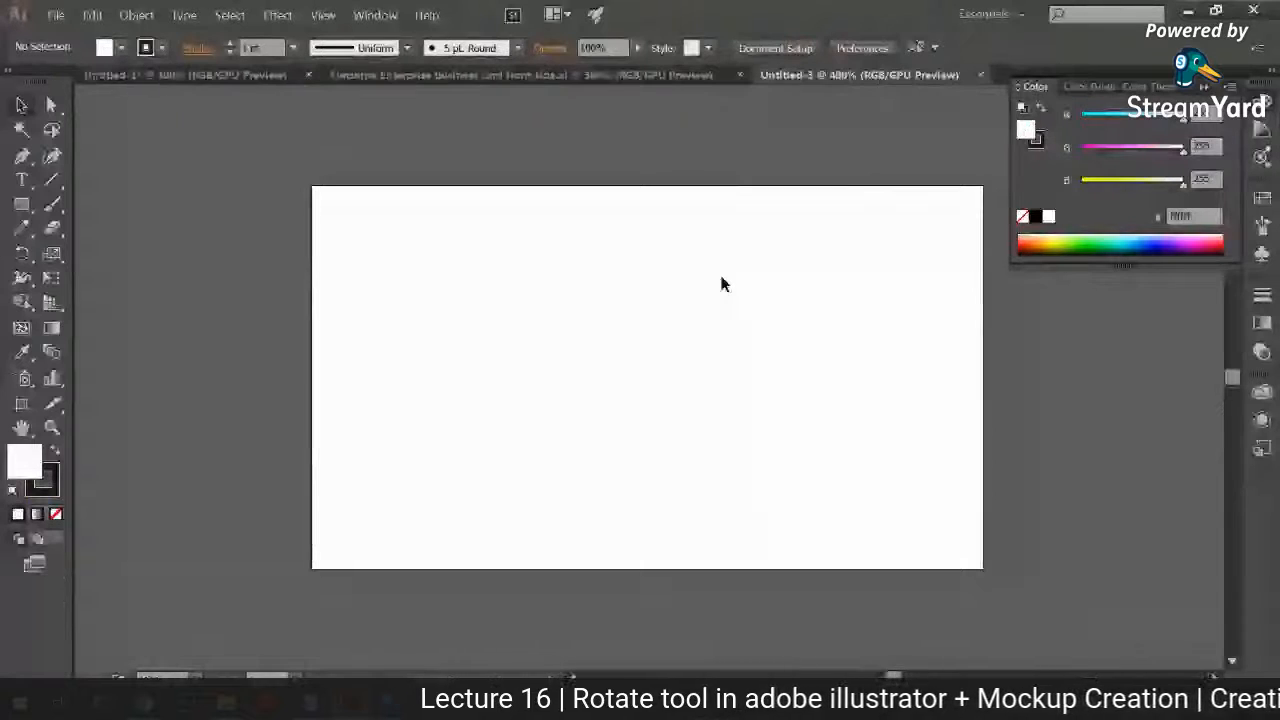
{"action": "left_click", "coordinate": [640, 76]}
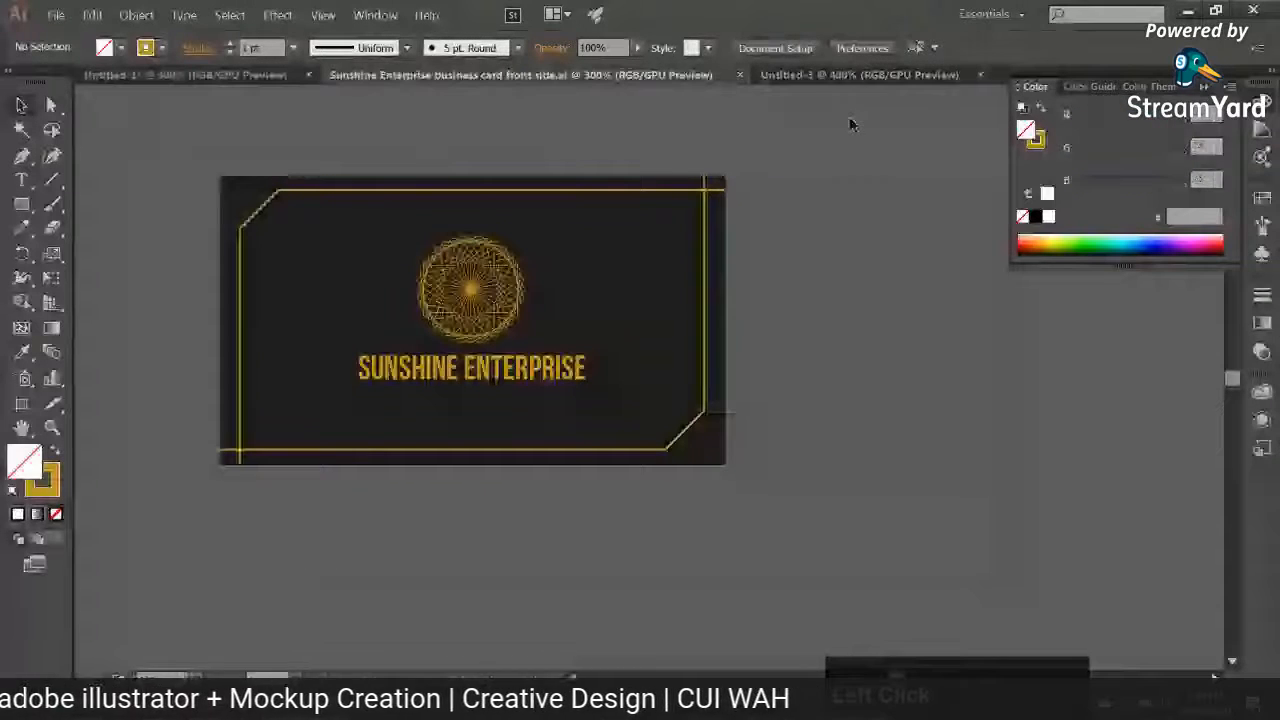
{"action": "left_click", "coordinate": [850, 76]}
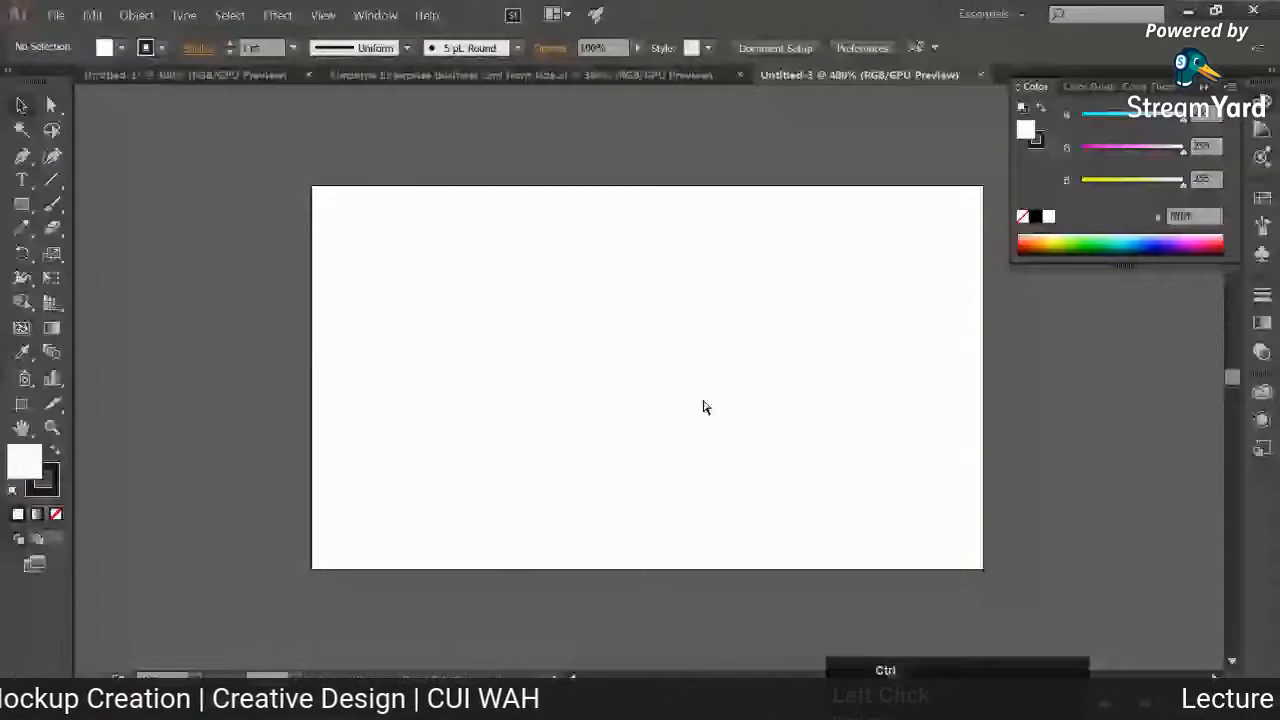
{"action": "key", "text": "ctrl+v"}
Step: Sample the front side card's dark background colour and copy its hex code 1d1d1b
{"action": "left_click", "coordinate": [537, 76]}
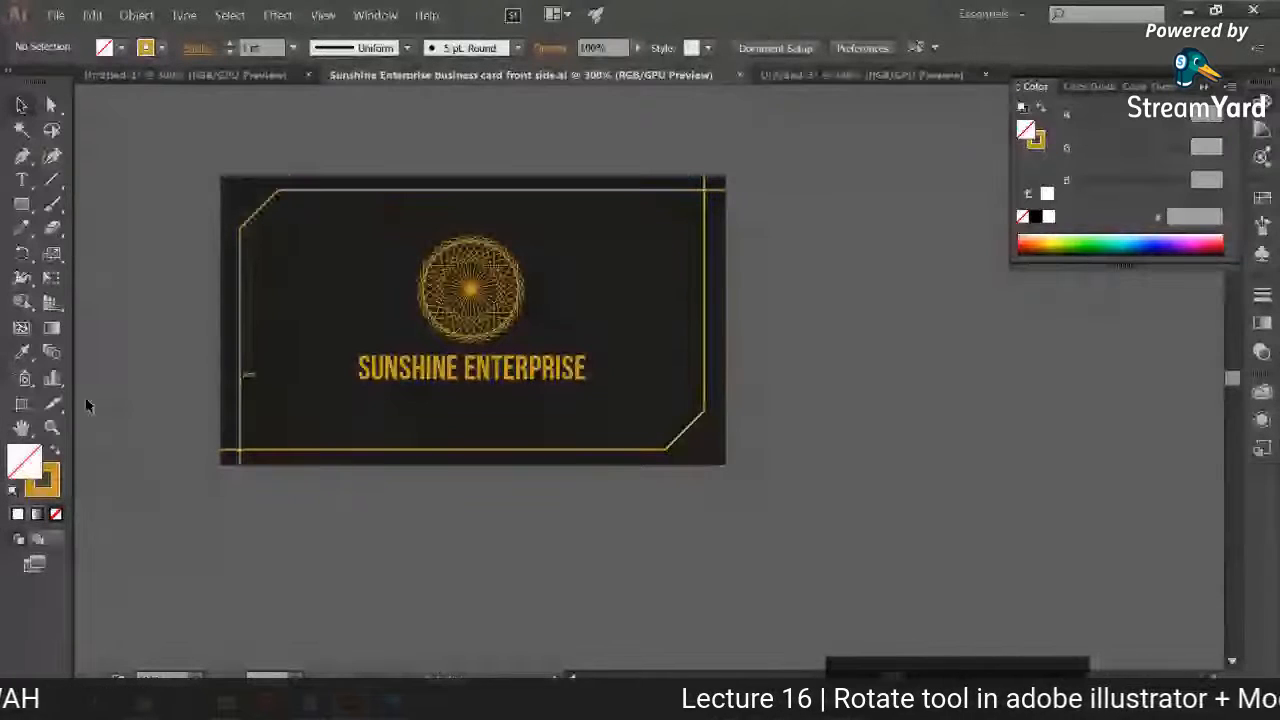
{"action": "left_click", "coordinate": [22, 352]}
{"action": "left_click", "coordinate": [300, 400]}
{"action": "double_click", "coordinate": [24, 461]}
{"action": "key", "text": "ctrl+c"}
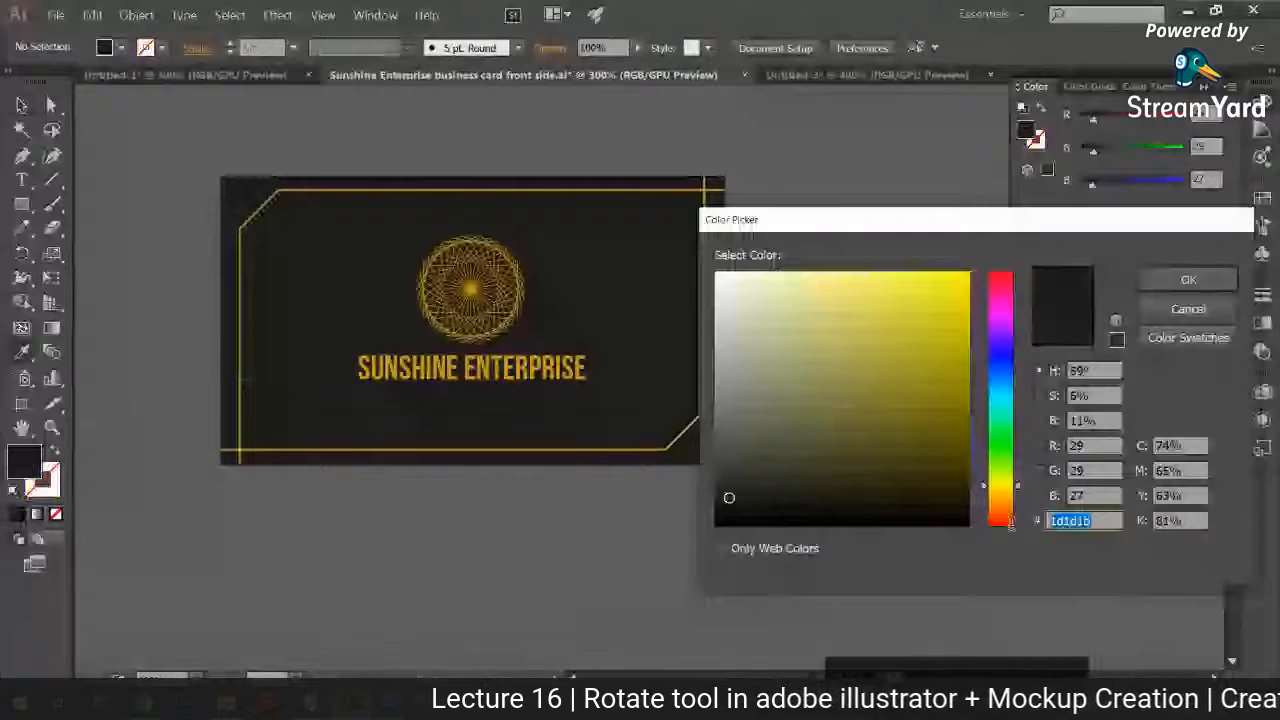
{"action": "left_click", "coordinate": [1192, 308]}
Step: Change the stroke colour of both border lines in Untitled-3 to 1d1d1b
{"action": "left_click", "coordinate": [855, 79]}
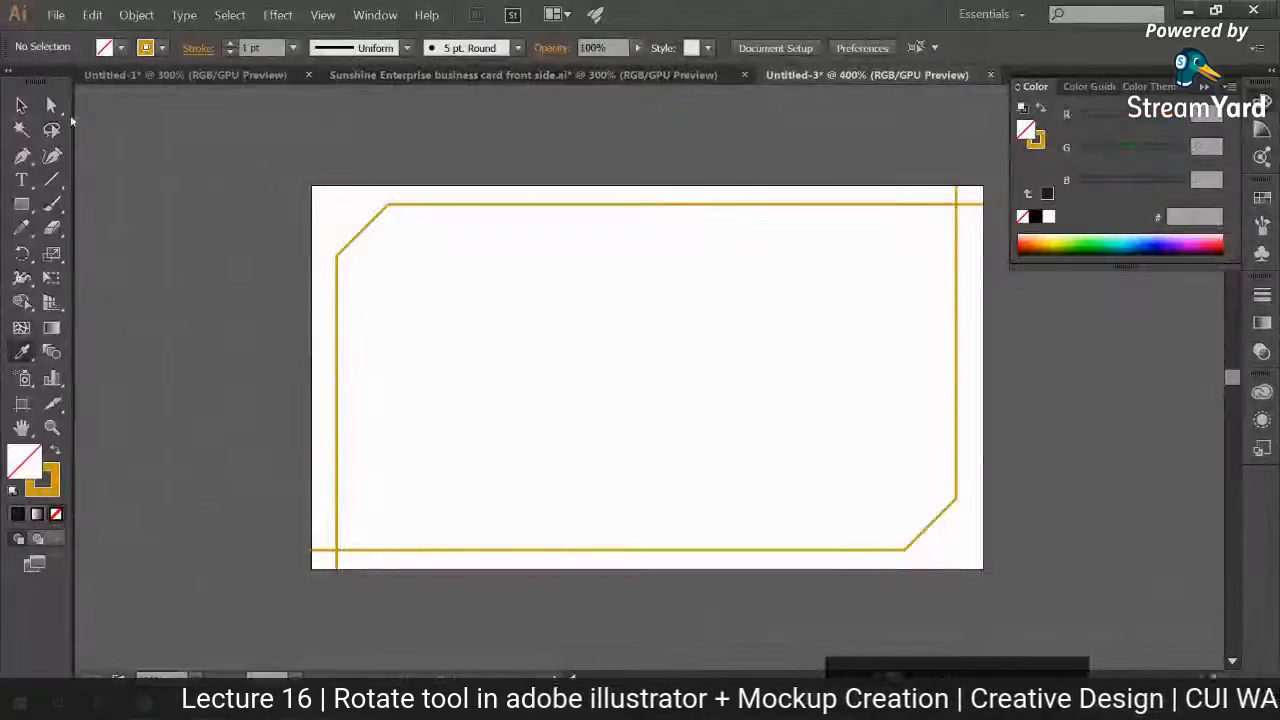
{"action": "left_click", "coordinate": [22, 106]}
{"action": "left_click_drag", "start_coordinate": [354, 211], "coordinate": [437, 366]}
{"action": "double_click", "coordinate": [43, 480]}
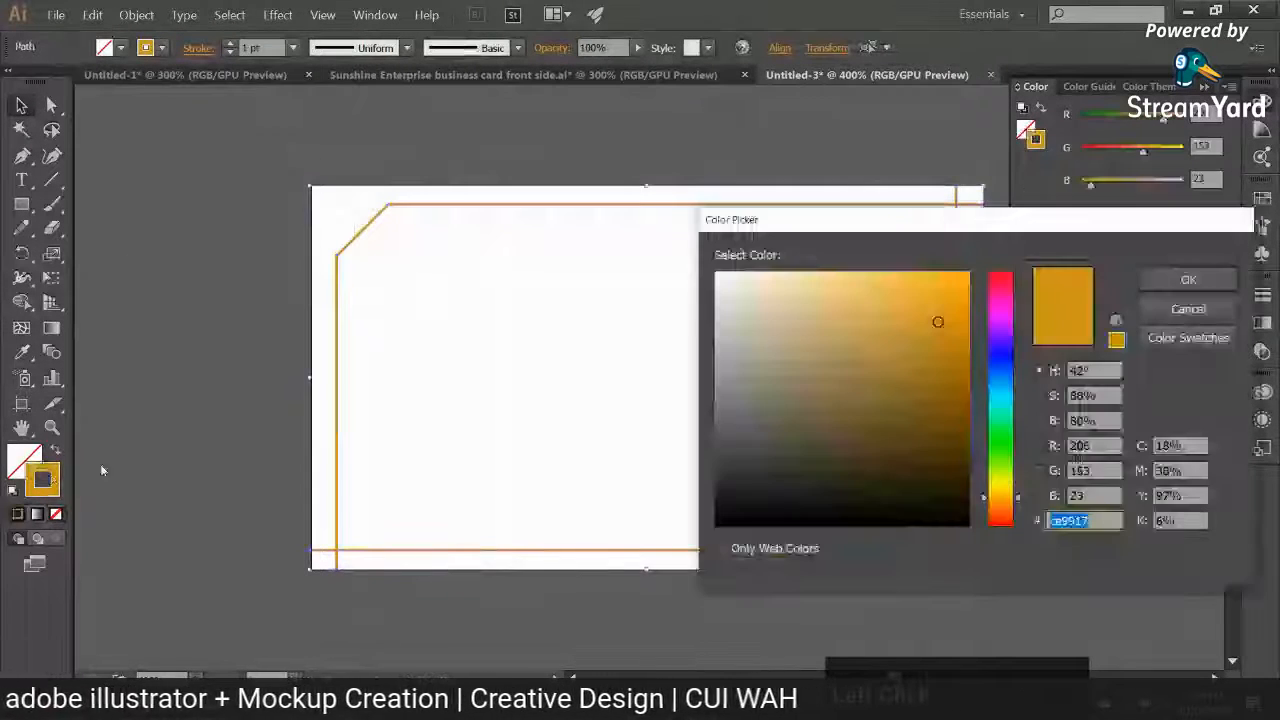
{"action": "key", "text": "ctrl+v"}
{"action": "key", "text": "Return"}
{"action": "left_click", "coordinate": [700, 394]}
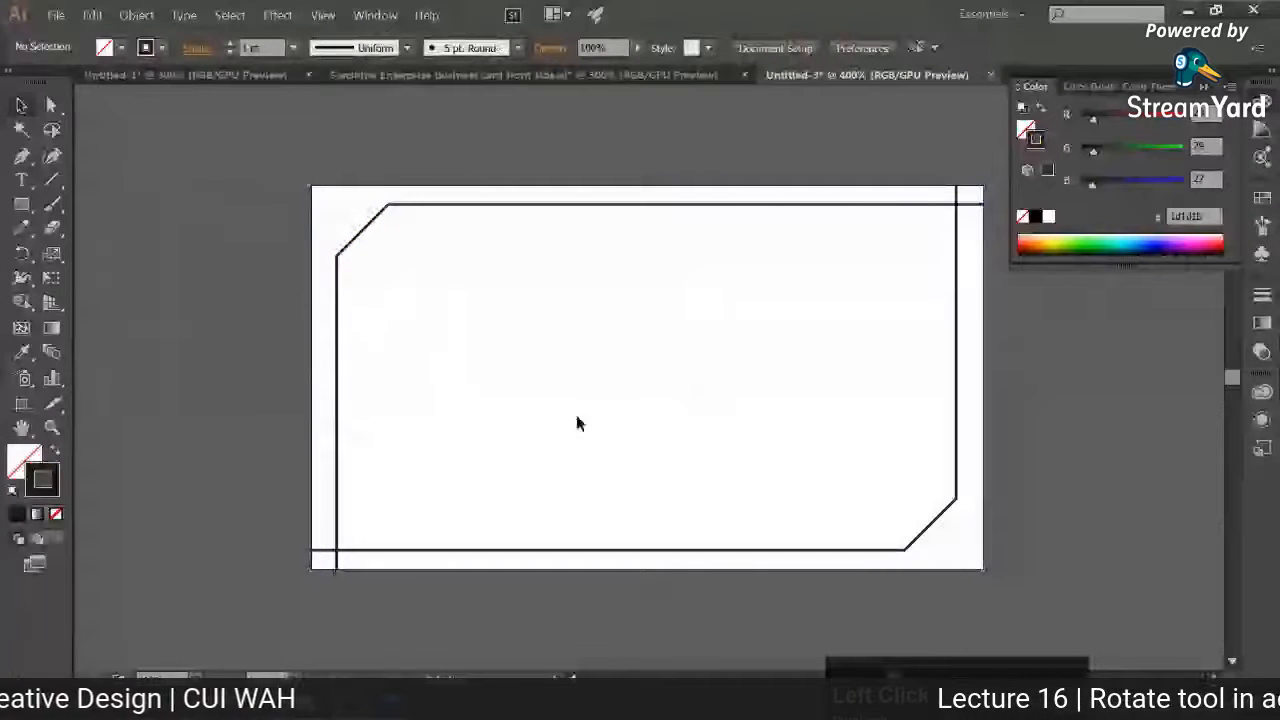
Step: Copy the gold guilloche logo from the front side card into Untitled-3 and enlarge it proportionally to about three times its size
{"action": "left_click", "coordinate": [523, 75]}
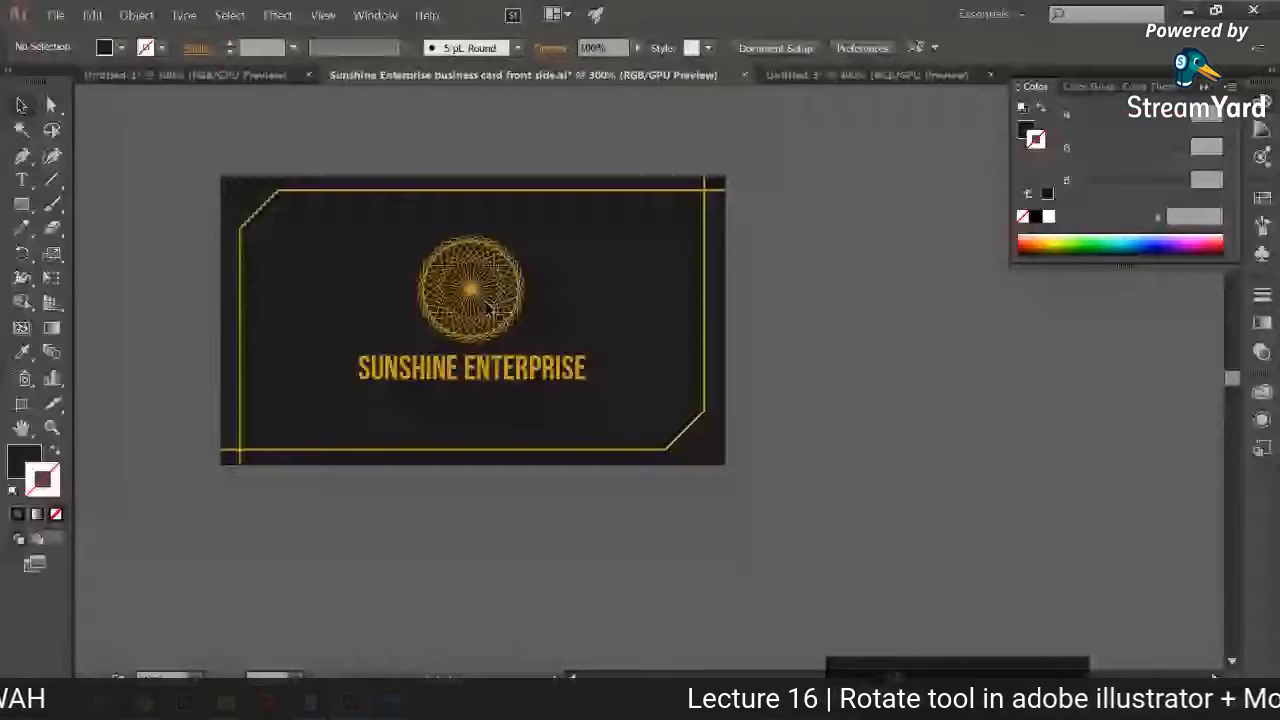
{"action": "left_click", "coordinate": [490, 312]}
{"action": "left_click_drag", "start_coordinate": [826, 93], "coordinate": [558, 444]}
{"action": "left_click_drag", "start_coordinate": [613, 426], "coordinate": [747, 560]}
Step: Delete both dark border lines from Untitled-3, keeping the guilloche
{"action": "left_click", "coordinate": [764, 386], "text": "shift"}
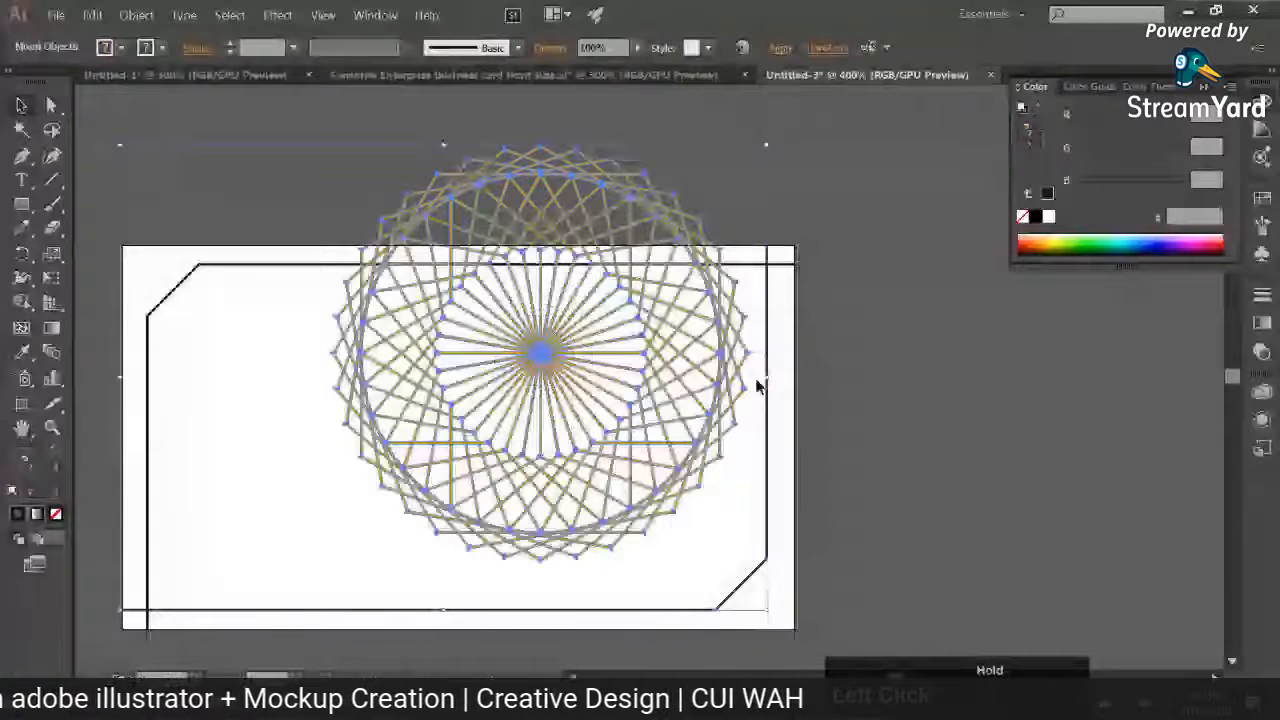
{"action": "left_click", "coordinate": [314, 335]}
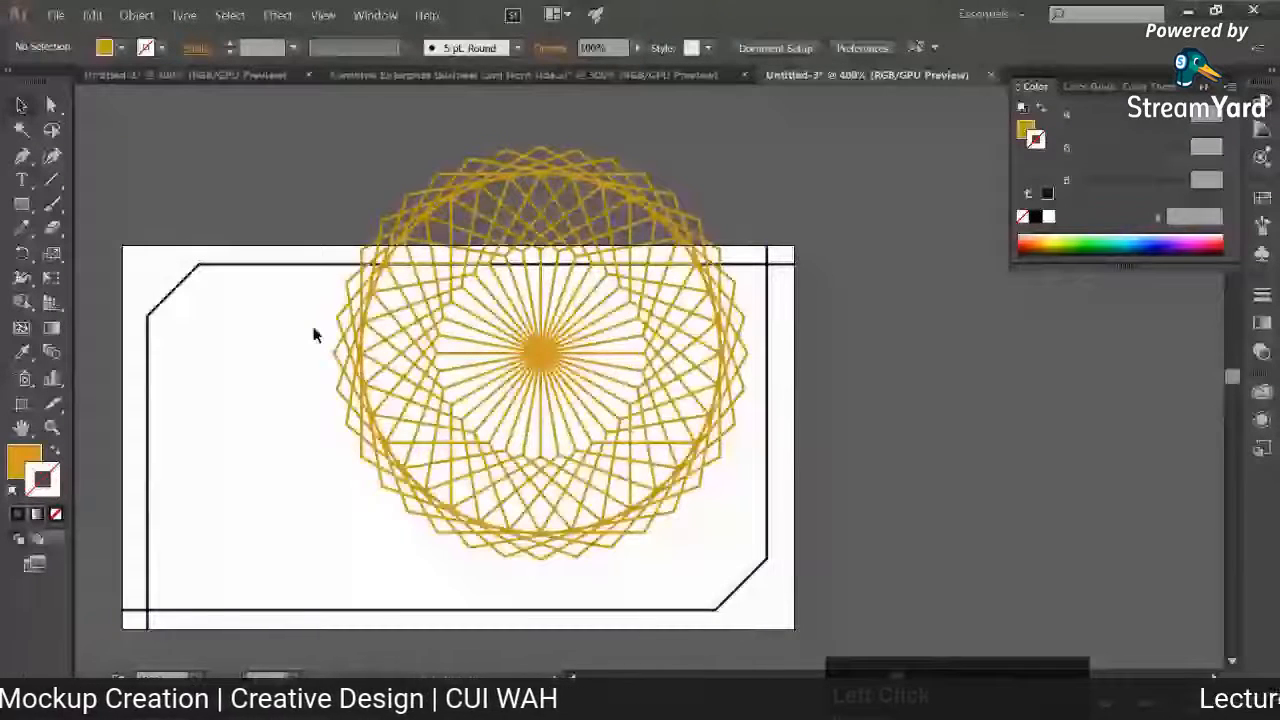
{"action": "key", "text": "Delete"}
Step: Reduce the guilloche's opacity to 19% and centre it on the midpoint of the artboard's right edge
{"action": "left_click_drag", "start_coordinate": [686, 458], "coordinate": [901, 441]}
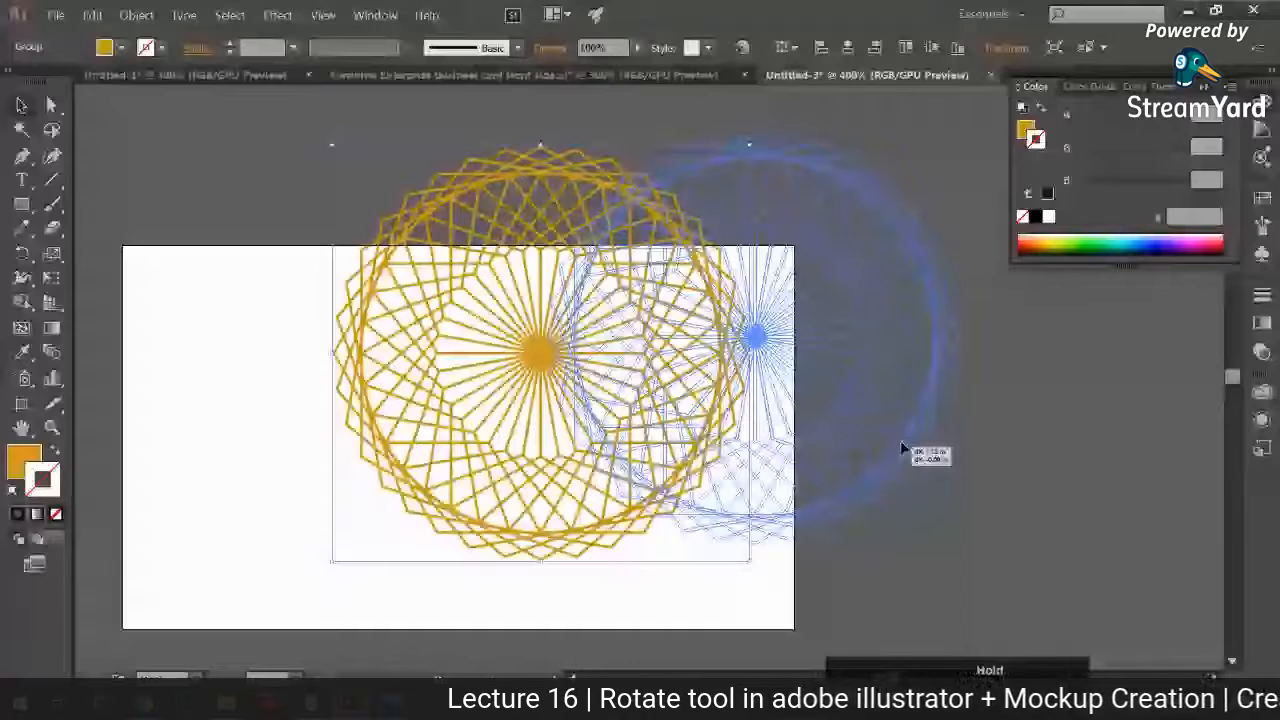
{"action": "left_click_drag", "start_coordinate": [901, 441], "coordinate": [940, 350]}
{"action": "left_click", "coordinate": [638, 48]}
{"action": "left_click_drag", "start_coordinate": [636, 68], "coordinate": [570, 68]}
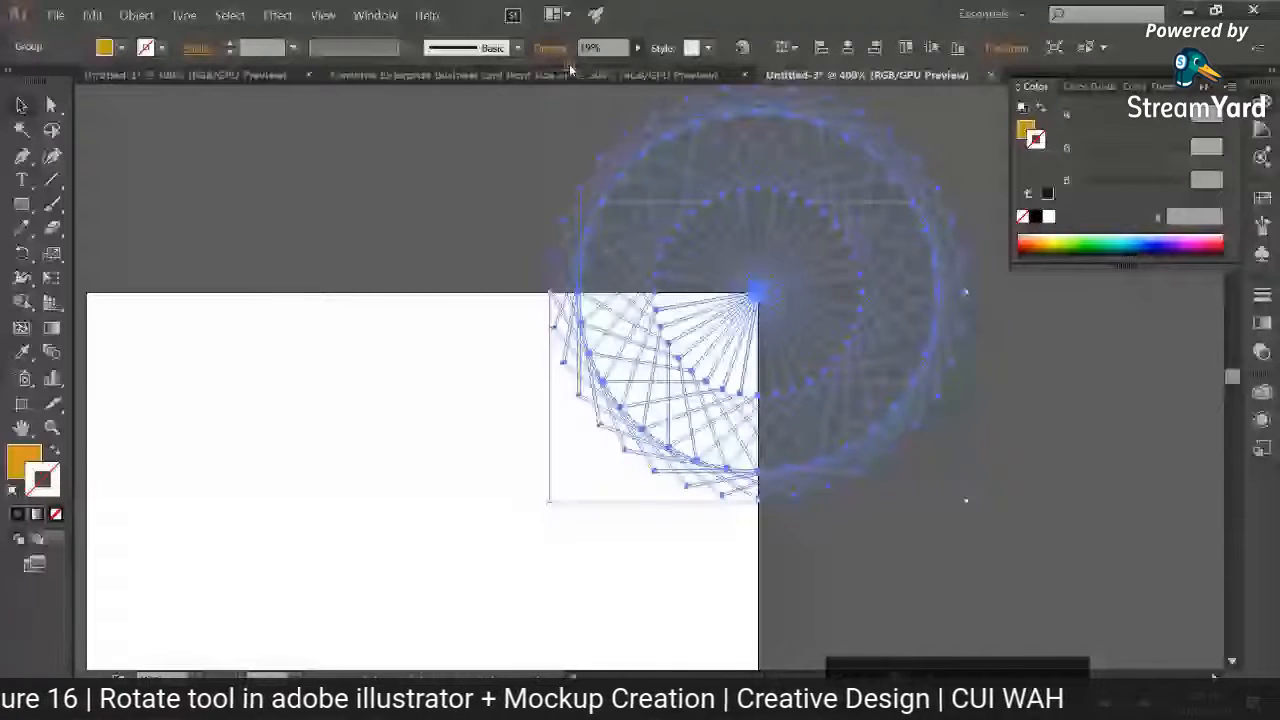
{"action": "left_click_drag", "start_coordinate": [758, 295], "coordinate": [789, 241]}
{"action": "left_click_drag", "start_coordinate": [789, 241], "coordinate": [789, 429]}
{"action": "left_click", "coordinate": [459, 427]}
{"action": "left_click_drag", "start_coordinate": [243, 463], "coordinate": [449, 430]}
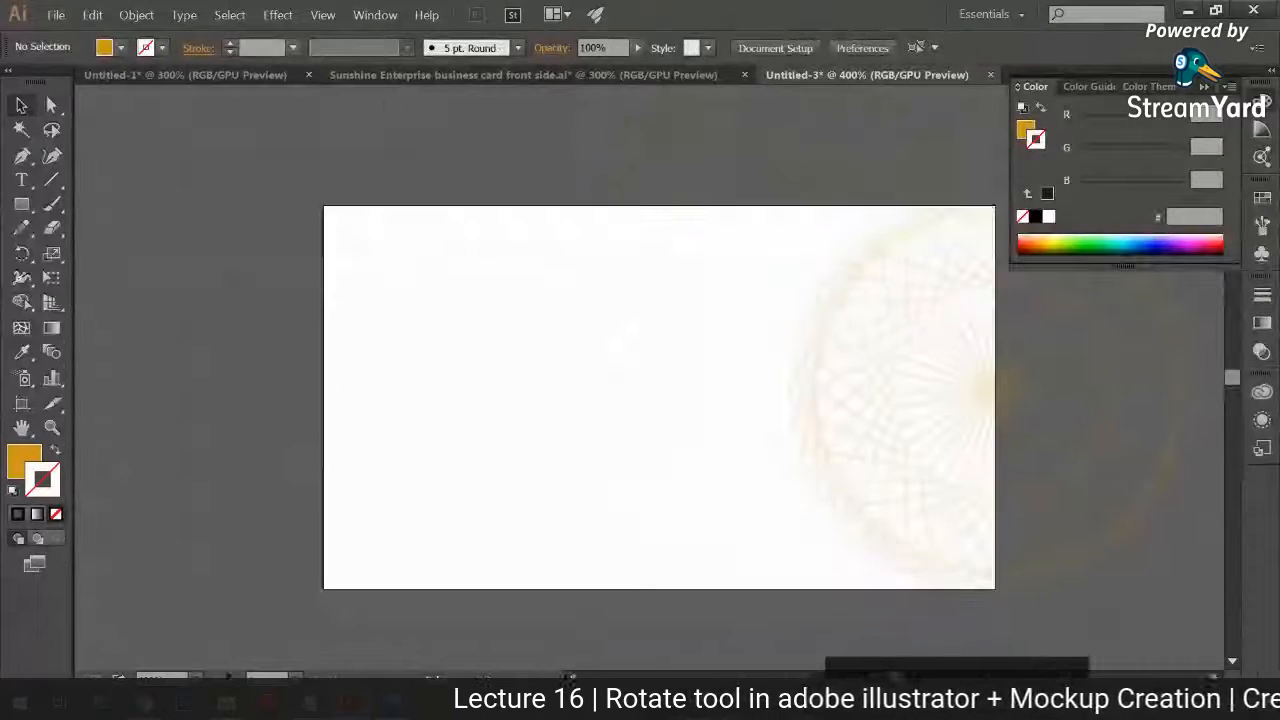
Step: Switch to Chrome and open flaticon.com in the empty new tab
{"action": "mouse_move", "coordinate": [143, 703]}
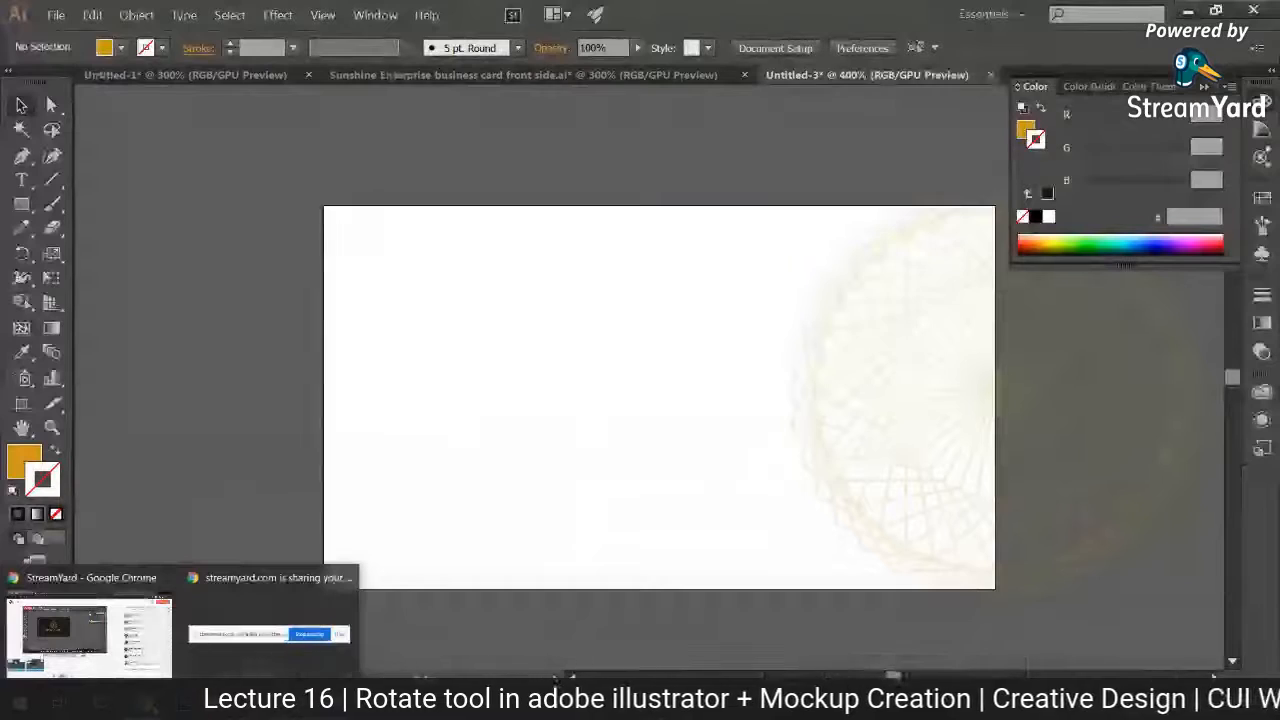
{"action": "left_click", "coordinate": [88, 637]}
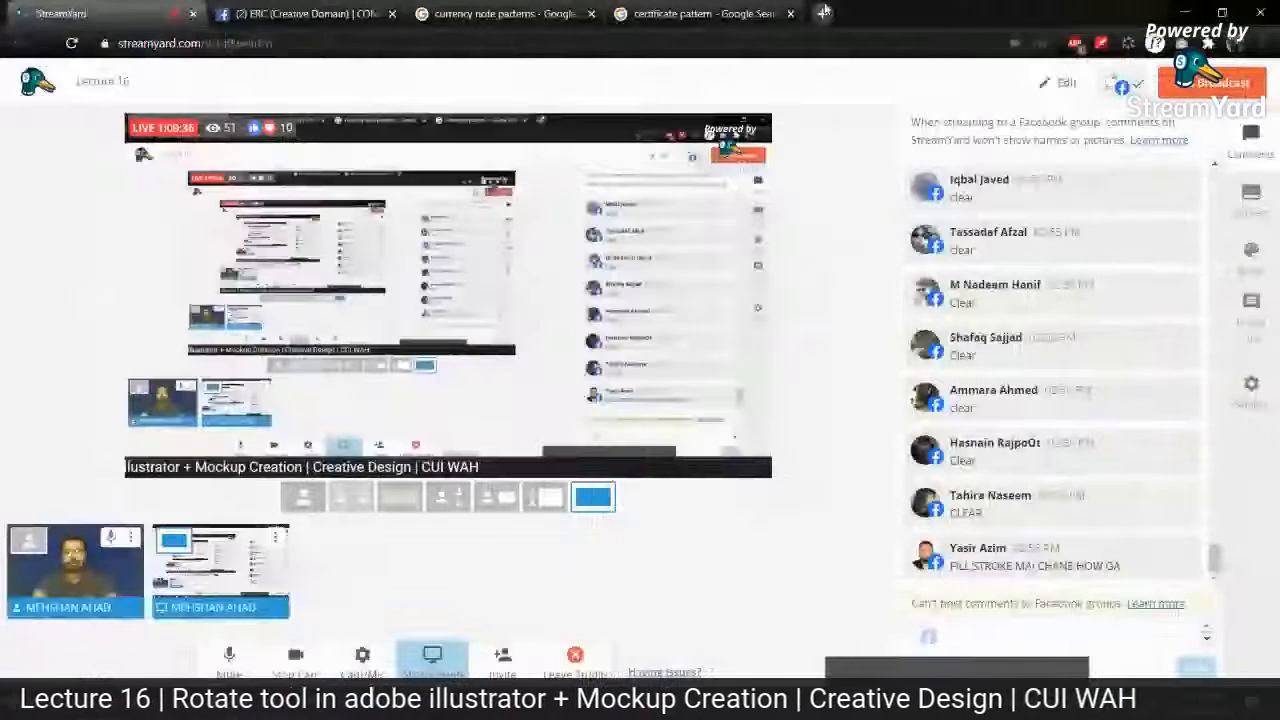
{"action": "left_click", "coordinate": [823, 12]}
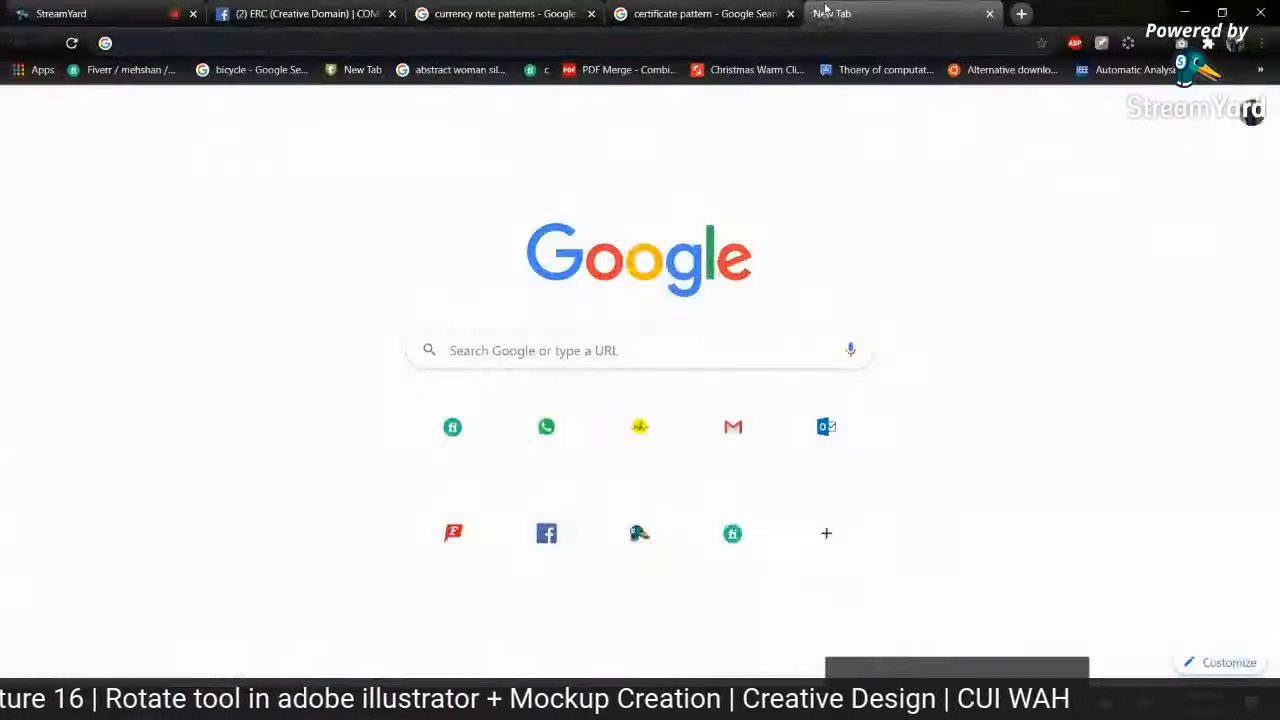
{"action": "type", "text": "F"}
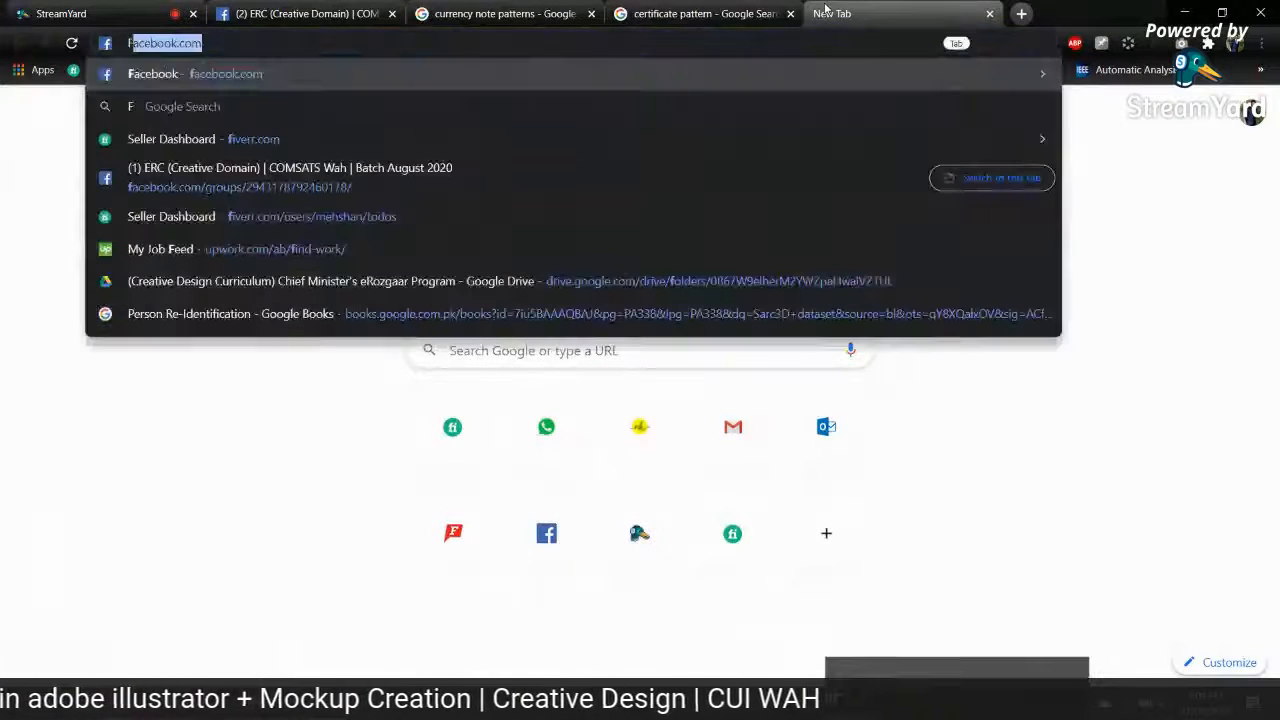
{"action": "type", "text": "laticon"}
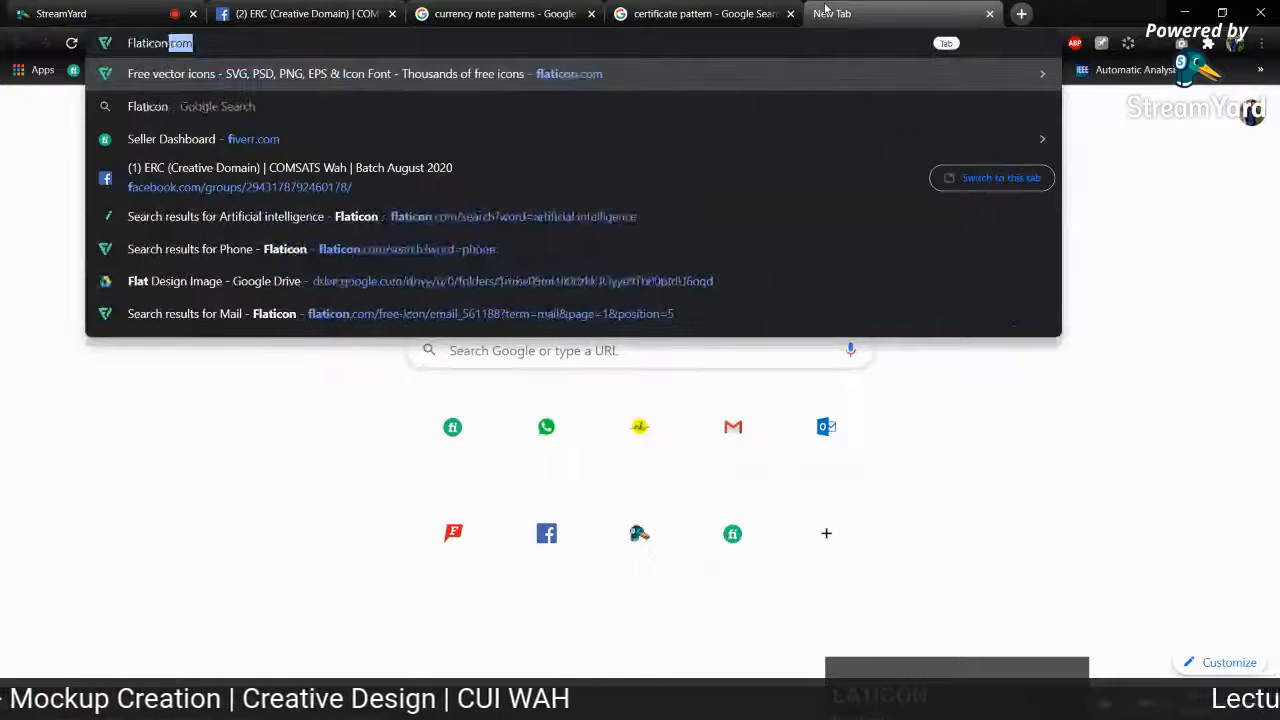
{"action": "key", "text": "Return"}
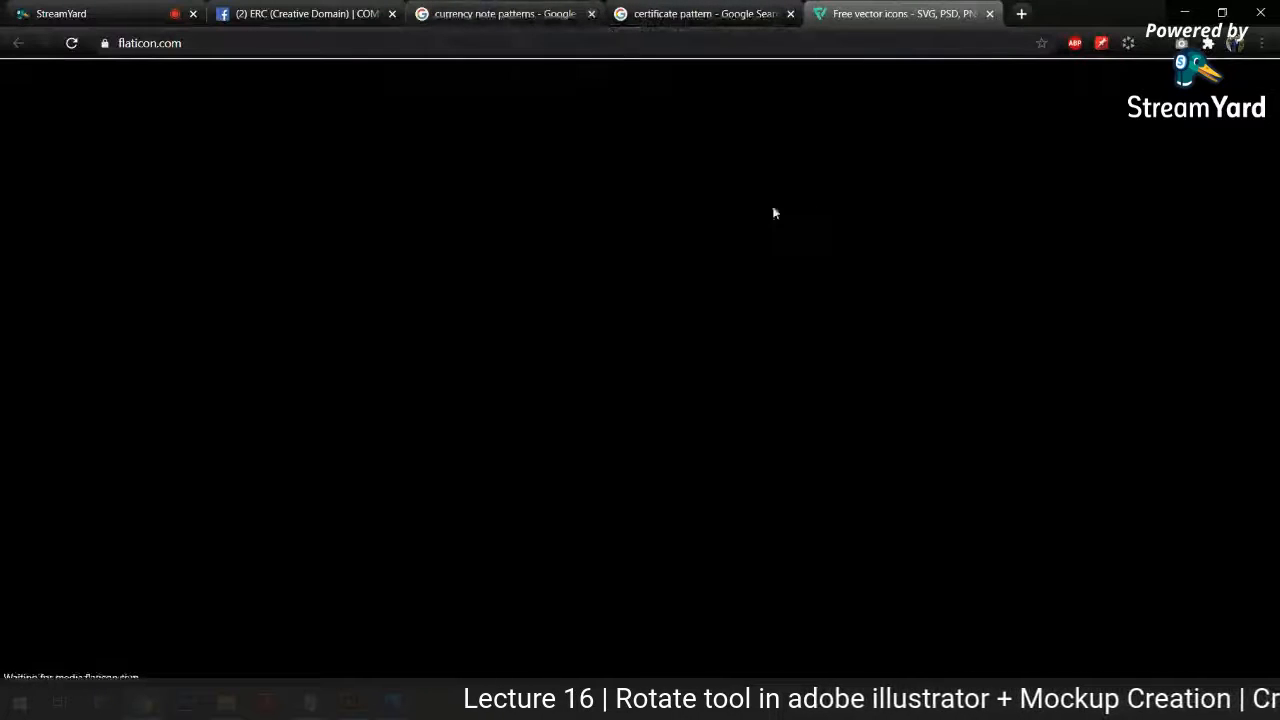
{"action": "left_click", "coordinate": [614, 47]}
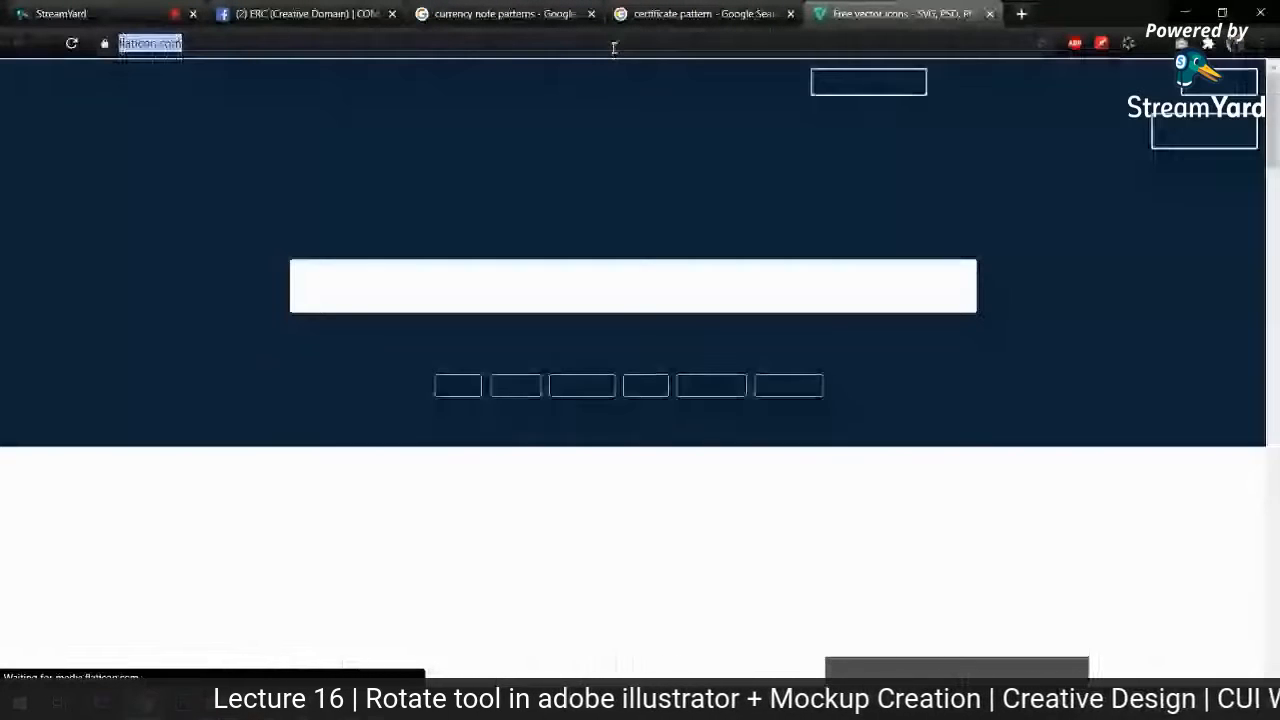
Step: Search Flaticon for phone icons
{"action": "left_click", "coordinate": [573, 291]}
{"action": "type", "text": "p"}
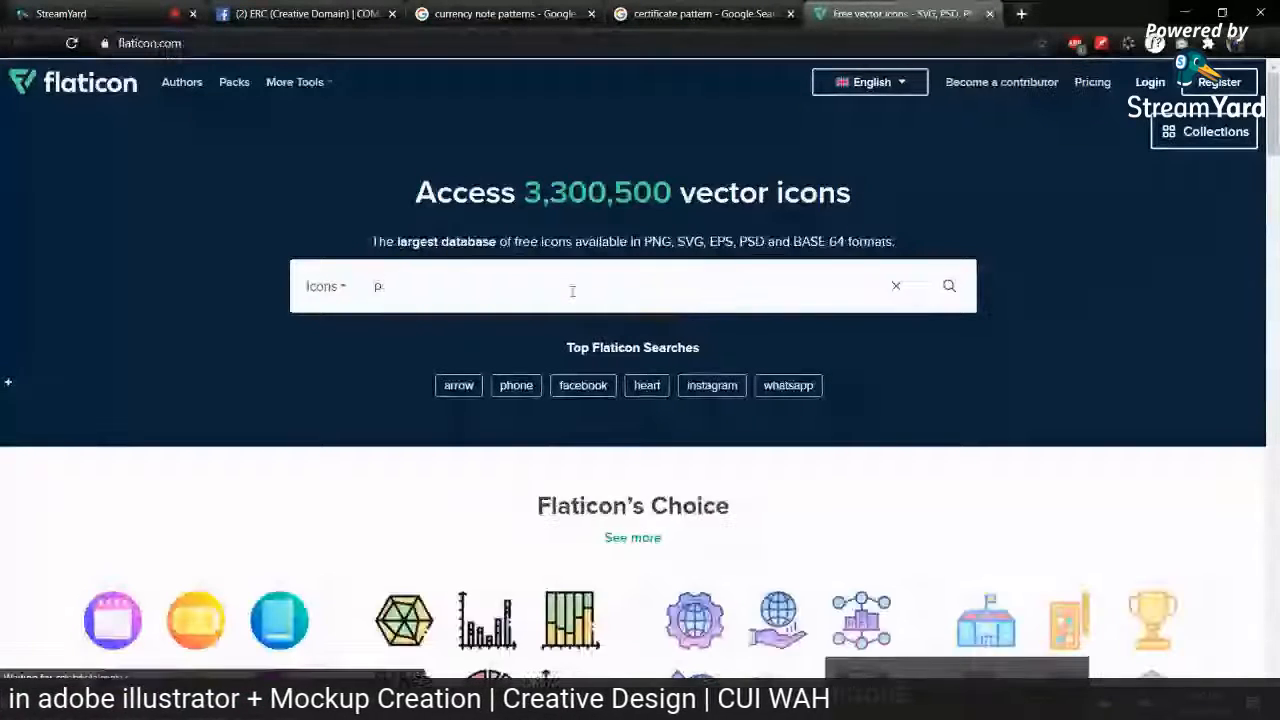
{"action": "type", "text": "gone"}
{"action": "key", "text": "BackSpace"}
{"action": "key", "text": "BackSpace"}
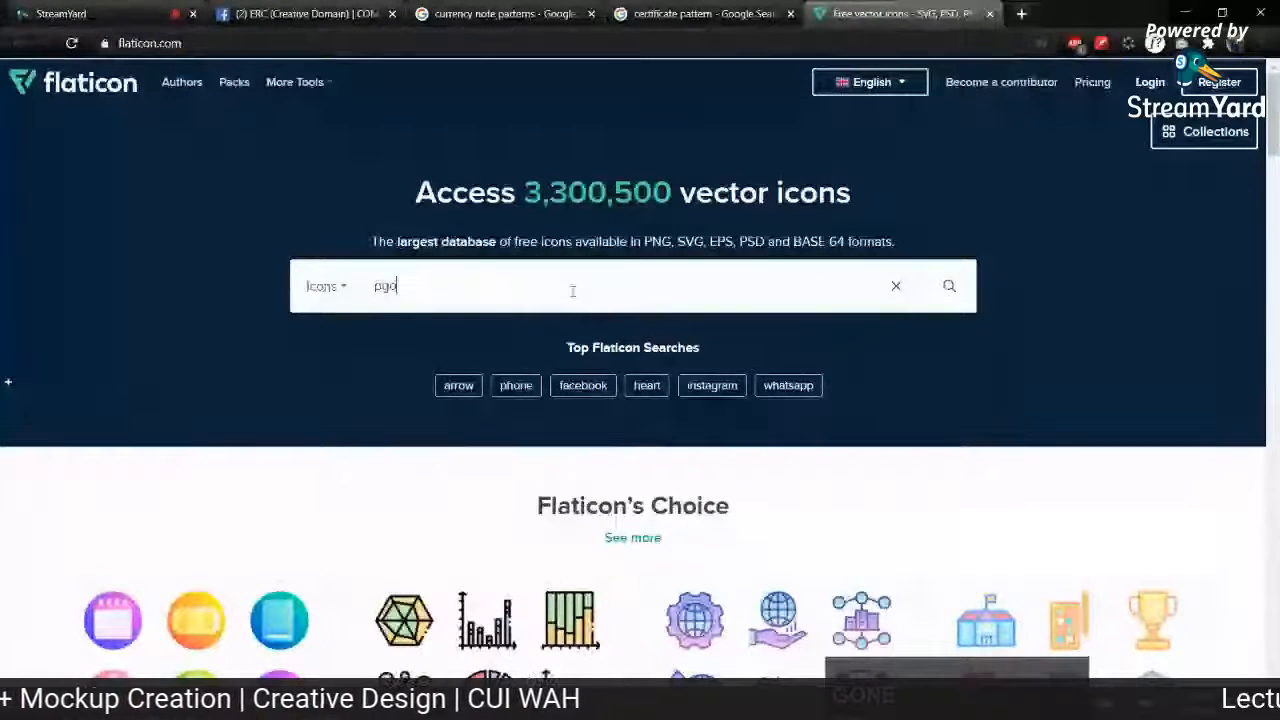
{"action": "key", "text": "BackSpace"}
{"action": "key", "text": "BackSpace"}
{"action": "type", "text": "hone"}
{"action": "key", "text": "Return"}
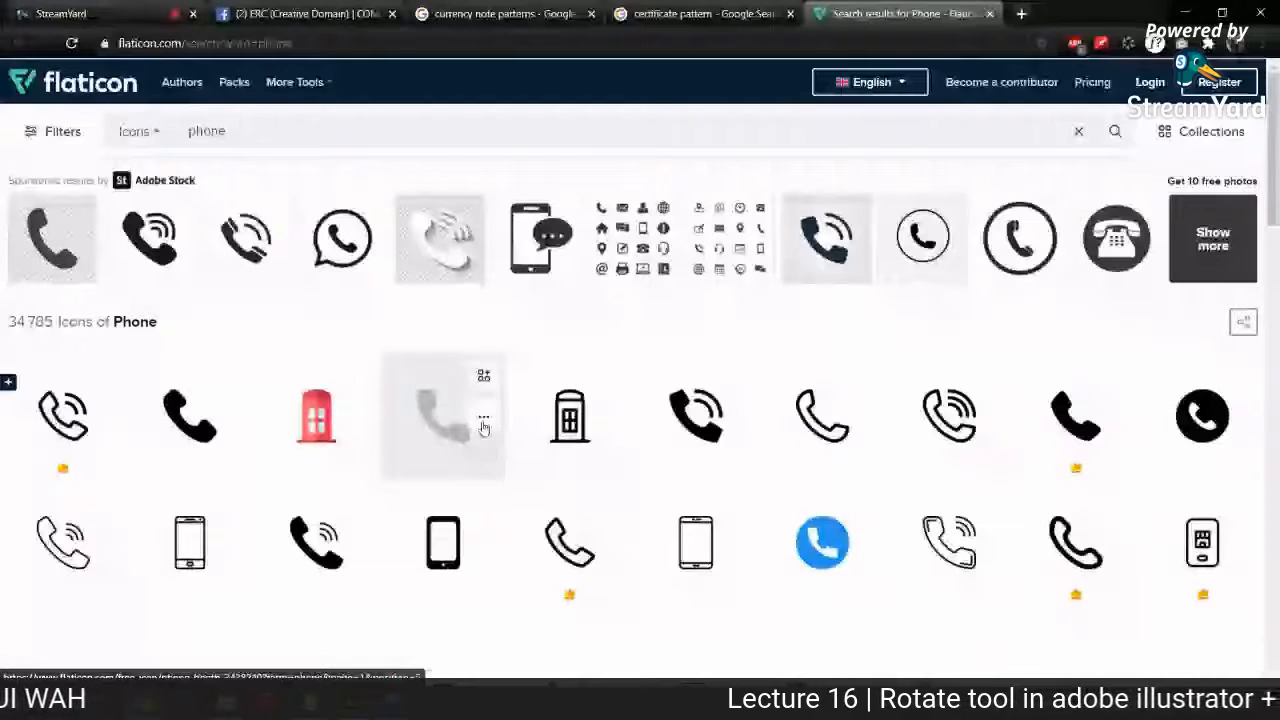
Step: Download the fourth phone icon, a solid black handset, as a free SVG and open call.svg in Illustrator
{"action": "left_click", "coordinate": [483, 428]}
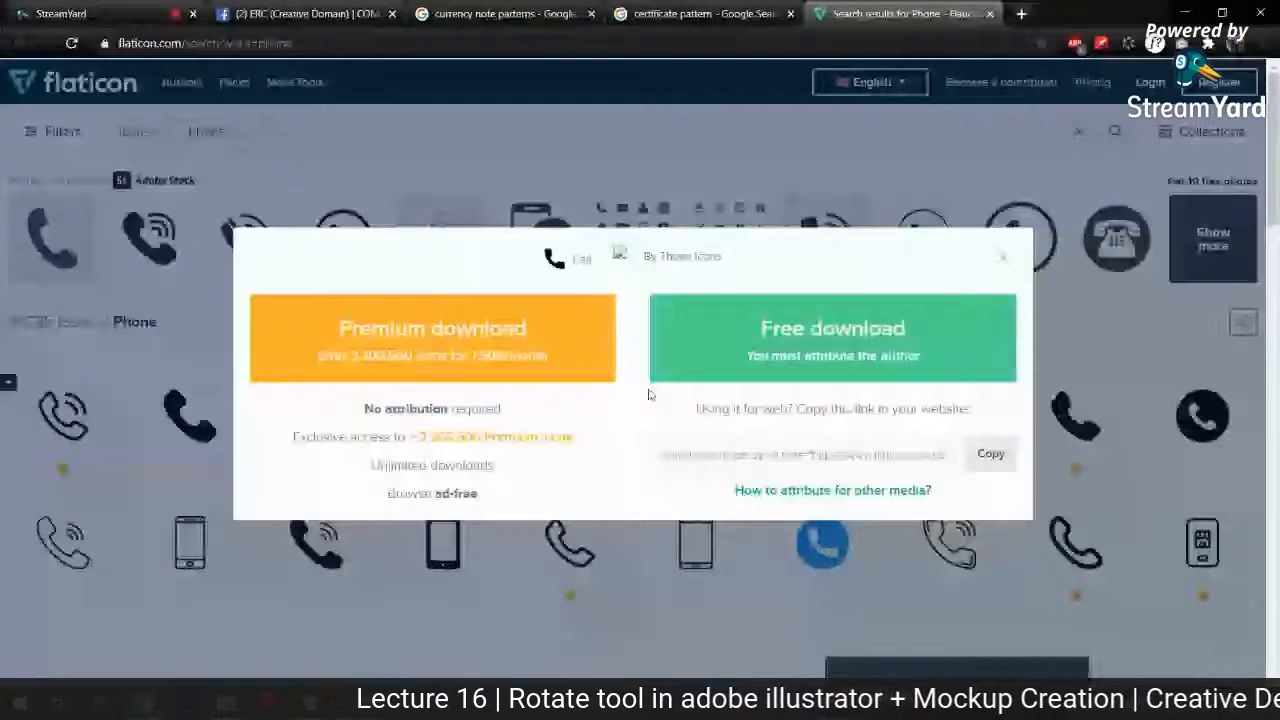
{"action": "left_click", "coordinate": [770, 323]}
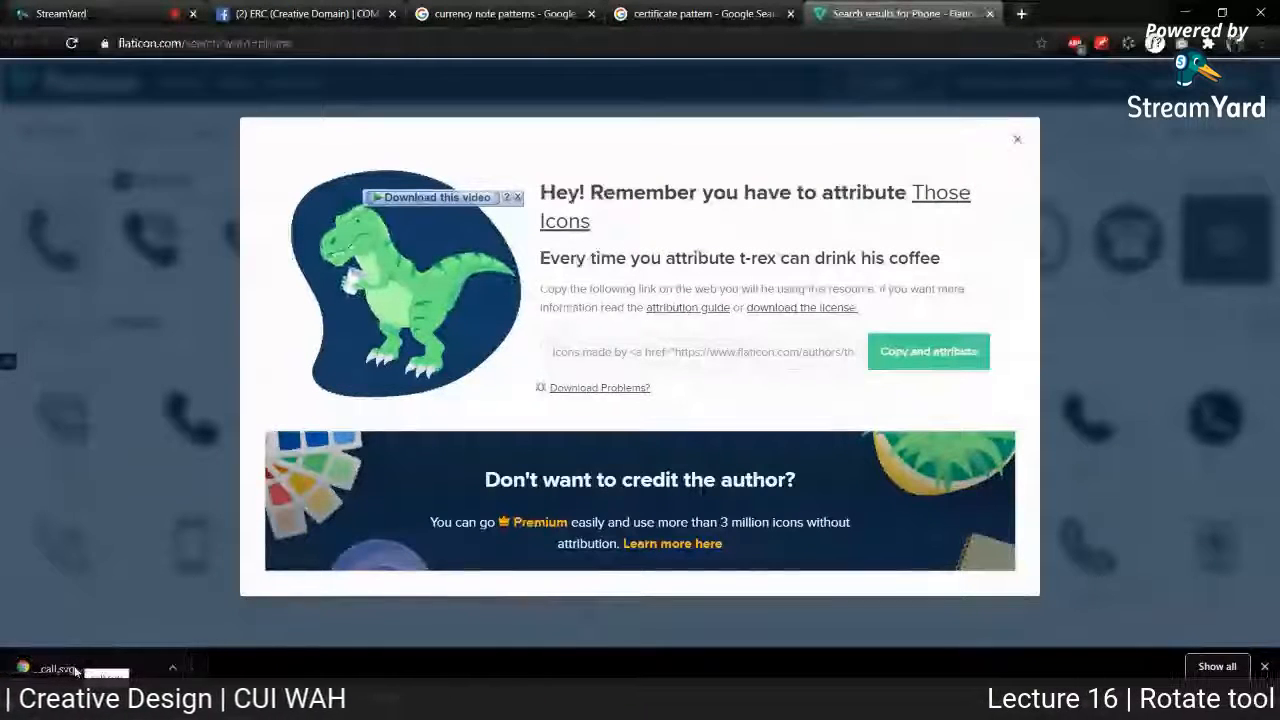
{"action": "left_click_drag", "start_coordinate": [56, 673], "coordinate": [1024, 57]}
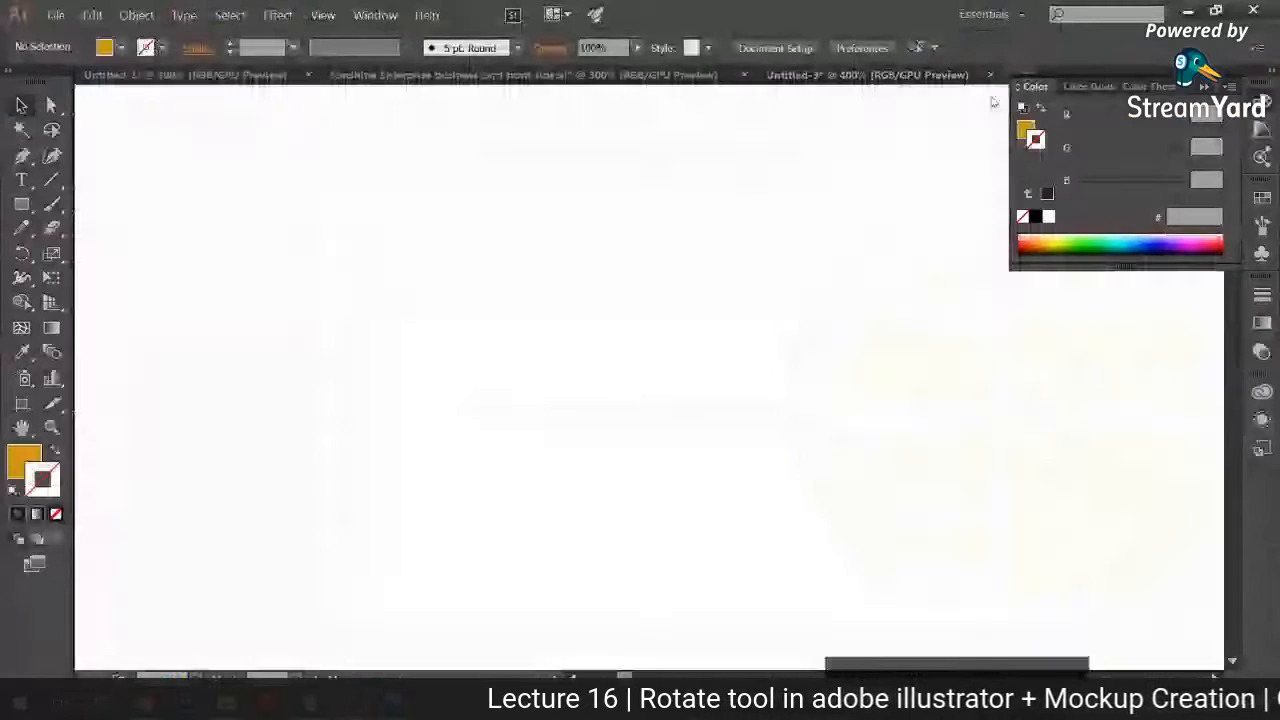
Step: Copy the handset icon from call.svg and paste it into the Untitled-3 document
{"action": "key", "text": "ctrl+a"}
{"action": "key", "text": "ctrl+c"}
{"action": "left_click", "coordinate": [845, 74]}
{"action": "key", "text": "ctrl+v"}
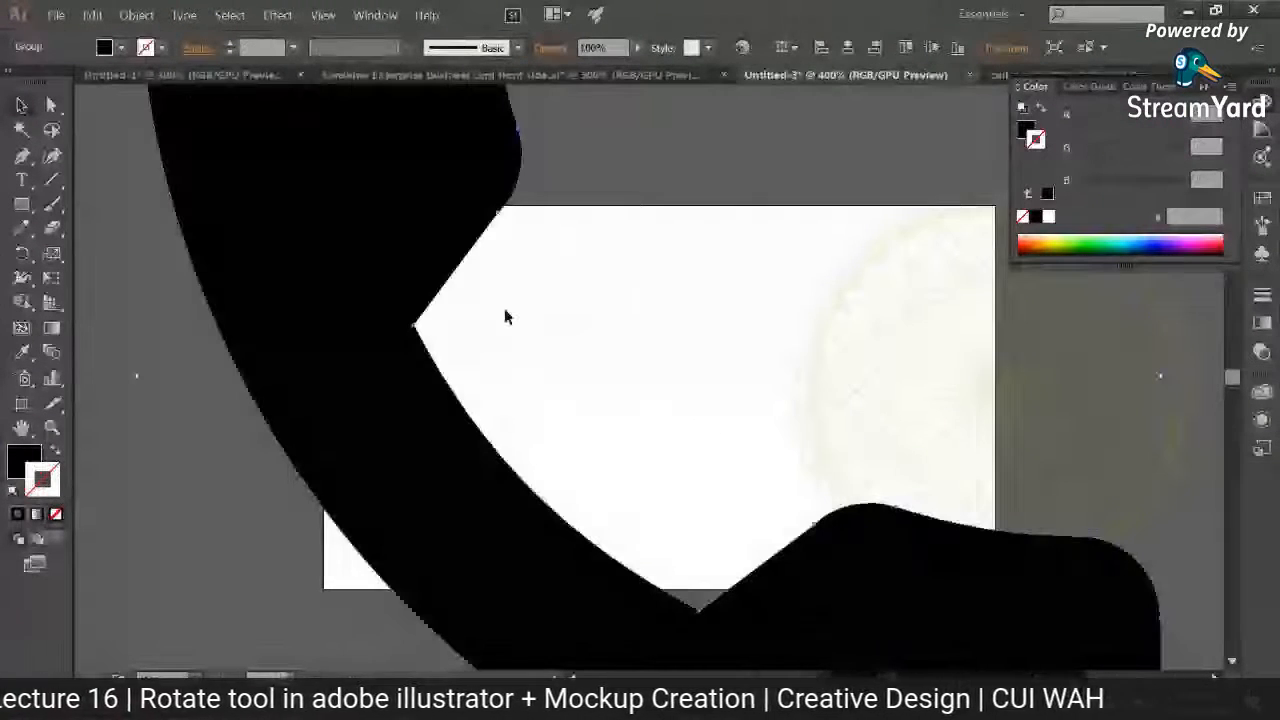
Step: Scale the handset icon down to a small contact symbol and place it near the artboard's left edge at mid-height
{"action": "left_click_drag", "start_coordinate": [395, 235], "coordinate": [468, 593]}
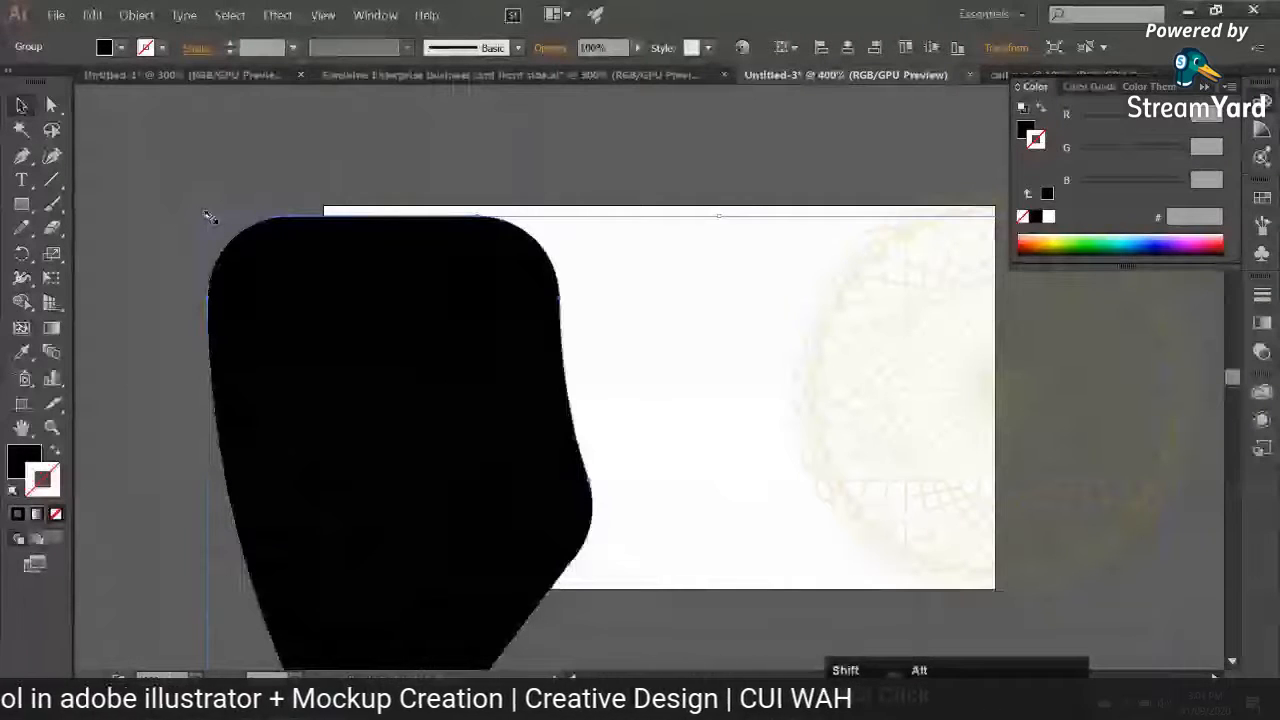
{"action": "left_click_drag", "start_coordinate": [208, 222], "coordinate": [336, 268]}
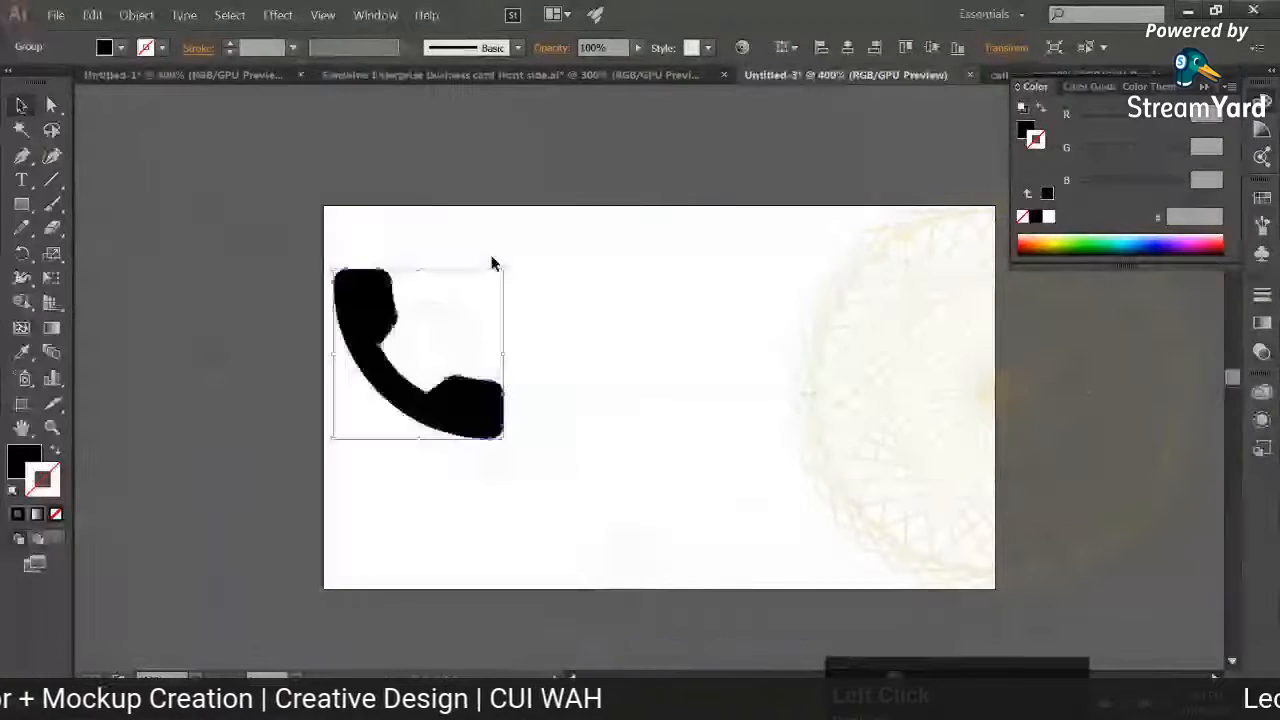
{"action": "left_click_drag", "start_coordinate": [505, 271], "coordinate": [451, 322]}
{"action": "left_click_drag", "start_coordinate": [431, 378], "coordinate": [390, 394]}
{"action": "left_click_drag", "start_coordinate": [411, 339], "coordinate": [398, 349]}
{"action": "left_click", "coordinate": [417, 352]}
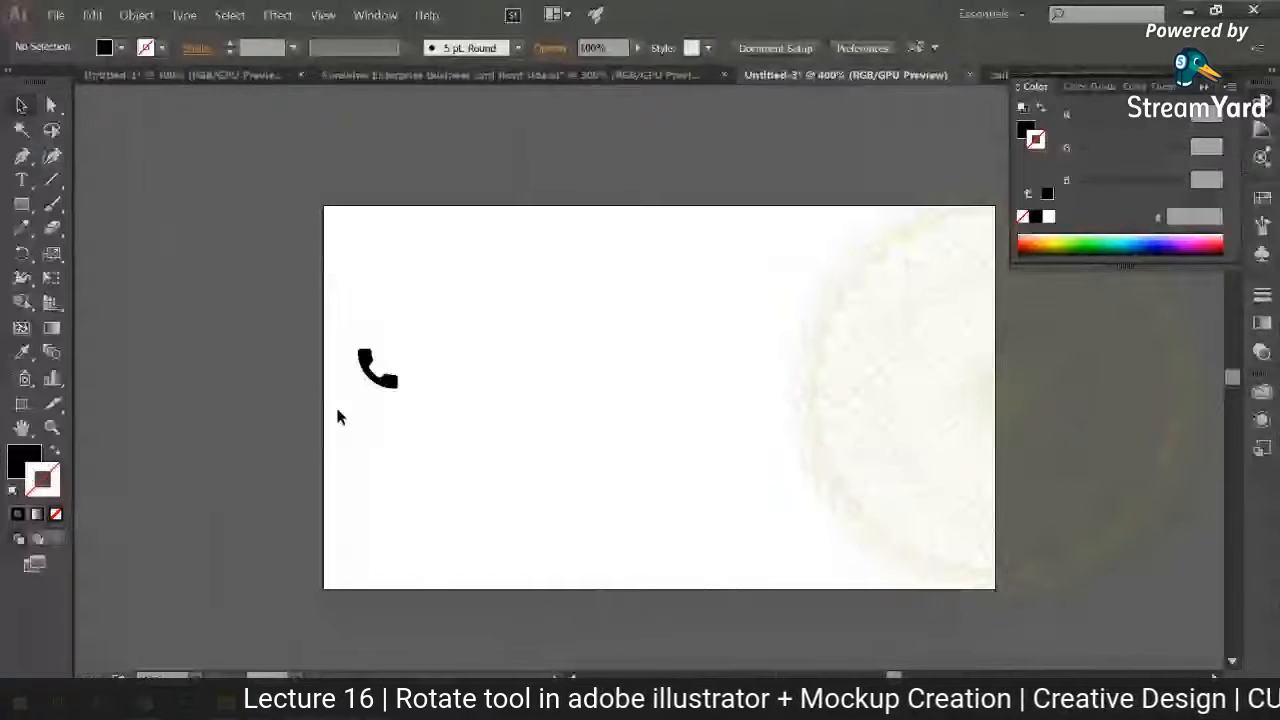
Step: Return to Flaticon in Chrome, dismiss the attribution notice and search for email icons
{"action": "left_click", "coordinate": [118, 653]}
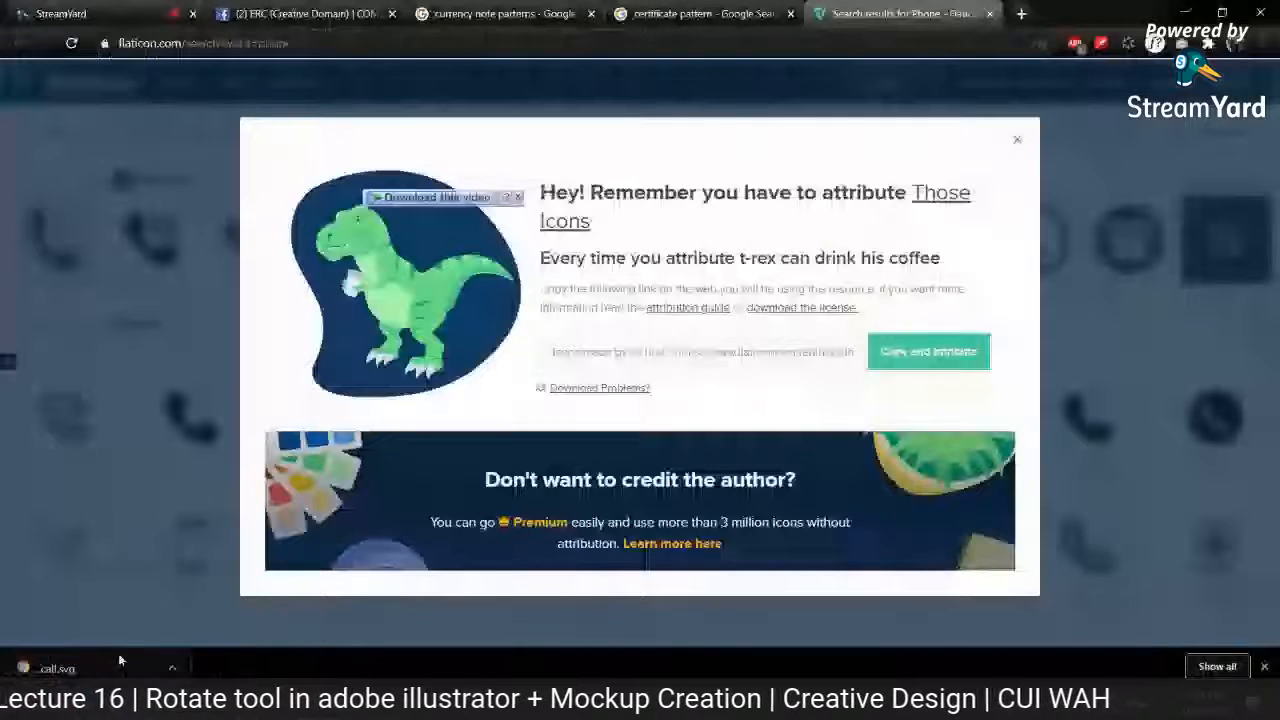
{"action": "left_click", "coordinate": [1022, 139]}
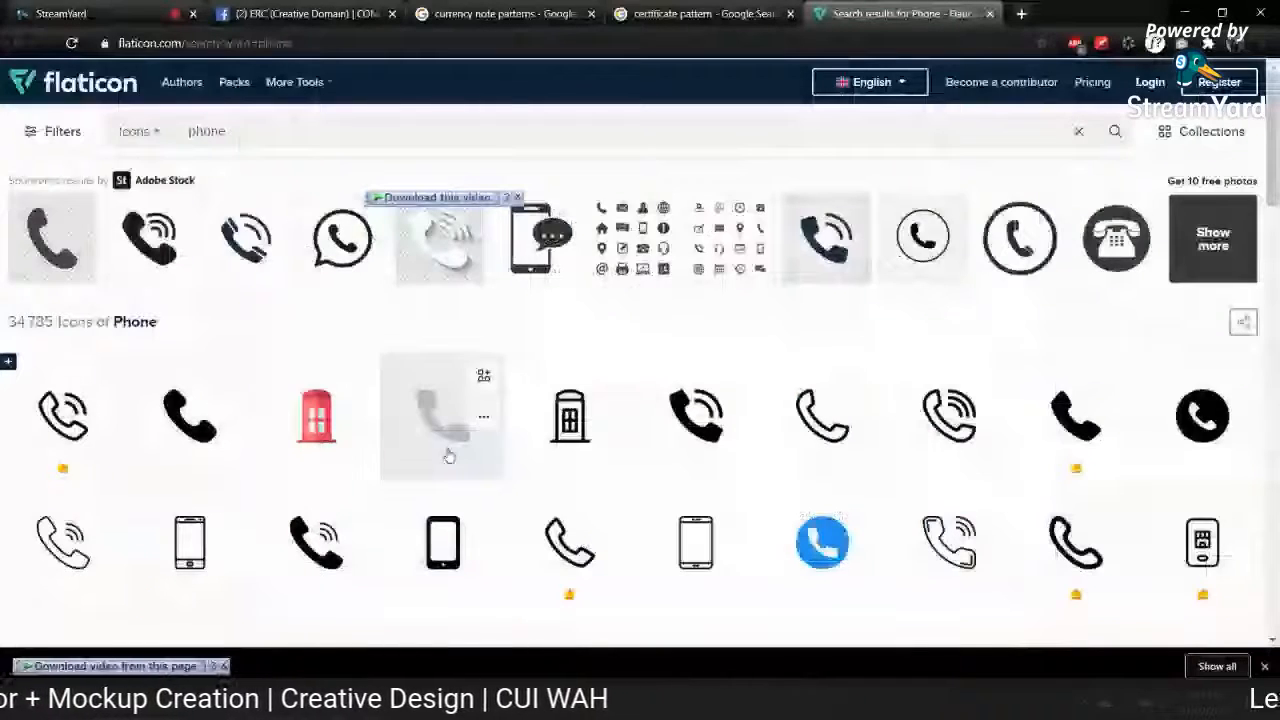
{"action": "key", "text": "alt+Tab"}
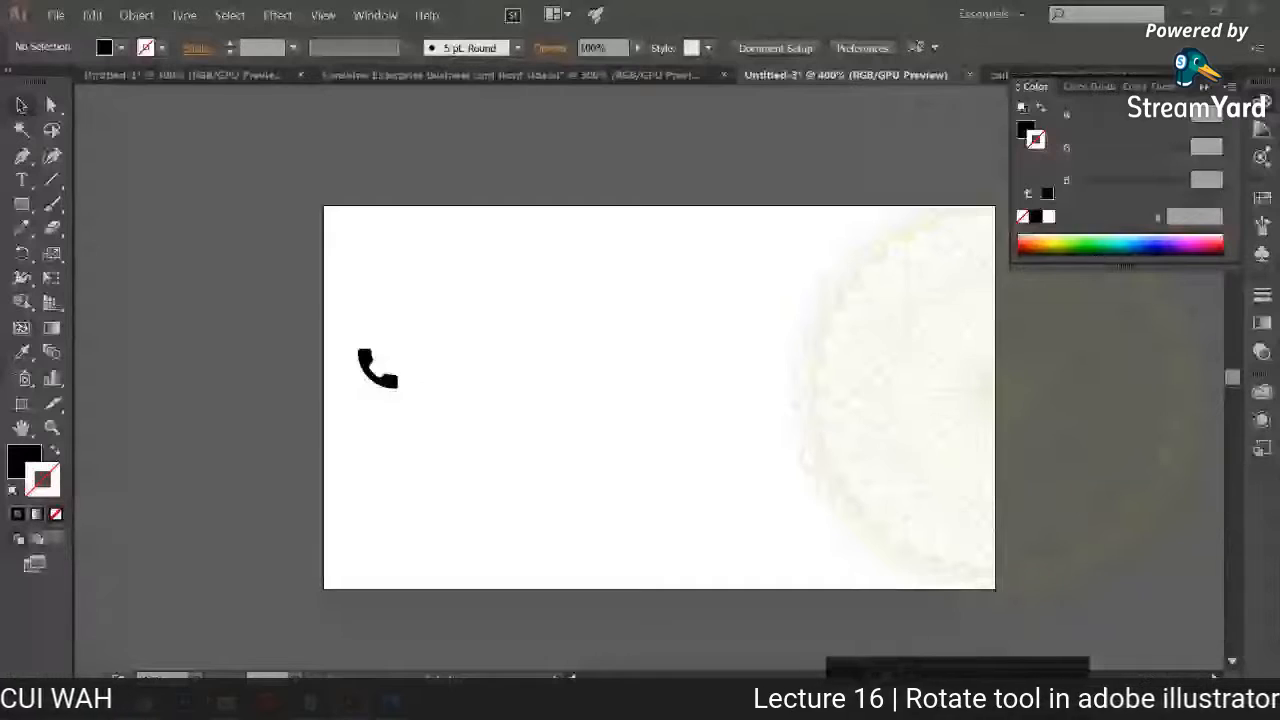
{"action": "key", "text": "alt+Tab"}
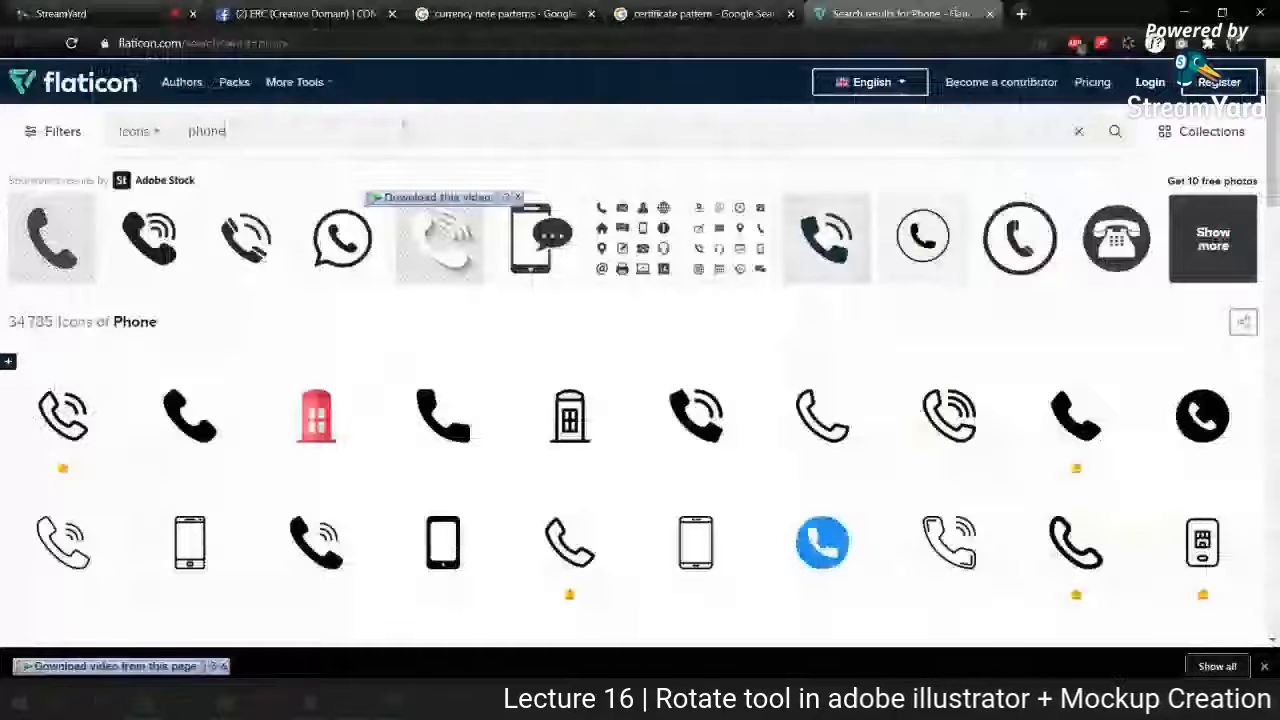
{"action": "key", "text": "BackSpace"}
{"action": "key", "text": "BackSpace"}
{"action": "key", "text": "BackSpace"}
{"action": "key", "text": "BackSpace"}
{"action": "key", "text": "BackSpace"}
{"action": "type", "text": "ema"}
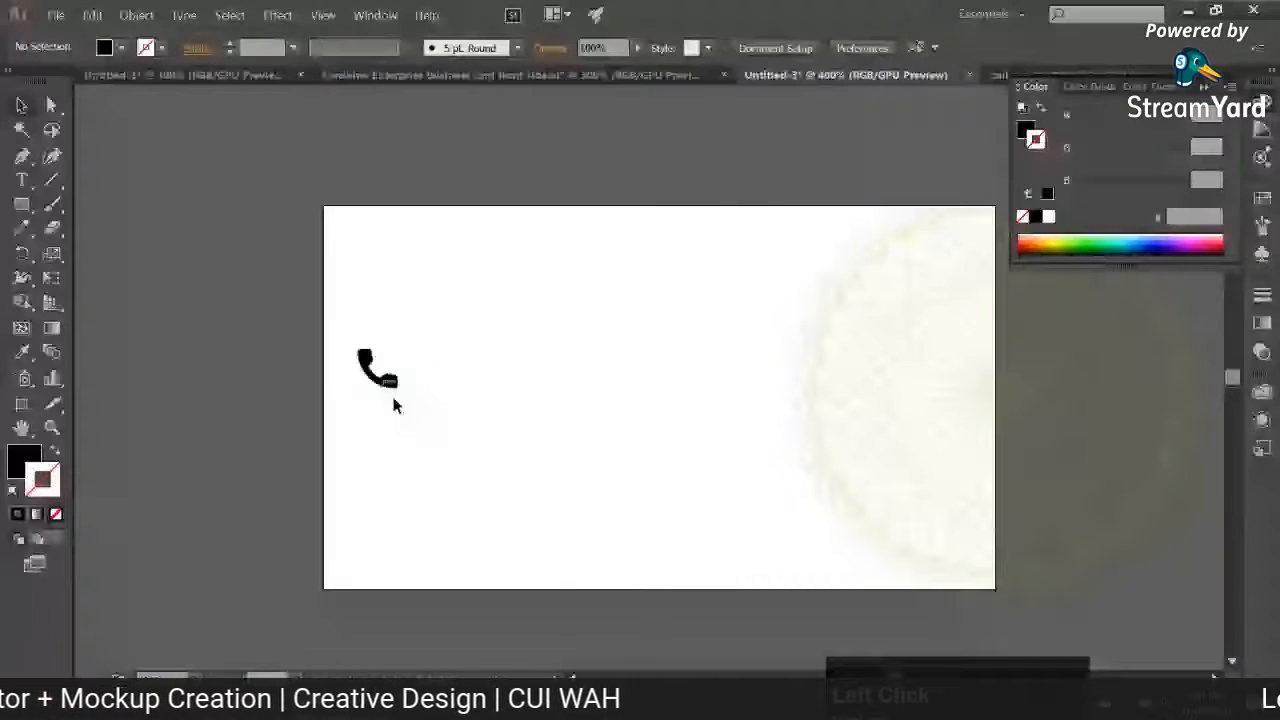
{"action": "key", "text": "alt+Tab"}
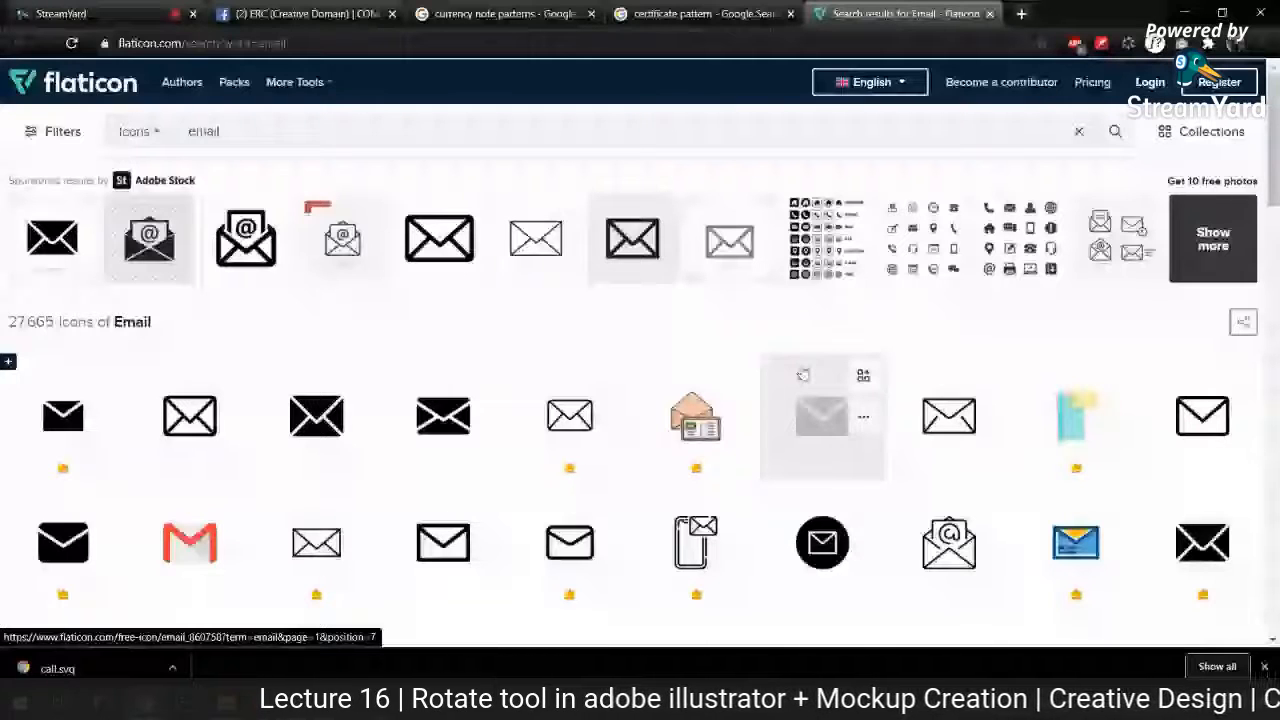
Step: Download the fourth email icon, a solid black envelope, as a free SVG
{"action": "scroll", "coordinate": [803, 375], "scroll_direction": "down", "scroll_amount": 1}
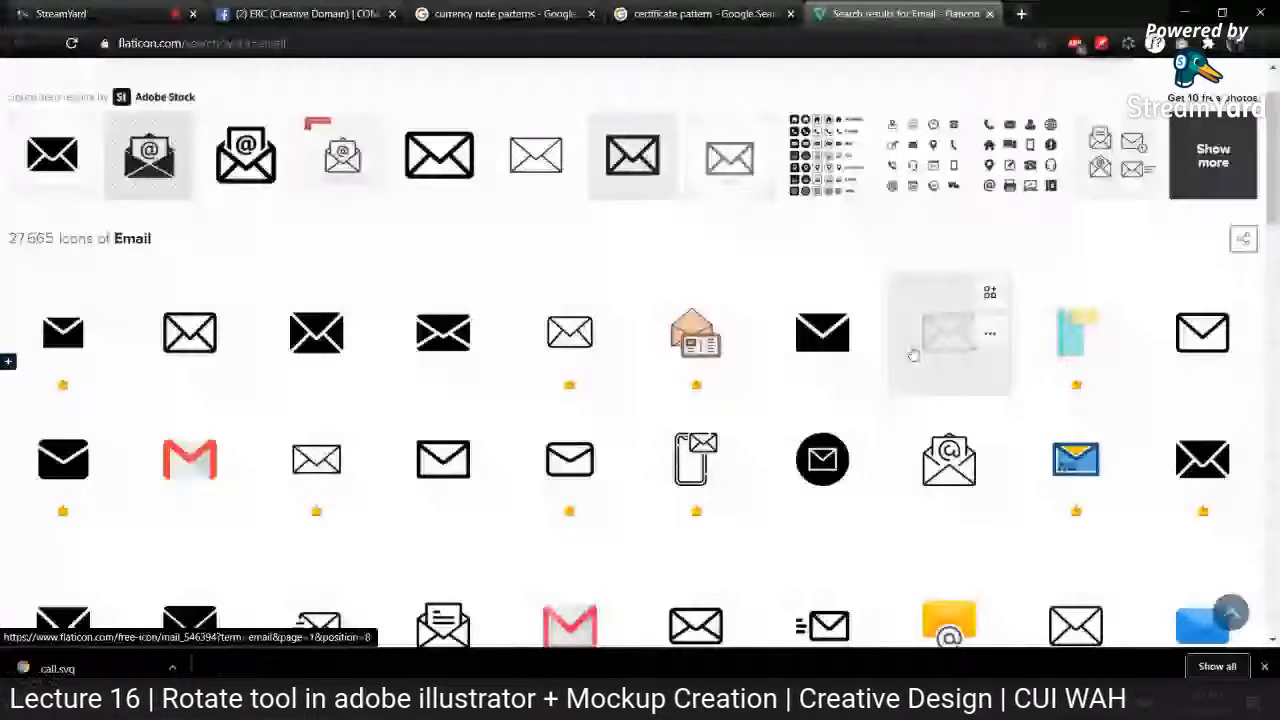
{"action": "left_click", "coordinate": [483, 333]}
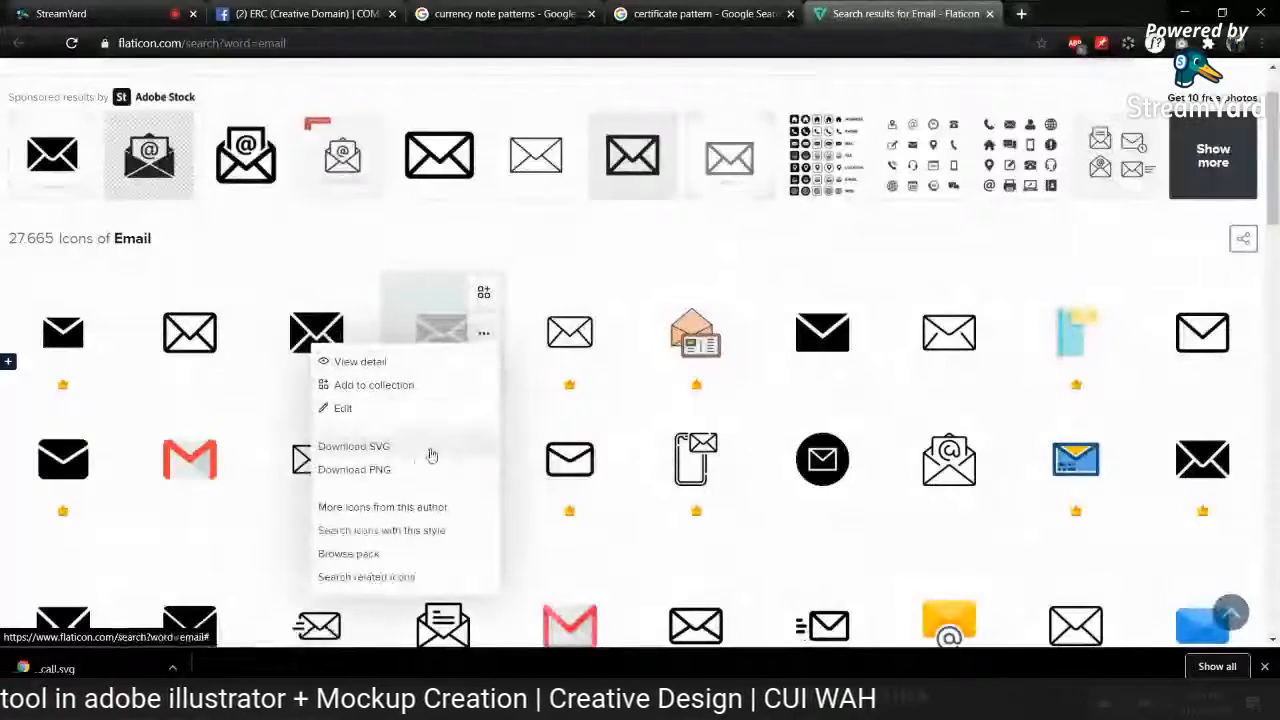
{"action": "left_click", "coordinate": [437, 445]}
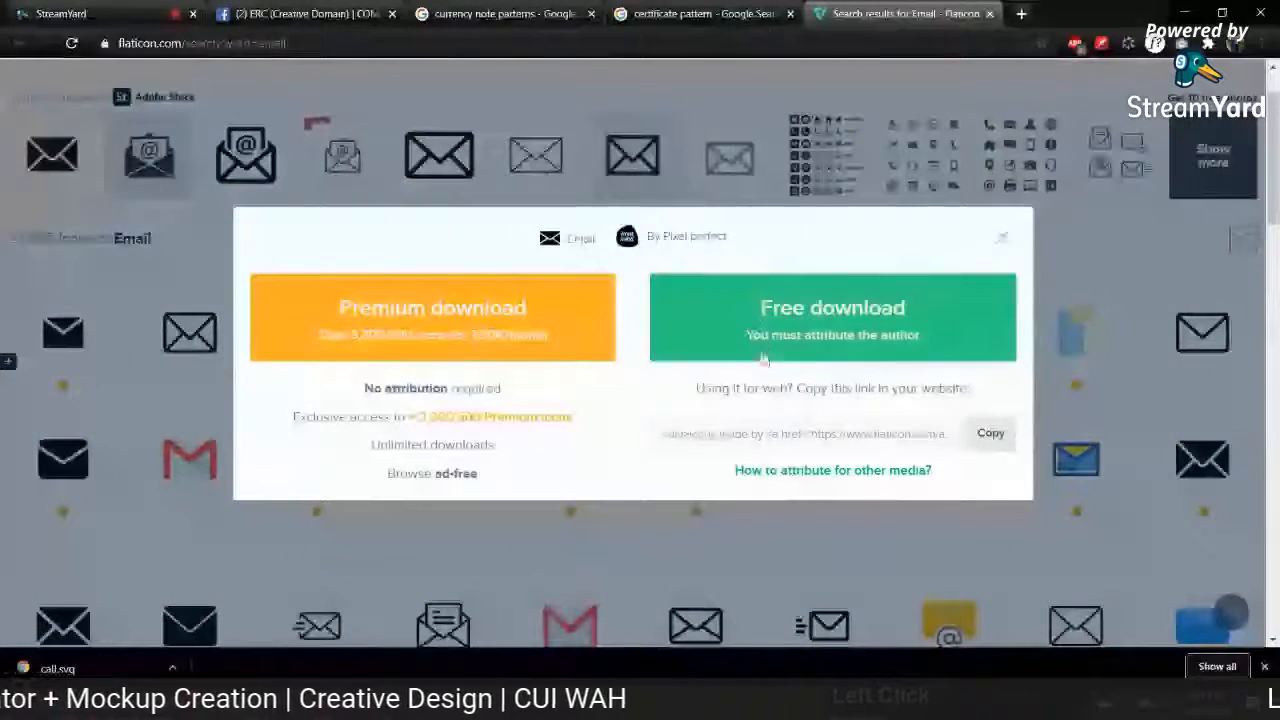
{"action": "left_click", "coordinate": [757, 305]}
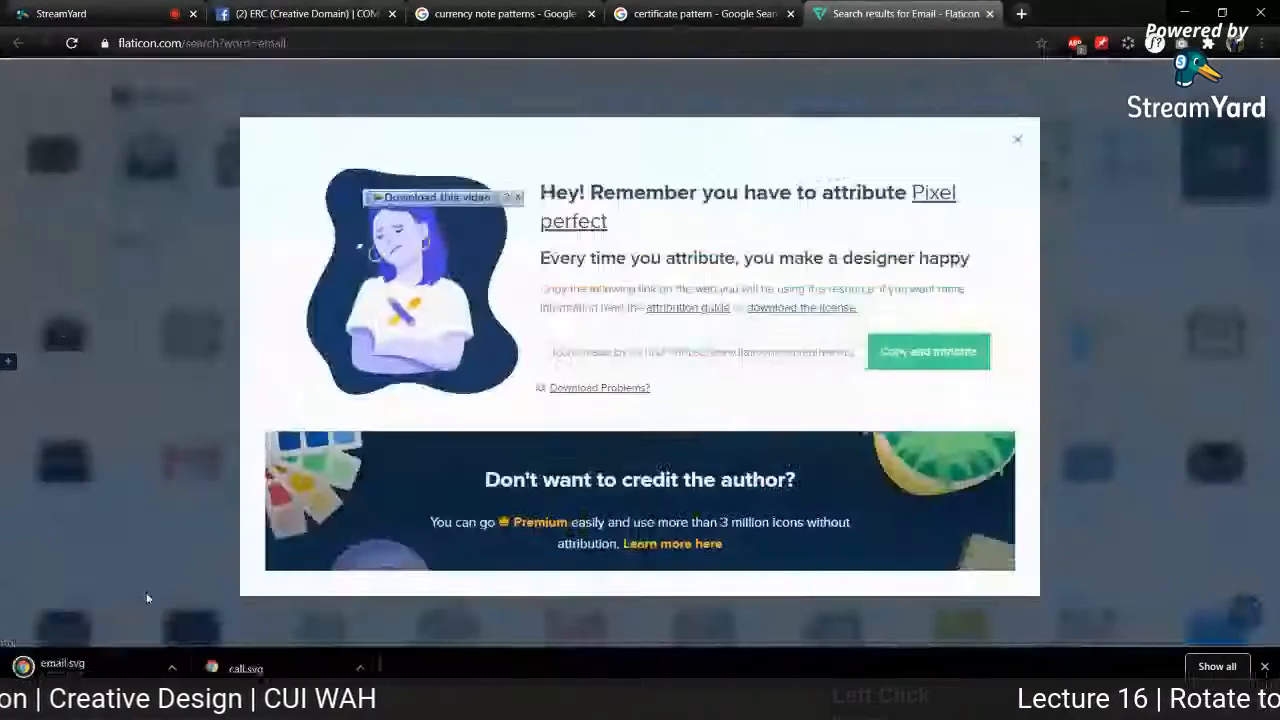
Step: Open email.svg in Illustrator and copy its envelope icon into the Untitled-3 document
{"action": "left_click_drag", "start_coordinate": [69, 666], "coordinate": [757, 243]}
{"action": "key", "text": "alt+Tab"}
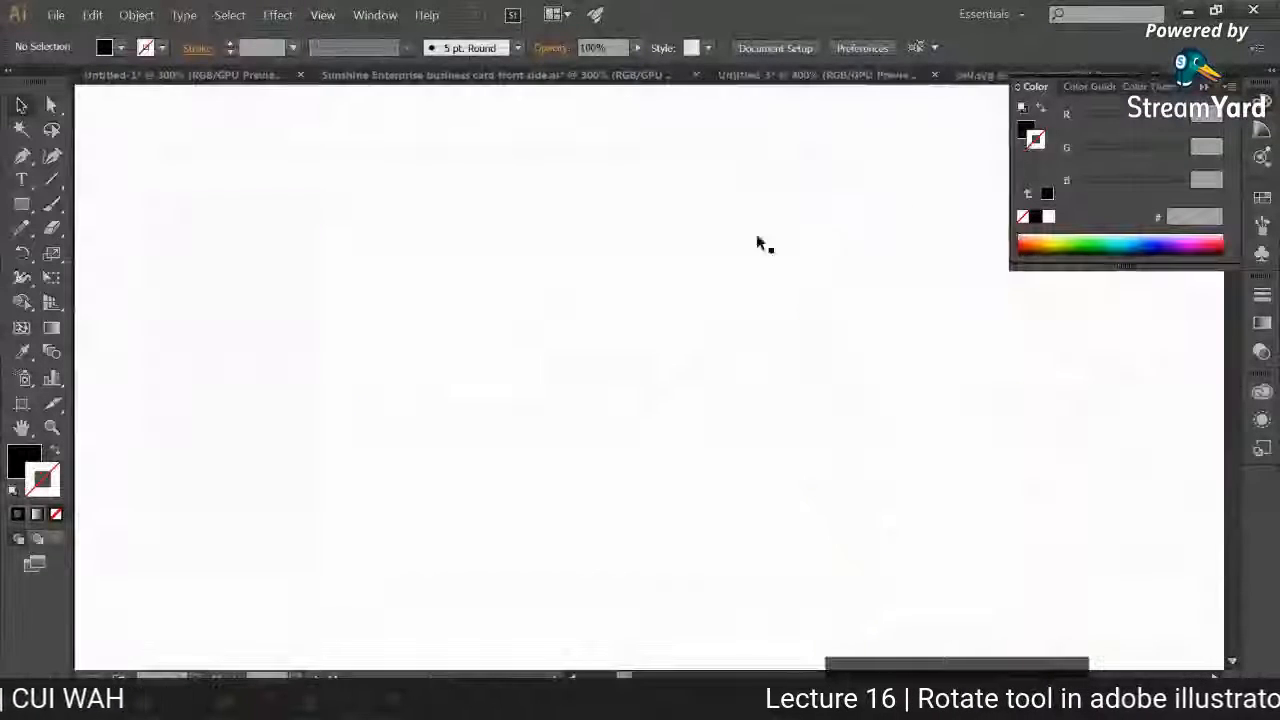
{"action": "key", "text": "ctrl+c"}
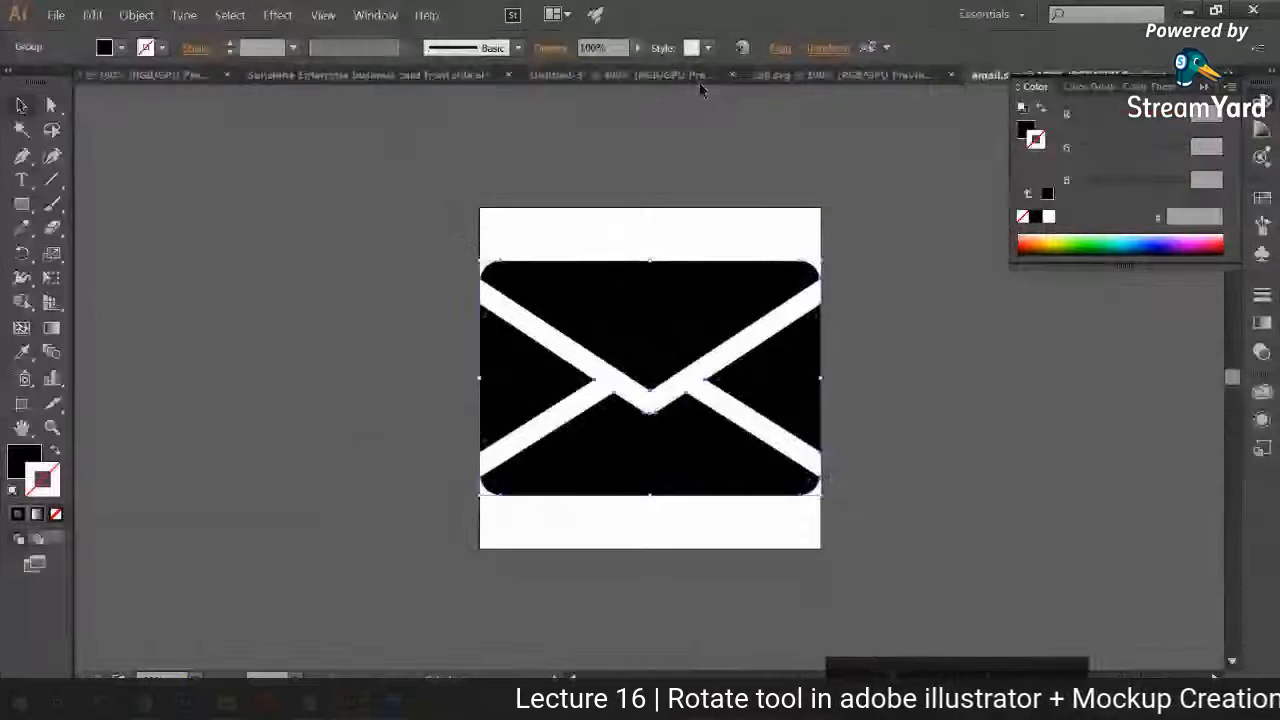
{"action": "left_click", "coordinate": [695, 76]}
{"action": "key", "text": "ctrl+v"}
{"action": "left_click_drag", "start_coordinate": [530, 250], "coordinate": [791, 500]}
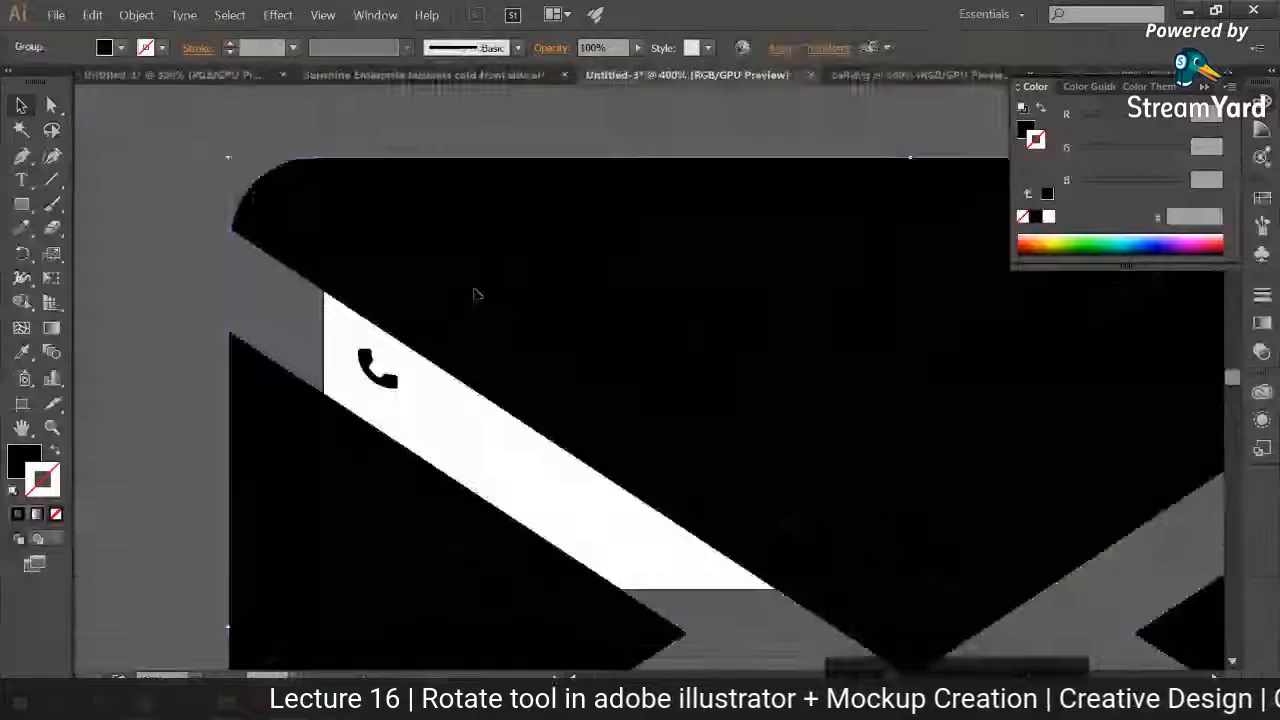
Step: Scale the envelope icon down to a small symbol directly below the handset icon, and shrink the handset slightly
{"action": "left_click_drag", "start_coordinate": [230, 160], "coordinate": [880, 606]}
{"action": "left_click_drag", "start_coordinate": [365, 432], "coordinate": [372, 432]}
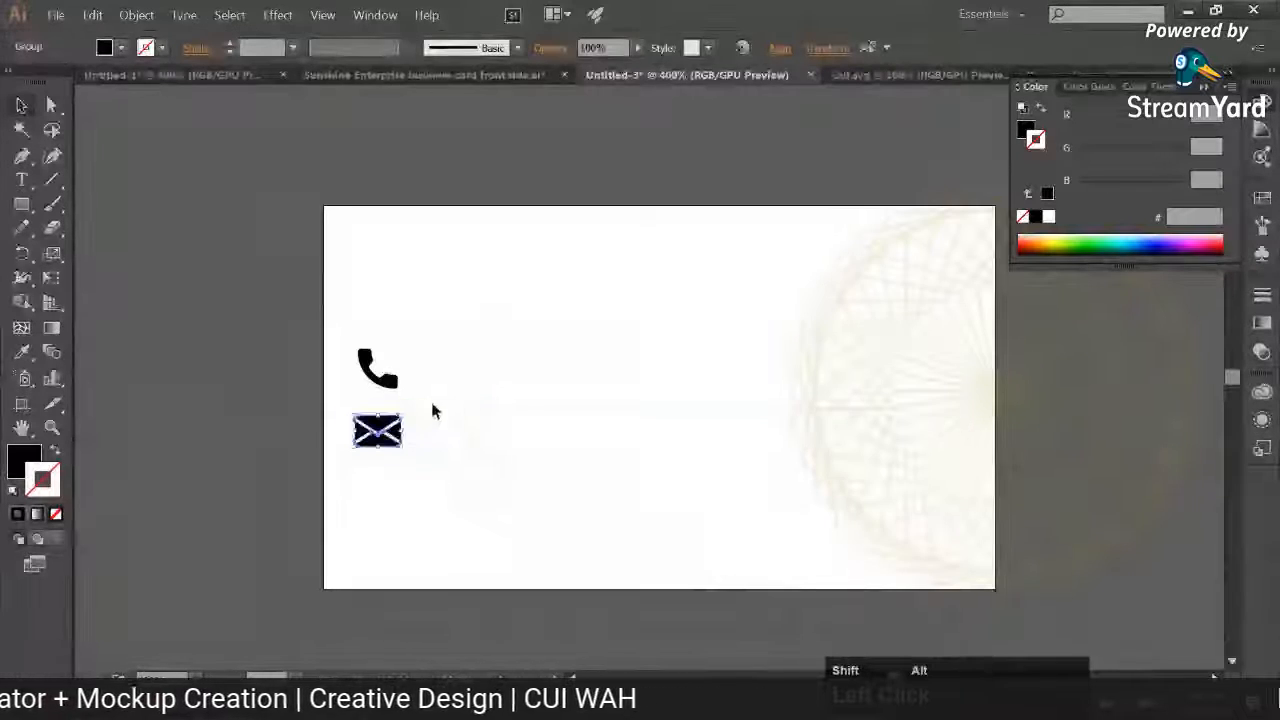
{"action": "left_click", "coordinate": [430, 417]}
{"action": "left_click", "coordinate": [393, 378]}
{"action": "left_click", "coordinate": [434, 380]}
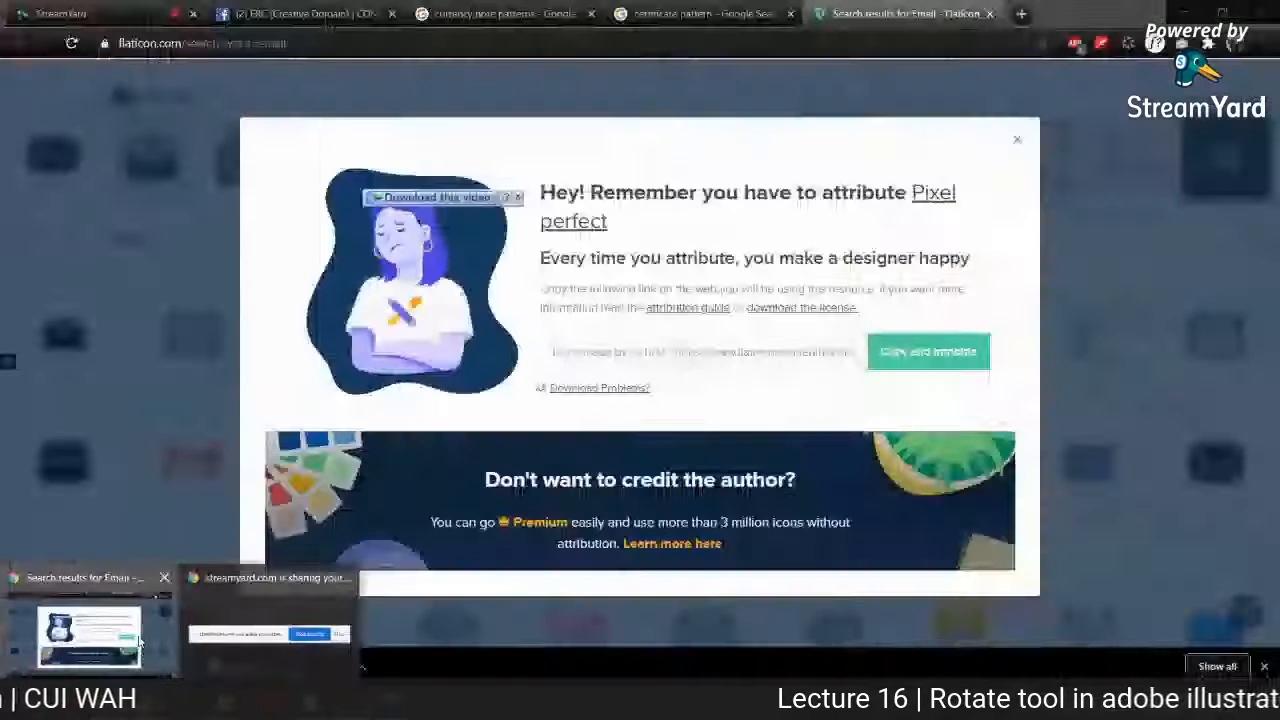
Step: Return to Flaticon in Chrome, dismiss the attribution notice and search for "website icon"
{"action": "left_click", "coordinate": [140, 640]}
{"action": "left_click", "coordinate": [1016, 141]}
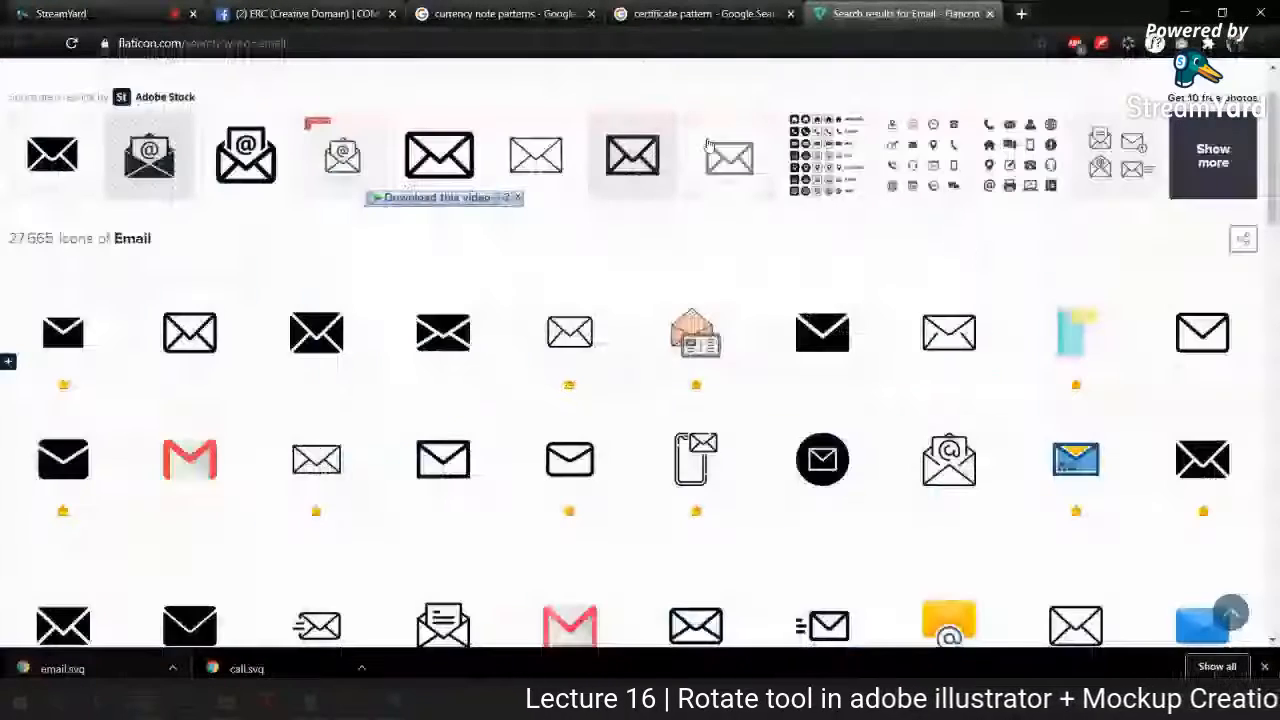
{"action": "scroll", "coordinate": [321, 260], "scroll_direction": "up", "scroll_amount": 1}
{"action": "left_click", "coordinate": [171, 137]}
{"action": "type", "text": "webs"}
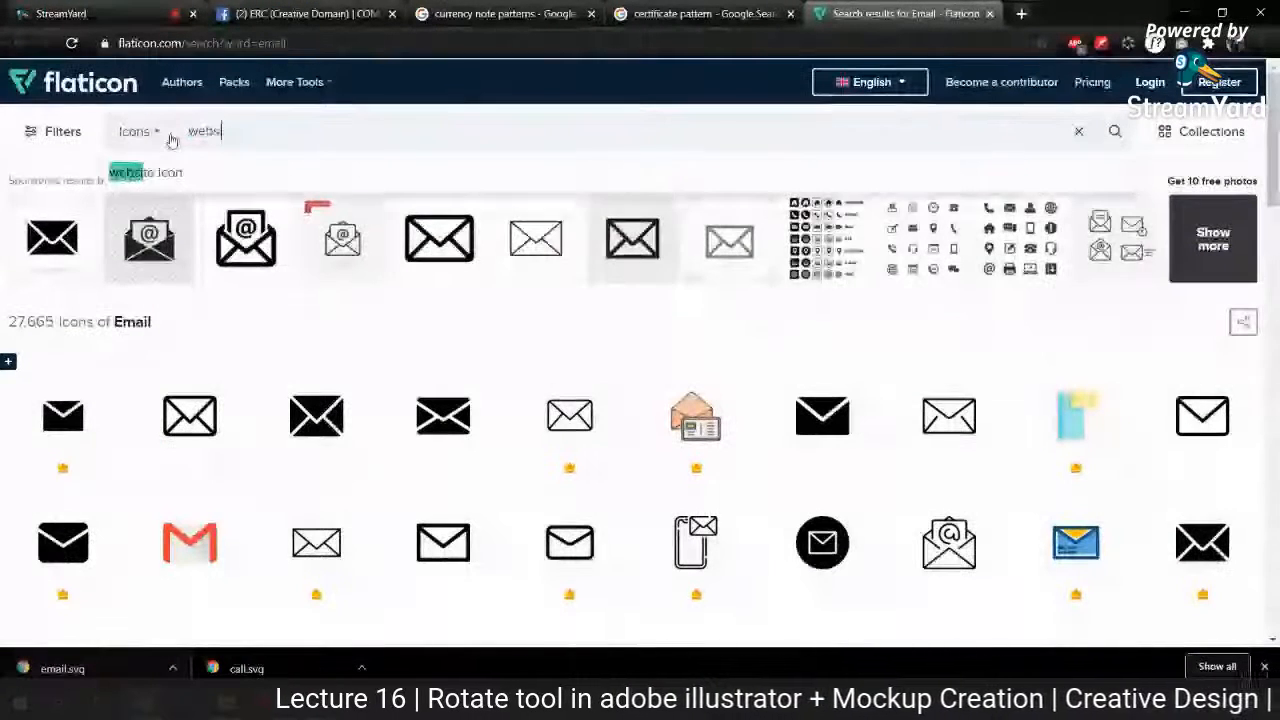
{"action": "type", "text": "ite icon"}
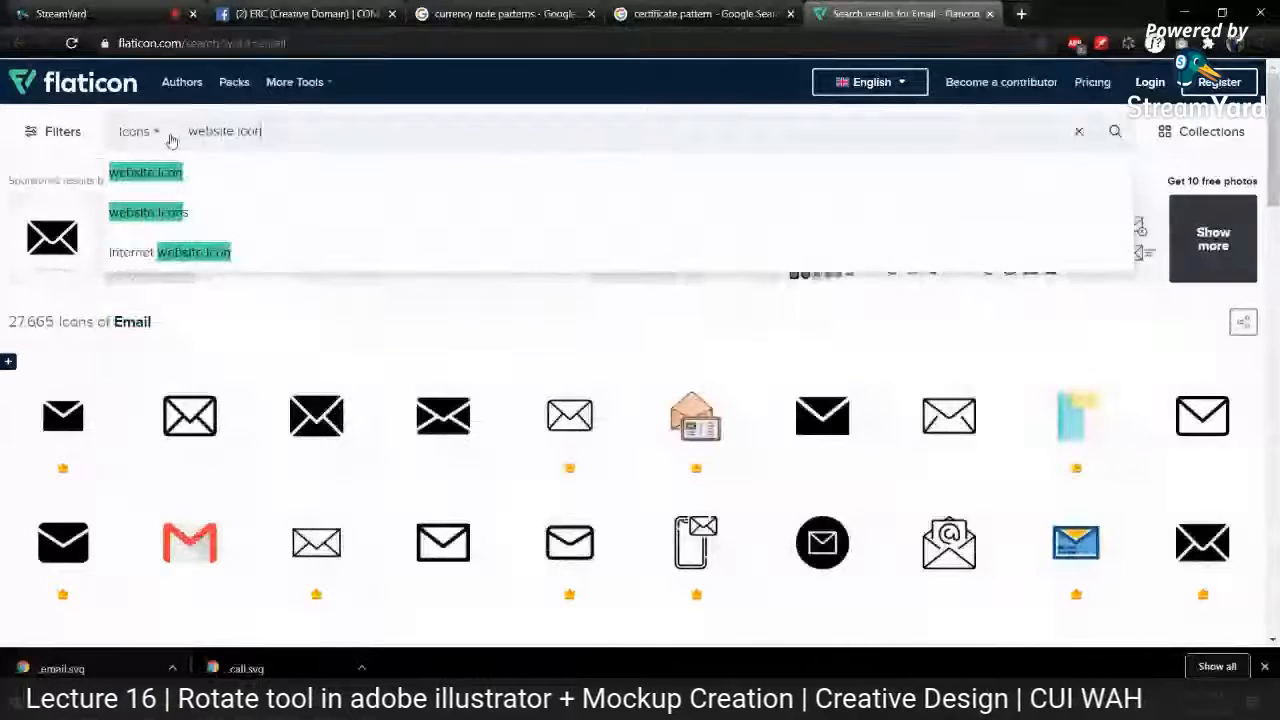
{"action": "key", "text": "Return"}
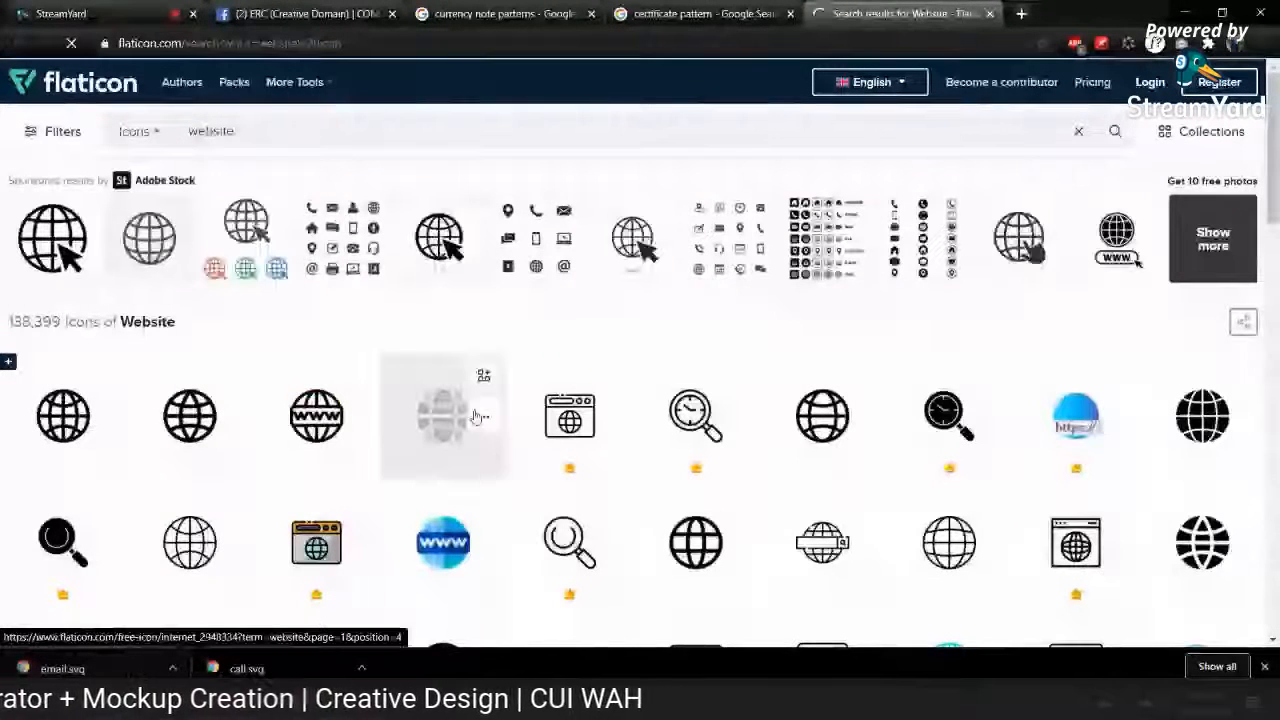
Step: Download the fourth website icon, a solid black globe, as a free SVG
{"action": "left_click", "coordinate": [483, 416]}
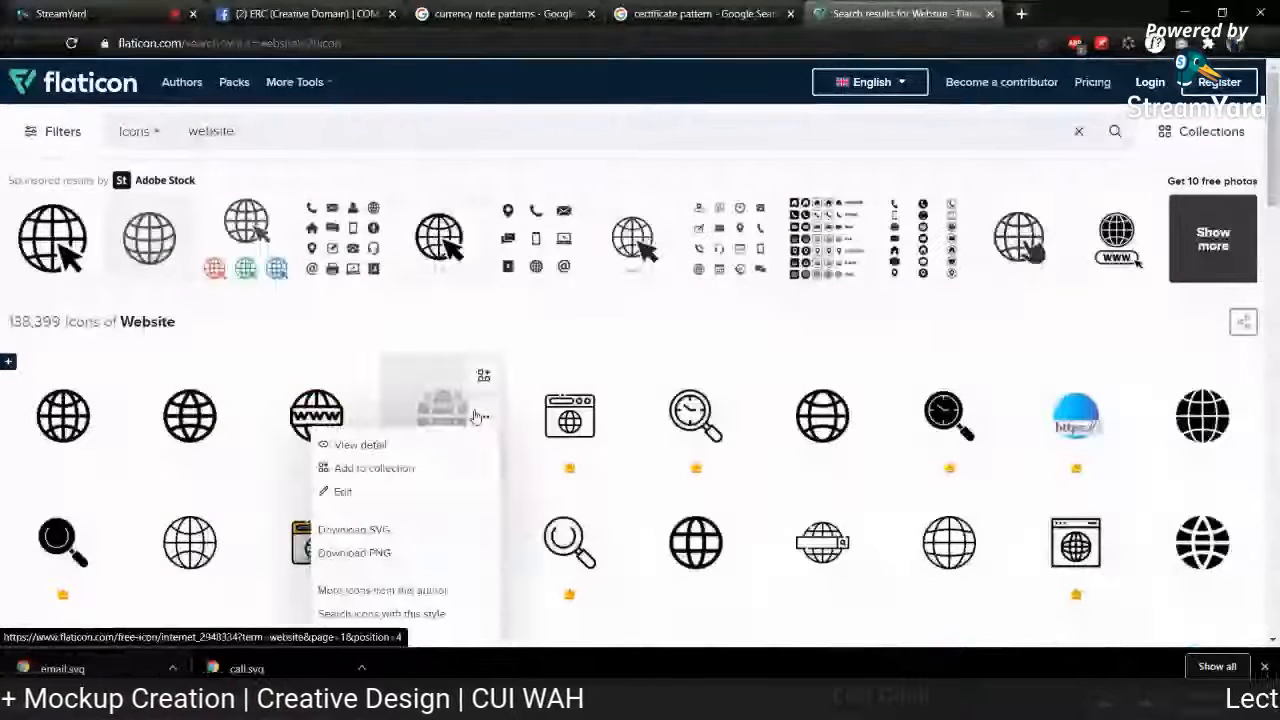
{"action": "left_click", "coordinate": [354, 553]}
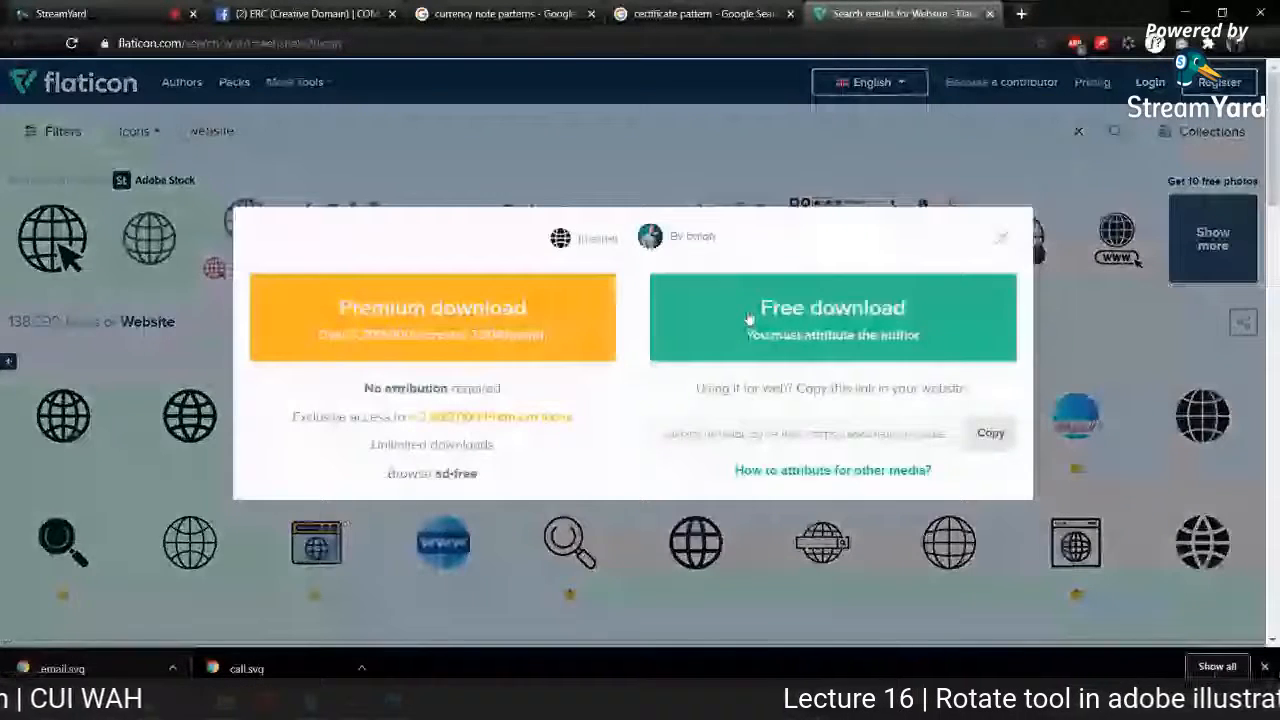
{"action": "left_click", "coordinate": [748, 318]}
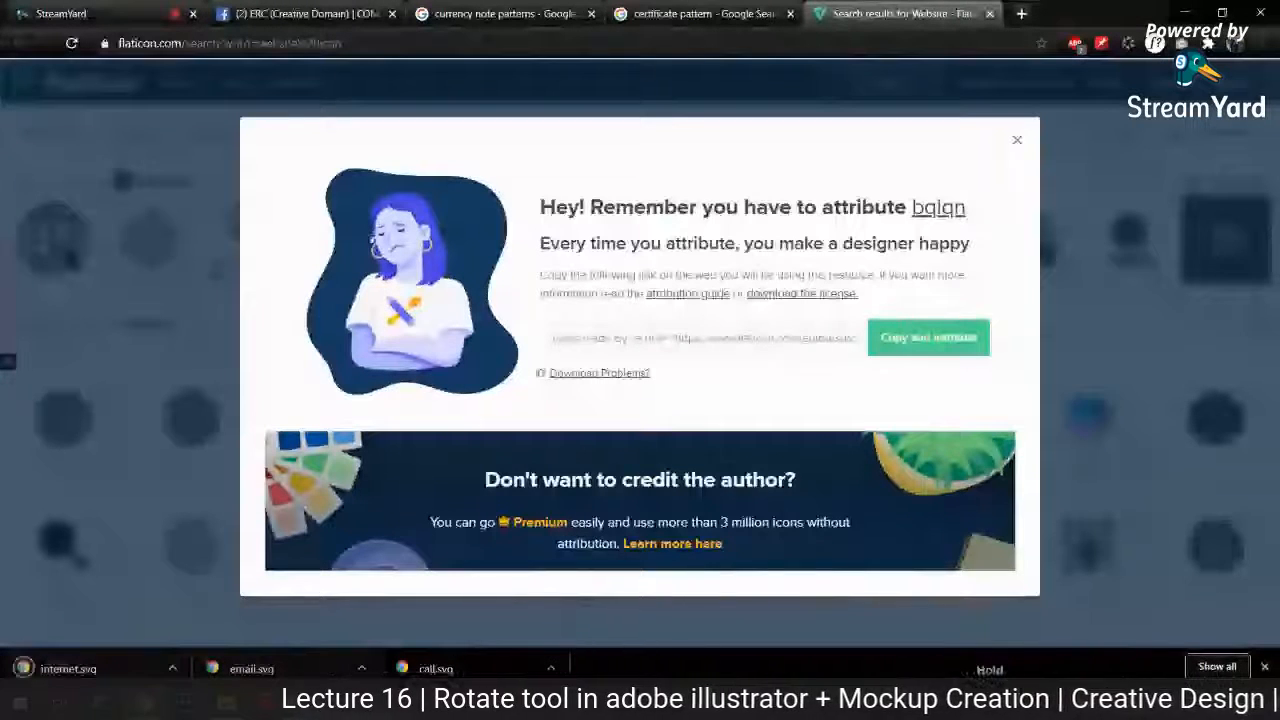
Step: Open internet.svg in Illustrator and copy its globe icon into the Untitled-3 document
{"action": "left_click", "coordinate": [68, 669]}
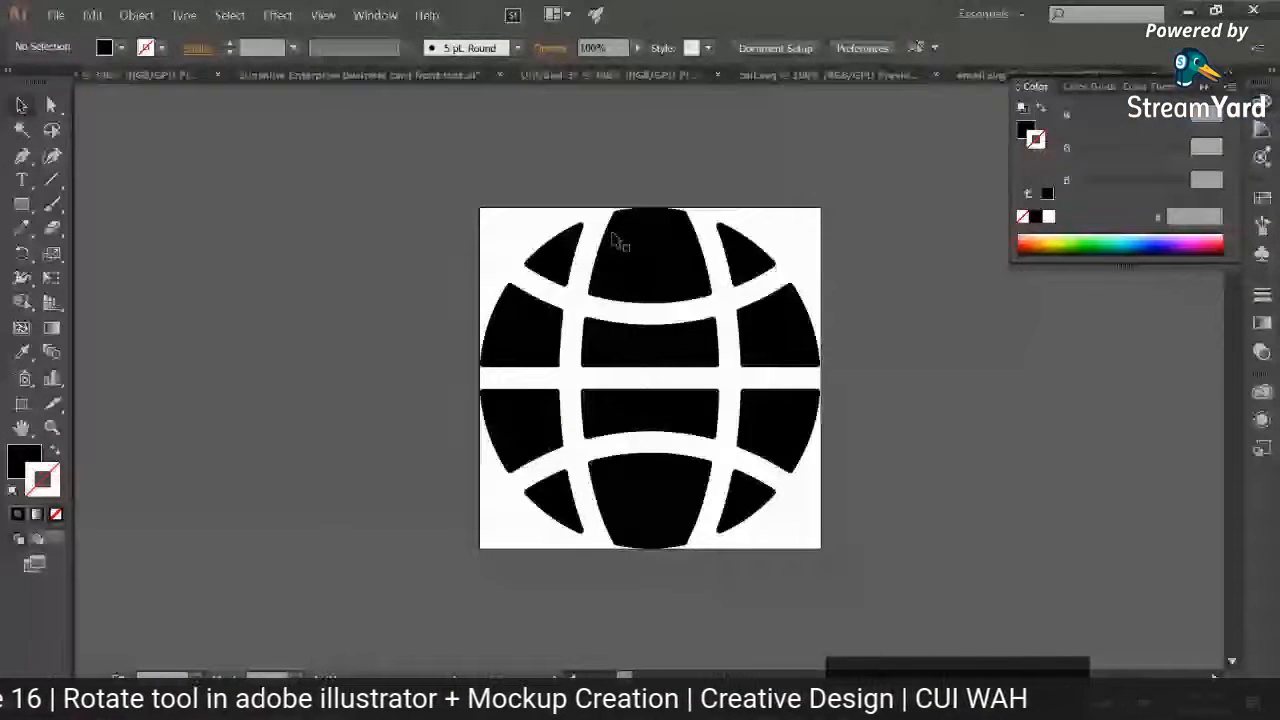
{"action": "left_click", "coordinate": [620, 242]}
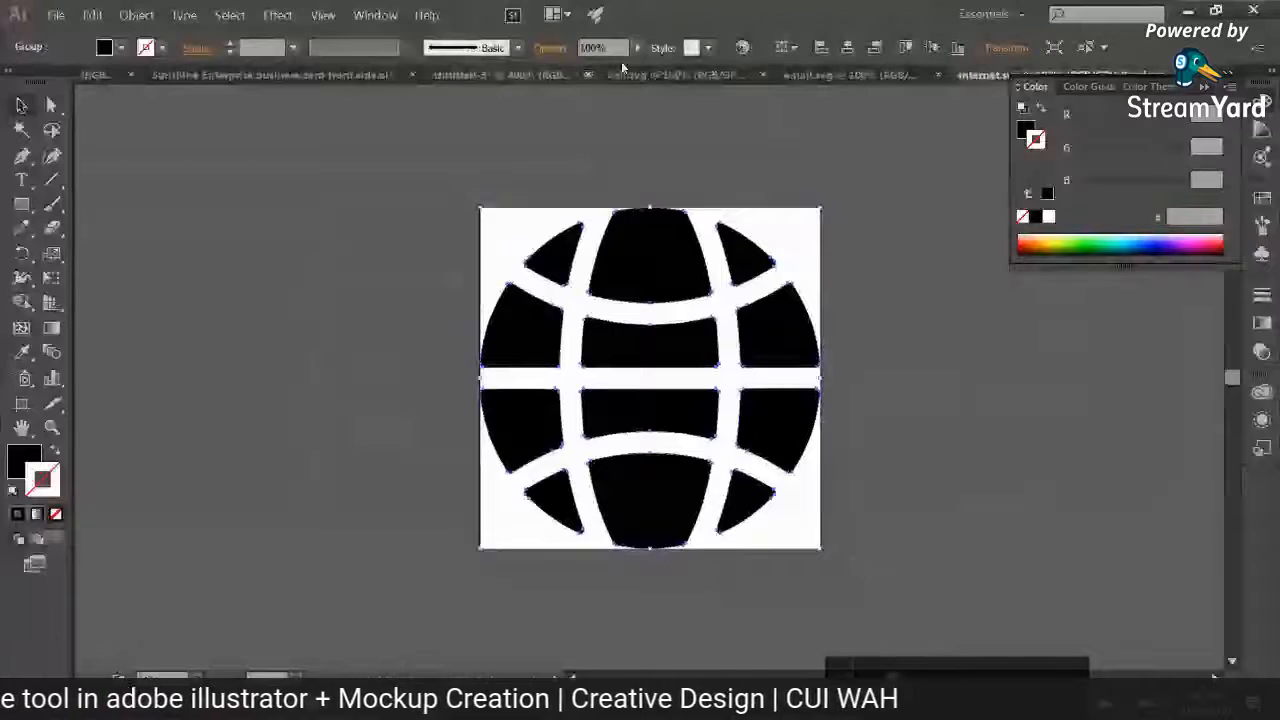
{"action": "left_click", "coordinate": [528, 77]}
{"action": "key", "text": "ctrl+v"}
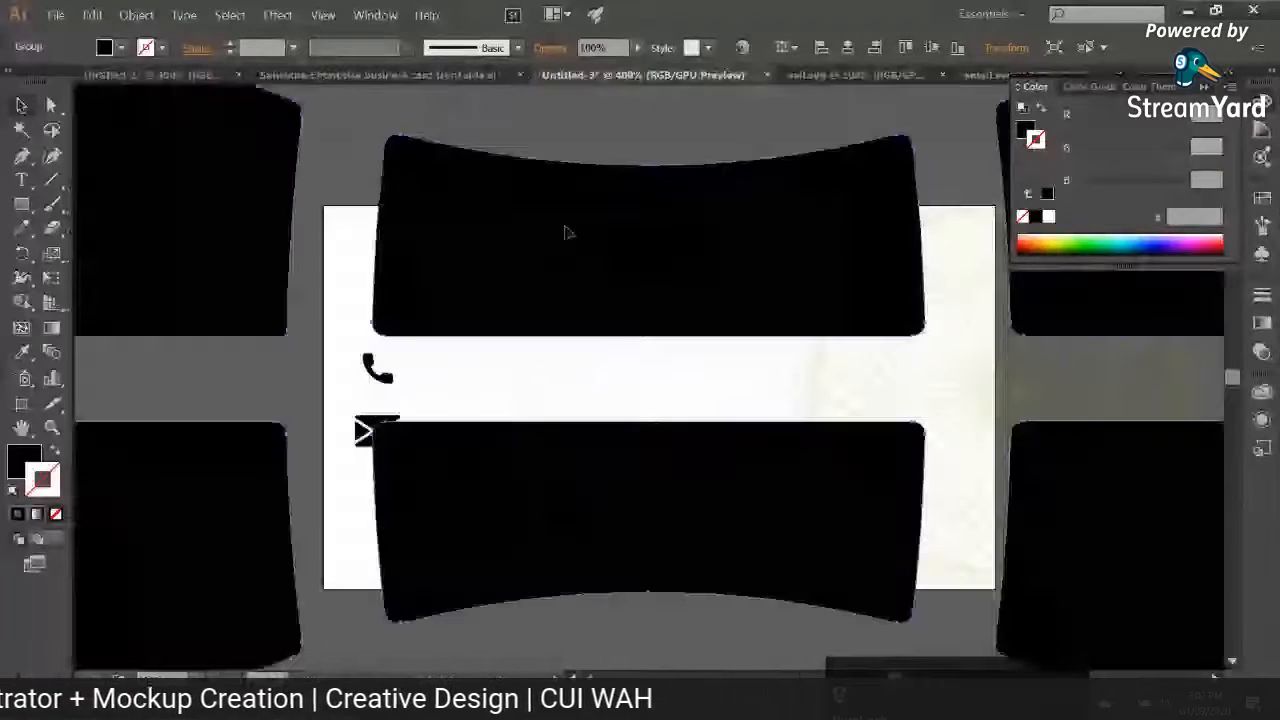
Step: Scale the globe down to a small contact symbol and place it directly below the envelope icon
{"action": "left_click_drag", "start_coordinate": [566, 231], "coordinate": [691, 544]}
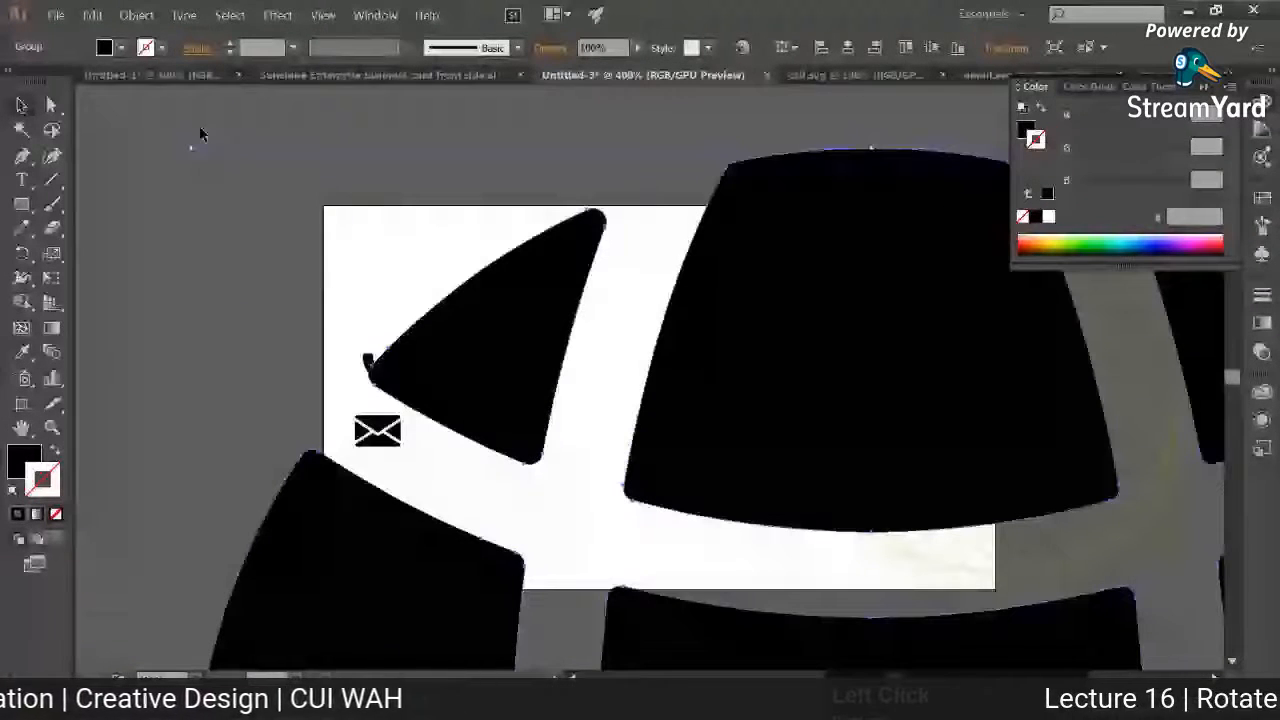
{"action": "left_click_drag", "start_coordinate": [195, 150], "coordinate": [551, 466]}
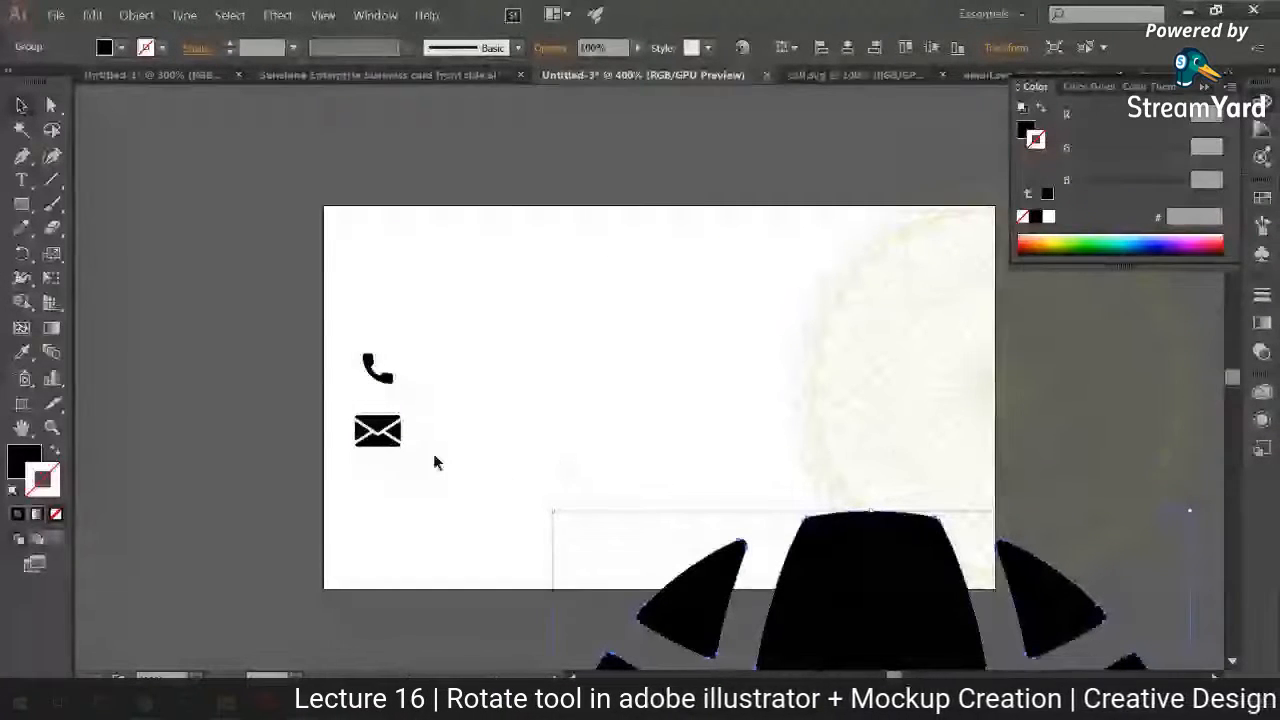
{"action": "left_click_drag", "start_coordinate": [553, 512], "coordinate": [535, 578]}
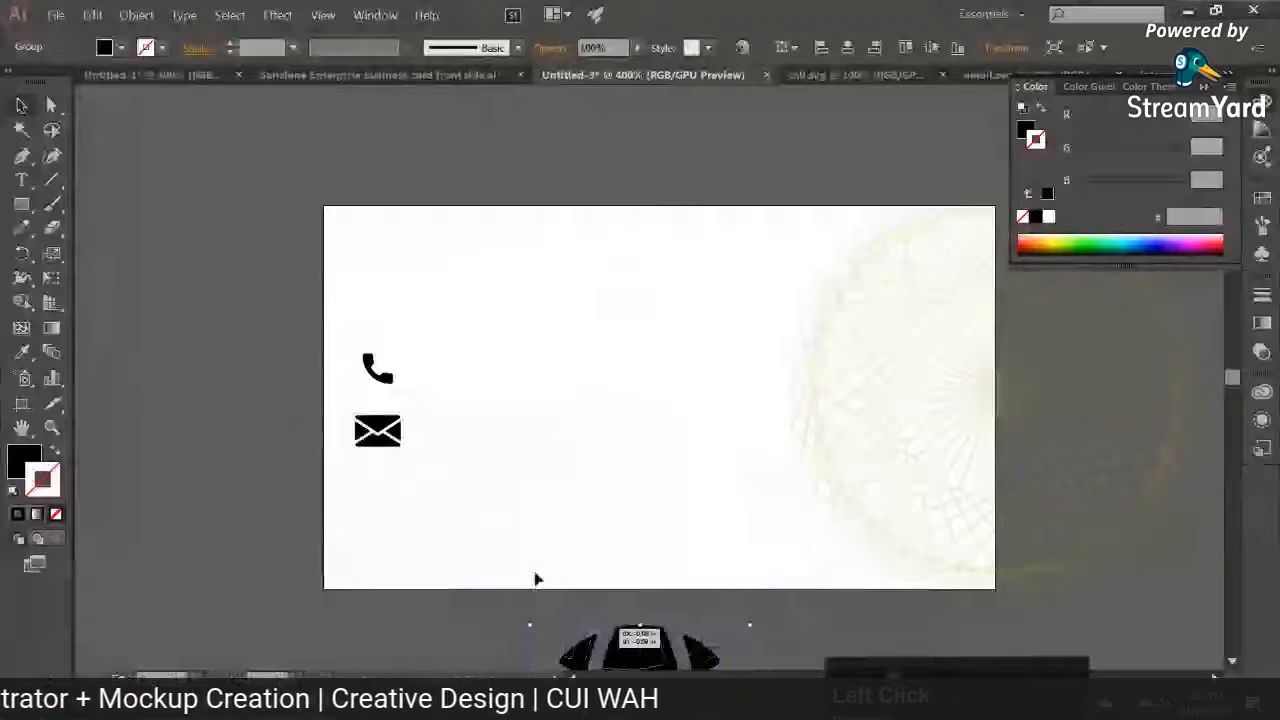
{"action": "left_click_drag", "start_coordinate": [535, 578], "coordinate": [418, 553]}
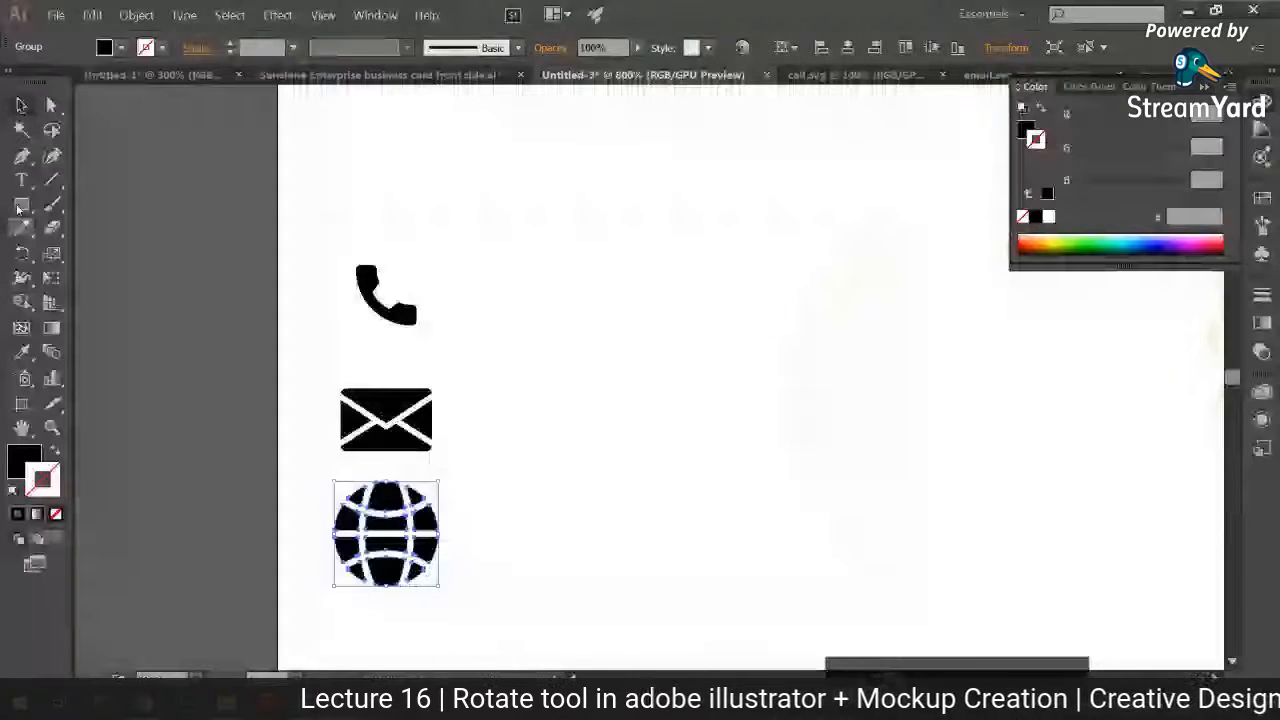
Step: Draw a small circle beside the handset icon with no fill and a 1 pt black stroke
{"action": "left_click", "coordinate": [21, 206]}
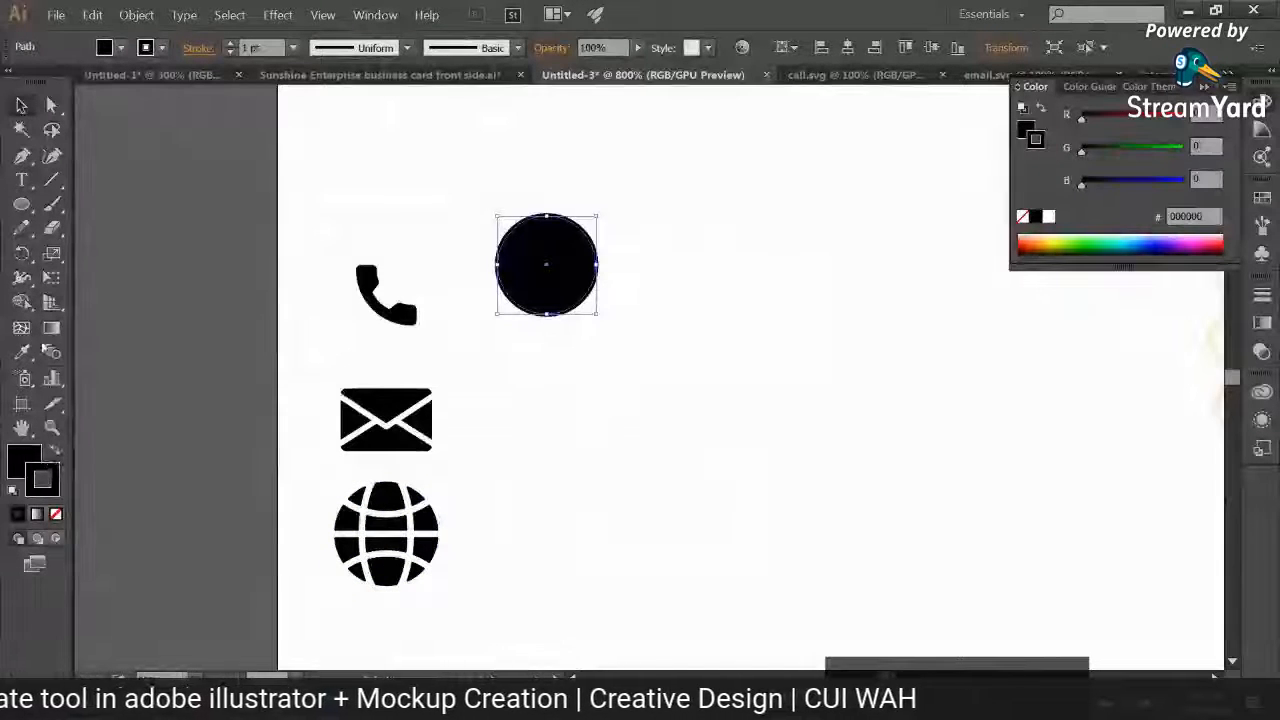
{"action": "left_click", "coordinate": [55, 514]}
{"action": "left_click", "coordinate": [21, 129]}
{"action": "left_click", "coordinate": [384, 248]}
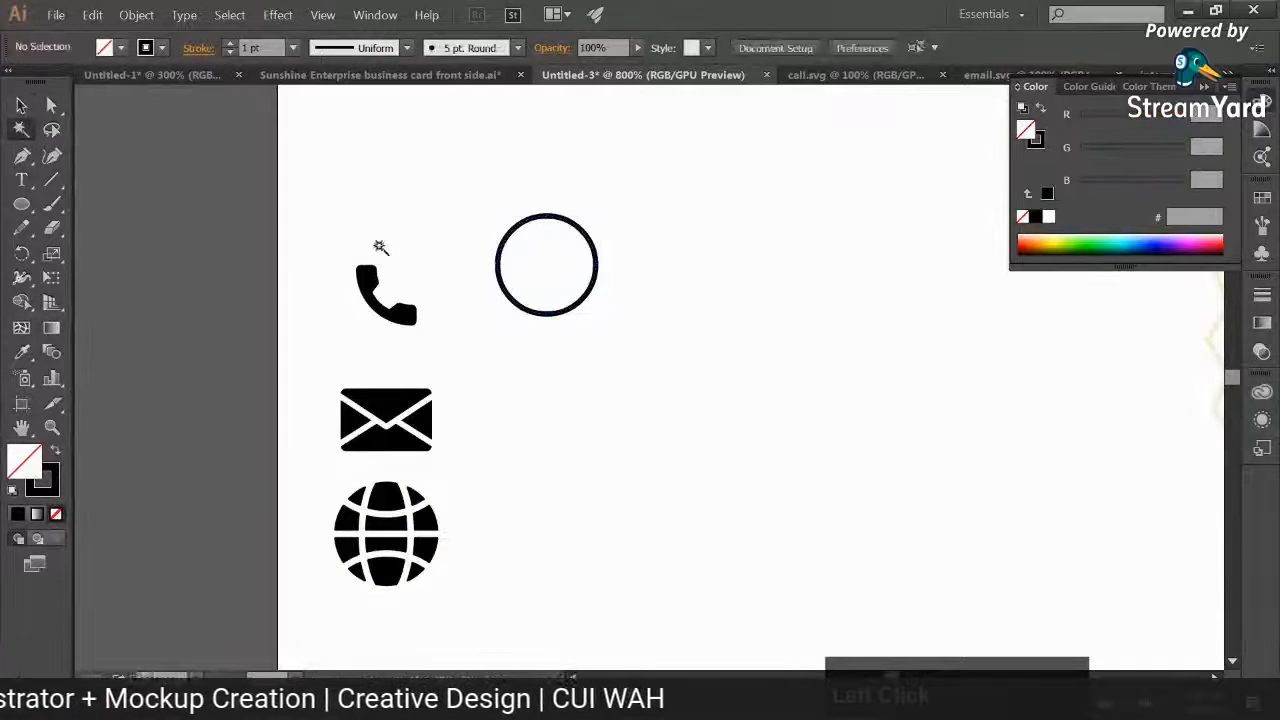
Step: Center the handset inside the circle, duplicate both directly below and delete the duplicated handset to leave an empty ring
{"action": "left_click", "coordinate": [20, 105]}
{"action": "left_click", "coordinate": [386, 298]}
{"action": "left_click_drag", "start_coordinate": [386, 298], "coordinate": [637, 420]}
{"action": "left_click", "coordinate": [503, 339]}
{"action": "left_click", "coordinate": [598, 391]}
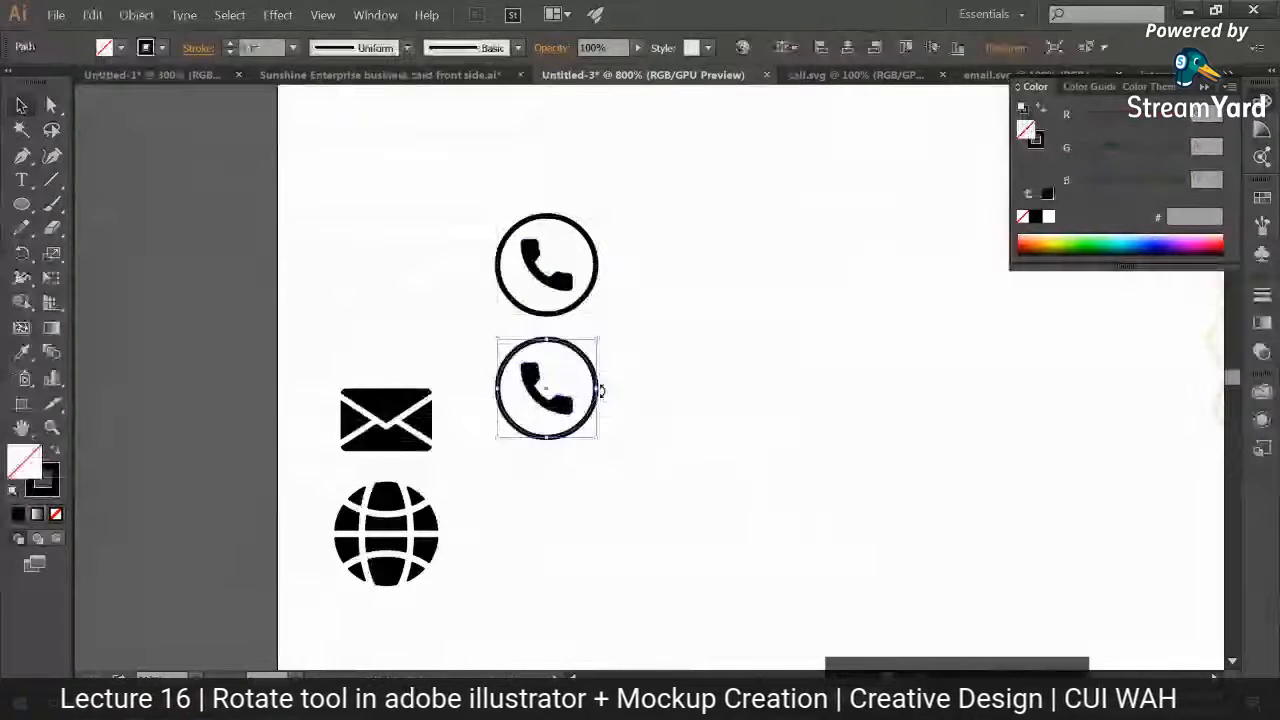
{"action": "key", "text": "Delete"}
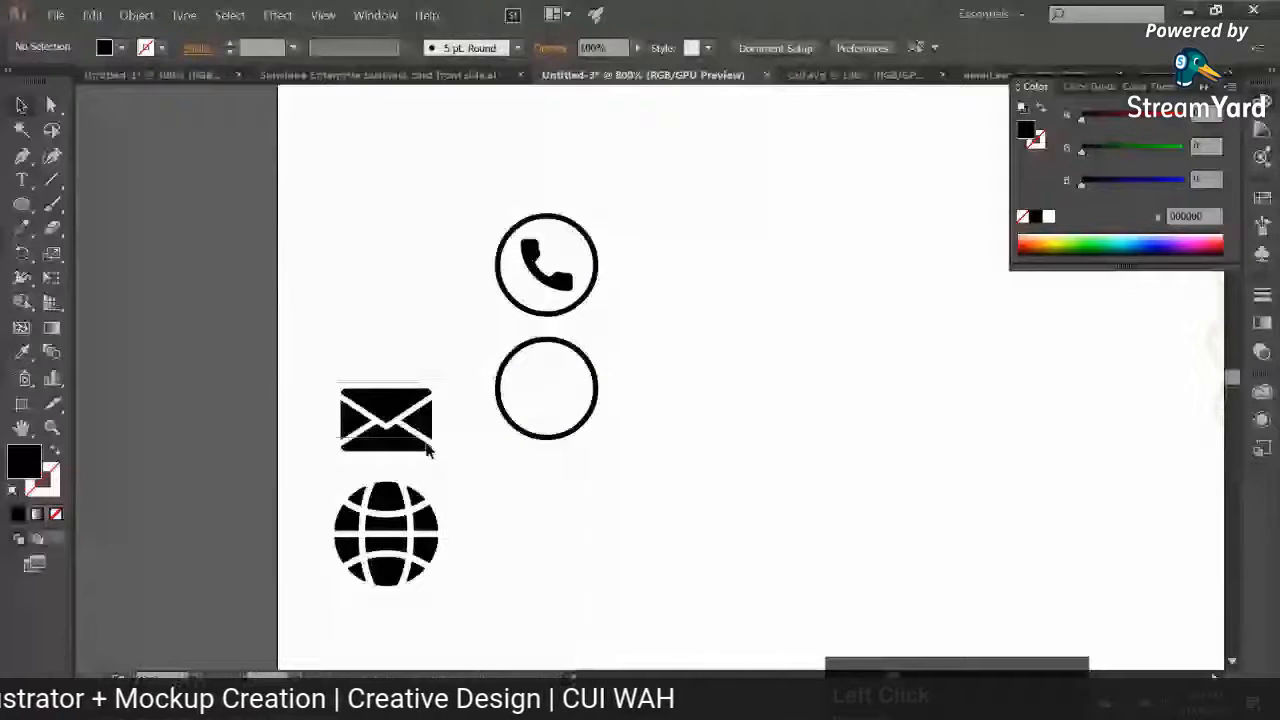
Step: Fit the envelope inside the second circle, then duplicate the circle below it and fit the globe inside
{"action": "left_click", "coordinate": [427, 446]}
{"action": "left_click_drag", "start_coordinate": [433, 388], "coordinate": [578, 368]}
{"action": "left_click", "coordinate": [461, 441]}
{"action": "left_click_drag", "start_coordinate": [530, 500], "coordinate": [499, 433]}
{"action": "left_click_drag", "start_coordinate": [522, 372], "coordinate": [540, 491]}
{"action": "left_click", "coordinate": [398, 482]}
{"action": "left_click_drag", "start_coordinate": [409, 414], "coordinate": [550, 400]}
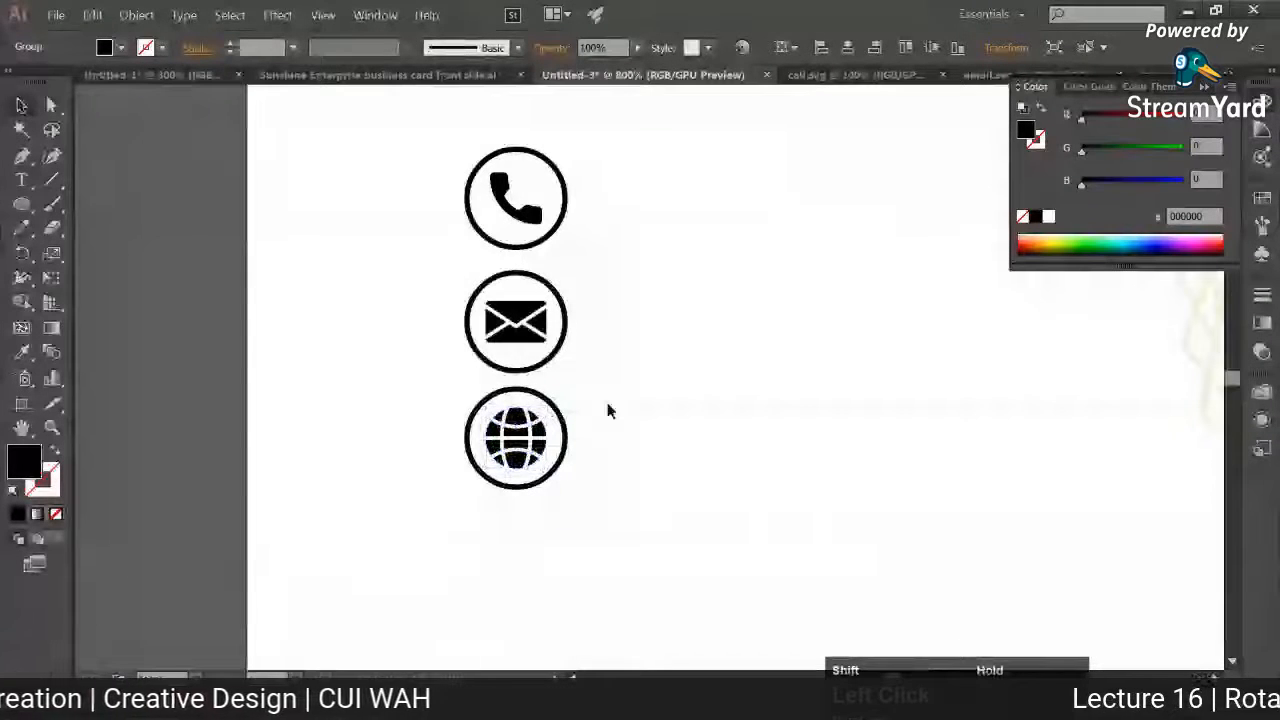
Step: Move the three circled contact icons together to the lower part of the card near its left edge
{"action": "key", "text": "ctrl+a"}
{"action": "left_click_drag", "start_coordinate": [559, 163], "coordinate": [373, 250]}
{"action": "key", "text": "ctrl+minus"}
{"action": "key", "text": "ctrl+minus"}
{"action": "left_click_drag", "start_coordinate": [471, 349], "coordinate": [463, 390]}
{"action": "left_click", "coordinate": [527, 389]}
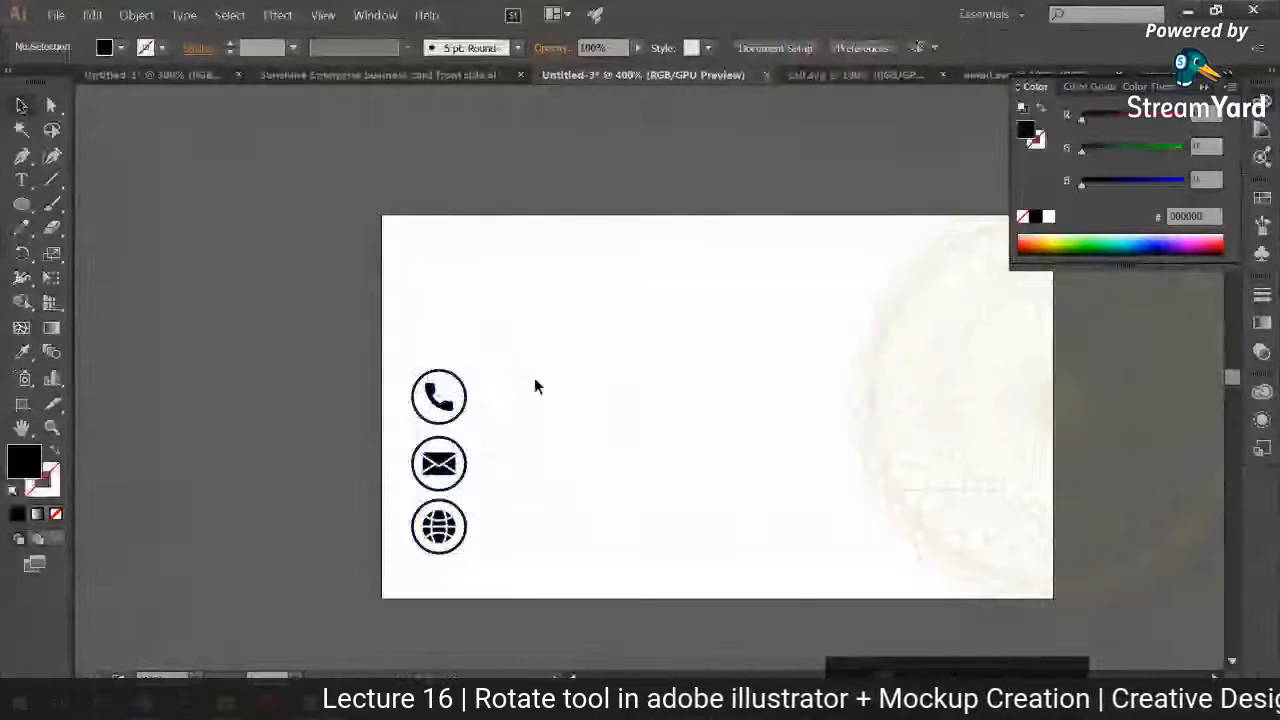
Step: Search Google Images for "business card" in a new Chrome tab, dismissing the location request
{"action": "left_click", "coordinate": [146, 703]}
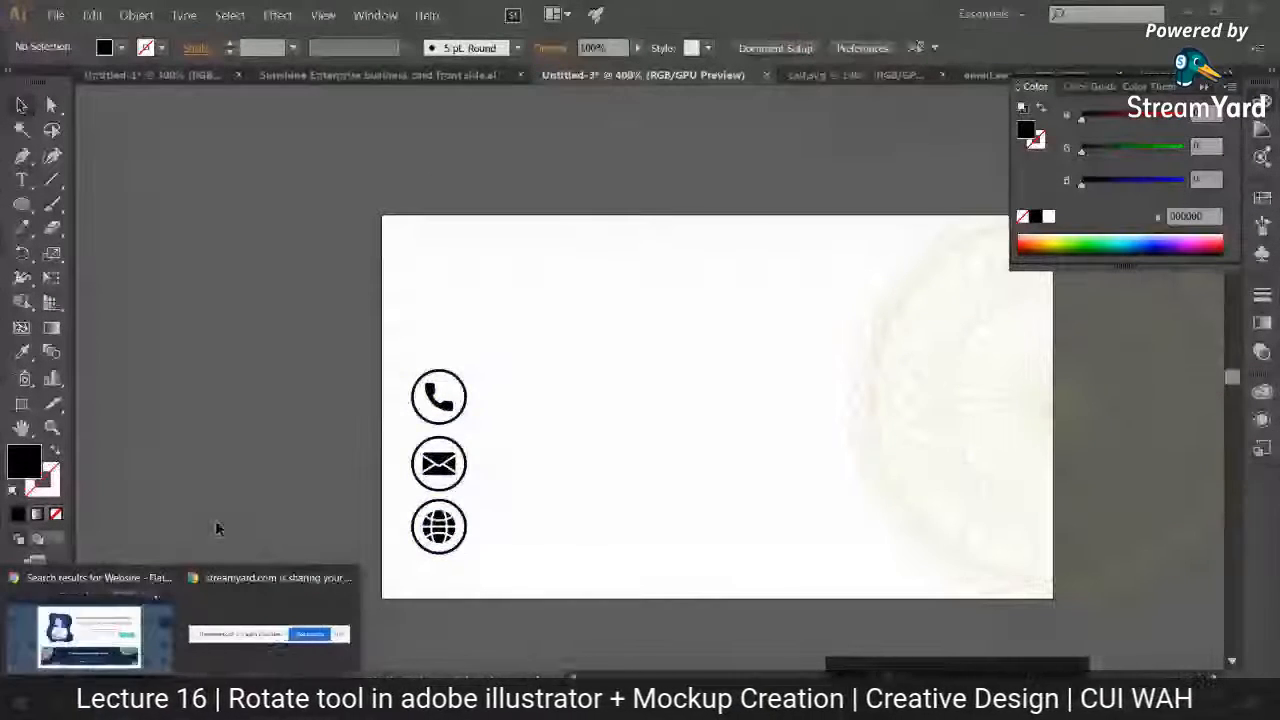
{"action": "left_click", "coordinate": [89, 636]}
{"action": "left_click", "coordinate": [1013, 14]}
{"action": "left_click", "coordinate": [945, 43]}
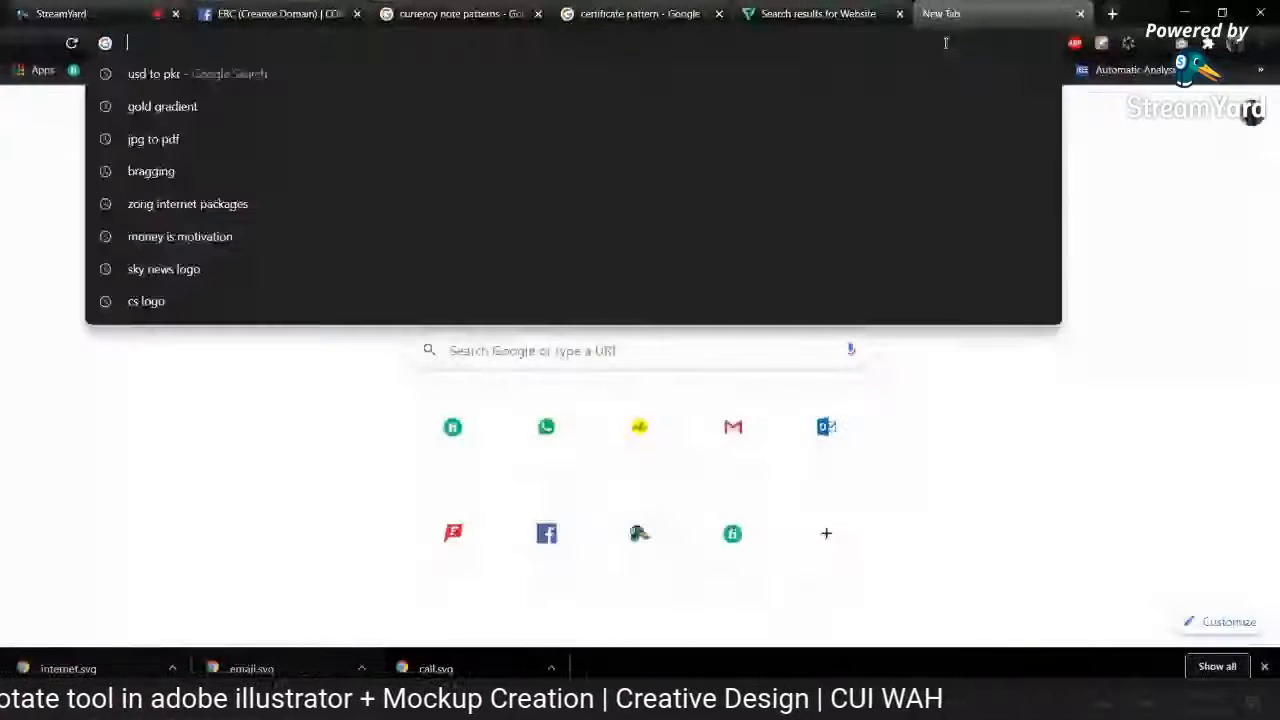
{"action": "type", "text": "busi"}
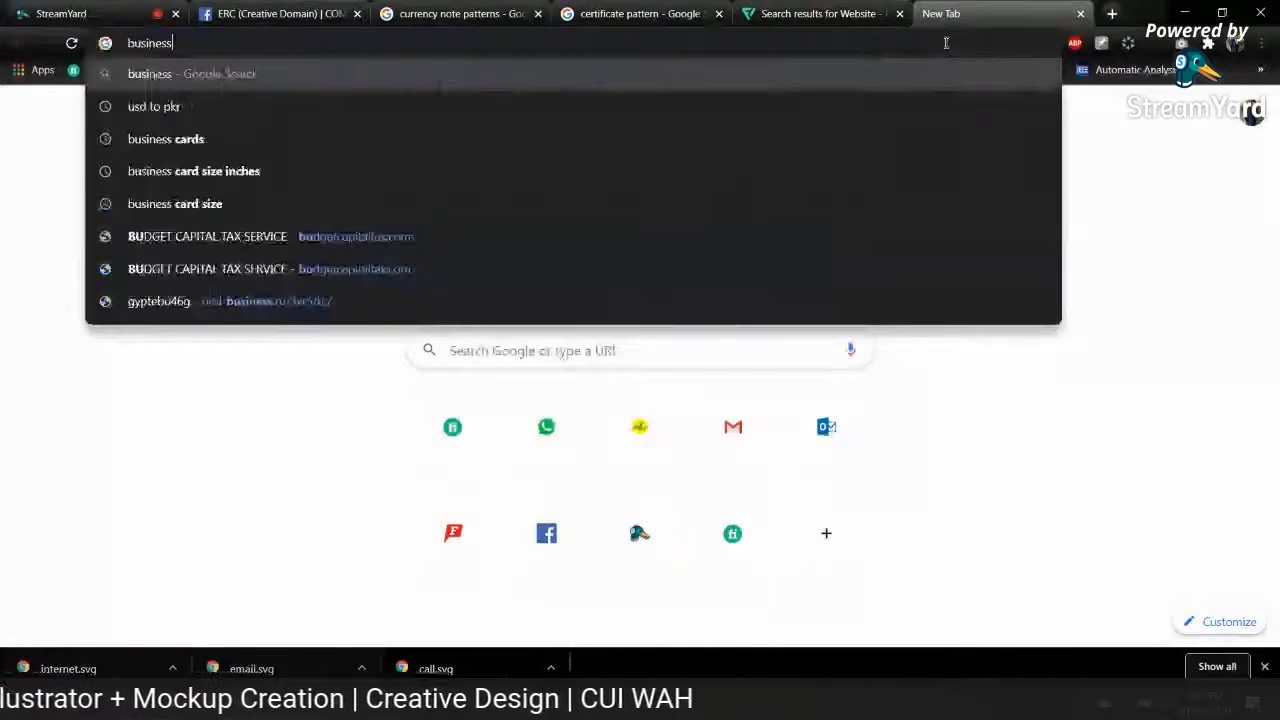
{"action": "type", "text": "ness card"}
{"action": "key", "text": "Return"}
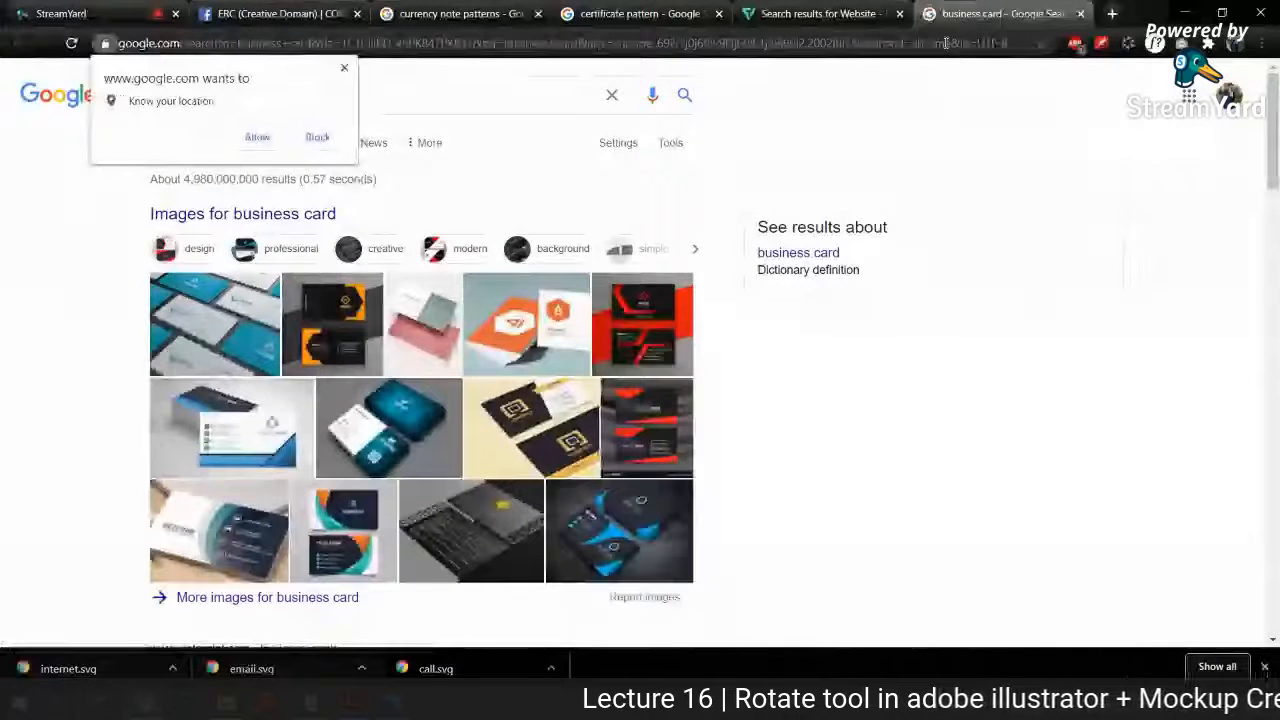
{"action": "left_click", "coordinate": [344, 68]}
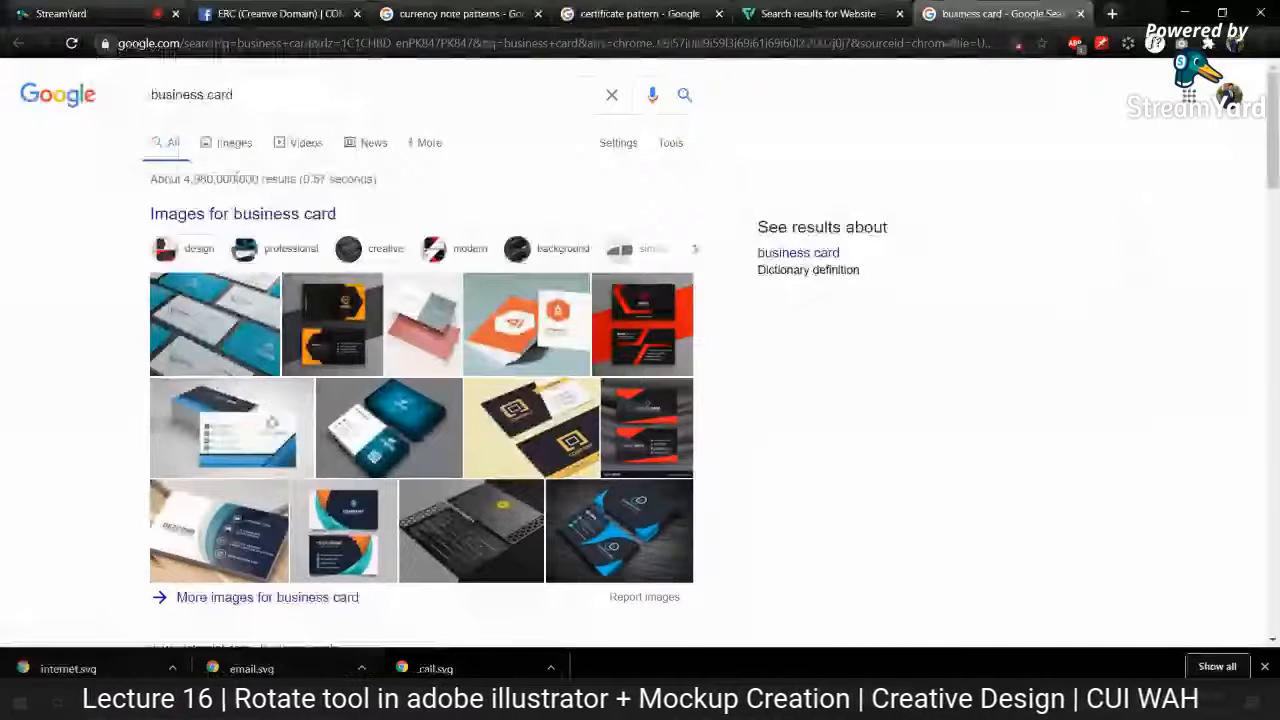
{"action": "left_click", "coordinate": [228, 142]}
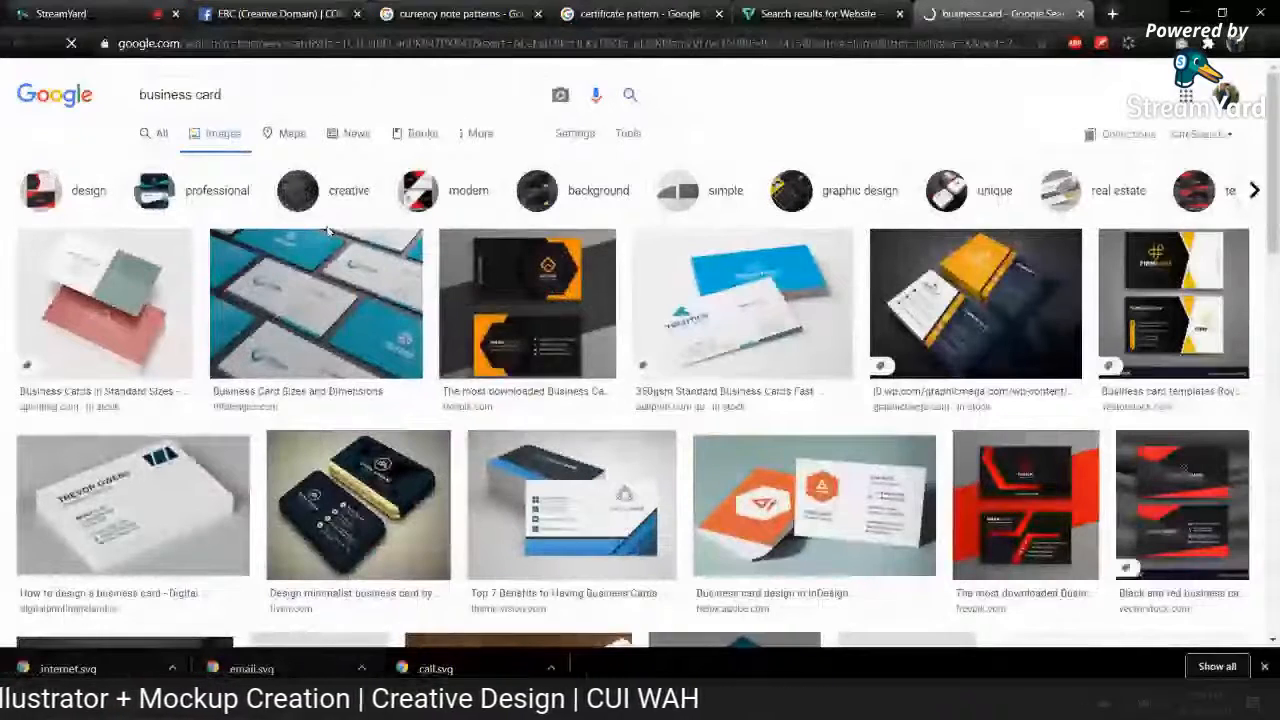
Step: Copy the picture of the stacked white business cards and paste it beside the artboard in Illustrator's Untitled-3 document
{"action": "left_click", "coordinate": [510, 295]}
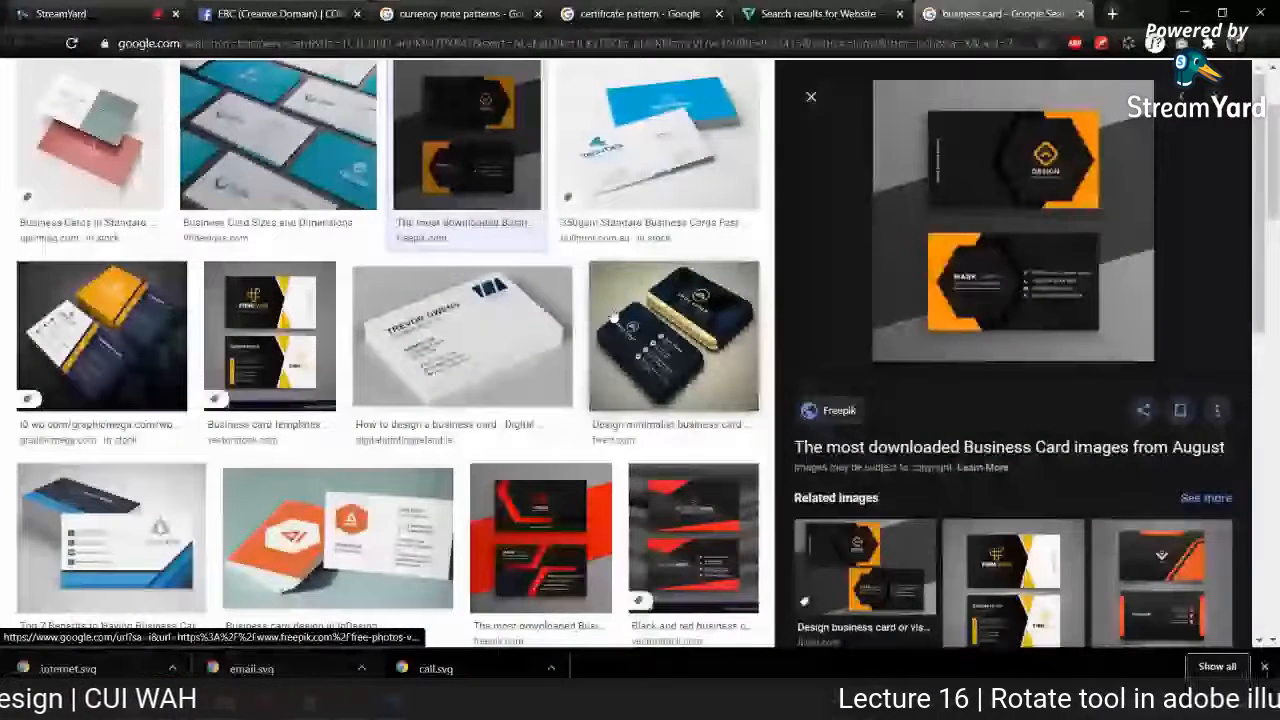
{"action": "left_click", "coordinate": [462, 335]}
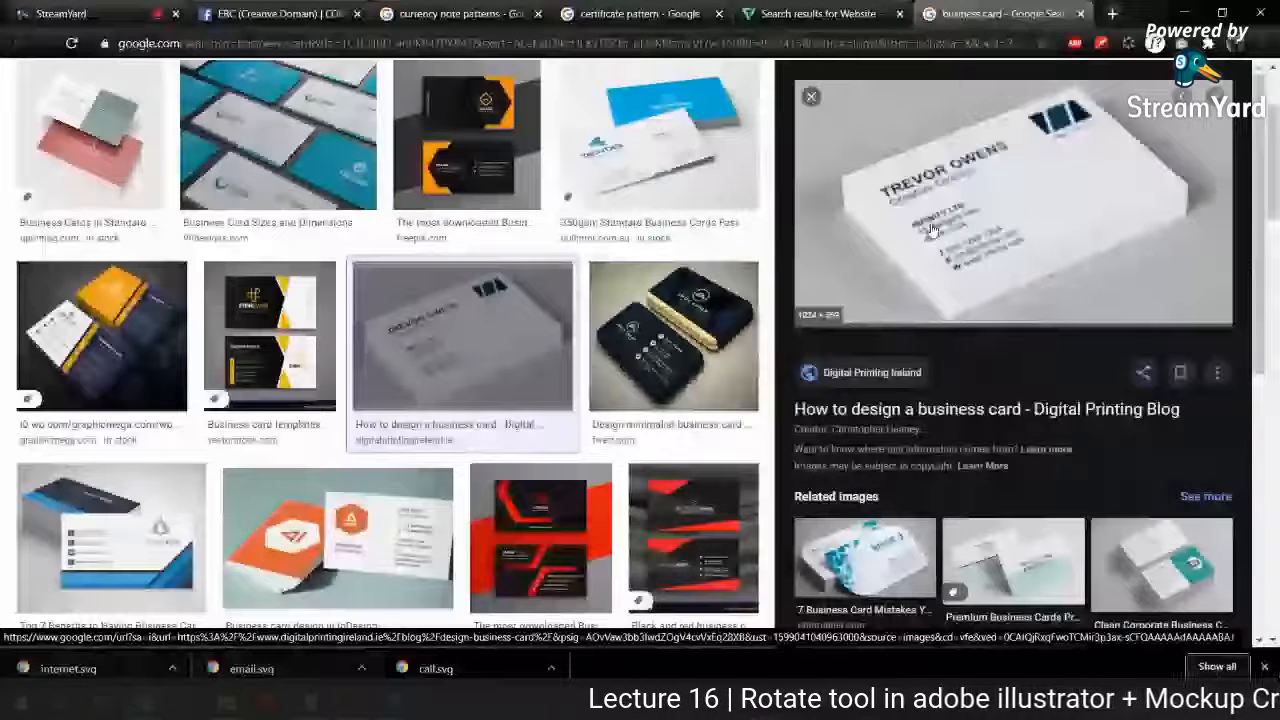
{"action": "right_click", "coordinate": [958, 242]}
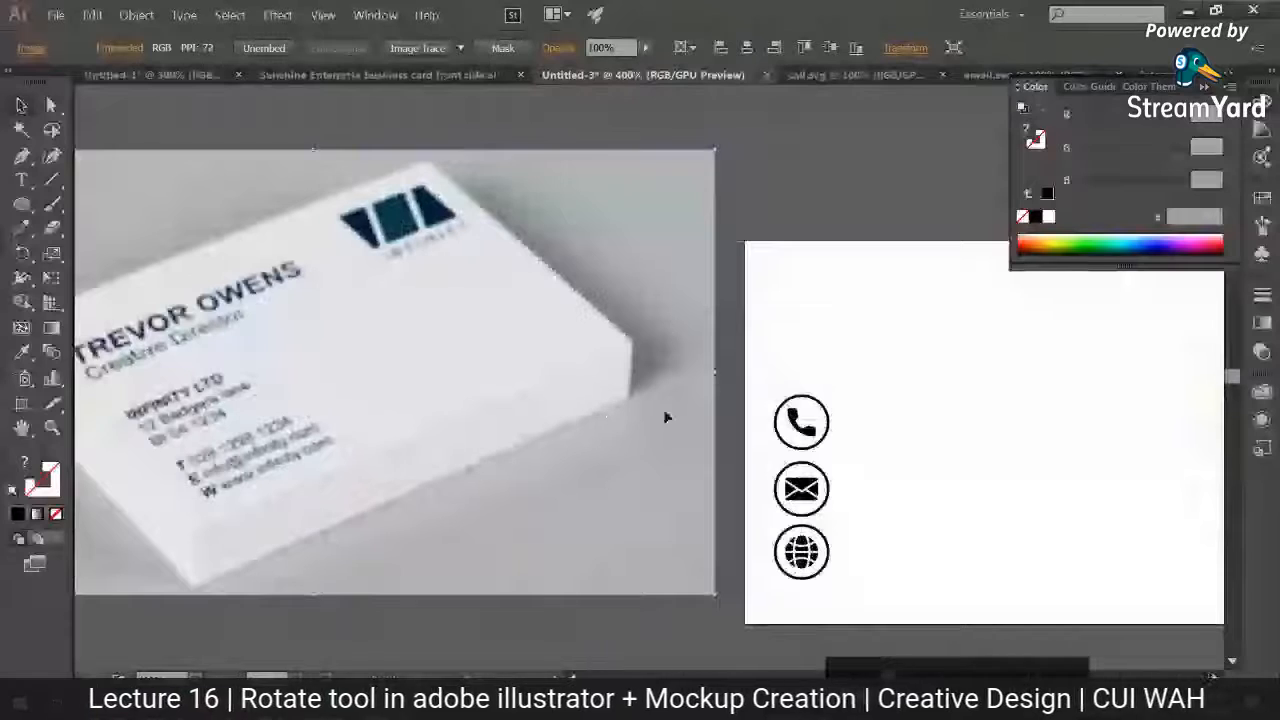
Step: Add the cardholder's full name from the reference card as a text line above the contact icons
{"action": "key", "text": "t"}
{"action": "left_click", "coordinate": [844, 333]}
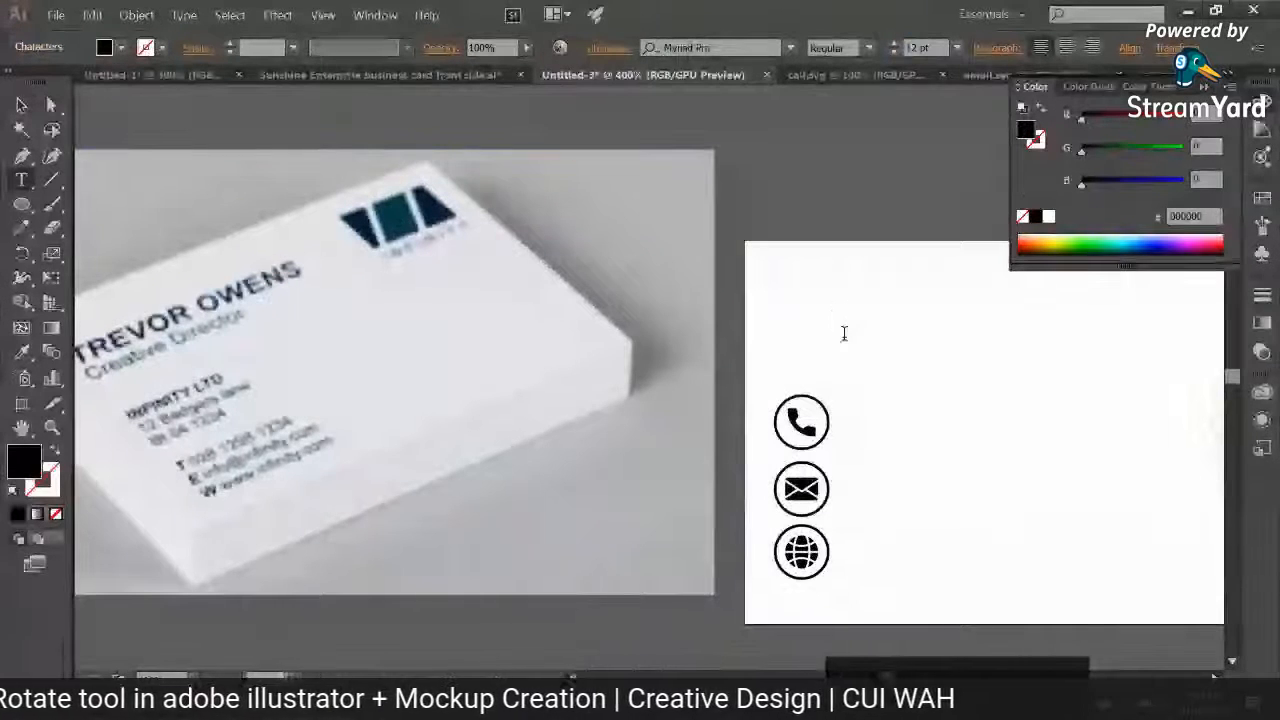
{"action": "type", "text": "Sunshn"}
{"action": "key", "text": "BackSpace"}
{"action": "key", "text": "BackSpace"}
{"action": "key", "text": "BackSpace"}
{"action": "key", "text": "BackSpace"}
{"action": "key", "text": "BackSpace"}
{"action": "key", "text": "BackSpace"}
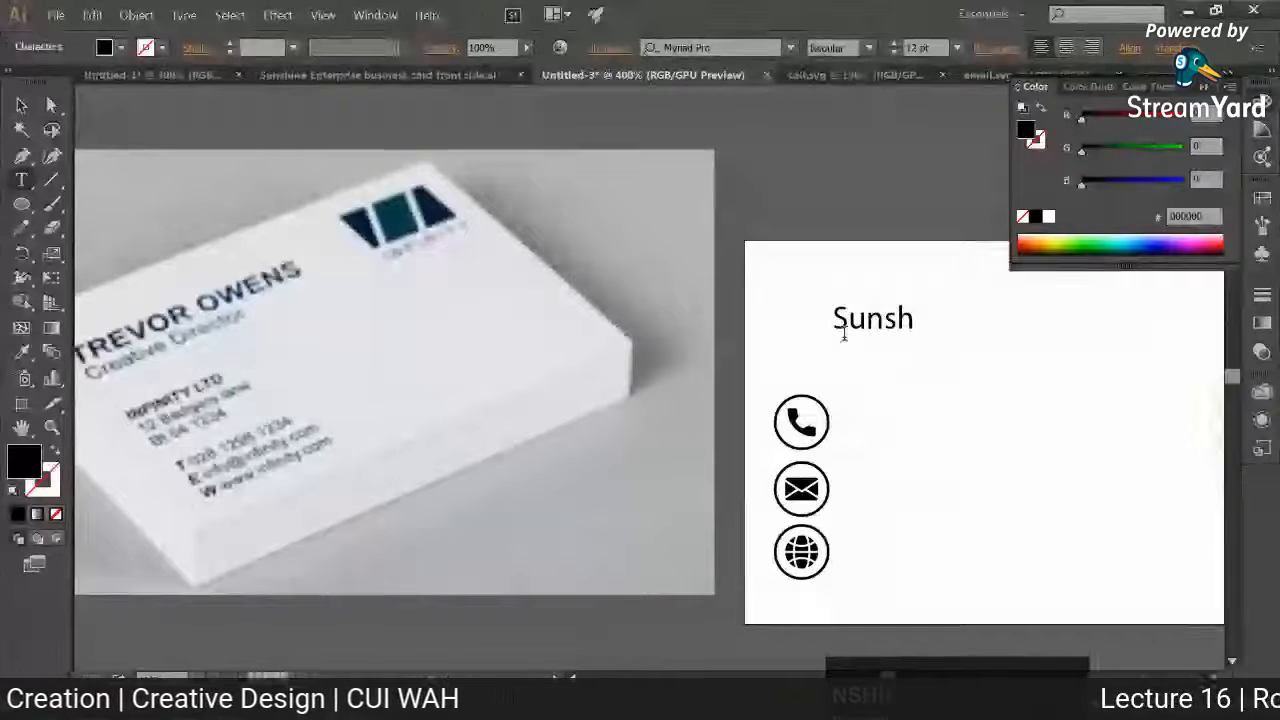
{"action": "type", "text": "Tre"}
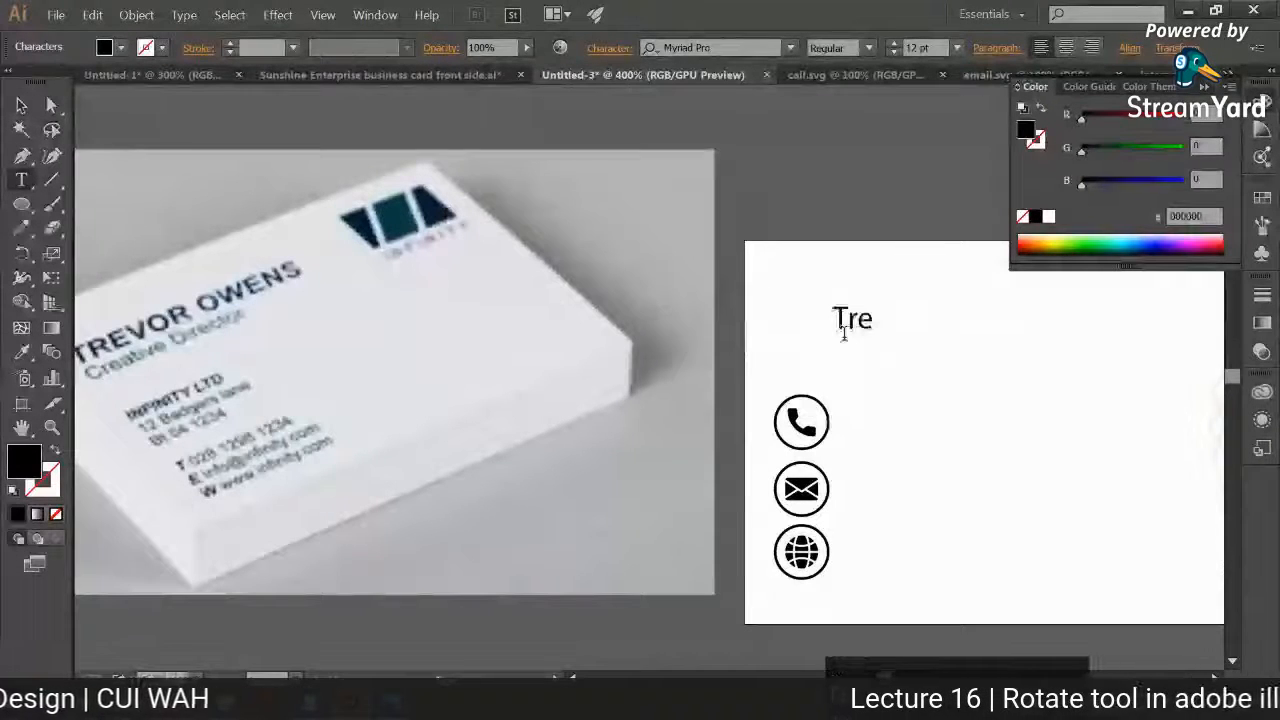
{"action": "type", "text": "vor"}
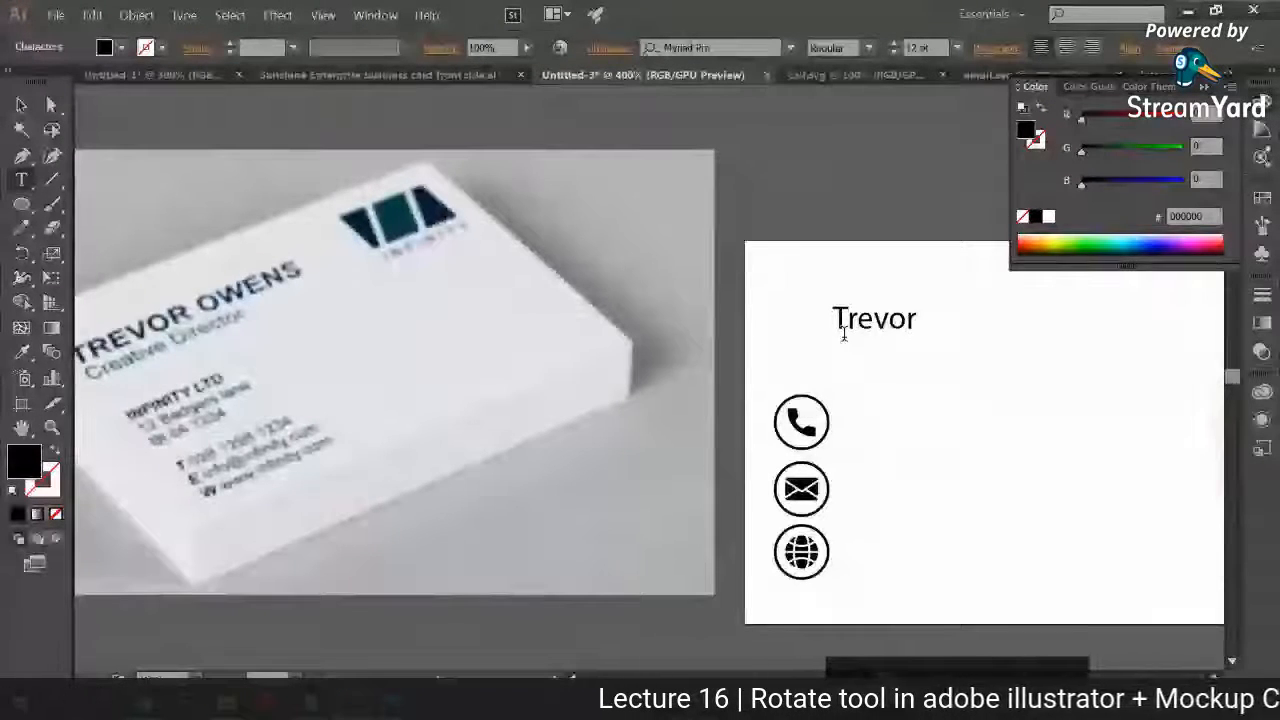
{"action": "type", "text": " Owe"}
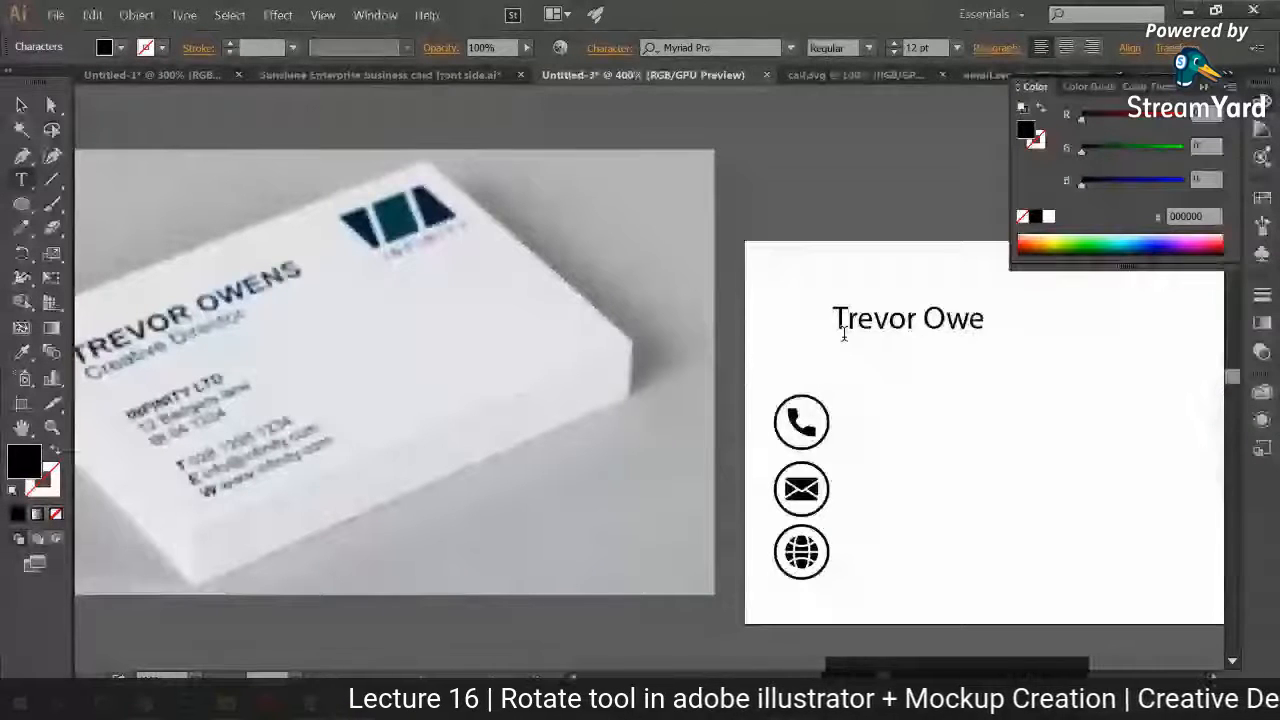
{"action": "type", "text": "ns"}
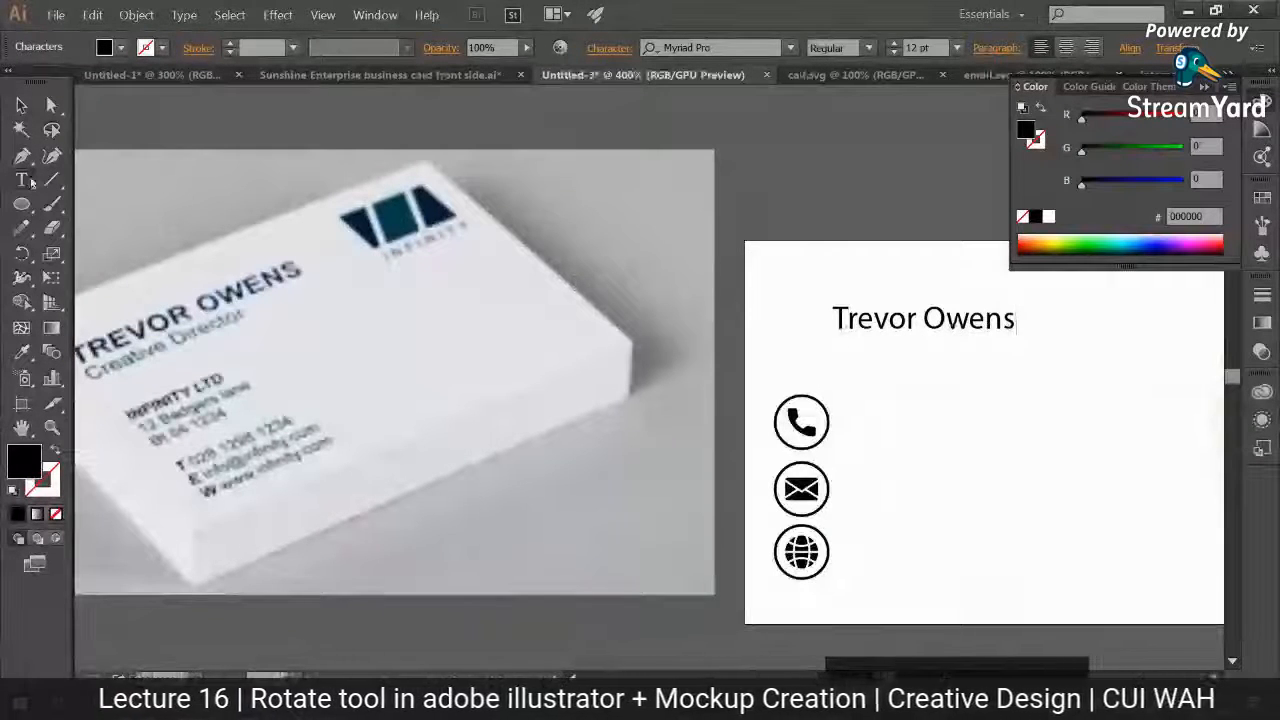
Step: Change the font of the cardholder's name to Bebas Neue
{"action": "left_click", "coordinate": [21, 105]}
{"action": "left_click", "coordinate": [727, 47]}
{"action": "type", "text": "Bebas"}
{"action": "left_click", "coordinate": [738, 146]}
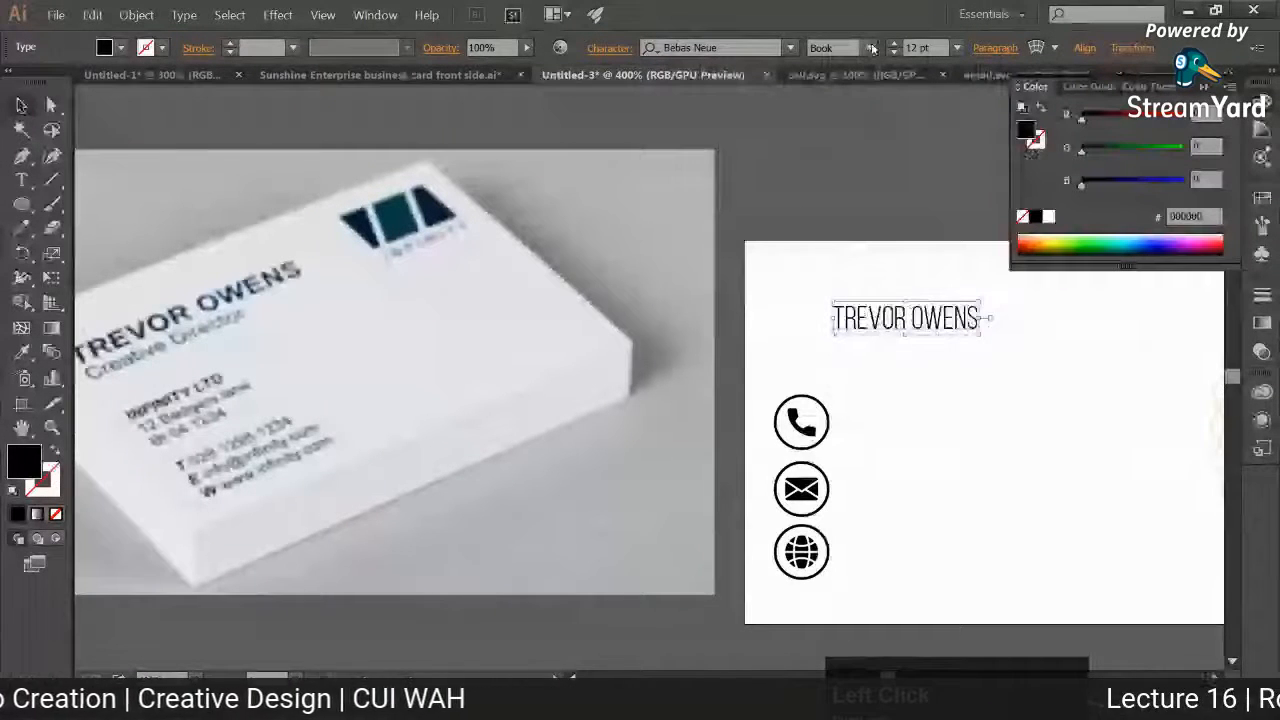
Step: Make the cardholder's name bold and enlarge it to about 21.8 pt, left-aligned with the icons near the card's upper edge
{"action": "left_click_drag", "start_coordinate": [964, 338], "coordinate": [903, 314]}
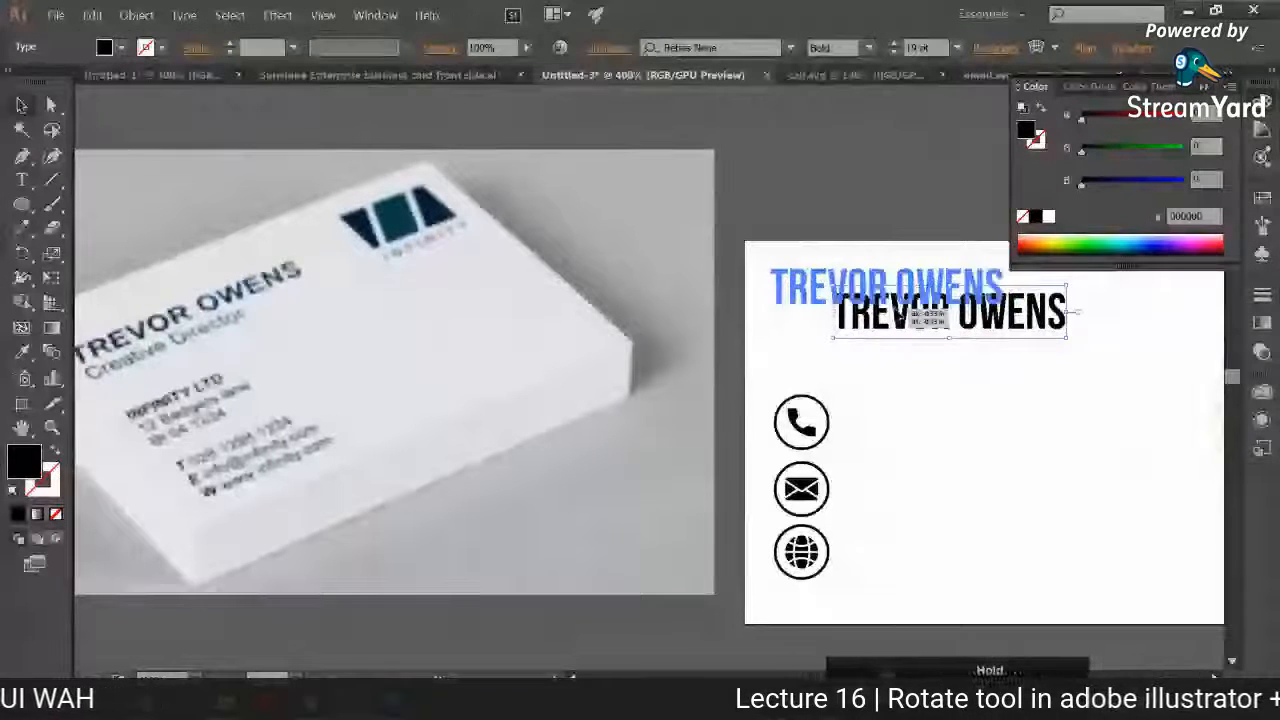
{"action": "left_click_drag", "start_coordinate": [1006, 307], "coordinate": [889, 326]}
{"action": "left_click", "coordinate": [885, 288], "text": "shift"}
{"action": "double_click", "coordinate": [889, 326]}
{"action": "key", "text": "ctrl+a"}
{"action": "key", "text": "Escape"}
Step: Duplicate the name text directly below itself and replace the copy's wording with "Creative Director"
{"action": "left_click_drag", "start_coordinate": [464, 212], "coordinate": [546, 220]}
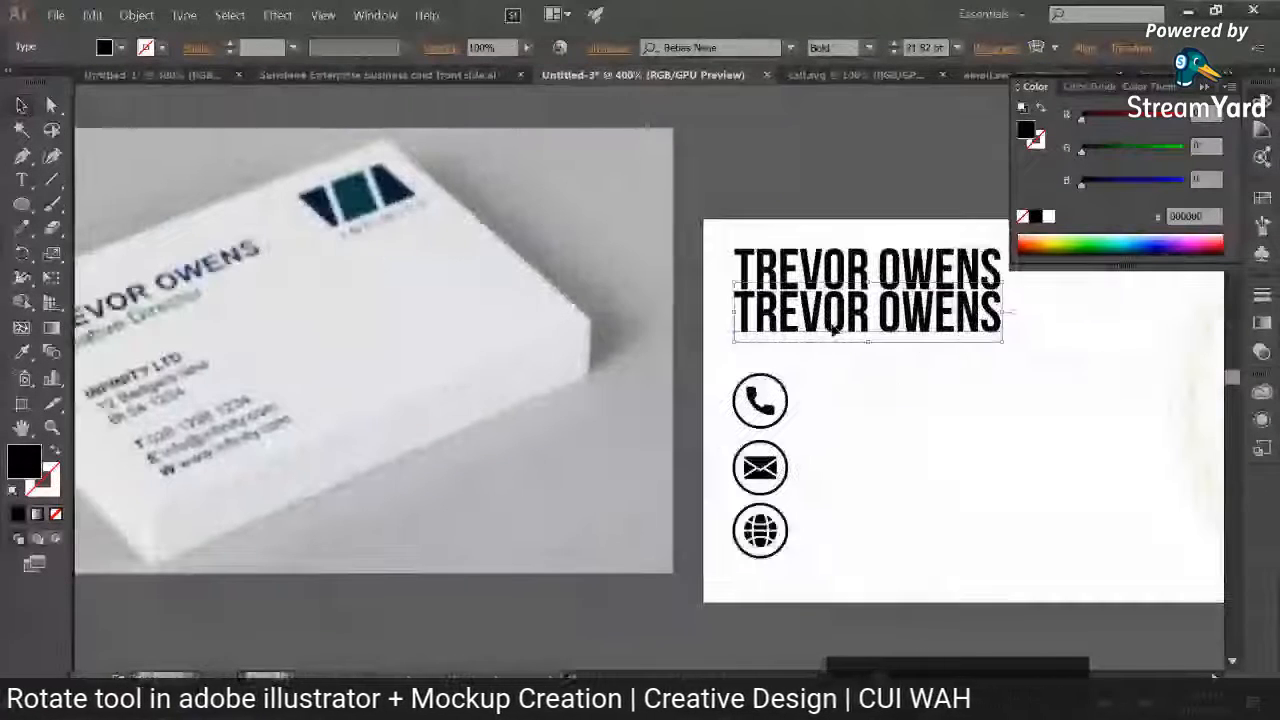
{"action": "double_click", "coordinate": [833, 321]}
{"action": "key", "text": "ctrl+a"}
{"action": "type", "text": "CREATIV"}
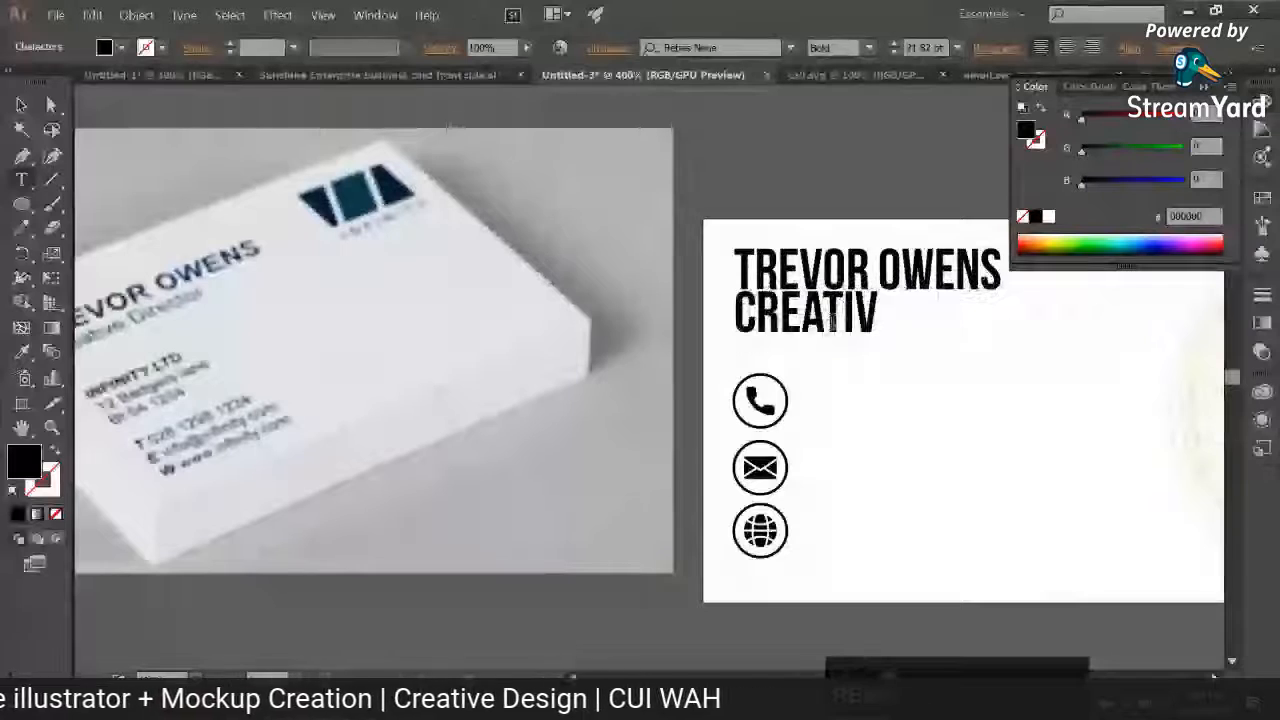
{"action": "type", "text": "E DIRECTOR"}
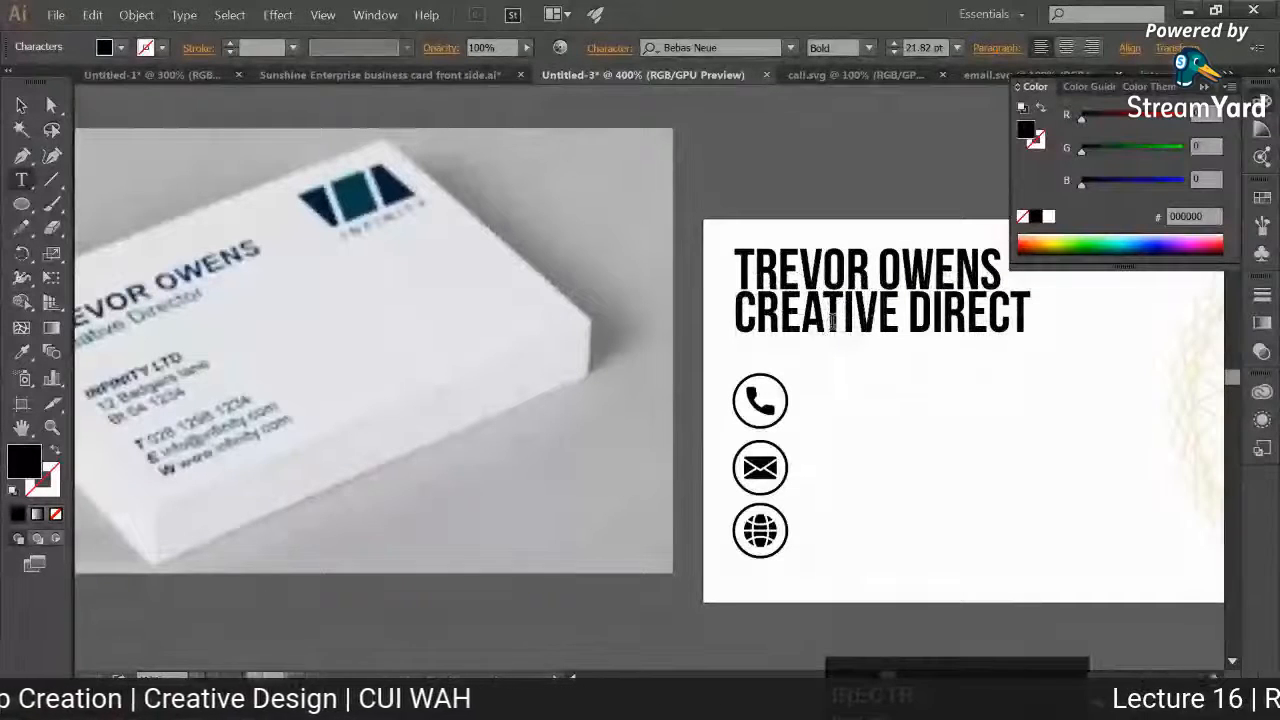
{"action": "left_click", "coordinate": [21, 106]}
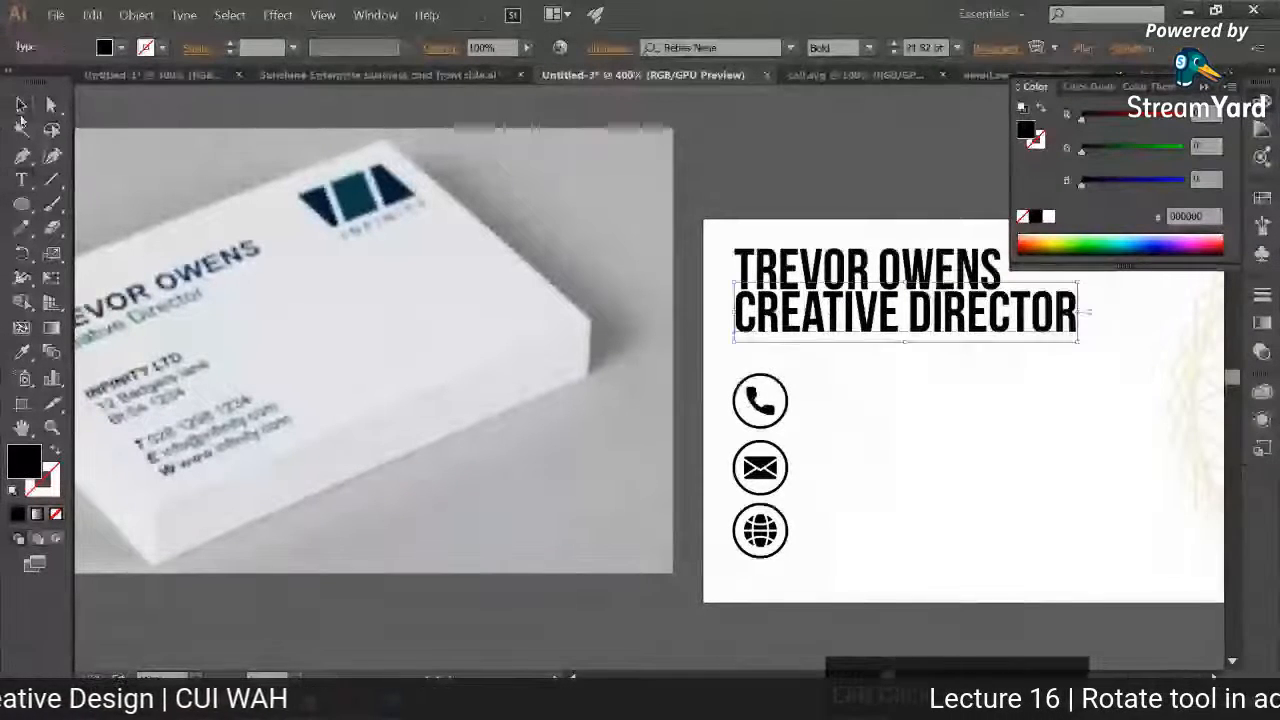
Step: Set the "Creative Director" line to Arial at 7 pt and place it under the right end of the name
{"action": "left_click", "coordinate": [722, 48]}
{"action": "type", "text": "Arial"}
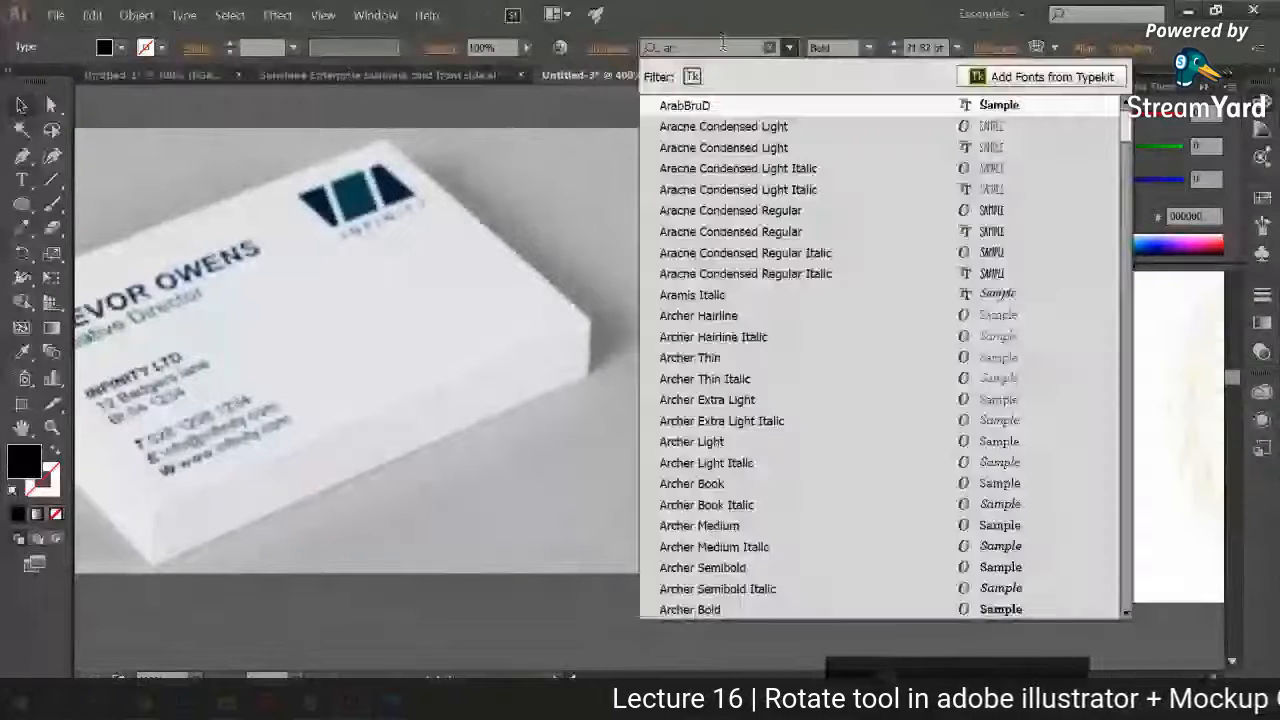
{"action": "key", "text": "Return"}
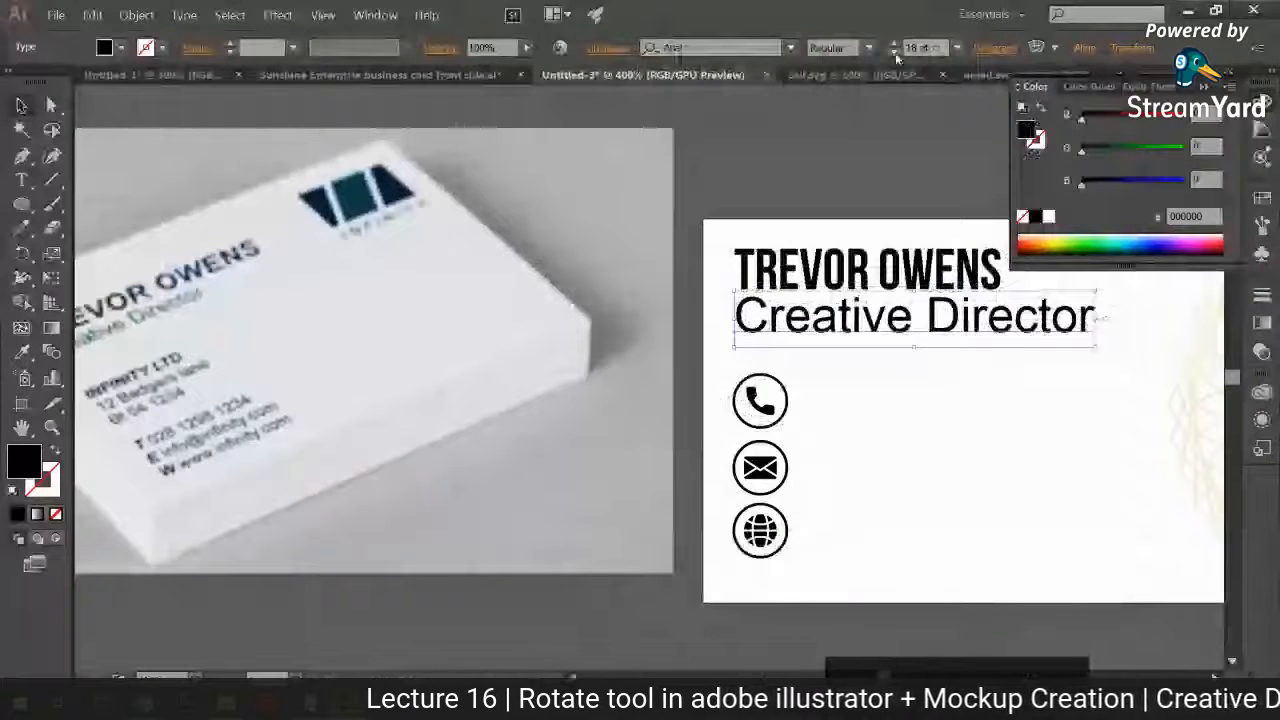
{"action": "left_click", "coordinate": [895, 54]}
{"action": "left_click", "coordinate": [895, 54]}
{"action": "left_click", "coordinate": [895, 54]}
{"action": "left_click", "coordinate": [895, 54]}
{"action": "left_click", "coordinate": [895, 54]}
{"action": "left_click", "coordinate": [895, 54]}
{"action": "left_click", "coordinate": [895, 54]}
{"action": "left_click", "coordinate": [895, 54]}
{"action": "left_click_drag", "start_coordinate": [870, 328], "coordinate": [997, 305]}
{"action": "left_click", "coordinate": [1028, 431]}
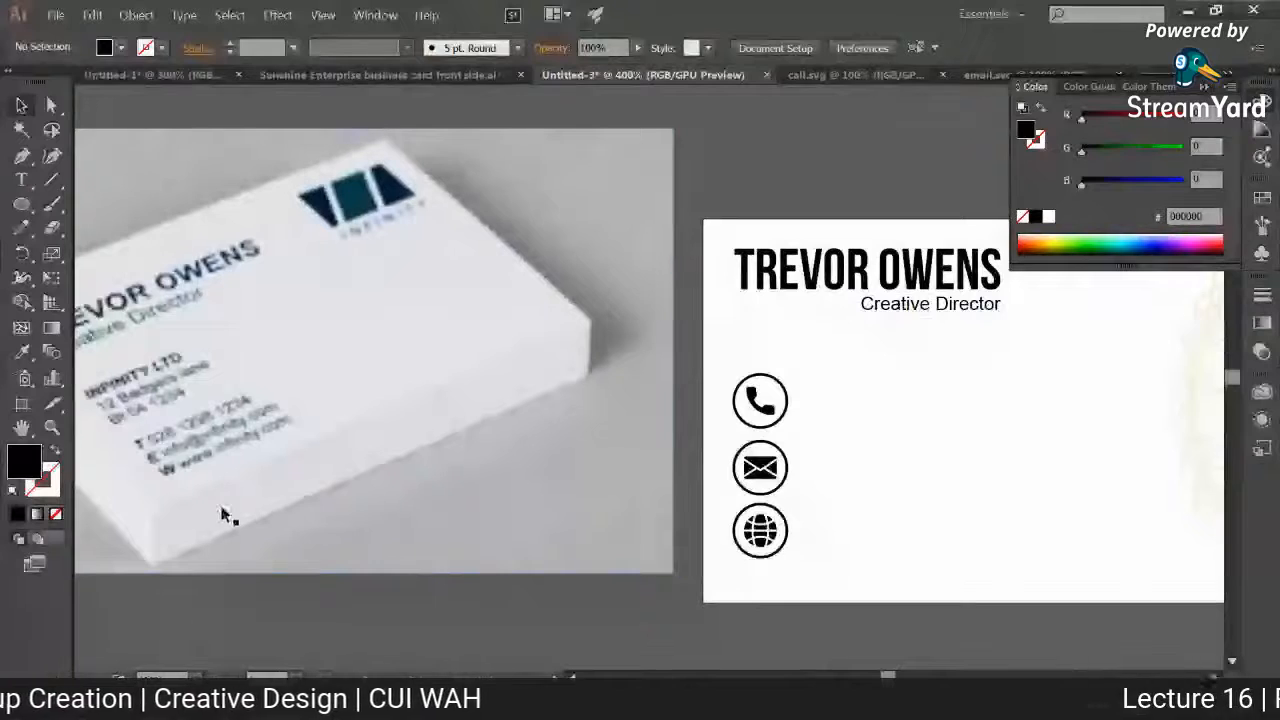
Step: Start a text line beside the circled phone icon
{"action": "key", "text": "t"}
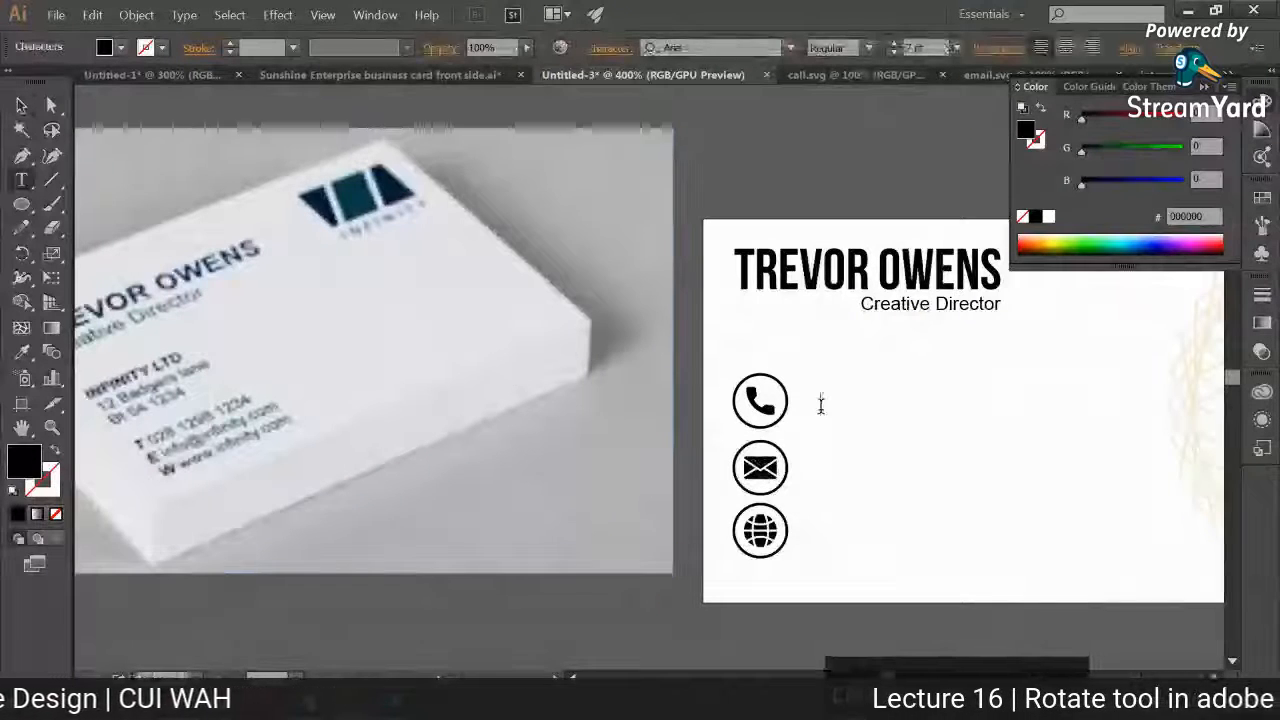
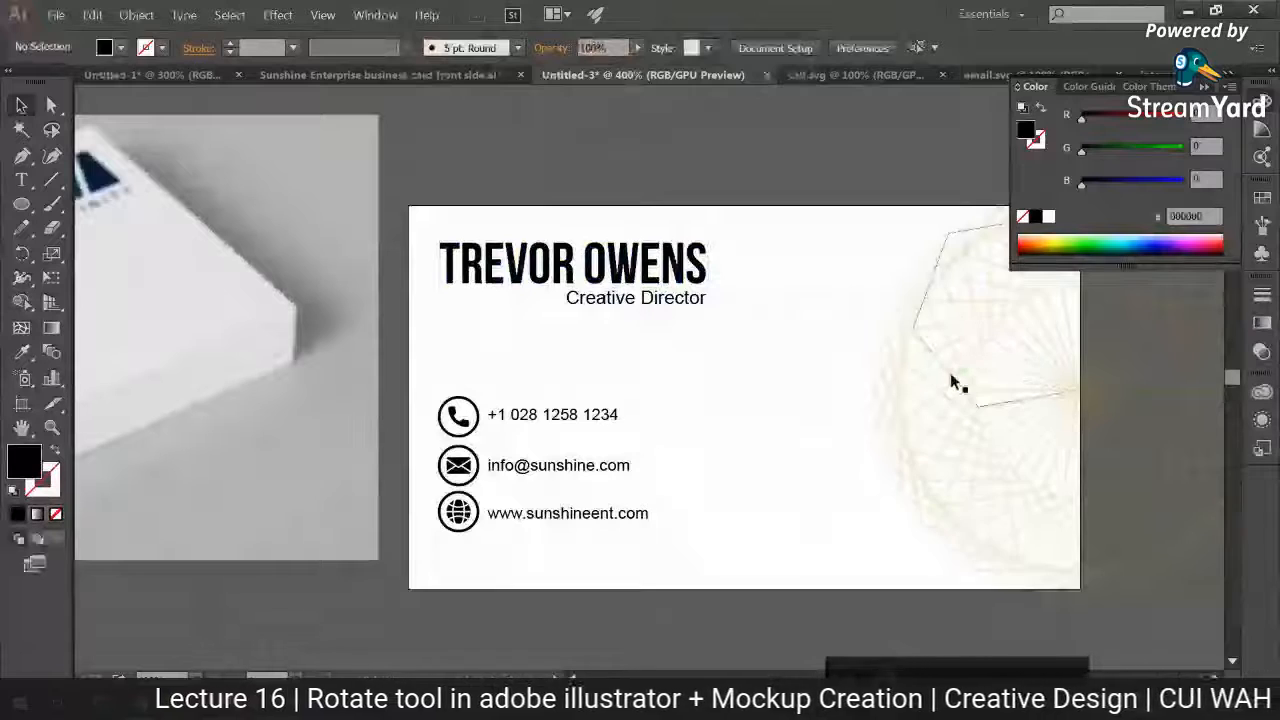
Step: Copy the "SUNSHINE ENTERPRISE" text from the front side document into the back side document and place it just below the card
{"action": "left_click", "coordinate": [421, 77]}
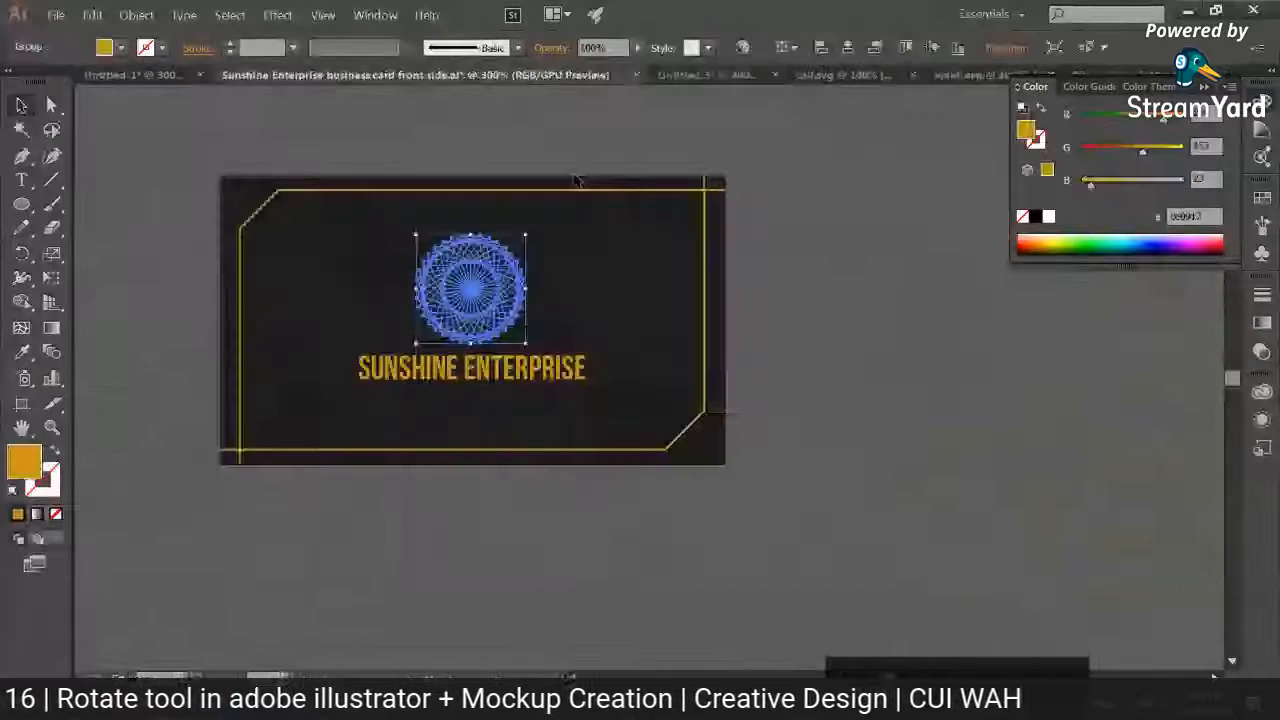
{"action": "left_click", "coordinate": [508, 376]}
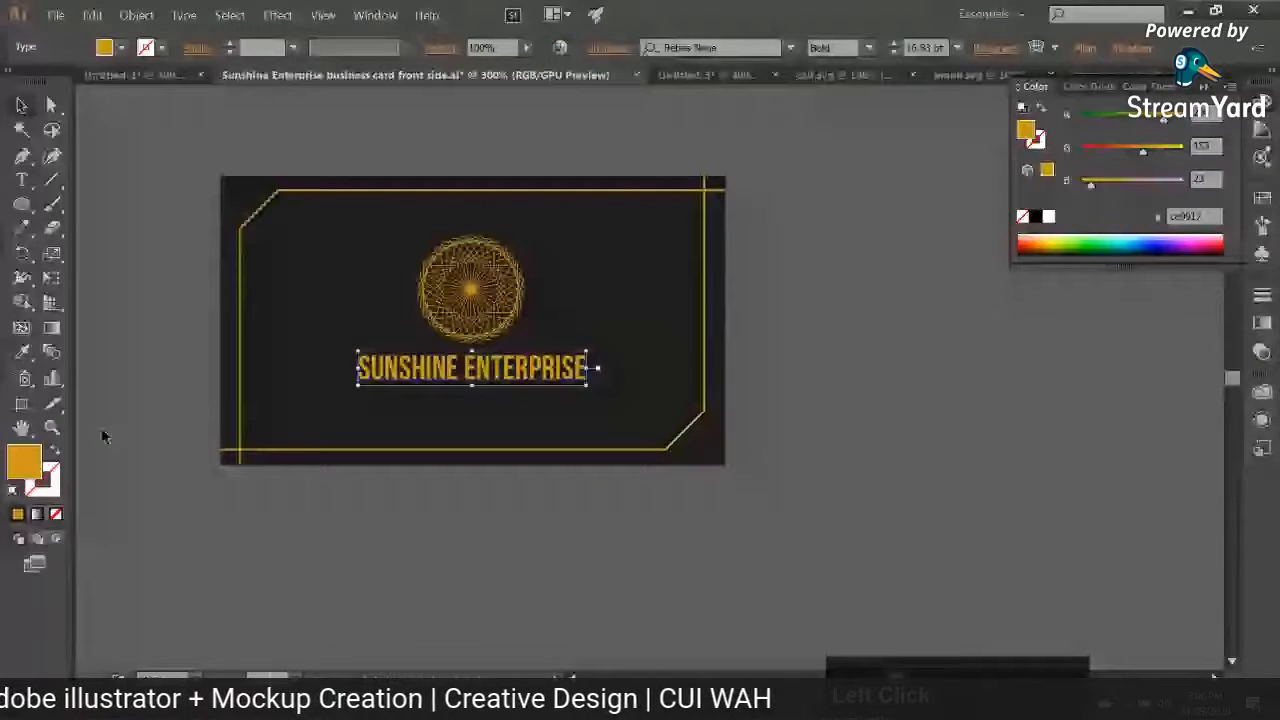
{"action": "left_click", "coordinate": [708, 76]}
{"action": "key", "text": "ctrl+v"}
{"action": "left_click_drag", "start_coordinate": [714, 428], "coordinate": [620, 532]}
Step: Recolour the cardholder's name with the gold #ce9917 sampled from the "SUNSHINE ENTERPRISE" text, keeping the name at 21.82 pt
{"action": "left_click", "coordinate": [513, 185]}
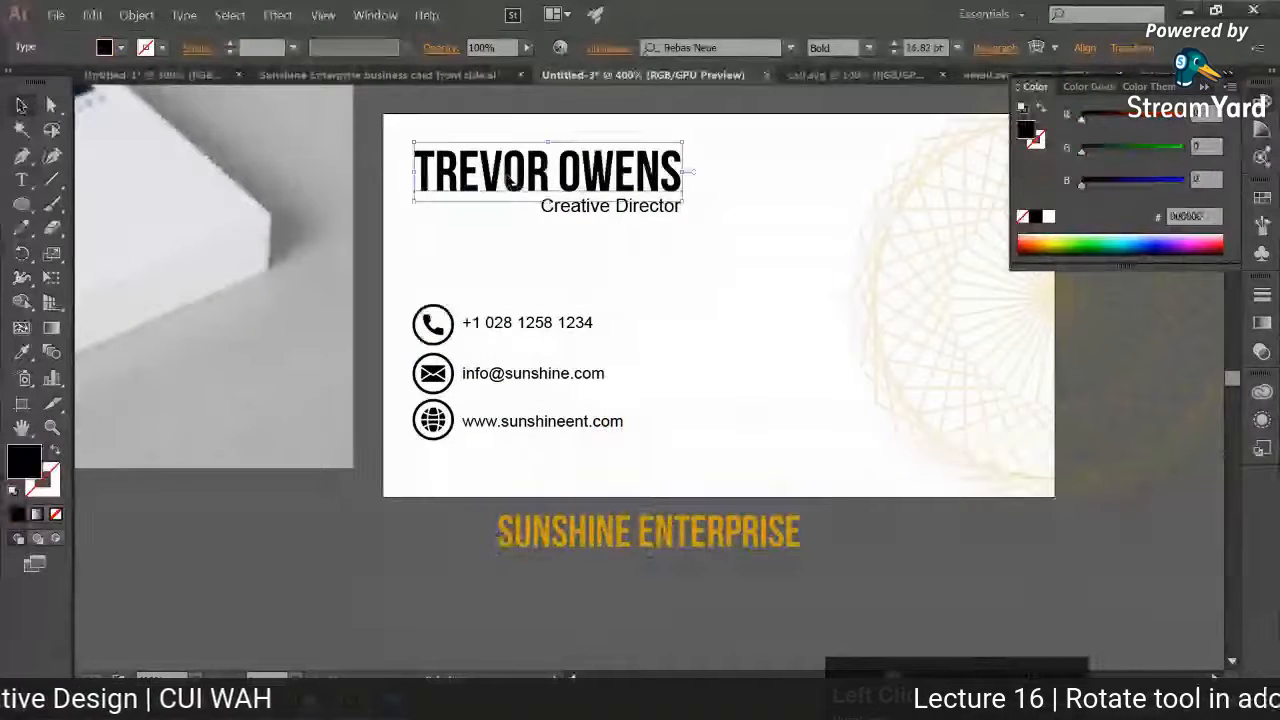
{"action": "left_click", "coordinate": [23, 352]}
{"action": "key", "text": "shift"}
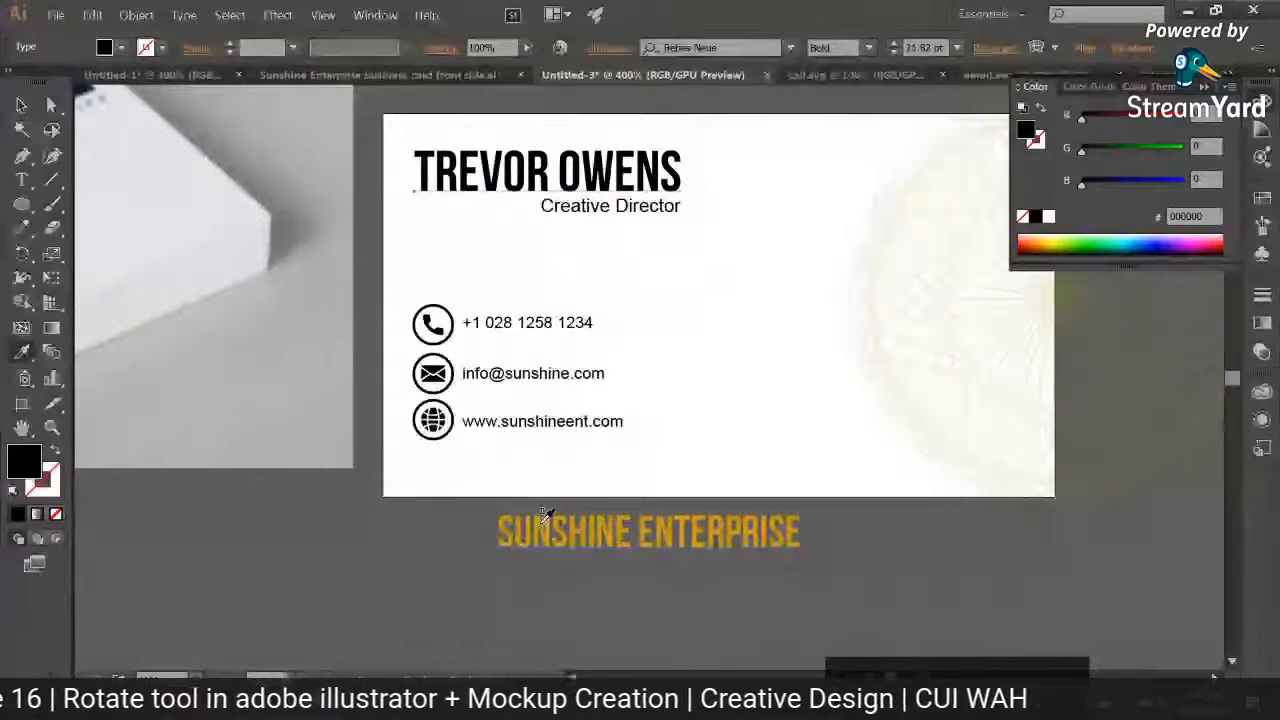
{"action": "left_click", "coordinate": [543, 514]}
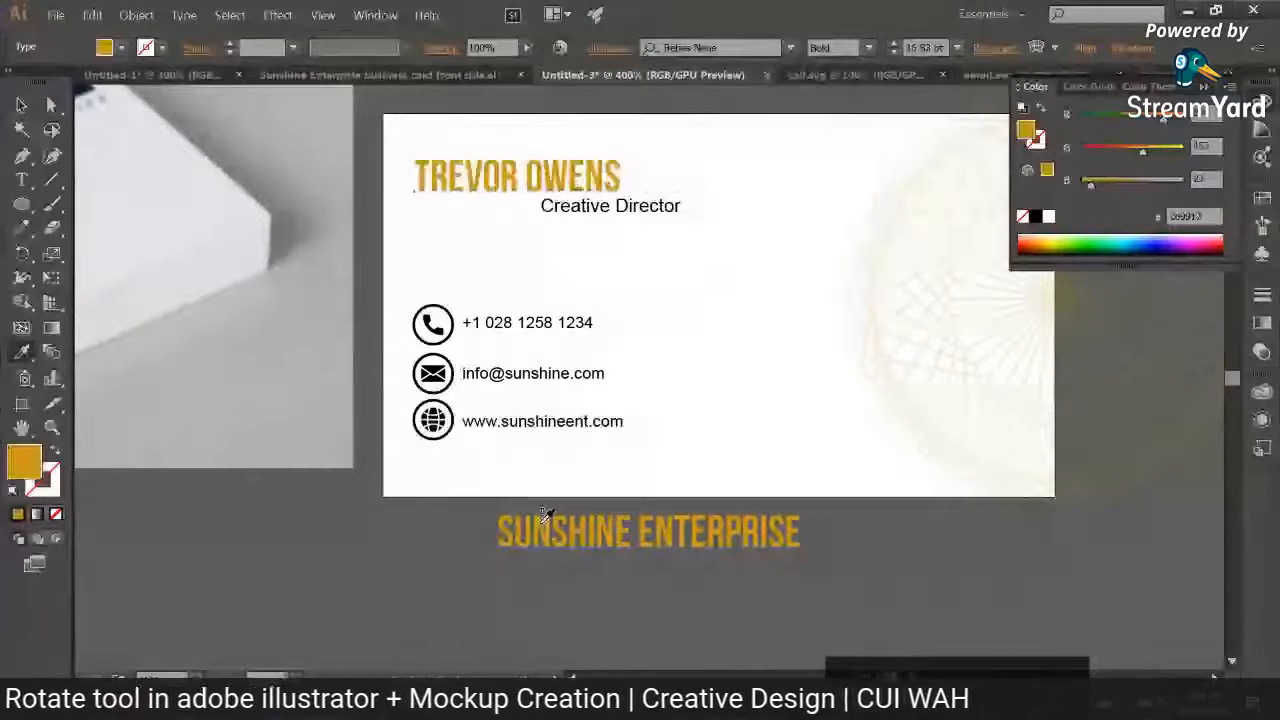
{"action": "left_click", "coordinate": [892, 45]}
{"action": "left_click", "coordinate": [892, 45]}
{"action": "left_click", "coordinate": [892, 45]}
{"action": "left_click", "coordinate": [892, 45]}
{"action": "left_click", "coordinate": [892, 45]}
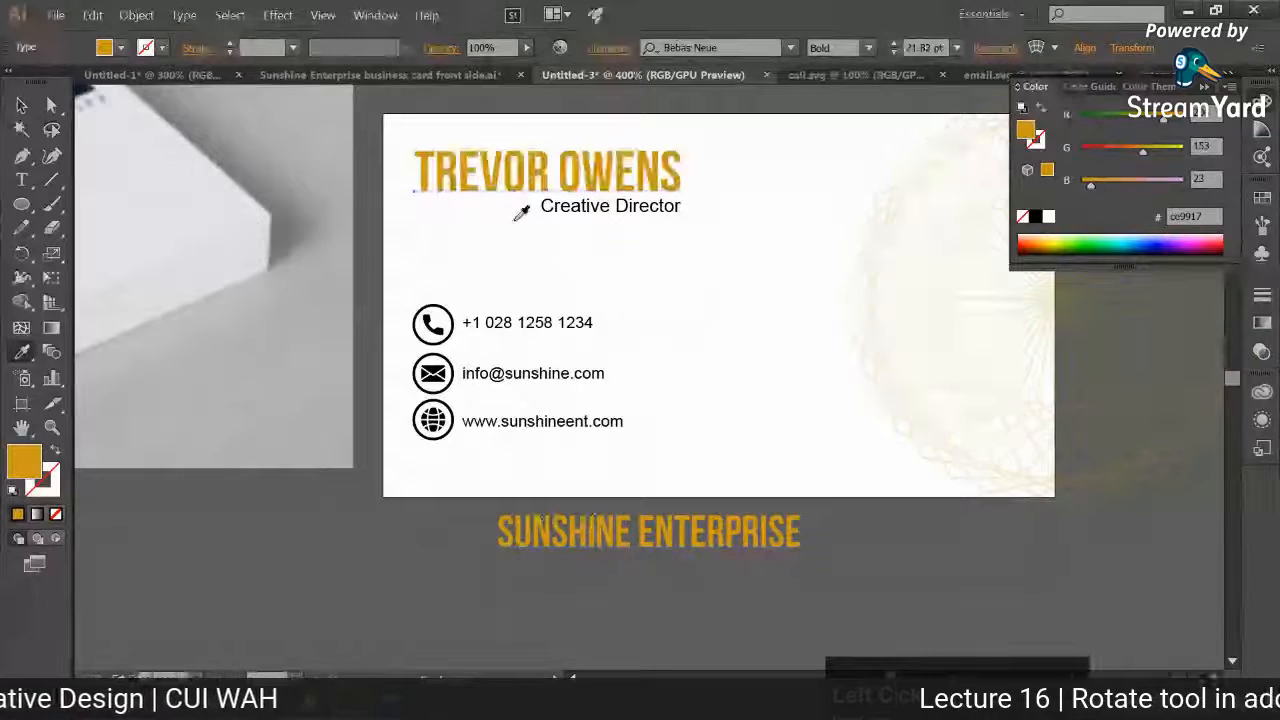
{"action": "left_click", "coordinate": [22, 106]}
Step: Try the name's gold colour on the "Creative Director" line, sampling only the colour
{"action": "left_click", "coordinate": [566, 218]}
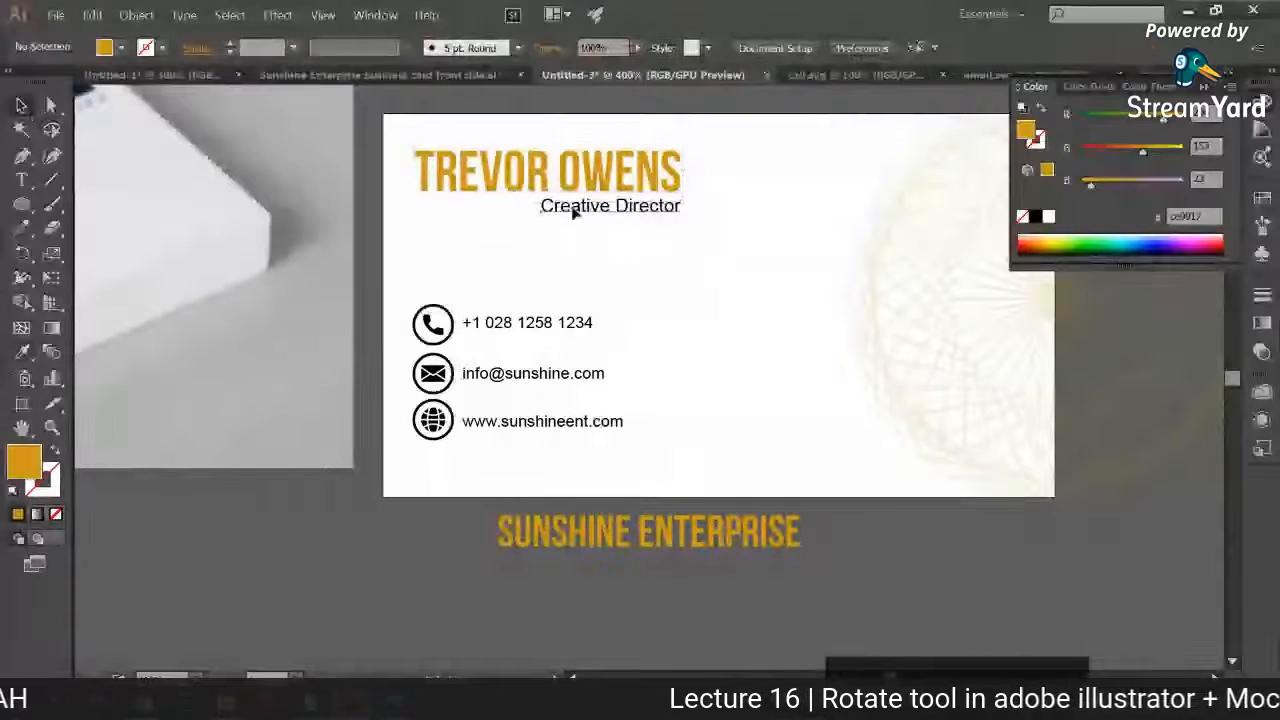
{"action": "left_click", "coordinate": [574, 209]}
{"action": "left_click", "coordinate": [26, 353]}
{"action": "left_click", "coordinate": [484, 155], "text": "shift"}
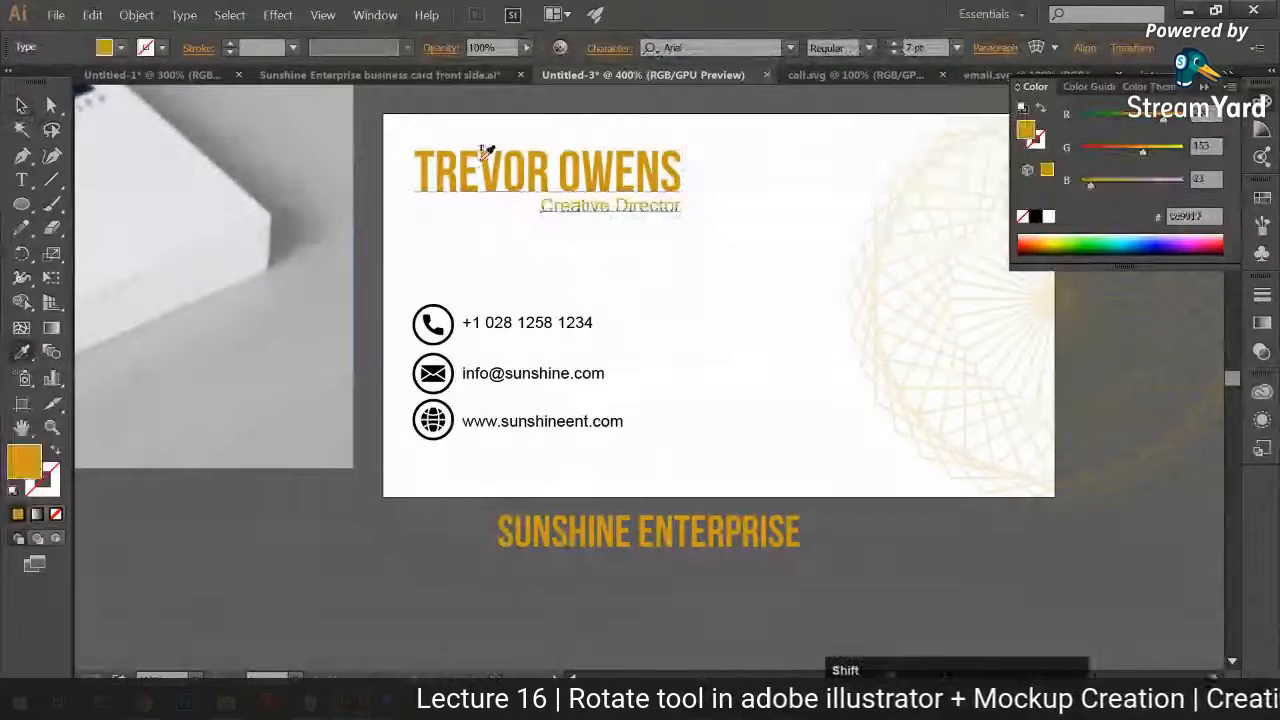
{"action": "key", "text": "v"}
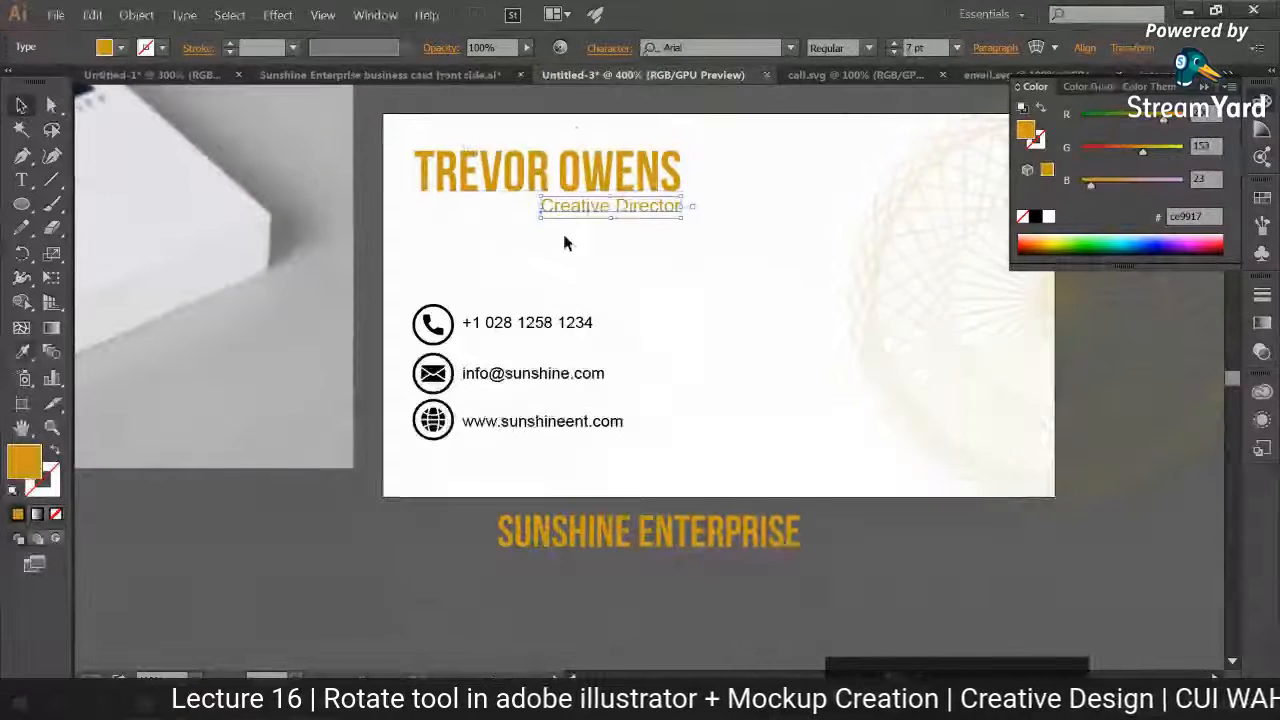
Step: Draw a small rectangle in the front side document, fill it with the card's dark background colour, and copy it below the back side card
{"action": "left_click", "coordinate": [367, 76]}
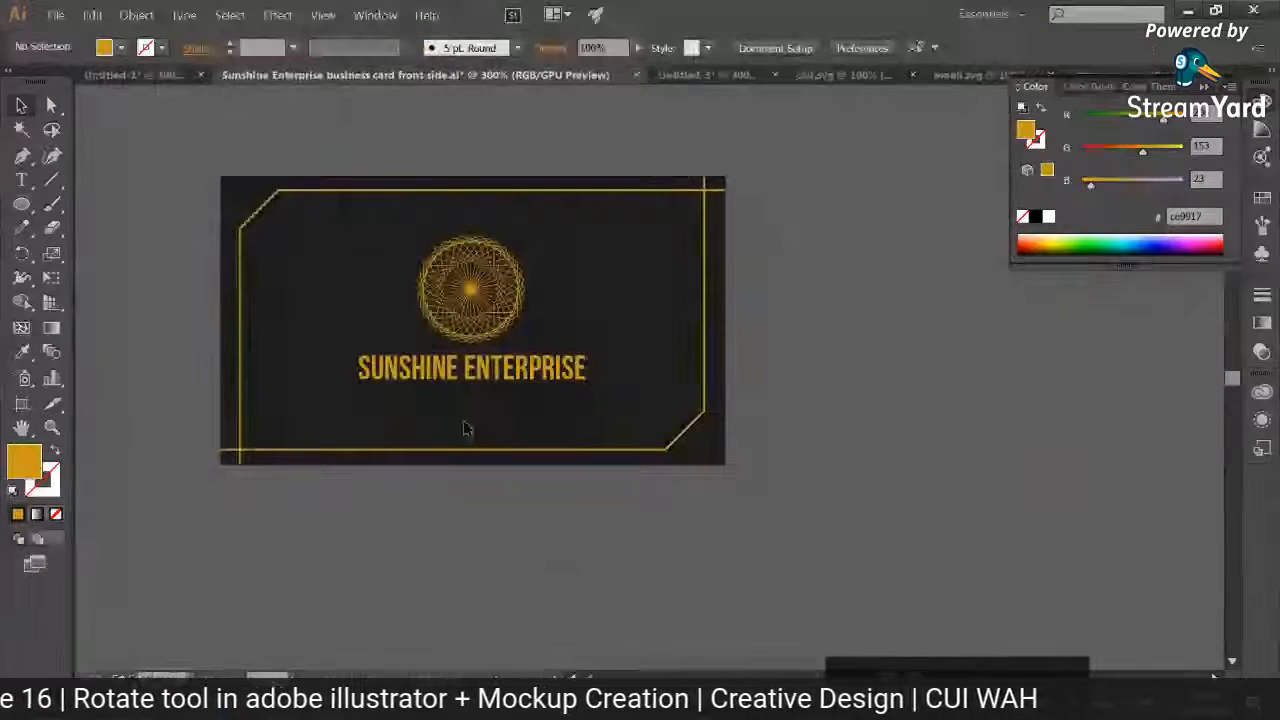
{"action": "left_click", "coordinate": [21, 204]}
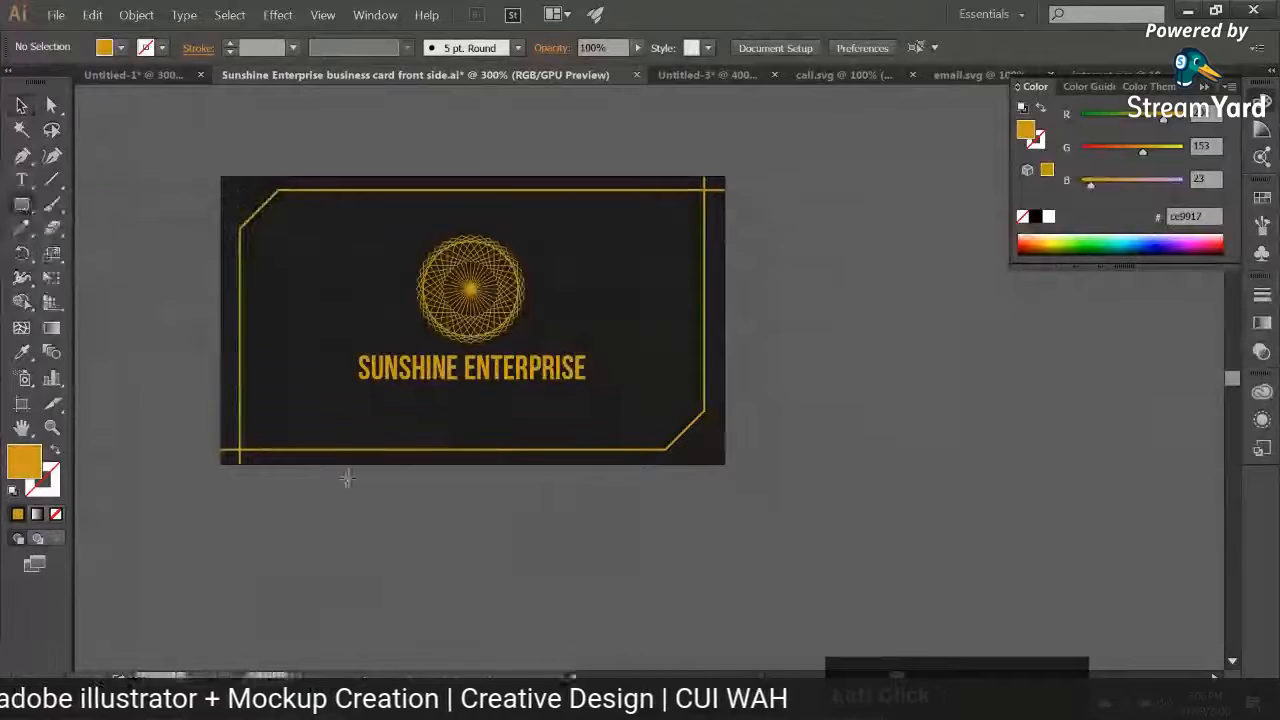
{"action": "left_click_drag", "start_coordinate": [342, 477], "coordinate": [420, 546]}
{"action": "left_click", "coordinate": [26, 354]}
{"action": "left_click", "coordinate": [272, 345]}
{"action": "left_click", "coordinate": [21, 106]}
{"action": "left_click", "coordinate": [165, 310]}
{"action": "left_click_drag", "start_coordinate": [388, 541], "coordinate": [400, 605]}
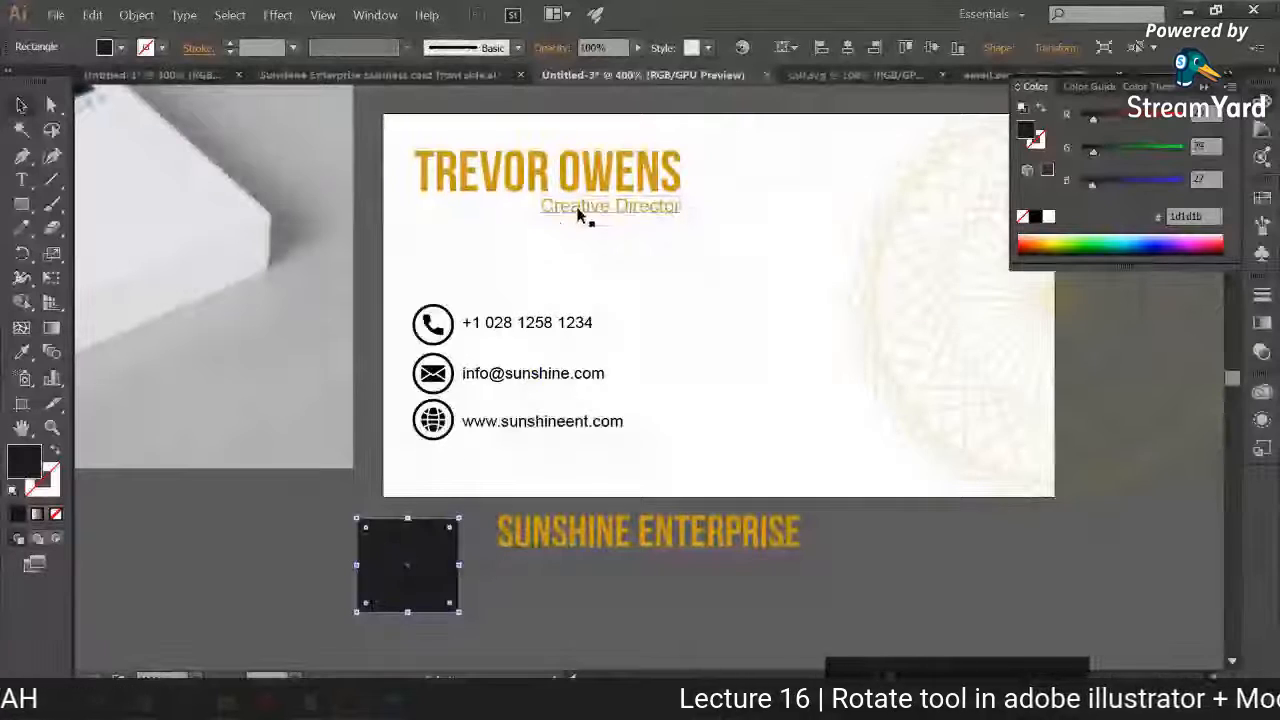
Step: Recolour the "Creative Director" line with the dark #1d1d1b sampled from the swatch rectangle
{"action": "left_click", "coordinate": [586, 210]}
{"action": "left_click", "coordinate": [22, 354]}
{"action": "left_click", "coordinate": [414, 549]}
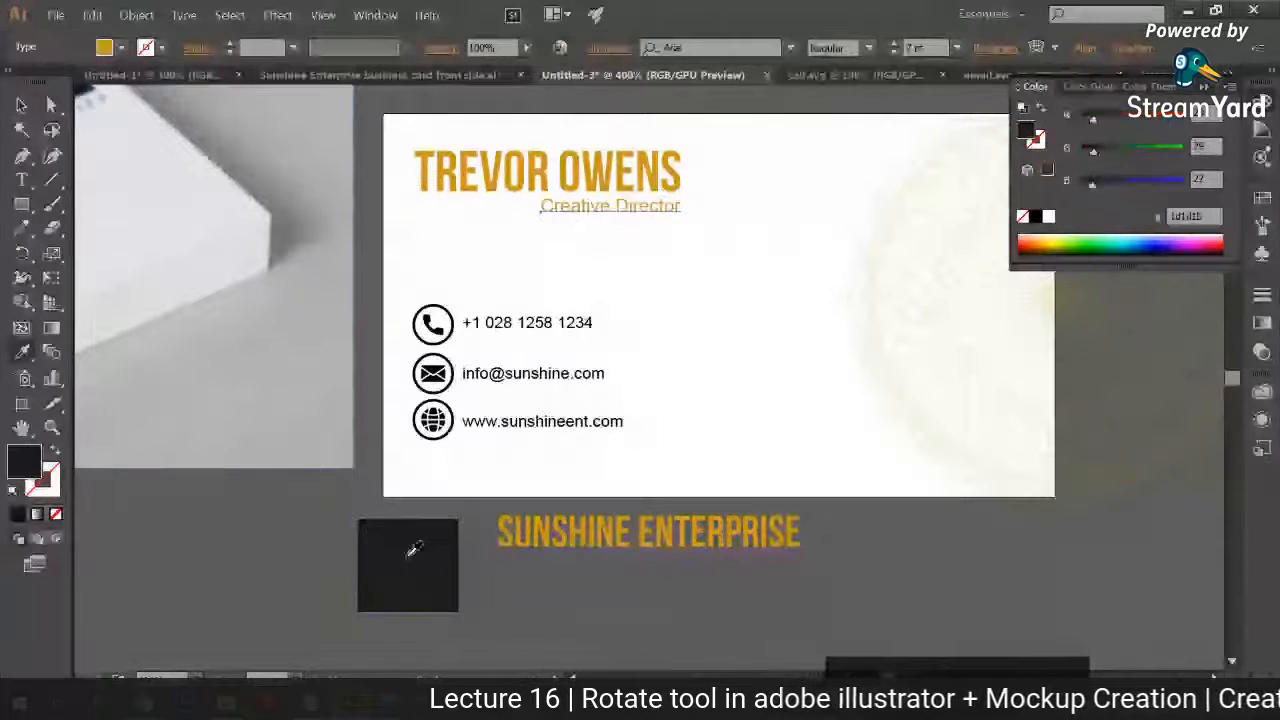
{"action": "left_click", "coordinate": [20, 106]}
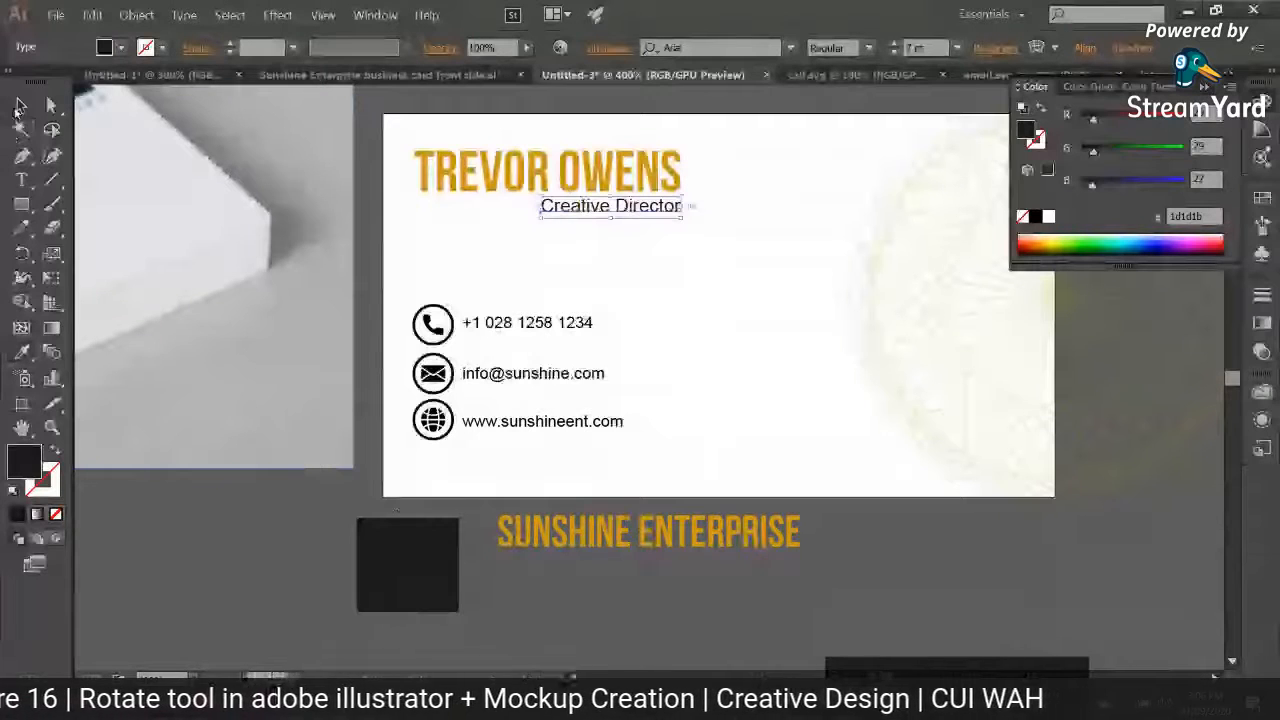
Step: Recolour the phone, envelope and globe symbols and the three contact text lines with the dark #1d1d1b
{"action": "left_click", "coordinate": [433, 324]}
{"action": "left_click", "coordinate": [433, 374], "text": "shift"}
{"action": "left_click", "coordinate": [433, 420], "text": "shift"}
{"action": "left_click", "coordinate": [487, 424], "text": "shift"}
{"action": "left_click", "coordinate": [486, 376], "text": "shift"}
{"action": "left_click", "coordinate": [486, 326], "text": "shift"}
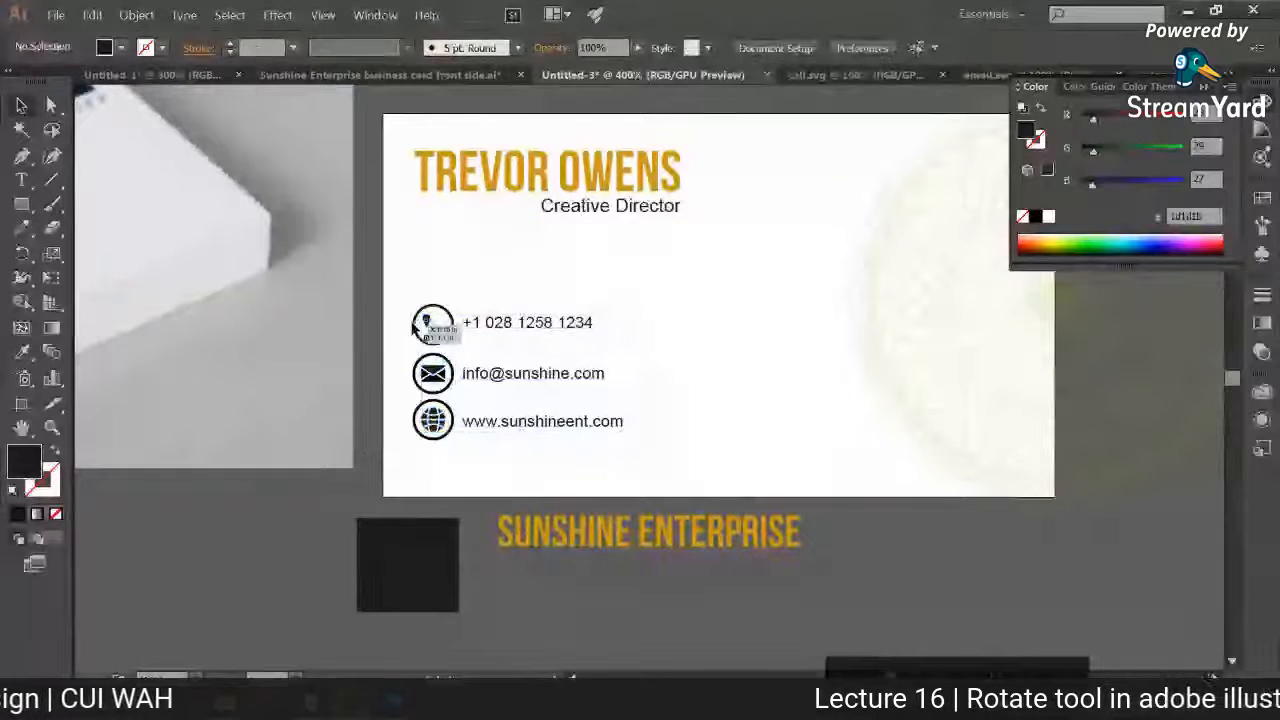
Step: Recolour the outlines of the three icon circles with the dark swatch colour, keeping them unfilled with a 1 pt stroke
{"action": "key", "text": "shift+x"}
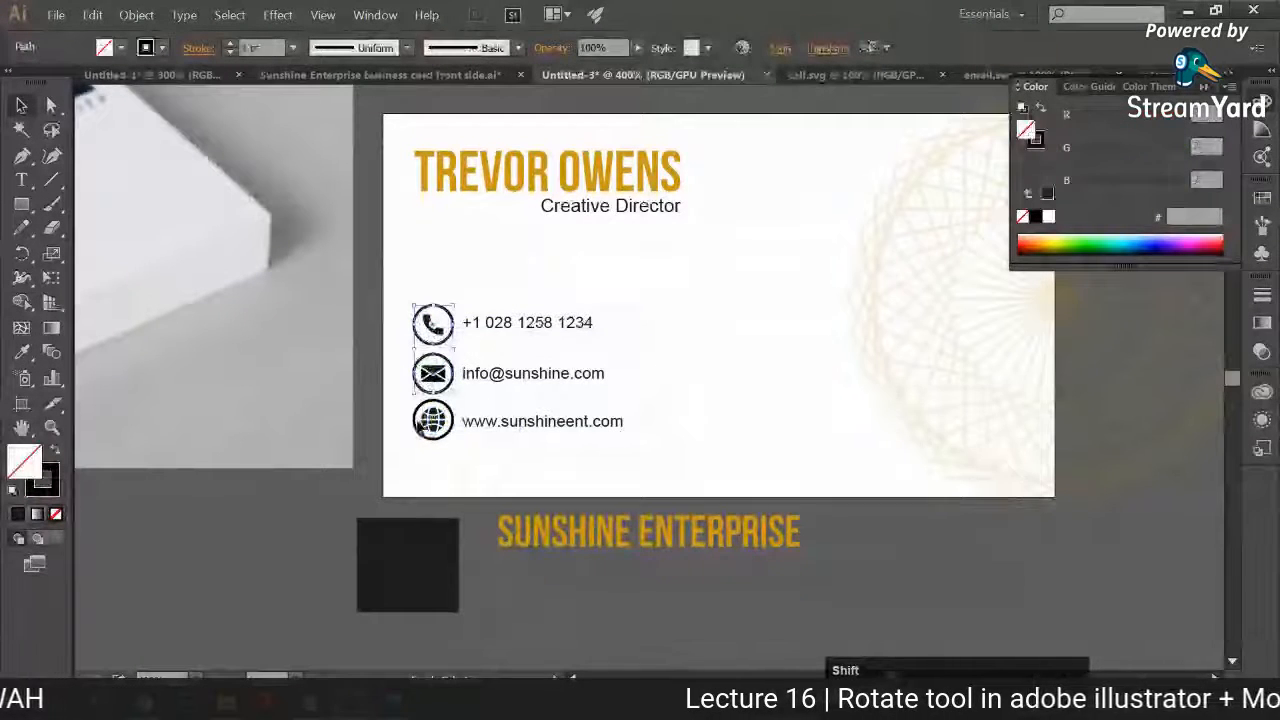
{"action": "key", "text": "i"}
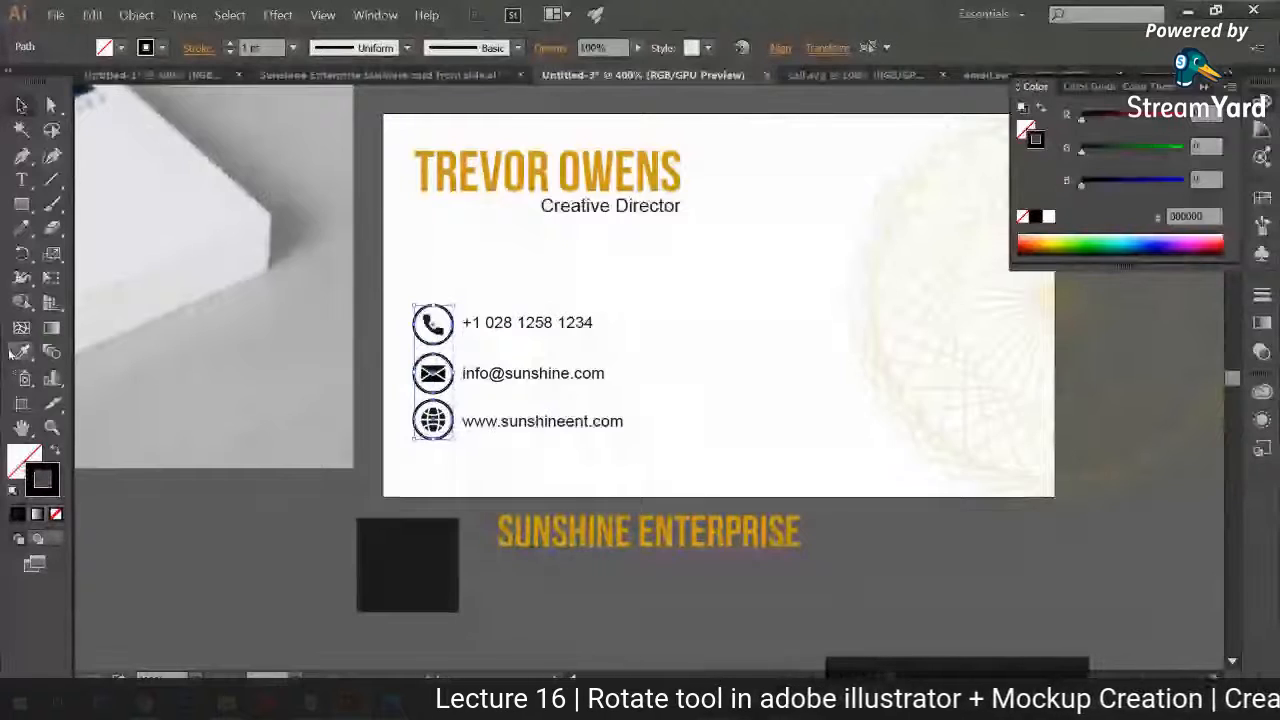
{"action": "left_click", "coordinate": [397, 549], "text": "shift"}
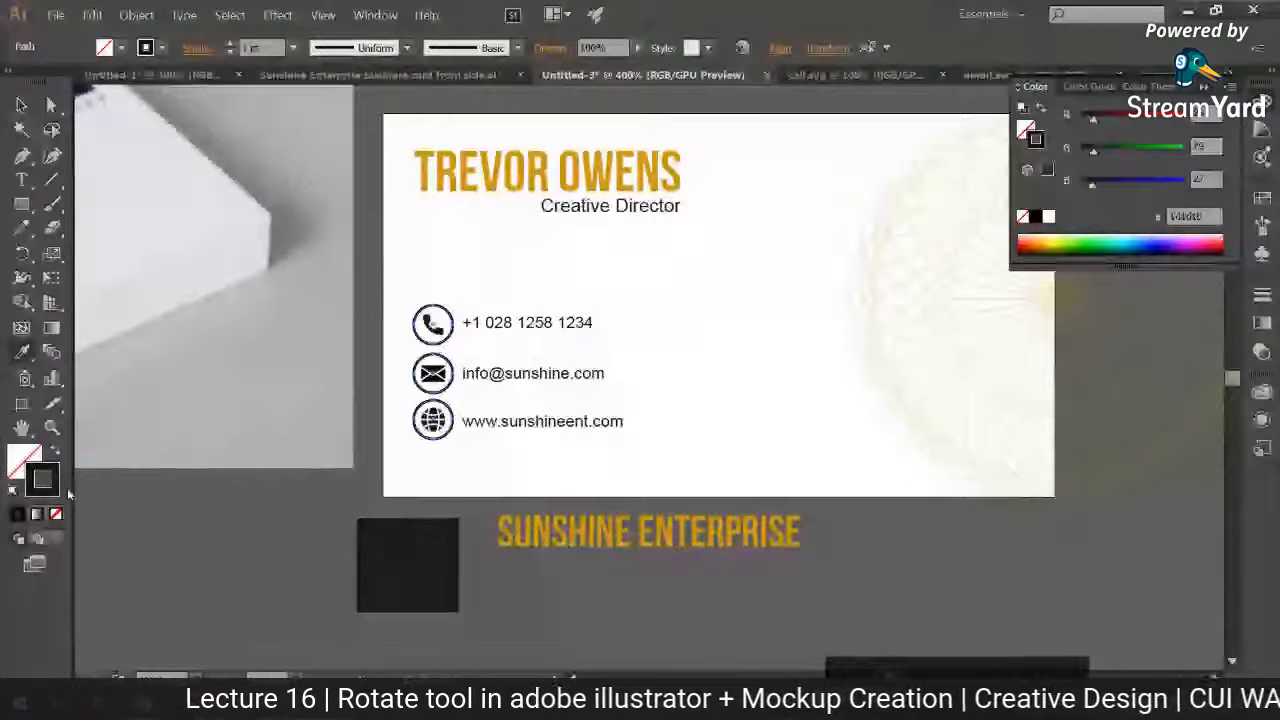
{"action": "key", "text": "v"}
{"action": "left_click", "coordinate": [277, 274]}
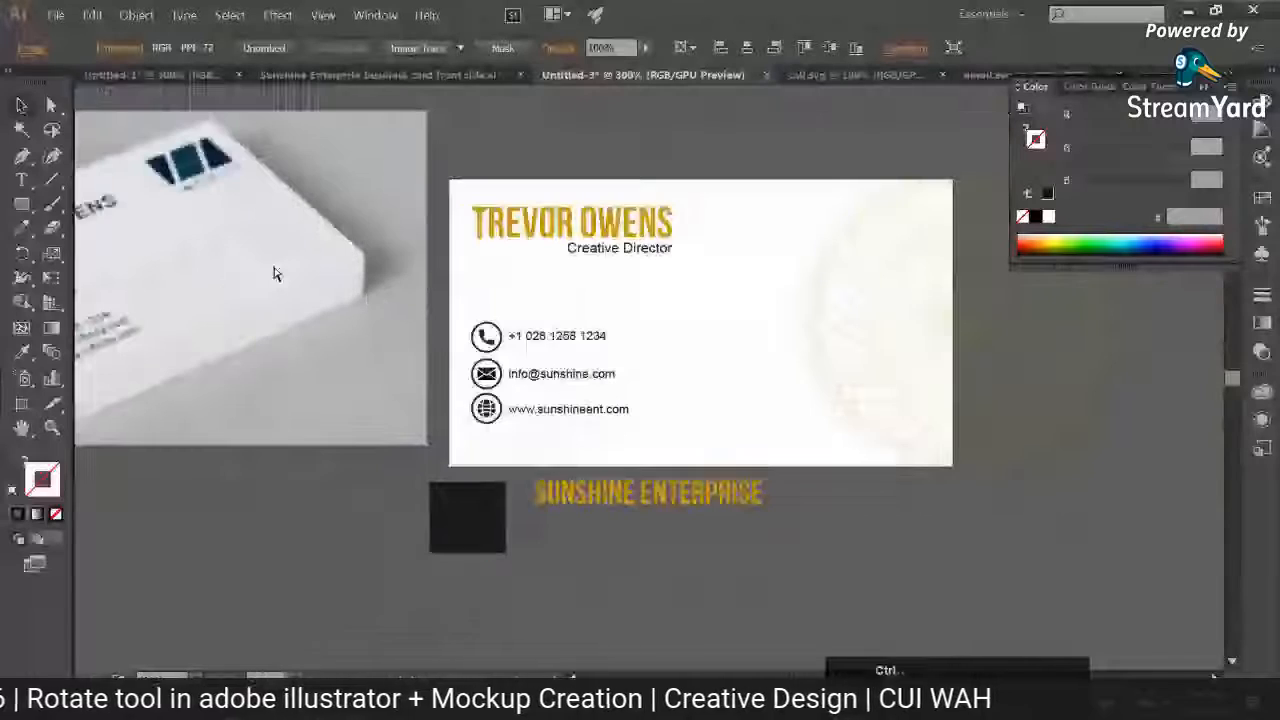
Step: Shift all the card's text and the circled icons together slightly to the right, away from the card's left edge
{"action": "scroll", "coordinate": [326, 258], "scroll_direction": "right", "scroll_amount": 4}
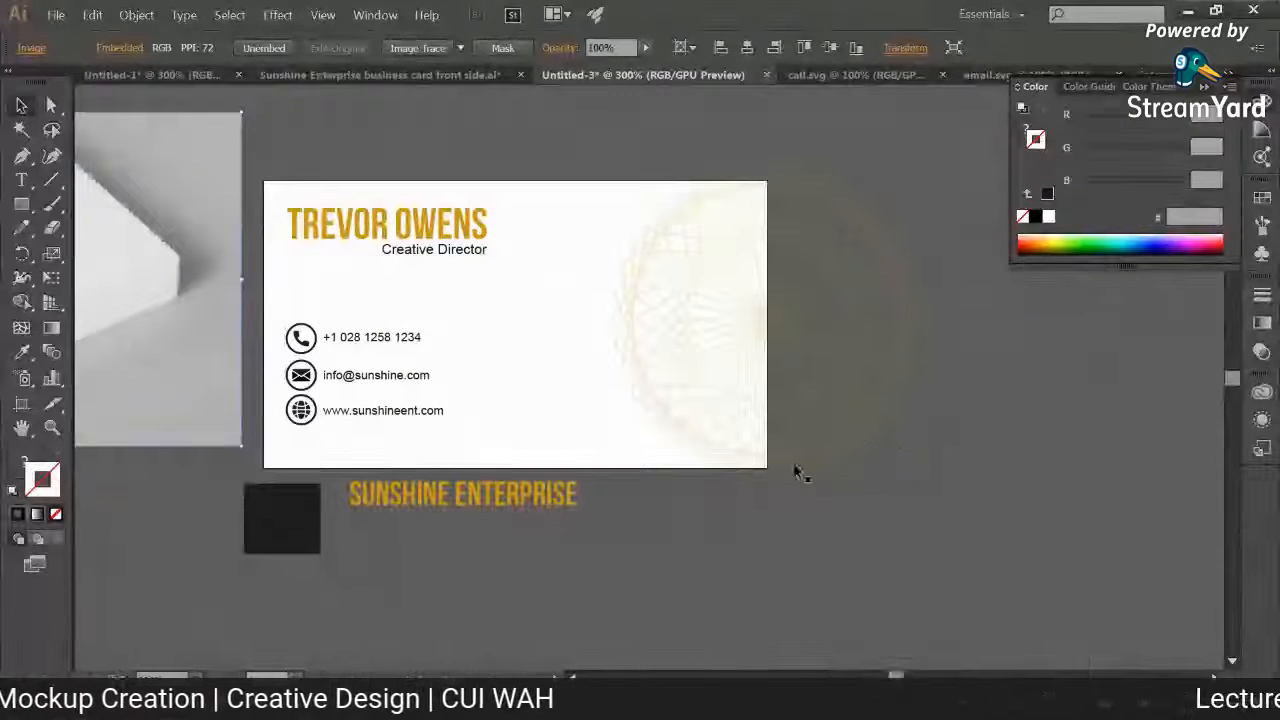
{"action": "left_click", "coordinate": [665, 528]}
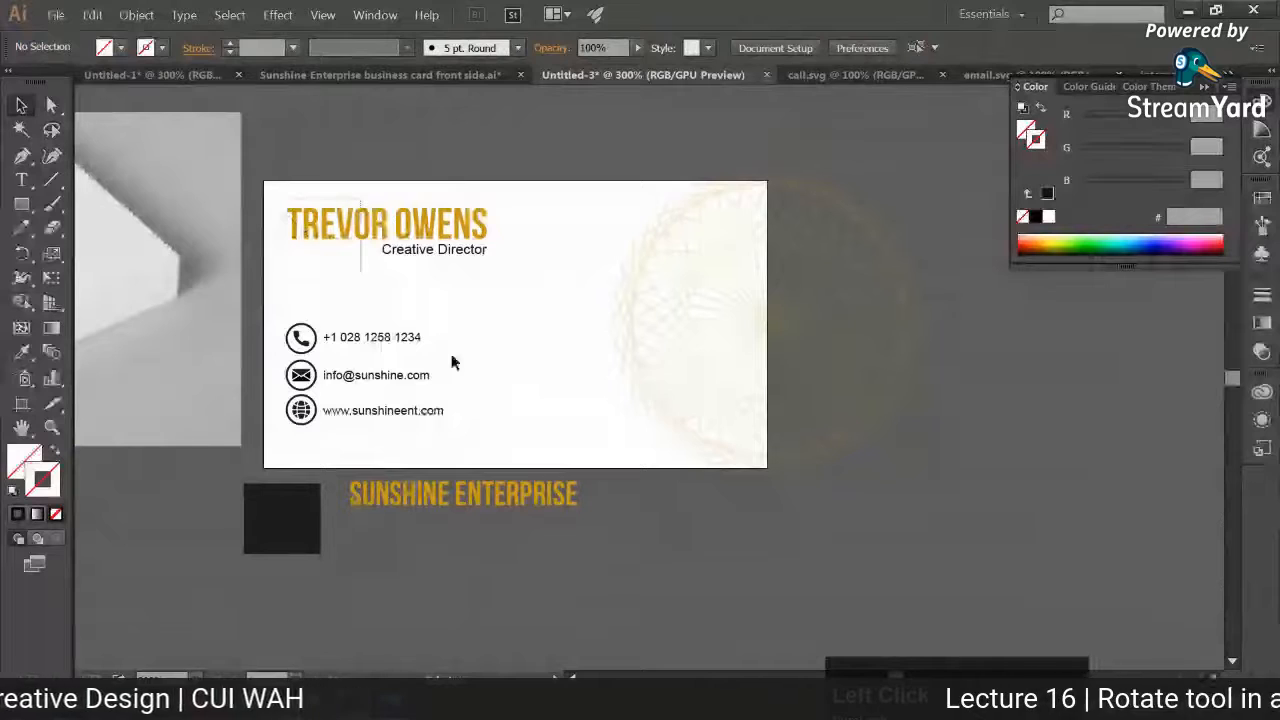
{"action": "left_click_drag", "start_coordinate": [452, 362], "coordinate": [466, 432]}
{"action": "mouse_move", "coordinate": [427, 413]}
{"action": "left_mouse_down"}
{"action": "mouse_move", "coordinate": [461, 415]}
{"action": "mouse_move", "coordinate": [441, 415]}
{"action": "left_mouse_up"}
Step: Draw a very thin vertical bar between the card's left edge and the text, nearly the card's full height, filled with the dark swatch colour
{"action": "left_click", "coordinate": [30, 205]}
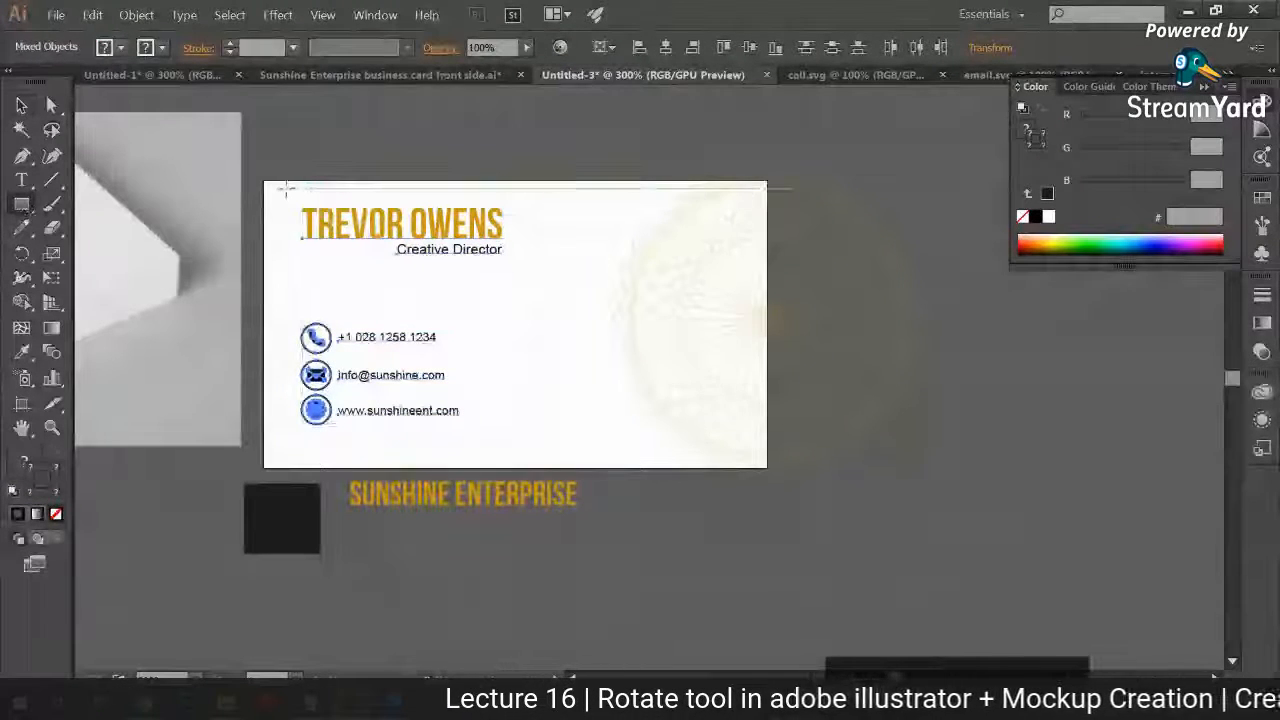
{"action": "left_click_drag", "start_coordinate": [284, 190], "coordinate": [287, 459]}
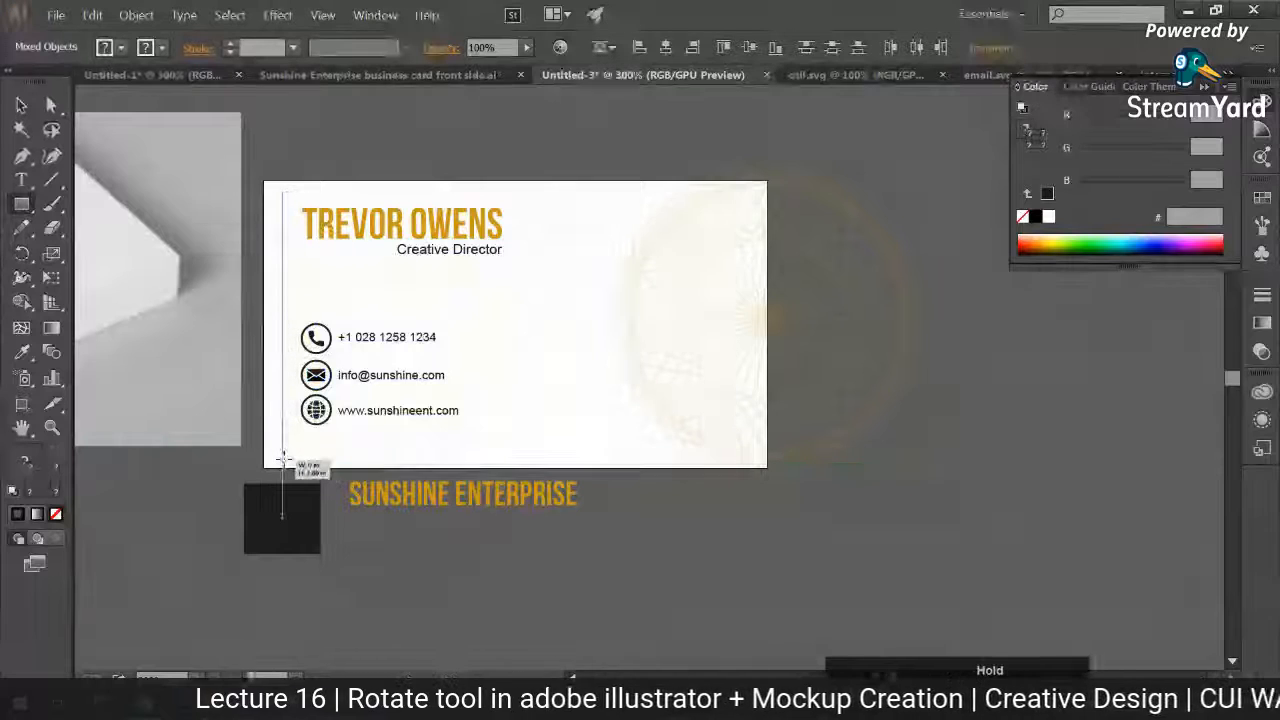
{"action": "left_click", "coordinate": [22, 353]}
{"action": "left_click", "coordinate": [297, 538]}
{"action": "left_click", "coordinate": [21, 106]}
{"action": "left_click", "coordinate": [296, 272]}
Step: Widen the vertical bar slightly toward the card's left edge
{"action": "left_click", "coordinate": [287, 267]}
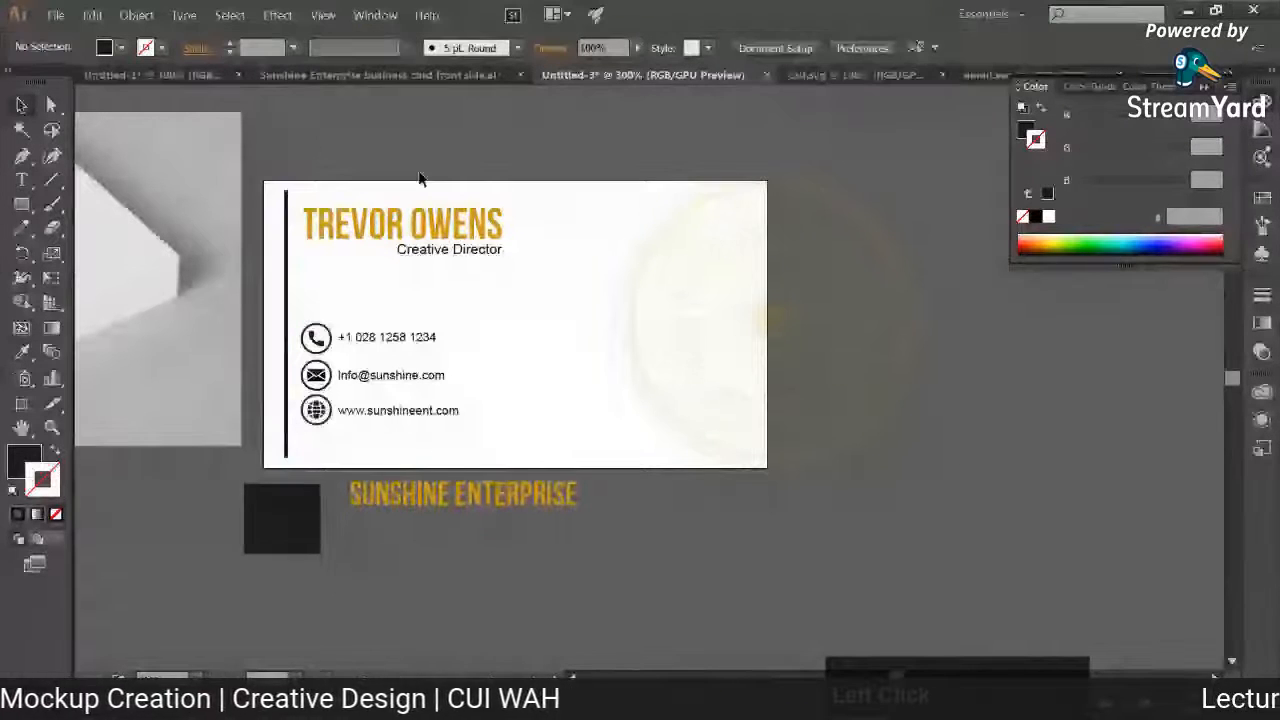
{"action": "left_click_drag", "start_coordinate": [284, 323], "coordinate": [276, 318]}
{"action": "left_click", "coordinate": [420, 126]}
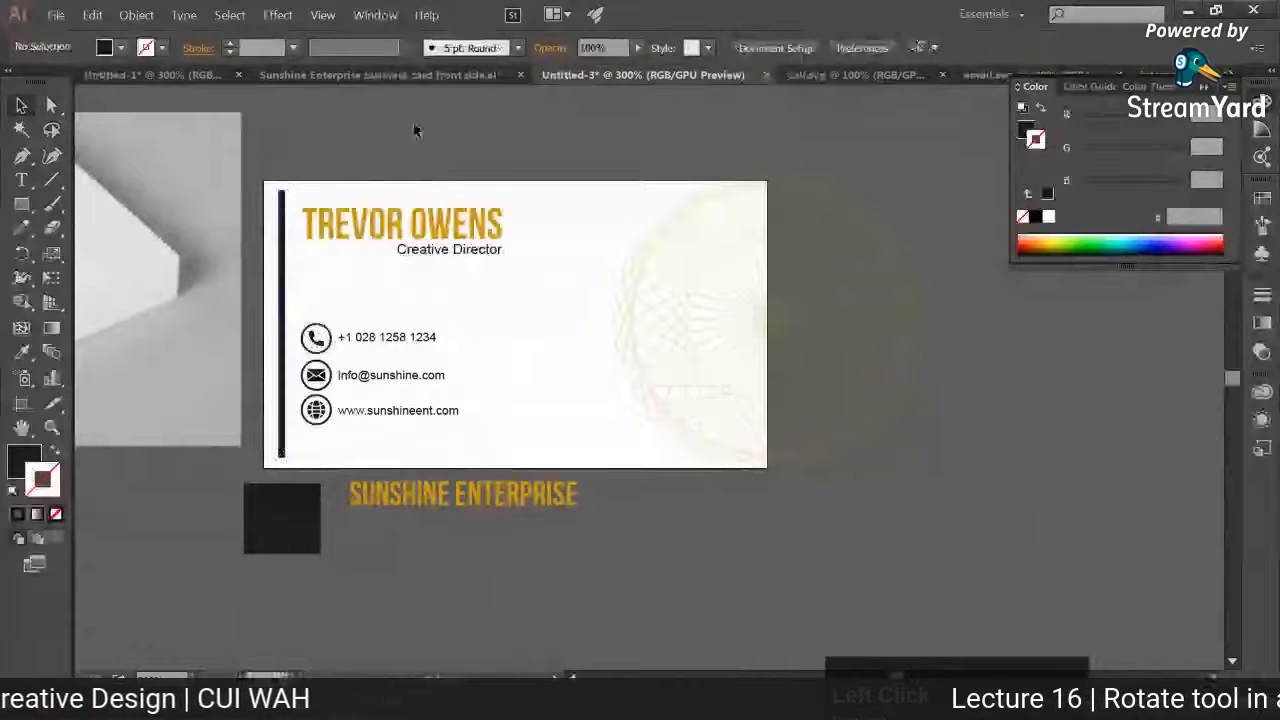
Step: Fill the vertical bar with the gold #ce9917 sampled from the "SUNSHINE ENTERPRISE" text and give it no stroke
{"action": "left_click", "coordinate": [282, 250]}
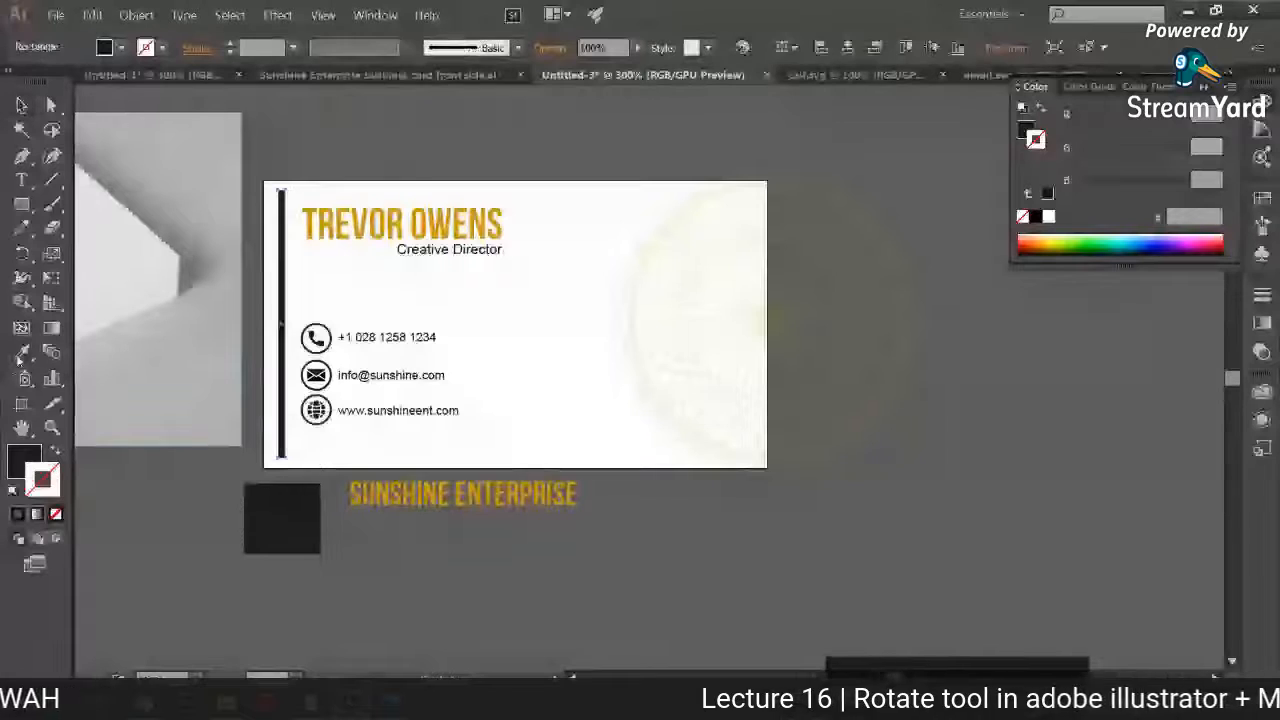
{"action": "left_click", "coordinate": [22, 353]}
{"action": "left_click", "coordinate": [443, 494]}
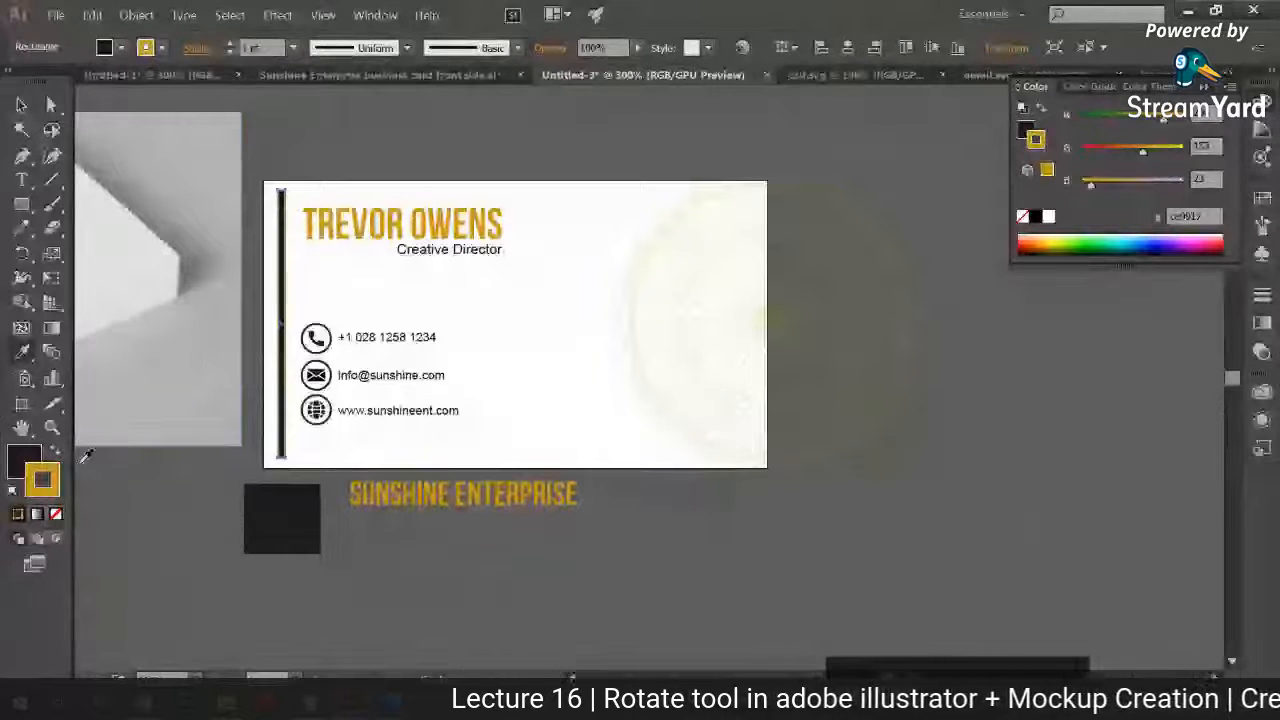
{"action": "left_click", "coordinate": [56, 452]}
{"action": "left_click", "coordinate": [56, 514]}
{"action": "left_click", "coordinate": [22, 105]}
{"action": "left_click", "coordinate": [385, 157]}
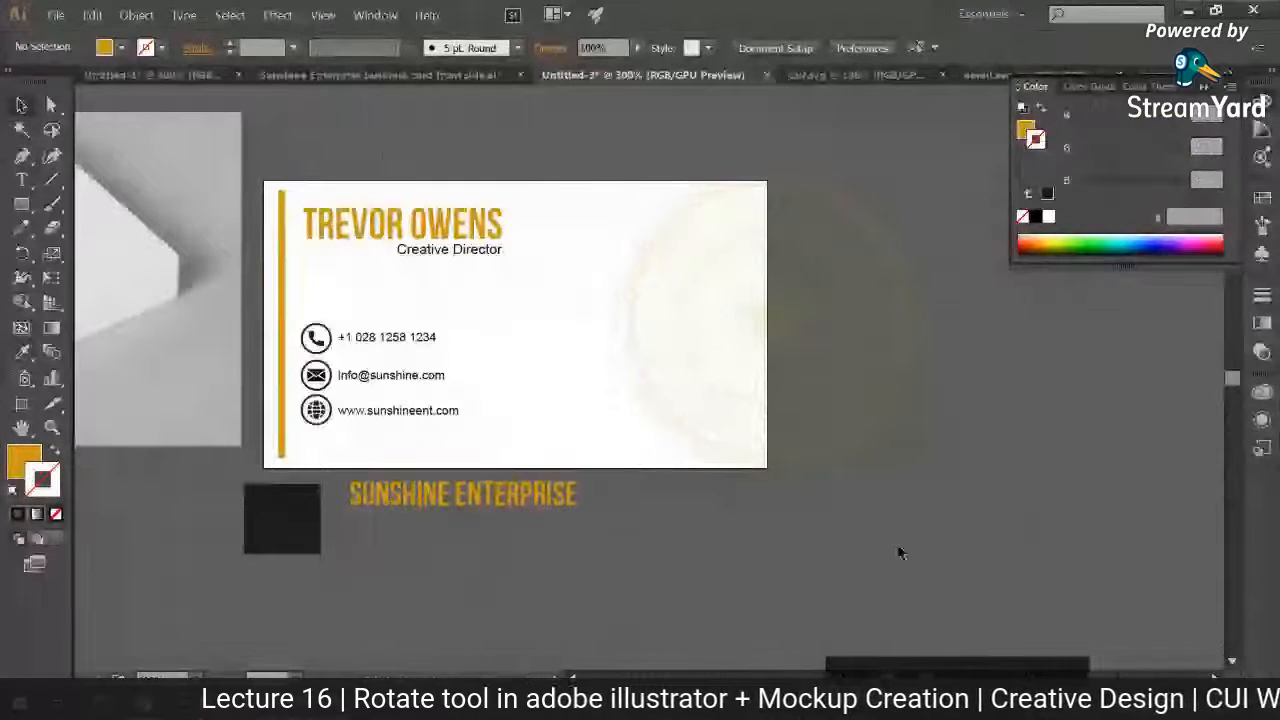
Step: Save the document to the Desktop as "Sunshine Enterprise business card back side.ai", adapting the front side's file name
{"action": "key", "text": "ctrl+s"}
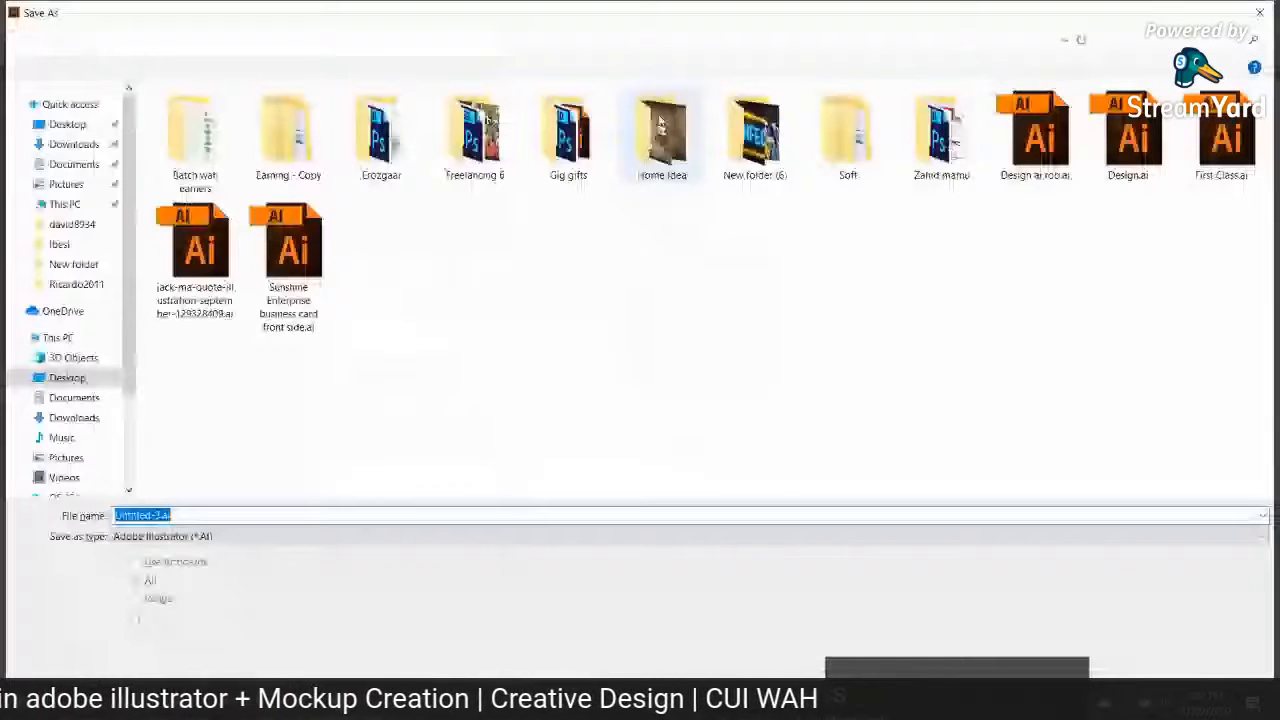
{"action": "left_click", "coordinate": [288, 262]}
{"action": "left_click_drag", "start_coordinate": [265, 514], "coordinate": [287, 516]}
{"action": "left_click", "coordinate": [342, 518]}
{"action": "key", "text": "Return"}
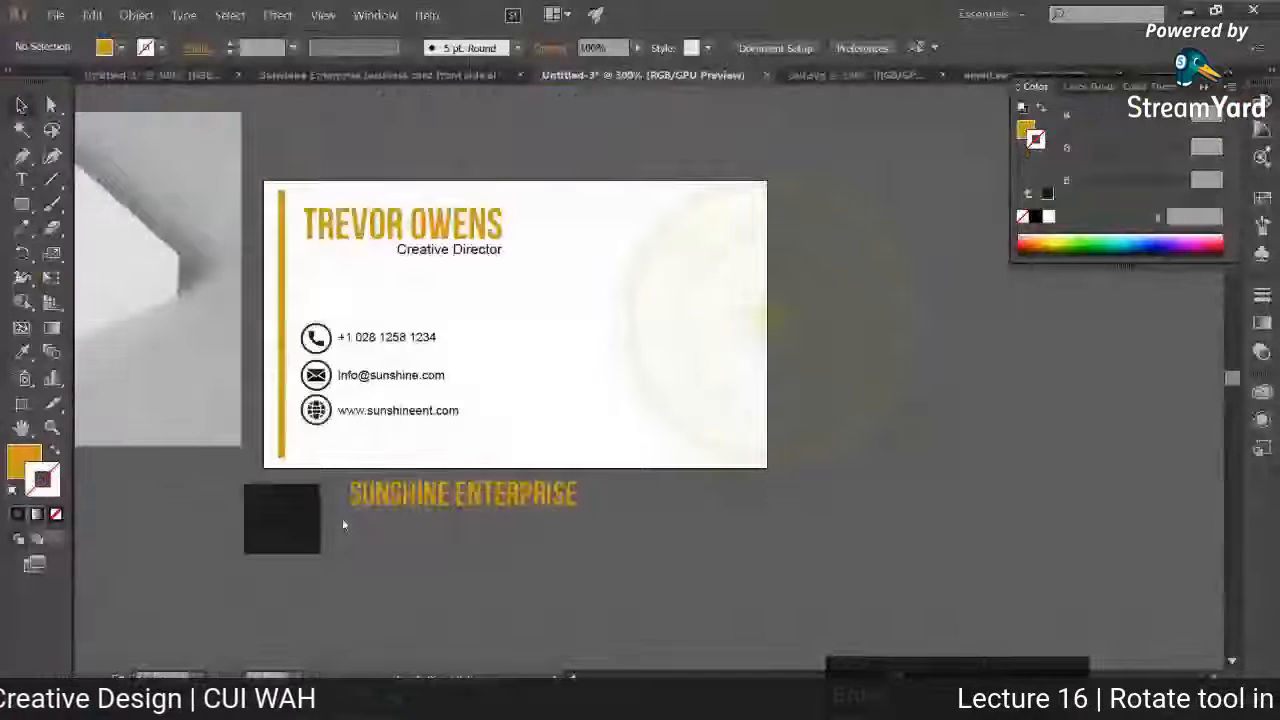
Step: Export the back side to the Desktop as a JPEG named "Sunshine Enterprise business card back side"
{"action": "left_click", "coordinate": [55, 15]}
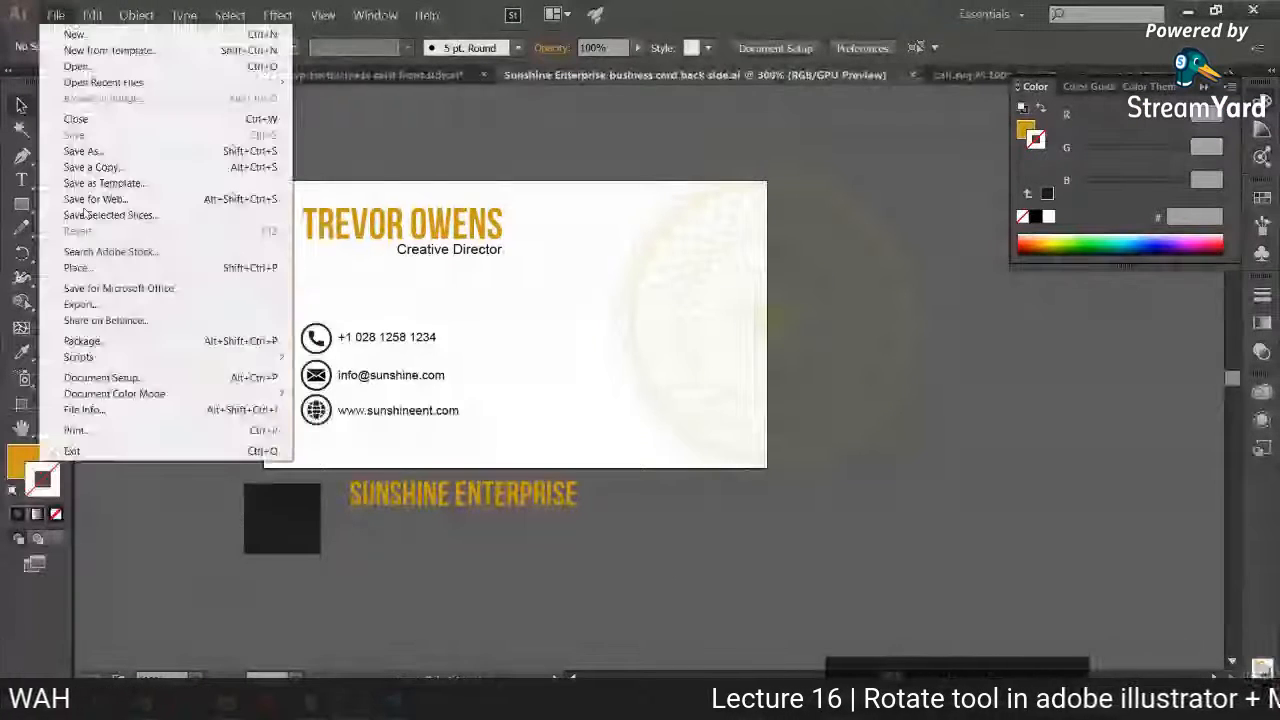
{"action": "left_click", "coordinate": [108, 305]}
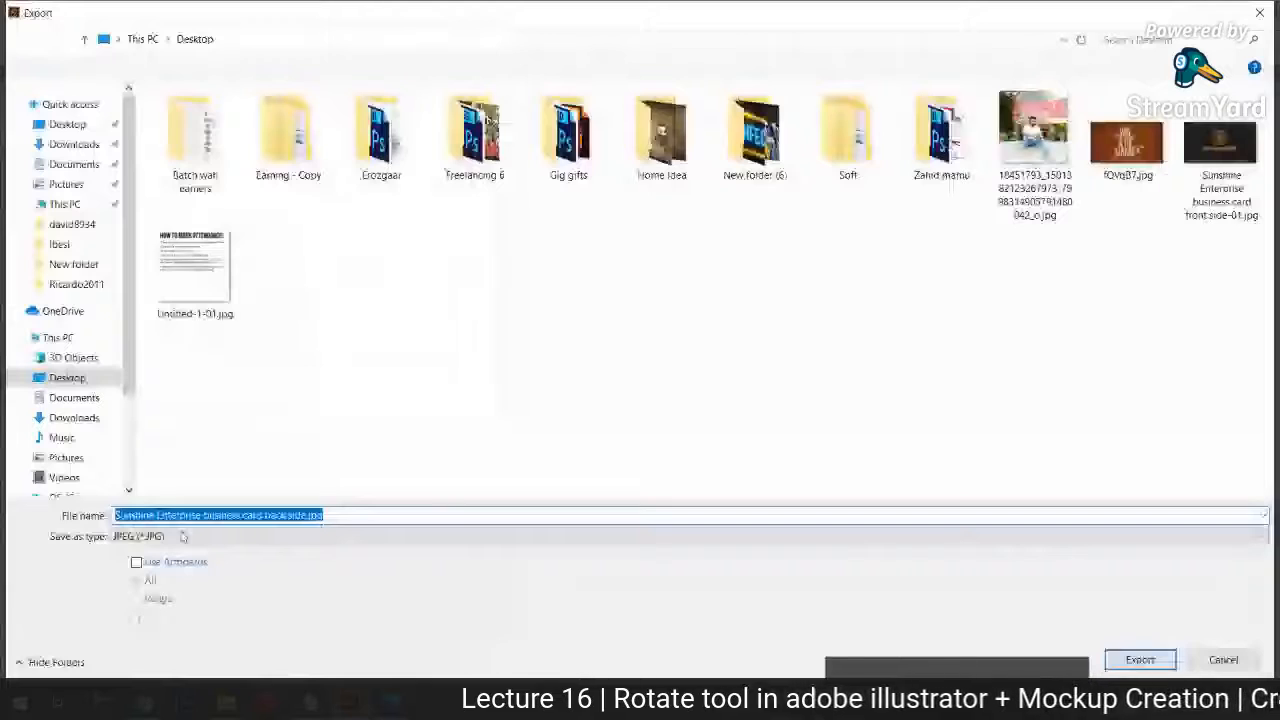
{"action": "key", "text": "Return"}
{"action": "key", "text": "Return"}
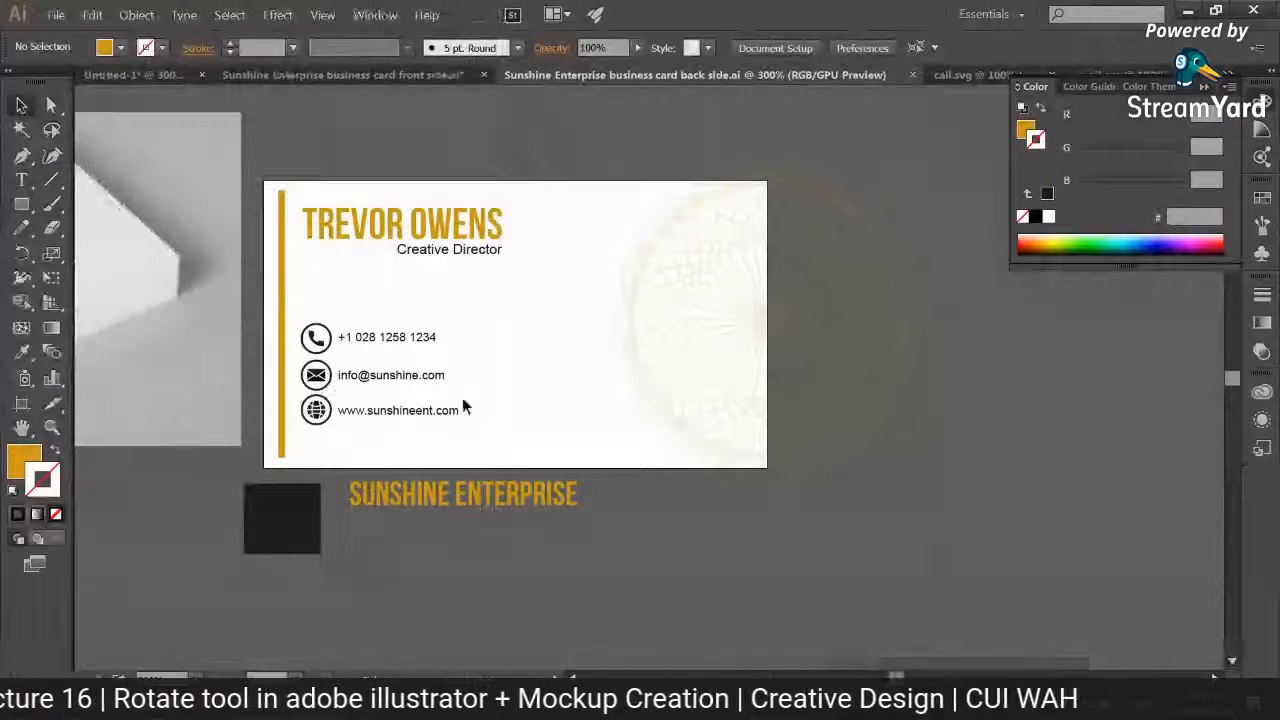
Step: Export the back side to the Desktop as a JPEG again, using all artboards, with maximum quality 10 and High (300 ppi) resolution
{"action": "left_click", "coordinate": [56, 15]}
{"action": "left_click", "coordinate": [108, 302]}
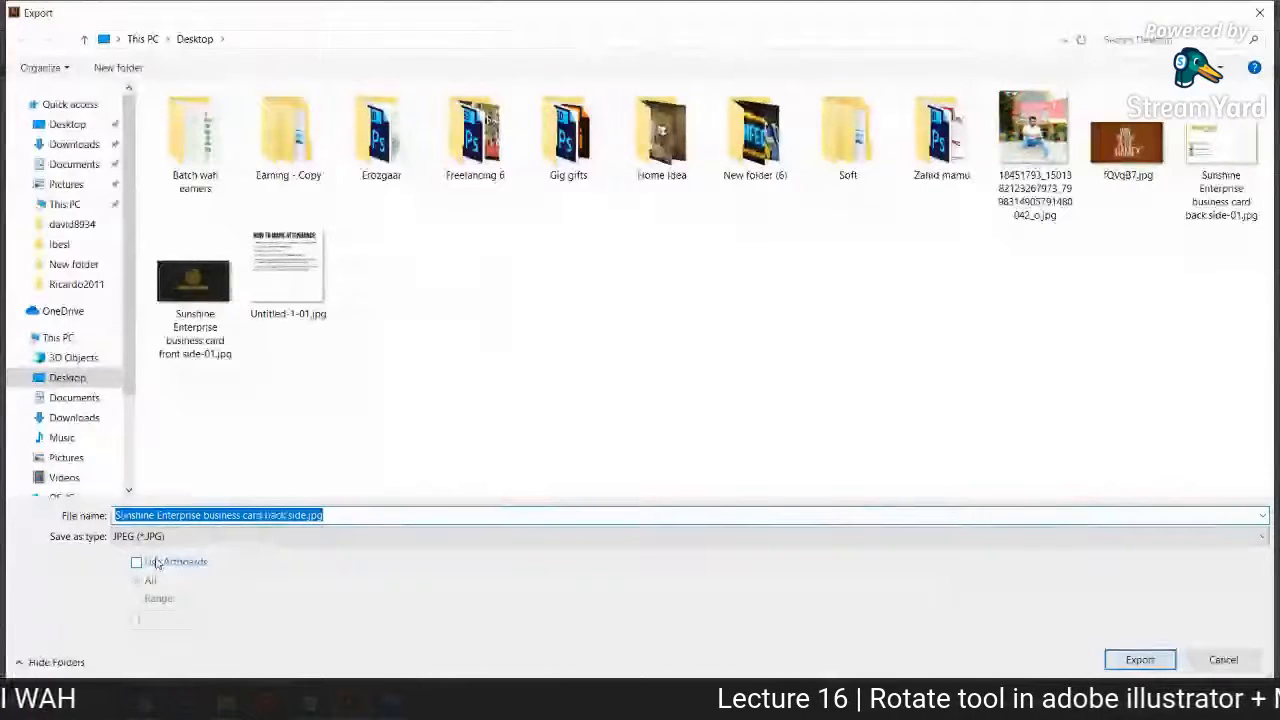
{"action": "left_click", "coordinate": [158, 564]}
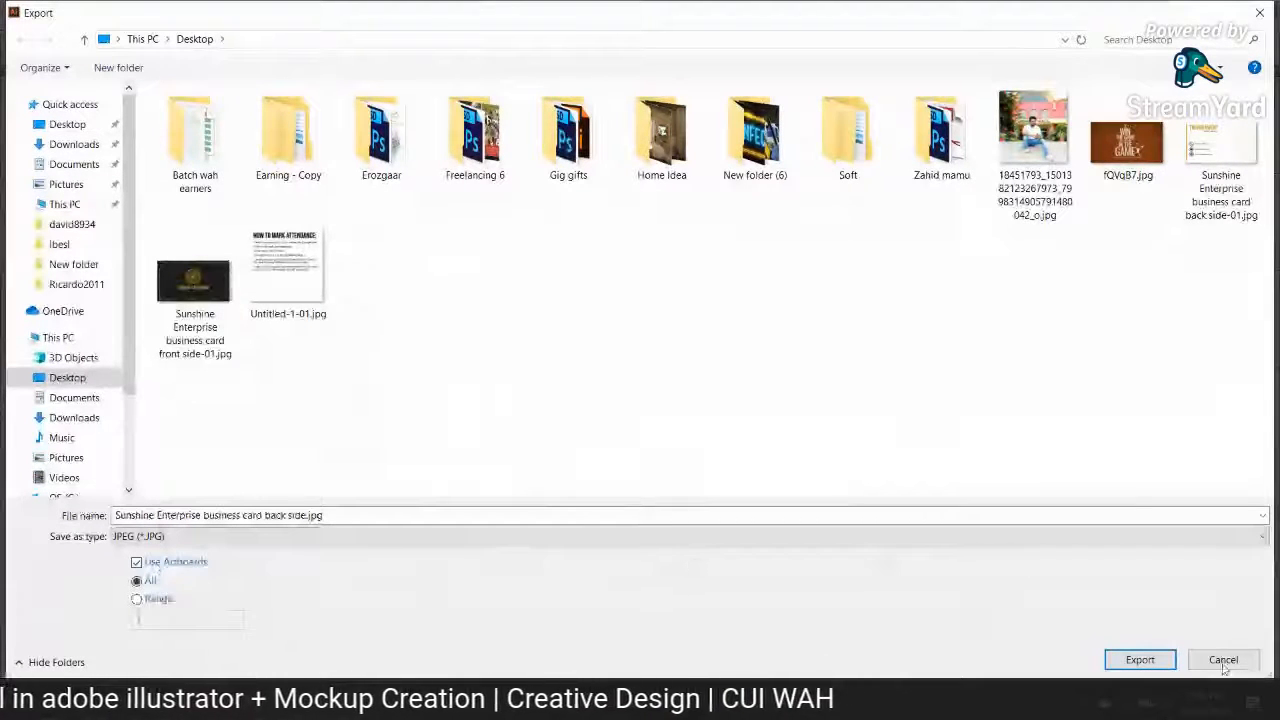
{"action": "left_click", "coordinate": [1140, 660]}
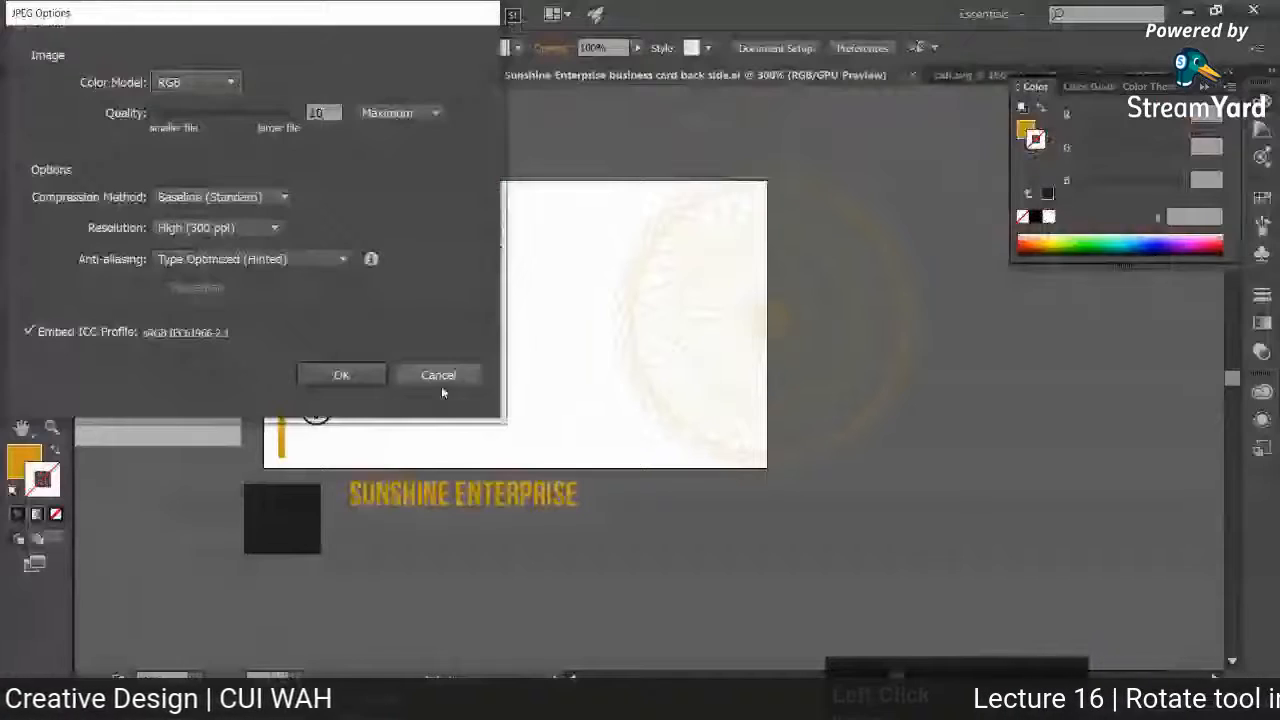
{"action": "left_click", "coordinate": [340, 375]}
{"action": "left_click", "coordinate": [426, 166]}
Step: Move the back side's JPEG and AI files beside the front side's files on the desktop, and check the exported JPEG in Photos
{"action": "key", "text": "super+d"}
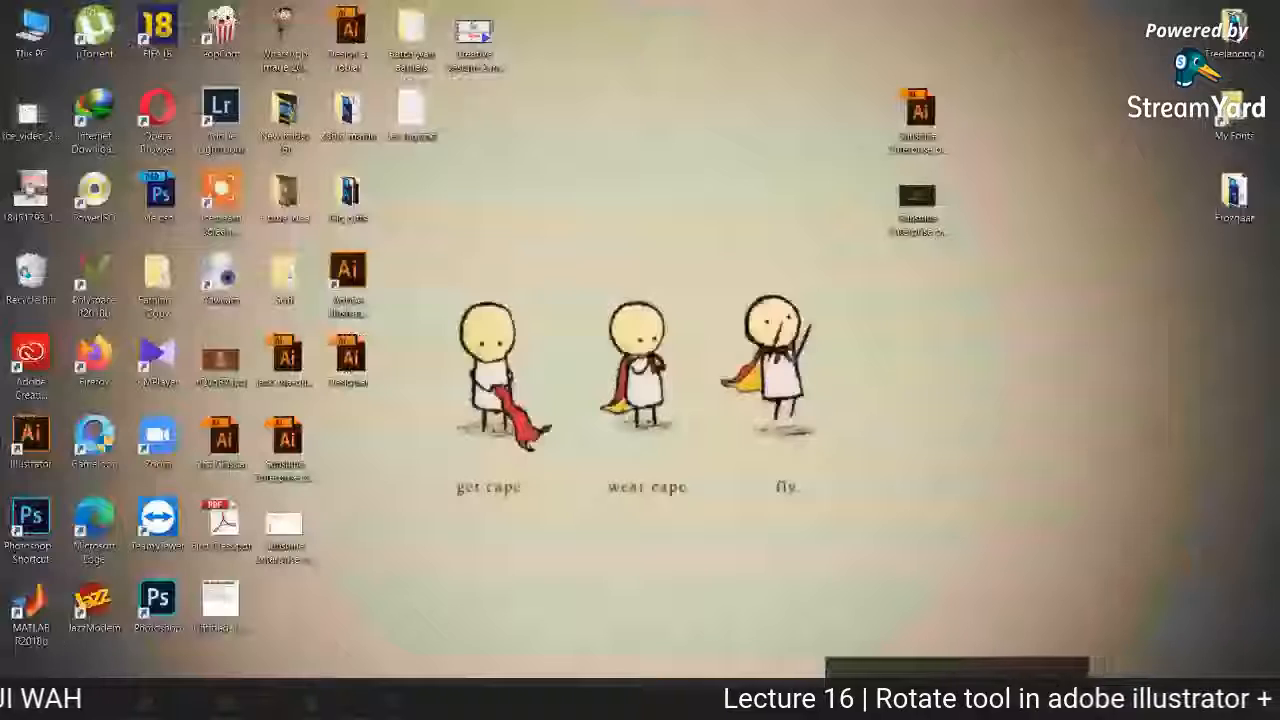
{"action": "left_click_drag", "start_coordinate": [284, 525], "coordinate": [916, 289]}
{"action": "left_click_drag", "start_coordinate": [285, 445], "coordinate": [918, 365]}
{"action": "double_click", "coordinate": [918, 300]}
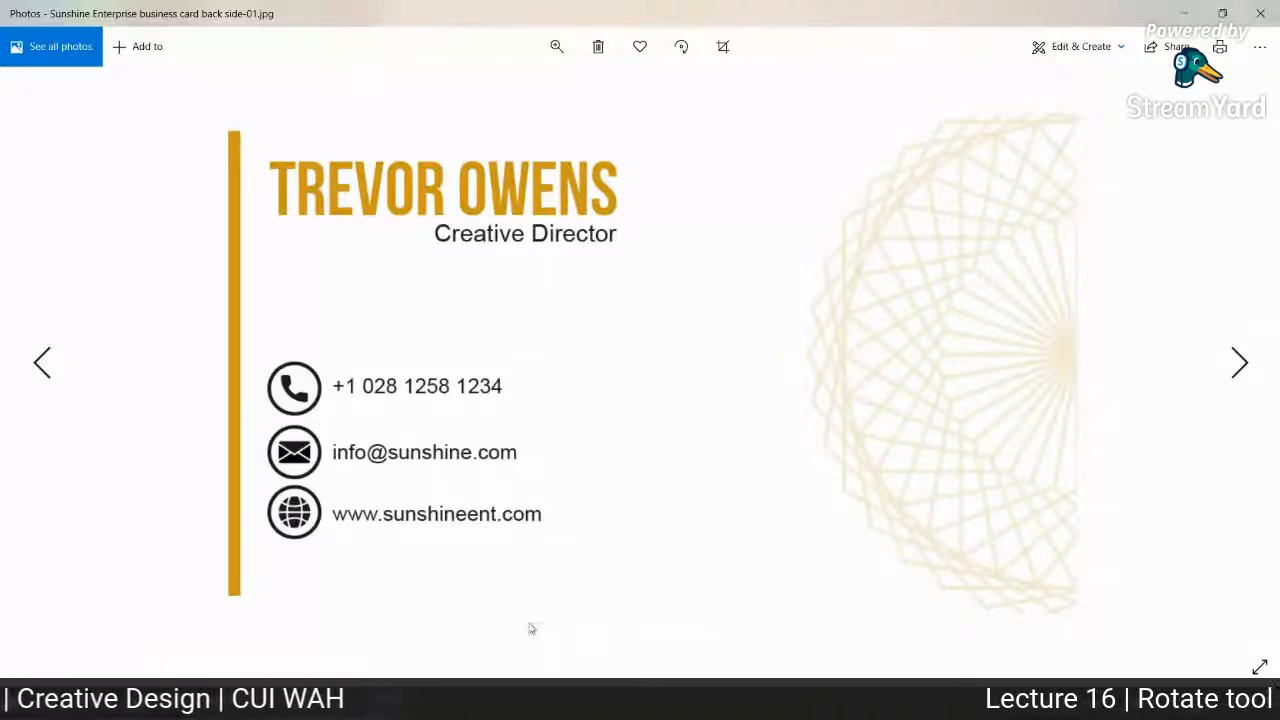
{"action": "left_click", "coordinate": [1266, 13]}
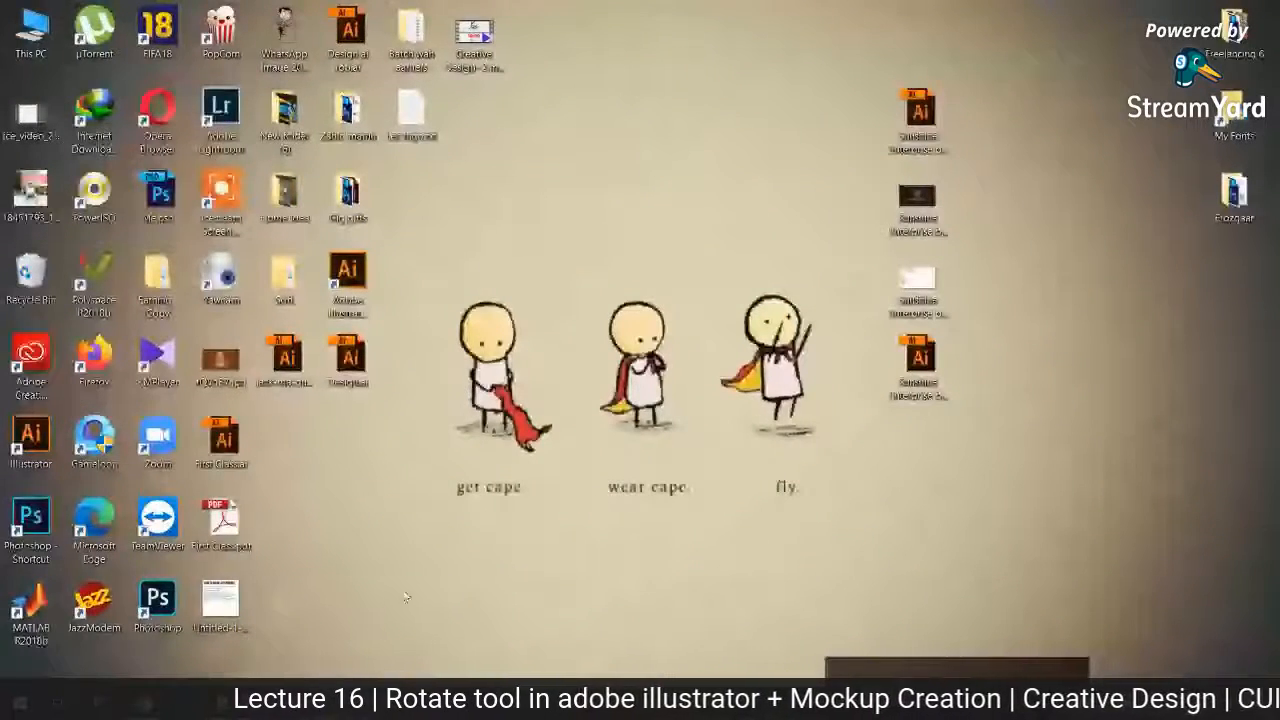
Step: Switch back to Illustrator and create a new RGB document 550 px wide and 370 px high
{"action": "left_click", "coordinate": [270, 703]}
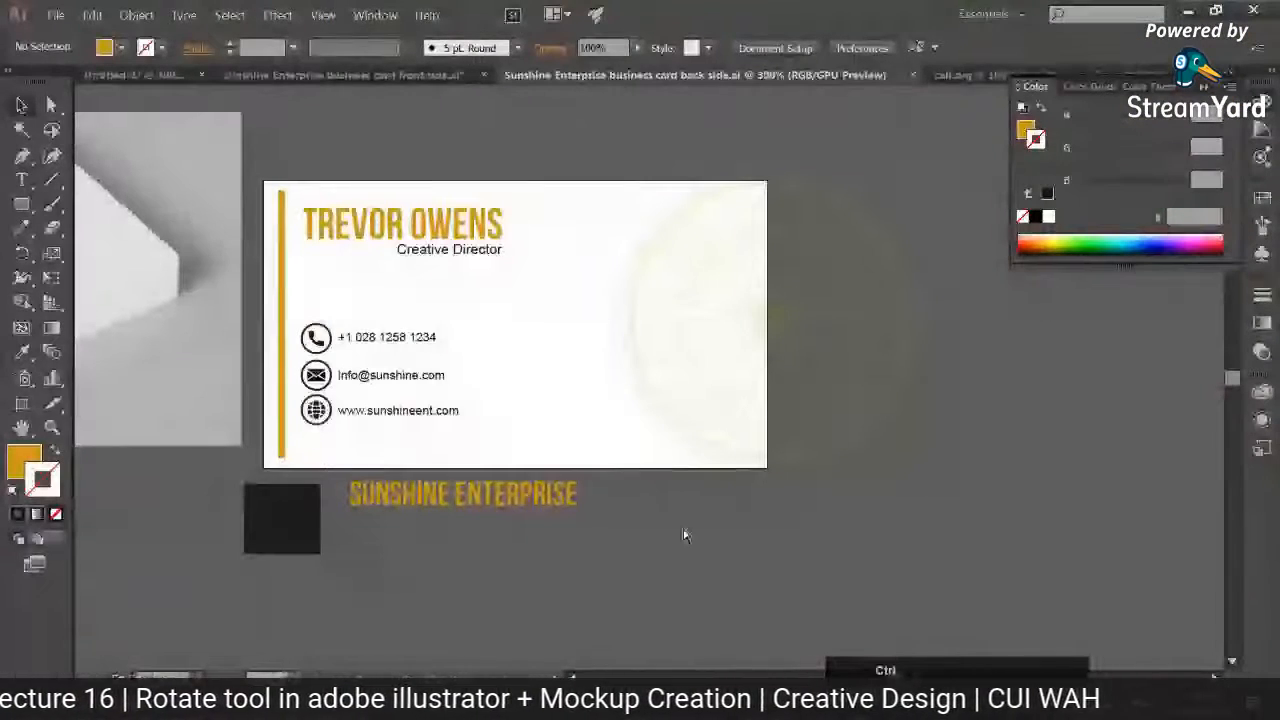
{"action": "key", "text": "ctrl+n"}
{"action": "left_click", "coordinate": [857, 293]}
{"action": "left_click", "coordinate": [864, 354]}
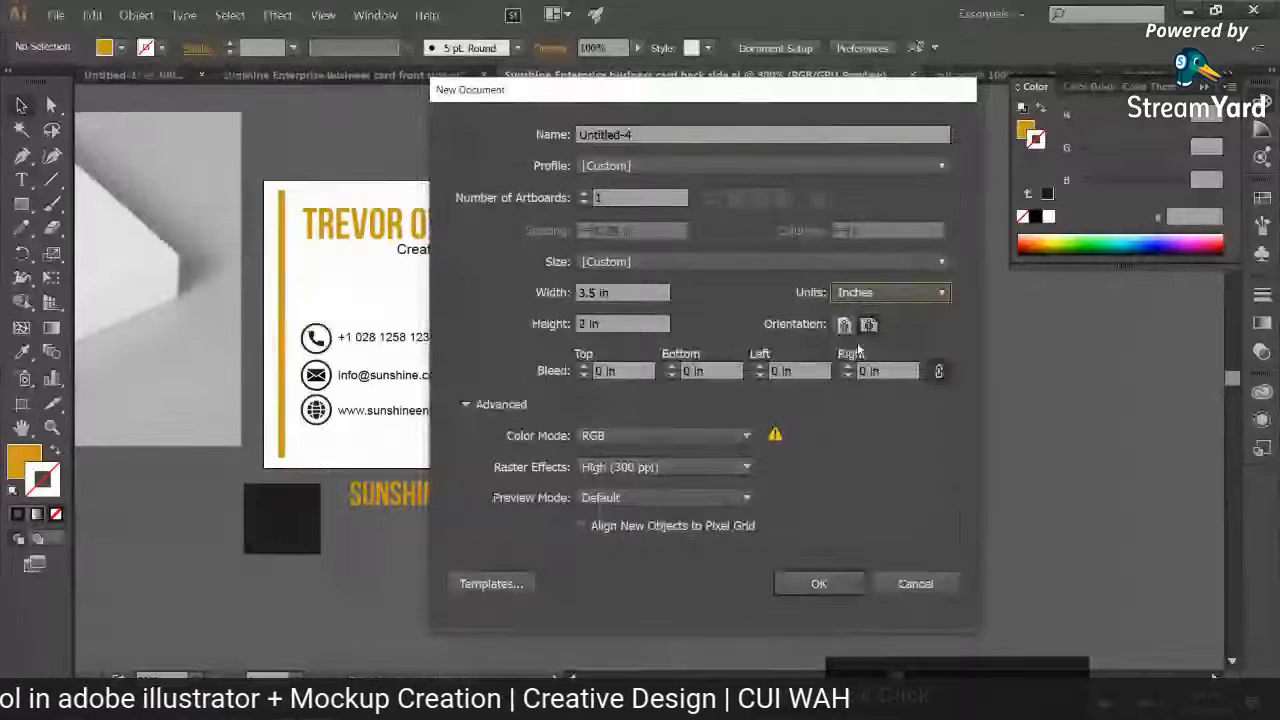
{"action": "left_click_drag", "start_coordinate": [625, 293], "coordinate": [514, 293]}
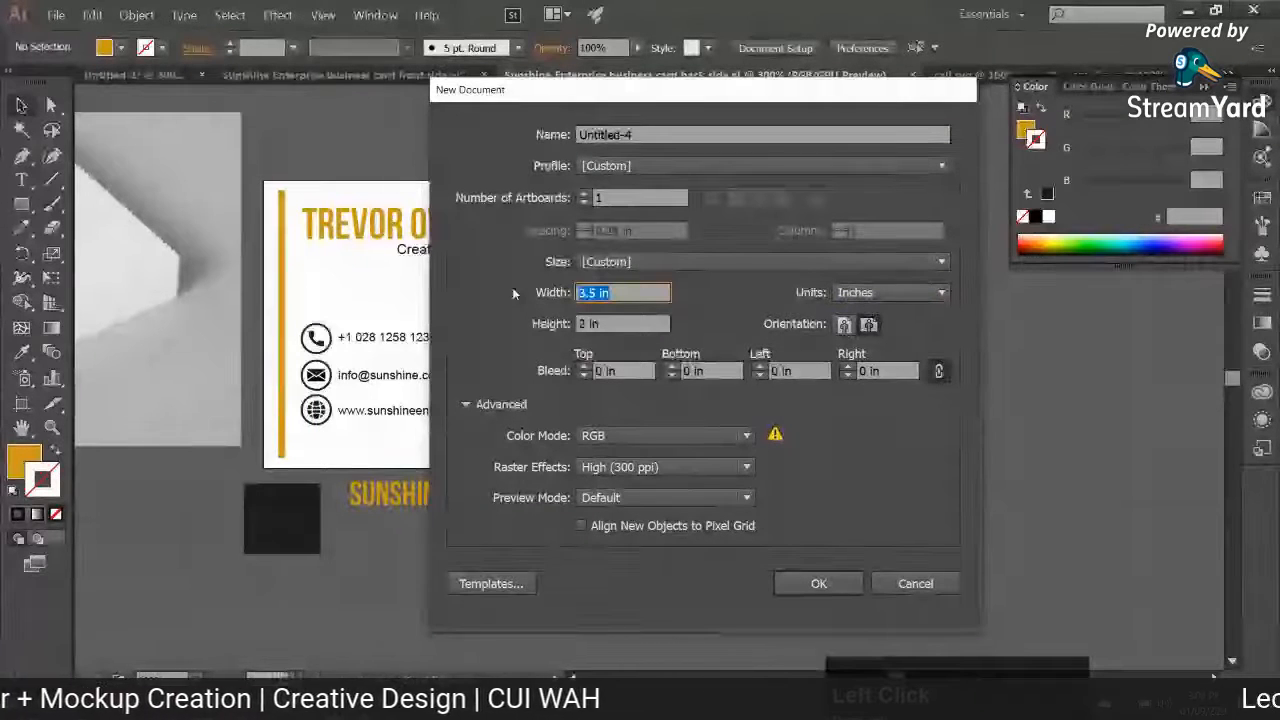
{"action": "left_click", "coordinate": [890, 292]}
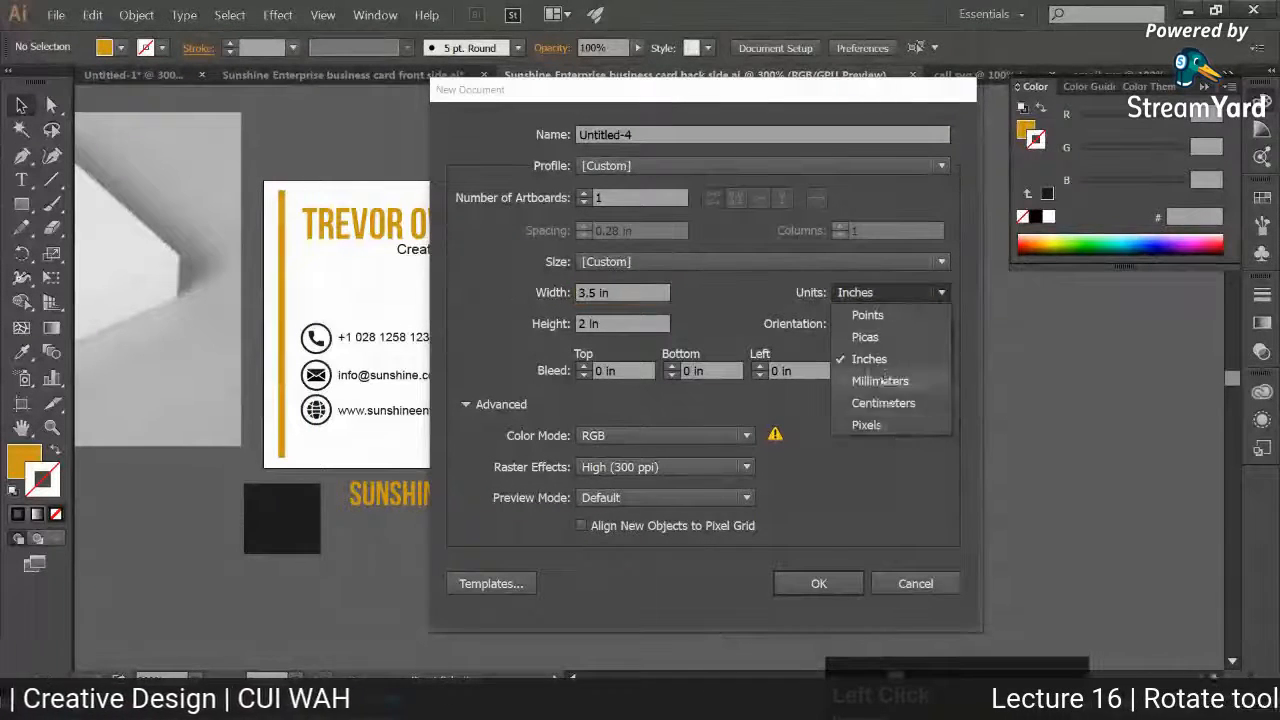
{"action": "left_click", "coordinate": [870, 423]}
{"action": "left_click_drag", "start_coordinate": [612, 288], "coordinate": [541, 290]}
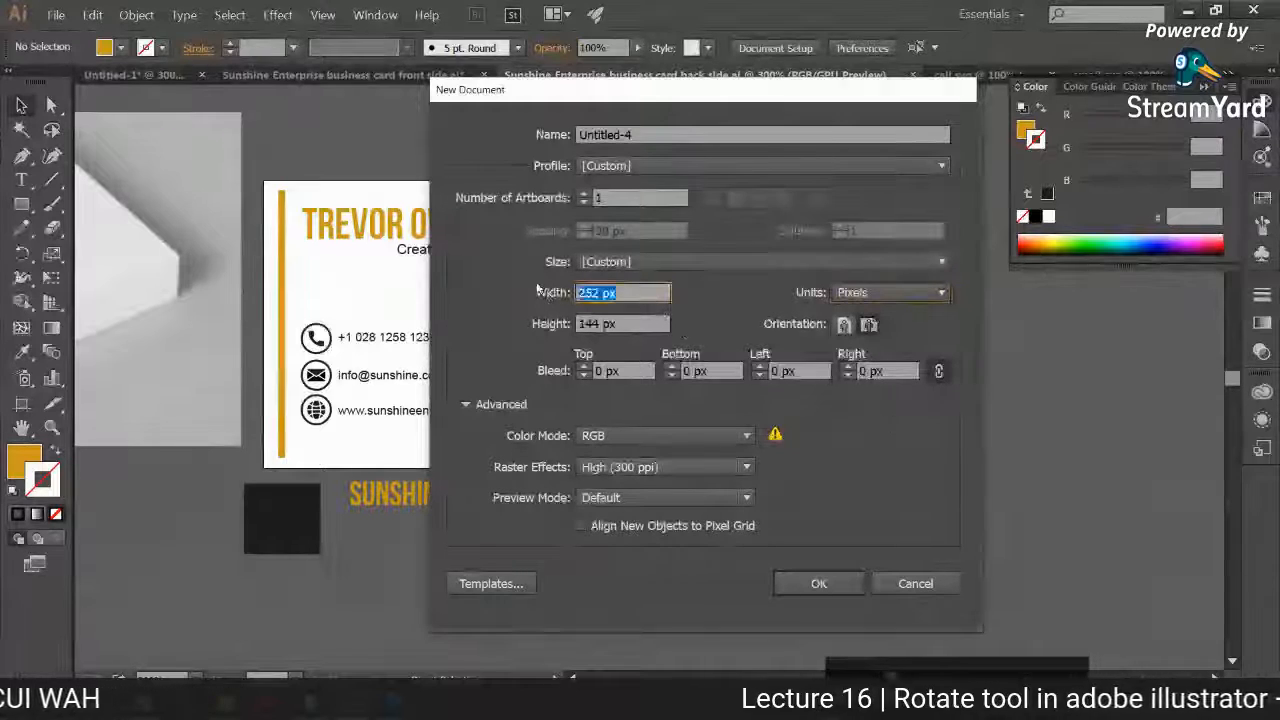
{"action": "type", "text": "550"}
{"action": "key", "text": "Tab"}
{"action": "type", "text": "370"}
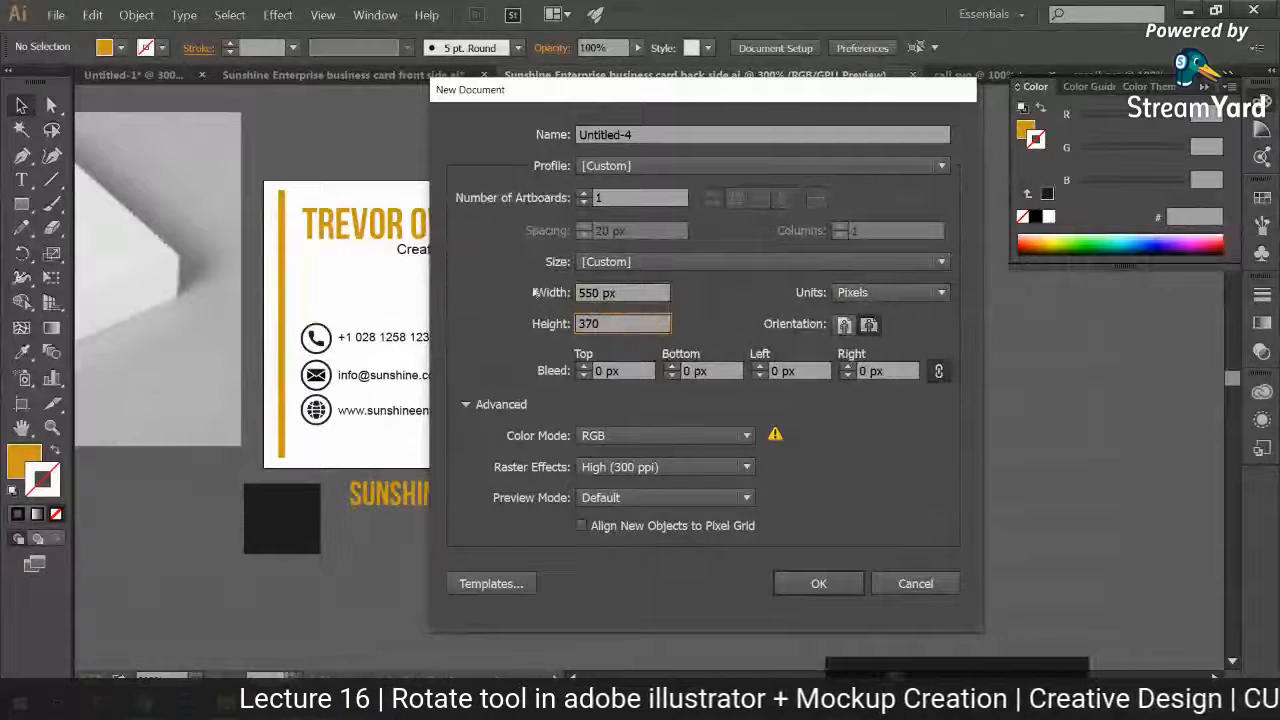
{"action": "left_click", "coordinate": [818, 584]}
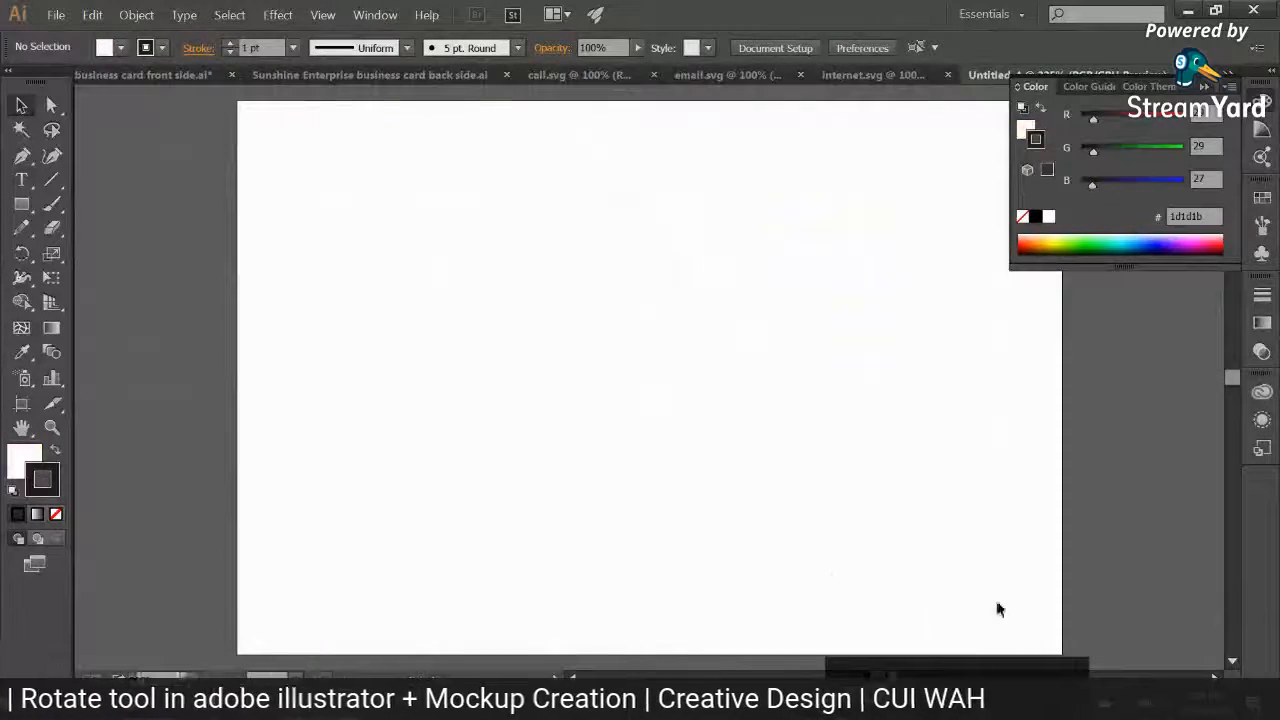
Step: Place the front side and back side JPEGs from the desktop into the new document as linked images
{"action": "left_click", "coordinate": [1277, 712]}
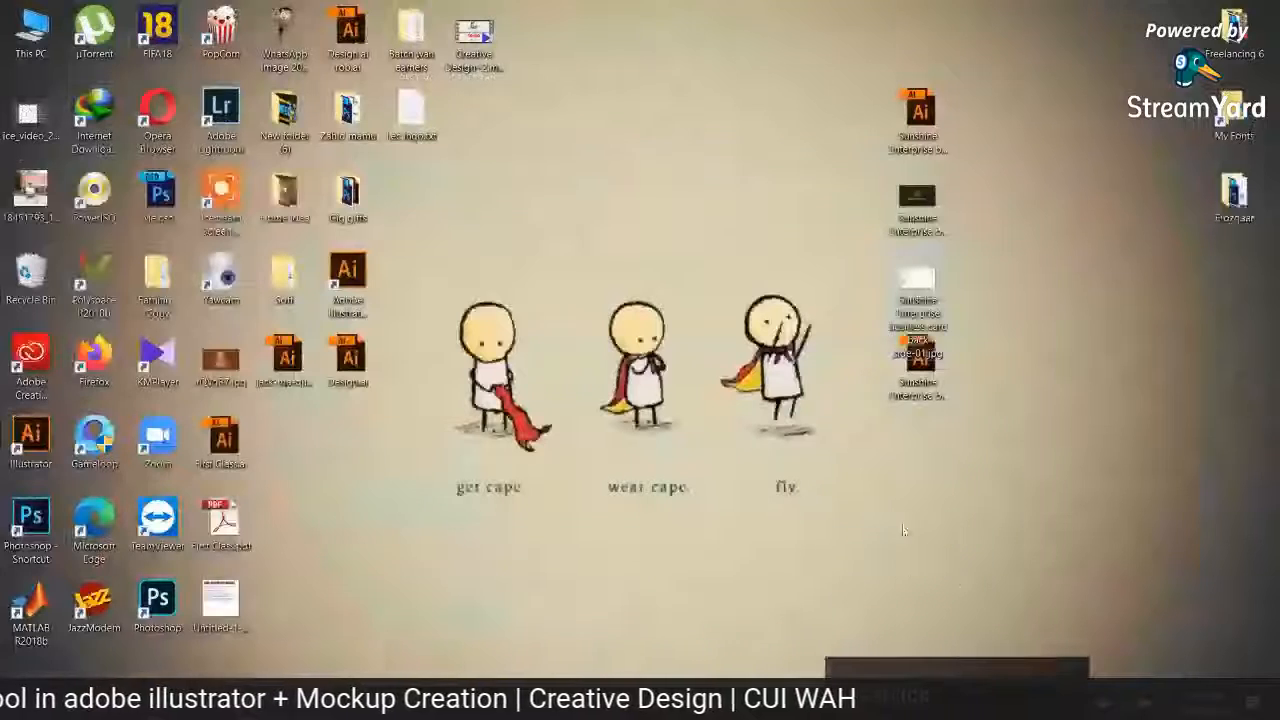
{"action": "left_click", "coordinate": [911, 270]}
{"action": "left_click_drag", "start_coordinate": [915, 193], "coordinate": [508, 402]}
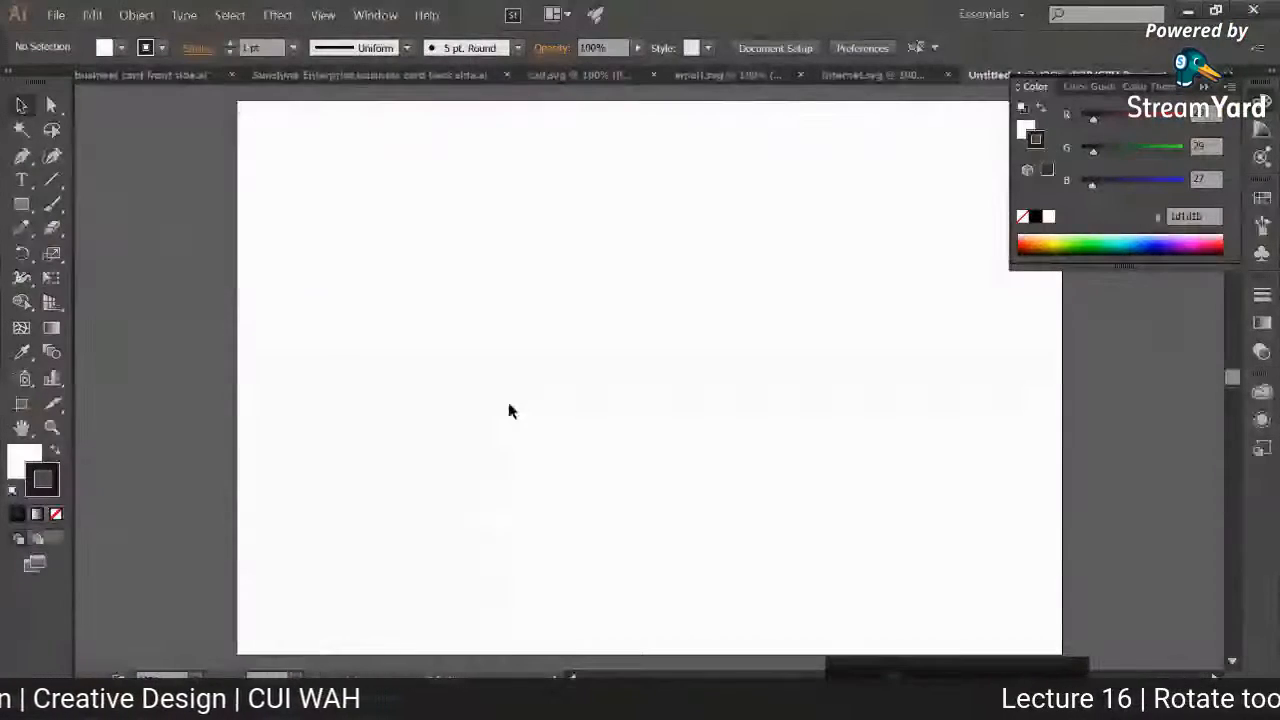
{"action": "left_click", "coordinate": [1277, 712]}
{"action": "left_click_drag", "start_coordinate": [915, 282], "coordinate": [851, 428]}
Step: Position the front side image in the artboard's upper-left area and align the back side image directly beneath it
{"action": "left_click_drag", "start_coordinate": [430, 418], "coordinate": [386, 264]}
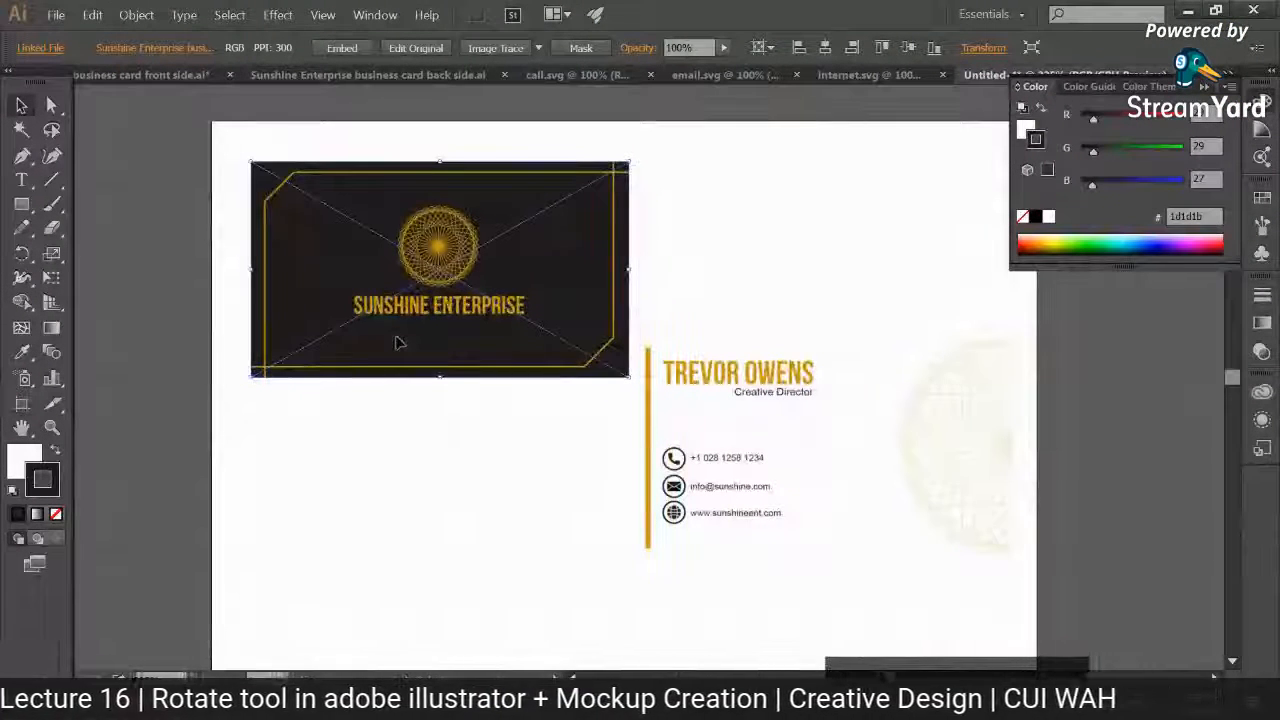
{"action": "left_click_drag", "start_coordinate": [869, 420], "coordinate": [491, 474]}
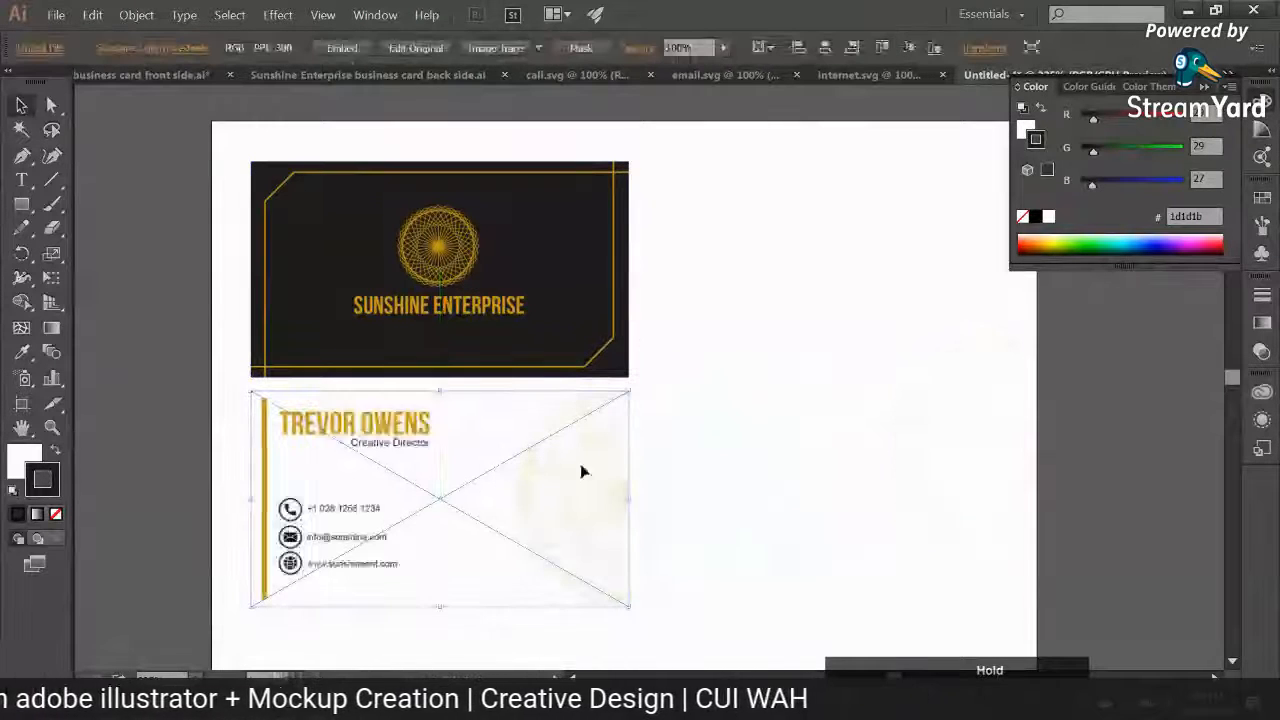
{"action": "left_click", "coordinate": [809, 469]}
{"action": "key", "text": "ctrl+minus"}
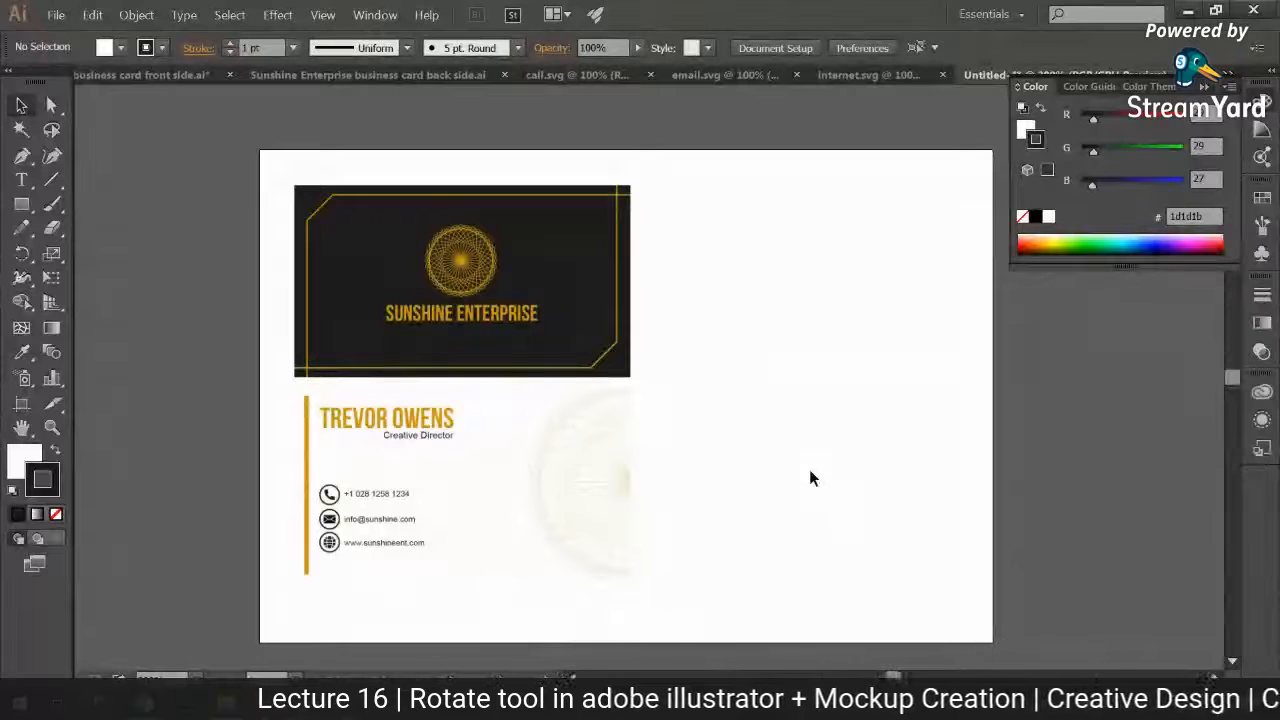
{"action": "left_click", "coordinate": [86, 614]}
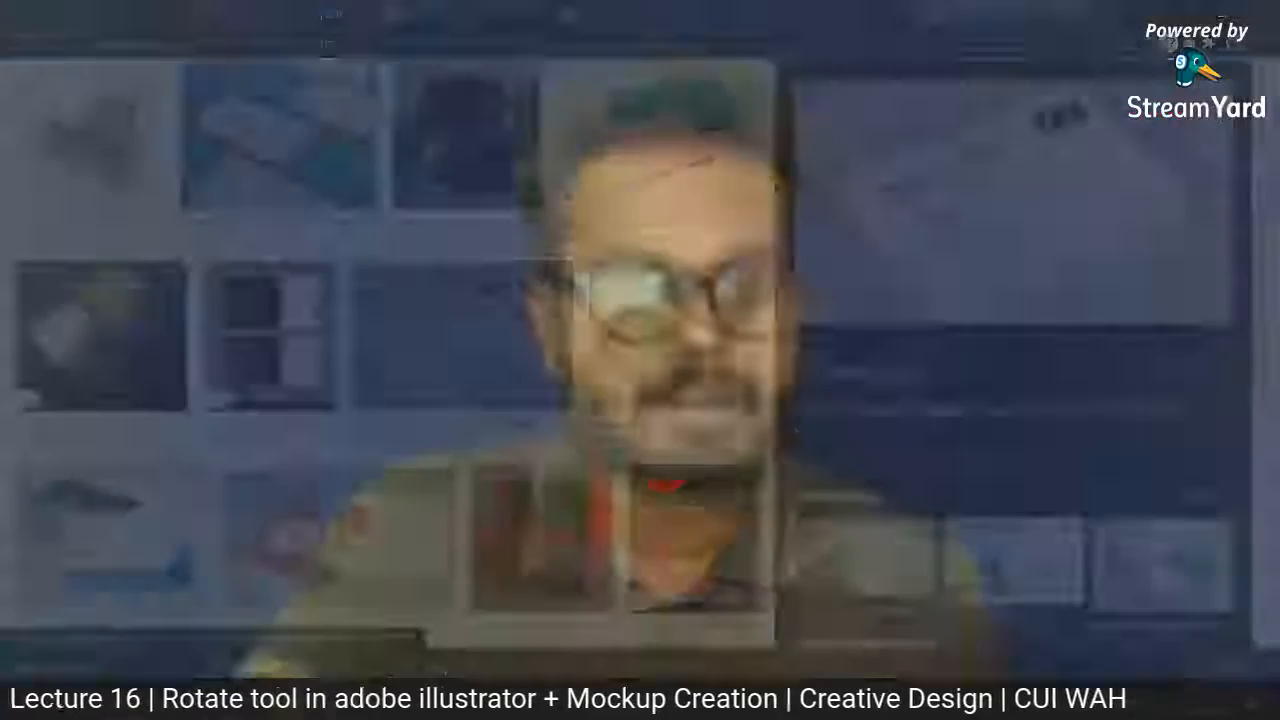
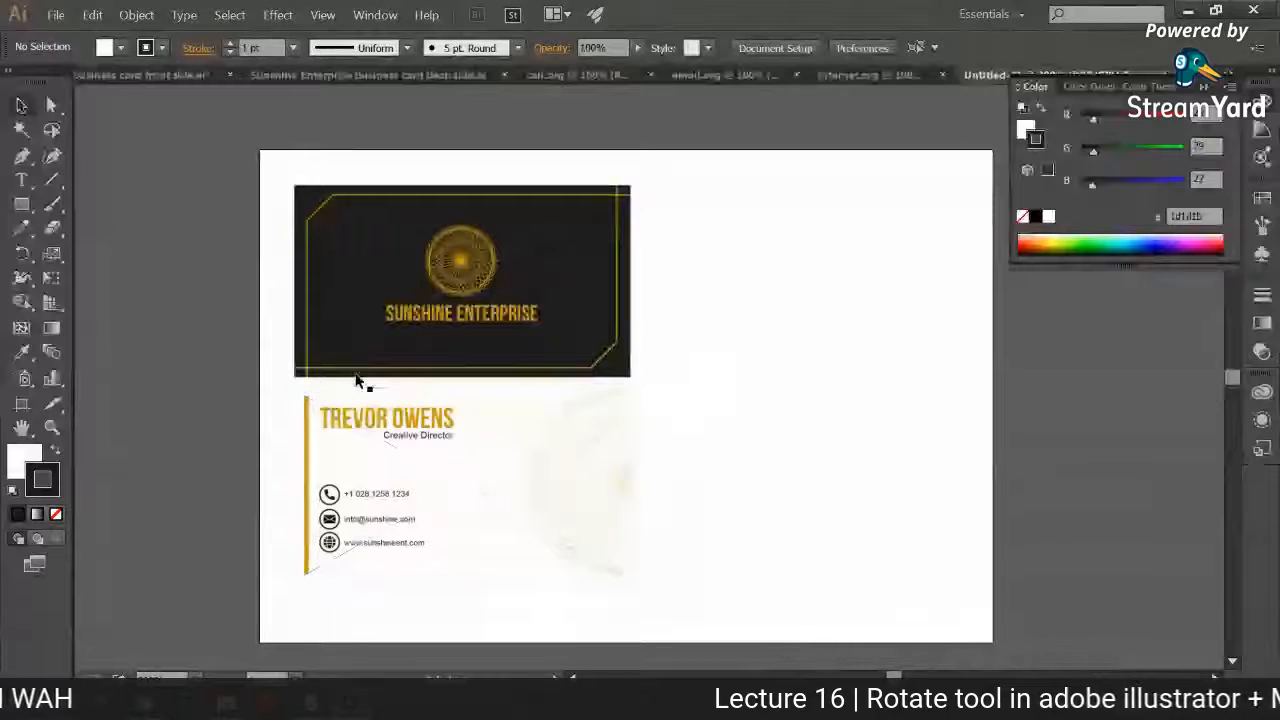
Step: Embed the linked front side and back side card images in the mockup document
{"action": "left_click", "coordinate": [405, 268]}
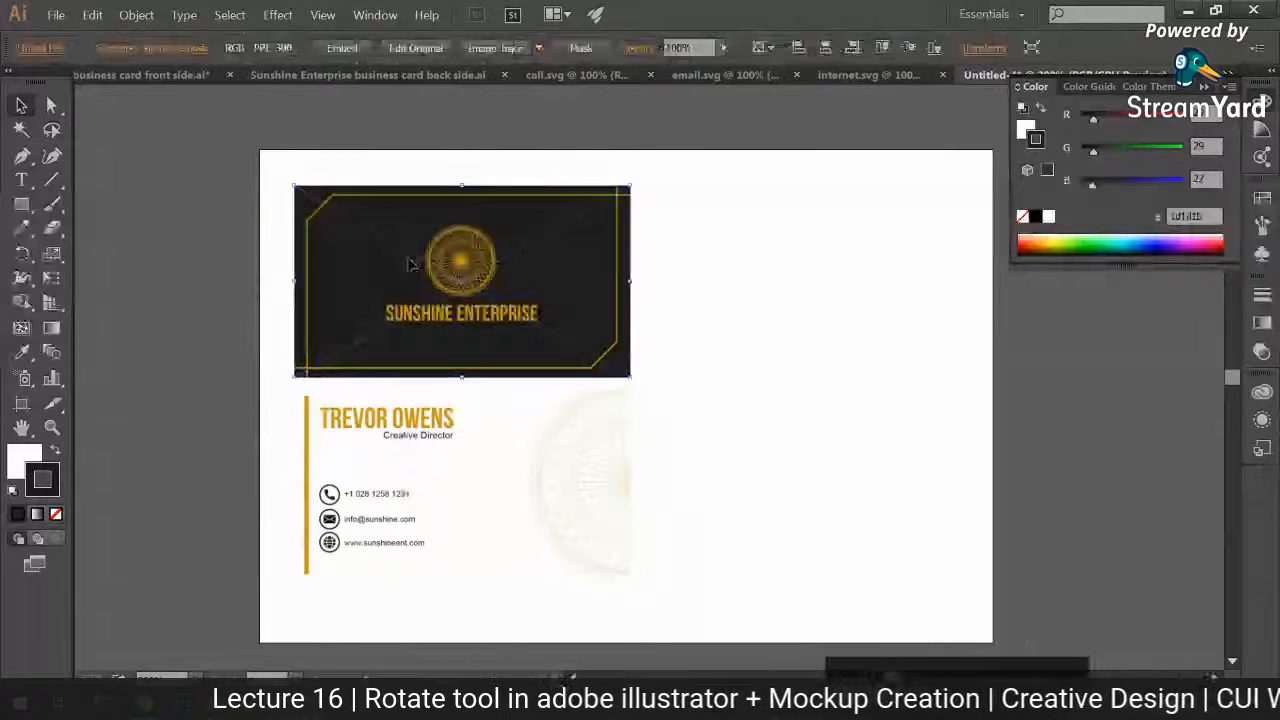
{"action": "left_click", "coordinate": [348, 52]}
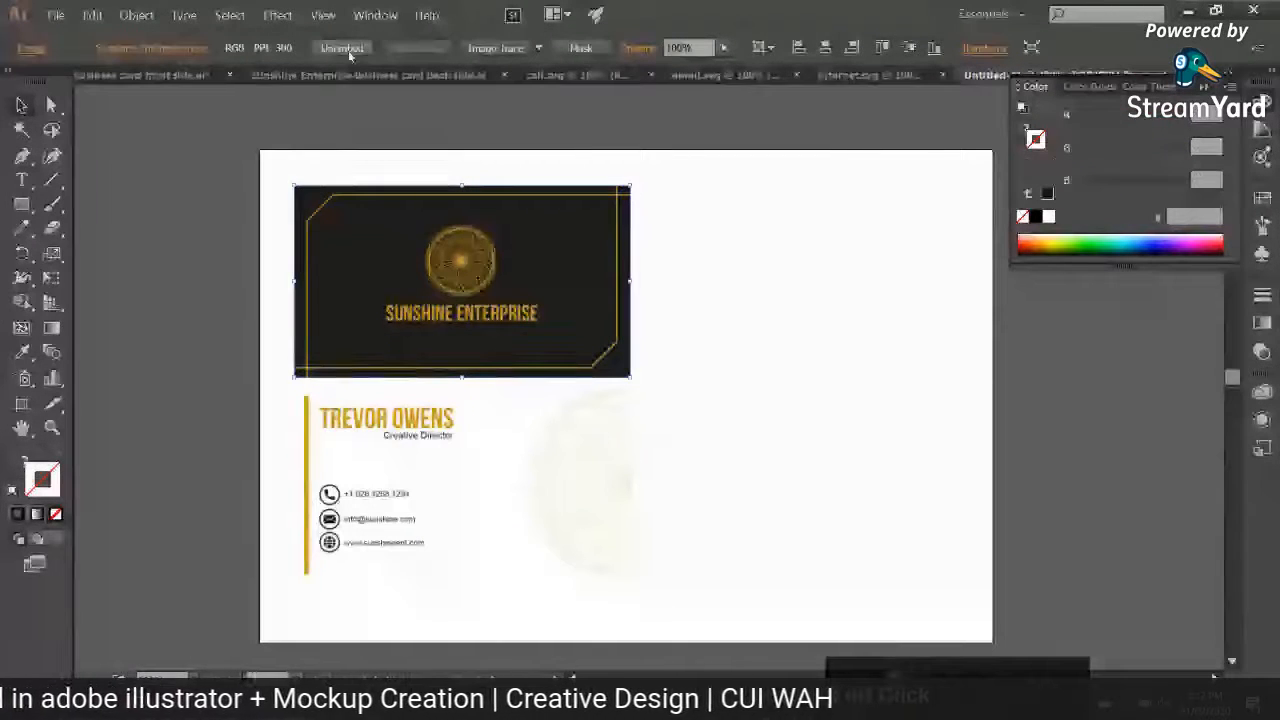
{"action": "left_click", "coordinate": [449, 429]}
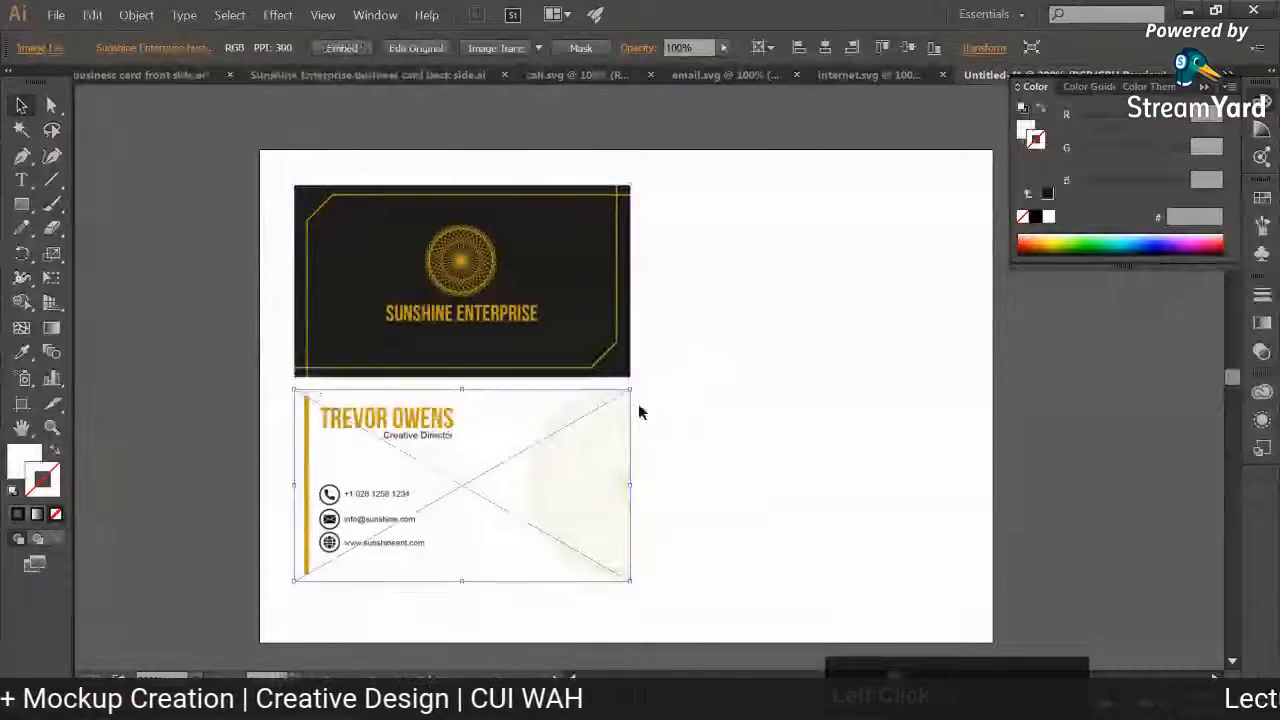
{"action": "left_click", "coordinate": [327, 54]}
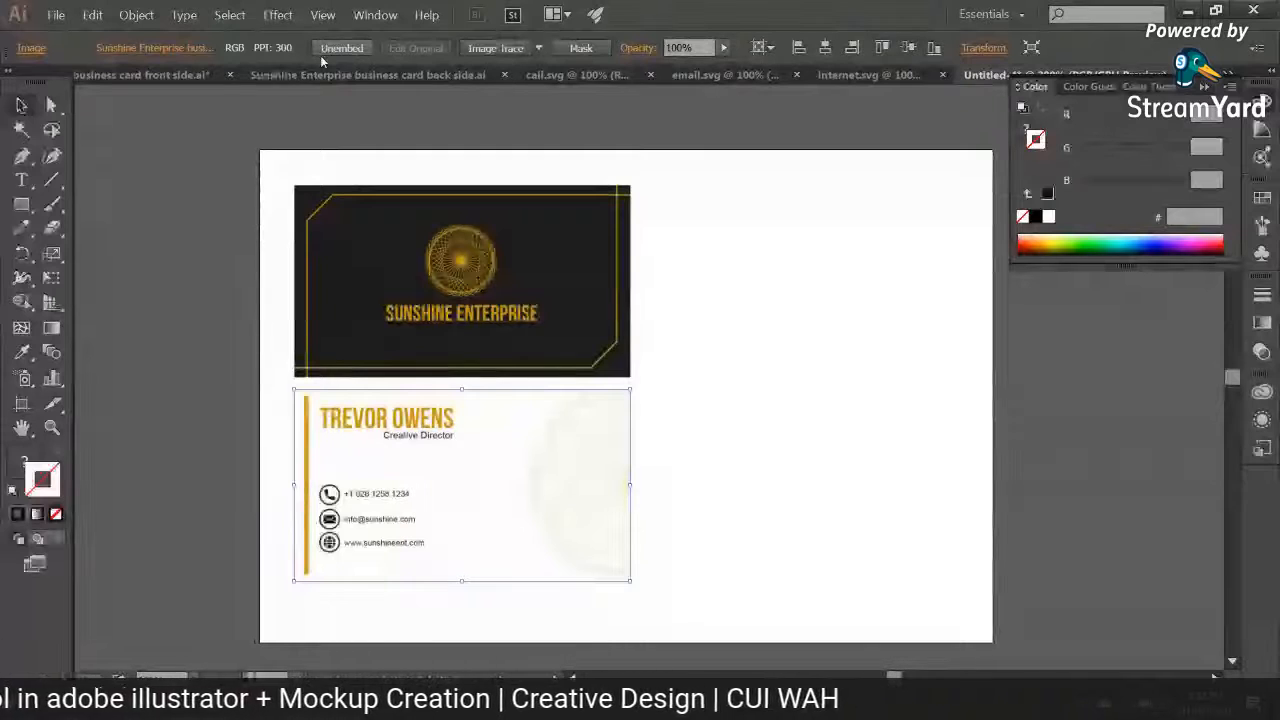
{"action": "left_click", "coordinate": [220, 268]}
Step: Rotate both card images together about 45 degrees counterclockwise and place them side by side within the artboard
{"action": "left_click", "coordinate": [546, 496]}
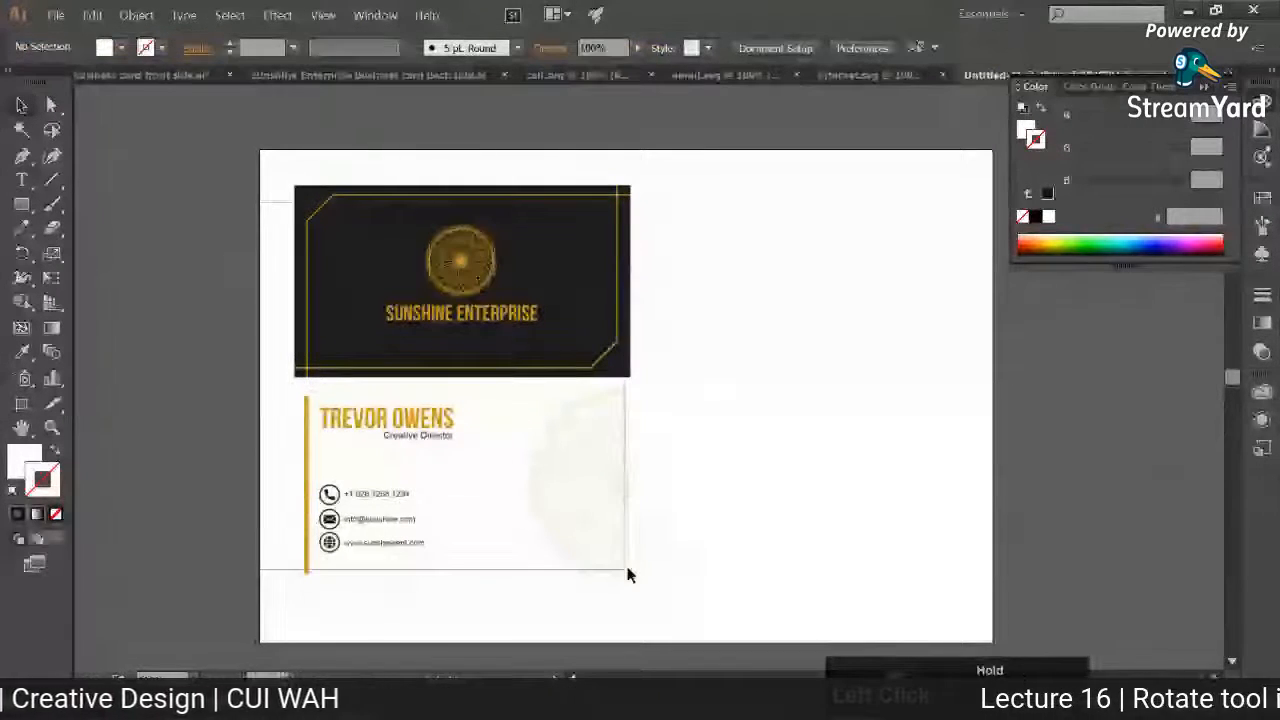
{"action": "left_click_drag", "start_coordinate": [632, 594], "coordinate": [724, 464]}
{"action": "left_click", "coordinate": [674, 528]}
{"action": "left_click_drag", "start_coordinate": [512, 362], "coordinate": [459, 382]}
{"action": "left_click_drag", "start_coordinate": [582, 461], "coordinate": [720, 425]}
{"action": "left_click", "coordinate": [510, 397], "text": "shift"}
{"action": "left_click_drag", "start_coordinate": [633, 434], "coordinate": [668, 427]}
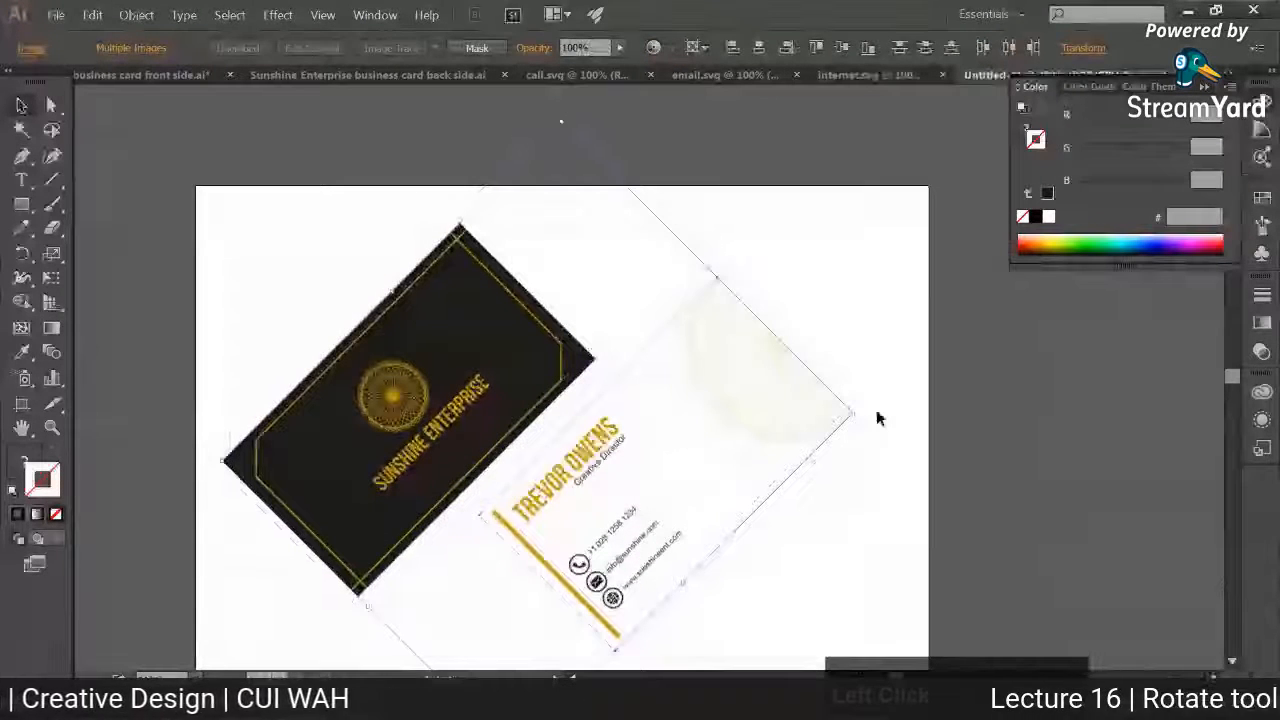
Step: Show the layers, add a second layer, move it beneath Layer 1 and name it BG
{"action": "left_click", "coordinate": [368, 14]}
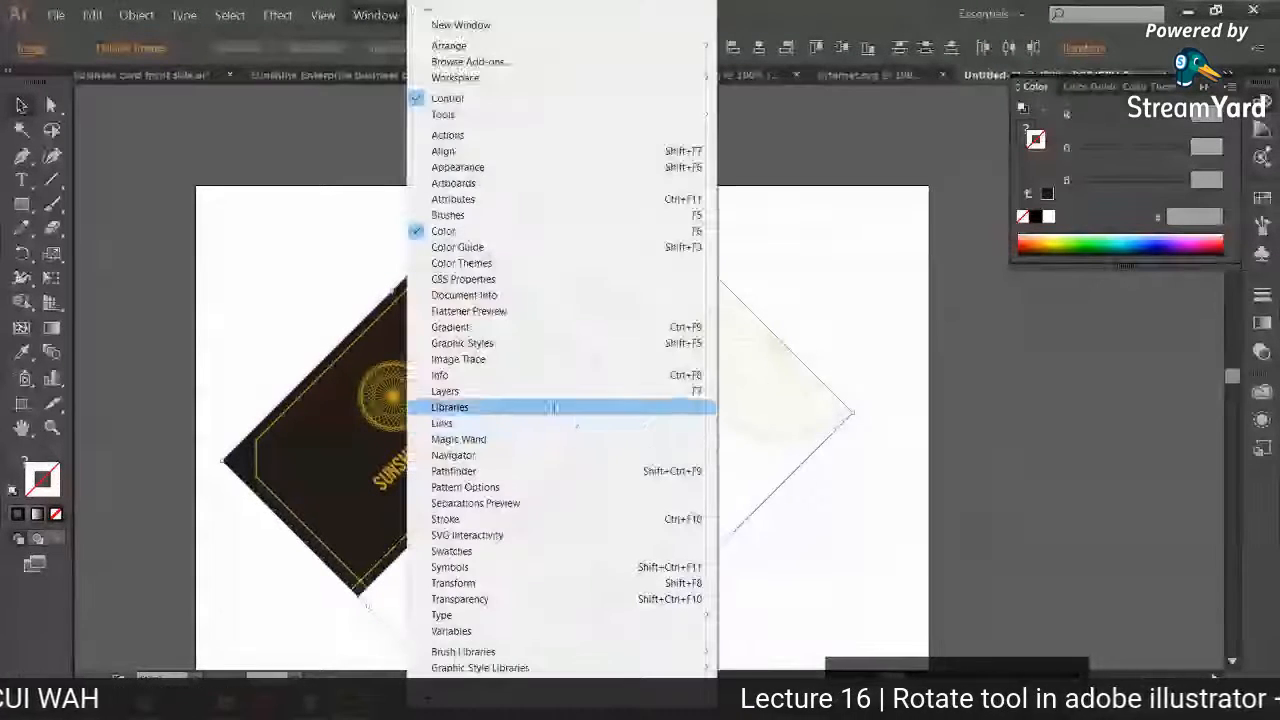
{"action": "left_click", "coordinate": [555, 381]}
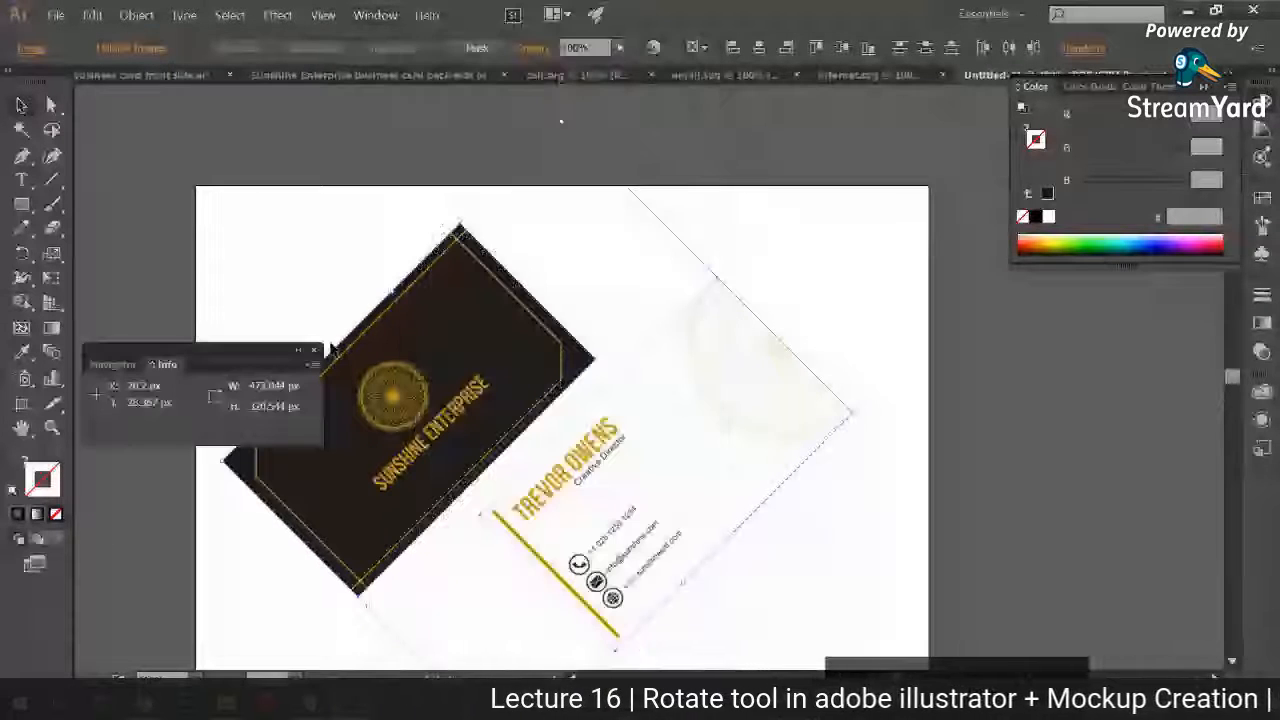
{"action": "left_click", "coordinate": [368, 14]}
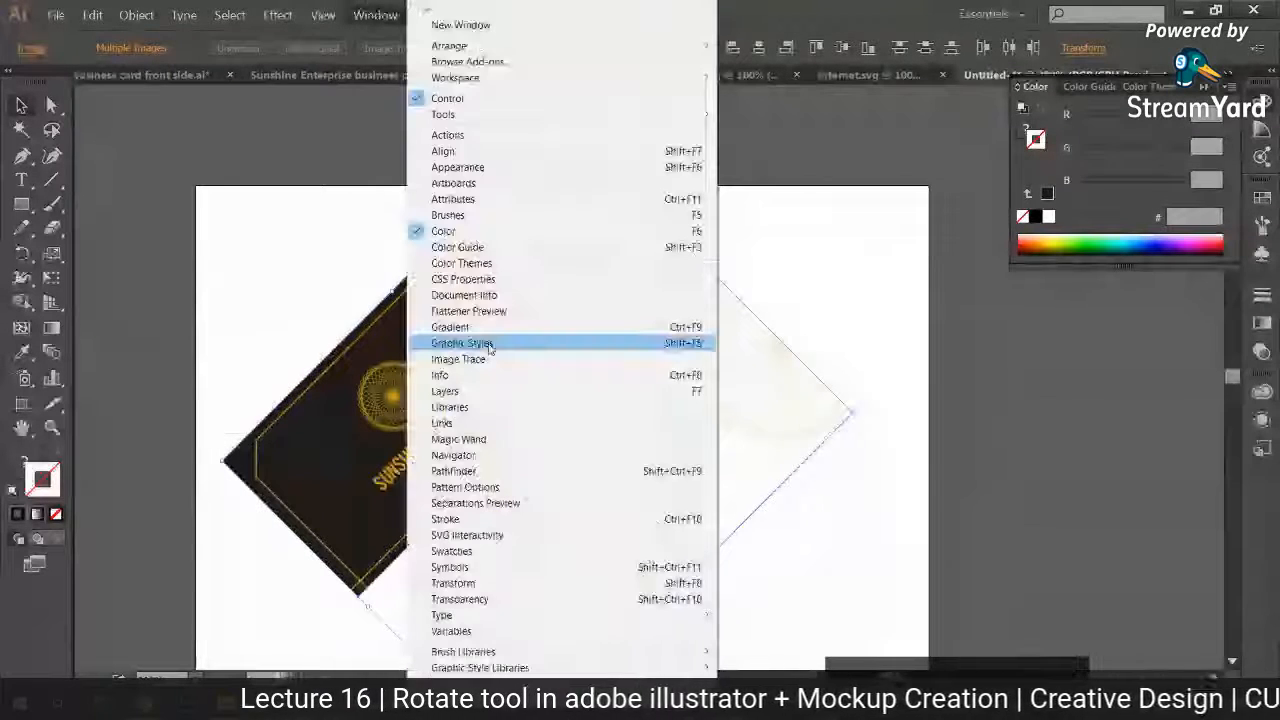
{"action": "left_click", "coordinate": [494, 391]}
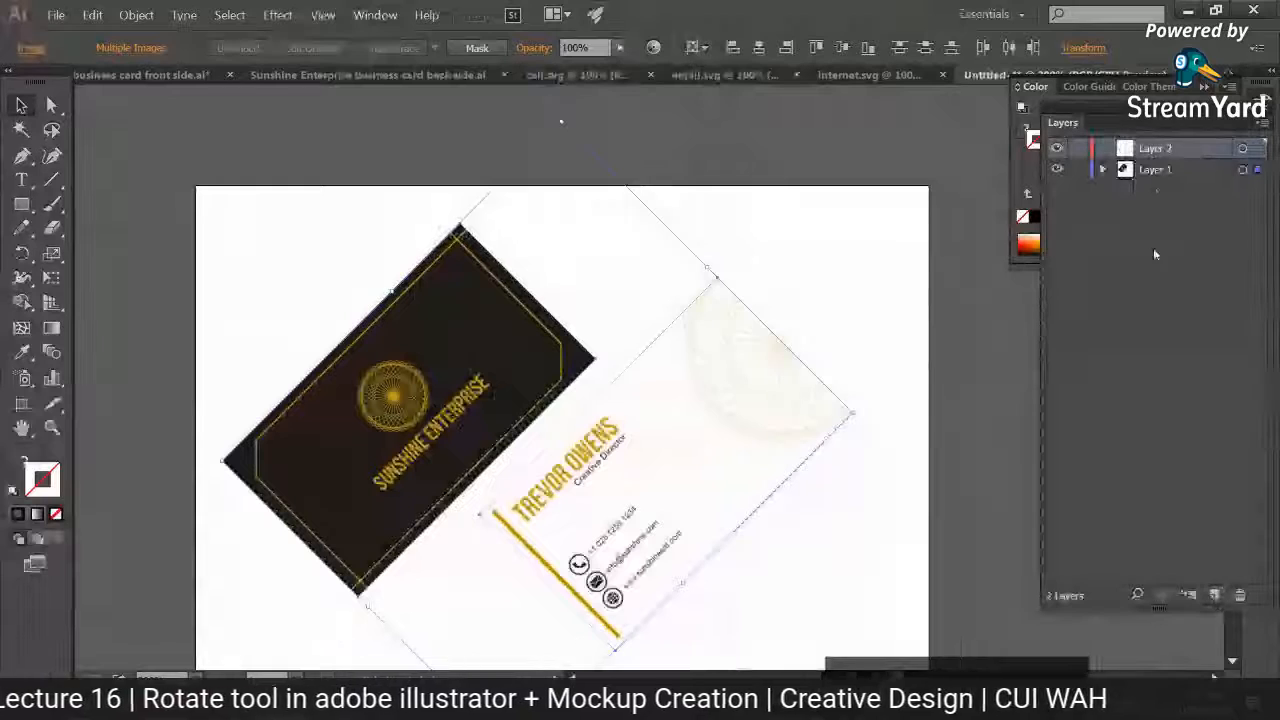
{"action": "left_click_drag", "start_coordinate": [1155, 148], "coordinate": [1151, 190]}
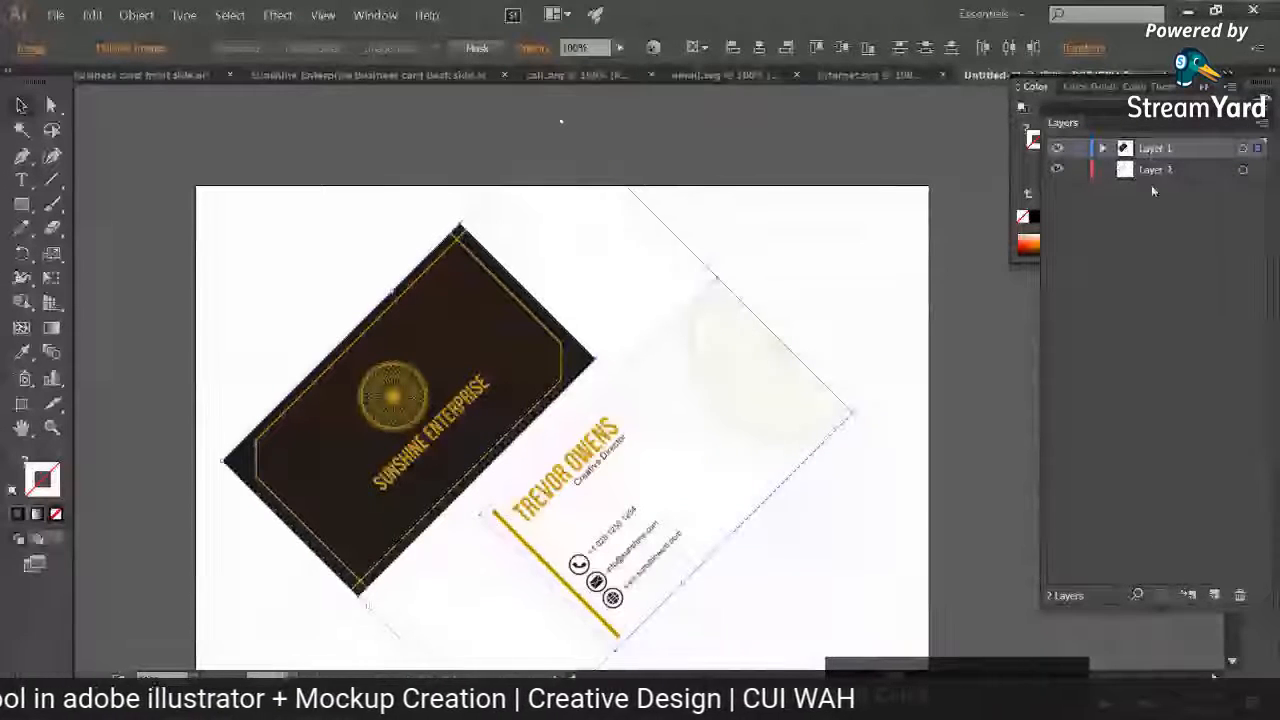
{"action": "double_click", "coordinate": [1150, 170]}
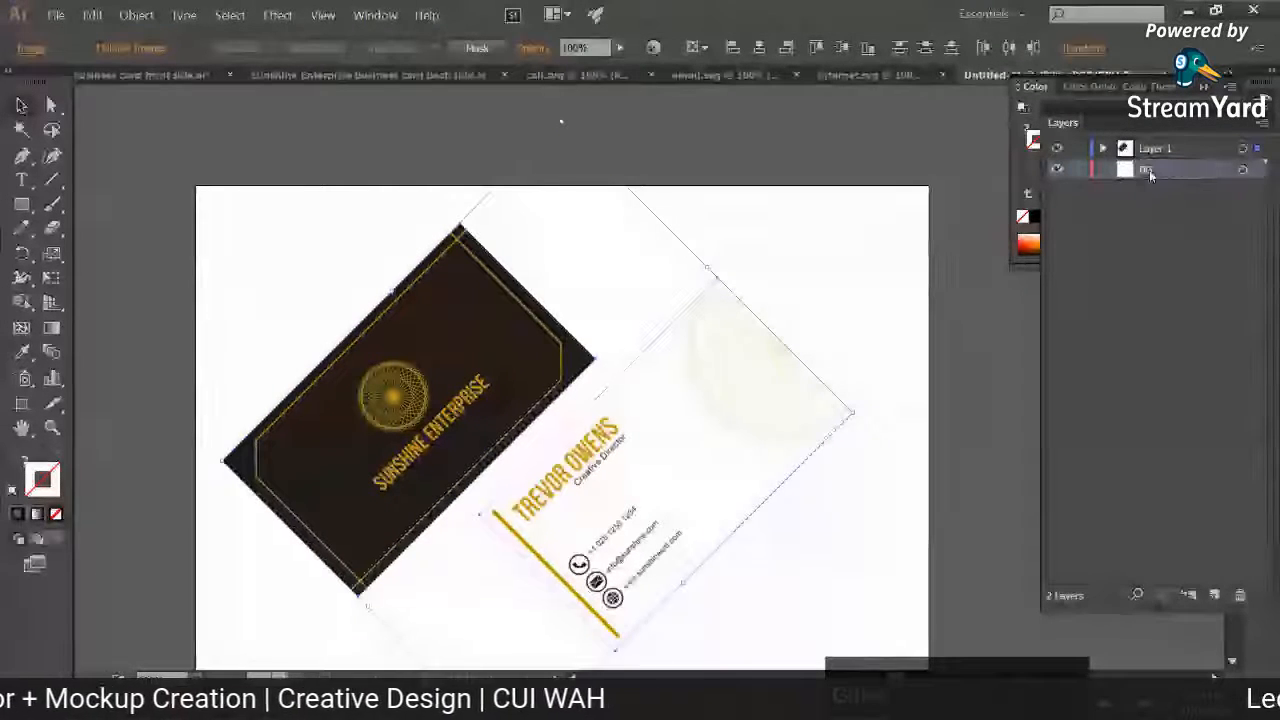
Step: Draw a closed triangle with the Pen tool on the BG layer, covering the artboard's upper-left half up to the corner-to-corner diagonal
{"action": "left_click_drag", "start_coordinate": [246, 299], "coordinate": [257, 240]}
{"action": "left_click", "coordinate": [22, 156]}
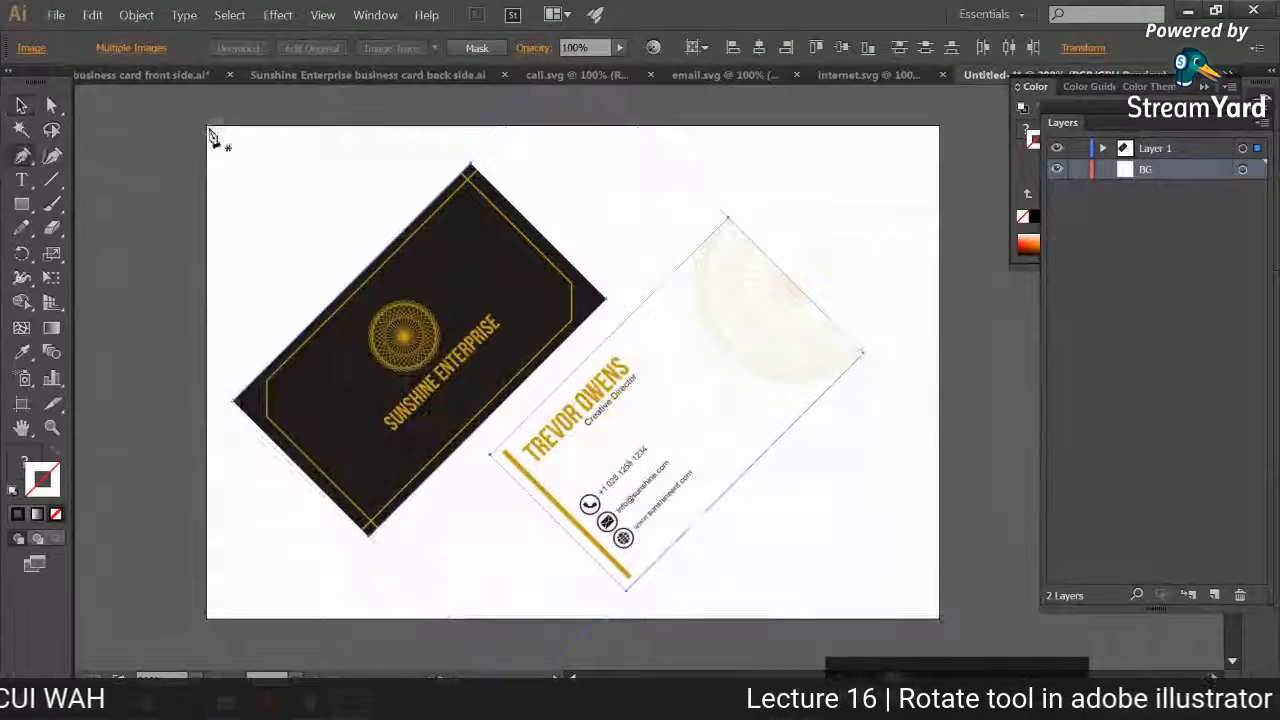
{"action": "left_click", "coordinate": [209, 128]}
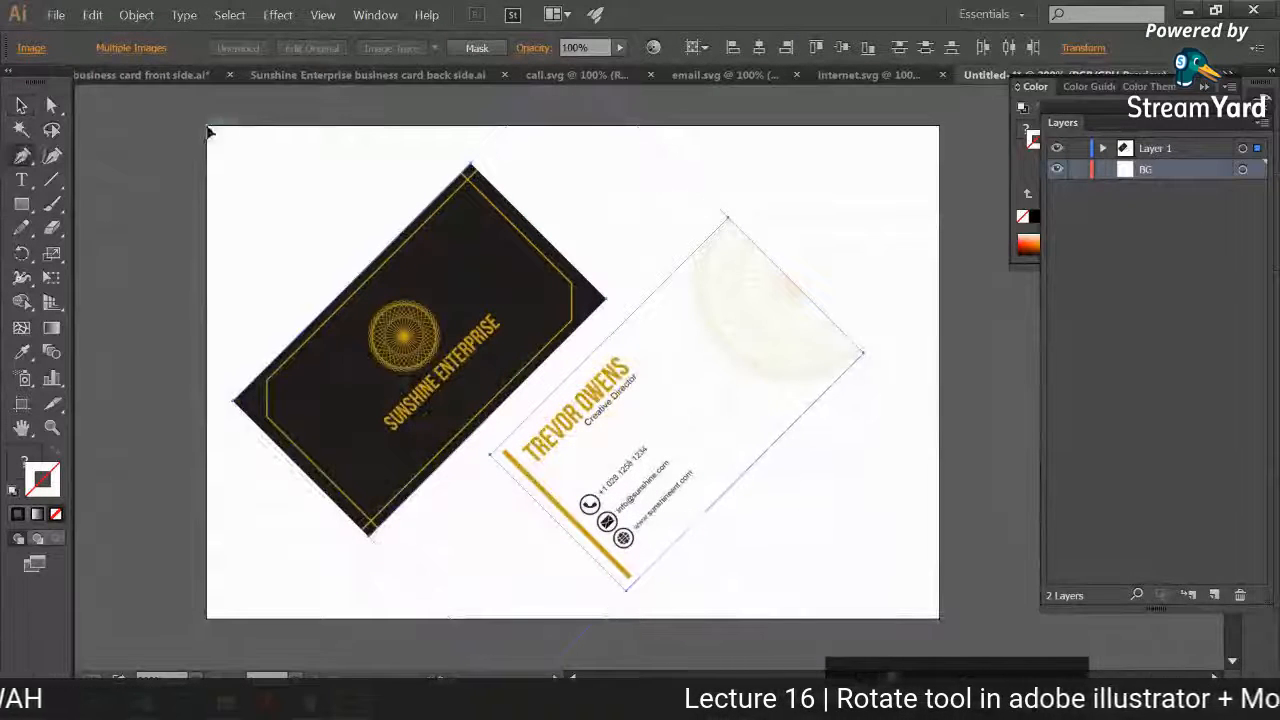
{"action": "left_click", "coordinate": [933, 131]}
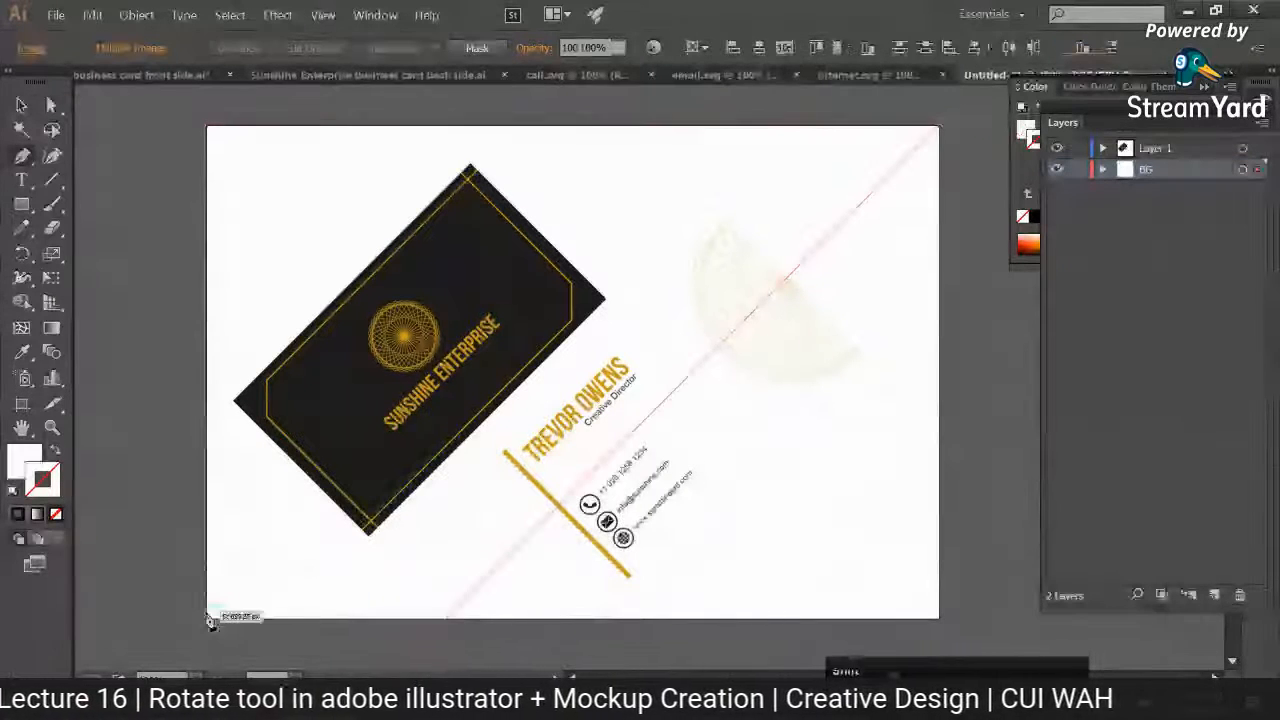
{"action": "left_click", "coordinate": [211, 621]}
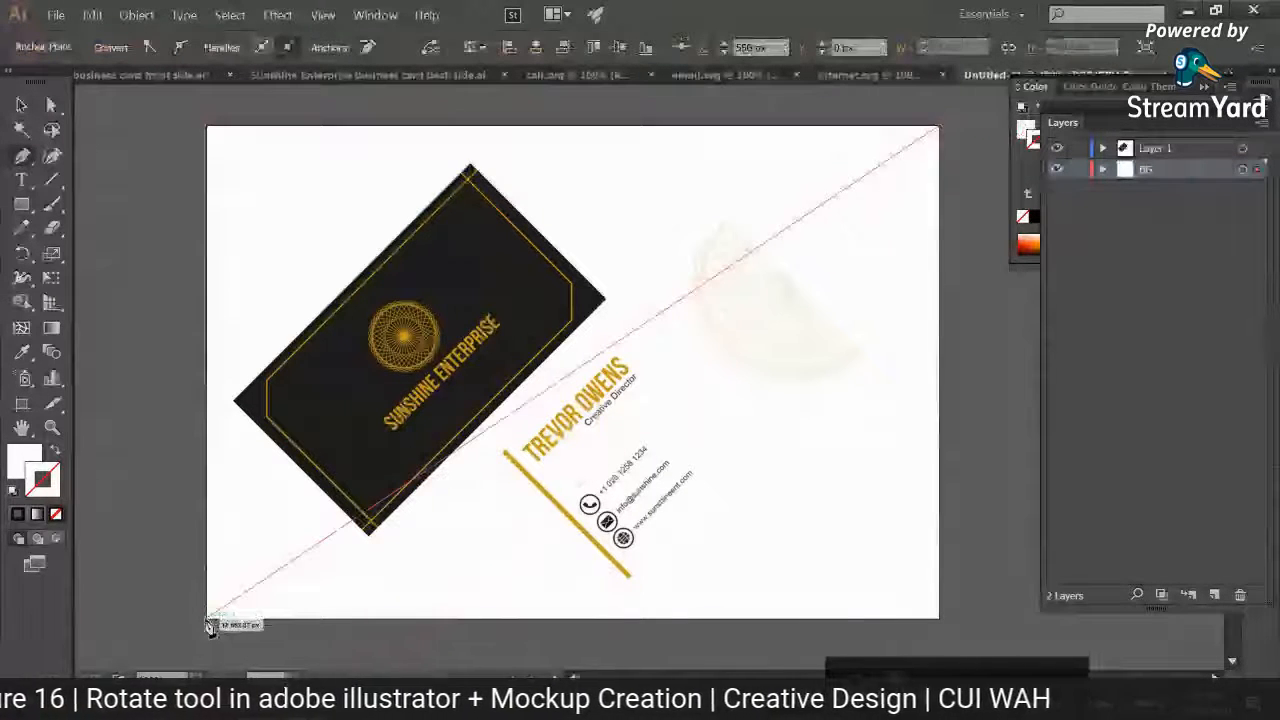
{"action": "left_click", "coordinate": [210, 130]}
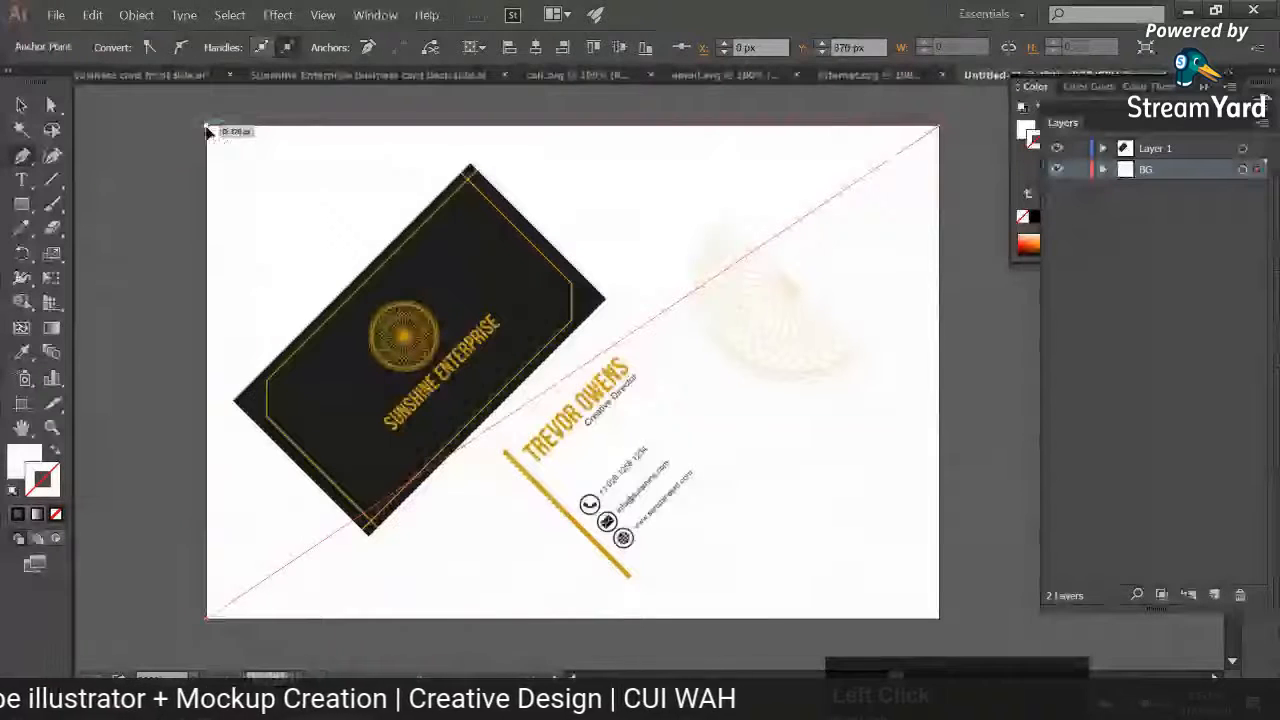
Step: Fill the background triangle with the gold sampled from the front card and try a reduced opacity
{"action": "left_click", "coordinate": [22, 352]}
{"action": "left_click", "coordinate": [443, 370]}
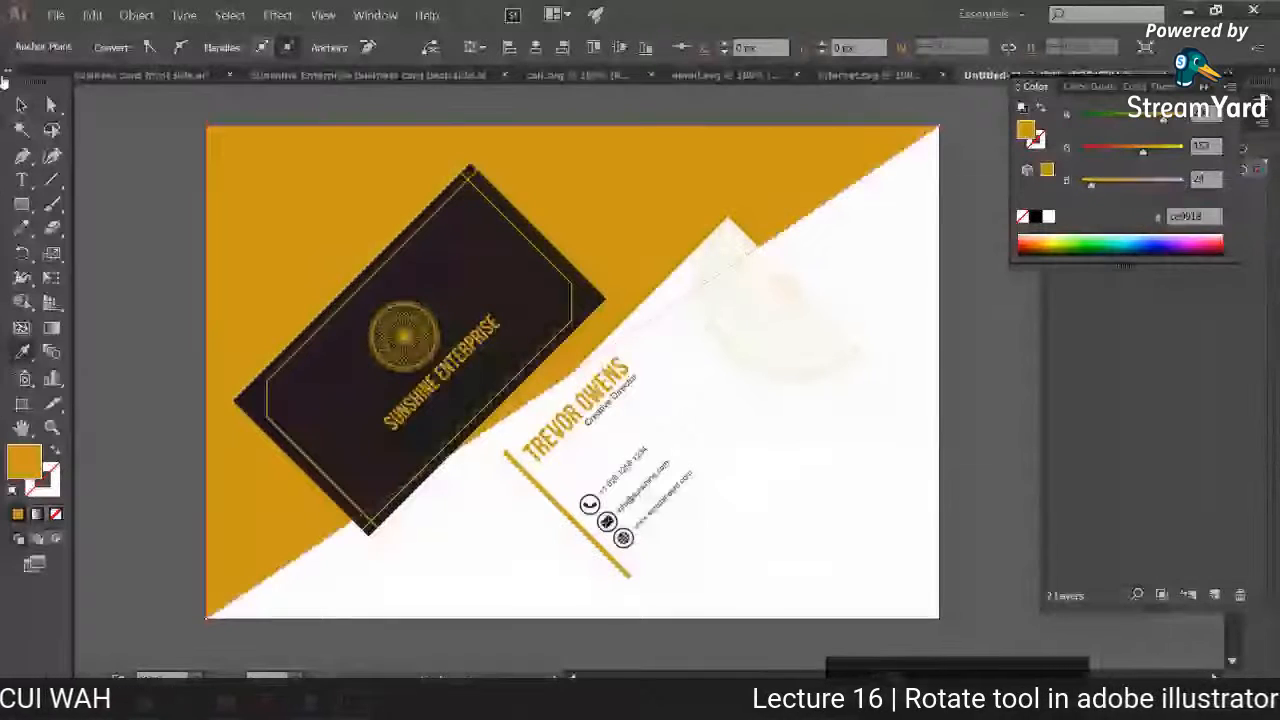
{"action": "left_click", "coordinate": [22, 104]}
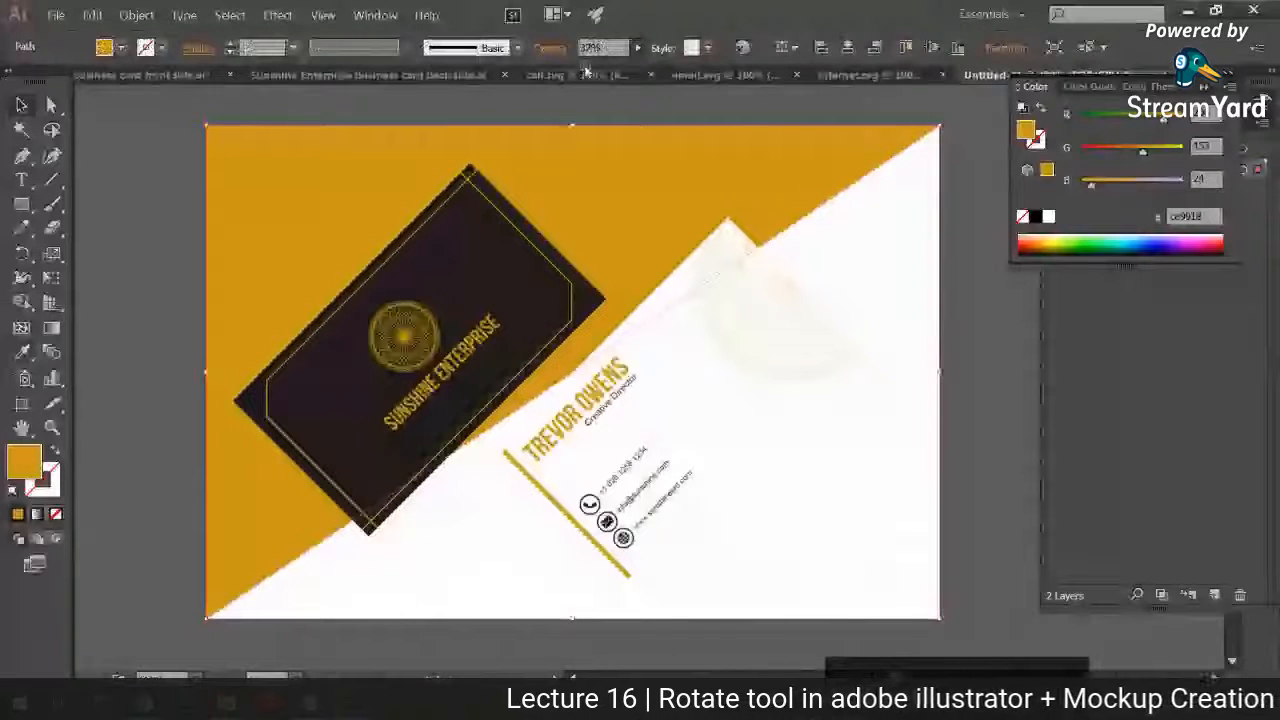
{"action": "key", "text": "Return"}
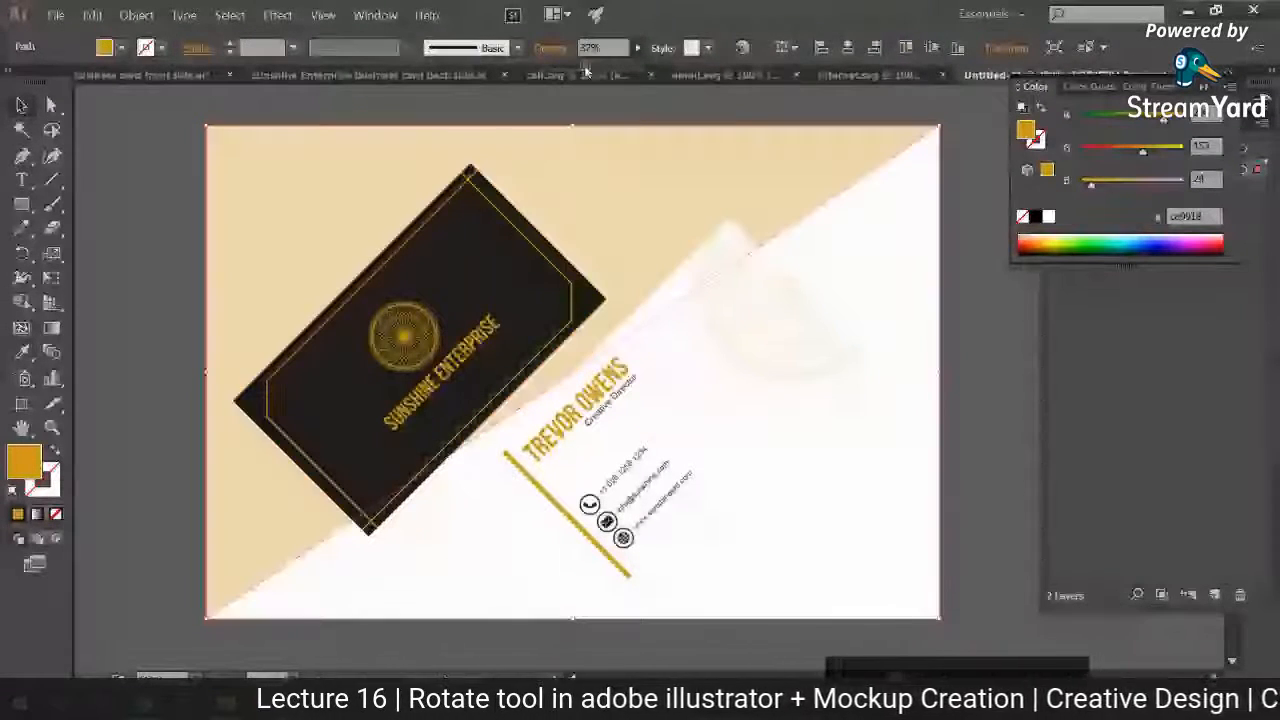
Step: Restore the triangle's opacity to 100% and change its fill to pale cream, #fff2d7
{"action": "double_click", "coordinate": [30, 463]}
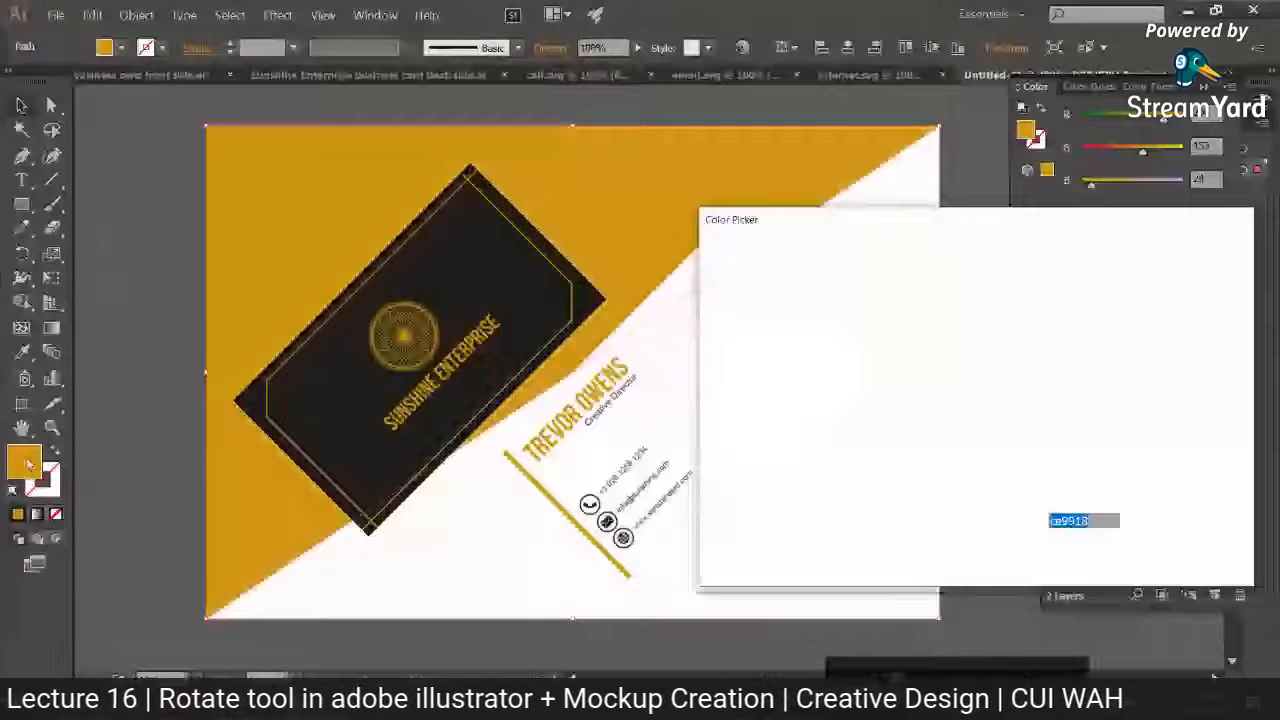
{"action": "left_click", "coordinate": [848, 279]}
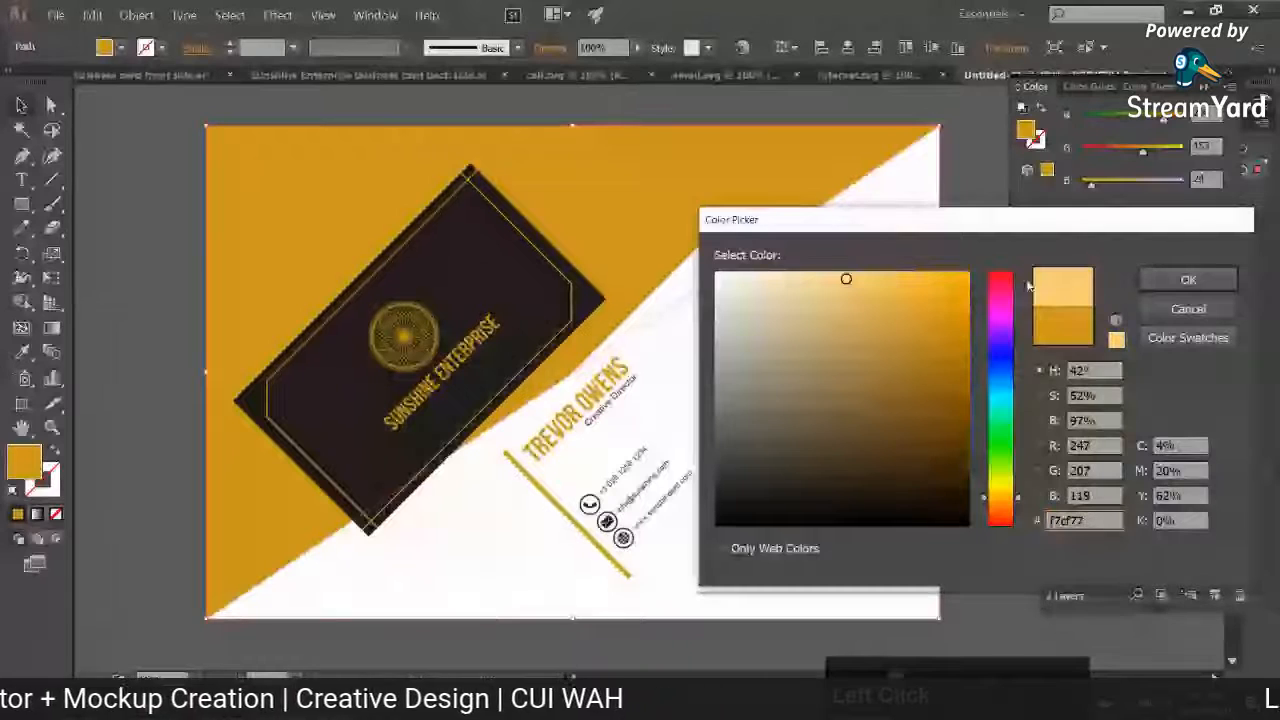
{"action": "mouse_move", "coordinate": [800, 323]}
{"action": "left_mouse_down"}
{"action": "mouse_move", "coordinate": [780, 280]}
{"action": "mouse_move", "coordinate": [751, 271]}
{"action": "left_mouse_up"}
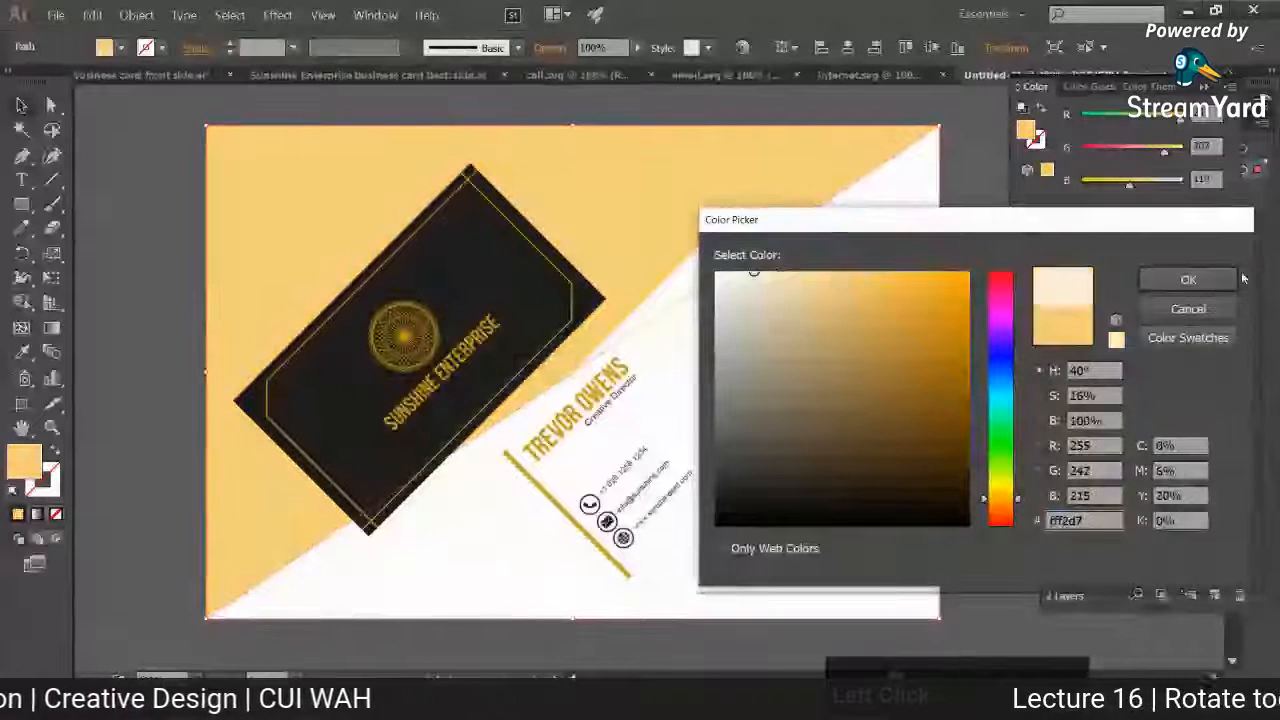
{"action": "left_click", "coordinate": [1200, 279]}
Step: Rotate both card images together clockwise until their long edges run parallel to the background diagonal
{"action": "left_click", "coordinate": [907, 280]}
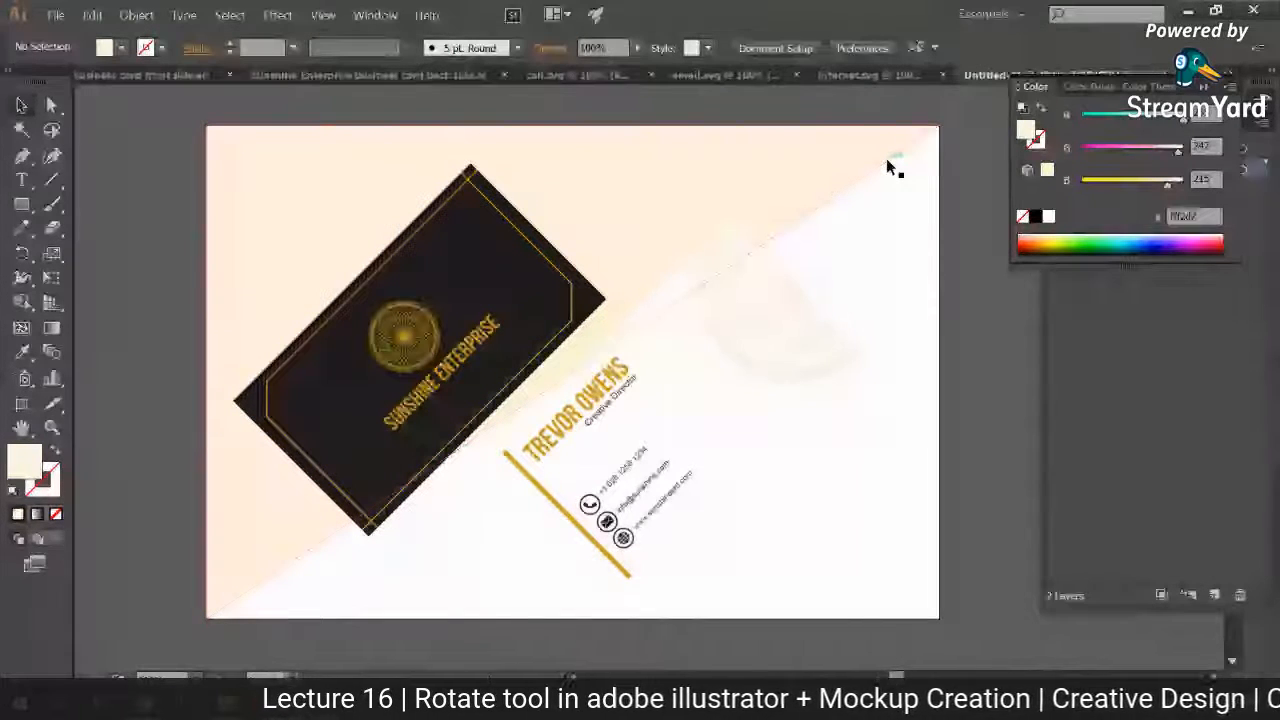
{"action": "left_click", "coordinate": [845, 425]}
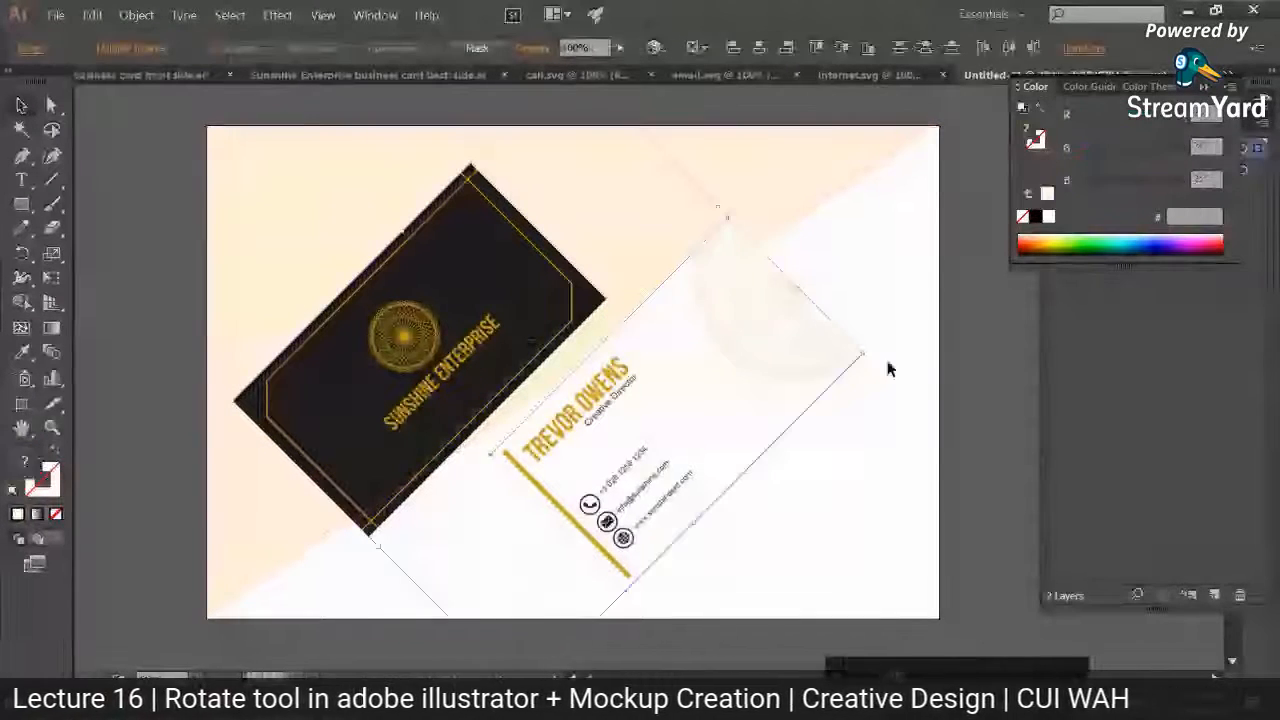
{"action": "left_click_drag", "start_coordinate": [876, 352], "coordinate": [900, 428]}
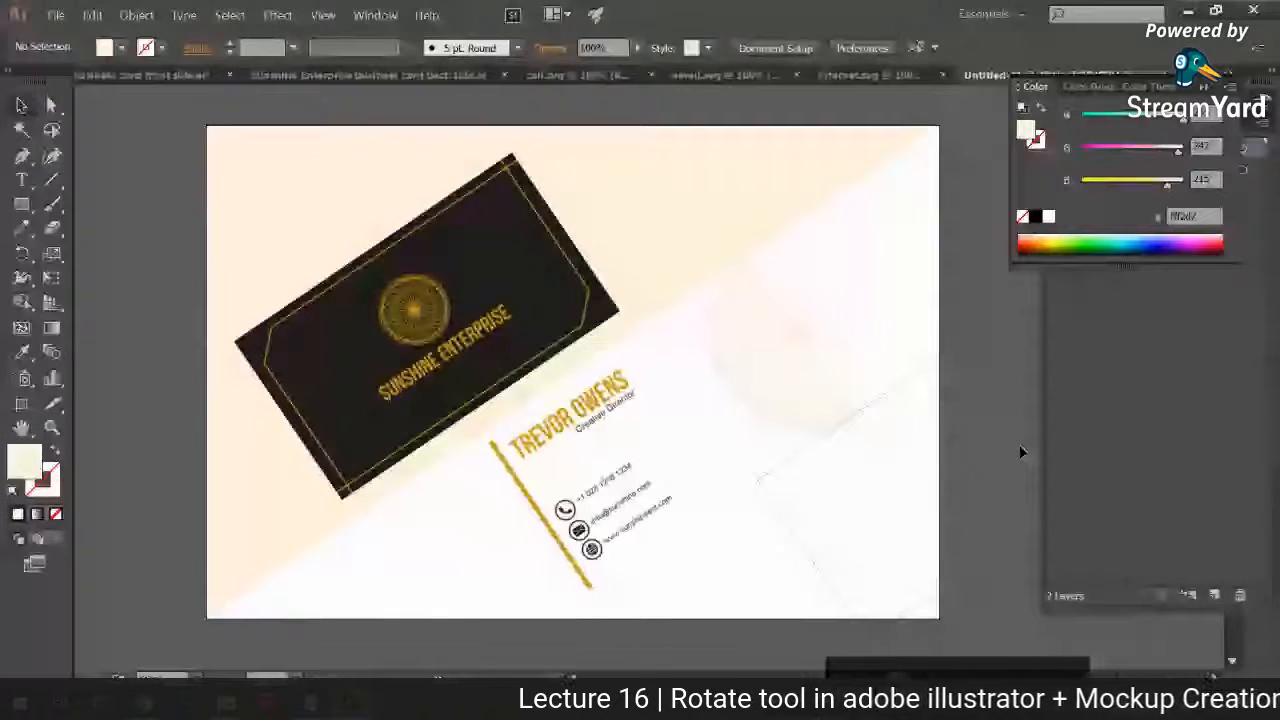
Step: Try swapping the front and back card images across the background diagonal, and undo the swap
{"action": "left_click_drag", "start_coordinate": [430, 330], "coordinate": [953, 469]}
{"action": "left_click_drag", "start_coordinate": [705, 396], "coordinate": [471, 303]}
{"action": "left_click", "coordinate": [925, 465]}
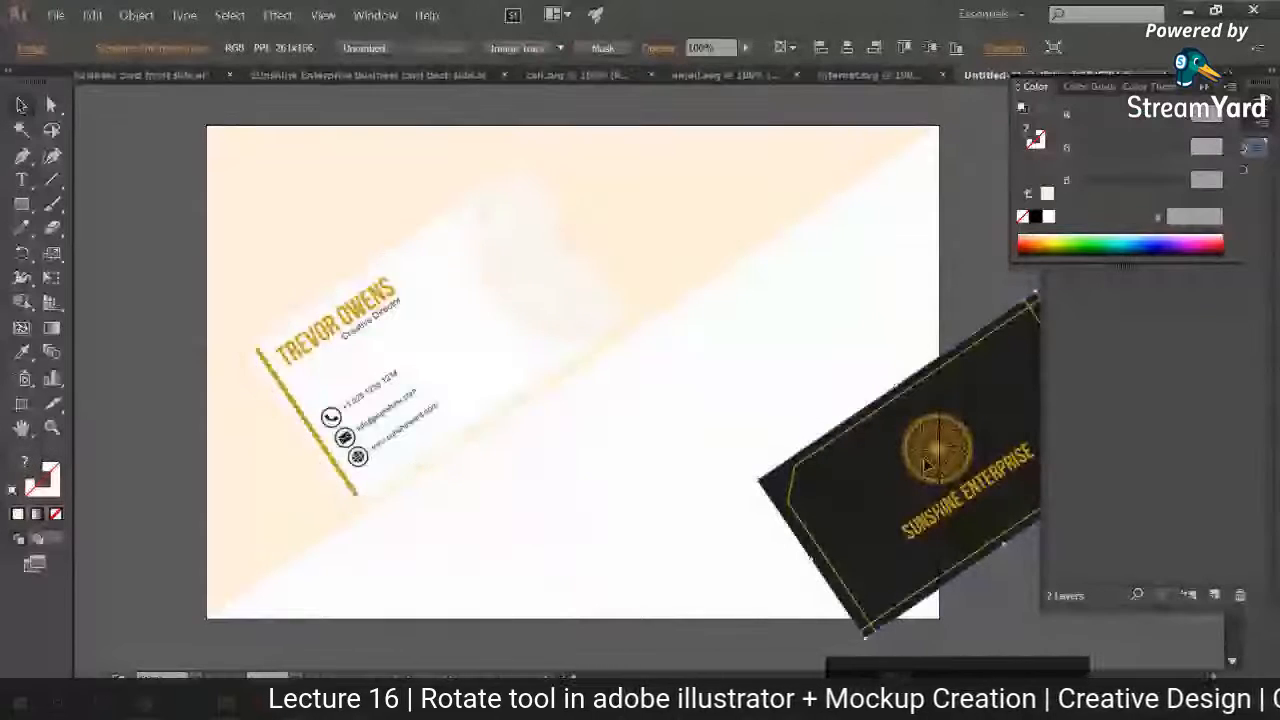
{"action": "left_click_drag", "start_coordinate": [925, 465], "coordinate": [700, 422]}
{"action": "left_click", "coordinate": [612, 281]}
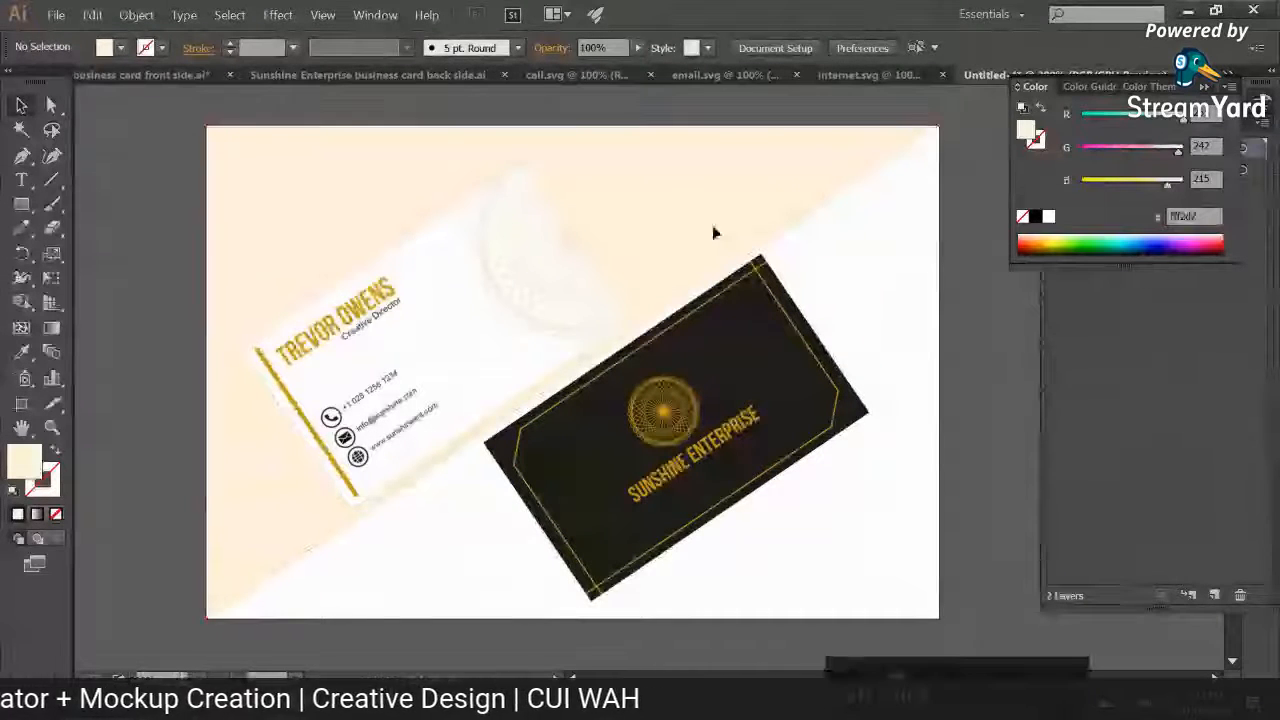
{"action": "key", "text": "ctrl+z"}
{"action": "key", "text": "ctrl+z"}
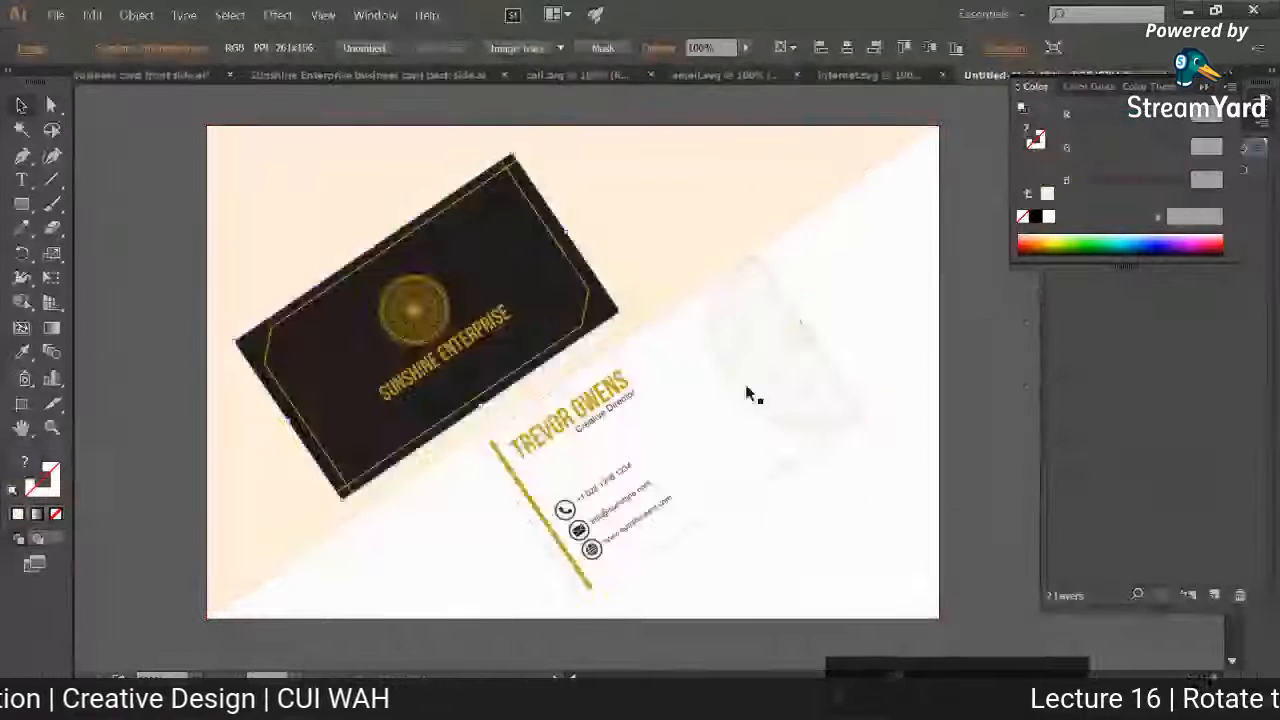
Step: Nudge the front card slightly to the right and the back card slightly down and to the right
{"action": "left_click_drag", "start_coordinate": [498, 292], "coordinate": [498, 292]}
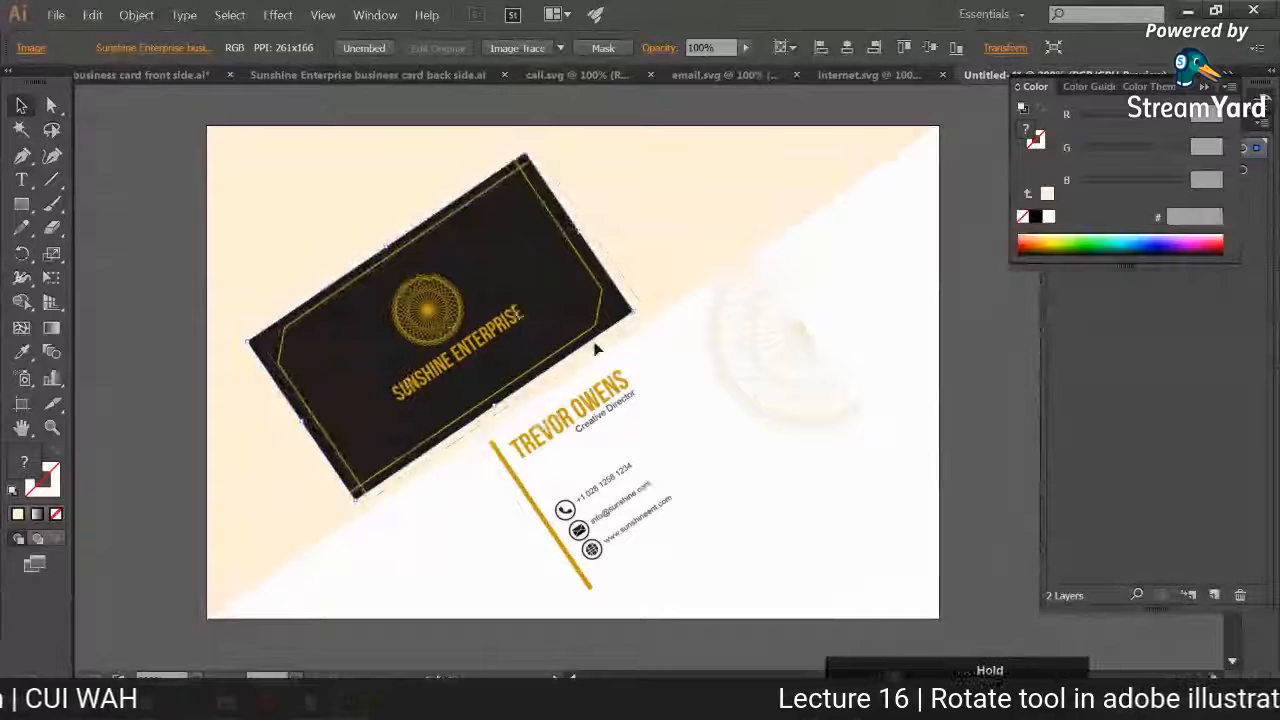
{"action": "left_click_drag", "start_coordinate": [664, 388], "coordinate": [669, 392]}
Step: Recolor the background triangle dark brown, #3a2c12, and replace that fill with the front card's near-black, #1d1d1b
{"action": "left_click", "coordinate": [478, 482]}
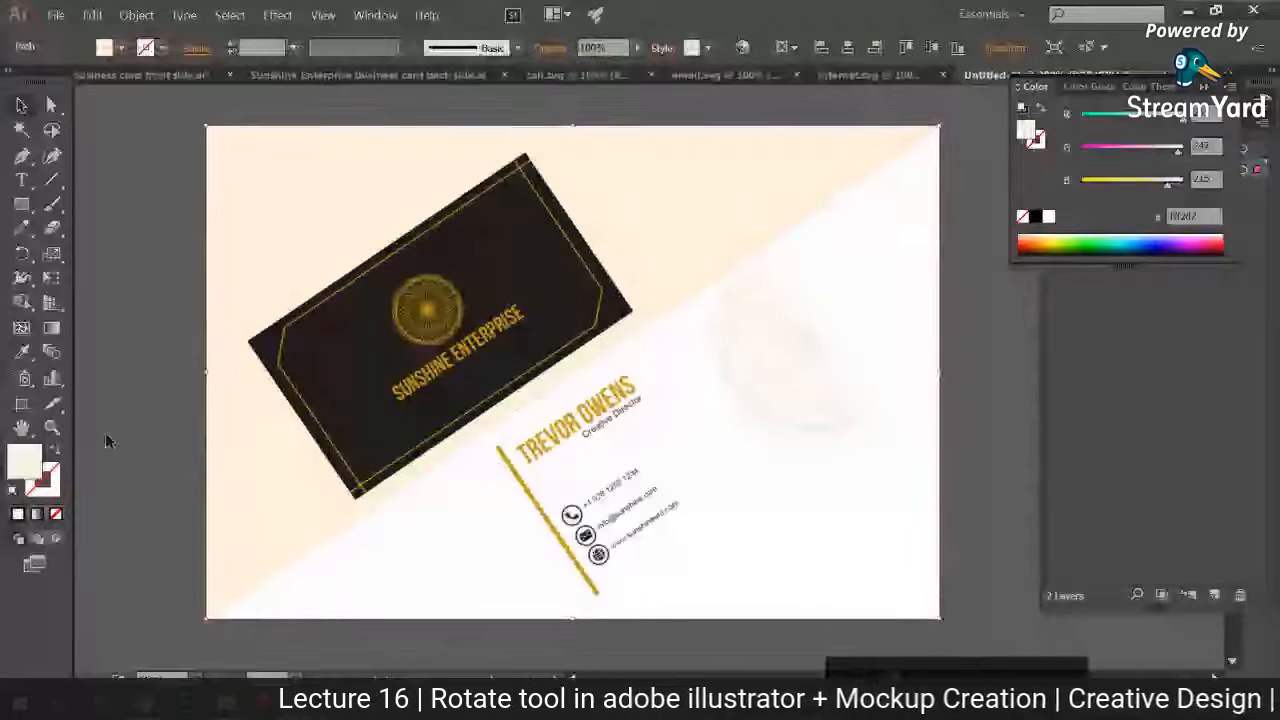
{"action": "double_click", "coordinate": [24, 462]}
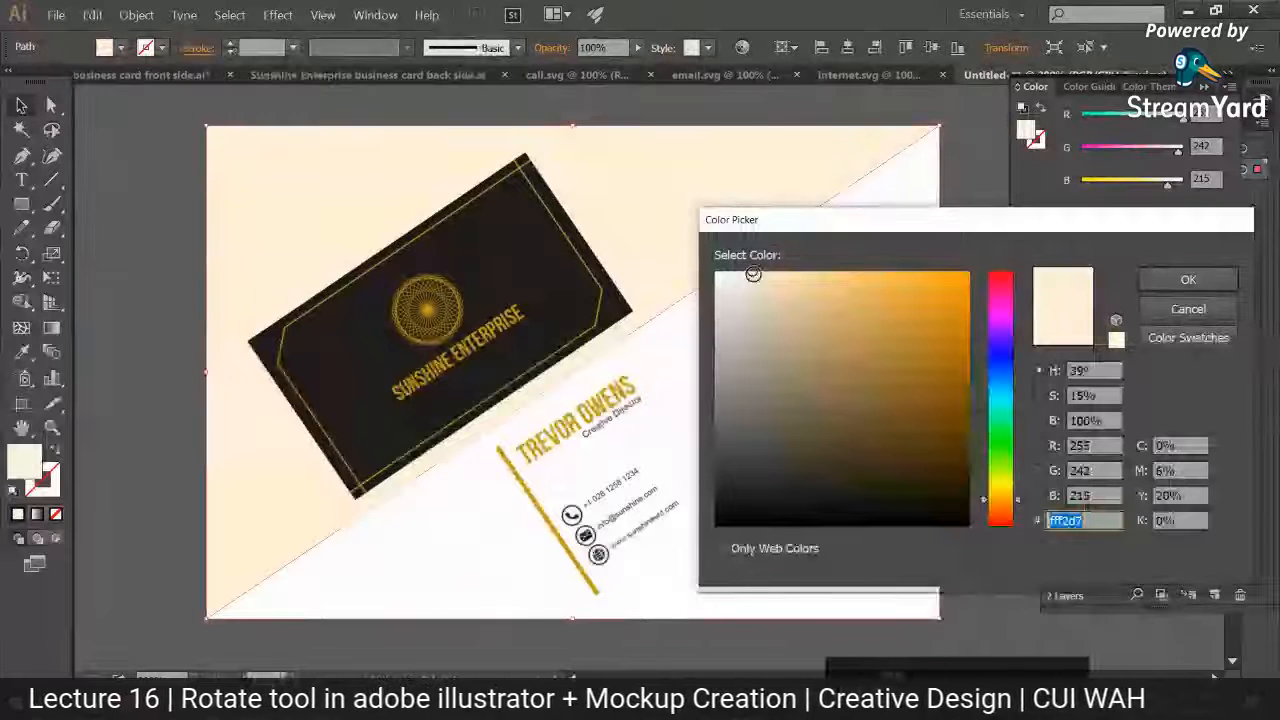
{"action": "mouse_move", "coordinate": [754, 272]}
{"action": "left_mouse_down"}
{"action": "mouse_move", "coordinate": [871, 280]}
{"action": "mouse_move", "coordinate": [888, 455]}
{"action": "left_mouse_up"}
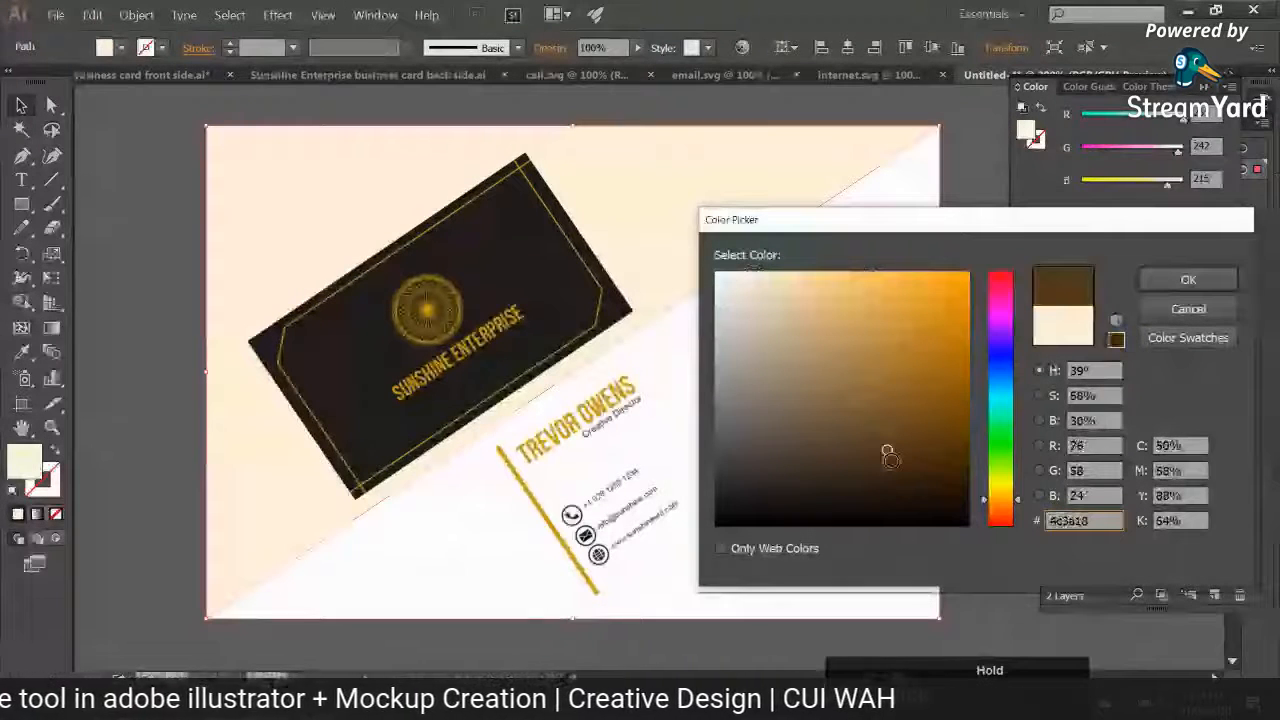
{"action": "key", "text": "Return"}
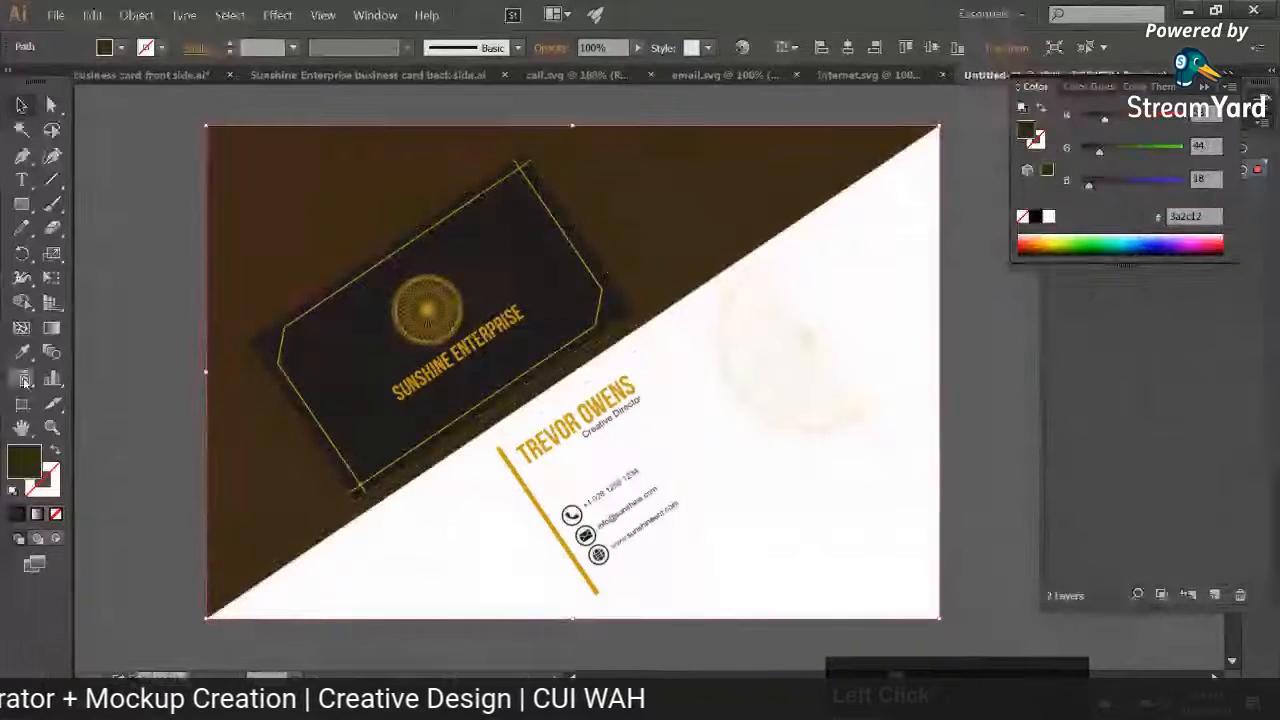
{"action": "left_click", "coordinate": [188, 200]}
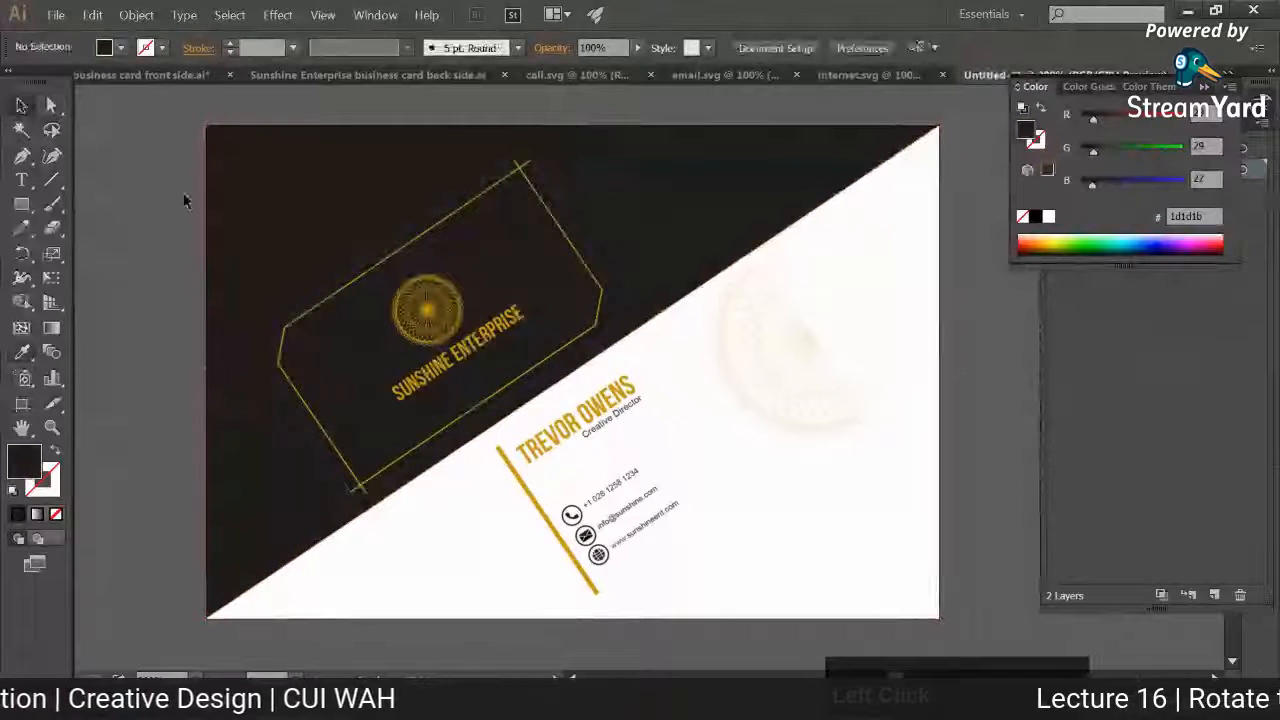
Step: Recolor the background triangle mid-grey, #5b5b5b, and replace that fill with white sampled from the other half
{"action": "left_click", "coordinate": [222, 188]}
{"action": "double_click", "coordinate": [24, 462]}
{"action": "left_click_drag", "start_coordinate": [731, 490], "coordinate": [715, 434]}
{"action": "left_click", "coordinate": [1170, 284]}
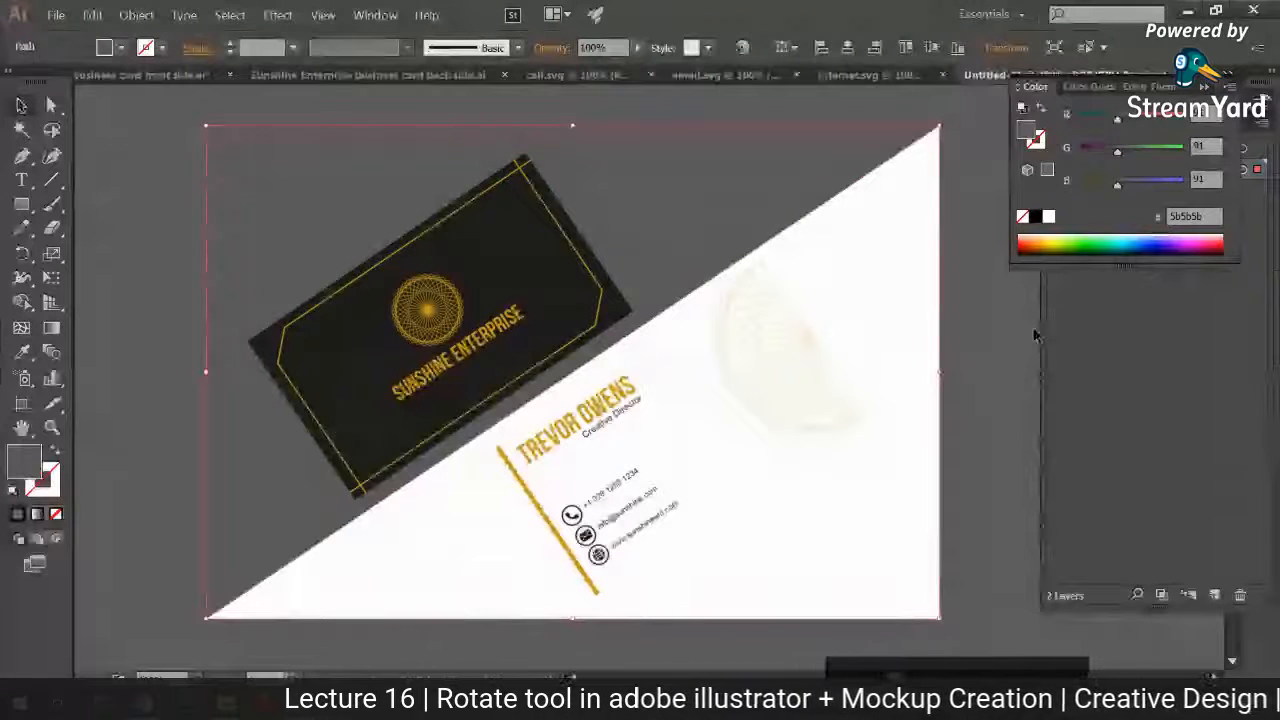
{"action": "key", "text": "i"}
{"action": "left_click", "coordinate": [868, 345]}
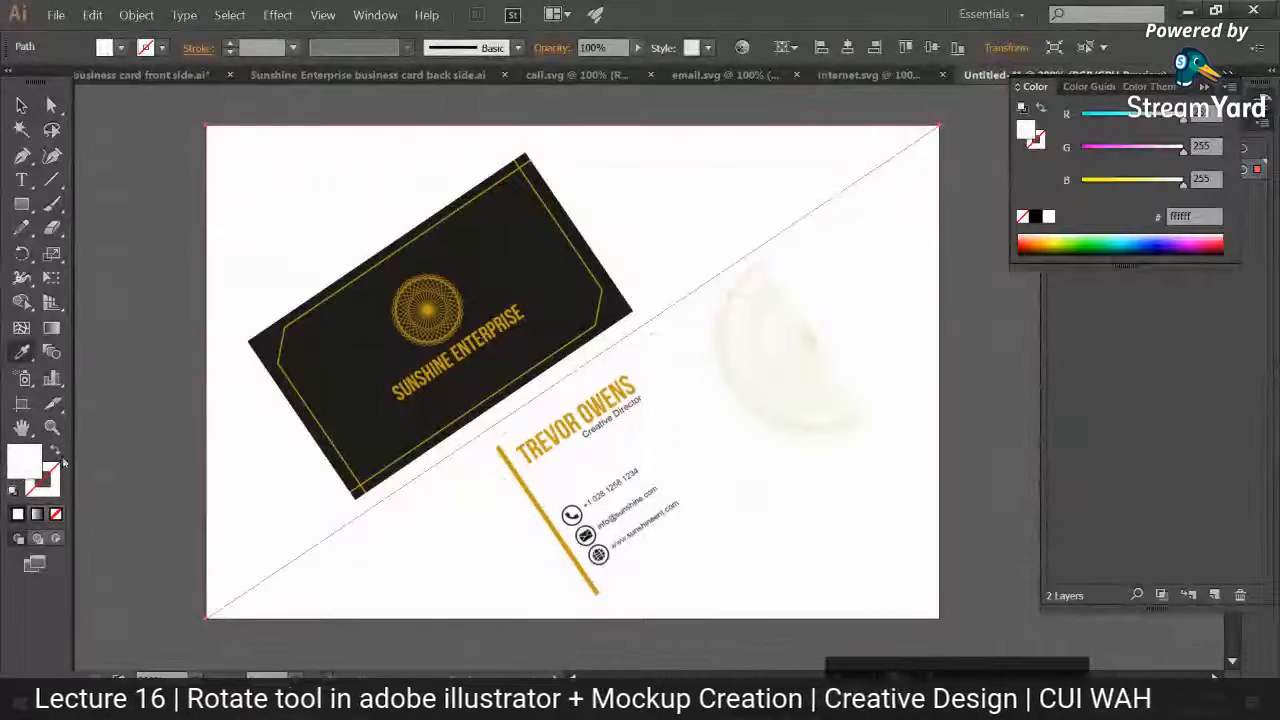
Step: Set the background triangle's fill to light grey, #efefef, and deselect it
{"action": "double_click", "coordinate": [24, 464]}
{"action": "left_click_drag", "start_coordinate": [718, 274], "coordinate": [715, 287]}
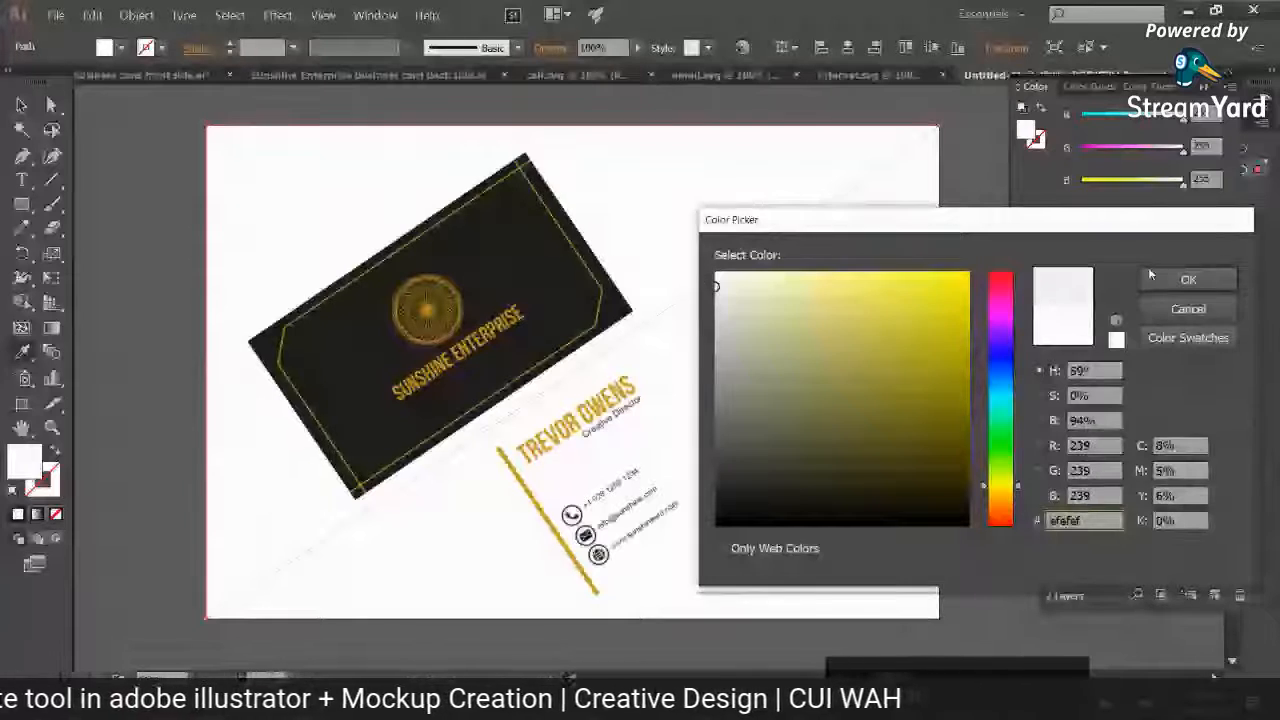
{"action": "left_click", "coordinate": [1188, 279]}
{"action": "left_click", "coordinate": [190, 284]}
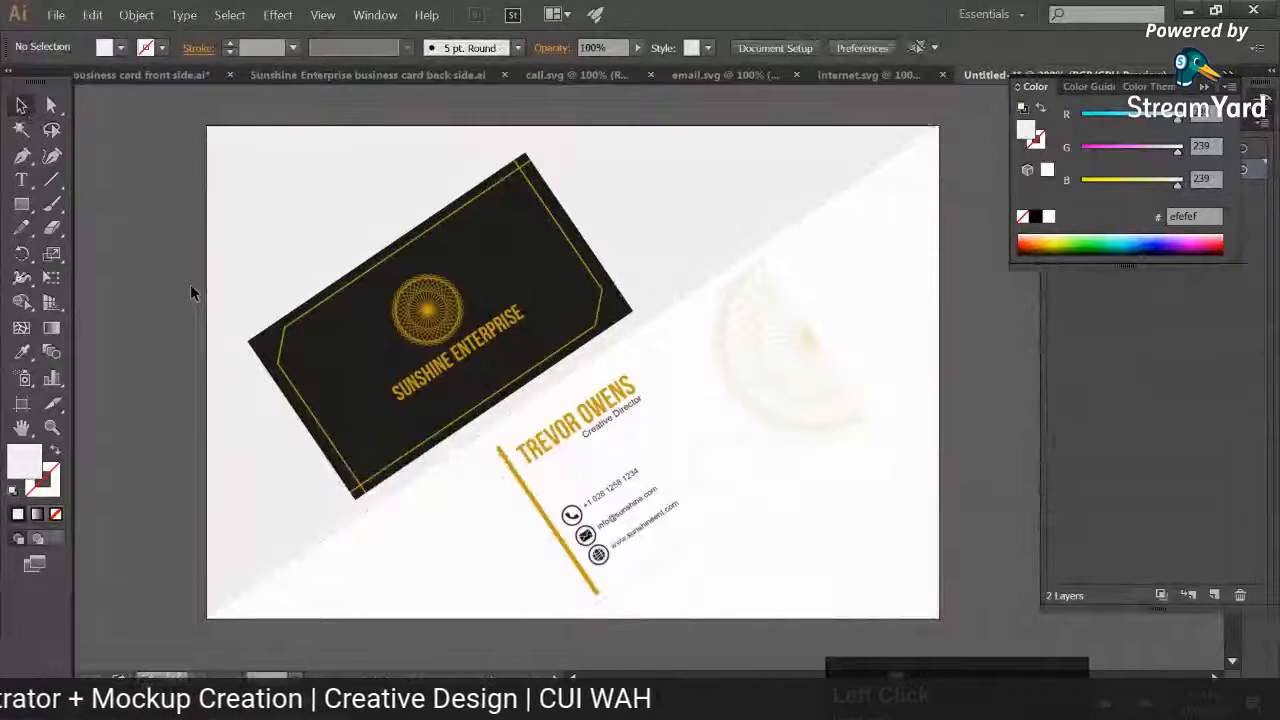
Step: Nudge the front card slightly to the left and the back card slightly up and to the right
{"action": "left_click_drag", "start_coordinate": [518, 314], "coordinate": [503, 318]}
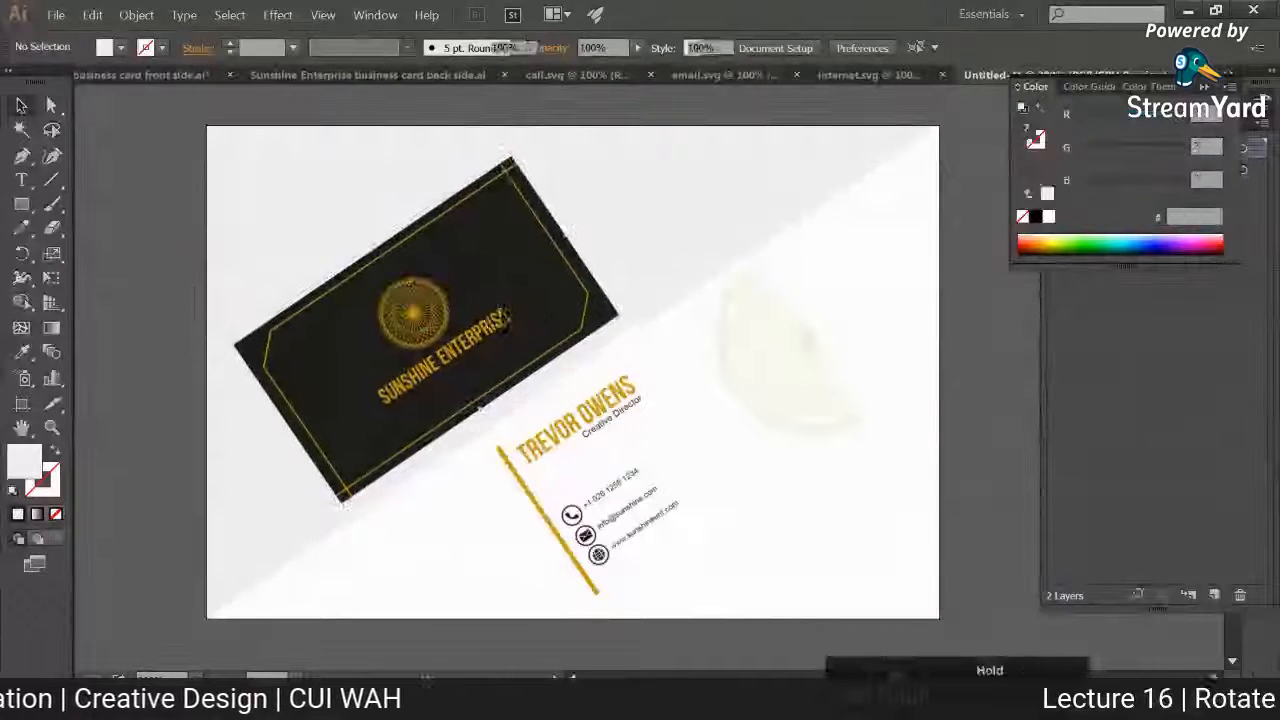
{"action": "mouse_move", "coordinate": [688, 373]}
{"action": "left_mouse_down"}
{"action": "mouse_move", "coordinate": [711, 362]}
{"action": "mouse_move", "coordinate": [678, 362]}
{"action": "left_mouse_up"}
{"action": "left_click", "coordinate": [309, 405]}
{"action": "left_click", "coordinate": [138, 268]}
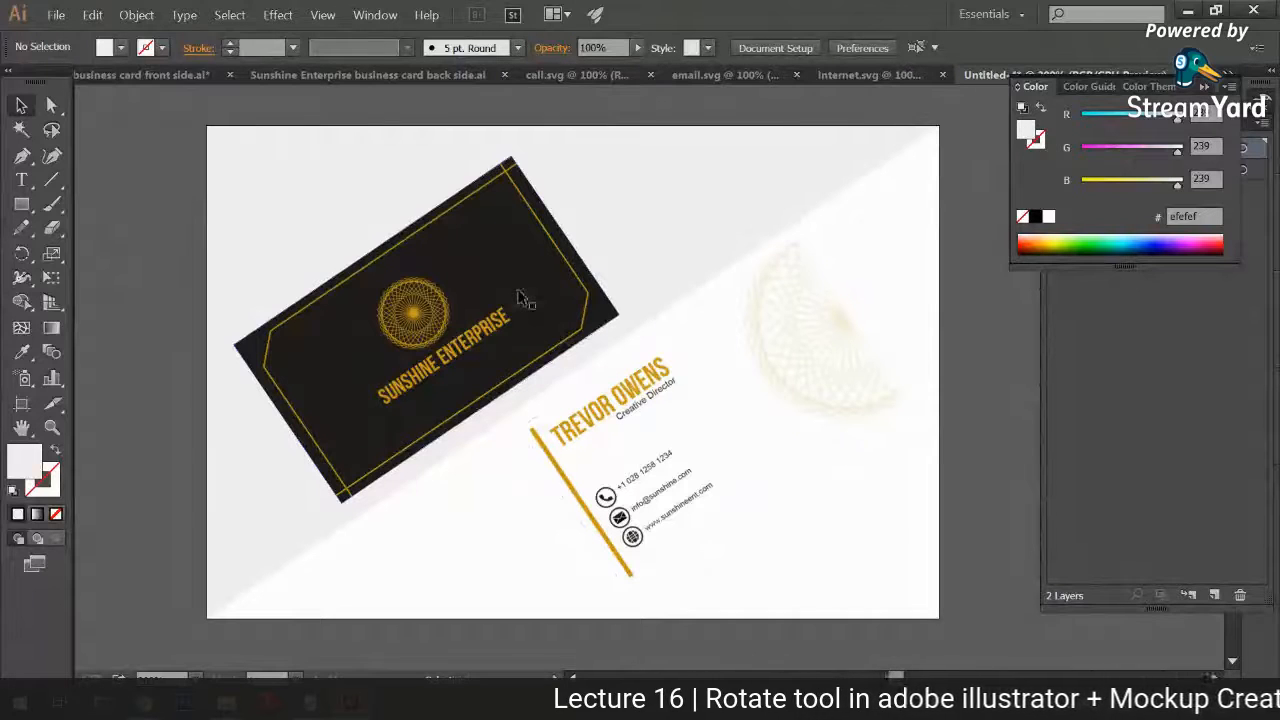
Step: Start a Drop Shadow effect on the front card image with the preview turned on
{"action": "left_click", "coordinate": [520, 298]}
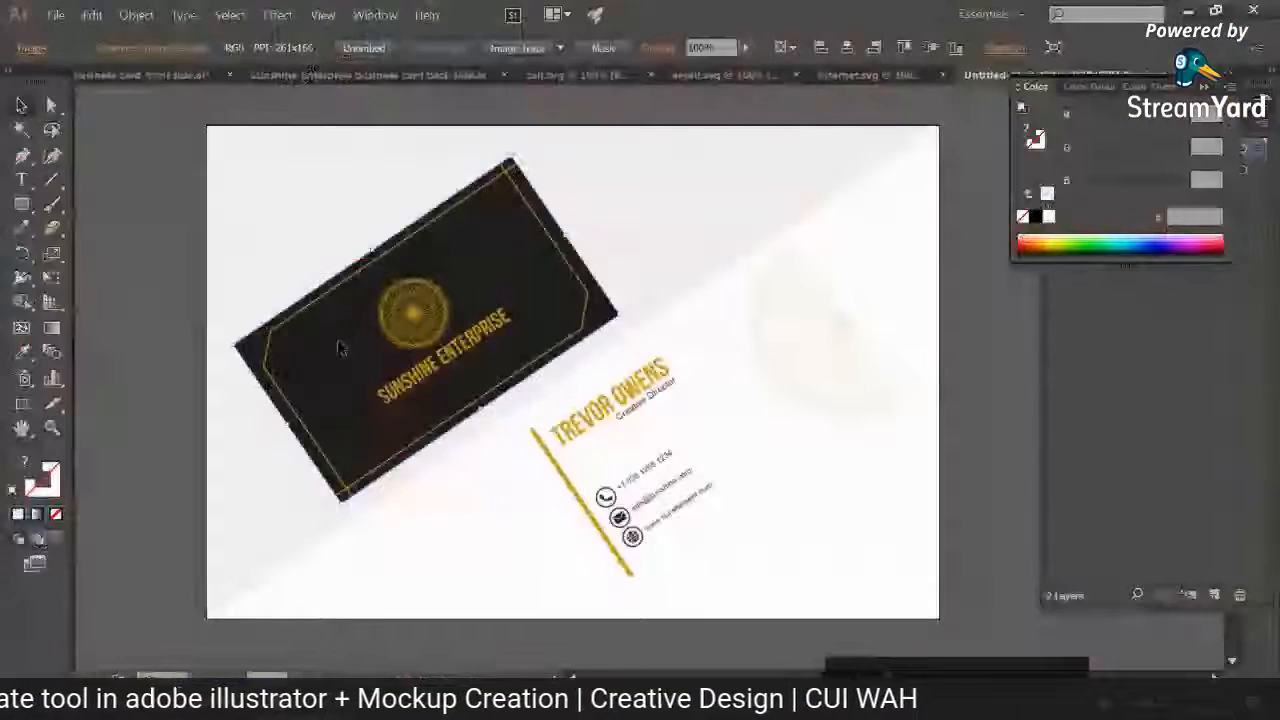
{"action": "left_click", "coordinate": [277, 15]}
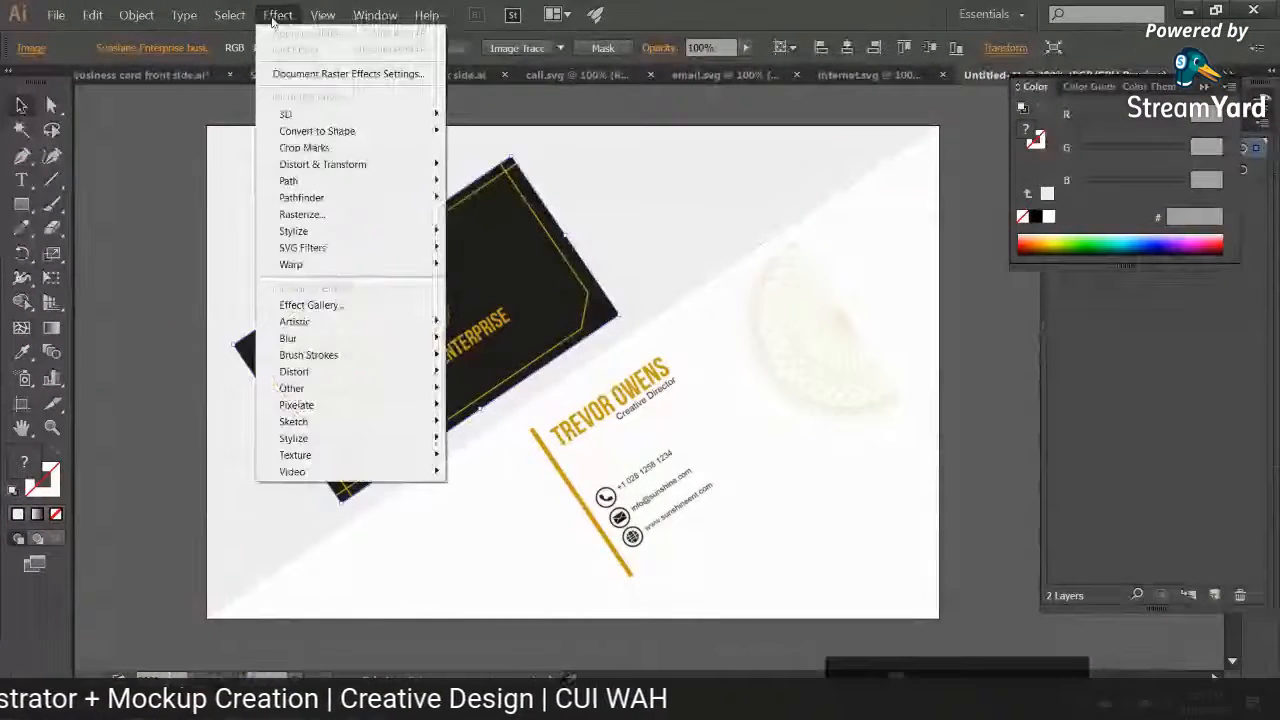
{"action": "mouse_move", "coordinate": [322, 15]}
{"action": "mouse_move", "coordinate": [277, 15]}
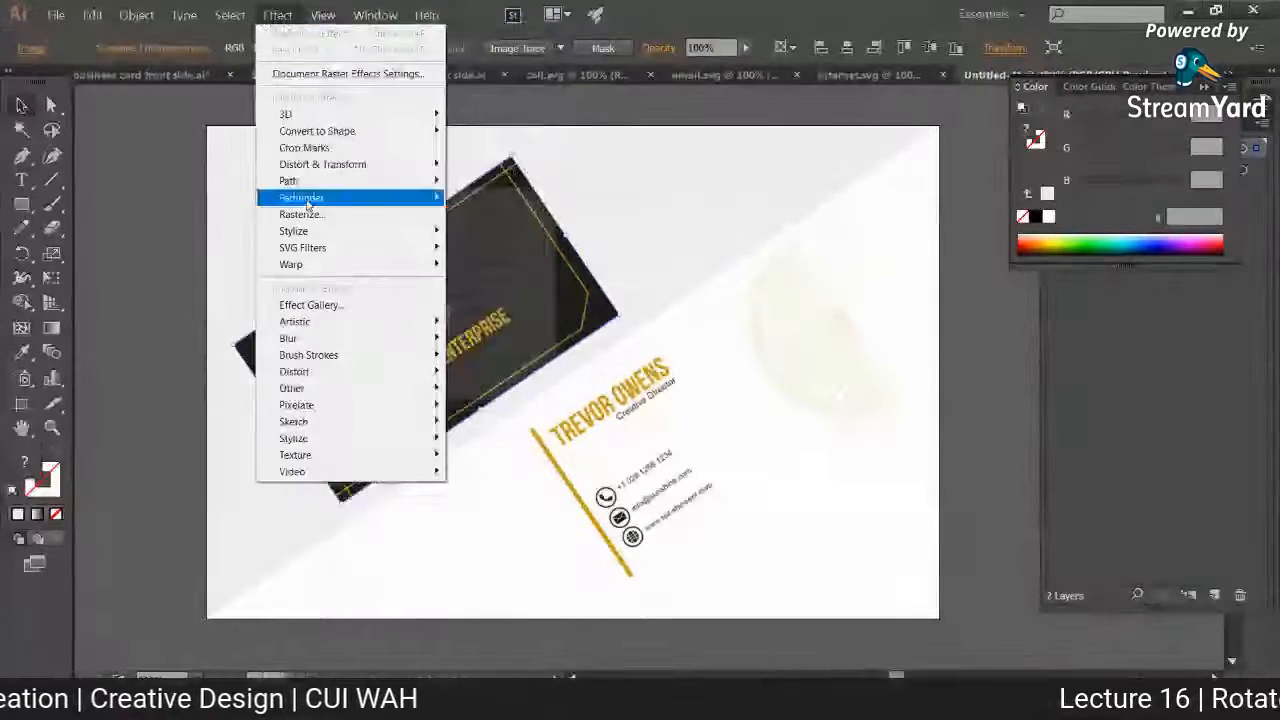
{"action": "mouse_move", "coordinate": [300, 231]}
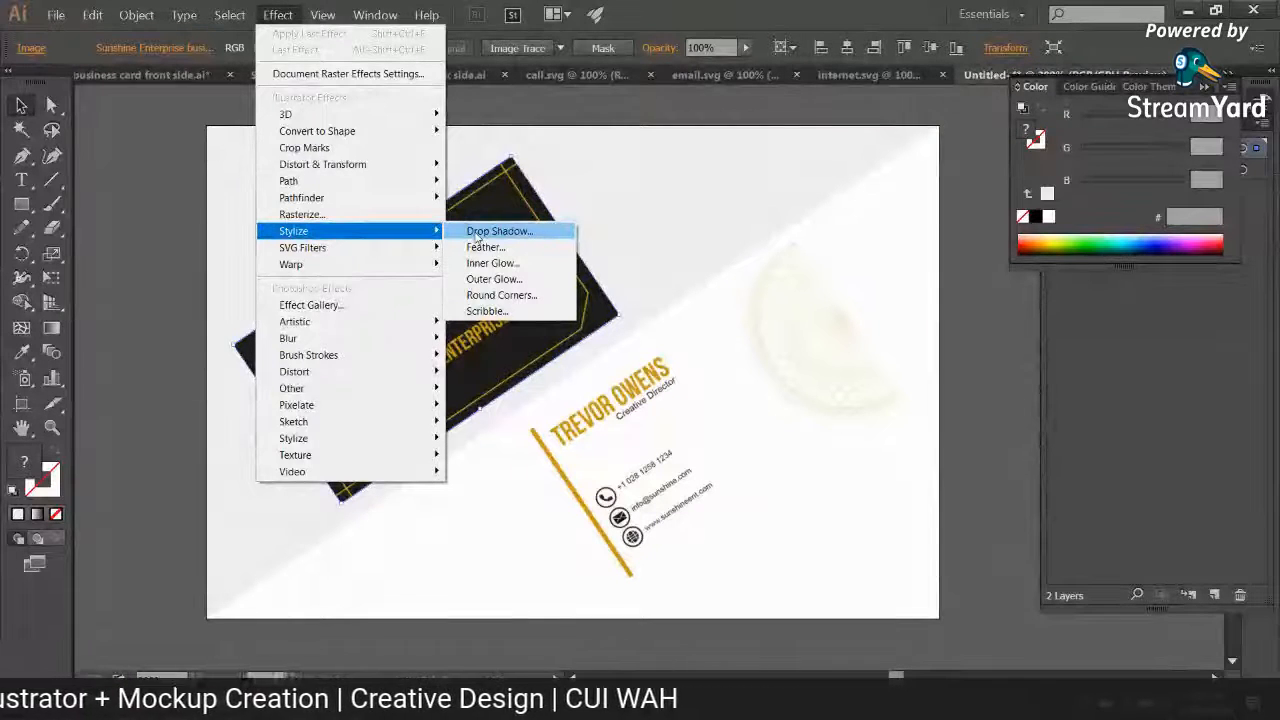
{"action": "left_click", "coordinate": [477, 232]}
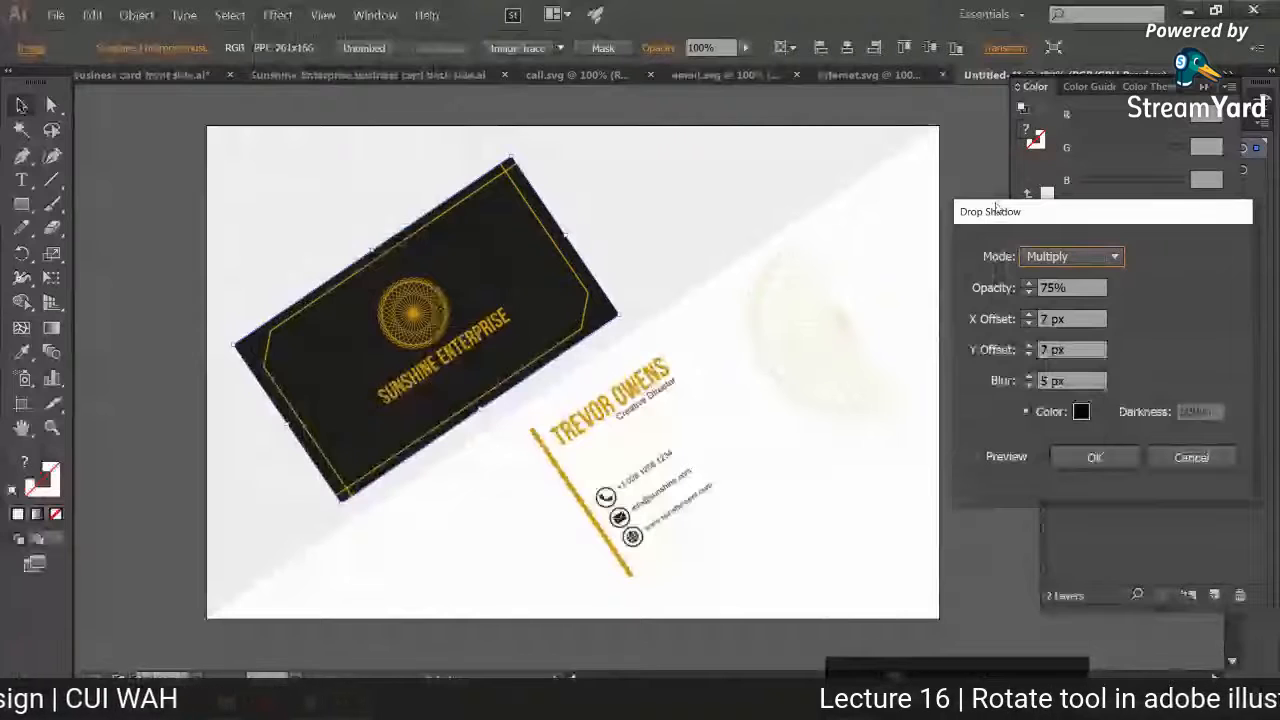
{"action": "left_click_drag", "start_coordinate": [996, 207], "coordinate": [812, 168]}
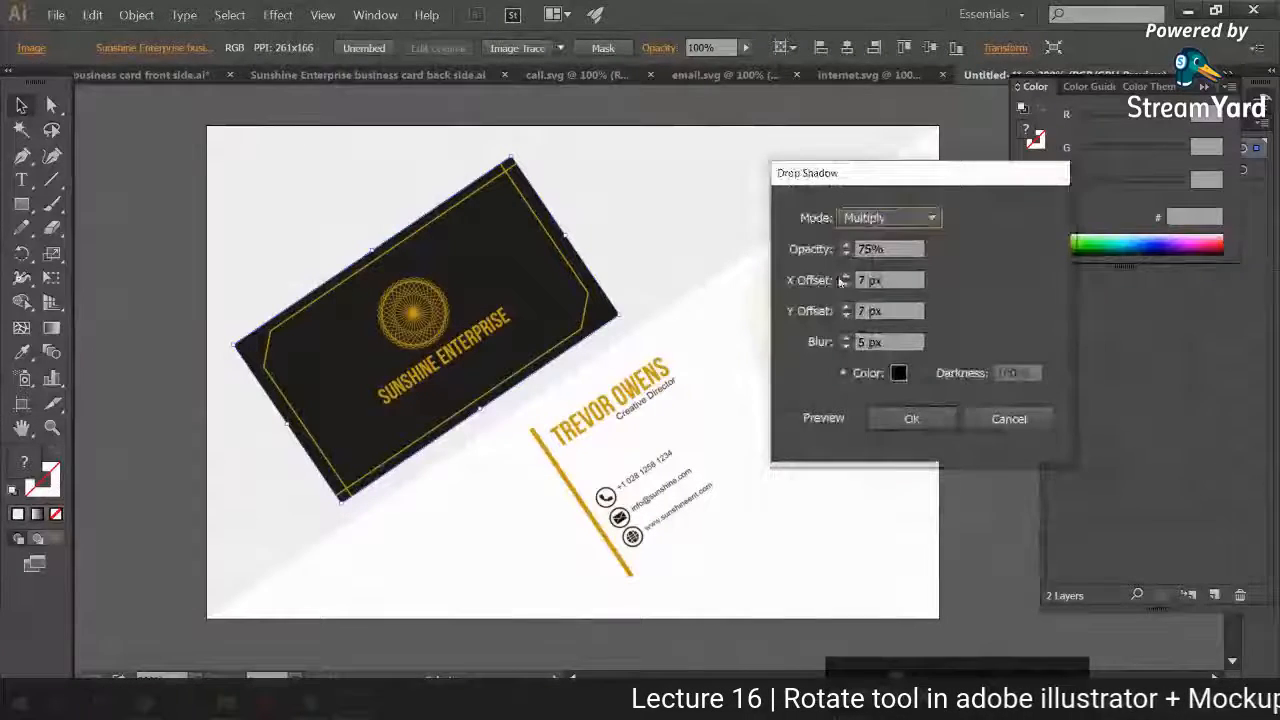
{"action": "left_click", "coordinate": [796, 416]}
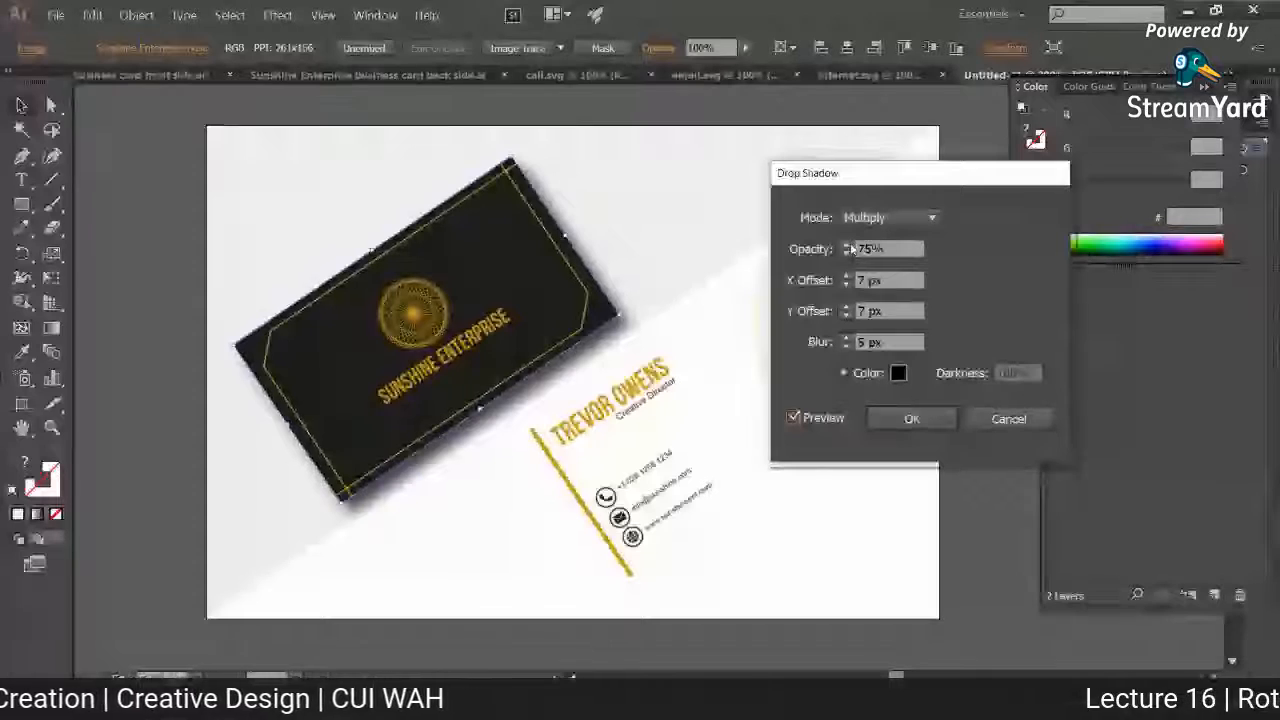
Step: Set the shadow's blending mode to Normal and its opacity to 60%, after trying 100%
{"action": "left_click", "coordinate": [885, 217]}
{"action": "left_click", "coordinate": [858, 238]}
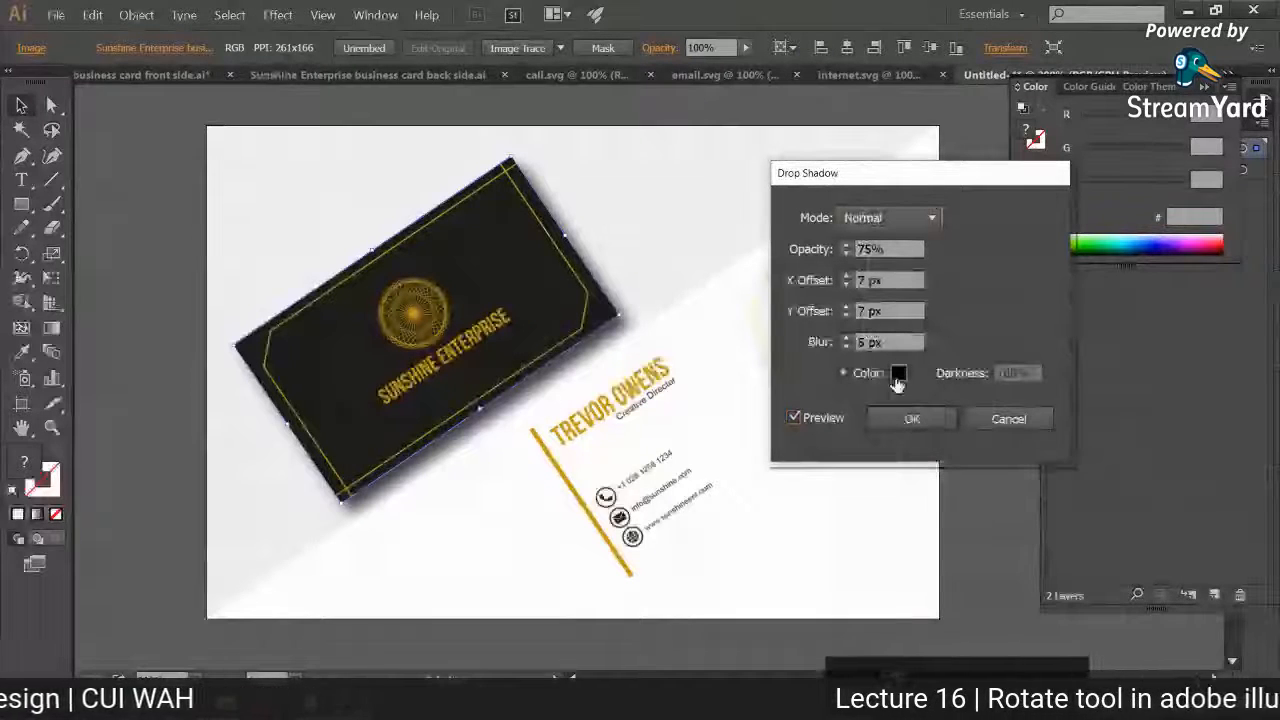
{"action": "left_click", "coordinate": [846, 246], "text": "shift"}
{"action": "left_click", "coordinate": [846, 246], "text": "shift"}
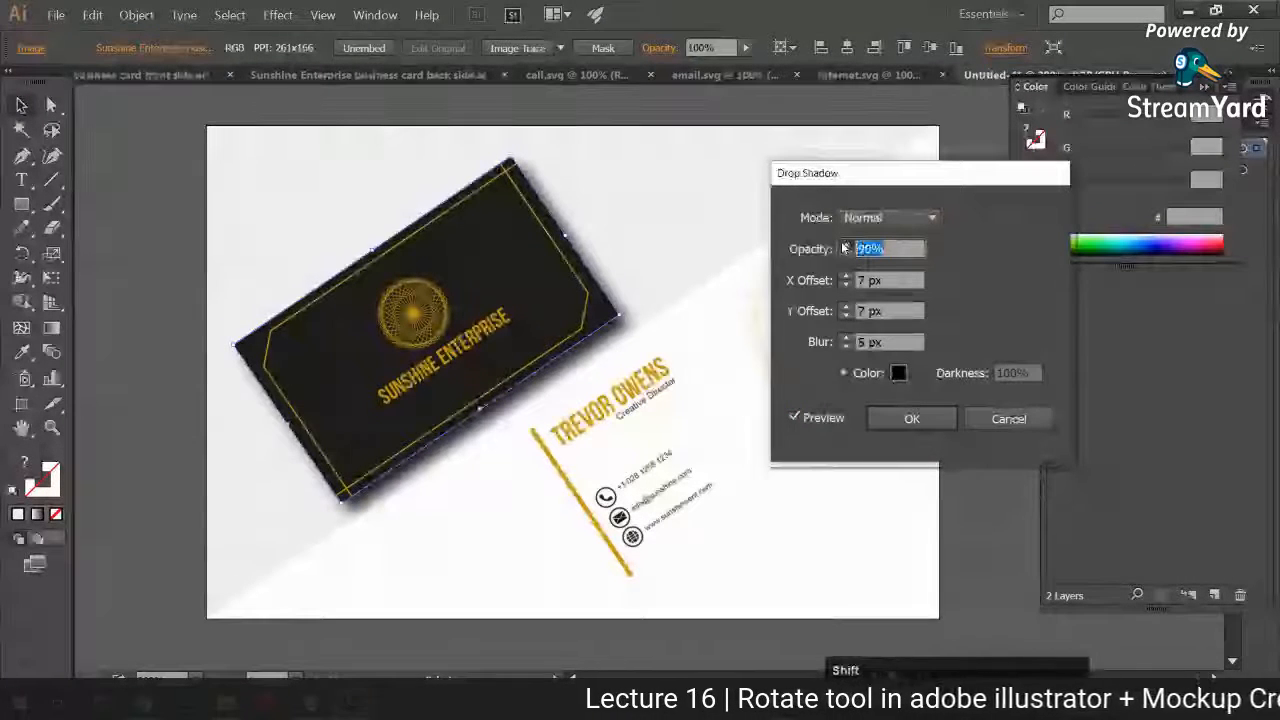
{"action": "left_click", "coordinate": [846, 246], "text": "shift"}
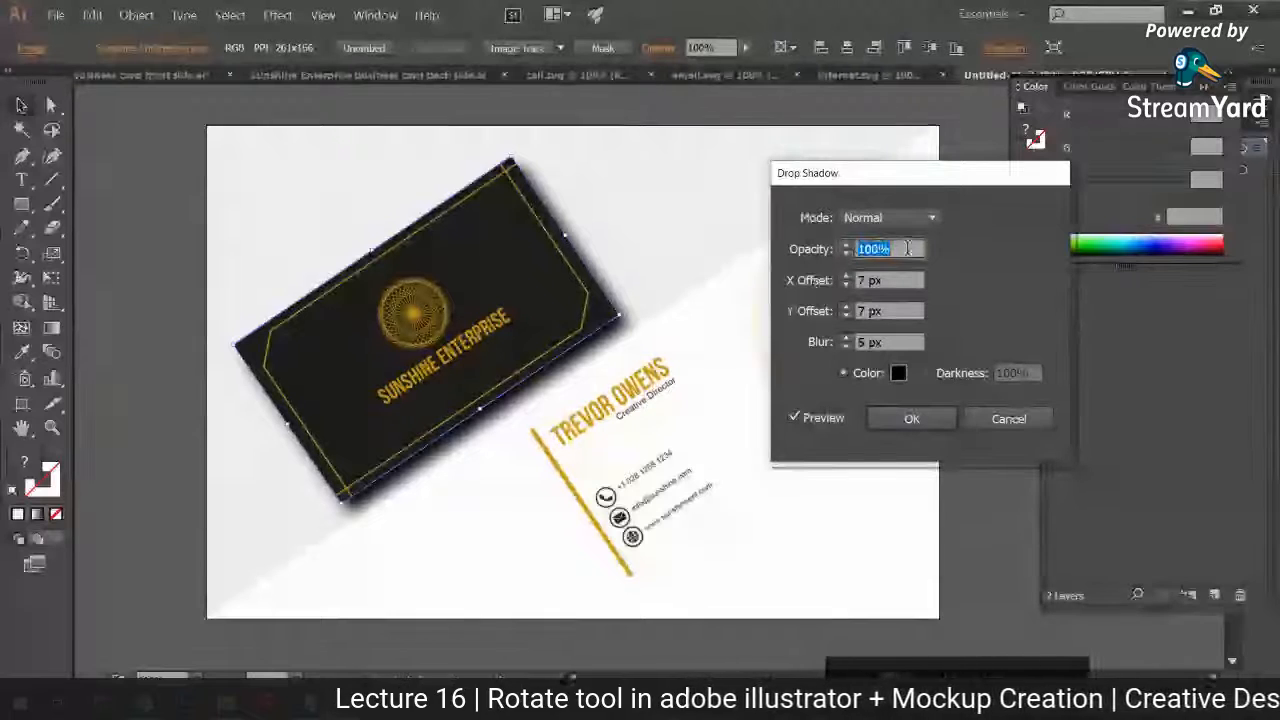
{"action": "left_click", "coordinate": [846, 254], "text": "shift"}
{"action": "left_click", "coordinate": [846, 254], "text": "shift"}
{"action": "left_click", "coordinate": [846, 254], "text": "shift"}
{"action": "left_click", "coordinate": [846, 254], "text": "shift"}
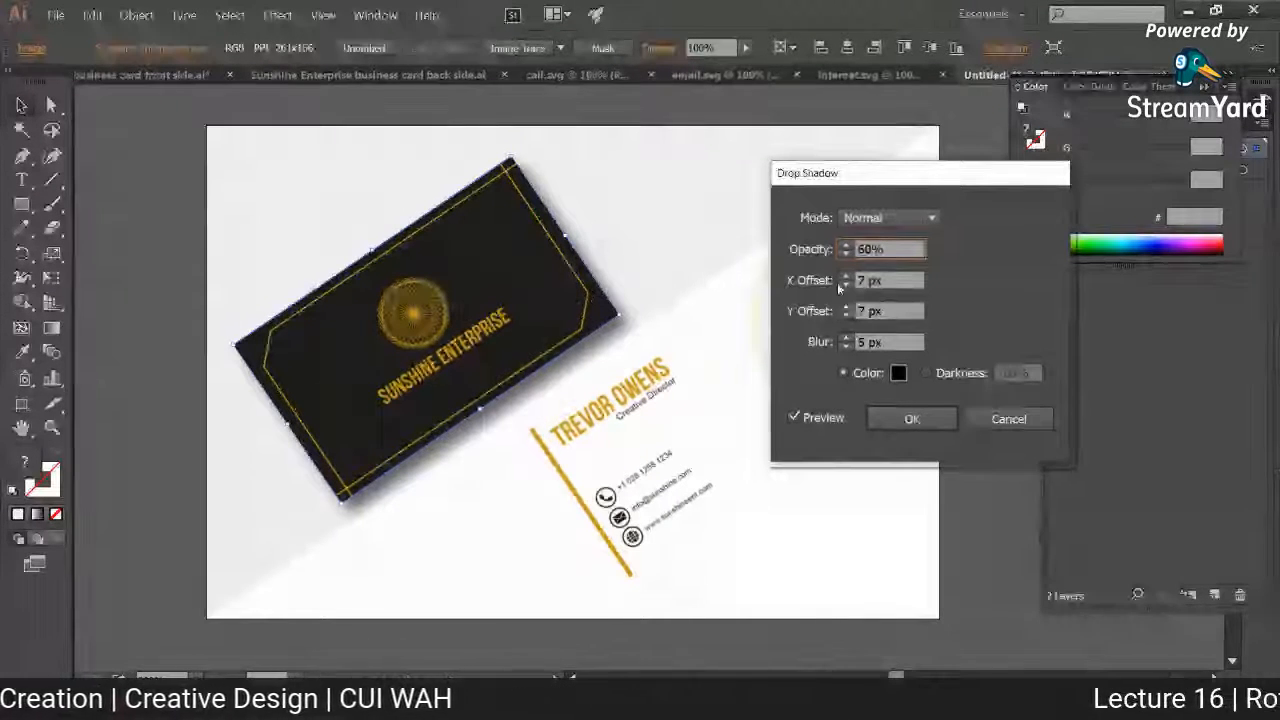
Step: Try a shadow X offset of up to 70 px and reduce it to 10 px
{"action": "left_click", "coordinate": [846, 277], "text": "shift"}
{"action": "left_click", "coordinate": [846, 277], "text": "shift"}
{"action": "left_click", "coordinate": [847, 277], "text": "shift"}
{"action": "left_click", "coordinate": [847, 277], "text": "shift"}
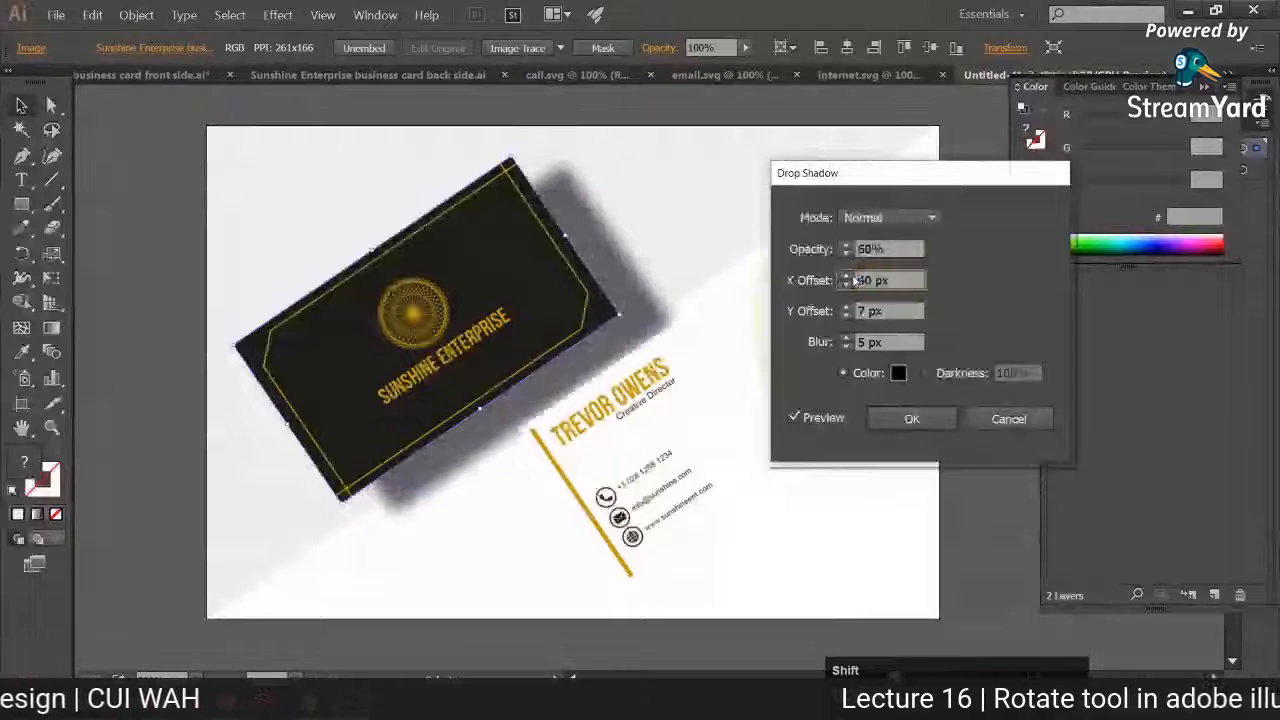
{"action": "left_click", "coordinate": [846, 277], "text": "shift"}
{"action": "left_click", "coordinate": [846, 277], "text": "shift"}
{"action": "left_click", "coordinate": [846, 277], "text": "shift"}
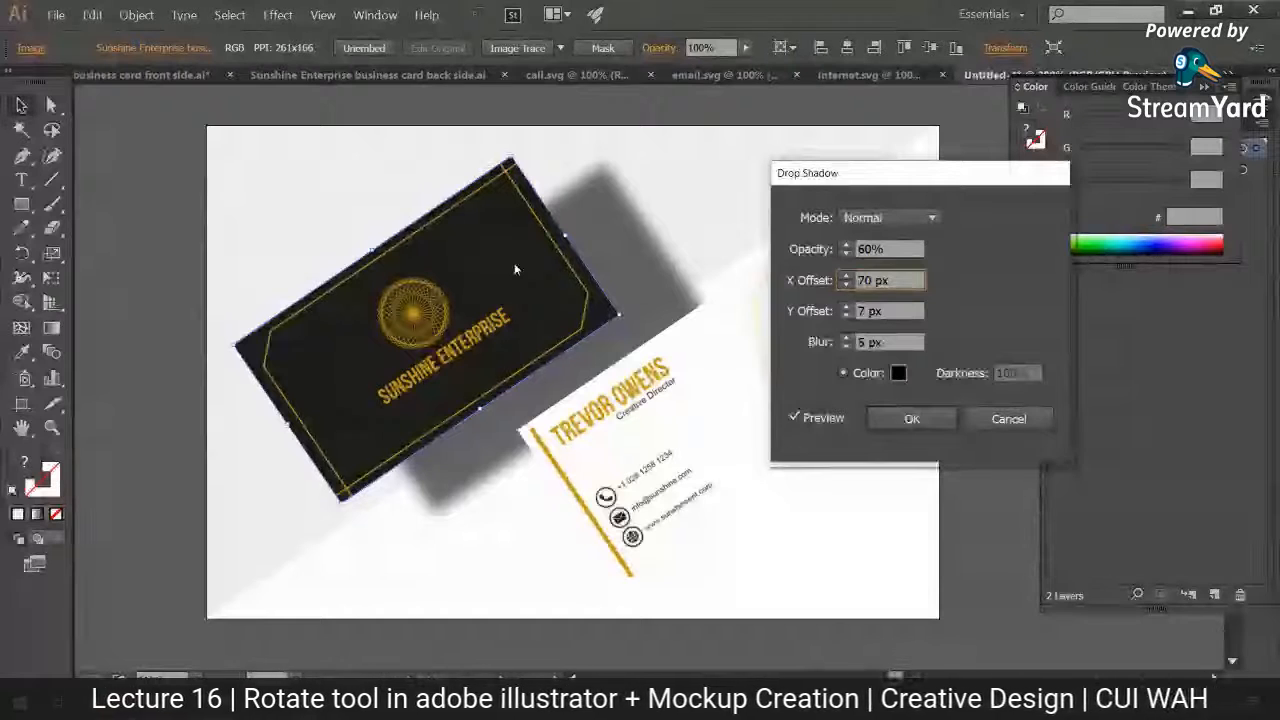
{"action": "left_click", "coordinate": [847, 286], "text": "shift"}
{"action": "left_click", "coordinate": [847, 286], "text": "shift"}
{"action": "left_click", "coordinate": [847, 286], "text": "shift"}
{"action": "left_click", "coordinate": [847, 286], "text": "shift"}
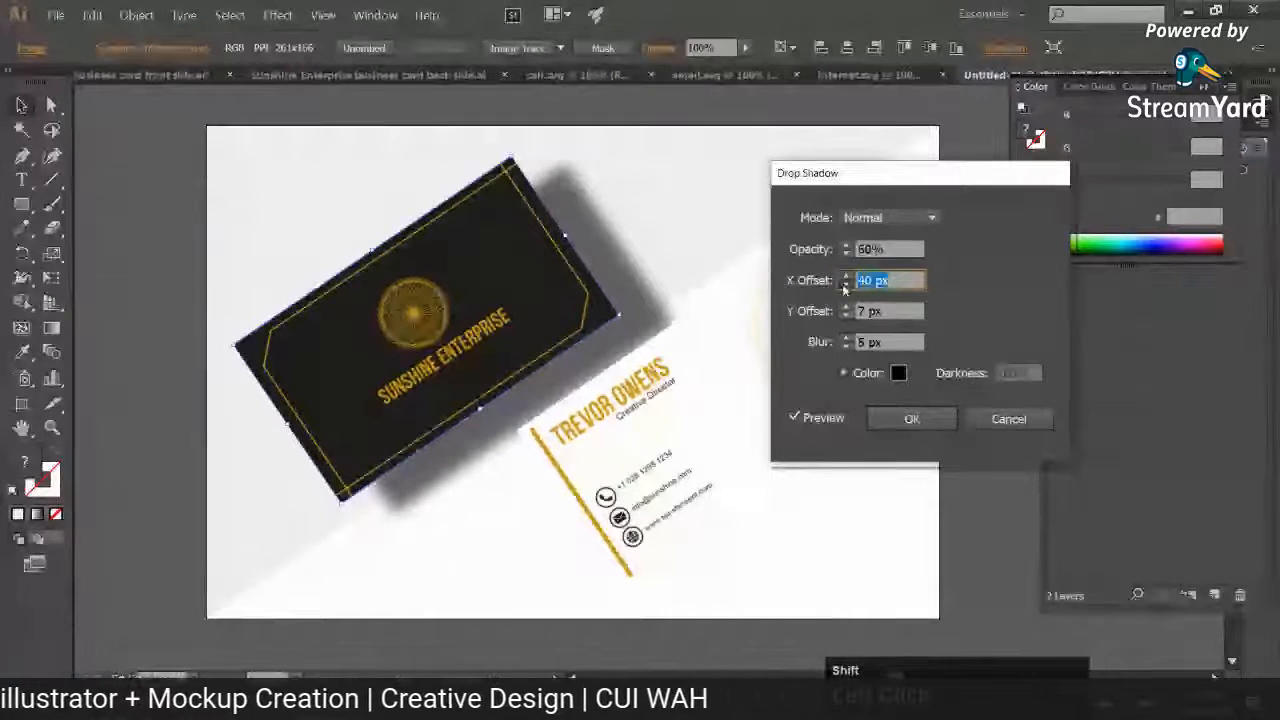
{"action": "left_click", "coordinate": [847, 286], "text": "shift"}
{"action": "left_click", "coordinate": [847, 286], "text": "shift"}
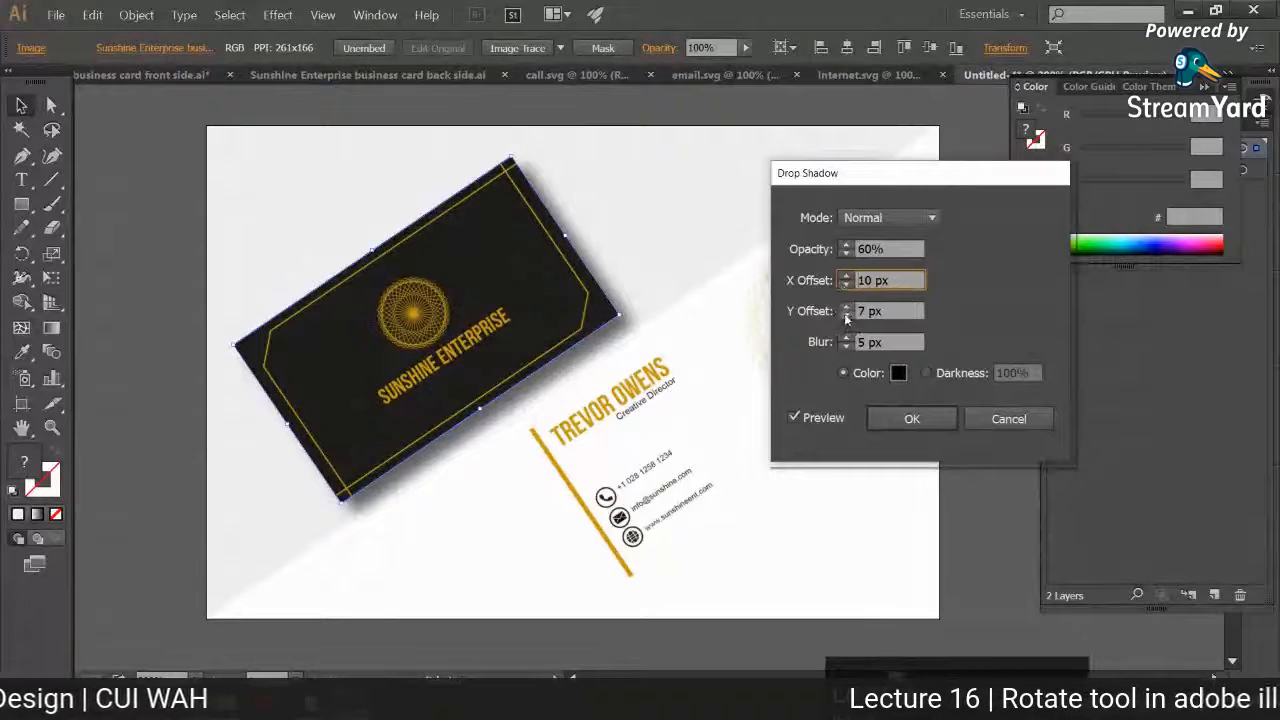
Step: Try a shadow Y offset of 100 px and reduce it to 10 px
{"action": "left_click", "coordinate": [846, 308], "text": "shift"}
{"action": "left_click", "coordinate": [846, 308], "text": "shift"}
{"action": "left_click", "coordinate": [846, 308], "text": "shift"}
{"action": "left_click", "coordinate": [846, 308], "text": "shift"}
{"action": "left_click", "coordinate": [846, 308], "text": "shift"}
{"action": "left_click", "coordinate": [846, 308], "text": "shift"}
{"action": "left_click", "coordinate": [846, 308], "text": "shift"}
{"action": "left_click", "coordinate": [846, 308], "text": "shift"}
{"action": "left_click", "coordinate": [846, 308], "text": "shift"}
{"action": "left_click", "coordinate": [846, 308], "text": "shift"}
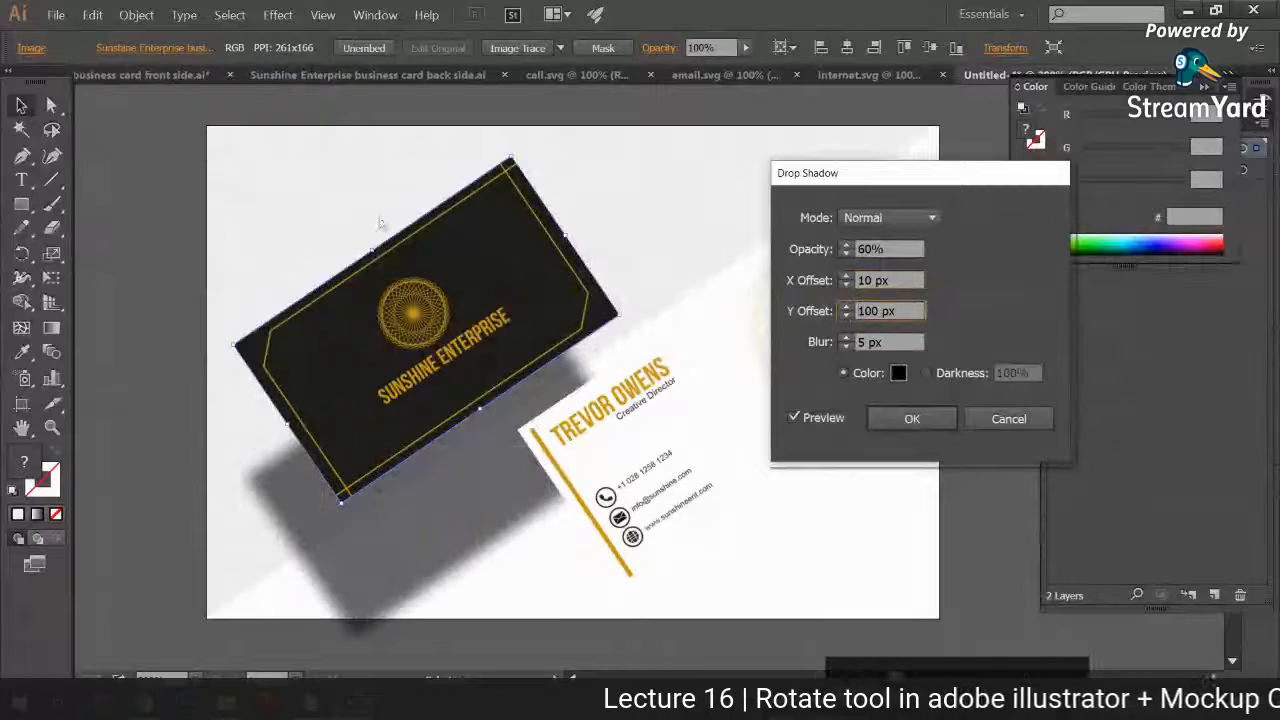
{"action": "left_click", "coordinate": [848, 315], "text": "shift"}
{"action": "left_click", "coordinate": [848, 315], "text": "shift"}
{"action": "left_click", "coordinate": [848, 315], "text": "shift"}
{"action": "left_click", "coordinate": [848, 315], "text": "shift"}
{"action": "left_click", "coordinate": [848, 315], "text": "shift"}
{"action": "left_click", "coordinate": [848, 315], "text": "shift"}
{"action": "left_click", "coordinate": [848, 315], "text": "shift"}
{"action": "left_click", "coordinate": [848, 315], "text": "shift"}
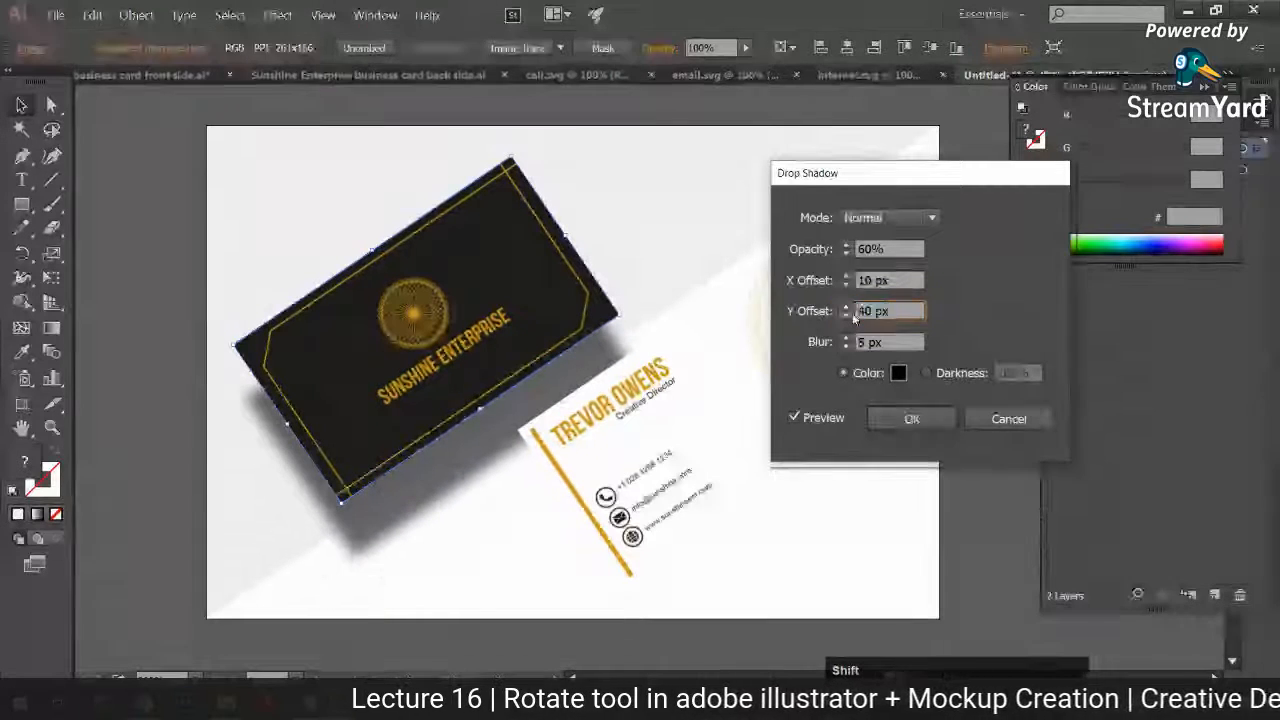
Step: Set the shadow's blur to 3 px and its opacity to 40%
{"action": "left_click", "coordinate": [845, 346]}
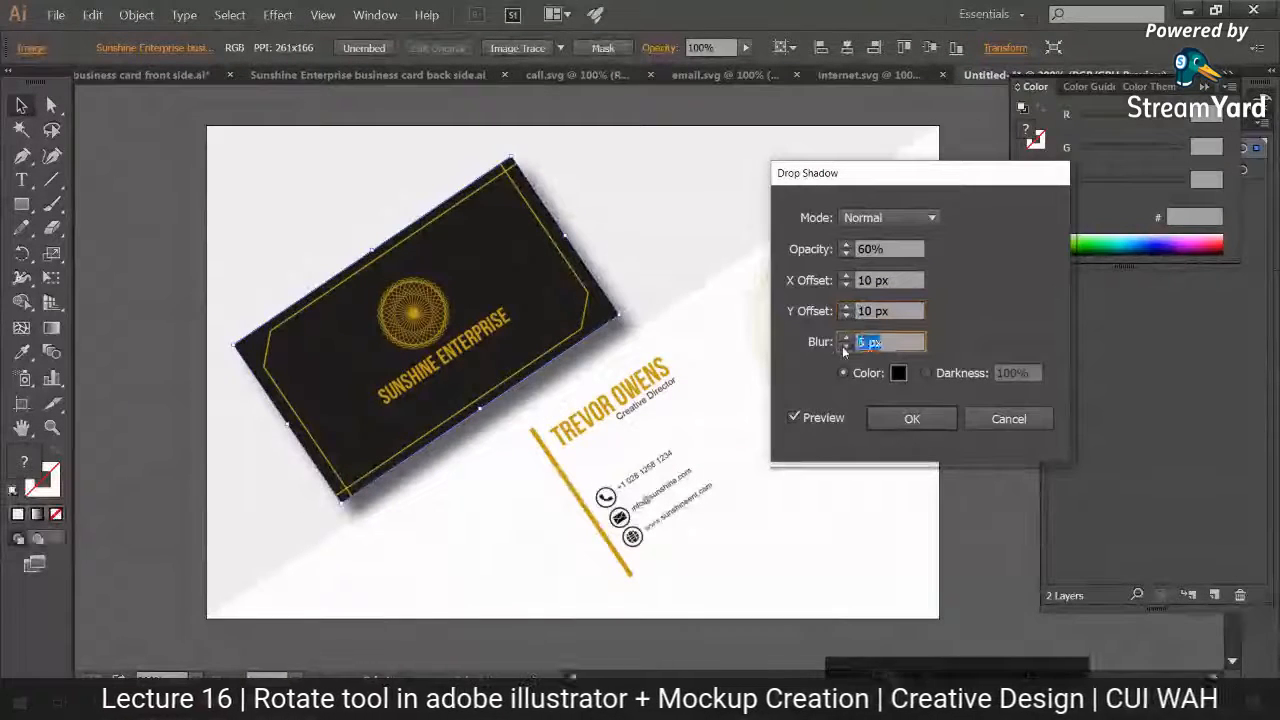
{"action": "left_click", "coordinate": [845, 346]}
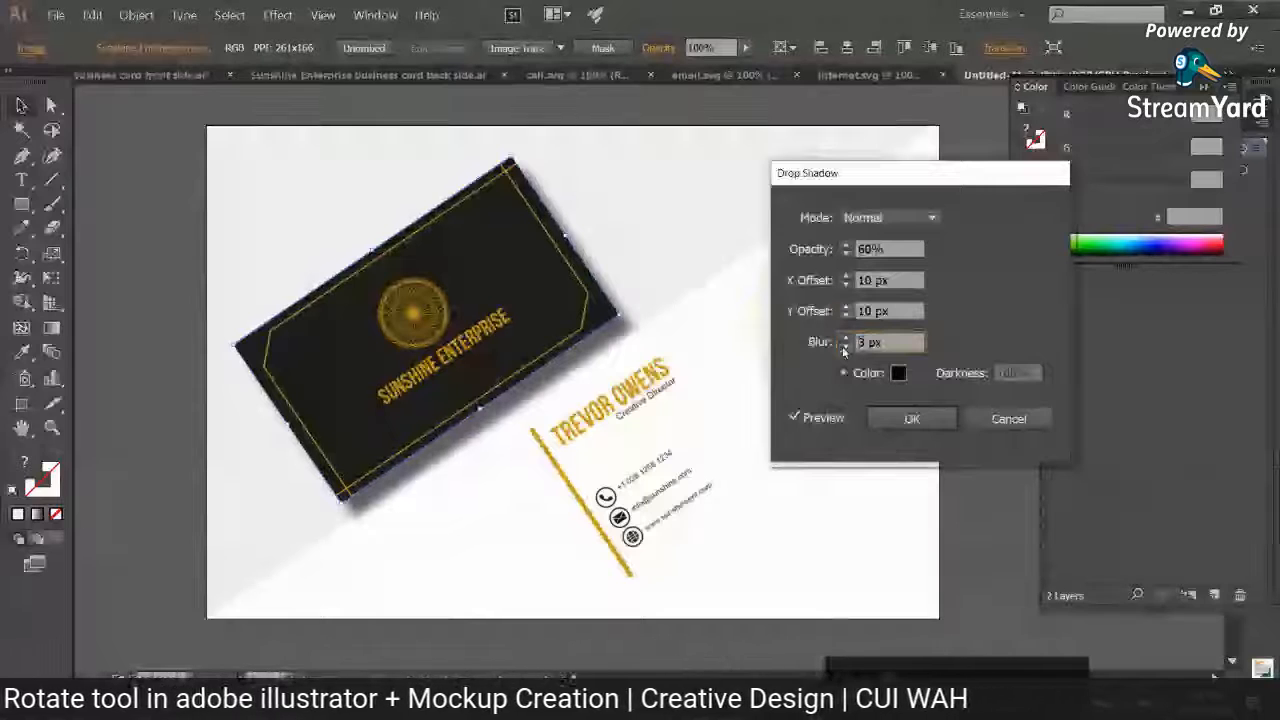
{"action": "left_click", "coordinate": [846, 254]}
{"action": "left_click", "coordinate": [846, 254]}
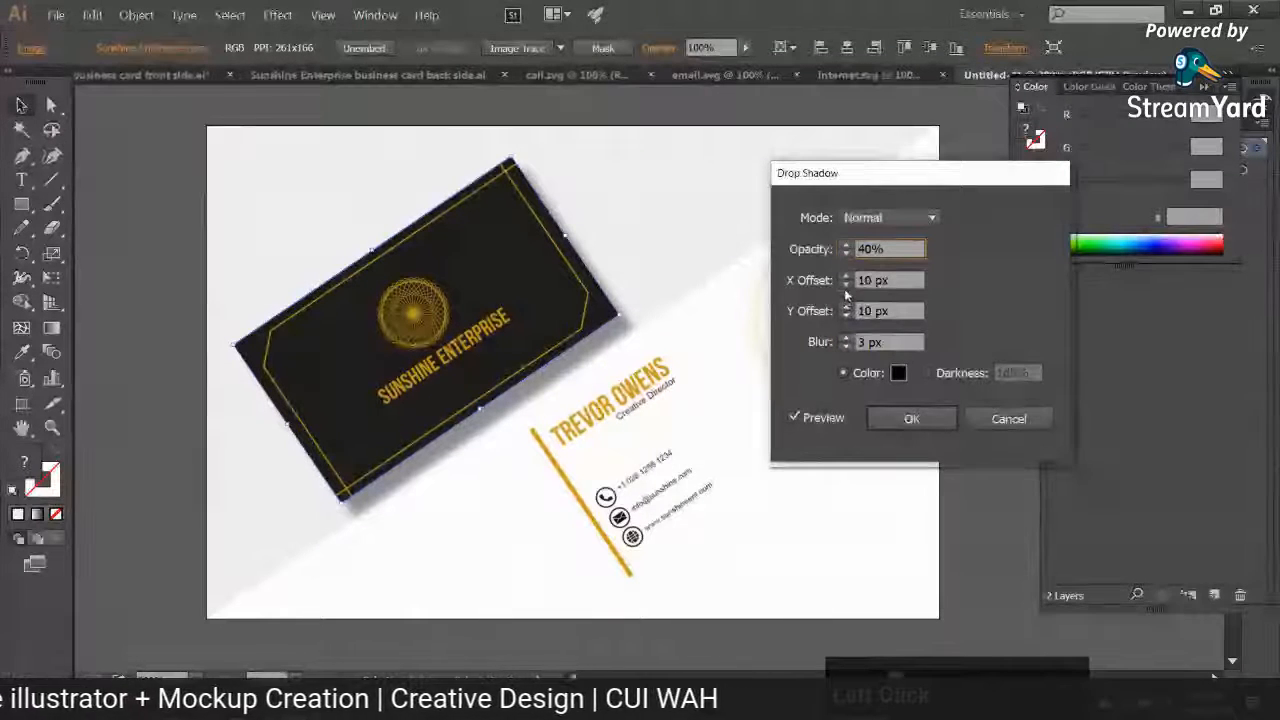
Step: Set the shadow's X offset to -1 px and its Y offset to 2 px
{"action": "left_click", "coordinate": [845, 287]}
{"action": "left_click", "coordinate": [845, 287]}
{"action": "left_click", "coordinate": [845, 287]}
{"action": "left_click", "coordinate": [845, 287]}
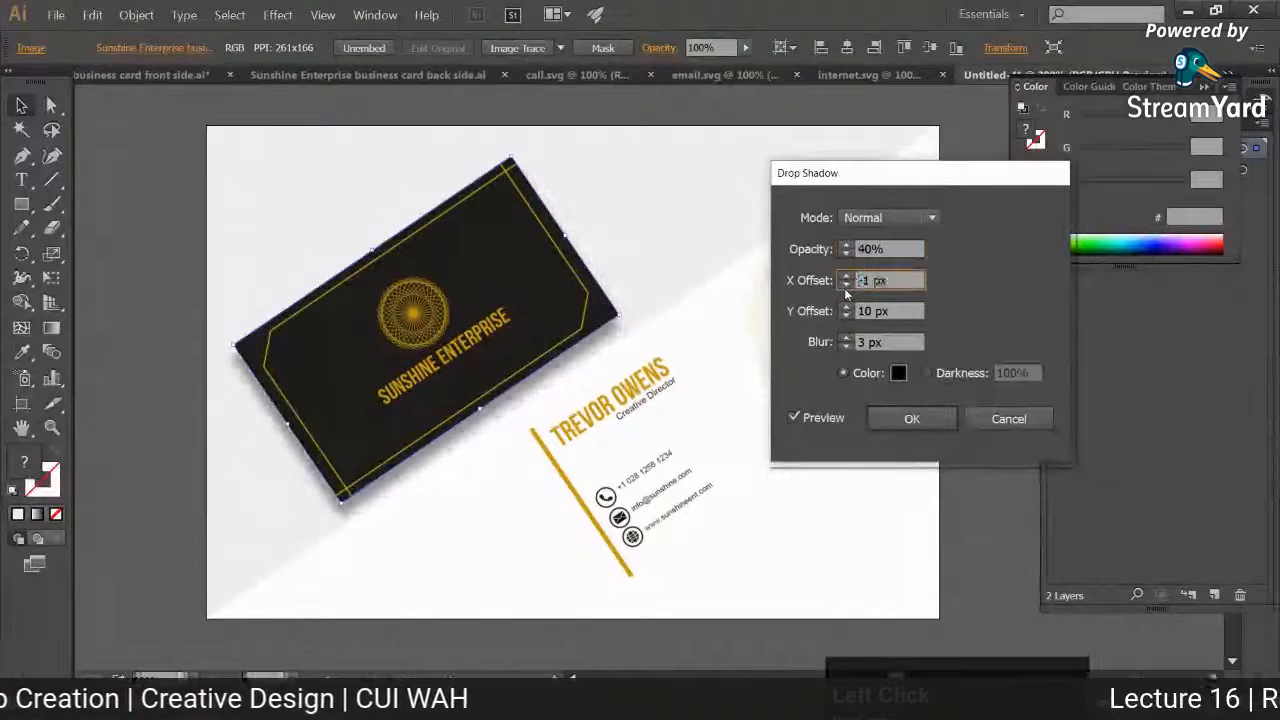
{"action": "left_click", "coordinate": [845, 319]}
{"action": "left_click", "coordinate": [845, 319]}
{"action": "left_click", "coordinate": [845, 319]}
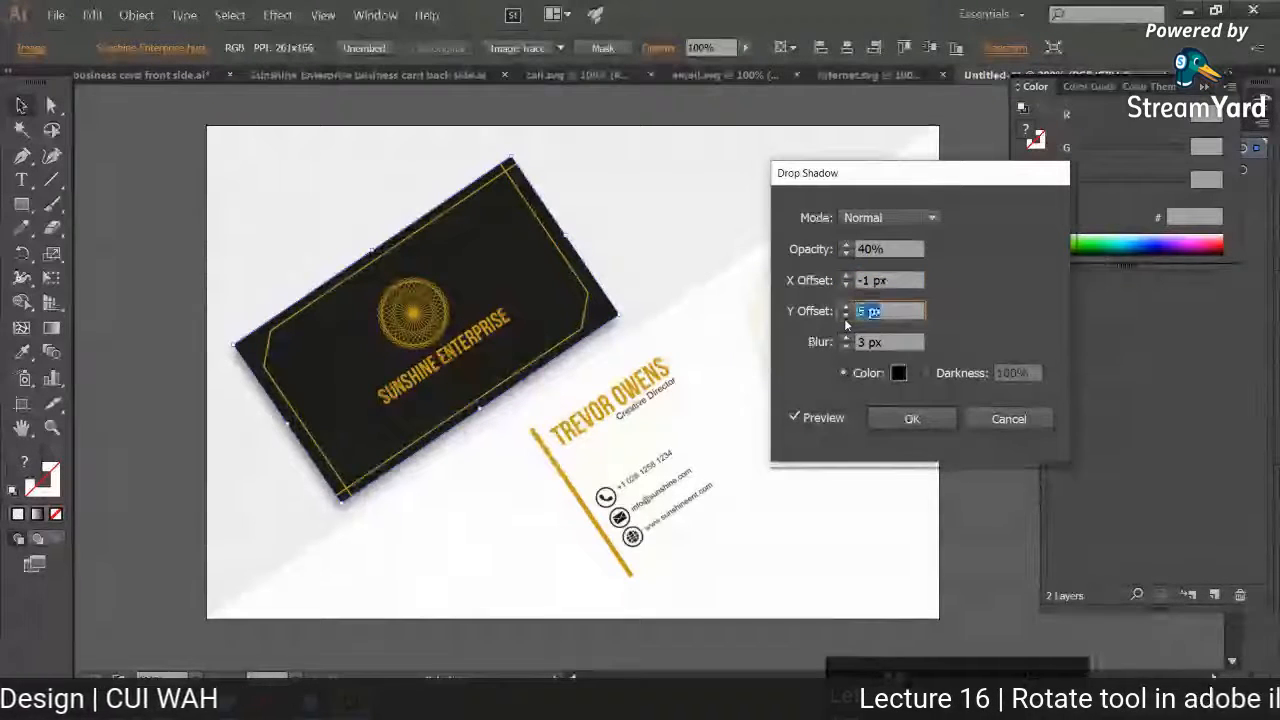
{"action": "left_click", "coordinate": [845, 319]}
{"action": "left_click", "coordinate": [845, 319]}
Step: Set the shadow's opacity to 50%, its blur to 2 px and its X offset to 1 px
{"action": "left_click", "coordinate": [846, 245]}
{"action": "left_click", "coordinate": [845, 346]}
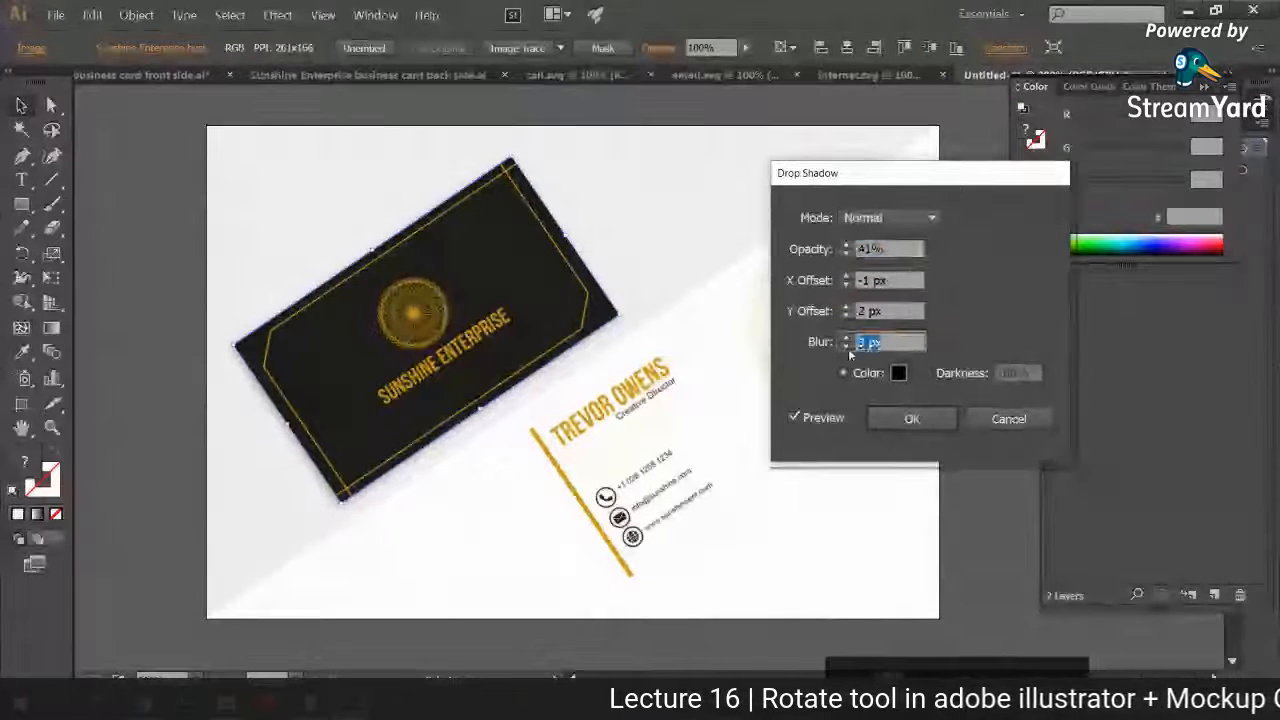
{"action": "left_click", "coordinate": [846, 245]}
{"action": "left_click", "coordinate": [846, 245]}
{"action": "left_click", "coordinate": [846, 245]}
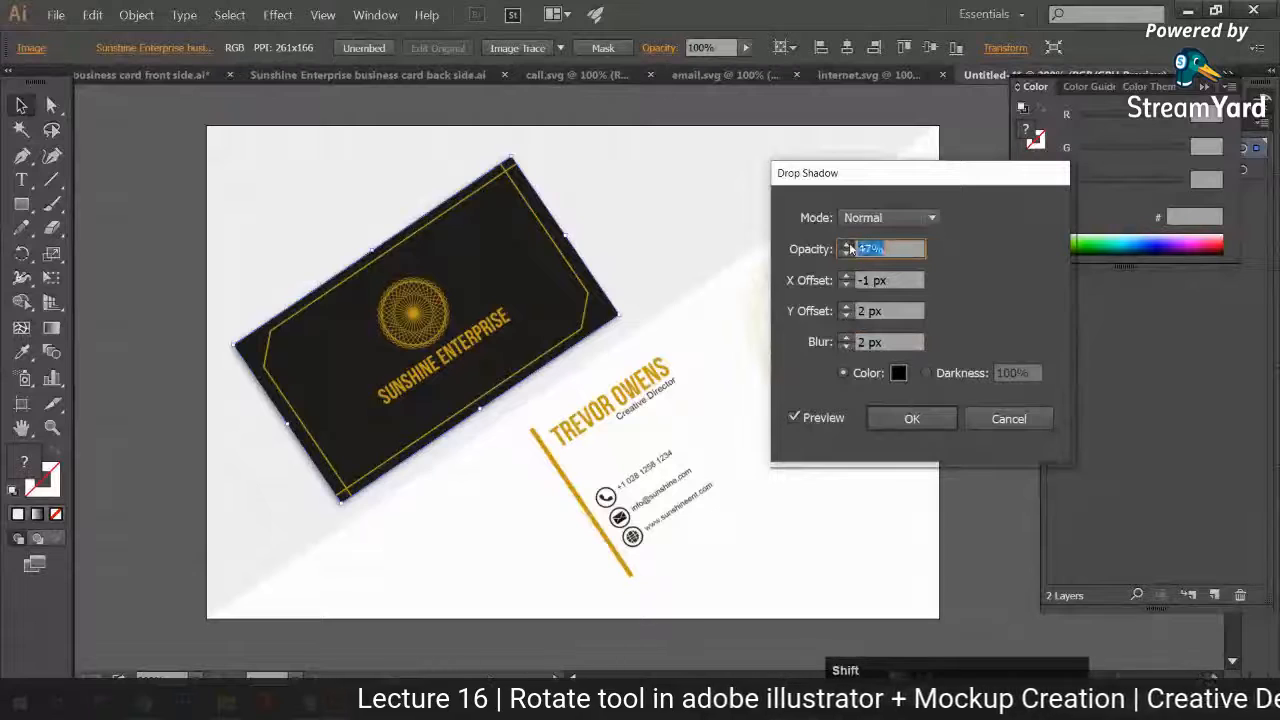
{"action": "left_click", "coordinate": [846, 245]}
{"action": "left_click", "coordinate": [846, 245]}
{"action": "left_click", "coordinate": [846, 245]}
{"action": "left_click", "coordinate": [846, 276]}
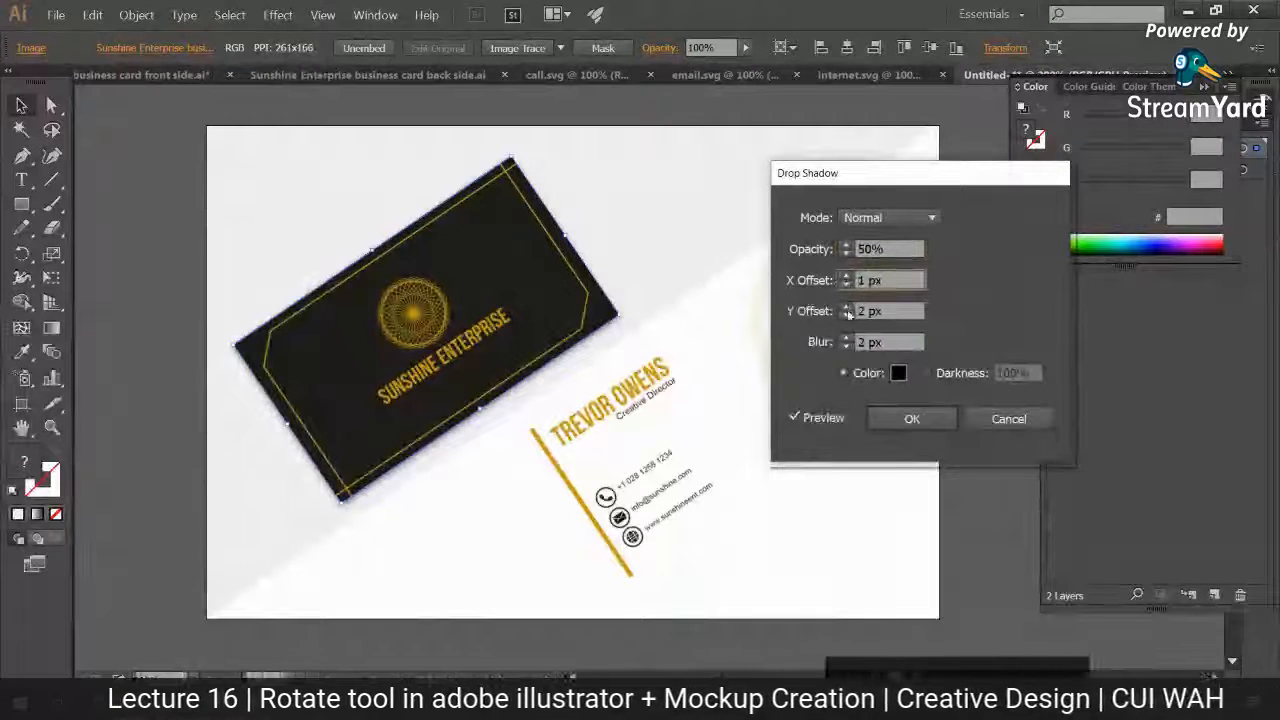
Step: Try the shadow with 0 px blur, and change it to 60% opacity, 1 px Y offset and 1 px blur
{"action": "left_click", "coordinate": [846, 346]}
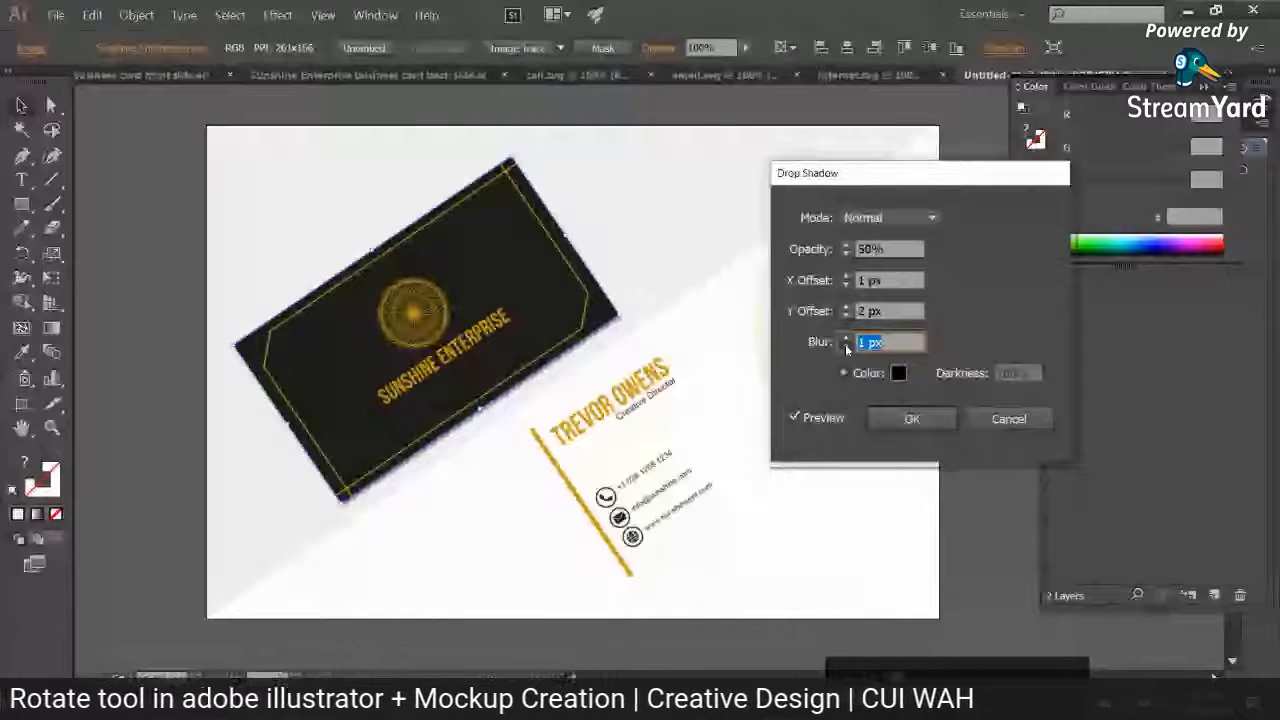
{"action": "left_click", "coordinate": [846, 346]}
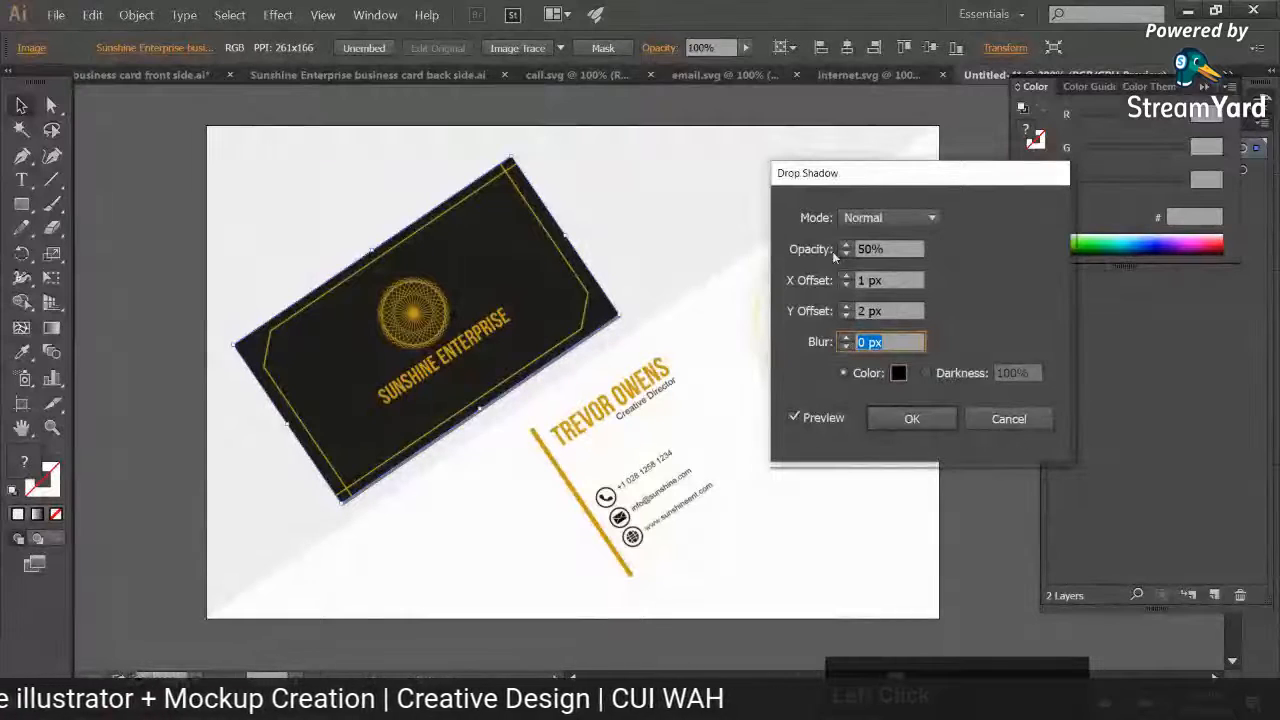
{"action": "left_click", "coordinate": [846, 315]}
{"action": "left_click", "coordinate": [846, 338]}
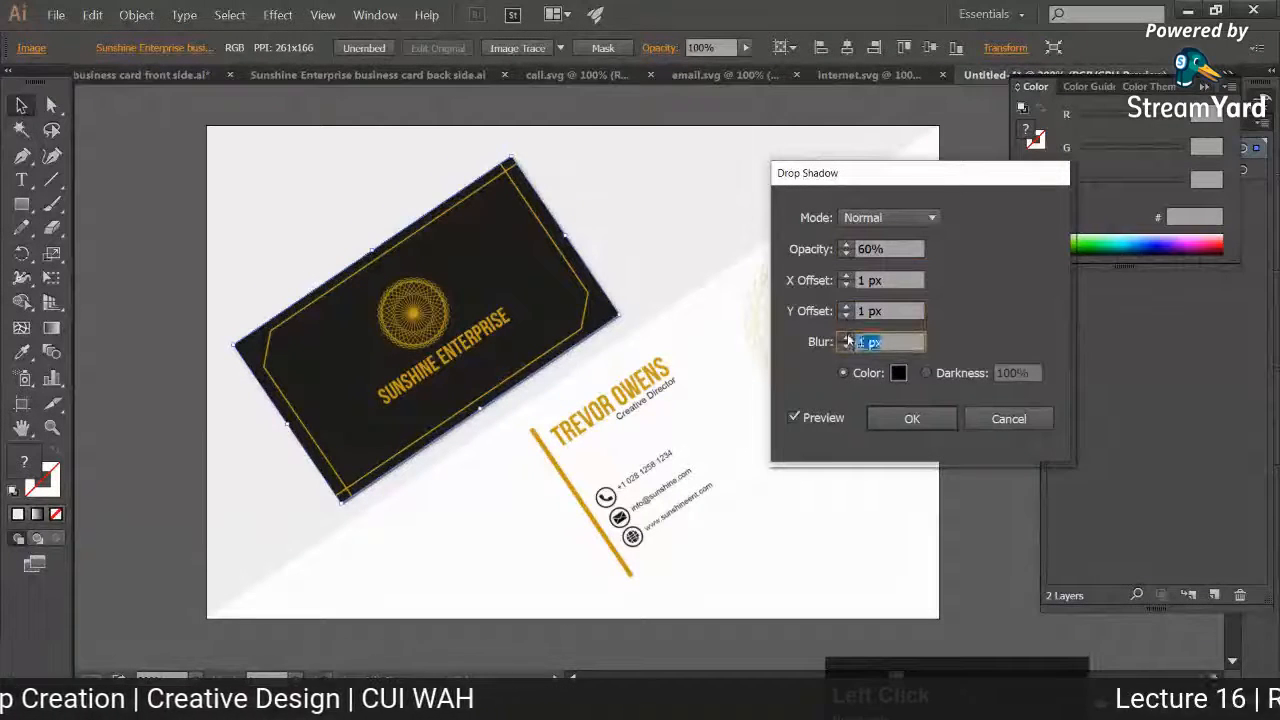
Step: Set the shadow's Y offset to -1 px, its opacity to 54% and its blur to 2 px
{"action": "left_click", "coordinate": [846, 316]}
{"action": "left_click", "coordinate": [846, 316]}
{"action": "left_click", "coordinate": [846, 316]}
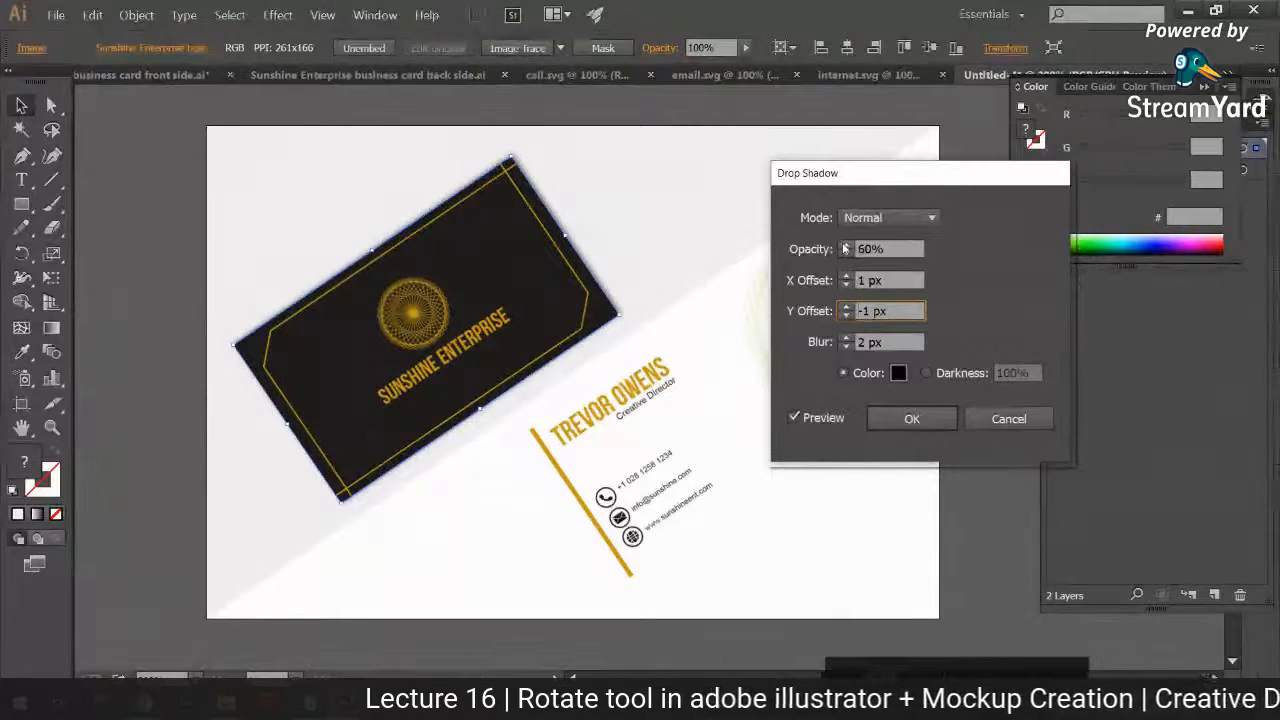
Step: Set the black card's shadow blur to 3 px, apply it and check the shadow up close at the card's edge
{"action": "left_click", "coordinate": [846, 342]}
{"action": "left_click", "coordinate": [910, 419]}
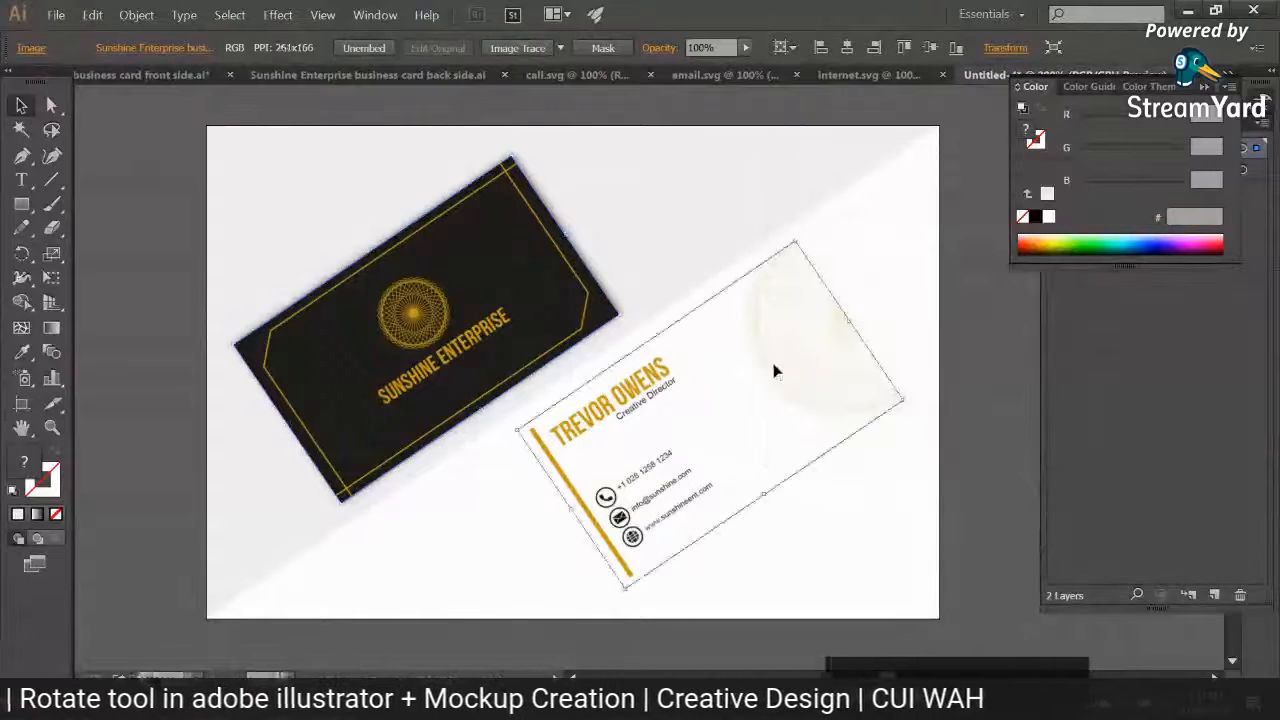
{"action": "left_click", "coordinate": [910, 489]}
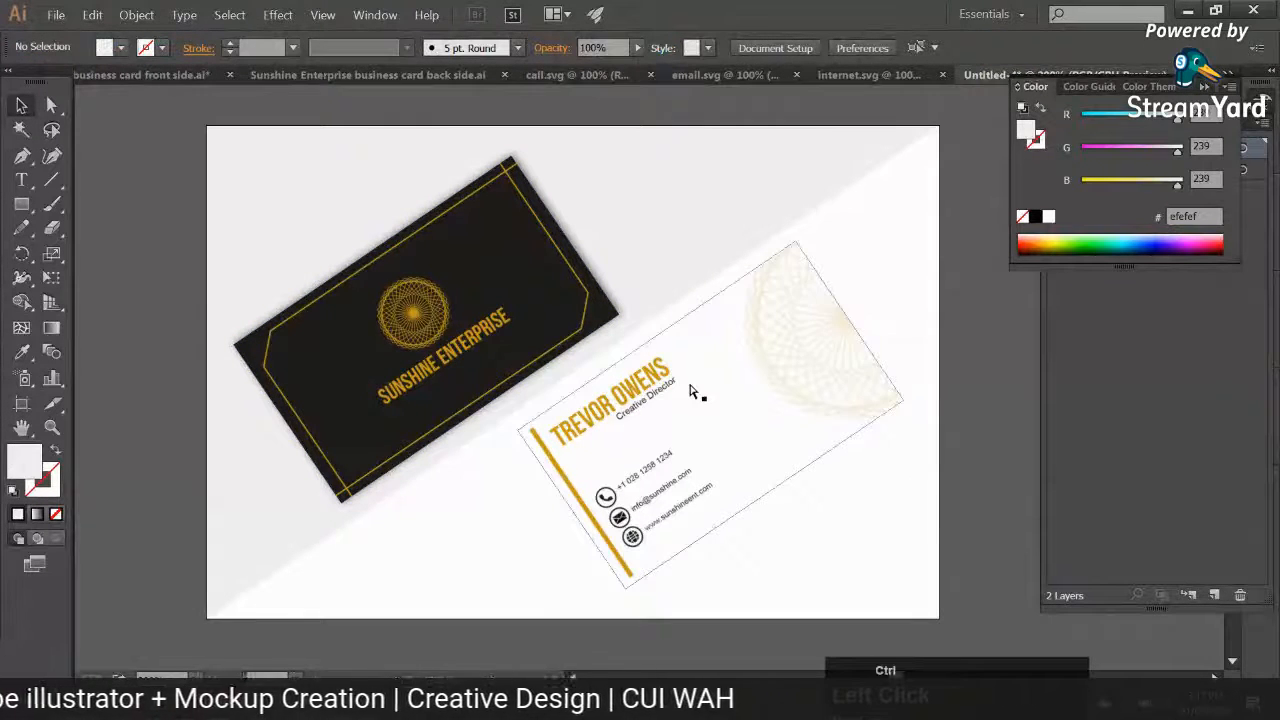
{"action": "key", "text": "ctrl+plus"}
{"action": "key", "text": "ctrl+plus"}
{"action": "key", "text": "ctrl+plus"}
{"action": "left_click_drag", "start_coordinate": [561, 220], "coordinate": [723, 497]}
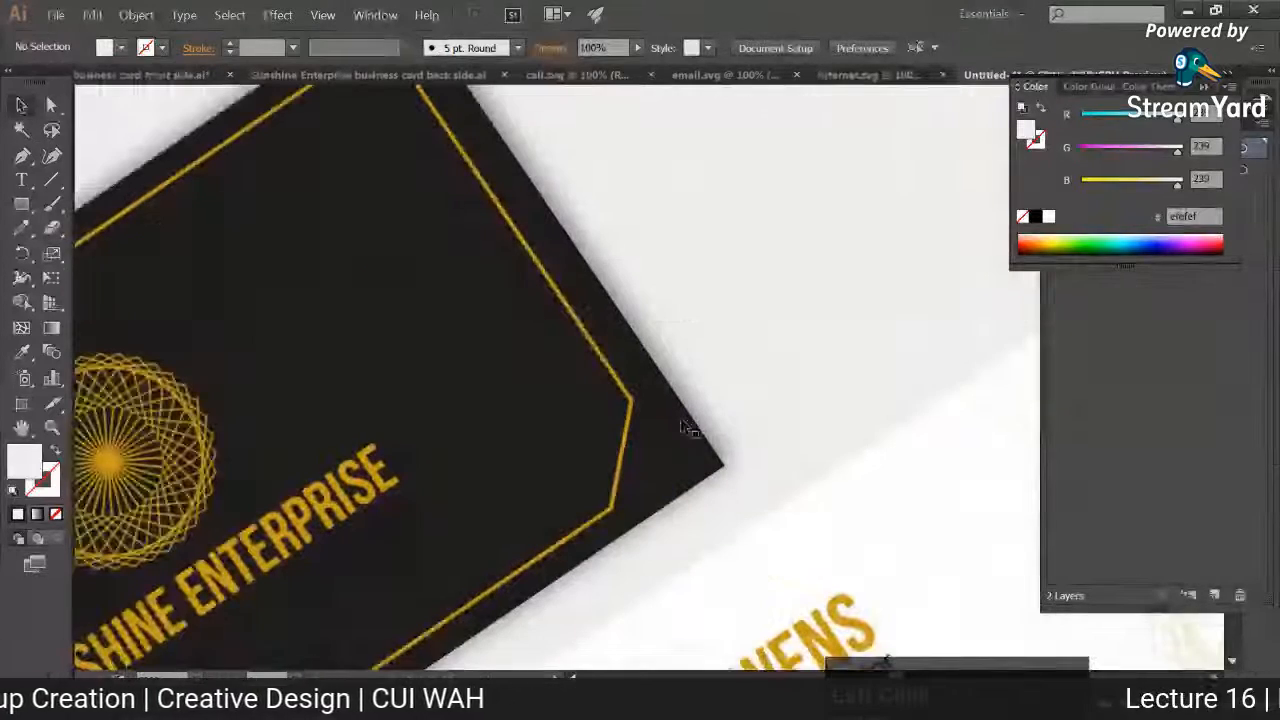
{"action": "key", "text": "ctrl+0"}
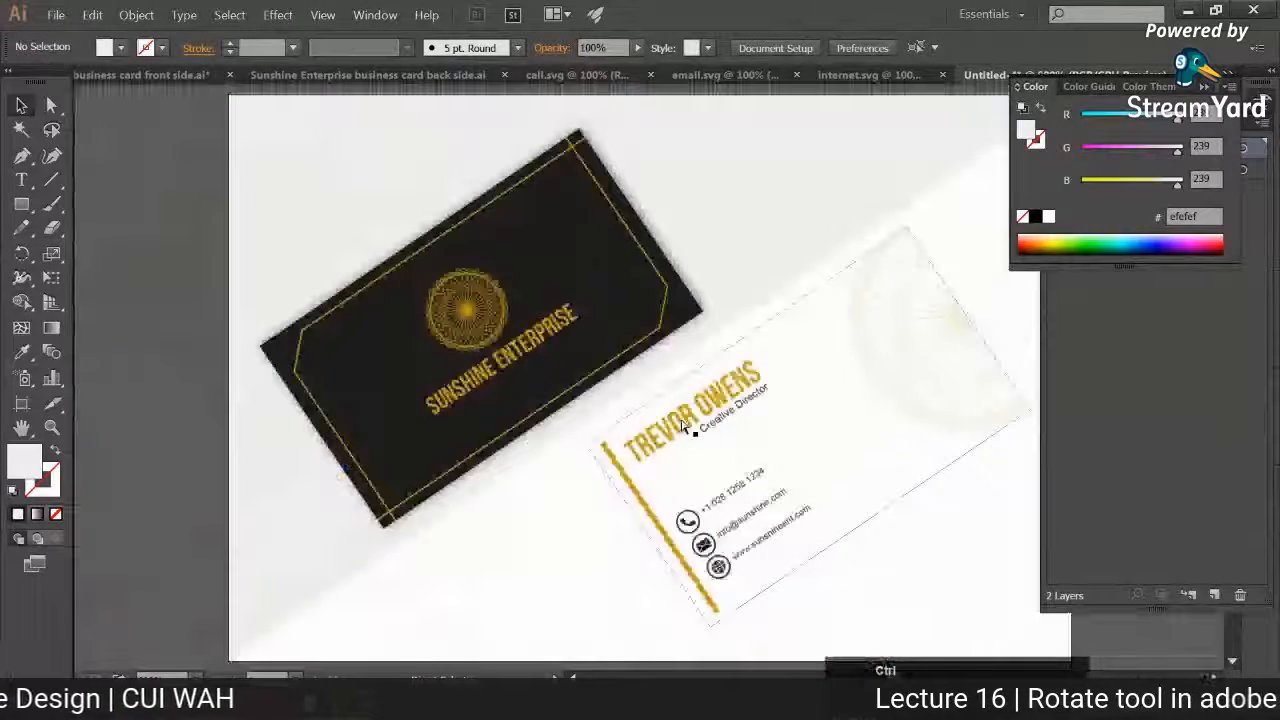
Step: Try a drop shadow on the white card with 54% opacity, 1 px X offset, -1 px Y offset and 3 px blur
{"action": "left_click_drag", "start_coordinate": [739, 406], "coordinate": [581, 379]}
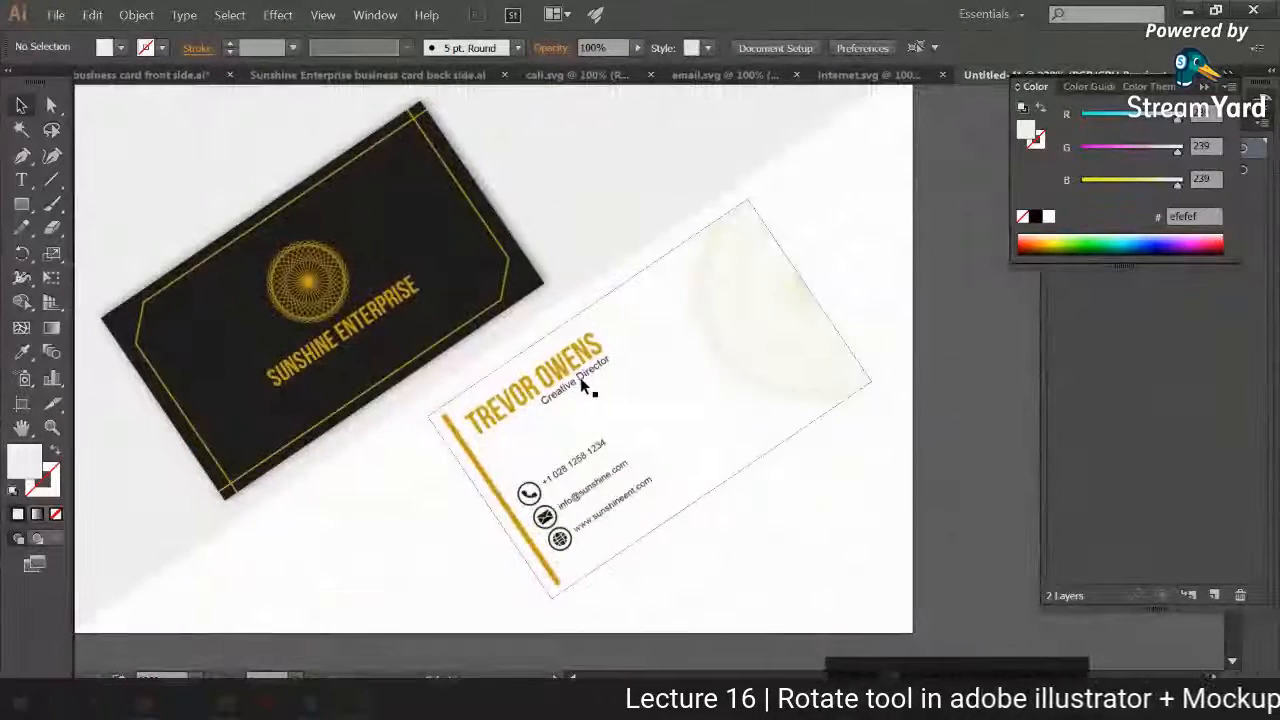
{"action": "left_click", "coordinate": [580, 377]}
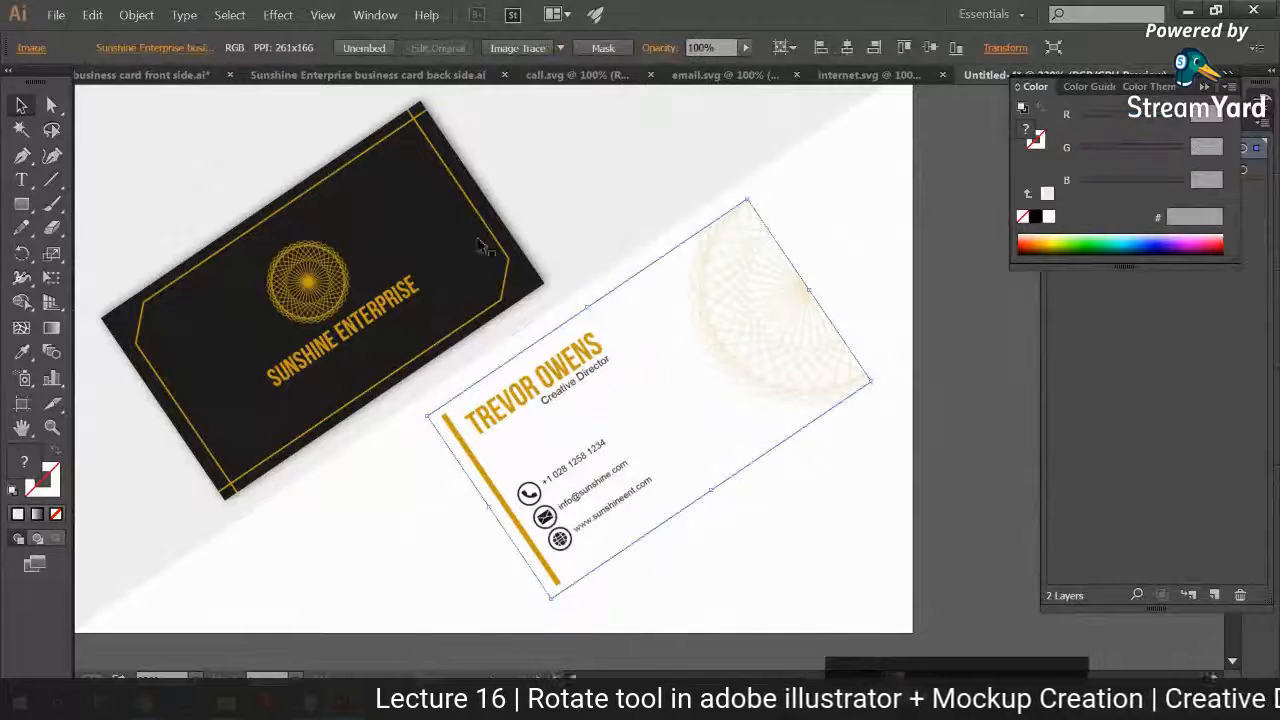
{"action": "left_click", "coordinate": [277, 15]}
{"action": "mouse_move", "coordinate": [422, 198]}
{"action": "left_click", "coordinate": [478, 229]}
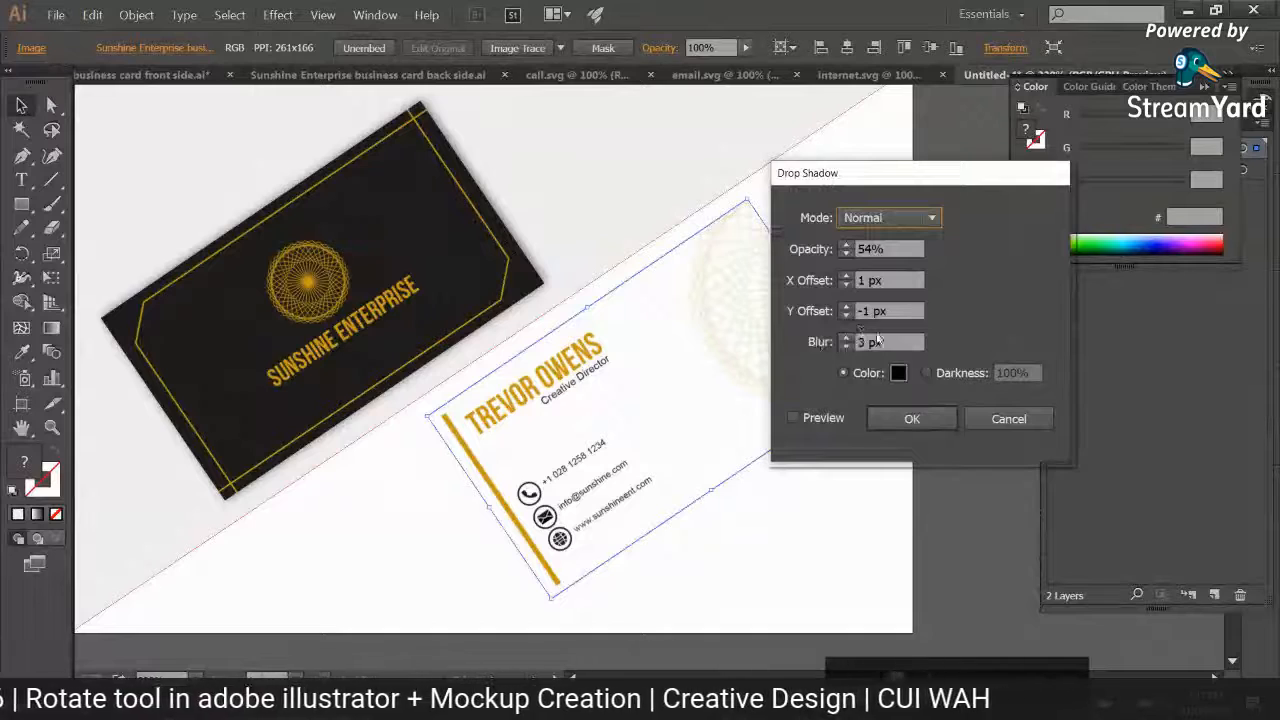
{"action": "left_click_drag", "start_coordinate": [830, 173], "coordinate": [907, 148]}
{"action": "left_click", "coordinate": [870, 393]}
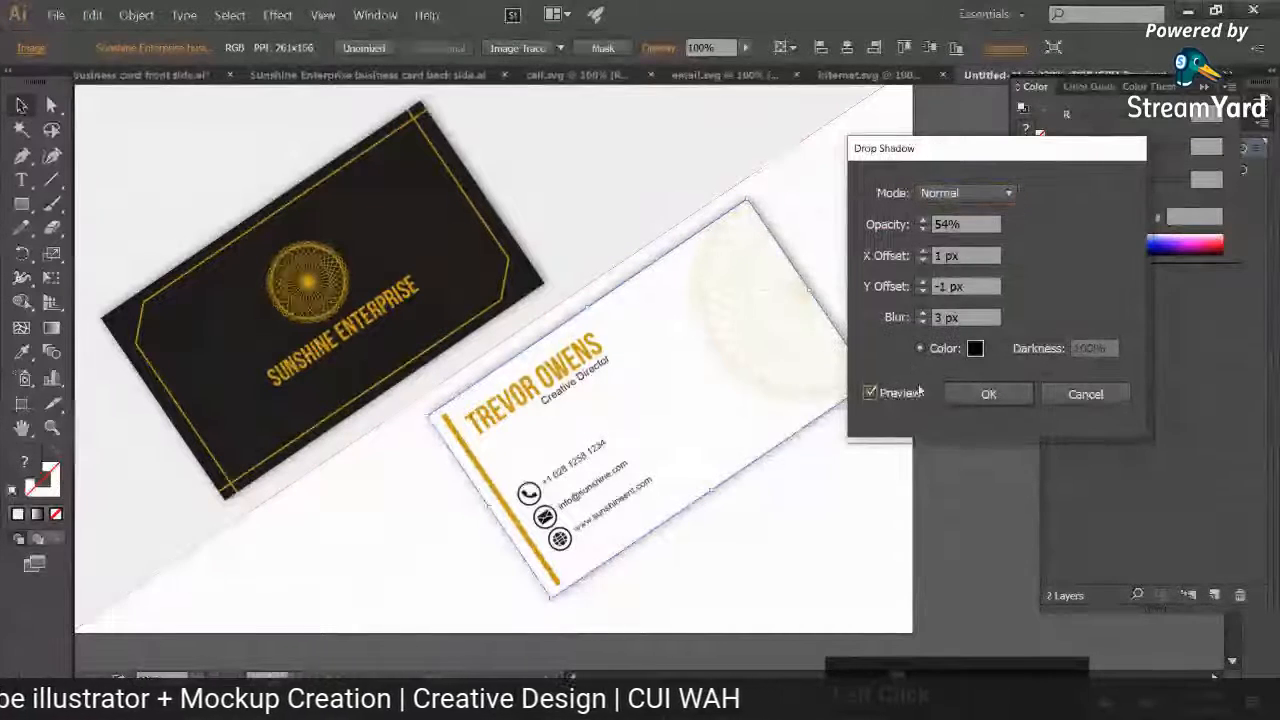
{"action": "left_click", "coordinate": [986, 394]}
{"action": "left_click", "coordinate": [851, 530]}
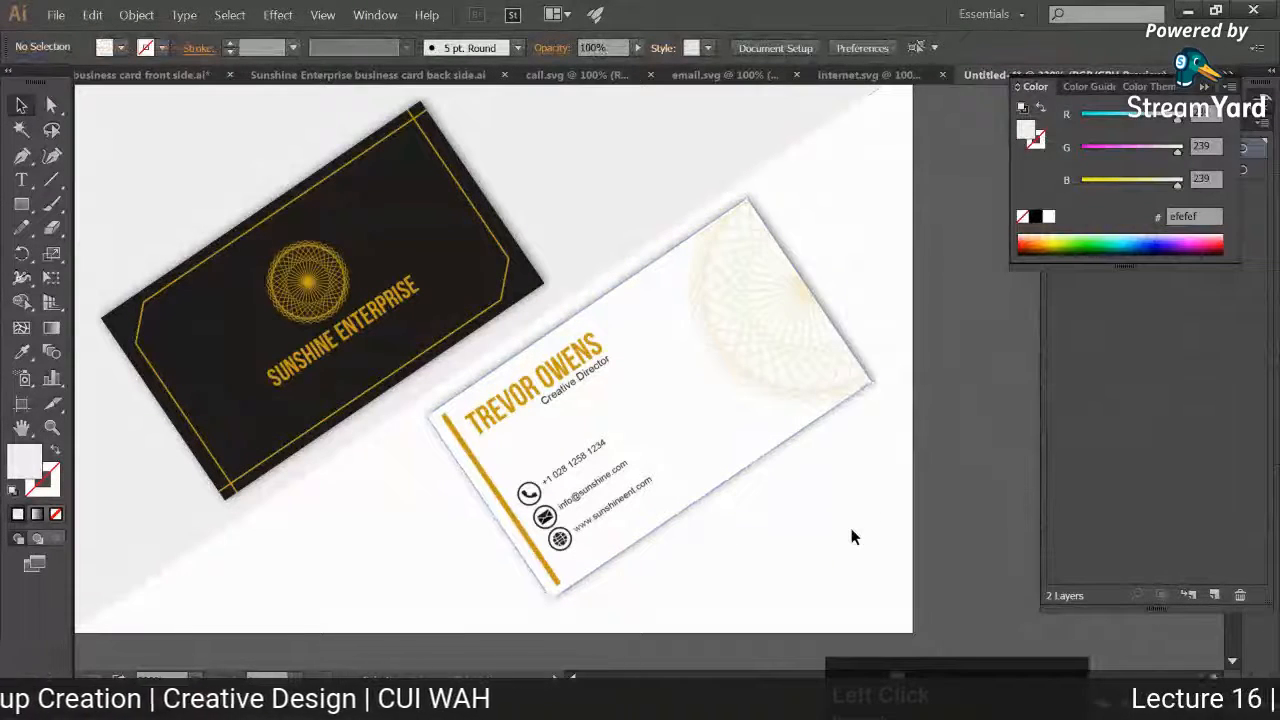
Step: Undo the drop shadow on the white card, cancelling the attempt to apply a second instance of the effect
{"action": "left_click", "coordinate": [757, 387]}
{"action": "left_click", "coordinate": [322, 14]}
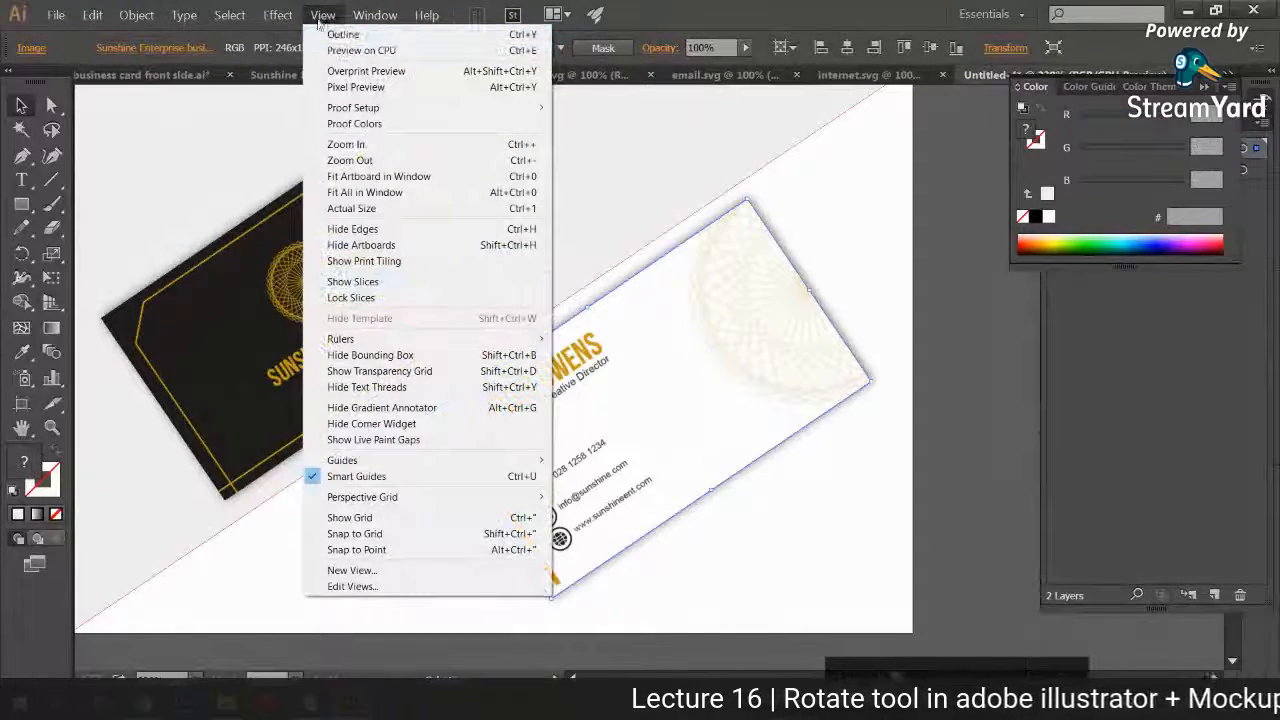
{"action": "left_click", "coordinate": [893, 264]}
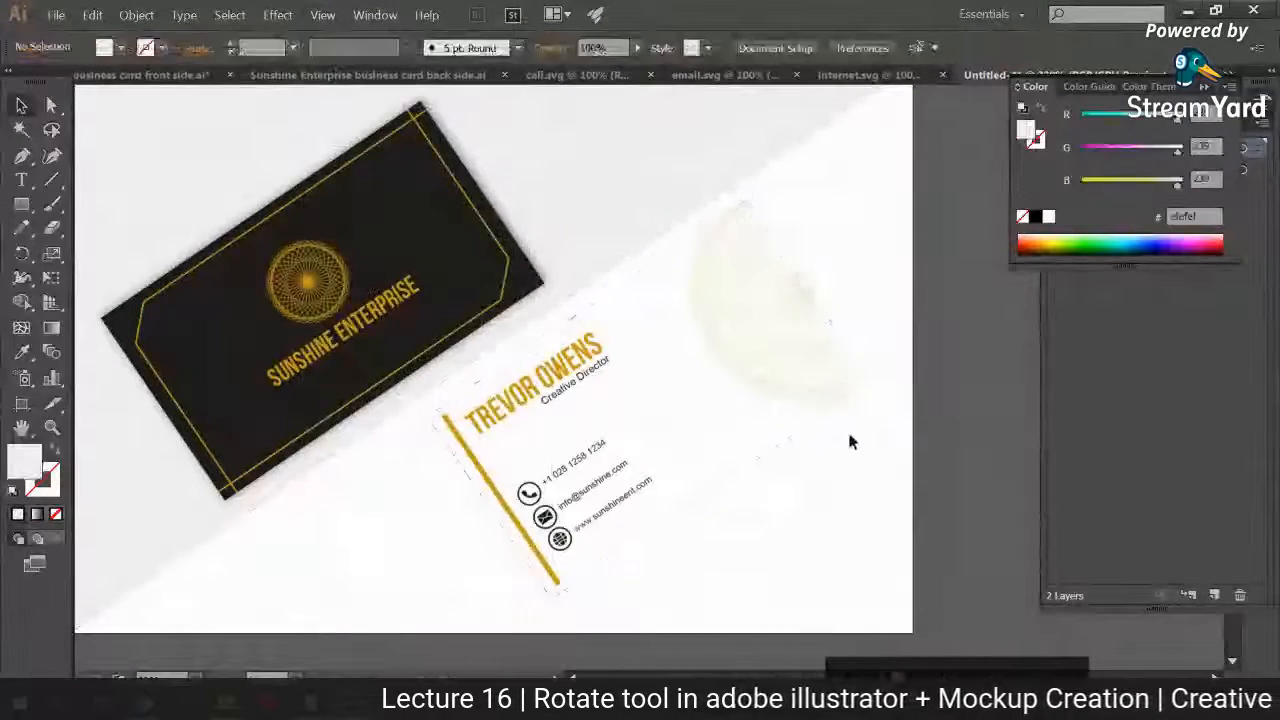
{"action": "left_click", "coordinate": [759, 339]}
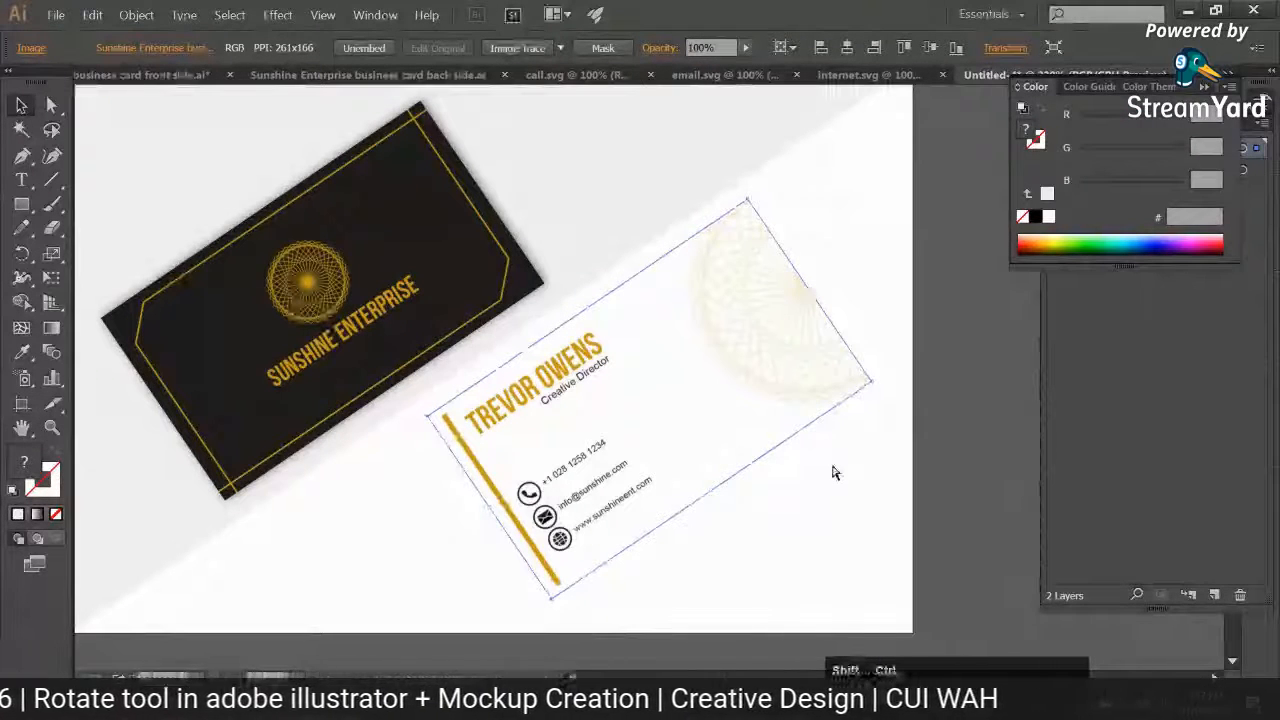
{"action": "left_click", "coordinate": [851, 532]}
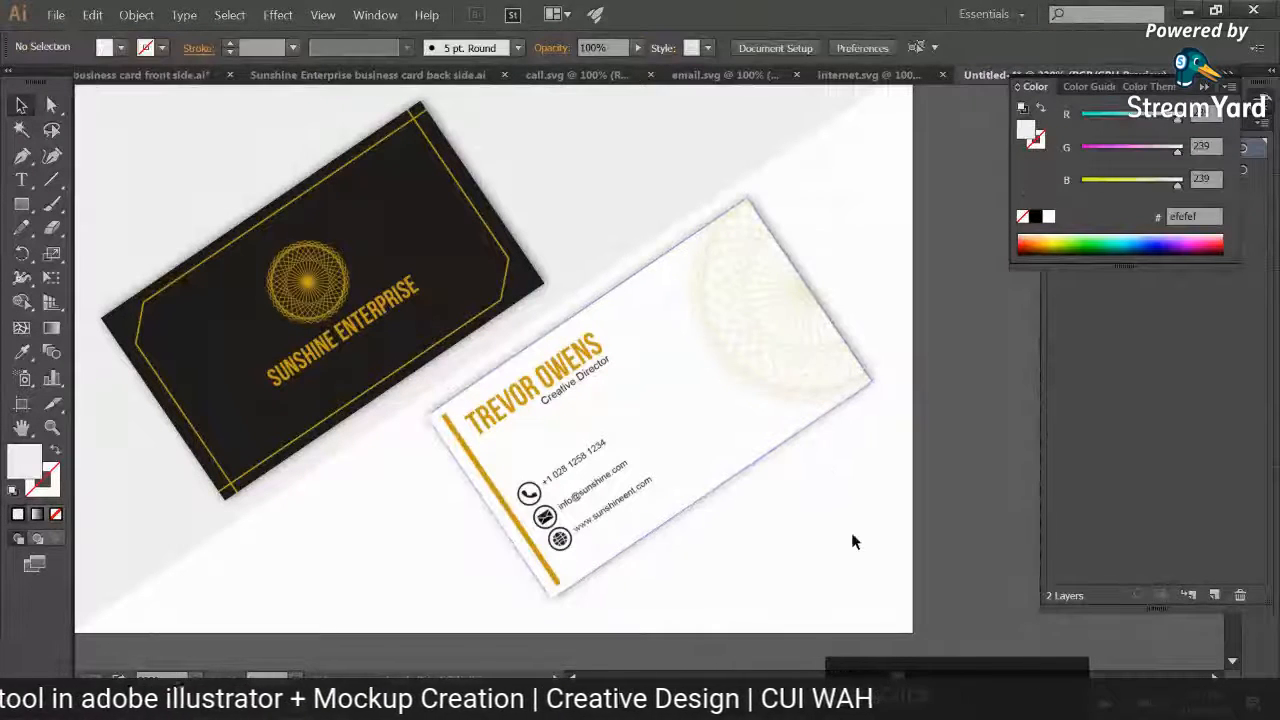
{"action": "left_click", "coordinate": [766, 392]}
{"action": "left_click", "coordinate": [277, 14]}
{"action": "mouse_move", "coordinate": [362, 231]}
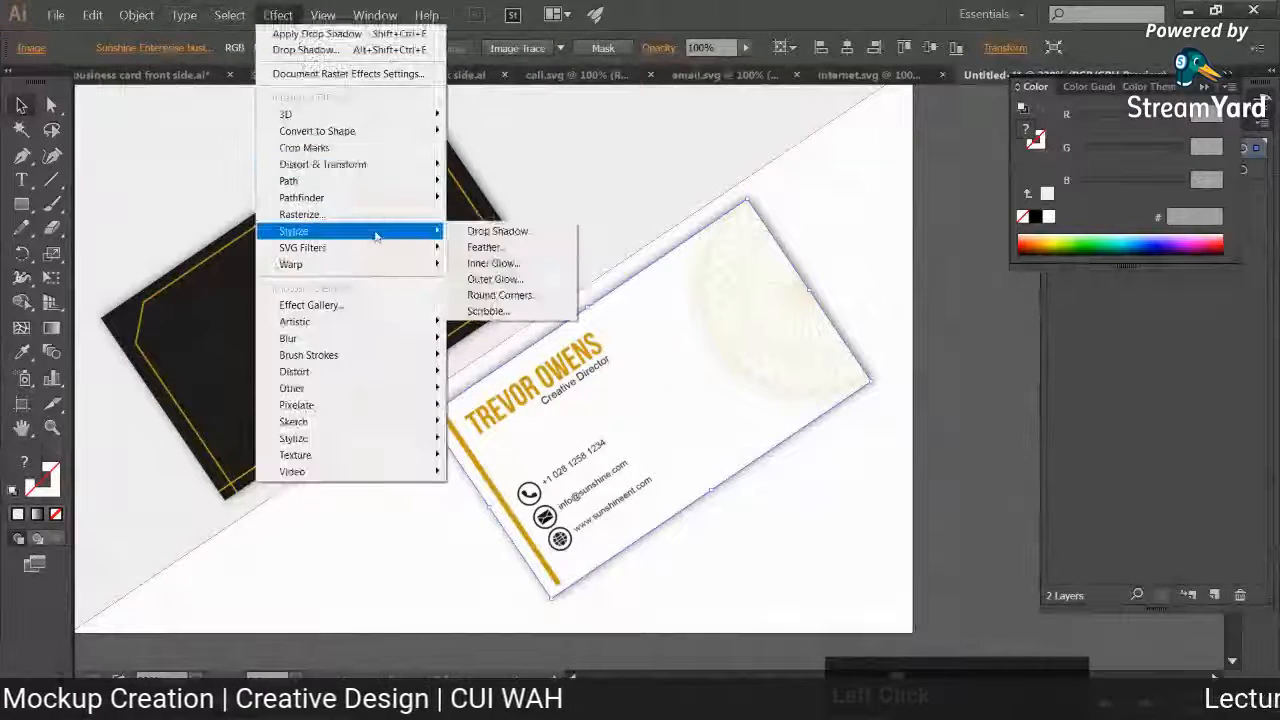
{"action": "left_click", "coordinate": [505, 231]}
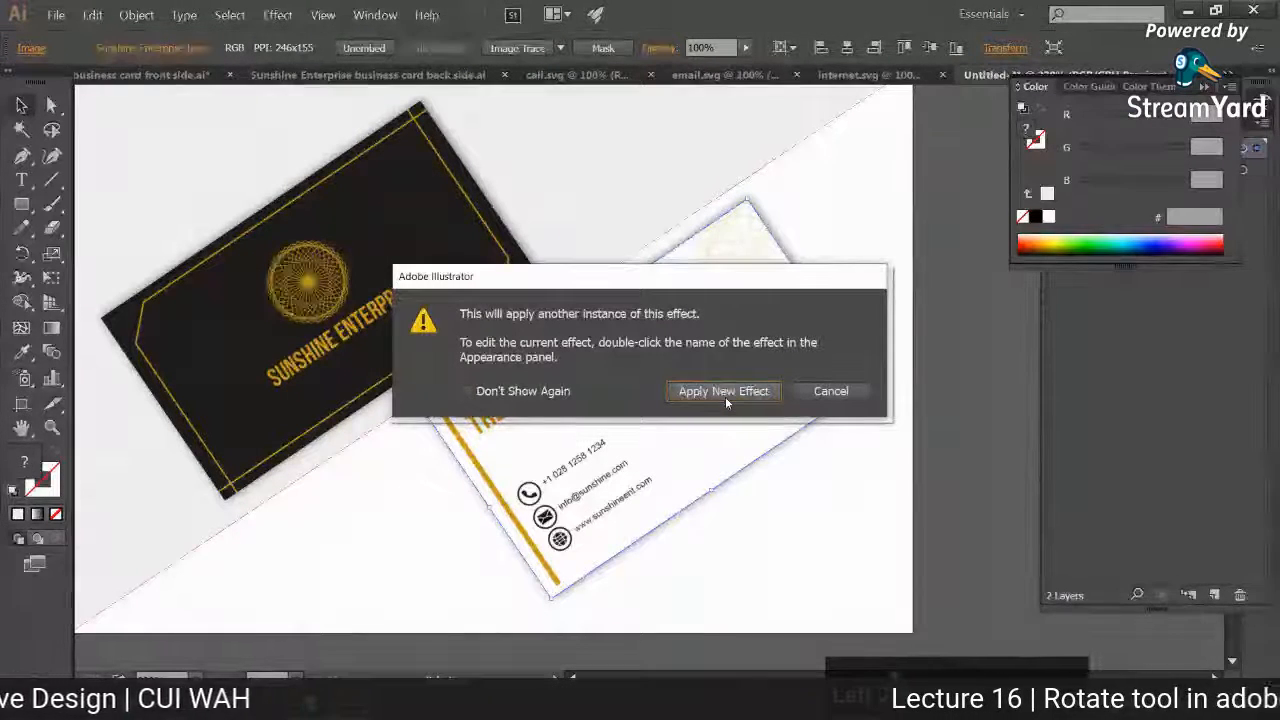
{"action": "left_click", "coordinate": [829, 393]}
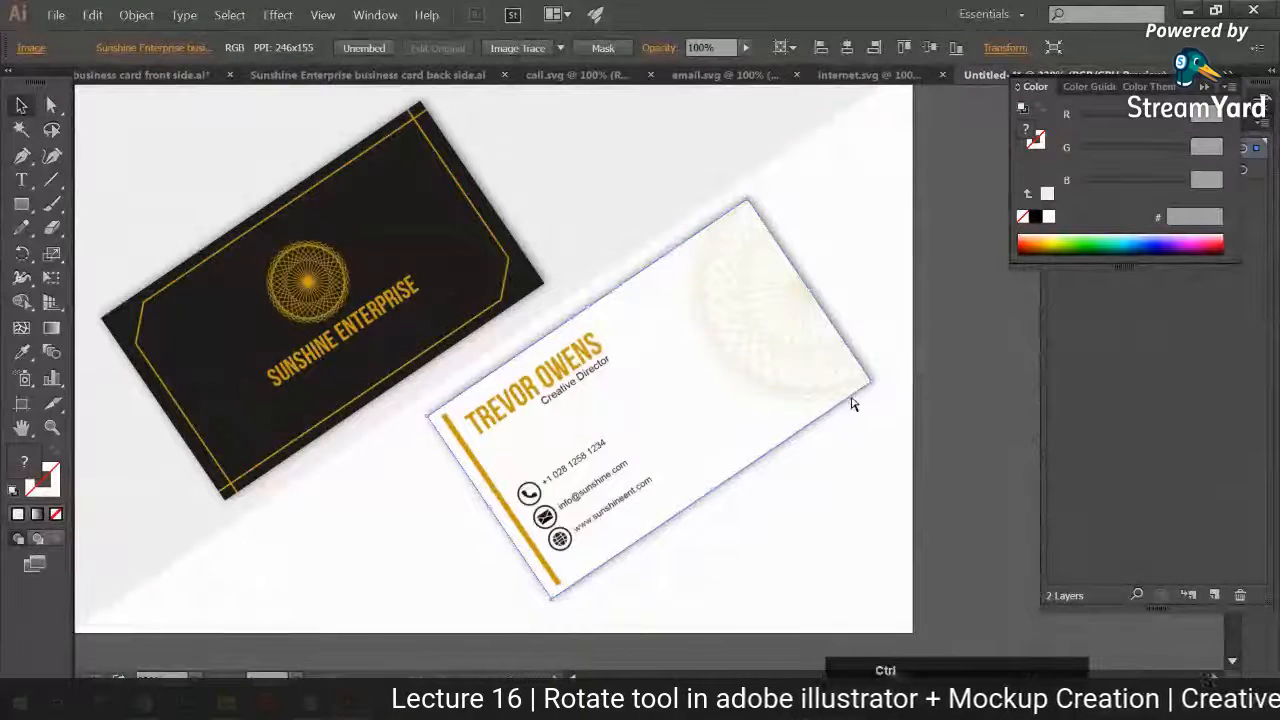
Step: Add a previewed drop shadow to the white card with 1 px X offset, -1 px Y offset and 3 px blur
{"action": "left_click", "coordinate": [277, 14]}
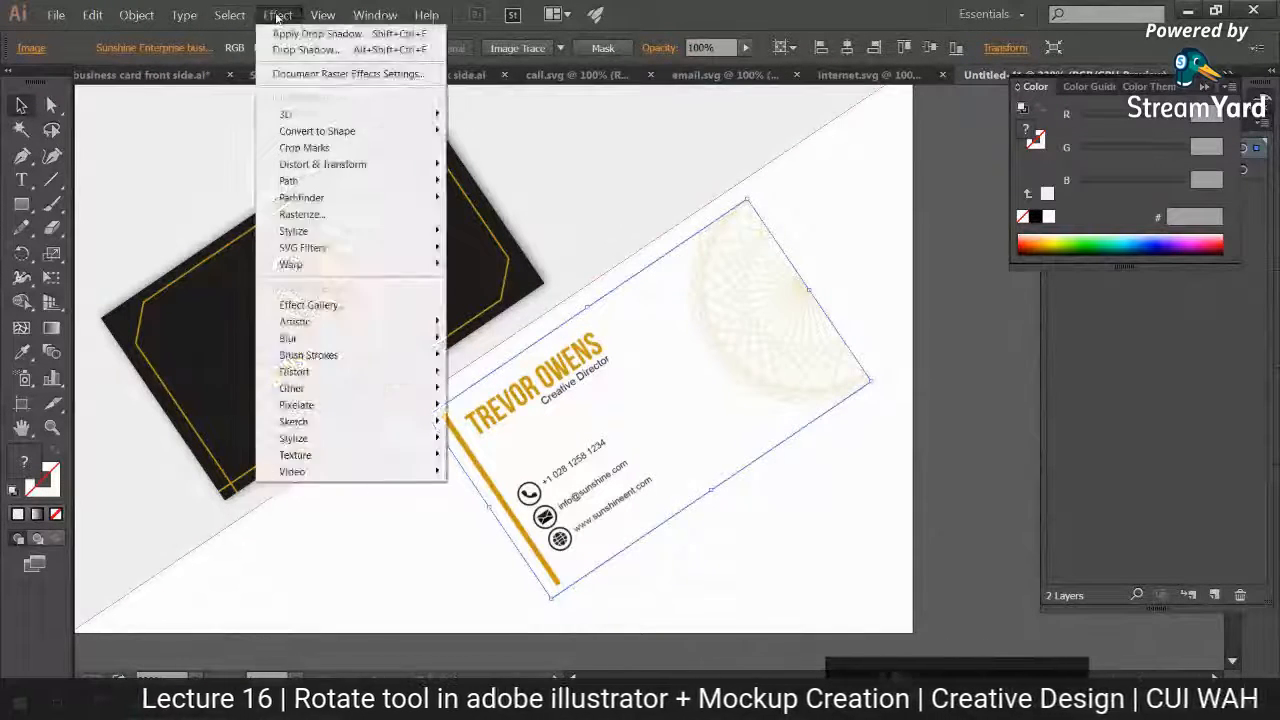
{"action": "mouse_move", "coordinate": [430, 231]}
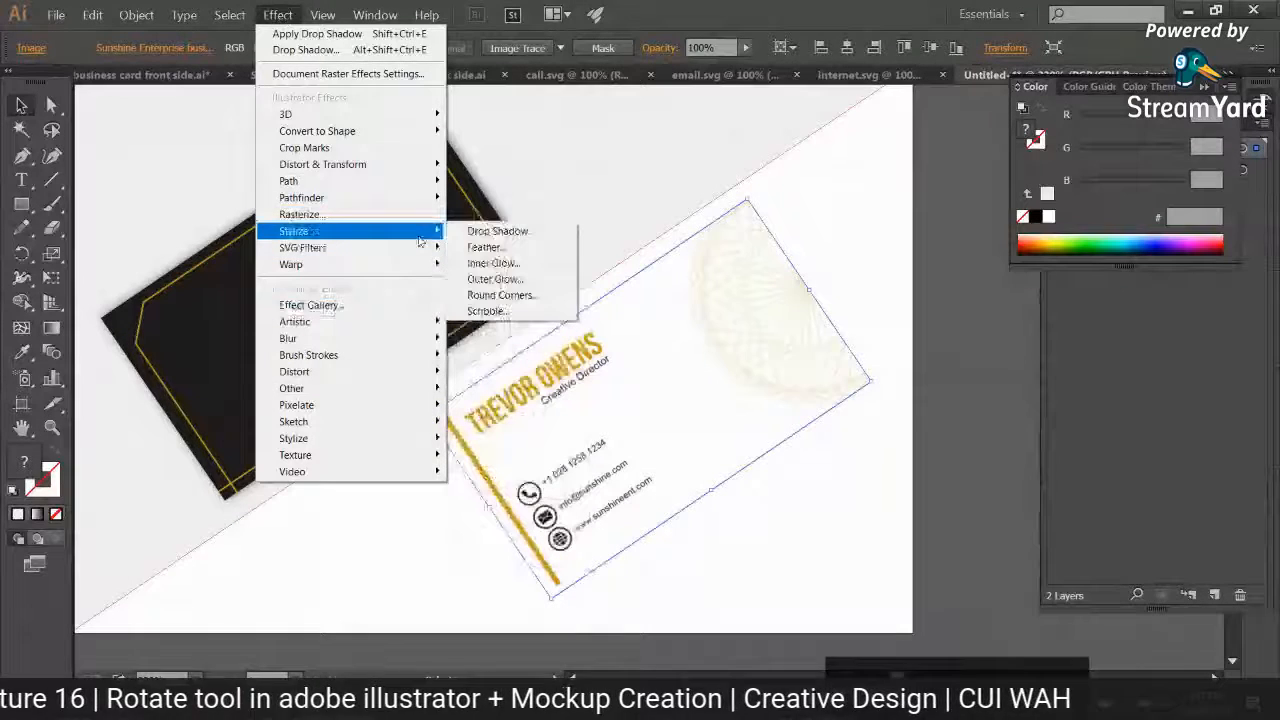
{"action": "left_click", "coordinate": [495, 231]}
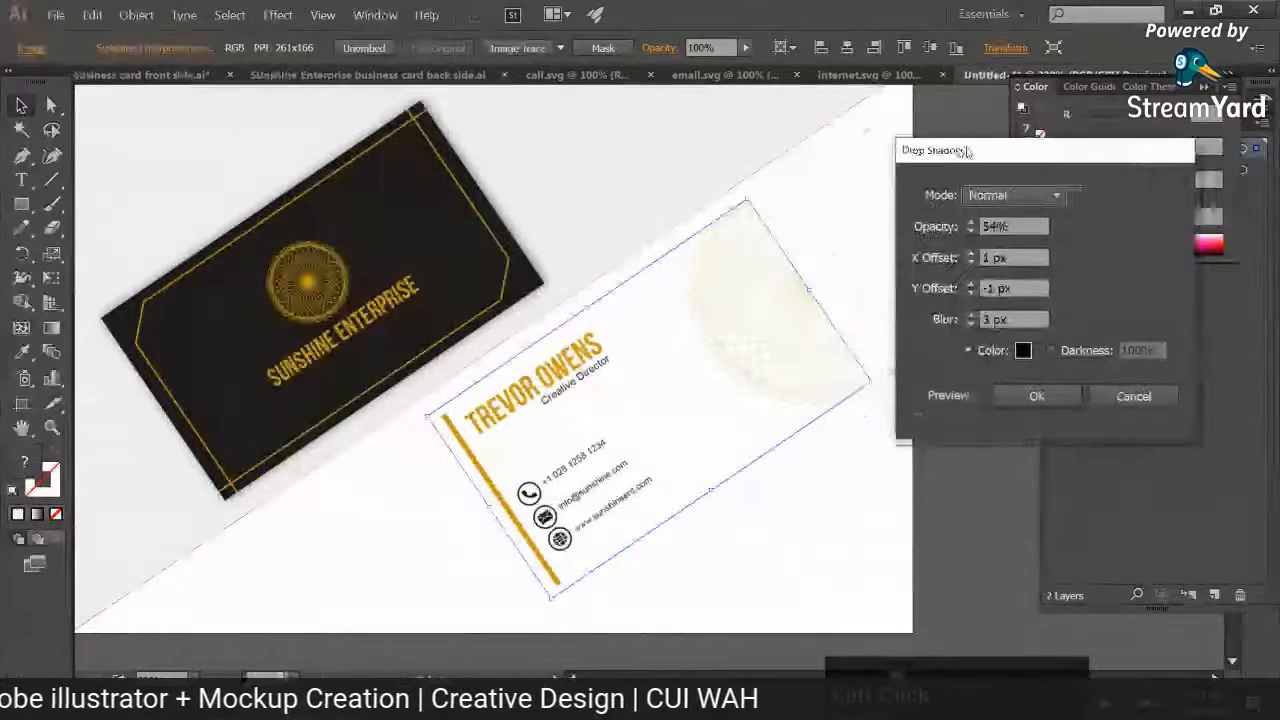
{"action": "left_click", "coordinate": [945, 395]}
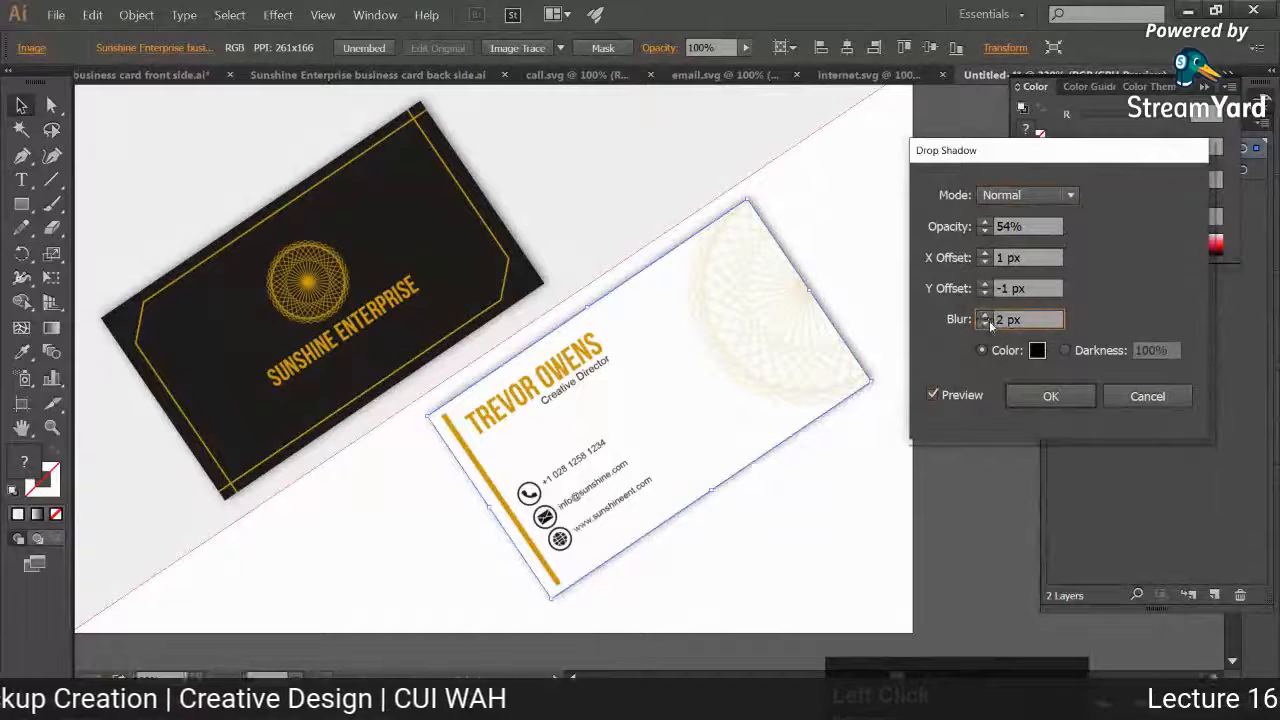
{"action": "left_click", "coordinate": [985, 315]}
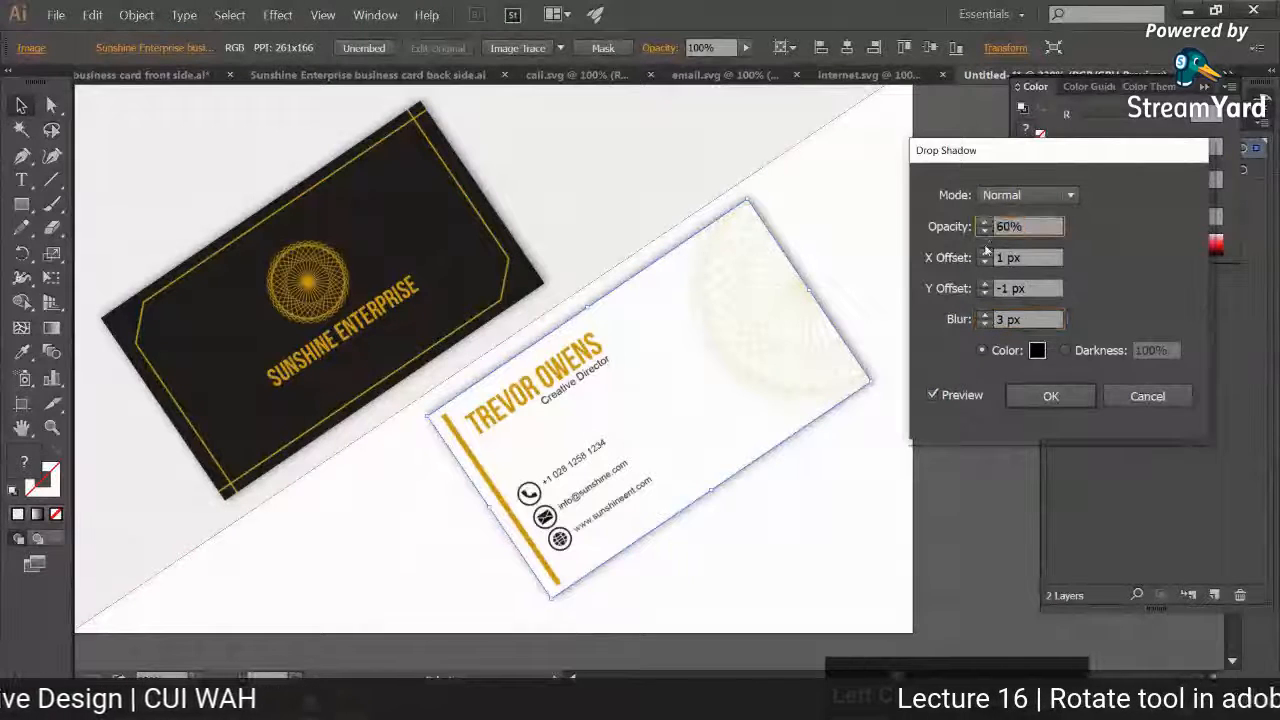
Step: Lower the white card's shadow opacity to 22% and apply the effect
{"action": "left_click", "coordinate": [985, 232], "text": "shift"}
{"action": "left_click", "coordinate": [985, 232], "text": "shift"}
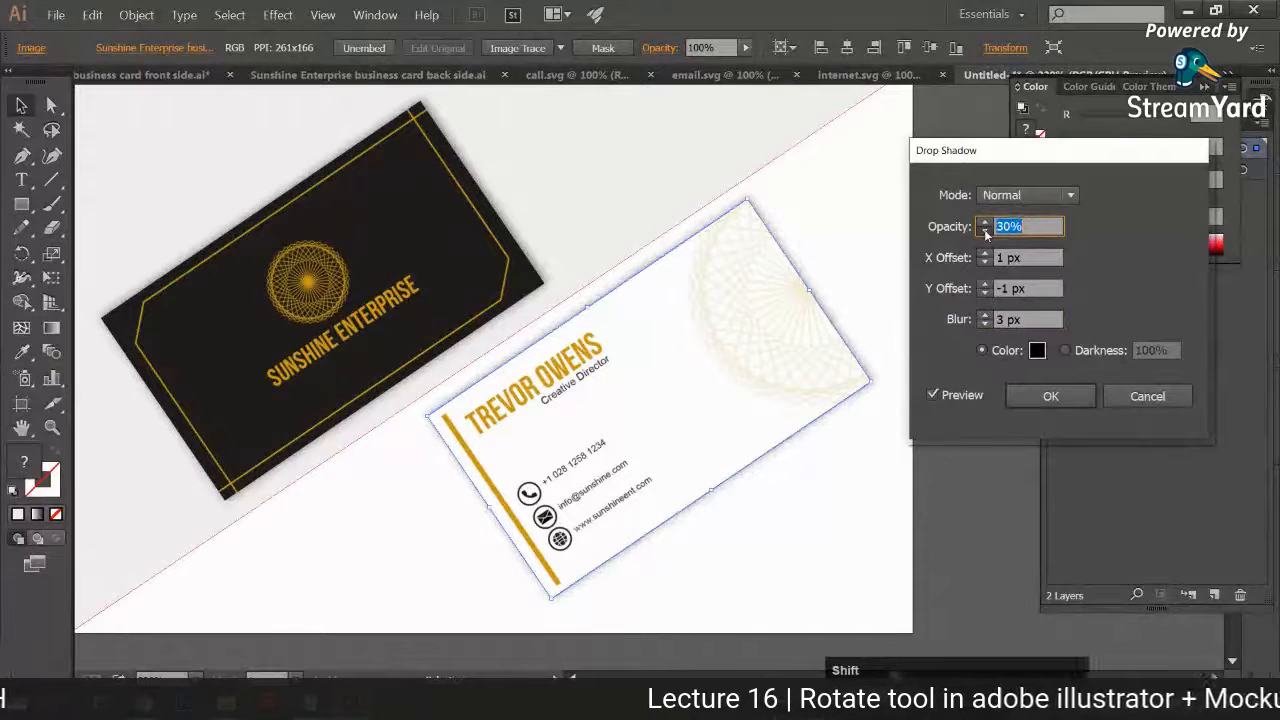
{"action": "left_click", "coordinate": [985, 232], "text": "shift"}
{"action": "left_click", "coordinate": [985, 232], "text": "shift"}
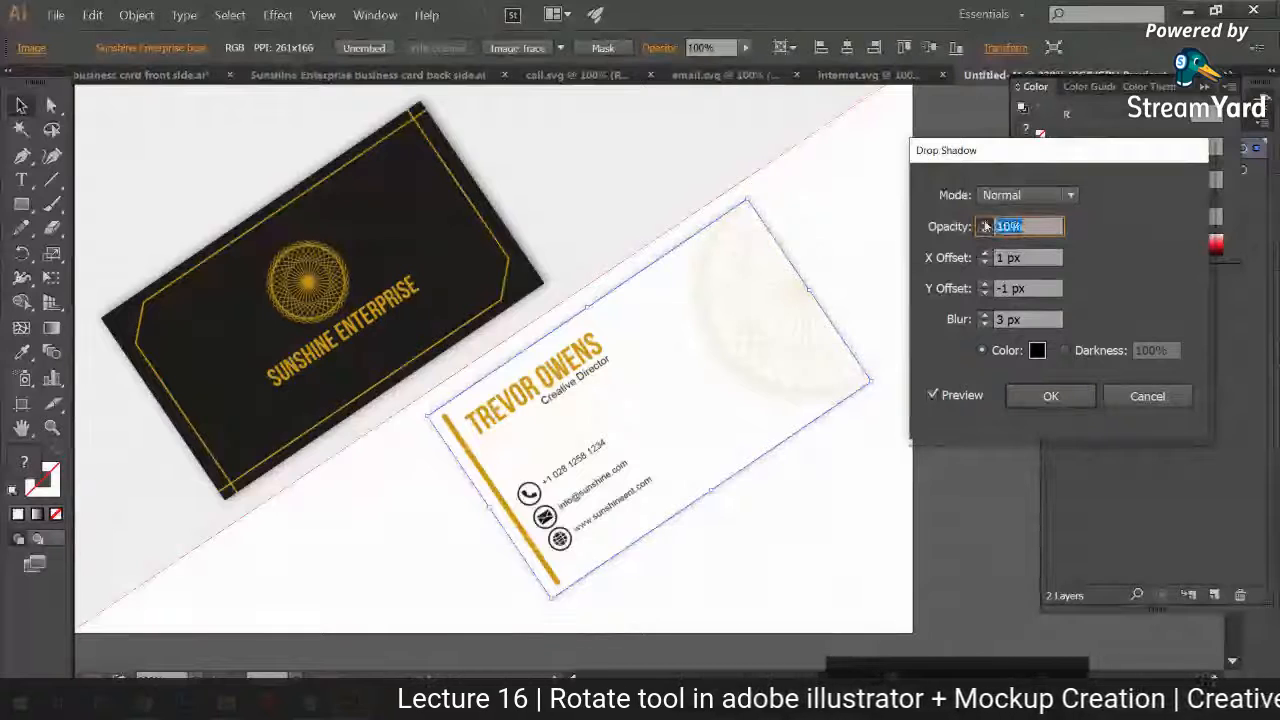
{"action": "left_click", "coordinate": [985, 224]}
{"action": "left_click", "coordinate": [985, 223], "text": "shift"}
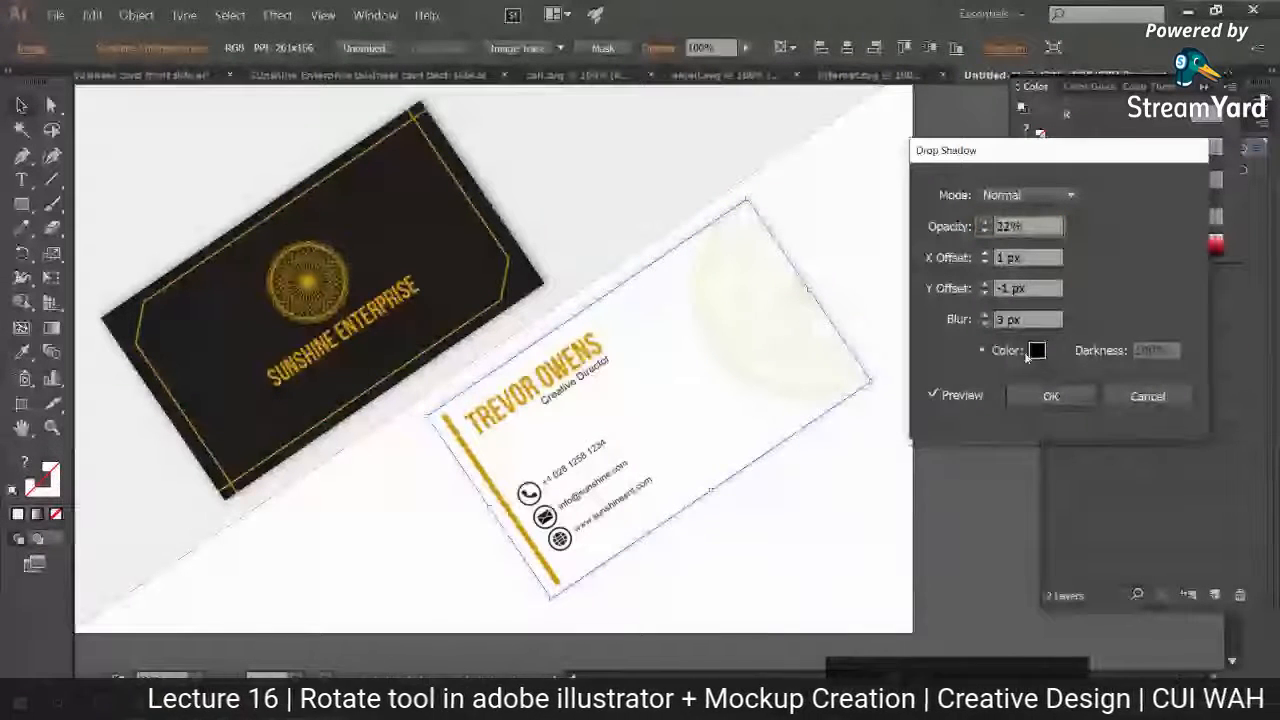
{"action": "left_click", "coordinate": [1051, 396]}
{"action": "left_click", "coordinate": [924, 515]}
Step: Shift the white card slightly up and right and the black card slightly right on the mockup background
{"action": "key", "text": "ctrl+minus"}
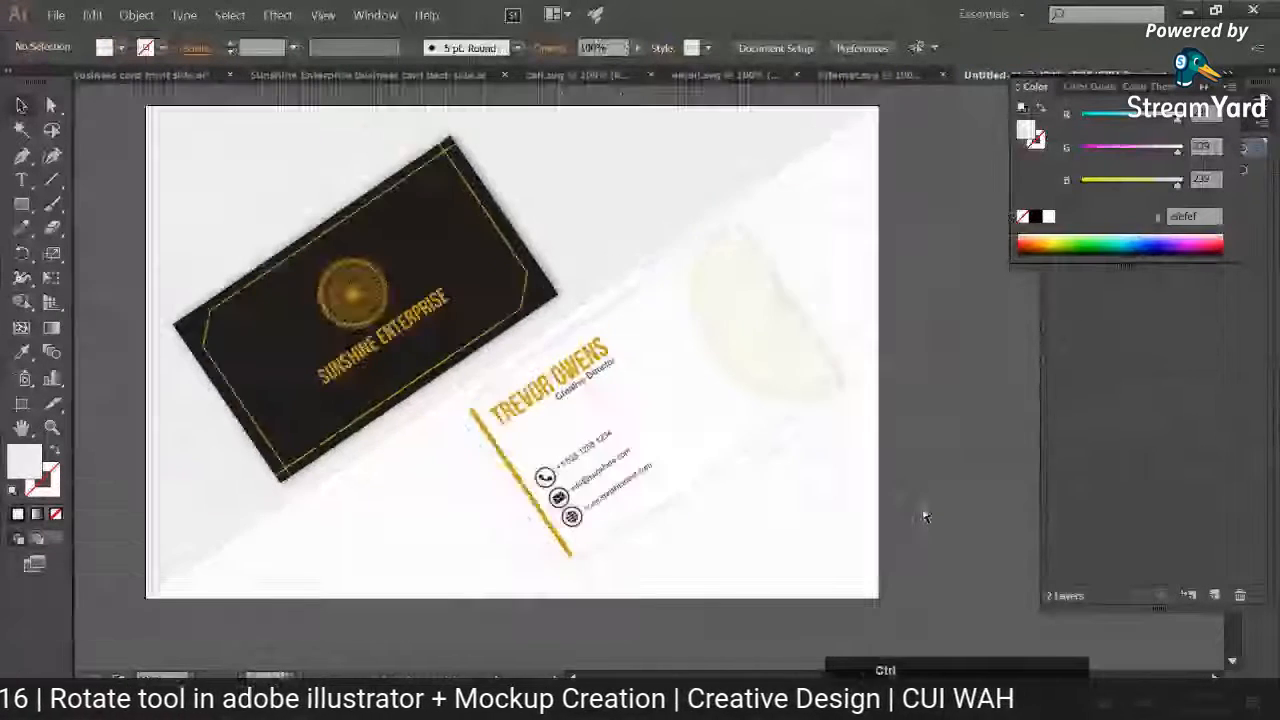
{"action": "left_click_drag", "start_coordinate": [677, 411], "coordinate": [689, 394]}
{"action": "left_click_drag", "start_coordinate": [475, 316], "coordinate": [497, 319]}
{"action": "left_click", "coordinate": [725, 497]}
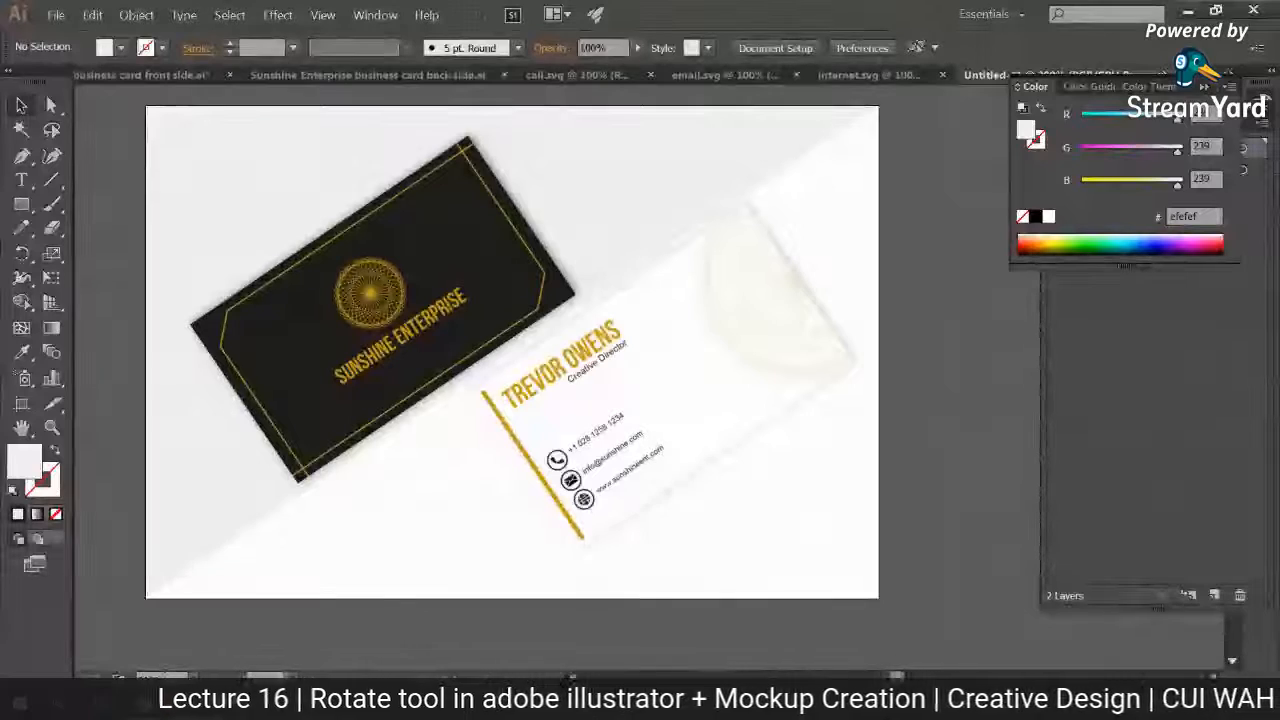
Step: Switch to the browser and open the Flaticon page with the website icon results
{"action": "mouse_move", "coordinate": [176, 704]}
{"action": "left_click", "coordinate": [88, 622]}
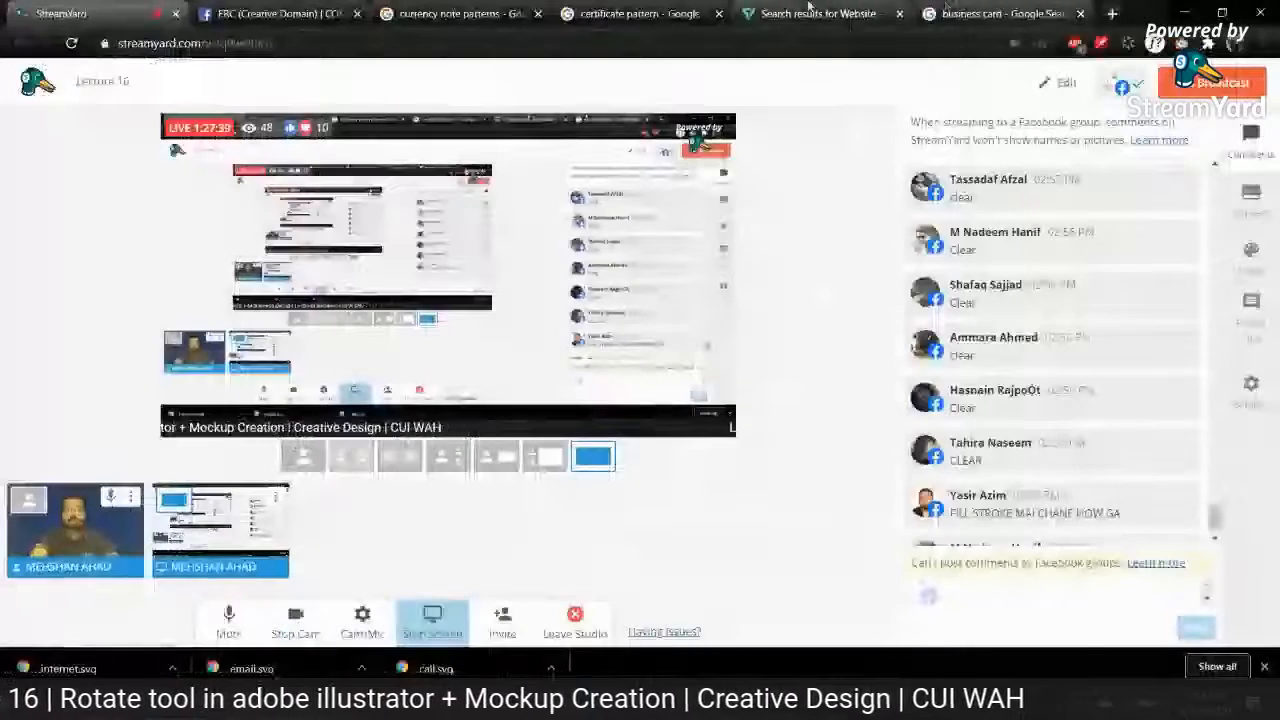
{"action": "left_click", "coordinate": [810, 13]}
{"action": "left_click", "coordinate": [1017, 139]}
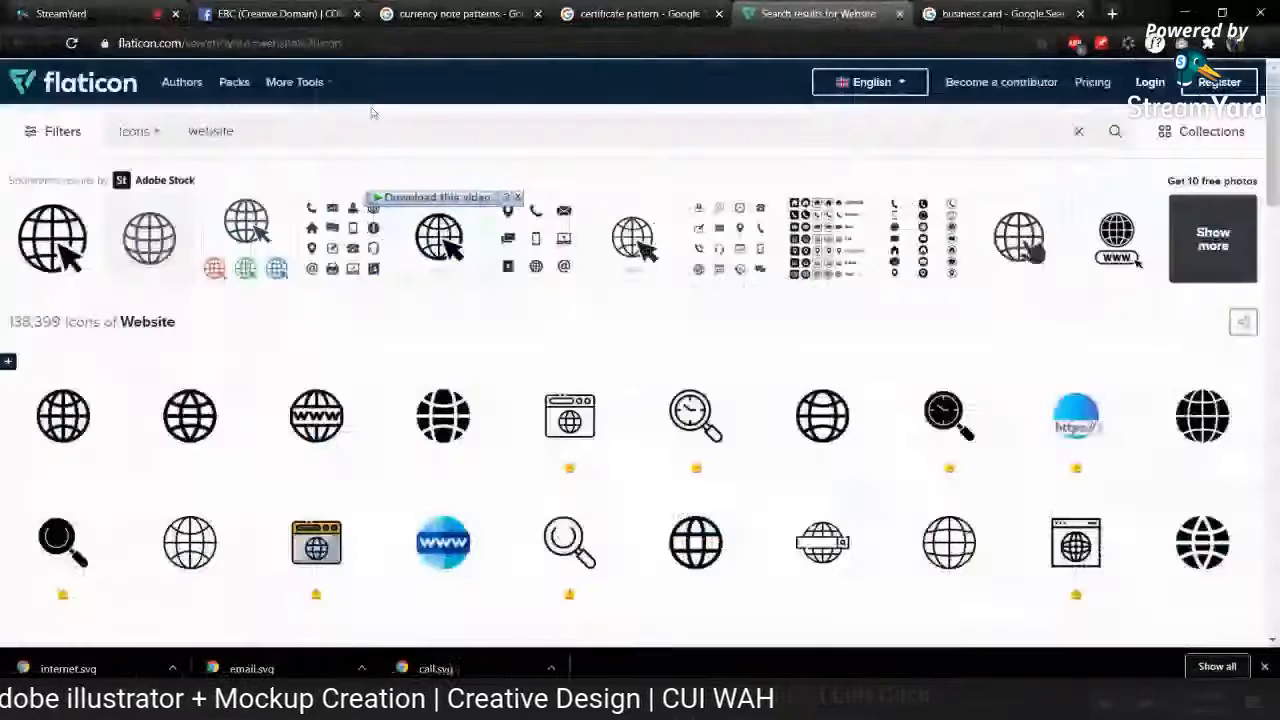
{"action": "triple_click", "coordinate": [345, 123]}
{"action": "type", "text": "3300"}
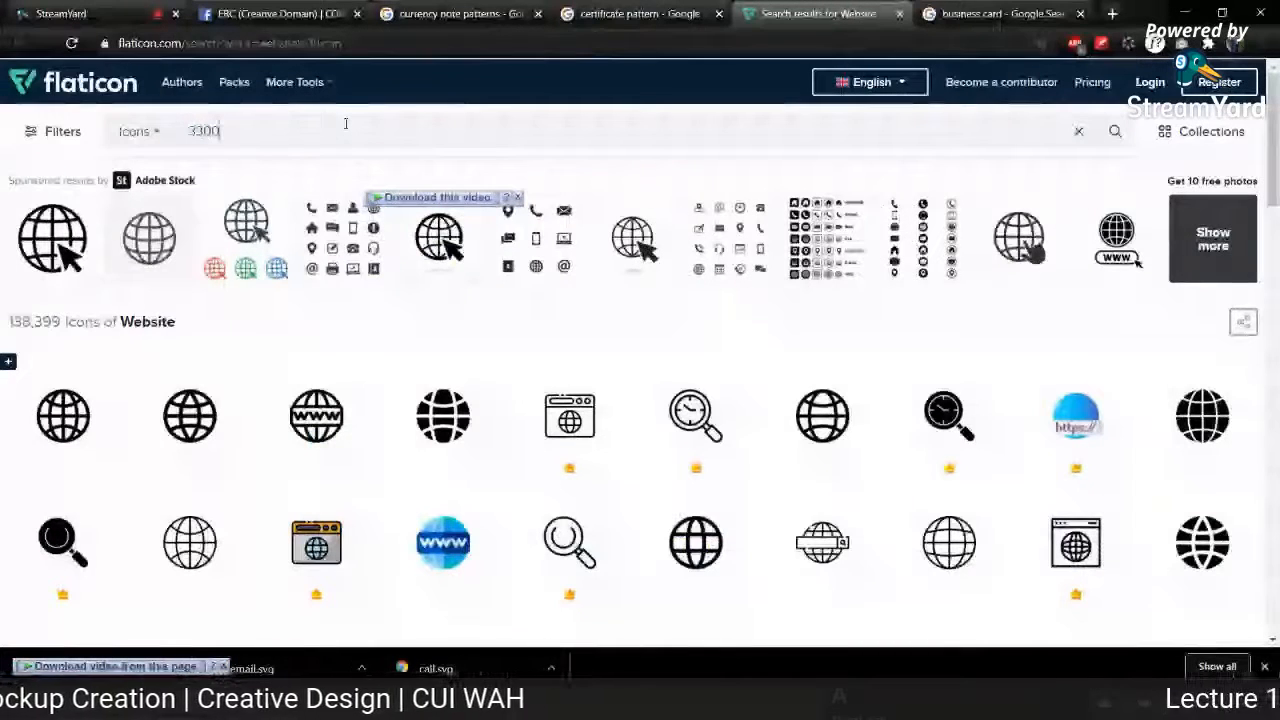
{"action": "type", "text": " c"}
{"action": "key", "text": "BackSpace"}
{"action": "key", "text": "BackSpace"}
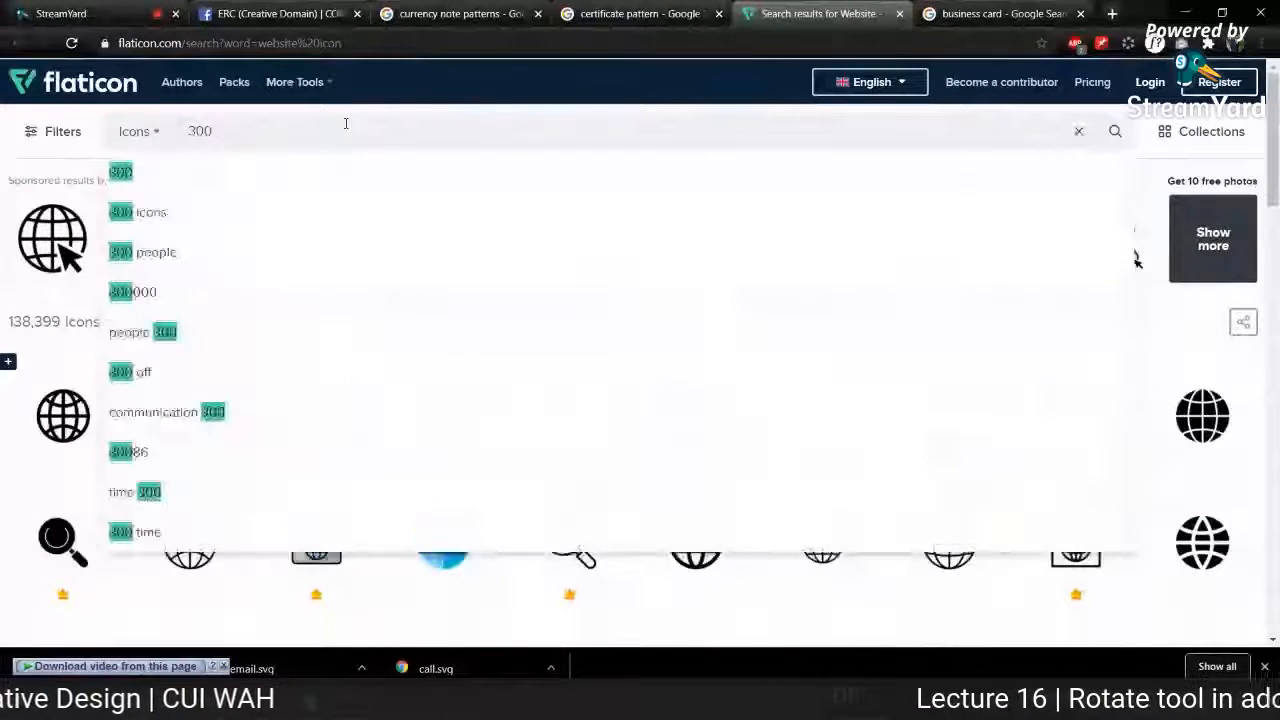
{"action": "type", "text": "p"}
{"action": "key", "text": "BackSpace"}
{"action": "key", "text": "BackSpace"}
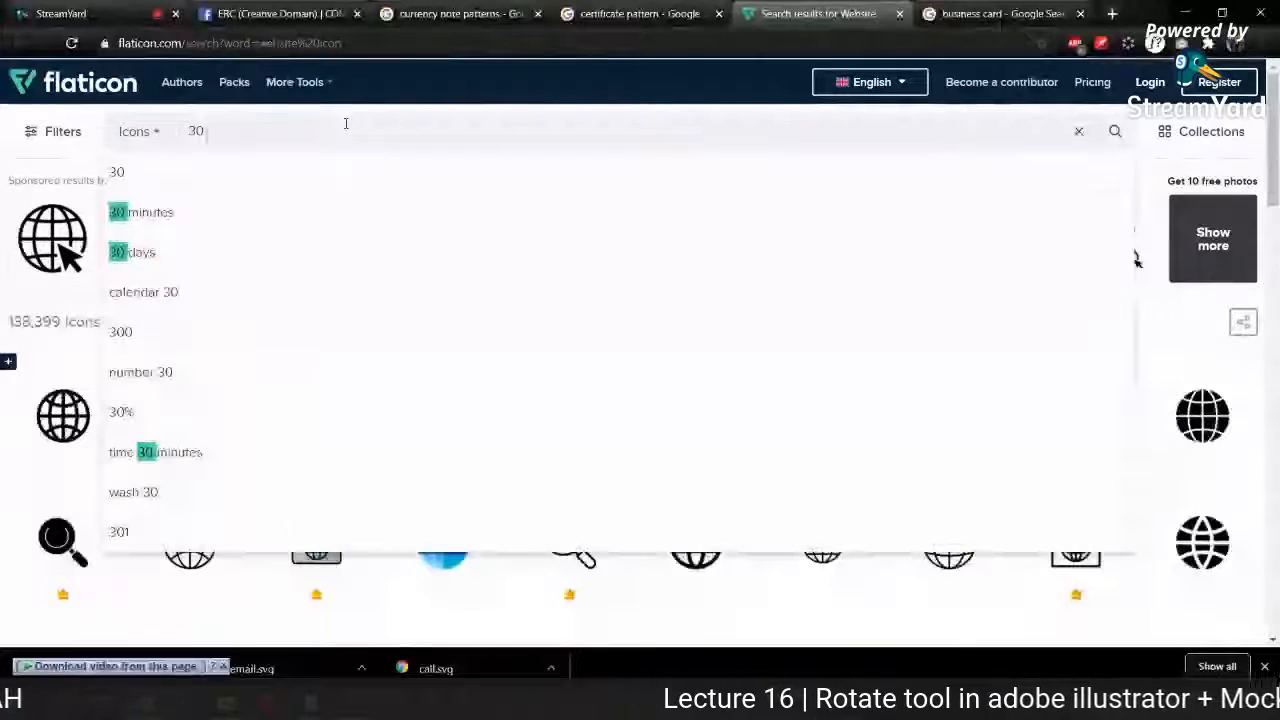
{"action": "type", "text": "dp"}
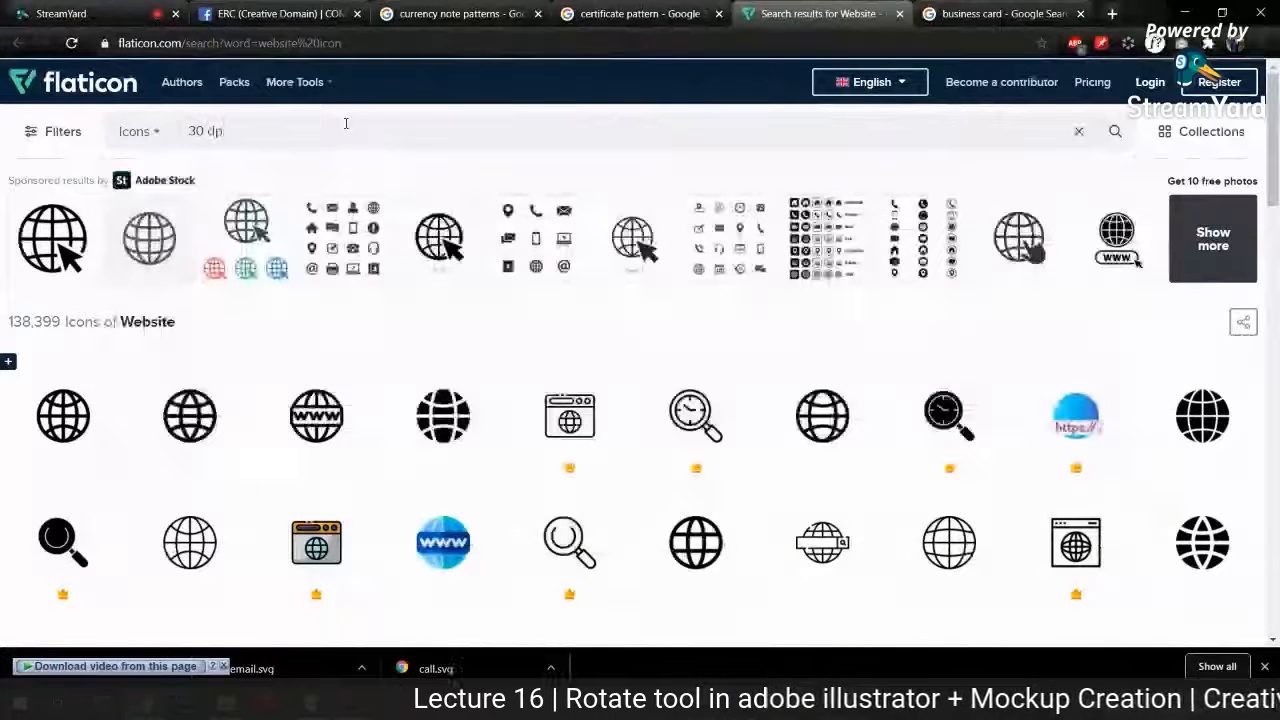
Step: Search Flaticon for "resolution" icons and look through the results
{"action": "key", "text": "ctrl+a"}
{"action": "type", "text": "resolution"}
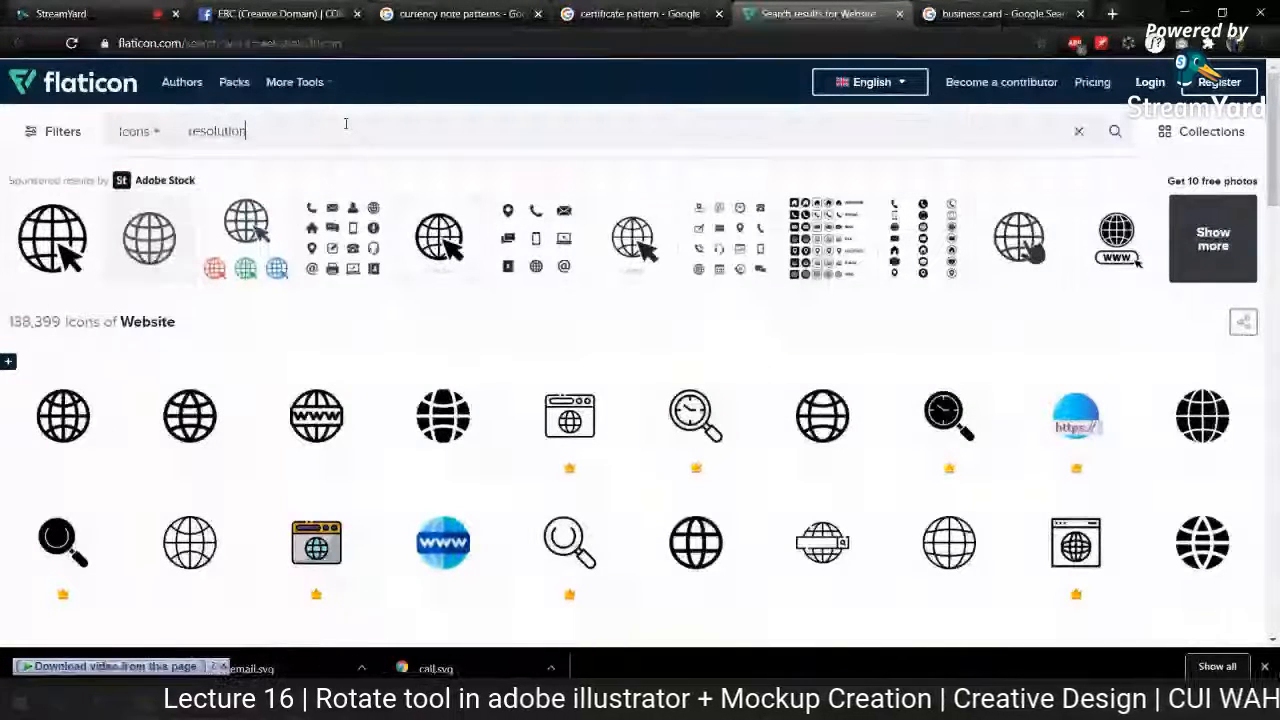
{"action": "key", "text": "Return"}
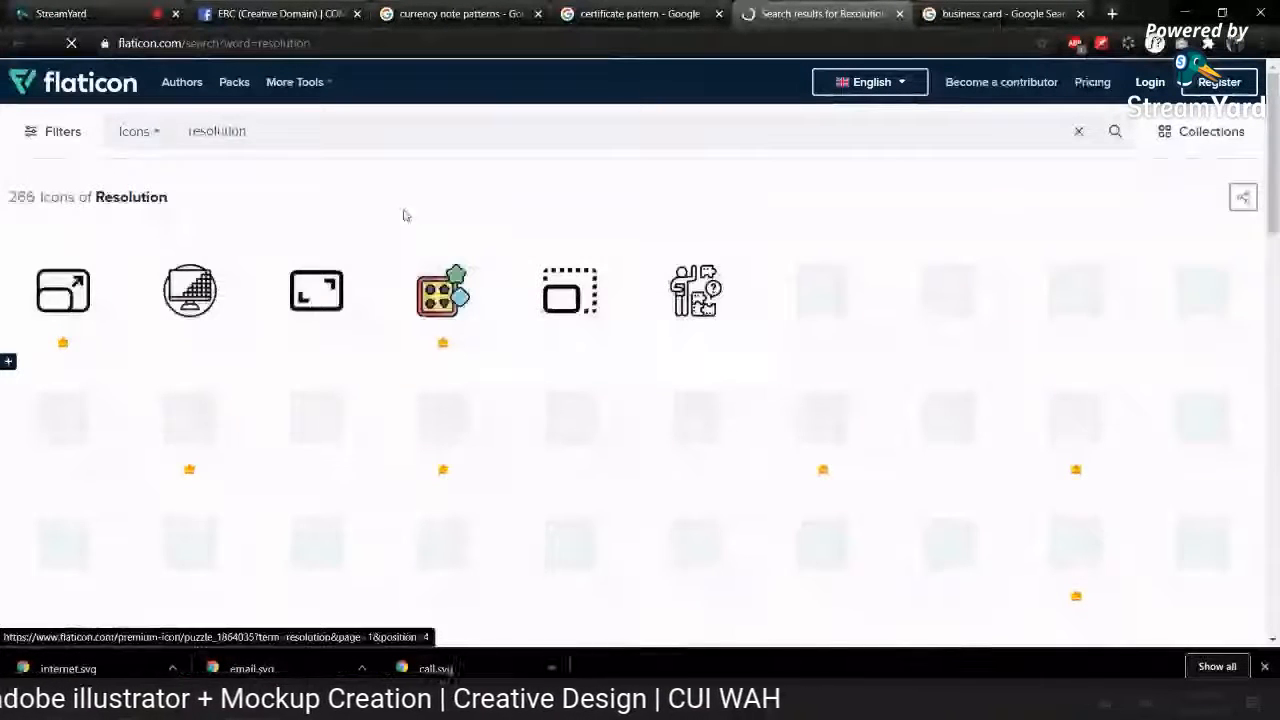
{"action": "scroll", "coordinate": [557, 314], "scroll_direction": "down", "scroll_amount": 1}
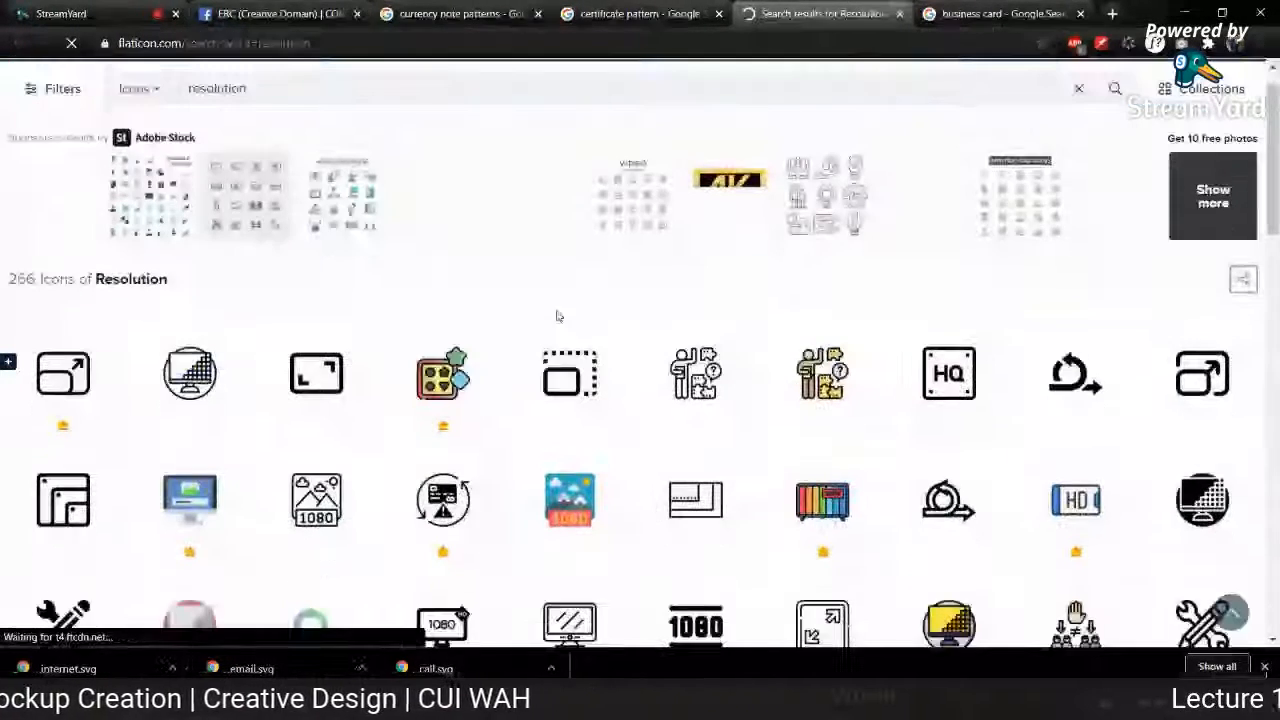
Step: Download the square HQ icon from Flaticon as a free SVG and switch to Illustrator with the file open
{"action": "right_click", "coordinate": [797, 343]}
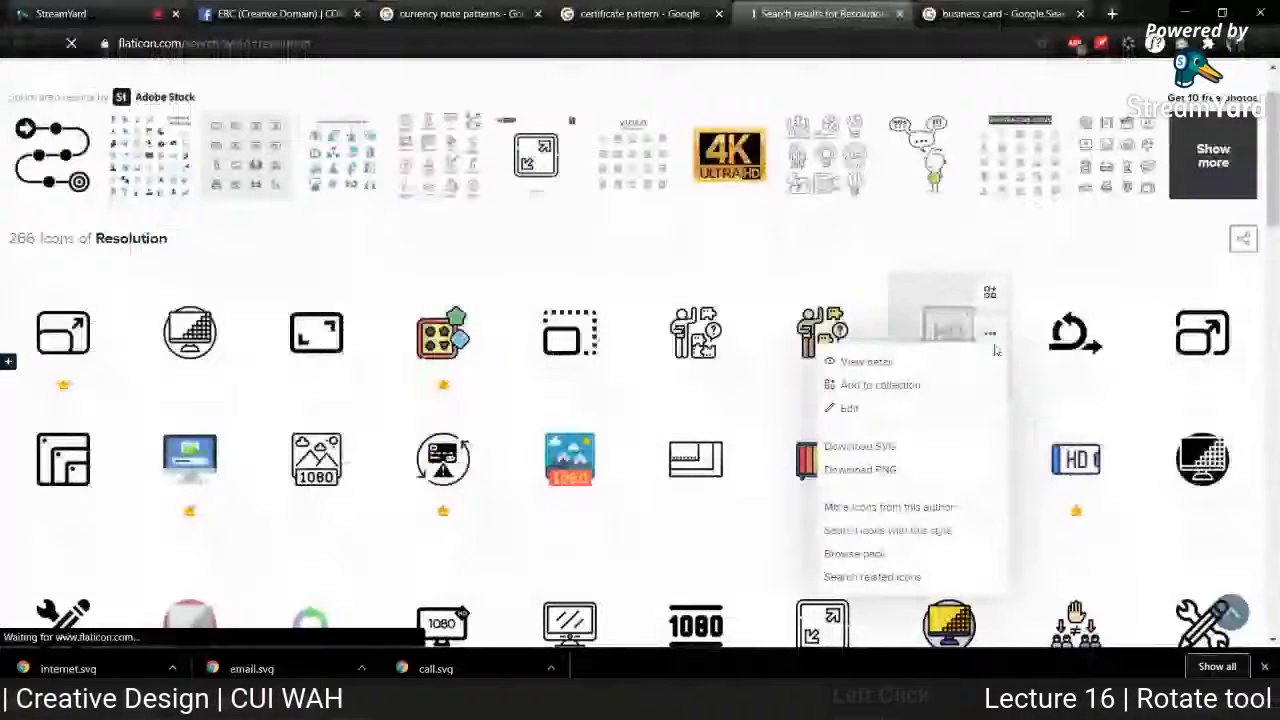
{"action": "left_click", "coordinate": [888, 450]}
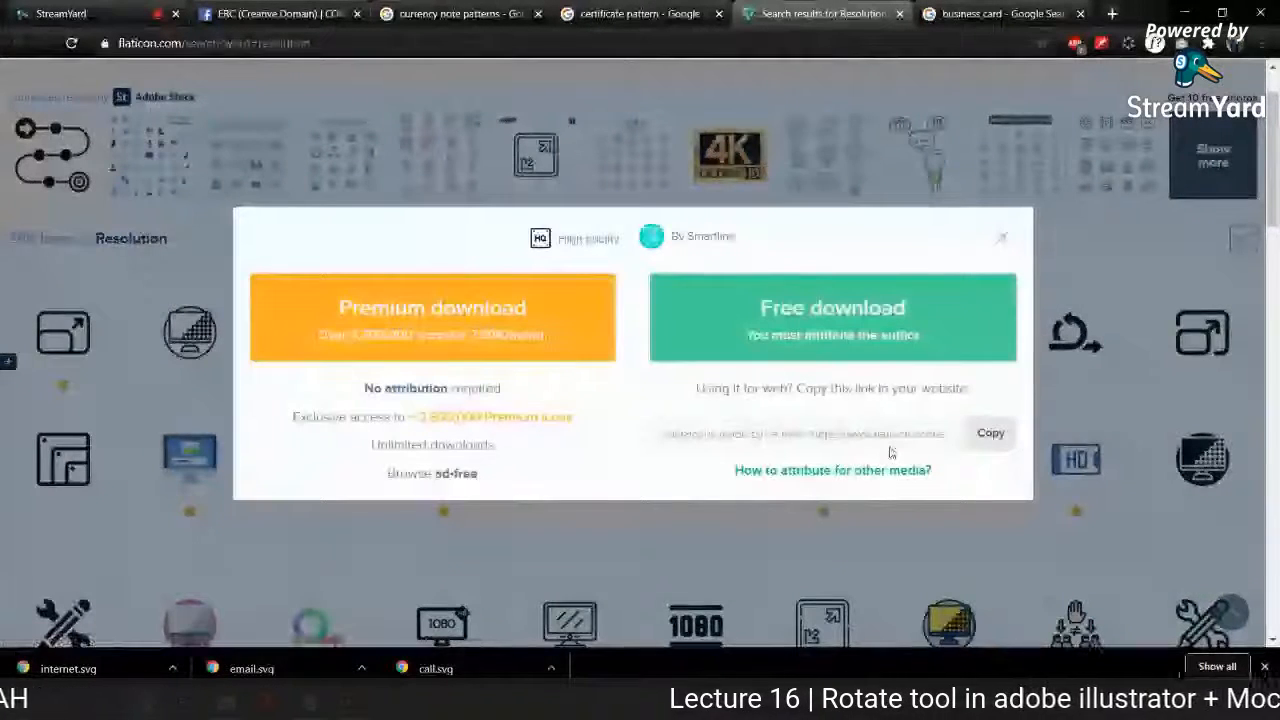
{"action": "left_click", "coordinate": [809, 330]}
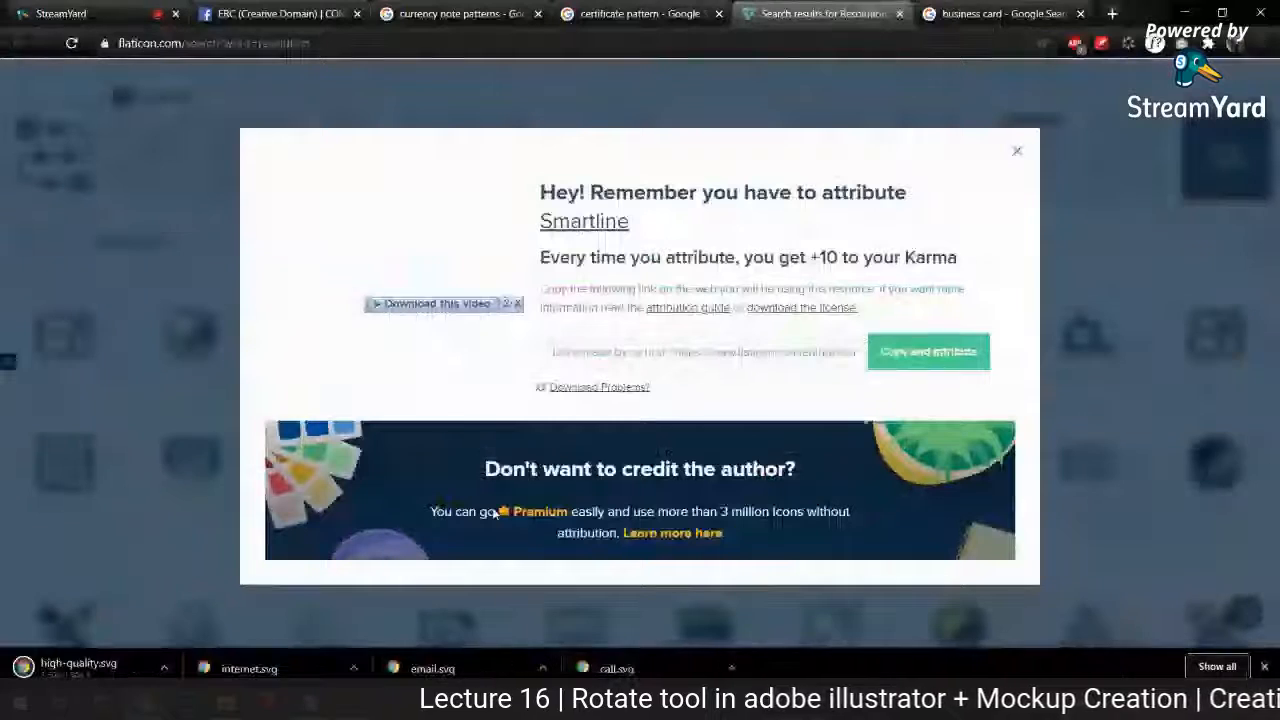
{"action": "left_click", "coordinate": [1185, 13]}
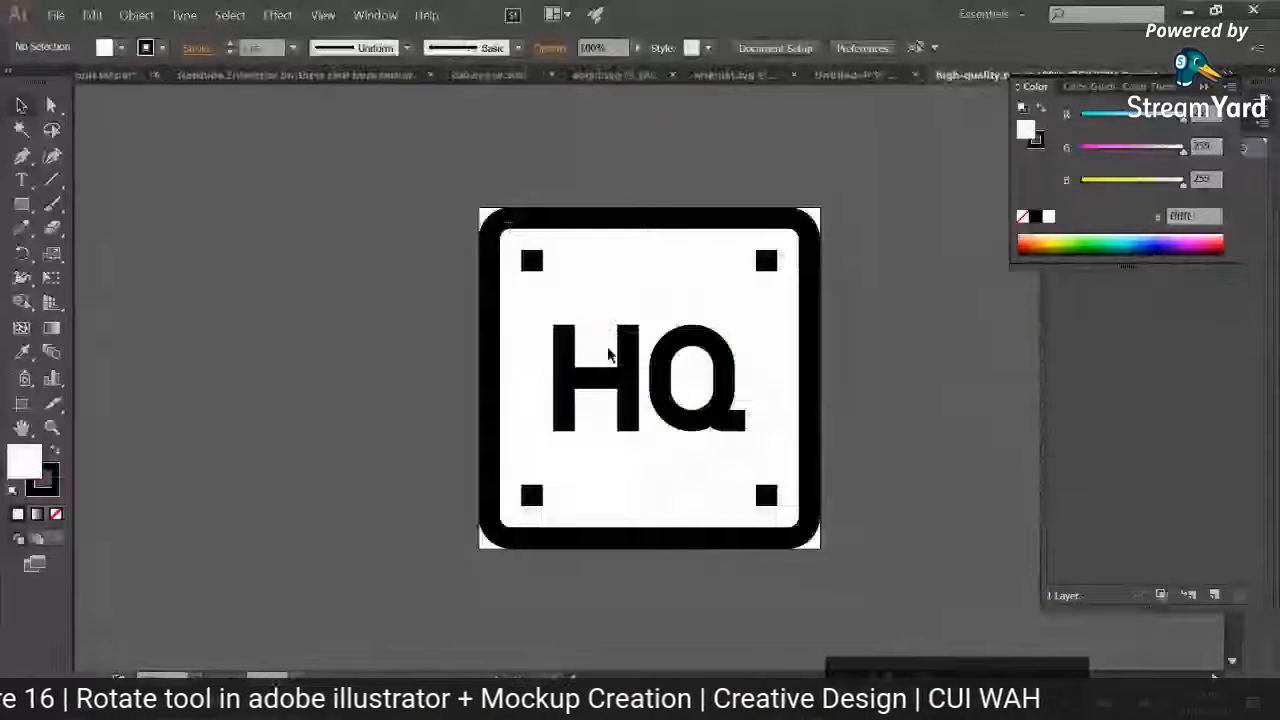
Step: Copy the HQ icon into the business card mockup document and scale it down to a small icon
{"action": "left_click", "coordinate": [611, 343]}
{"action": "key", "text": "ctrl+c"}
{"action": "left_click", "coordinate": [850, 75]}
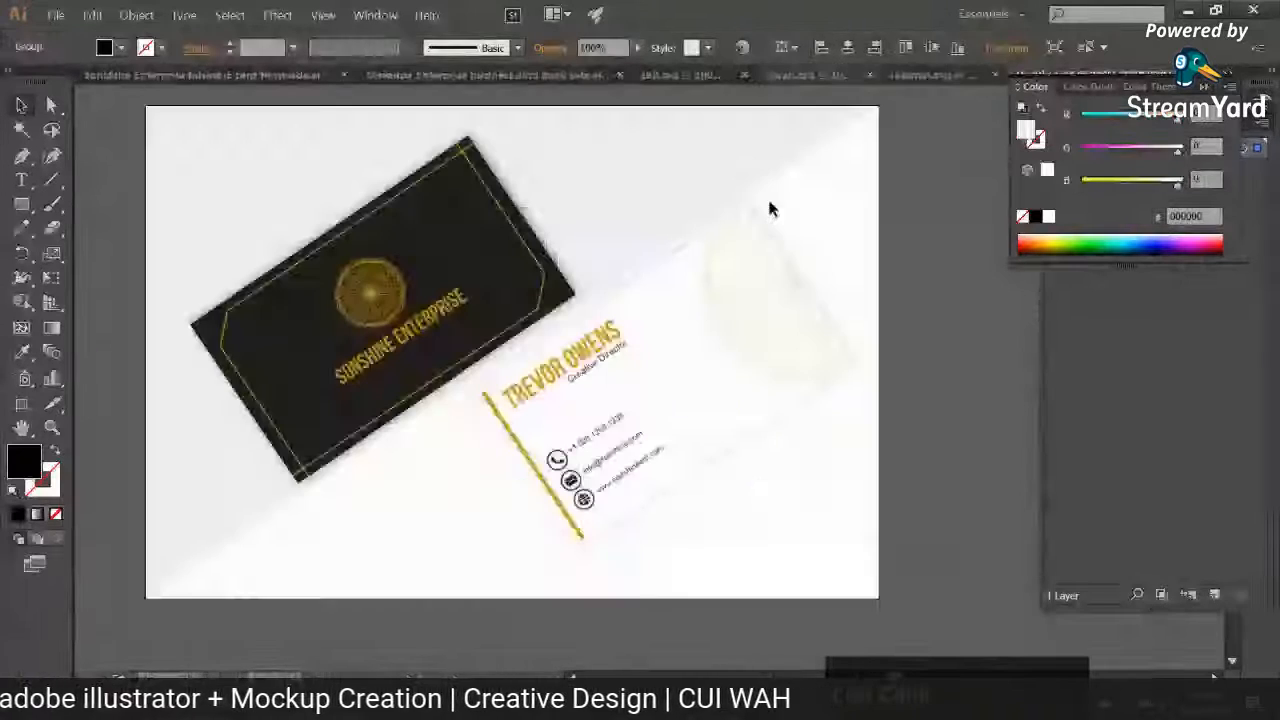
{"action": "key", "text": "ctrl+v"}
{"action": "left_click_drag", "start_coordinate": [967, 158], "coordinate": [902, 250]}
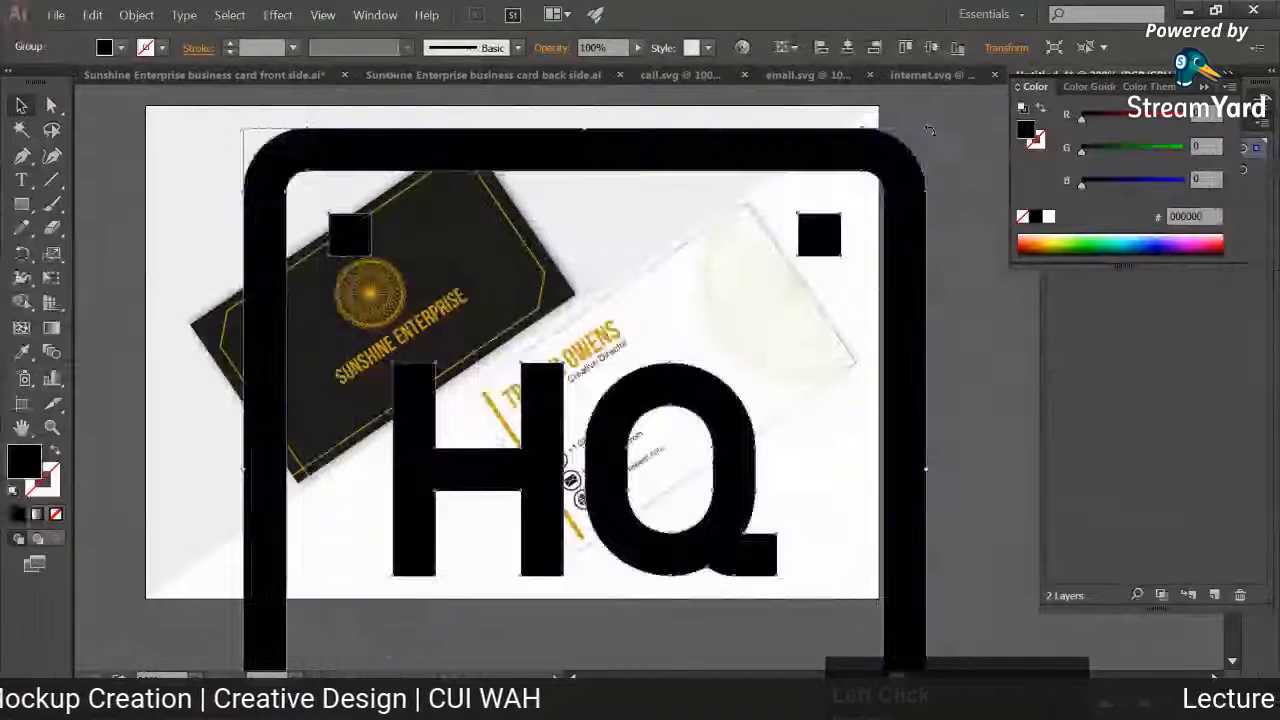
{"action": "left_click_drag", "start_coordinate": [926, 129], "coordinate": [597, 457]}
Step: Move the HQ icon off the contact details to the empty background just below the white card
{"action": "key", "text": "ctrl+plus"}
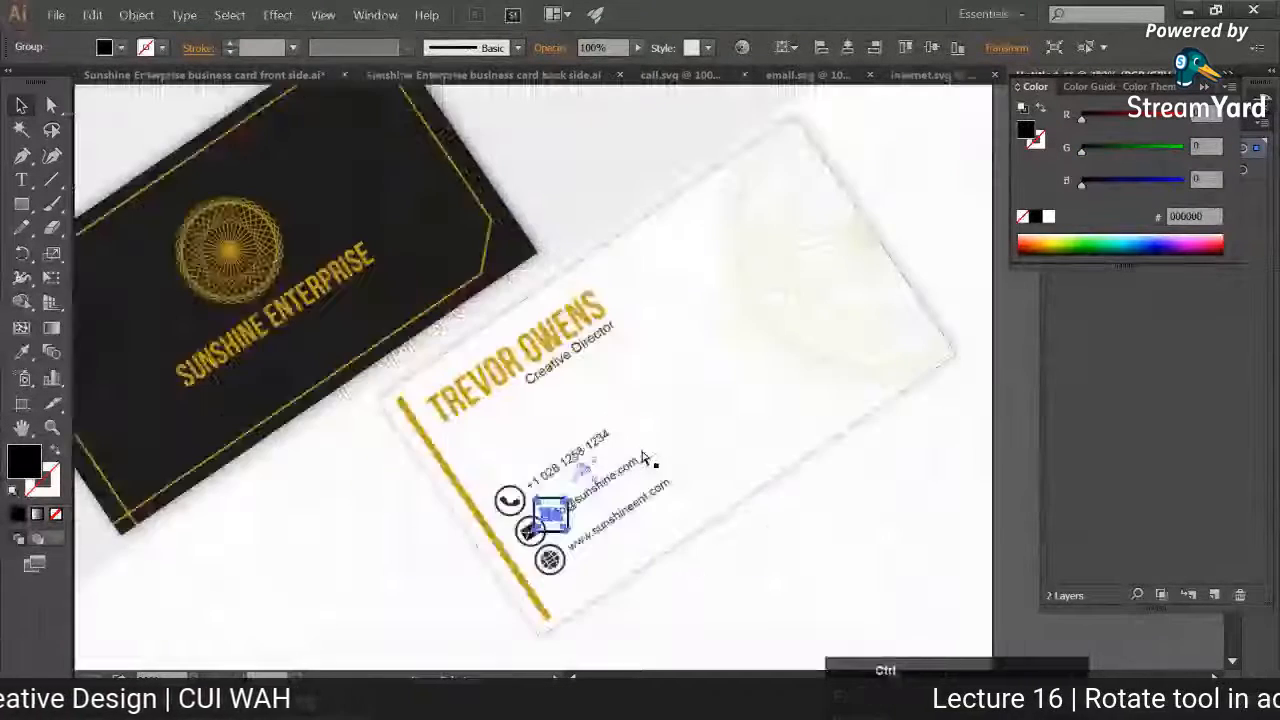
{"action": "key", "text": "ctrl+plus"}
{"action": "left_click_drag", "start_coordinate": [573, 327], "coordinate": [496, 162]}
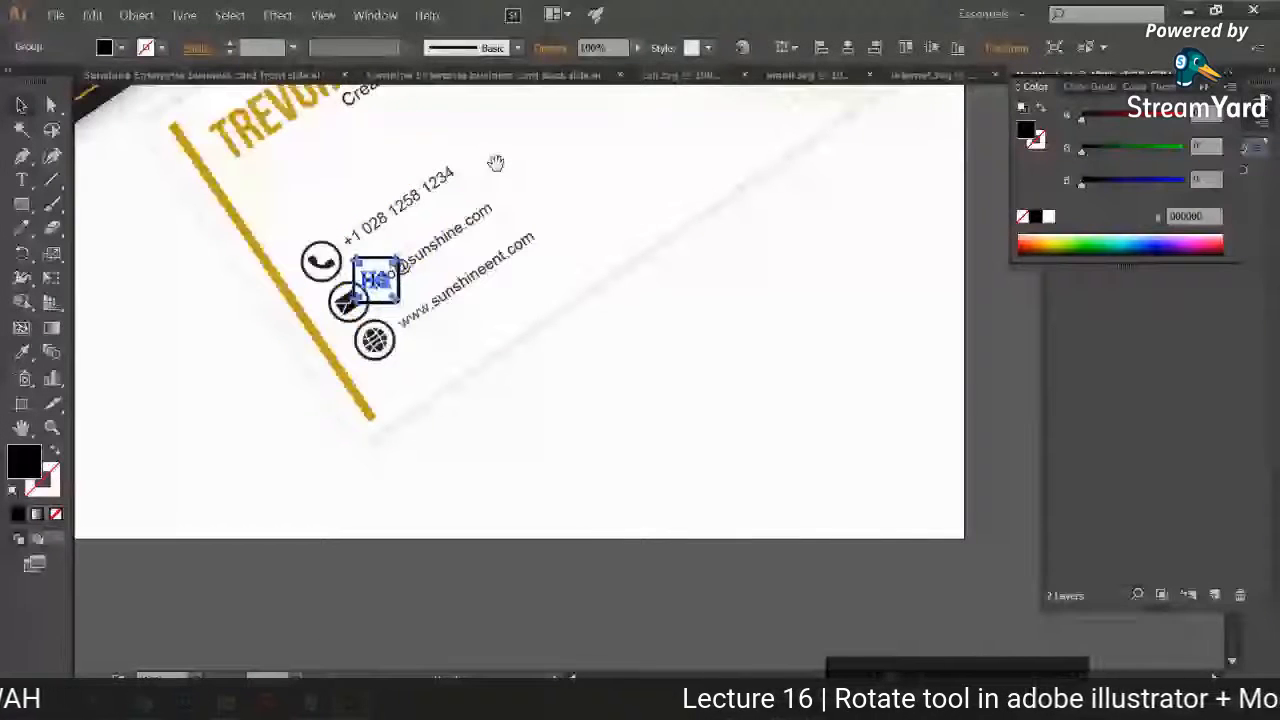
{"action": "left_click_drag", "start_coordinate": [395, 288], "coordinate": [532, 429]}
{"action": "left_click", "coordinate": [596, 435]}
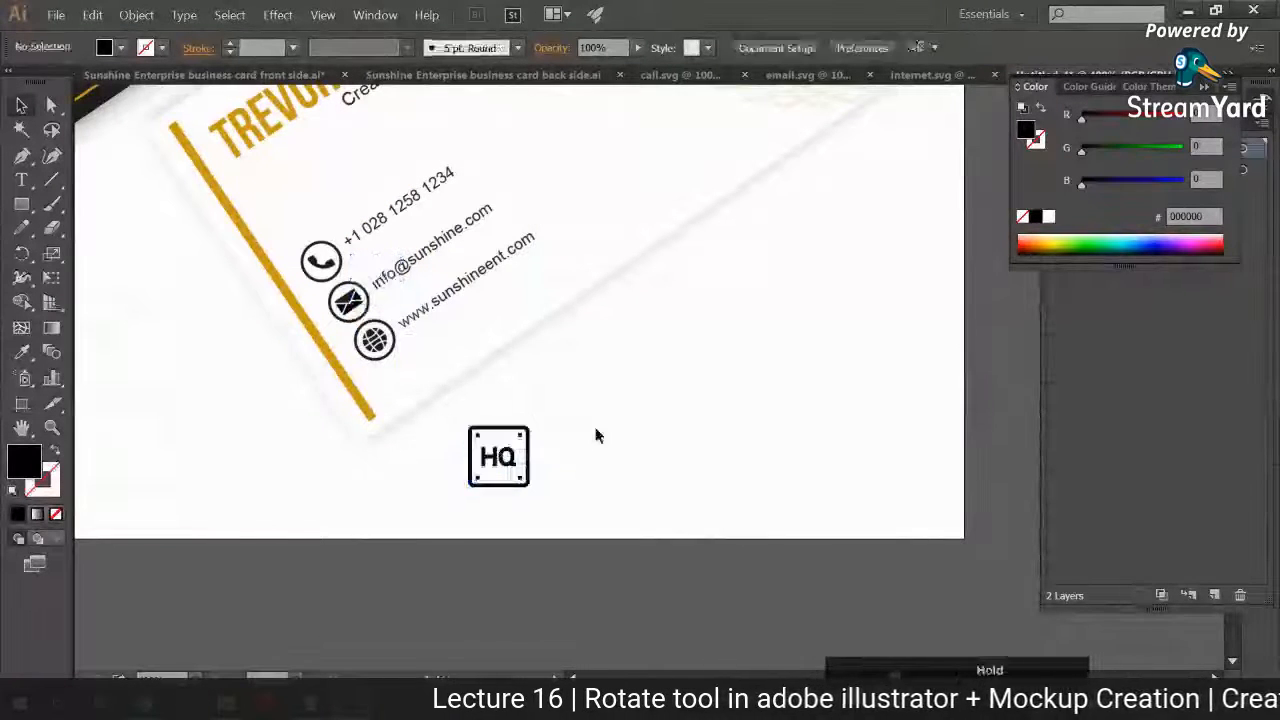
Step: Recolour the HQ icon with the gold sampled from the white card's stripe using the Eyedropper
{"action": "left_click", "coordinate": [498, 456]}
{"action": "left_click", "coordinate": [22, 352]}
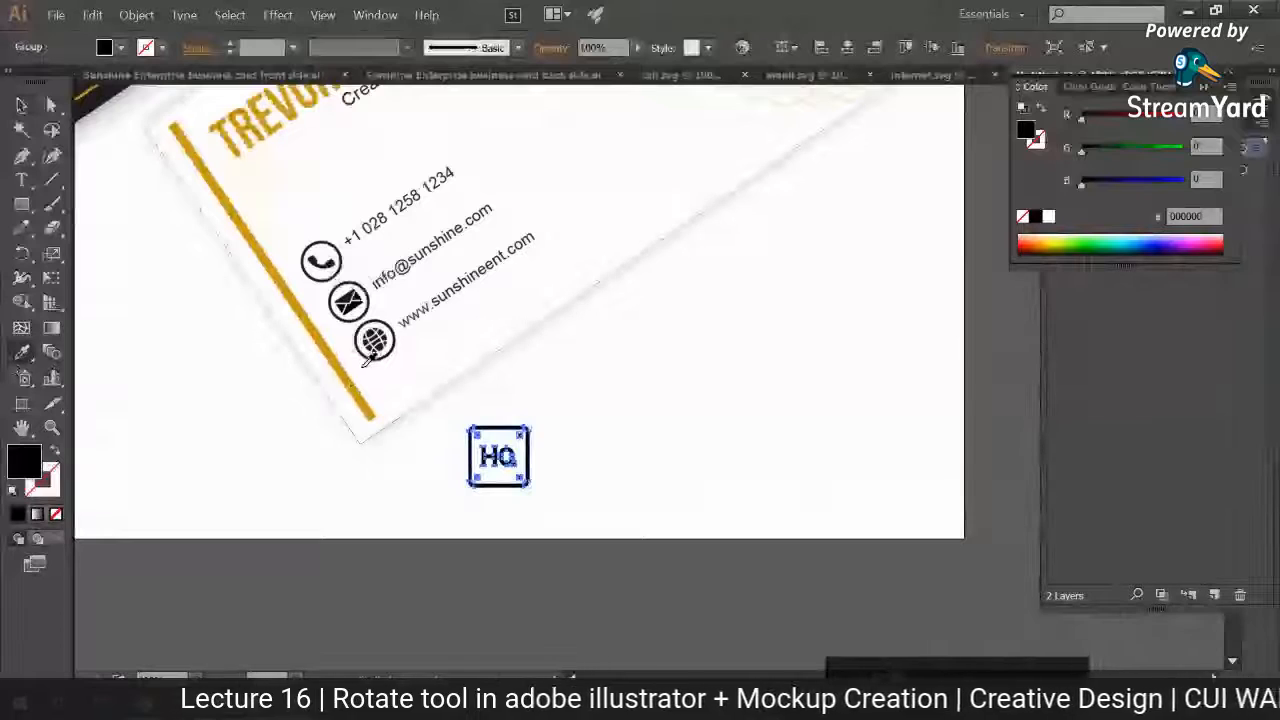
{"action": "left_click", "coordinate": [355, 381]}
{"action": "left_click", "coordinate": [22, 105]}
{"action": "left_click", "coordinate": [163, 258]}
{"action": "key", "text": "ctrl+minus"}
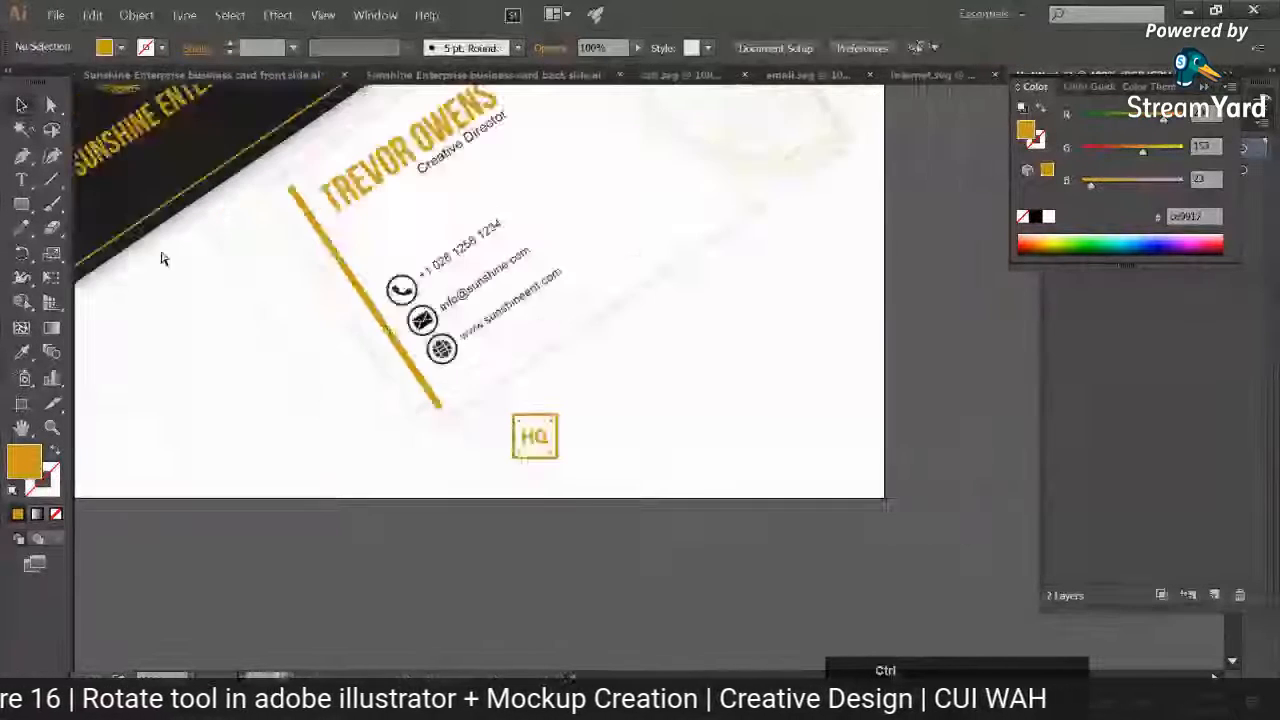
{"action": "key", "text": "ctrl+minus"}
{"action": "key", "text": "ctrl+minus"}
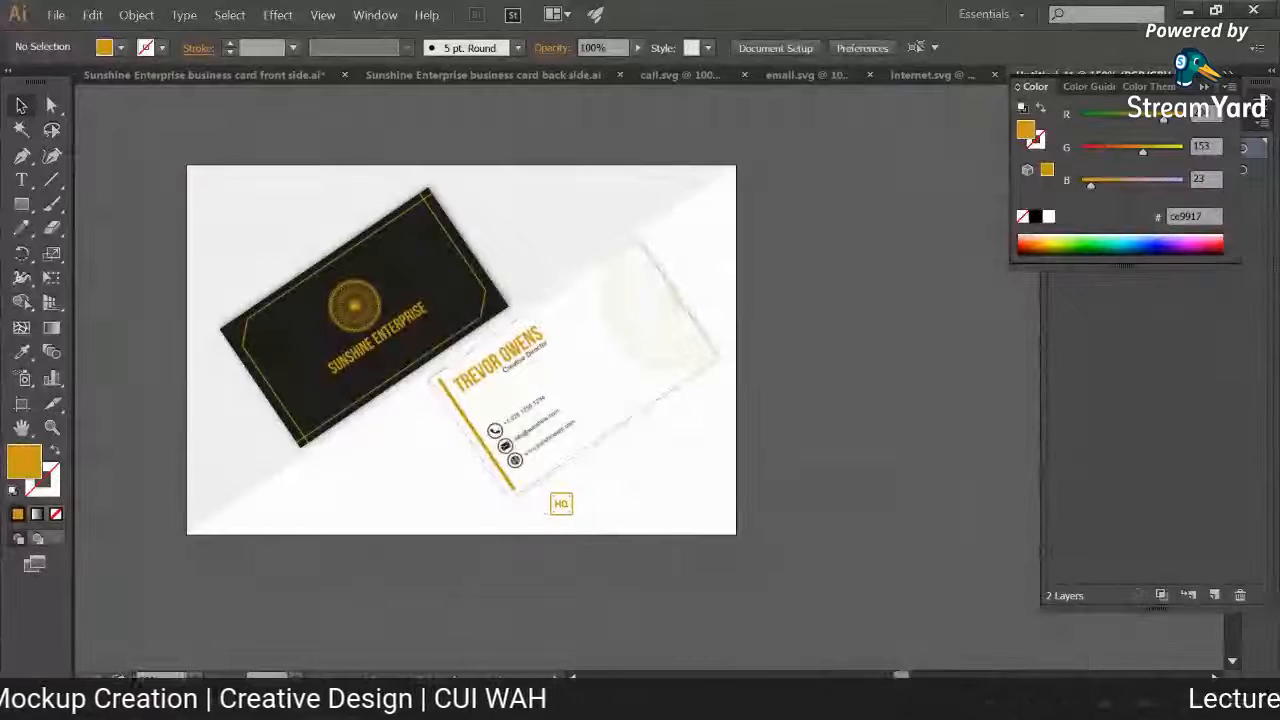
Step: Switch to the browser and search Flaticon for "print" icons
{"action": "mouse_move", "coordinate": [190, 705]}
{"action": "left_click", "coordinate": [140, 632]}
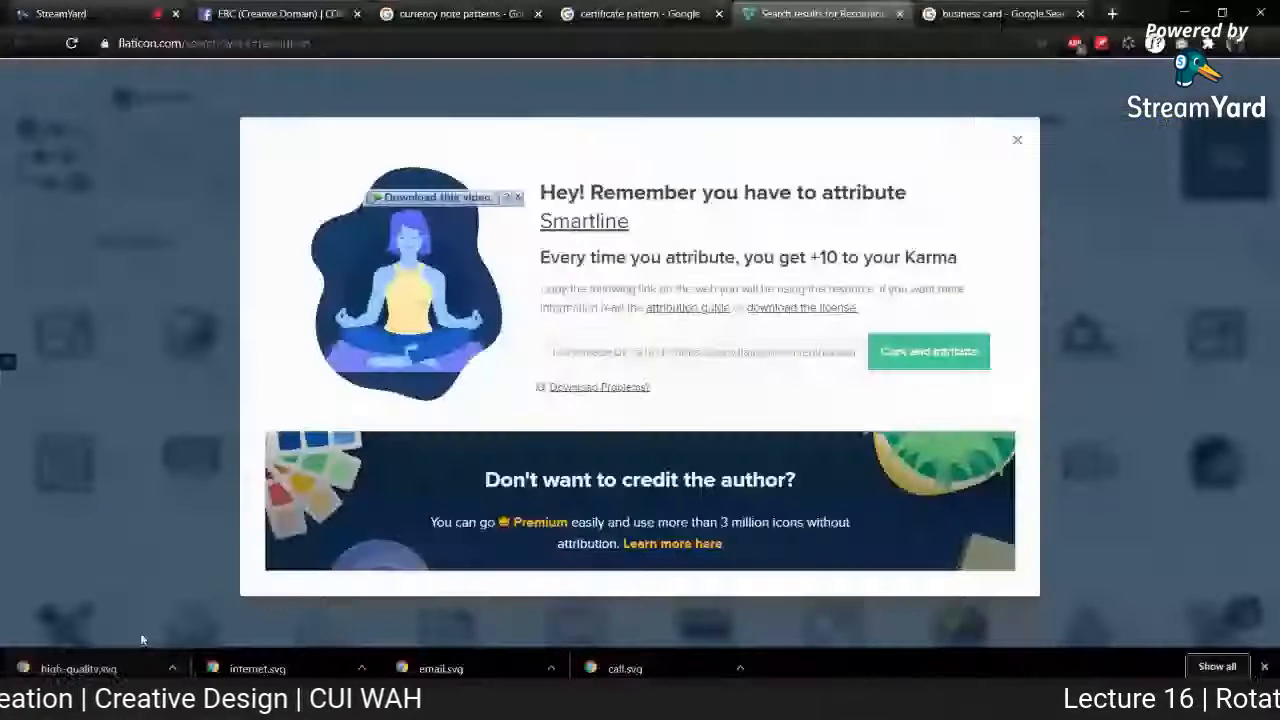
{"action": "left_click", "coordinate": [640, 68]}
{"action": "type", "text": "print"}
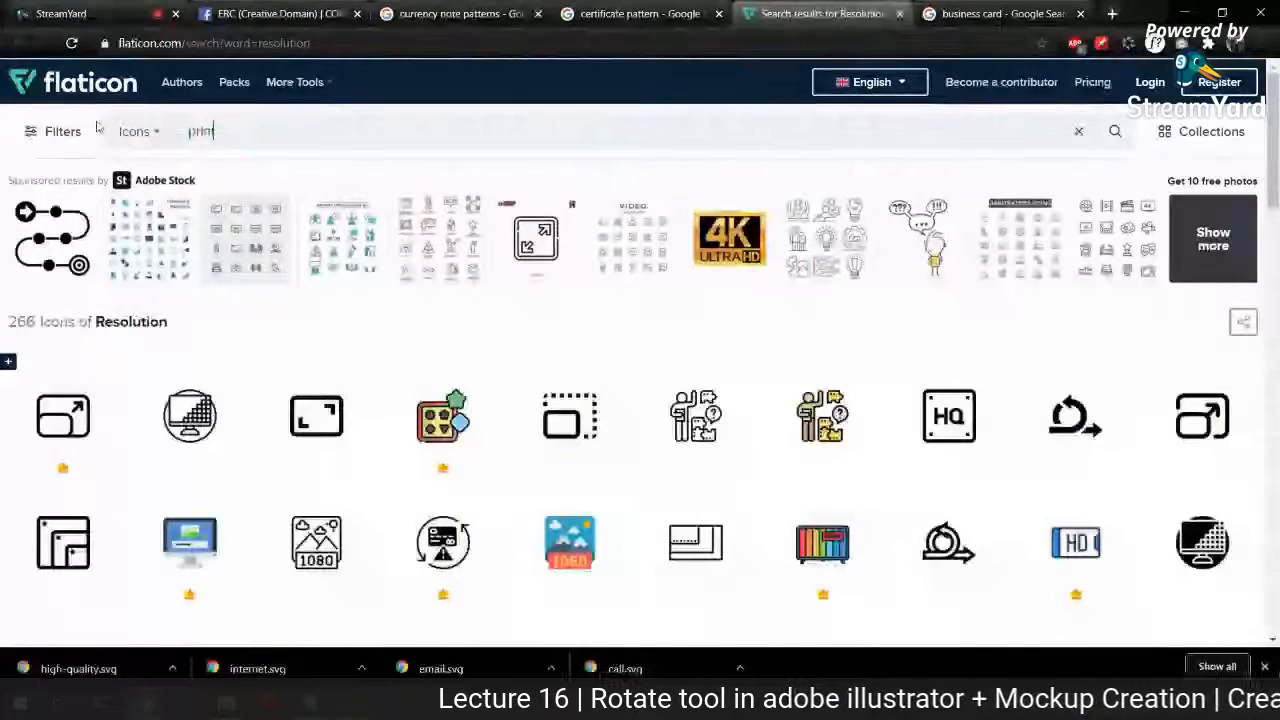
{"action": "key", "text": "Return"}
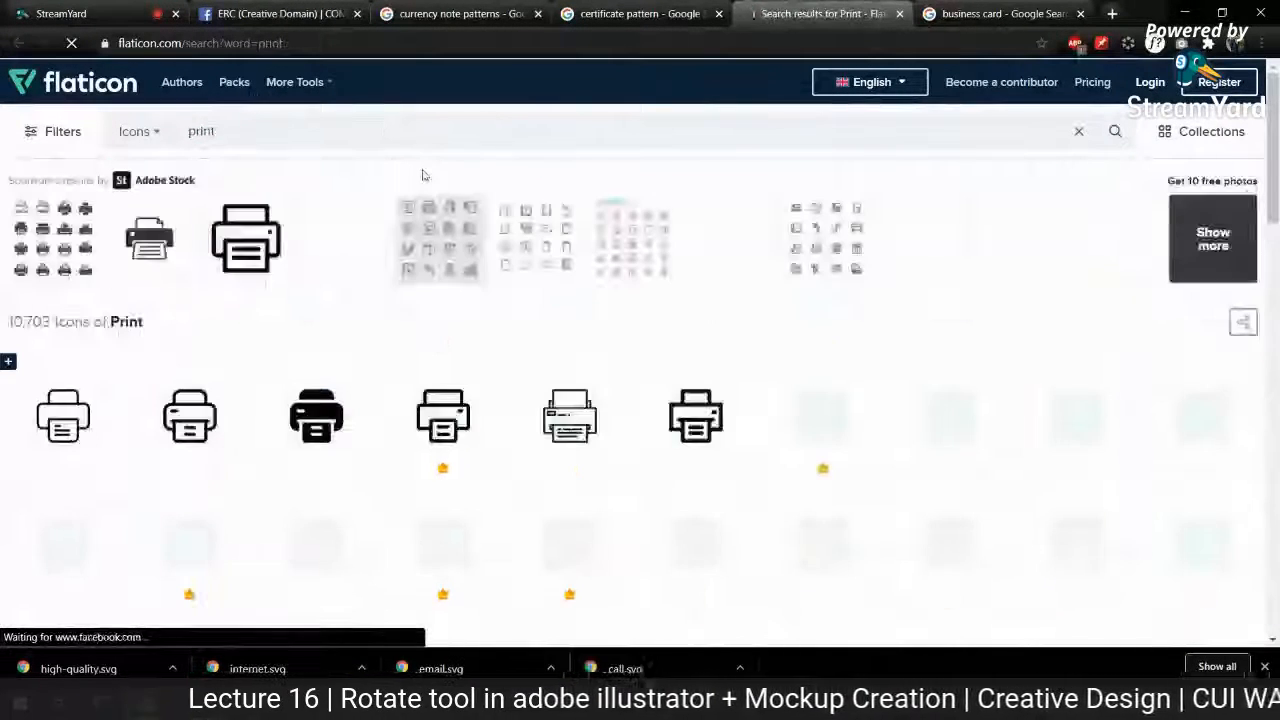
Step: Download the second outlined printer icon as a free SVG and open printer.svg in Illustrator
{"action": "left_click", "coordinate": [229, 417]}
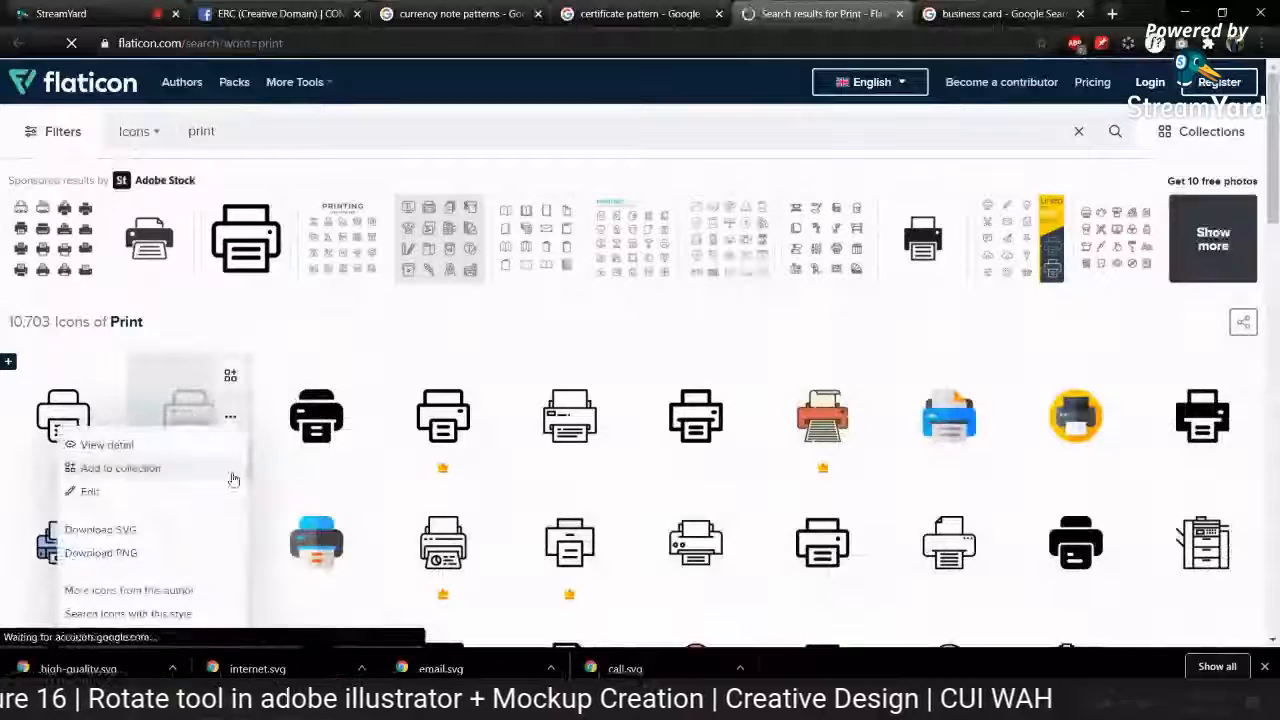
{"action": "left_click", "coordinate": [212, 505]}
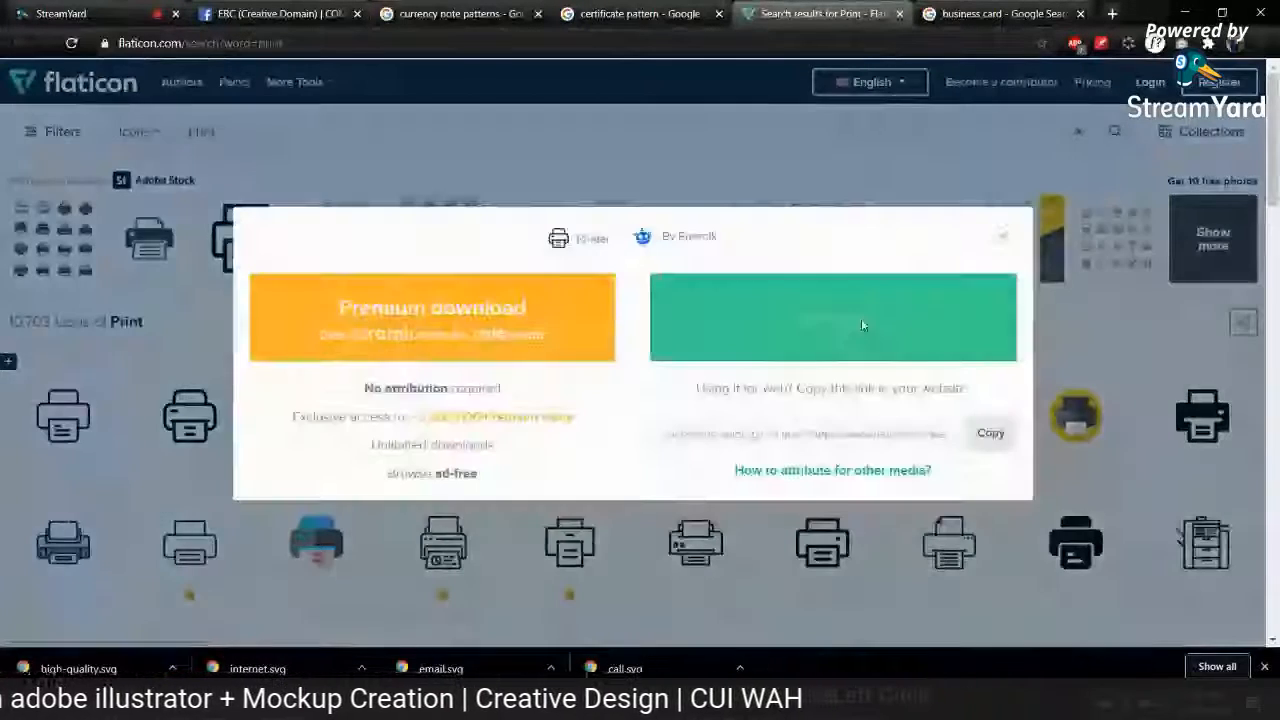
{"action": "left_click", "coordinate": [862, 320]}
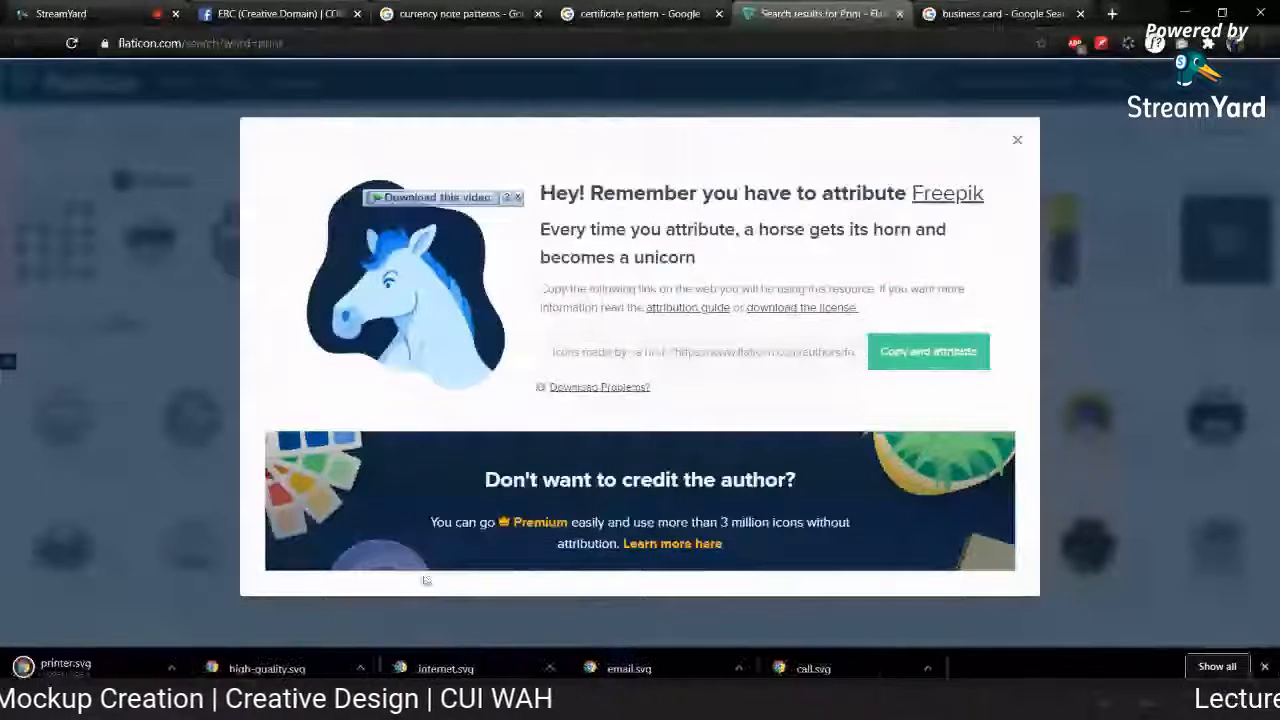
{"action": "left_click", "coordinate": [68, 668]}
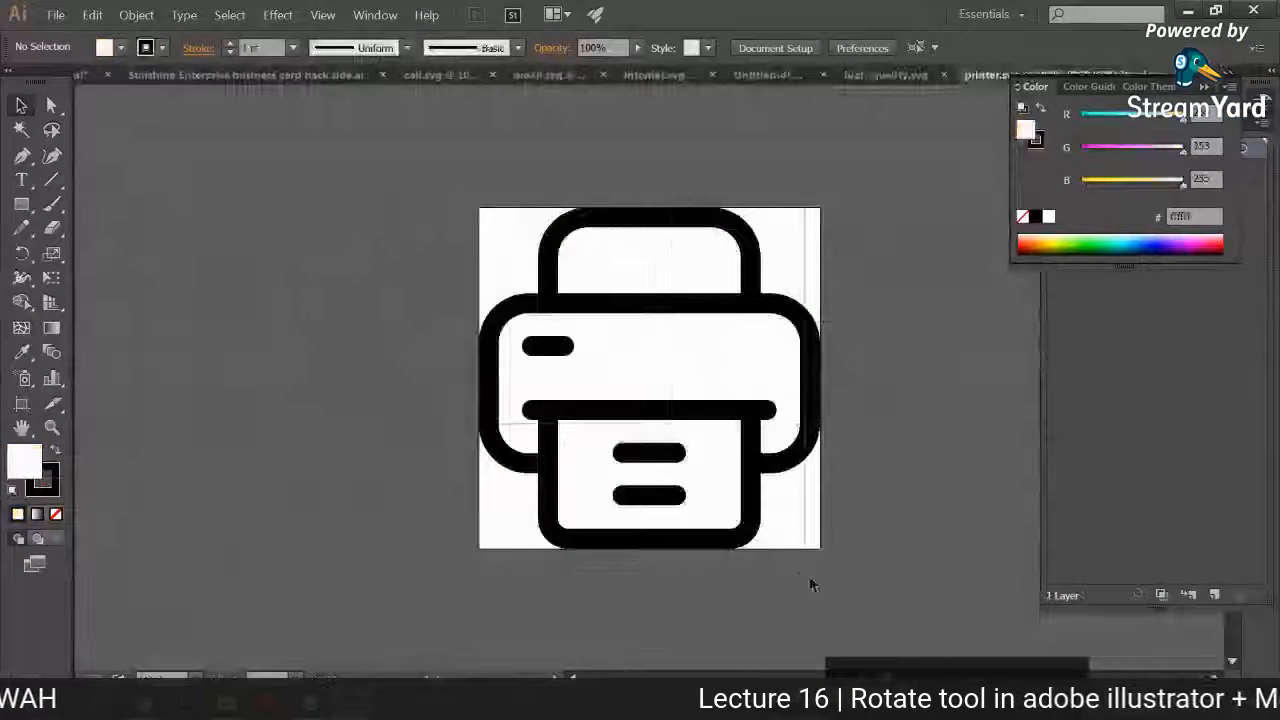
Step: Copy the whole printer icon into the mockup document and scale it down to a small icon
{"action": "key", "text": "ctrl+a"}
{"action": "key", "text": "ctrl+c"}
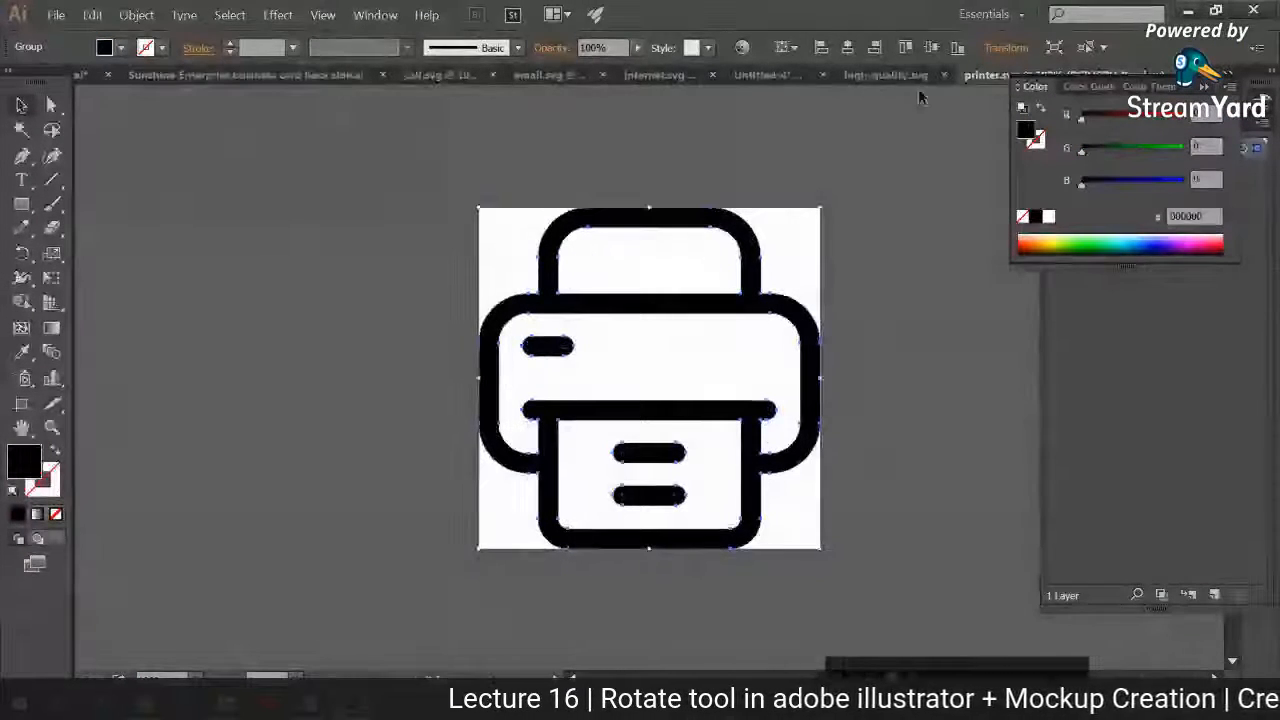
{"action": "left_click", "coordinate": [744, 75]}
{"action": "key", "text": "ctrl+v"}
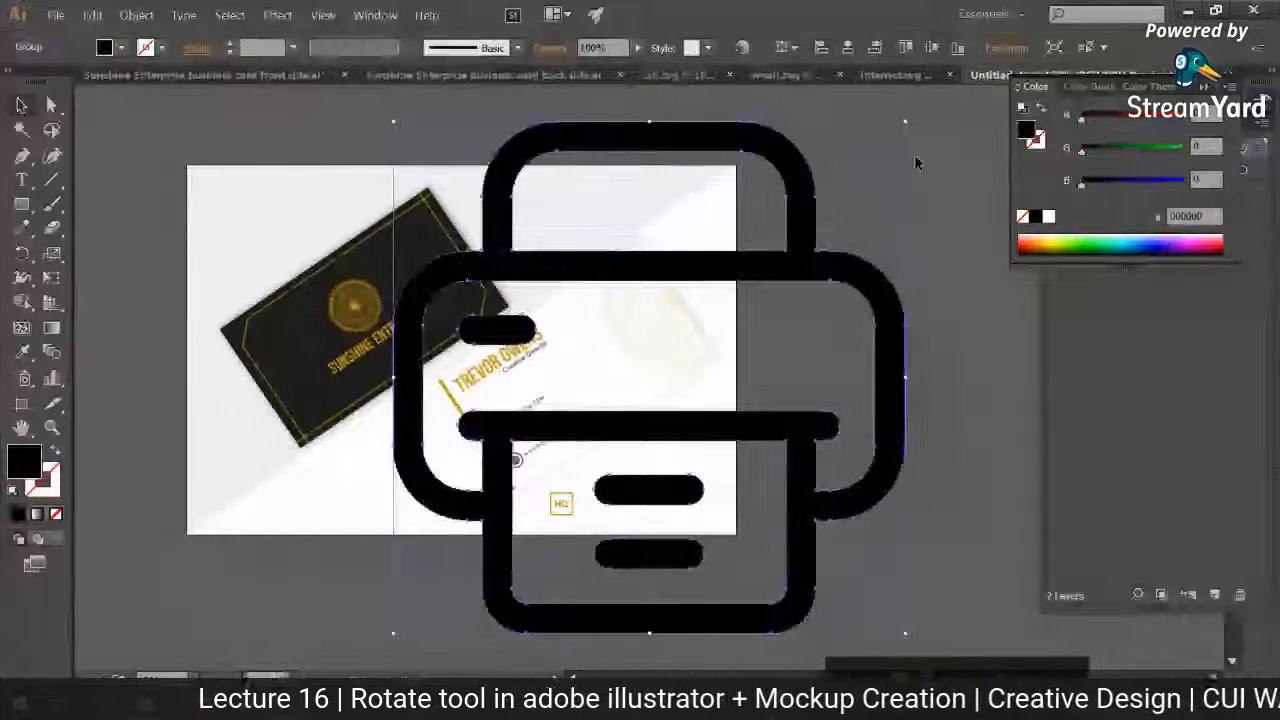
{"action": "left_click_drag", "start_coordinate": [905, 122], "coordinate": [693, 373]}
Step: Move the printer icon below the white card, directly to the right of the HQ icon
{"action": "key", "text": "ctrl+plus"}
{"action": "key", "text": "ctrl+plus"}
{"action": "key", "text": "ctrl+plus"}
{"action": "key", "text": "ctrl+plus"}
{"action": "scroll", "coordinate": [695, 375], "scroll_direction": "down", "scroll_amount": 3}
{"action": "scroll", "coordinate": [695, 375], "scroll_direction": "left", "scroll_amount": 2}
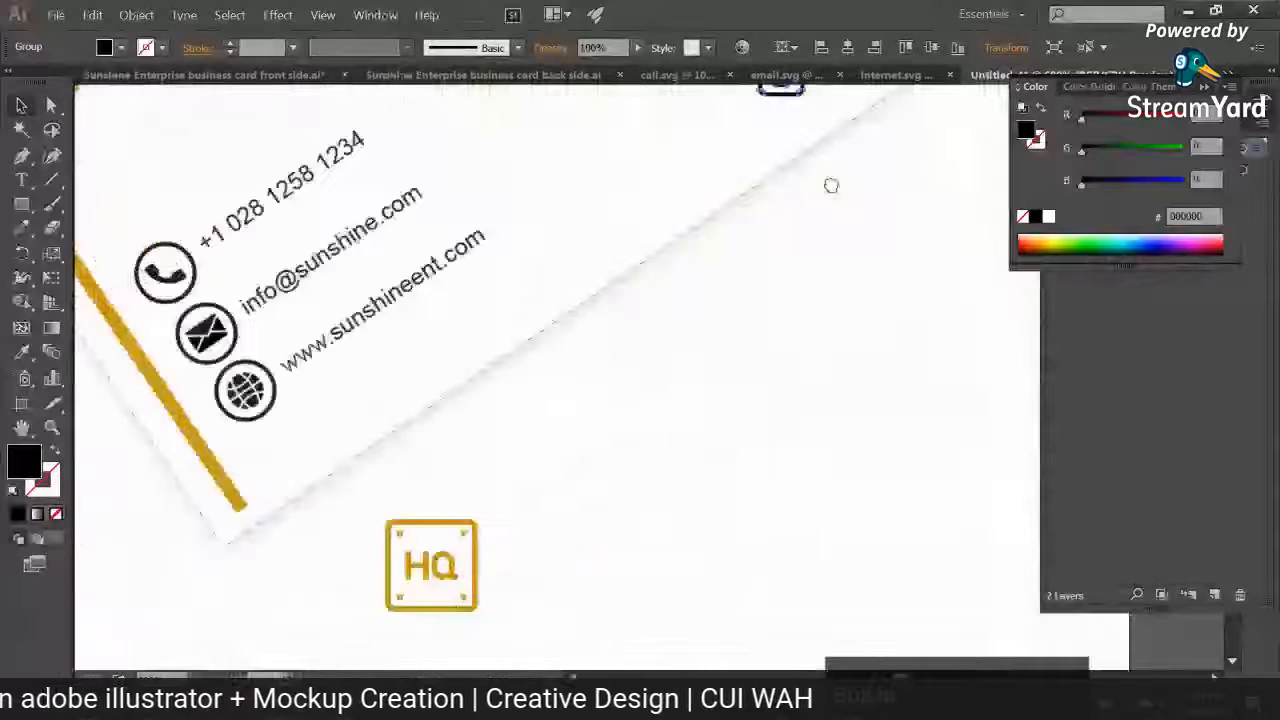
{"action": "left_click_drag", "start_coordinate": [807, 140], "coordinate": [595, 616]}
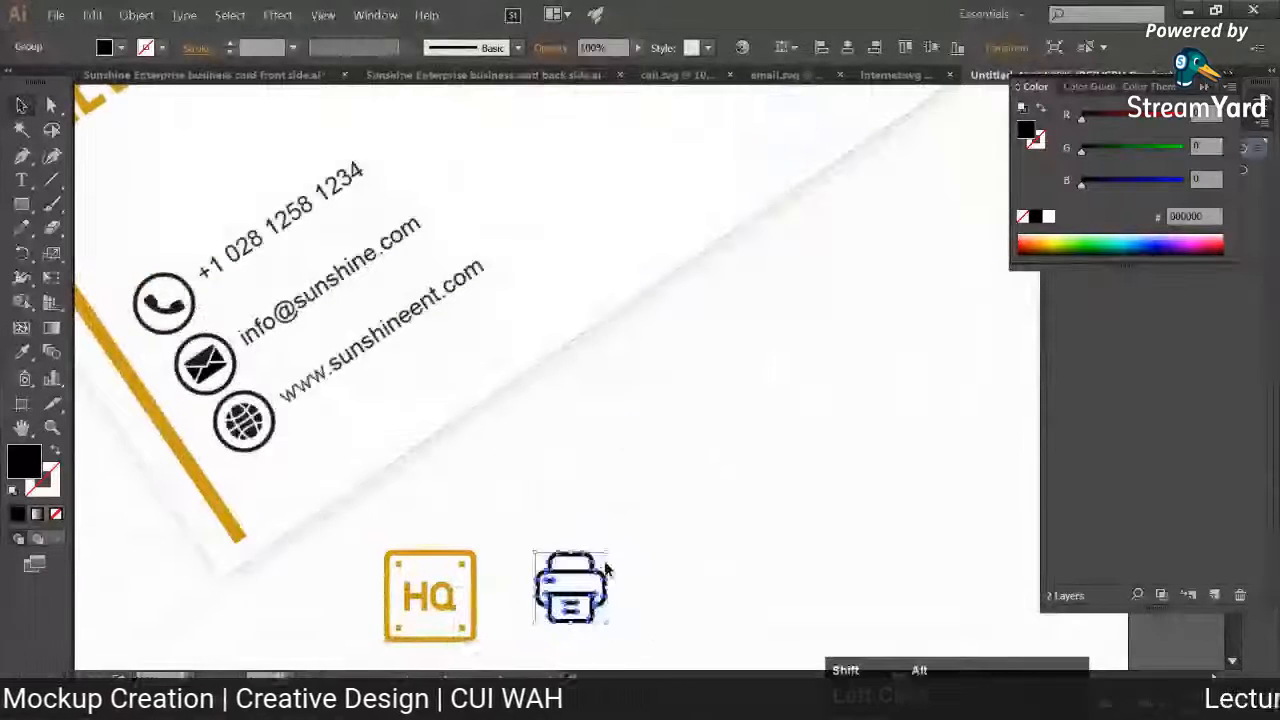
Step: Enlarge the printer icon to match the HQ icon's size and align it on the same row
{"action": "left_click_drag", "start_coordinate": [607, 551], "coordinate": [616, 543]}
{"action": "left_click_drag", "start_coordinate": [616, 543], "coordinate": [621, 461]}
{"action": "left_click_drag", "start_coordinate": [618, 504], "coordinate": [619, 516]}
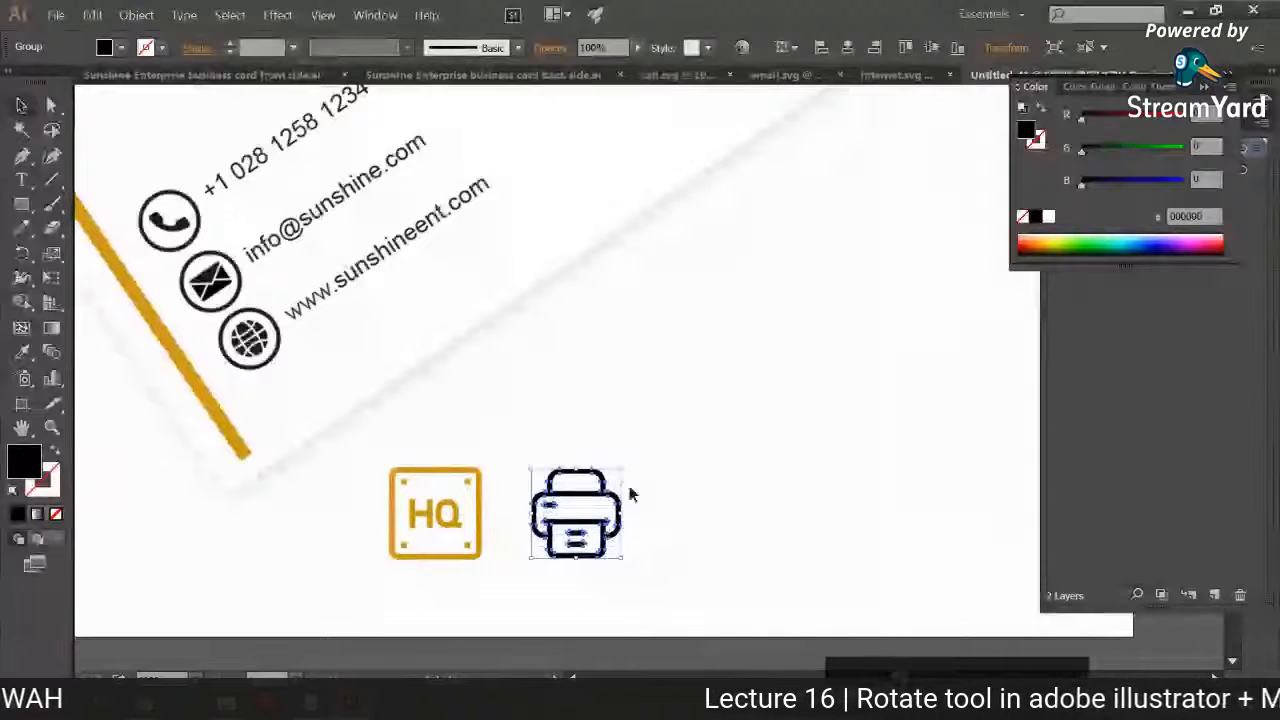
Step: Recolour the printer icon with the gold sampled from the HQ icon using the Eyedropper
{"action": "scroll", "coordinate": [633, 466], "scroll_direction": "up", "scroll_amount": 2}
{"action": "left_click_drag", "start_coordinate": [633, 463], "coordinate": [732, 324]}
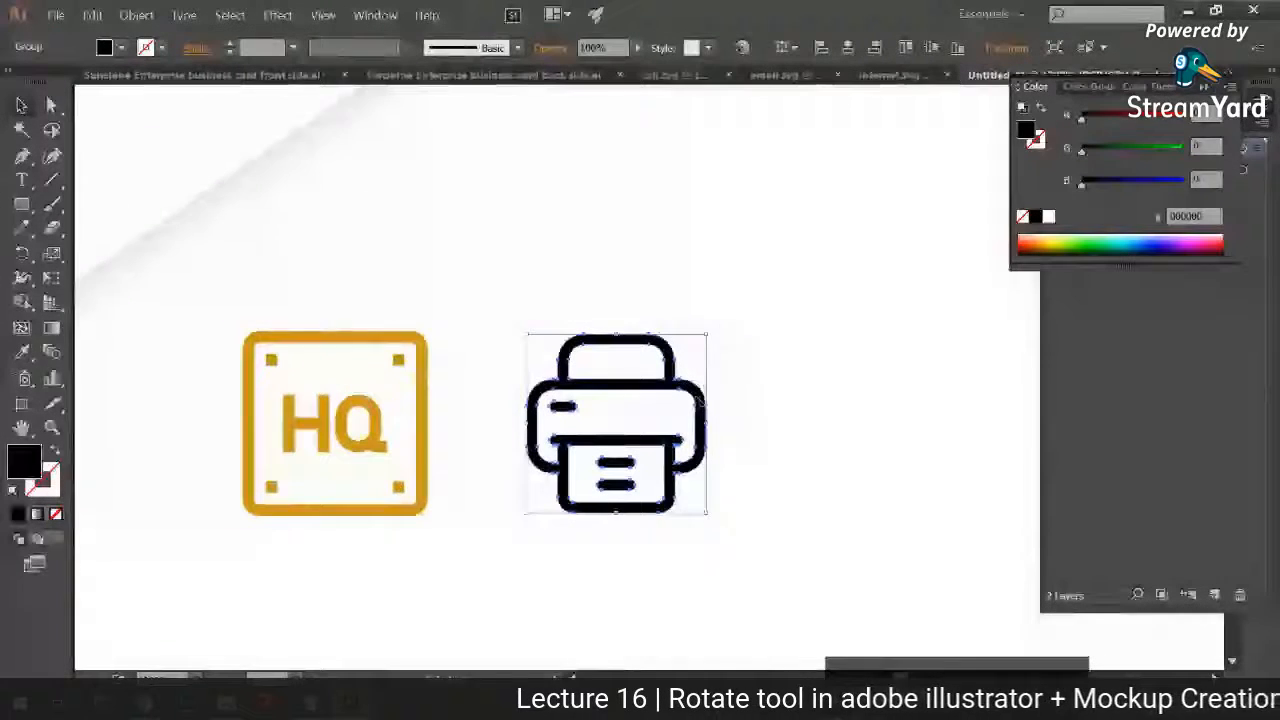
{"action": "left_click", "coordinate": [22, 352]}
{"action": "left_click", "coordinate": [247, 350]}
{"action": "left_click", "coordinate": [21, 104]}
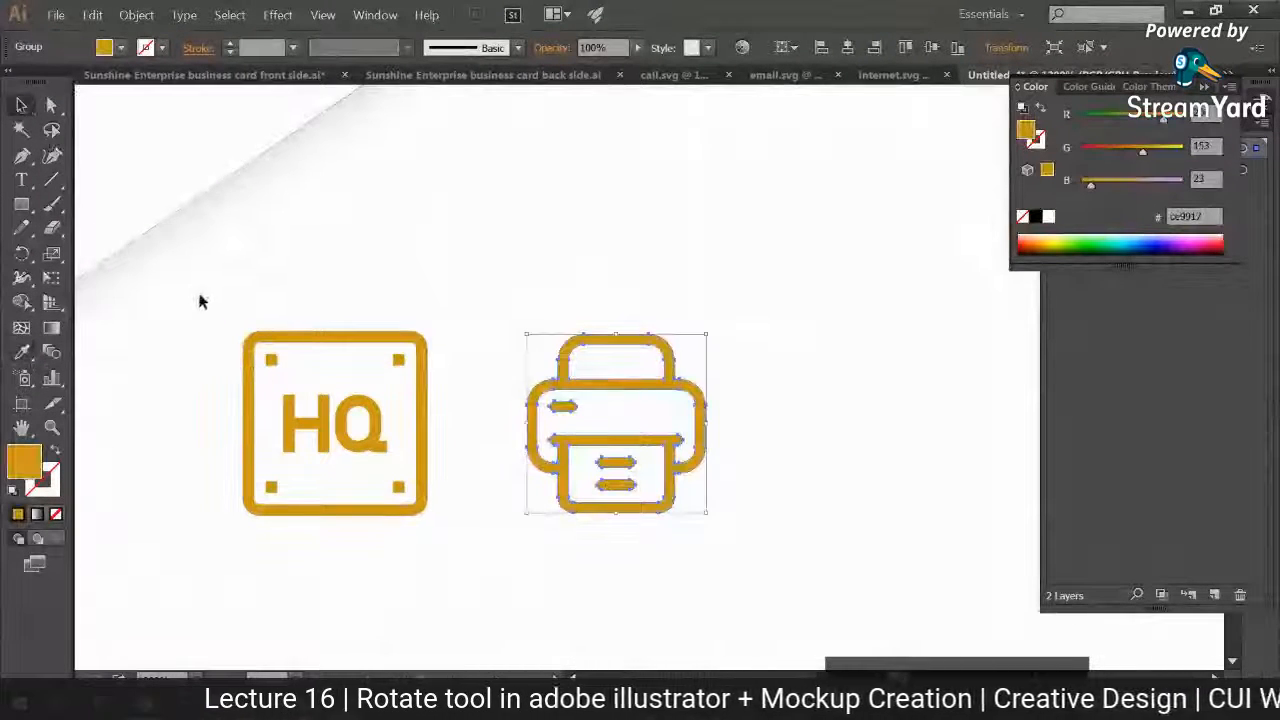
{"action": "left_click", "coordinate": [201, 296]}
{"action": "key", "text": "ctrl+minus"}
{"action": "key", "text": "ctrl+minus"}
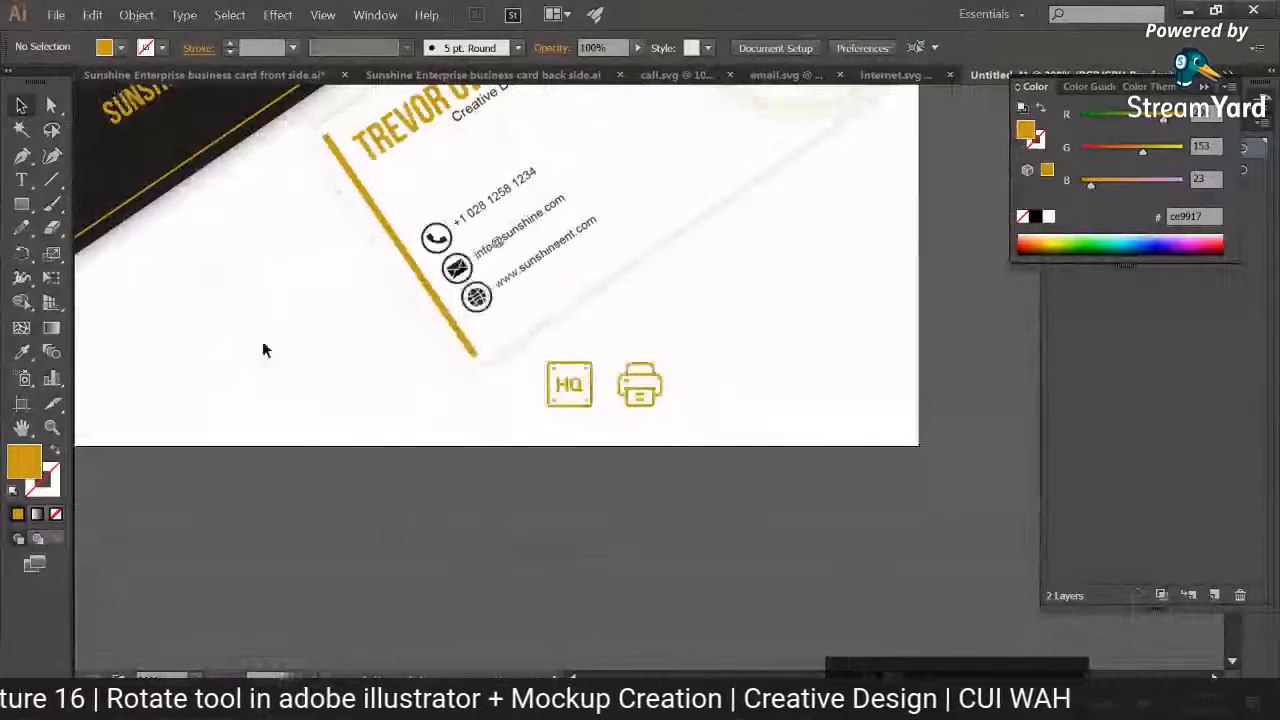
{"action": "left_click_drag", "start_coordinate": [318, 393], "coordinate": [254, 537]}
Step: Switch to the browser, dismiss the attribution notice and search Flaticon for "Dimensions" icons
{"action": "mouse_move", "coordinate": [180, 702]}
{"action": "left_click", "coordinate": [89, 635]}
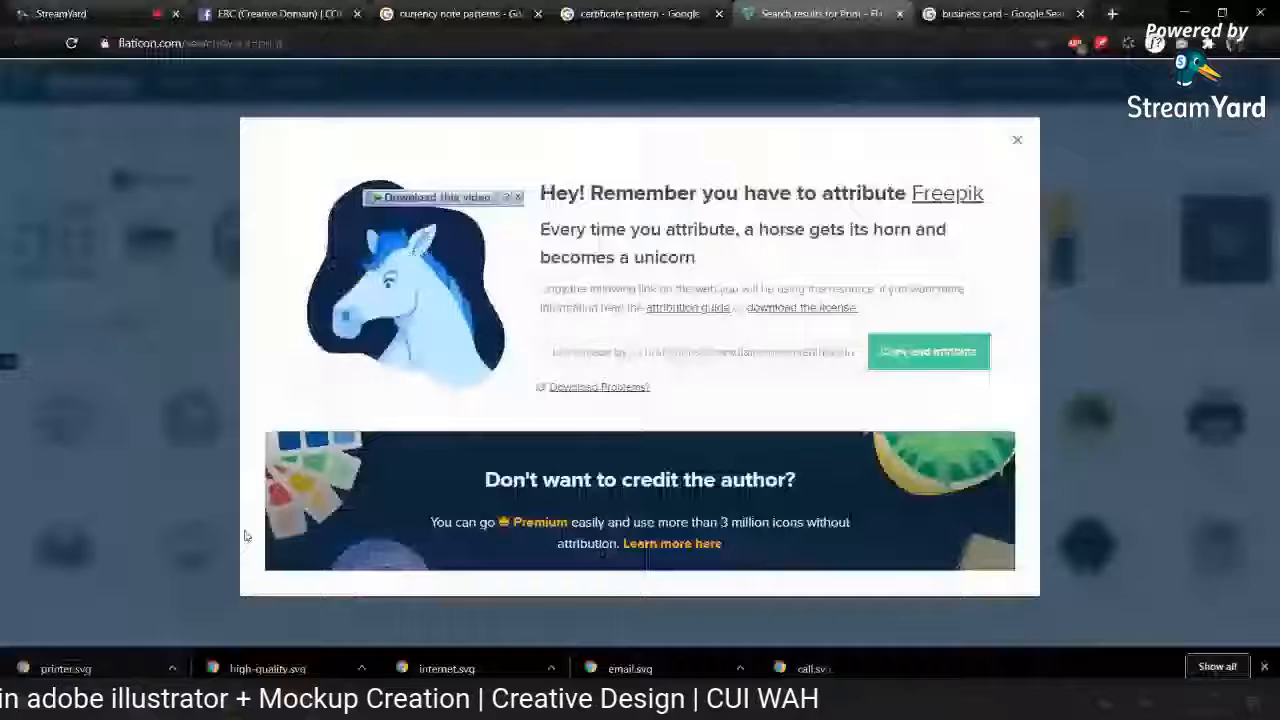
{"action": "left_click", "coordinate": [222, 141]}
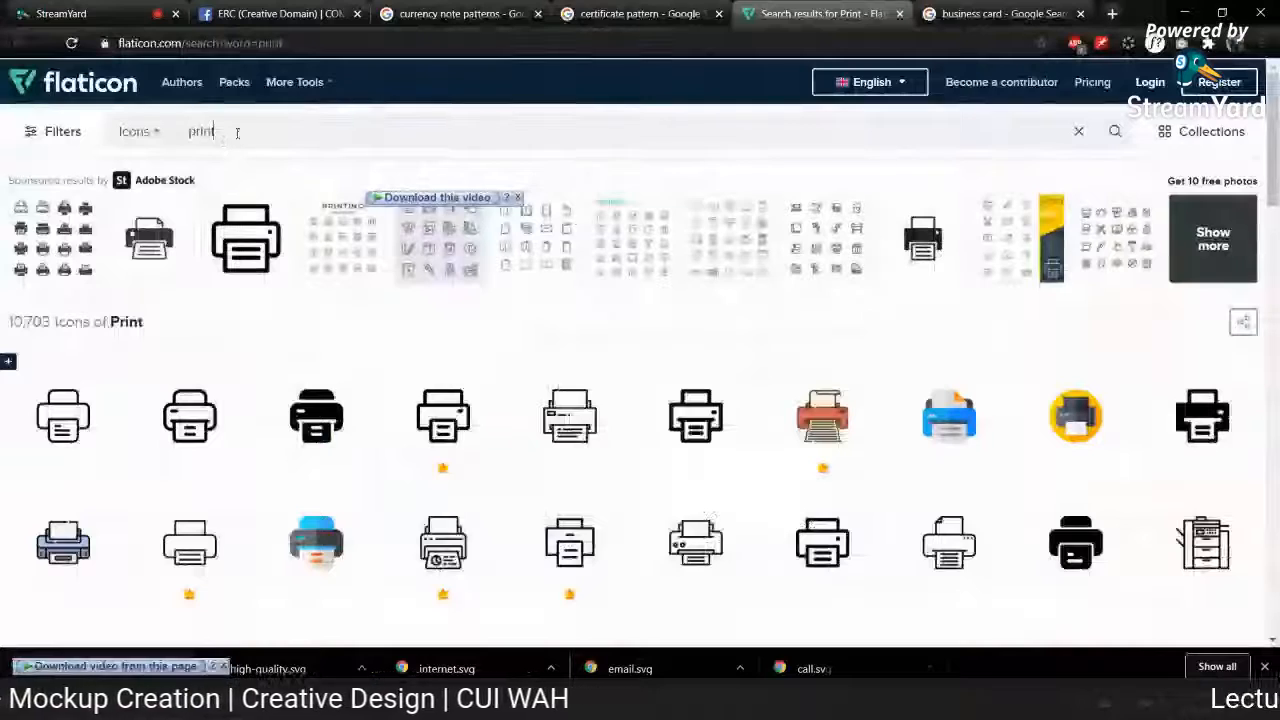
{"action": "double_click", "coordinate": [200, 131]}
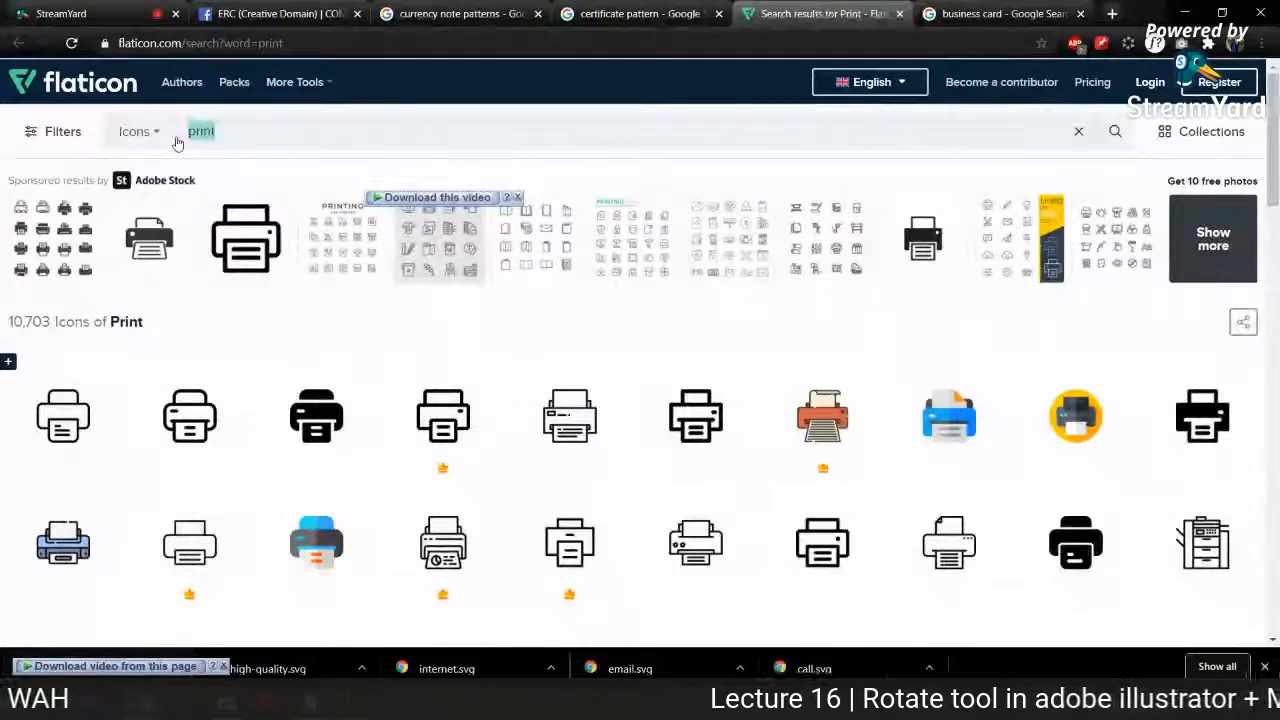
{"action": "key", "text": "BackSpace"}
{"action": "type", "text": "Dimensions"}
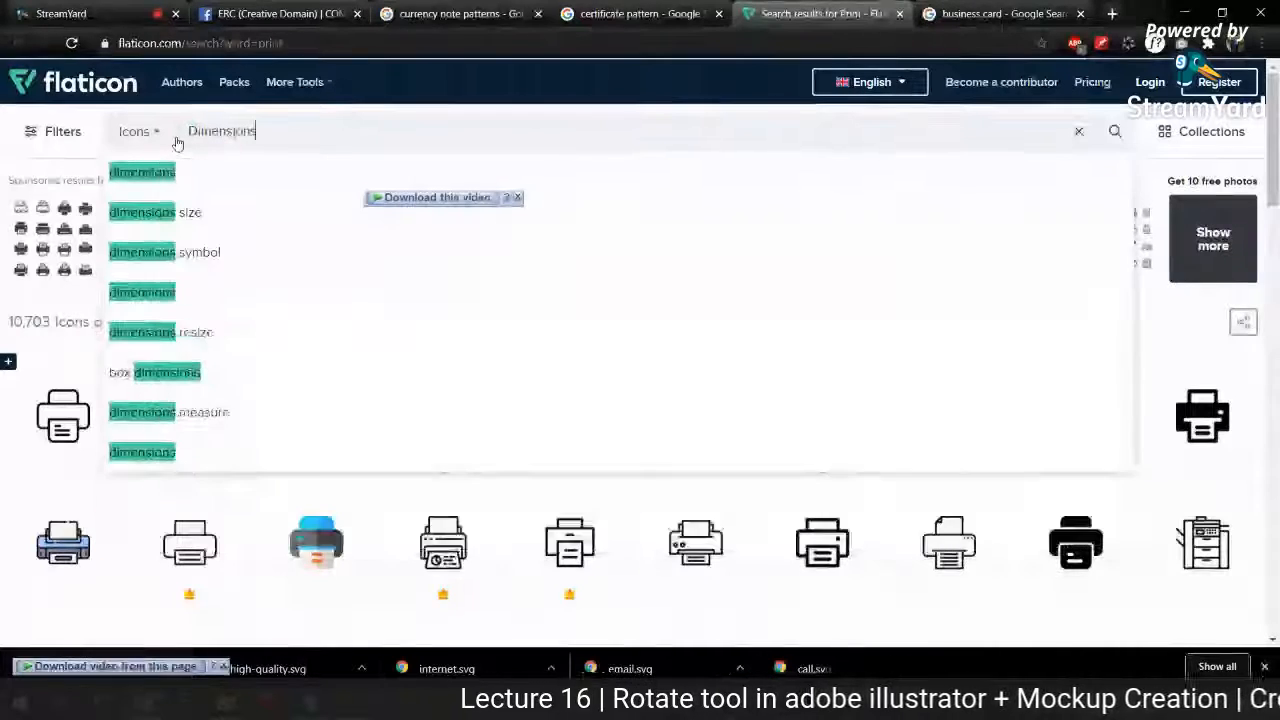
{"action": "key", "text": "Return"}
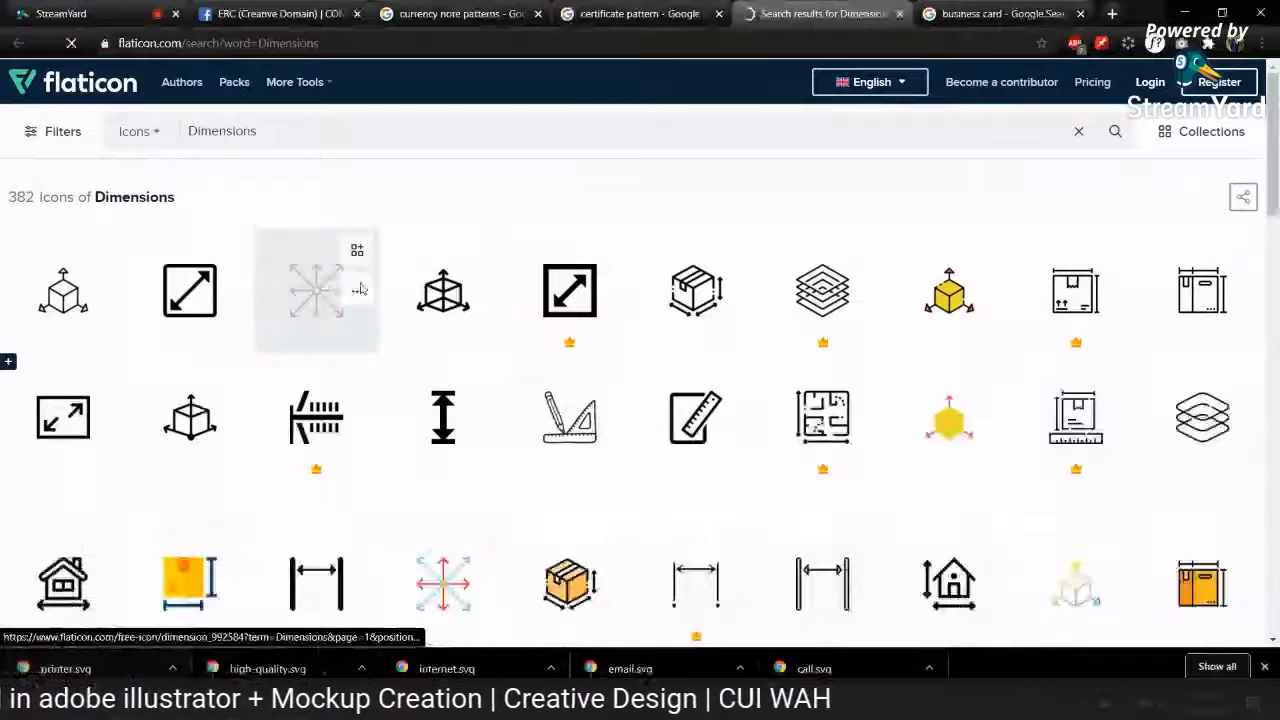
Step: Download the black cube-with-arrows icon from the Dimensions results as a free SVG
{"action": "left_click", "coordinate": [327, 502]}
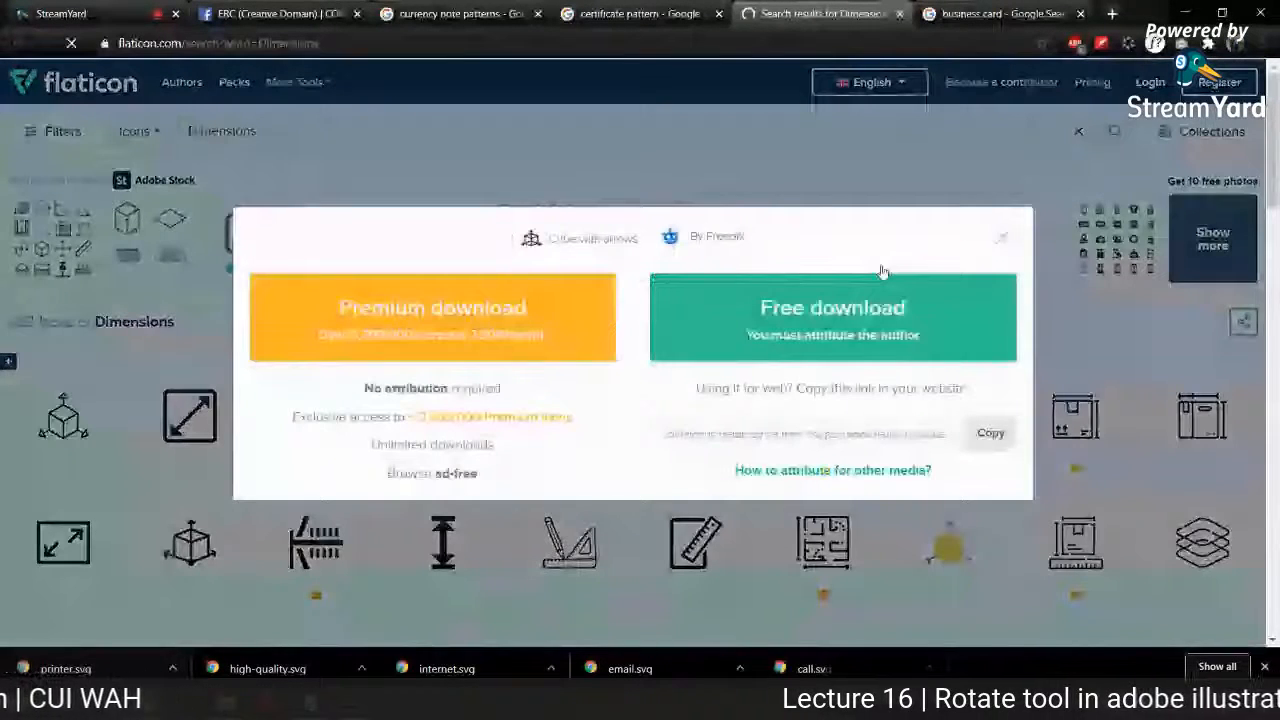
{"action": "left_click", "coordinate": [1002, 237]}
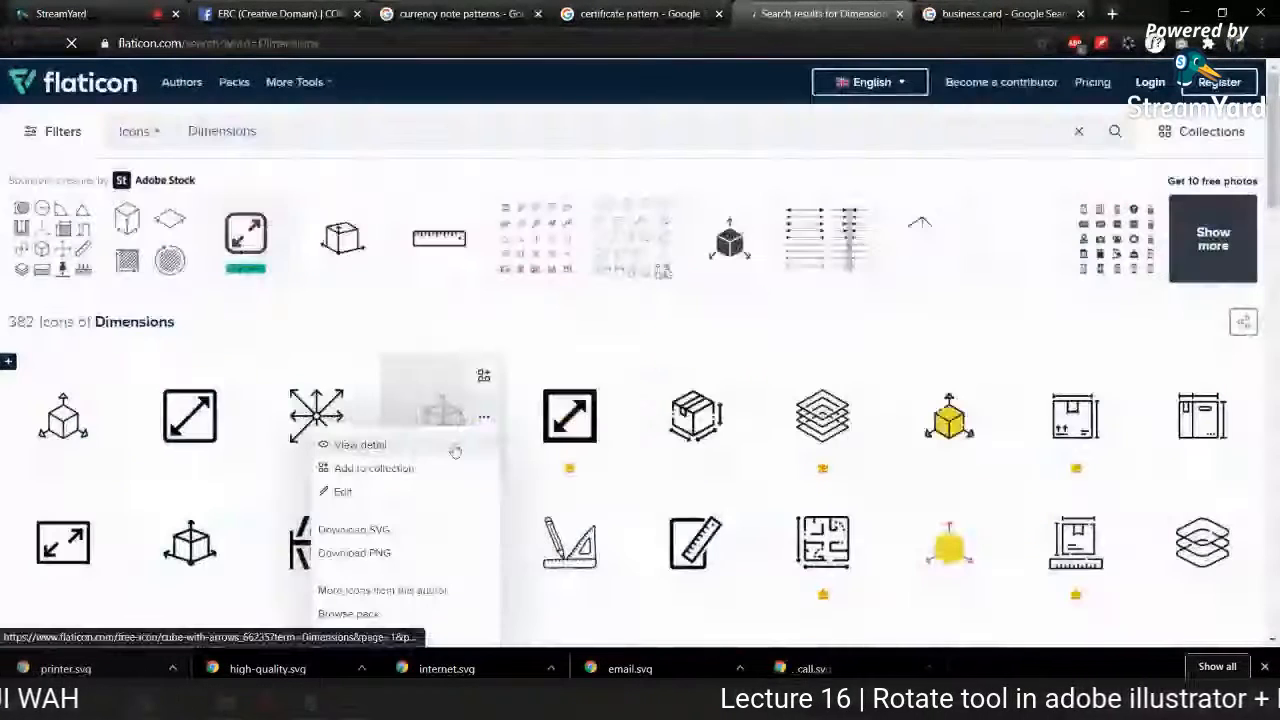
{"action": "left_click", "coordinate": [374, 528]}
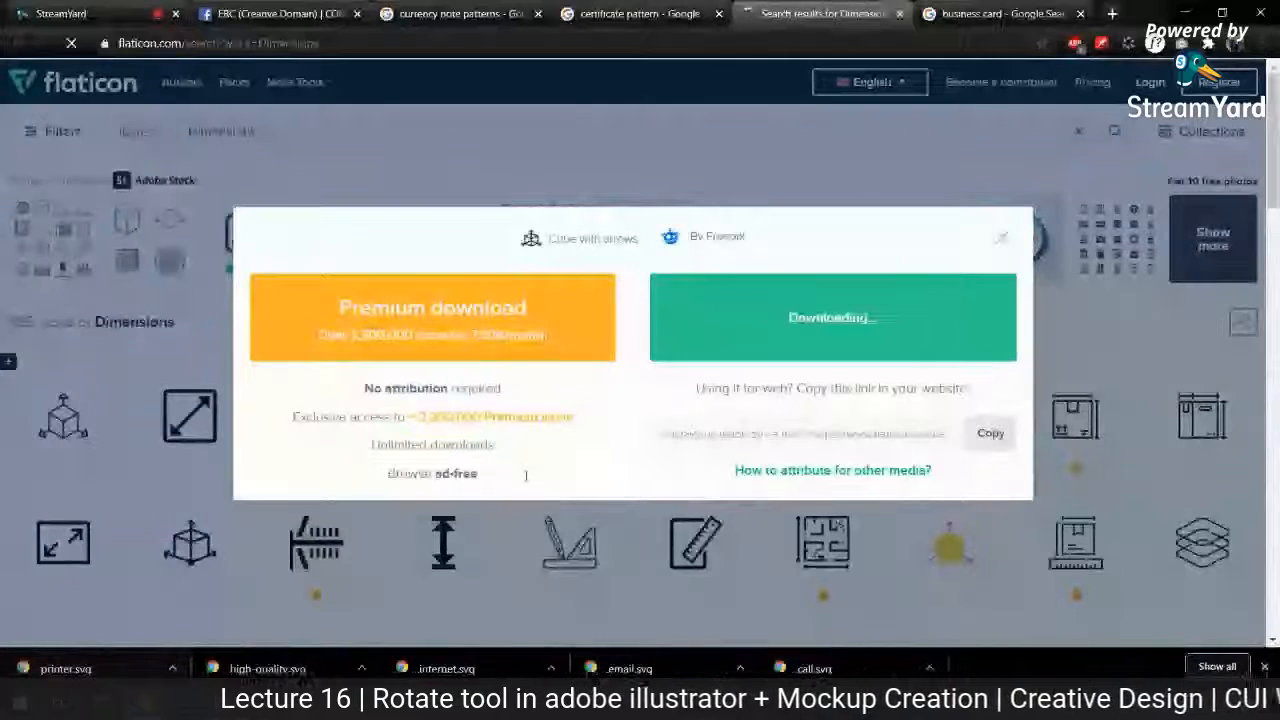
Step: Switch to Illustrator, copy the cube-with-arrows icon into the Untitled-4 mockup and scale it down near the gold icons
{"action": "key", "text": "alt+Tab"}
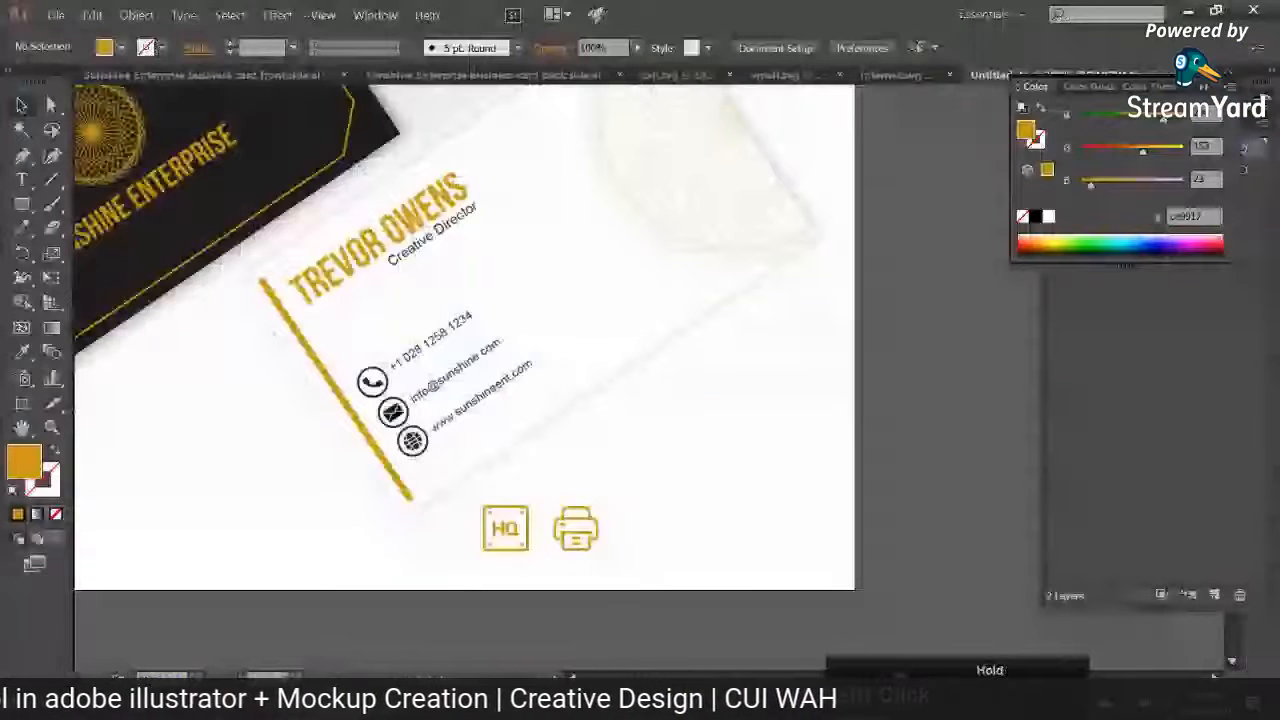
{"action": "key", "text": "ctrl+a"}
{"action": "key", "text": "ctrl+c"}
{"action": "left_click", "coordinate": [650, 77]}
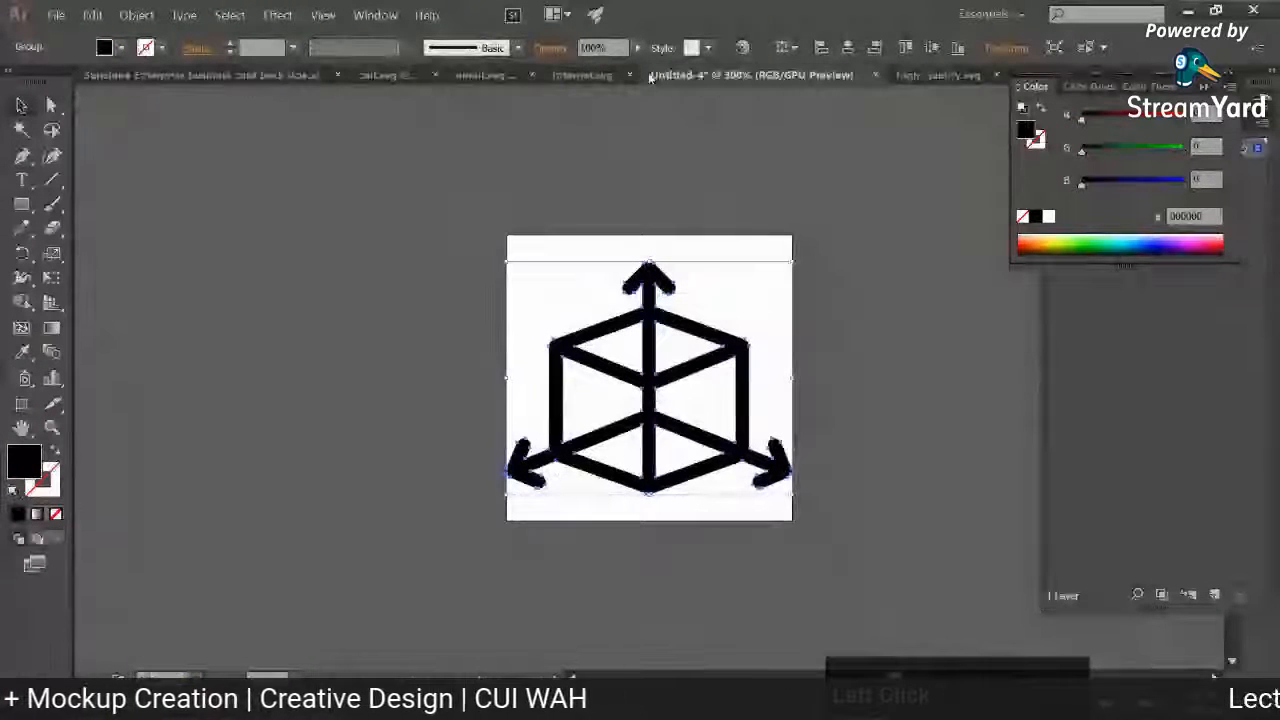
{"action": "key", "text": "ctrl+v"}
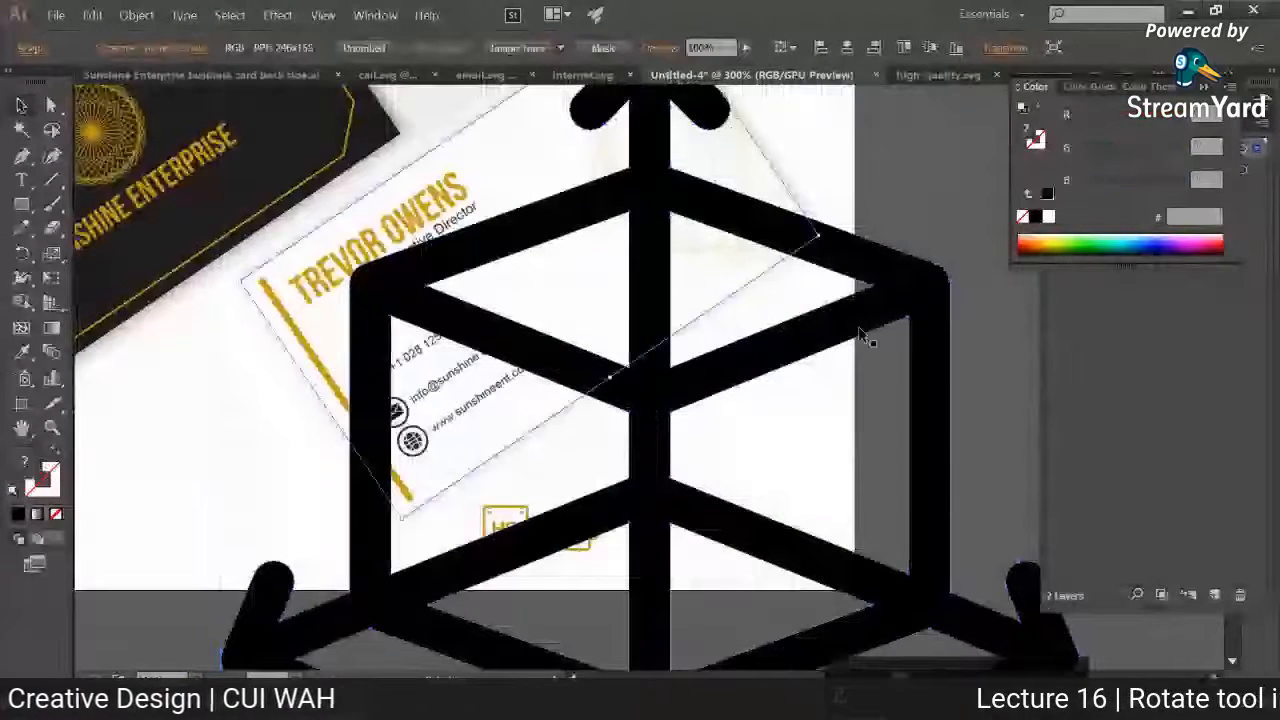
{"action": "left_click_drag", "start_coordinate": [720, 330], "coordinate": [855, 492]}
{"action": "left_click_drag", "start_coordinate": [221, 198], "coordinate": [525, 477]}
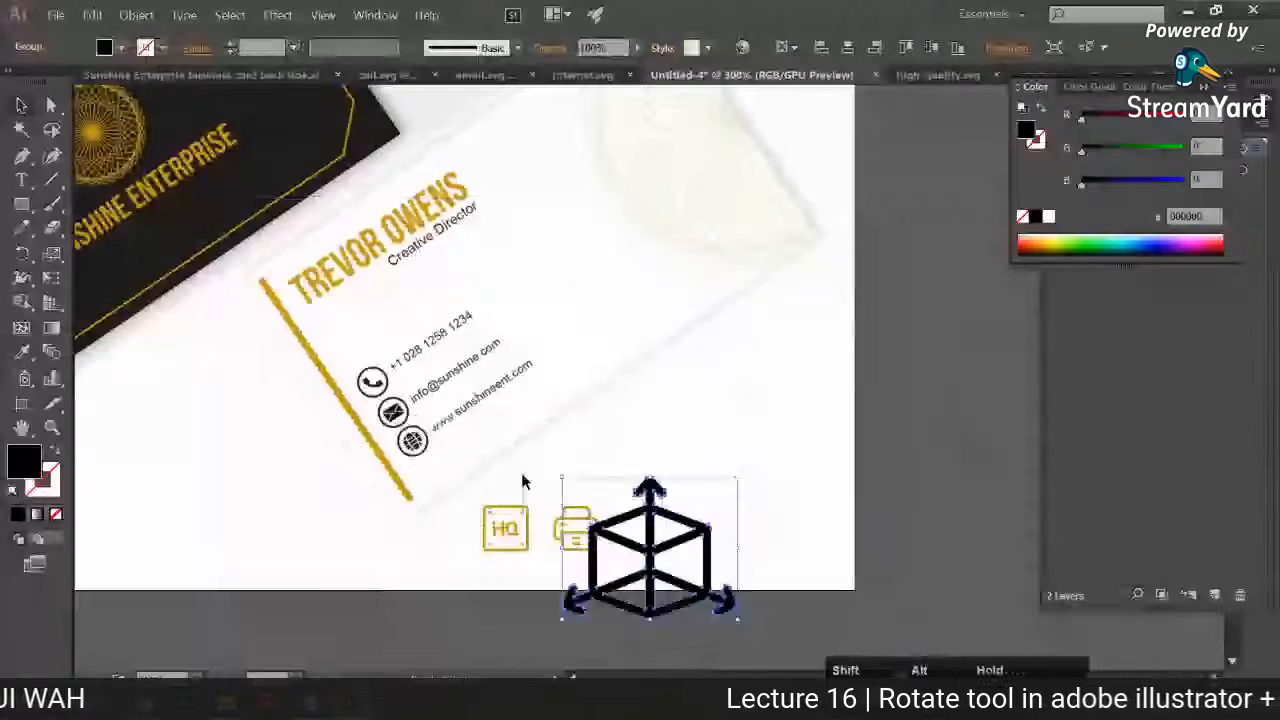
Step: Place the cube icon beside the printer icon at matching height and recolour it with the gold sampled from the HQ icon
{"action": "key", "text": "ctrl+equal"}
{"action": "key", "text": "ctrl+equal"}
{"action": "key", "text": "ctrl+equal"}
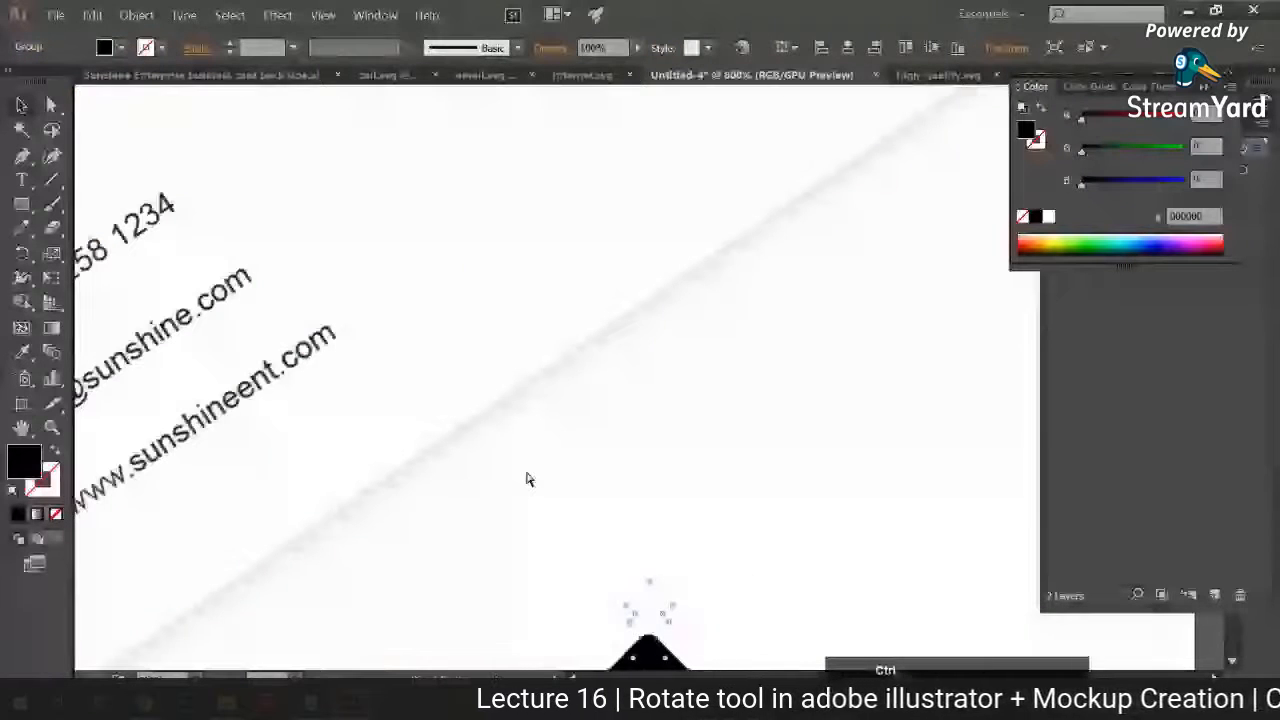
{"action": "scroll", "coordinate": [529, 479], "scroll_direction": "down", "scroll_amount": 5}
{"action": "left_click_drag", "start_coordinate": [843, 296], "coordinate": [643, 411]}
{"action": "key", "text": "i"}
{"action": "left_click", "coordinate": [170, 382]}
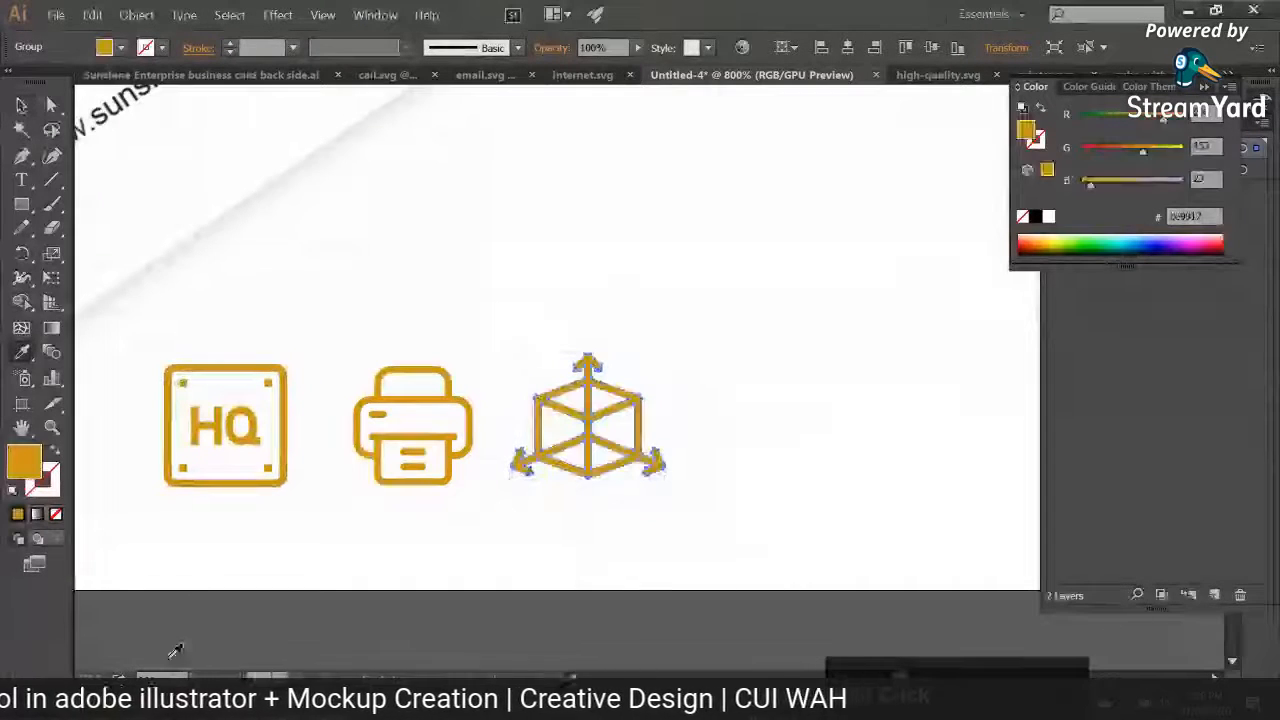
Step: Switch to the browser, search Flaticon for "customer satisfaction" and download the hand-with-three-stars icon as an SVG
{"action": "key", "text": "alt+Tab"}
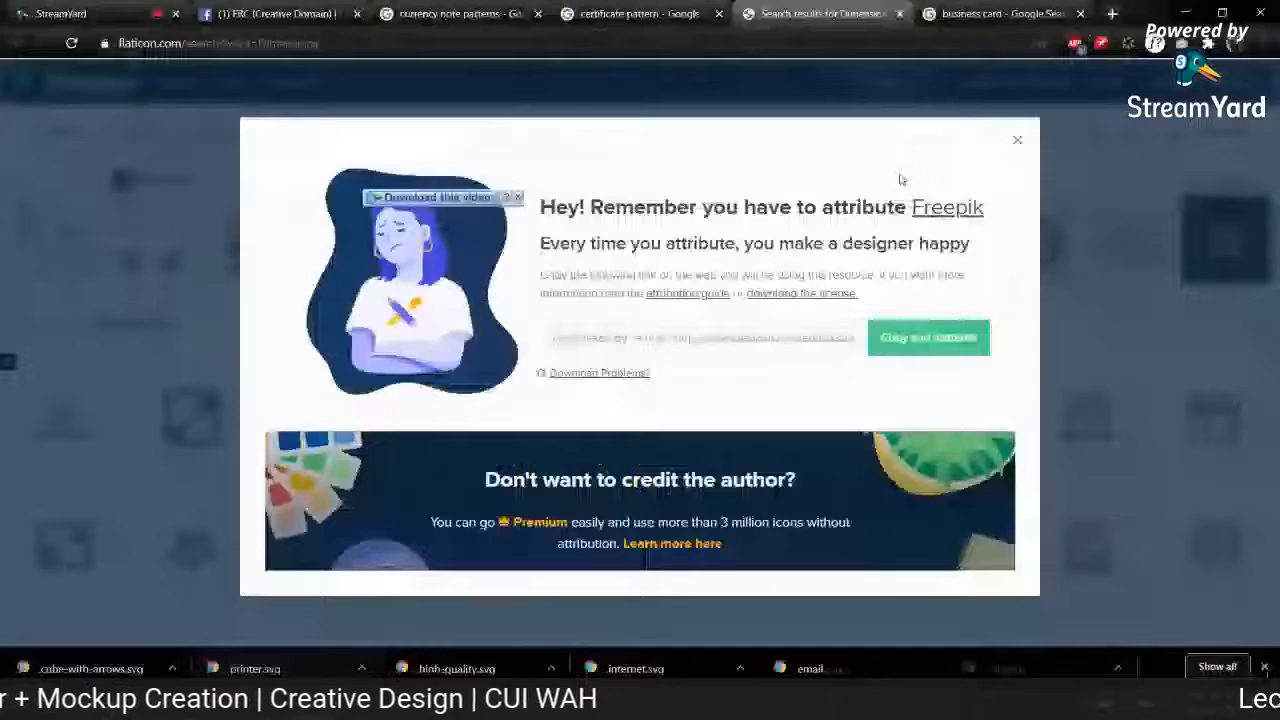
{"action": "key", "text": "Escape"}
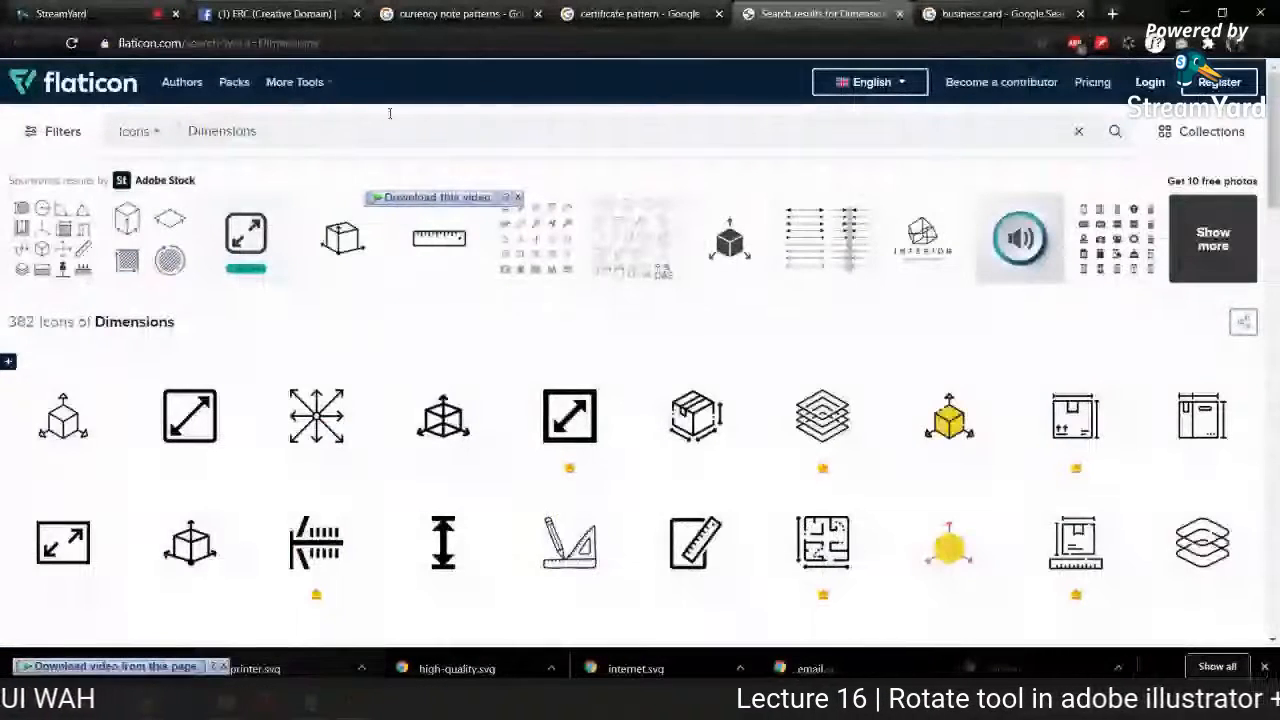
{"action": "left_click_drag", "start_coordinate": [390, 113], "coordinate": [183, 146]}
{"action": "key", "text": "ctrl+v"}
{"action": "key", "text": "Return"}
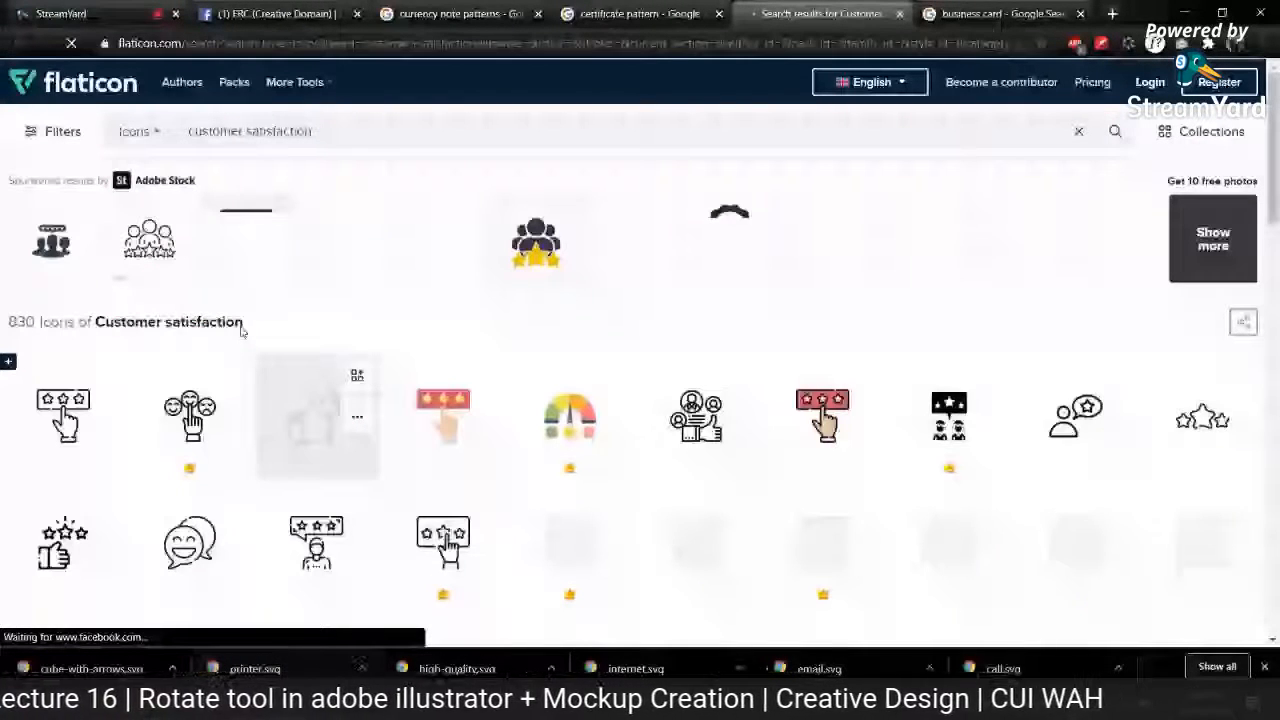
{"action": "left_click", "coordinate": [104, 416]}
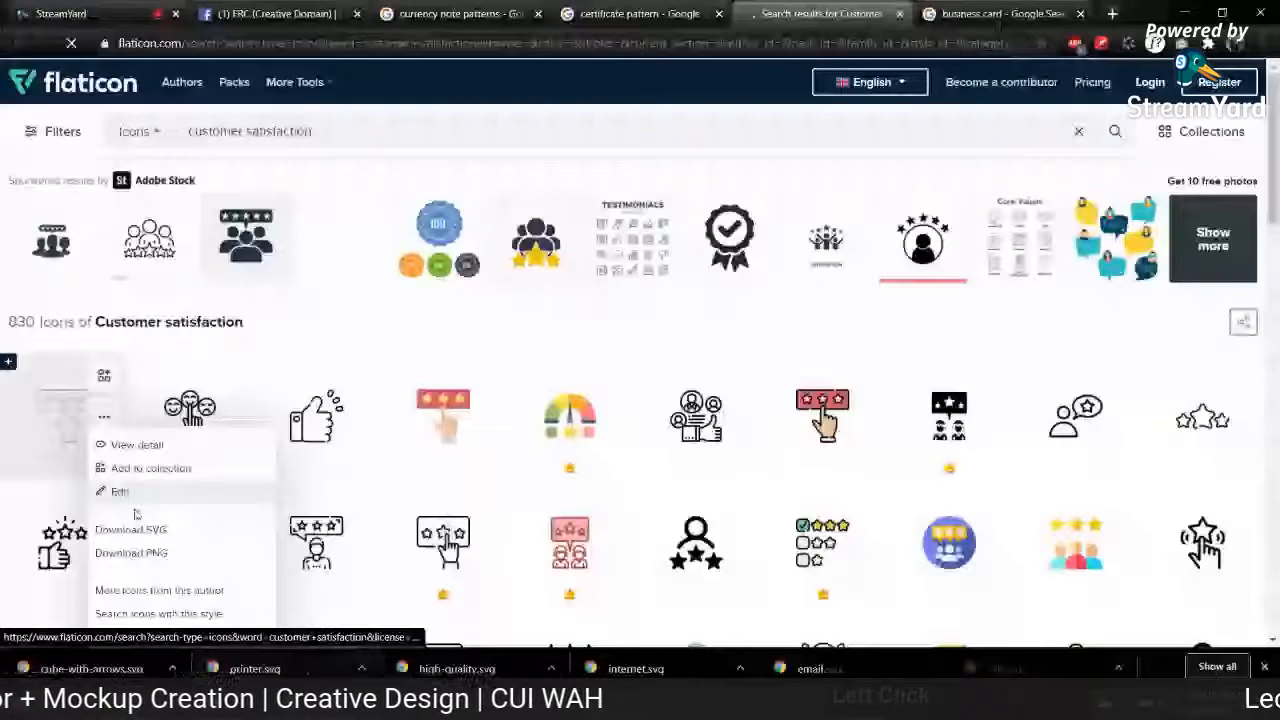
{"action": "left_click", "coordinate": [131, 529]}
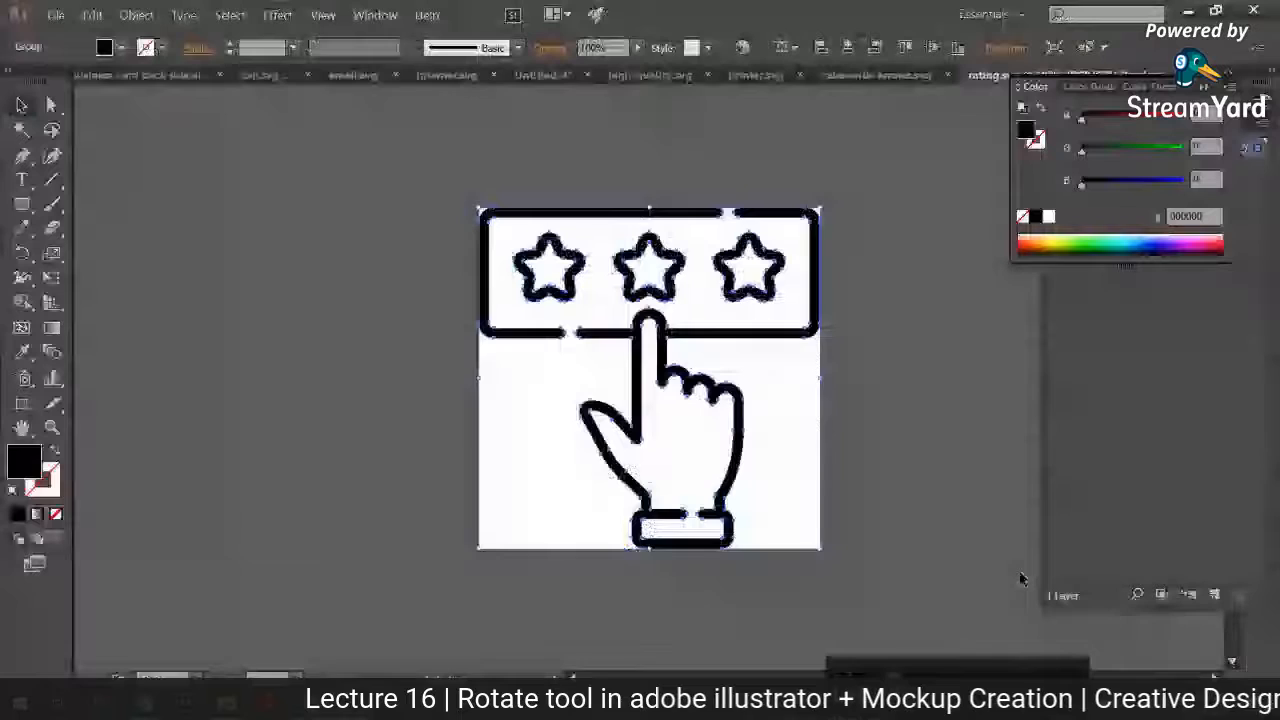
Step: Copy the rating icon from Illustrator's rating.svg into the Untitled-4 mockup and scale it down beside the cube icon
{"action": "key", "text": "ctrl"}
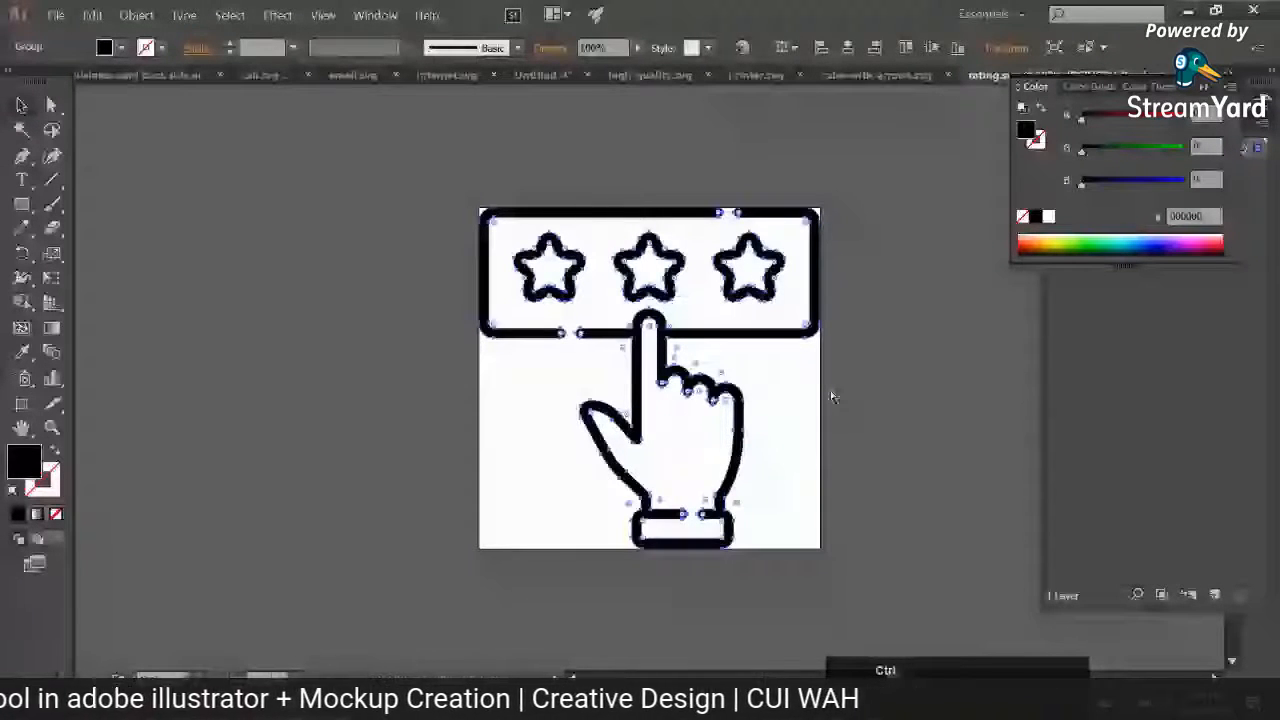
{"action": "left_click", "coordinate": [543, 75]}
{"action": "key", "text": "ctrl+v"}
{"action": "left_click_drag", "start_coordinate": [400, 177], "coordinate": [842, 578]}
{"action": "left_click_drag", "start_coordinate": [916, 649], "coordinate": [515, 302]}
{"action": "key", "text": "ctrl+plus"}
{"action": "key", "text": "ctrl+plus"}
{"action": "key", "text": "ctrl+plus"}
{"action": "key", "text": "ctrl+plus"}
{"action": "left_click_drag", "start_coordinate": [897, 113], "coordinate": [722, 305]}
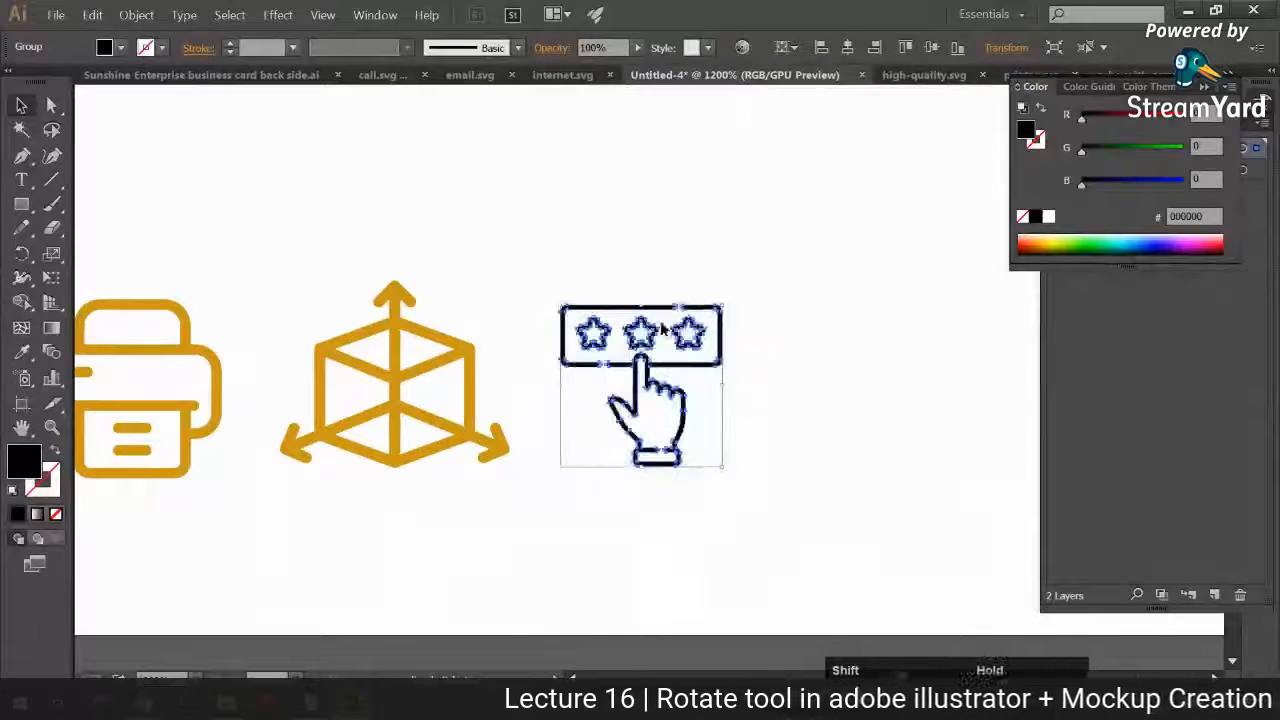
Step: Recolour the rating icon with the cube icon's gold using the Eyedropper and enlarge it slightly to match its neighbours
{"action": "key", "text": "i"}
{"action": "left_click", "coordinate": [320, 390]}
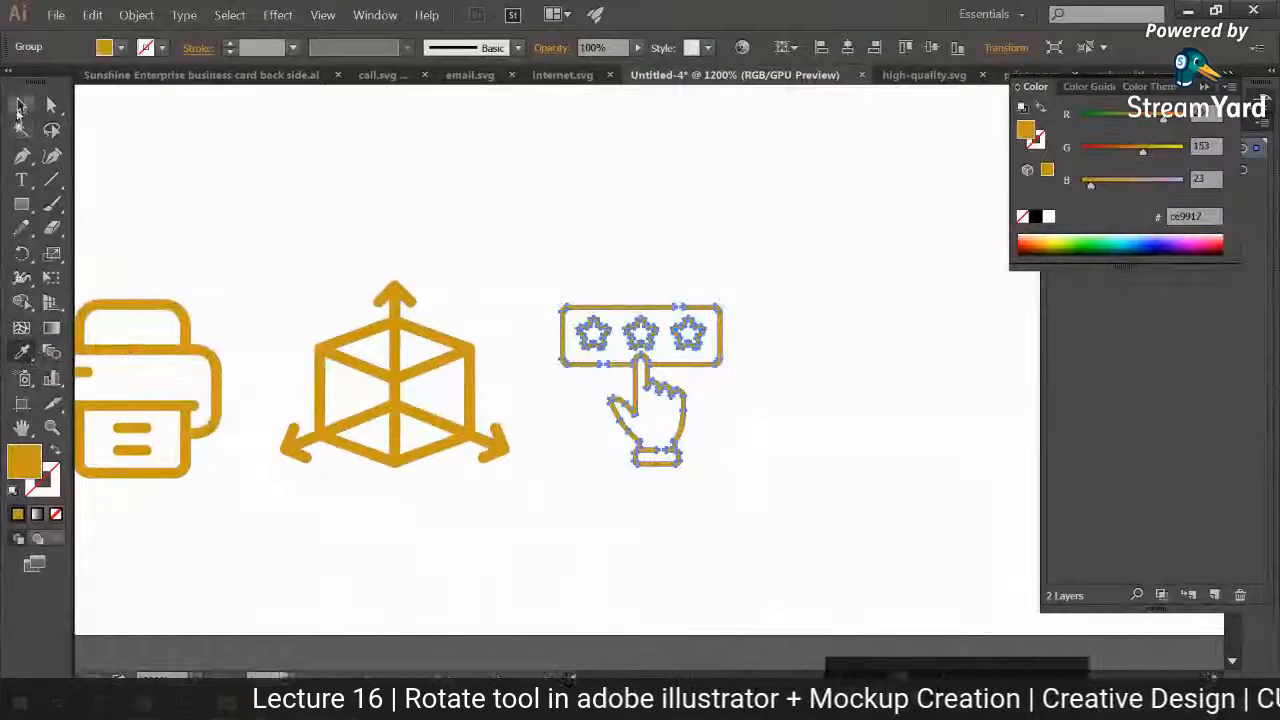
{"action": "key", "text": "v"}
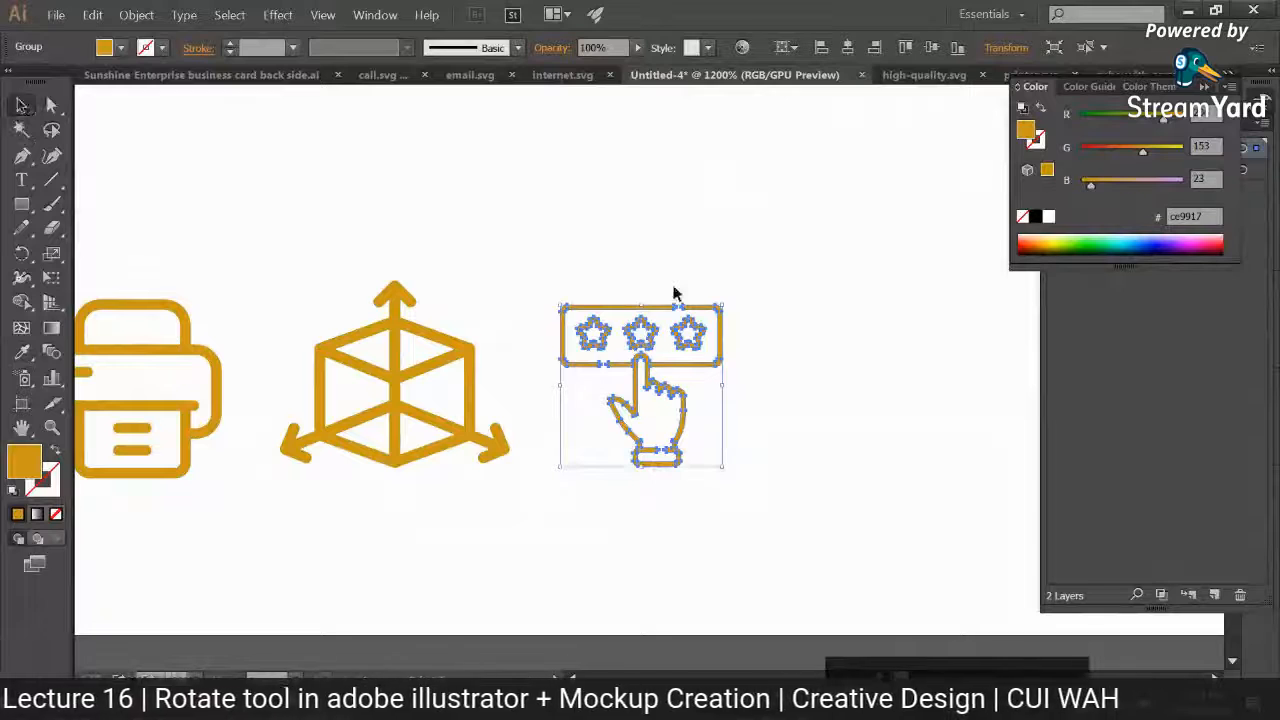
{"action": "left_click_drag", "start_coordinate": [720, 306], "coordinate": [738, 295]}
{"action": "left_click", "coordinate": [811, 378]}
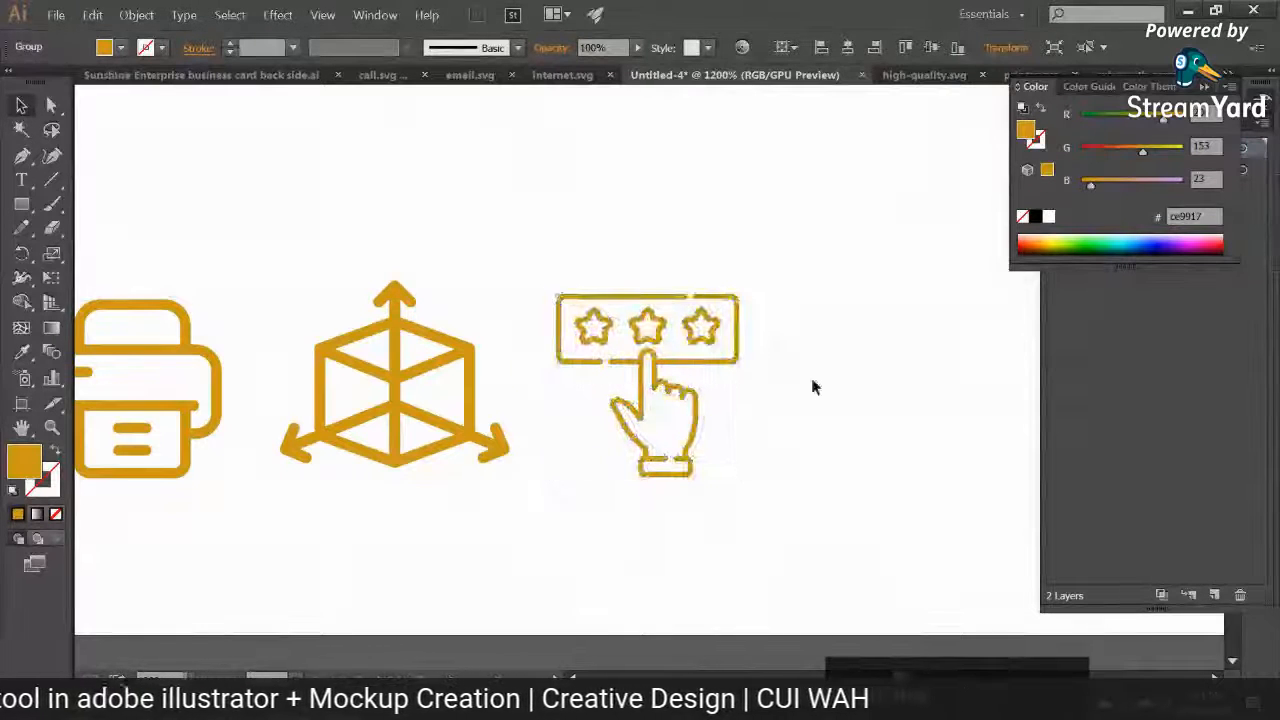
Step: Switch to the browser, dismiss the attribution notice and search Flaticon for "revisions" icons
{"action": "mouse_move", "coordinate": [177, 705]}
{"action": "left_click", "coordinate": [234, 612]}
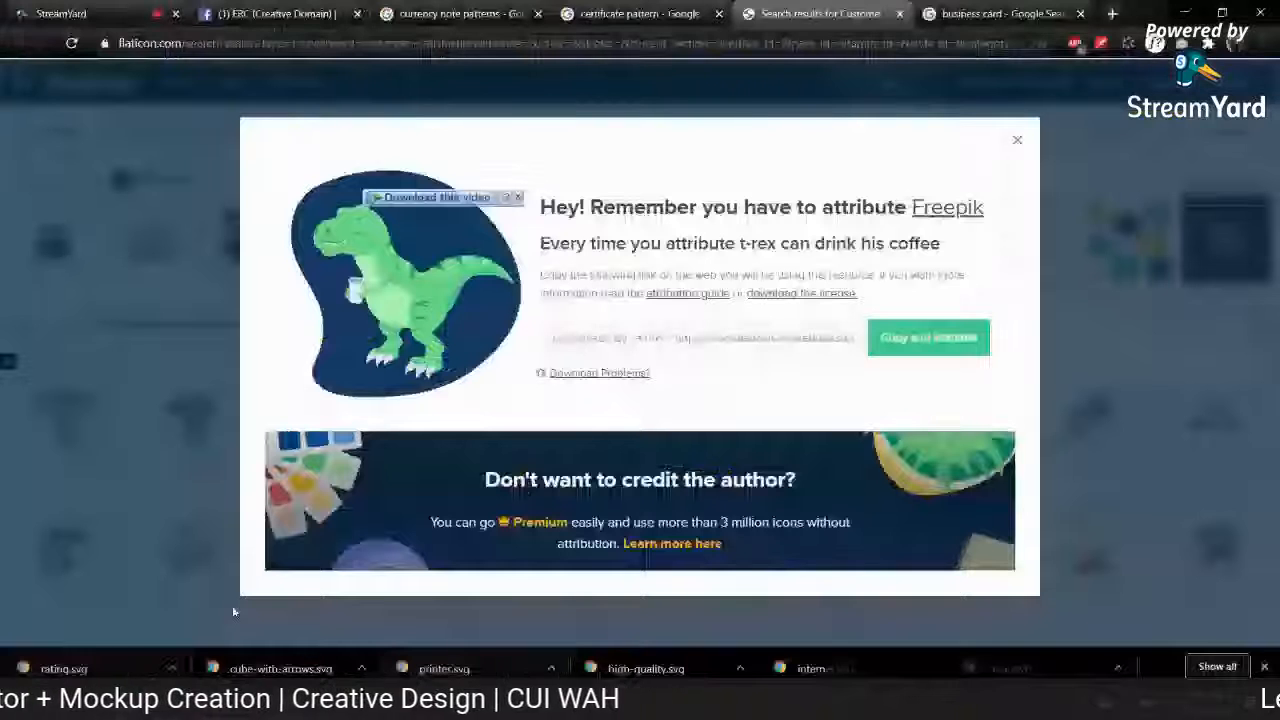
{"action": "left_click", "coordinate": [234, 612]}
{"action": "triple_click", "coordinate": [268, 138]}
{"action": "type", "text": "revisions"}
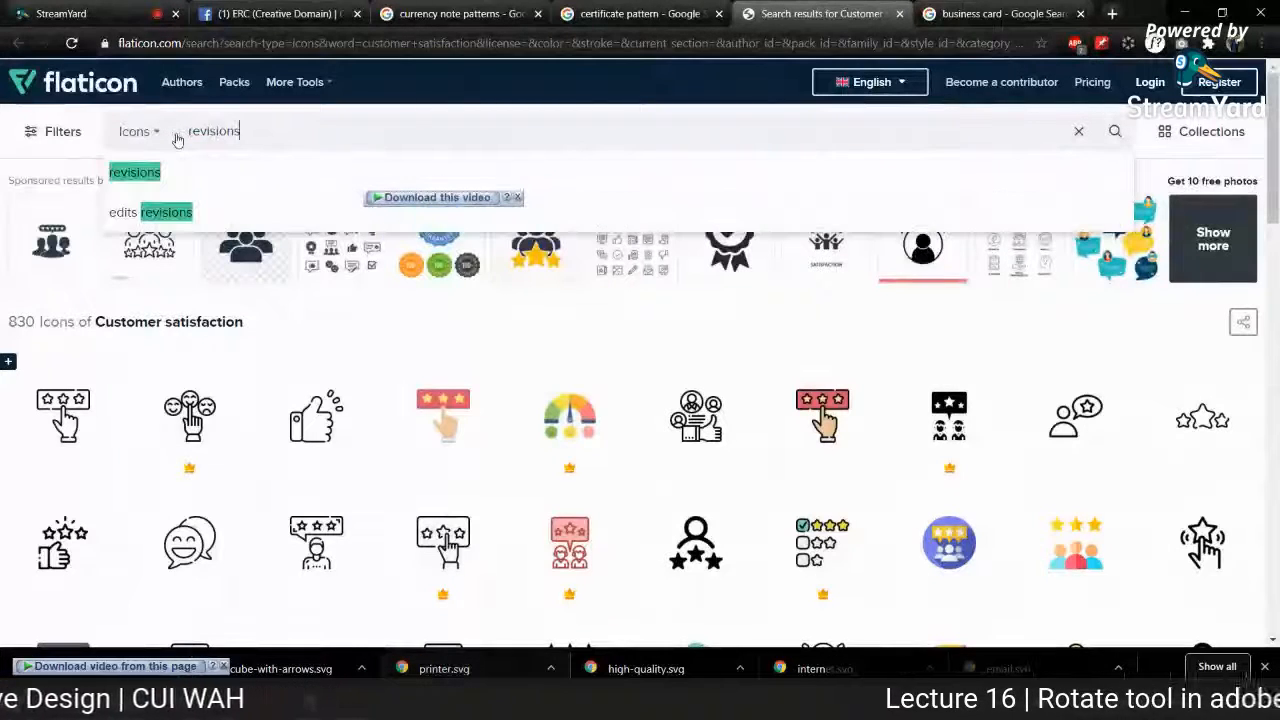
{"action": "key", "text": "Return"}
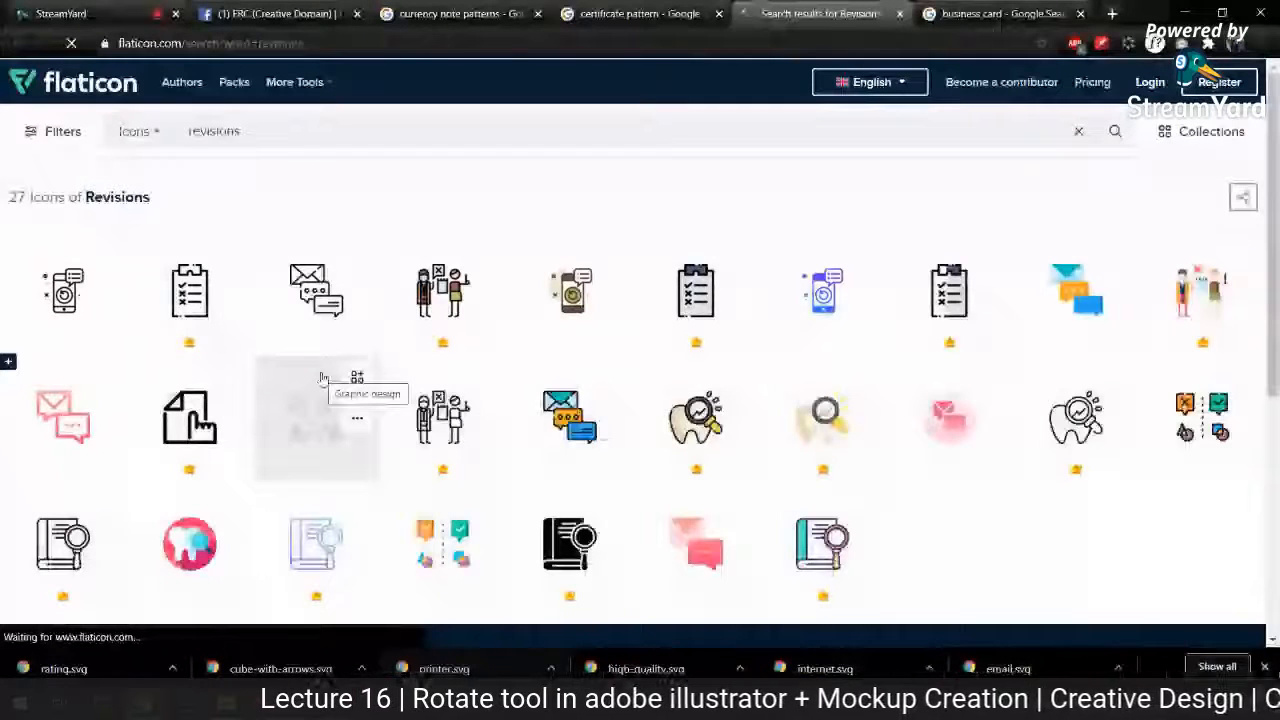
Step: Download the black outline envelope-with-speech-bubbles icon from the Revisions results using the free download
{"action": "left_click", "coordinate": [352, 416]}
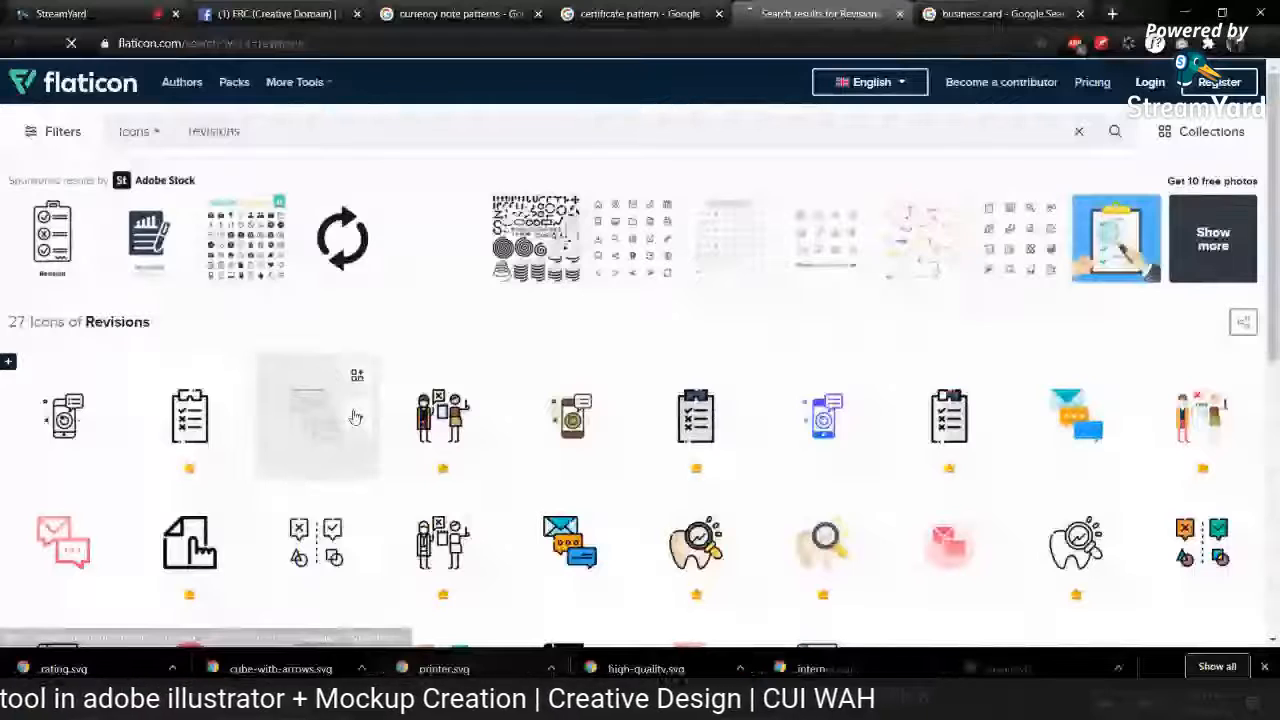
{"action": "left_click", "coordinate": [357, 416]}
{"action": "scroll", "coordinate": [310, 484], "scroll_direction": "down", "scroll_amount": 1}
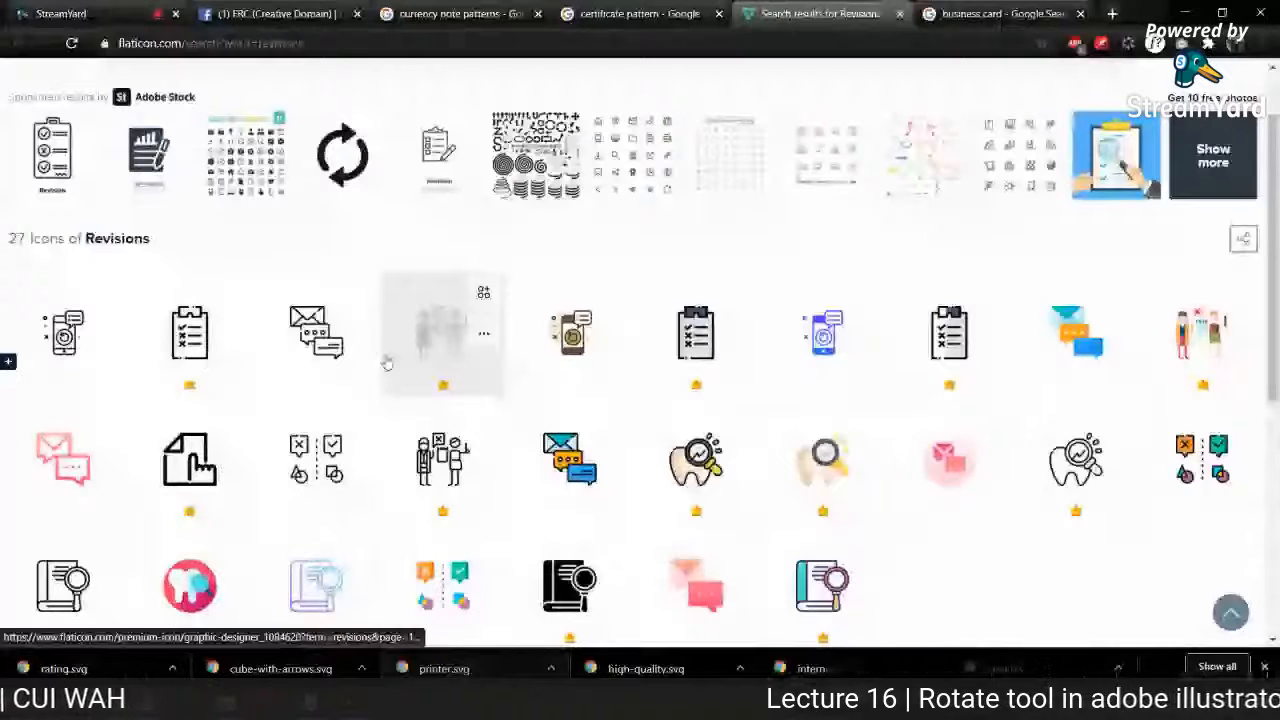
{"action": "left_click", "coordinate": [387, 362]}
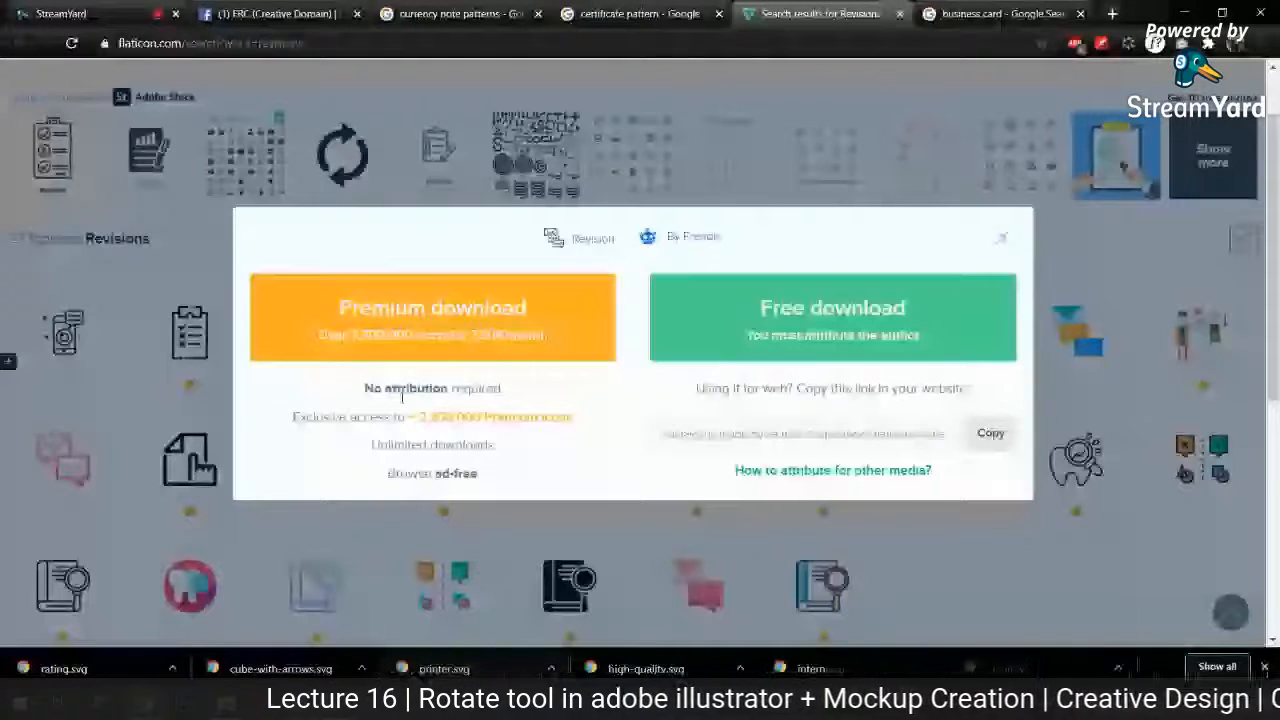
{"action": "left_click", "coordinate": [683, 326]}
Step: Copy the revision icon into the Illustrator mockup and scale it down near the rating icon
{"action": "left_click", "coordinate": [392, 700]}
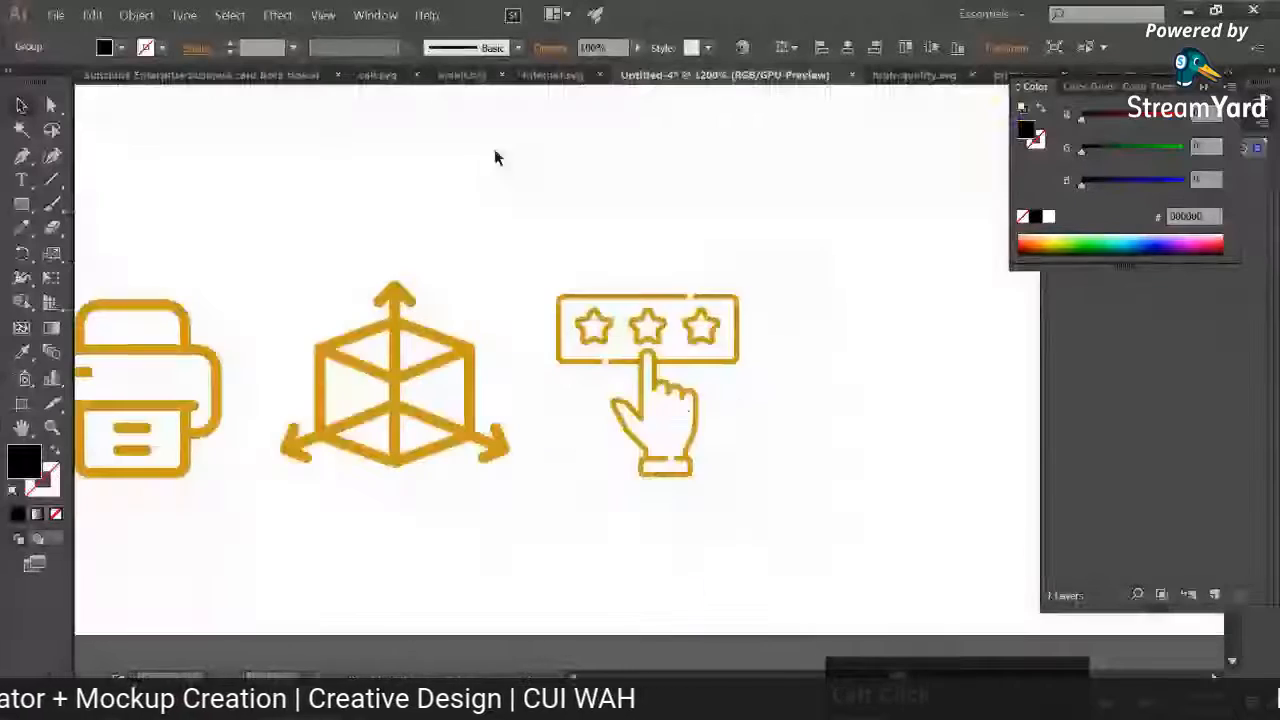
{"action": "key", "text": "ctrl+v"}
{"action": "left_click_drag", "start_coordinate": [660, 400], "coordinate": [777, 500]}
{"action": "key", "text": "ctrl+minus"}
{"action": "key", "text": "ctrl+minus"}
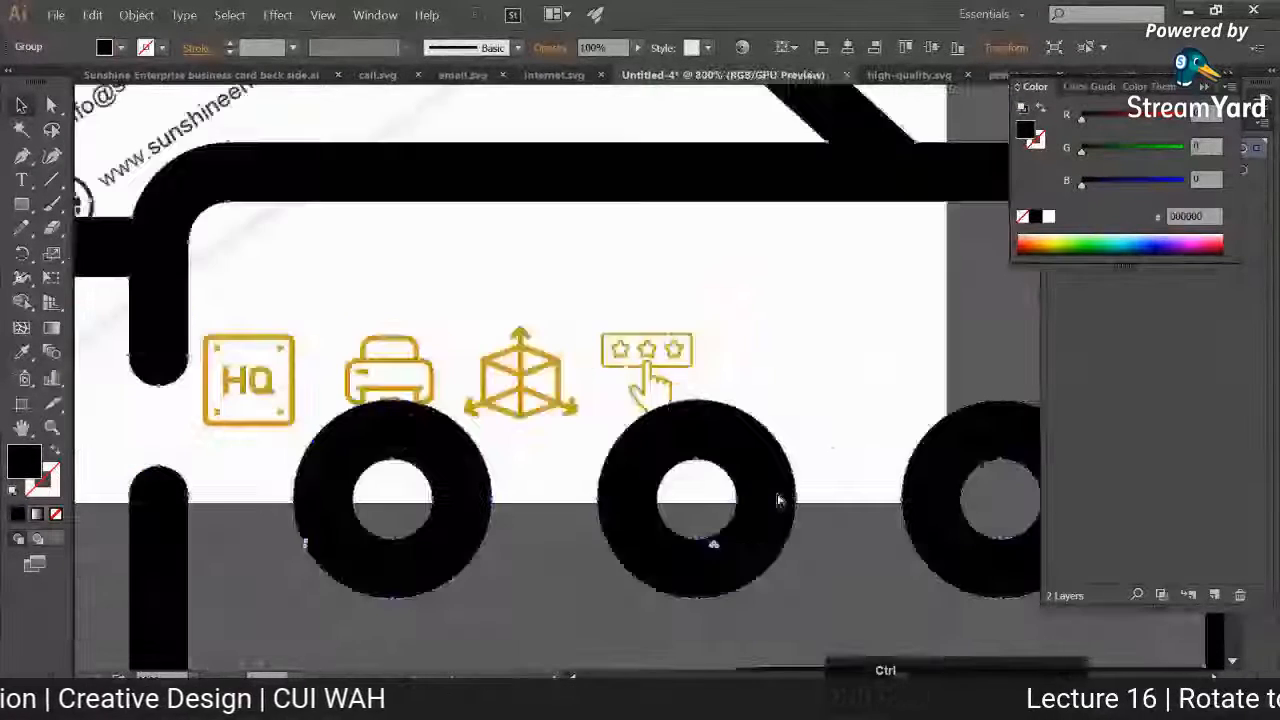
{"action": "key", "text": "ctrl+minus"}
{"action": "key", "text": "ctrl+minus"}
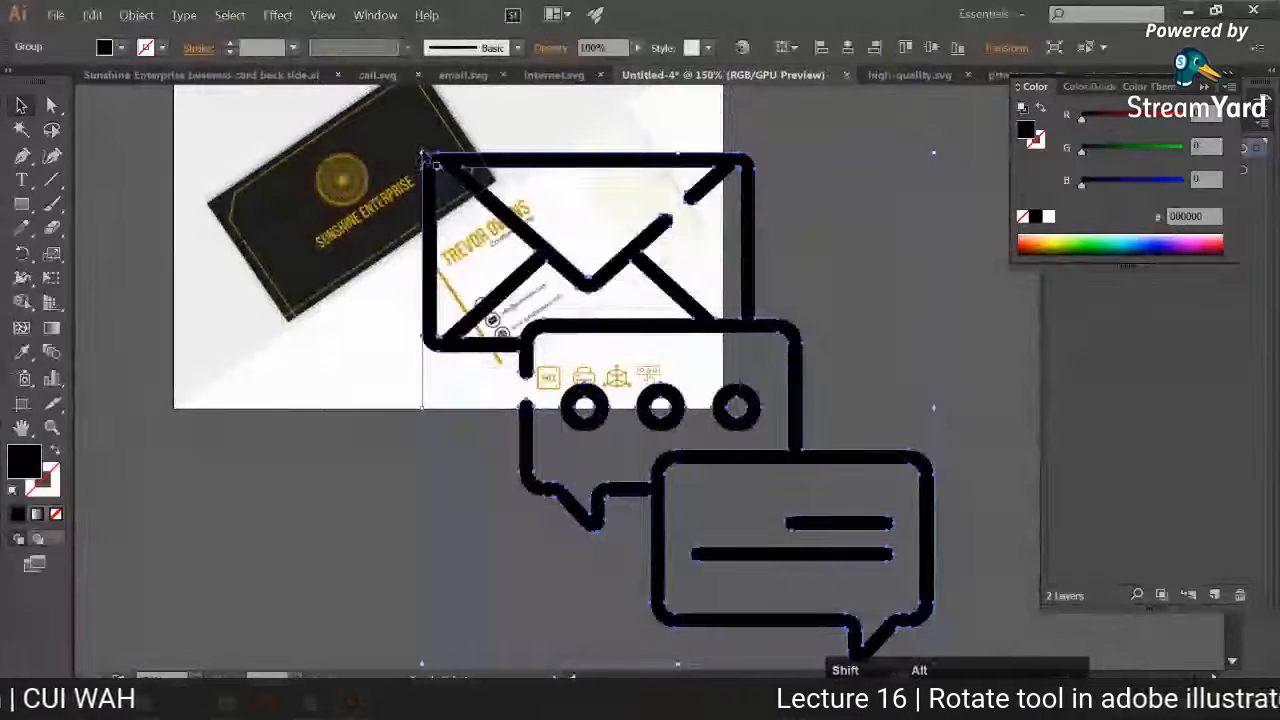
{"action": "left_click_drag", "start_coordinate": [427, 160], "coordinate": [612, 388]}
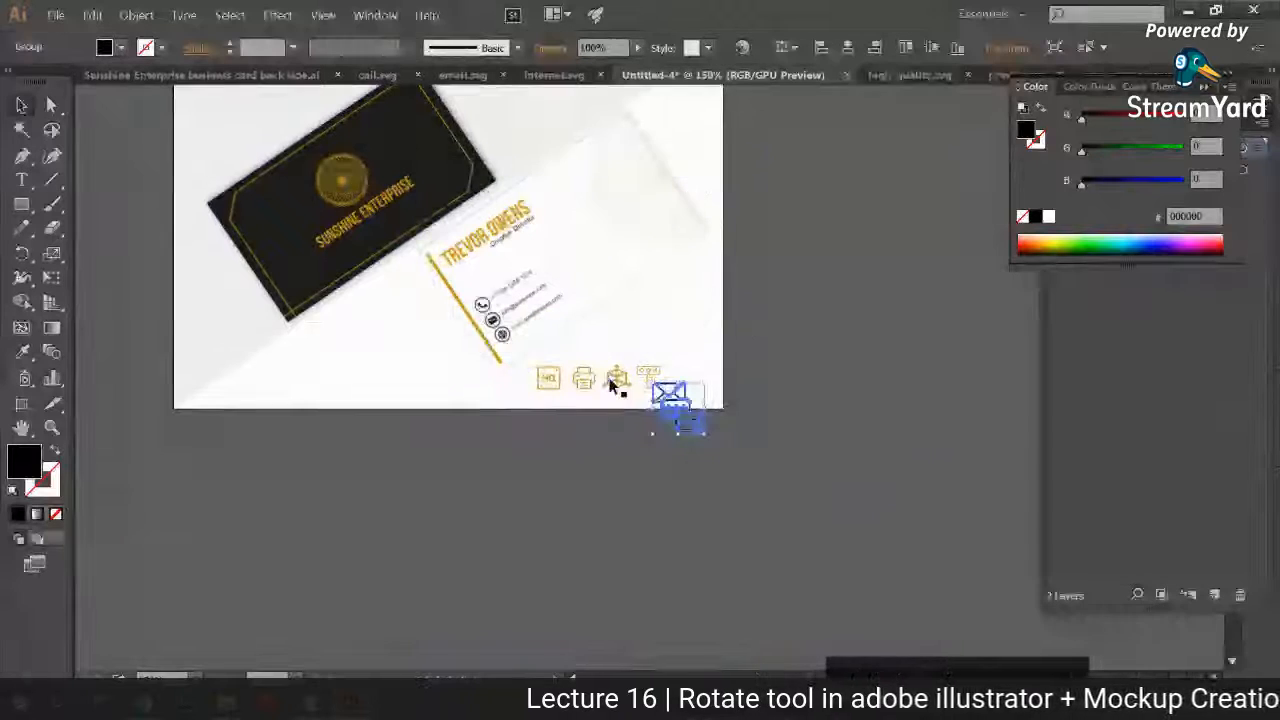
{"action": "scroll", "coordinate": [612, 388], "scroll_direction": "up", "scroll_amount": 6}
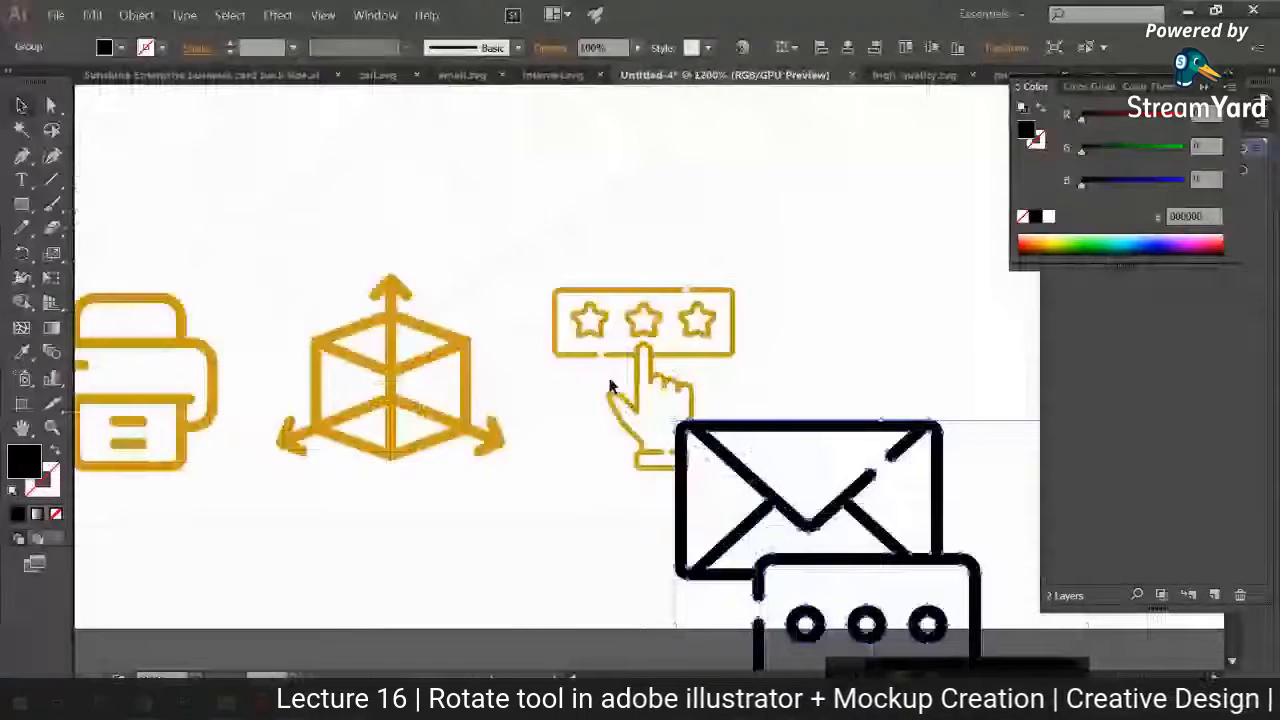
{"action": "left_click_drag", "start_coordinate": [612, 388], "coordinate": [286, 257]}
{"action": "left_click_drag", "start_coordinate": [555, 290], "coordinate": [555, 157]}
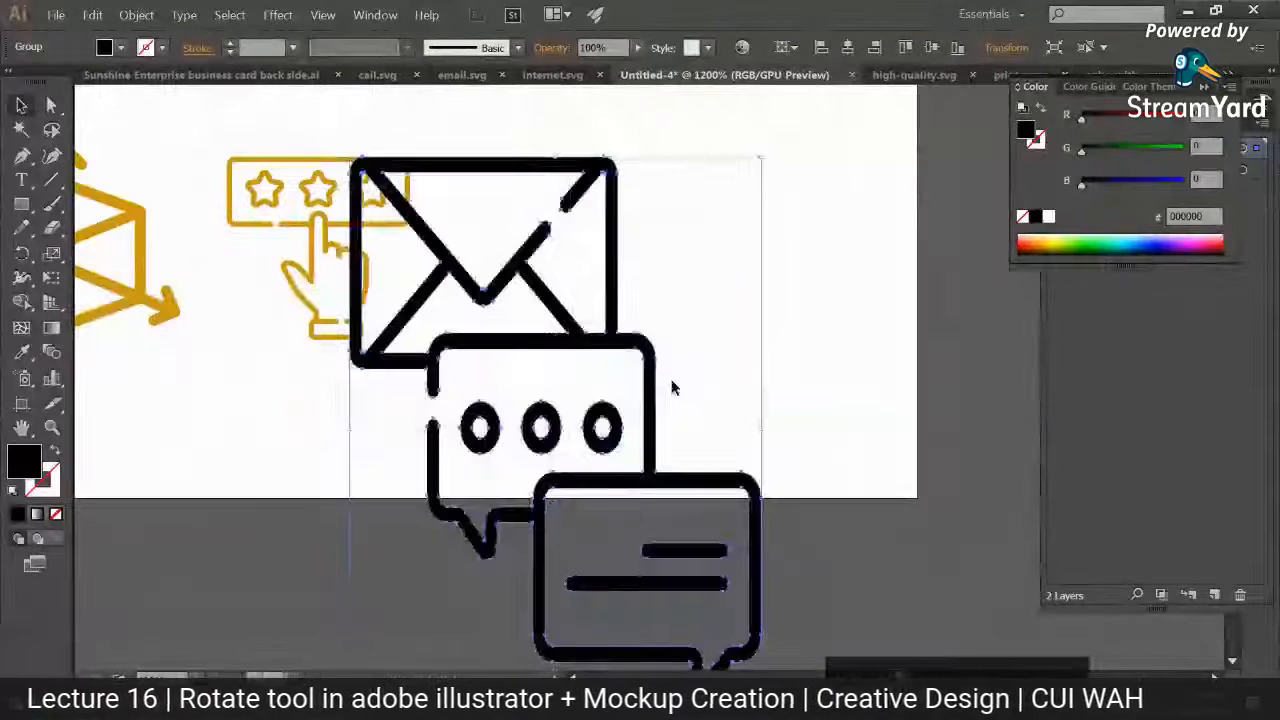
{"action": "left_click", "coordinate": [760, 428]}
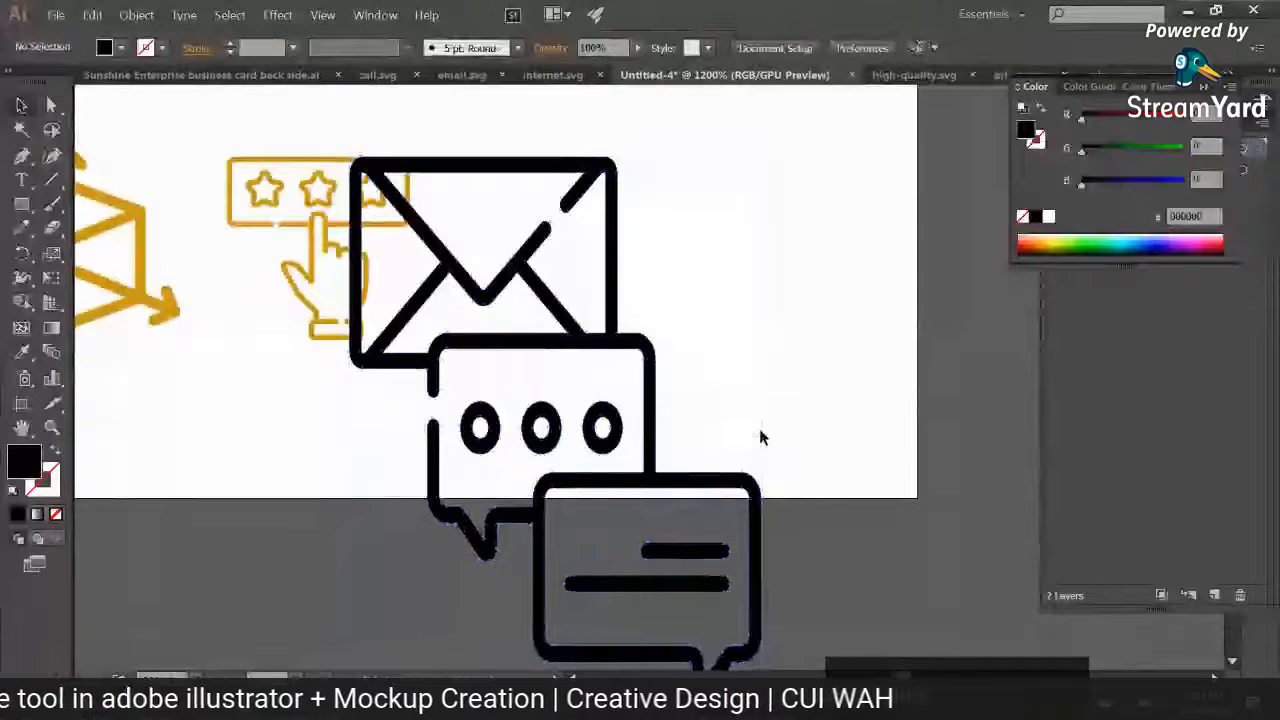
{"action": "left_click", "coordinate": [760, 433]}
{"action": "left_click_drag", "start_coordinate": [763, 430], "coordinate": [884, 416]}
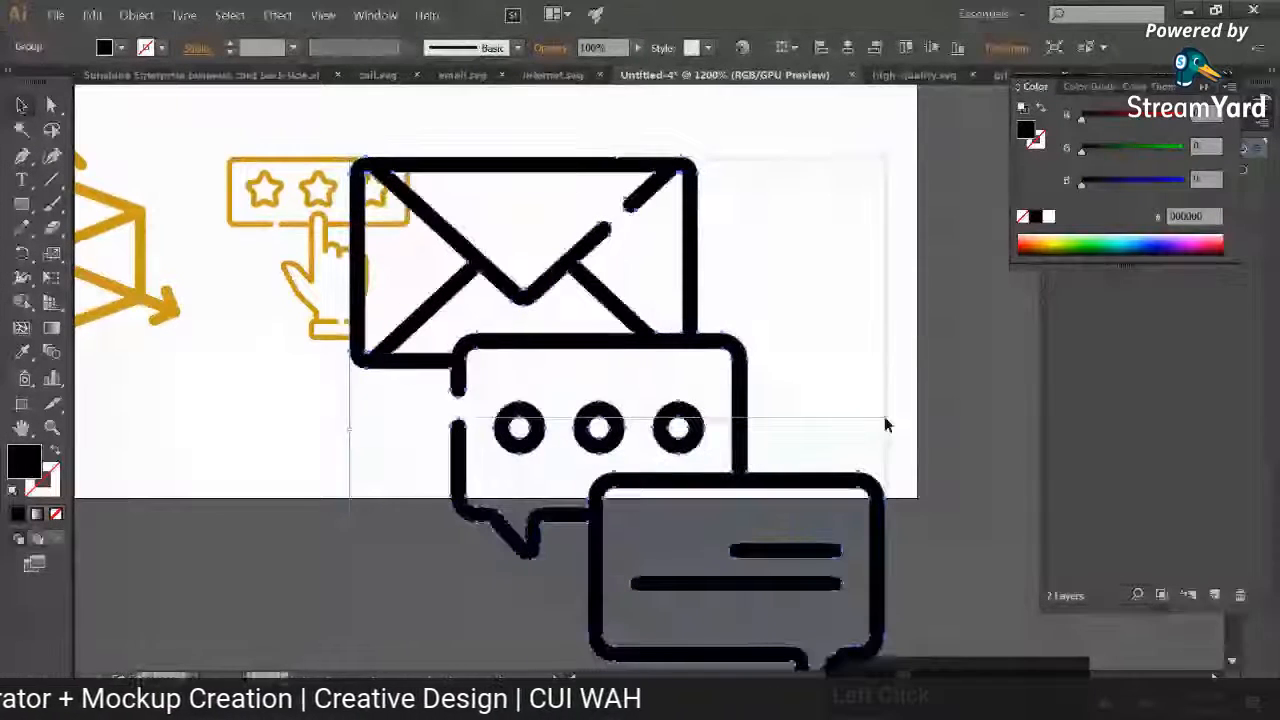
{"action": "key", "text": "ctrl+z"}
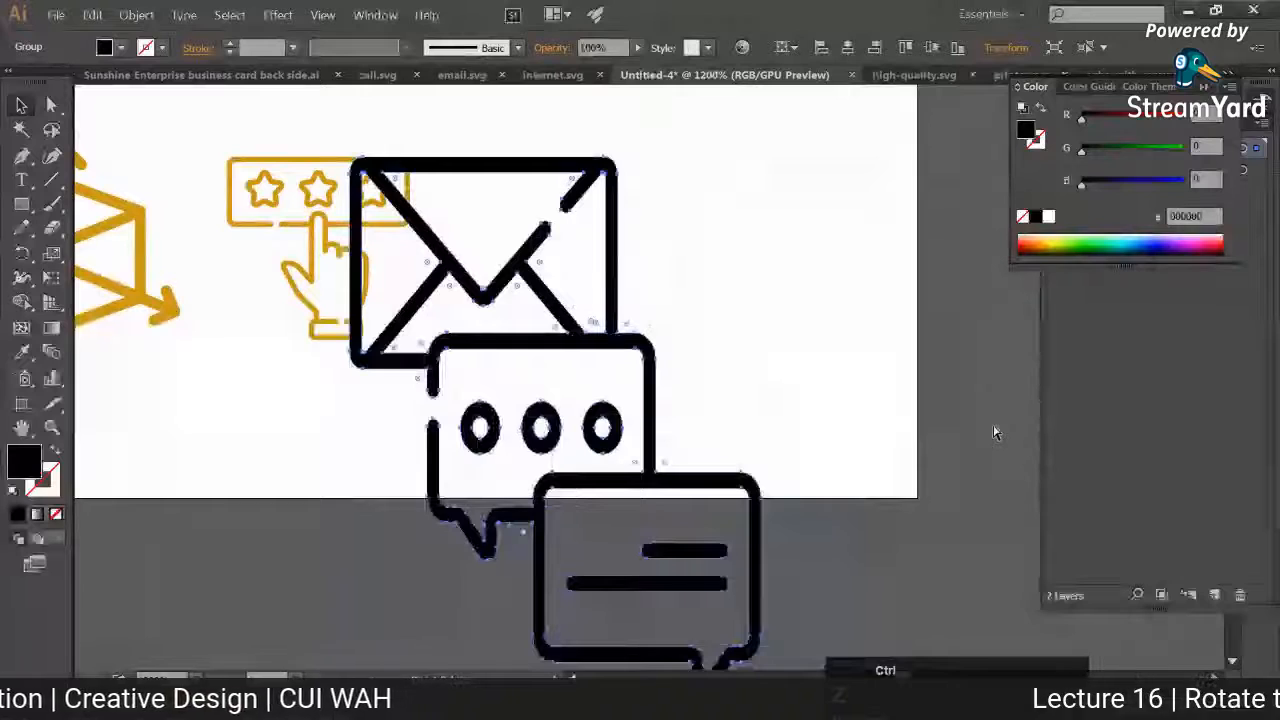
{"action": "key", "text": "ctrl+z"}
Step: Resize the revision icon proportionally to the rating icon's height and align it on the same row, after the rating icon
{"action": "left_click_drag", "start_coordinate": [760, 290], "coordinate": [606, 445]}
{"action": "left_click_drag", "start_coordinate": [578, 498], "coordinate": [606, 244]}
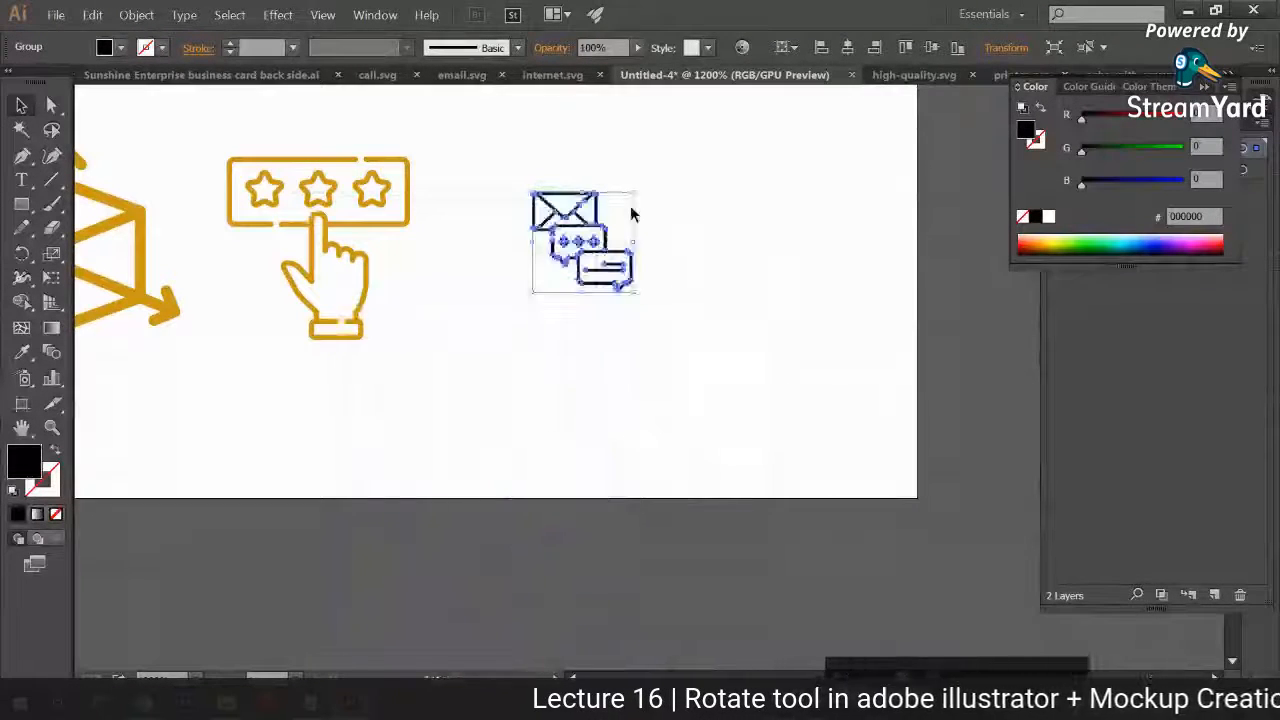
{"action": "left_click_drag", "start_coordinate": [631, 188], "coordinate": [754, 328]}
{"action": "left_click_drag", "start_coordinate": [563, 389], "coordinate": [690, 442]}
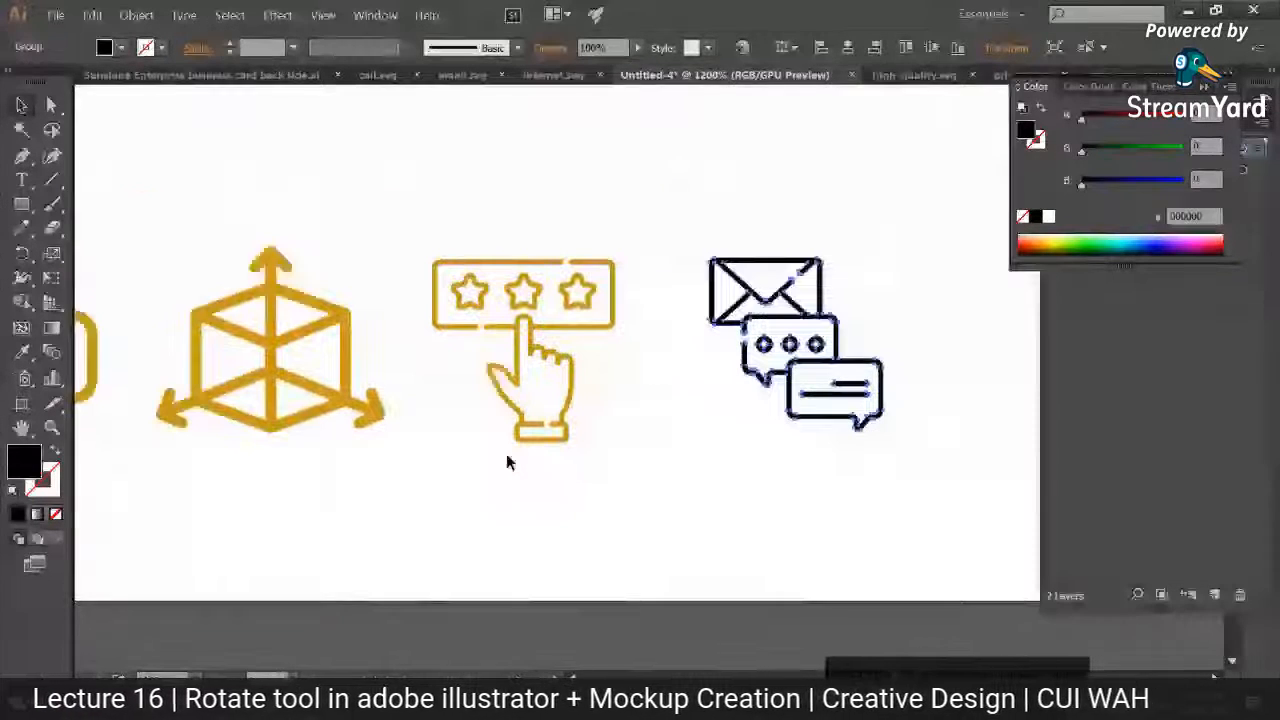
Step: Recolour the revision icon with the gold sampled from the rating icon using the Eyedropper, and deselect it
{"action": "key", "text": "i"}
{"action": "left_click", "coordinate": [450, 327]}
{"action": "key", "text": "ctrl+minus"}
{"action": "key", "text": "ctrl+minus"}
{"action": "key", "text": "v"}
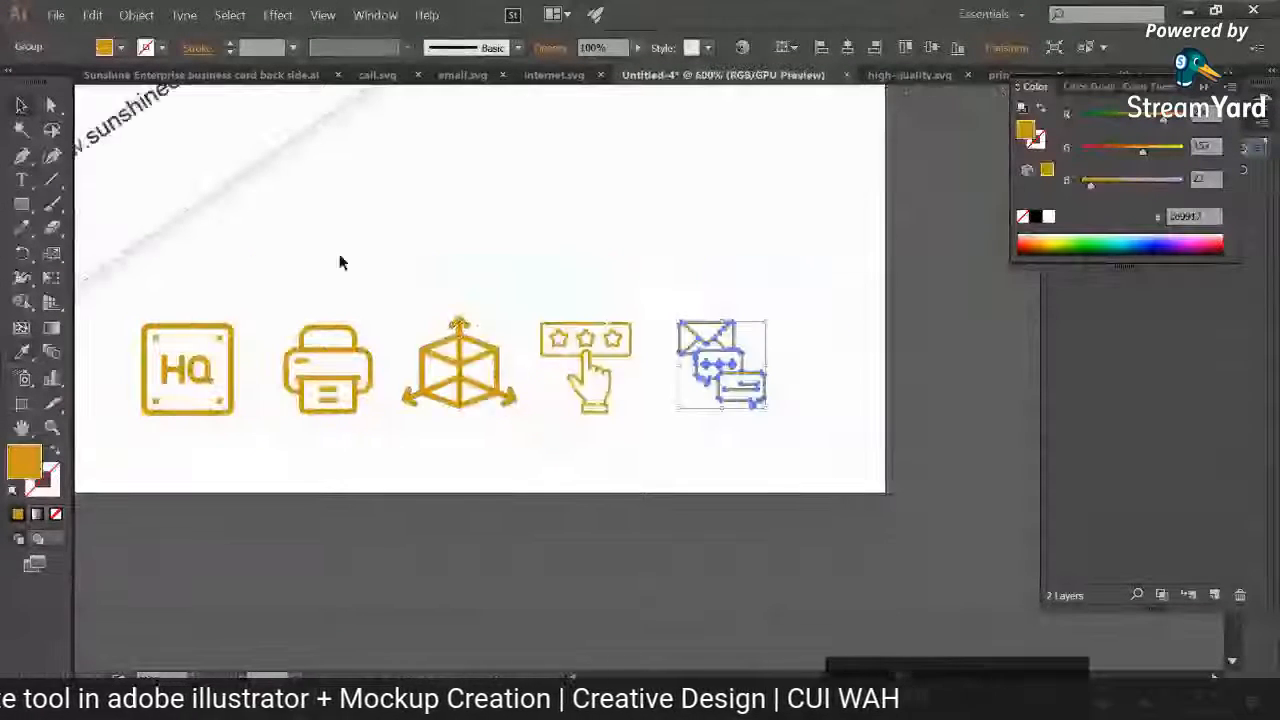
{"action": "left_click", "coordinate": [412, 333]}
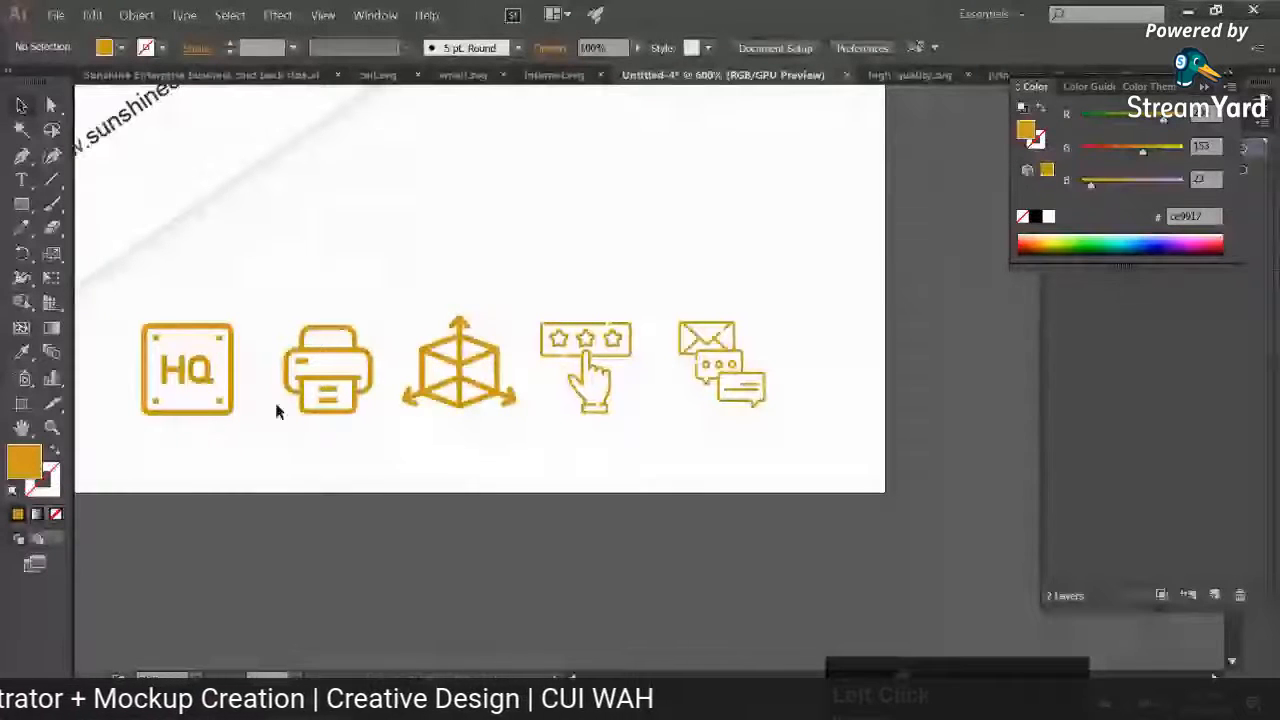
Step: Rearrange the icon row into the order HQ, rating, printer, revision and dimensions cube, keeping the icons on one line
{"action": "left_click_drag", "start_coordinate": [193, 335], "coordinate": [459, 460]}
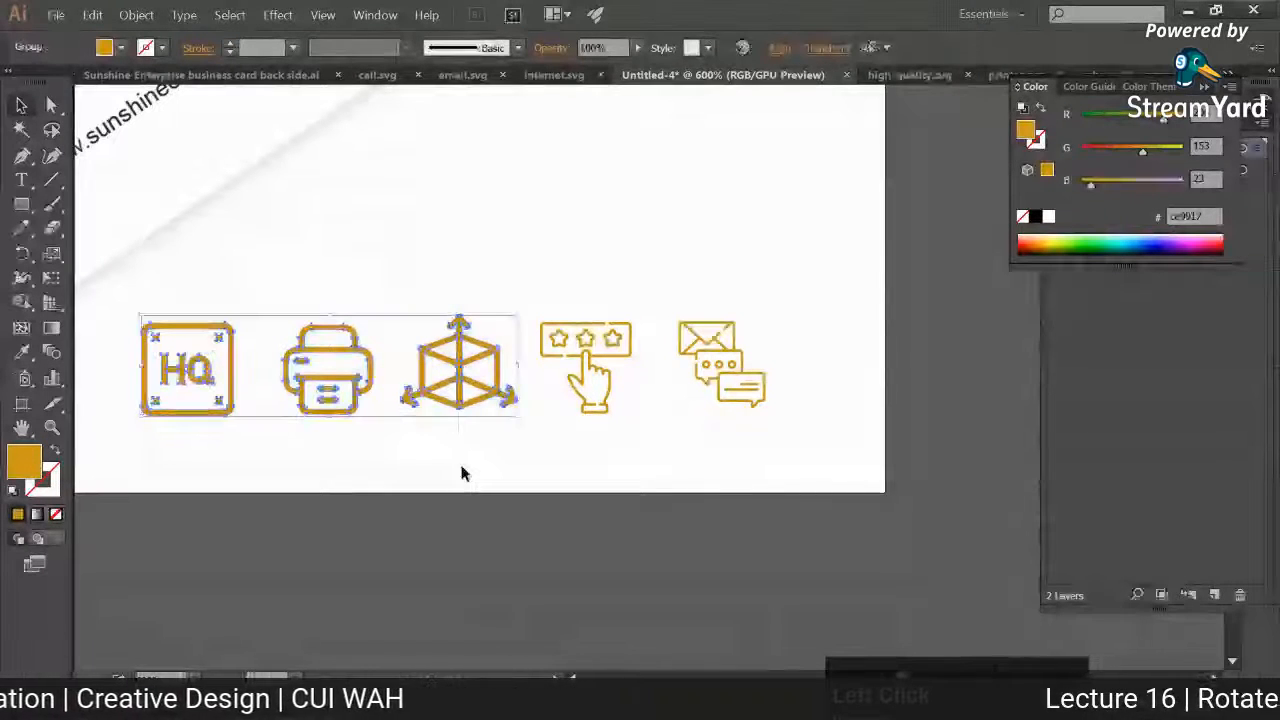
{"action": "left_click", "coordinate": [459, 460]}
{"action": "left_click_drag", "start_coordinate": [479, 374], "coordinate": [483, 240]}
{"action": "left_click_drag", "start_coordinate": [370, 396], "coordinate": [491, 525]}
{"action": "left_click", "coordinate": [612, 405]}
{"action": "left_click_drag", "start_coordinate": [615, 412], "coordinate": [342, 412]}
{"action": "left_click", "coordinate": [463, 445]}
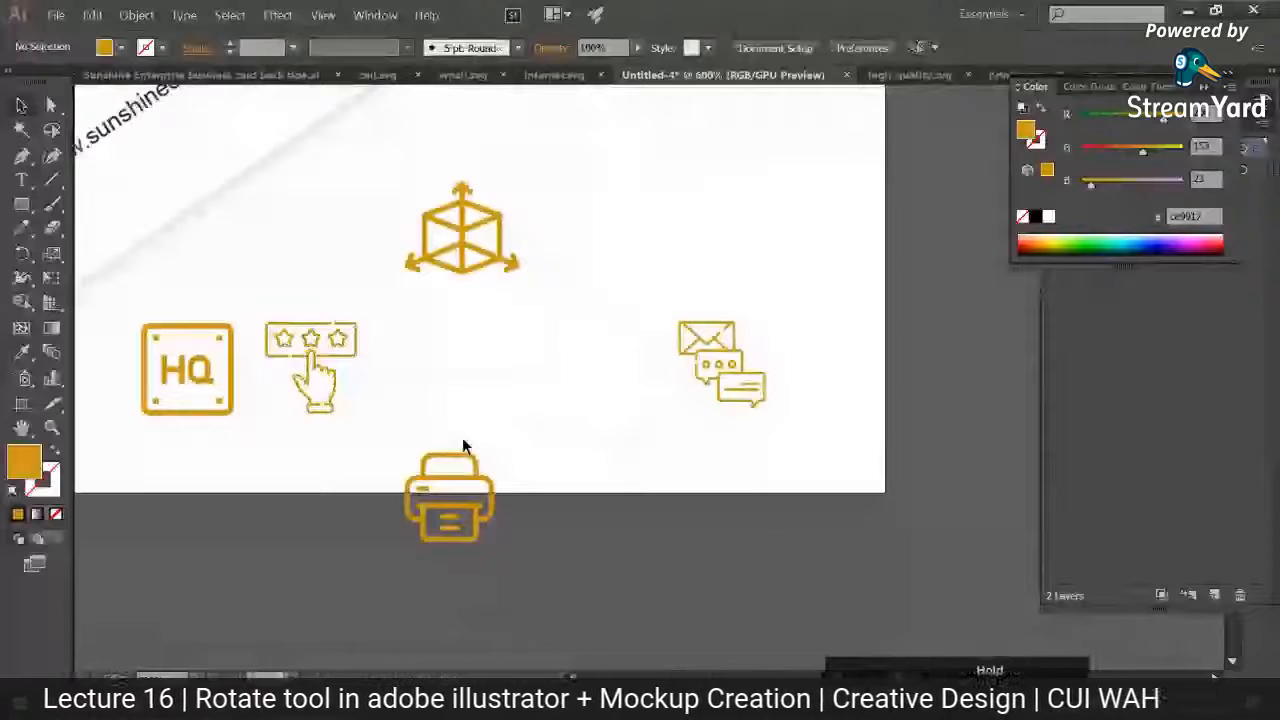
{"action": "left_click_drag", "start_coordinate": [463, 445], "coordinate": [463, 315]}
{"action": "left_click_drag", "start_coordinate": [640, 309], "coordinate": [616, 393]}
{"action": "left_click_drag", "start_coordinate": [512, 272], "coordinate": [766, 403]}
{"action": "left_click", "coordinate": [597, 451]}
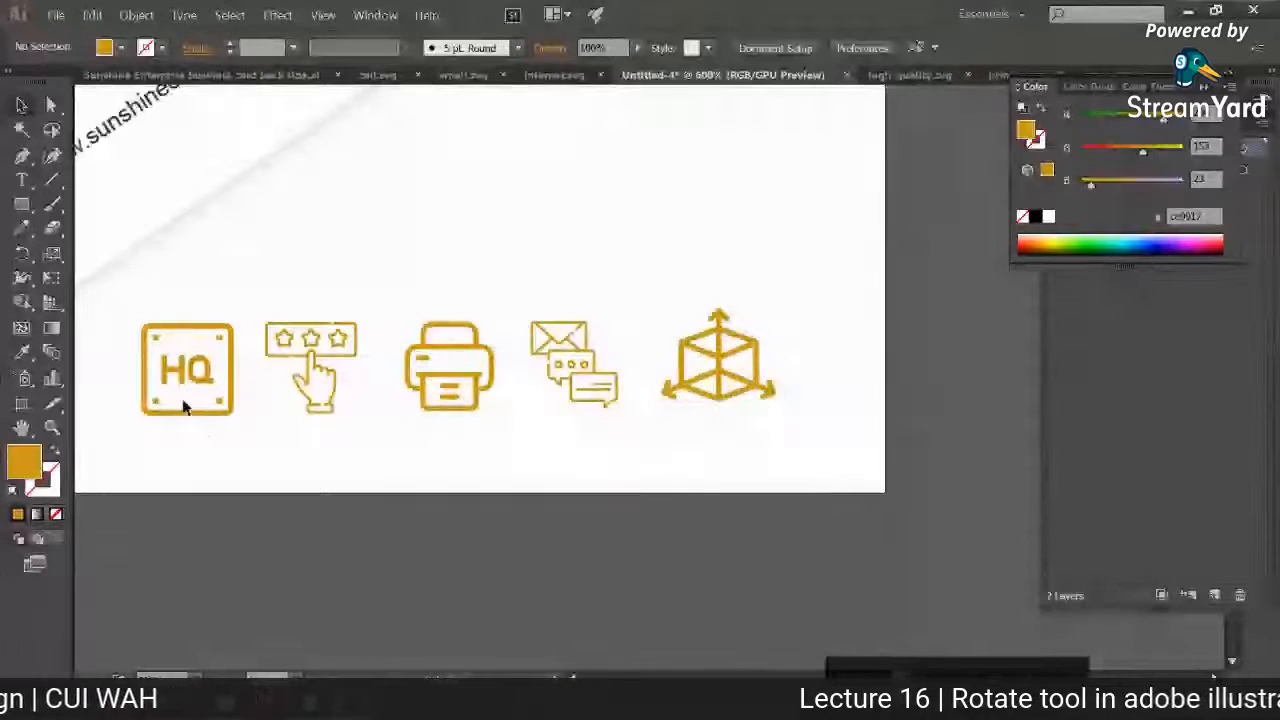
Step: Shift the whole icon row to the right and fine-tune the positions of the dimensions cube and the revision icon
{"action": "left_click_drag", "start_coordinate": [183, 401], "coordinate": [773, 401]}
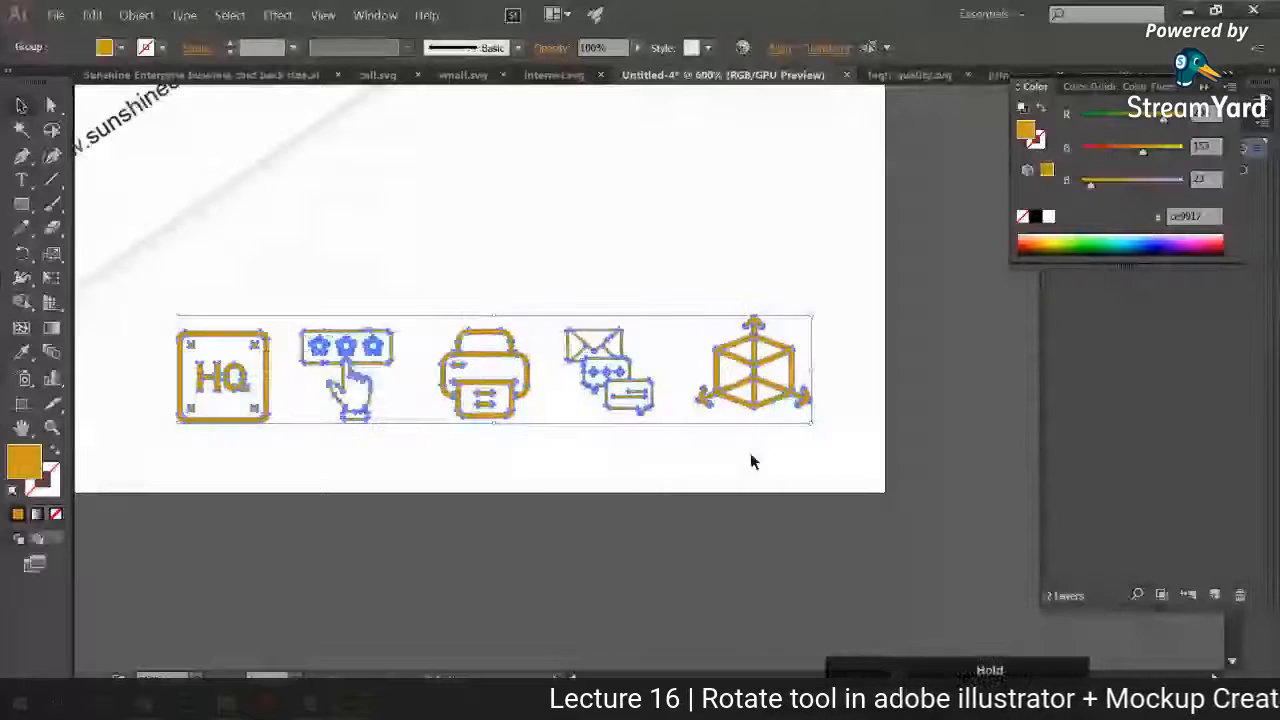
{"action": "left_click", "coordinate": [750, 452]}
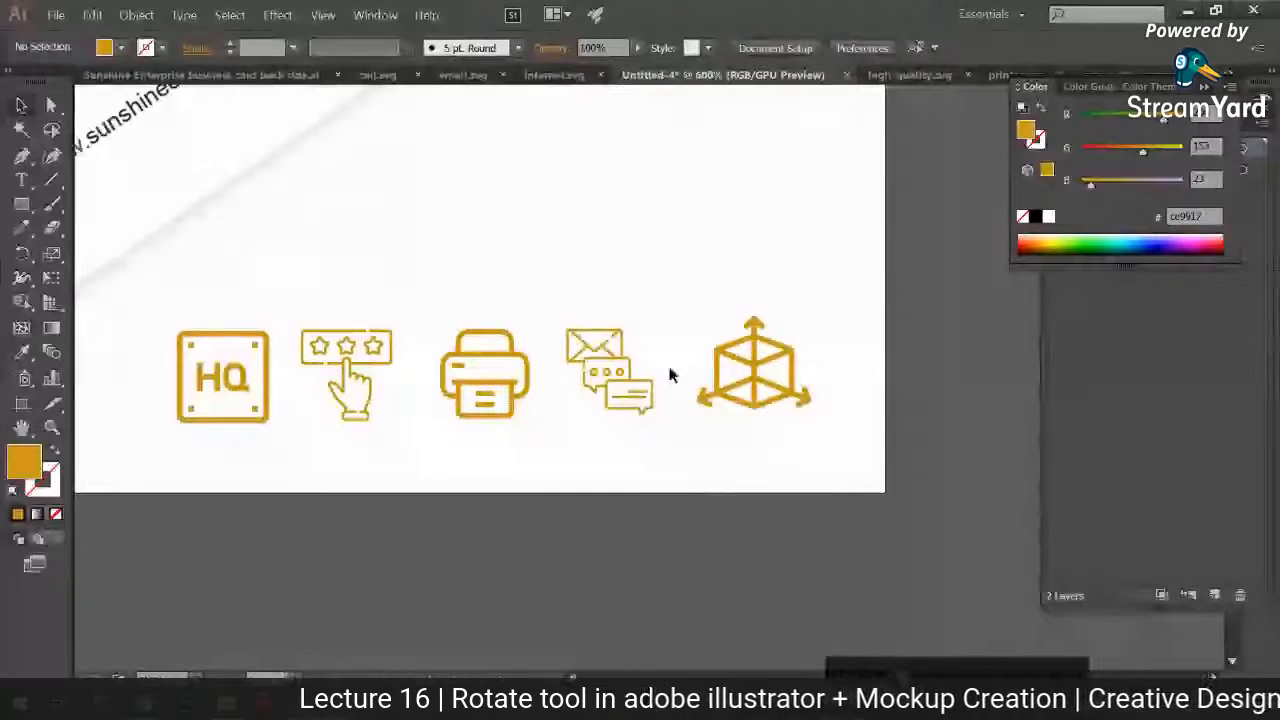
{"action": "left_click", "coordinate": [783, 399]}
{"action": "left_click", "coordinate": [543, 300]}
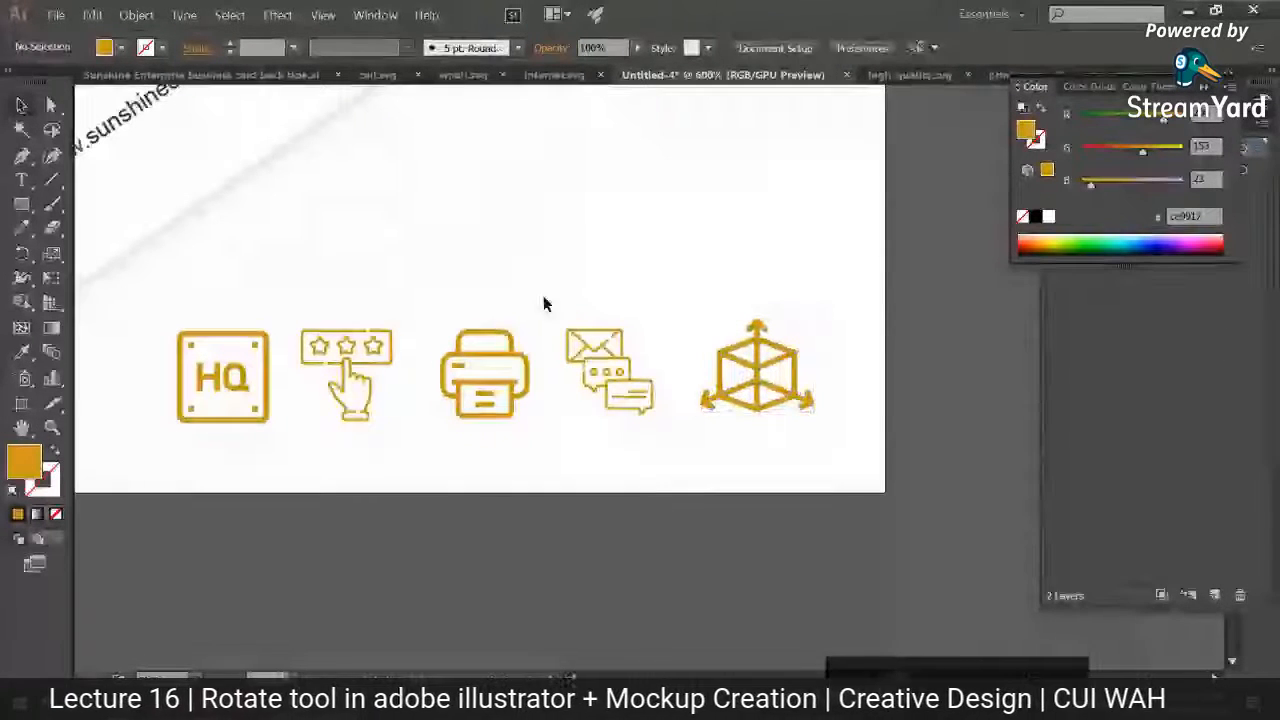
{"action": "left_click_drag", "start_coordinate": [624, 410], "coordinate": [631, 411]}
{"action": "left_click", "coordinate": [543, 305]}
{"action": "left_click_drag", "start_coordinate": [491, 467], "coordinate": [561, 467]}
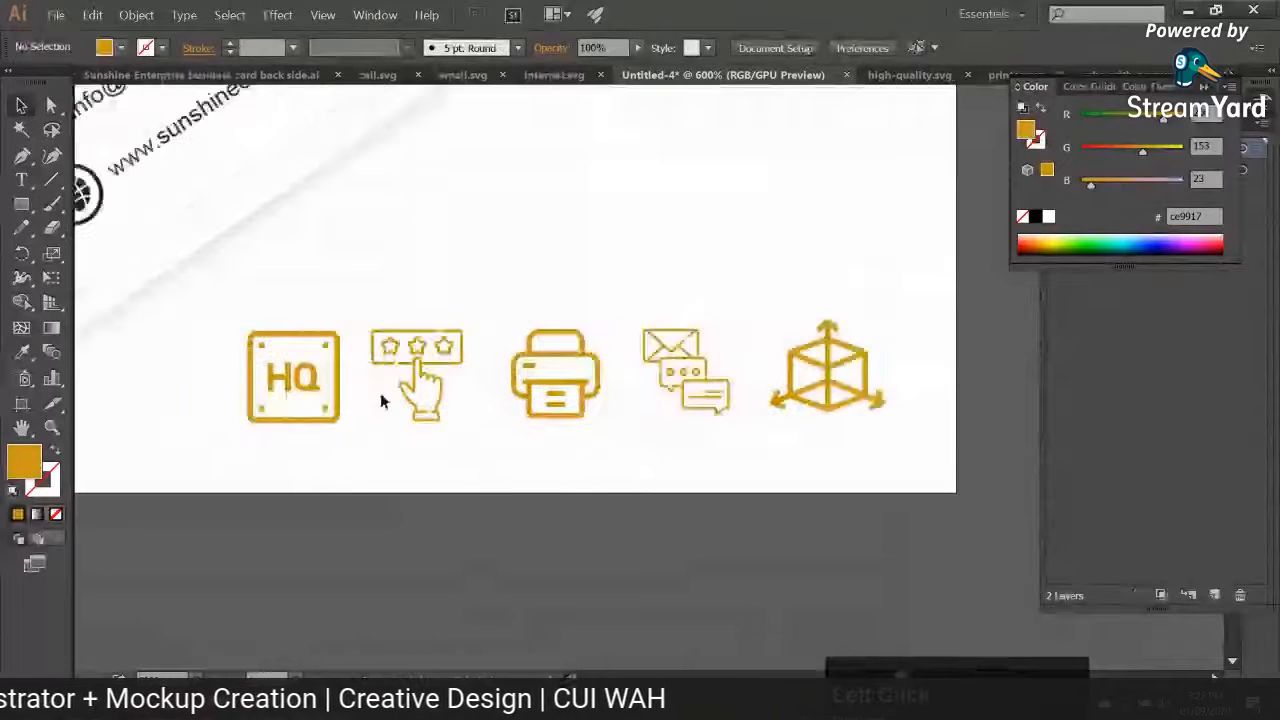
Step: Nudge the HQ icon into line with the others and move all five icons slightly up to make room for labels
{"action": "left_click", "coordinate": [266, 334]}
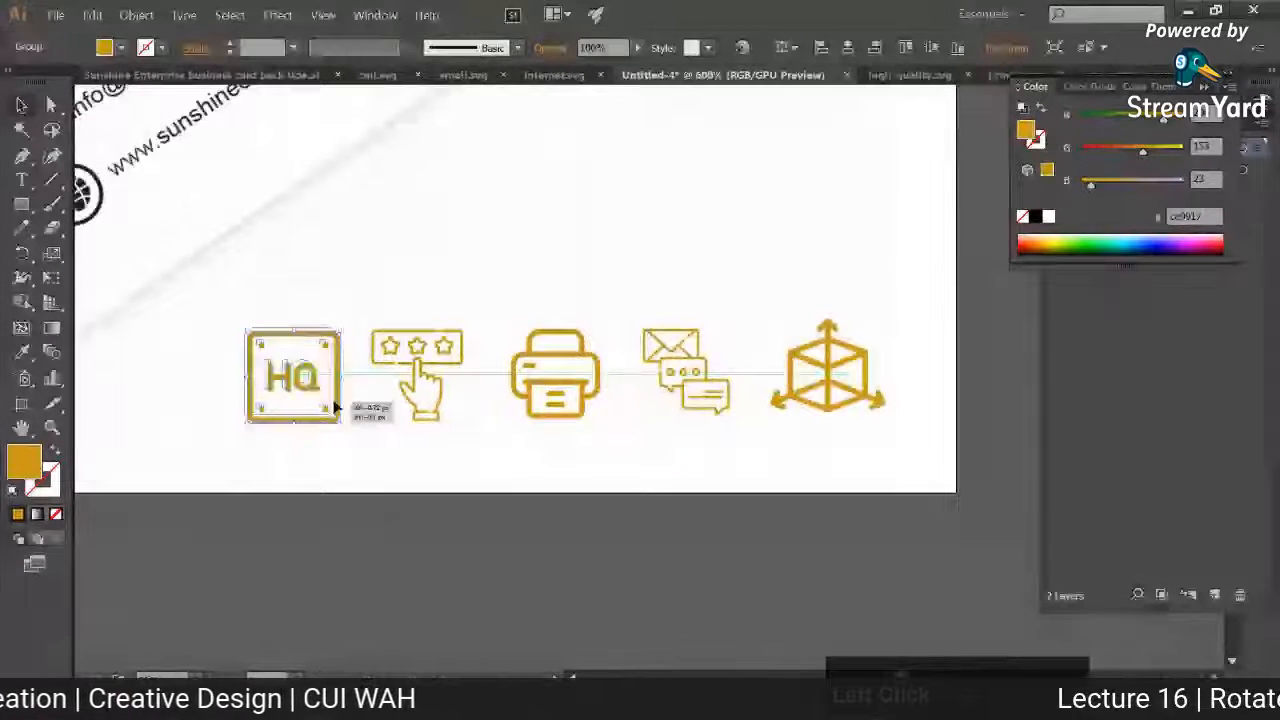
{"action": "left_click_drag", "start_coordinate": [337, 405], "coordinate": [333, 401]}
{"action": "left_click", "coordinate": [492, 465]}
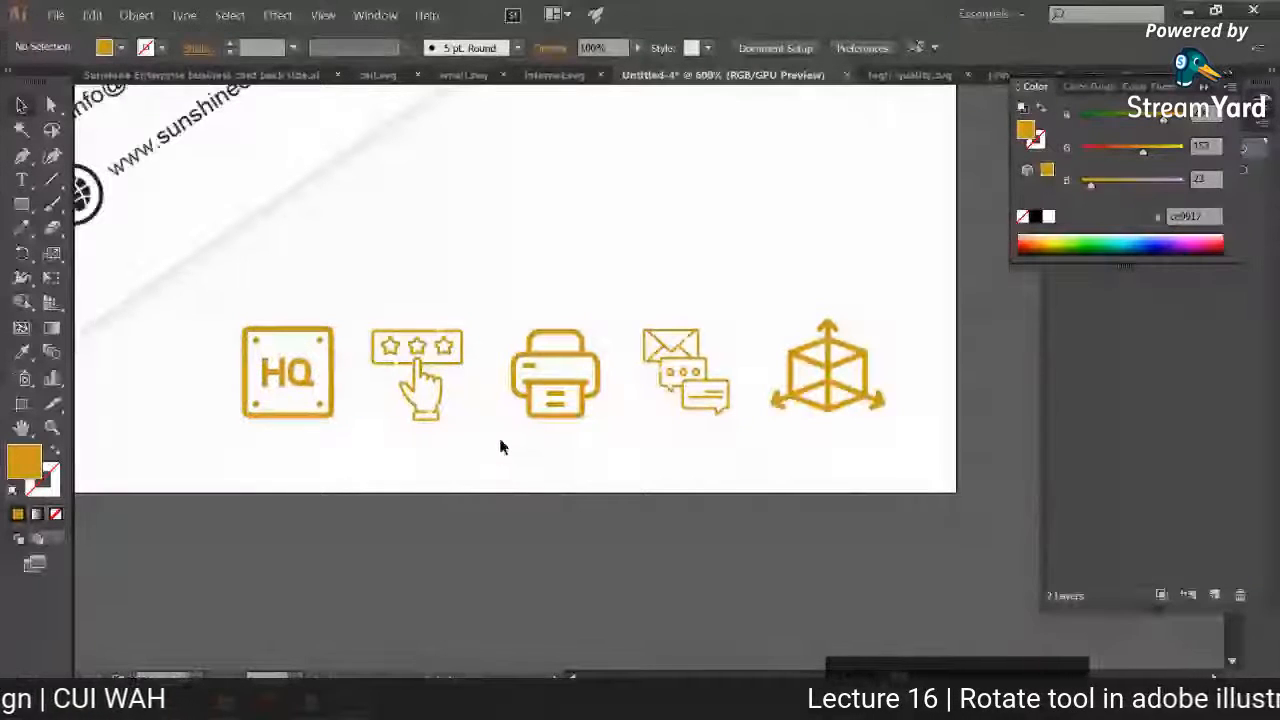
{"action": "left_click_drag", "start_coordinate": [222, 294], "coordinate": [862, 380]}
Step: Add the text "HD PRINT QUALITY" below the icon row with the Type tool
{"action": "key", "text": "t"}
{"action": "left_click", "coordinate": [391, 432]}
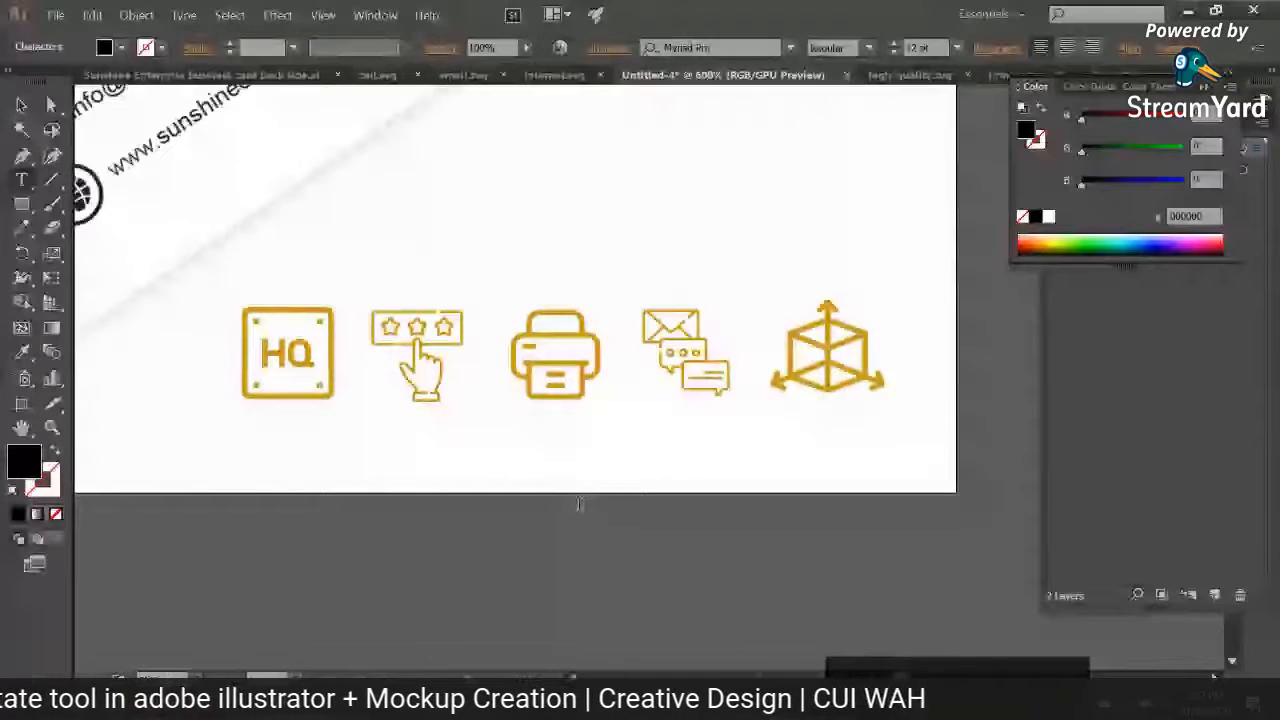
{"action": "type", "text": "HD"}
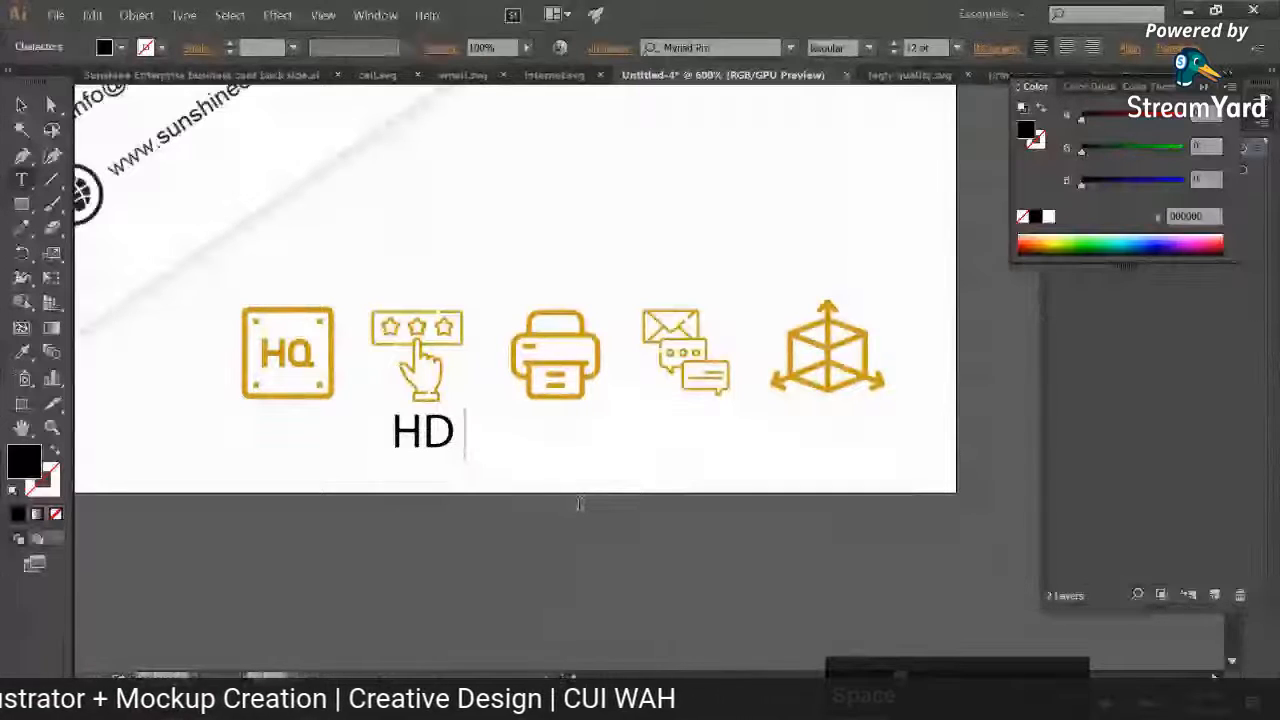
{"action": "key", "text": "BackSpace"}
{"action": "key", "text": "BackSpace"}
{"action": "type", "text": "Print"}
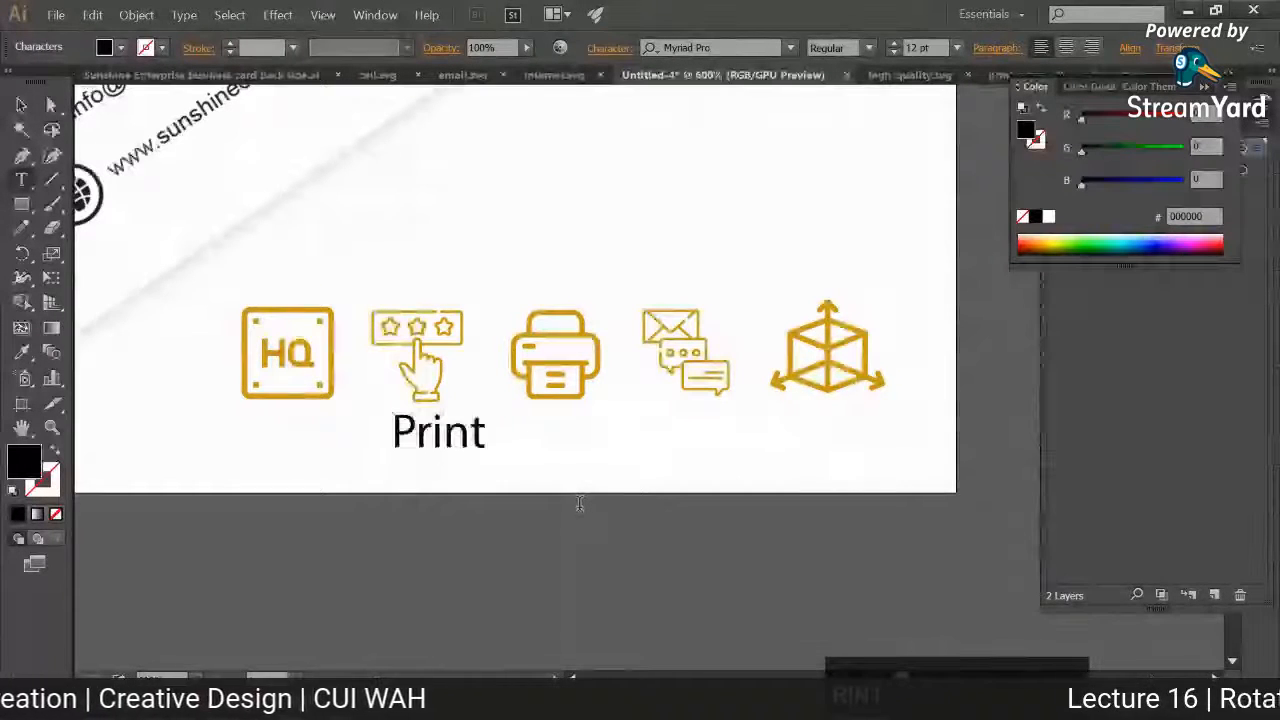
{"action": "key", "text": "BackSpace"}
{"action": "key", "text": "BackSpace"}
{"action": "key", "text": "BackSpace"}
{"action": "key", "text": "BackSpace"}
{"action": "key", "text": "BackSpace"}
{"action": "type", "text": "HQ"}
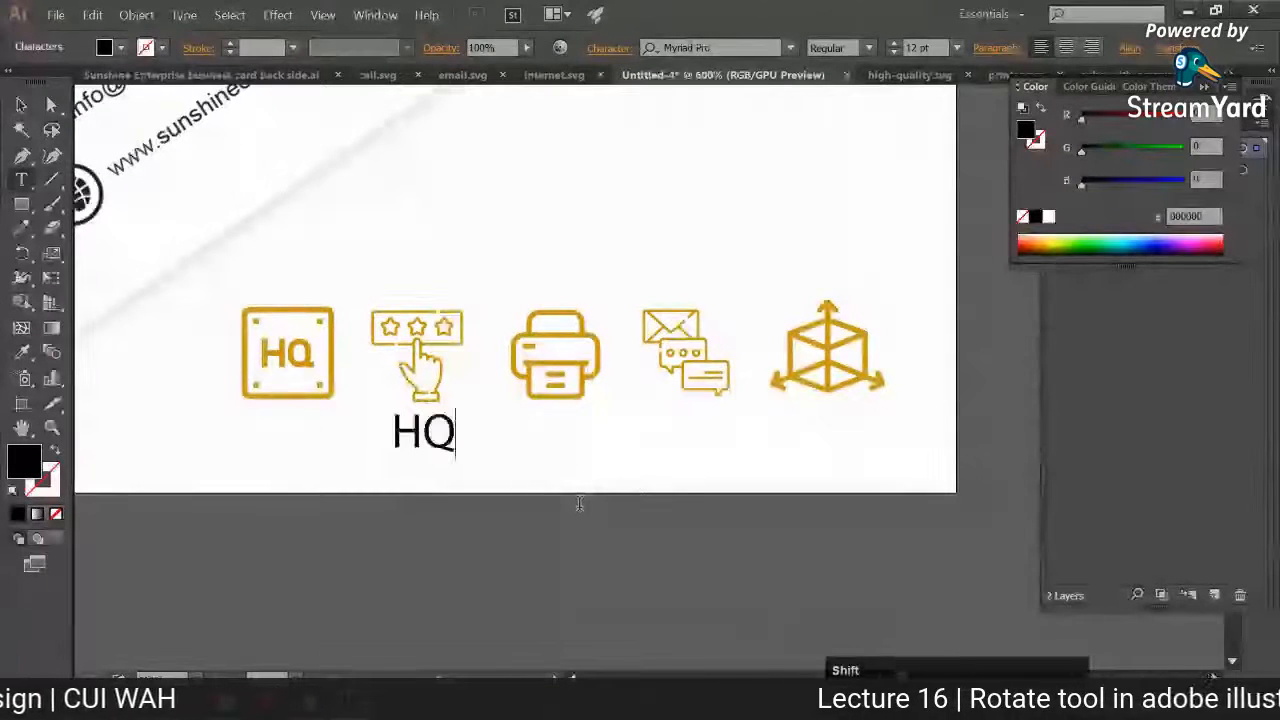
{"action": "key", "text": "BackSpace"}
{"action": "type", "text": "D P"}
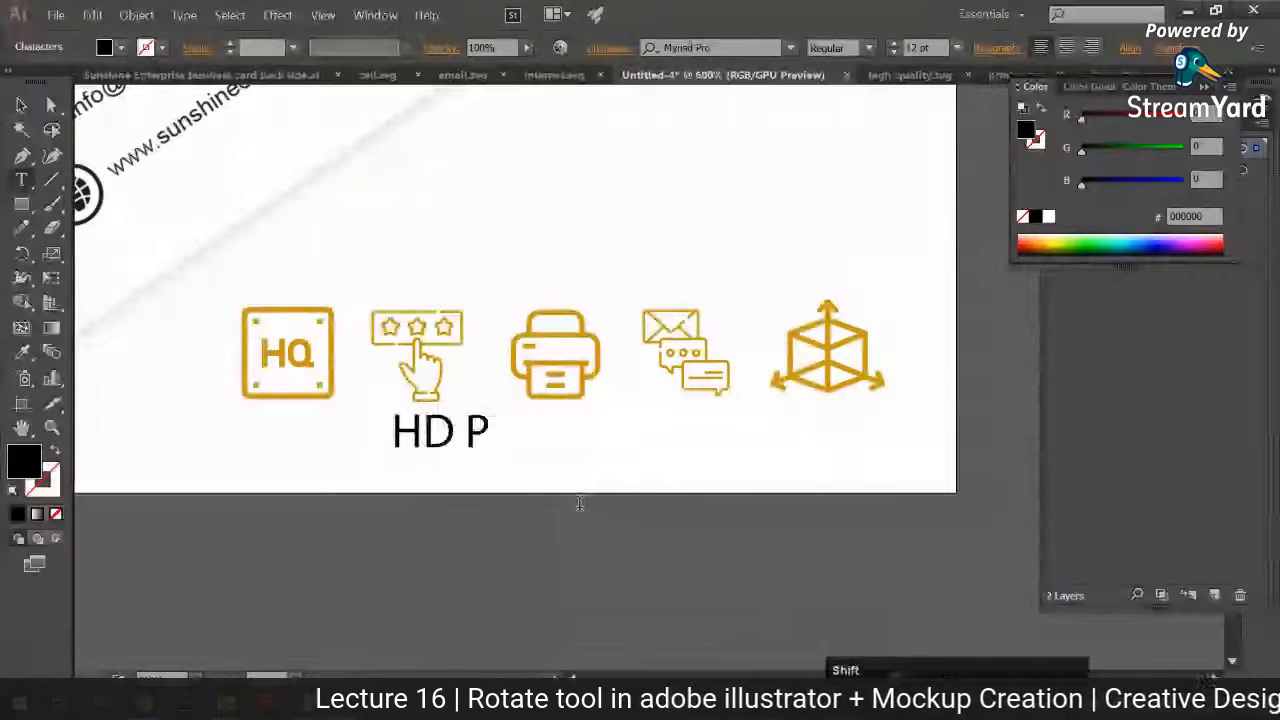
{"action": "type", "text": "RINT QUALIT"}
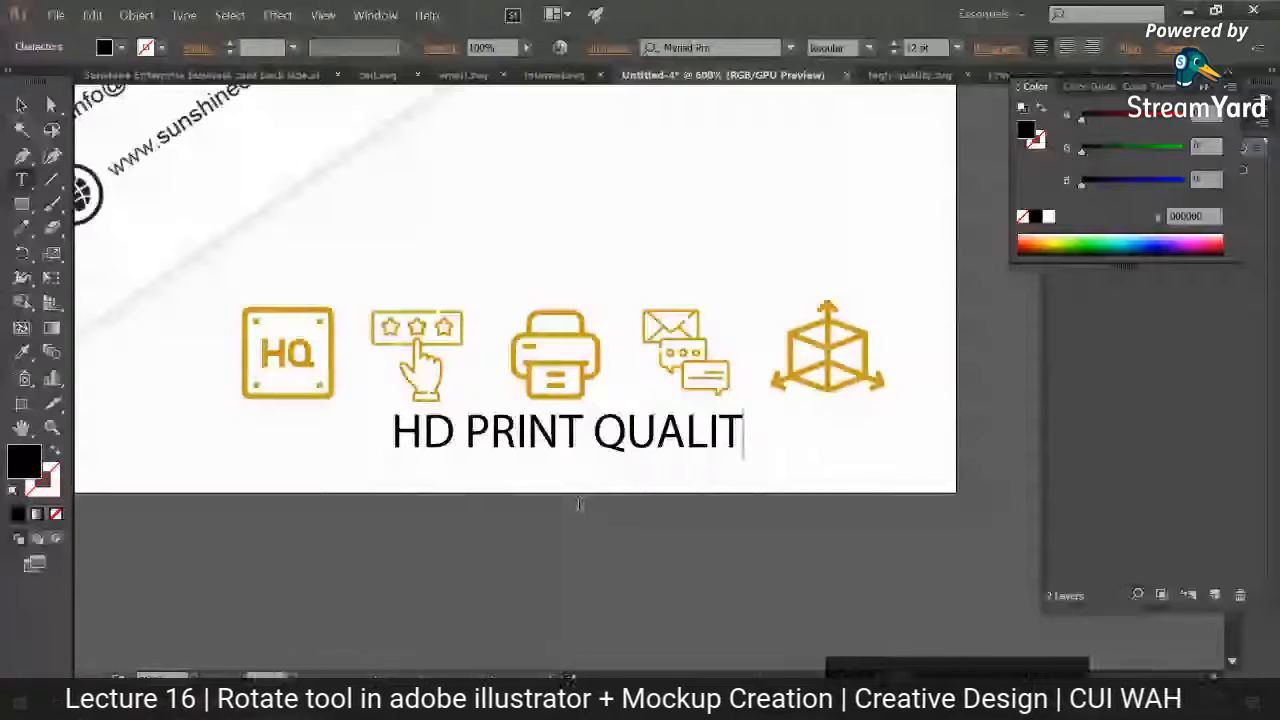
{"action": "type", "text": "Y"}
Step: Set the HD PRINT QUALITY text to Arial and move it left towards the HQ icon
{"action": "key", "text": "ctrl+a"}
{"action": "left_click", "coordinate": [720, 47]}
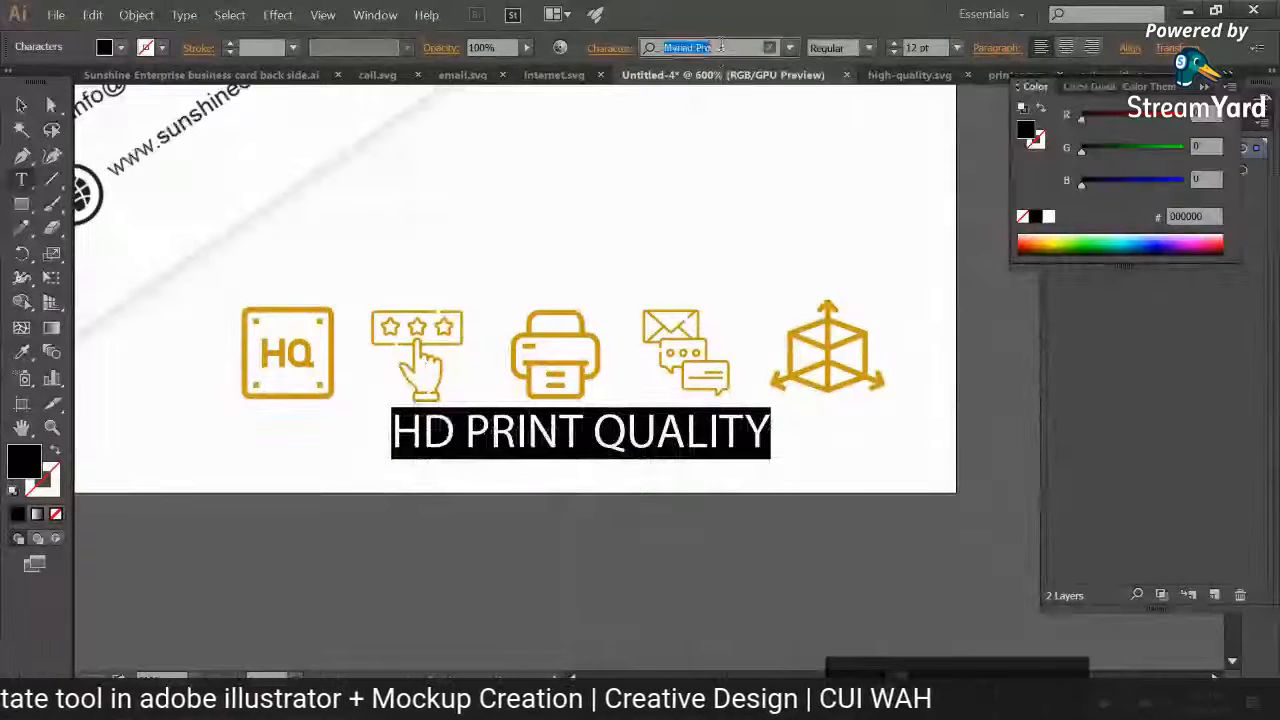
{"action": "type", "text": "arial"}
{"action": "left_click", "coordinate": [690, 126]}
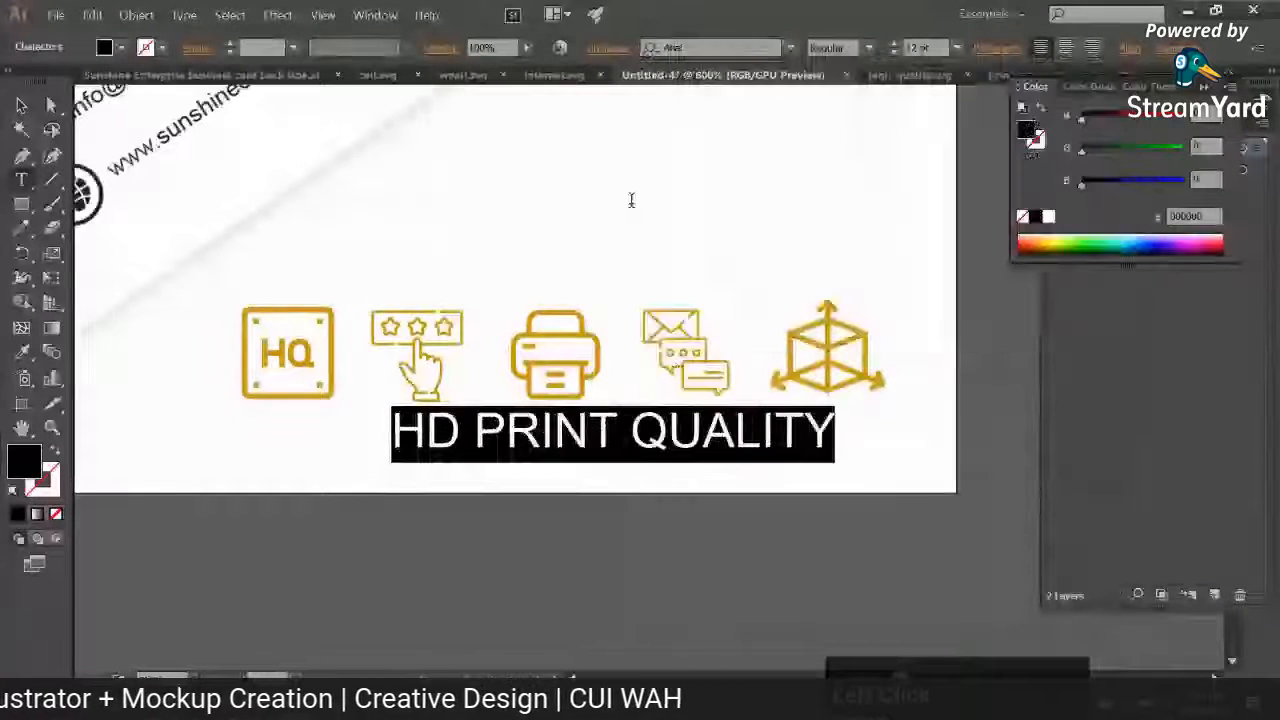
{"action": "left_click", "coordinate": [21, 106]}
{"action": "left_click_drag", "start_coordinate": [800, 432], "coordinate": [543, 432]}
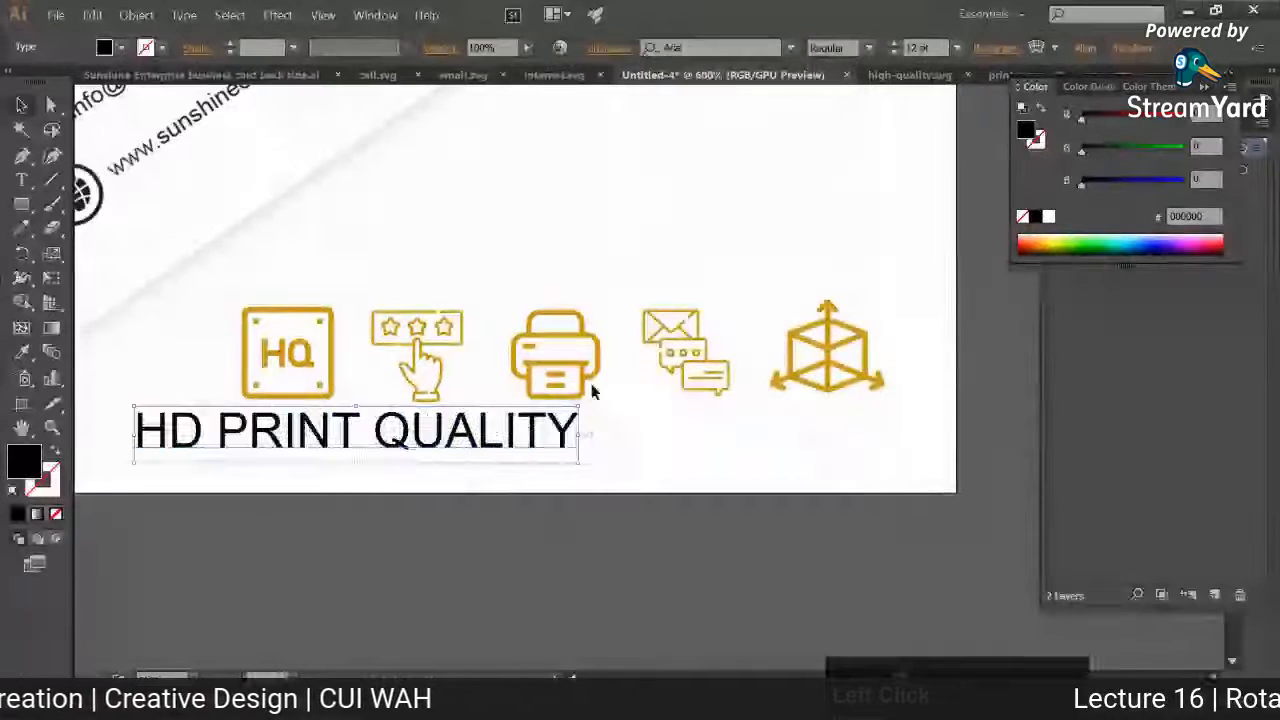
{"action": "left_click", "coordinate": [789, 48]}
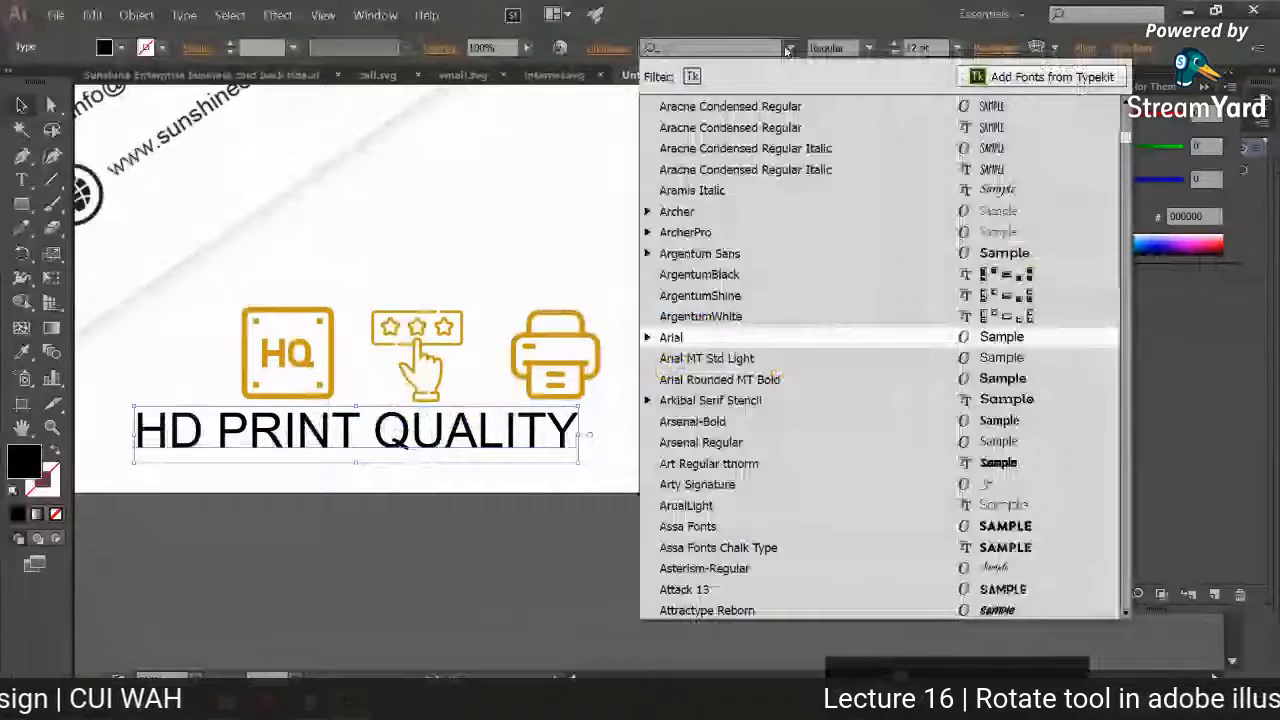
{"action": "left_click", "coordinate": [829, 403]}
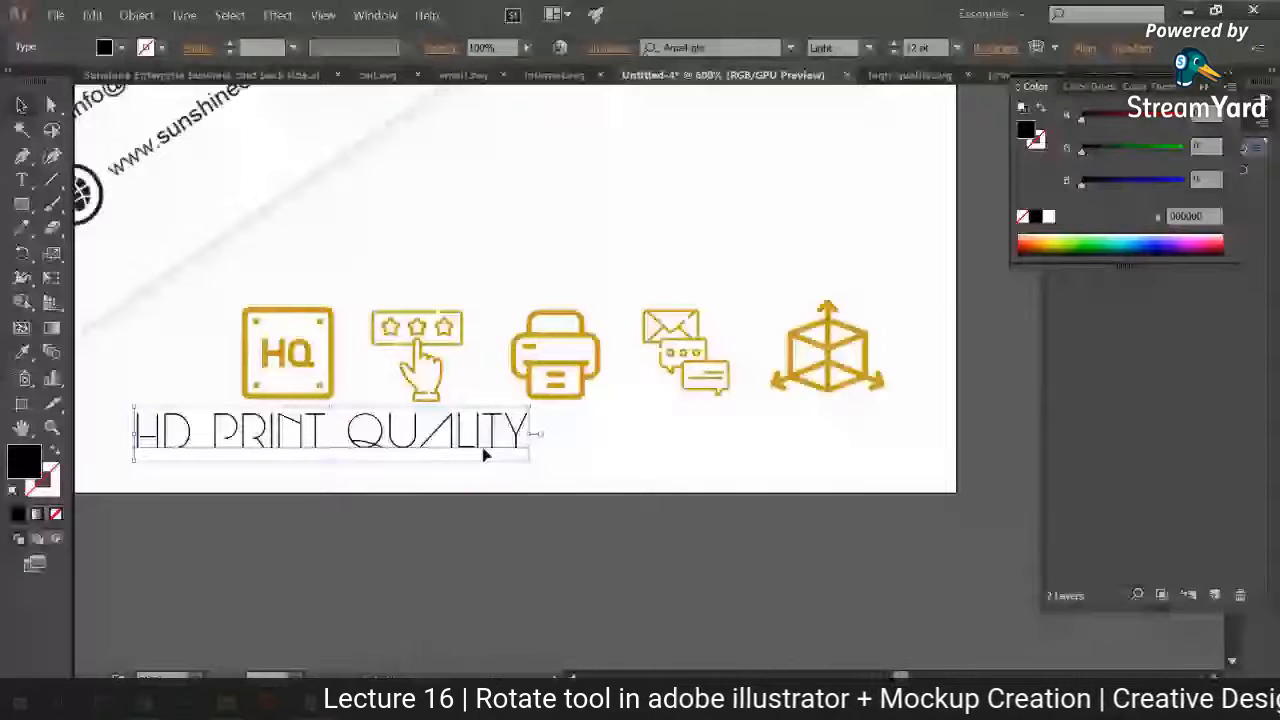
{"action": "key", "text": "ctrl+z"}
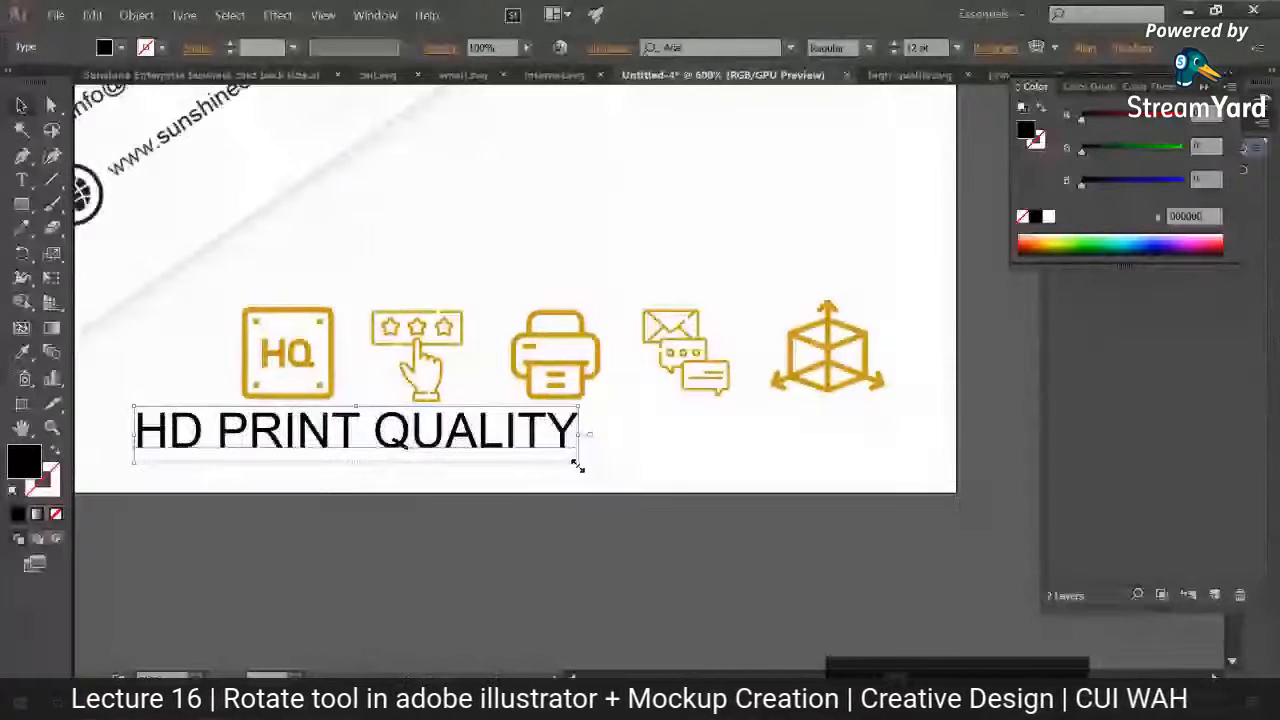
Step: Scale the HD PRINT QUALITY text down to about 4.96 pt, set its style to Narrow, and place it under the HQ icon
{"action": "left_click_drag", "start_coordinate": [577, 464], "coordinate": [348, 424]}
{"action": "left_click", "coordinate": [868, 48]}
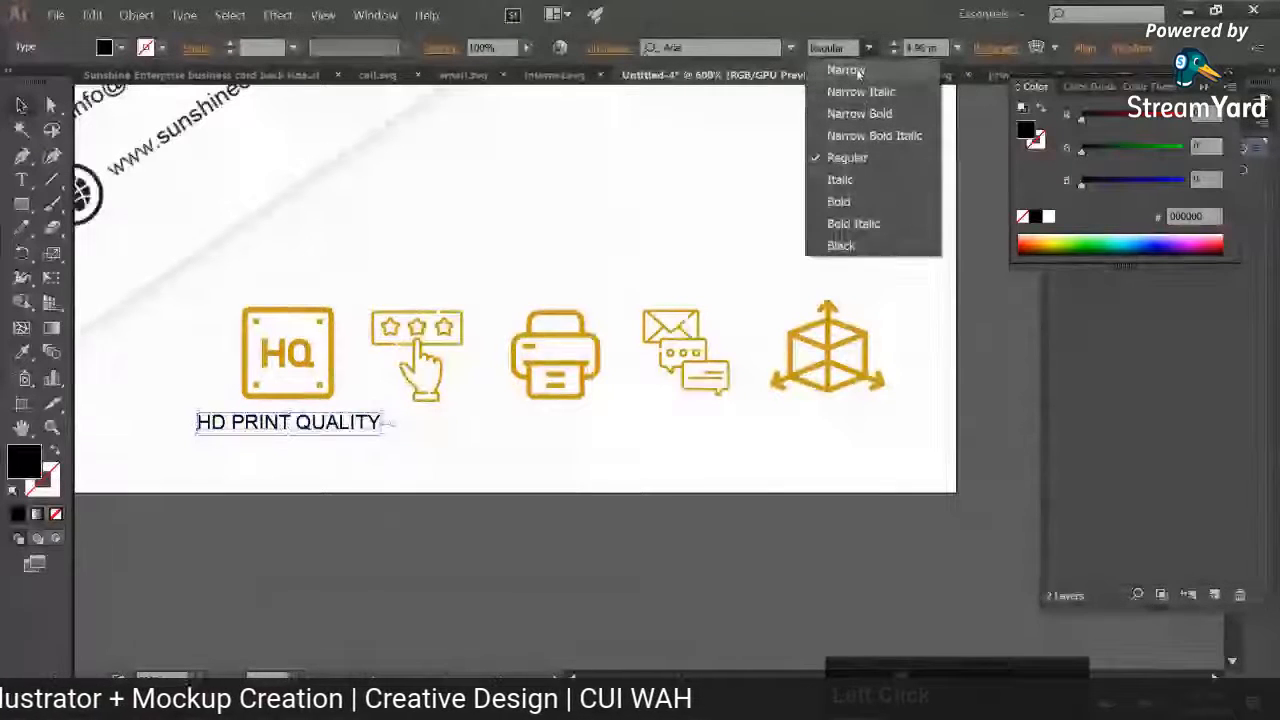
{"action": "left_click", "coordinate": [858, 73]}
{"action": "left_click", "coordinate": [556, 350]}
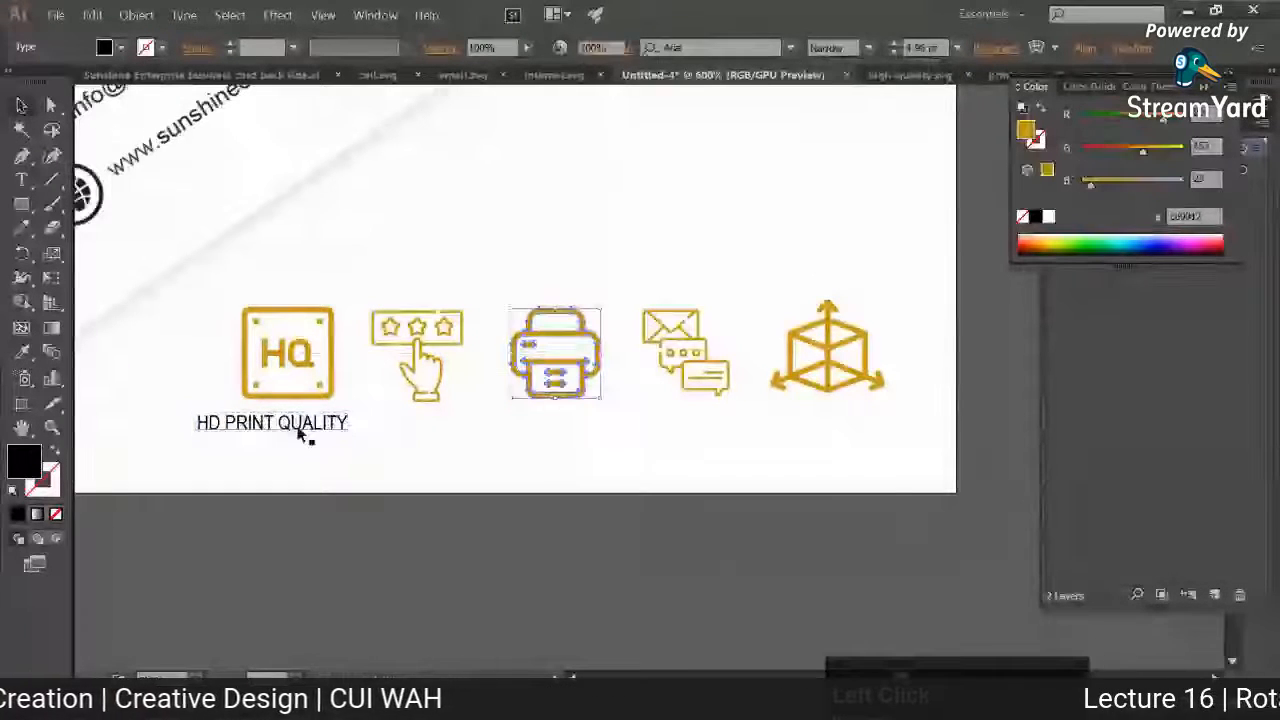
{"action": "left_click_drag", "start_coordinate": [302, 429], "coordinate": [322, 430]}
Step: Recolour the HD PRINT QUALITY label with the gold sampled from the HQ icon using the Eyedropper
{"action": "key", "text": "i"}
{"action": "left_click", "coordinate": [252, 348], "text": "shift"}
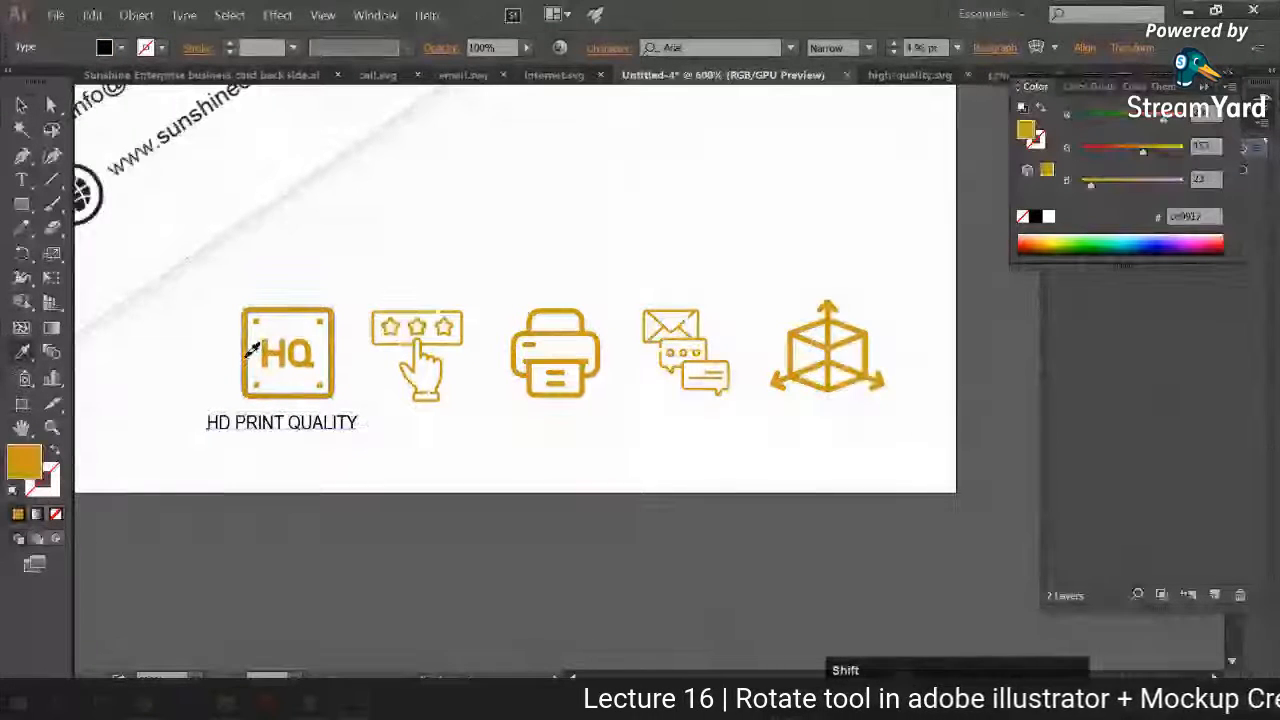
{"action": "key", "text": "v"}
{"action": "left_click_drag", "start_coordinate": [272, 419], "coordinate": [431, 432]}
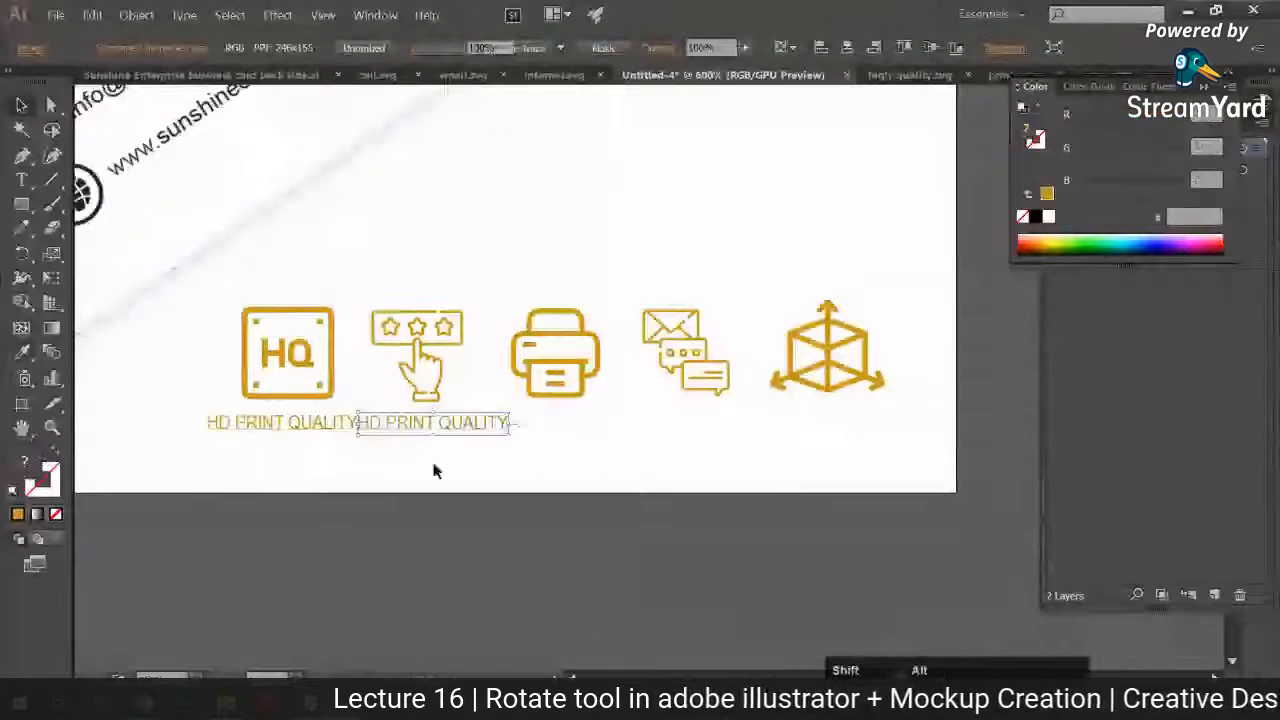
{"action": "left_click", "coordinate": [434, 467]}
{"action": "key", "text": "ctrl+z"}
Step: Set the HD PRINT QUALITY label's font size to 4 pt and centre it under the HQ icon
{"action": "left_click", "coordinate": [893, 52]}
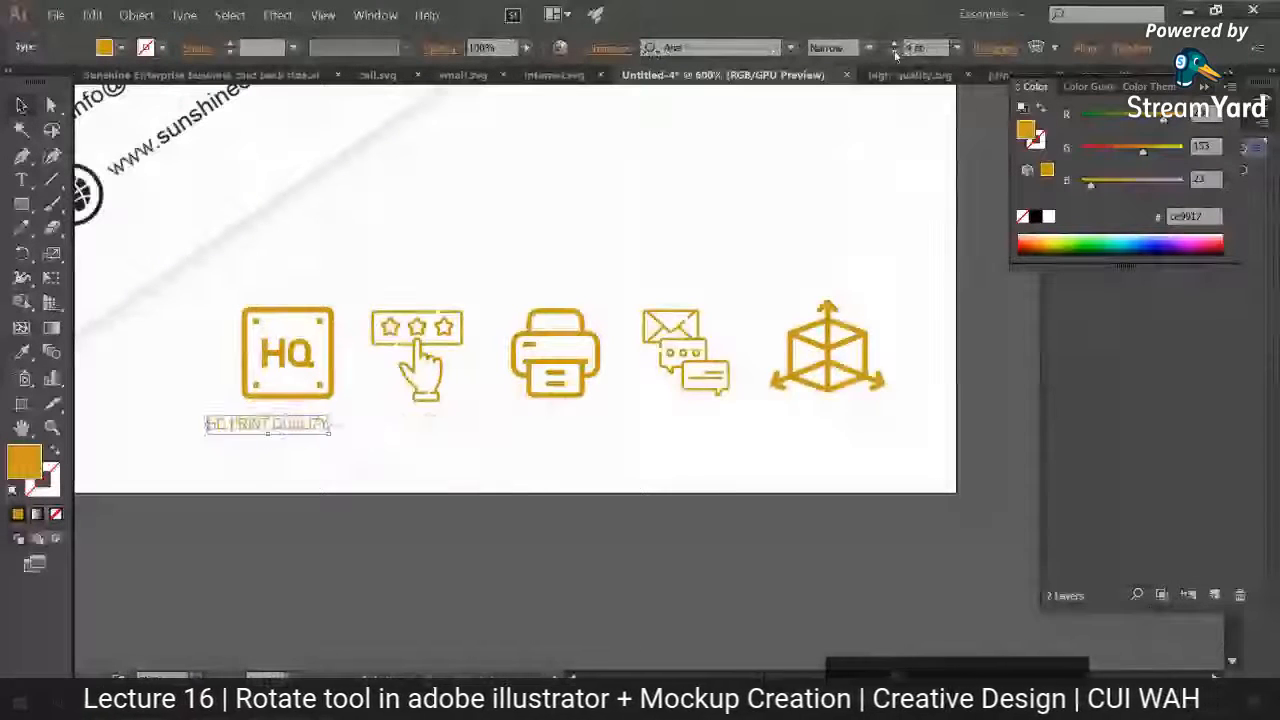
{"action": "left_click", "coordinate": [893, 52]}
{"action": "left_click", "coordinate": [771, 115]}
{"action": "left_click_drag", "start_coordinate": [282, 428], "coordinate": [308, 426]}
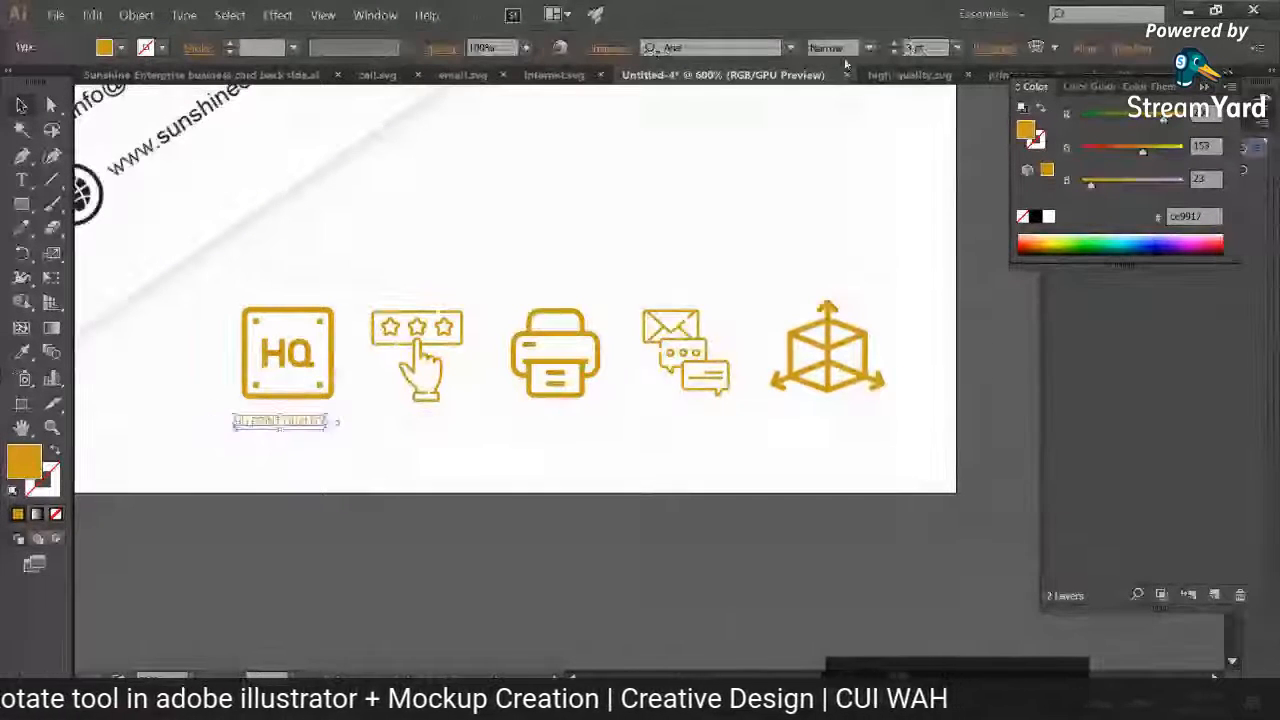
{"action": "left_click", "coordinate": [893, 43]}
{"action": "left_click", "coordinate": [893, 43]}
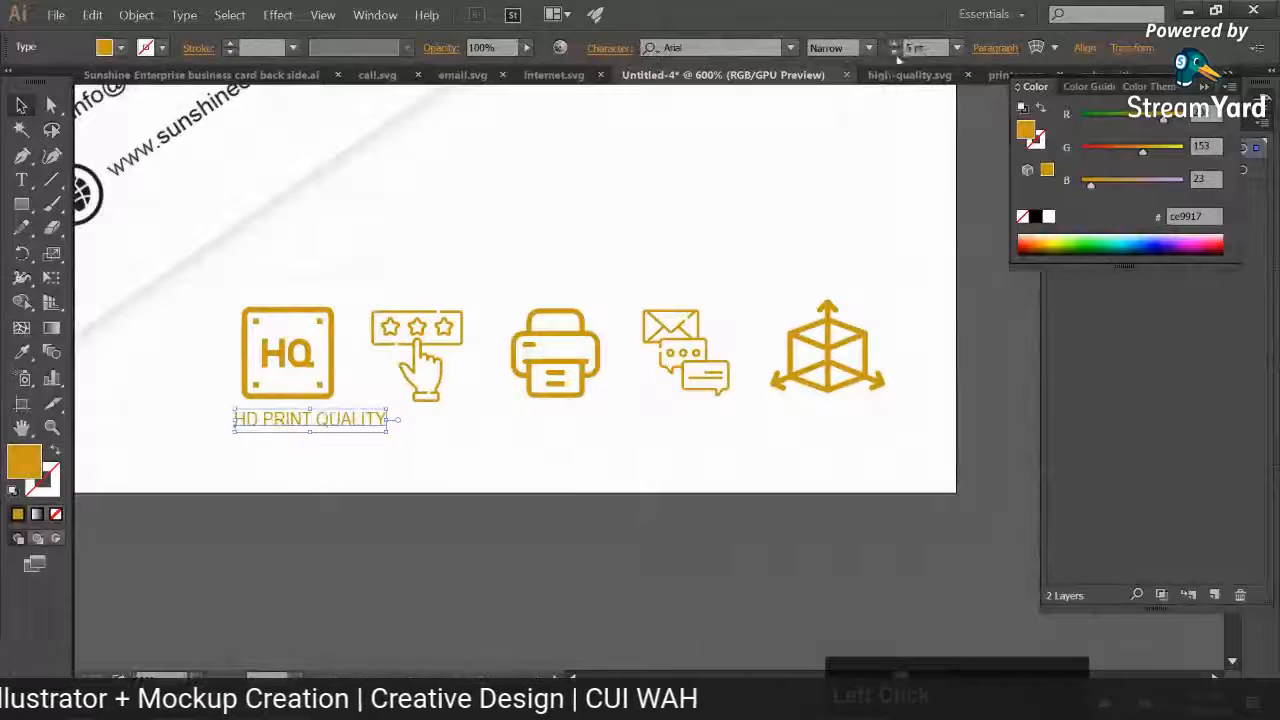
{"action": "left_click", "coordinate": [893, 52]}
{"action": "left_click", "coordinate": [790, 118]}
Step: Duplicate the label under the rating icon and change the copy's text to "CUSTOMER SATISFACTION"
{"action": "left_click_drag", "start_coordinate": [338, 418], "coordinate": [463, 432]}
{"action": "double_click", "coordinate": [449, 418]}
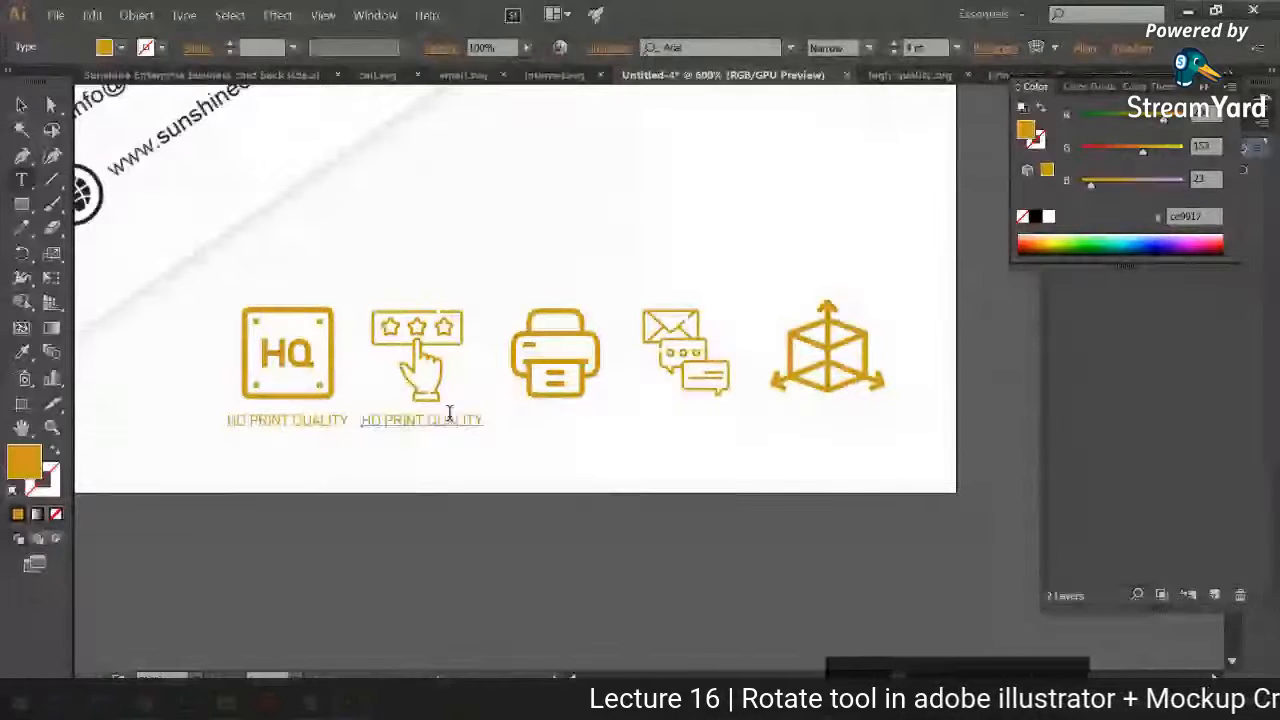
{"action": "key", "text": "ctrl+a"}
{"action": "type", "text": "Customer"}
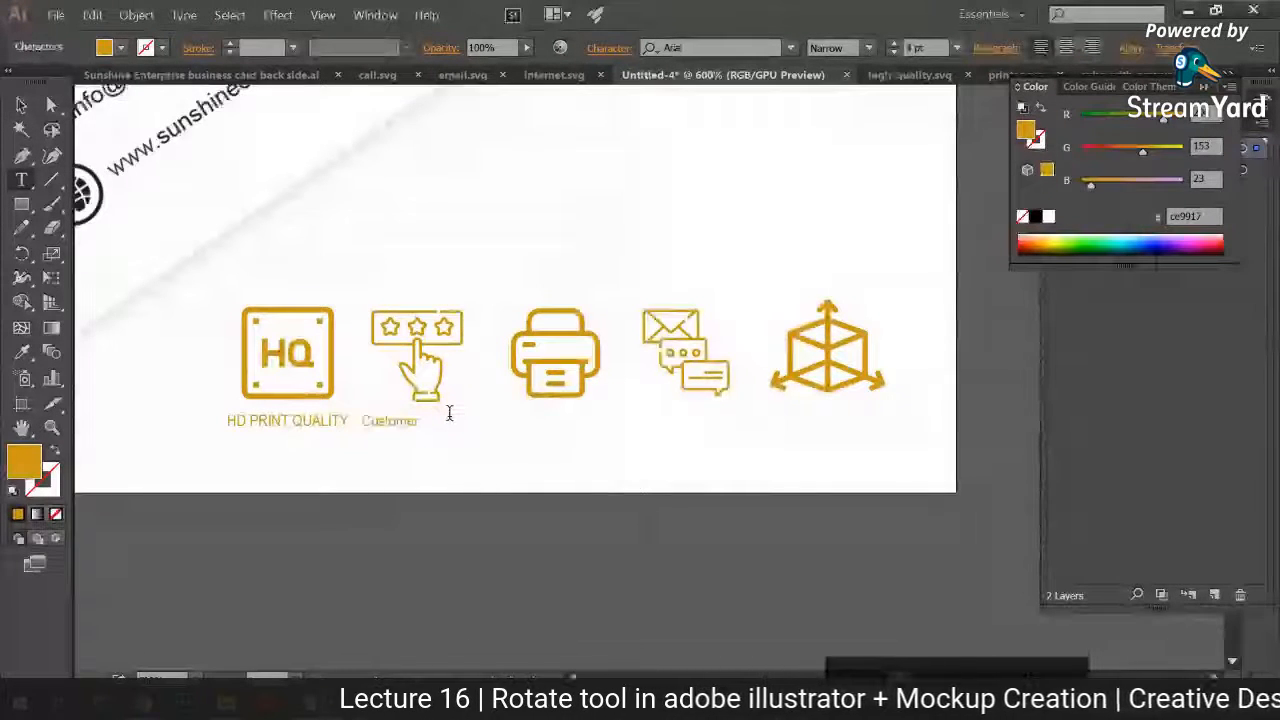
{"action": "key", "text": "BackSpace"}
{"action": "key", "text": "BackSpace"}
{"action": "key", "text": "BackSpace"}
{"action": "key", "text": "BackSpace"}
{"action": "key", "text": "BackSpace"}
{"action": "key", "text": "BackSpace"}
{"action": "key", "text": "BackSpace"}
{"action": "type", "text": "USTOMER"}
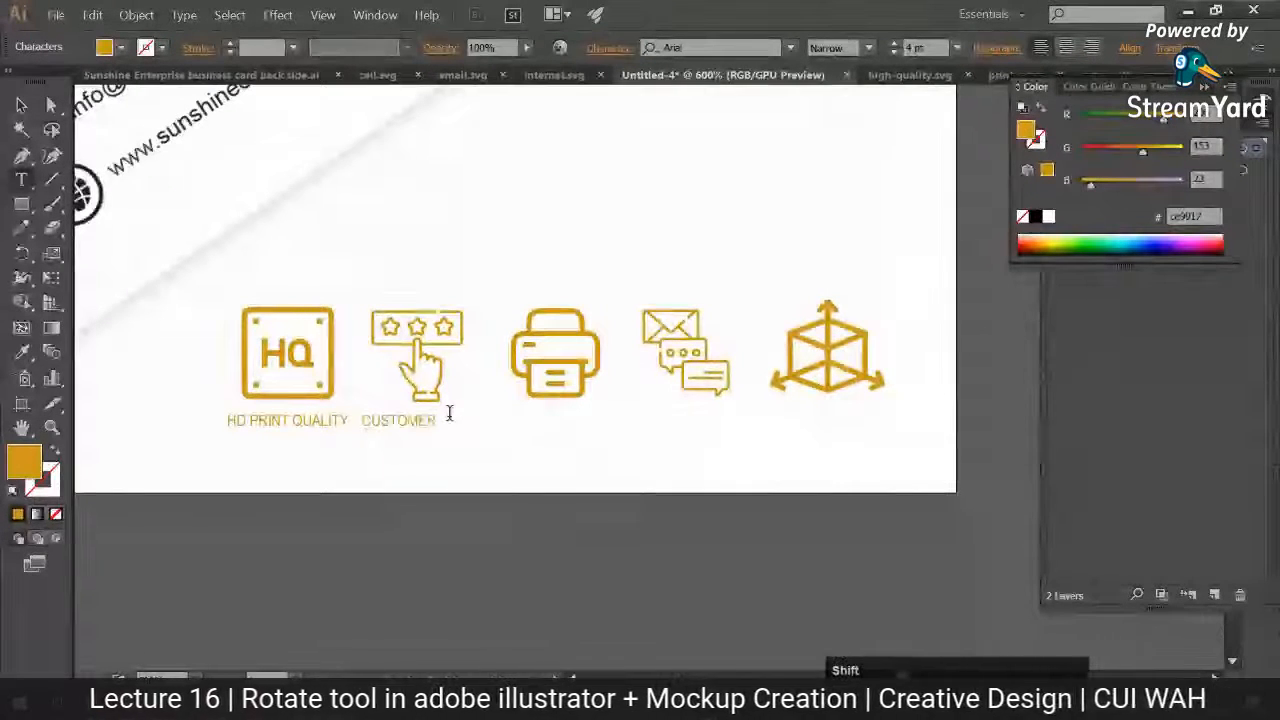
{"action": "type", "text": " SATISF"}
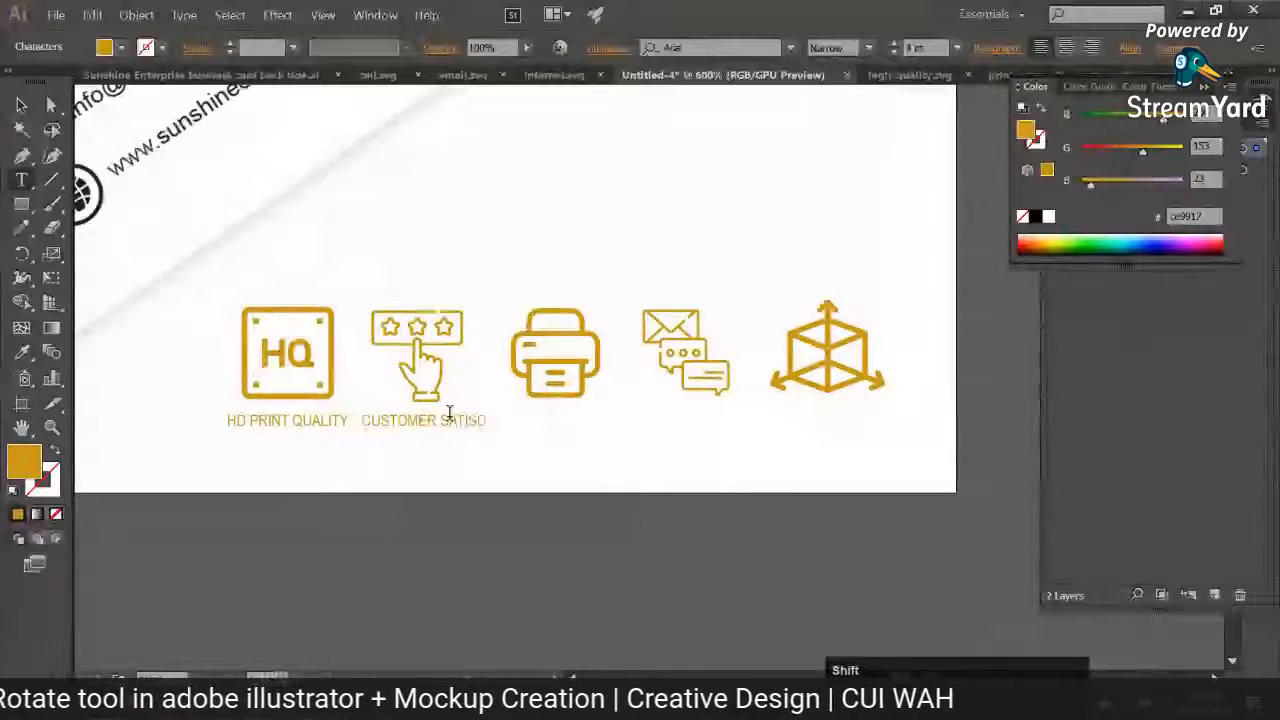
{"action": "type", "text": "AC"}
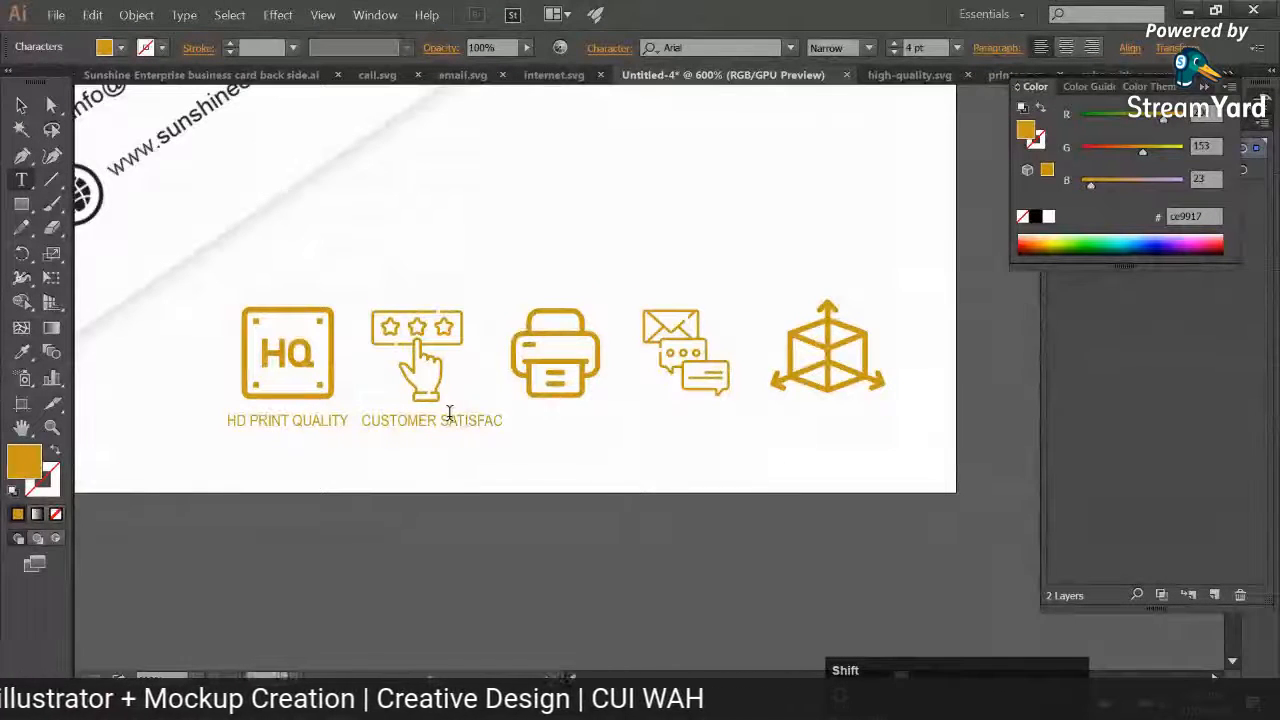
{"action": "type", "text": "TION"}
{"action": "left_click", "coordinate": [21, 105]}
{"action": "left_click", "coordinate": [384, 275]}
Step: Move the HQ icon with its label and the rating icon with its label left, centring CUSTOMER SATISFACTION beneath the rating icon
{"action": "left_click_drag", "start_coordinate": [469, 285], "coordinate": [545, 293]}
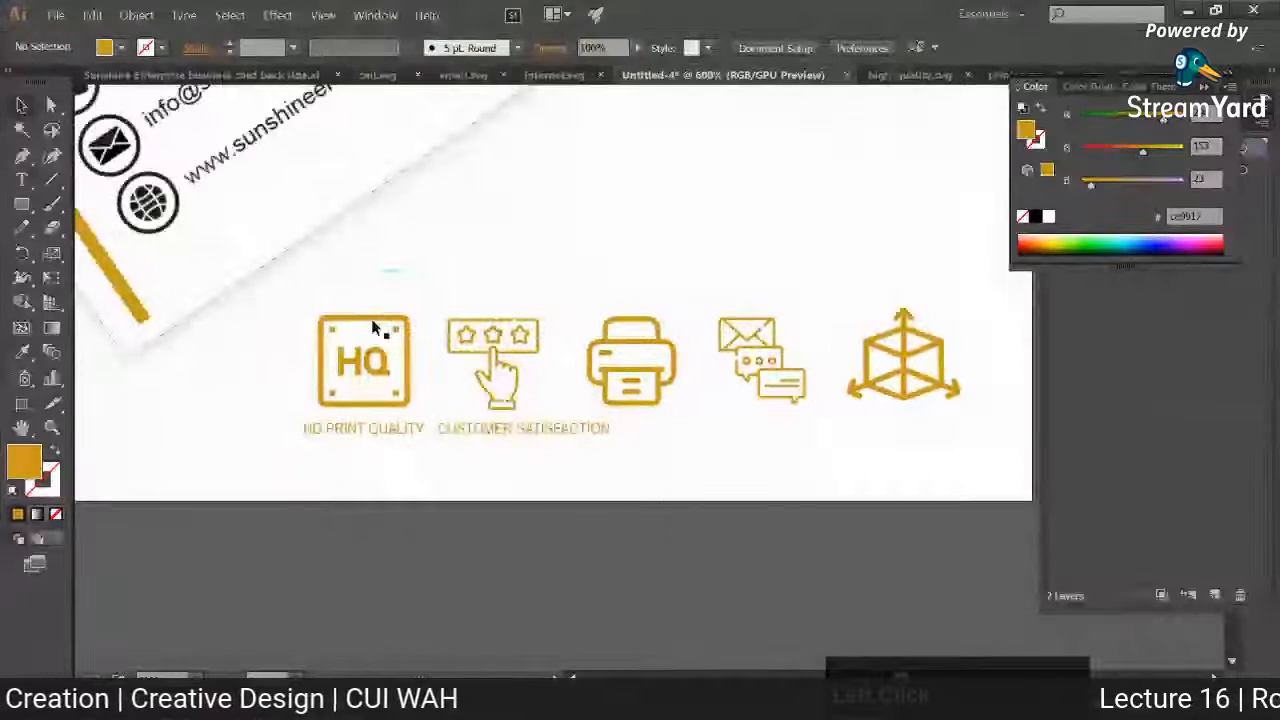
{"action": "left_click_drag", "start_coordinate": [309, 306], "coordinate": [323, 430]}
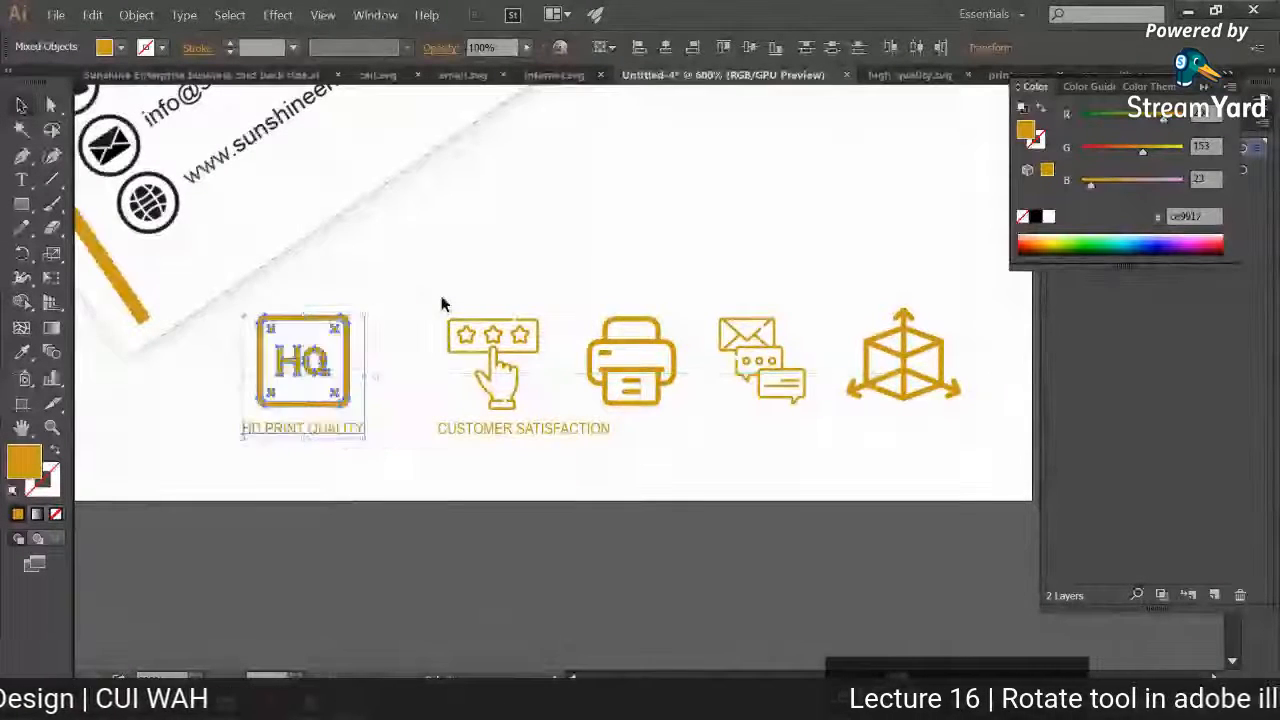
{"action": "left_click_drag", "start_coordinate": [443, 300], "coordinate": [492, 440]}
{"action": "left_click", "coordinate": [486, 464]}
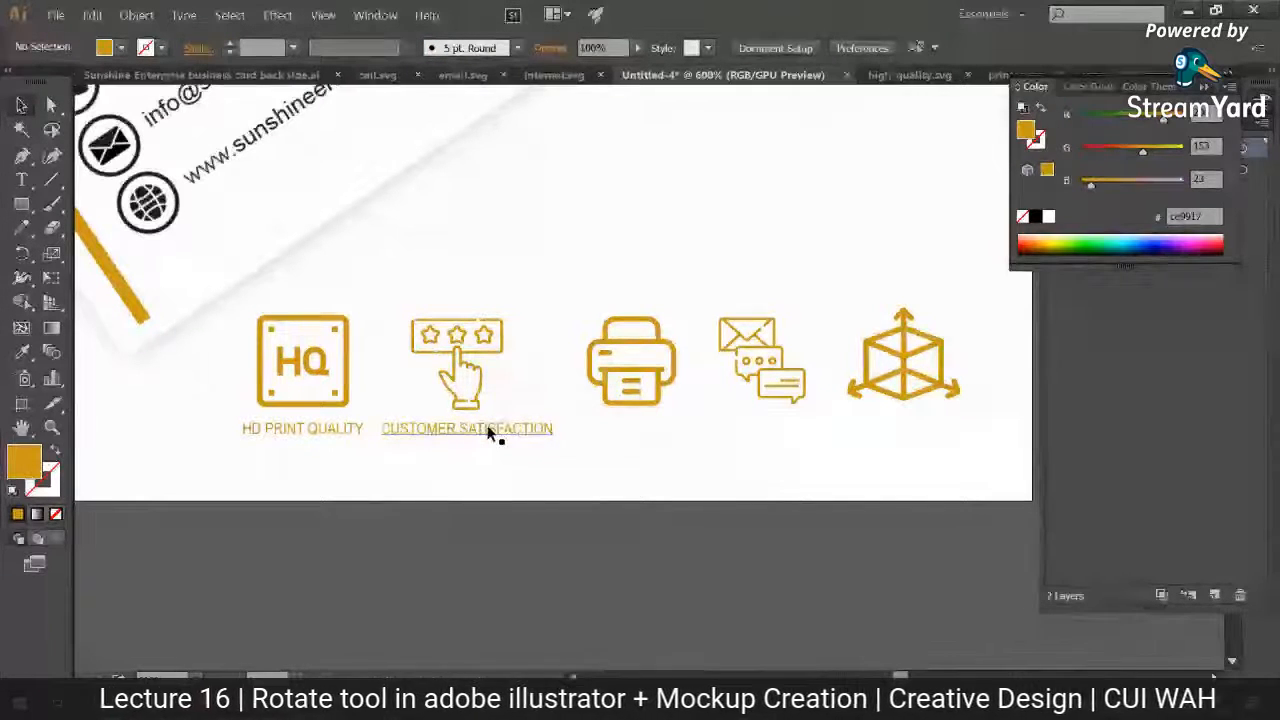
Step: Duplicate the CUSTOMER SATISFACTION label under the printer icon and change the copy's text to "PRINT READY FILES"
{"action": "left_click_drag", "start_coordinate": [490, 432], "coordinate": [652, 444]}
{"action": "triple_click", "coordinate": [662, 428]}
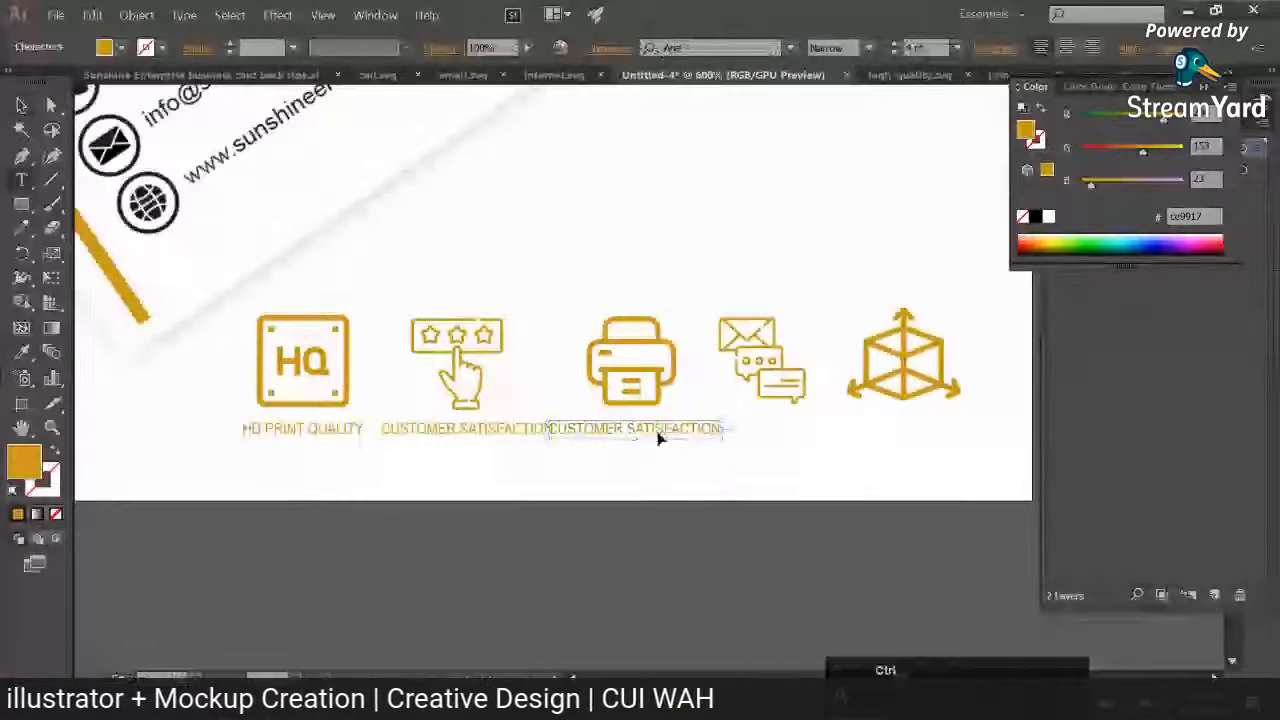
{"action": "type", "text": "PRINT"}
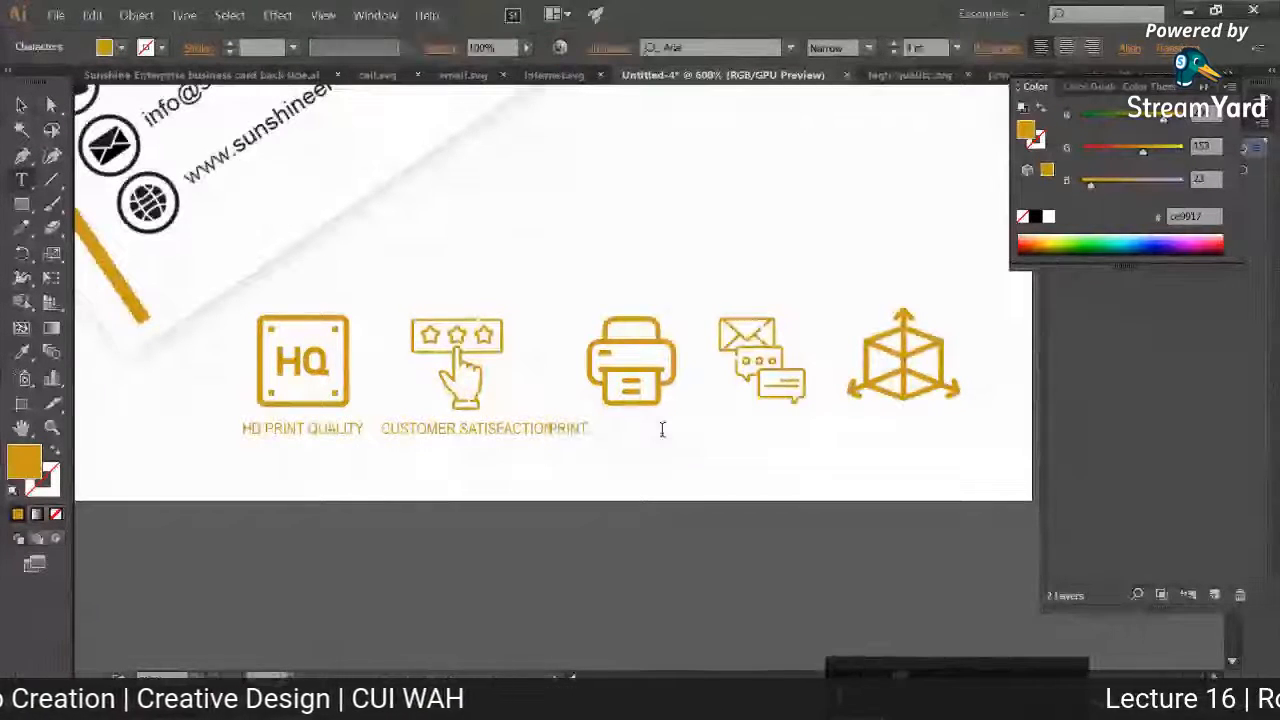
{"action": "type", "text": " READY FILES"}
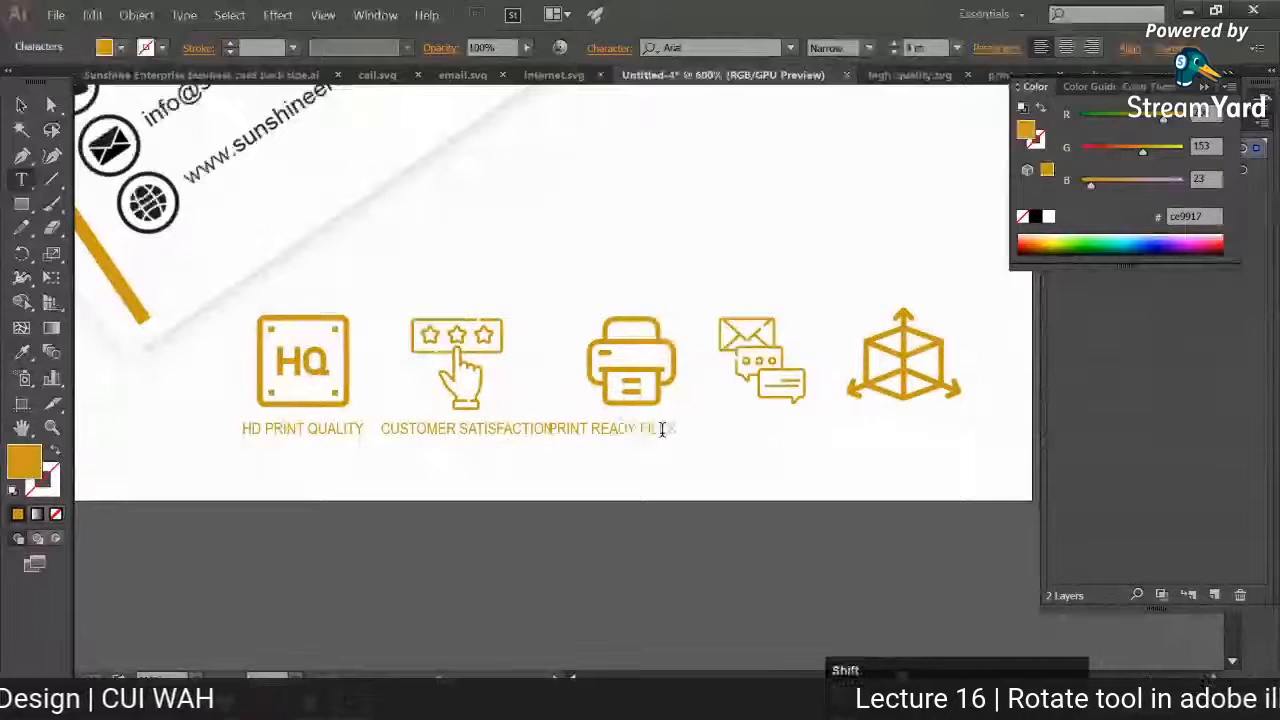
{"action": "left_click", "coordinate": [21, 104]}
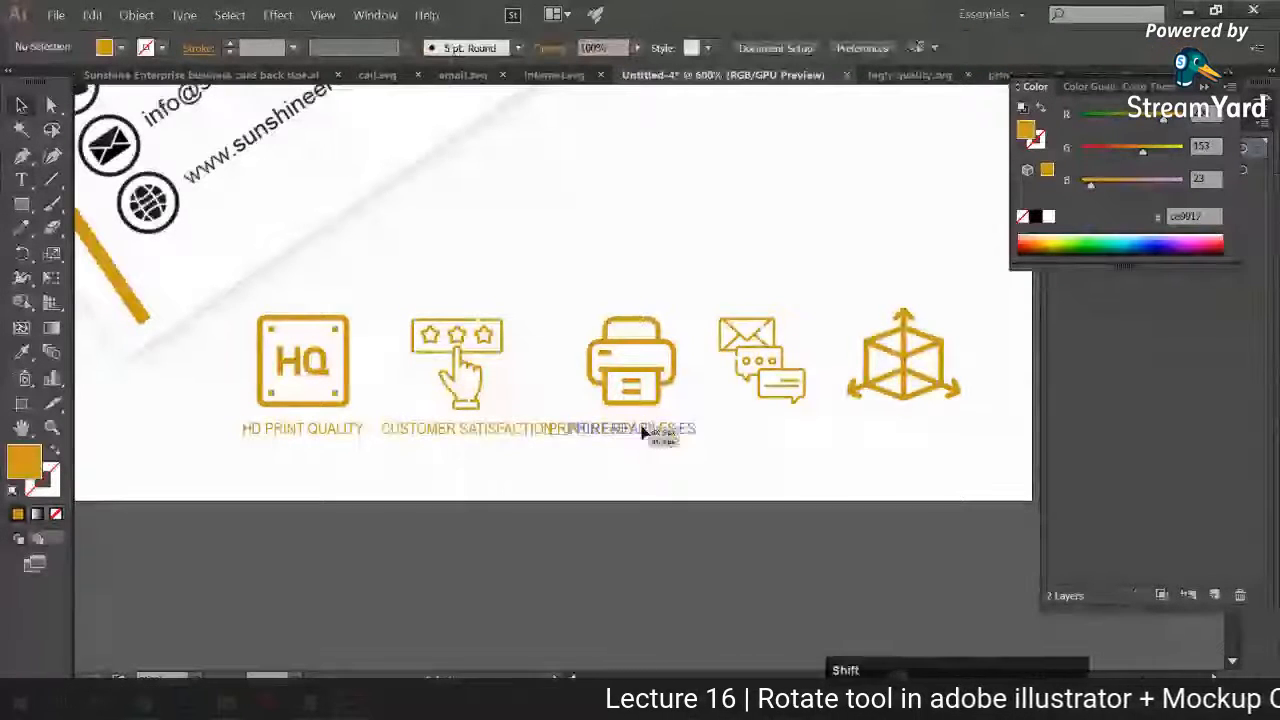
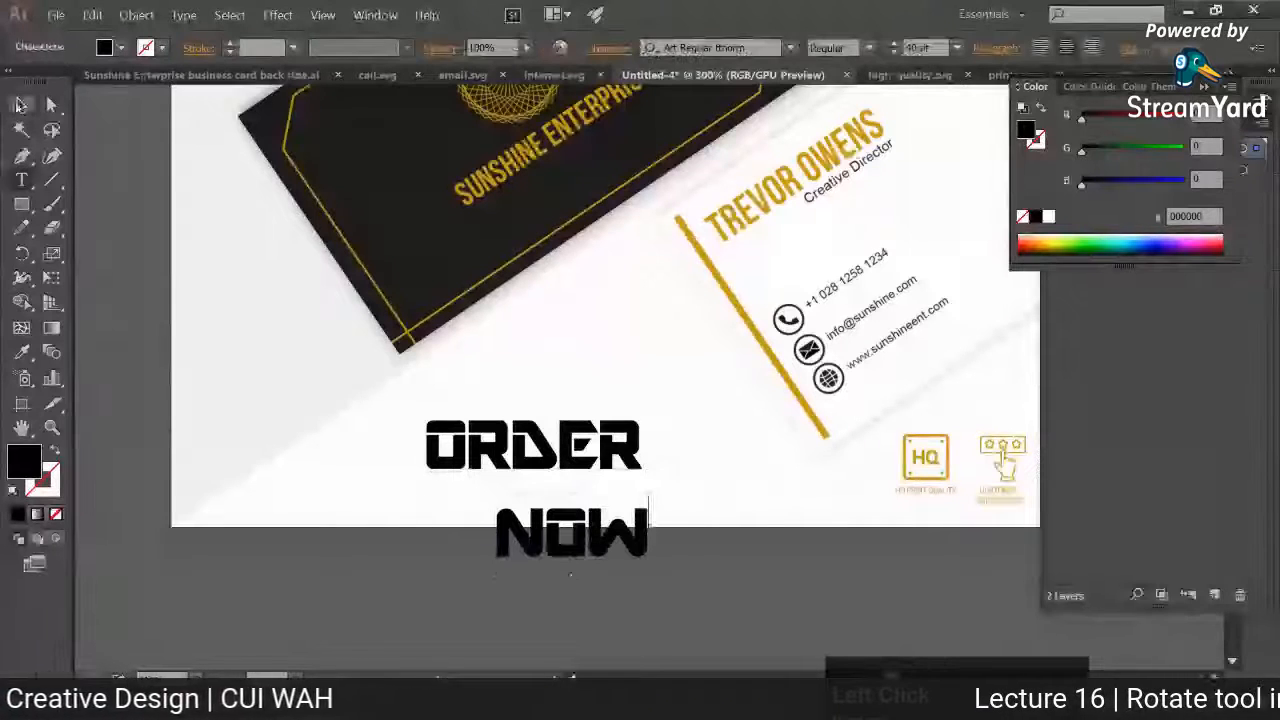
Step: Delete the trailing blank after the word ORDER in the upper text line
{"action": "left_click", "coordinate": [617, 465]}
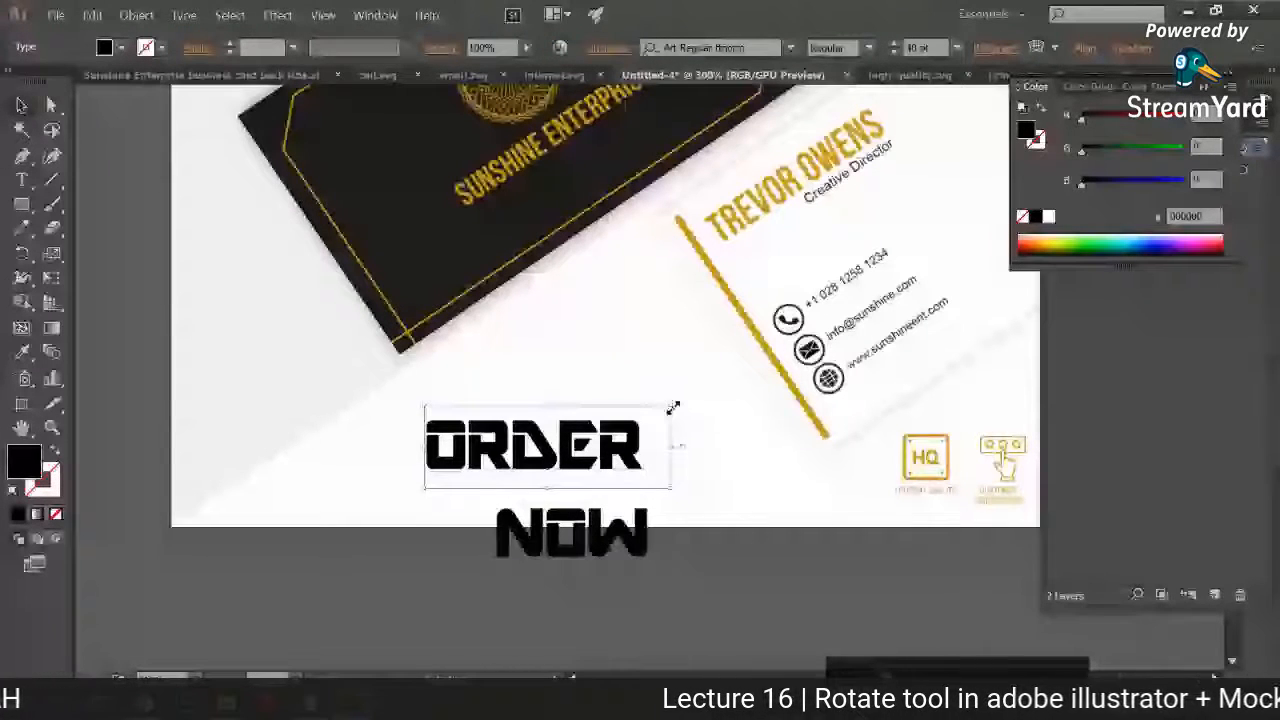
{"action": "key", "text": "t"}
{"action": "left_click_drag", "start_coordinate": [657, 424], "coordinate": [686, 421]}
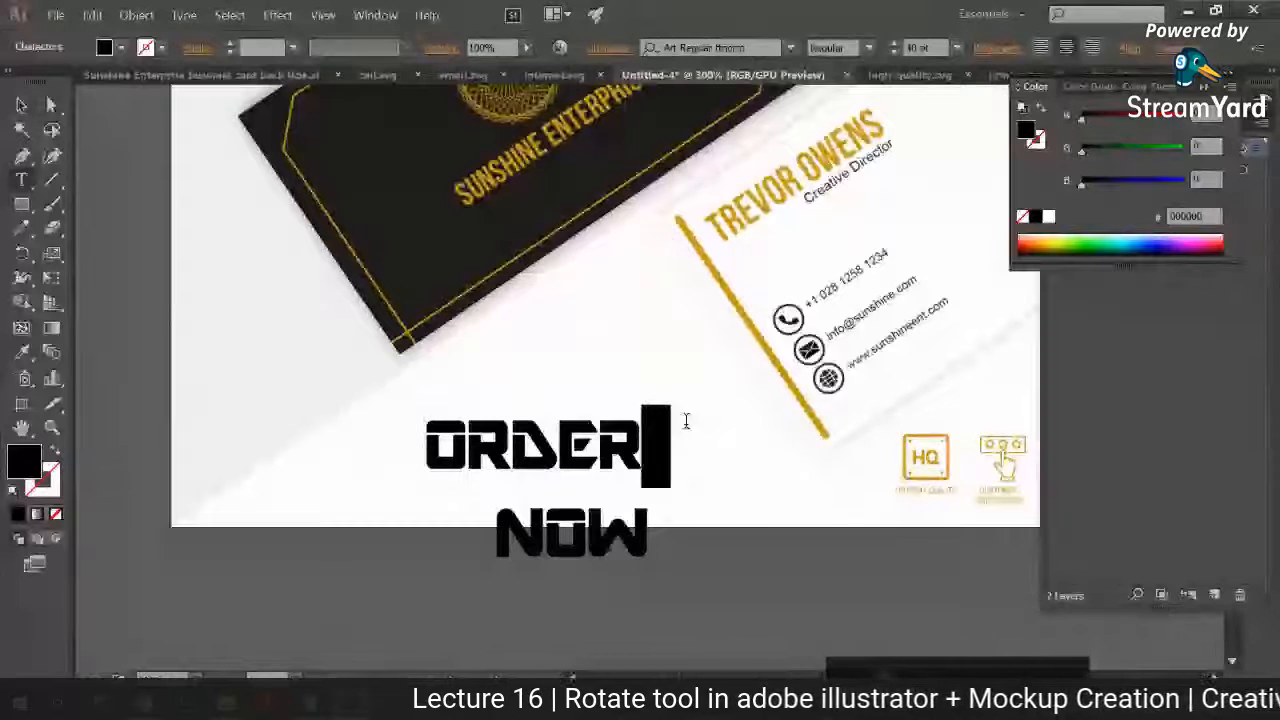
{"action": "key", "text": "BackSpace"}
{"action": "key", "text": "Escape"}
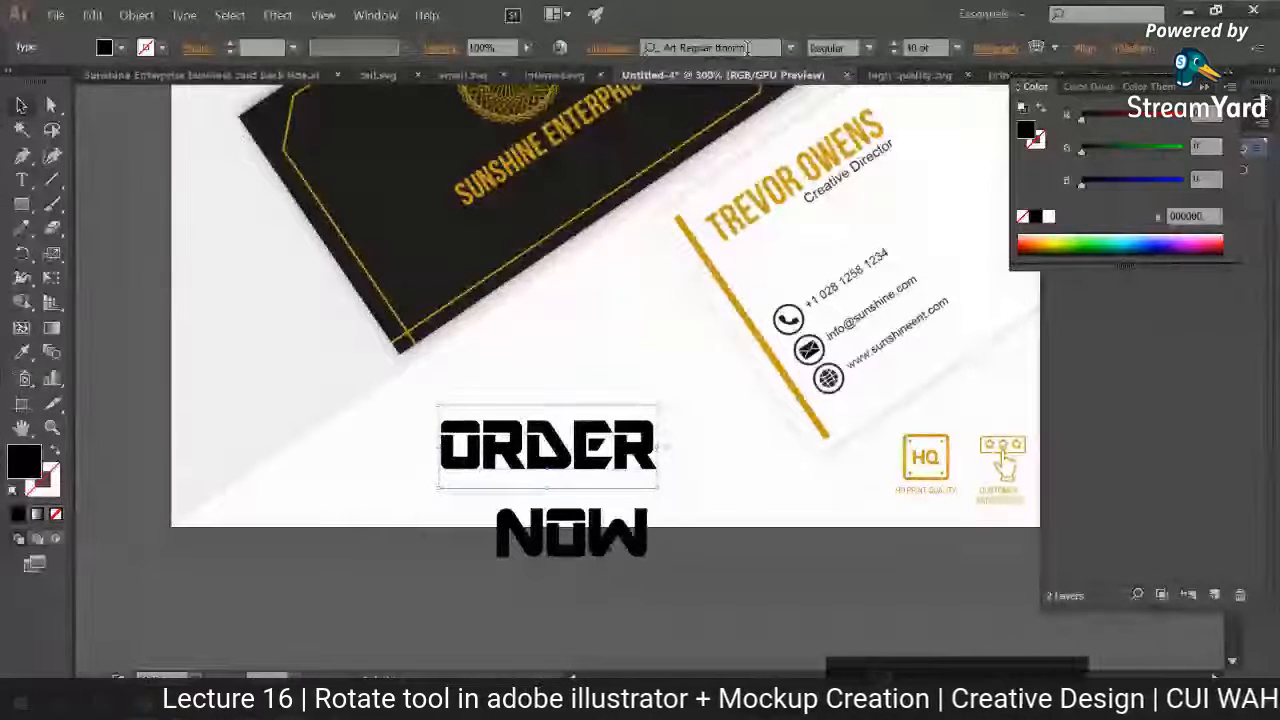
Step: Rotate the ORDER text parallel to the dark card's lower edge, enlarge it and place it just below the card
{"action": "left_click", "coordinate": [660, 408]}
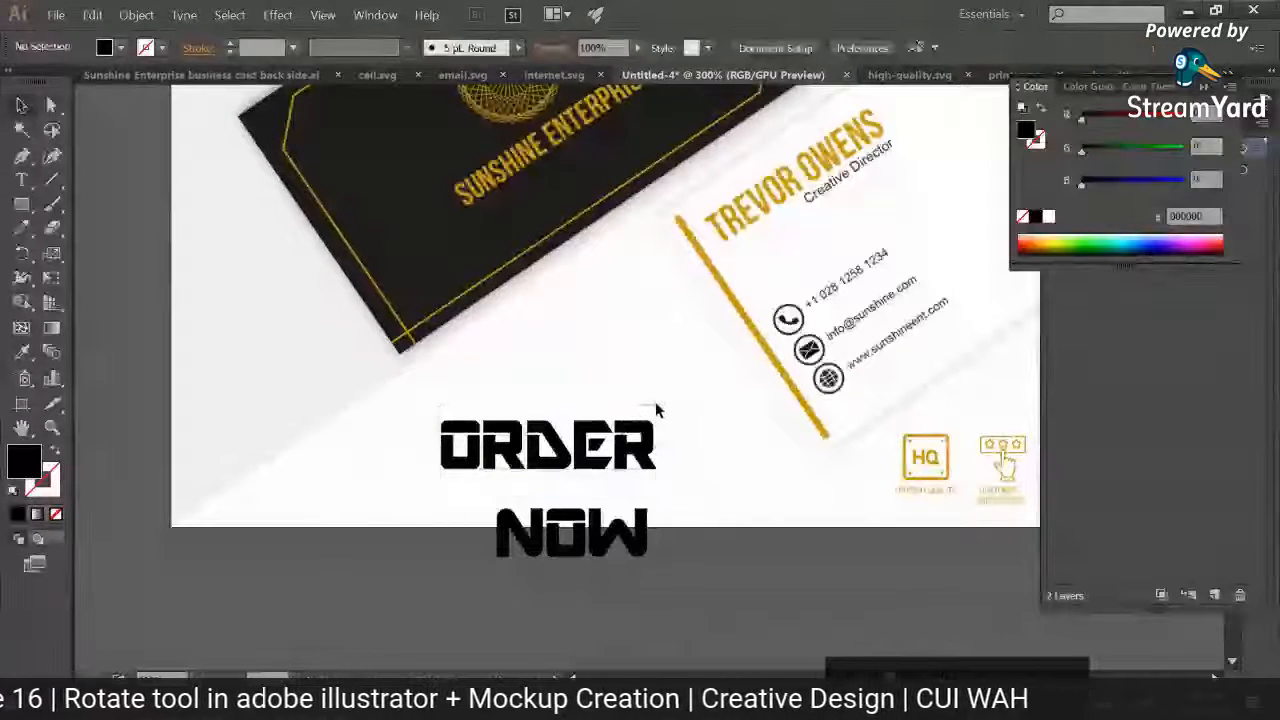
{"action": "left_click", "coordinate": [645, 429]}
{"action": "left_click_drag", "start_coordinate": [664, 404], "coordinate": [591, 271]}
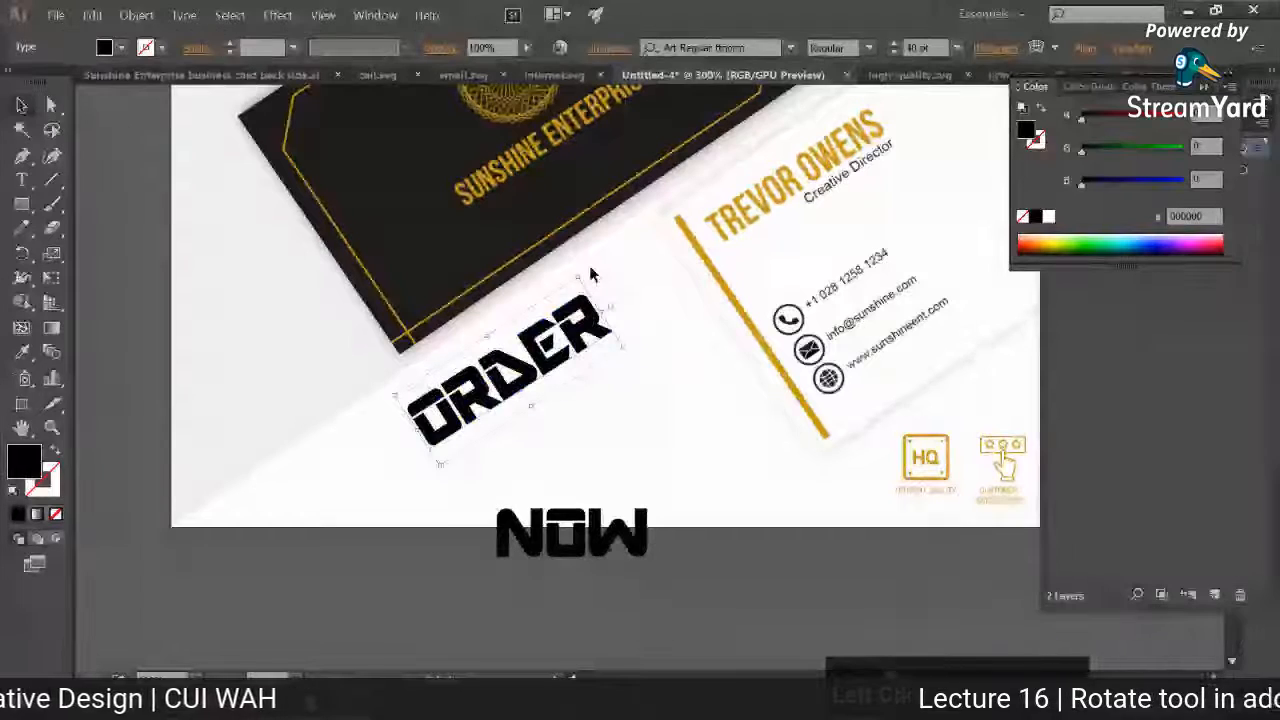
{"action": "left_click_drag", "start_coordinate": [622, 346], "coordinate": [676, 331]}
Step: Rotate the NOW text to the same slant as ORDER, enlarge it and place it directly beneath ORDER
{"action": "left_click", "coordinate": [640, 550]}
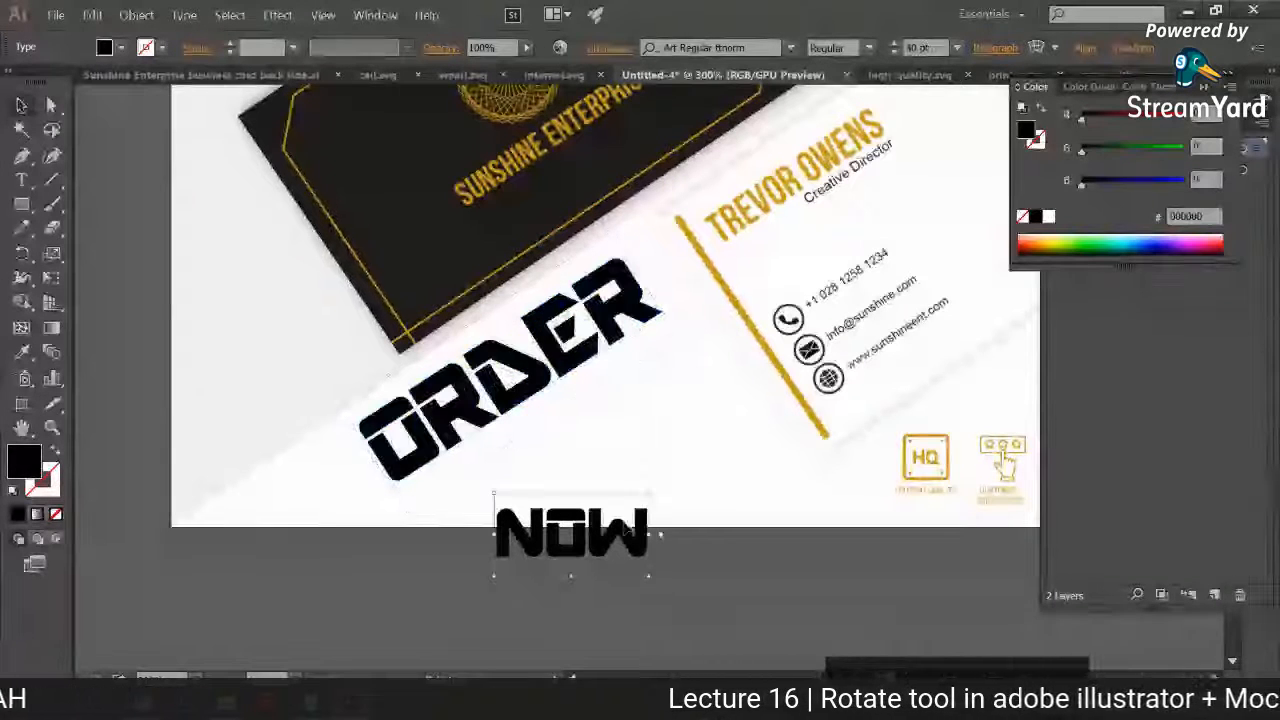
{"action": "left_click_drag", "start_coordinate": [659, 572], "coordinate": [533, 528]}
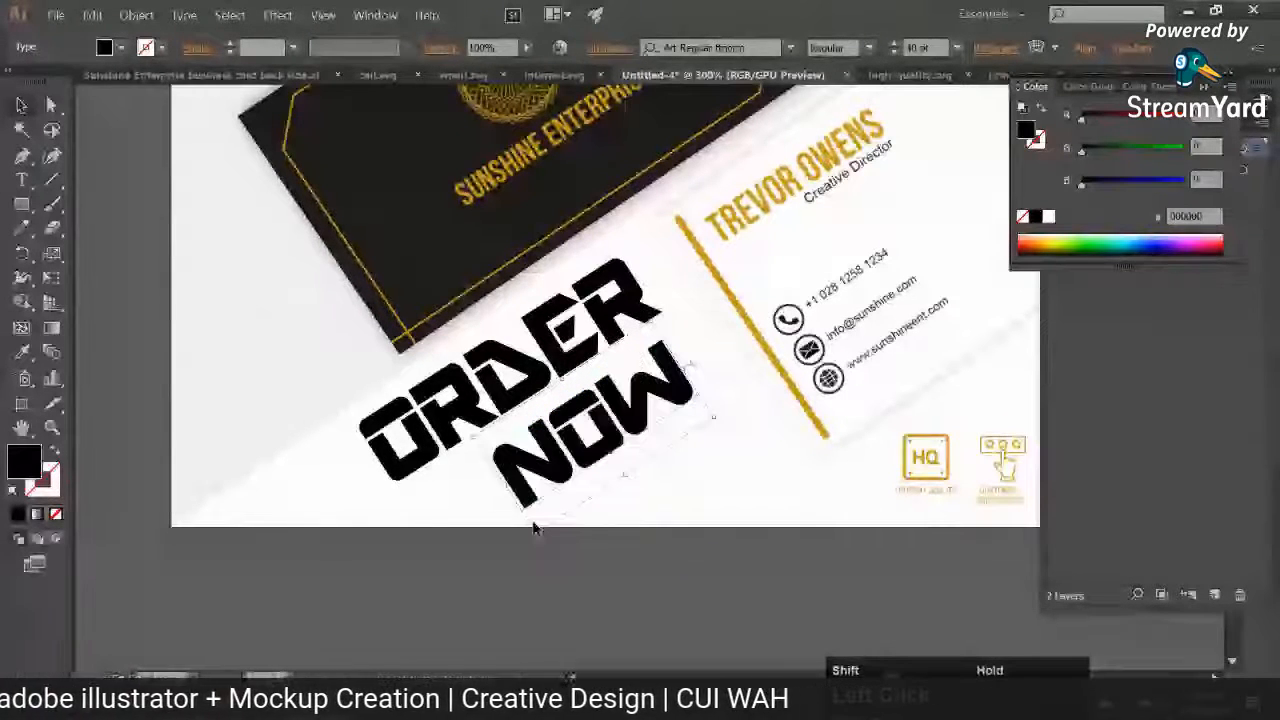
{"action": "left_click_drag", "start_coordinate": [609, 458], "coordinate": [615, 436]}
Step: Recolor both the ORDER and NOW texts with the gold sampled from the card artwork
{"action": "left_click", "coordinate": [575, 395]}
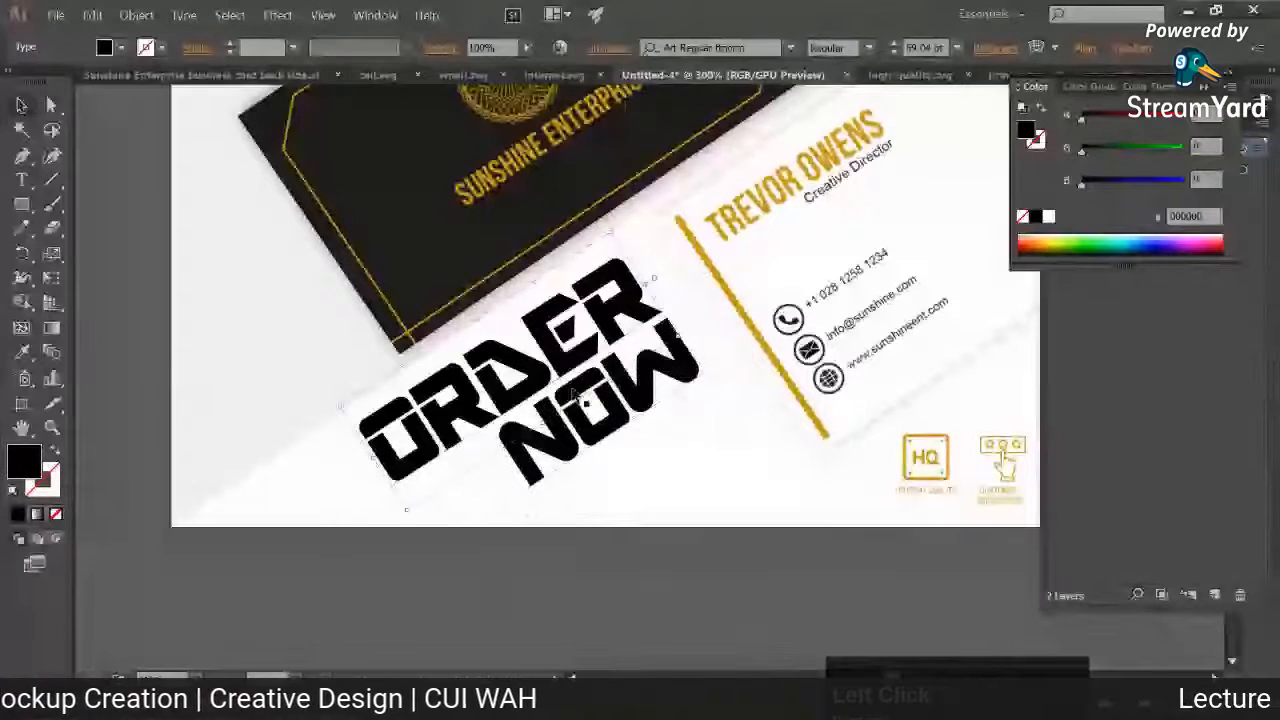
{"action": "left_click", "coordinate": [605, 237]}
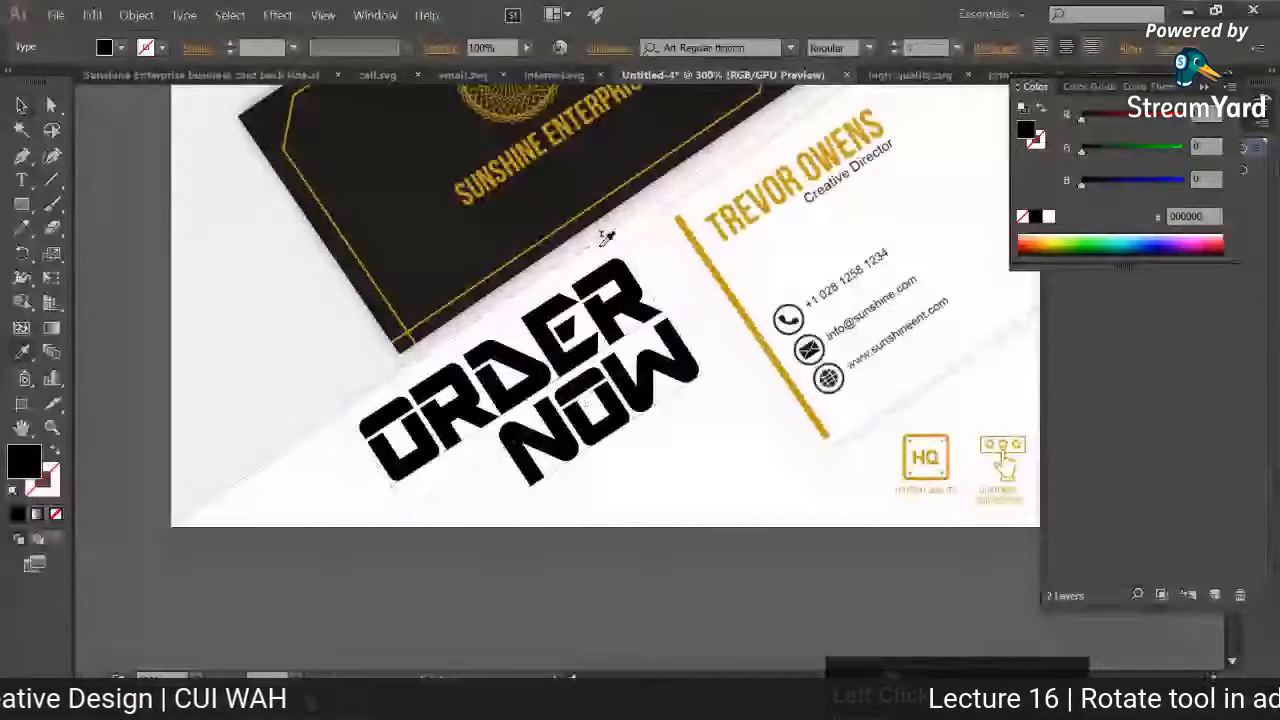
{"action": "left_click", "coordinate": [607, 237]}
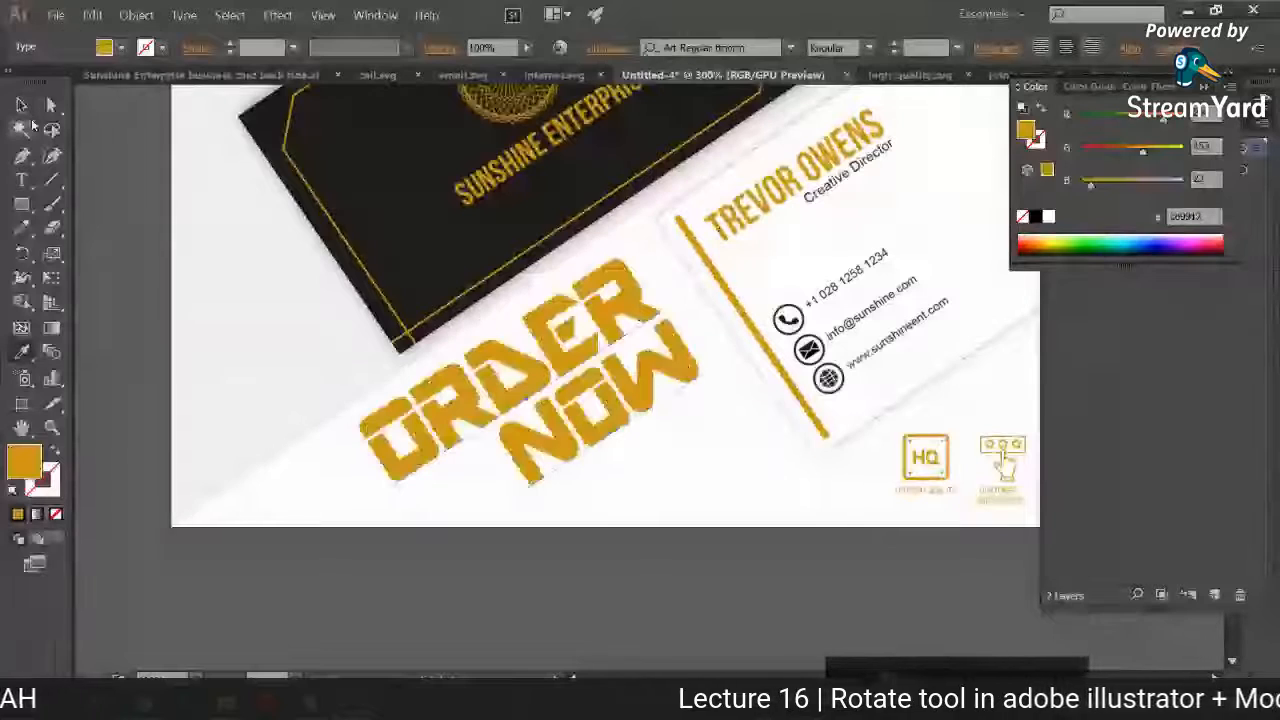
Step: Duplicate the gold ORDER NOW lettering into the empty area below the artboard
{"action": "key", "text": "v"}
{"action": "left_click", "coordinate": [490, 600]}
{"action": "key", "text": "space"}
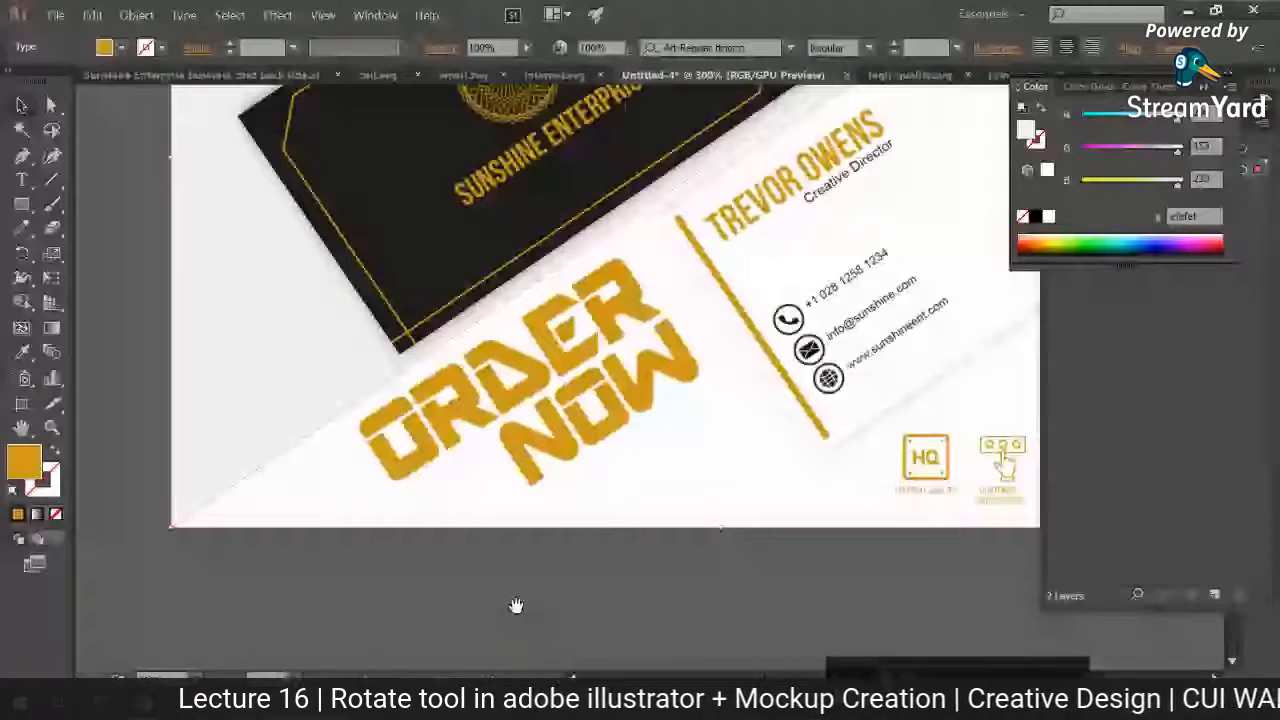
{"action": "left_click_drag", "start_coordinate": [516, 606], "coordinate": [492, 510]}
{"action": "left_click_drag", "start_coordinate": [540, 316], "coordinate": [540, 603]}
Step: Fill the copied ORDER NOW lettering near-black and lay it over the gold original with a slight offset
{"action": "double_click", "coordinate": [24, 462]}
{"action": "left_click_drag", "start_coordinate": [740, 474], "coordinate": [700, 483]}
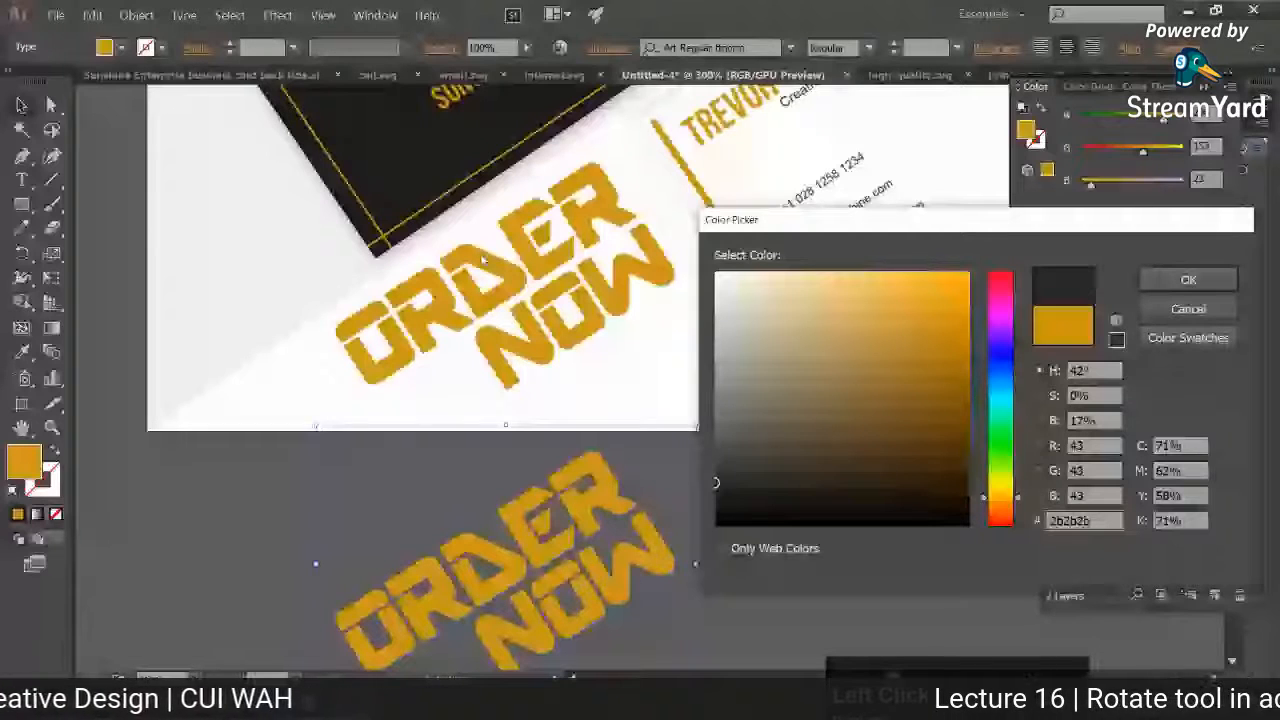
{"action": "key", "text": "Return"}
{"action": "left_click_drag", "start_coordinate": [610, 530], "coordinate": [617, 232]}
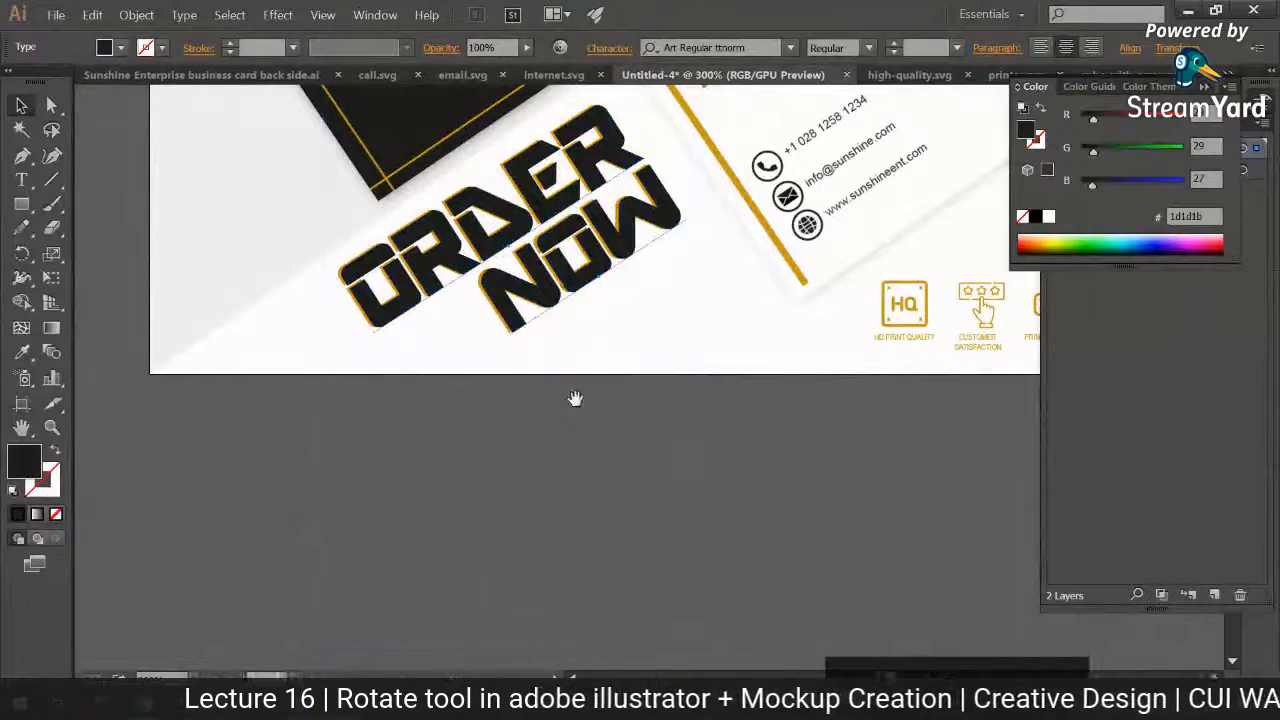
{"action": "left_click_drag", "start_coordinate": [575, 398], "coordinate": [571, 523]}
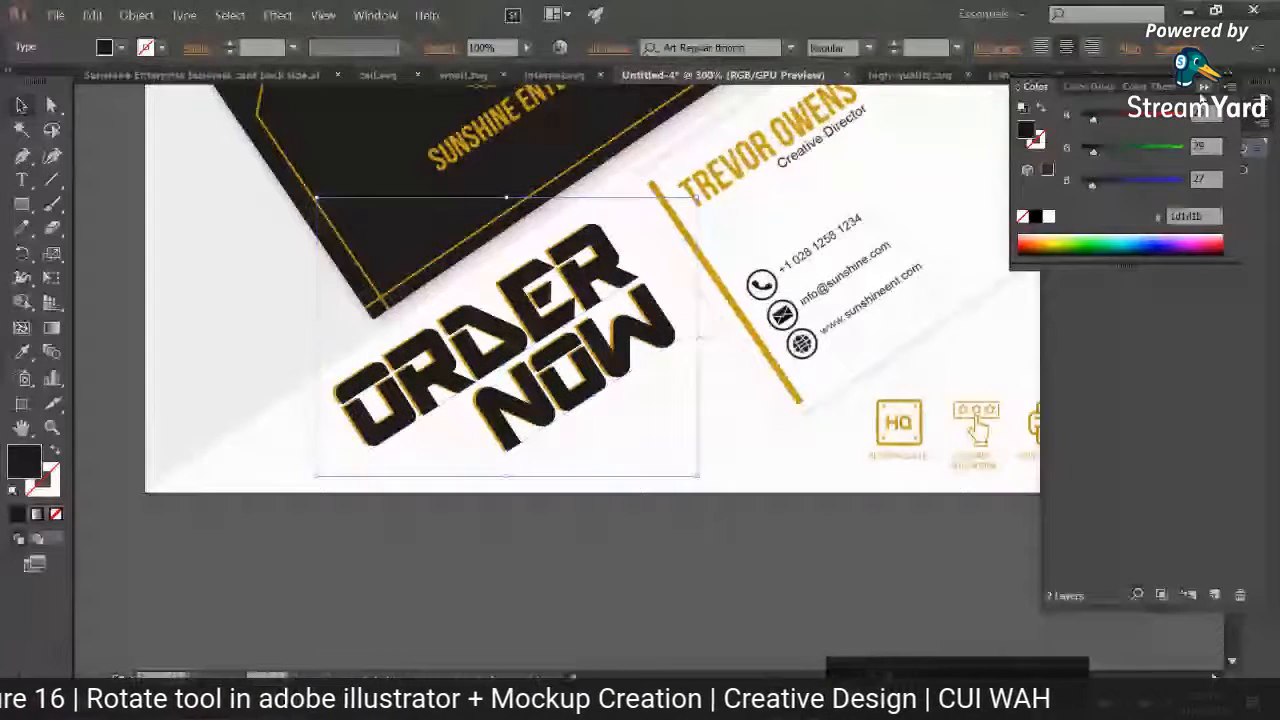
Step: Reorder Layer 1 so the dark NOW and ORDER copies sit beneath the gold ones as a shadow
{"action": "left_click", "coordinate": [1103, 148]}
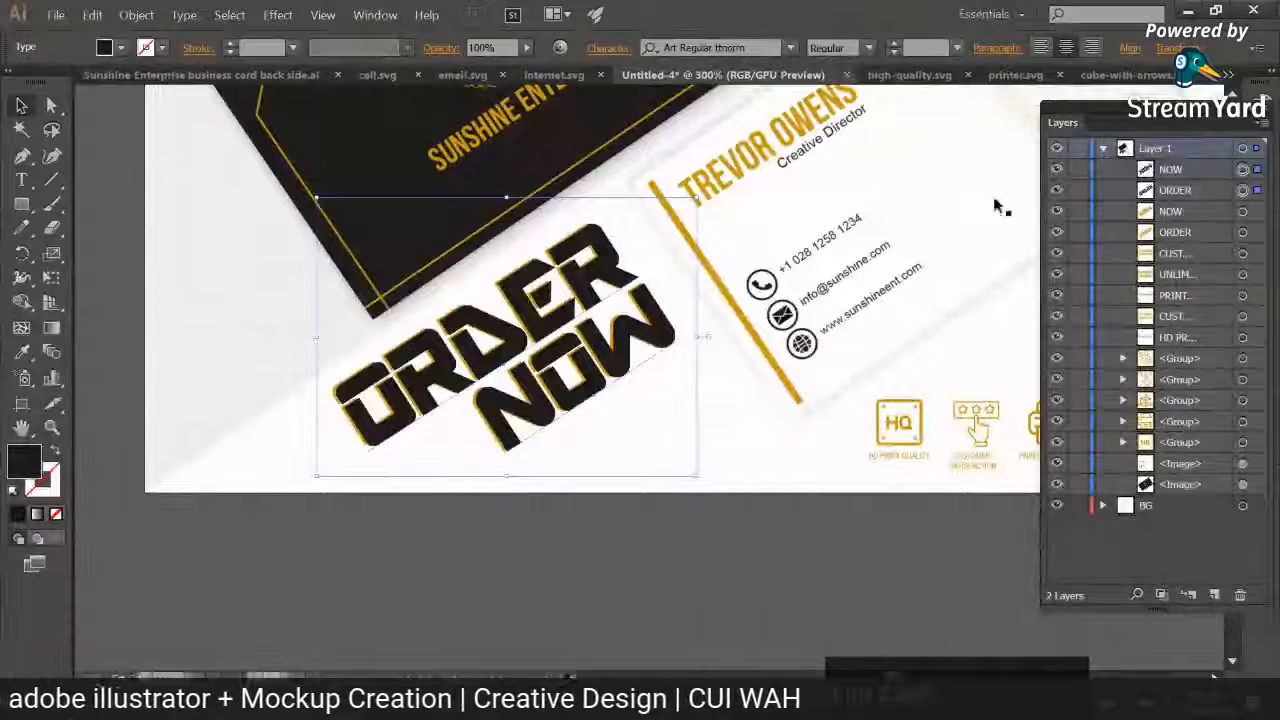
{"action": "left_click", "coordinate": [1178, 172]}
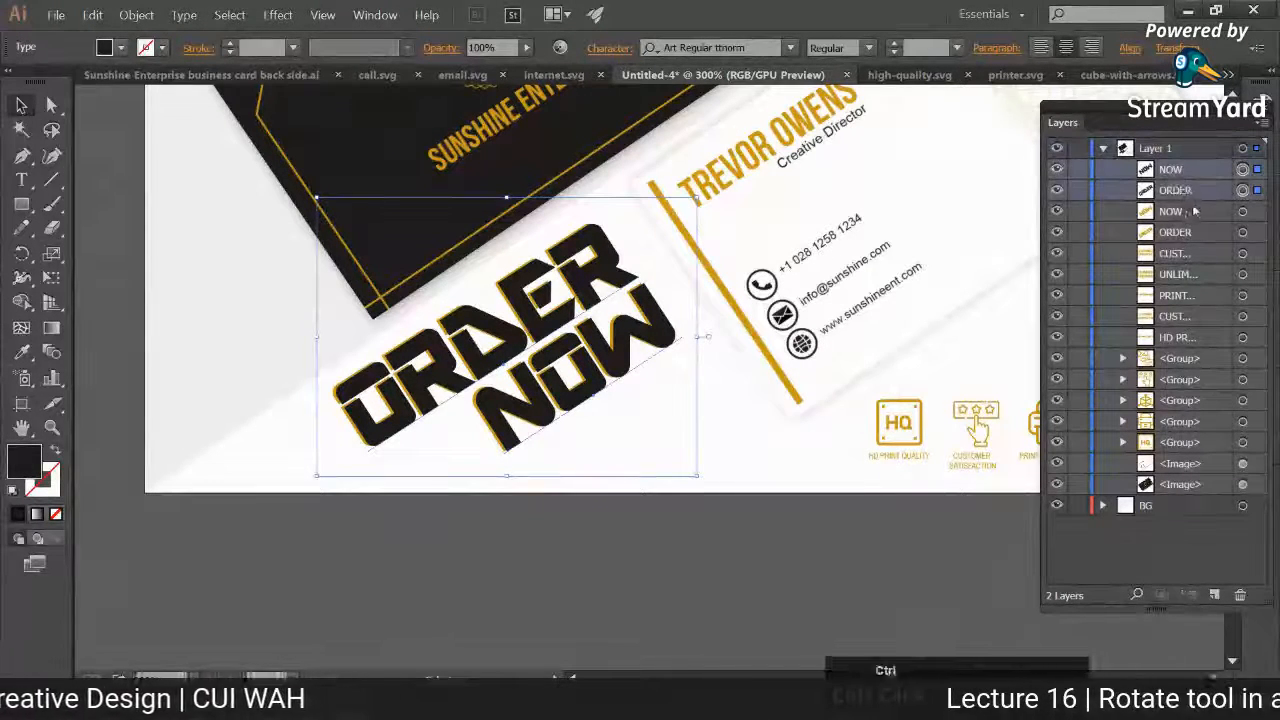
{"action": "left_click_drag", "start_coordinate": [1185, 198], "coordinate": [1186, 242]}
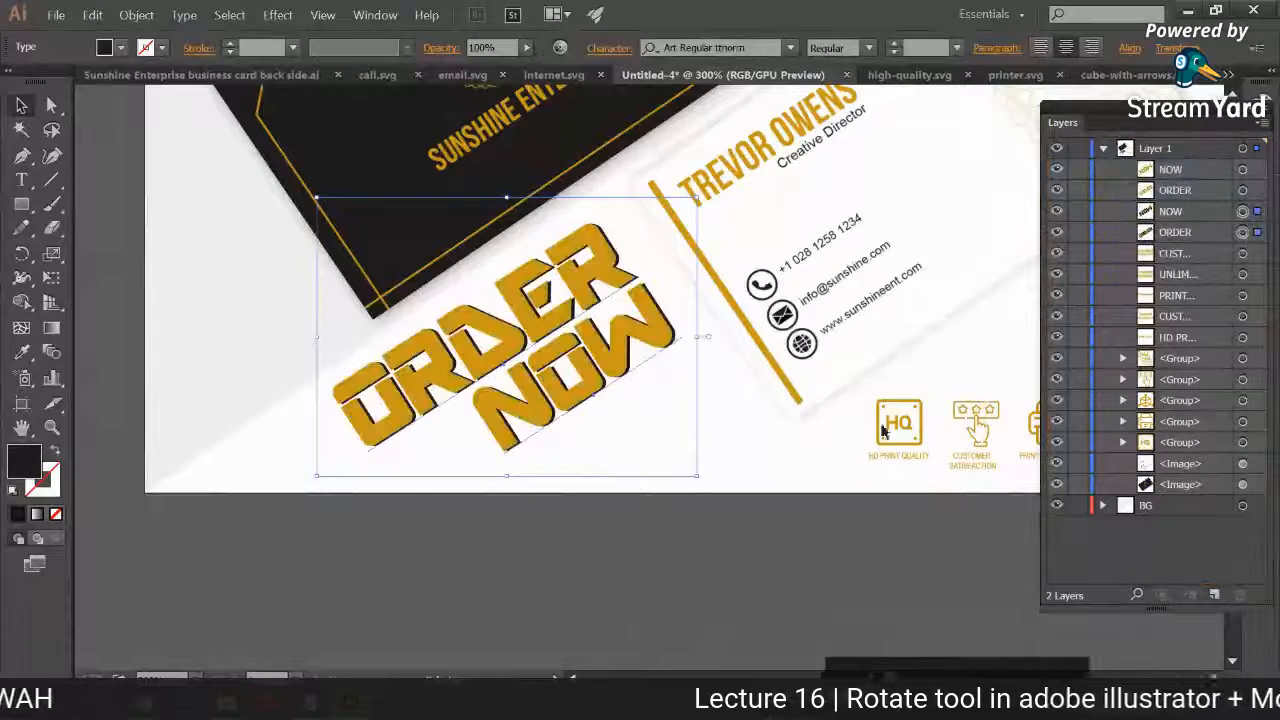
{"action": "left_click", "coordinate": [805, 532]}
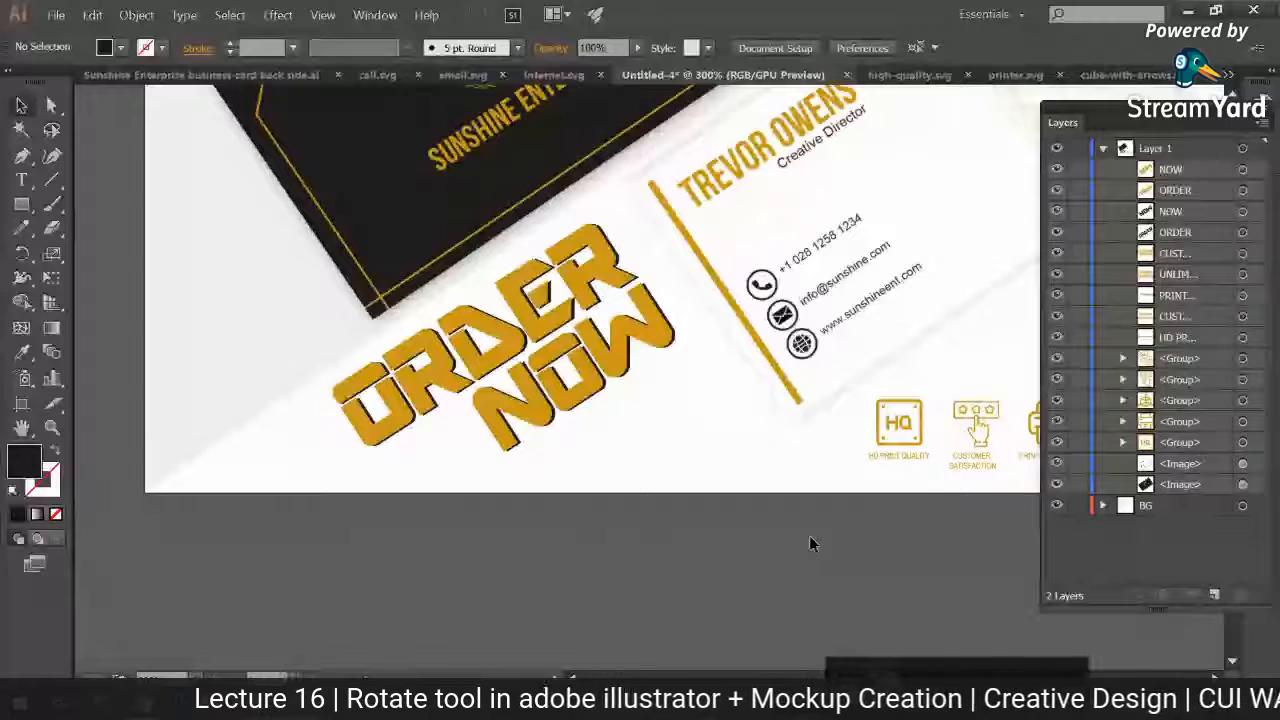
Step: Try rotating the whole ORDER NOW lettering to a flatter slant and enlarging it below the cards
{"action": "key", "text": "ctrl+minus"}
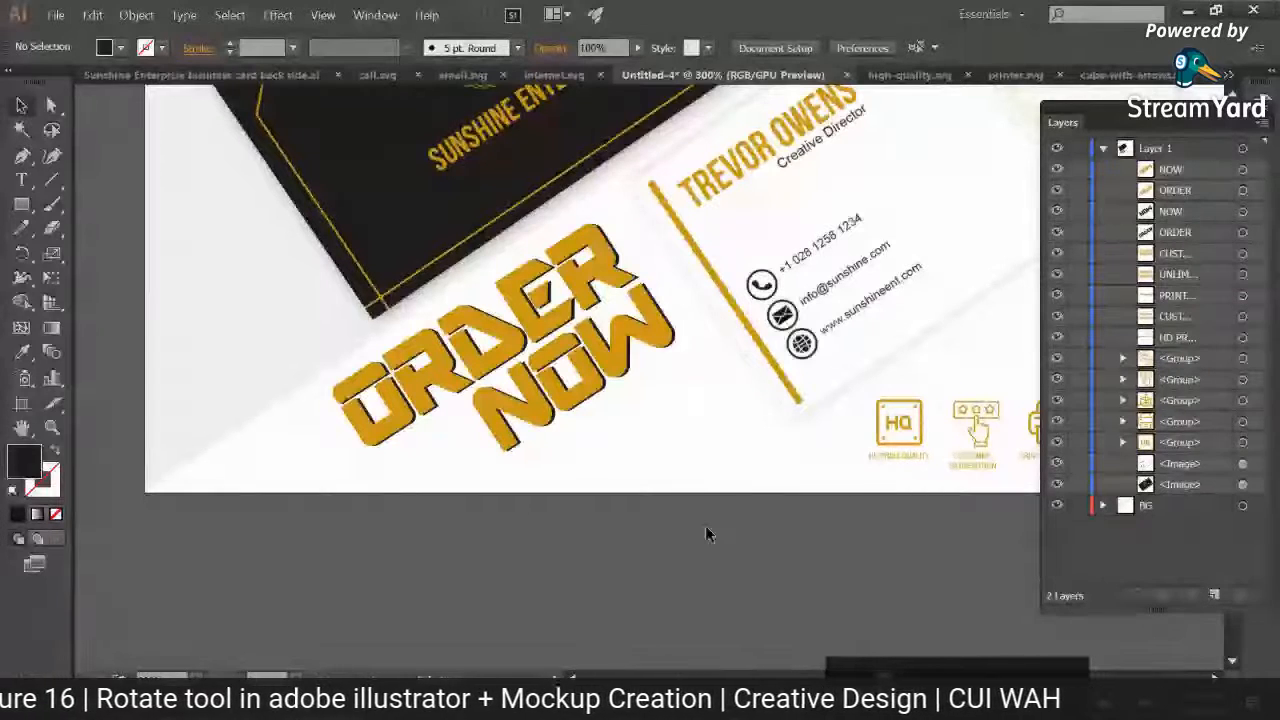
{"action": "key", "text": "ctrl+minus"}
{"action": "key", "text": "ctrl+plus"}
{"action": "key", "text": "ctrl+plus"}
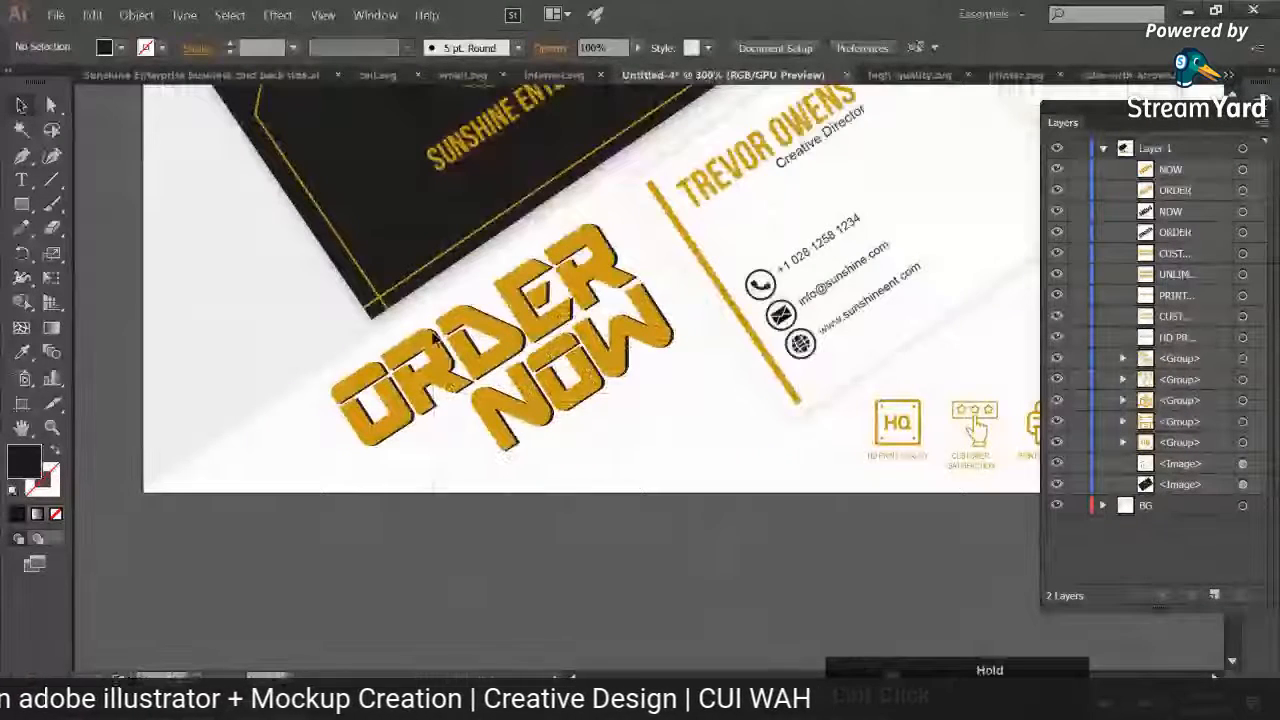
{"action": "left_click_drag", "start_coordinate": [508, 449], "coordinate": [709, 265]}
{"action": "left_click_drag", "start_coordinate": [625, 363], "coordinate": [676, 387]}
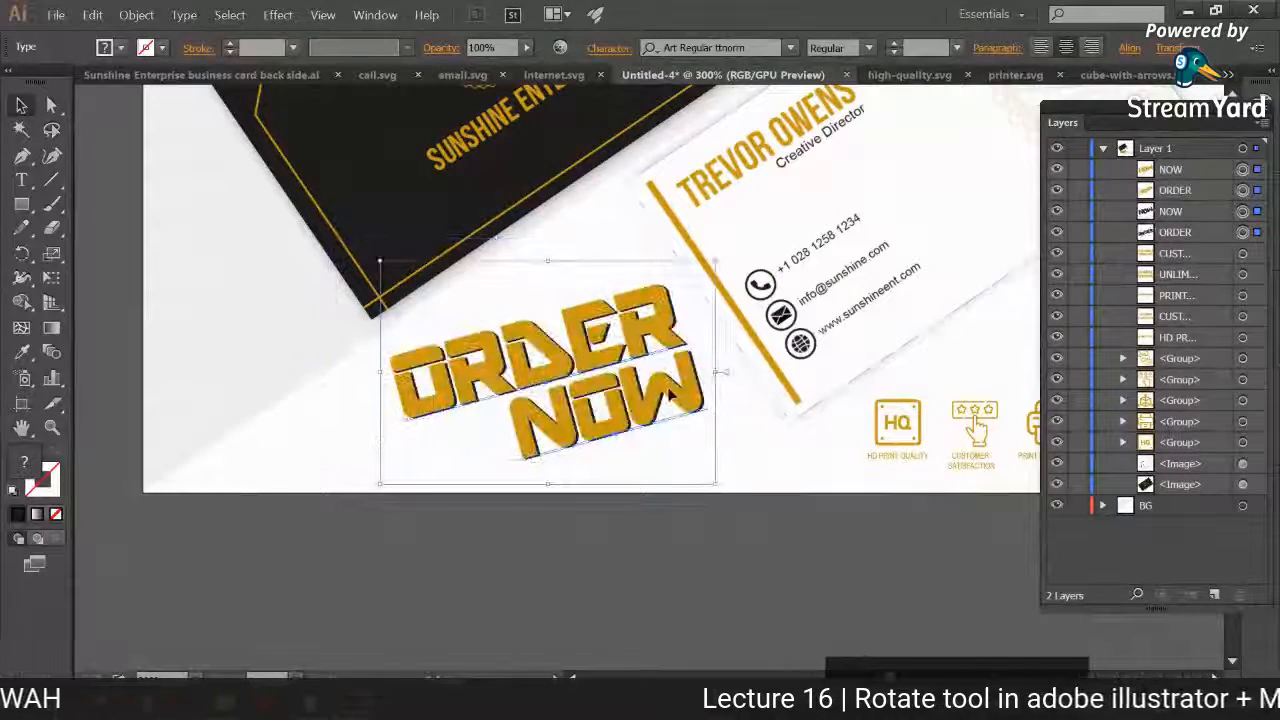
{"action": "left_click_drag", "start_coordinate": [715, 262], "coordinate": [735, 249]}
{"action": "left_click", "coordinate": [680, 527]}
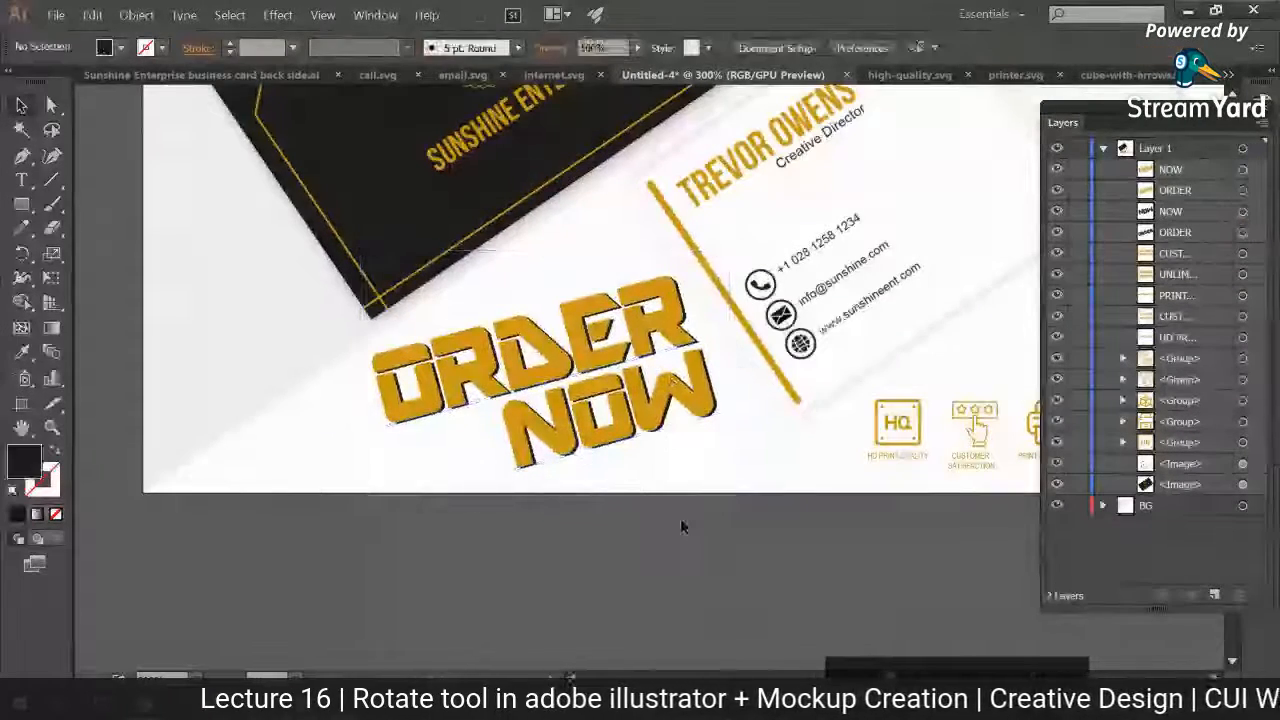
Step: Try shifting the white card up and the dark card slightly up and left
{"action": "key", "text": "ctrl+0"}
{"action": "left_click_drag", "start_coordinate": [906, 482], "coordinate": [784, 454]}
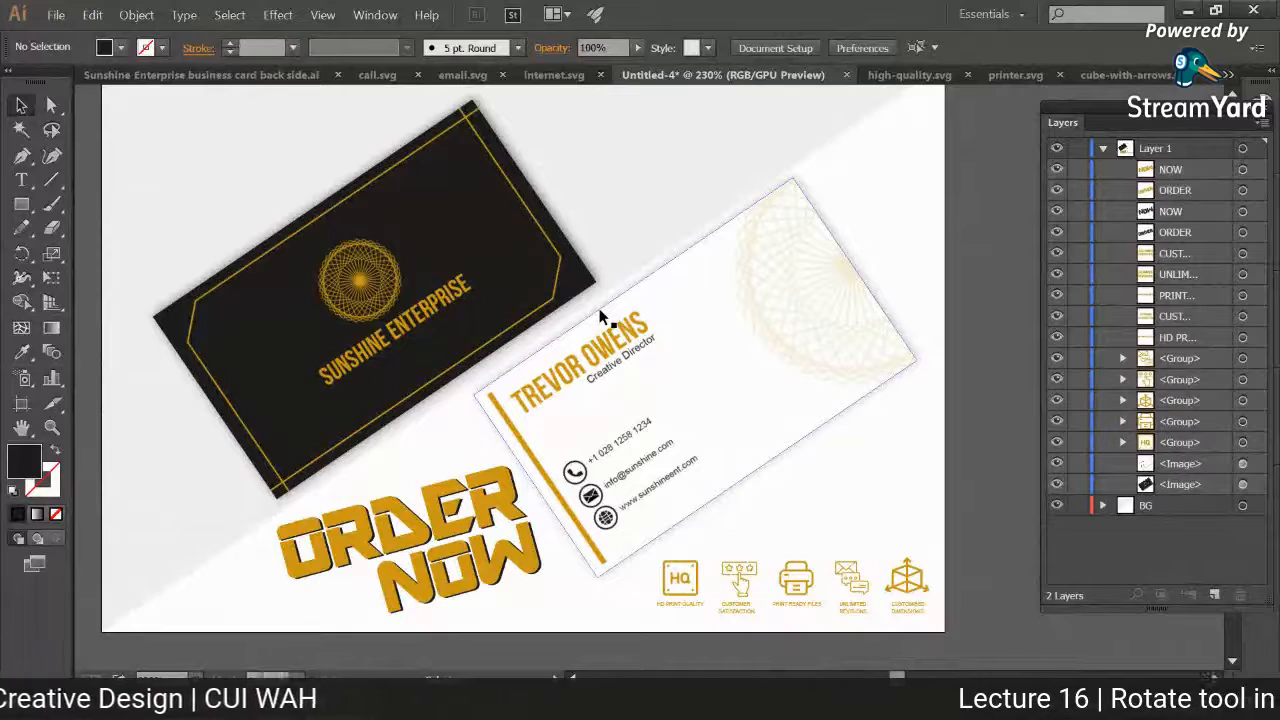
{"action": "left_click_drag", "start_coordinate": [599, 308], "coordinate": [598, 283]}
{"action": "left_click_drag", "start_coordinate": [430, 300], "coordinate": [418, 291]}
{"action": "left_click", "coordinate": [912, 446]}
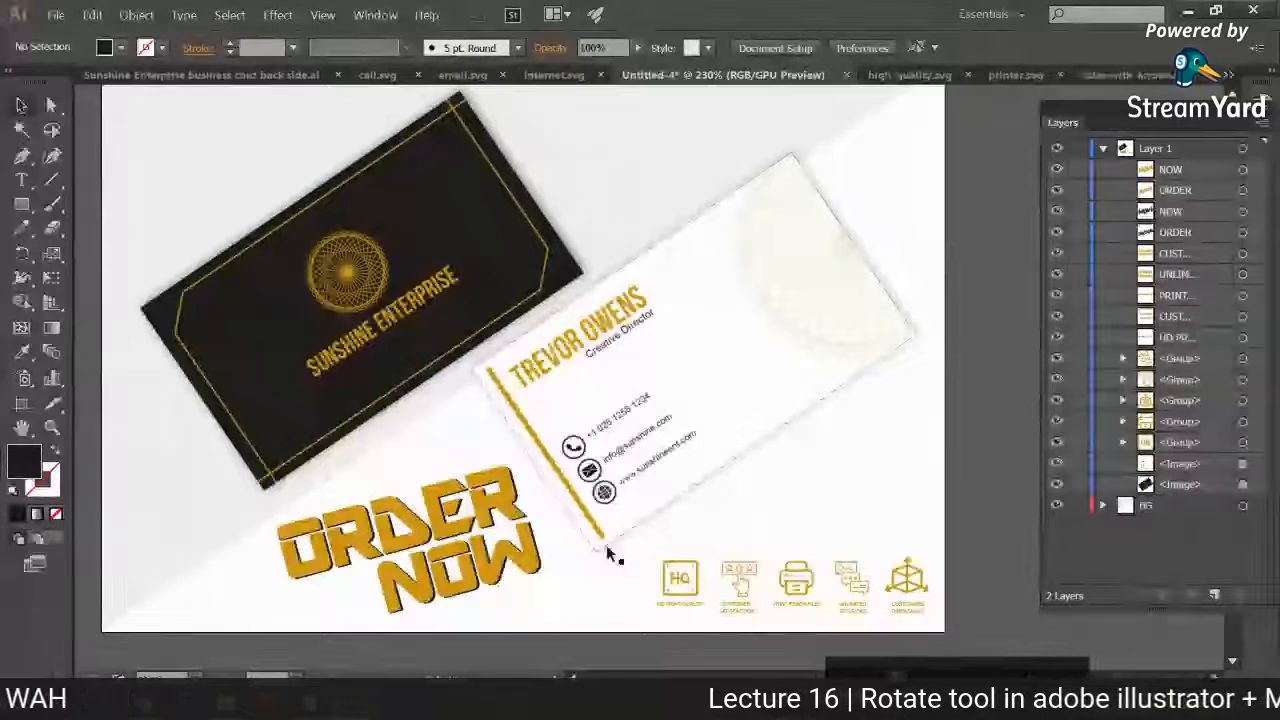
Step: Undo the card moves together with the last resizing, moving and rotating of the ORDER NOW lettering
{"action": "key", "text": "ctrl+z"}
{"action": "key", "text": "ctrl+z"}
{"action": "key", "text": "ctrl+z"}
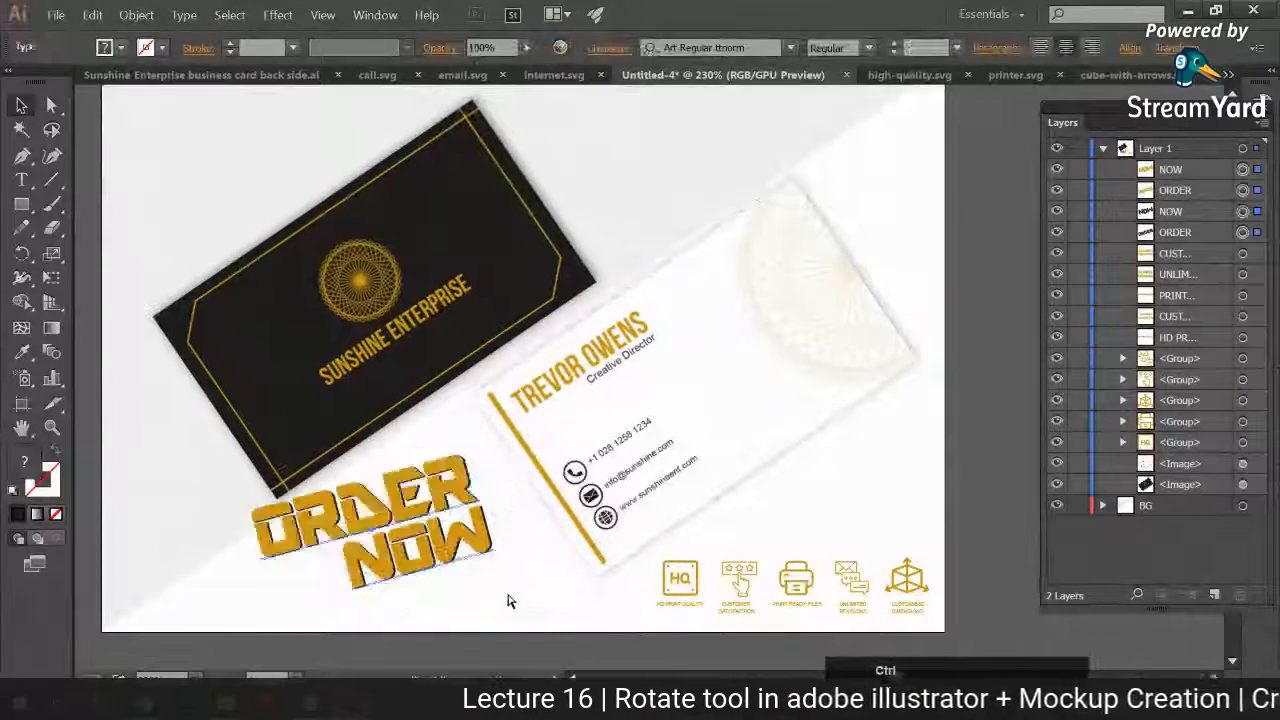
{"action": "key", "text": "ctrl+z"}
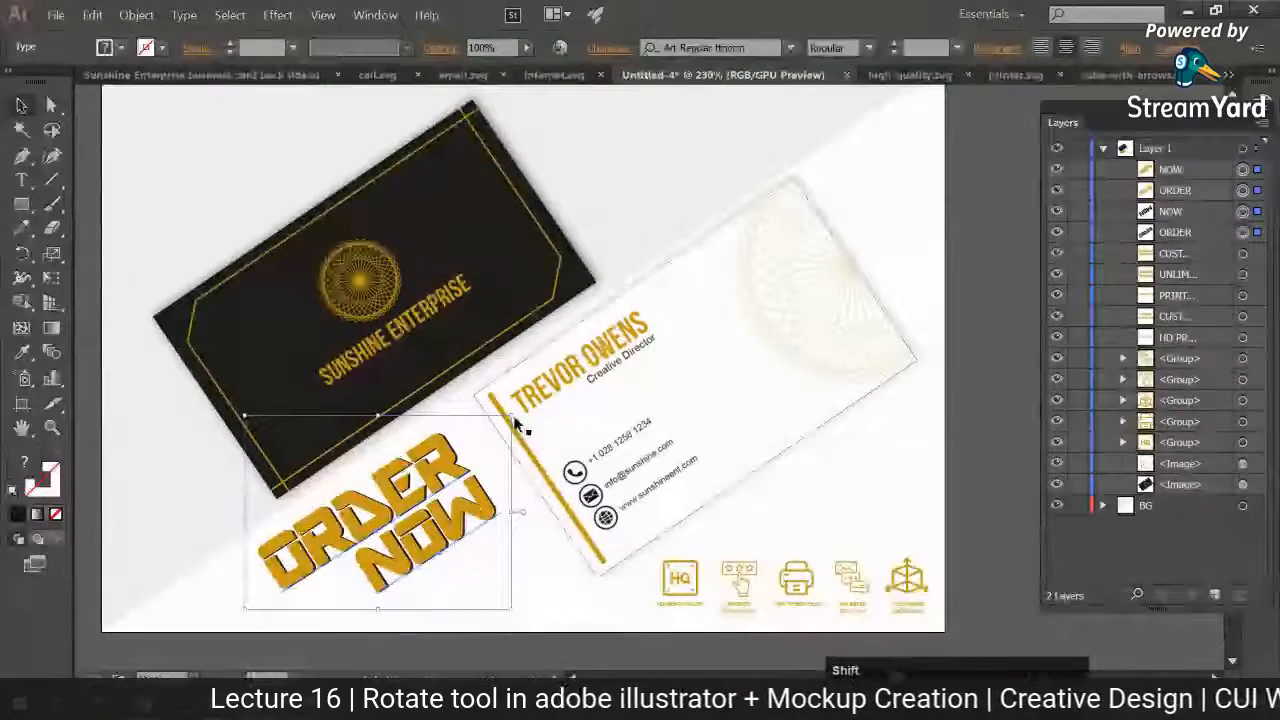
Step: Enlarge the slanted ORDER NOW lettering slightly and shift both business cards a little up and left
{"action": "left_click_drag", "start_coordinate": [512, 416], "coordinate": [537, 395]}
{"action": "left_click_drag", "start_coordinate": [484, 479], "coordinate": [483, 490]}
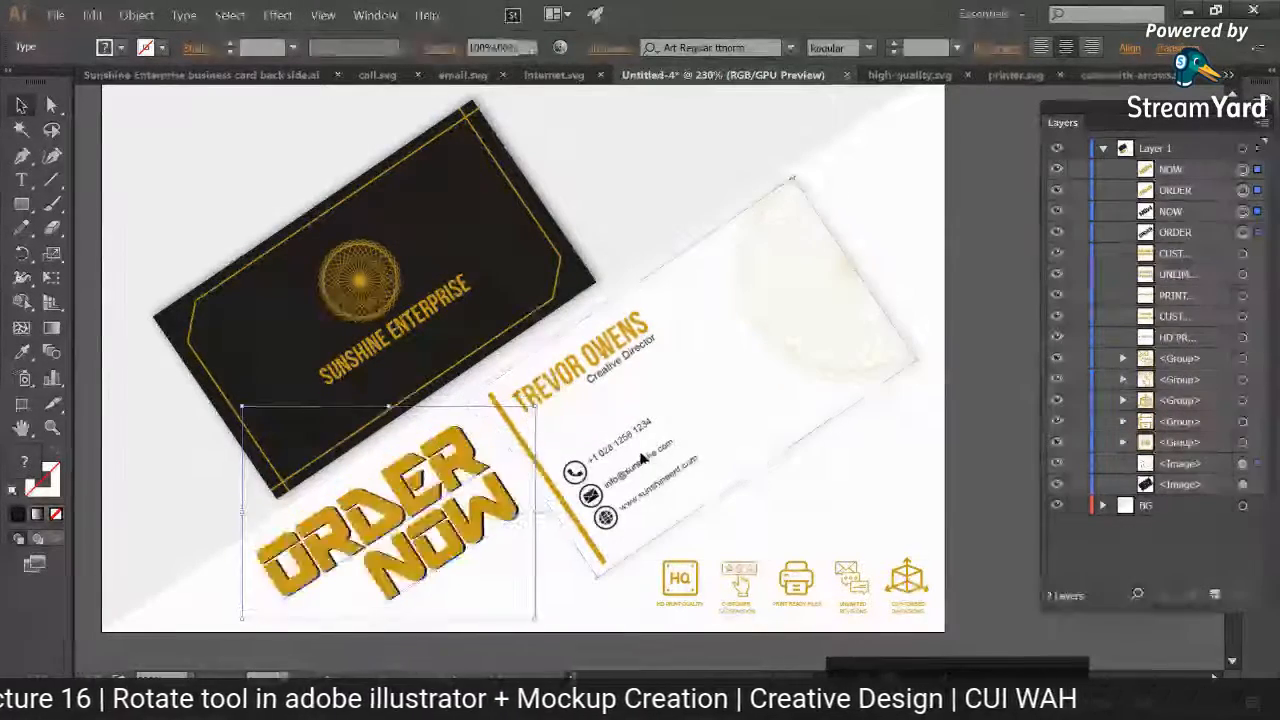
{"action": "left_click_drag", "start_coordinate": [465, 324], "coordinate": [440, 315]}
{"action": "left_click_drag", "start_coordinate": [707, 355], "coordinate": [700, 336]}
{"action": "left_click", "coordinate": [876, 435]}
Step: Enlarge the row of five feature icons with their labels and settle it within the artboard's lower-right corner
{"action": "left_click_drag", "start_coordinate": [850, 481], "coordinate": [835, 409]}
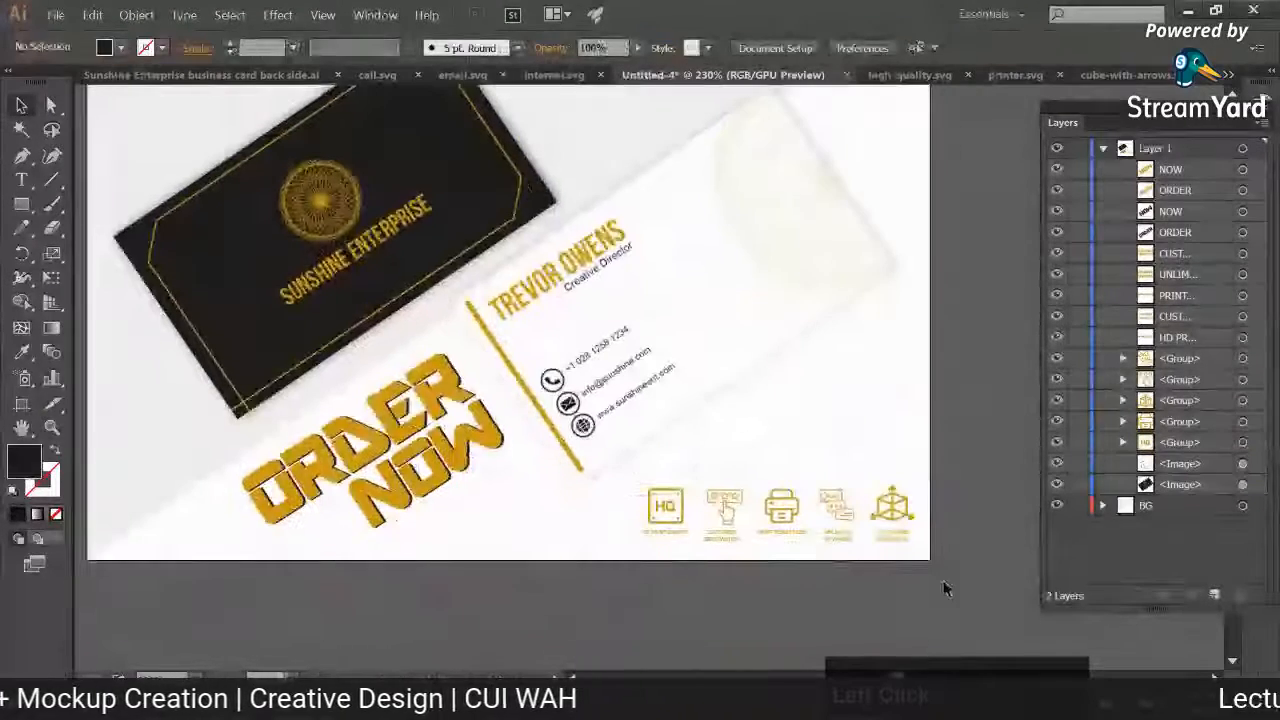
{"action": "left_click_drag", "start_coordinate": [945, 590], "coordinate": [598, 552]}
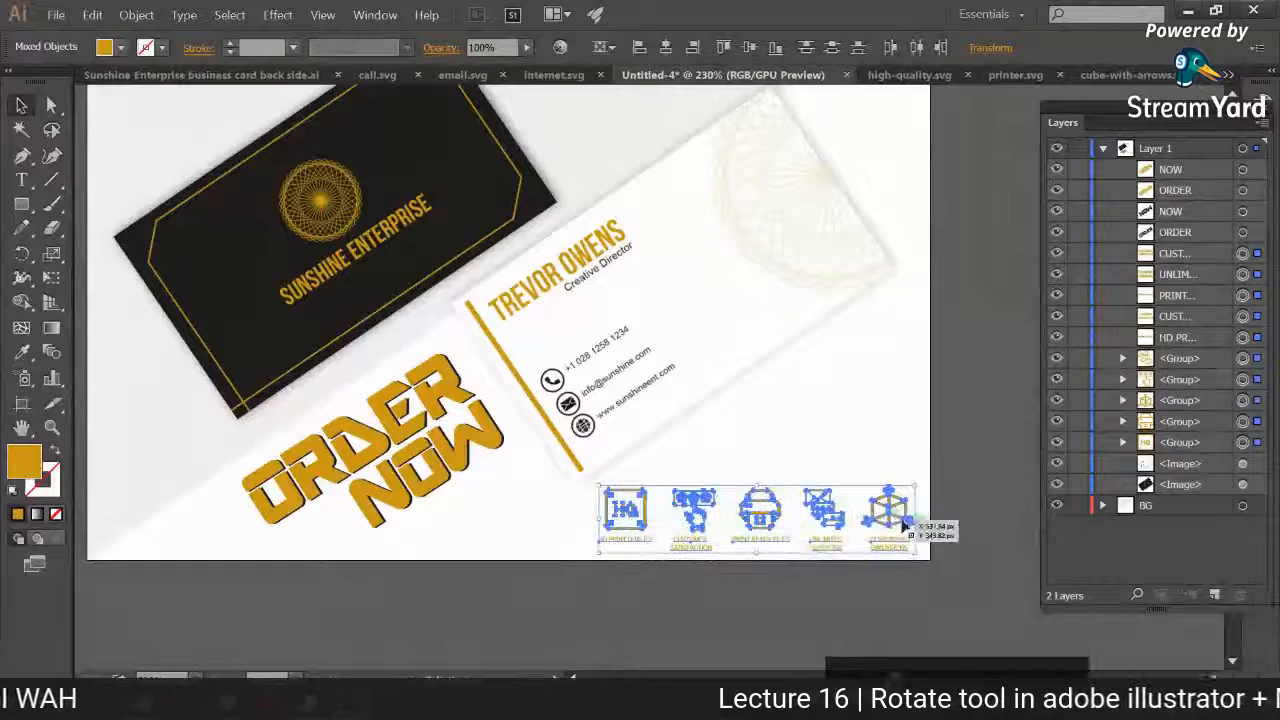
{"action": "key", "text": "ctrl+z"}
{"action": "left_click_drag", "start_coordinate": [643, 545], "coordinate": [612, 565]}
{"action": "left_click_drag", "start_coordinate": [777, 519], "coordinate": [771, 511]}
{"action": "left_click", "coordinate": [752, 570]}
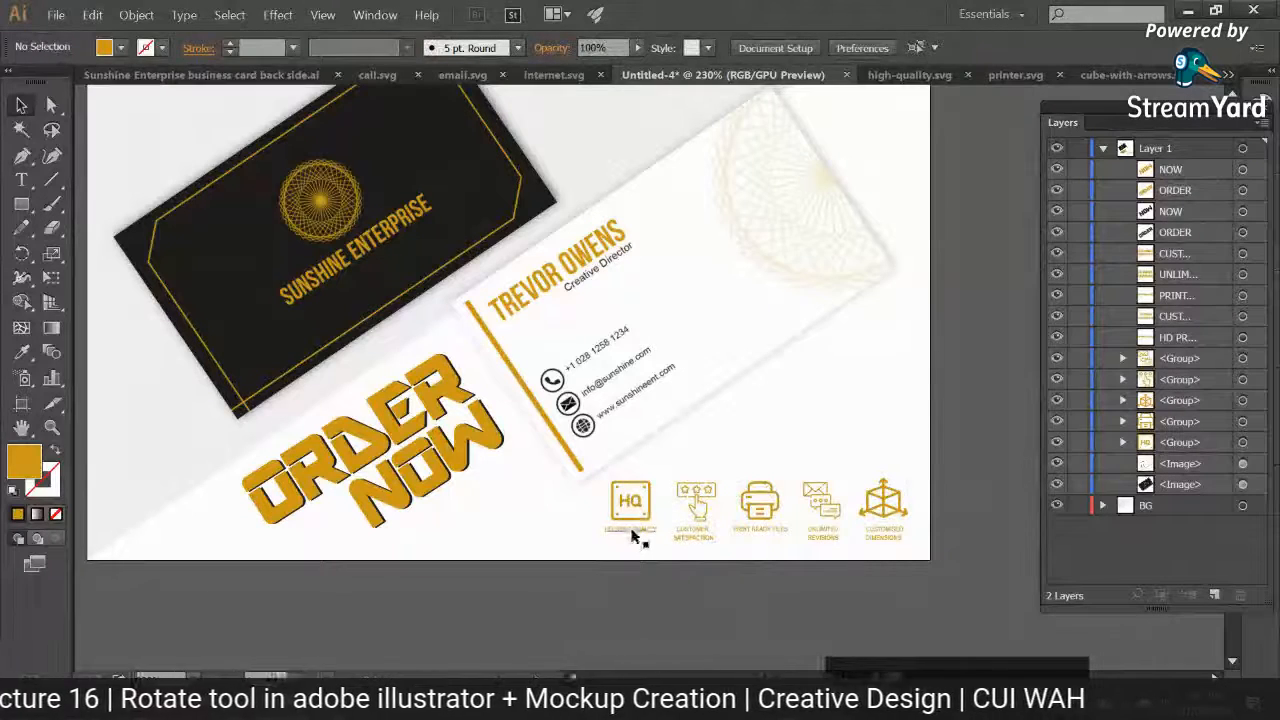
Step: Set the font size of all five icon labels to 5.5 pt
{"action": "key", "text": "ctrl+plus"}
{"action": "key", "text": "ctrl+plus"}
{"action": "left_click_drag", "start_coordinate": [706, 410], "coordinate": [490, 200]}
{"action": "left_click_drag", "start_coordinate": [359, 510], "coordinate": [905, 440]}
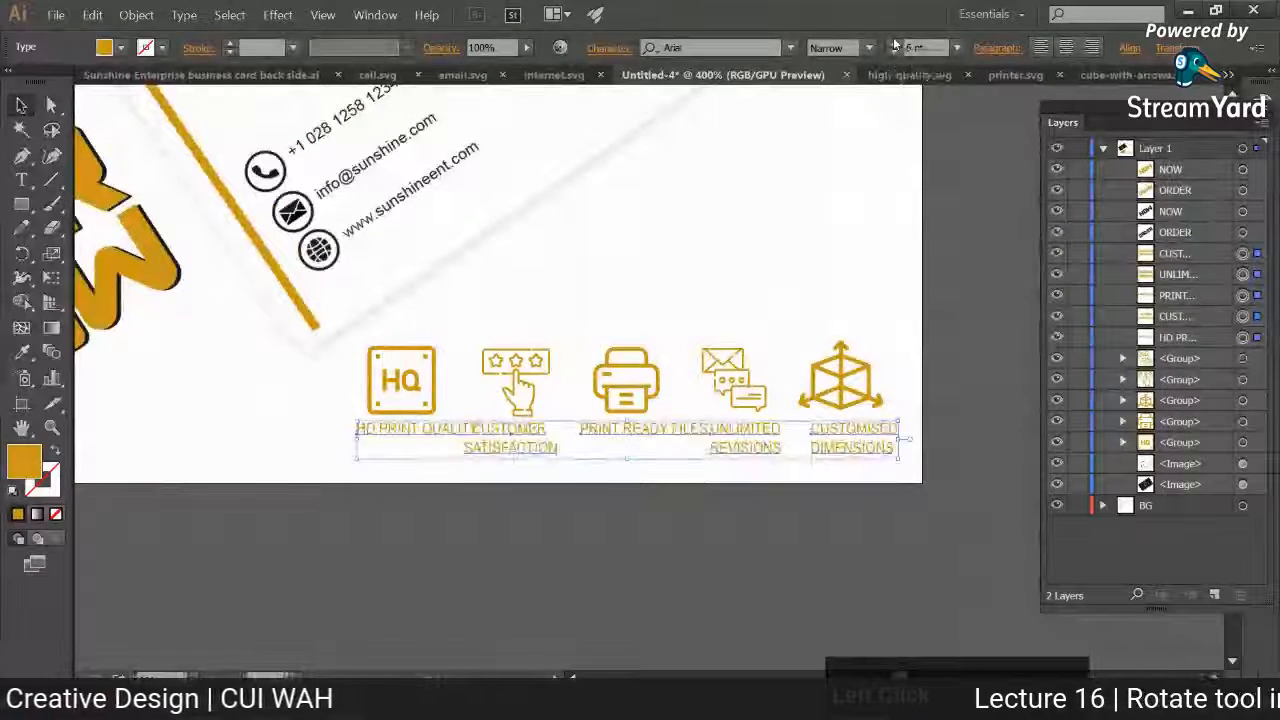
{"action": "left_click", "coordinate": [892, 51]}
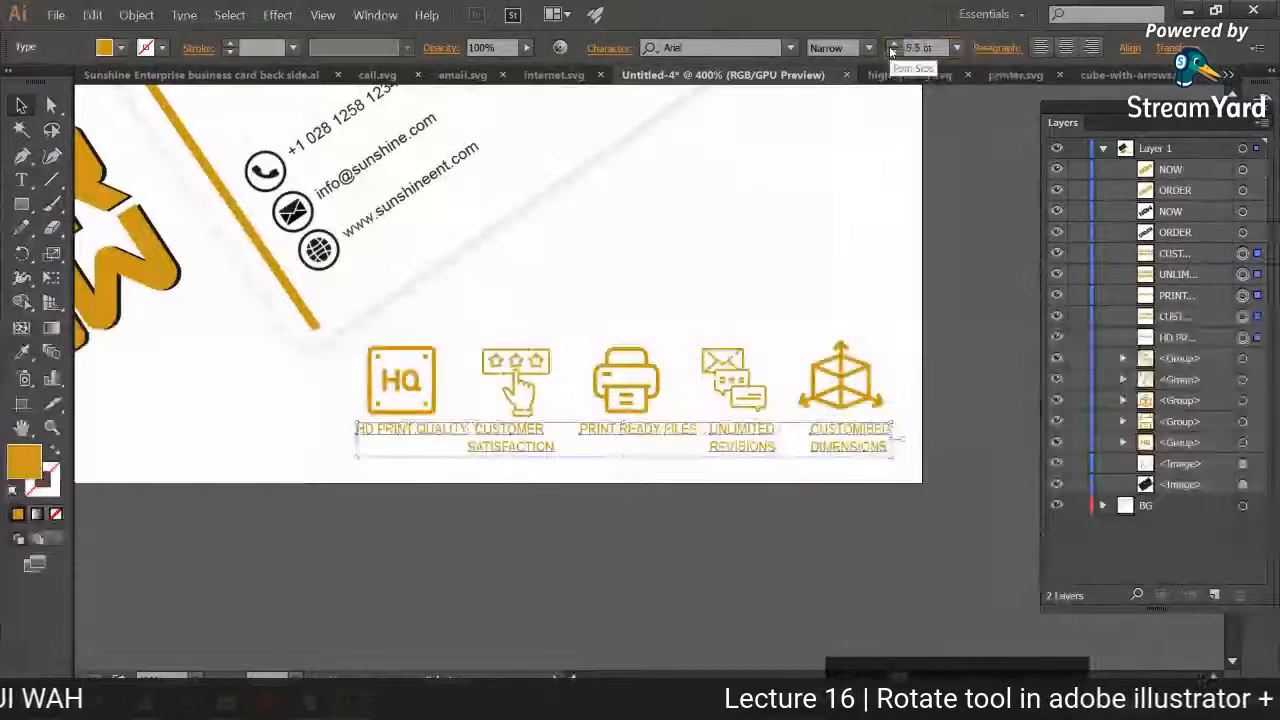
{"action": "left_click", "coordinate": [853, 256]}
Step: Shift the HD PRINT QUALITY and PRINT READY FILES labels left to center them under their icons
{"action": "left_click_drag", "start_coordinate": [408, 427], "coordinate": [398, 428]}
{"action": "left_click", "coordinate": [503, 463]}
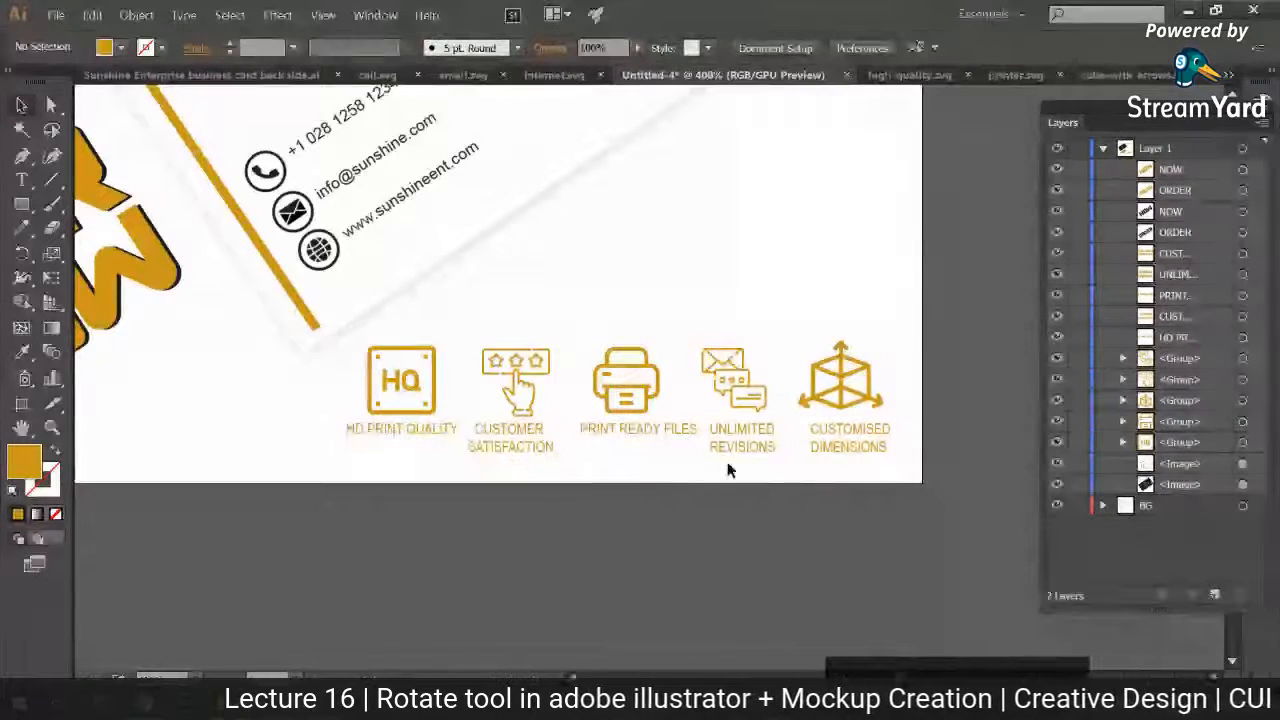
{"action": "left_click_drag", "start_coordinate": [657, 433], "coordinate": [654, 443]}
{"action": "left_click", "coordinate": [643, 491]}
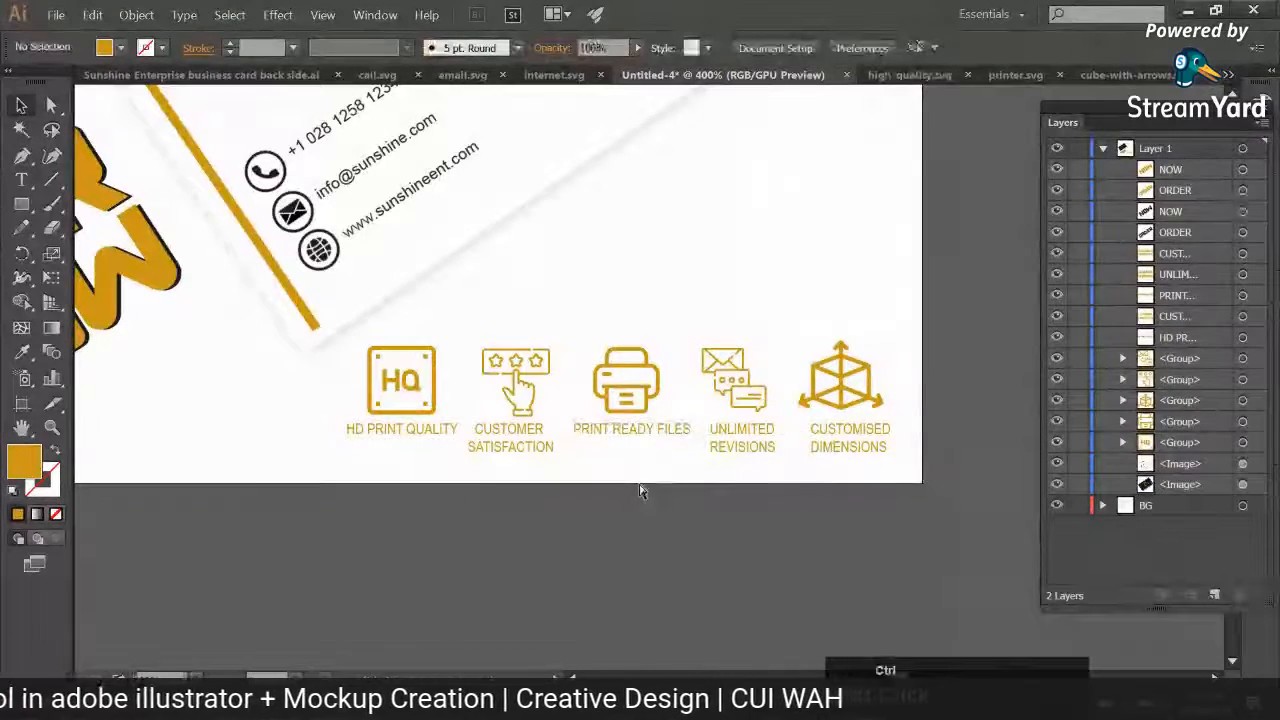
{"action": "key", "text": "ctrl+minus"}
{"action": "key", "text": "ctrl+0"}
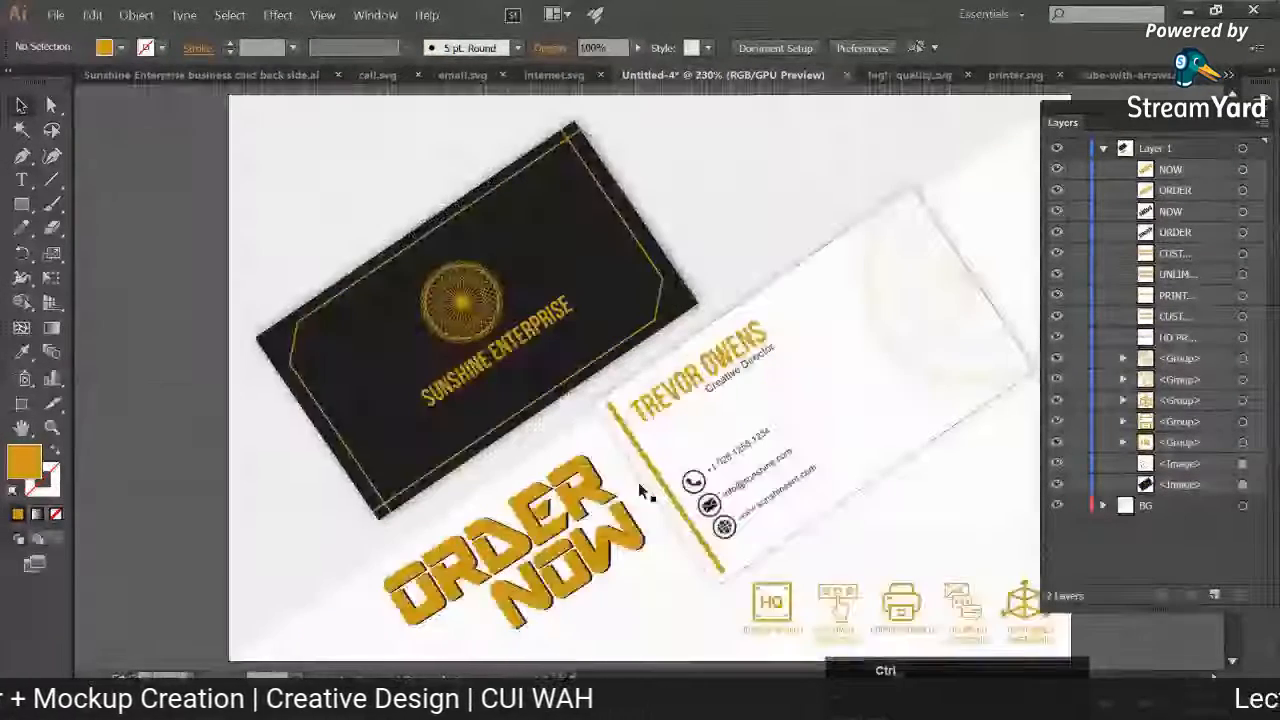
Step: Draw a rectangle on the BG layer behind the feature icons, fill it with the business card's black and shift it slightly down
{"action": "left_click_drag", "start_coordinate": [691, 377], "coordinate": [490, 192]}
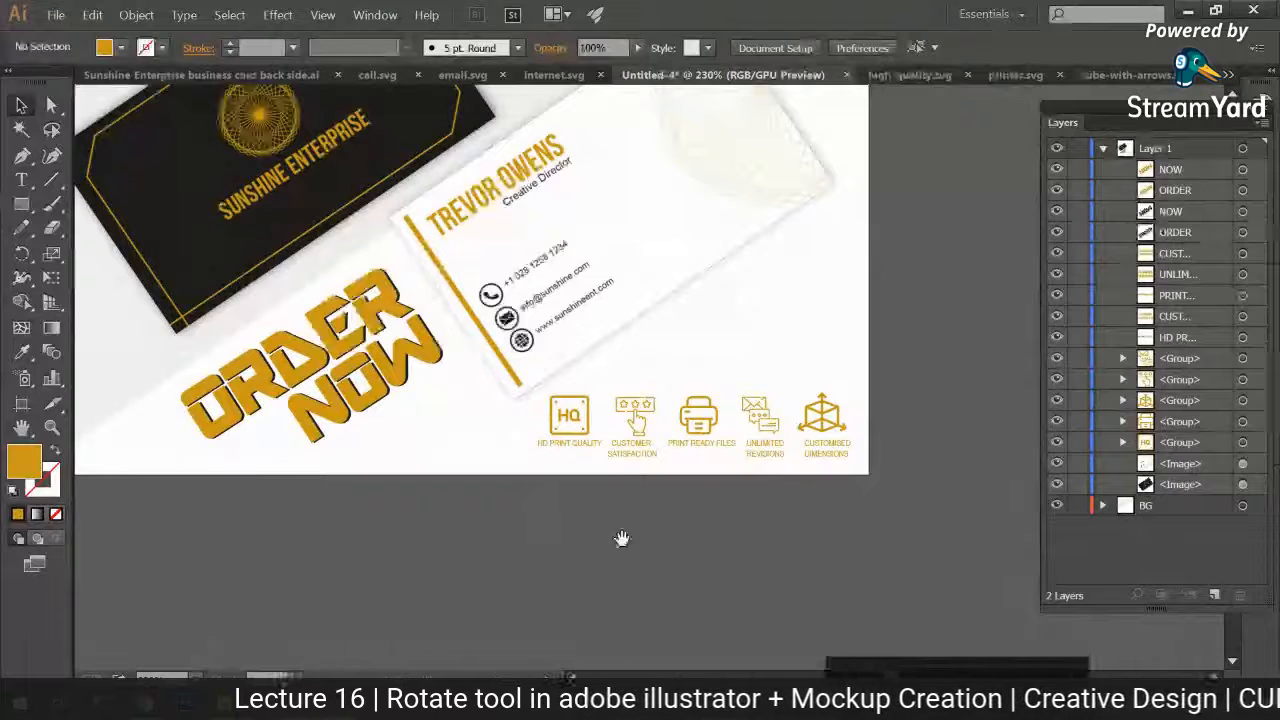
{"action": "left_click_drag", "start_coordinate": [621, 539], "coordinate": [595, 467]}
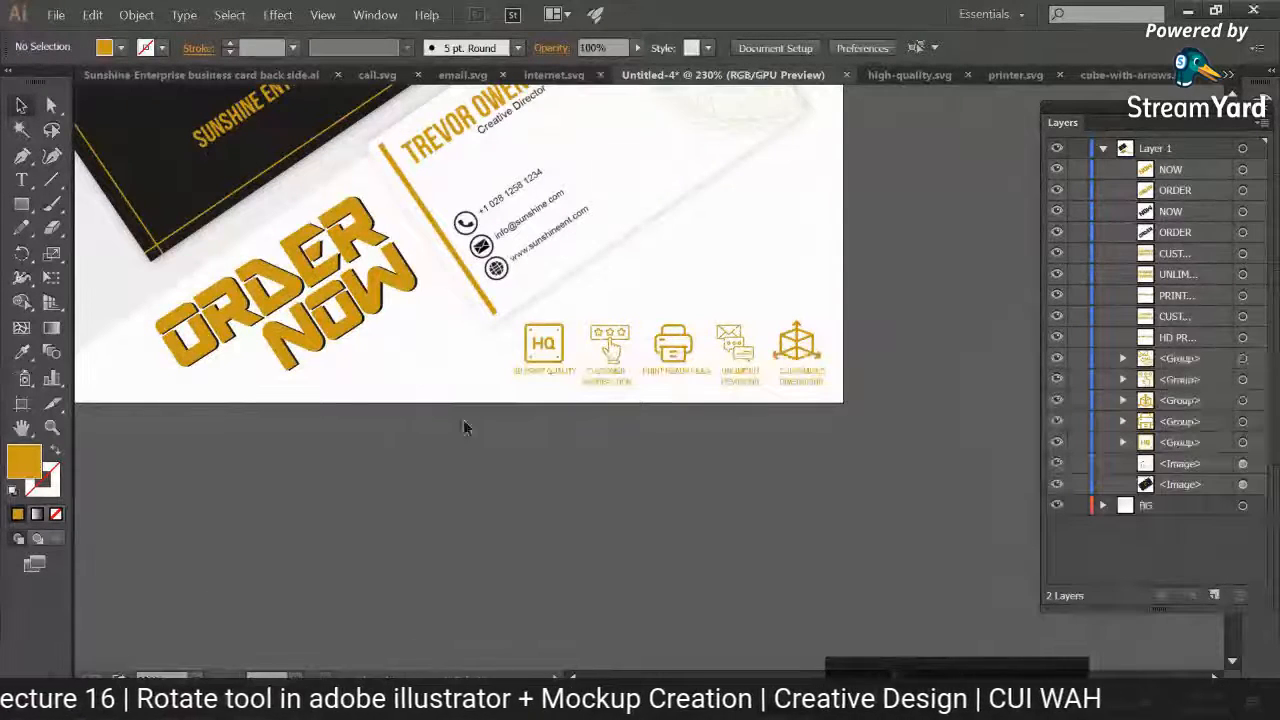
{"action": "left_click_drag", "start_coordinate": [532, 426], "coordinate": [500, 494]}
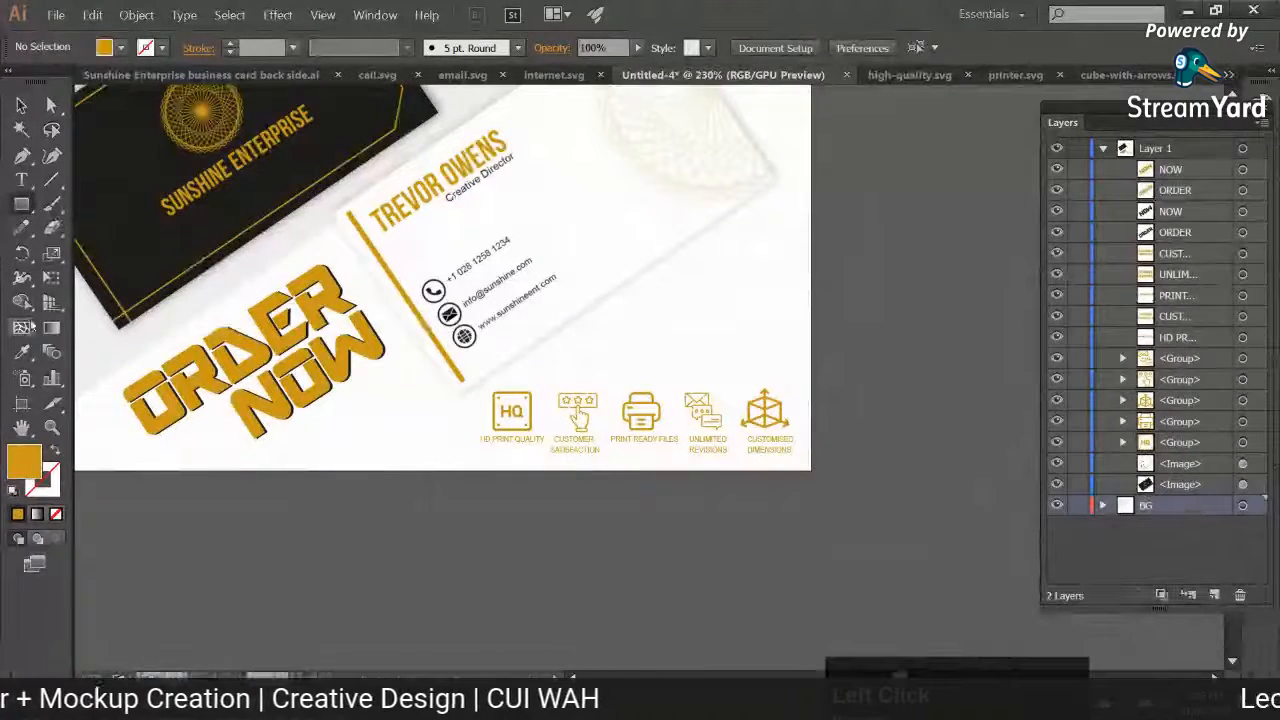
{"action": "mouse_move", "coordinate": [471, 453]}
{"action": "left_mouse_down"}
{"action": "mouse_move", "coordinate": [737, 434]}
{"action": "mouse_move", "coordinate": [871, 371]}
{"action": "mouse_move", "coordinate": [798, 369]}
{"action": "left_mouse_up"}
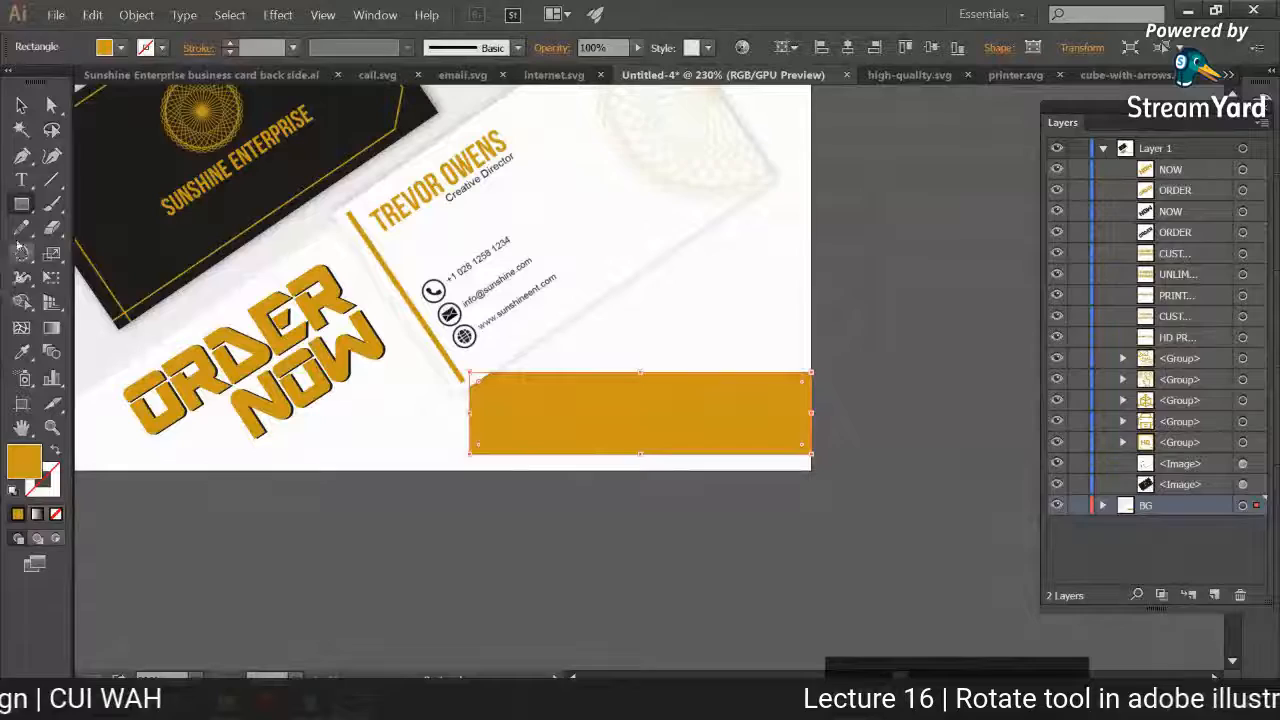
{"action": "left_click", "coordinate": [21, 350]}
{"action": "left_click", "coordinate": [122, 248]}
{"action": "left_click", "coordinate": [20, 106]}
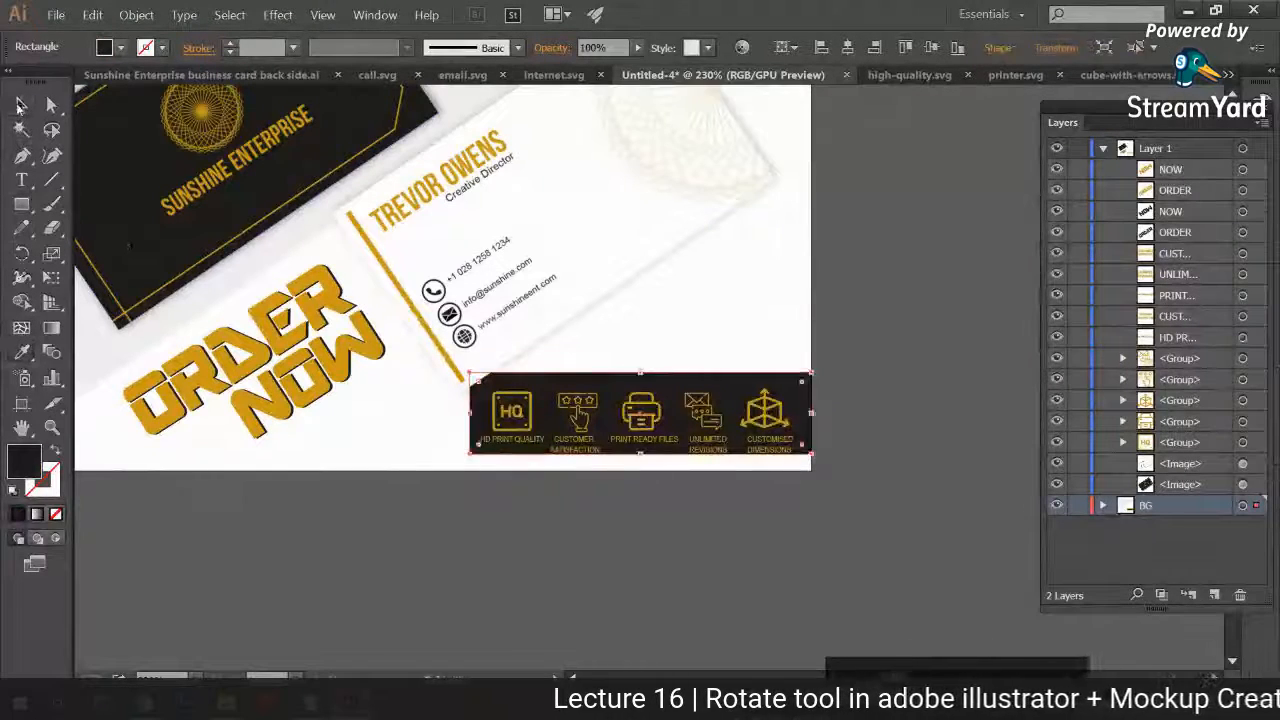
{"action": "left_click", "coordinate": [455, 492]}
{"action": "left_click", "coordinate": [464, 462]}
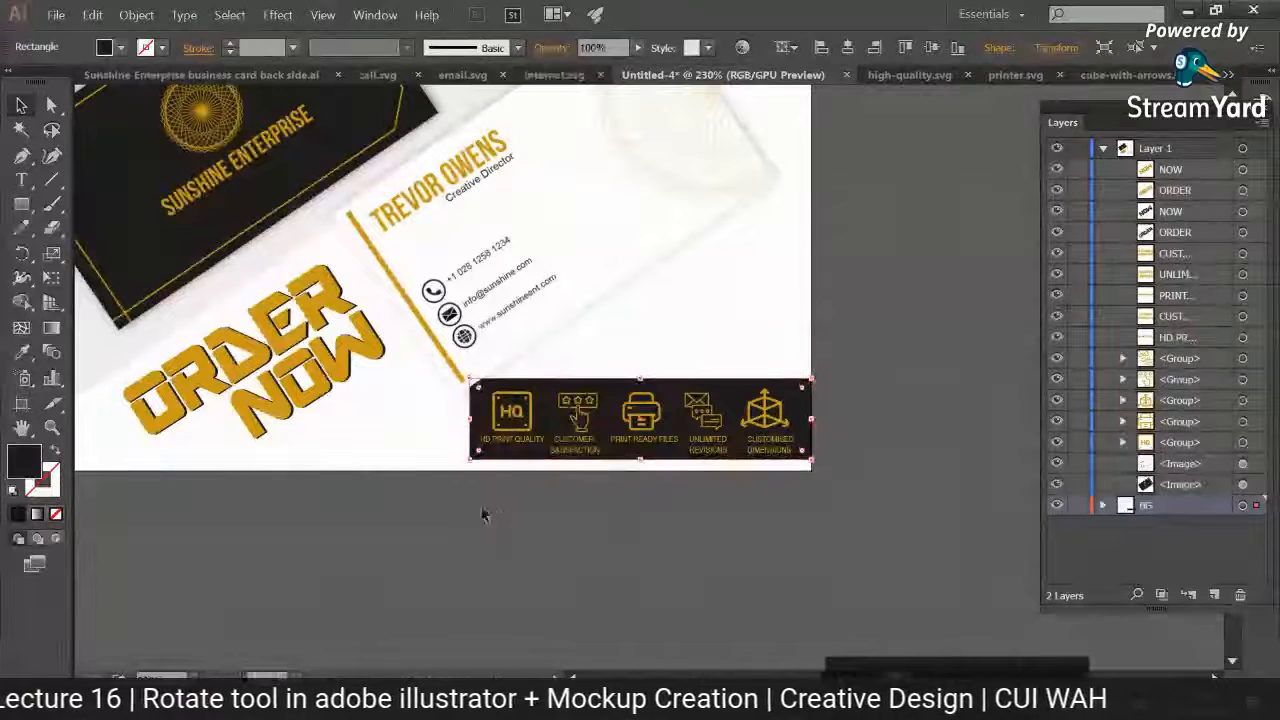
Step: Round the two left corners of the black rectangle behind the feature icons
{"action": "left_click_drag", "start_coordinate": [495, 392], "coordinate": [500, 399]}
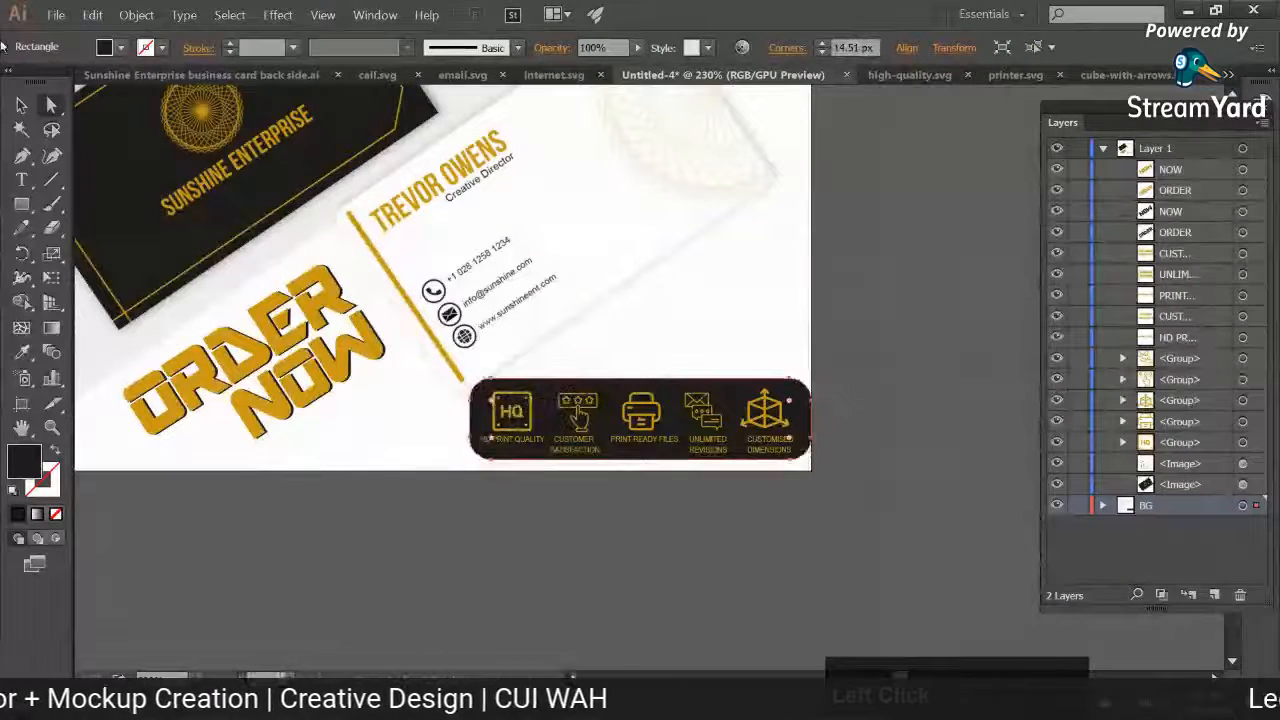
{"action": "key", "text": "ctrl+z"}
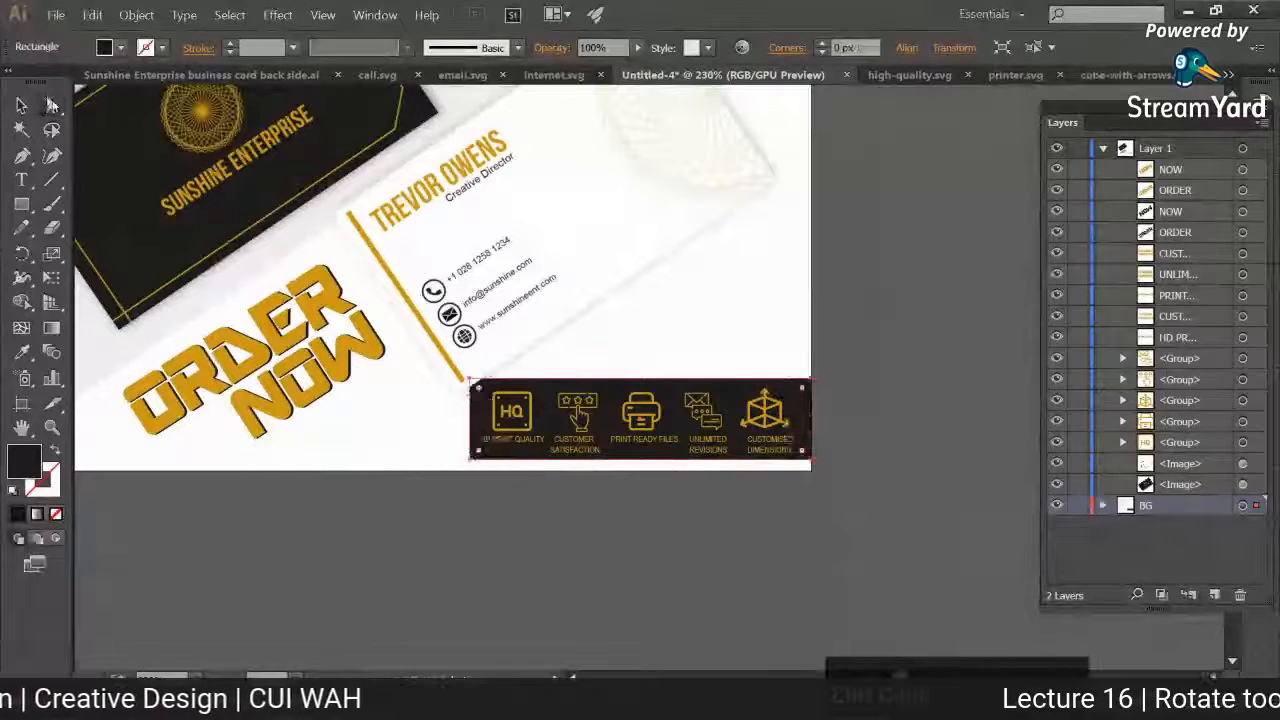
{"action": "left_click", "coordinate": [460, 396]}
{"action": "left_click", "coordinate": [470, 460]}
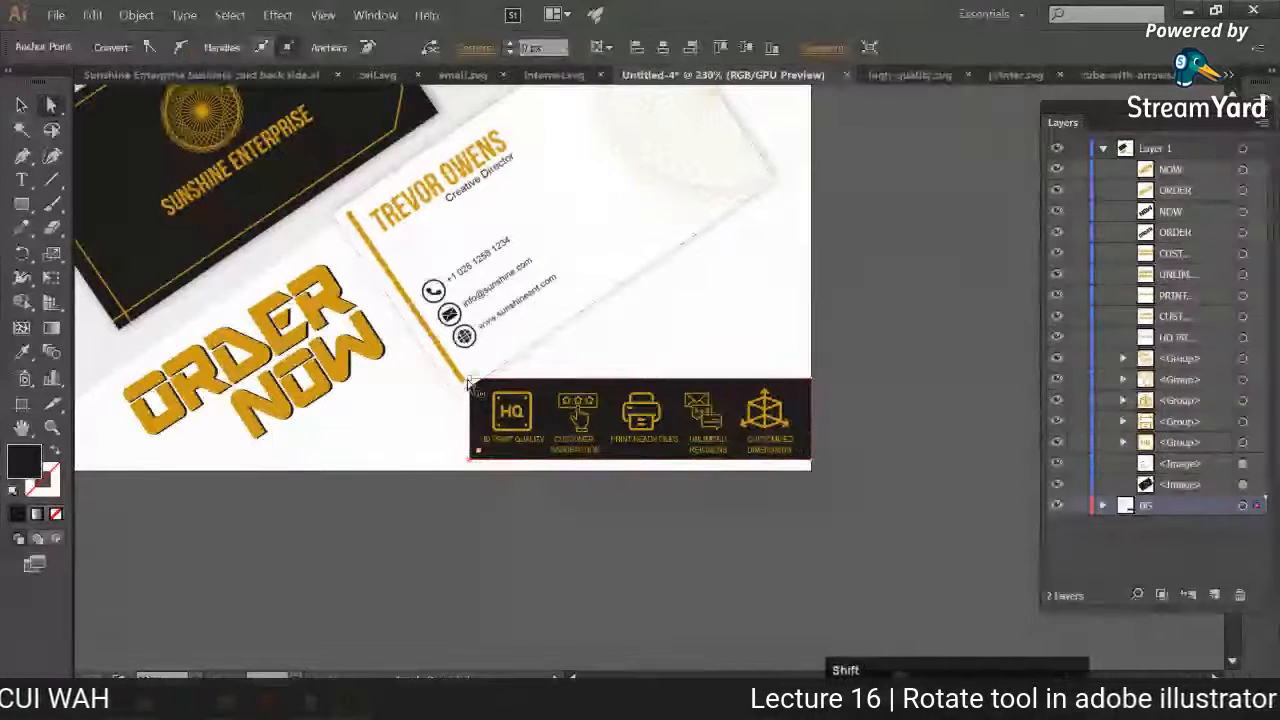
{"action": "left_click_drag", "start_coordinate": [480, 393], "coordinate": [498, 403]}
{"action": "left_click", "coordinate": [21, 105]}
{"action": "left_click", "coordinate": [475, 514]}
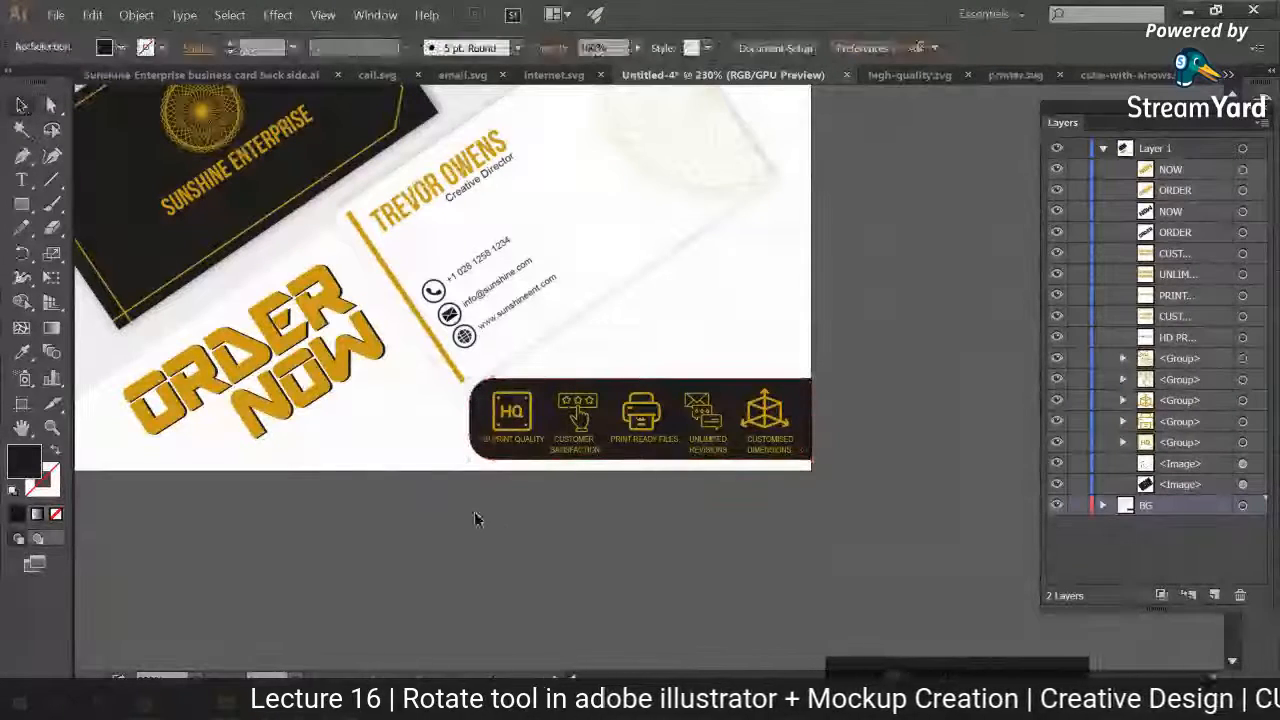
Step: Recolor the five feature icons and their labels white by sampling the background
{"action": "left_click_drag", "start_coordinate": [475, 519], "coordinate": [788, 408]}
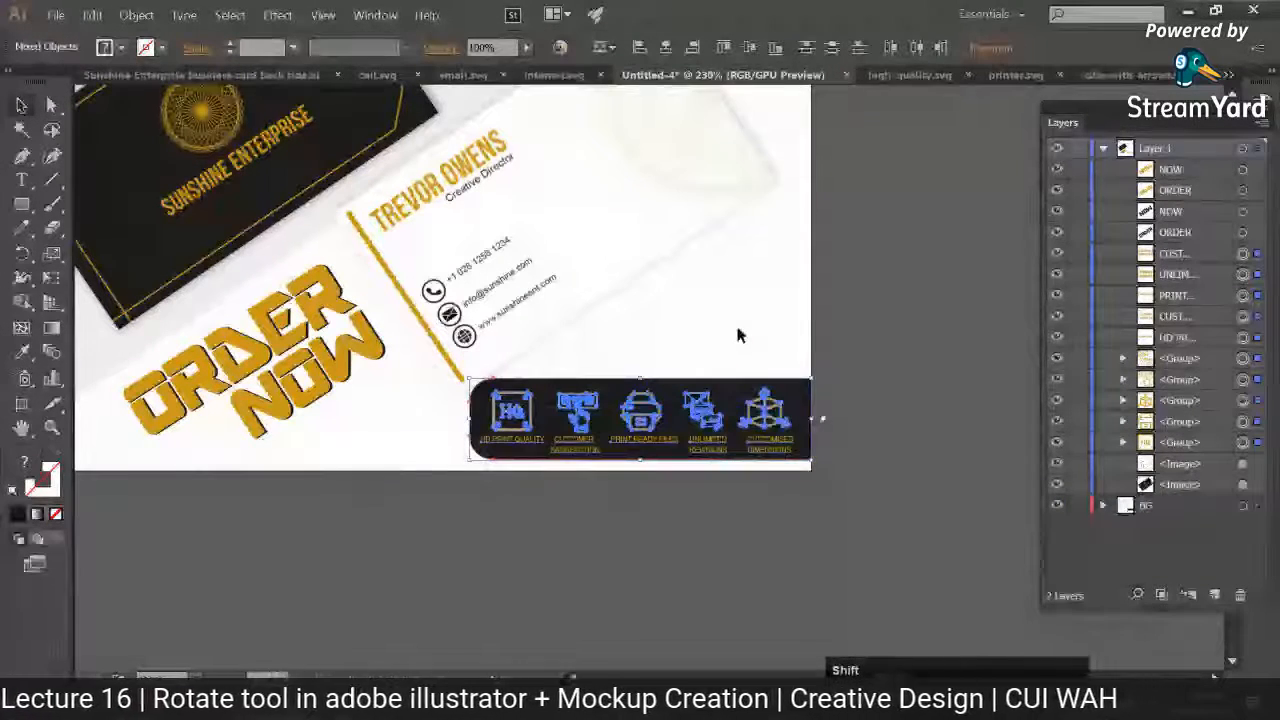
{"action": "left_click_drag", "start_coordinate": [414, 563], "coordinate": [790, 392]}
{"action": "left_click", "coordinate": [799, 394], "text": "shift"}
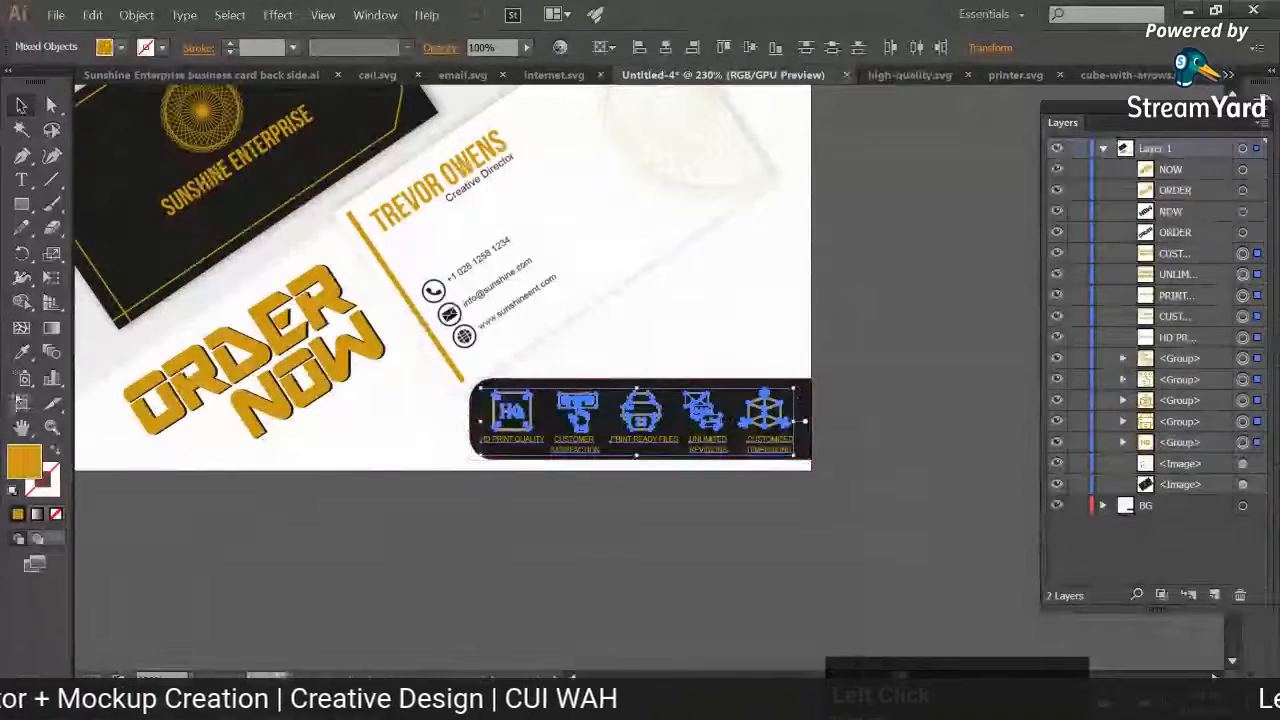
{"action": "left_click", "coordinate": [21, 352]}
{"action": "left_click", "coordinate": [346, 450]}
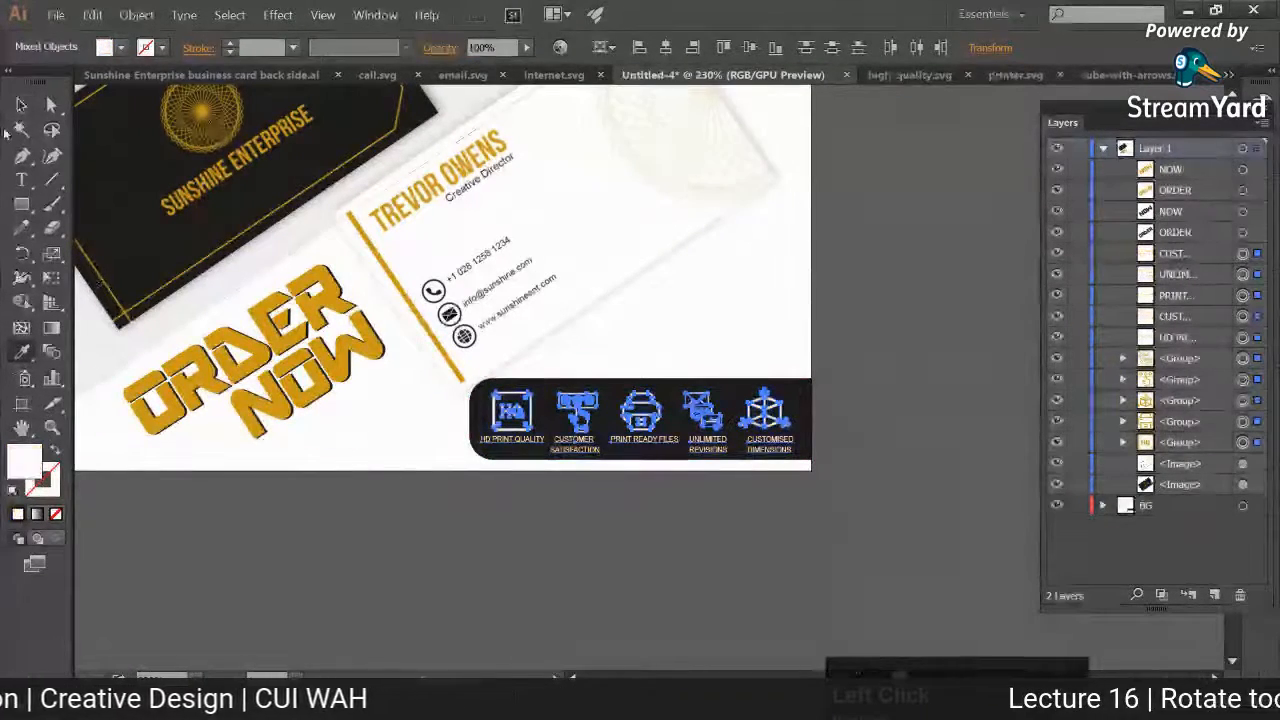
Step: Undo the white icon coloring and the black rectangle behind the icon row
{"action": "left_click", "coordinate": [245, 474], "text": "ctrl"}
{"action": "key", "text": "ctrl+minus"}
{"action": "key", "text": "ctrl+minus"}
{"action": "key", "text": "ctrl+minus"}
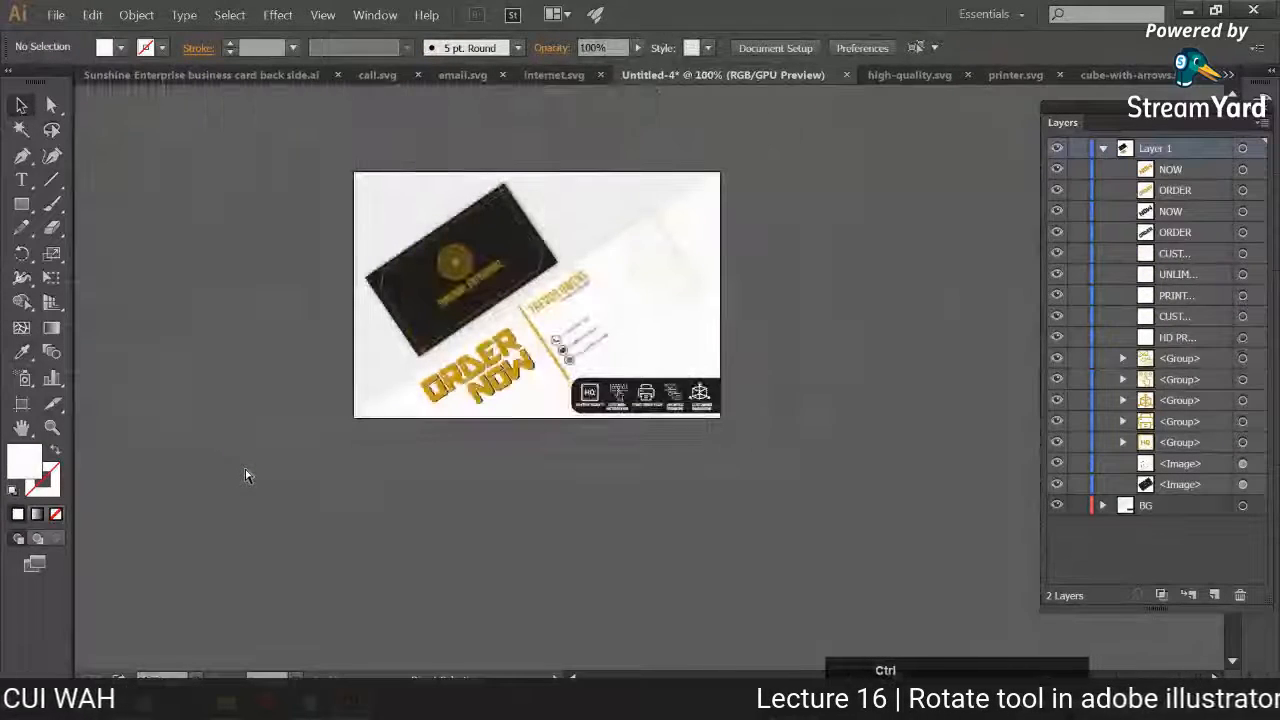
{"action": "key", "text": "ctrl+z"}
{"action": "key", "text": "ctrl+z"}
{"action": "key", "text": "ctrl+z"}
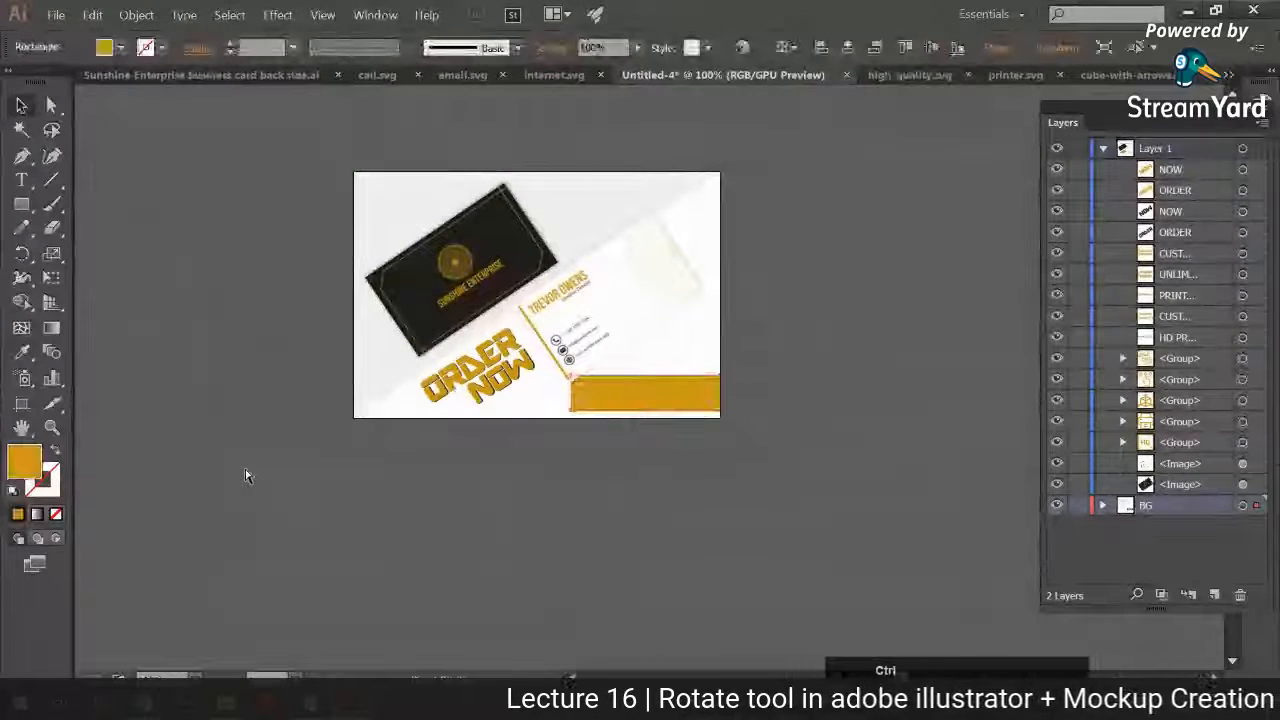
{"action": "key", "text": "ctrl+z"}
Step: Nudge the white business card slightly up and to the right
{"action": "key", "text": "ctrl+plus"}
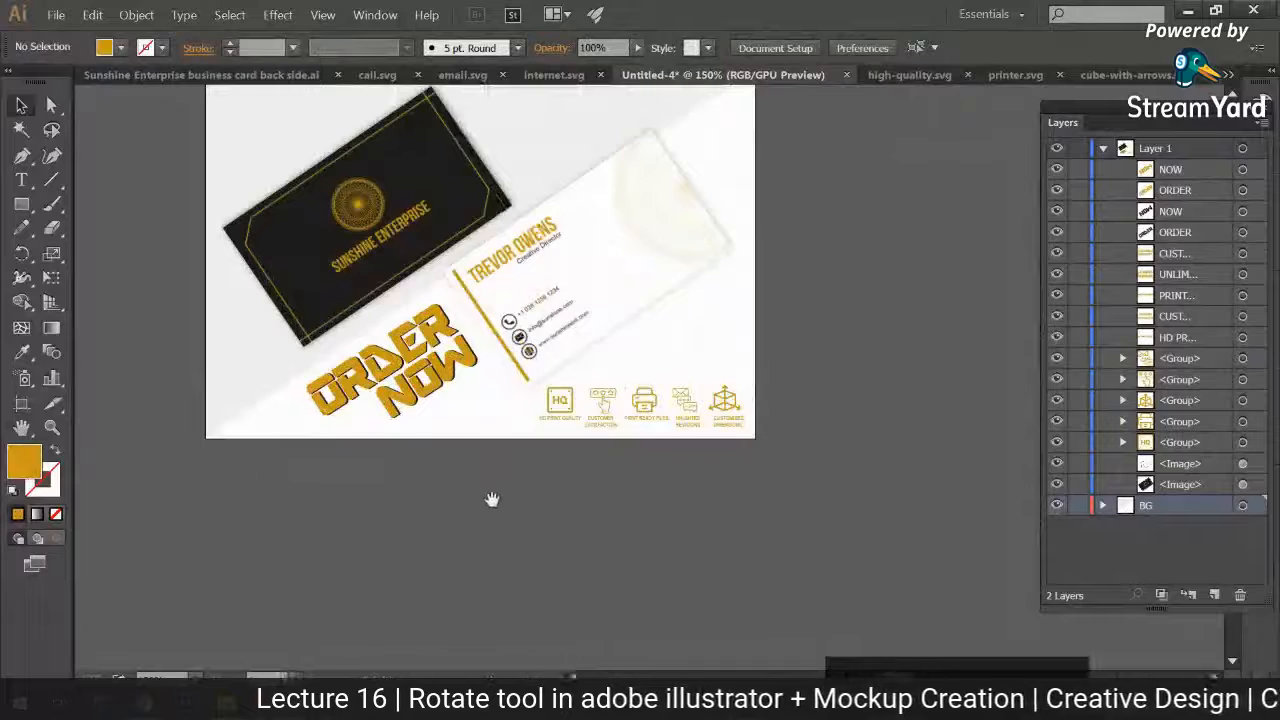
{"action": "left_click_drag", "start_coordinate": [492, 499], "coordinate": [491, 579]}
{"action": "left_click_drag", "start_coordinate": [538, 379], "coordinate": [543, 373]}
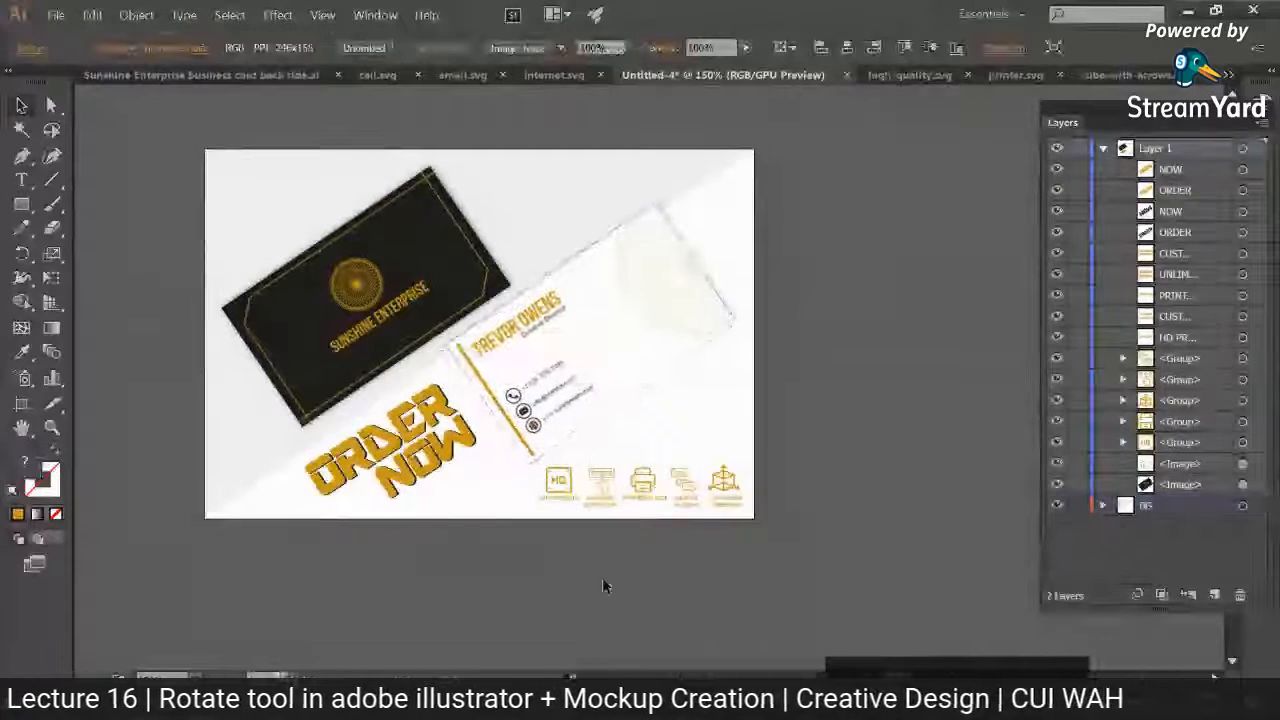
{"action": "left_click", "coordinate": [602, 587]}
Step: Draw a thin gold rectangle across the full width of the artboard's upper edge
{"action": "key", "text": "m"}
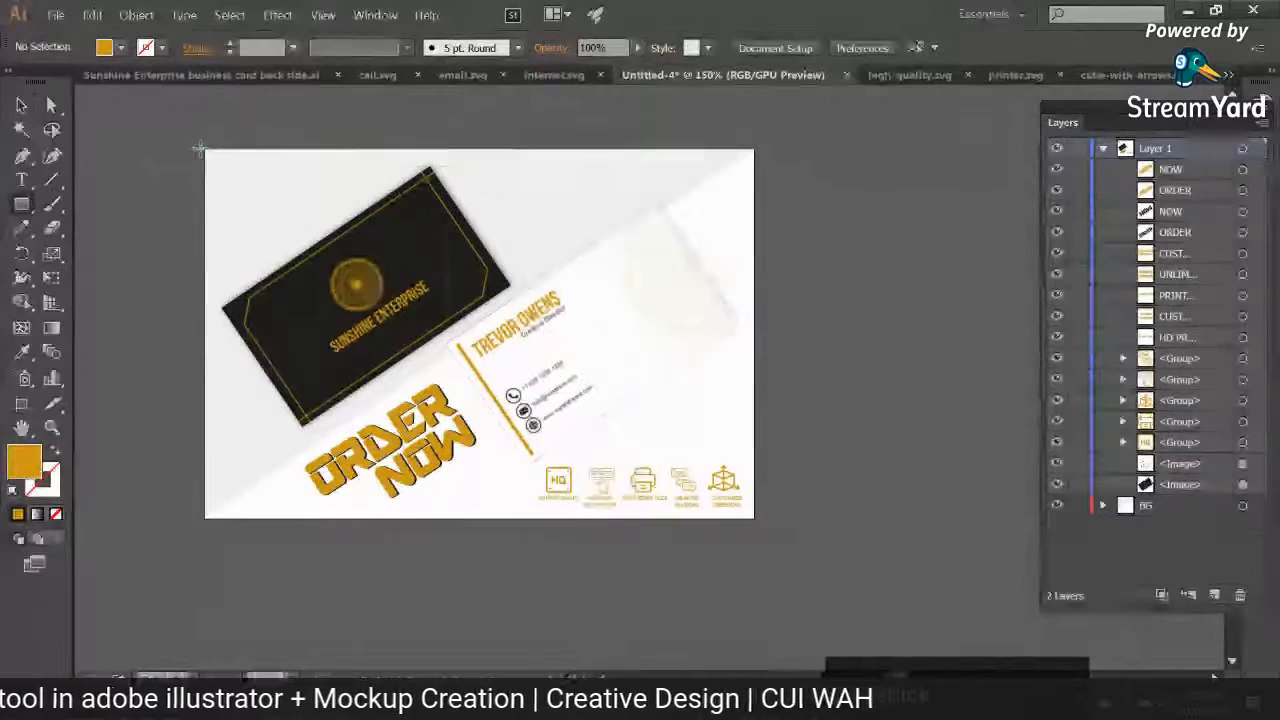
{"action": "left_click_drag", "start_coordinate": [202, 149], "coordinate": [723, 156]}
{"action": "key", "text": "ctrl+z"}
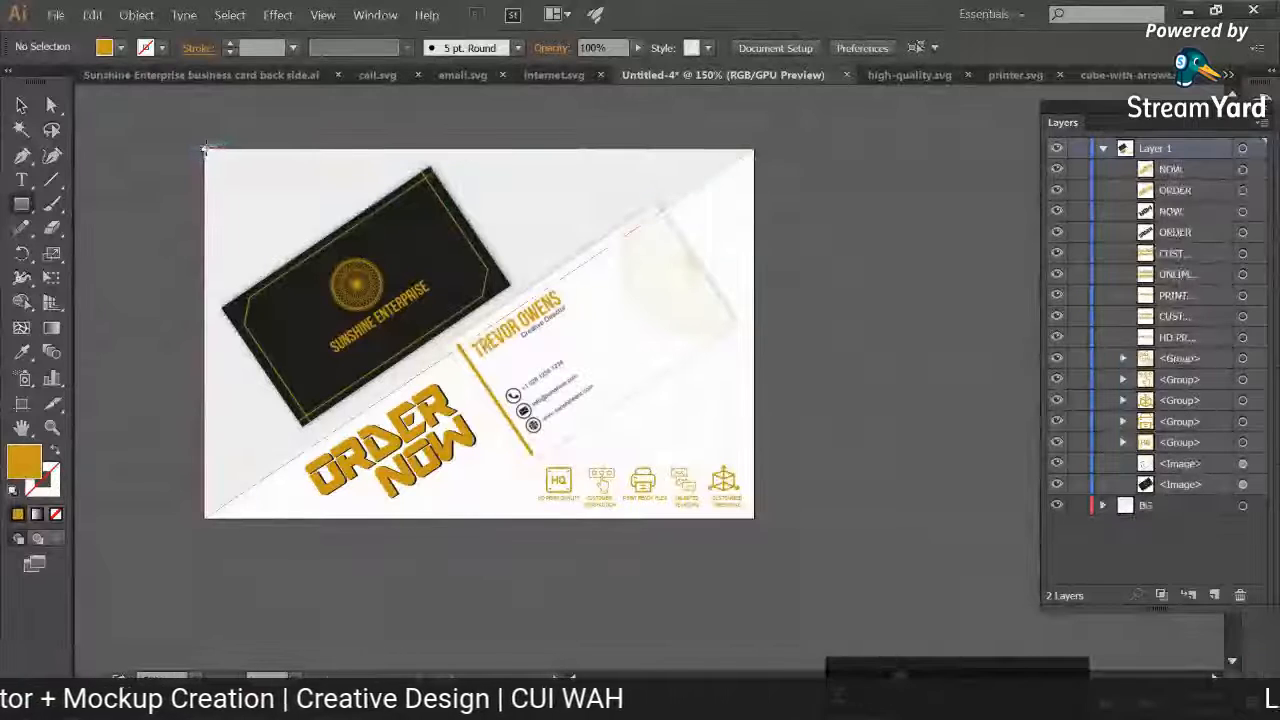
{"action": "left_click_drag", "start_coordinate": [204, 148], "coordinate": [760, 152]}
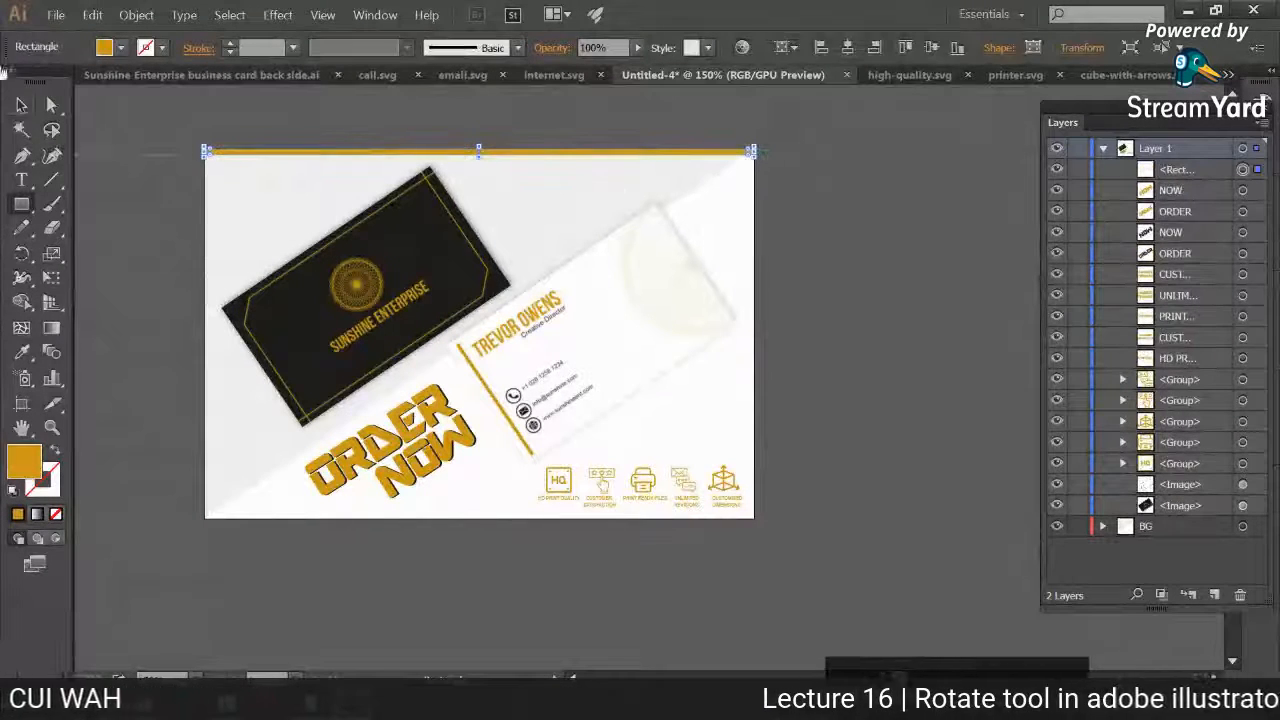
{"action": "left_click", "coordinate": [21, 104]}
{"action": "left_click", "coordinate": [179, 214]}
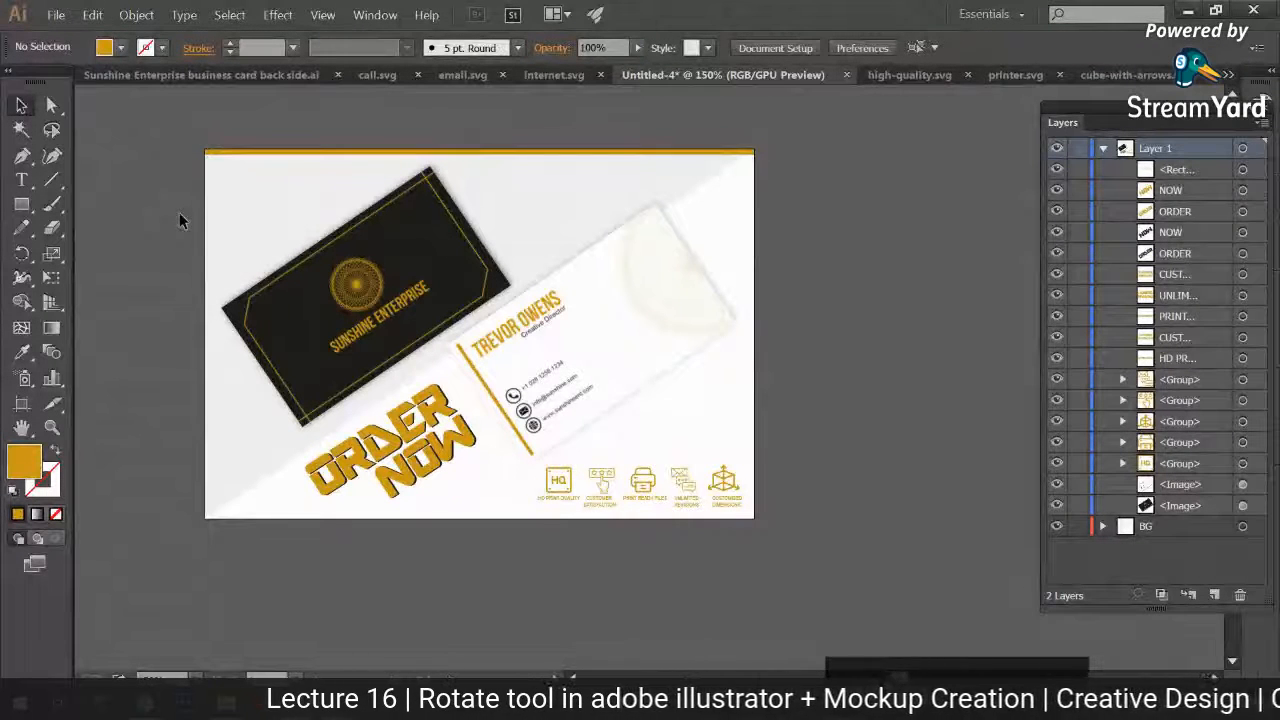
Step: Draw a thin gold rectangle down the full height of the artboard's left edge
{"action": "left_click", "coordinate": [28, 203]}
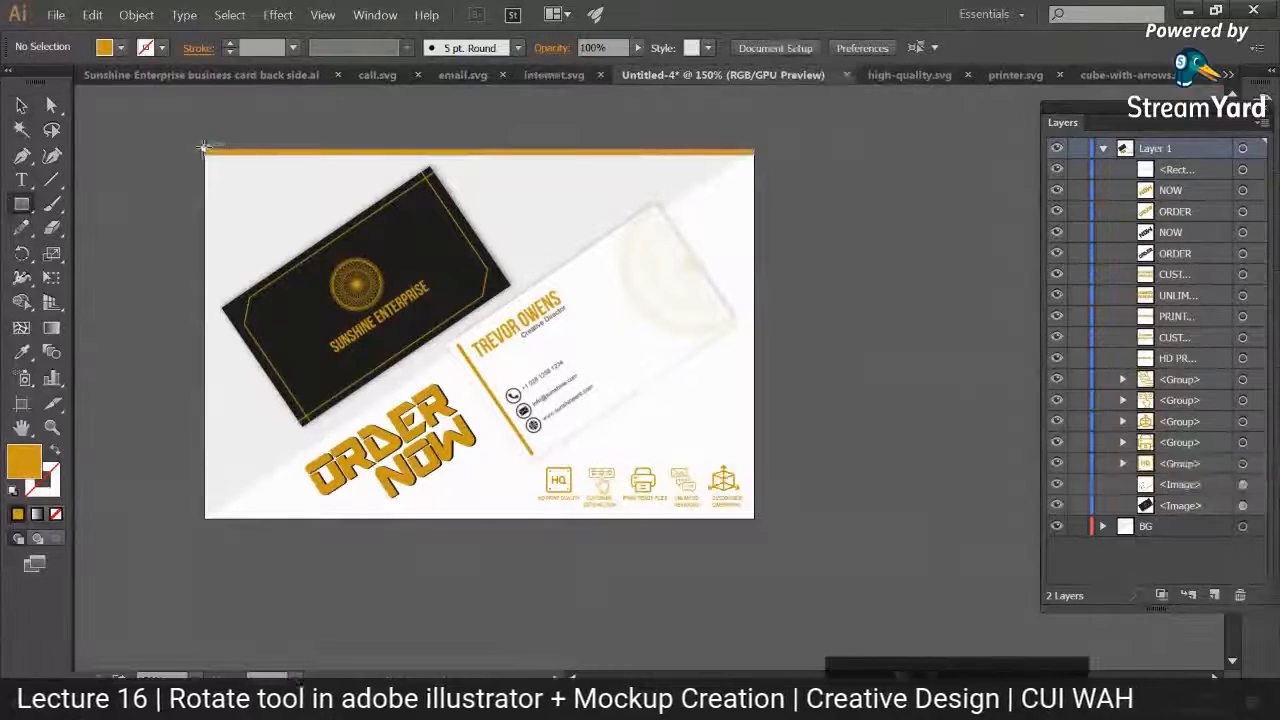
{"action": "left_click_drag", "start_coordinate": [204, 150], "coordinate": [207, 518]}
{"action": "left_click", "coordinate": [21, 105]}
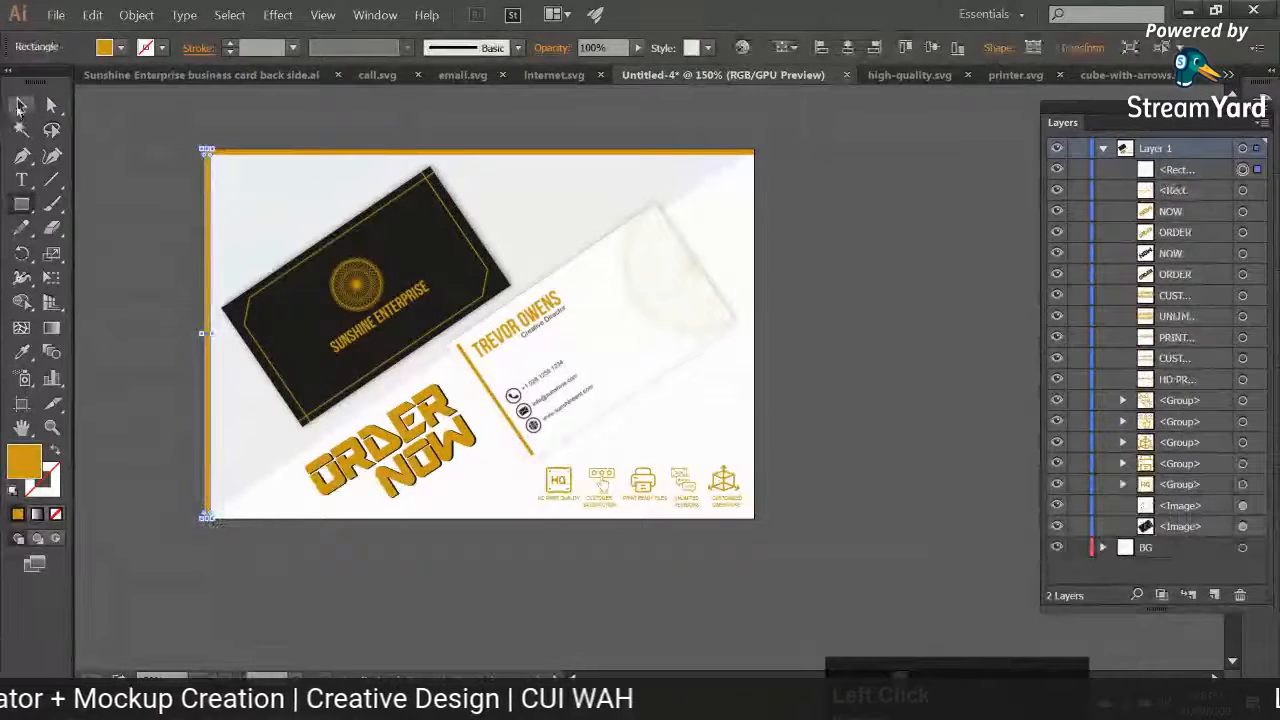
{"action": "left_click", "coordinate": [189, 532]}
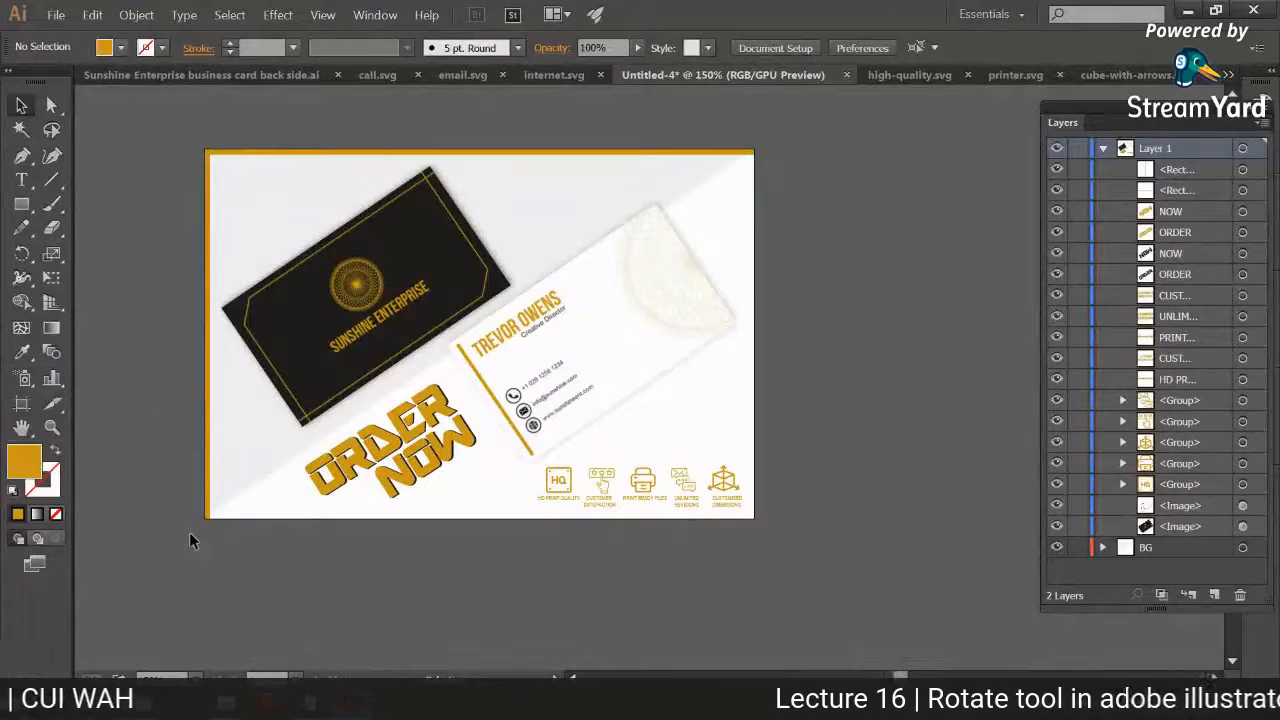
Step: Move the lower-left anchor point of the light grey background triangle slightly right and down
{"action": "key", "text": "a"}
{"action": "left_click", "coordinate": [240, 437]}
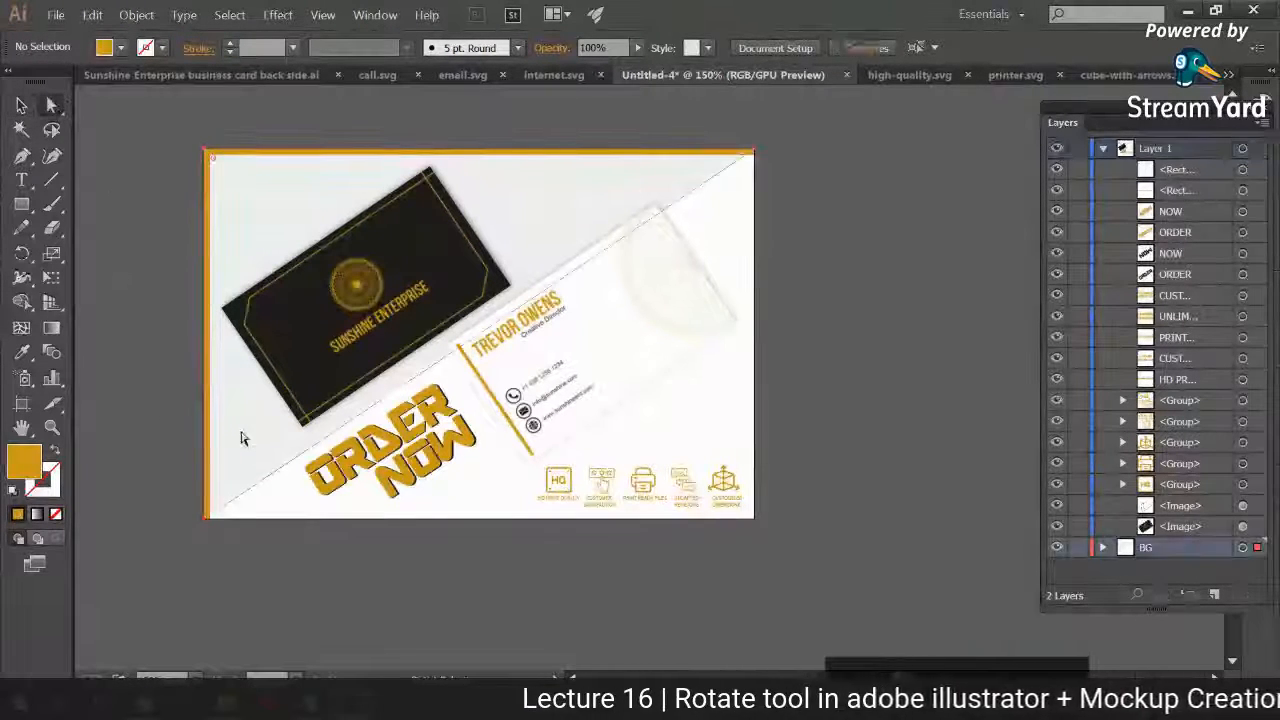
{"action": "left_click_drag", "start_coordinate": [204, 518], "coordinate": [208, 520]}
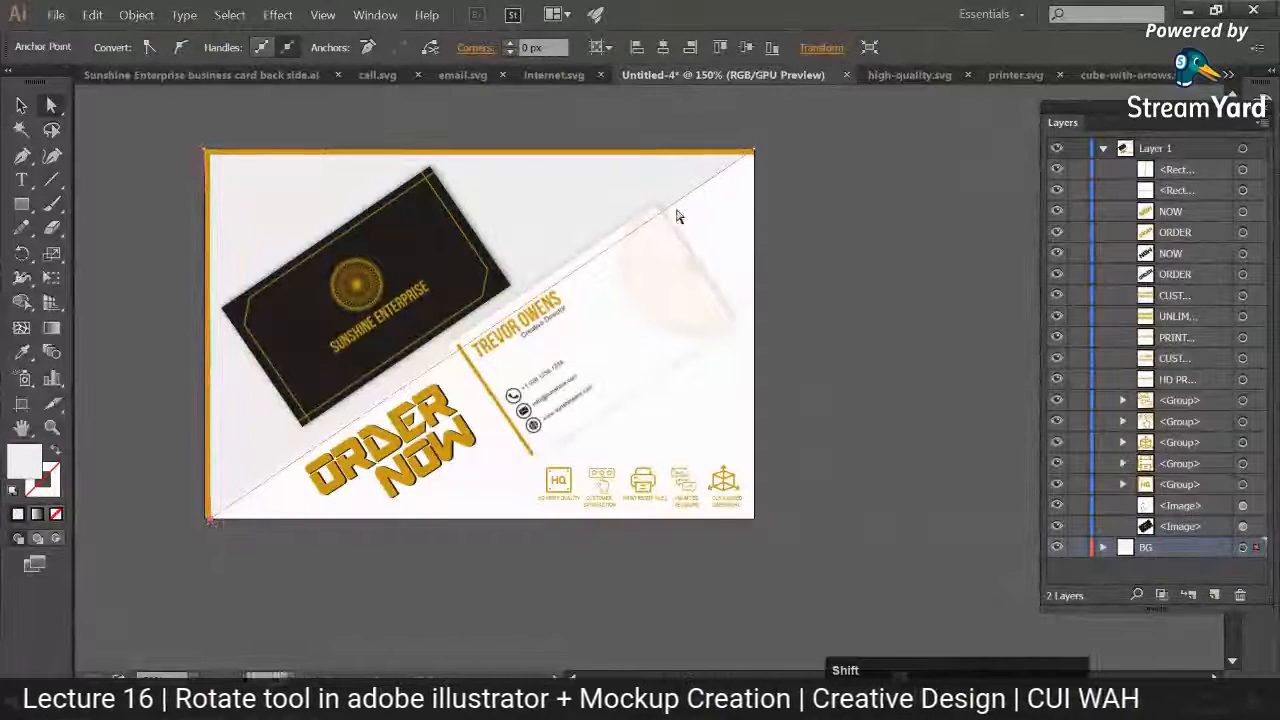
Step: Examine the gold edge strips up close at the artboard's upper-left corner and review the whole layout
{"action": "key", "text": "ctrl"}
{"action": "key", "text": "ctrl+plus"}
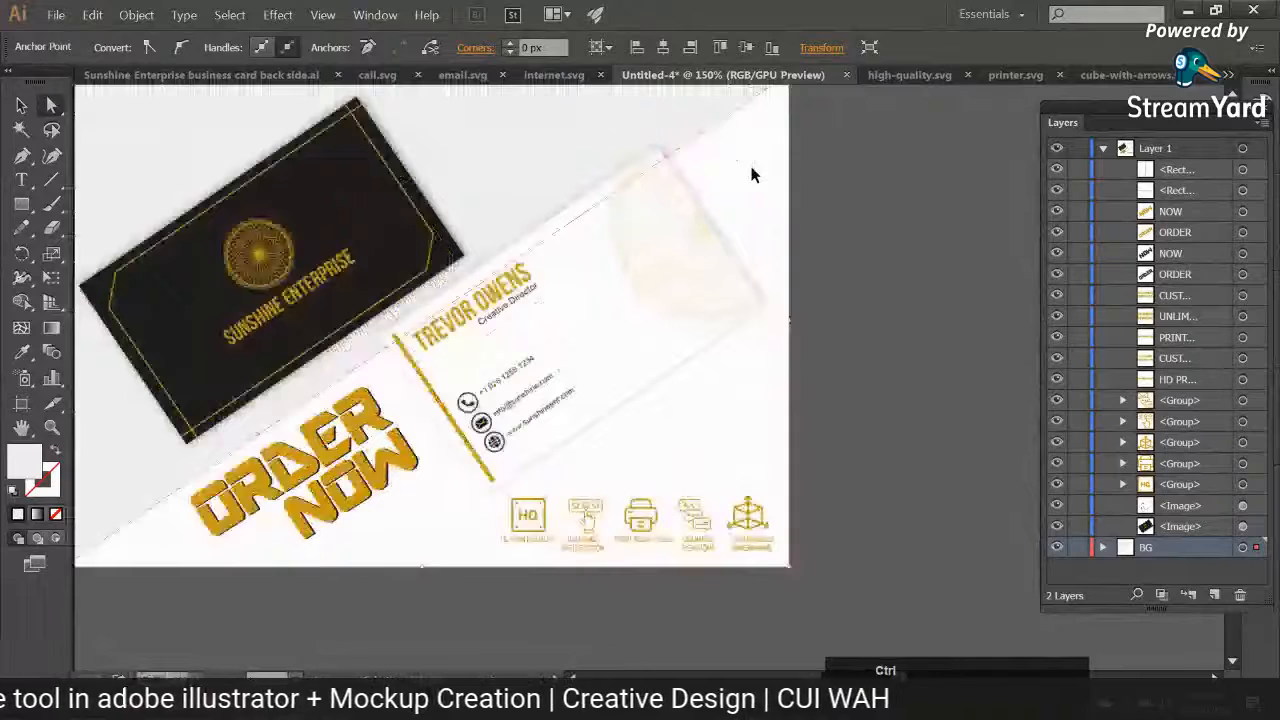
{"action": "key", "text": "ctrl+plus"}
{"action": "left_click_drag", "start_coordinate": [757, 174], "coordinate": [499, 620]}
{"action": "left_click_drag", "start_coordinate": [426, 464], "coordinate": [898, 317]}
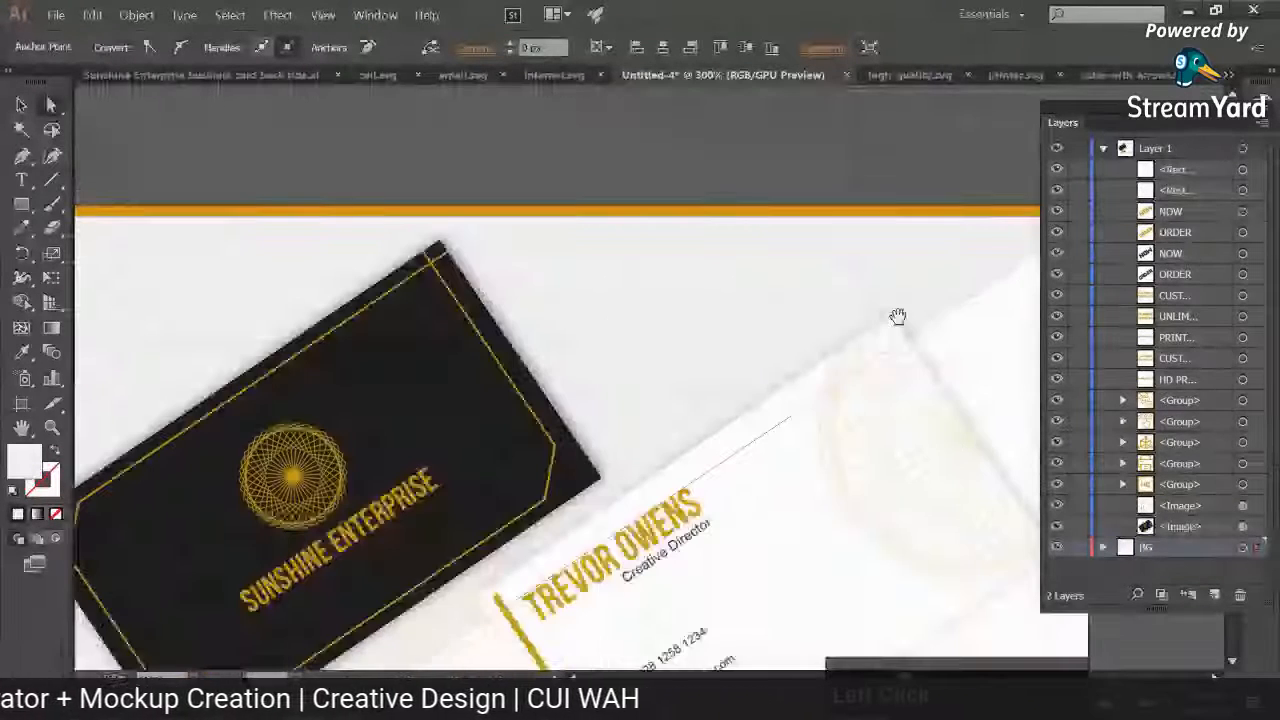
{"action": "left_click_drag", "start_coordinate": [370, 285], "coordinate": [912, 337]}
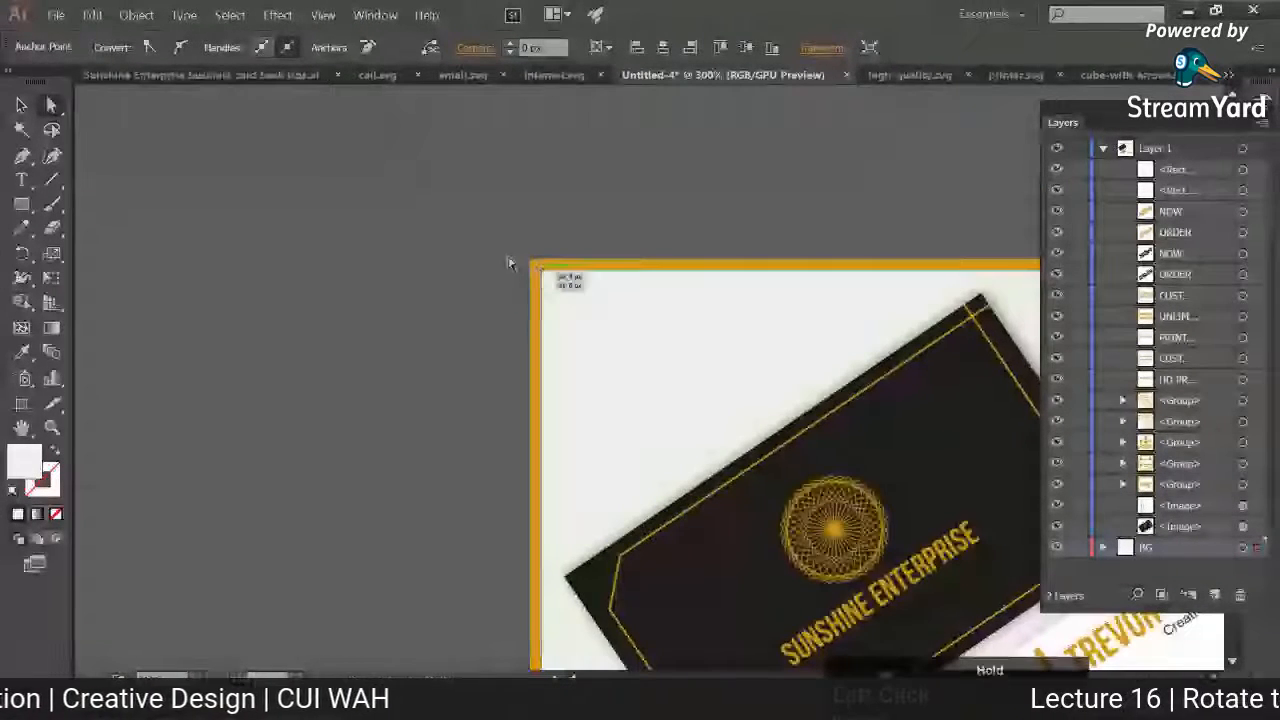
{"action": "left_click", "coordinate": [466, 240]}
{"action": "key", "text": "ctrl+minus"}
{"action": "key", "text": "ctrl+0"}
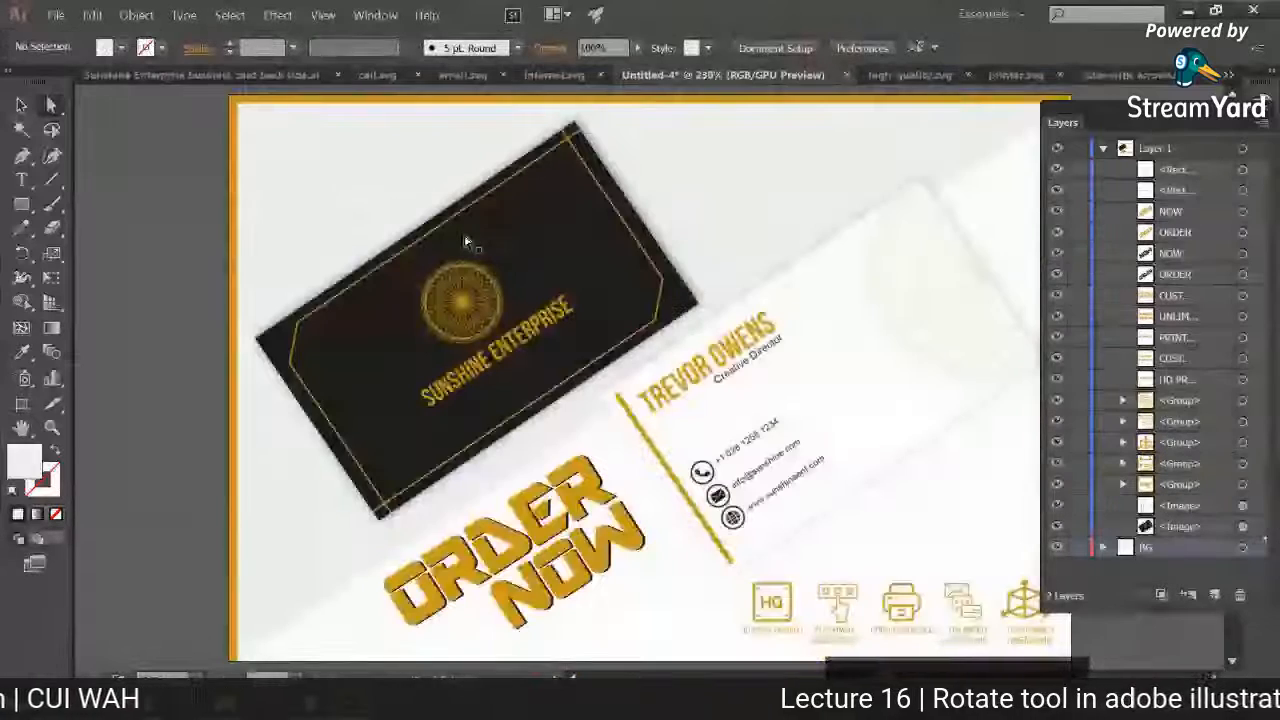
{"action": "key", "text": "ctrl+minus"}
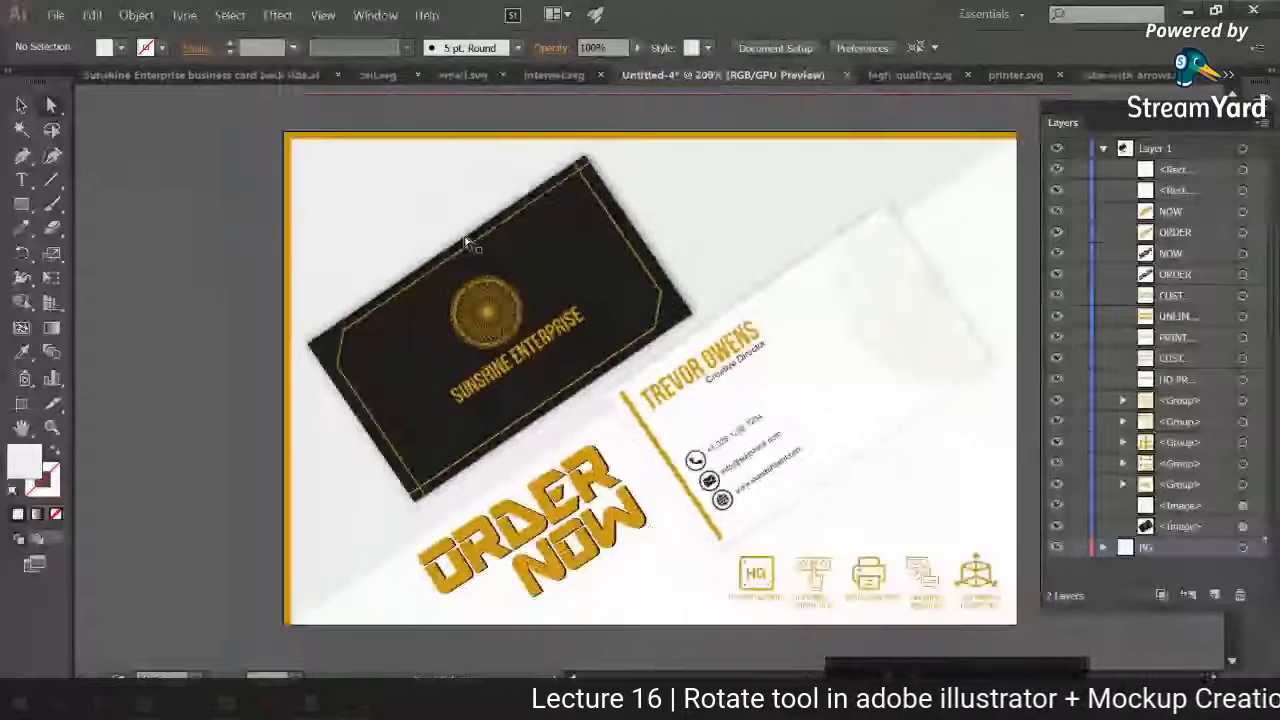
Step: Save the document to the desktop as an Adobe Illustrator file named "Business card gig picture"
{"action": "key", "text": "ctrl+shift+s"}
{"action": "type", "text": "Bu"}
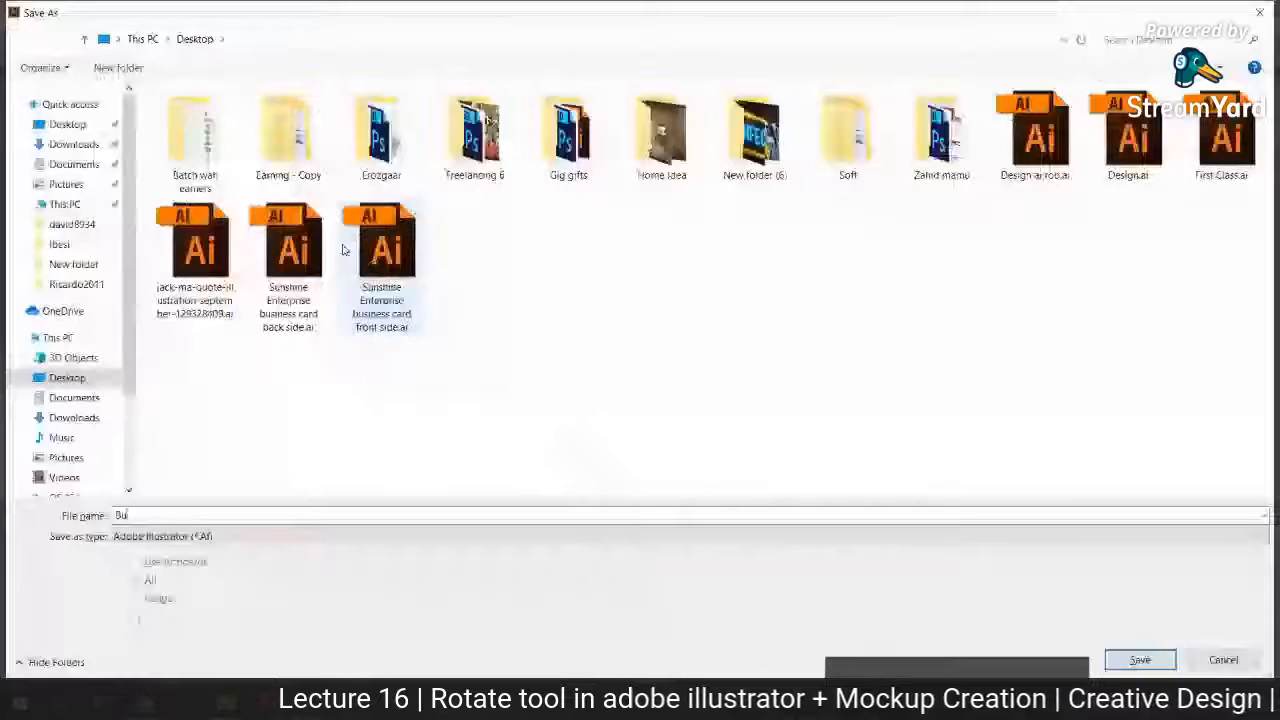
{"action": "type", "text": "siness"}
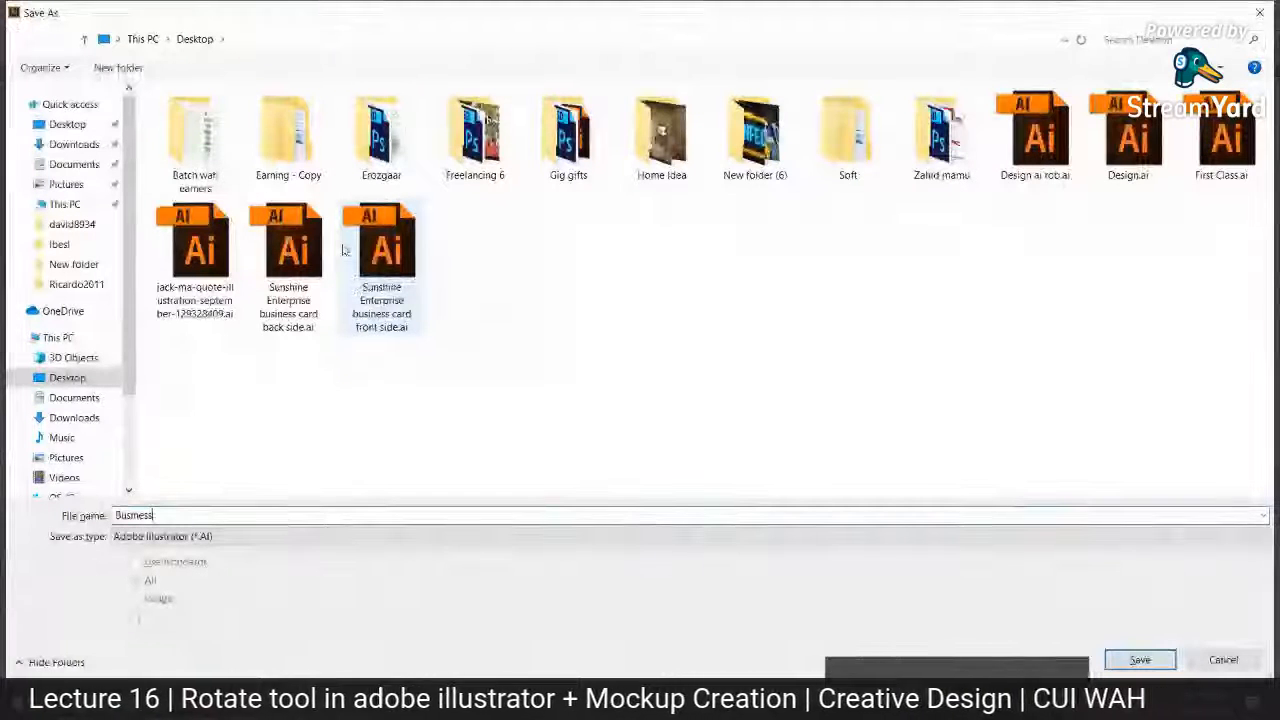
{"action": "type", "text": " card gig.pict"}
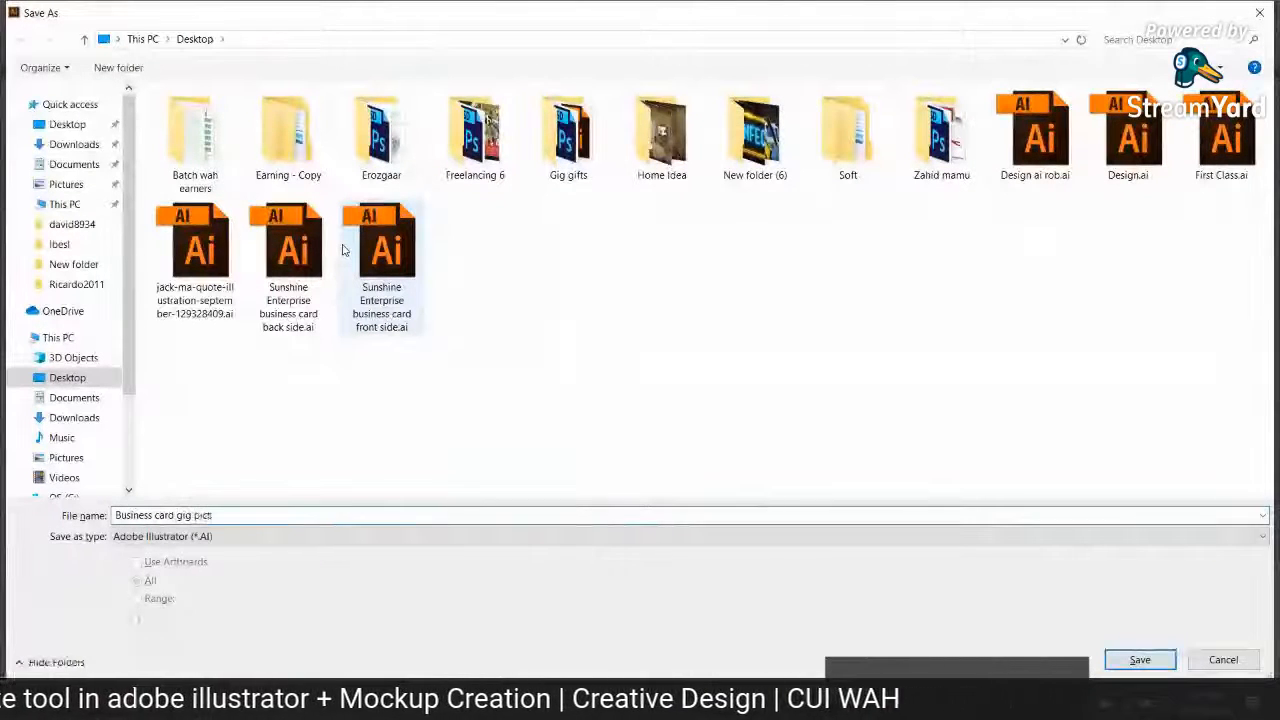
{"action": "type", "text": "ure"}
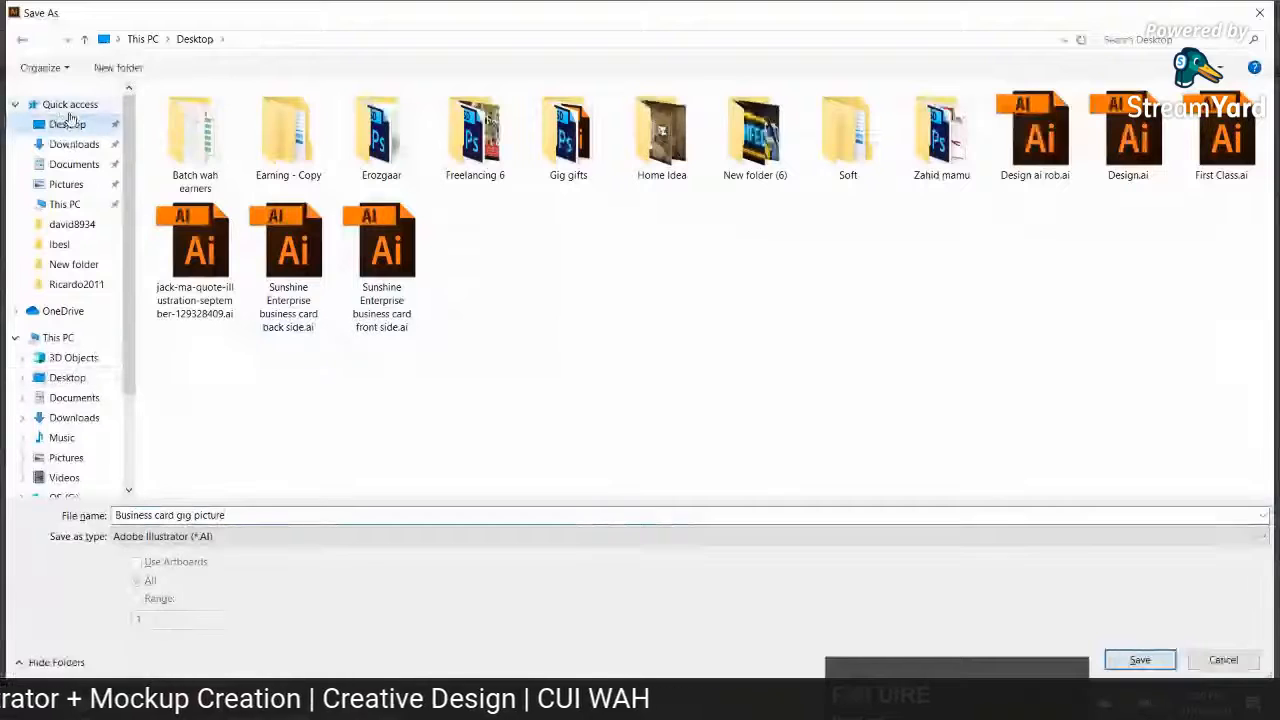
{"action": "left_click", "coordinate": [1139, 660]}
{"action": "key", "text": "Return"}
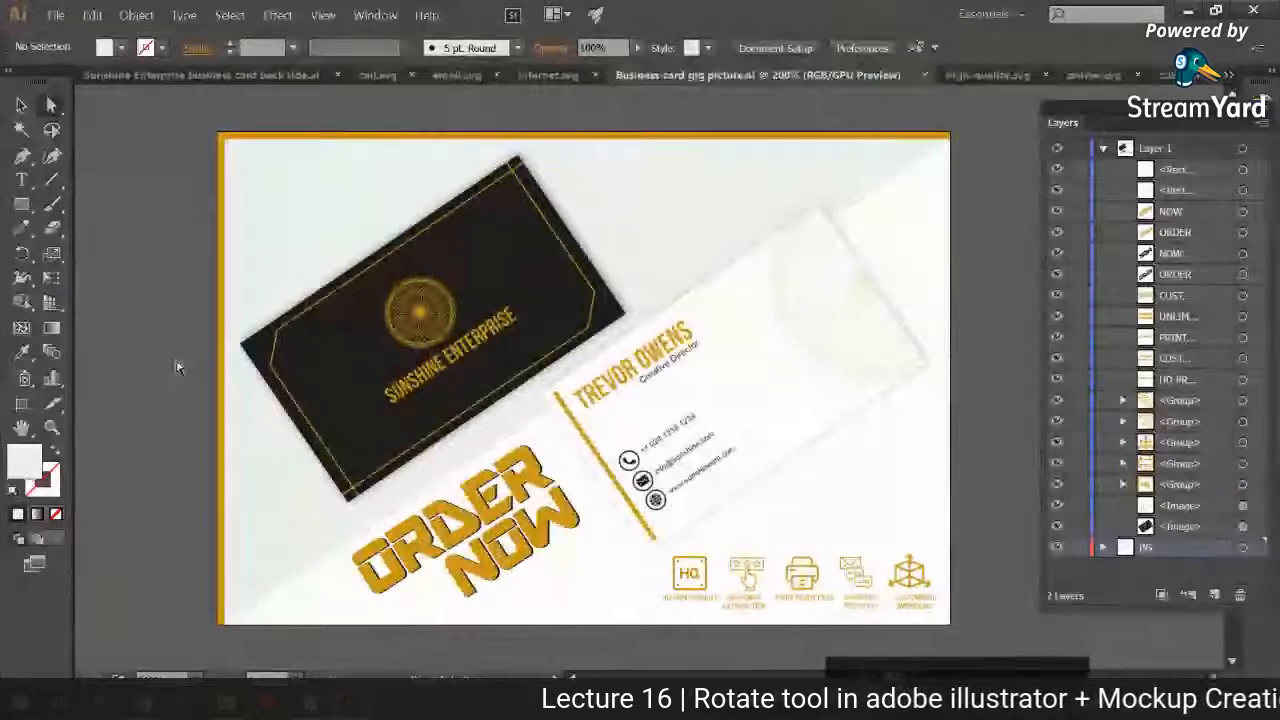
Step: Export the artwork to the desktop as a JPEG named "Business card gig picture", using the artboards
{"action": "left_click", "coordinate": [58, 16]}
{"action": "left_click", "coordinate": [170, 301]}
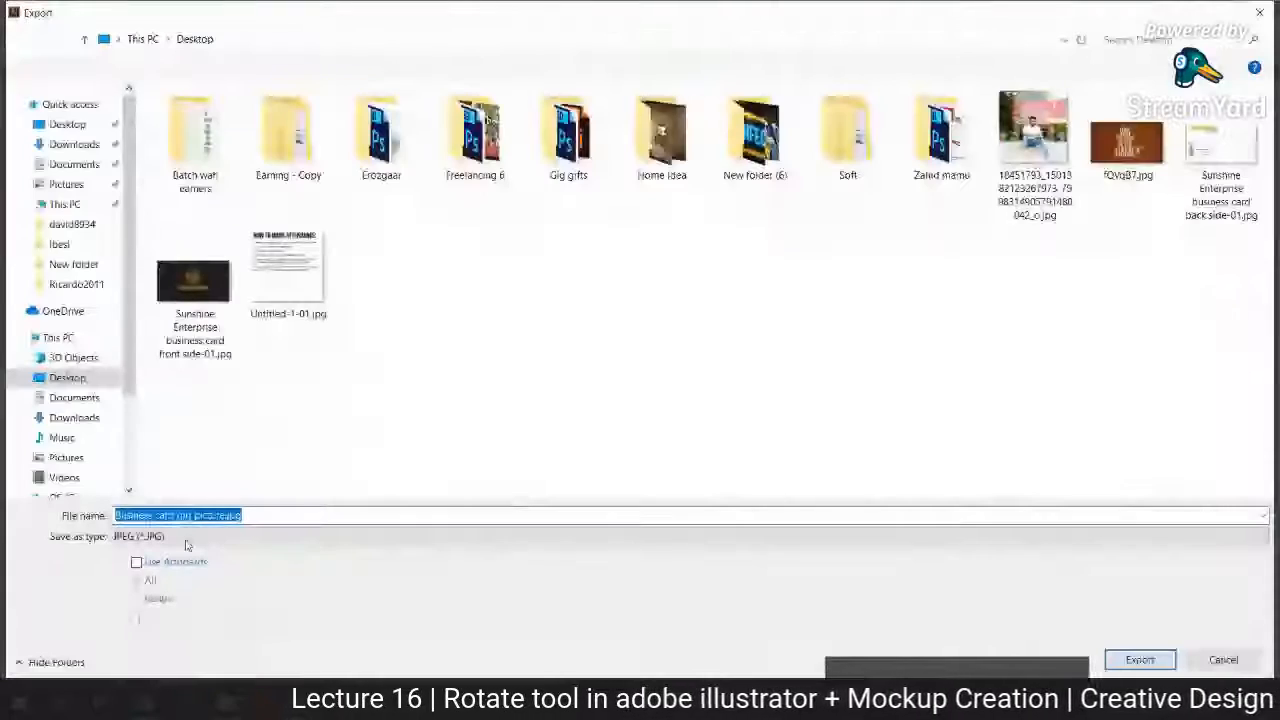
{"action": "left_click", "coordinate": [1140, 660]}
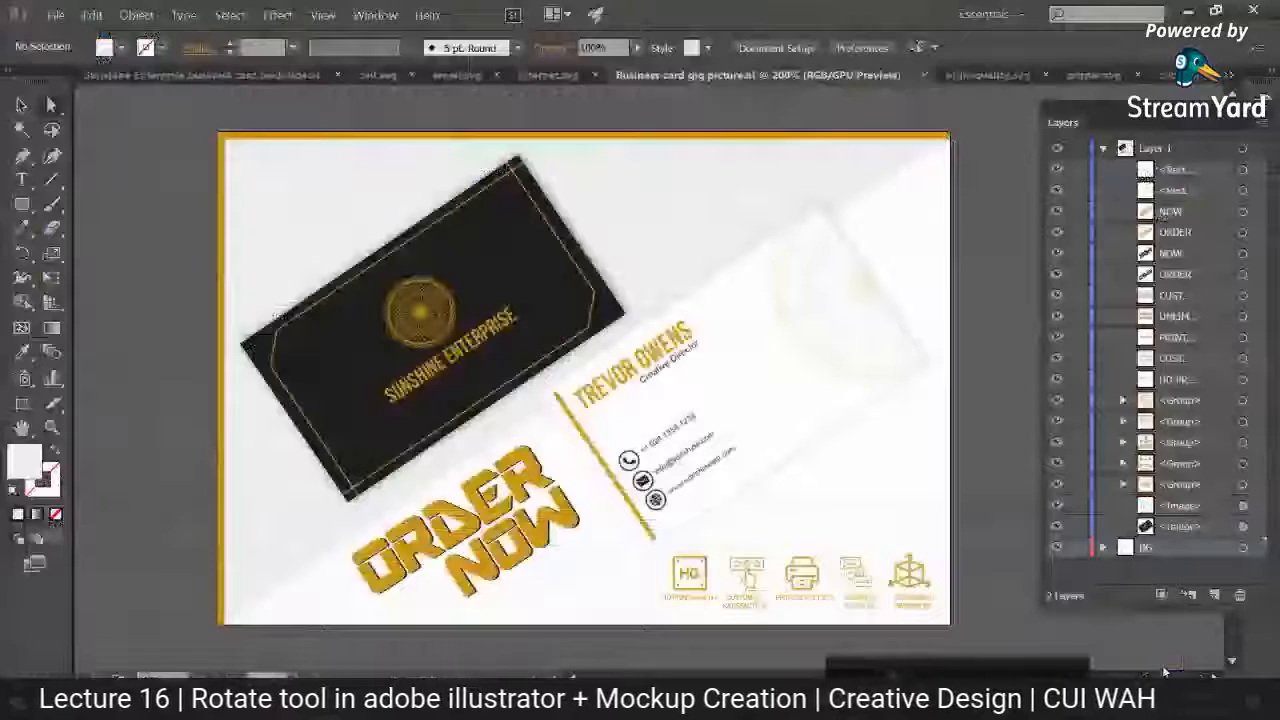
{"action": "left_click", "coordinate": [340, 374]}
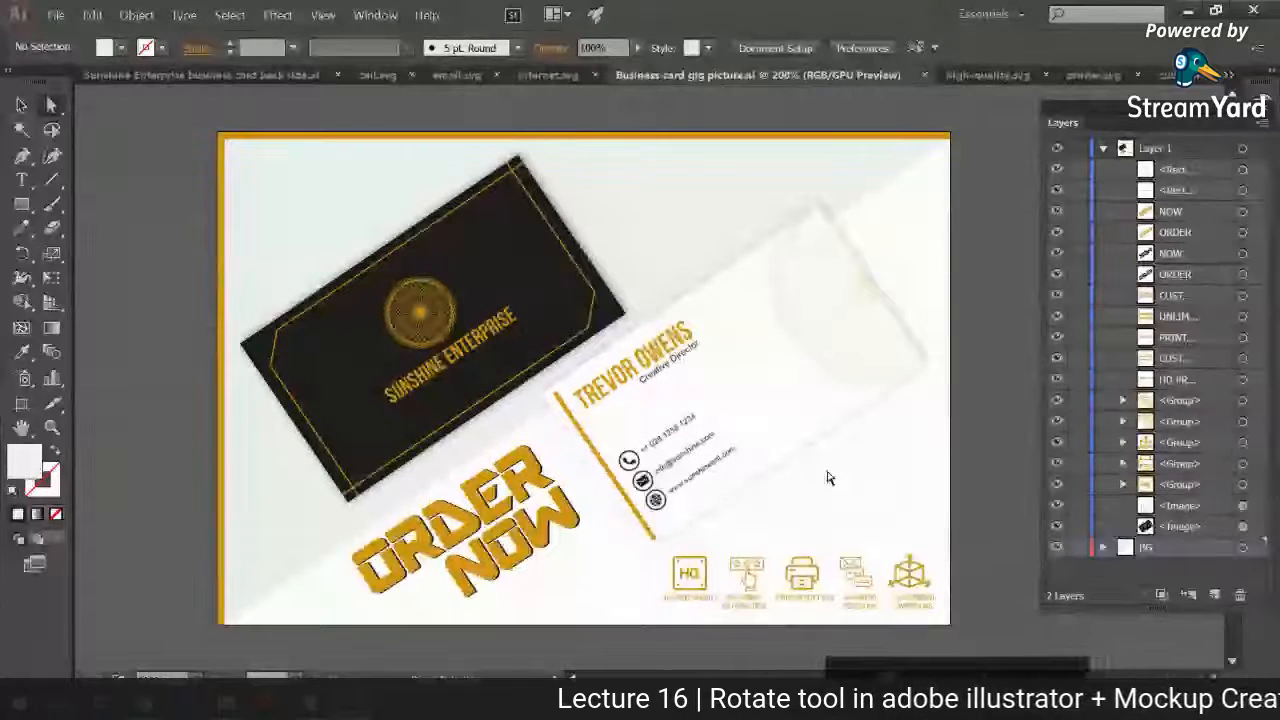
Step: Open the exported "Business card gig picture-01.jpg" from the desktop and review the finished image
{"action": "key", "text": "super+d"}
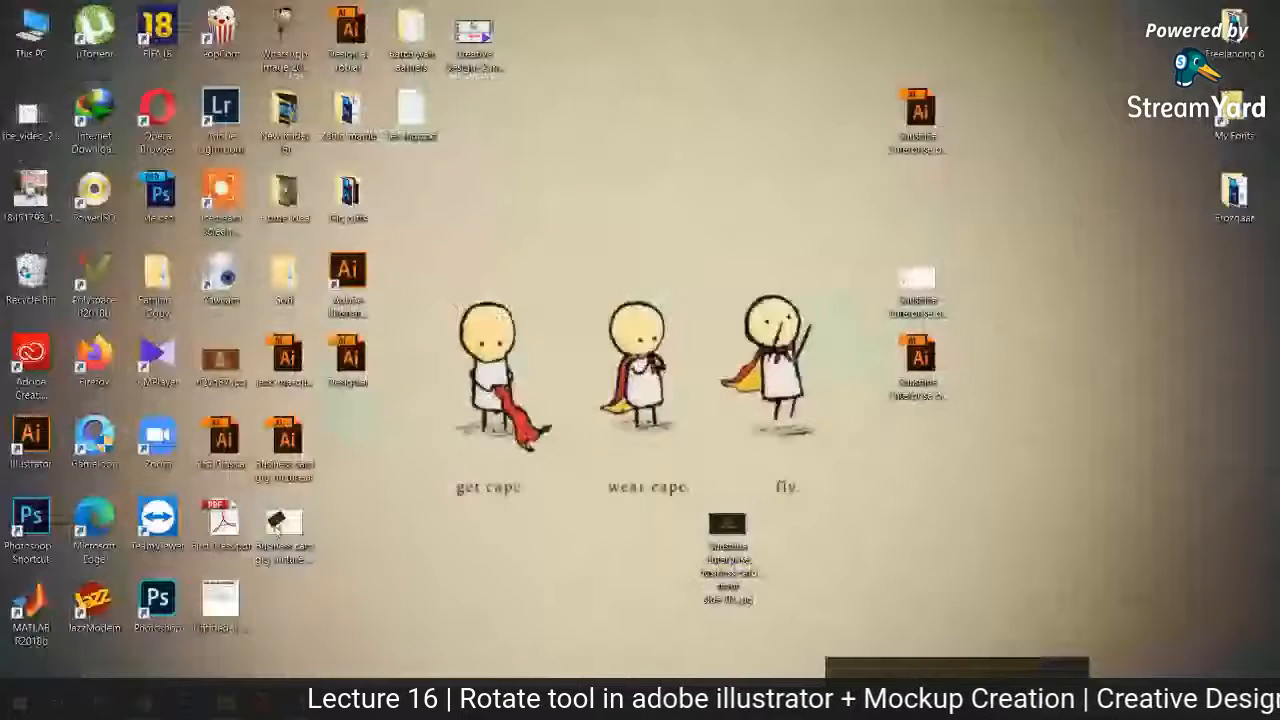
{"action": "left_click", "coordinate": [278, 527]}
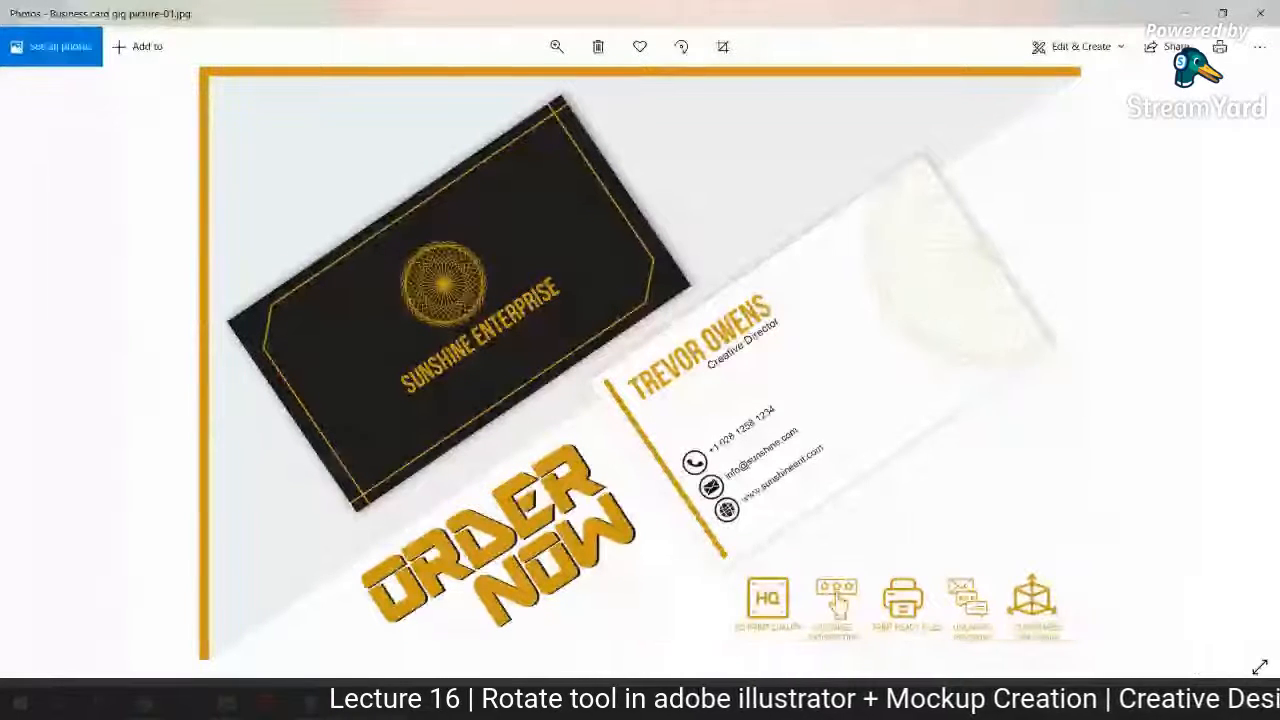
Step: Switch to the StreamYard studio in Chrome and show the viewer comment about Flaticon icon attribution on the broadcast
{"action": "left_click", "coordinate": [153, 628]}
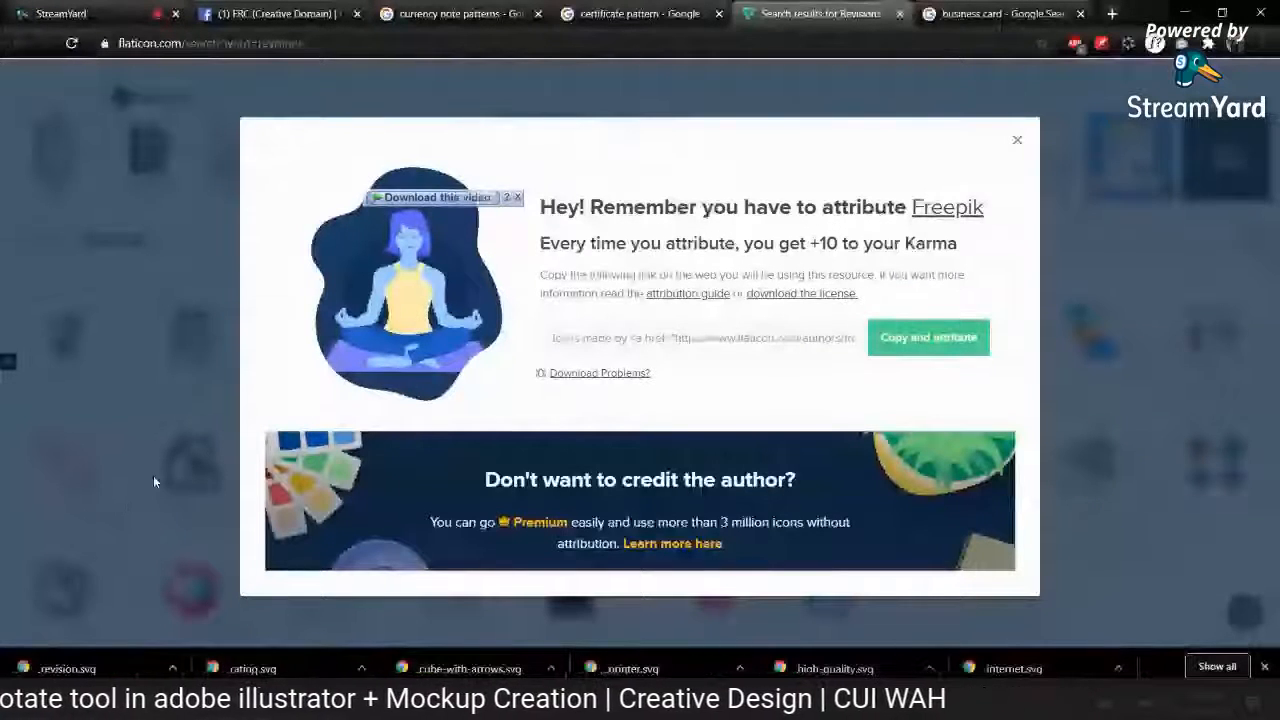
{"action": "left_click", "coordinate": [62, 14]}
{"action": "mouse_move", "coordinate": [322, 130]}
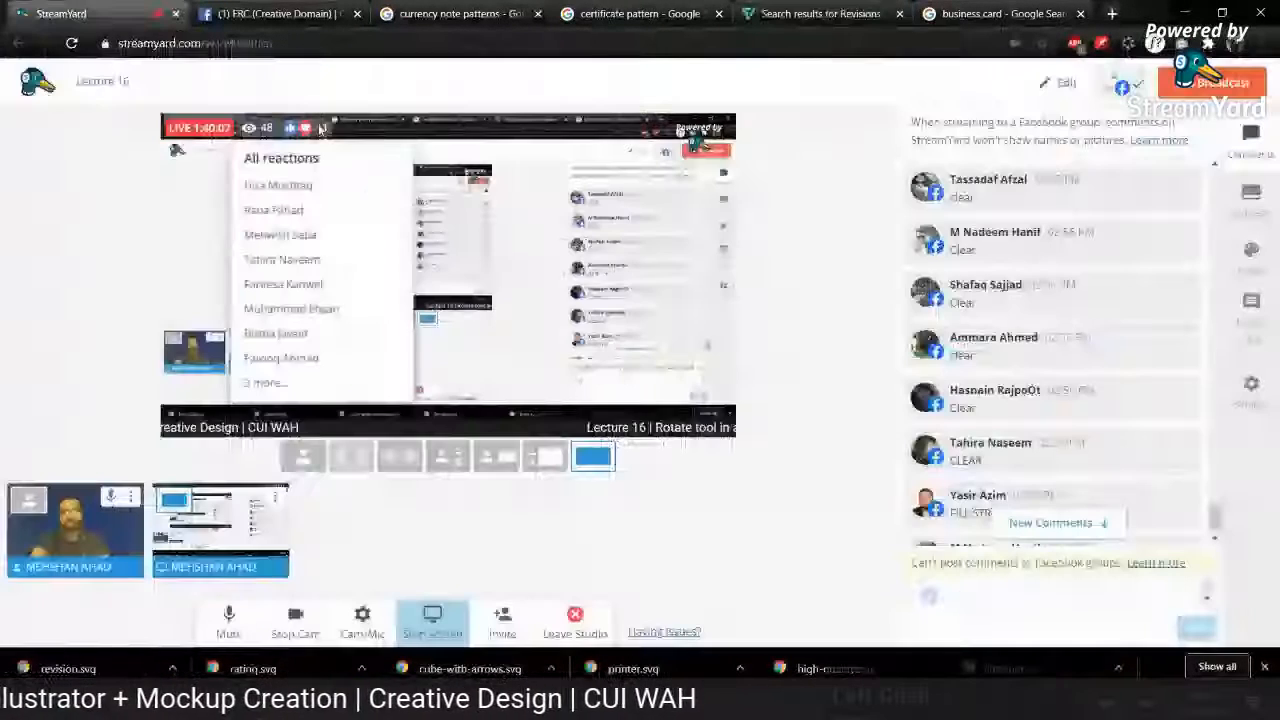
{"action": "scroll", "coordinate": [1062, 381], "scroll_direction": "down", "scroll_amount": 2}
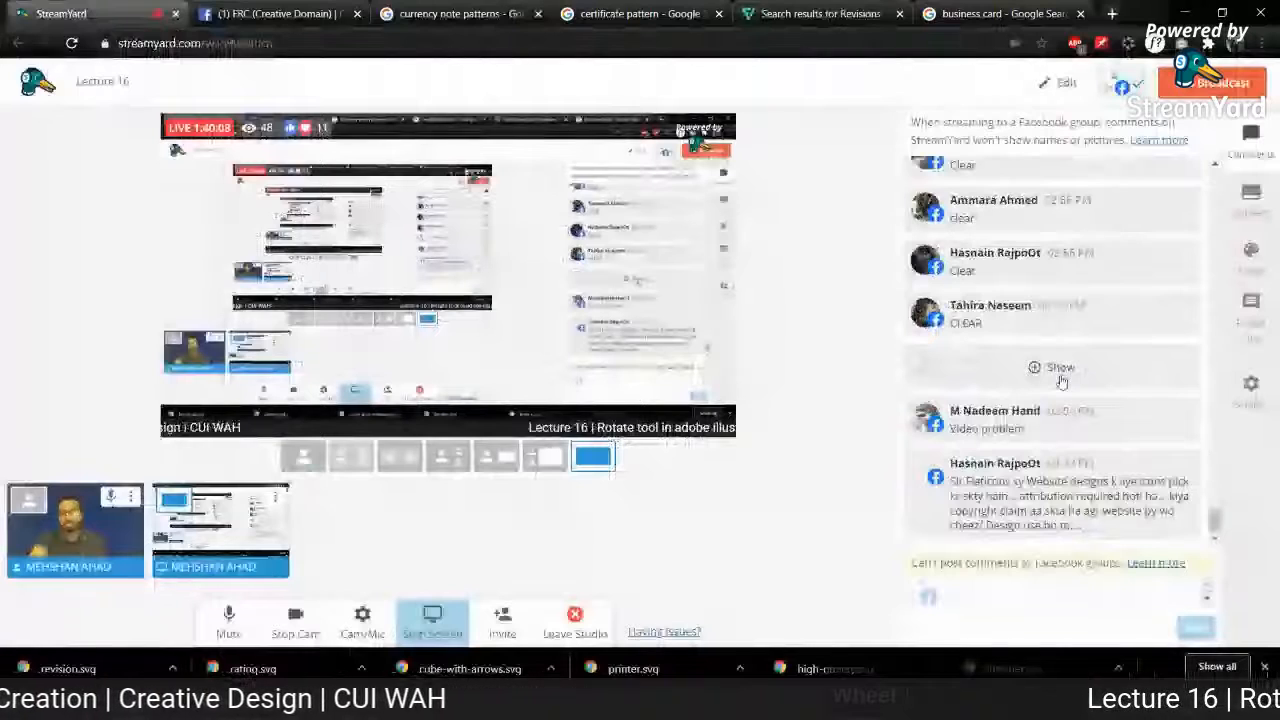
{"action": "left_click", "coordinate": [1060, 372]}
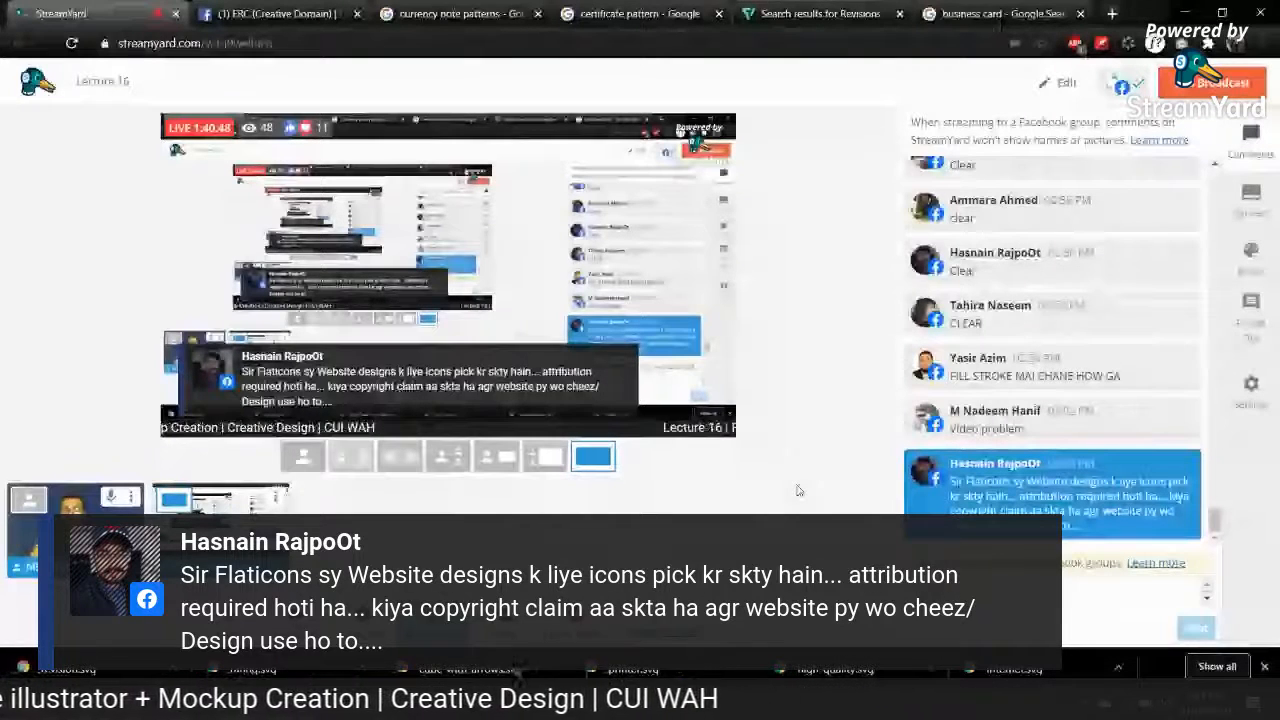
Step: Remove the displayed viewer comment from the StreamYard broadcast
{"action": "left_click", "coordinate": [520, 703]}
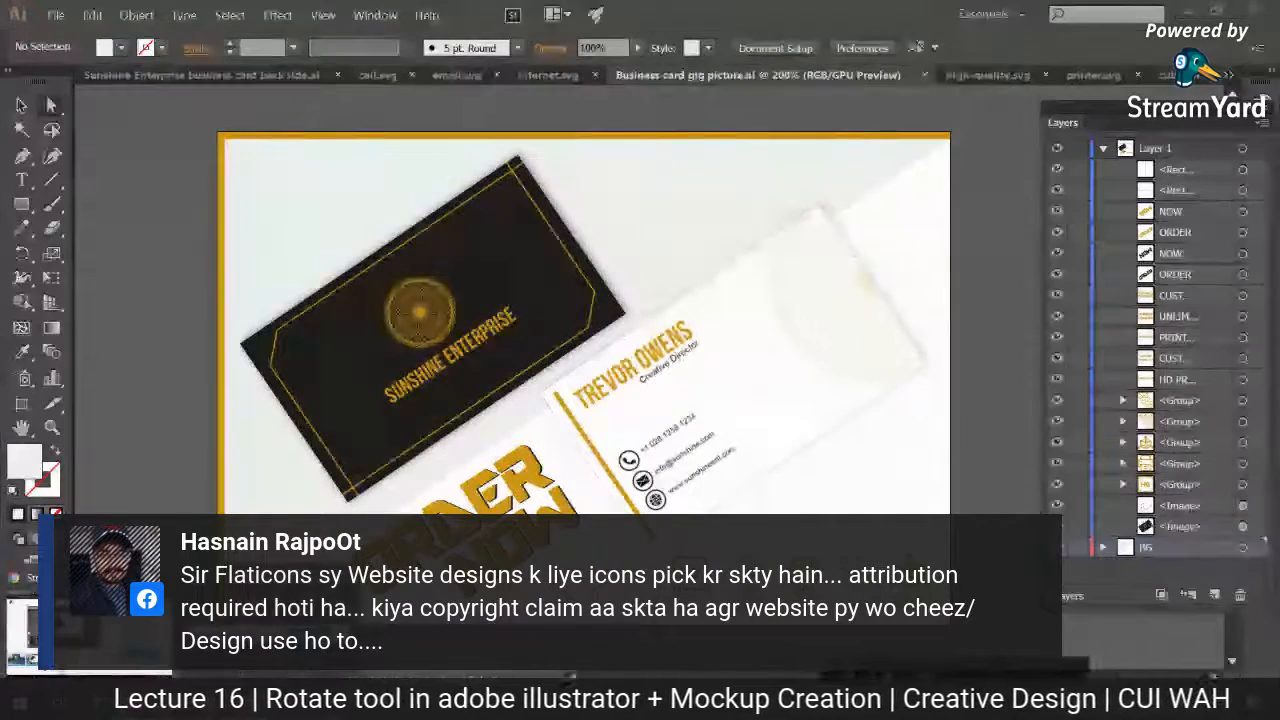
{"action": "left_click", "coordinate": [145, 703]}
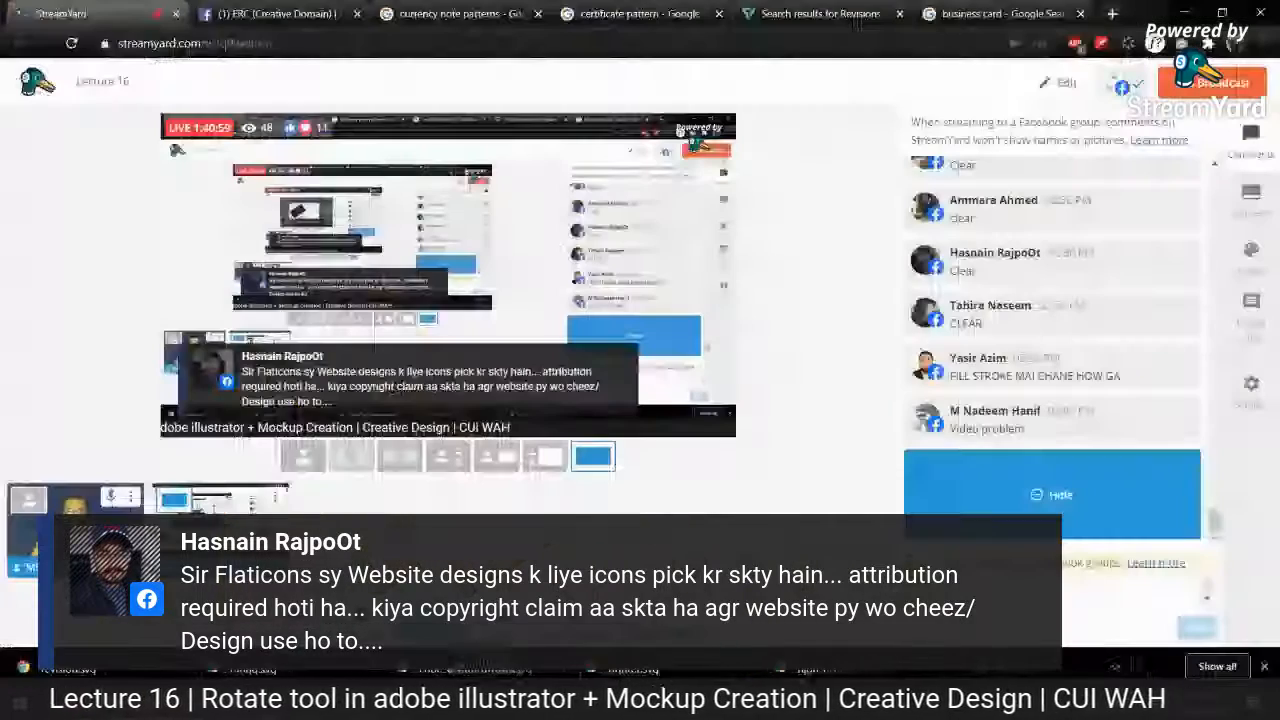
{"action": "left_click", "coordinate": [1038, 502]}
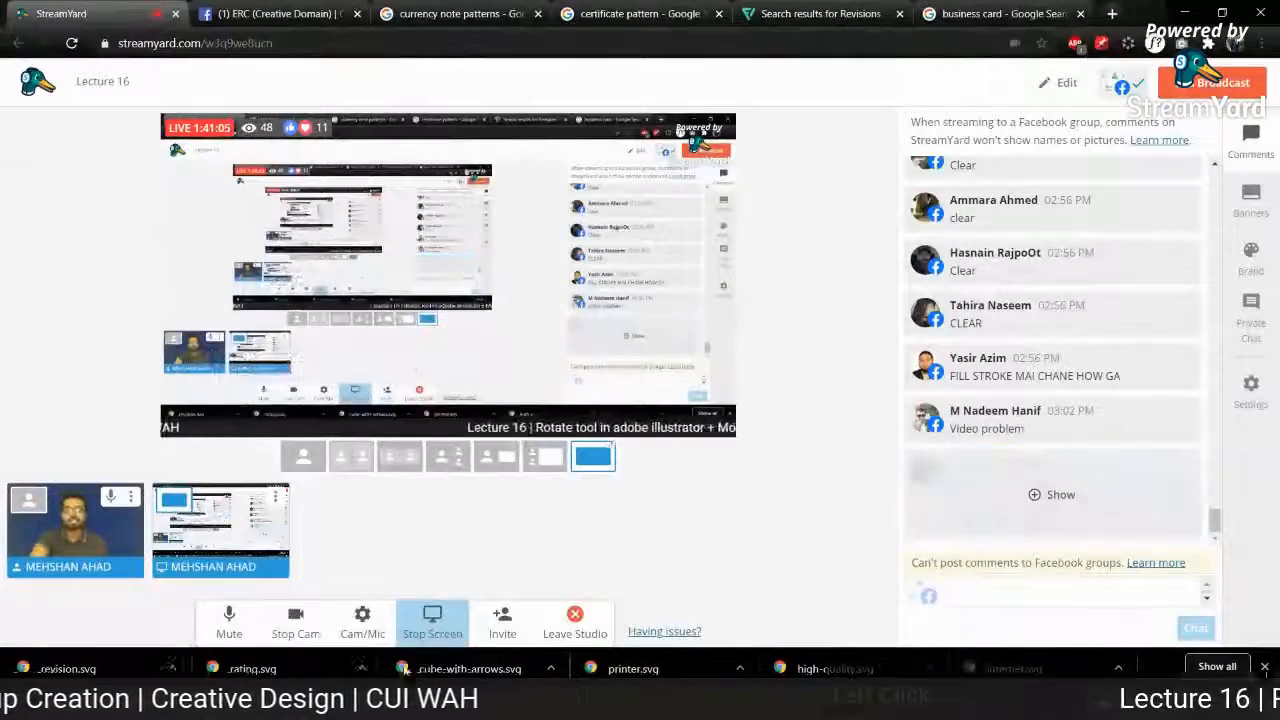
Step: Switch to Illustrator, examine the feature icons and captions up close and the full layout, and collapse the layer list
{"action": "left_click", "coordinate": [190, 703]}
{"action": "key", "text": "ctrl+plus"}
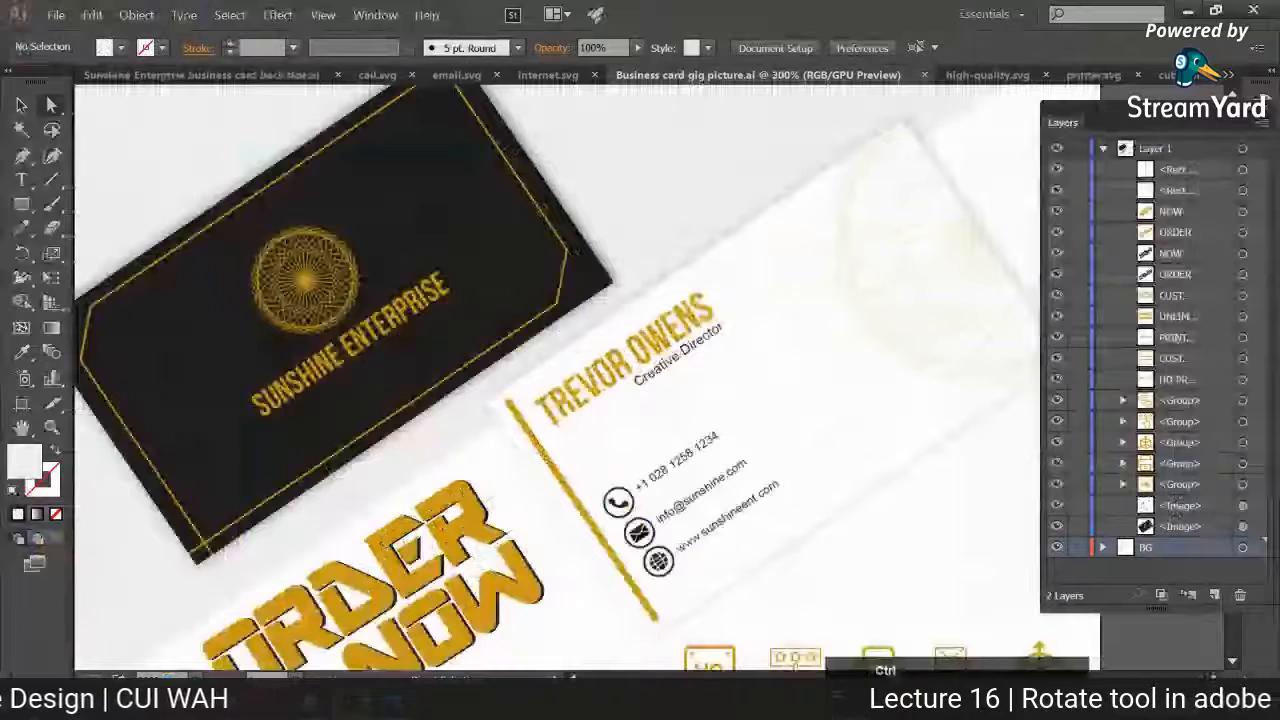
{"action": "left_click", "coordinate": [909, 605], "text": "ctrl"}
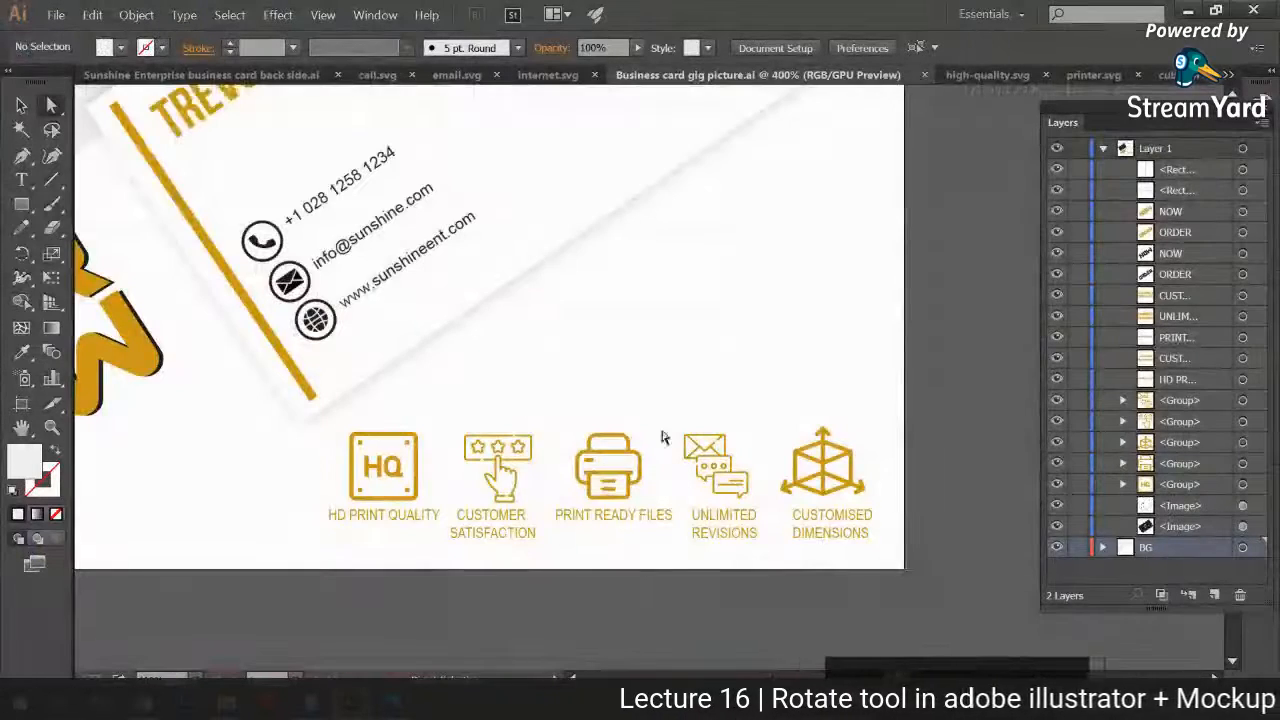
{"action": "key", "text": "ctrl+0"}
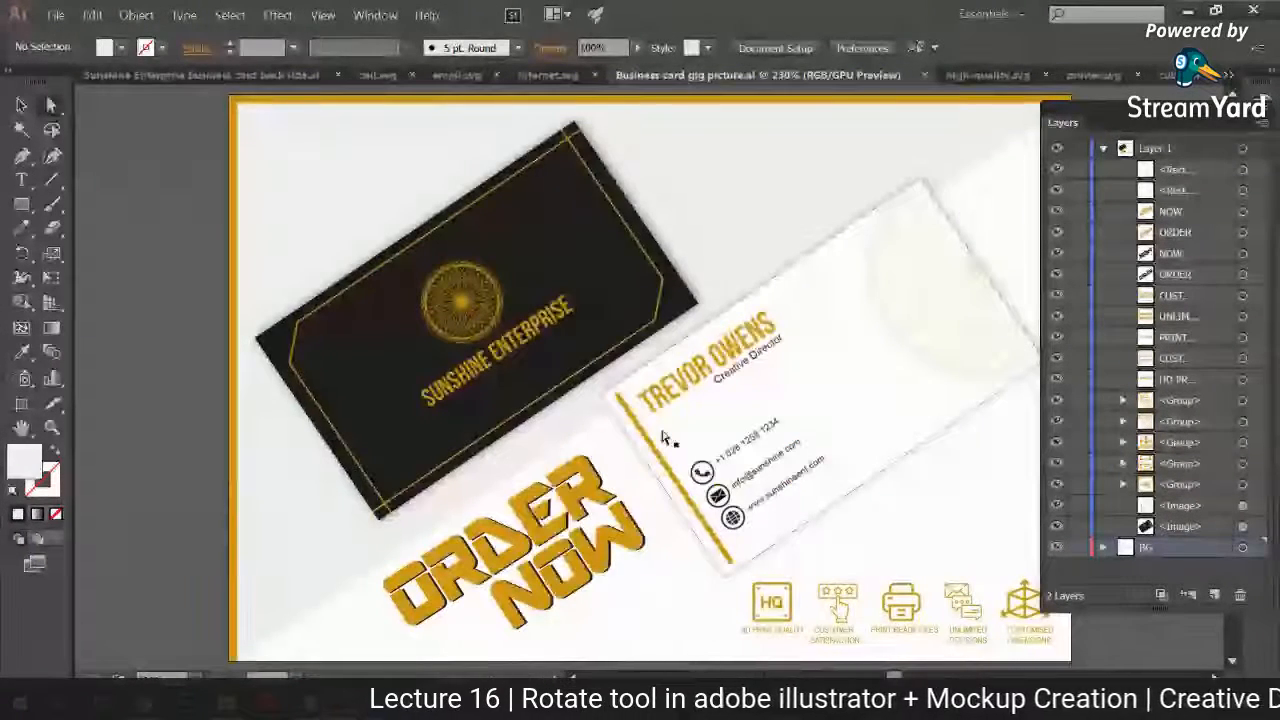
{"action": "left_click", "coordinate": [1264, 107]}
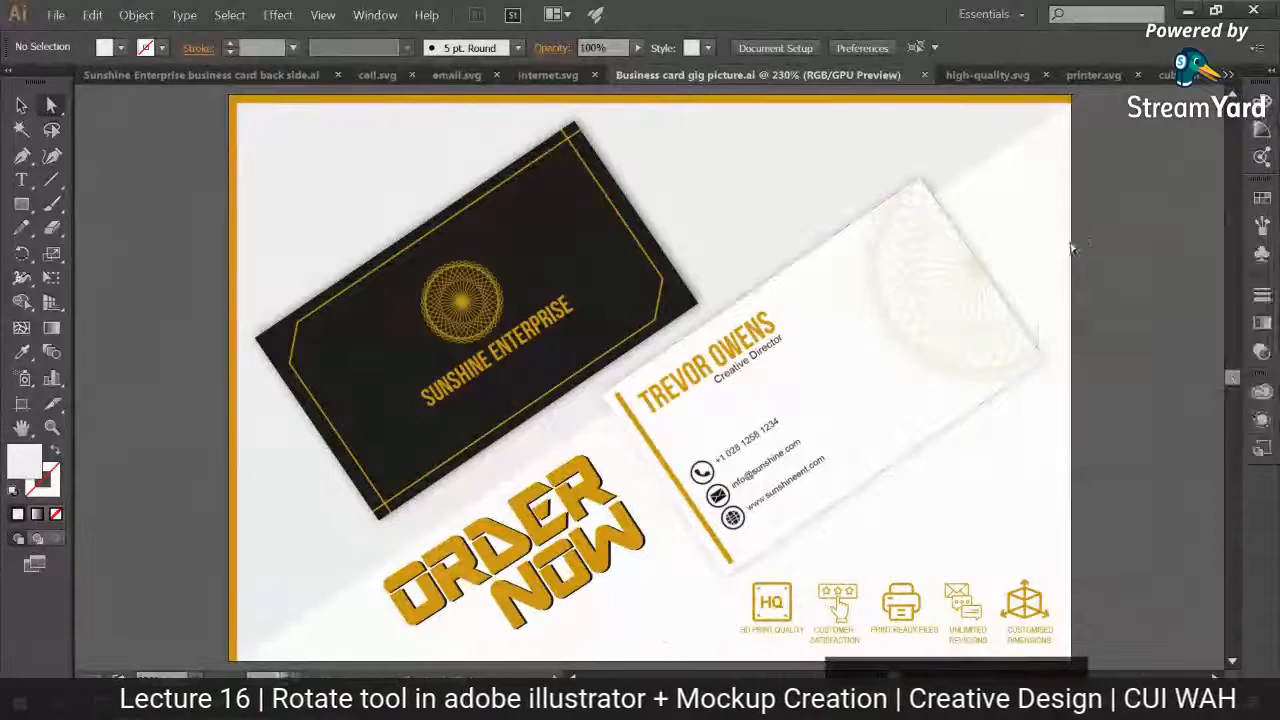
{"action": "left_click_drag", "start_coordinate": [1062, 242], "coordinate": [997, 237]}
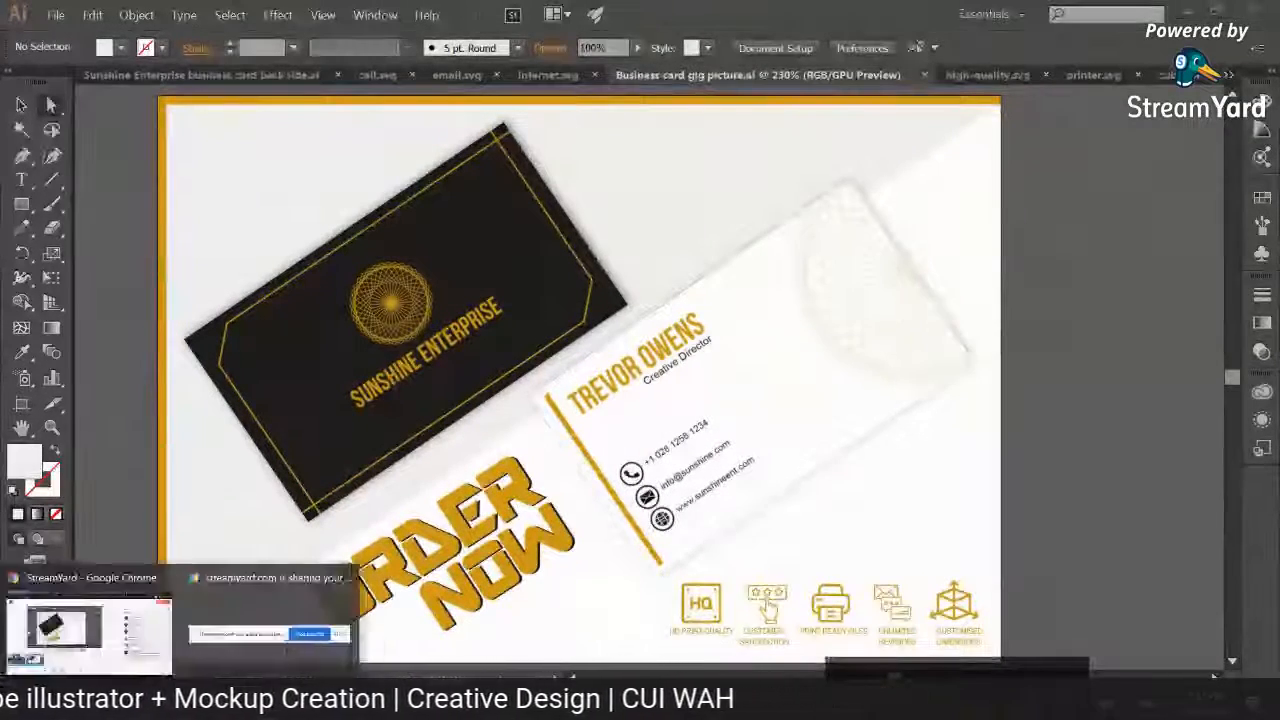
Step: Switch to the StreamYard studio in Chrome and copy the guest invitation link to the clipboard
{"action": "left_click", "coordinate": [123, 650]}
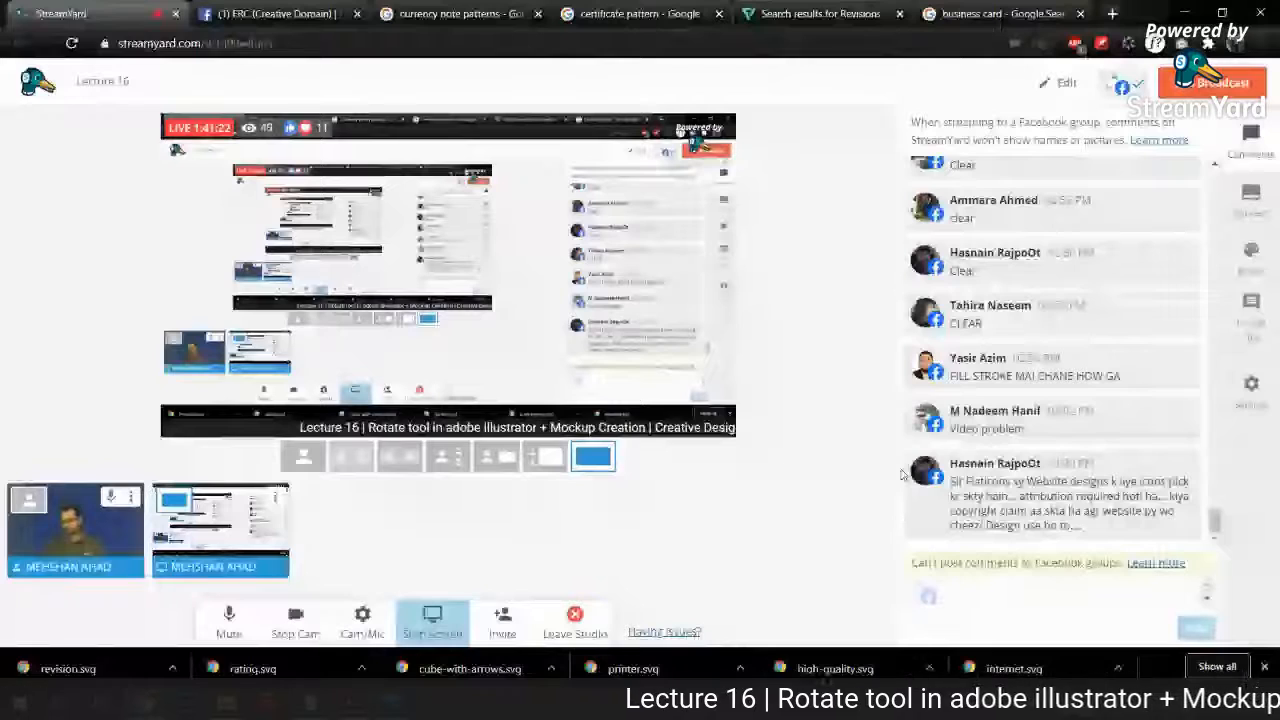
{"action": "mouse_move", "coordinate": [970, 452]}
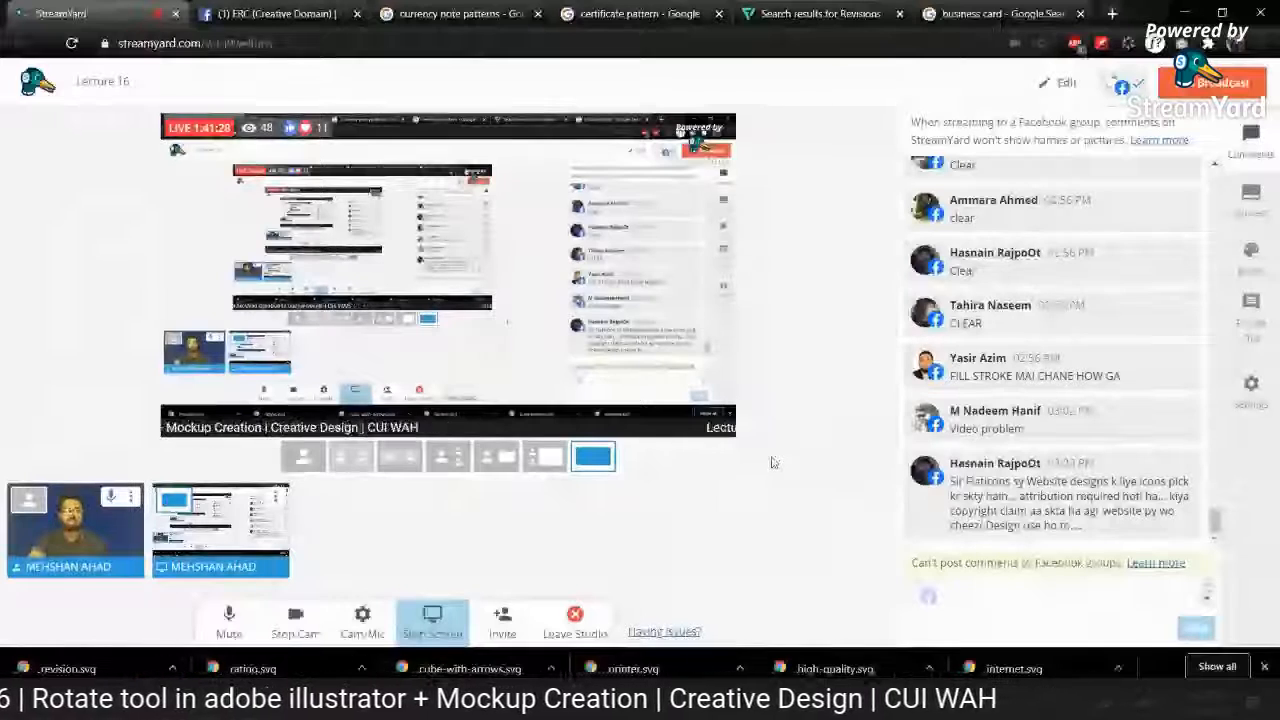
{"action": "left_click", "coordinate": [502, 620]}
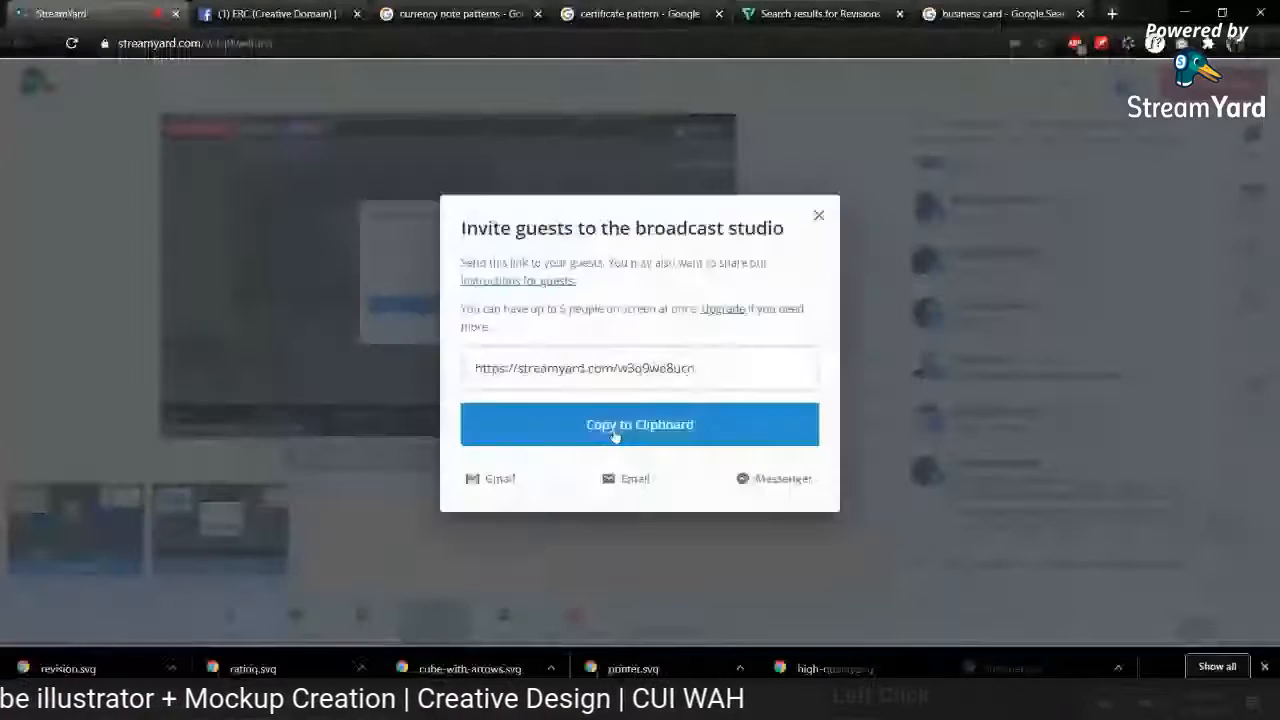
{"action": "left_click", "coordinate": [631, 428]}
{"action": "left_click", "coordinate": [818, 215]}
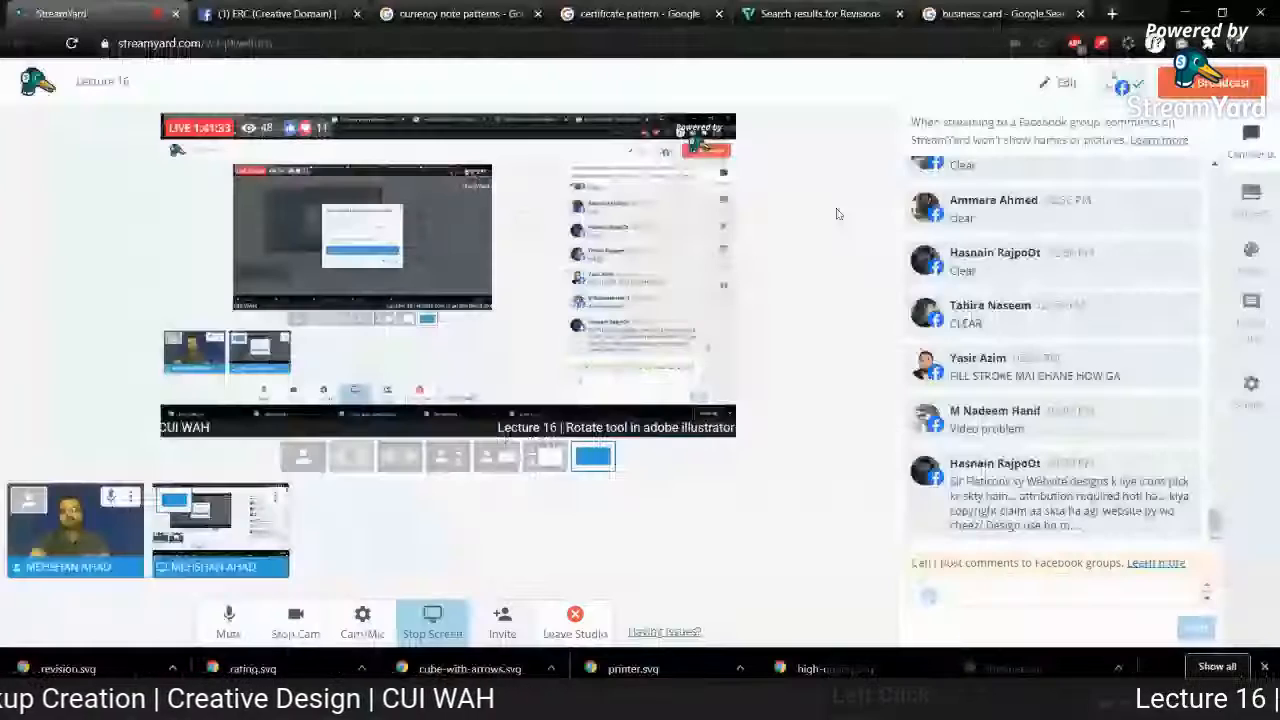
Step: Open the live broadcast on Facebook, post the copied guest link as a comment, and return to the StreamYard studio
{"action": "left_click", "coordinate": [1122, 87]}
{"action": "left_click", "coordinate": [1045, 313]}
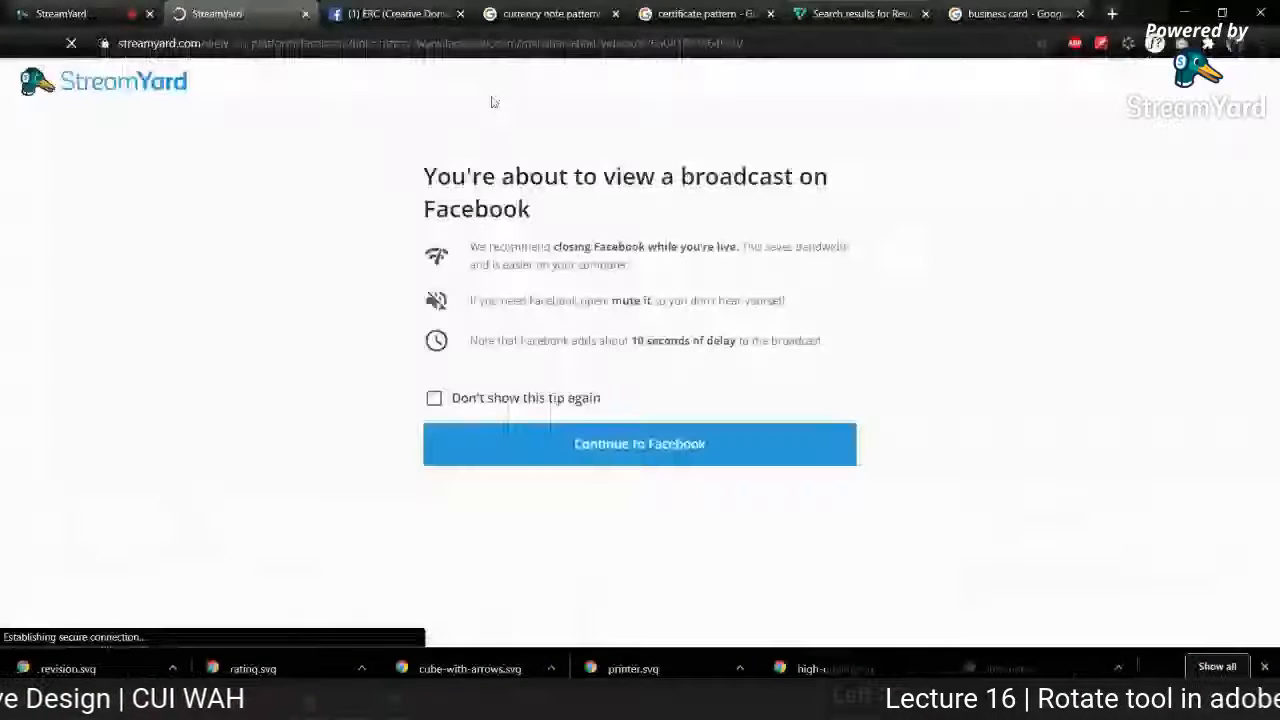
{"action": "left_click", "coordinate": [588, 436]}
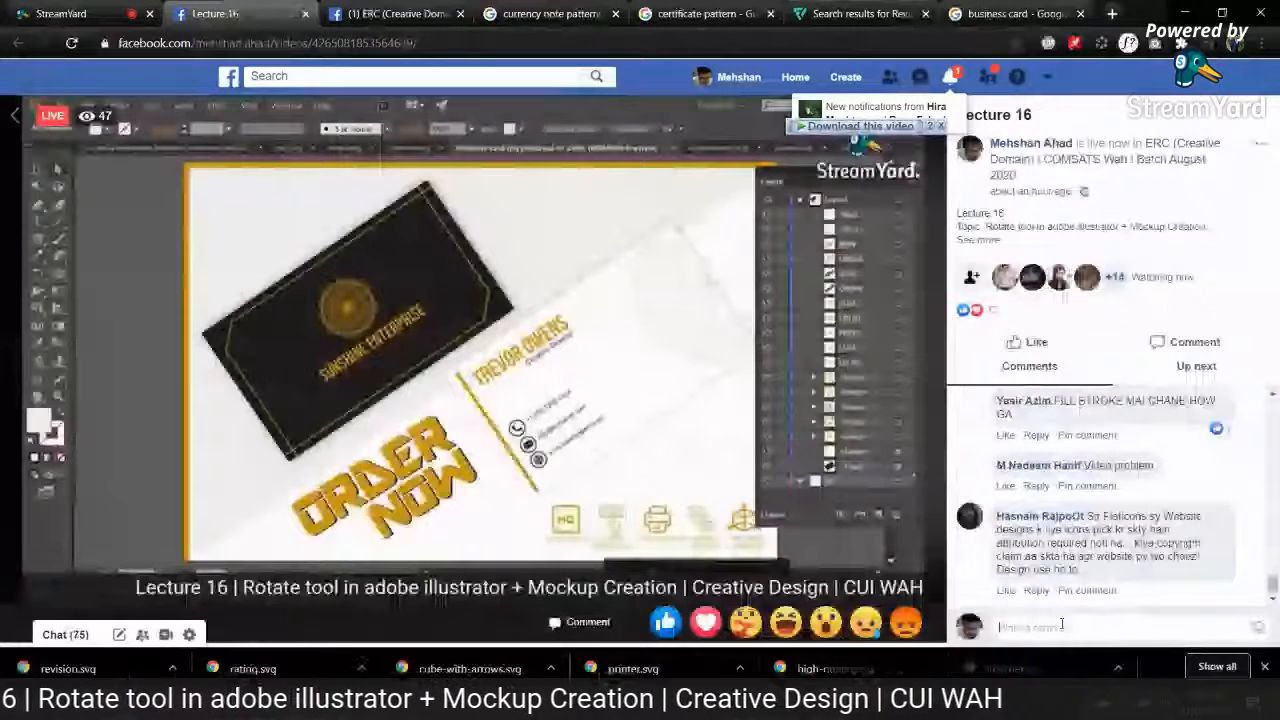
{"action": "key", "text": "ctrl+v"}
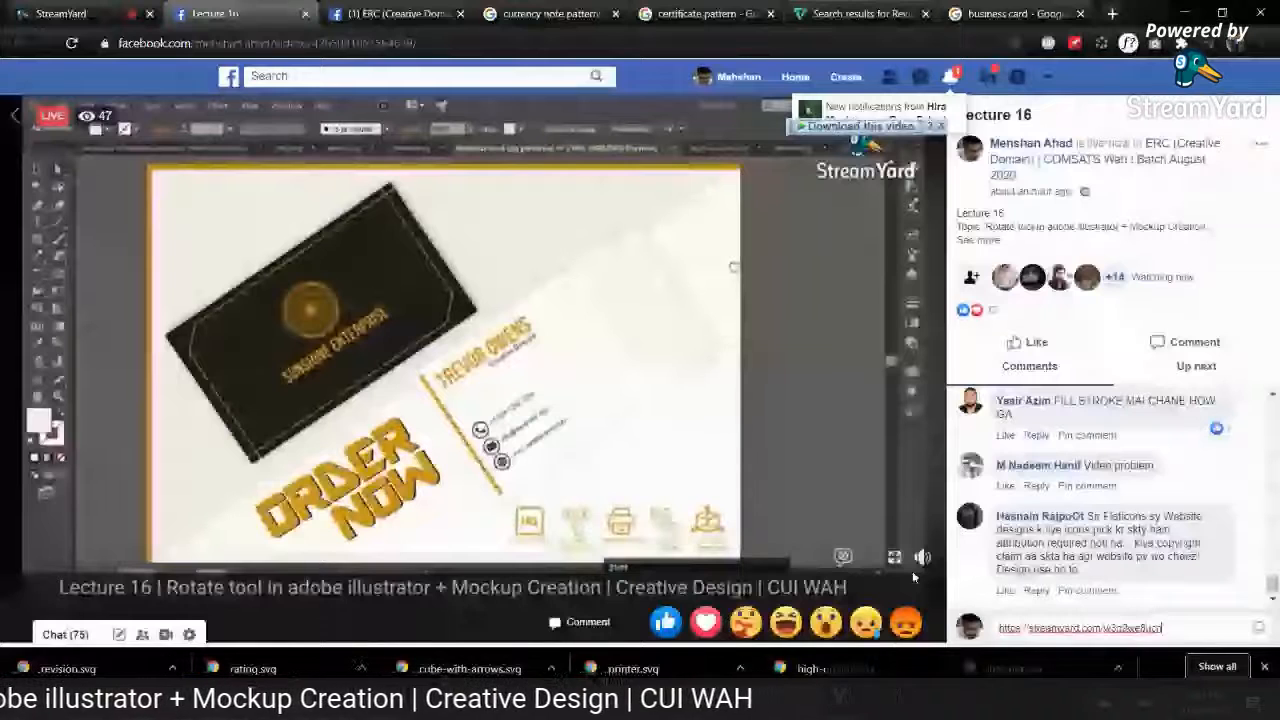
{"action": "key", "text": "Return"}
{"action": "left_click", "coordinate": [40, 12]}
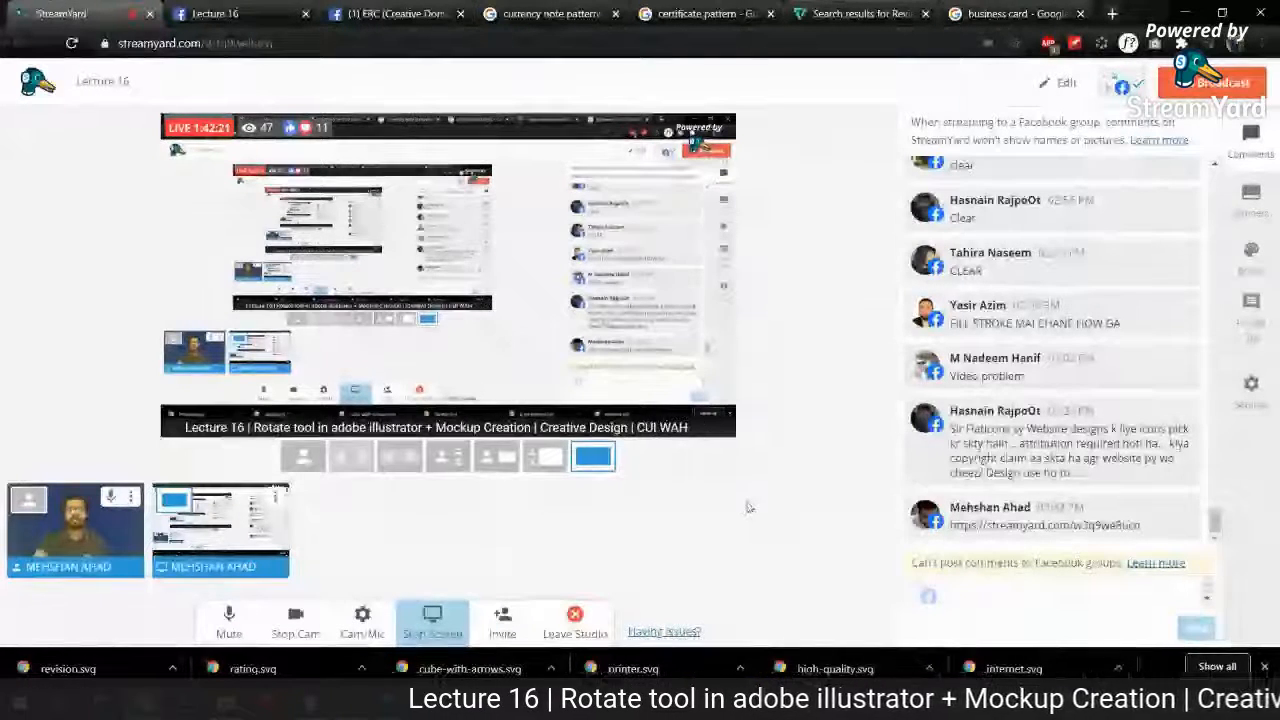
Step: Search Google Images for "Logo gig picture" and open the Fiverr Logo Design result with the yellow tagline strip
{"action": "left_click", "coordinate": [978, 12]}
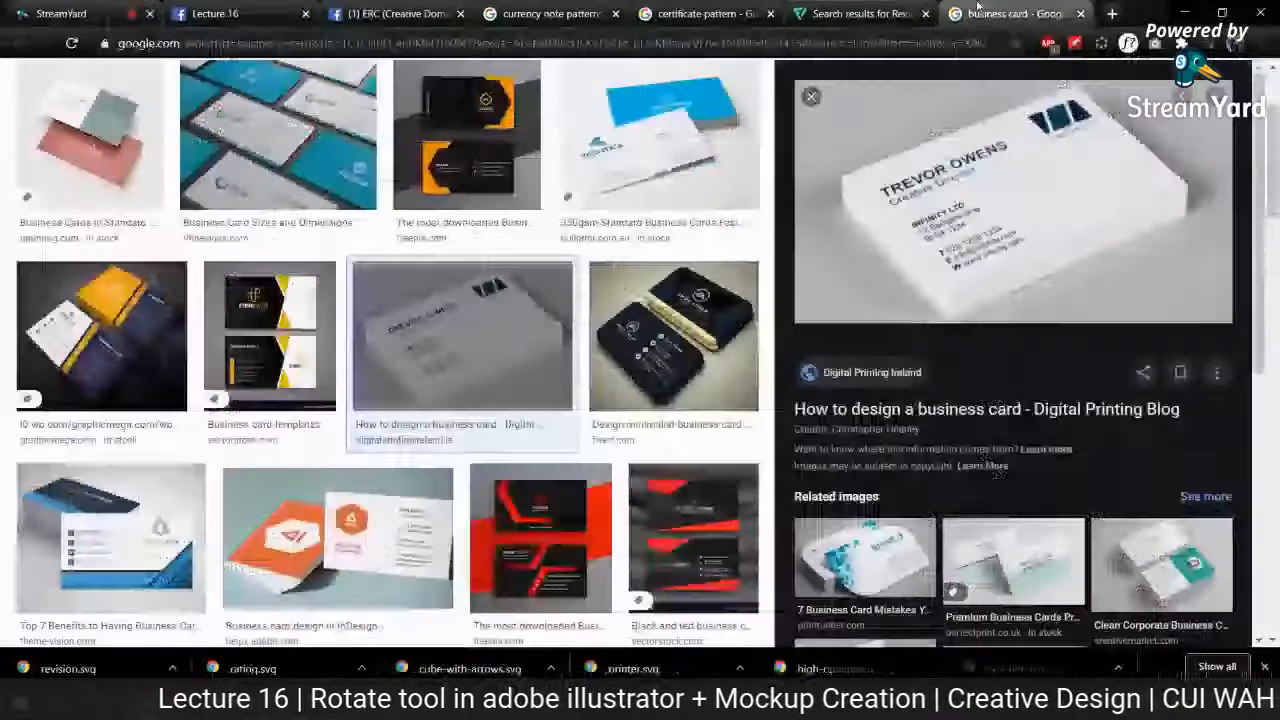
{"action": "scroll", "coordinate": [500, 250], "scroll_direction": "up", "scroll_amount": 2}
{"action": "left_click_drag", "start_coordinate": [226, 95], "coordinate": [108, 88]}
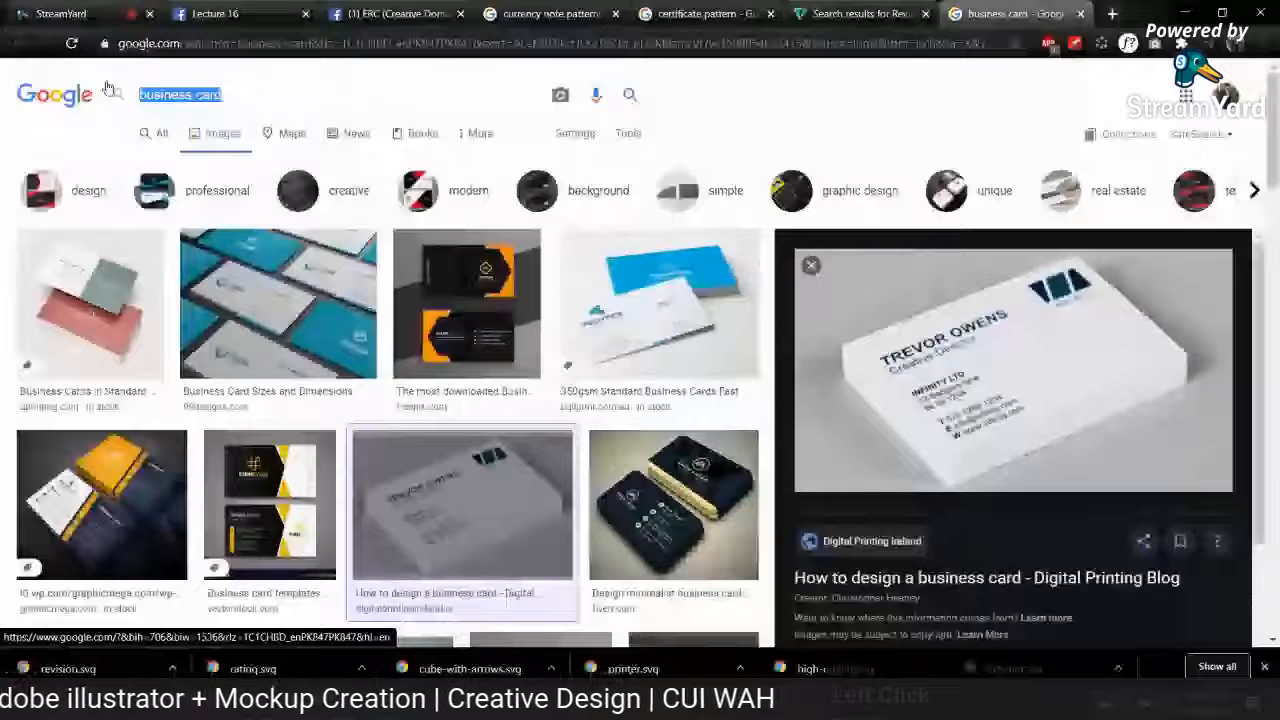
{"action": "type", "text": "Logo gig pid"}
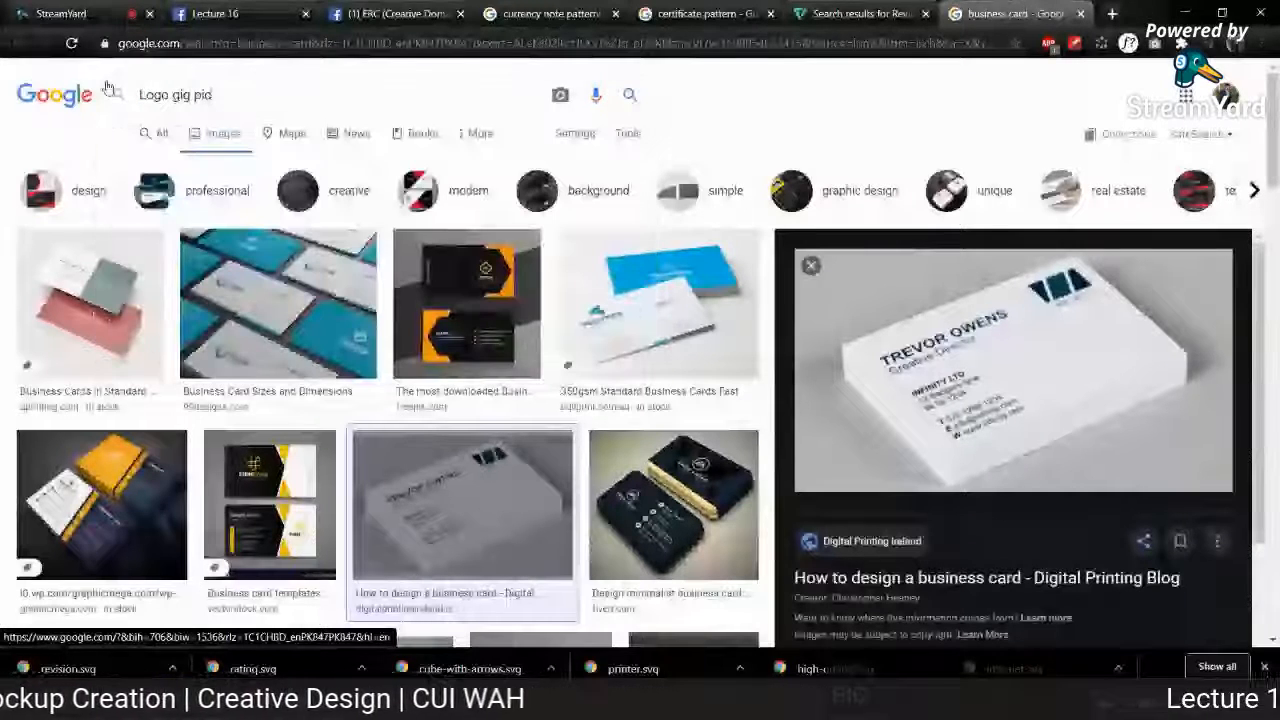
{"action": "key", "text": "BackSpace"}
{"action": "type", "text": "cture"}
{"action": "key", "text": "Return"}
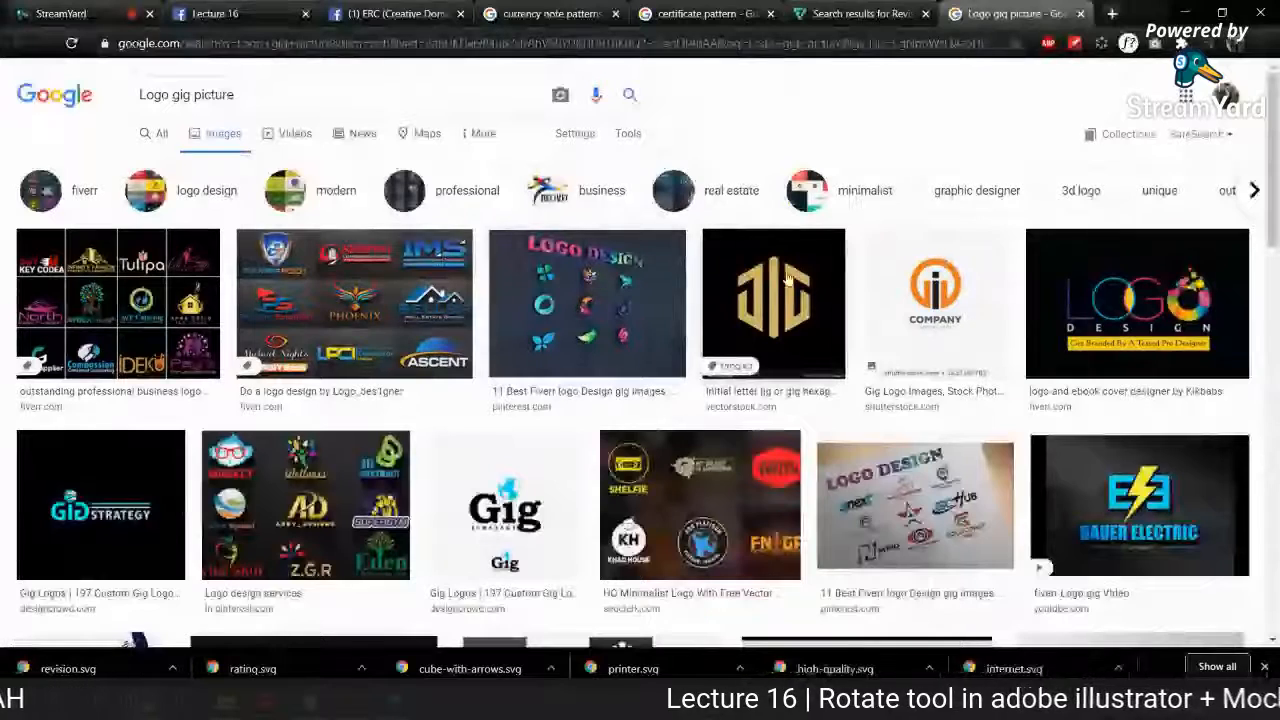
{"action": "left_click", "coordinate": [1150, 314]}
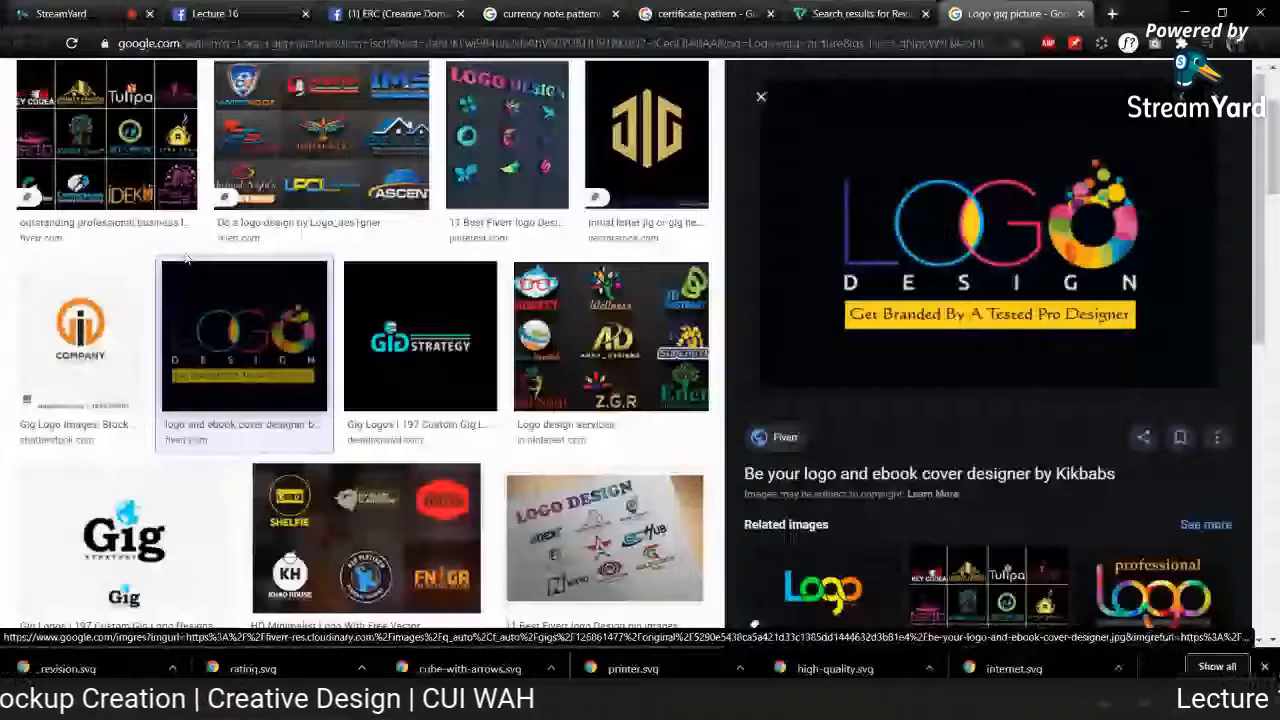
Step: Preview the Fiverr twelve-logo grid and the multicoloured Logo Design Services picture from the image results
{"action": "left_click", "coordinate": [67, 120]}
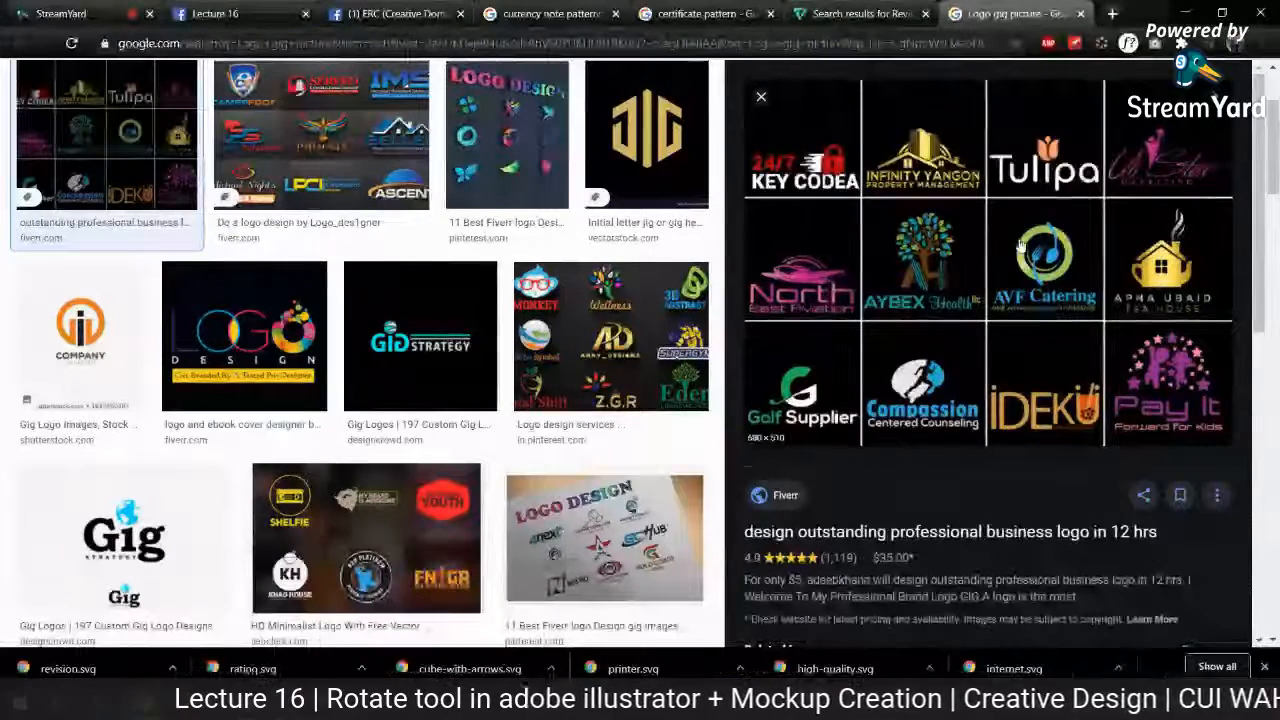
{"action": "scroll", "coordinate": [600, 300], "scroll_direction": "down", "scroll_amount": 4}
{"action": "left_click", "coordinate": [598, 284]}
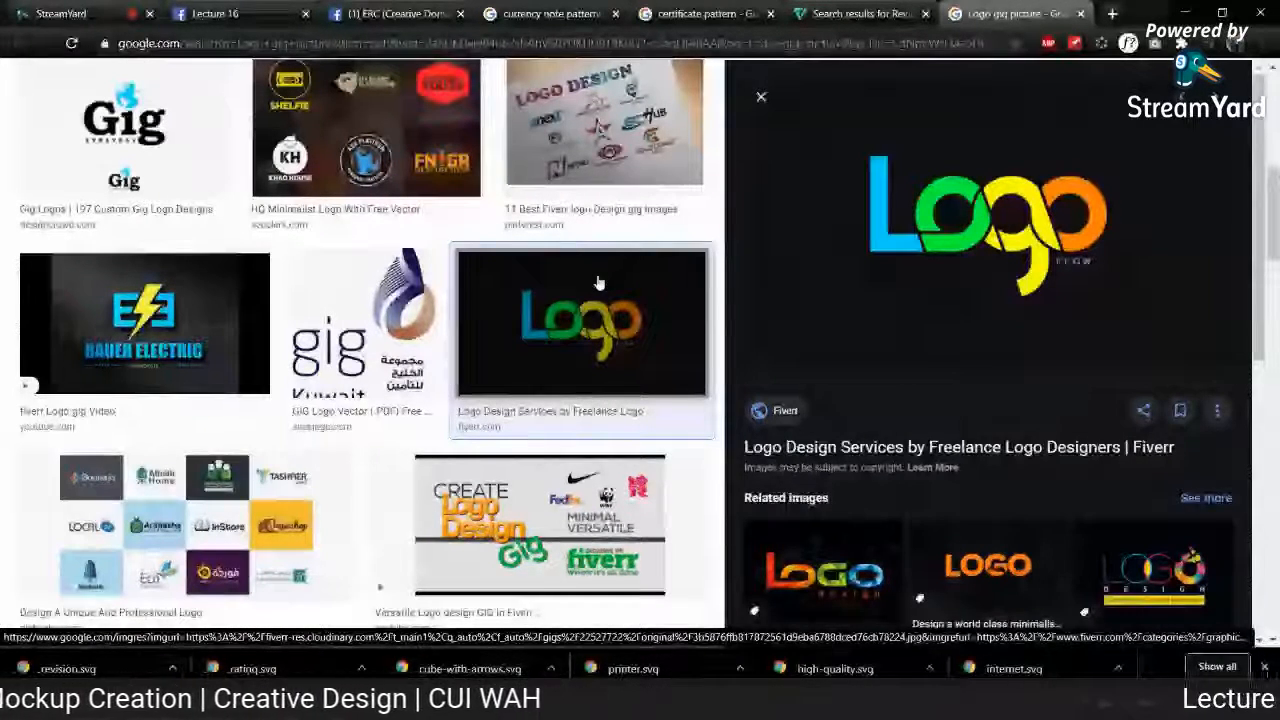
Step: Preview the related orange LOGO picture, open its Fiverr gig page, and open the preview image in a separate tab
{"action": "left_click", "coordinate": [985, 568]}
{"action": "left_click", "coordinate": [980, 216]}
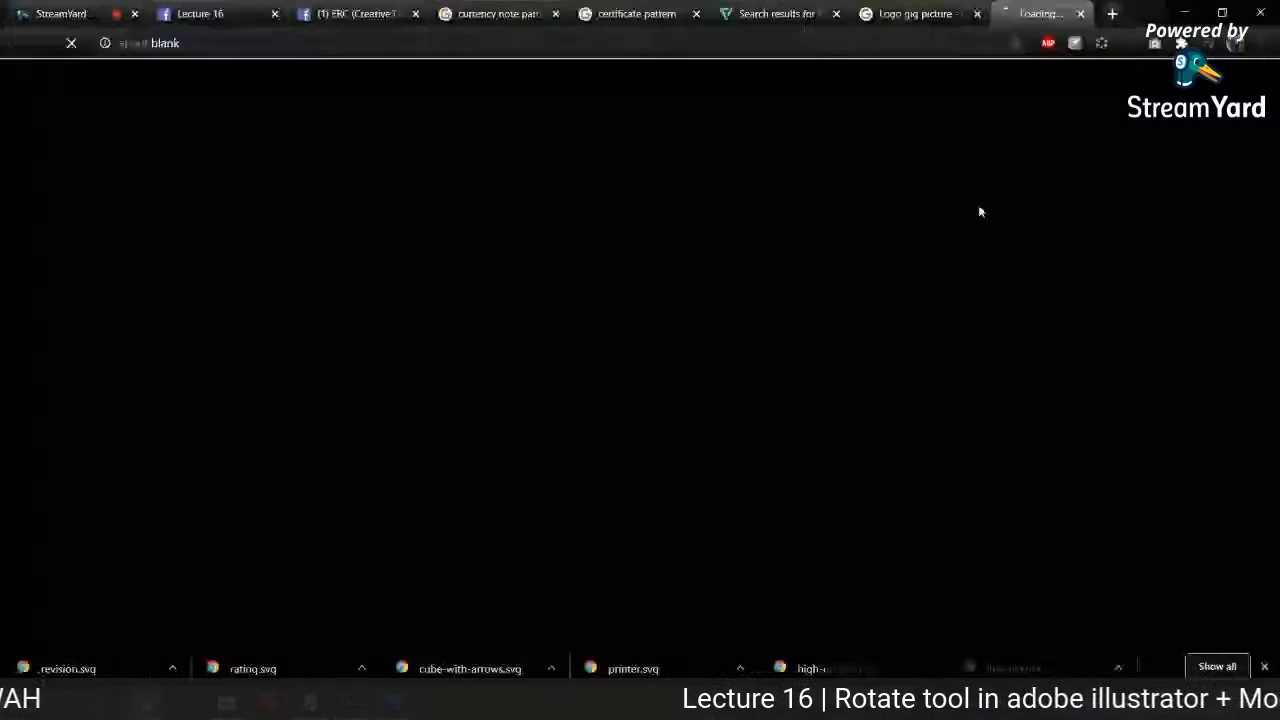
{"action": "left_click", "coordinate": [900, 14]}
{"action": "right_click", "coordinate": [929, 177]}
{"action": "left_click", "coordinate": [984, 306]}
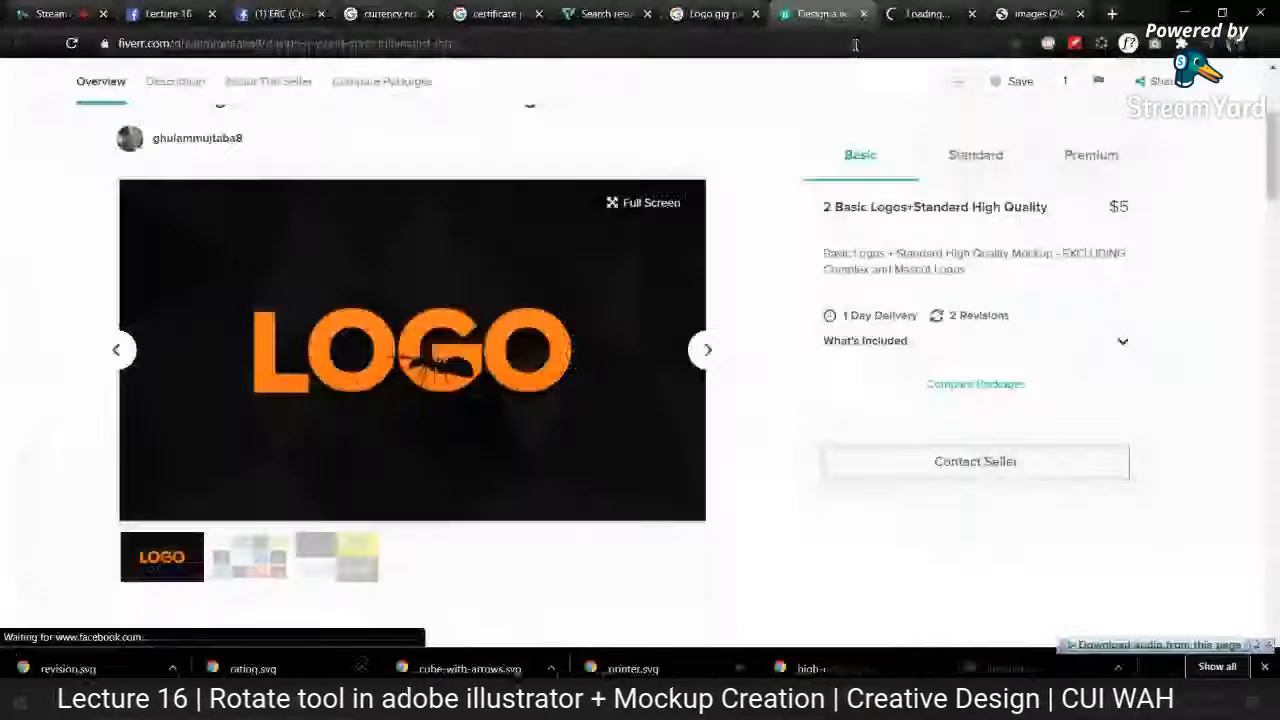
Step: View the minimalist logo gig and its full-size picture, close the gig page, and return to the Google Images results
{"action": "left_click", "coordinate": [930, 14]}
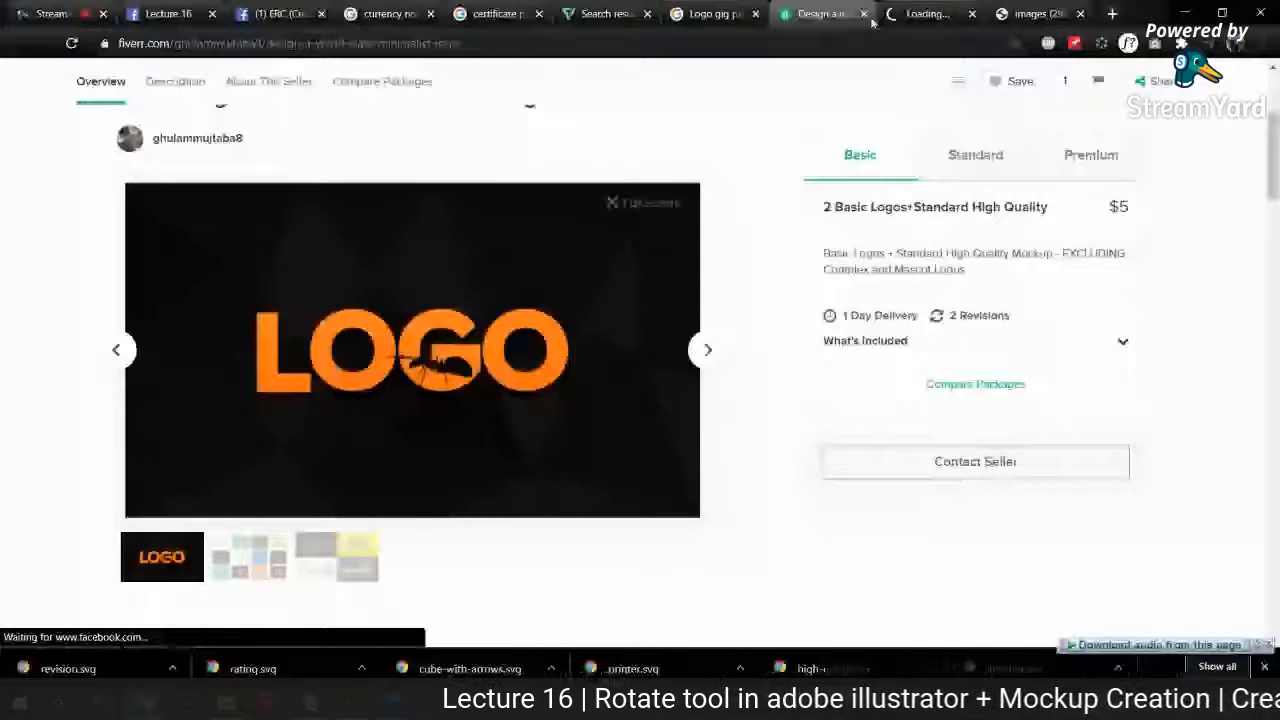
{"action": "left_click", "coordinate": [863, 14]}
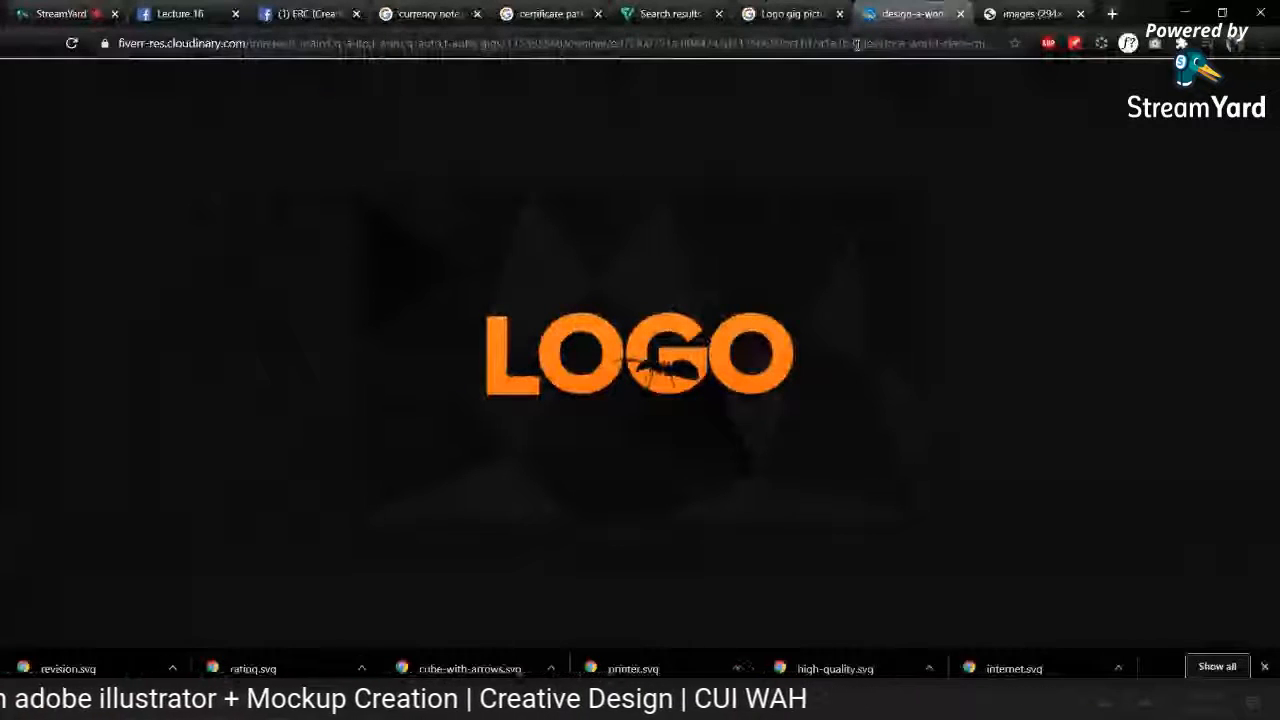
{"action": "left_click", "coordinate": [802, 14]}
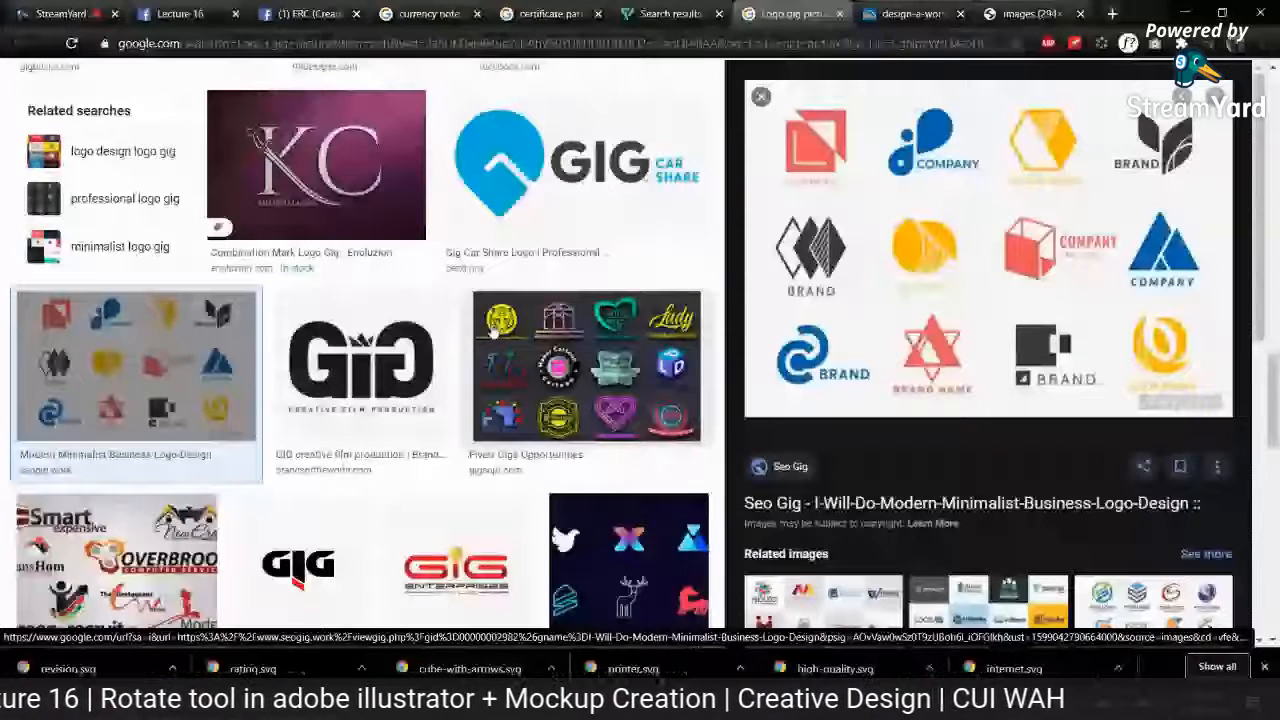
Step: Check the viewer comments in the StreamYard studio, and switch to Illustrator to show the Sunshine Enterprise business card back side document
{"action": "key", "text": "ctrl+1"}
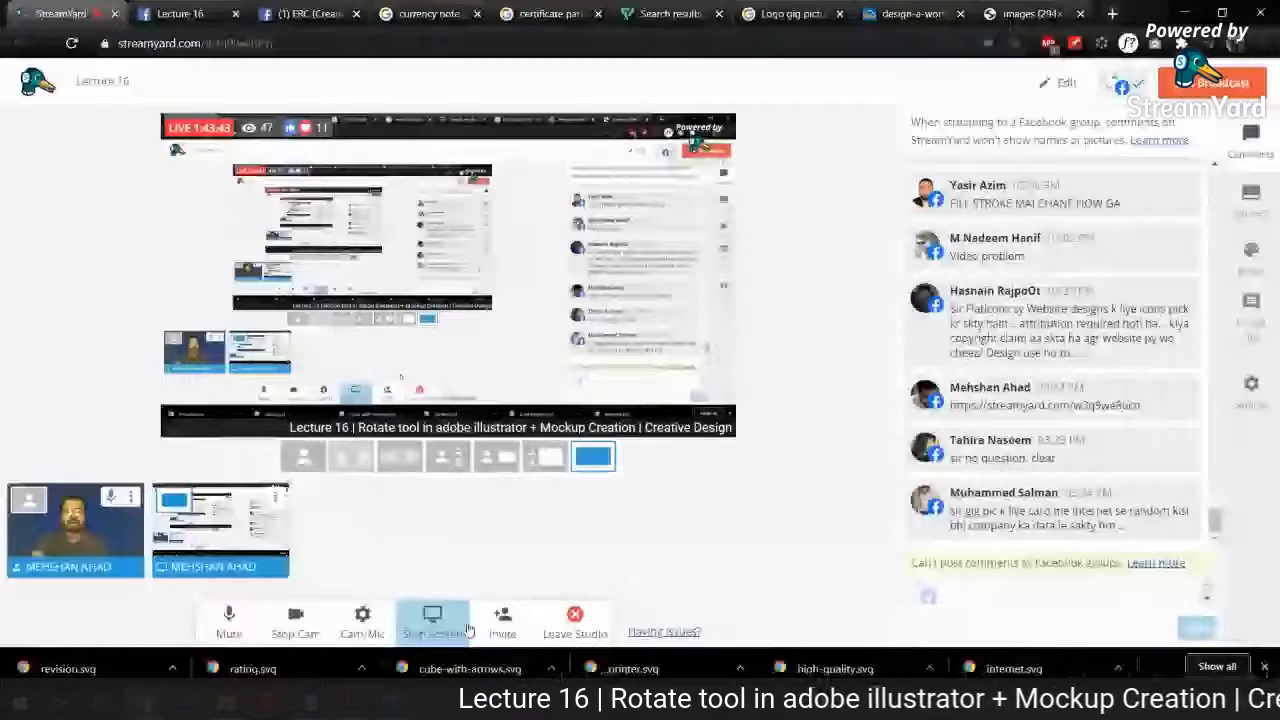
{"action": "key", "text": "alt+Tab"}
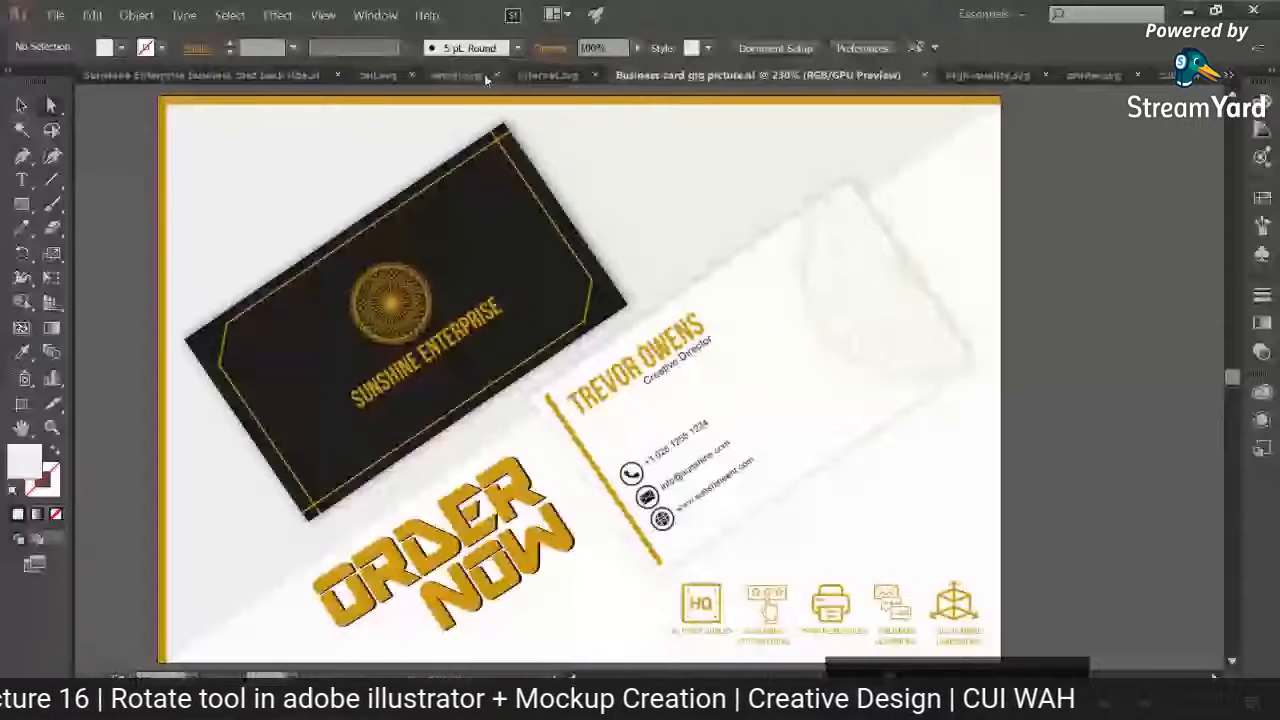
{"action": "left_click", "coordinate": [200, 75]}
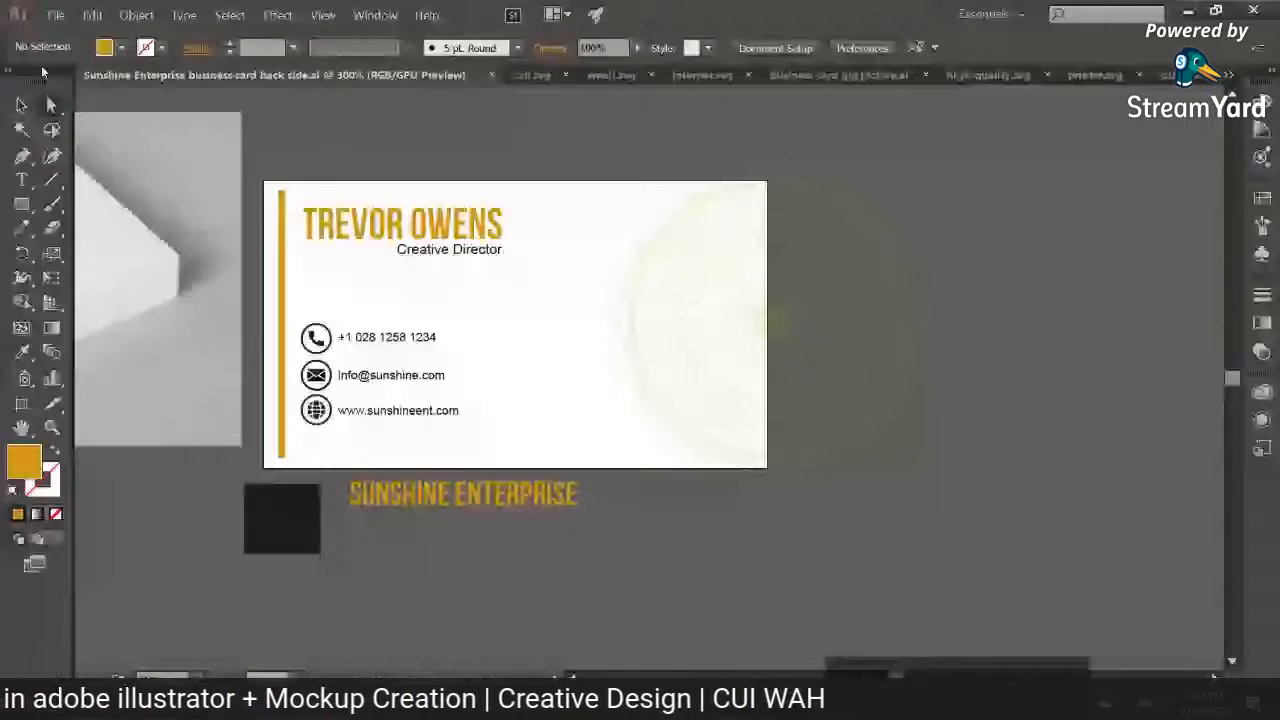
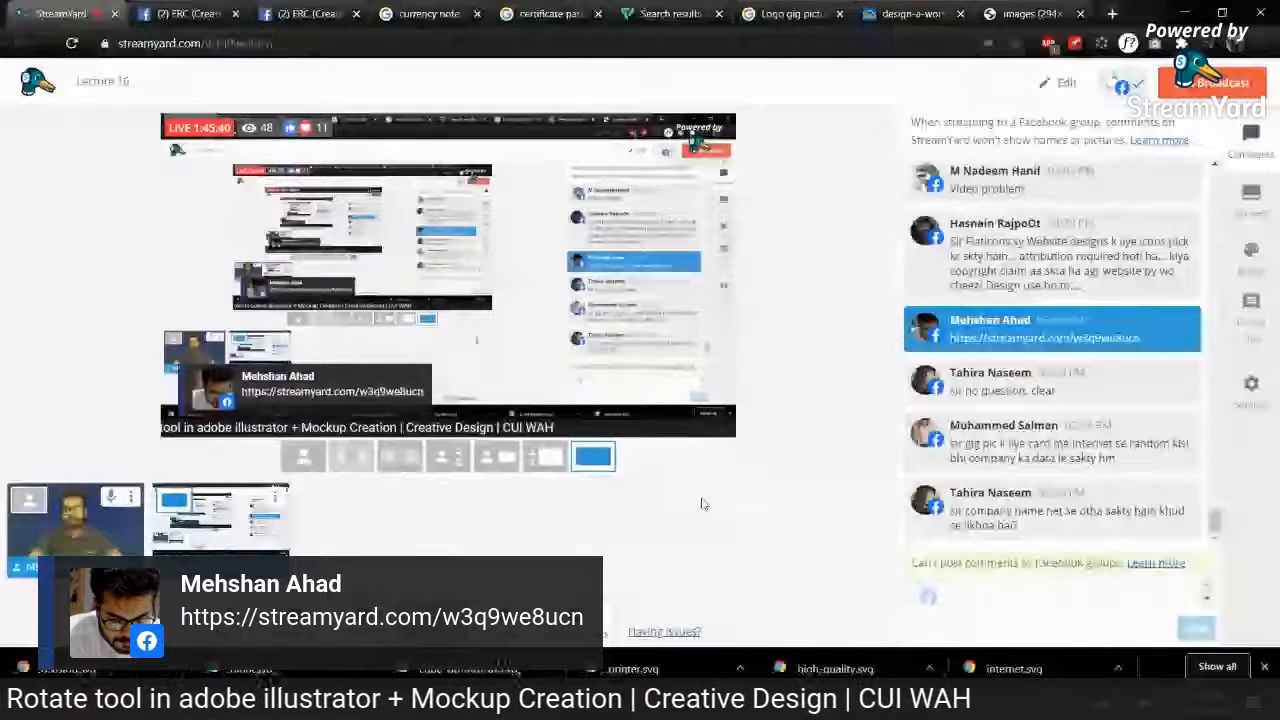
Step: Search Google Images for "business cards" and preview the Clubcard hemp business card picture
{"action": "left_click", "coordinate": [430, 14]}
{"action": "scroll", "coordinate": [547, 268], "scroll_direction": "up", "scroll_amount": 3}
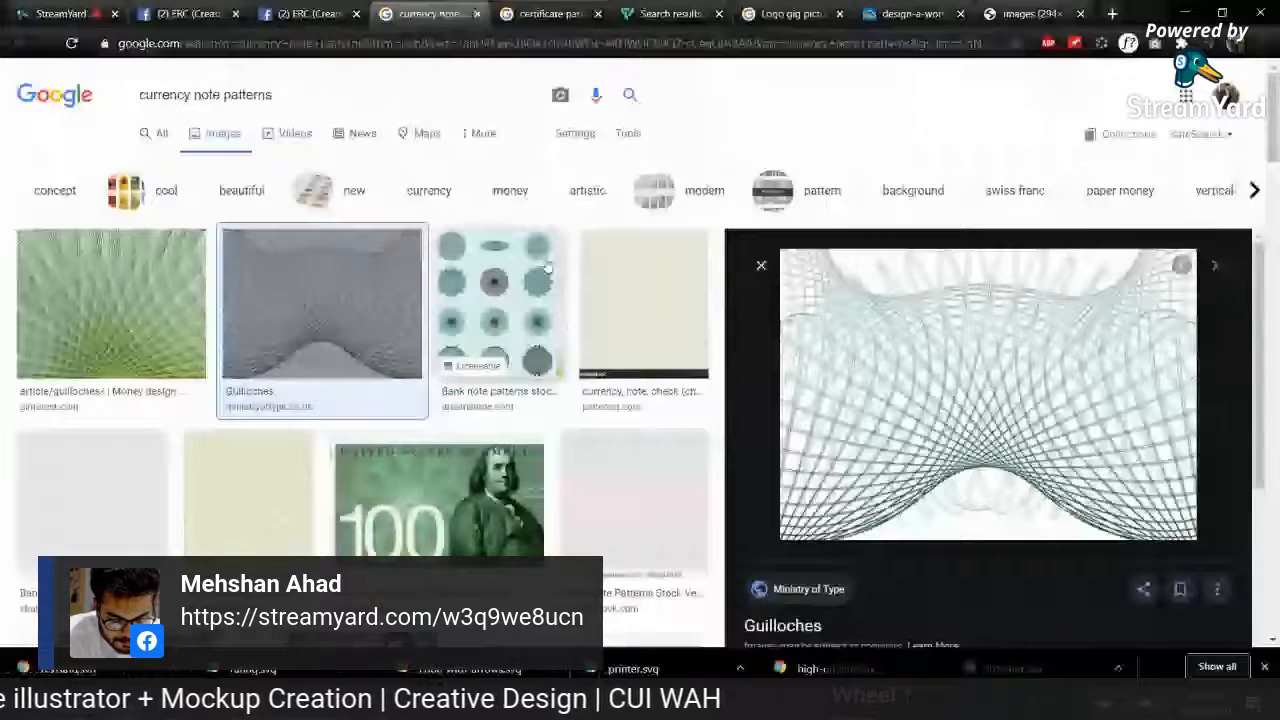
{"action": "left_click_drag", "start_coordinate": [305, 96], "coordinate": [57, 100]}
{"action": "type", "text": "bsuin"}
{"action": "key", "text": "BackSpace"}
{"action": "key", "text": "BackSpace"}
{"action": "key", "text": "BackSpace"}
{"action": "key", "text": "BackSpace"}
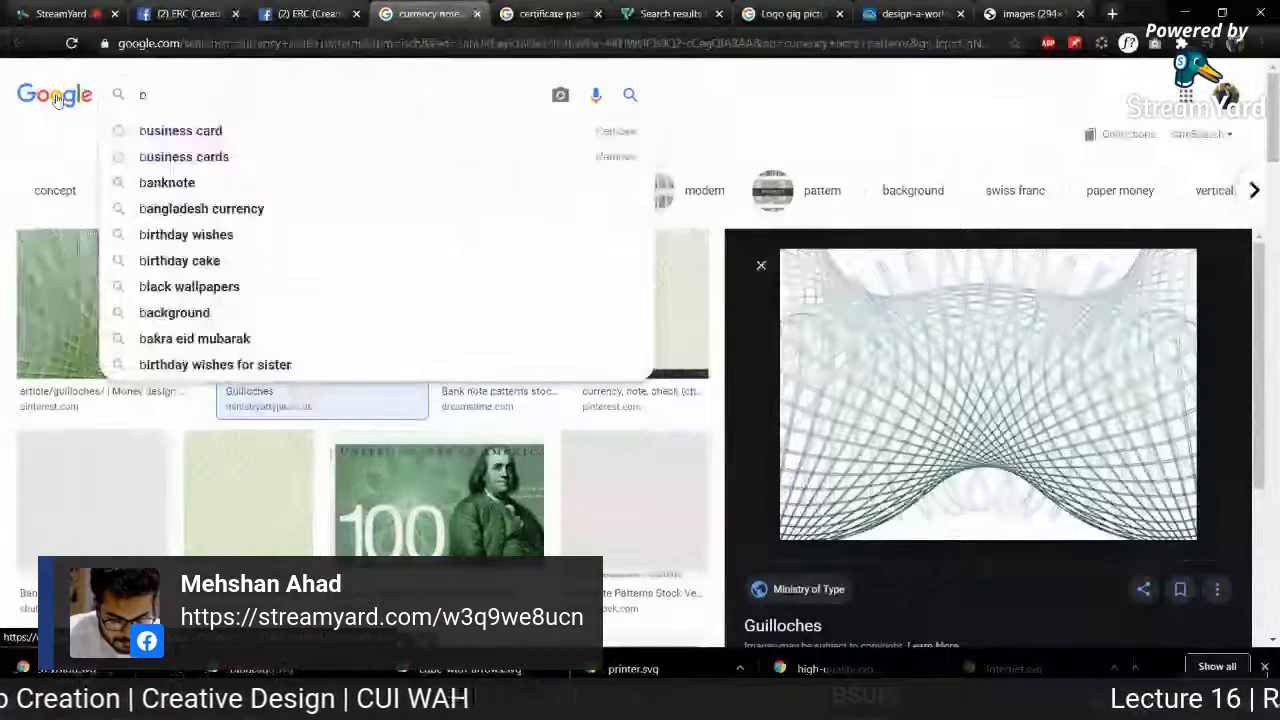
{"action": "type", "text": "usiness cadd"}
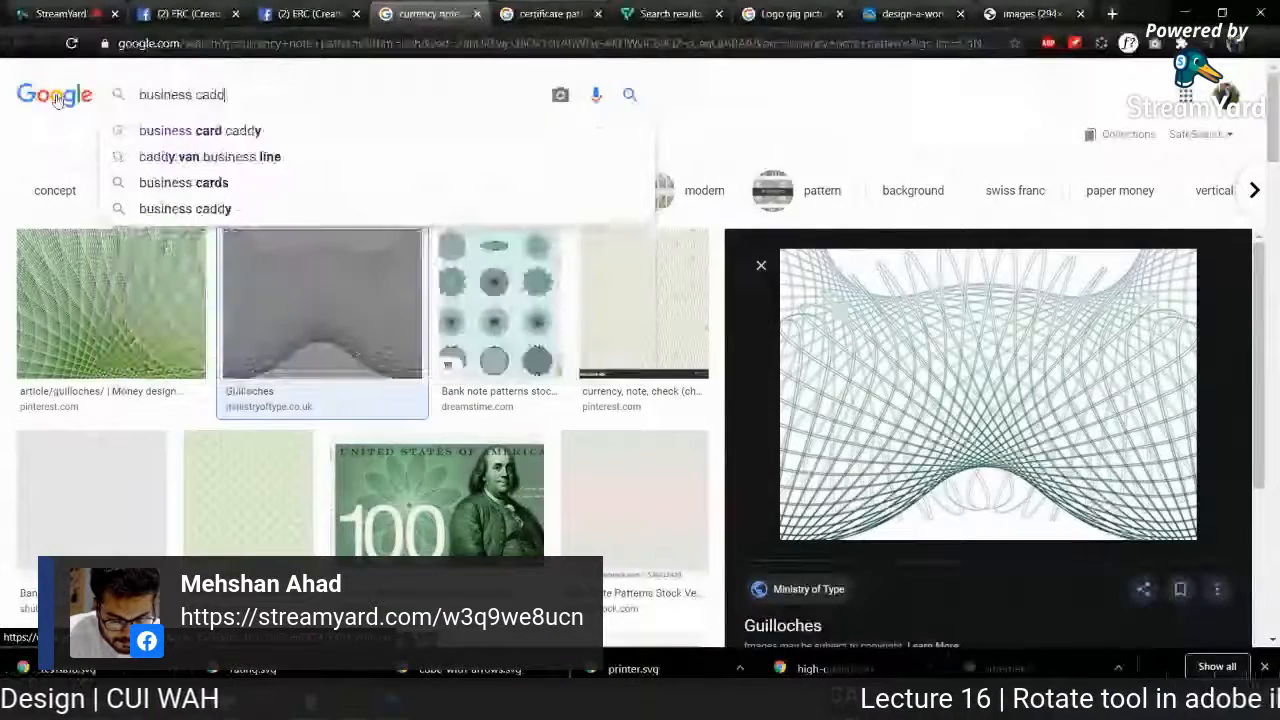
{"action": "key", "text": "BackSpace"}
{"action": "key", "text": "BackSpace"}
{"action": "type", "text": "rds"}
{"action": "key", "text": "Return"}
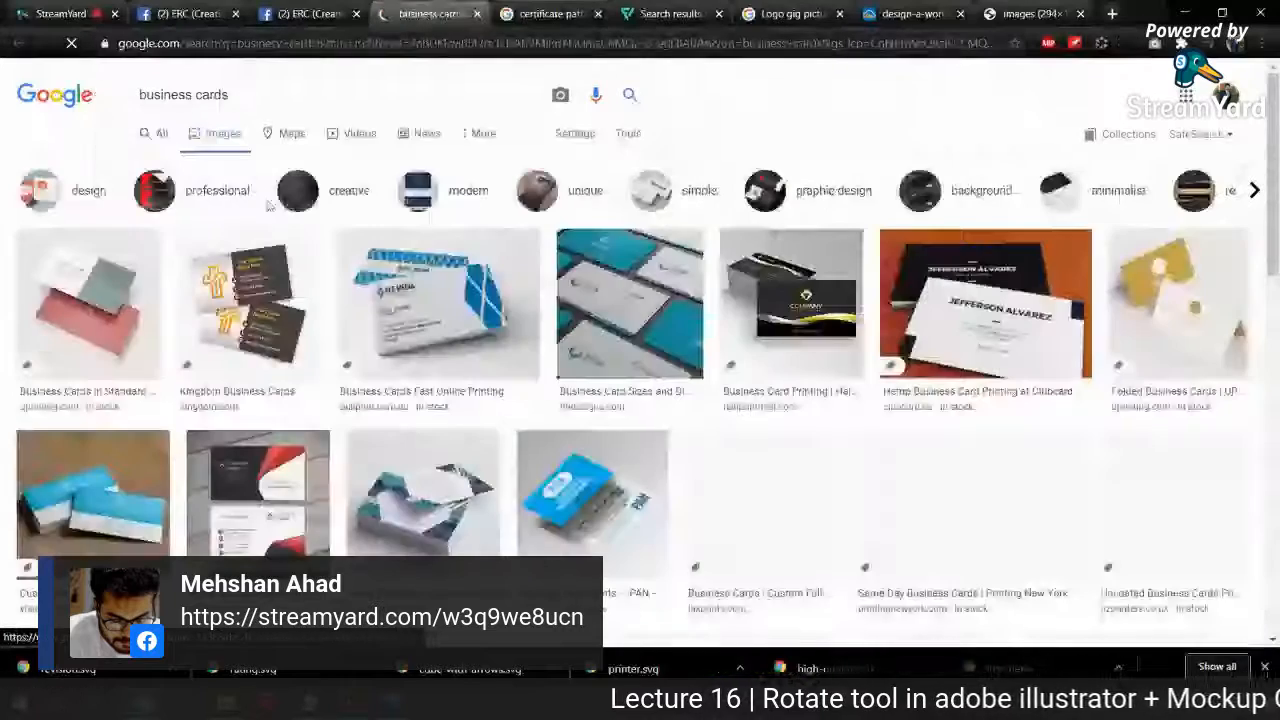
{"action": "left_click", "coordinate": [900, 310]}
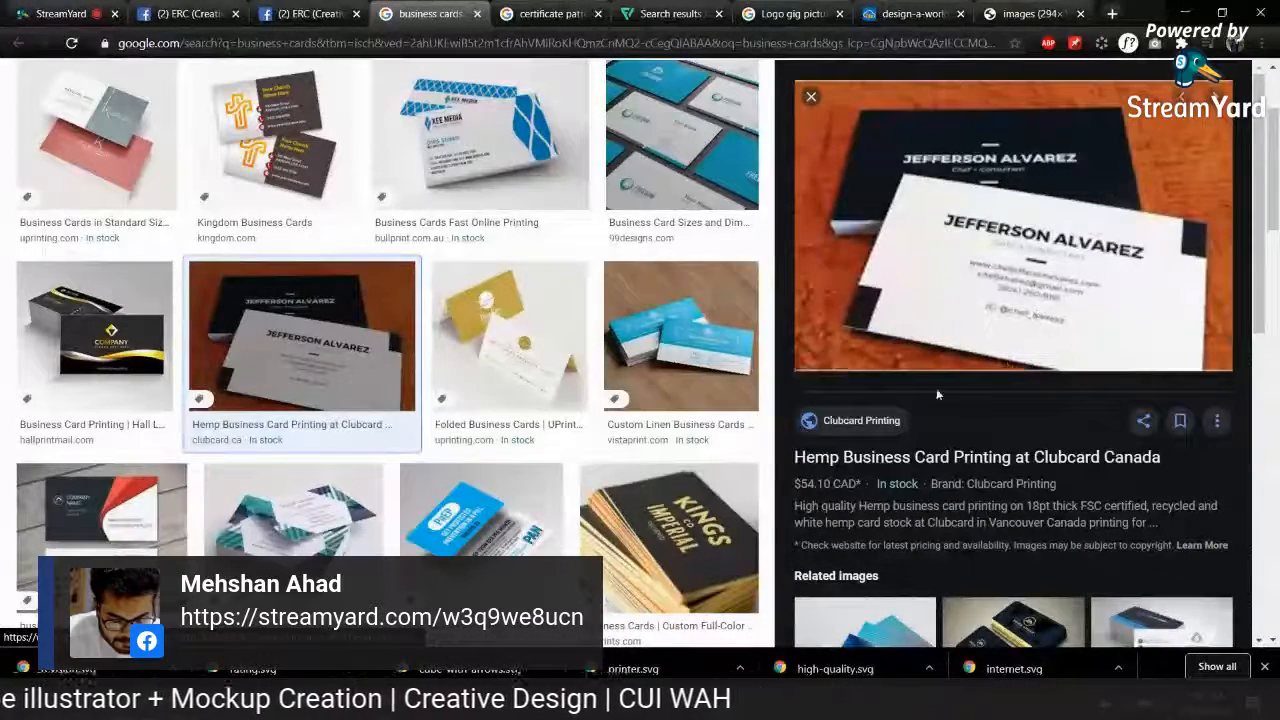
Step: Switch to Illustrator, try replacing the cardholder's name on the business card's back side with another name, and undo the replacement
{"action": "key", "text": "ctrl+1"}
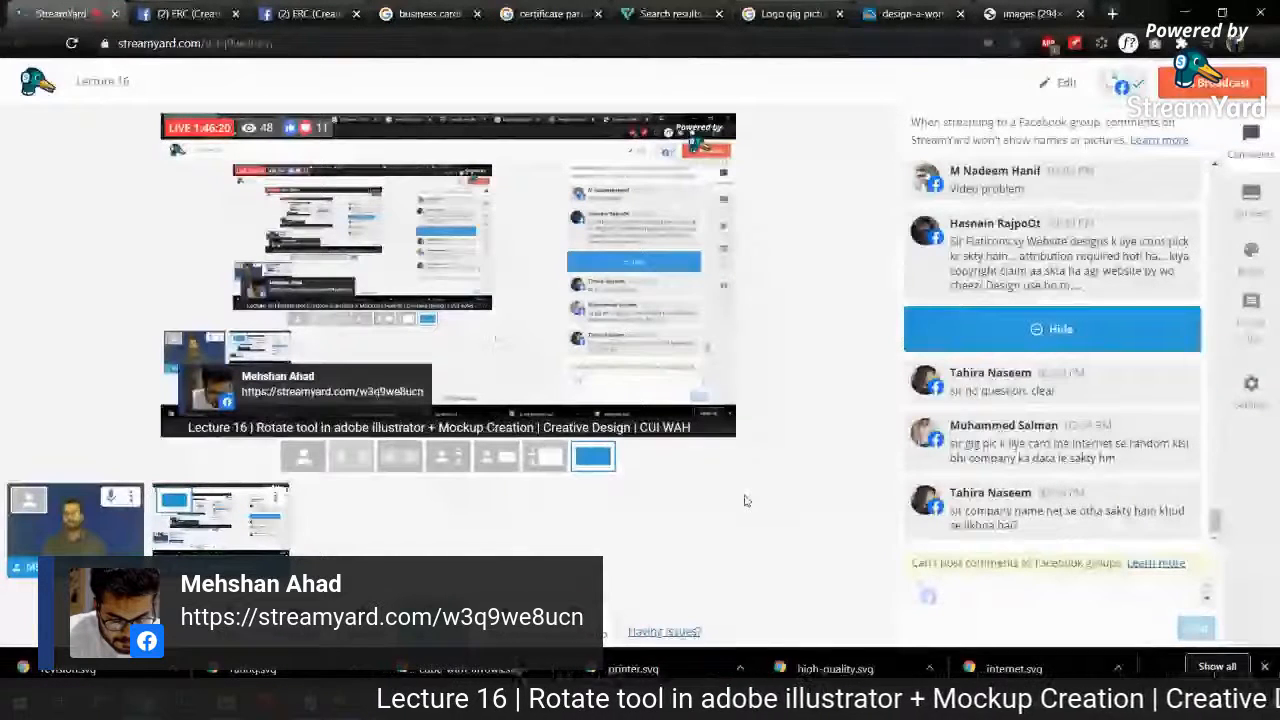
{"action": "key", "text": "alt+Tab"}
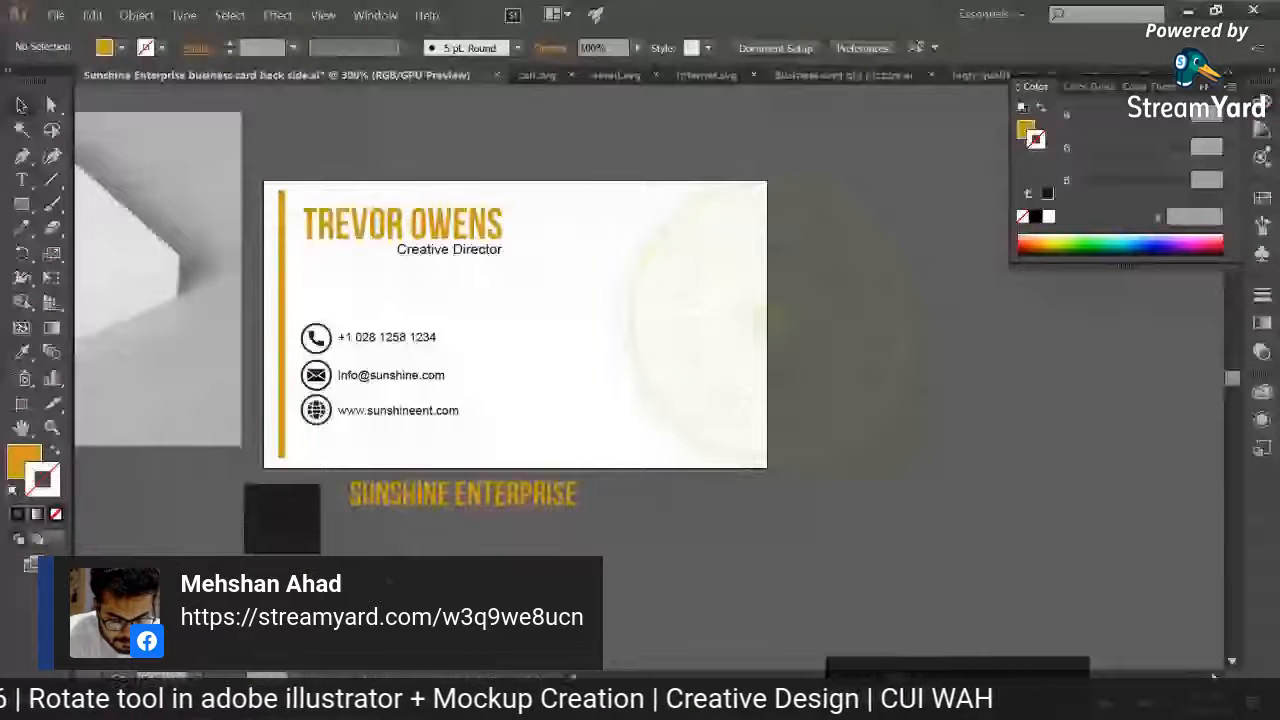
{"action": "key", "text": "t"}
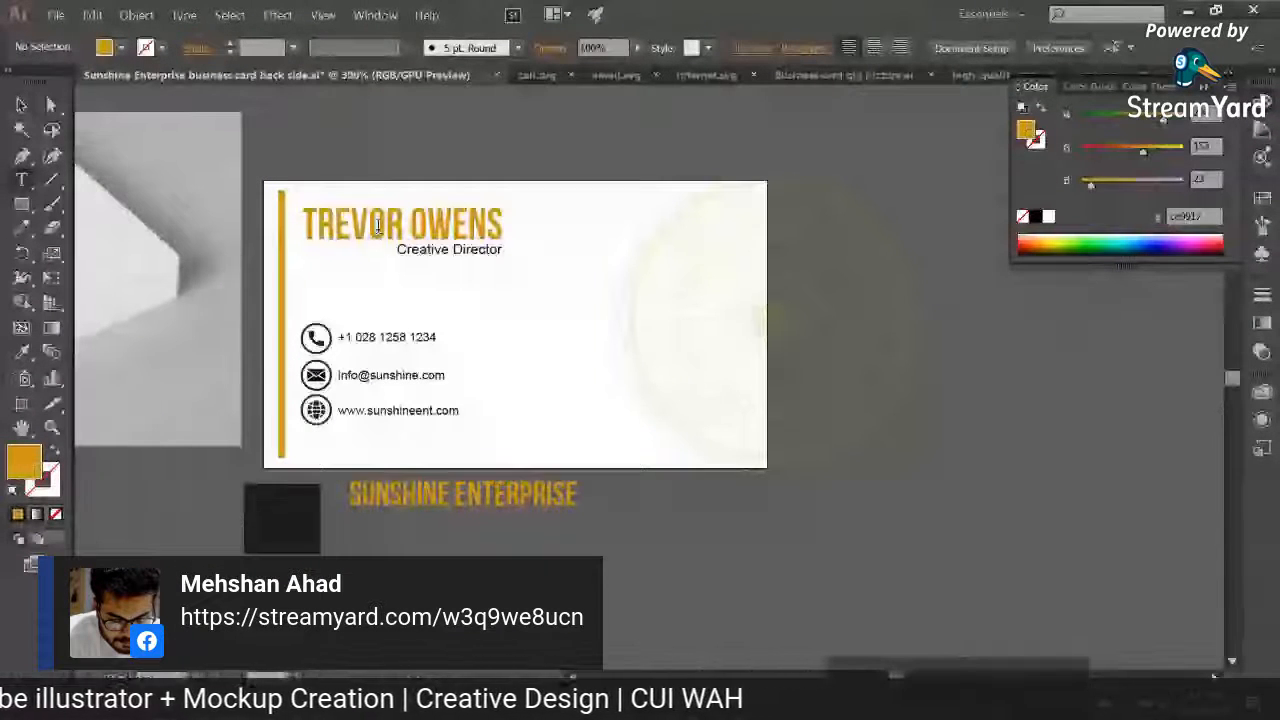
{"action": "triple_click", "coordinate": [378, 228]}
{"action": "type", "text": "BASHIR"}
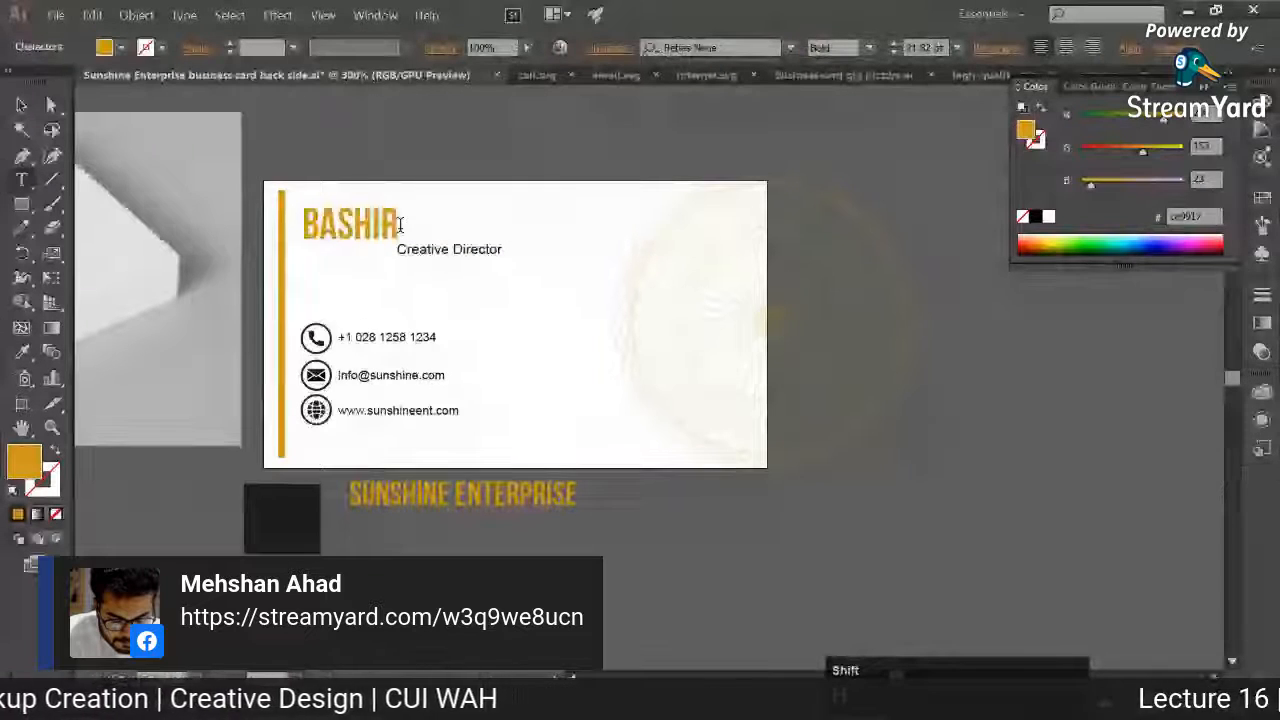
{"action": "key", "text": "Escape"}
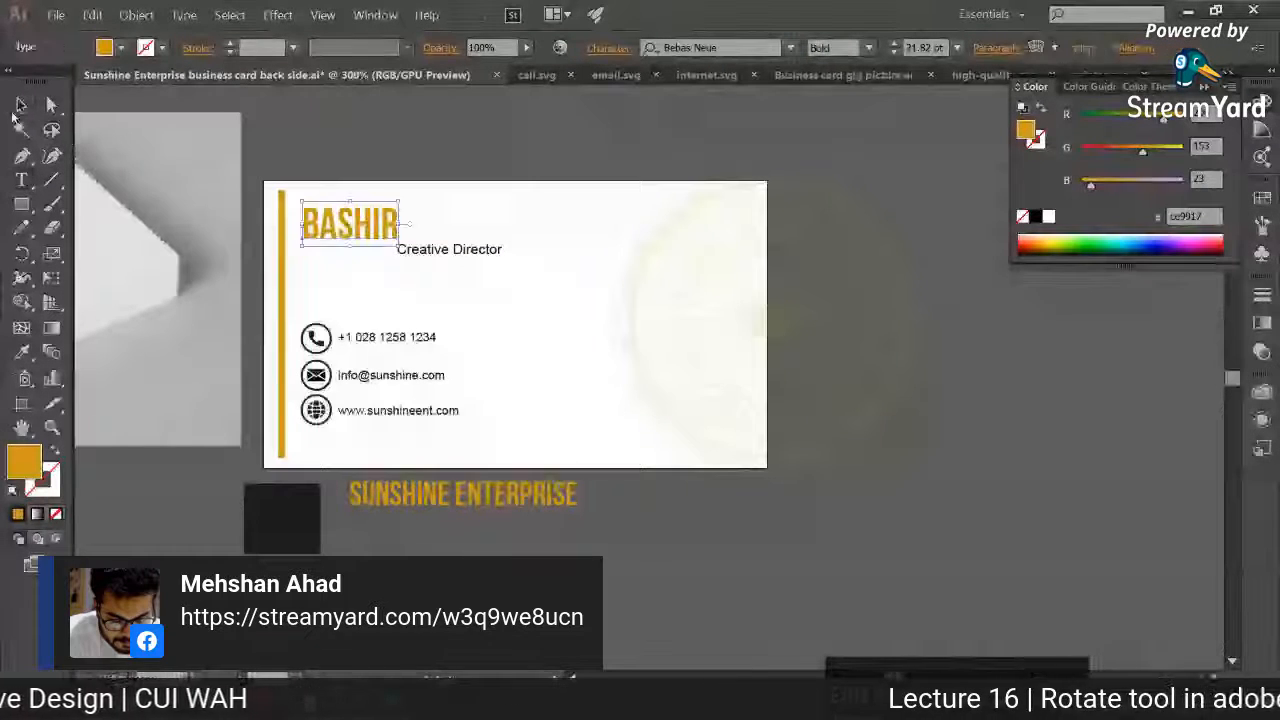
{"action": "left_click", "coordinate": [377, 250]}
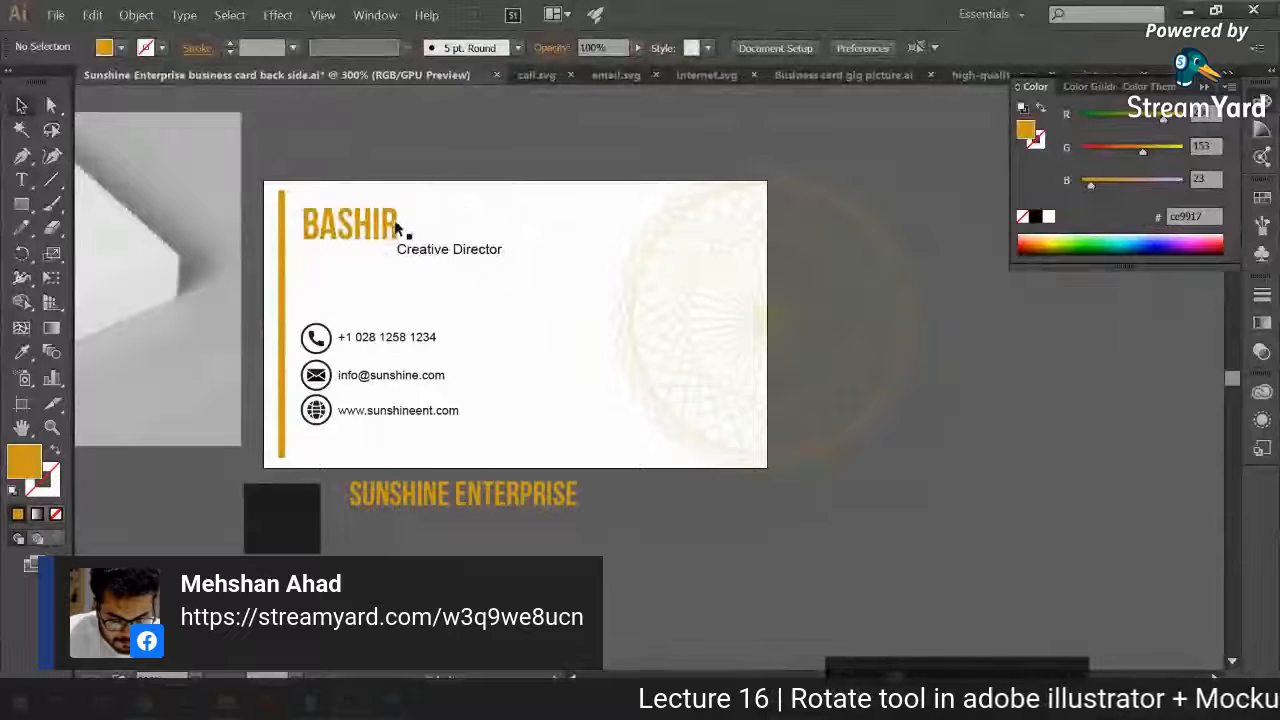
{"action": "key", "text": "ctrl+z"}
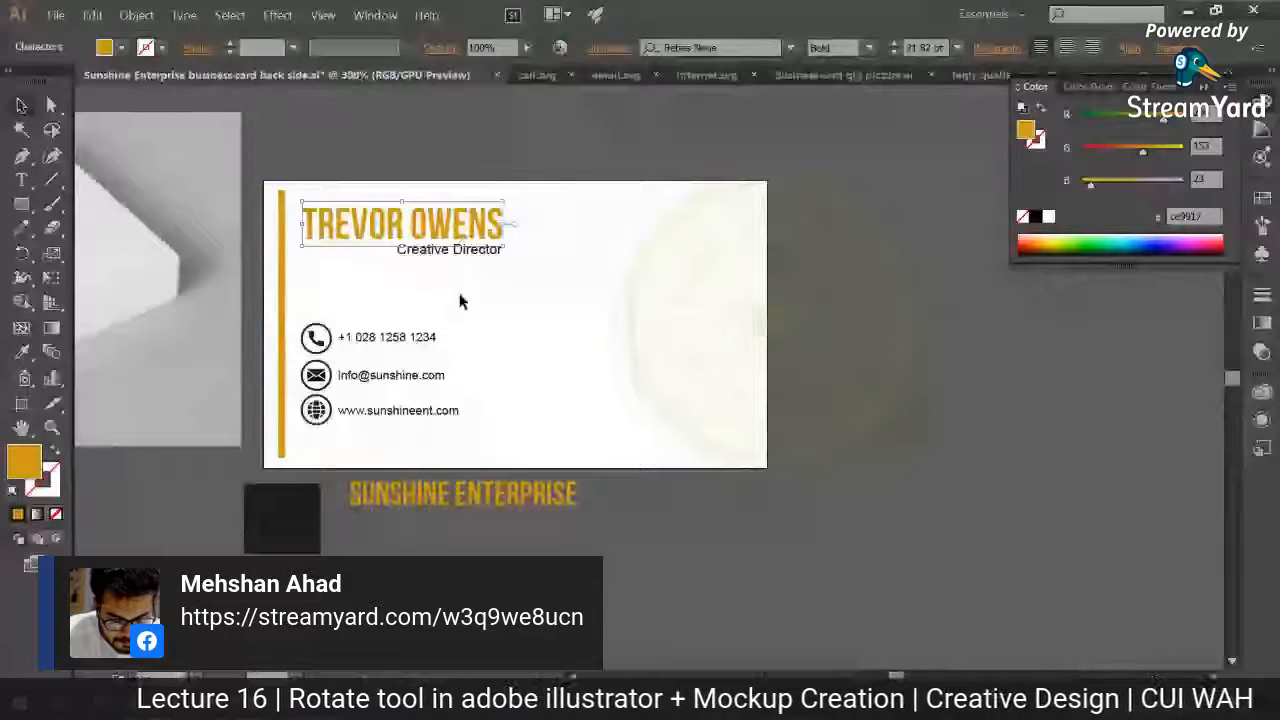
{"action": "left_click", "coordinate": [430, 285]}
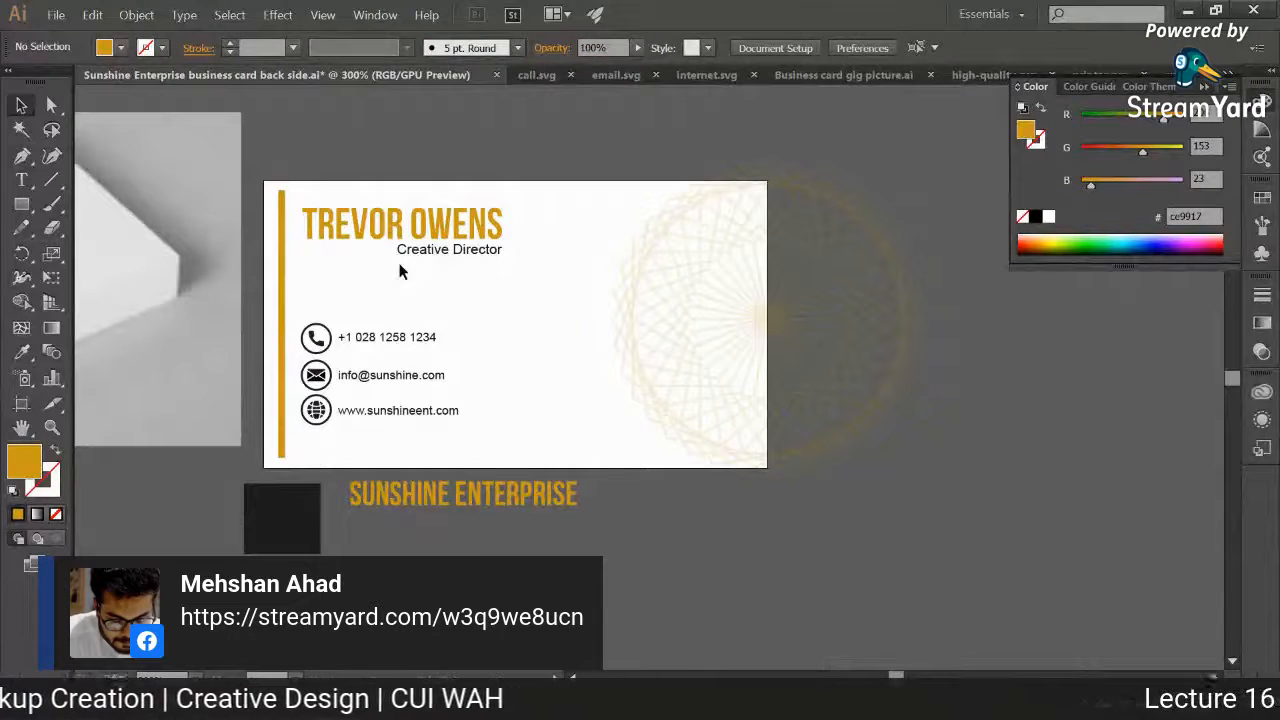
Step: Select the cardholder's name and job title text, return to the StreamYard studio, and show the viewer's background-removal question on stream
{"action": "left_click_drag", "start_coordinate": [400, 271], "coordinate": [491, 206]}
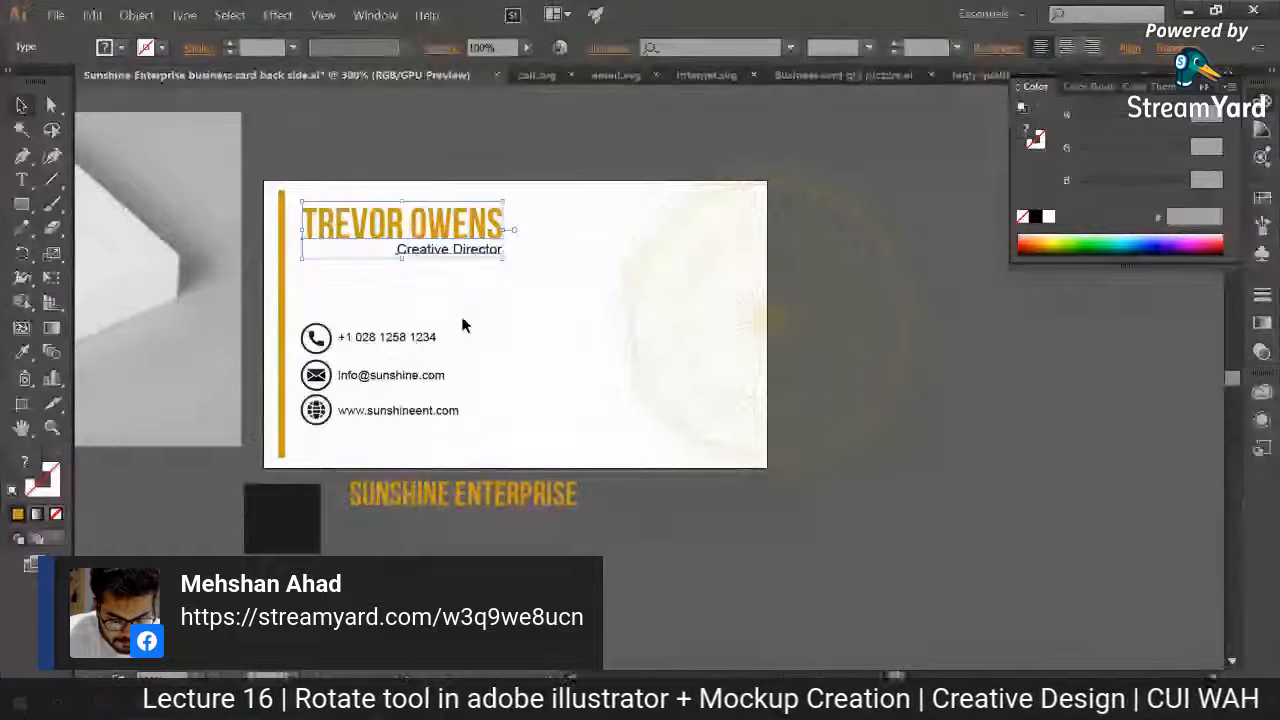
{"action": "key", "text": "alt+Tab"}
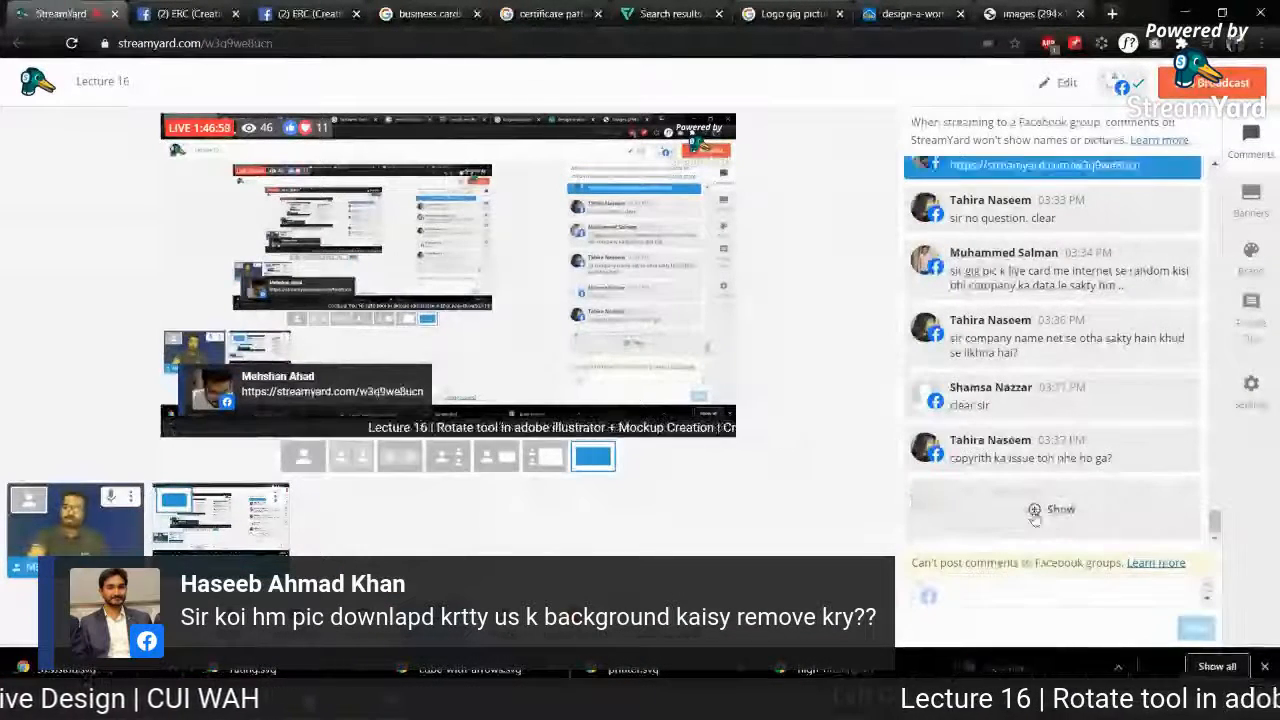
{"action": "left_click", "coordinate": [1036, 511]}
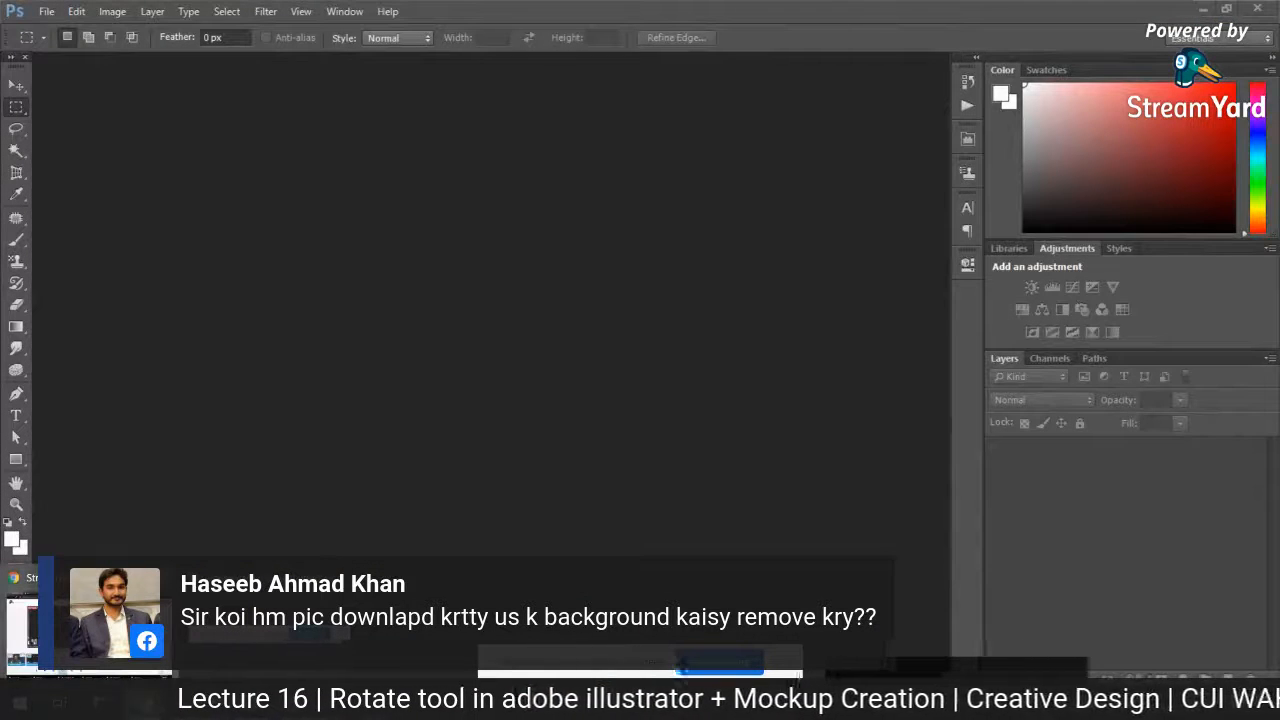
Step: Switch to the dancers document in Photoshop, enable the photo layer's mask to hide the background, and show the white Color Fill 1 layer
{"action": "left_click", "coordinate": [88, 630]}
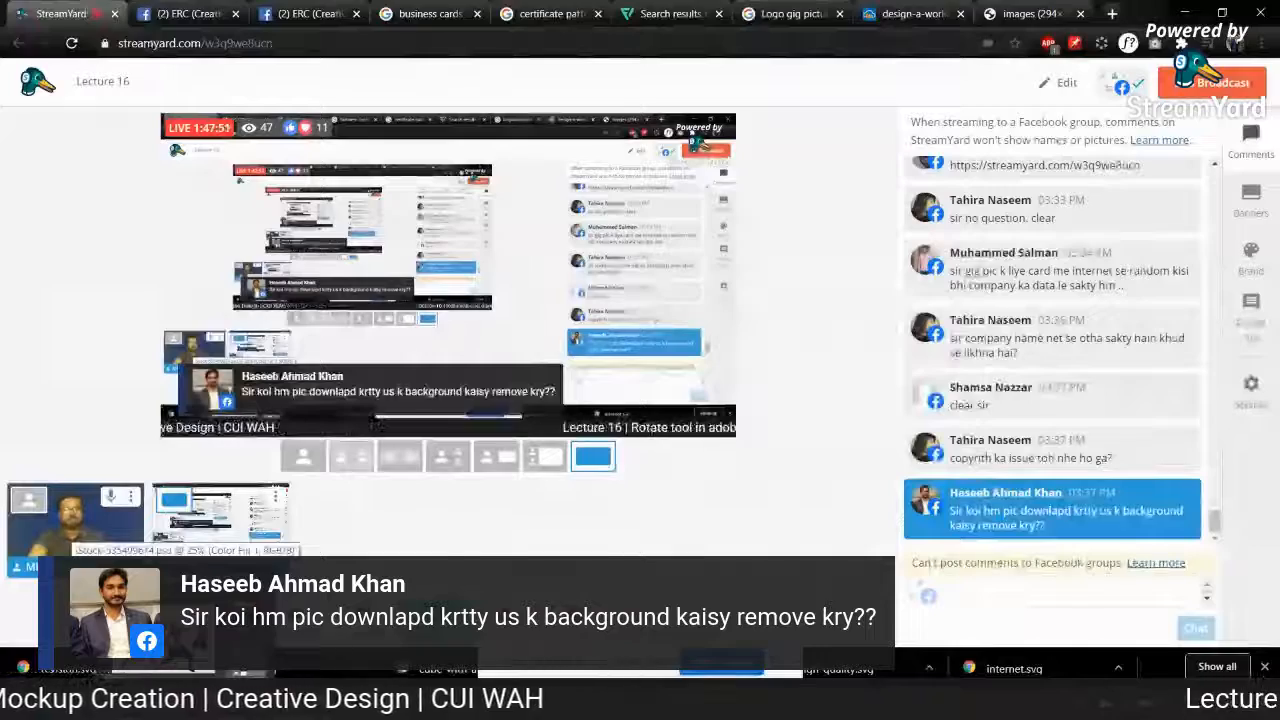
{"action": "left_click", "coordinate": [204, 670]}
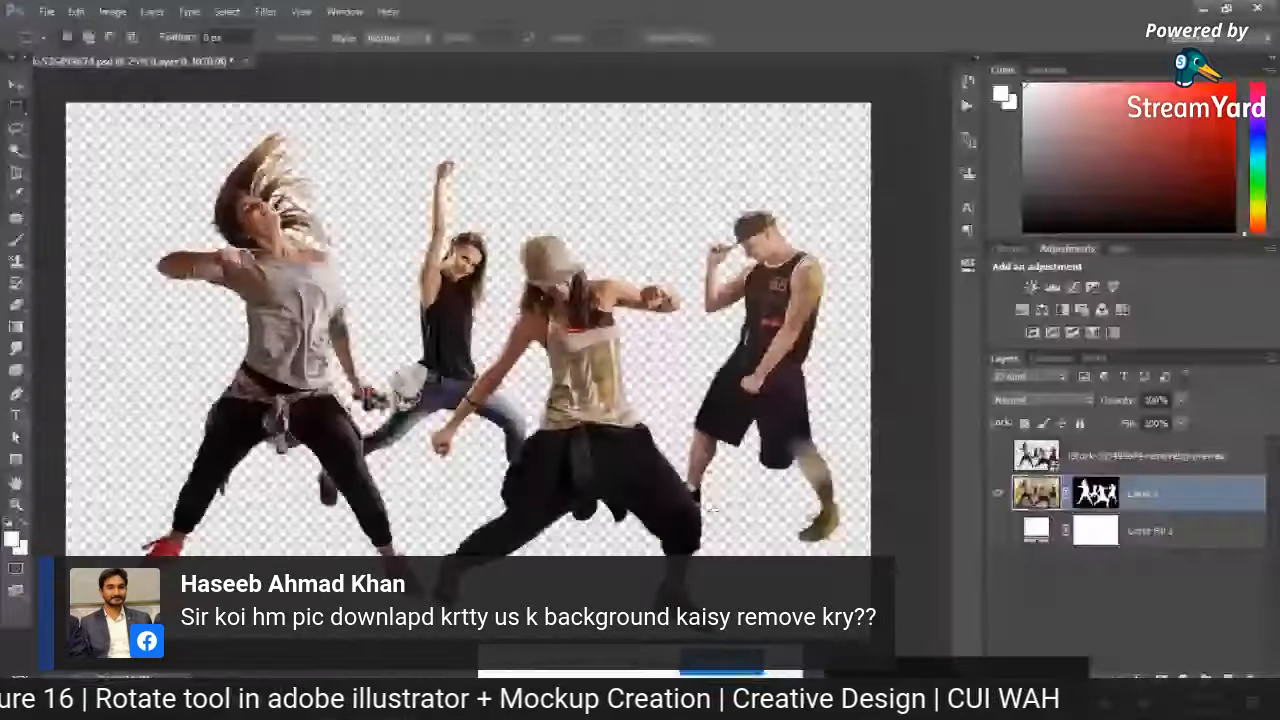
{"action": "left_click", "coordinate": [997, 455]}
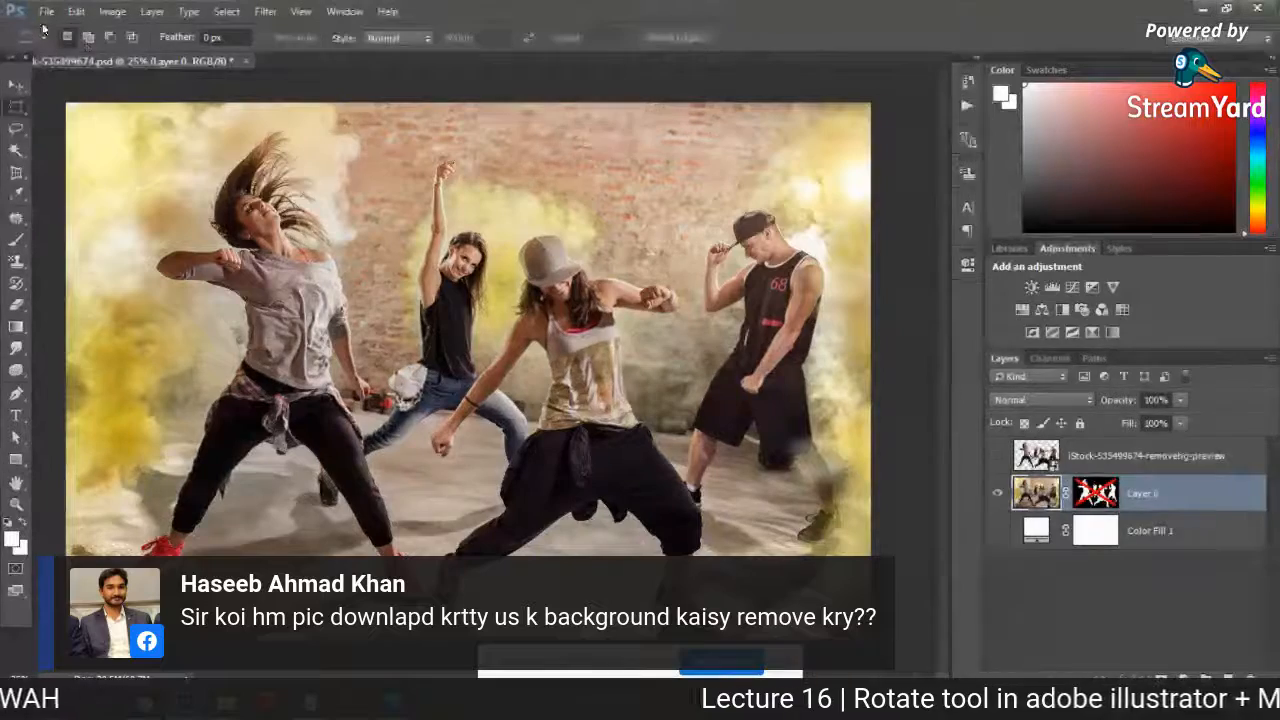
{"action": "right_click", "coordinate": [1096, 493]}
{"action": "left_click", "coordinate": [1140, 500]}
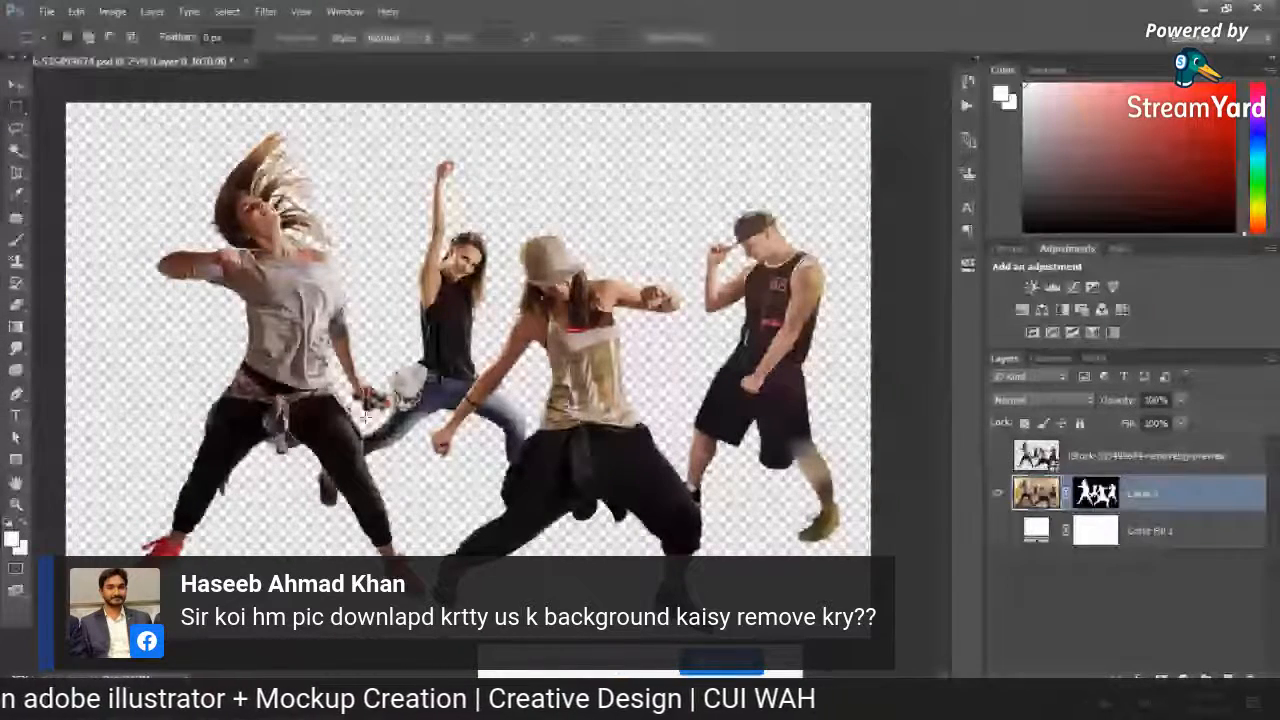
{"action": "left_click", "coordinate": [998, 531]}
Step: Return to the StreamYard studio, hide the background-removal comment, and show the comment about details to mention when delivering a business card
{"action": "mouse_move", "coordinate": [150, 703]}
{"action": "left_click", "coordinate": [130, 662]}
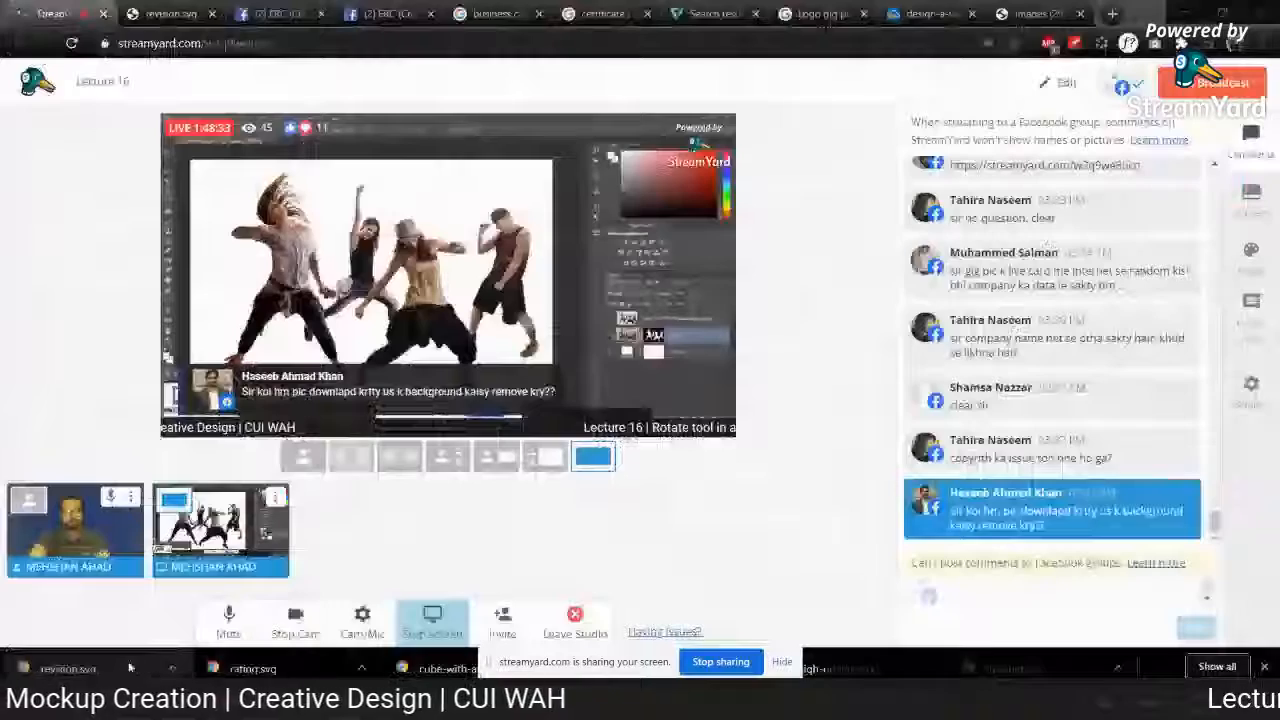
{"action": "left_click", "coordinate": [958, 532]}
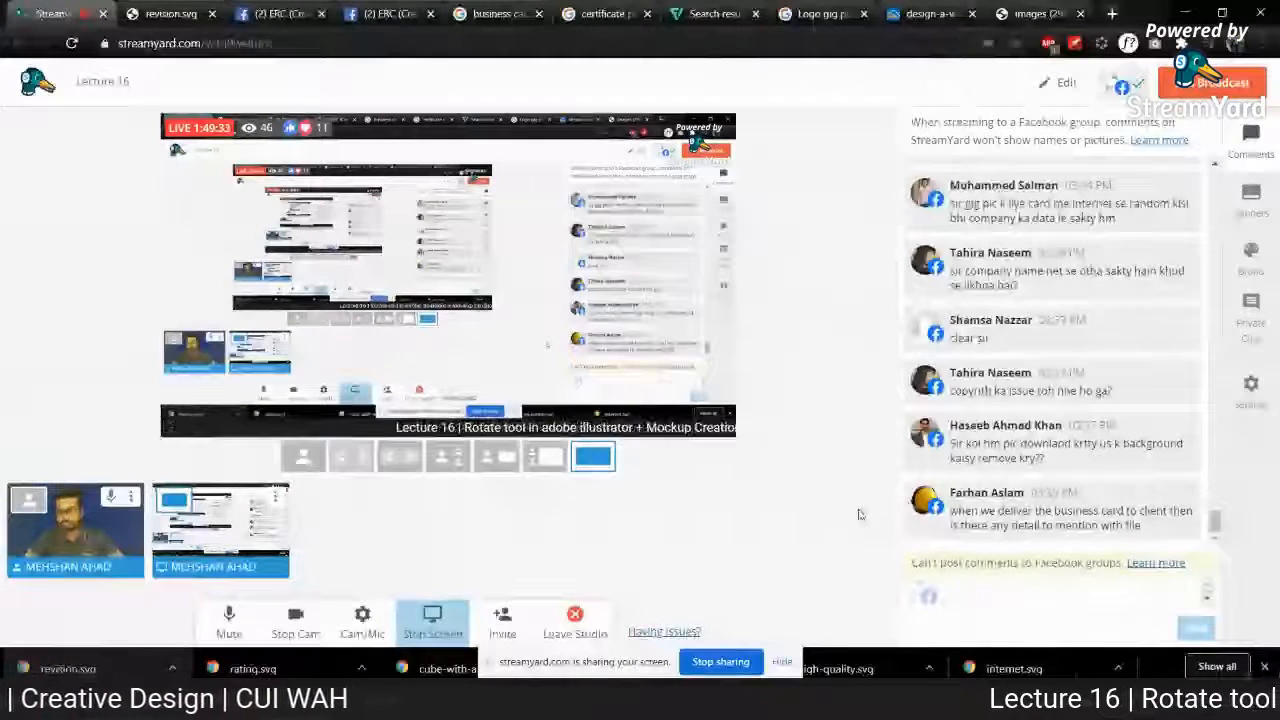
{"action": "left_click", "coordinate": [1050, 512]}
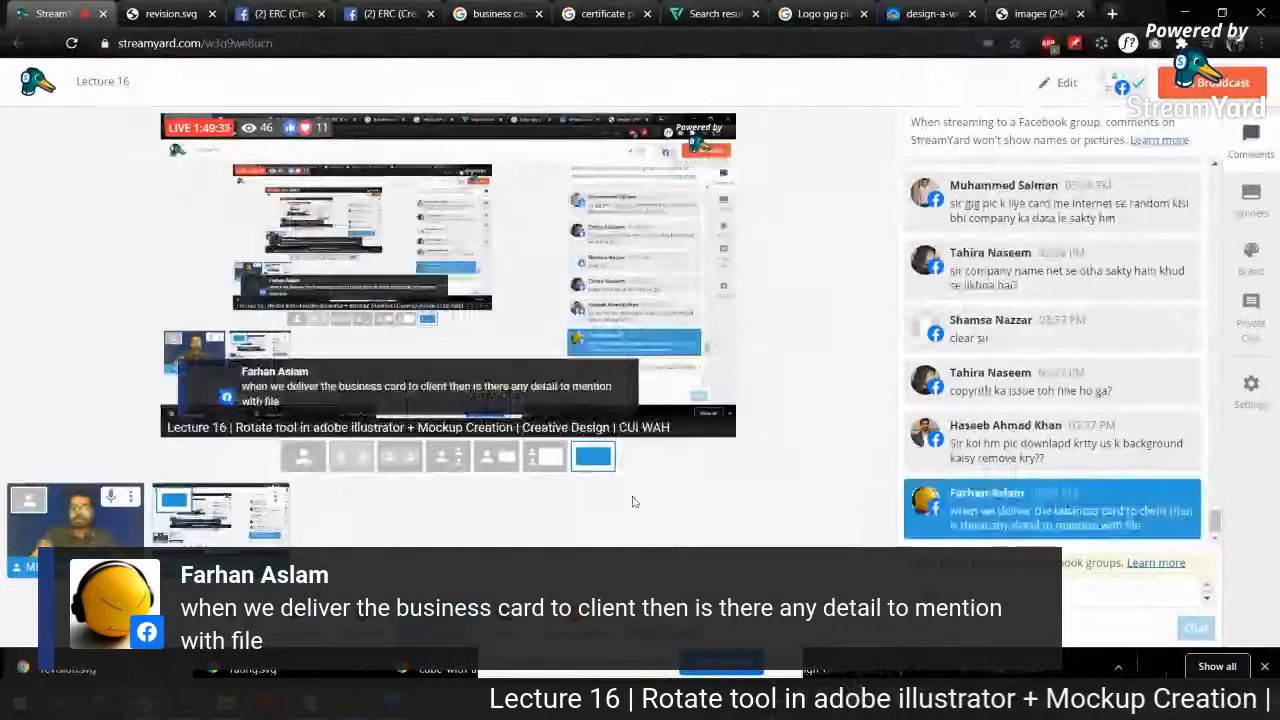
Step: Group the front-side JPG with the other Sunshine Enterprise files on the desktop, and view the front and back card pictures
{"action": "key", "text": "super+d"}
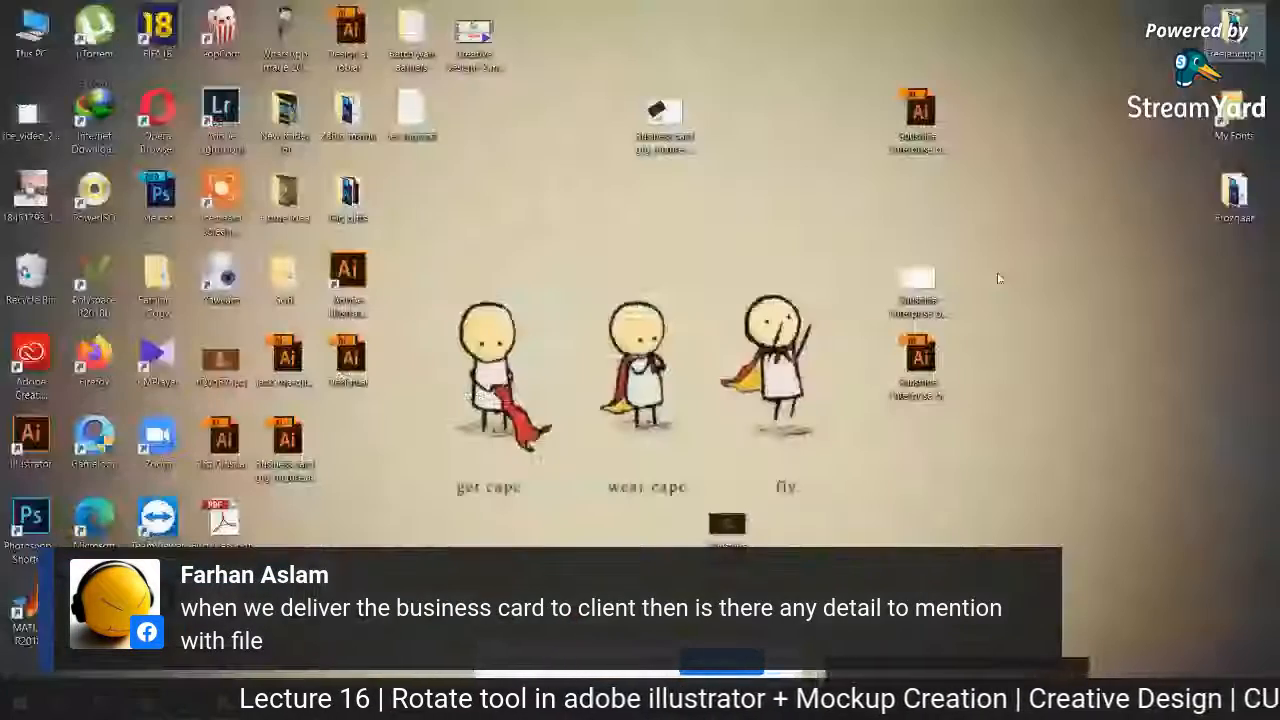
{"action": "left_click_drag", "start_coordinate": [738, 530], "coordinate": [933, 205]}
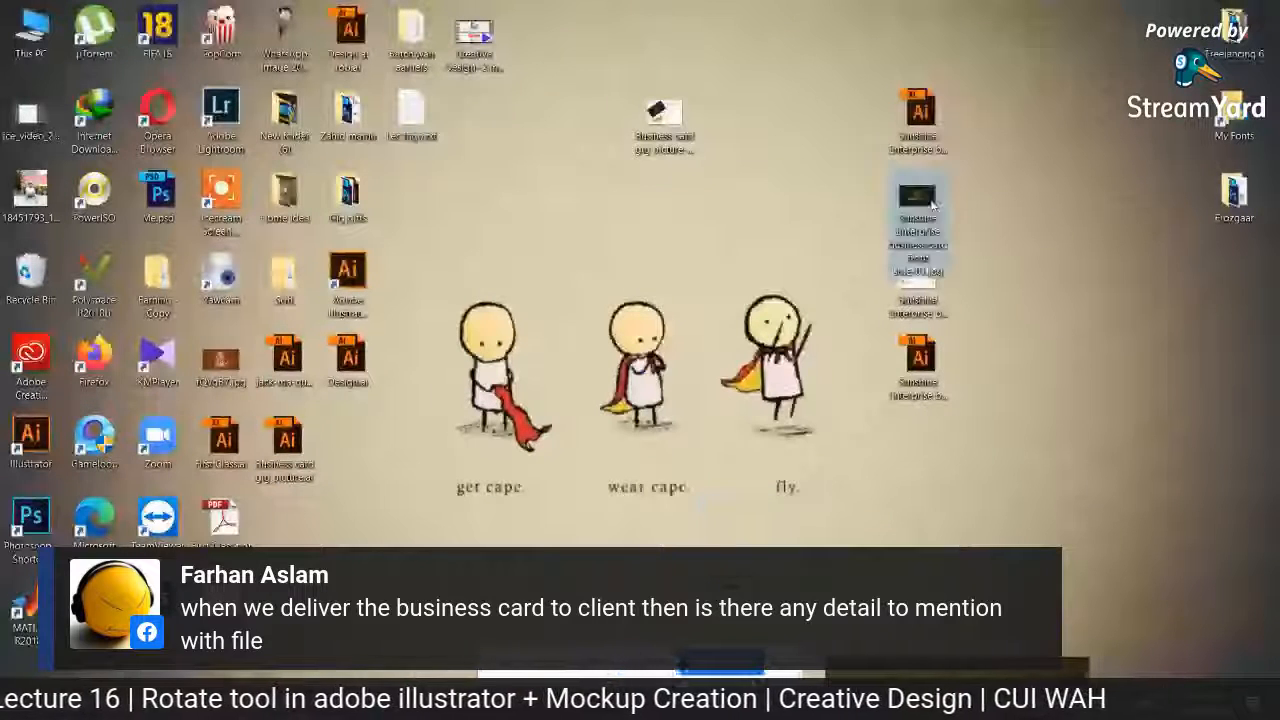
{"action": "double_click", "coordinate": [931, 203]}
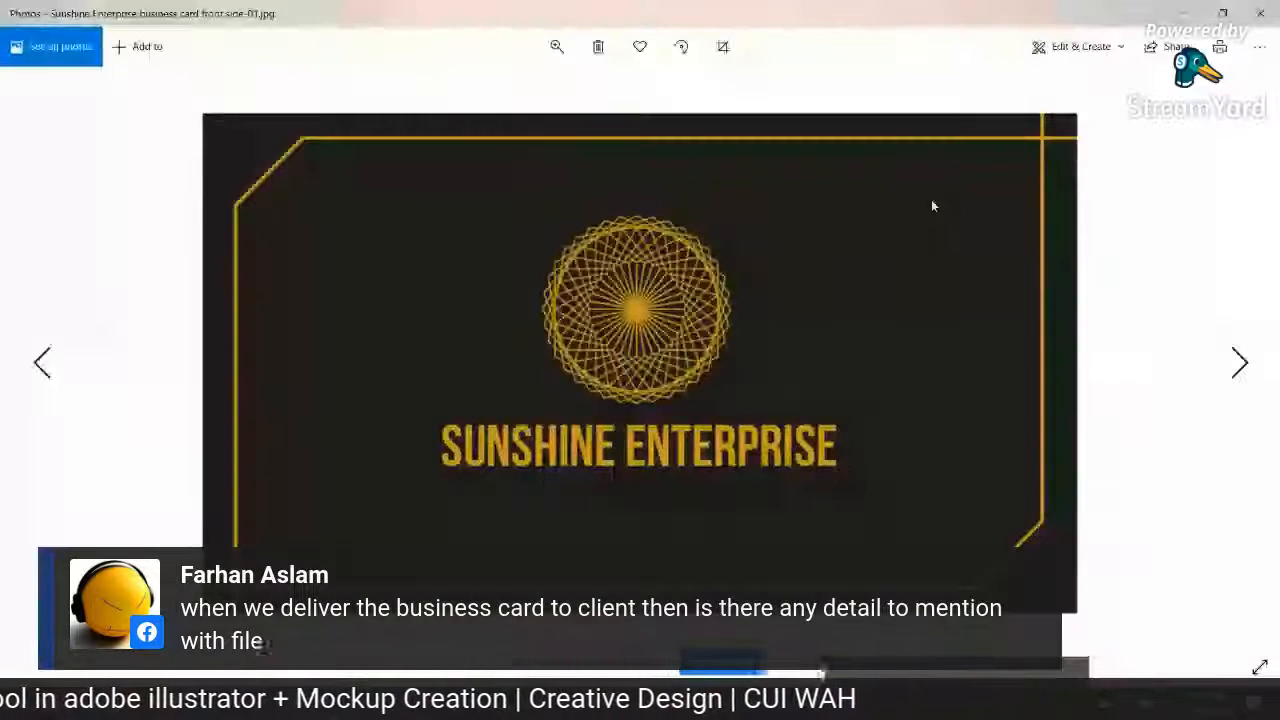
{"action": "key", "text": "Right"}
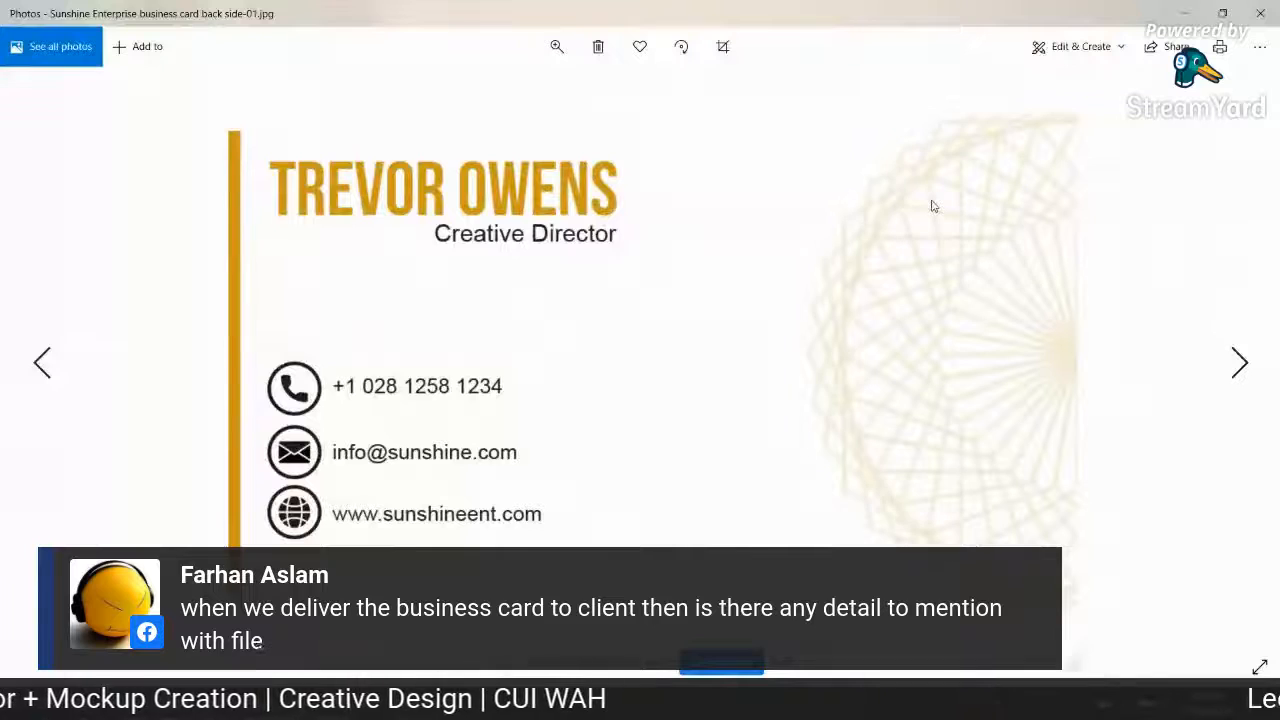
{"action": "key", "text": "Left"}
{"action": "left_click", "coordinate": [1260, 13]}
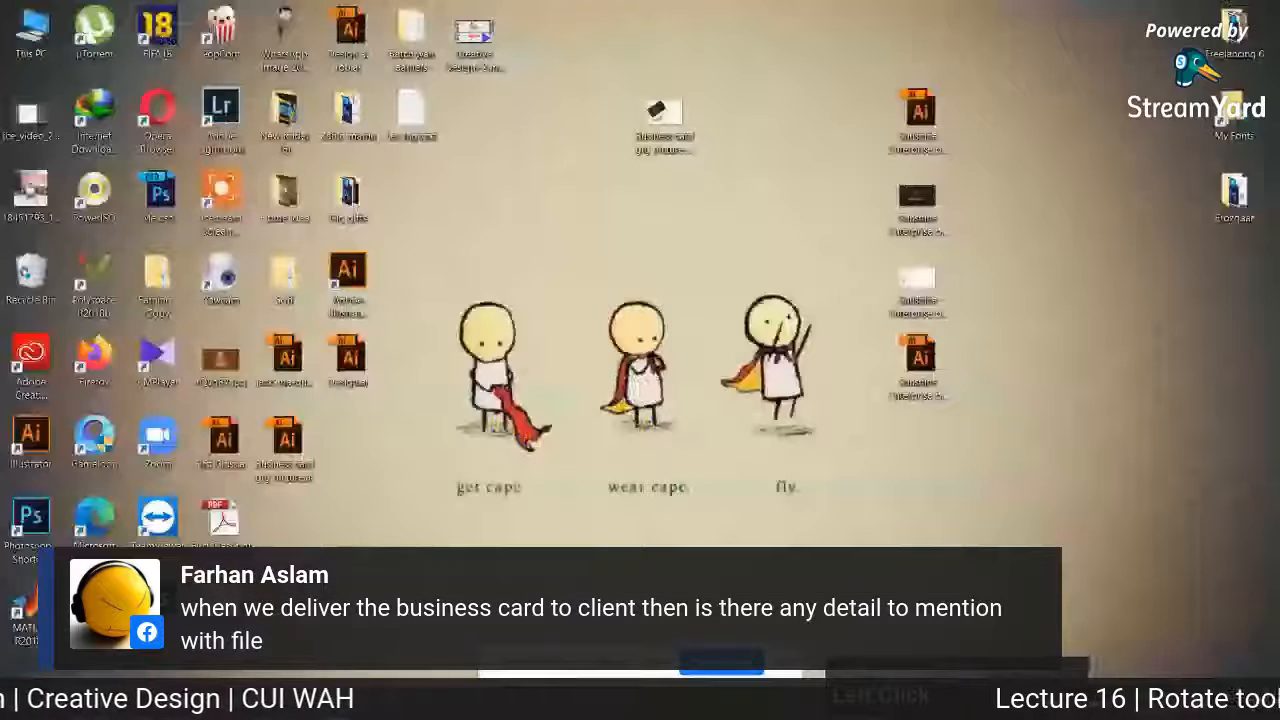
Step: View the "Business card gig picture-01.jpg" image from the desktop, and return to the StreamYard studio
{"action": "double_click", "coordinate": [660, 115]}
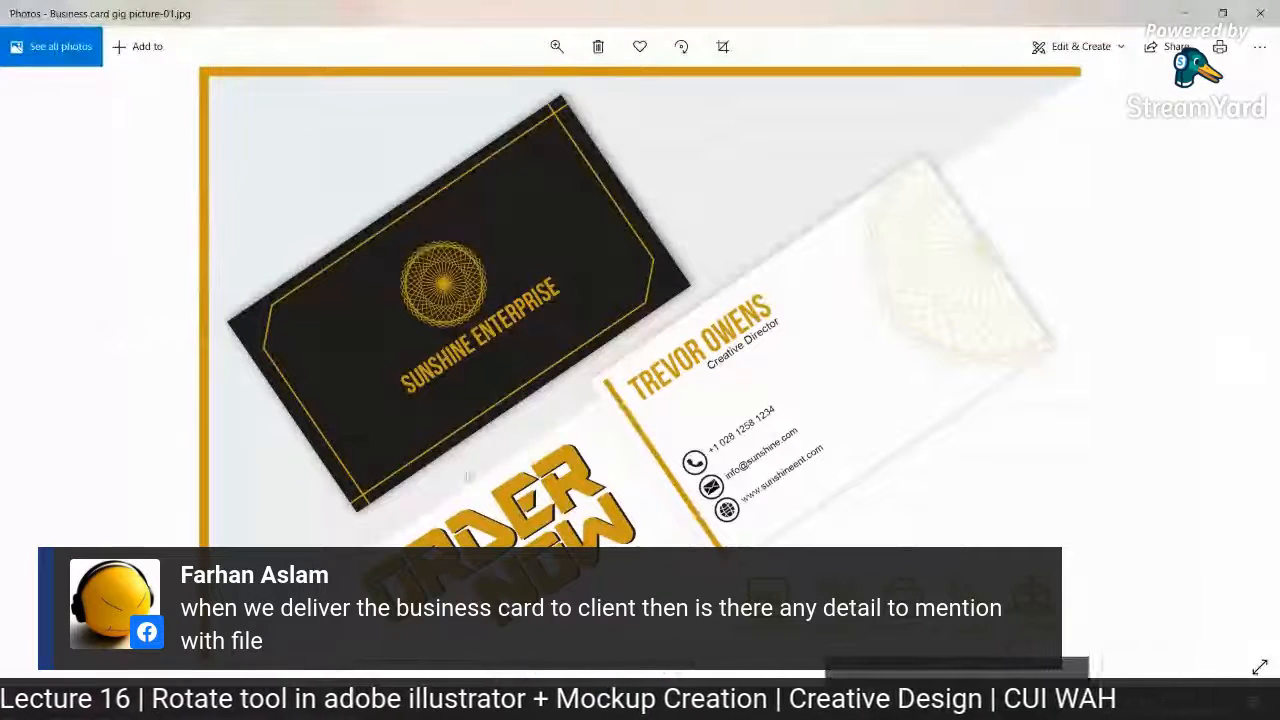
{"action": "left_click", "coordinate": [180, 700]}
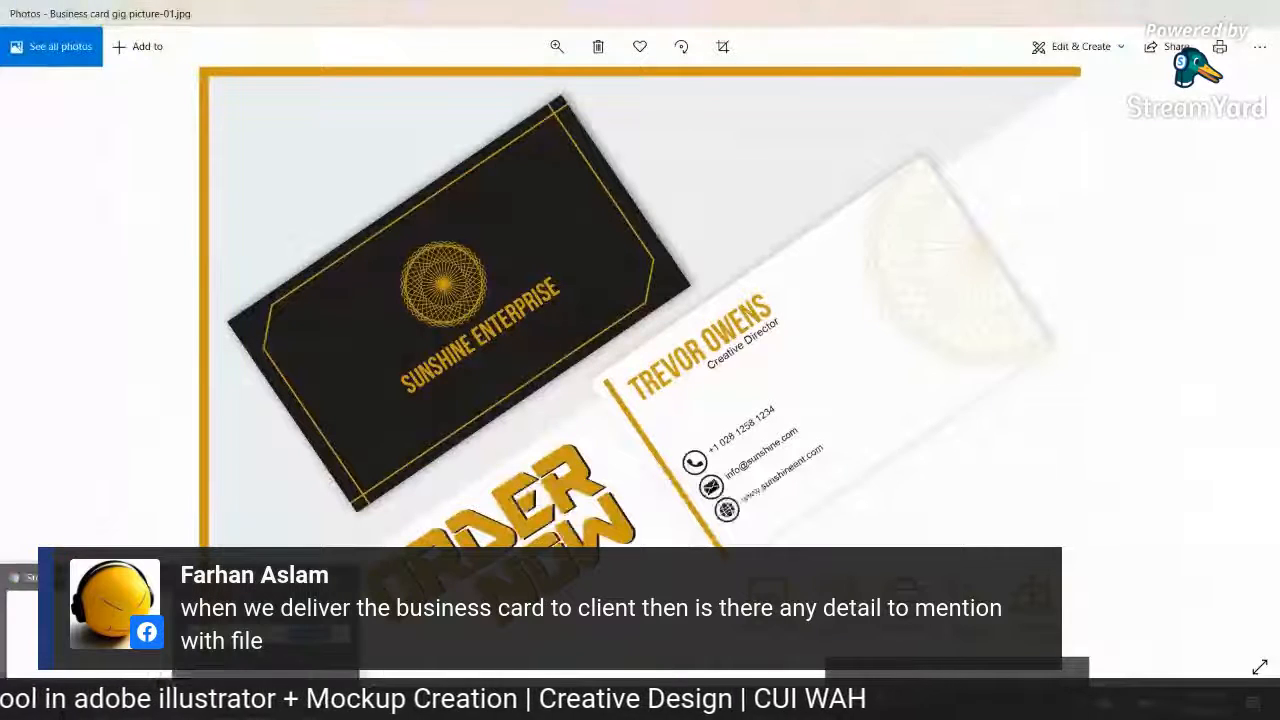
{"action": "left_click", "coordinate": [100, 615]}
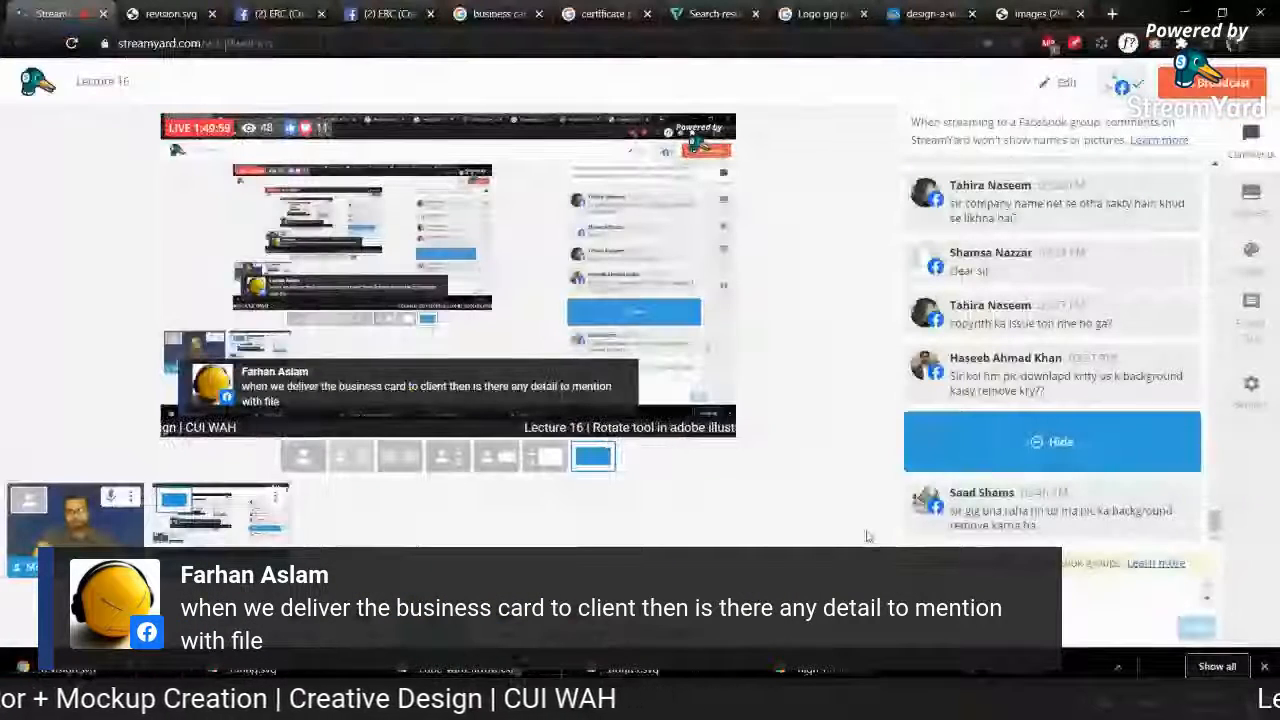